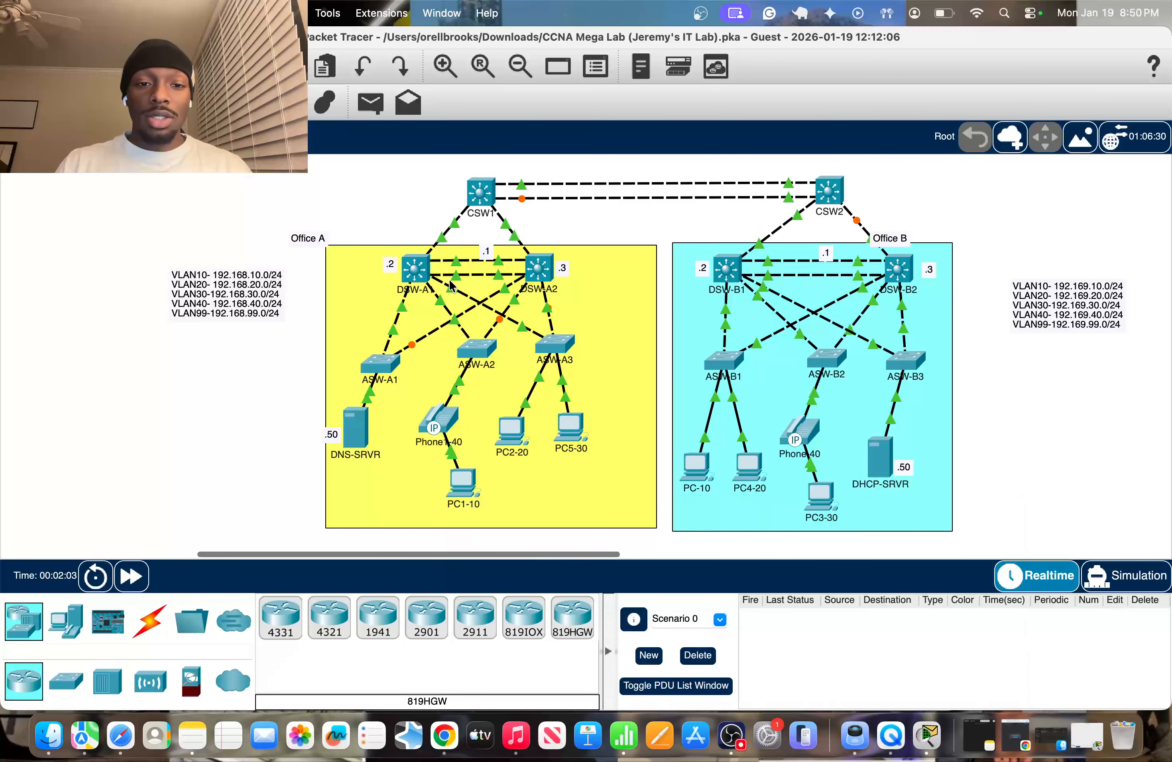
Step: Open the command line of distribution switch DSW-A1 in Office A and enter privileged EXEC mode
{"action": "mouse_move", "coordinate": [452, 285]}
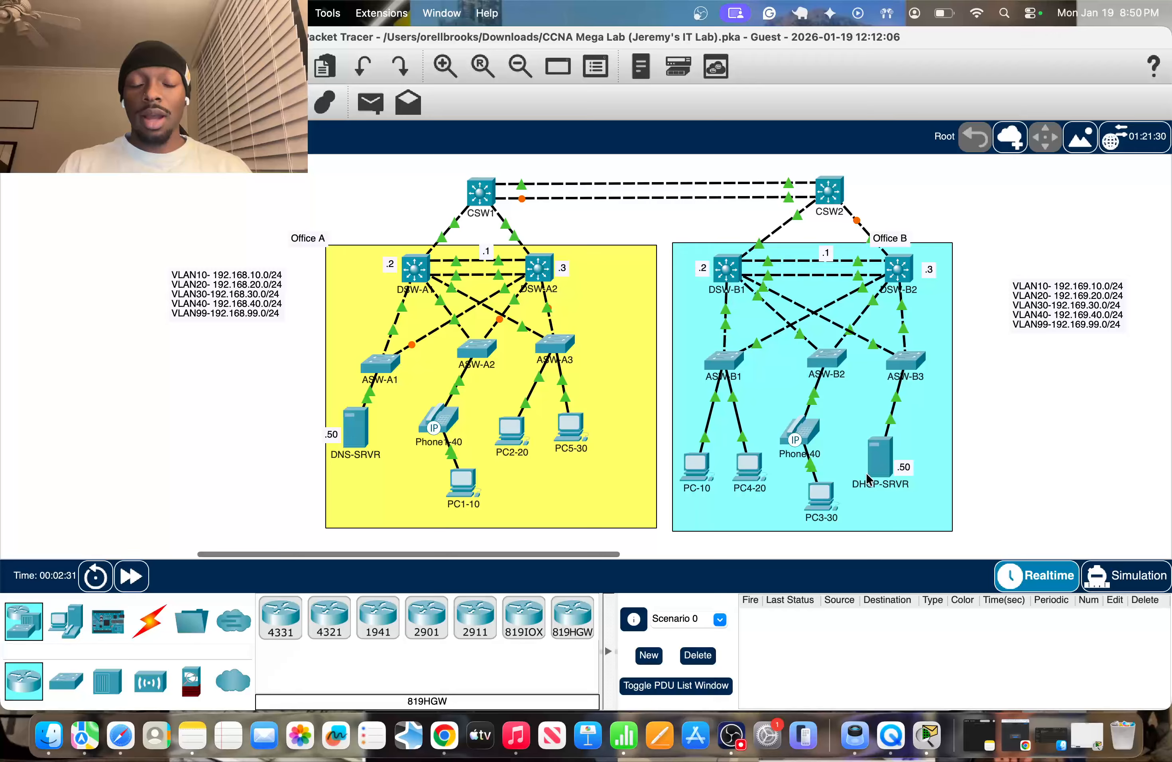
{"action": "mouse_move", "coordinate": [881, 469]}
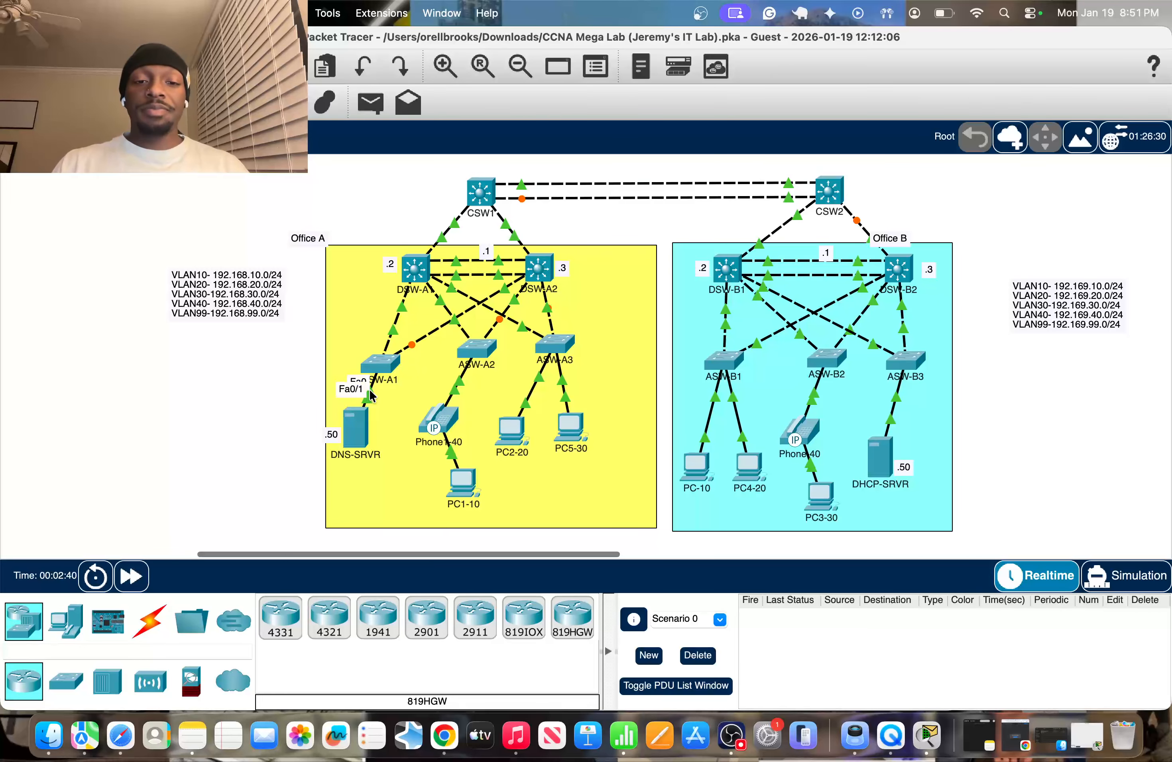
{"action": "left_click", "coordinate": [416, 270]}
{"action": "key", "text": "Return"}
{"action": "type", "text": "en"}
{"action": "key", "text": "Return"}
Step: Display DSW-A1's interface and IP address summary with show ip int brie
{"action": "type", "text": "sh"}
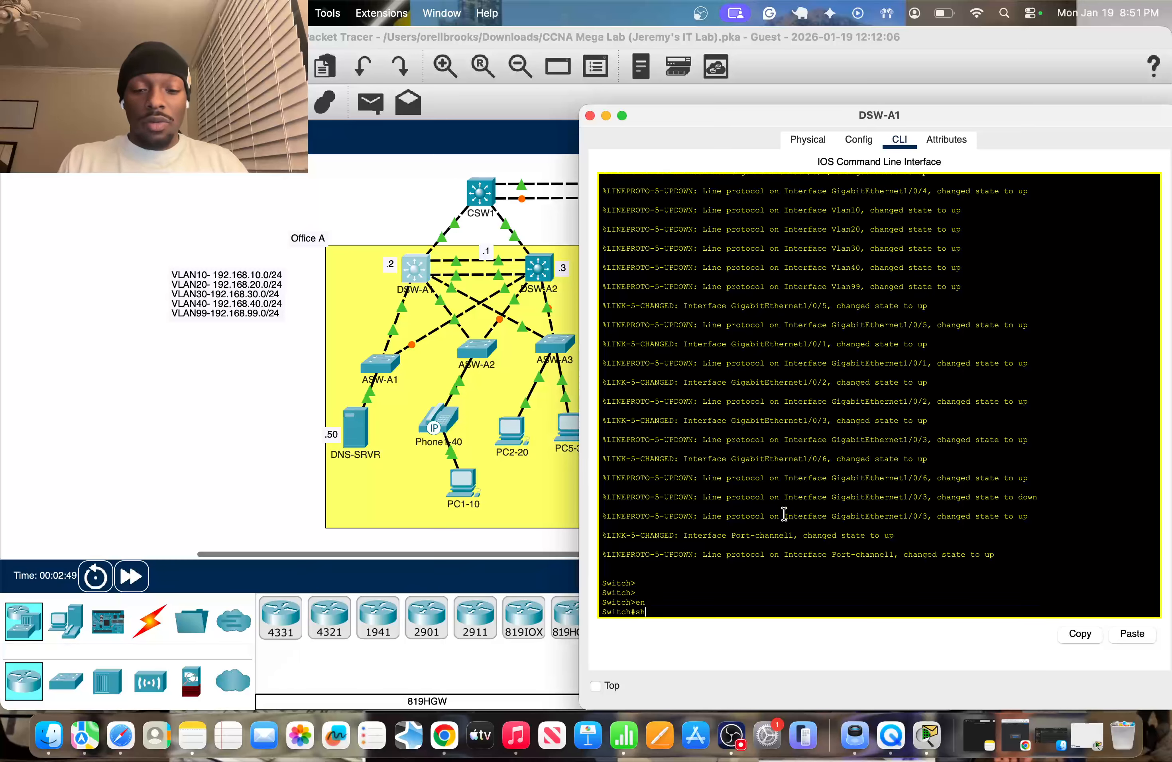
{"action": "type", "text": "ow i"}
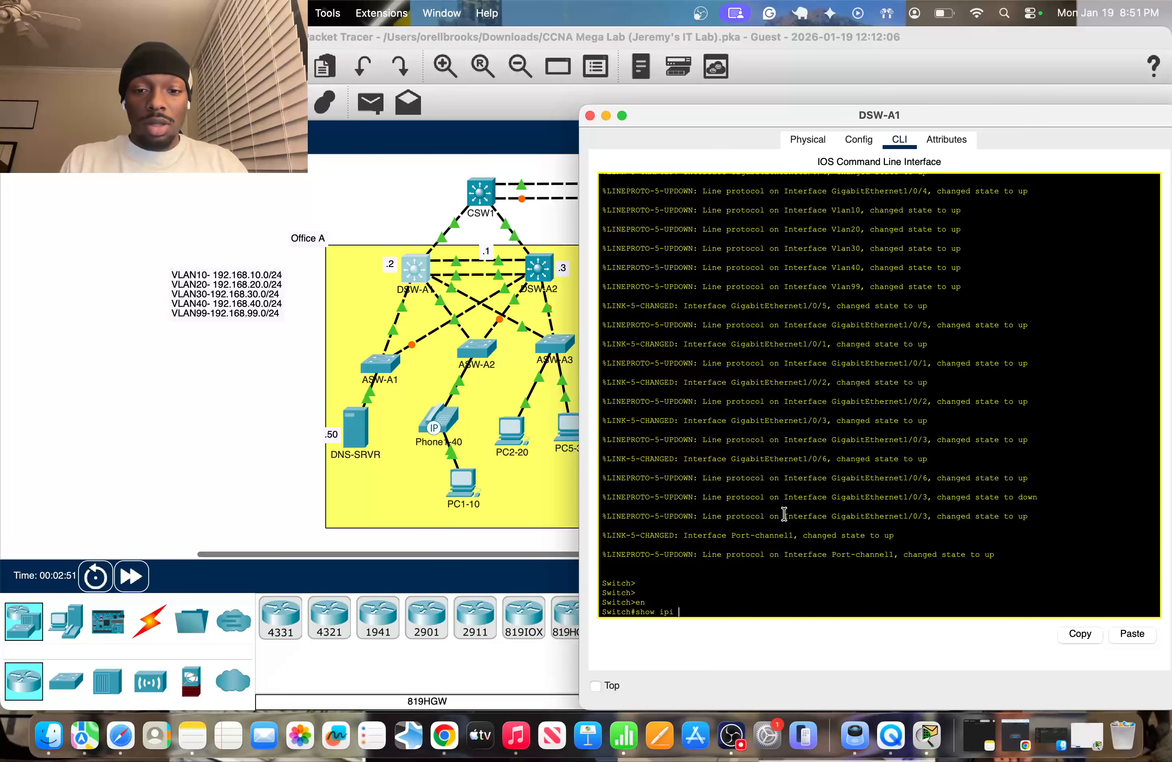
{"action": "type", "text": "p int bri"}
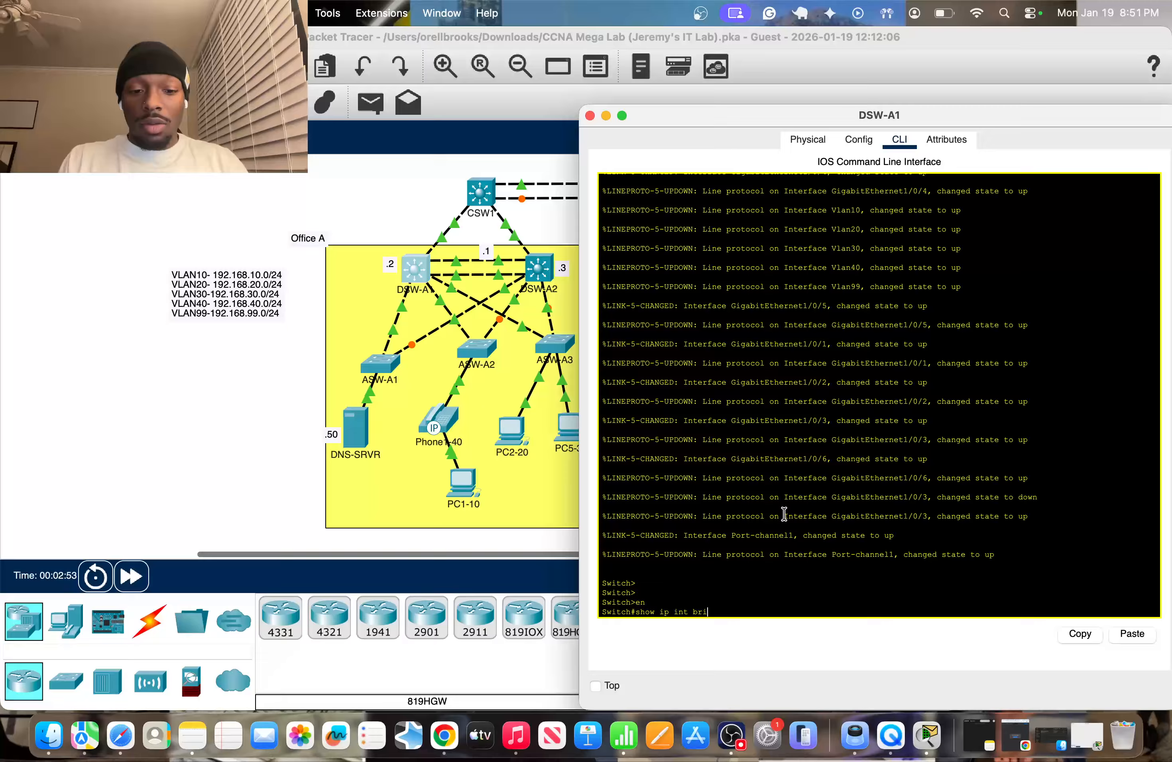
{"action": "type", "text": "e"}
{"action": "key", "text": "Return"}
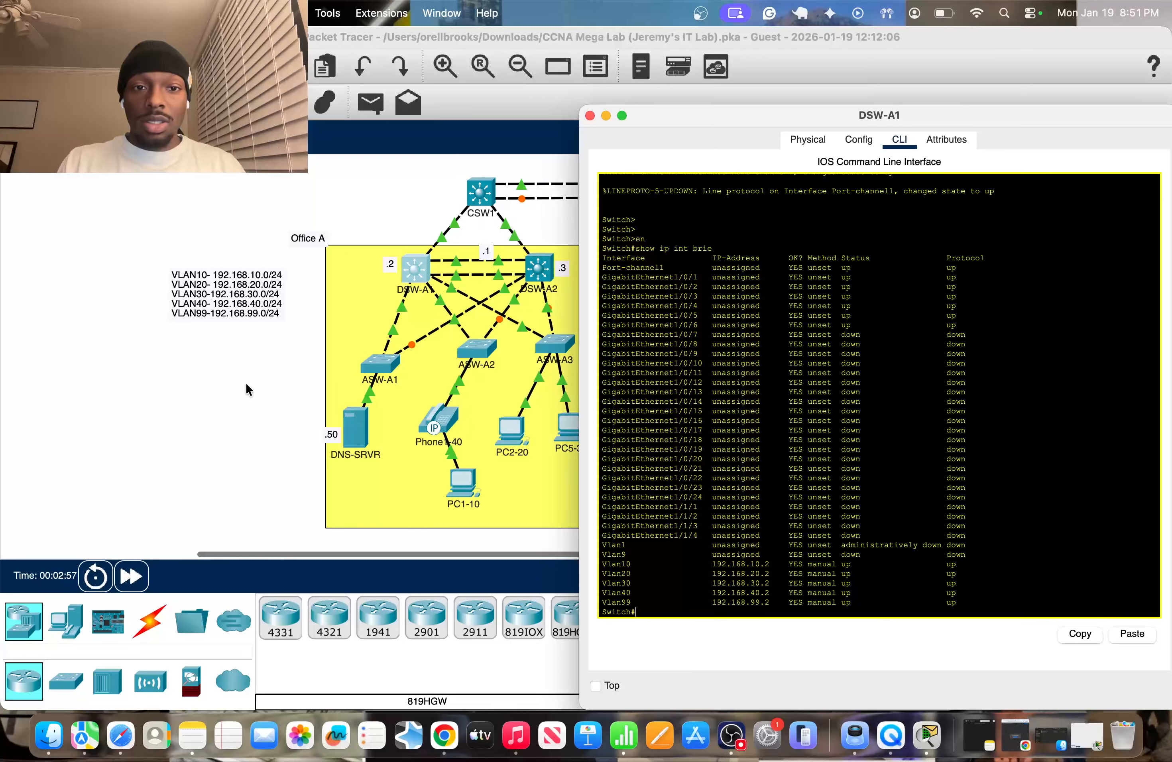
{"action": "key", "text": "super+w"}
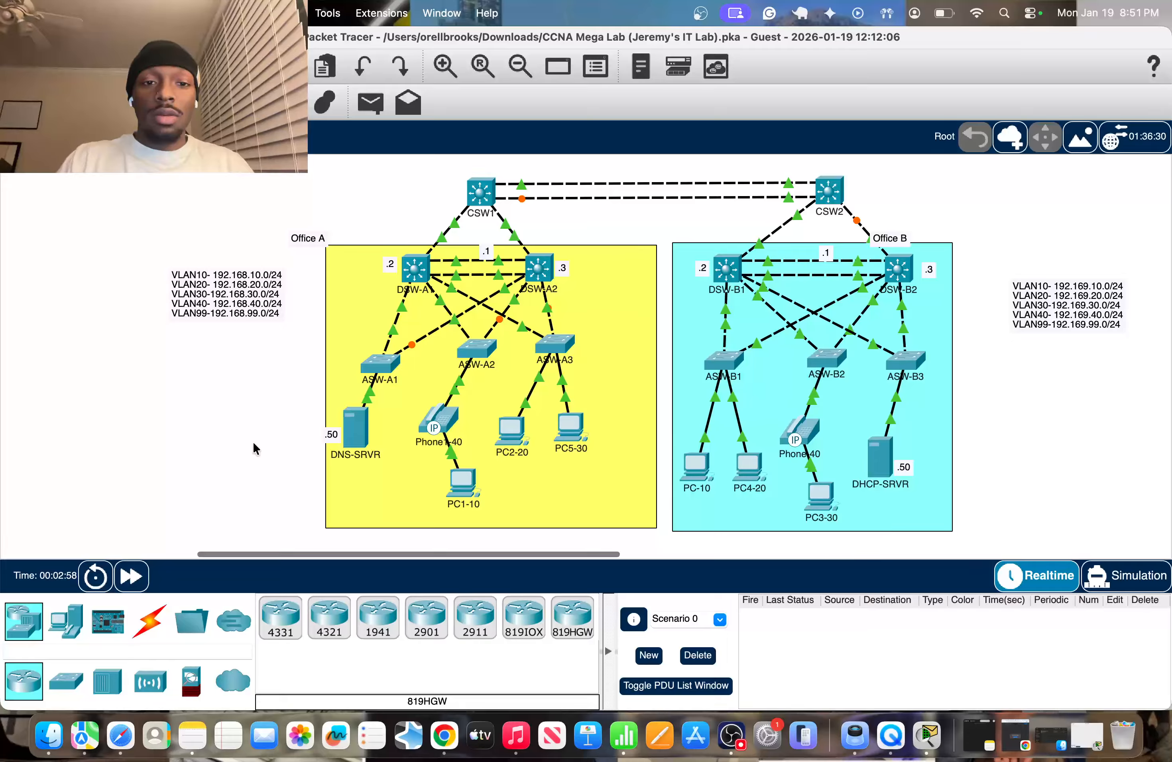
{"action": "left_click", "coordinate": [399, 270]}
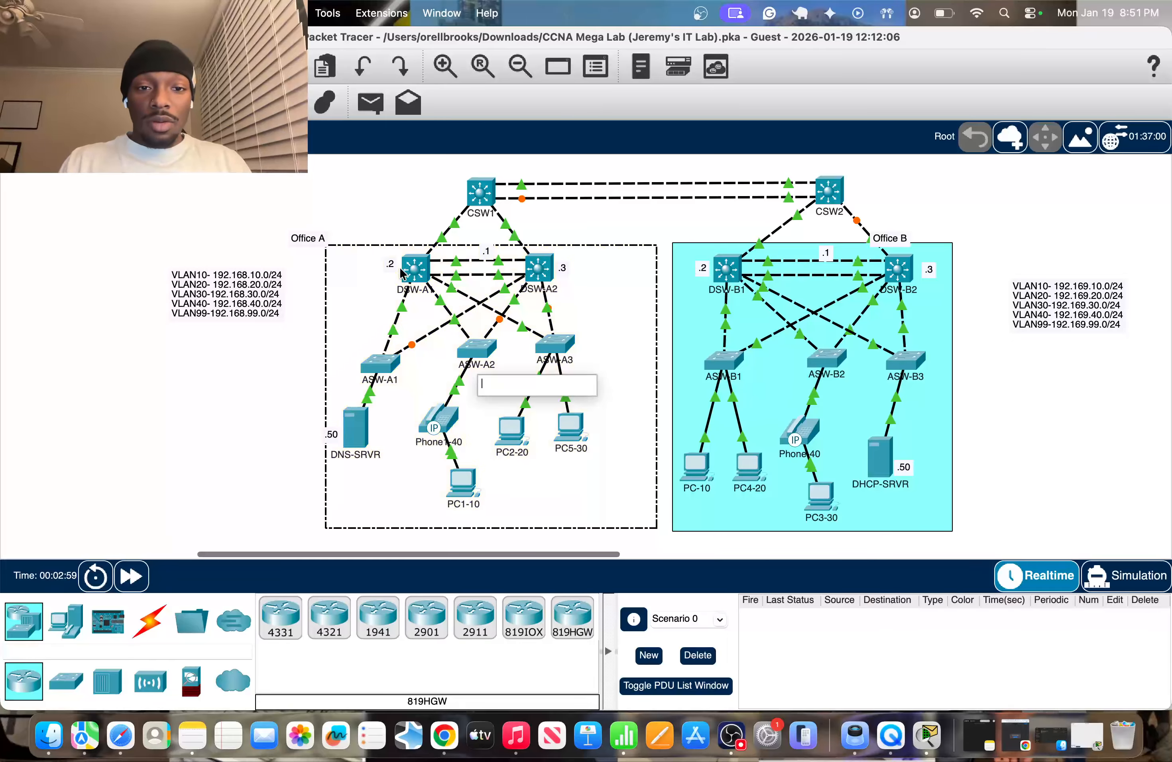
{"action": "left_click", "coordinate": [399, 234]}
{"action": "left_click", "coordinate": [416, 269]}
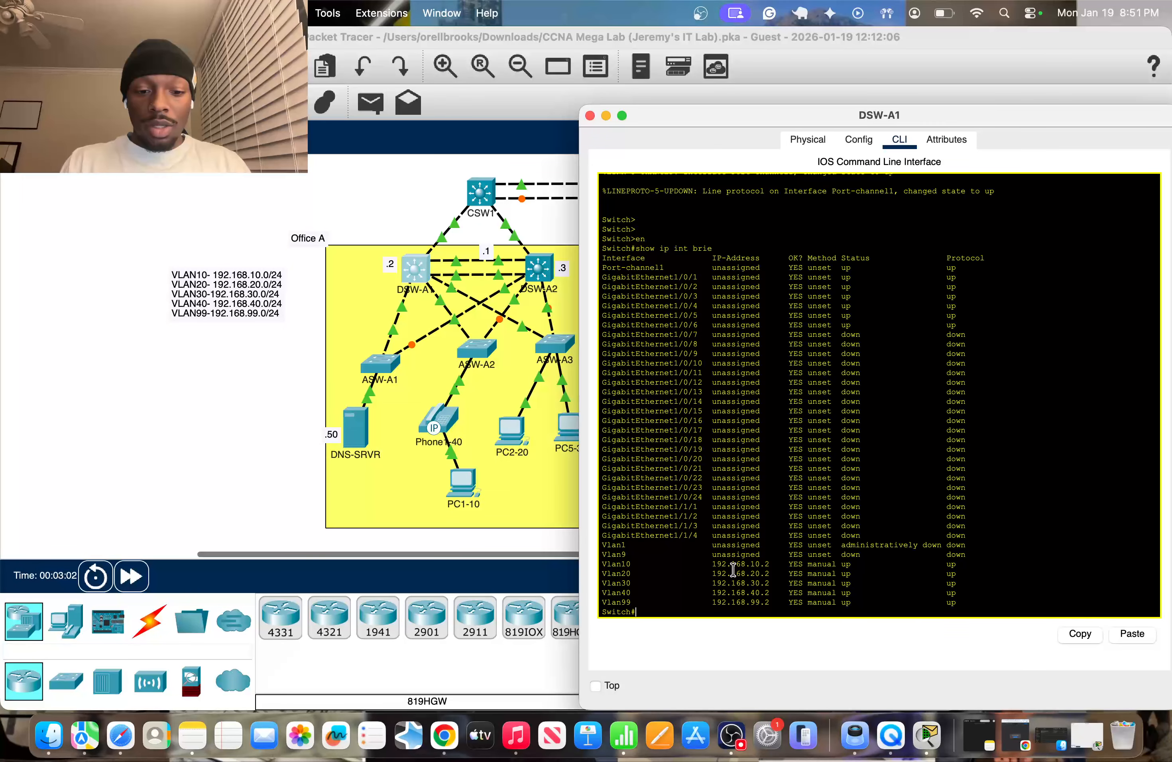
Step: Enter global configuration mode on DSW-A1 and select the VLAN 10 interface for configuration
{"action": "type", "text": "conf t"}
{"action": "key", "text": "Return"}
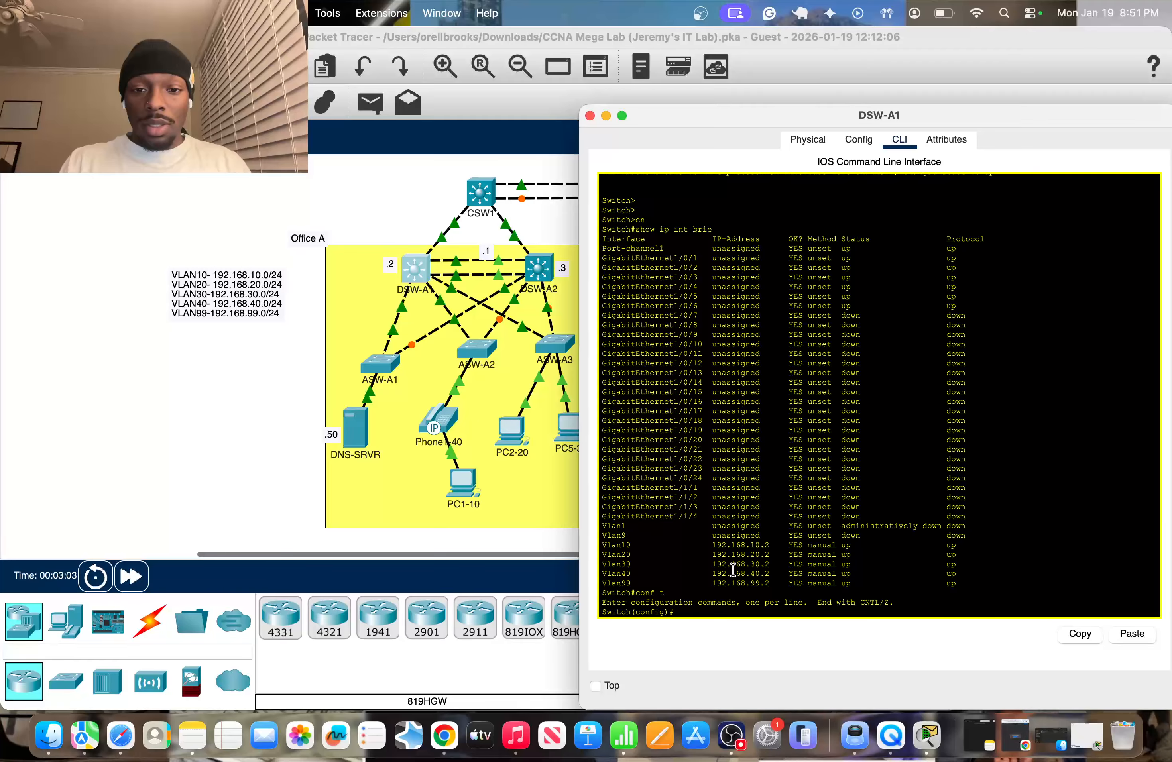
{"action": "left_click_drag", "start_coordinate": [650, 545], "coordinate": [724, 590]}
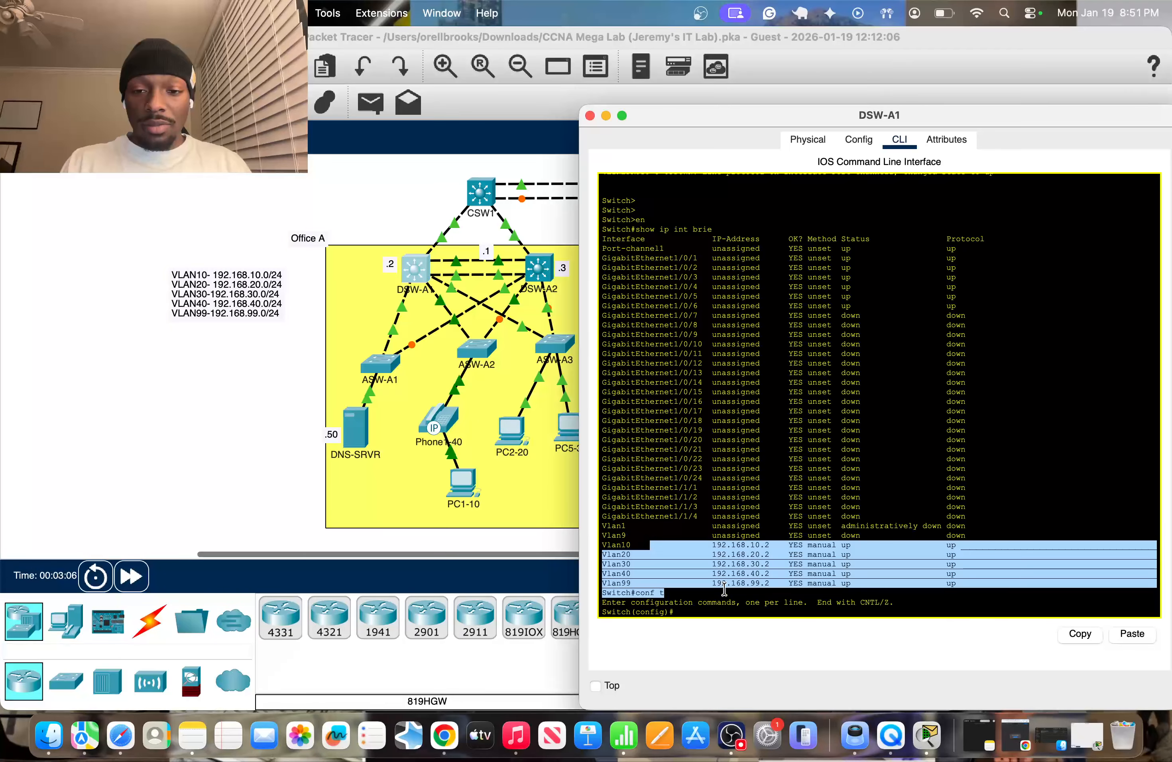
{"action": "left_click", "coordinate": [685, 577]}
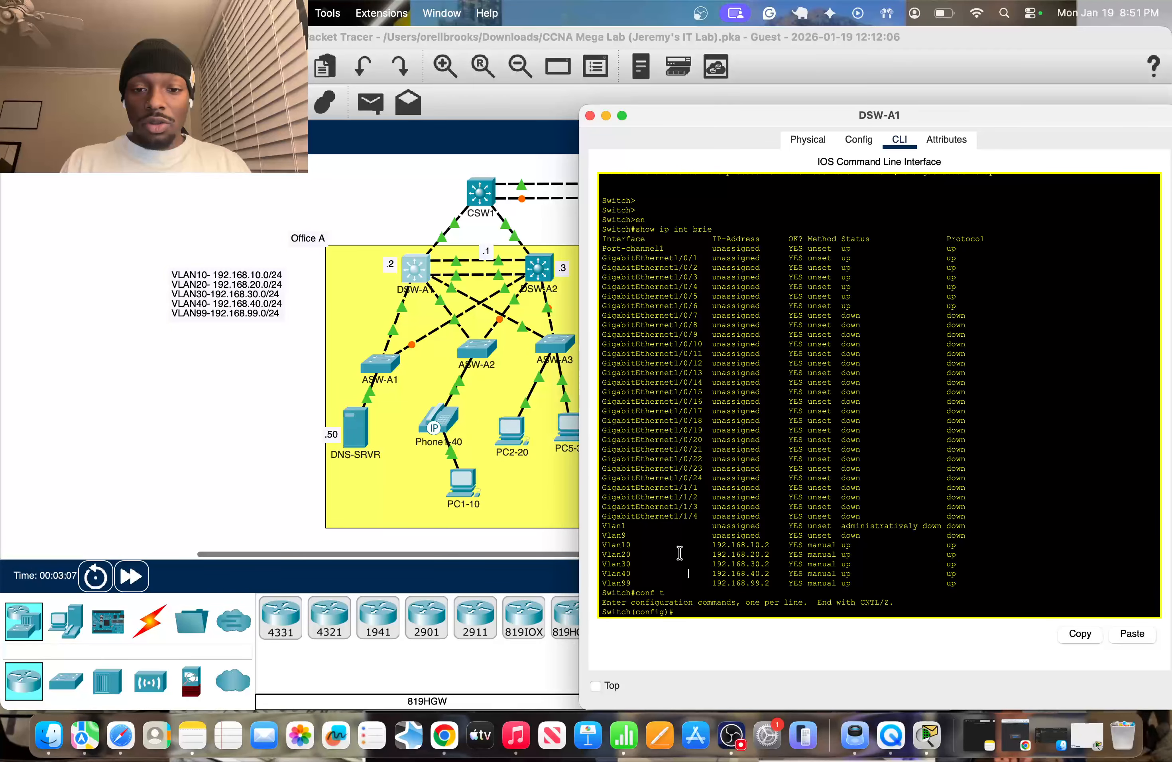
{"action": "left_click", "coordinate": [235, 446]}
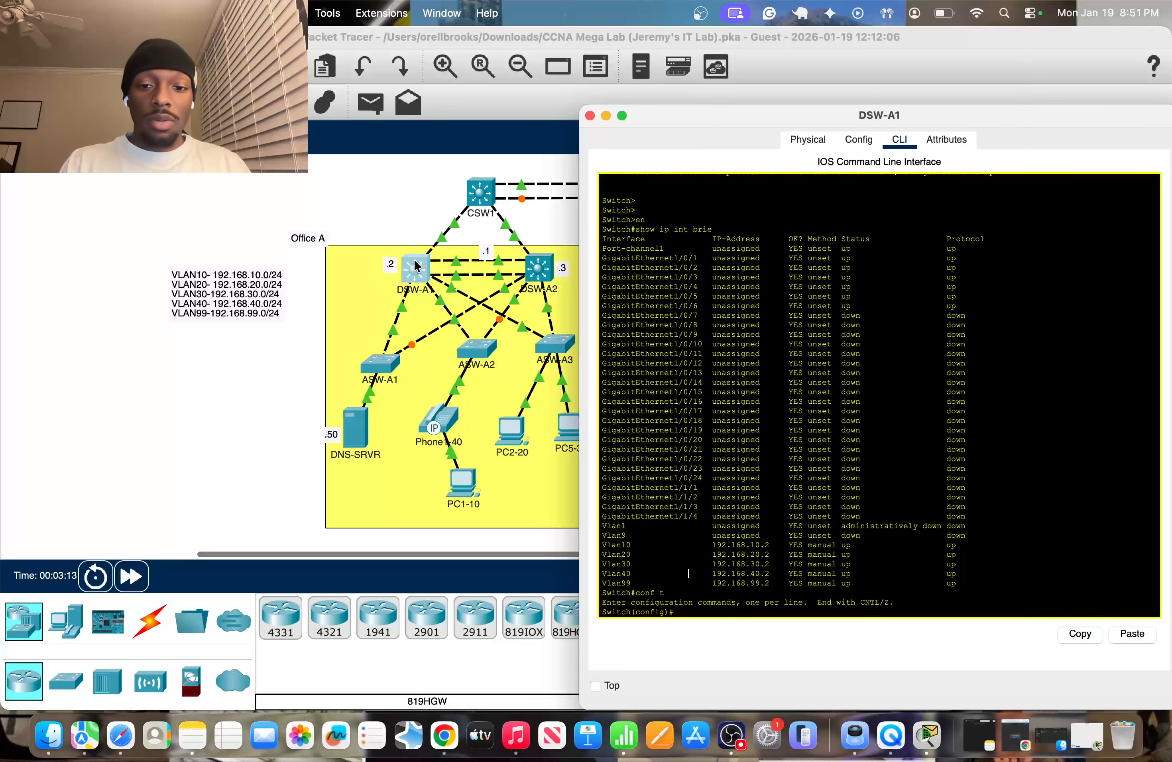
{"action": "left_click", "coordinate": [416, 267]}
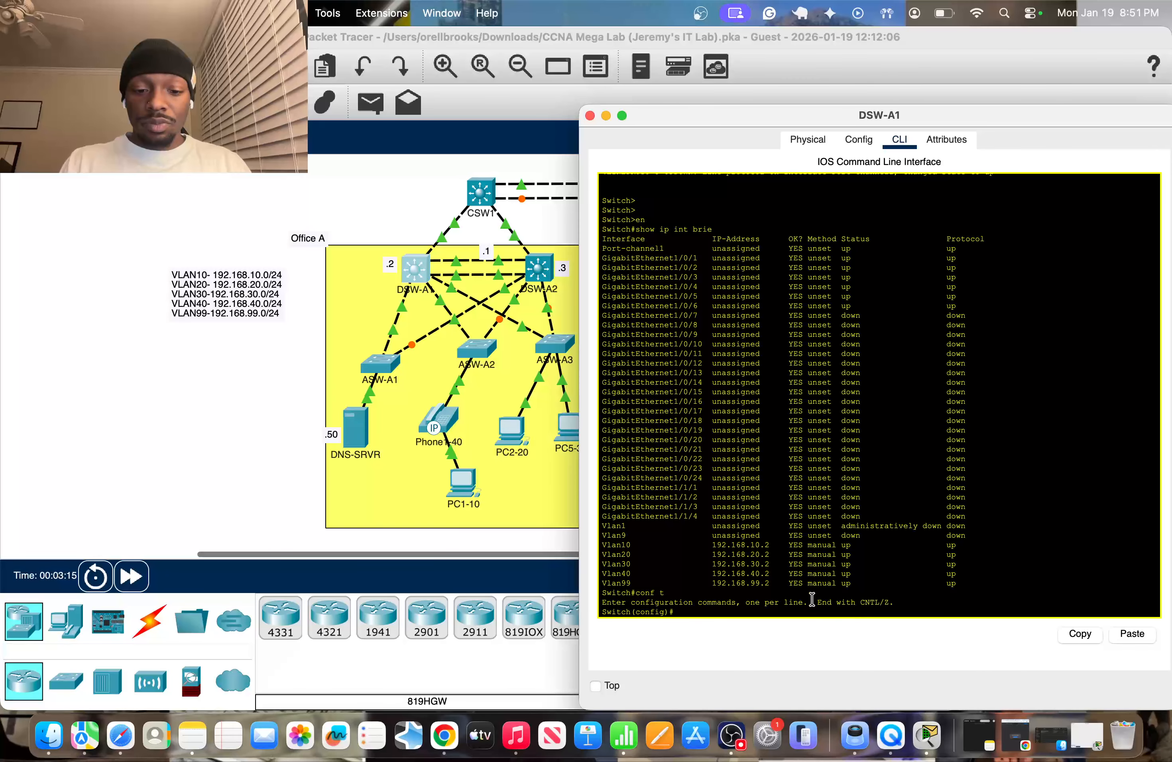
{"action": "type", "text": "nt"}
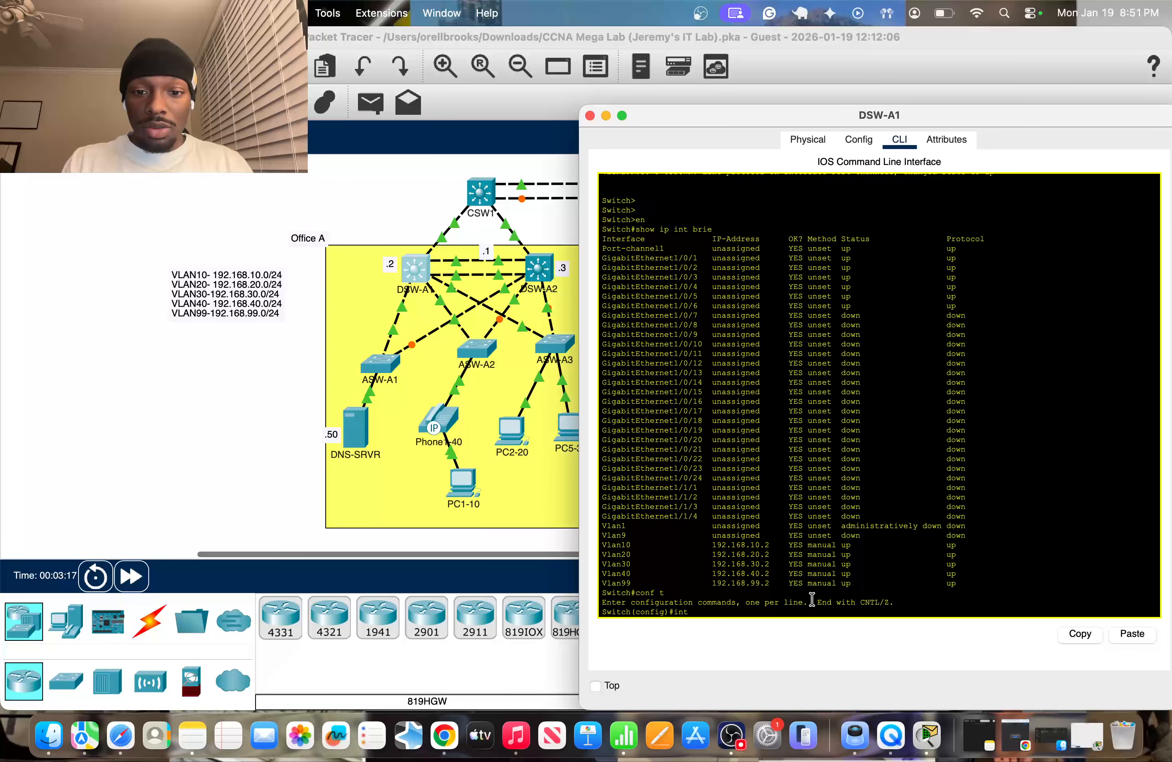
{"action": "type", "text": " vlan 10"}
{"action": "key", "text": "Return"}
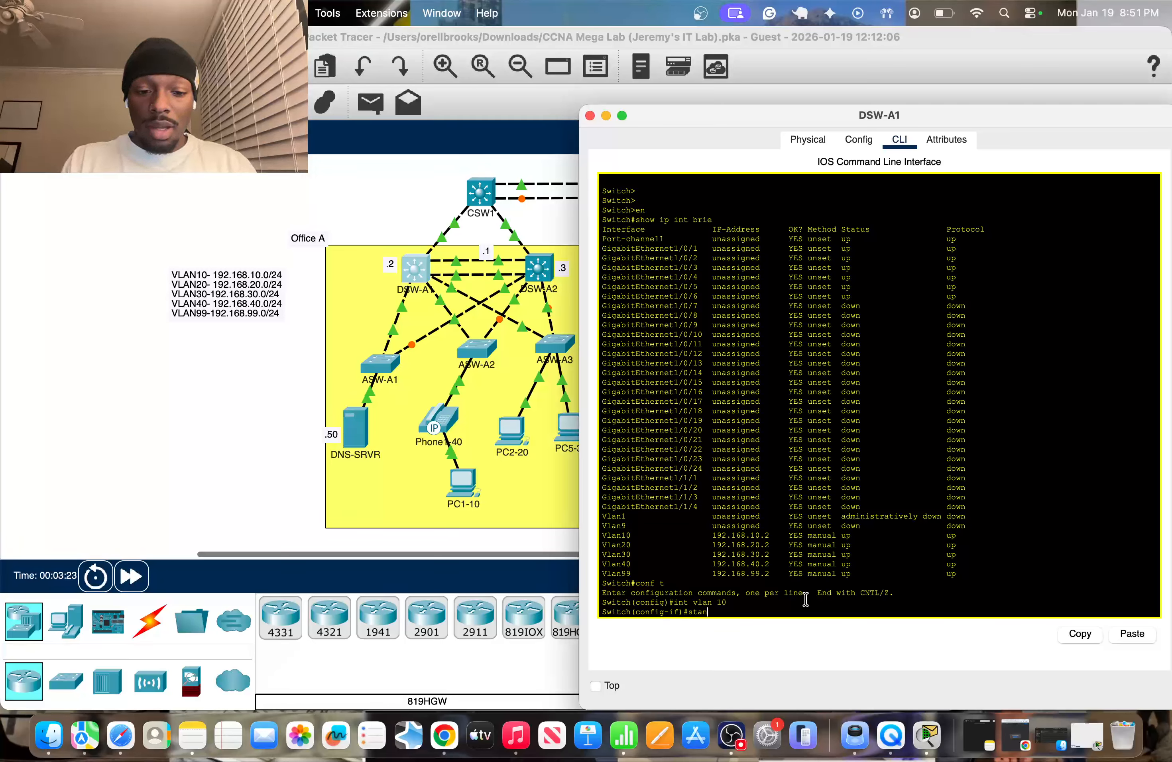
Step: Try to list the options of an ip standby command on the VLAN 10 interface
{"action": "type", "text": "ip "}
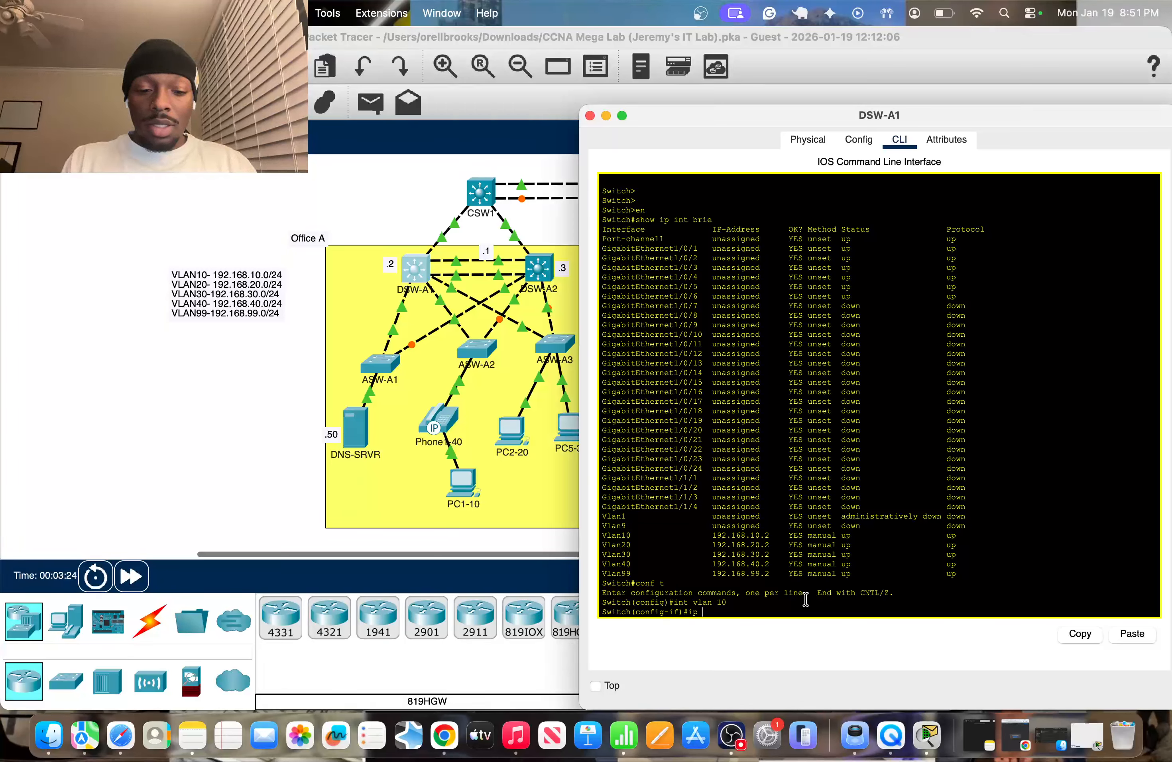
{"action": "type", "text": "stan"}
{"action": "key", "text": "Tab"}
{"action": "key", "text": "Tab"}
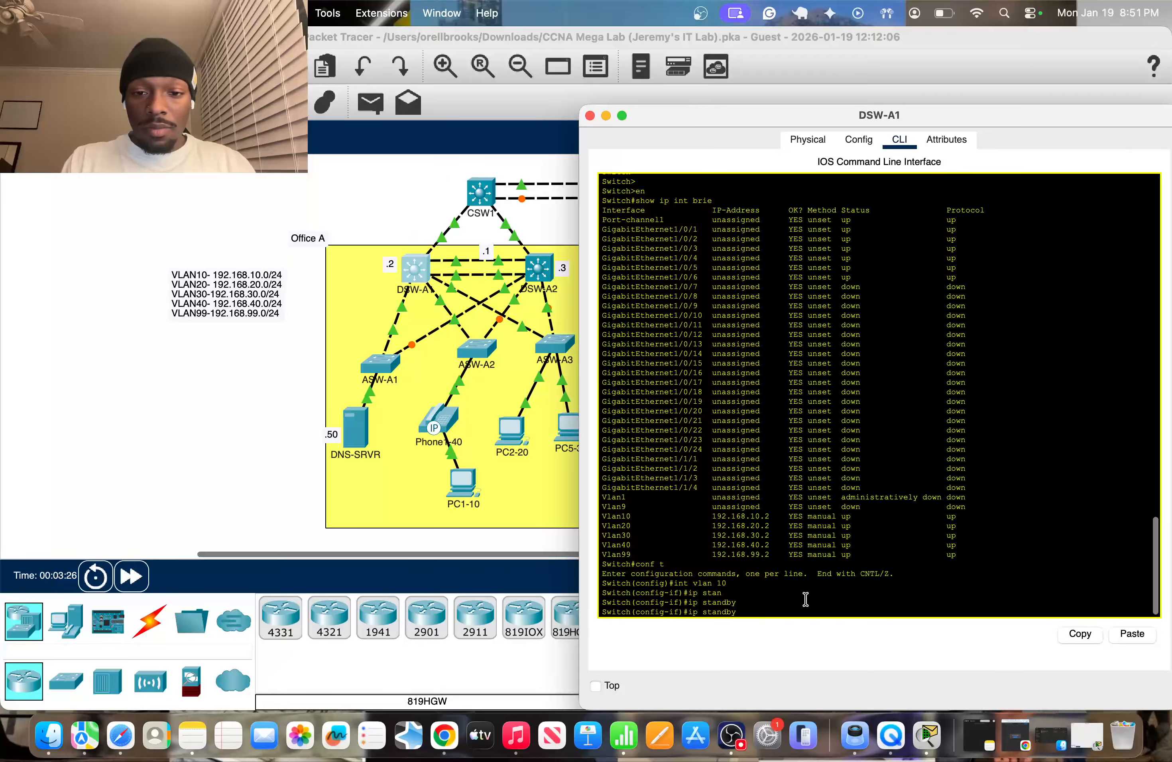
{"action": "type", "text": "?"}
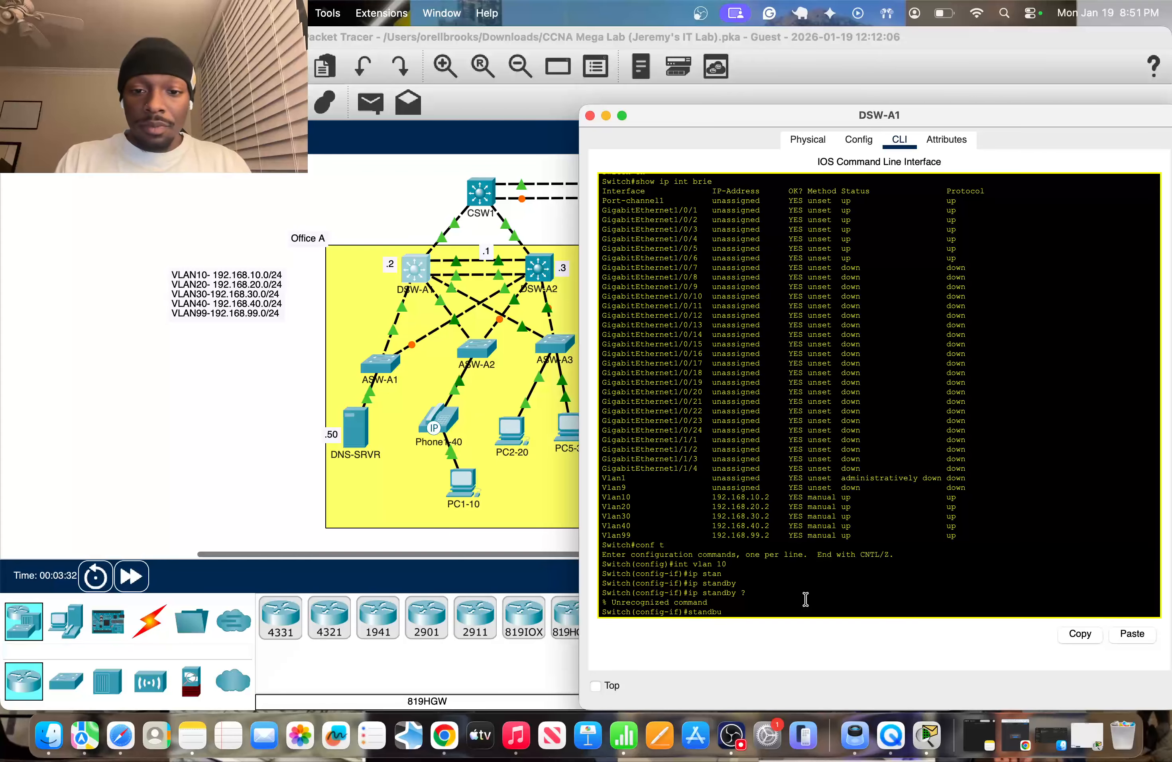
Step: List the standby command options and set VLAN 10's HSRP virtual IP address to 192.168.10.1
{"action": "key", "text": "BackSpace"}
{"action": "type", "text": "y ?"}
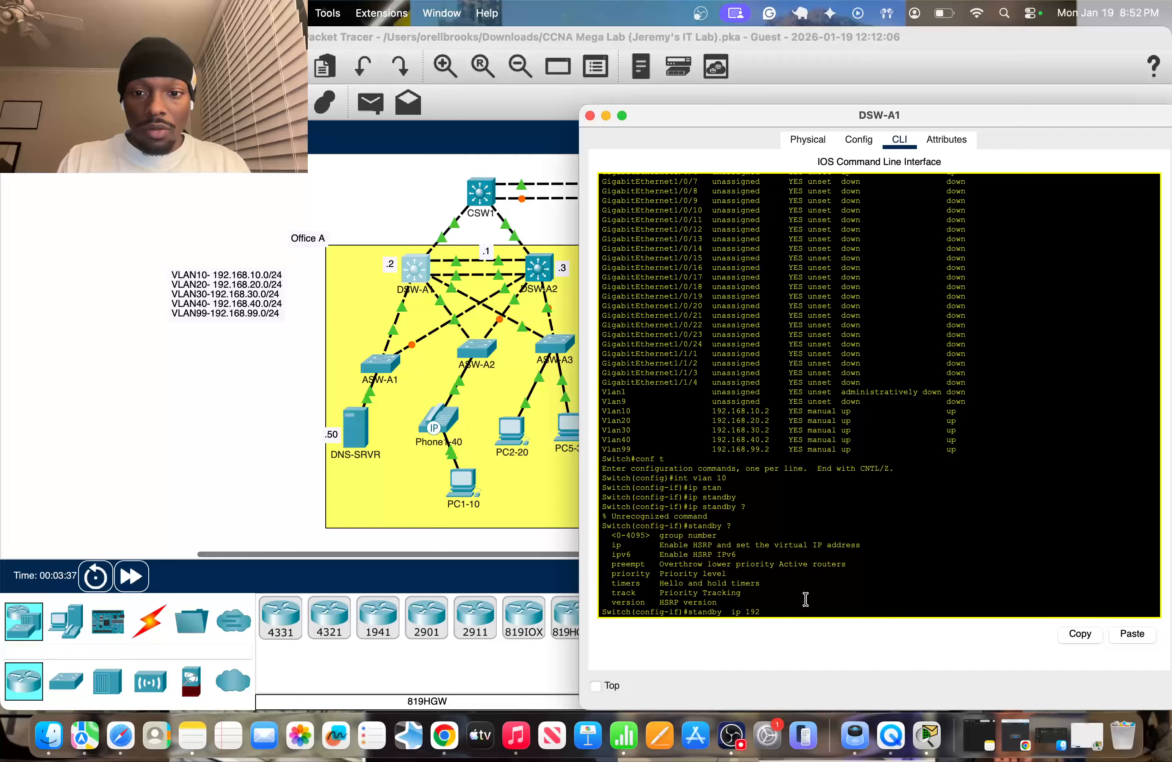
{"action": "type", "text": "ip 192.168"}
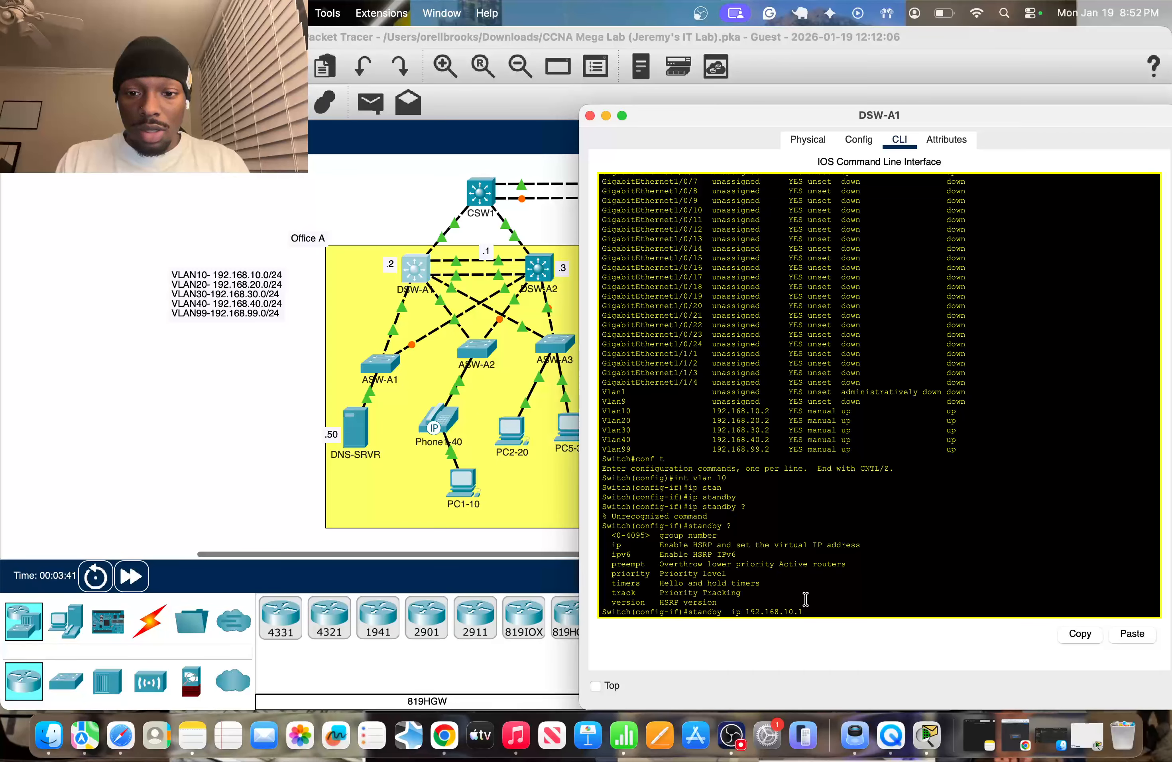
{"action": "type", "text": ".10.1"}
{"action": "key", "text": "Return"}
Step: Enable HSRP preemption on DSW-A1's VLAN 10 interface with standby preempt
{"action": "type", "text": "stan"}
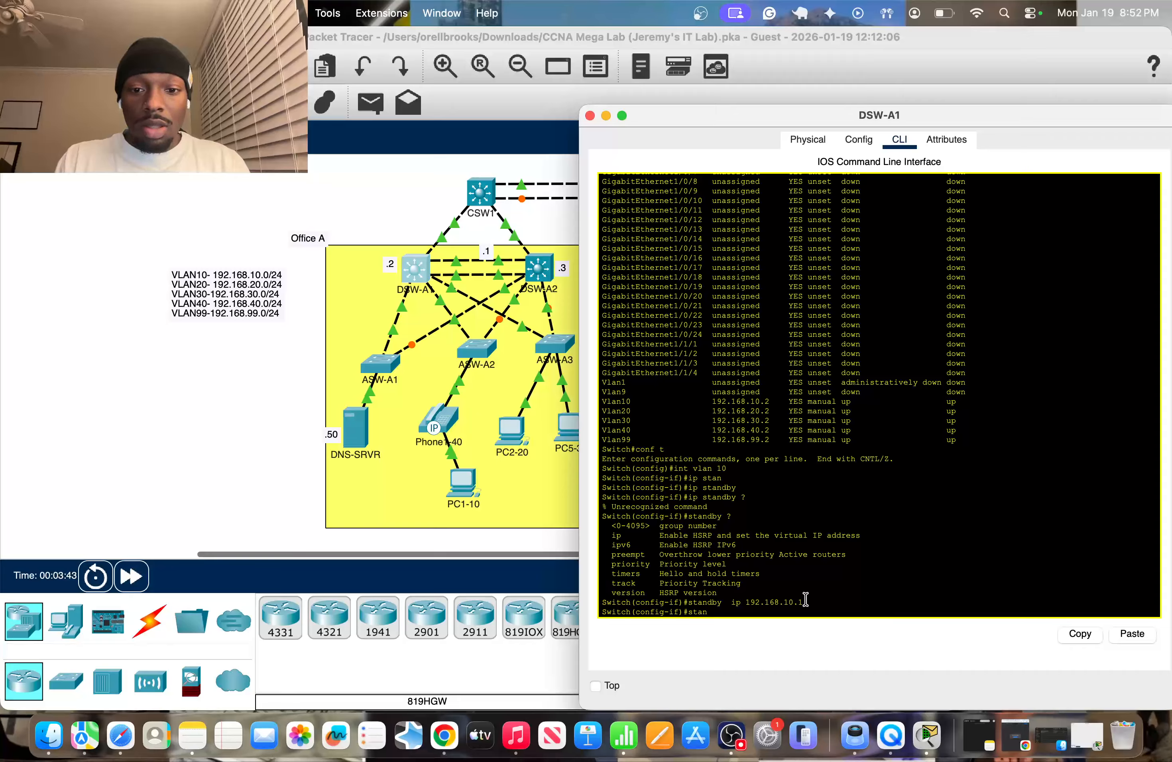
{"action": "type", "text": "dby pre"}
{"action": "key", "text": "Tab"}
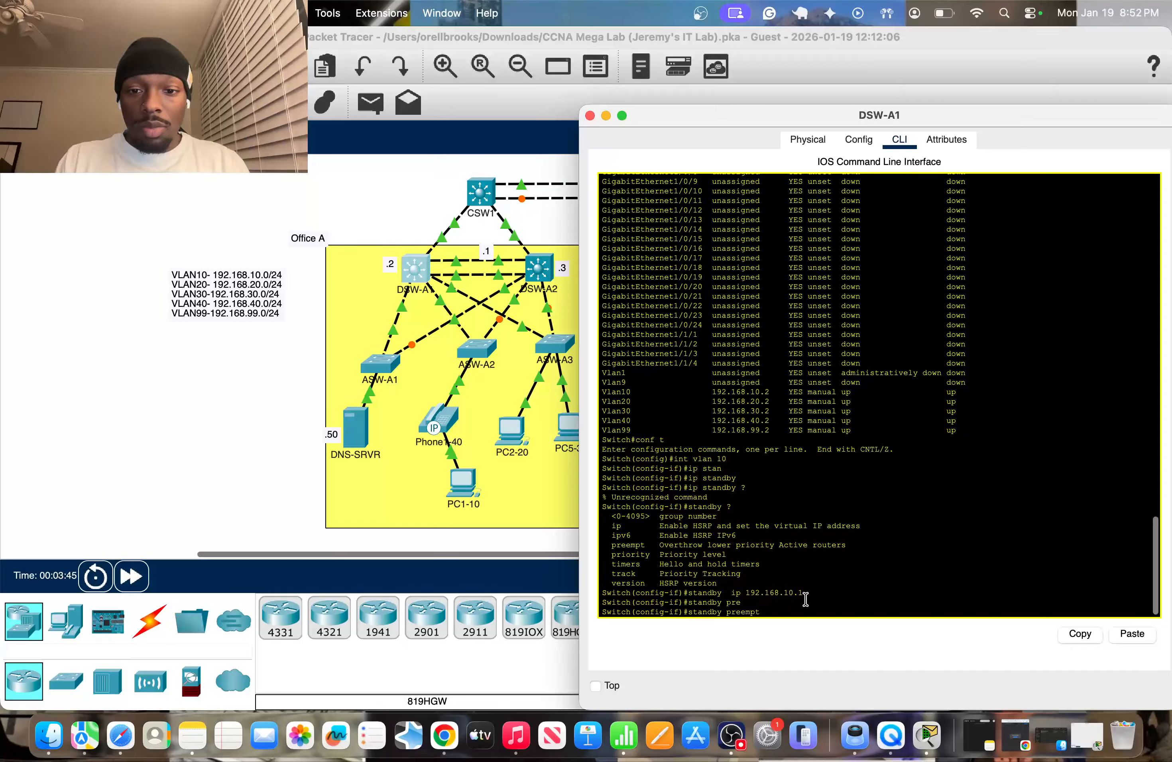
{"action": "key", "text": "Return"}
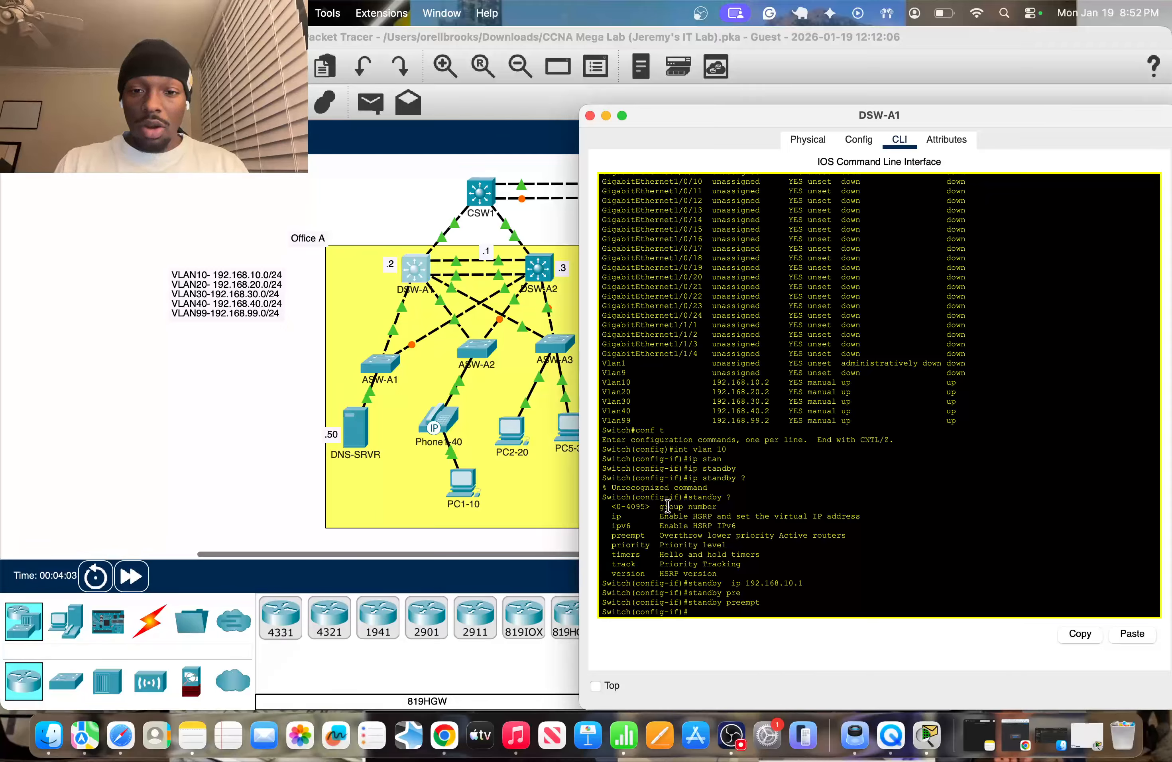
{"action": "left_click_drag", "start_coordinate": [669, 535], "coordinate": [851, 536]}
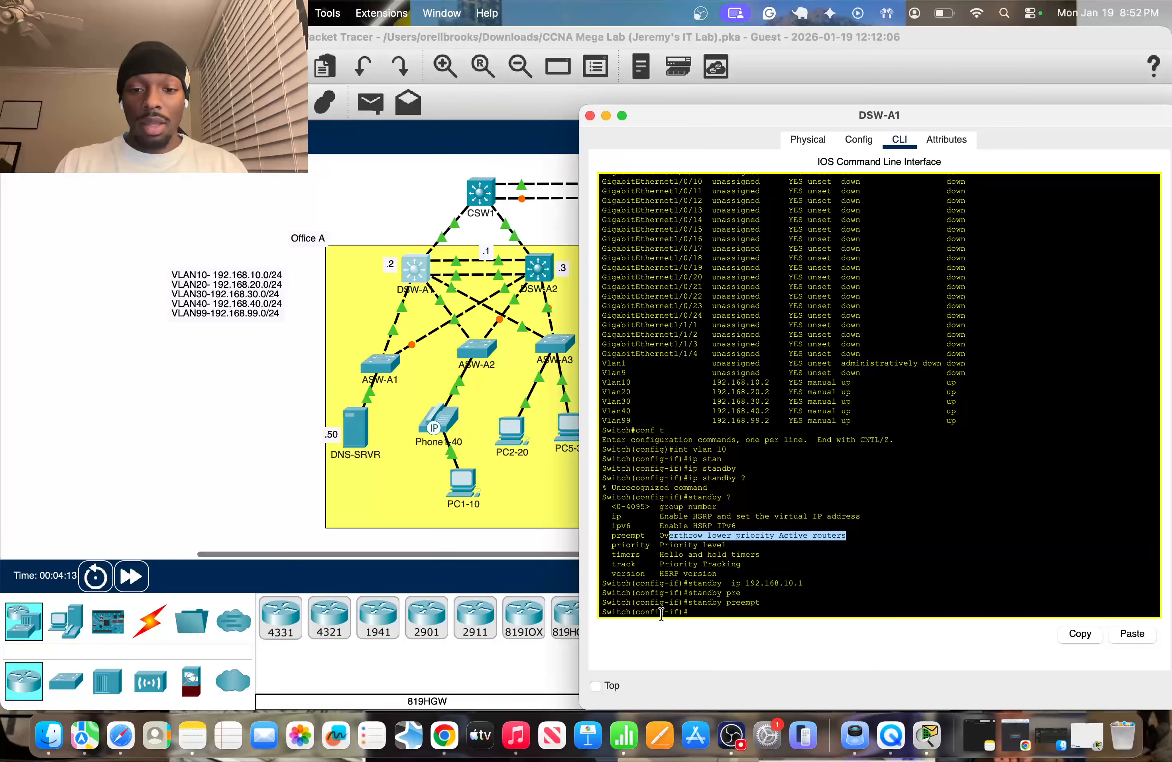
{"action": "left_click", "coordinate": [708, 614]}
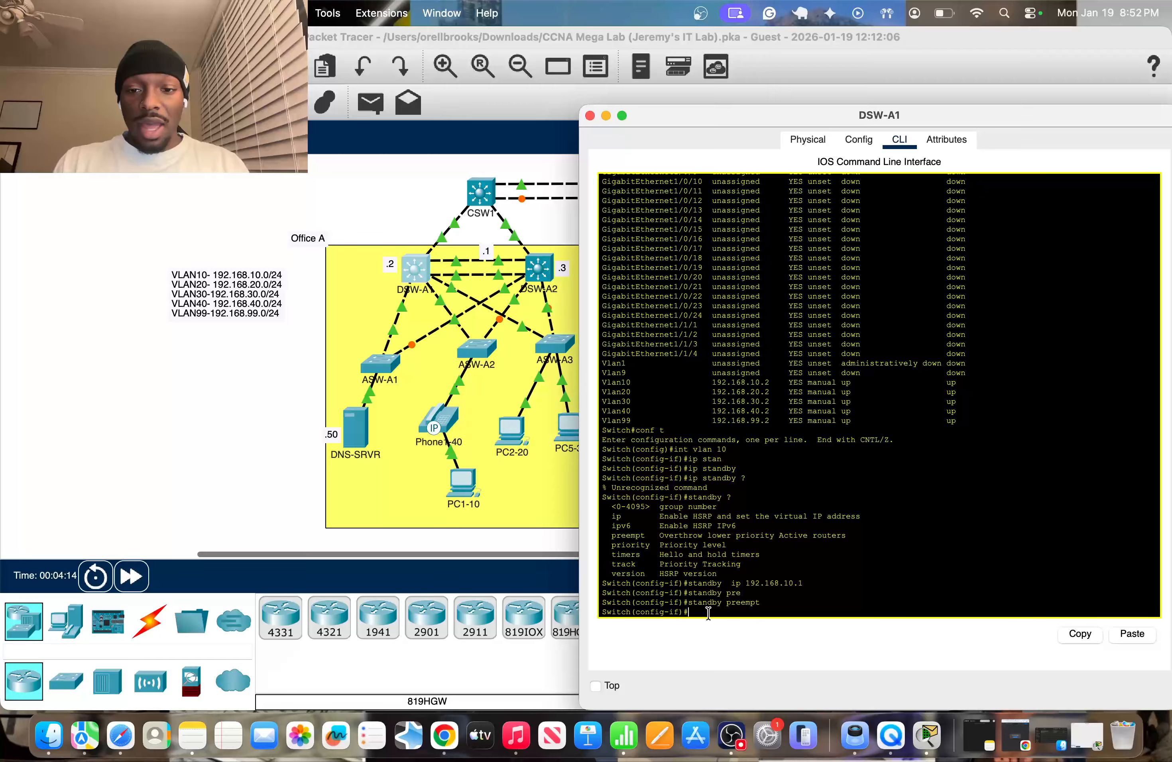
Step: Try to assign the HSRP value with standby 110 on the VLAN 10 interface
{"action": "type", "text": "st"}
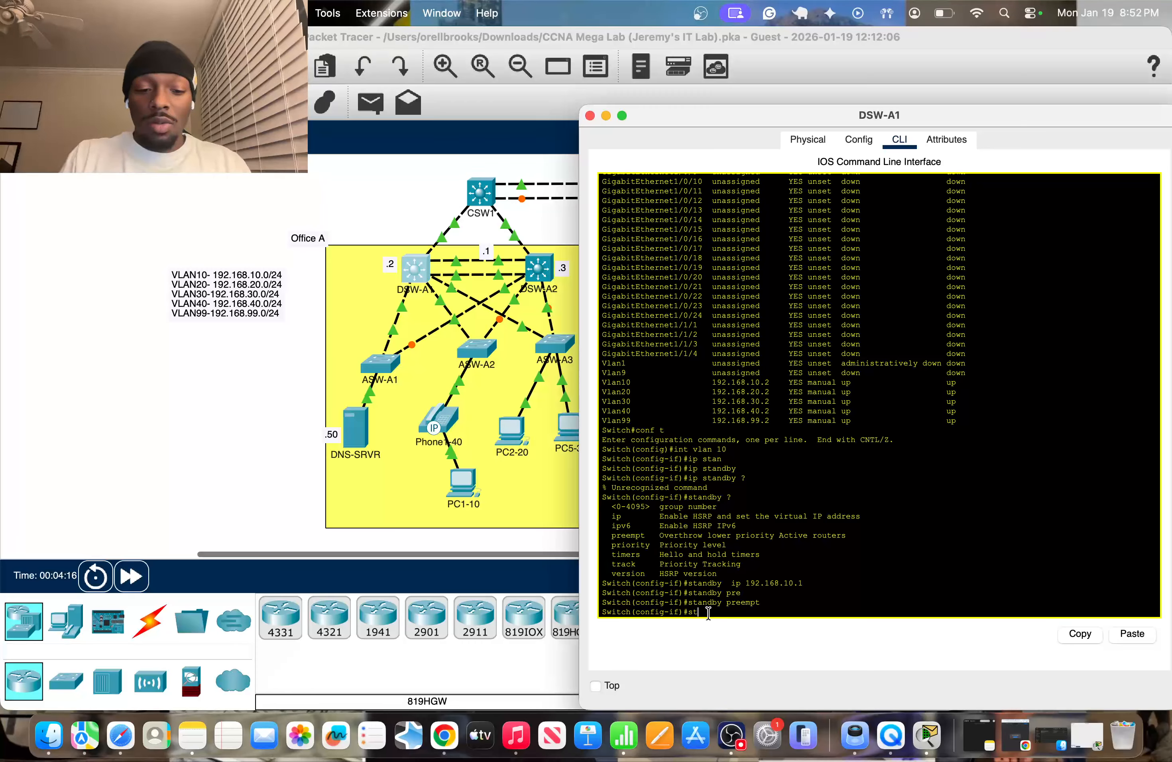
{"action": "type", "text": "andb"}
{"action": "key", "text": "Tab"}
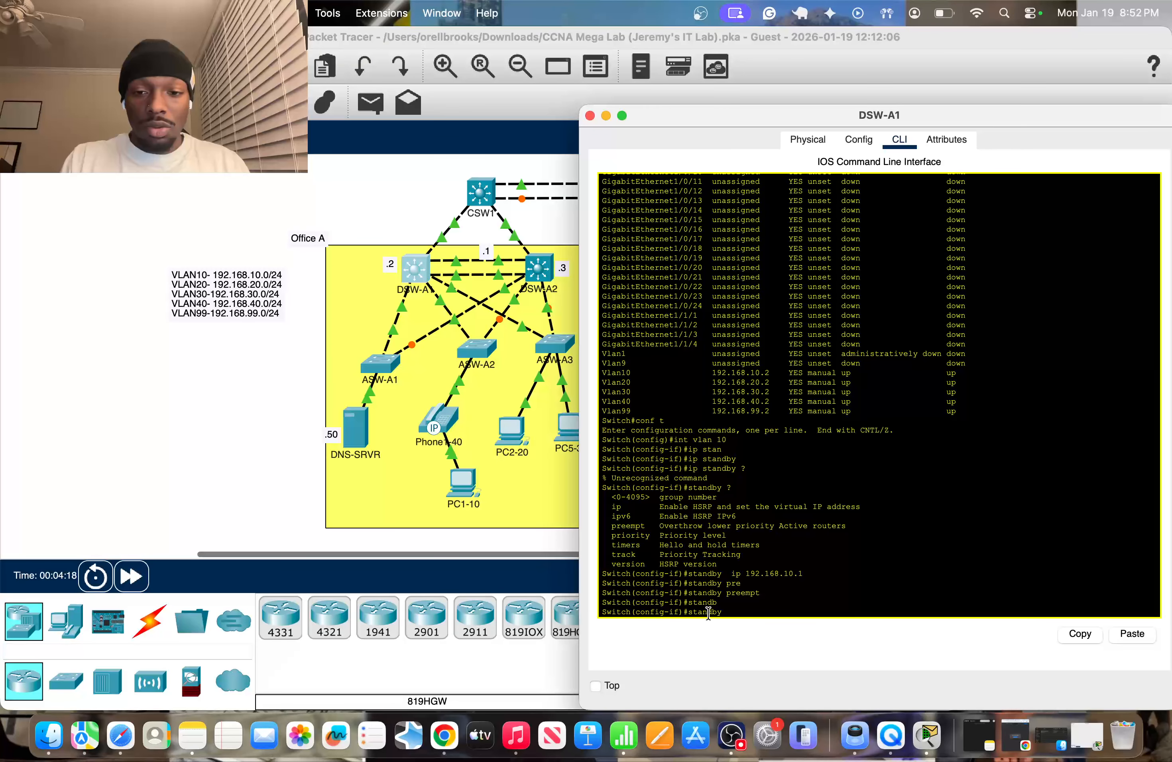
{"action": "type", "text": "110"}
{"action": "key", "text": "Return"}
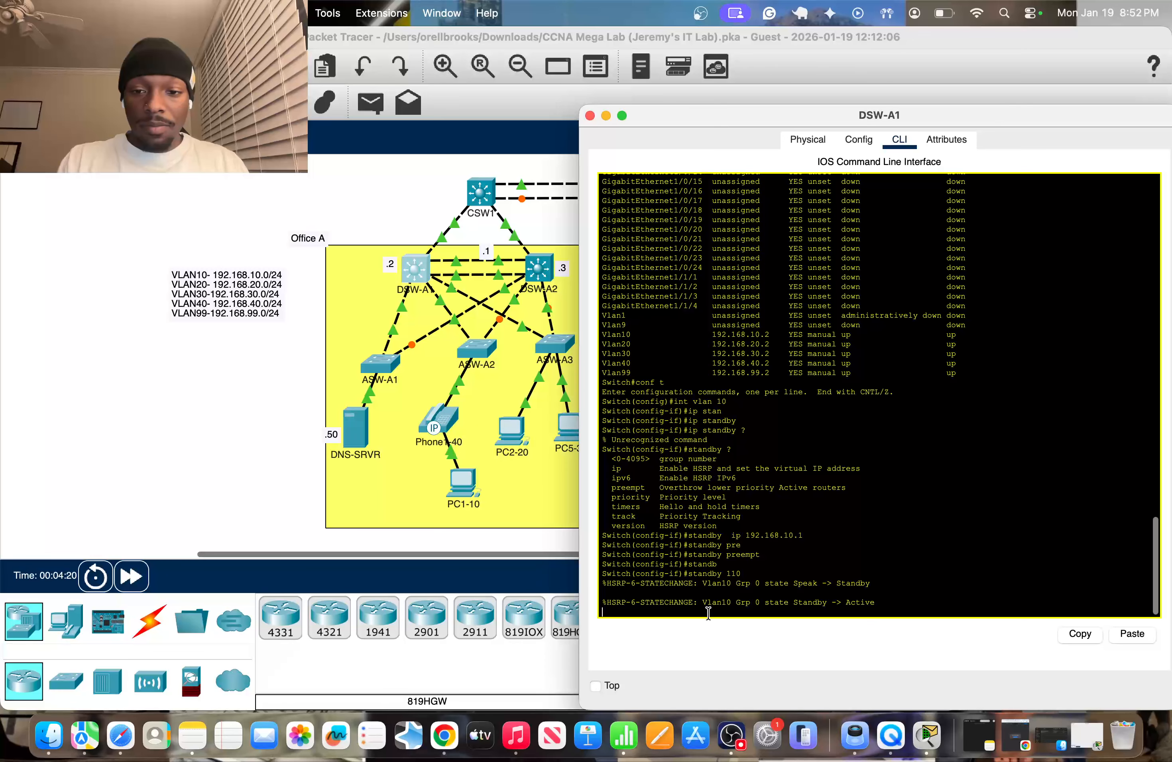
{"action": "key", "text": "Return"}
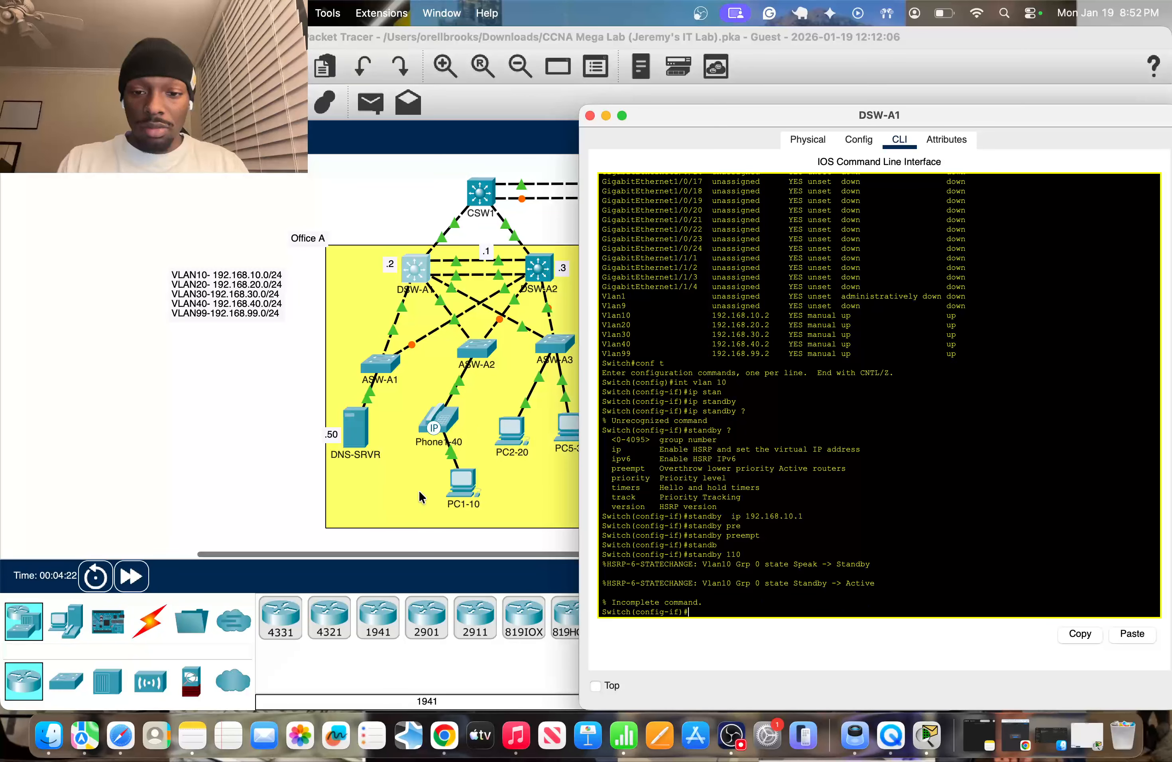
Step: Set the HSRP priority of DSW-A1's VLAN 10 interface to 110 with standby priority
{"action": "key", "text": "Up"}
{"action": "key", "text": "BackSpace"}
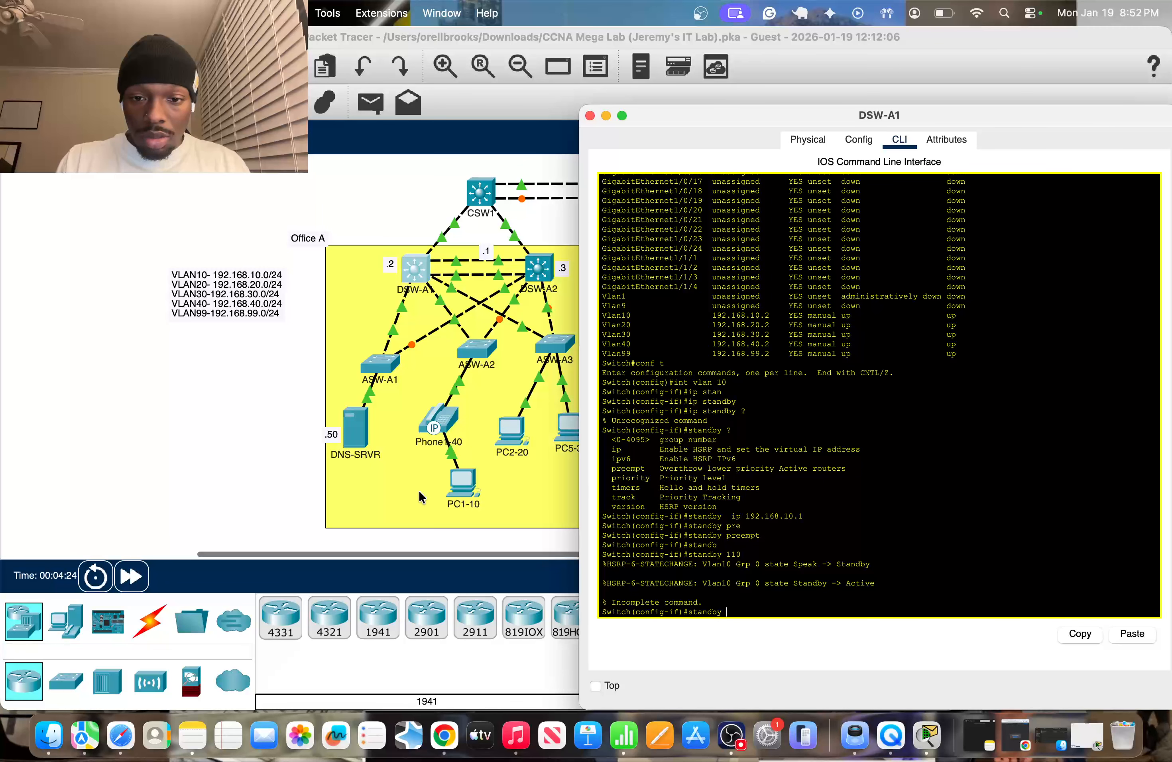
{"action": "type", "text": "ip"}
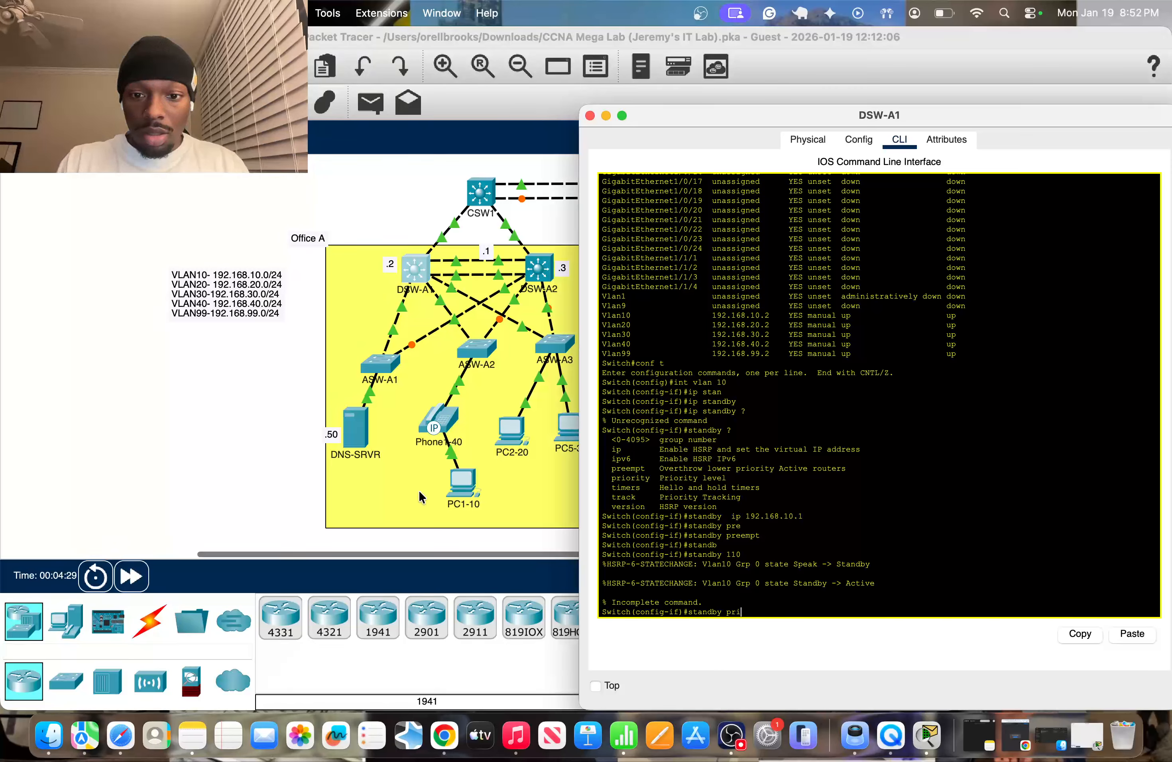
{"action": "key", "text": "Tab"}
{"action": "type", "text": "110"}
{"action": "key", "text": "Return"}
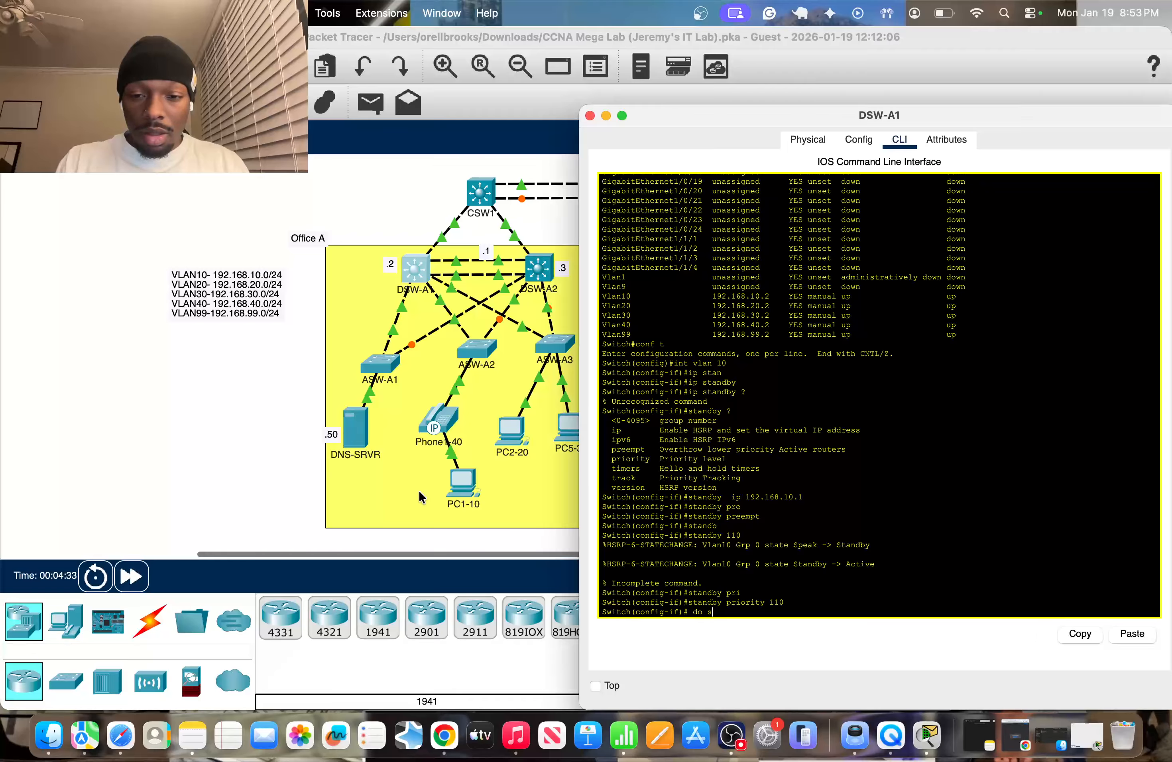
Step: Try to display the HSRP standby status with a do sh ip command from interface configuration mode
{"action": "type", "text": "do sh ip sta"}
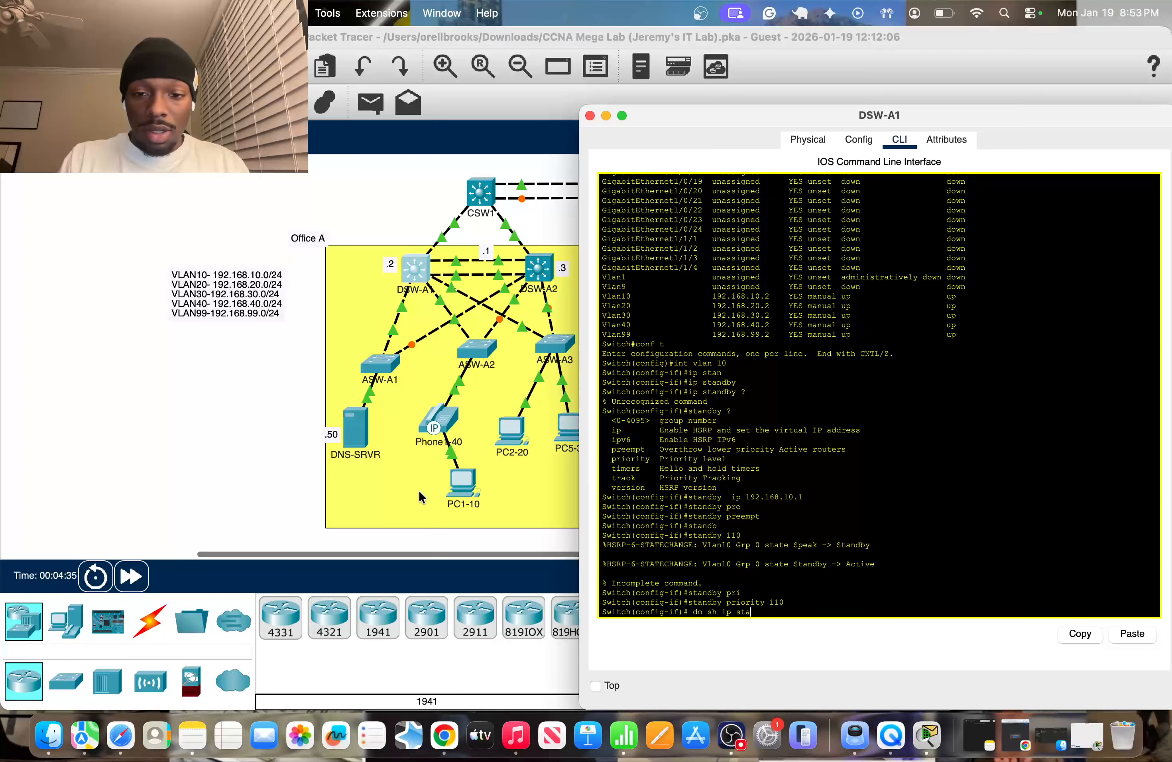
{"action": "type", "text": "nndb"}
{"action": "key", "text": "Tab"}
{"action": "key", "text": "Return"}
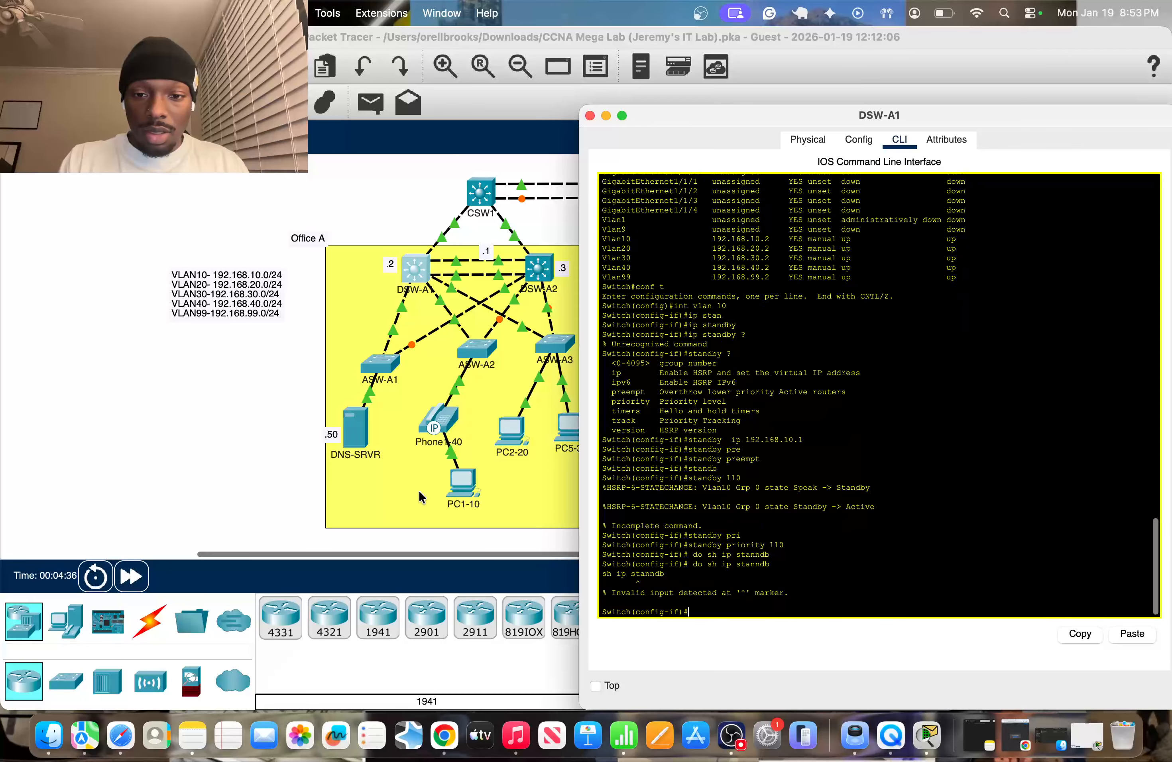
Step: Try to display the brief HSRP status from interface configuration mode with do sh ip standby brie
{"action": "key", "text": "Up"}
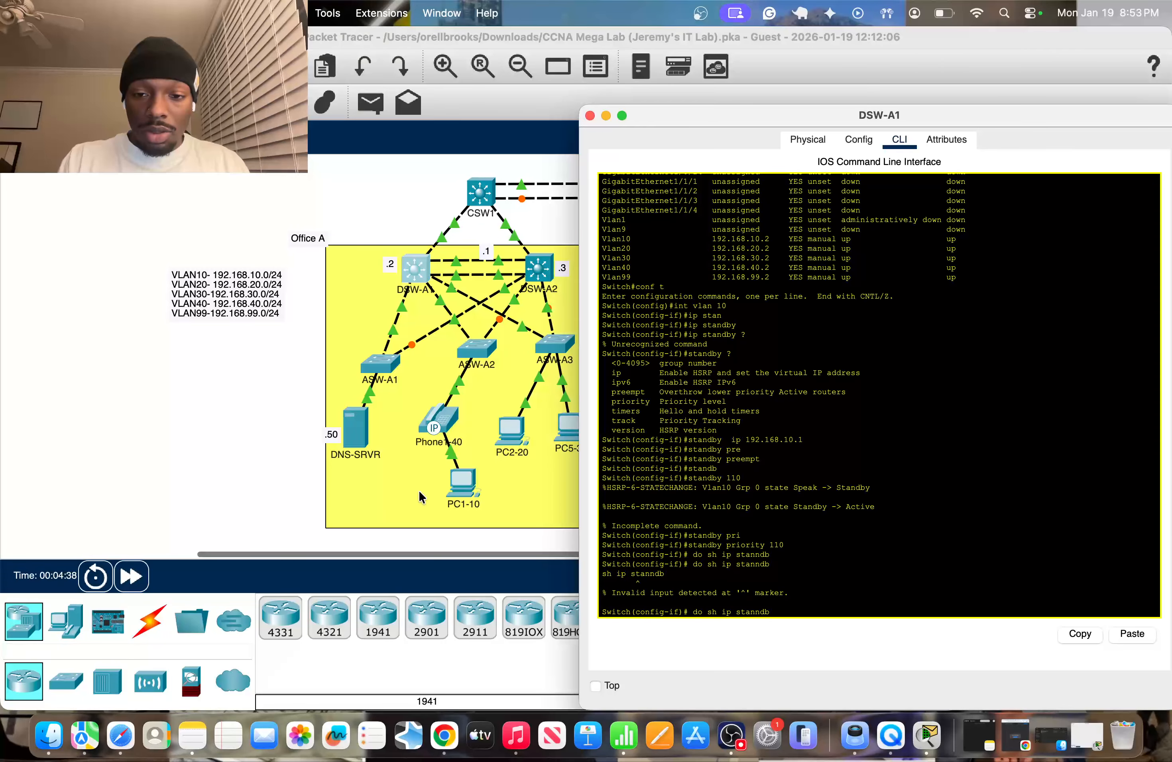
{"action": "type", "text": "y brie"}
{"action": "key", "text": "Return"}
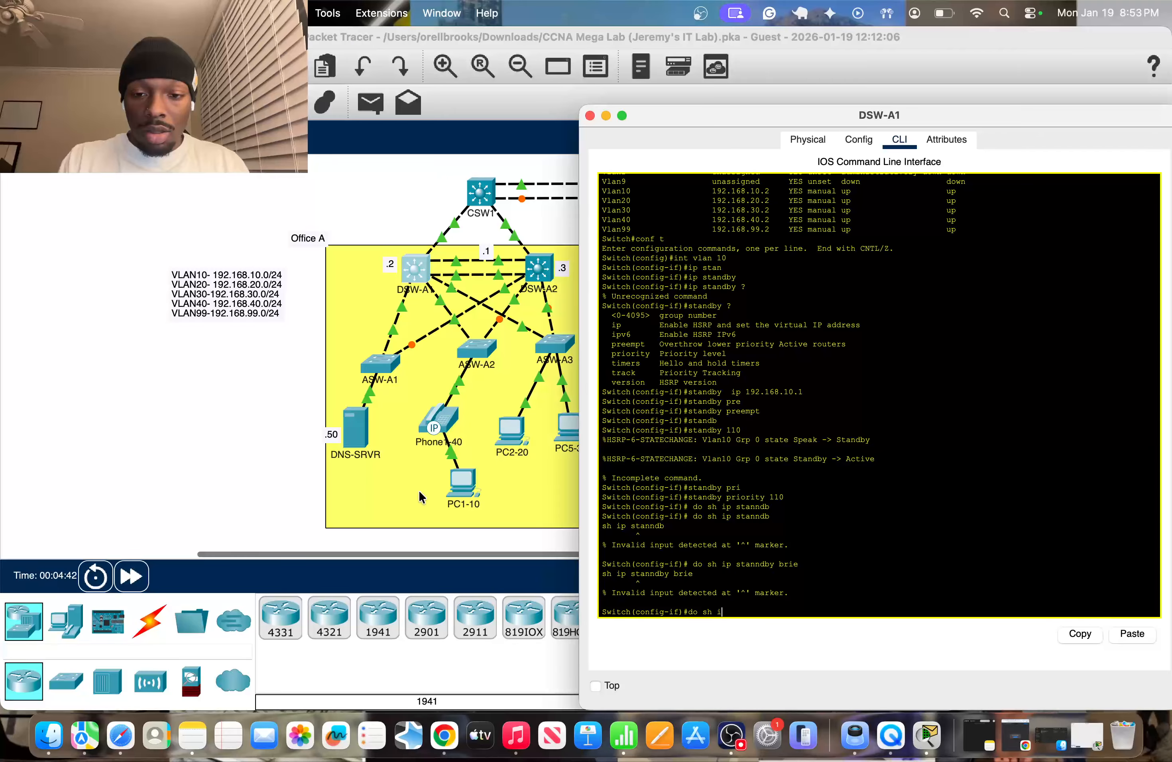
Step: Exit the VLAN 10 interface configuration and return to global configuration mode
{"action": "type", "text": "do sh"}
{"action": "key", "text": "BackSpace"}
{"action": "key", "text": "BackSpace"}
{"action": "key", "text": "BackSpace"}
{"action": "key", "text": "BackSpace"}
{"action": "key", "text": "BackSpace"}
{"action": "type", "text": "exi"}
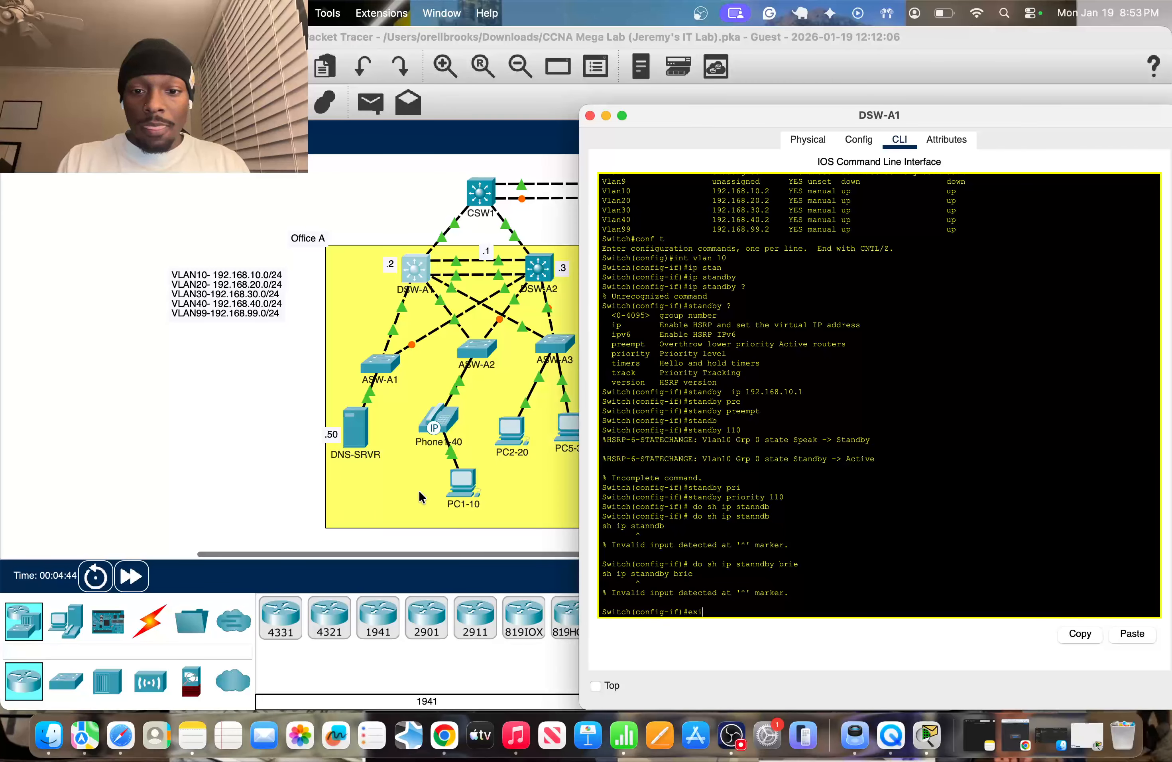
{"action": "type", "text": "t"}
{"action": "key", "text": "Return"}
{"action": "type", "text": "do sh ip "}
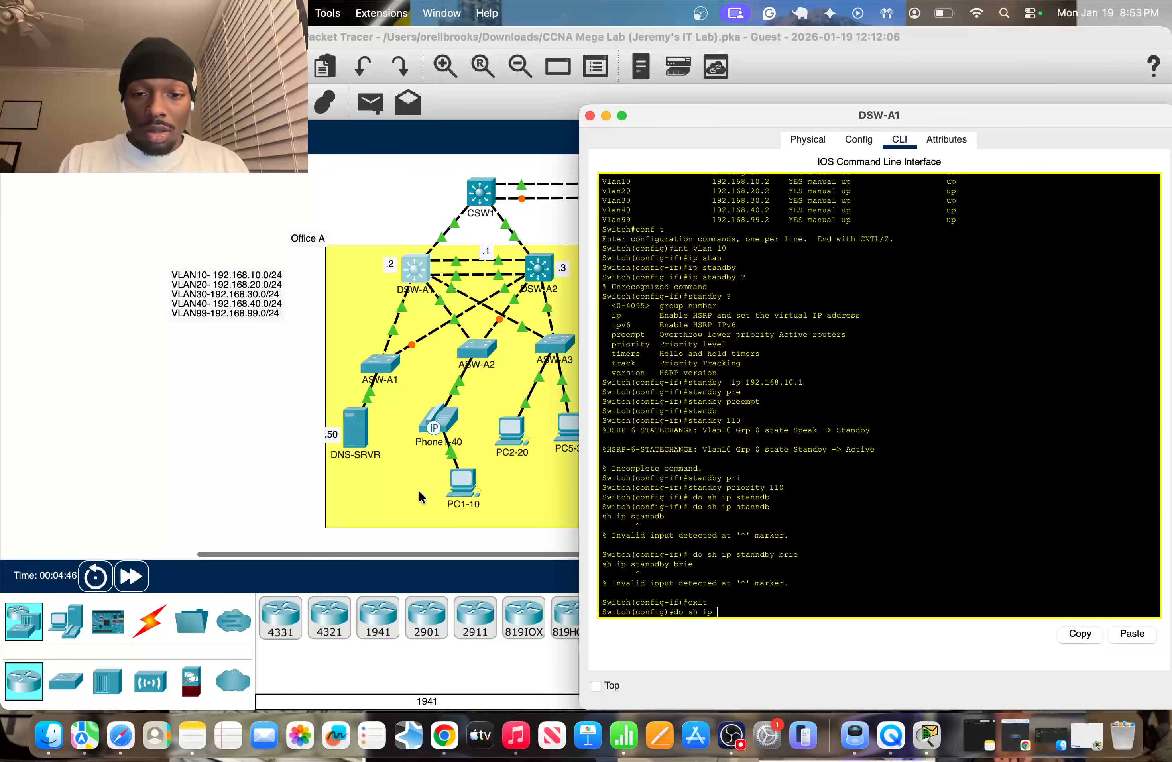
{"action": "type", "text": "standby b"}
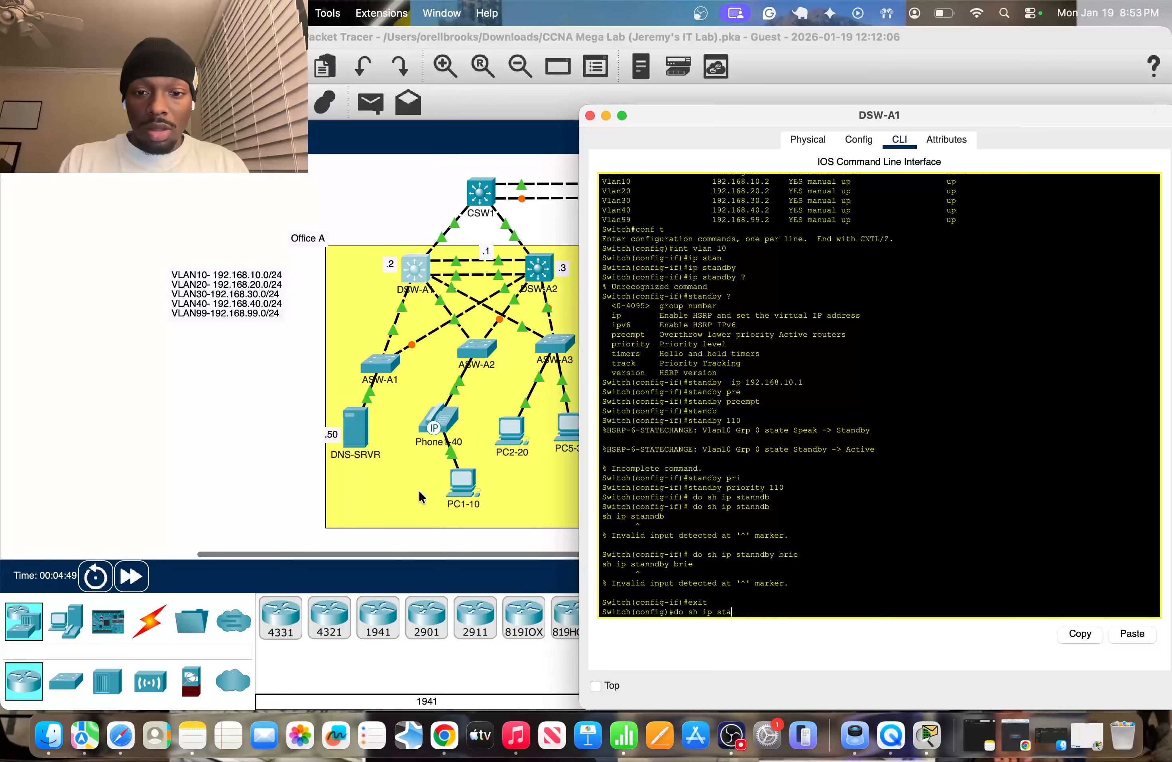
{"action": "key", "text": "BackSpace"}
{"action": "key", "text": "BackSpace"}
{"action": "key", "text": "BackSpace"}
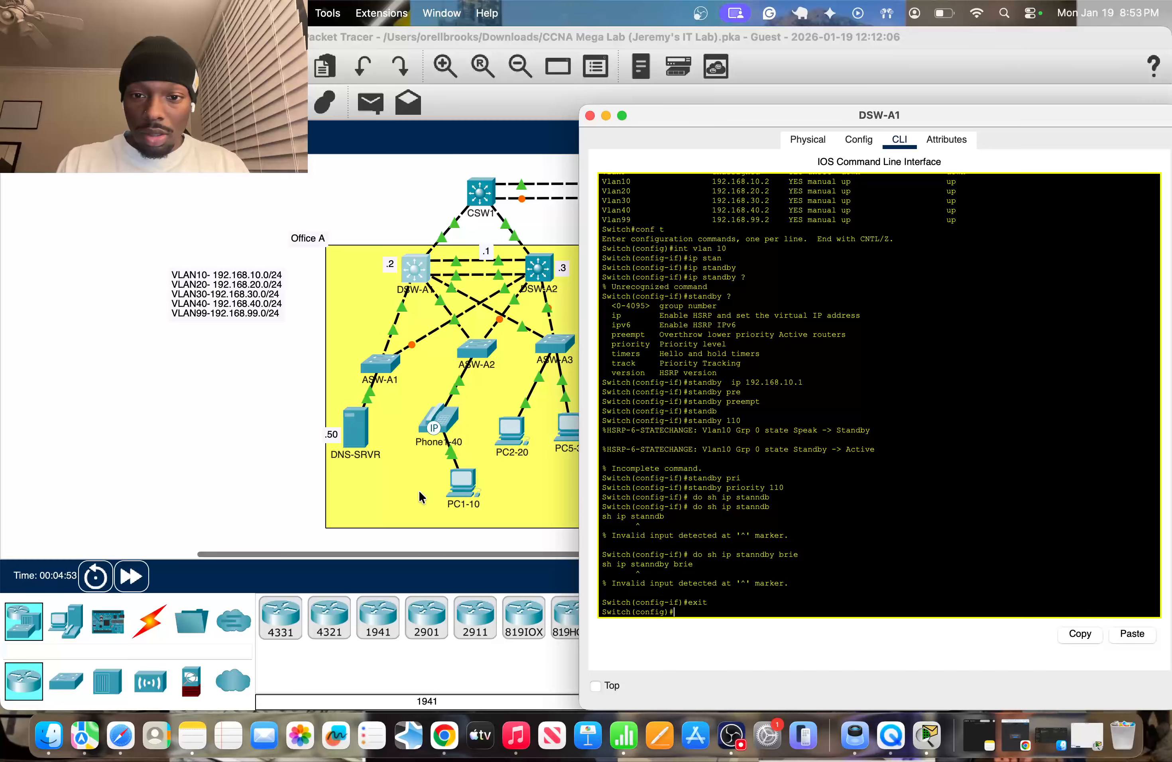
Step: Display DSW-A1's full running configuration from global configuration mode with do sh run, through to its end
{"action": "type", "text": "do sh run"}
{"action": "key", "text": "Return"}
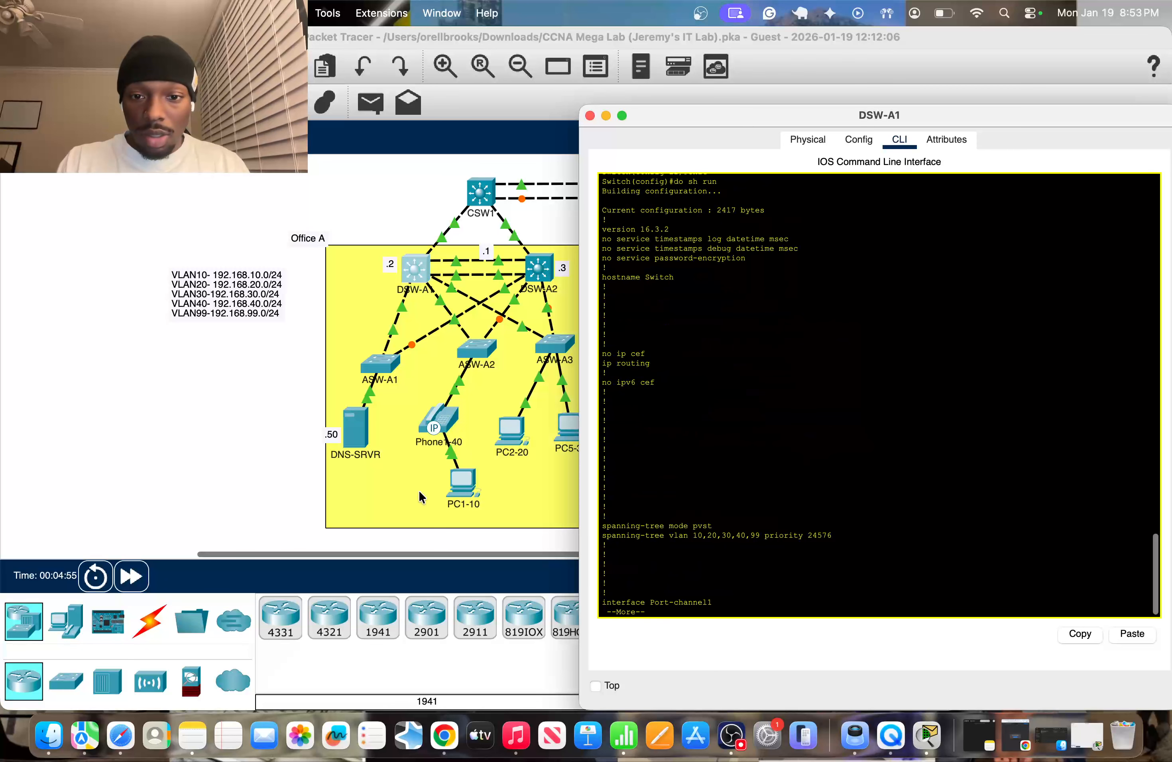
{"action": "key", "text": "space"}
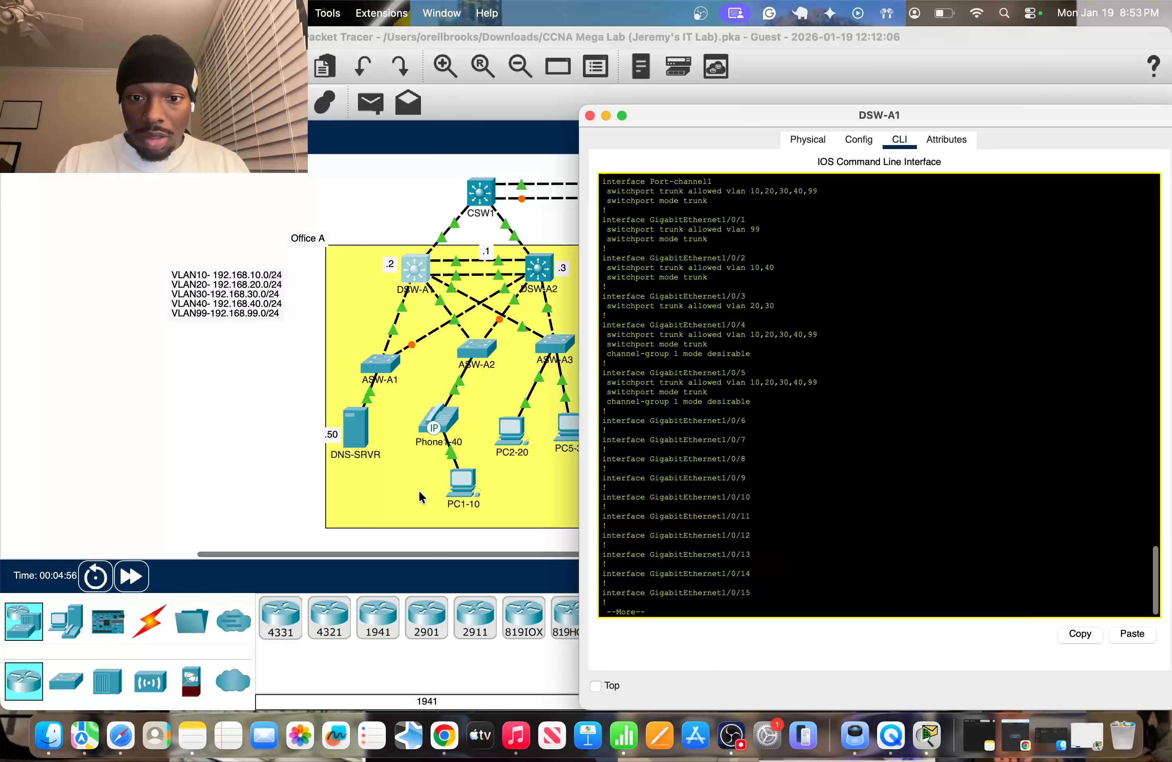
{"action": "key", "text": "space"}
{"action": "key", "text": "space"}
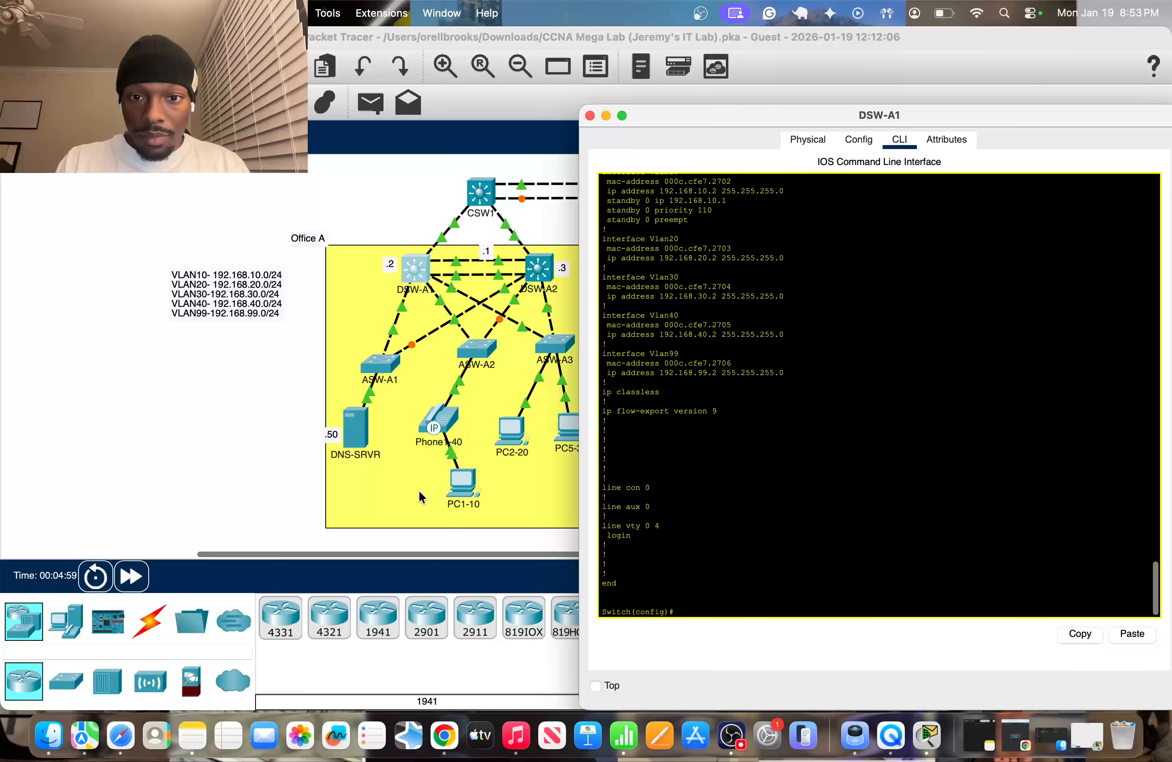
Step: Examine the standby IP, priority and preempt lines under interface Vlan10 in the running configuration
{"action": "scroll", "coordinate": [614, 225], "scroll_direction": "up", "scroll_amount": 1}
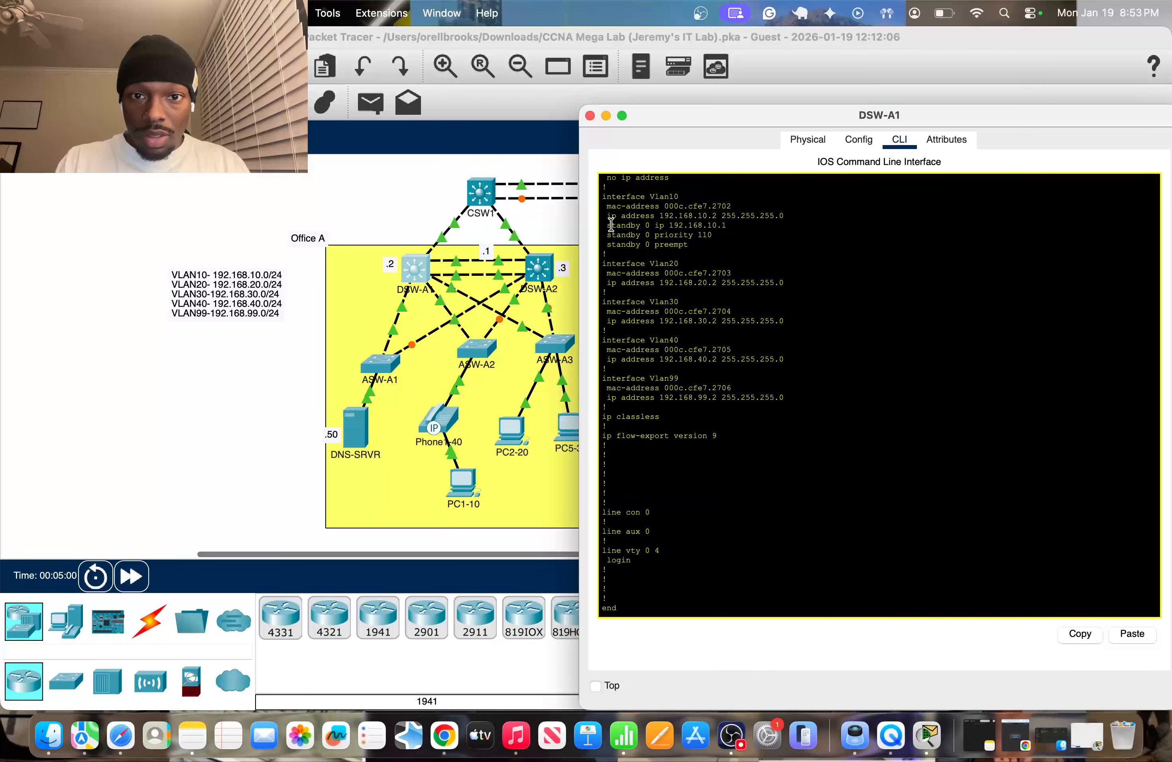
{"action": "left_click_drag", "start_coordinate": [612, 225], "coordinate": [622, 245]}
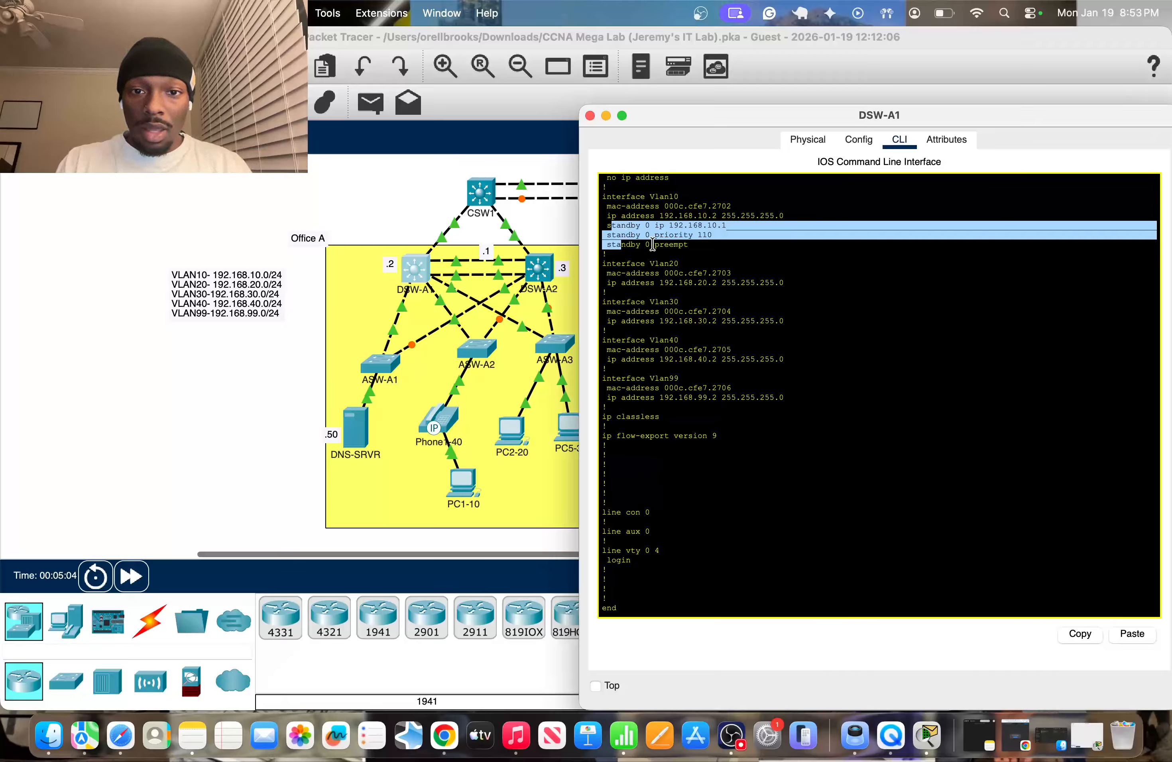
{"action": "mouse_move", "coordinate": [654, 245]}
{"action": "left_mouse_down"}
{"action": "mouse_move", "coordinate": [643, 225]}
{"action": "mouse_move", "coordinate": [654, 252]}
{"action": "left_mouse_up"}
{"action": "left_click", "coordinate": [657, 291]}
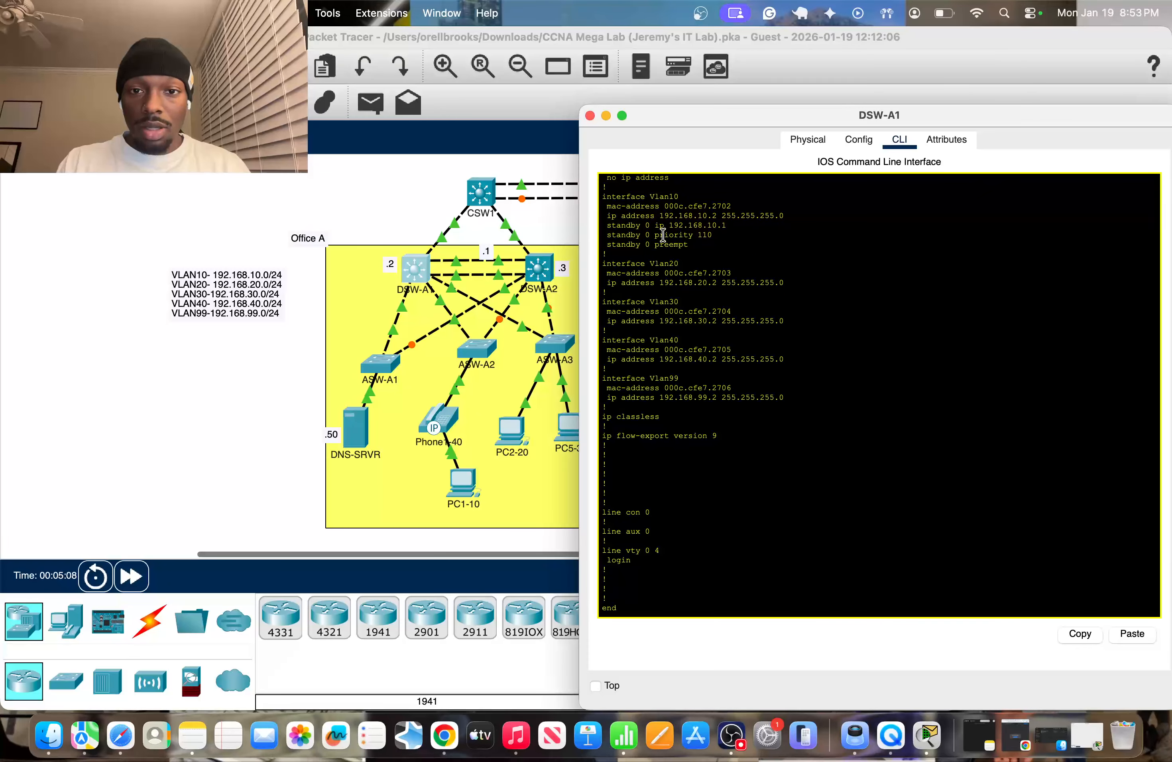
{"action": "left_click", "coordinate": [696, 609]}
{"action": "key", "text": "Return"}
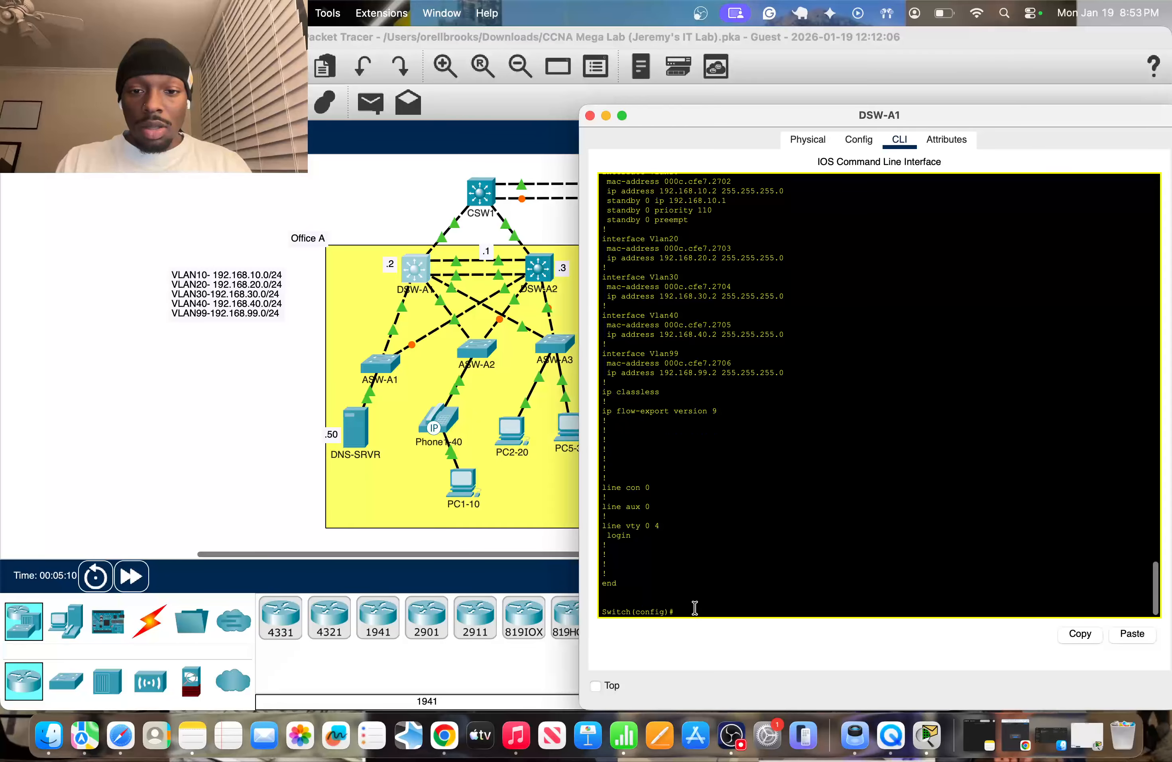
{"action": "scroll", "coordinate": [723, 474], "scroll_direction": "up", "scroll_amount": 3}
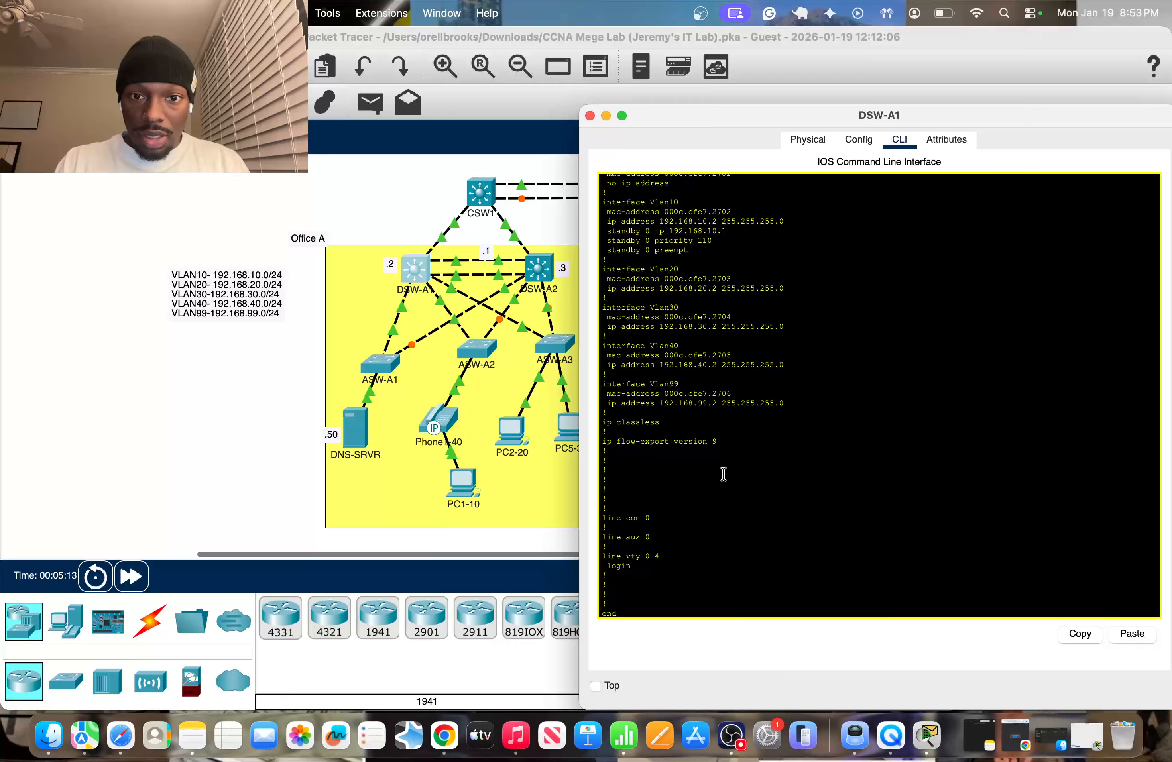
{"action": "scroll", "coordinate": [723, 474], "scroll_direction": "down", "scroll_amount": 1}
{"action": "scroll", "coordinate": [724, 474], "scroll_direction": "down", "scroll_amount": 3}
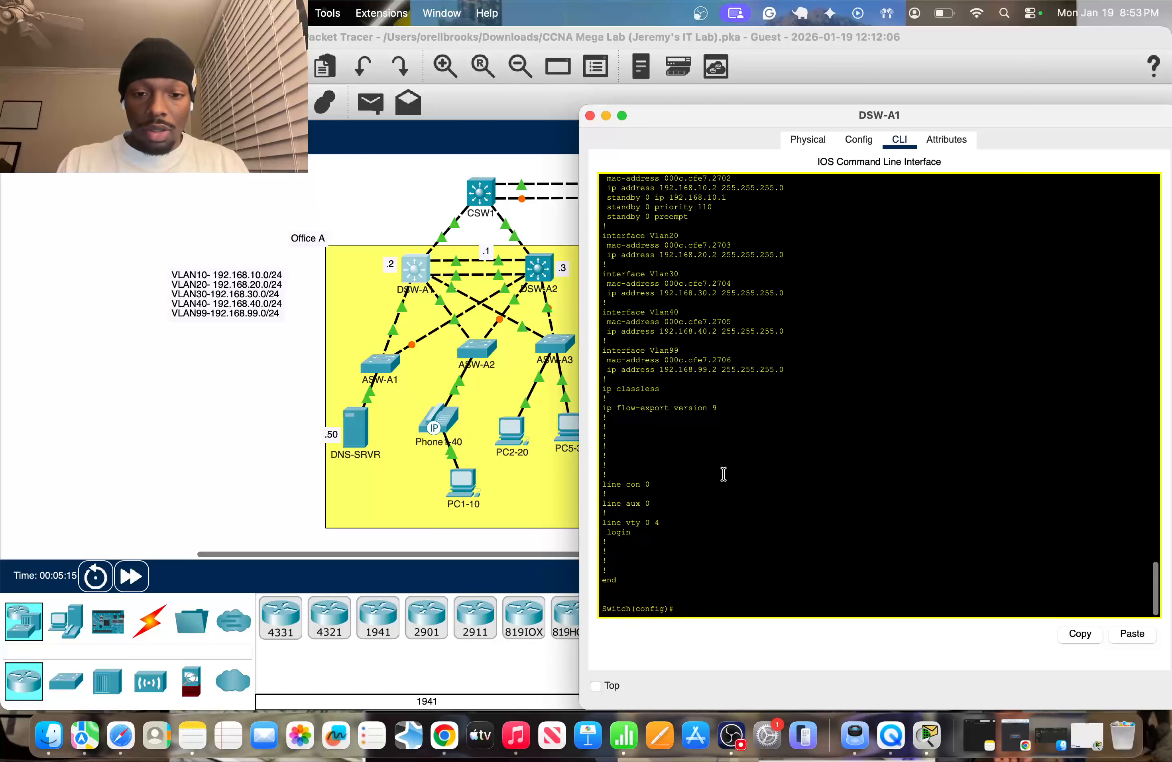
Step: Enter the VLAN 20 interface on DSW-A1 and set its HSRP virtual IP to 192.168.20.1 with standby ip
{"action": "type", "text": "int vlan 20"}
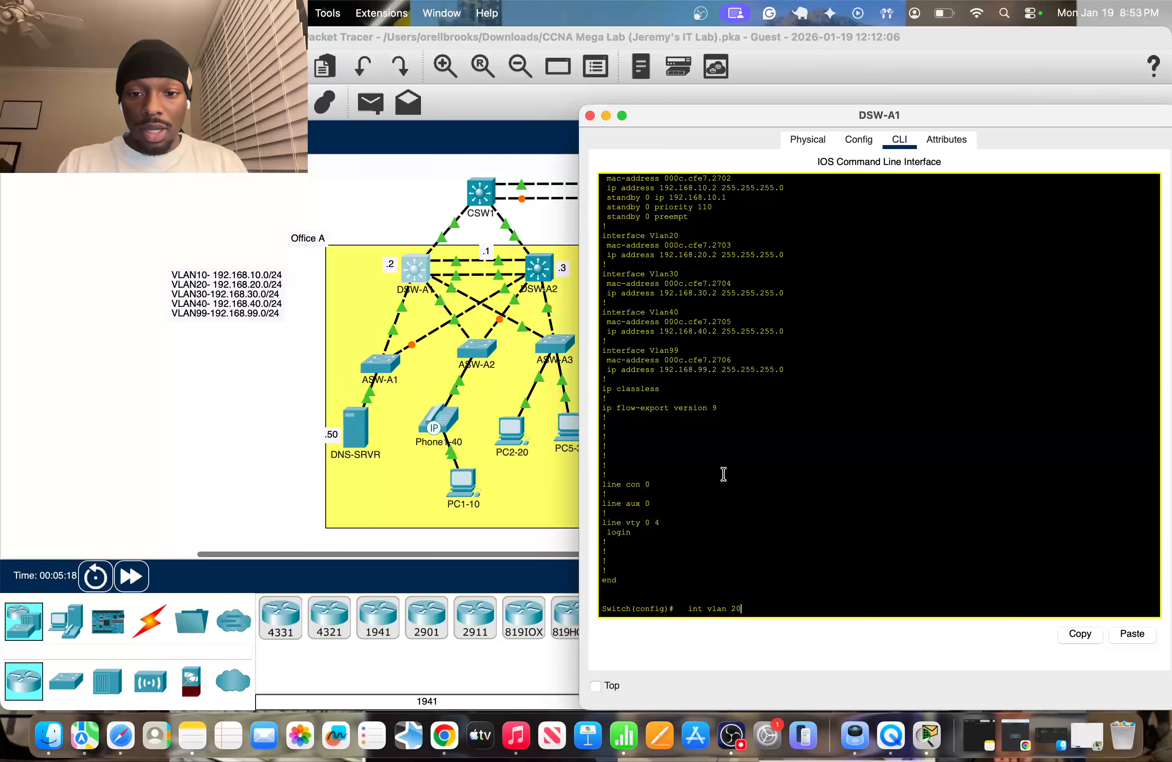
{"action": "key", "text": "Return"}
{"action": "type", "text": "stand"}
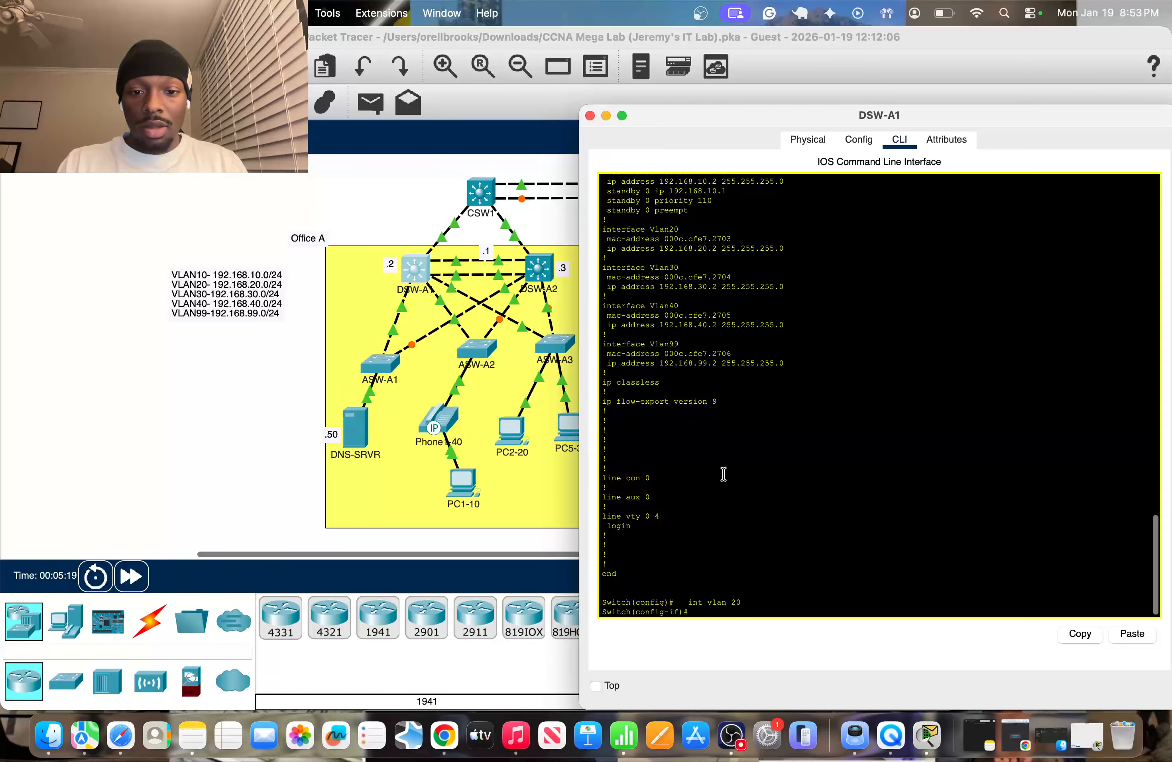
{"action": "key", "text": "Tab"}
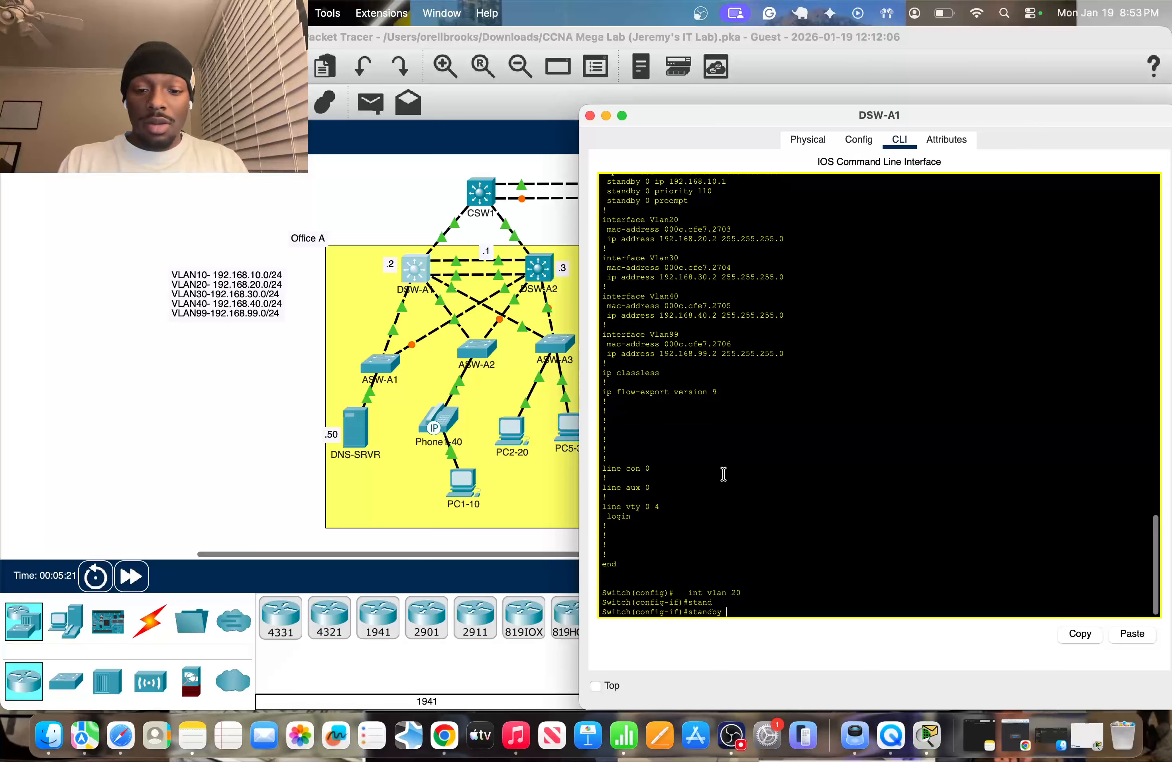
{"action": "type", "text": "ip 192."}
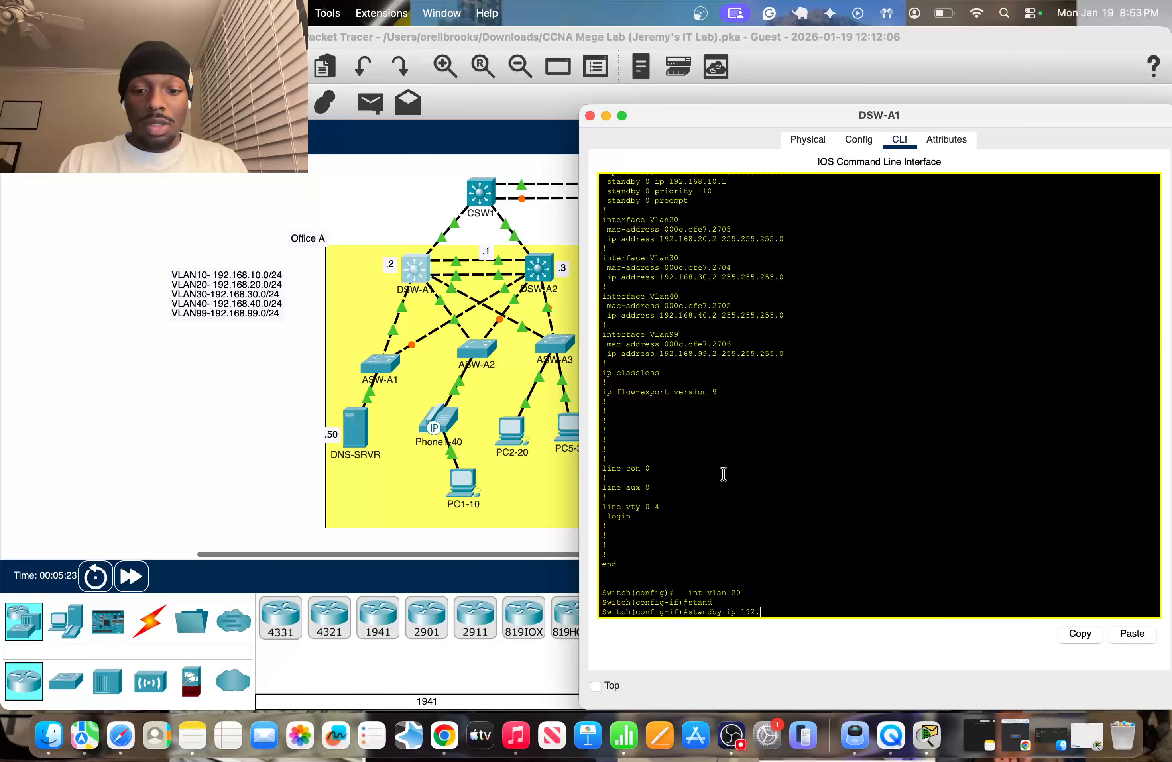
{"action": "type", "text": "168"}
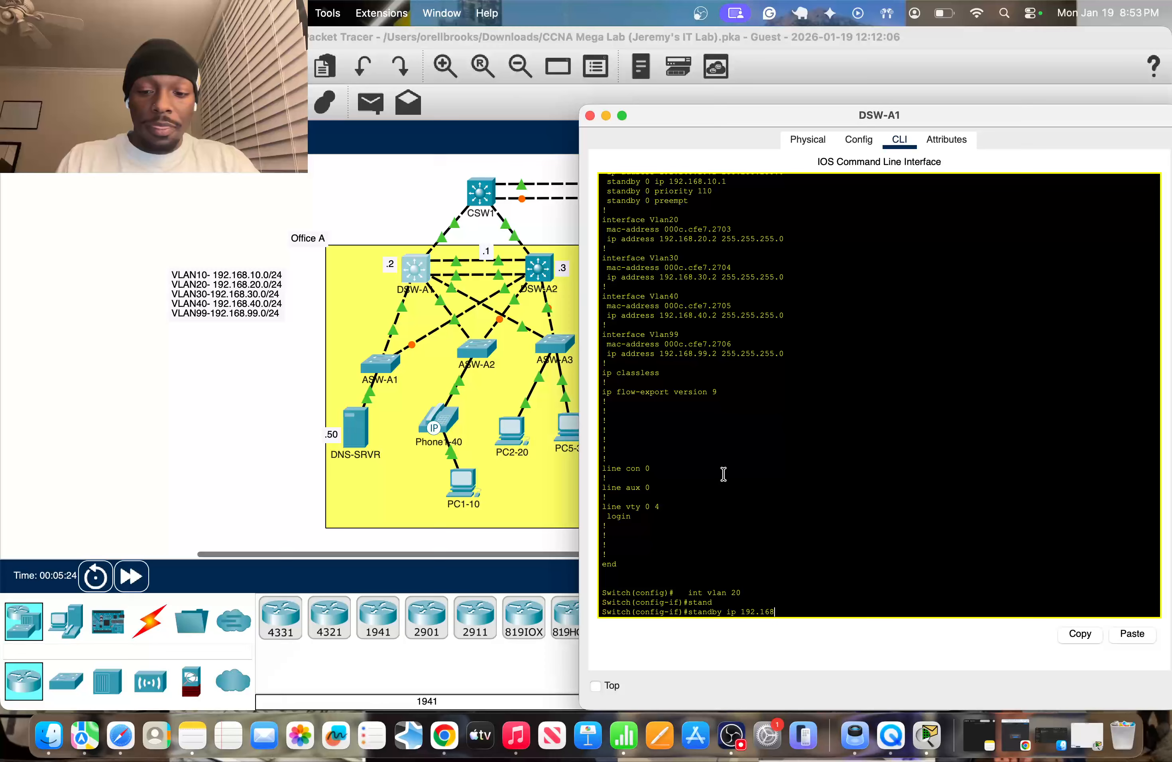
{"action": "type", "text": ".2"}
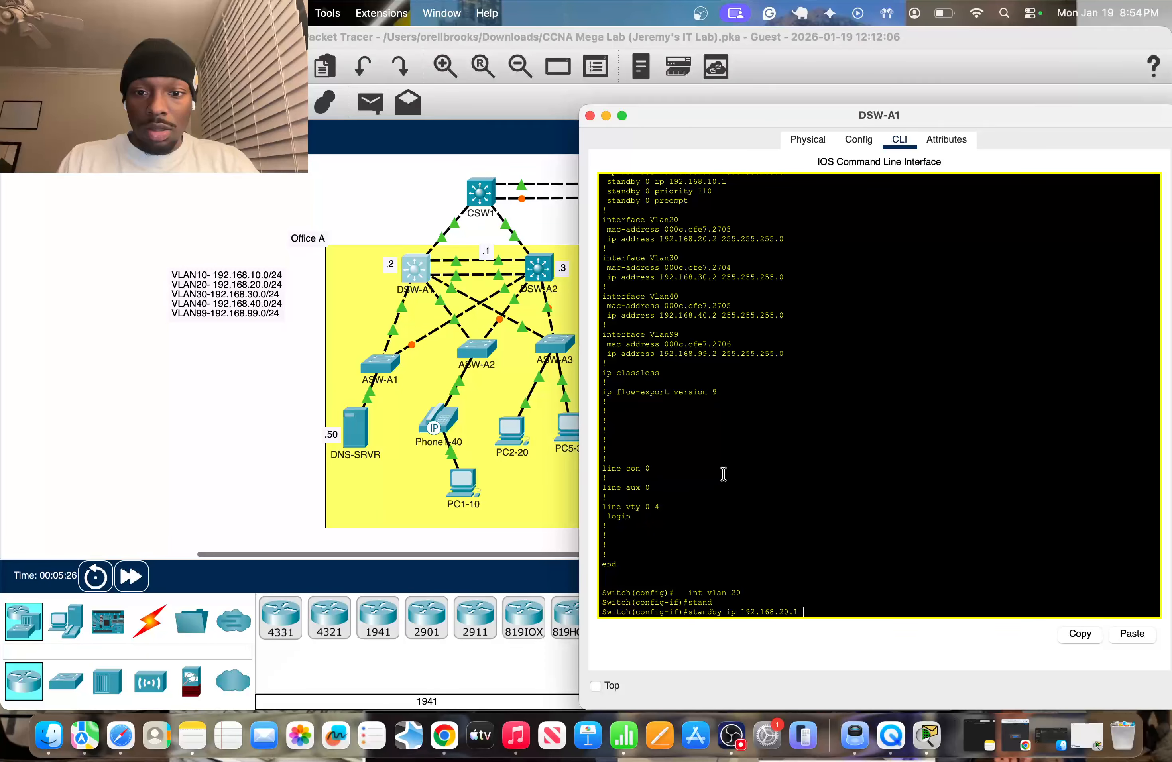
{"action": "type", "text": "0.1"}
{"action": "key", "text": "Return"}
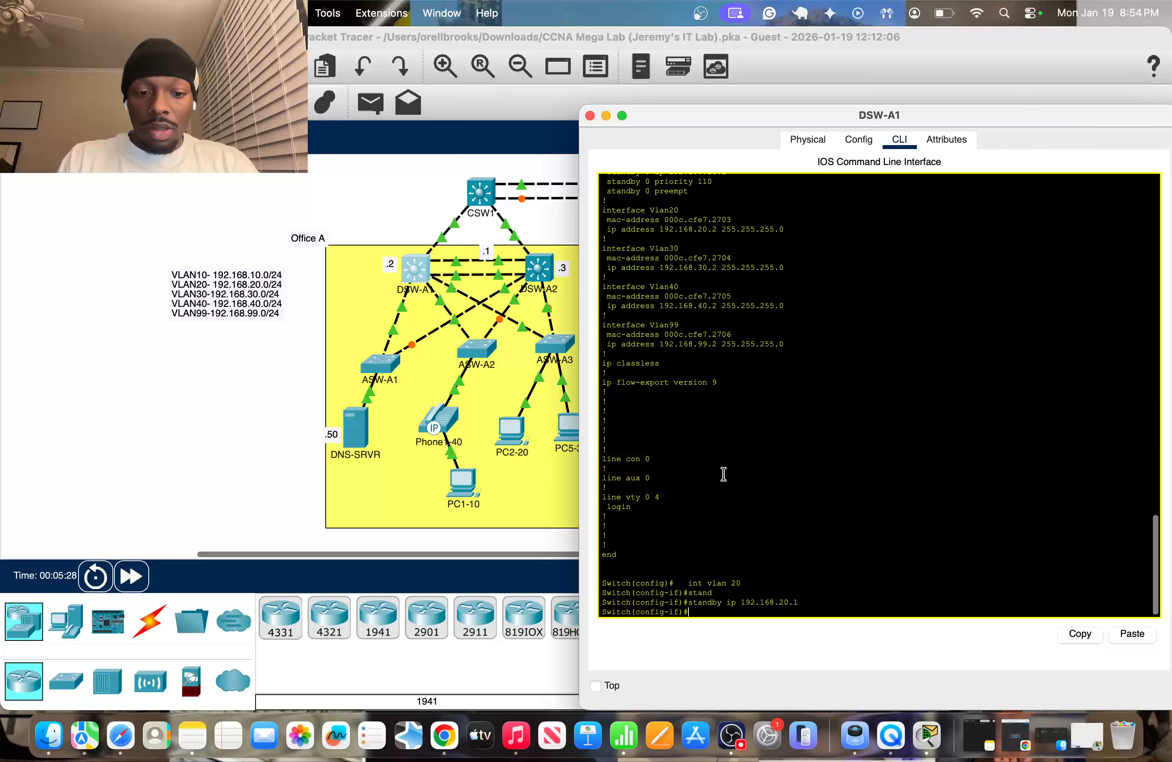
Step: Try to remove the HSRP virtual IP from the VLAN 20 interface with no standby ip 192.168.20.1
{"action": "type", "text": "st"}
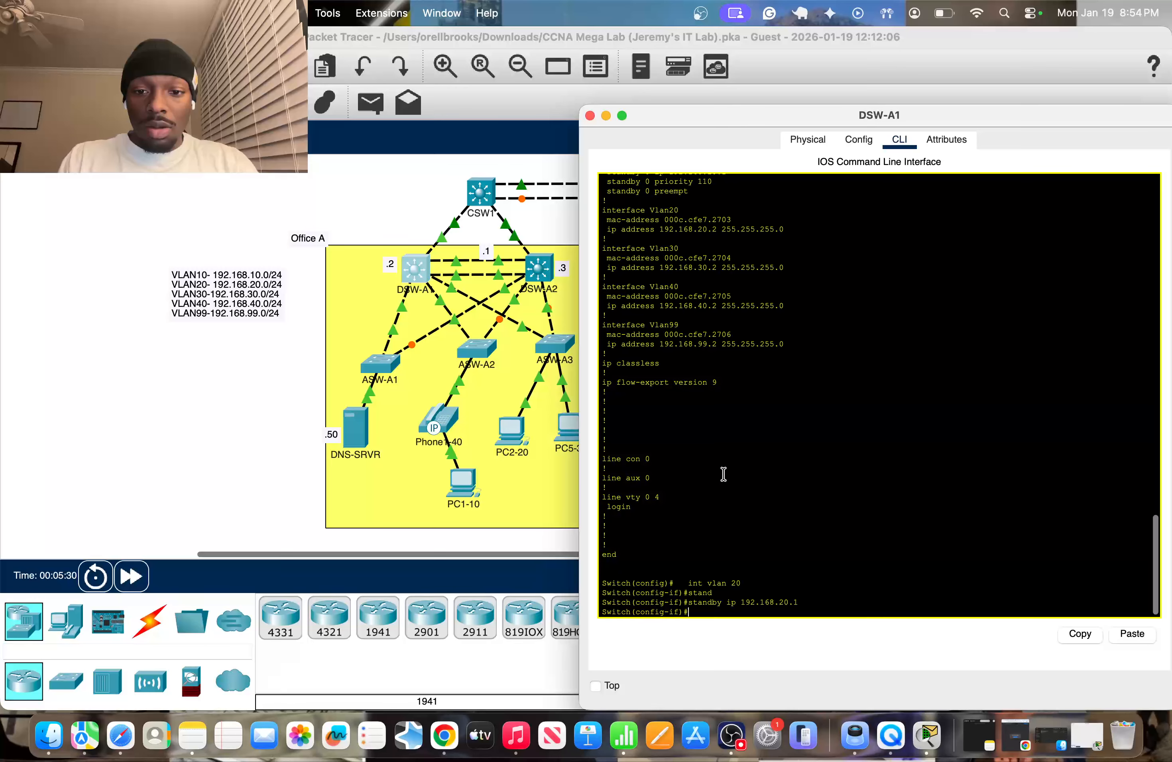
{"action": "key", "text": "BackSpace"}
{"action": "key", "text": "BackSpace"}
{"action": "type", "text": "no stam"}
{"action": "key", "text": "Tab"}
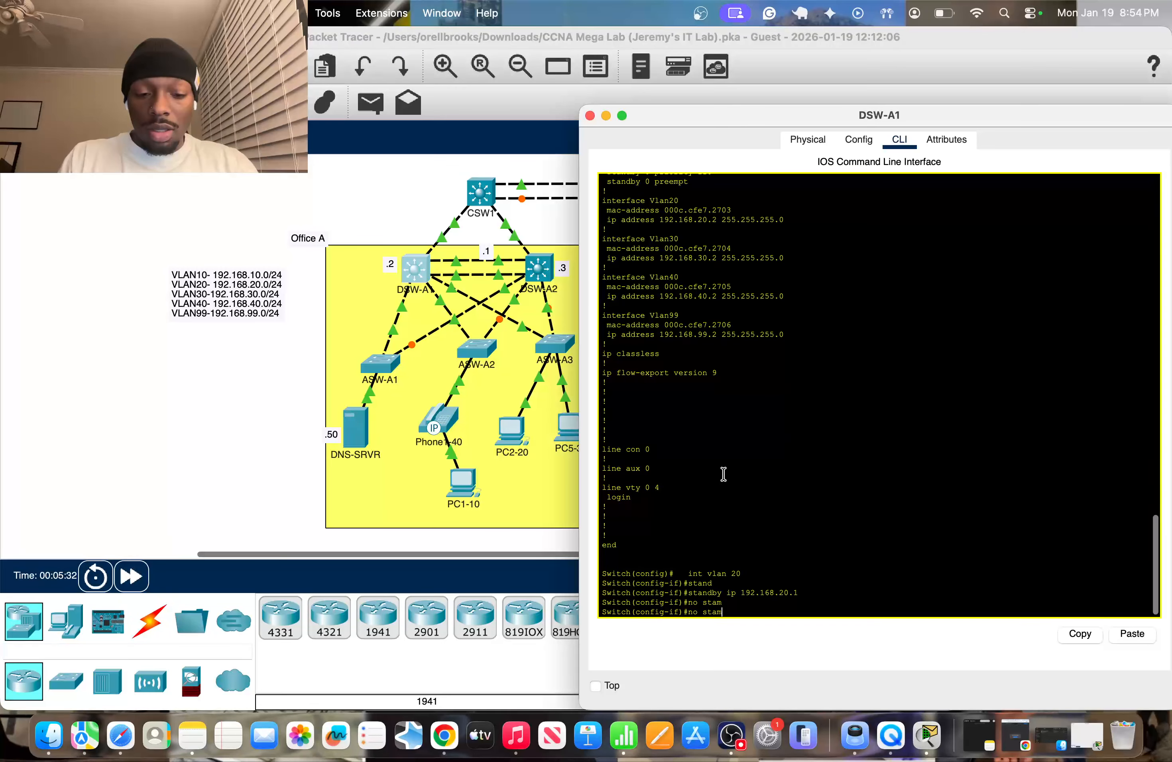
{"action": "key", "text": "BackSpace"}
{"action": "type", "text": "ndby ip"}
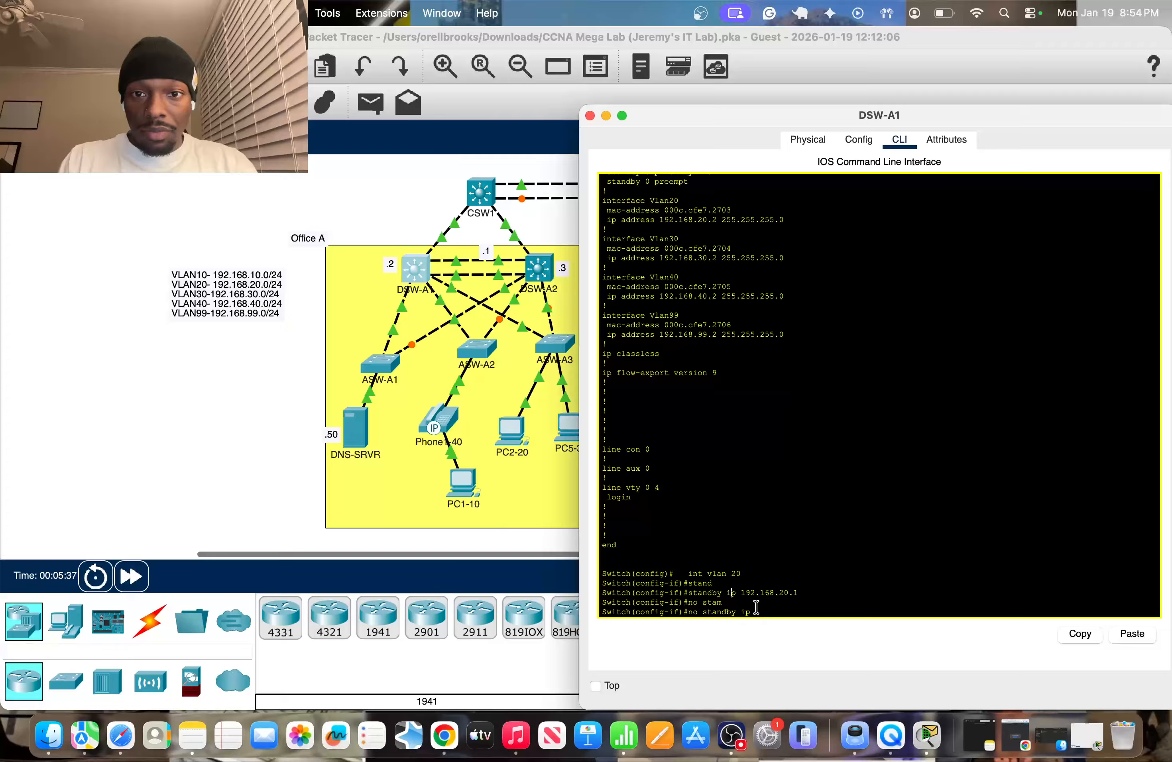
{"action": "scroll", "coordinate": [702, 317], "scroll_direction": "up", "scroll_amount": 5}
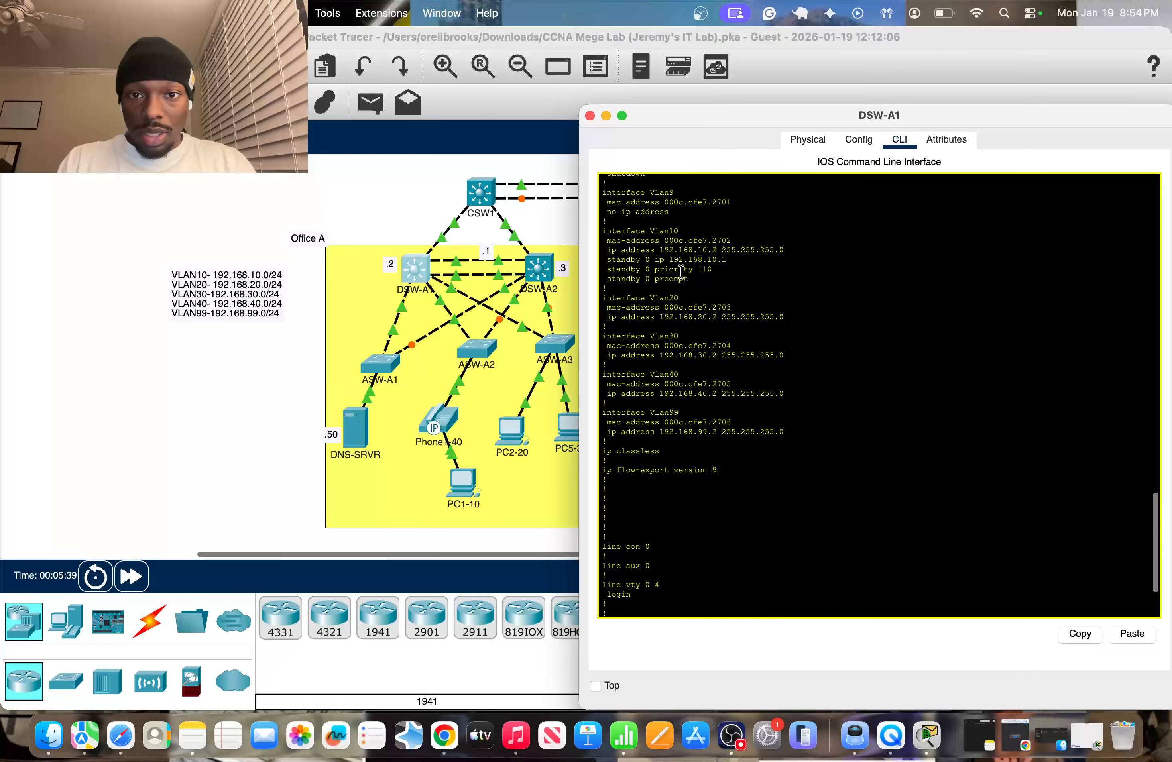
{"action": "left_click_drag", "start_coordinate": [646, 287], "coordinate": [658, 300]}
{"action": "scroll", "coordinate": [657, 301], "scroll_direction": "down", "scroll_amount": 5}
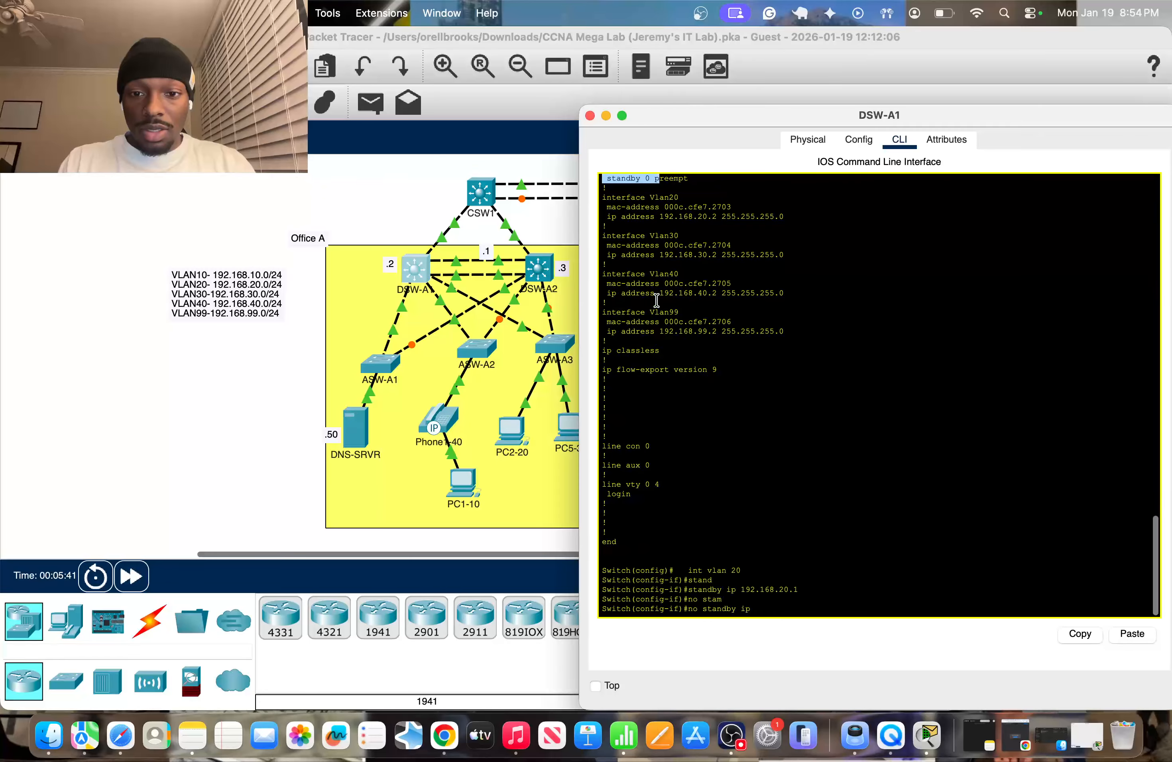
{"action": "left_click", "coordinate": [787, 613]}
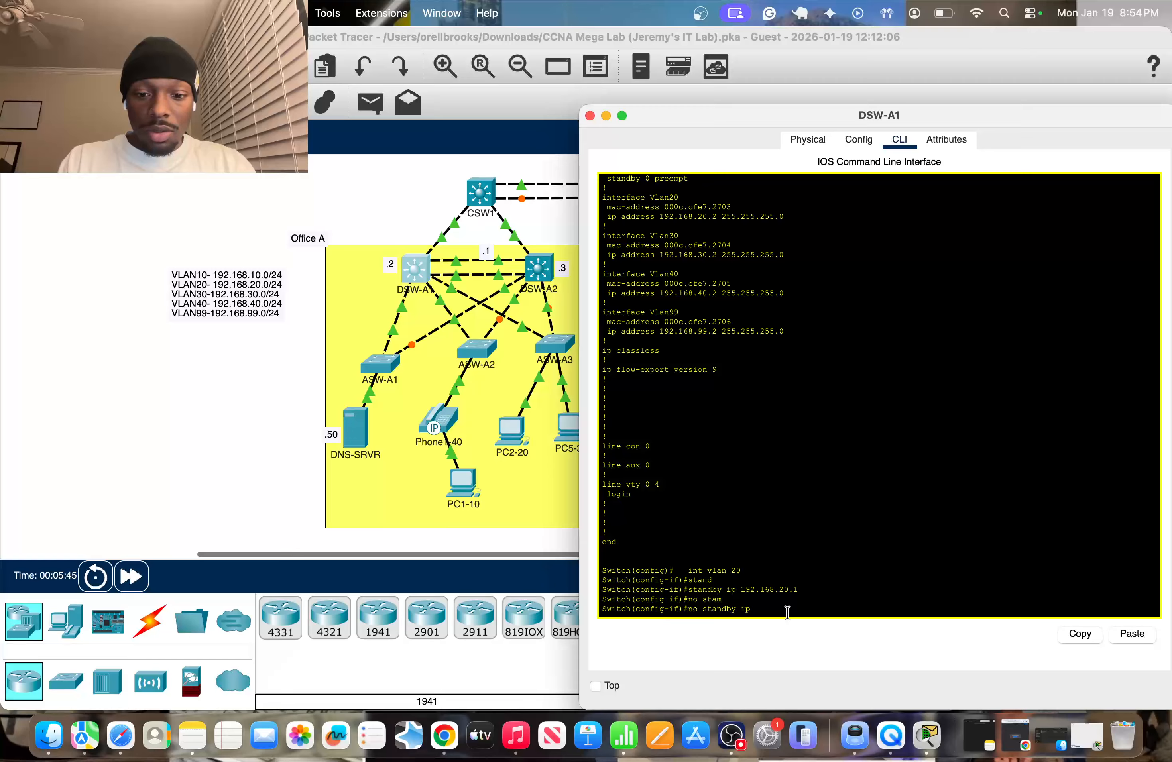
{"action": "type", "text": "16"}
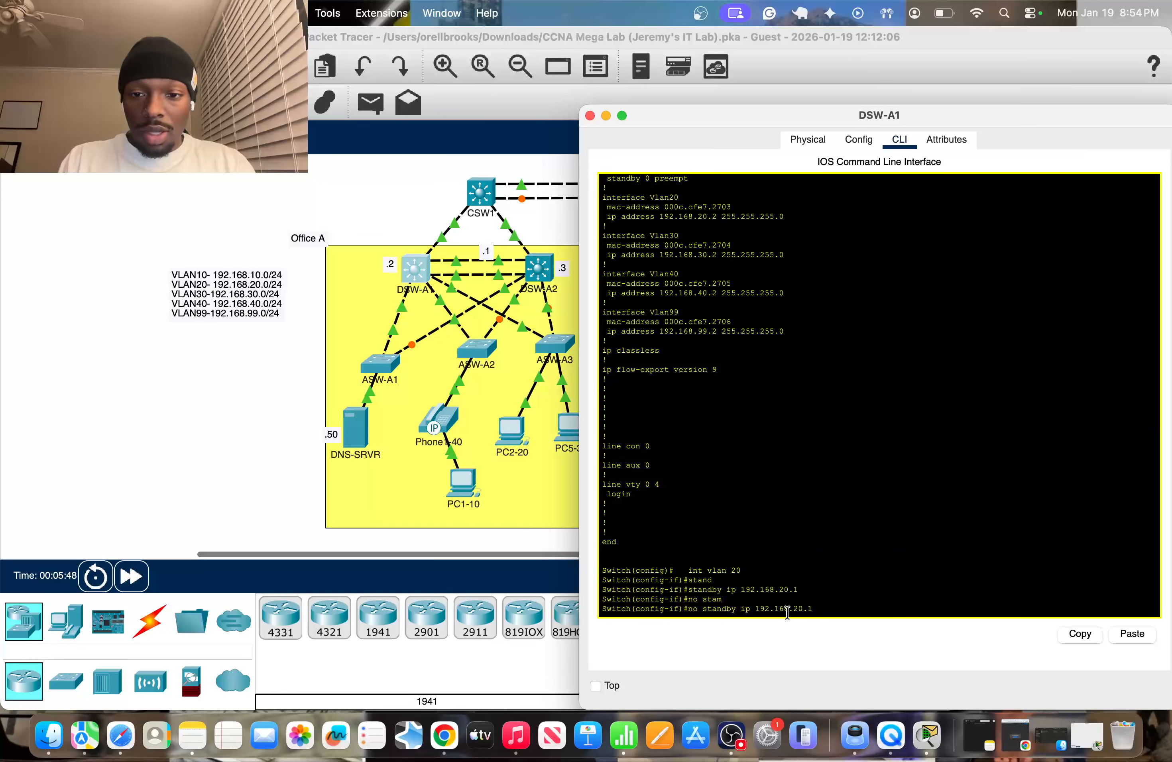
{"action": "type", "text": "8.20.1"}
{"action": "key", "text": "Return"}
Step: Cut the command back to no standby and list its available options with the context help
{"action": "key", "text": "Up"}
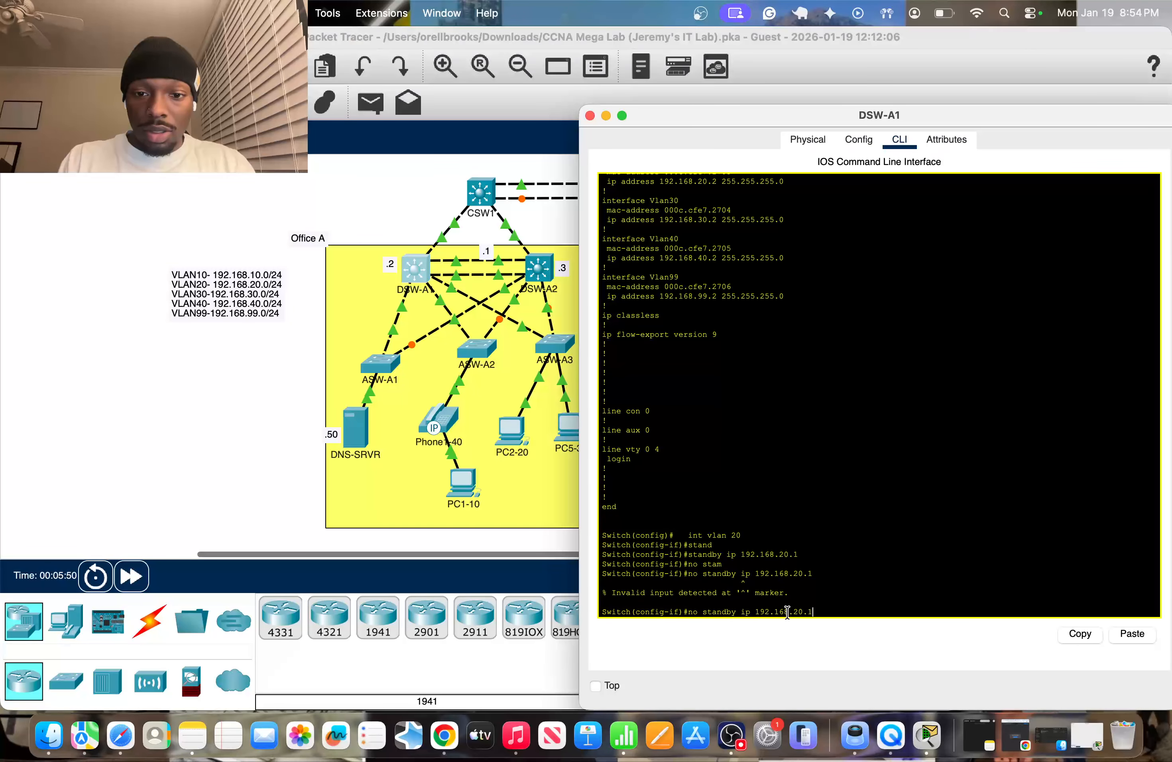
{"action": "key", "text": "BackSpace"}
{"action": "key", "text": "BackSpace"}
{"action": "key", "text": "BackSpace"}
{"action": "key", "text": "BackSpace"}
{"action": "key", "text": "BackSpace"}
{"action": "key", "text": "BackSpace"}
{"action": "key", "text": "BackSpace"}
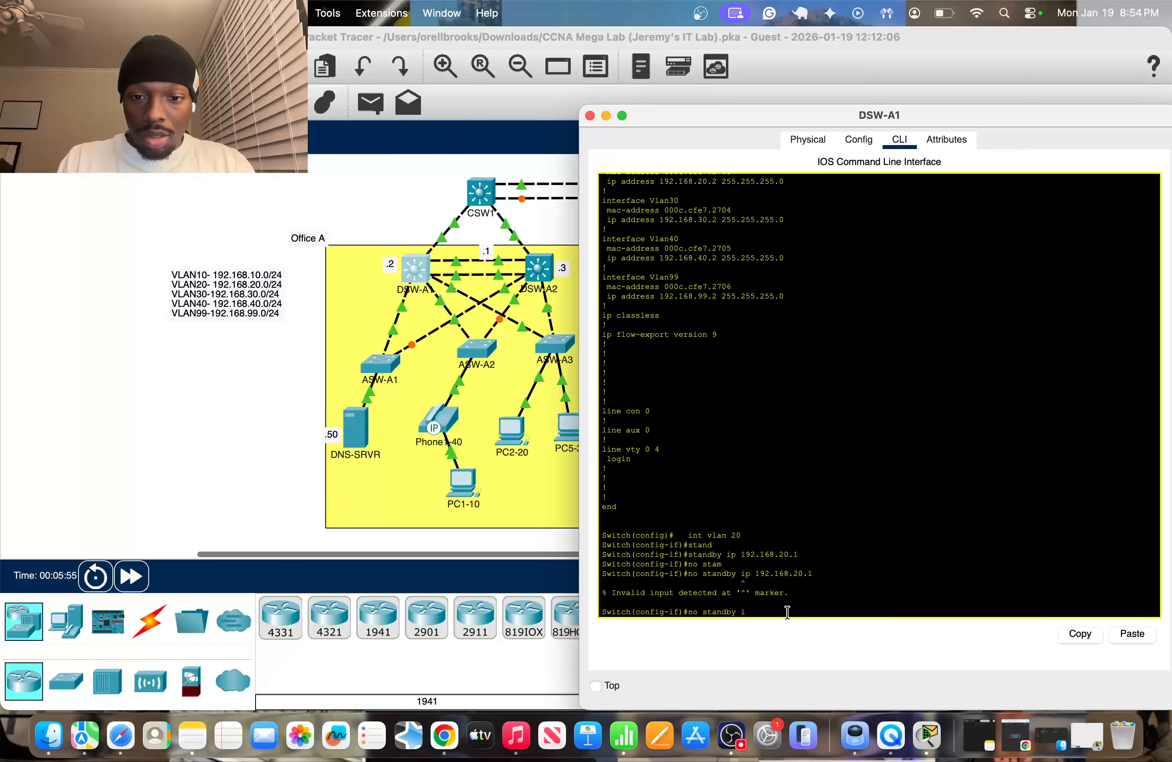
{"action": "type", "text": "?"}
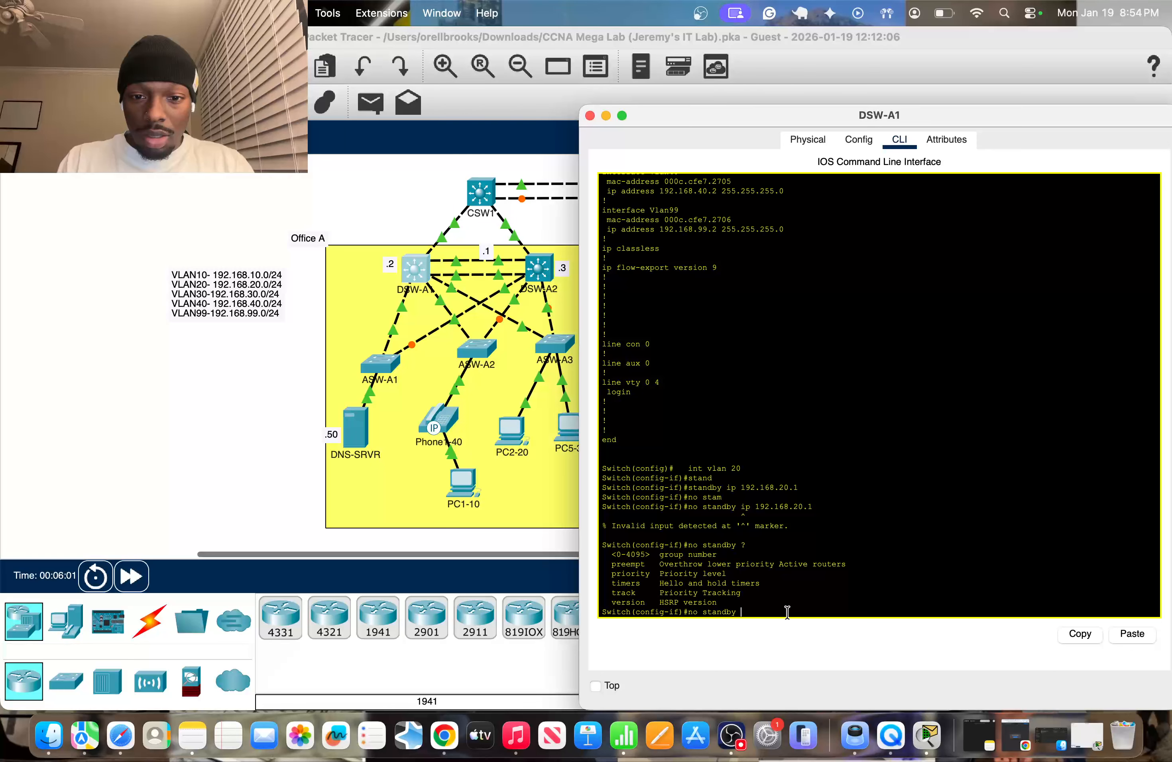
Step: Try to remove the VLAN 20 HSRP settings with a bare no standby and exit the interface
{"action": "key", "text": "Return"}
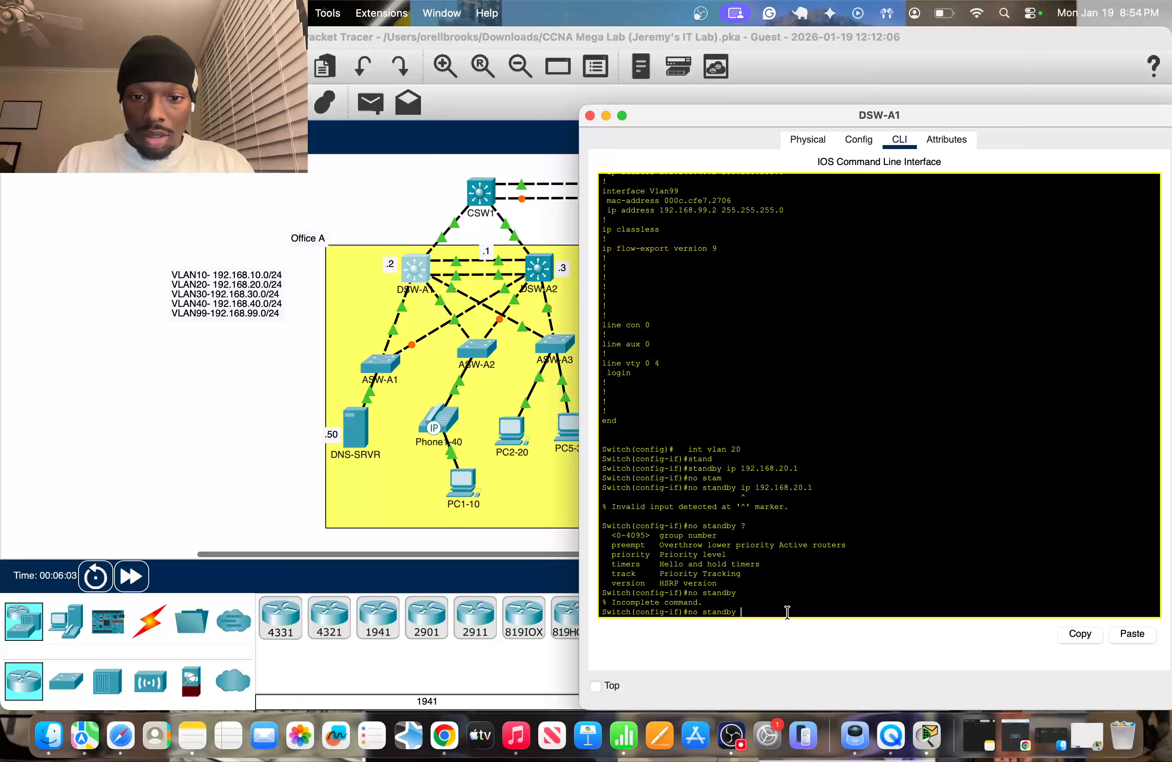
{"action": "type", "text": "exit"}
{"action": "key", "text": "Return"}
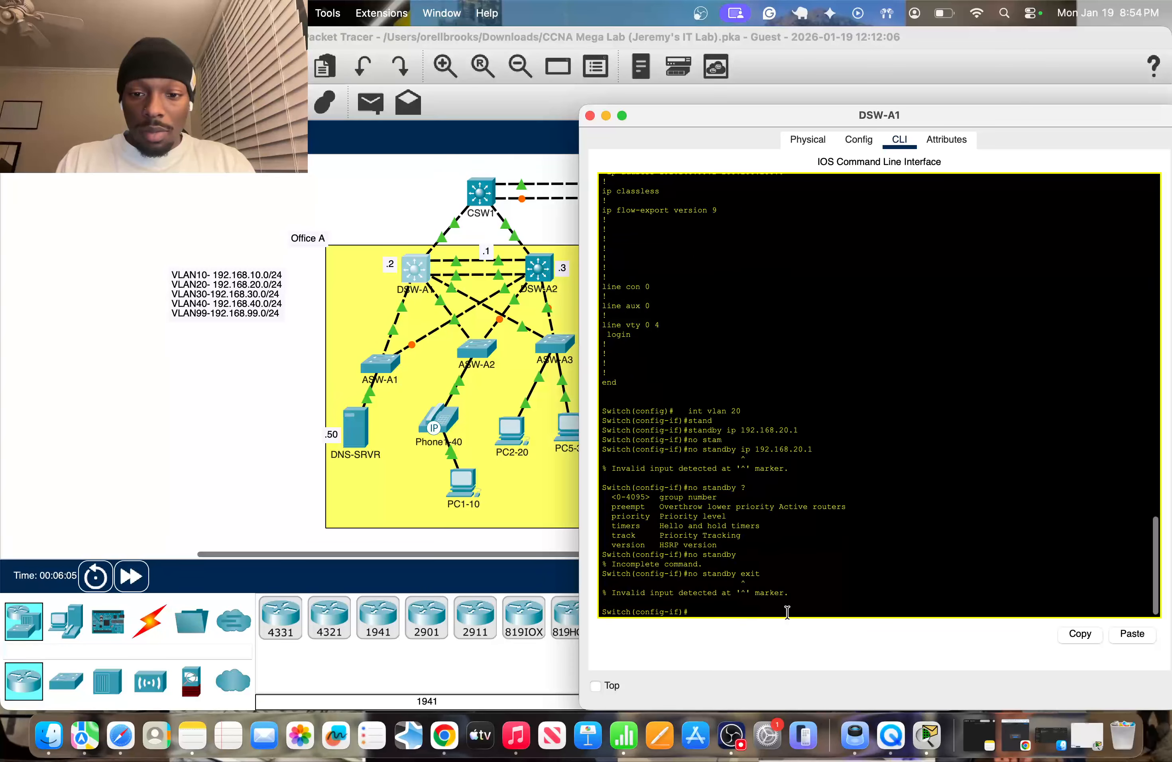
{"action": "key", "text": "Return"}
{"action": "key", "text": "Return"}
{"action": "key", "text": "Return"}
{"action": "key", "text": "Return"}
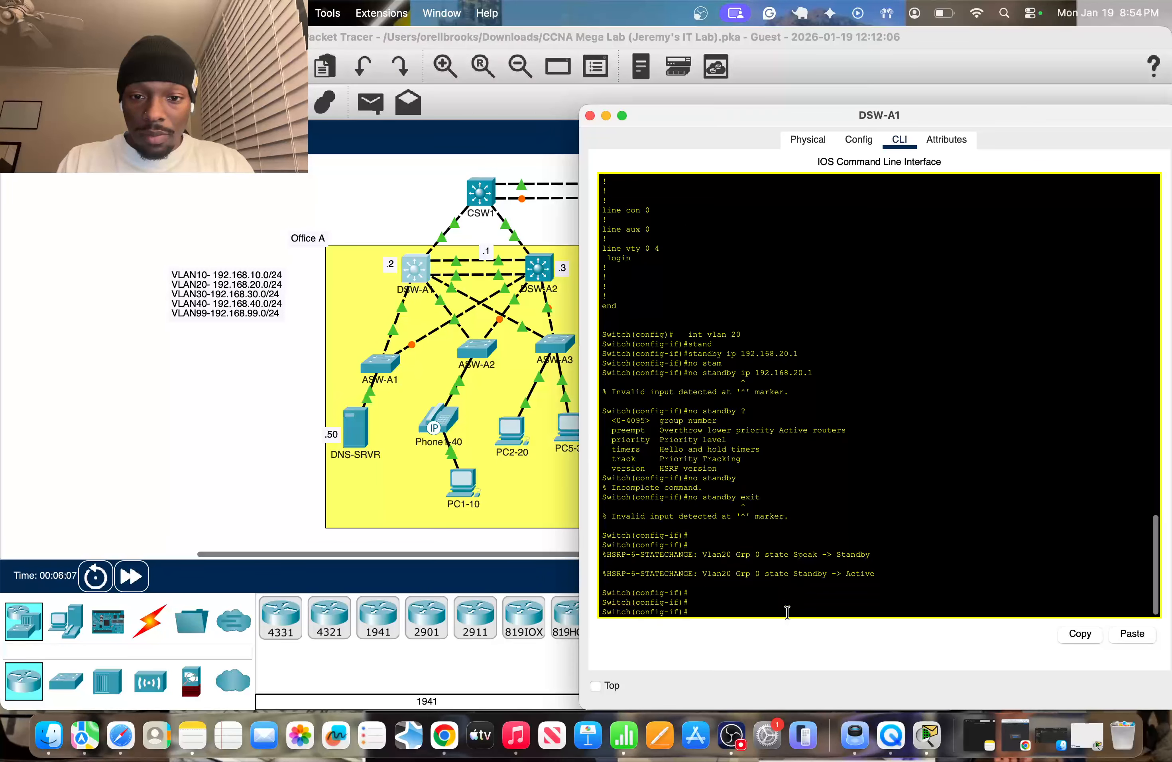
Step: Re-enter the VLAN 20 interface on DSW-A1 and query the context help for no standby ip
{"action": "type", "text": "int vlan 20"}
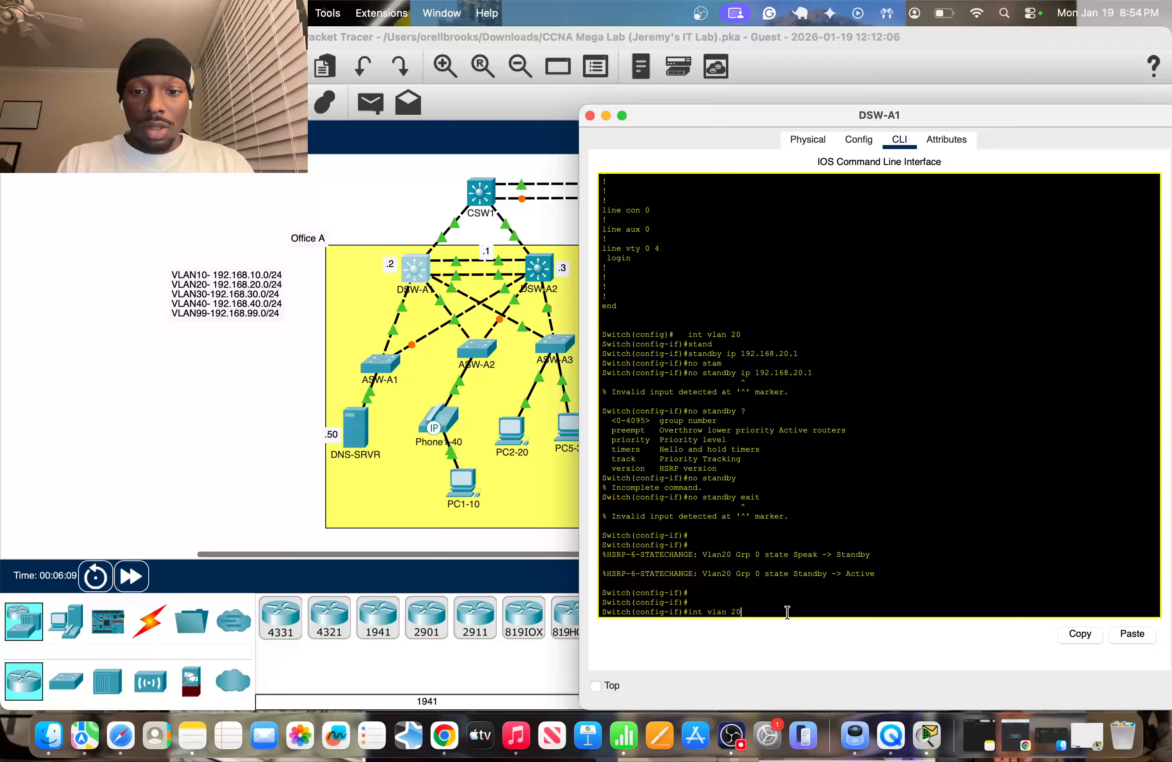
{"action": "key", "text": "Return"}
{"action": "type", "text": "no stam"}
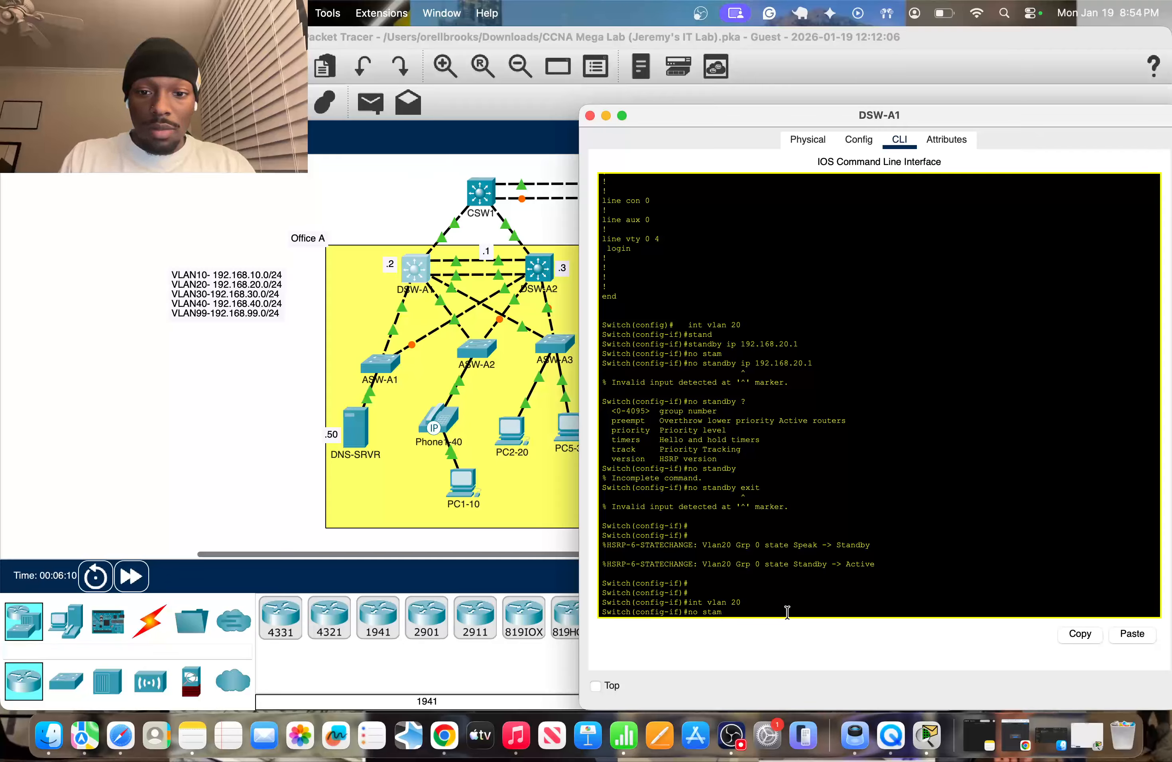
{"action": "key", "text": "Return"}
{"action": "type", "text": "no stand"}
{"action": "key", "text": "Tab"}
{"action": "type", "text": "i"}
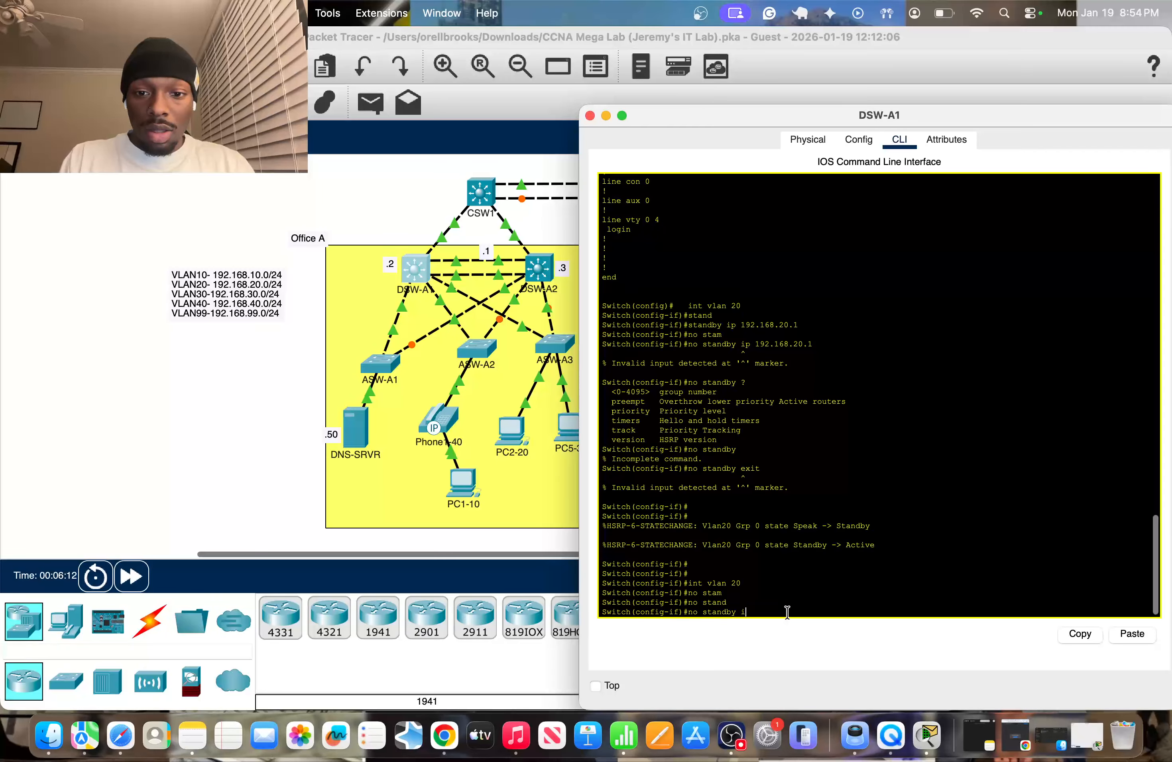
{"action": "key", "text": "Tab"}
{"action": "type", "text": "?"}
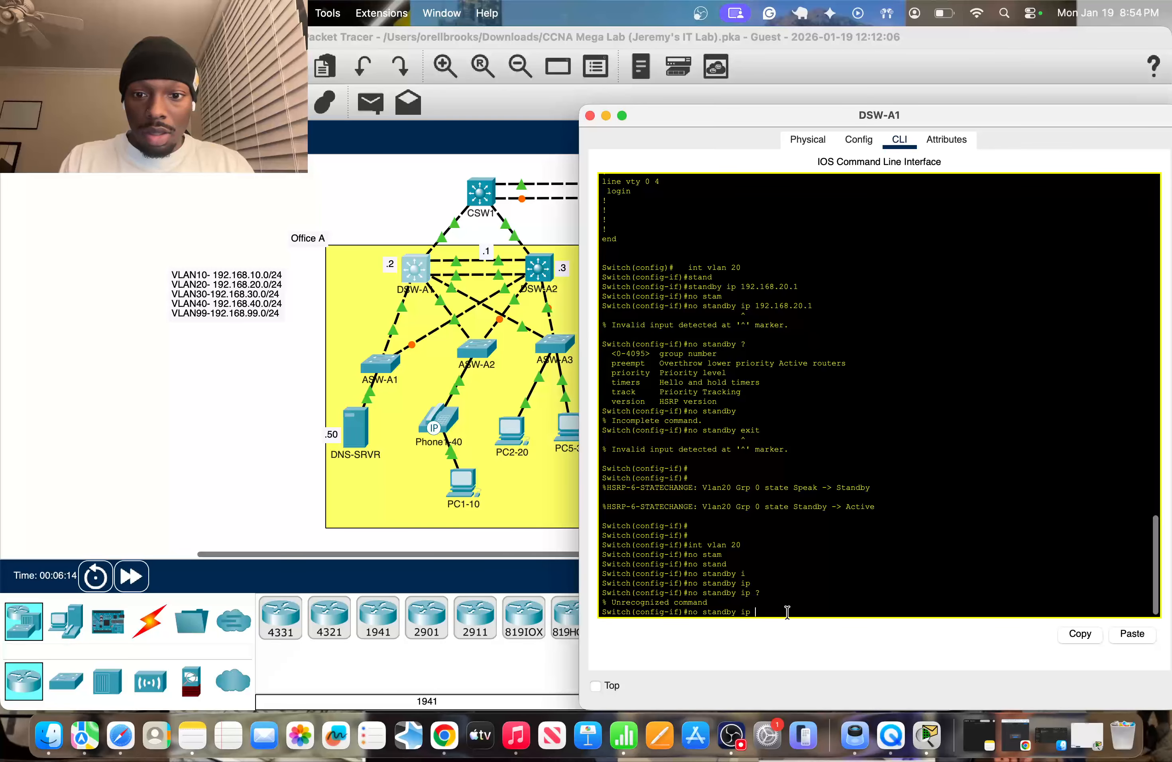
Step: Shorten the command to no standby, list its options with the context help, and clear the line
{"action": "key", "text": "BackSpace"}
{"action": "key", "text": "BackSpace"}
{"action": "key", "text": "BackSpace"}
{"action": "type", "text": "?"}
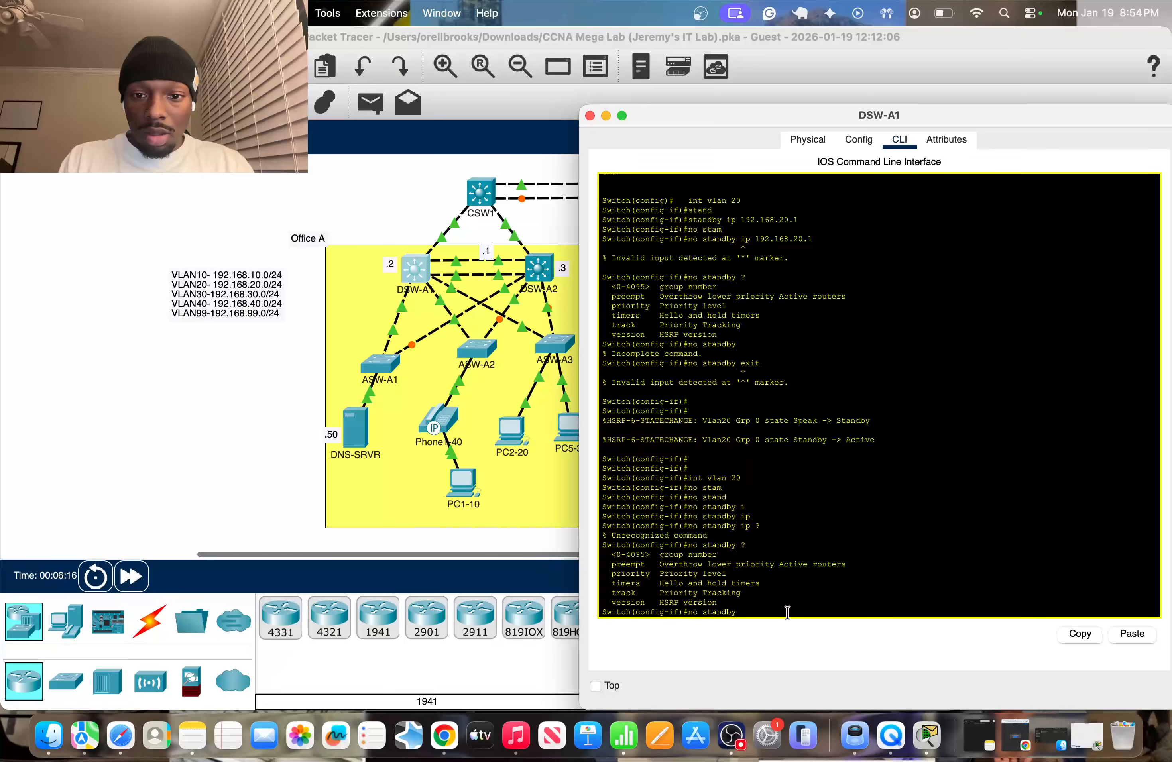
{"action": "key", "text": "BackSpace"}
{"action": "key", "text": "BackSpace"}
{"action": "key", "text": "BackSpace"}
{"action": "key", "text": "BackSpace"}
{"action": "key", "text": "BackSpace"}
{"action": "key", "text": "BackSpace"}
{"action": "key", "text": "BackSpace"}
{"action": "key", "text": "BackSpace"}
{"action": "key", "text": "BackSpace"}
{"action": "key", "text": "BackSpace"}
{"action": "key", "text": "BackSpace"}
{"action": "key", "text": "BackSpace"}
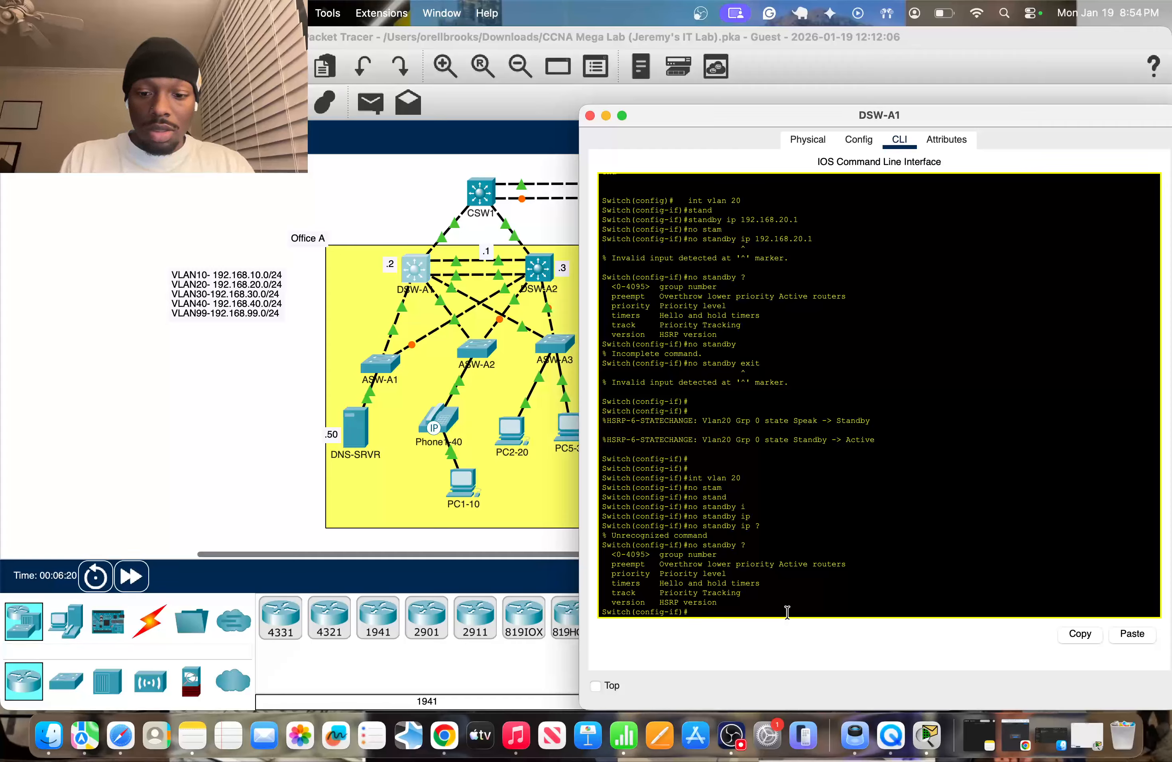
Step: Try to remove the HSRP configuration from the VLAN 20 interface with a bare no standby command
{"action": "type", "text": "m"}
{"action": "key", "text": "BackSpace"}
{"action": "type", "text": "no stamdby"}
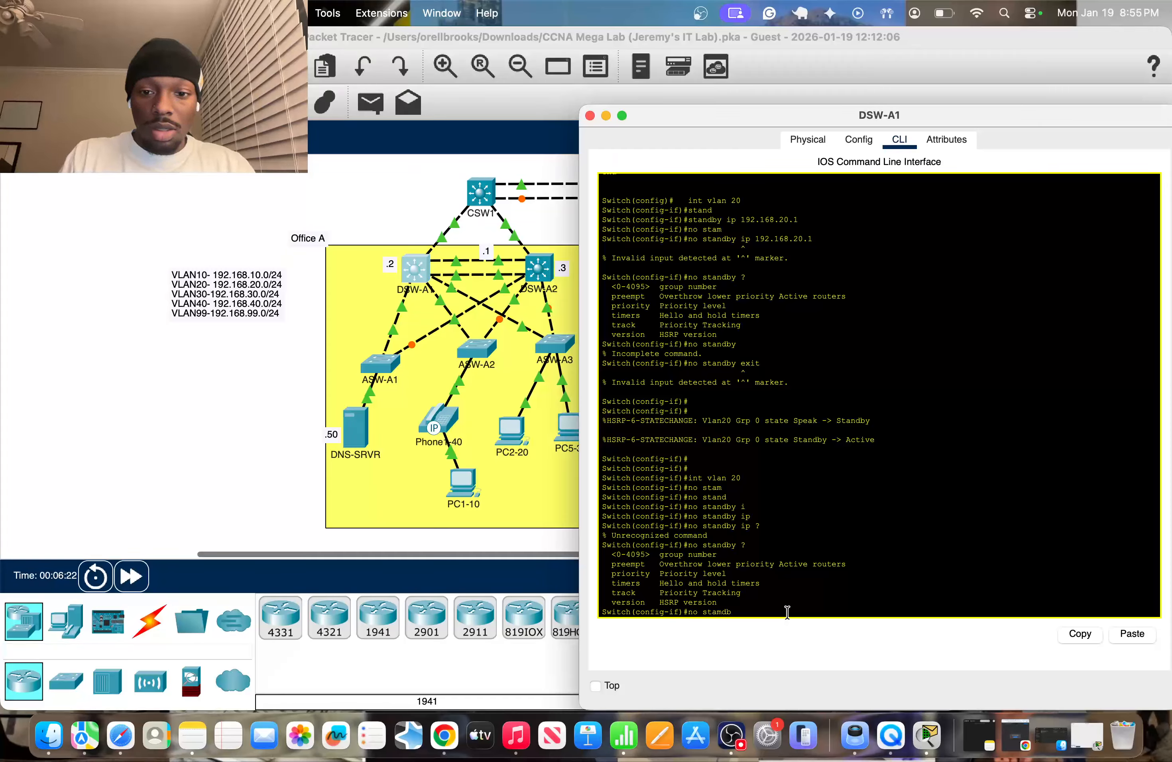
{"action": "key", "text": "Return"}
{"action": "type", "text": "no standby"}
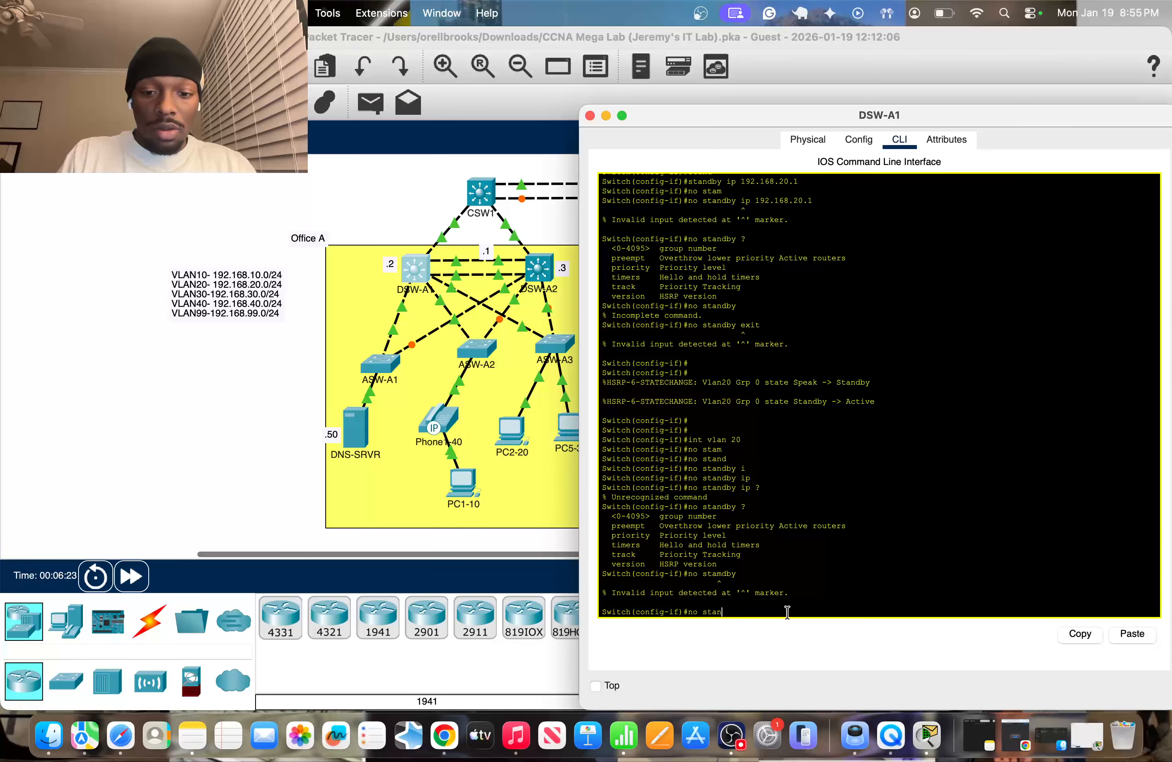
{"action": "key", "text": "Return"}
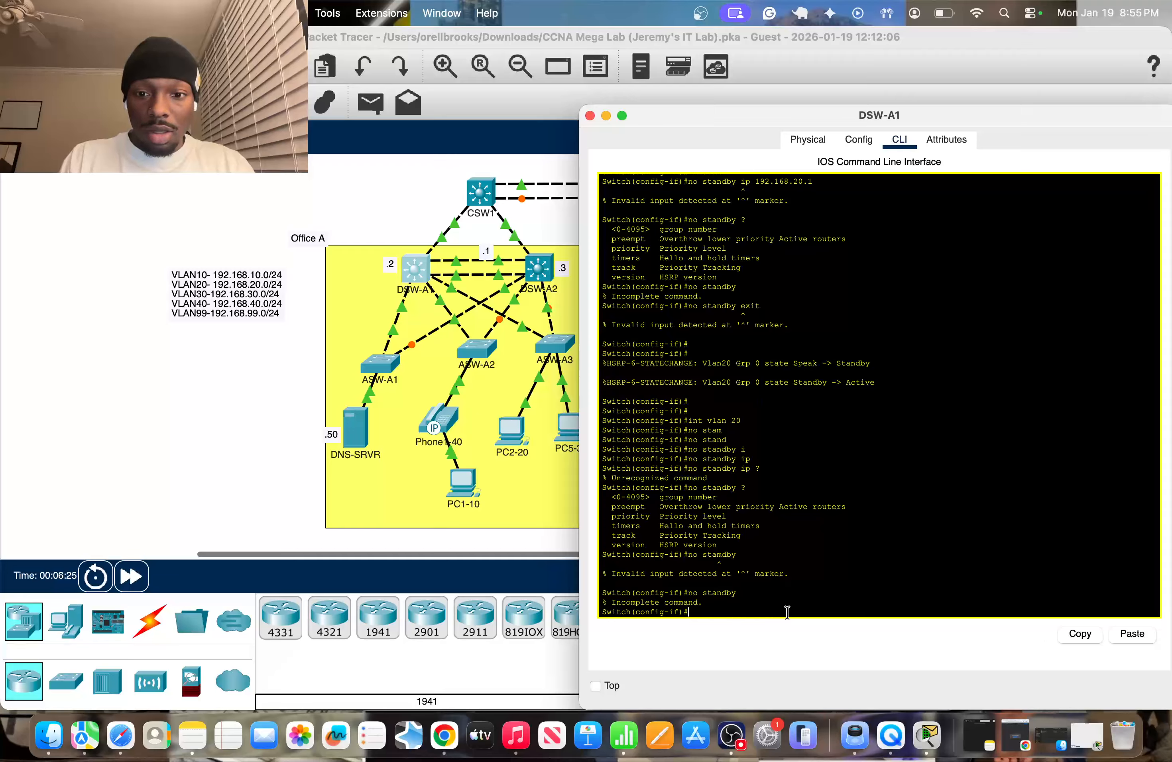
Step: Check the no standby options and remove the group 0 virtual IP from VLAN 20 with no standby 0 ip 192.168.20.1
{"action": "key", "text": "Up"}
{"action": "type", "text": "?"}
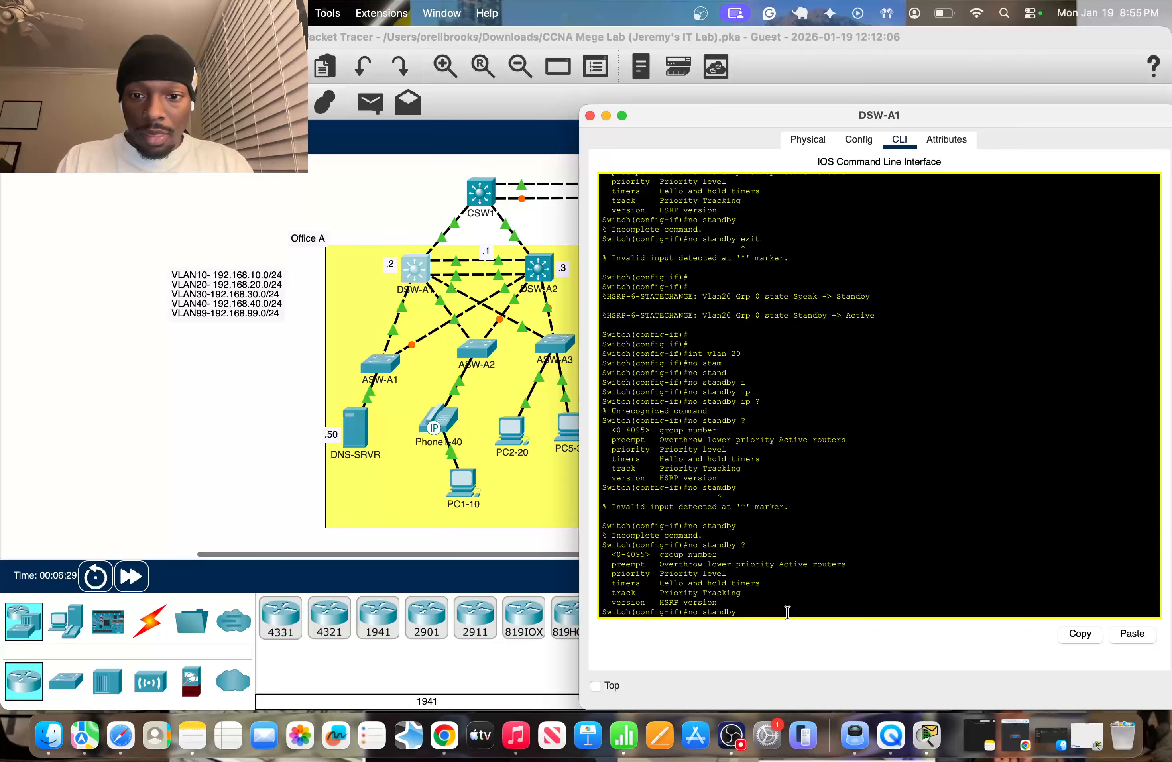
{"action": "type", "text": "0"}
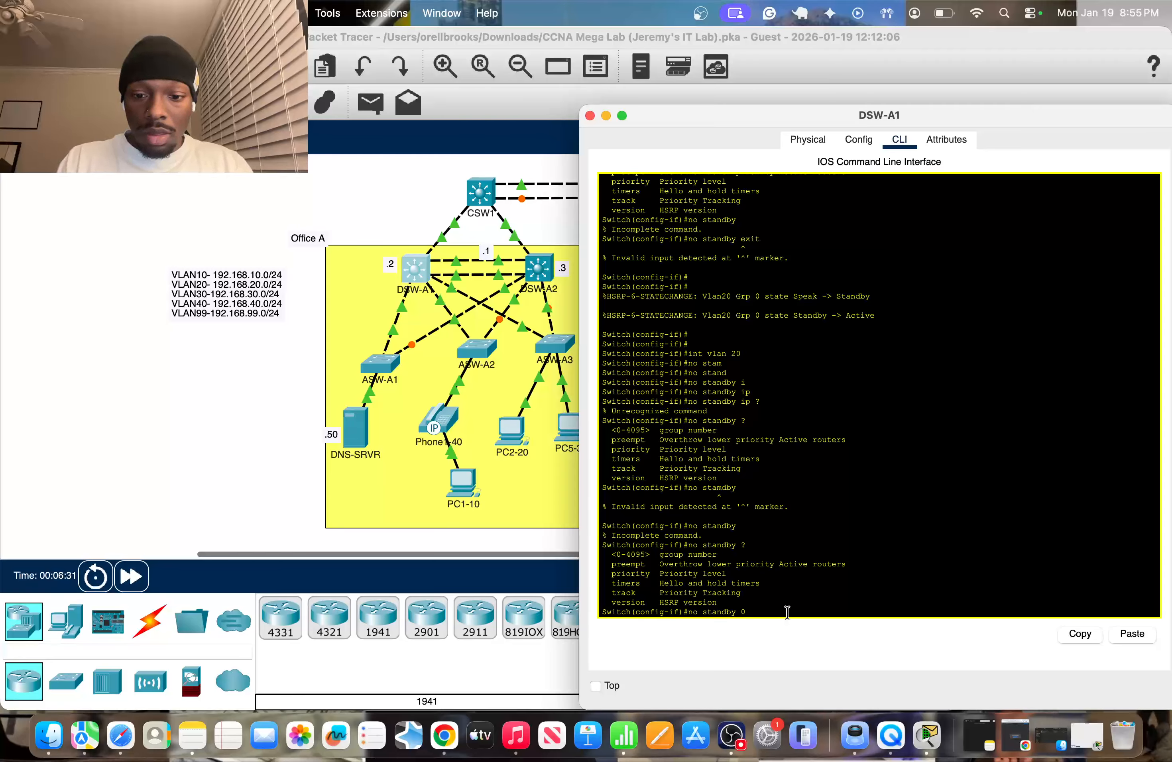
{"action": "key", "text": "Tab"}
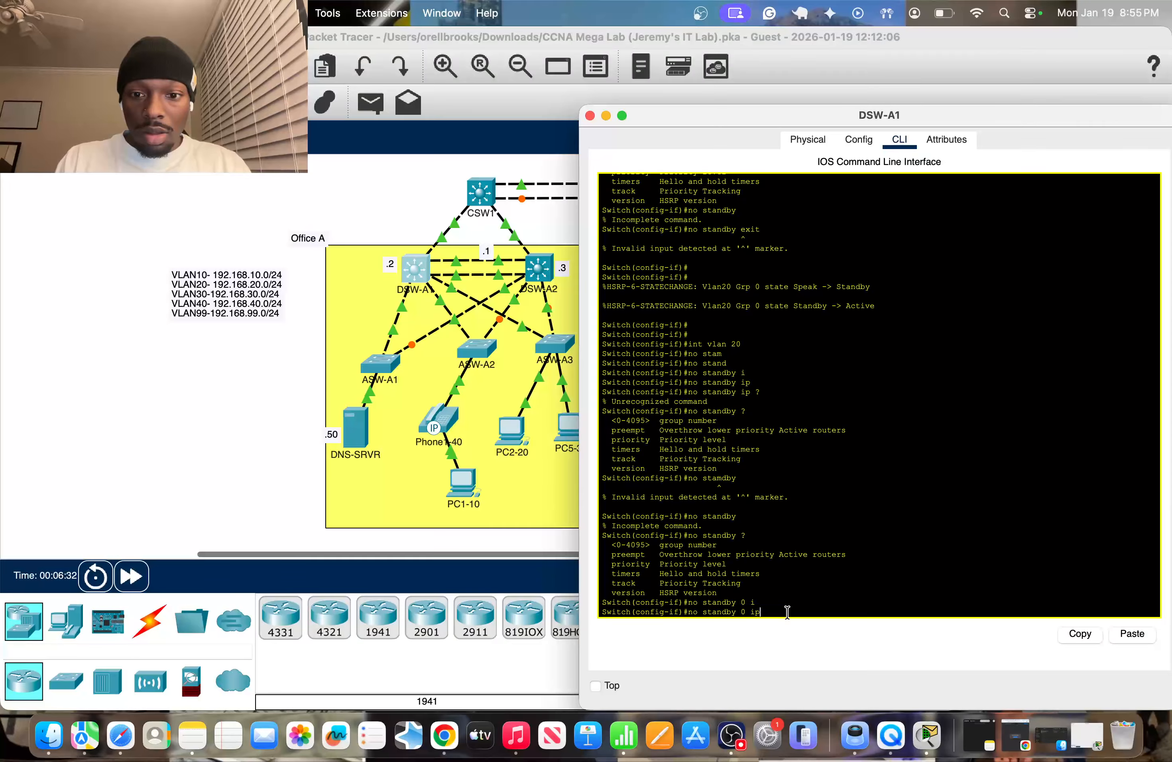
{"action": "type", "text": "?192"}
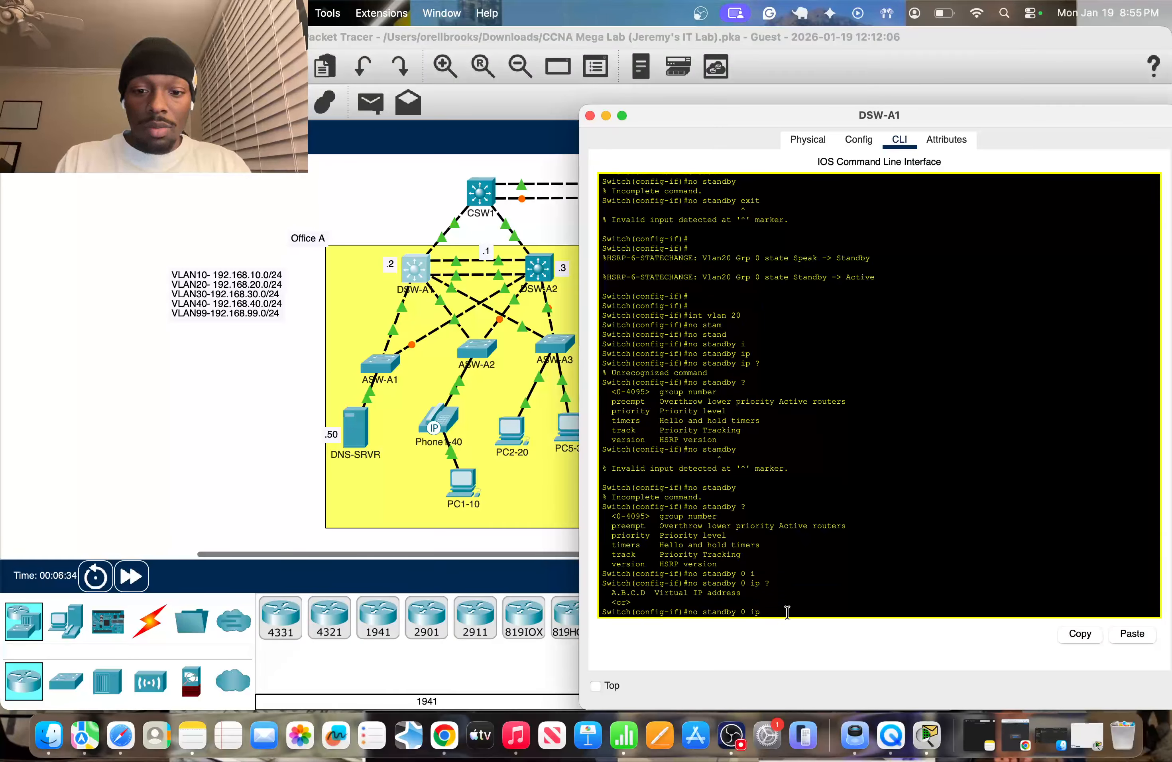
{"action": "type", "text": ".168.2"}
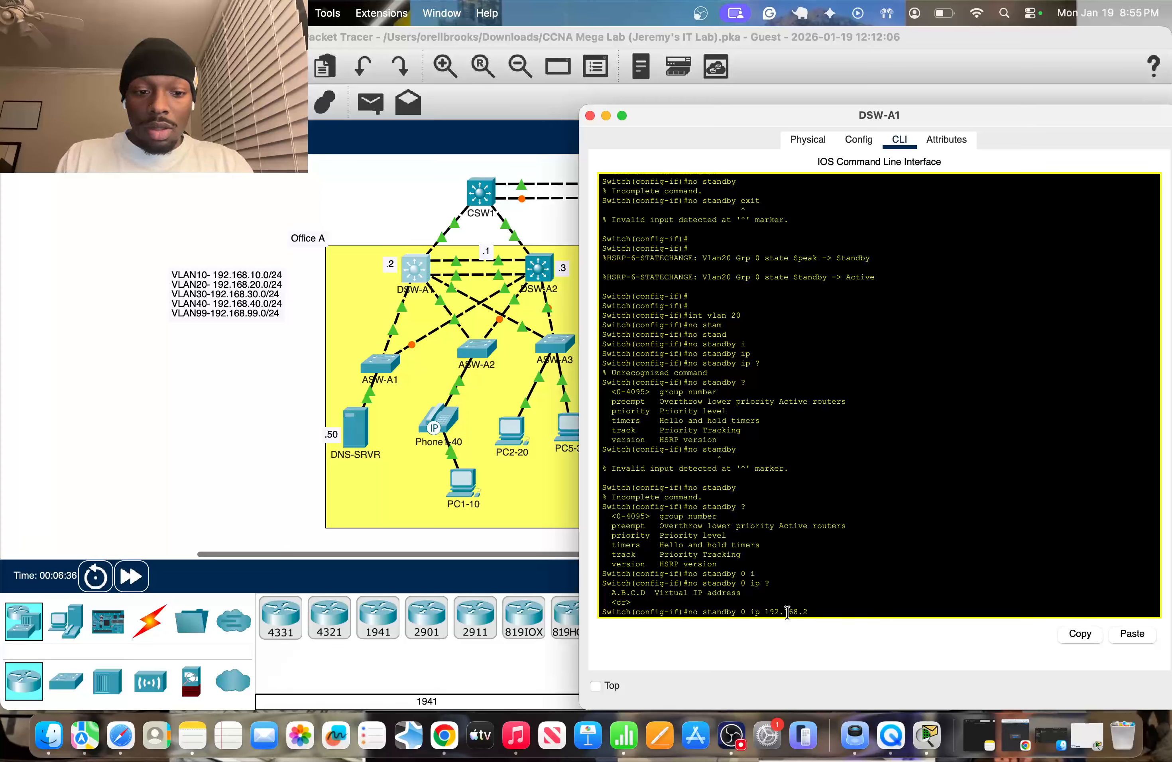
{"action": "type", "text": "0.1"}
{"action": "key", "text": "Return"}
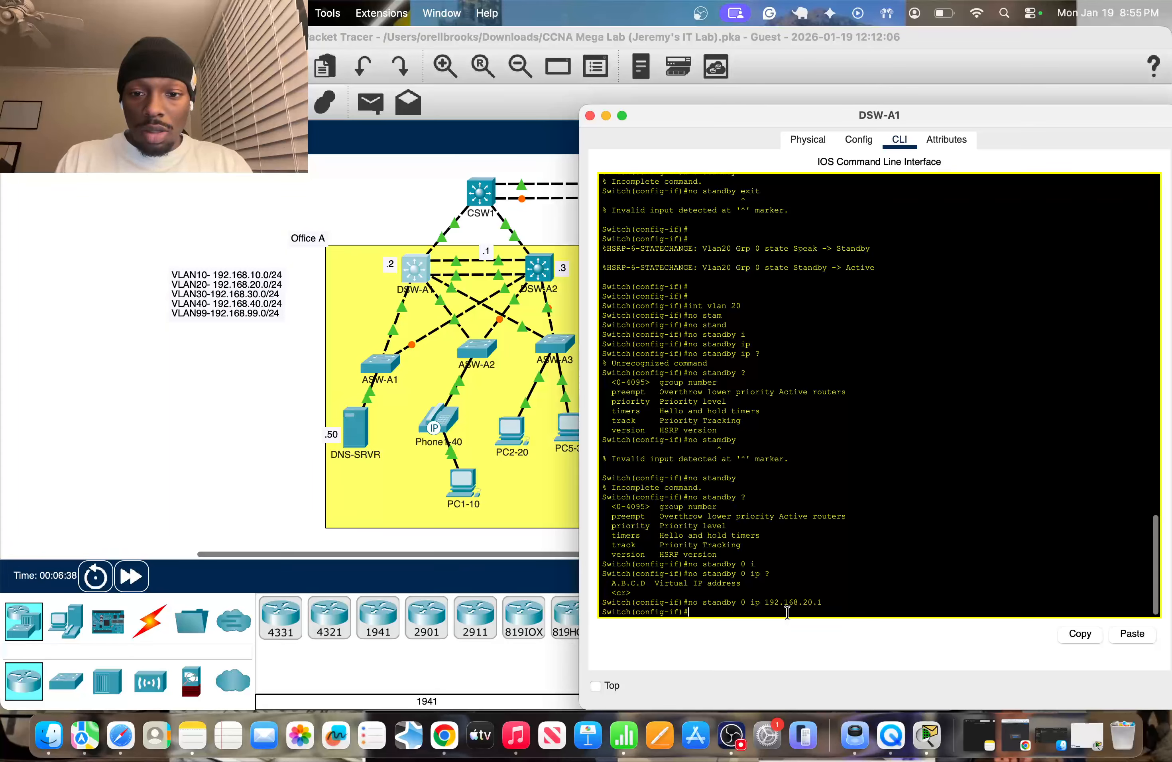
Step: Display the running configuration with do sh run and examine the VLAN 20 interface for remaining standby entries
{"action": "type", "text": "do sh run"}
{"action": "key", "text": "Return"}
{"action": "key", "text": "space"}
{"action": "key", "text": "space"}
{"action": "key", "text": "space"}
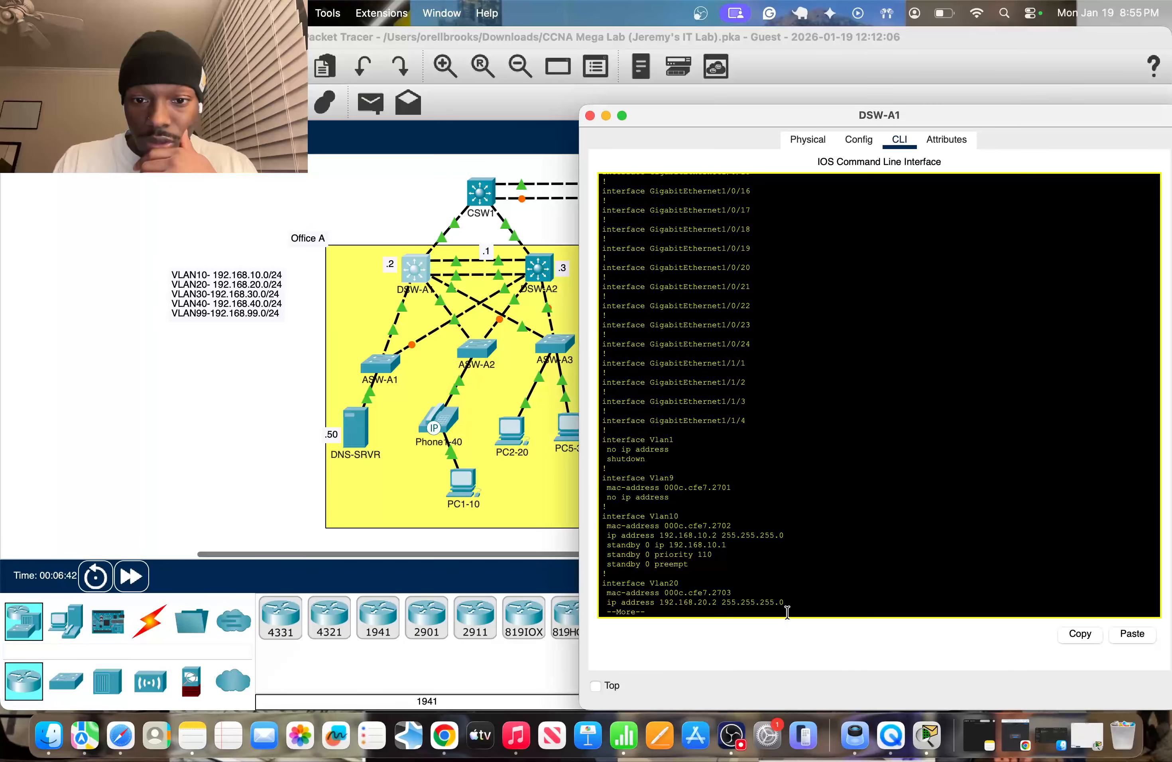
{"action": "key", "text": "space"}
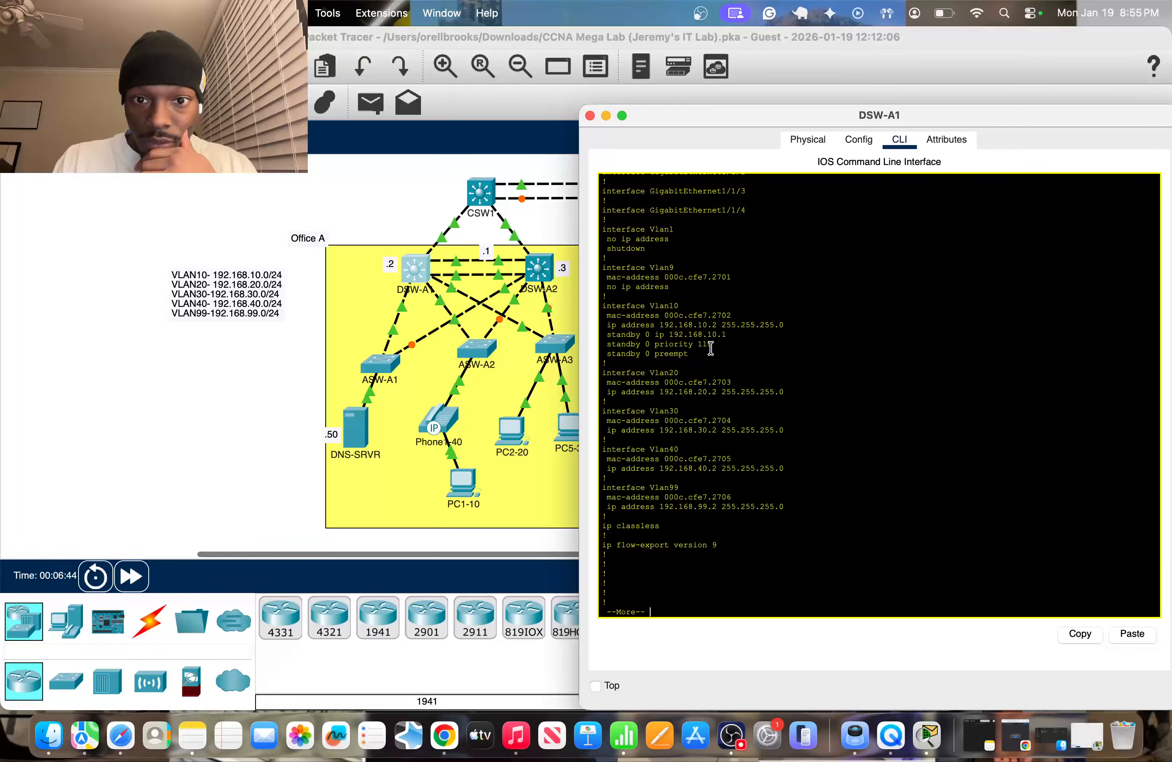
{"action": "left_click_drag", "start_coordinate": [722, 392], "coordinate": [682, 393]}
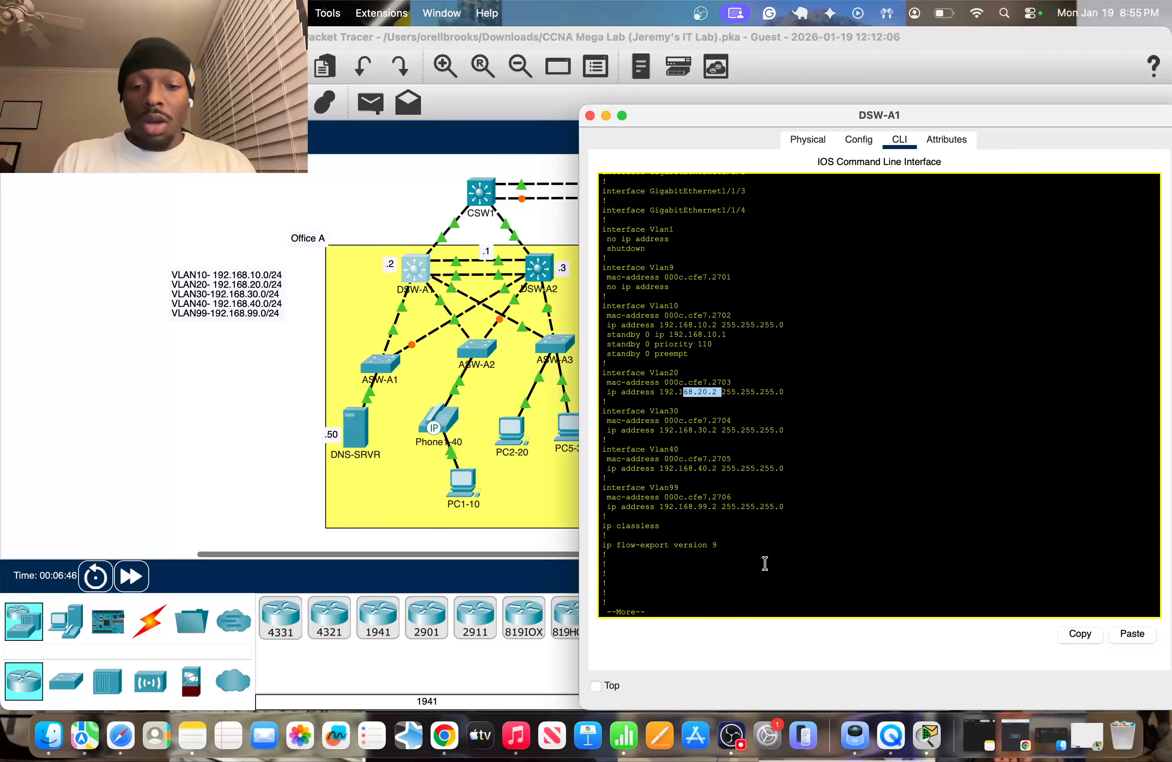
{"action": "key", "text": "space"}
Step: Enter the VLAN 20 interface and set the HSRP group 20 virtual IP with standby 20 ip 192.168.20.1
{"action": "type", "text": "int vl"}
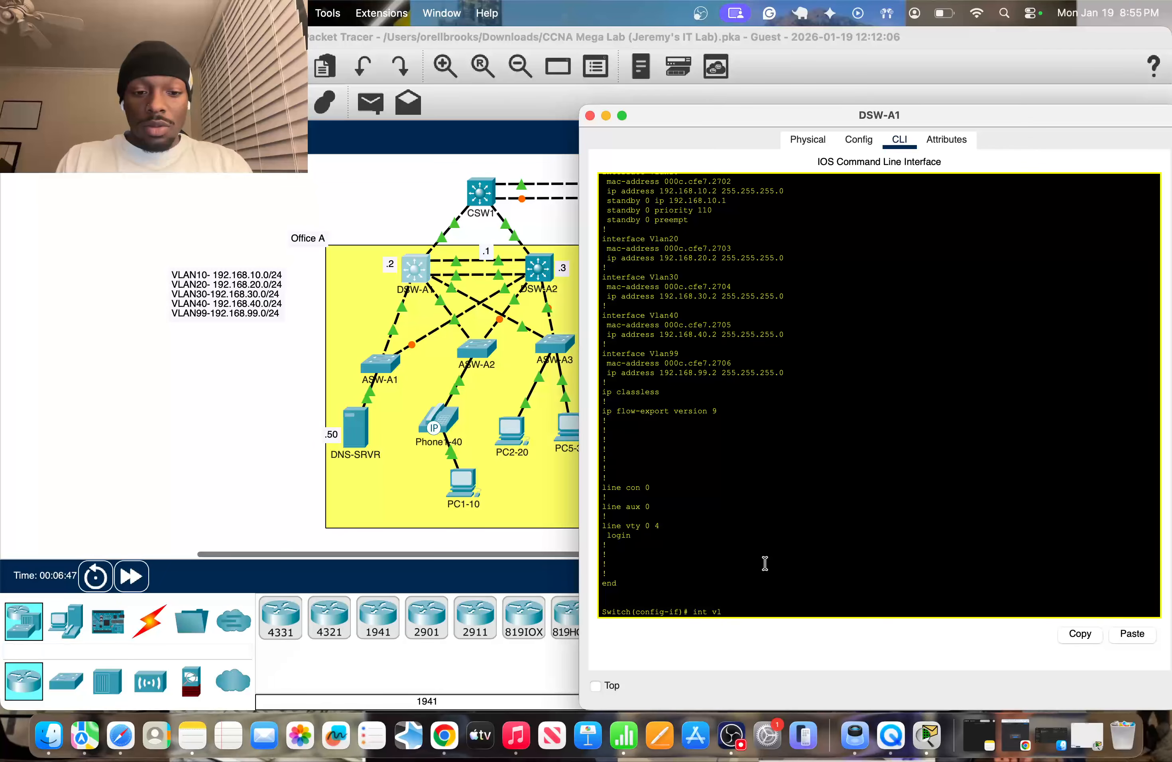
{"action": "type", "text": "an 20"}
{"action": "key", "text": "Return"}
{"action": "type", "text": "stand"}
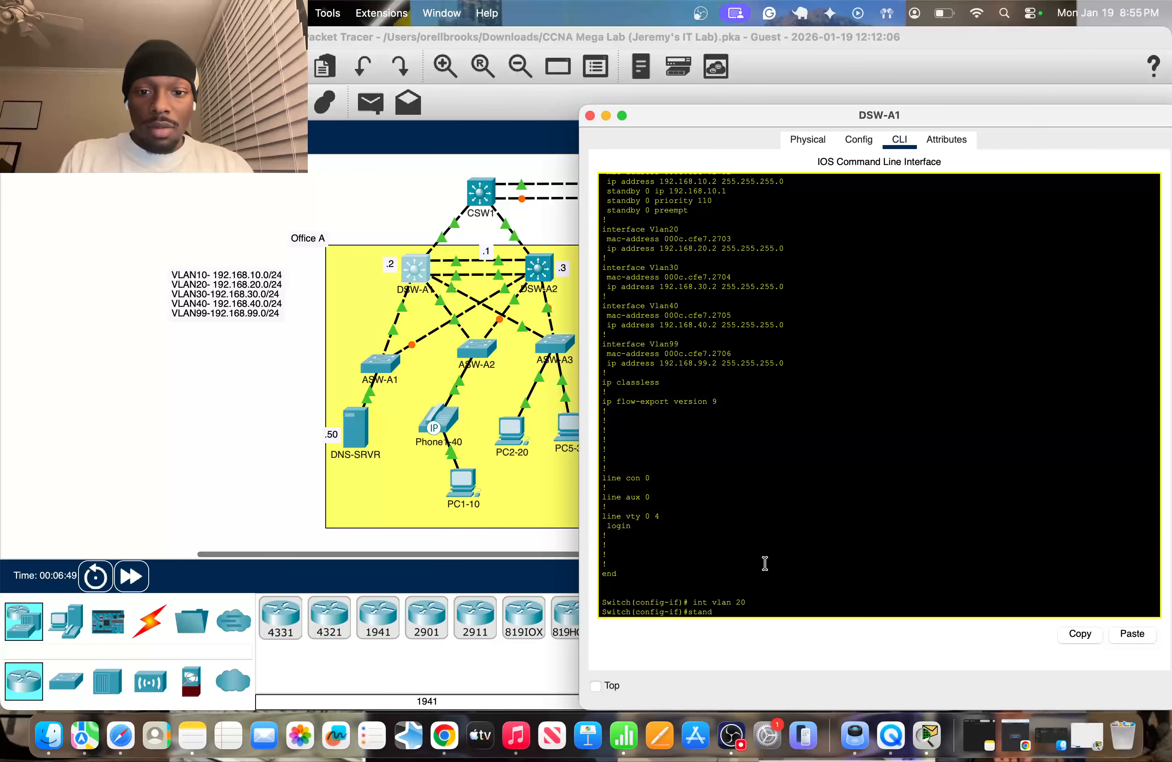
{"action": "key", "text": "Tab"}
{"action": "type", "text": "2"}
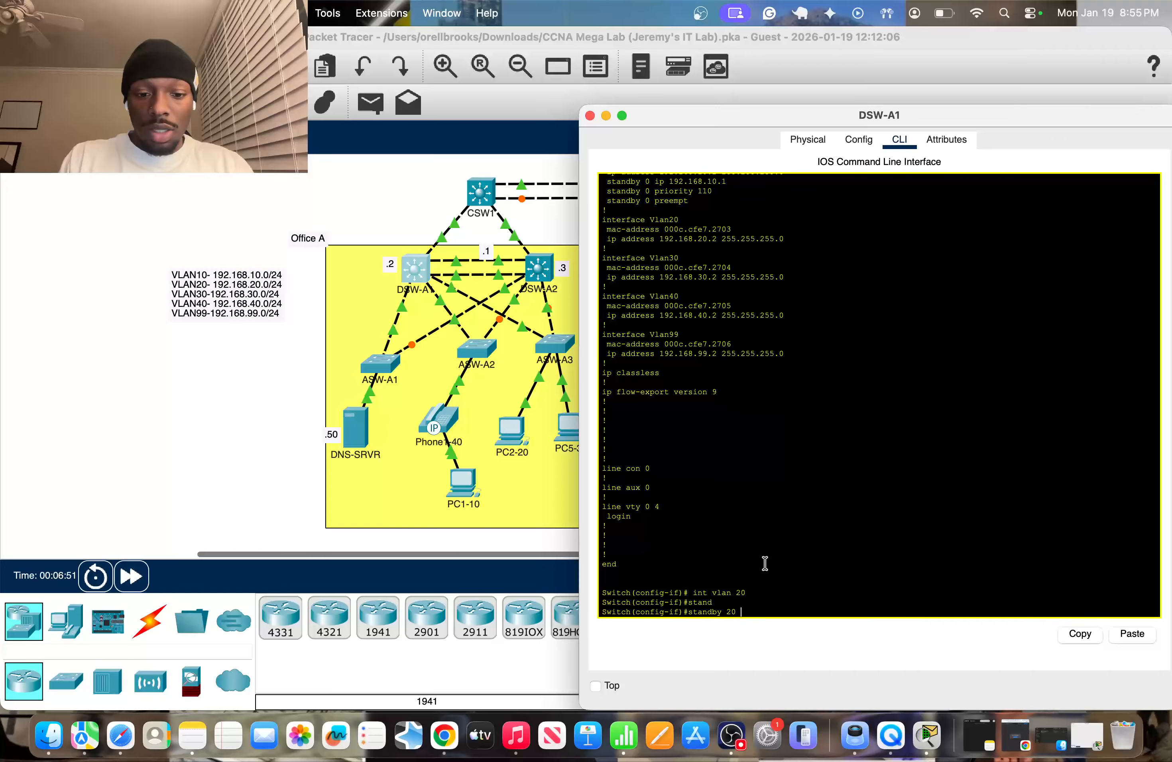
{"action": "type", "text": "0 ip p"}
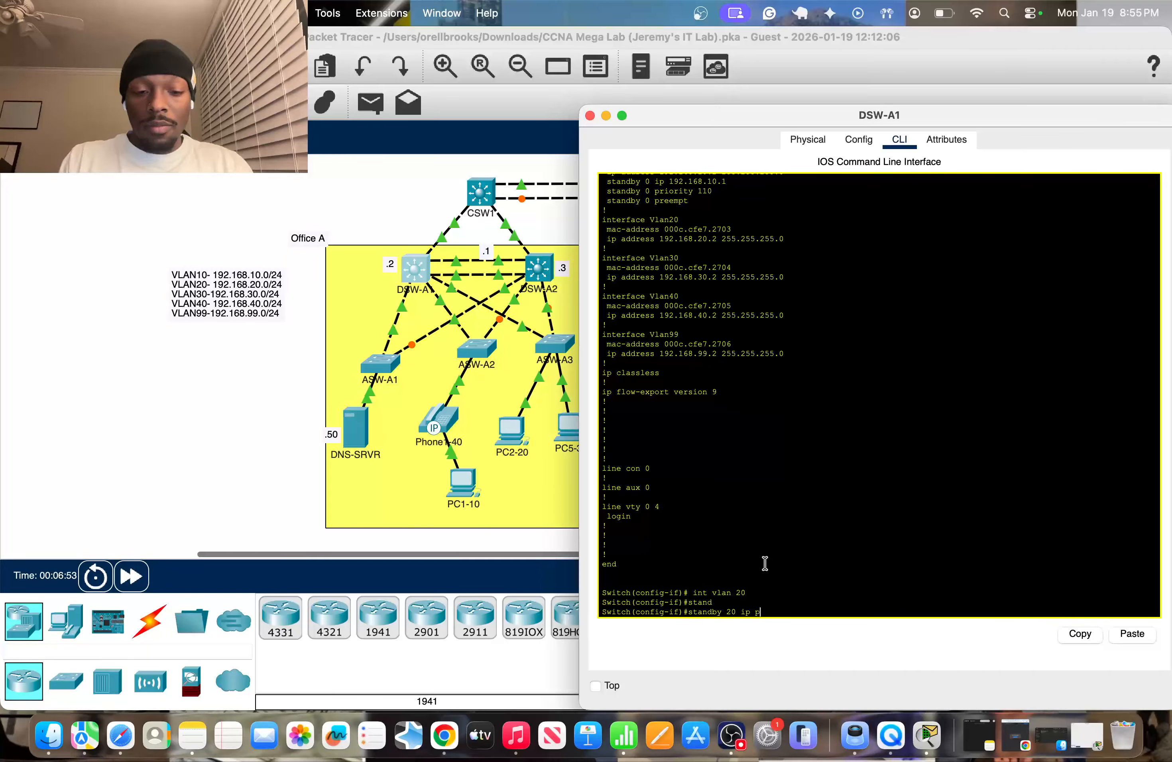
{"action": "key", "text": "BackSpace"}
{"action": "type", "text": "192.16"}
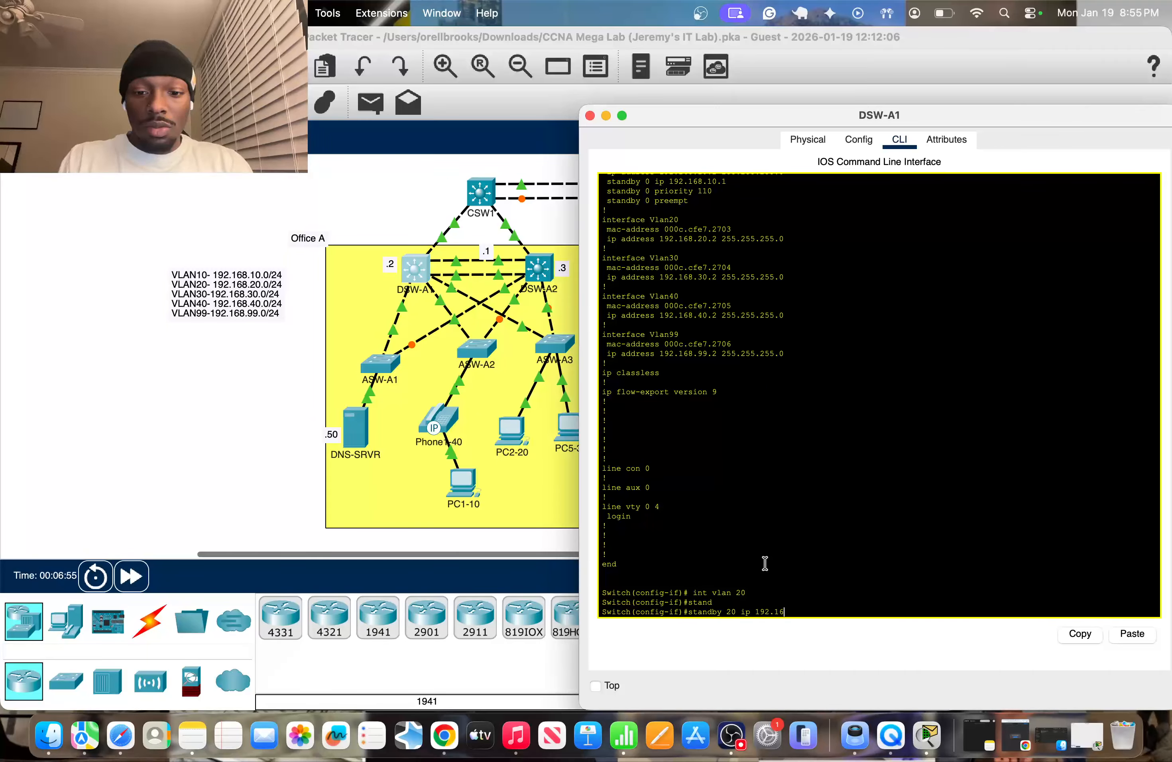
{"action": "type", "text": "8.20."}
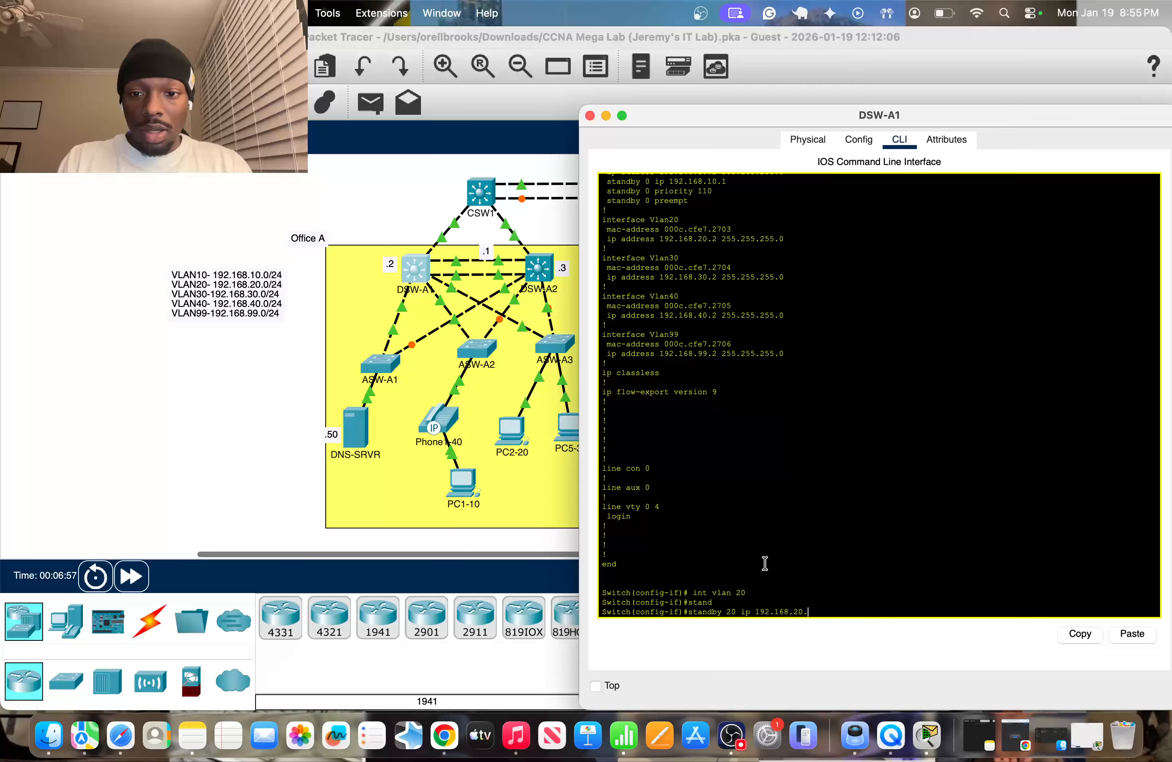
{"action": "type", "text": "1"}
{"action": "key", "text": "Return"}
Step: Enable HSRP preemption on the VLAN 20 interface with standby preempt, without specifying a group number
{"action": "type", "text": "s"}
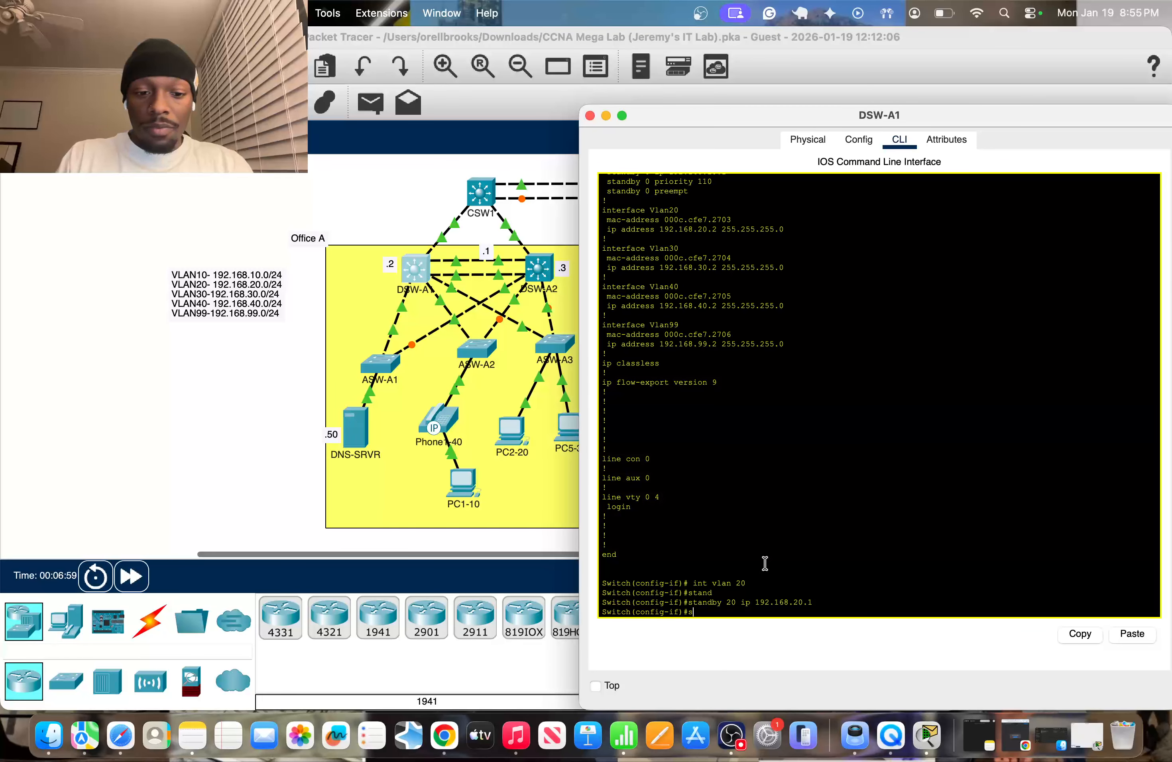
{"action": "type", "text": "tand"}
{"action": "key", "text": "Tab"}
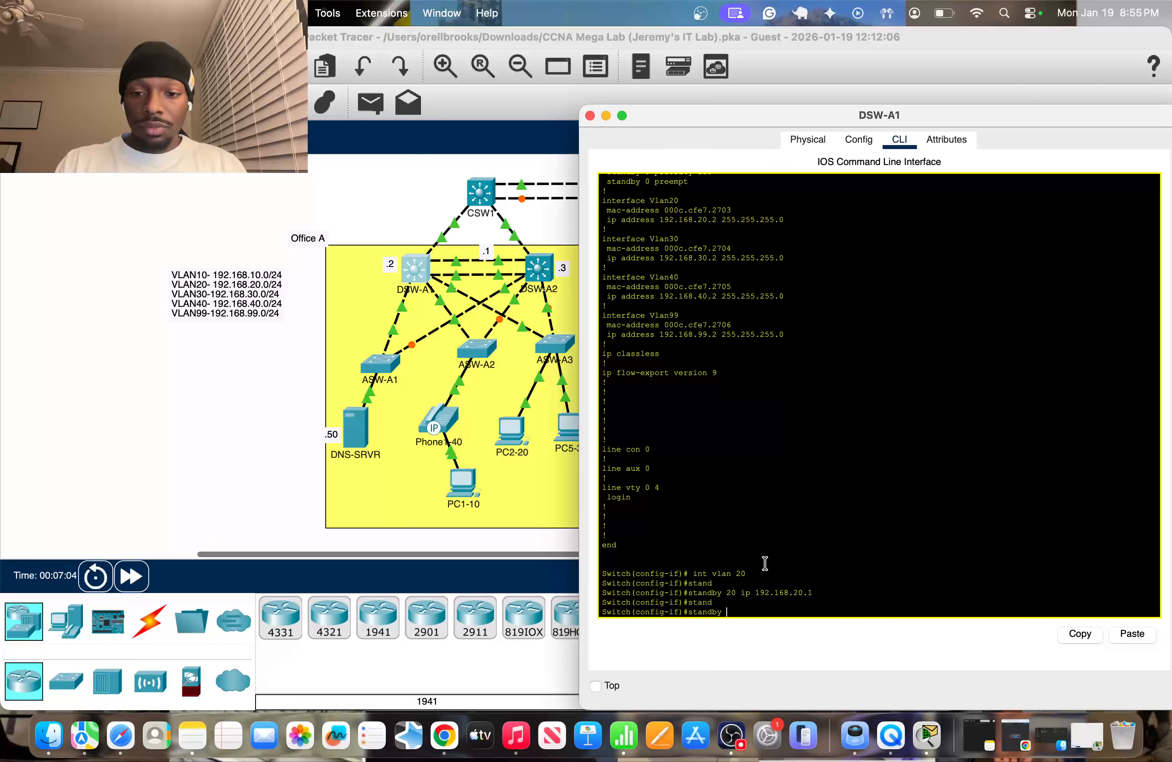
{"action": "type", "text": "pre"}
{"action": "key", "text": "Tab"}
{"action": "key", "text": "Return"}
{"action": "type", "text": "s"}
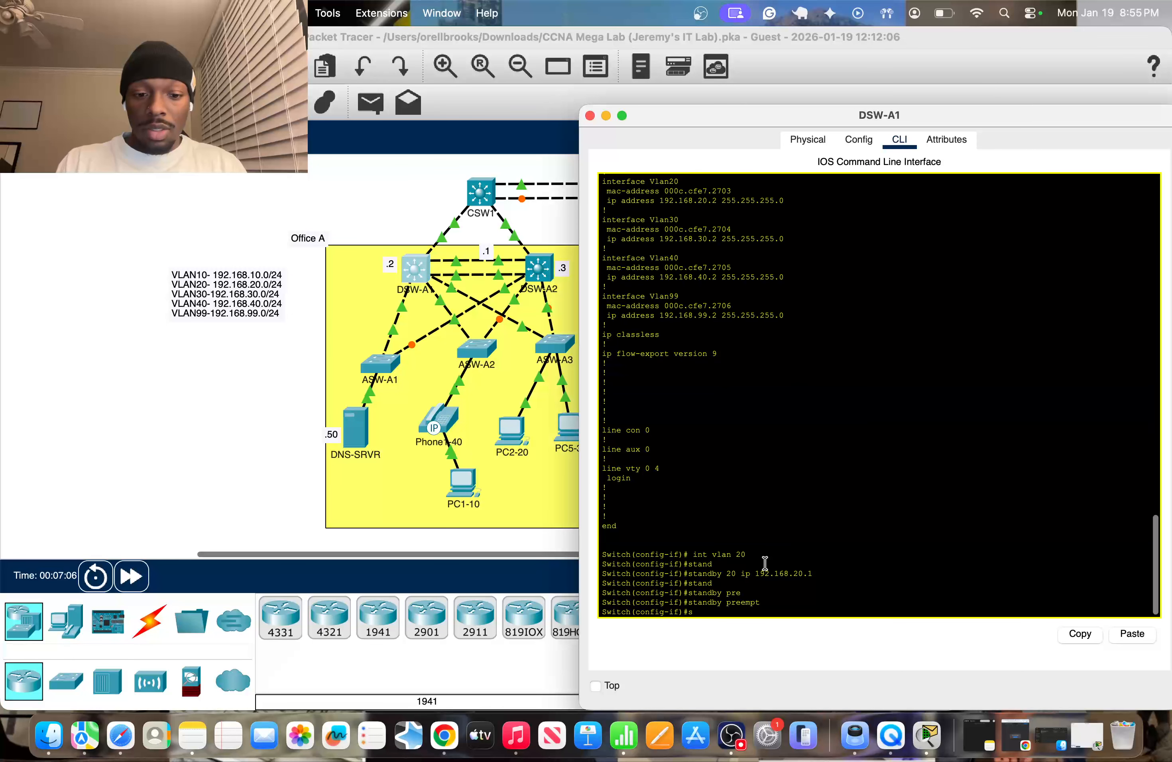
{"action": "type", "text": "tandbby pri"}
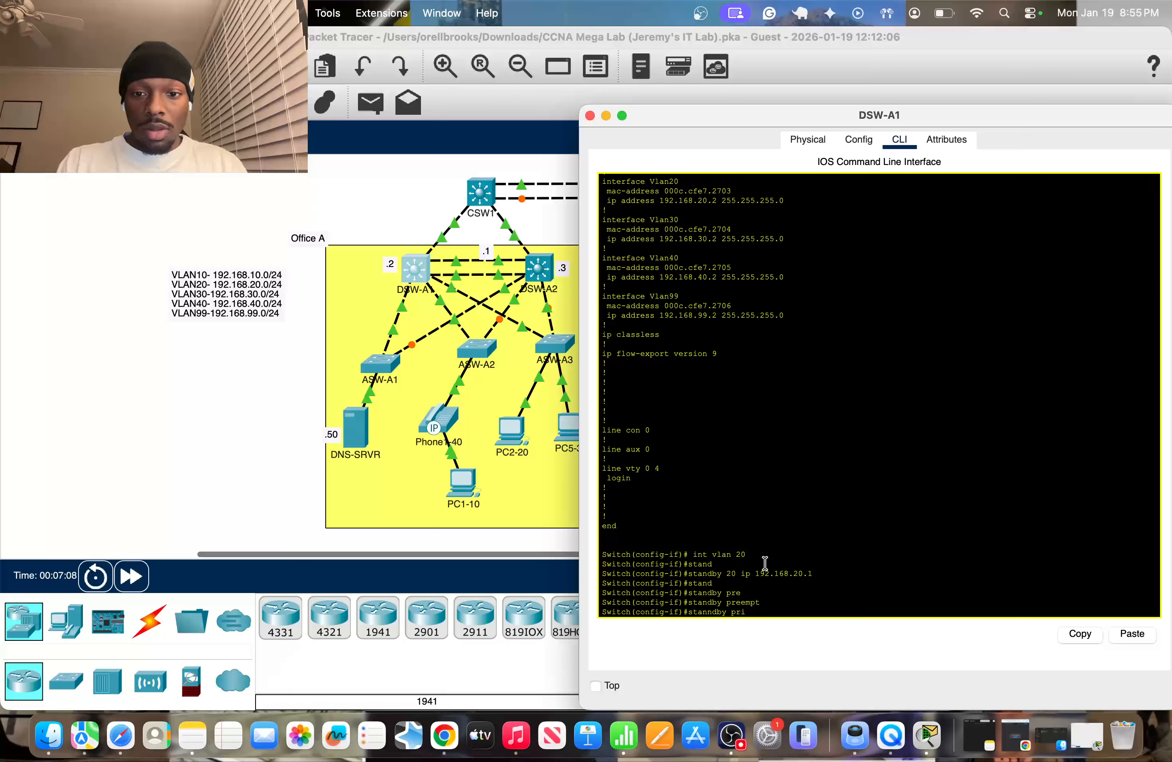
{"action": "key", "text": "Tab"}
{"action": "type", "text": "o"}
{"action": "key", "text": "Tab"}
{"action": "type", "text": "r"}
{"action": "key", "text": "Tab"}
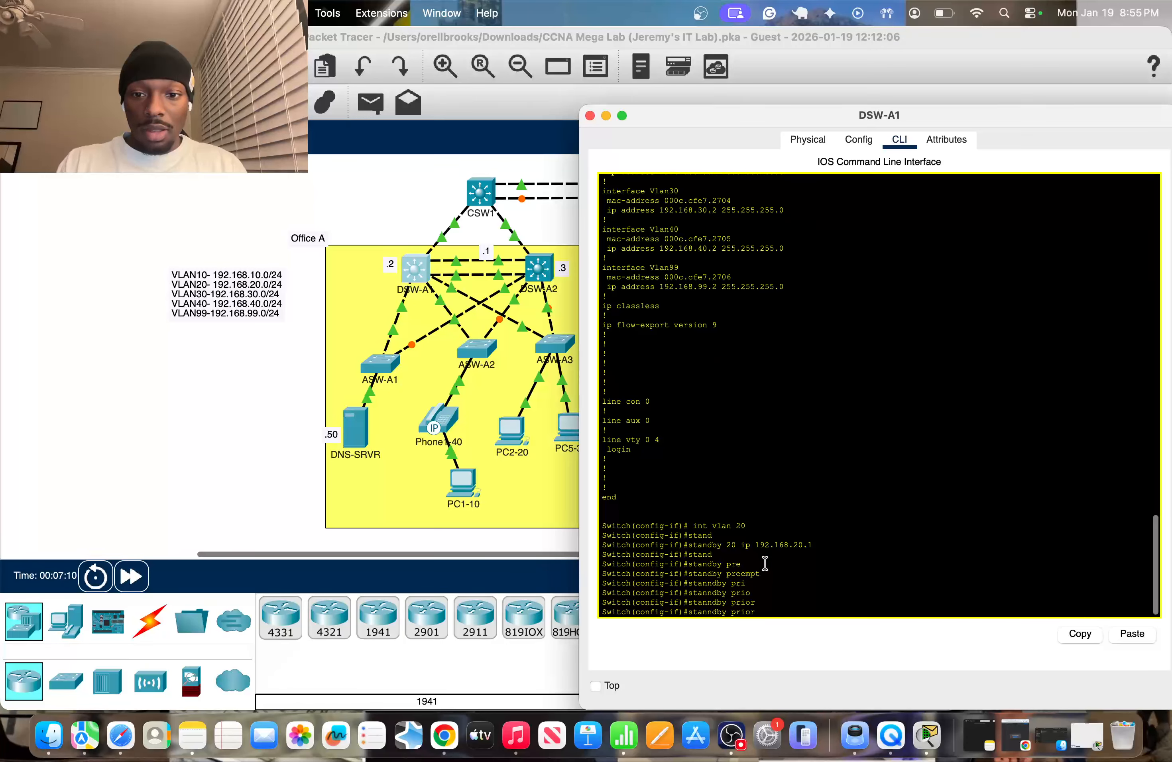
{"action": "key", "text": "BackSpace"}
{"action": "key", "text": "BackSpace"}
{"action": "key", "text": "BackSpace"}
{"action": "key", "text": "BackSpace"}
{"action": "key", "text": "BackSpace"}
{"action": "key", "text": "BackSpace"}
{"action": "key", "text": "BackSpace"}
{"action": "key", "text": "BackSpace"}
{"action": "key", "text": "BackSpace"}
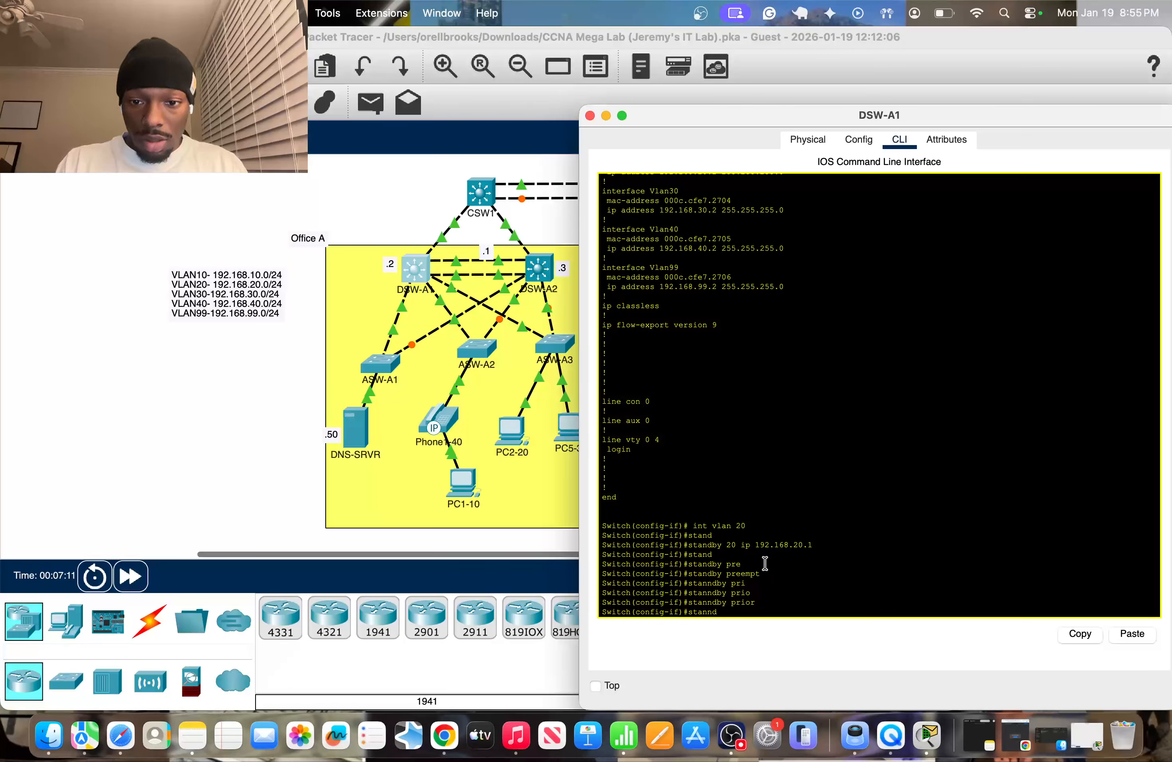
{"action": "key", "text": "BackSpace"}
{"action": "key", "text": "BackSpace"}
{"action": "key", "text": "BackSpace"}
Step: Remove the preemption setting entered without a group number from VLAN 20 using no standby preempt
{"action": "type", "text": "no standby pre"}
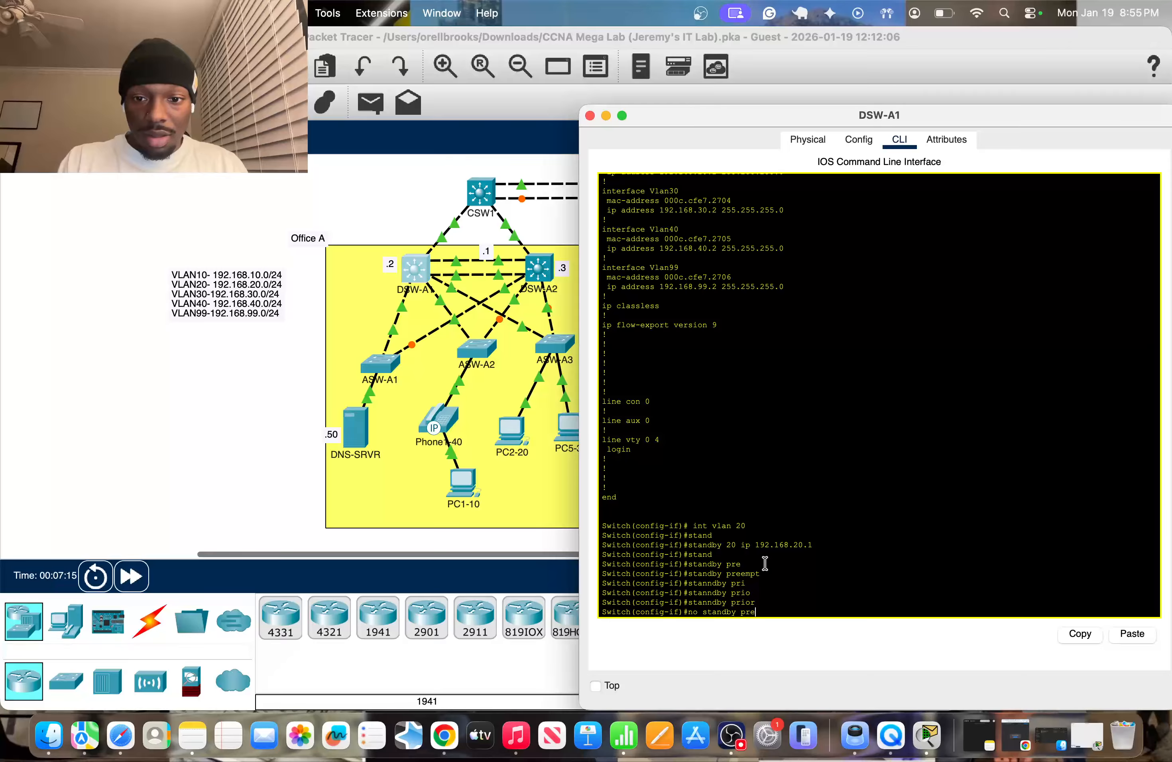
{"action": "key", "text": "Tab"}
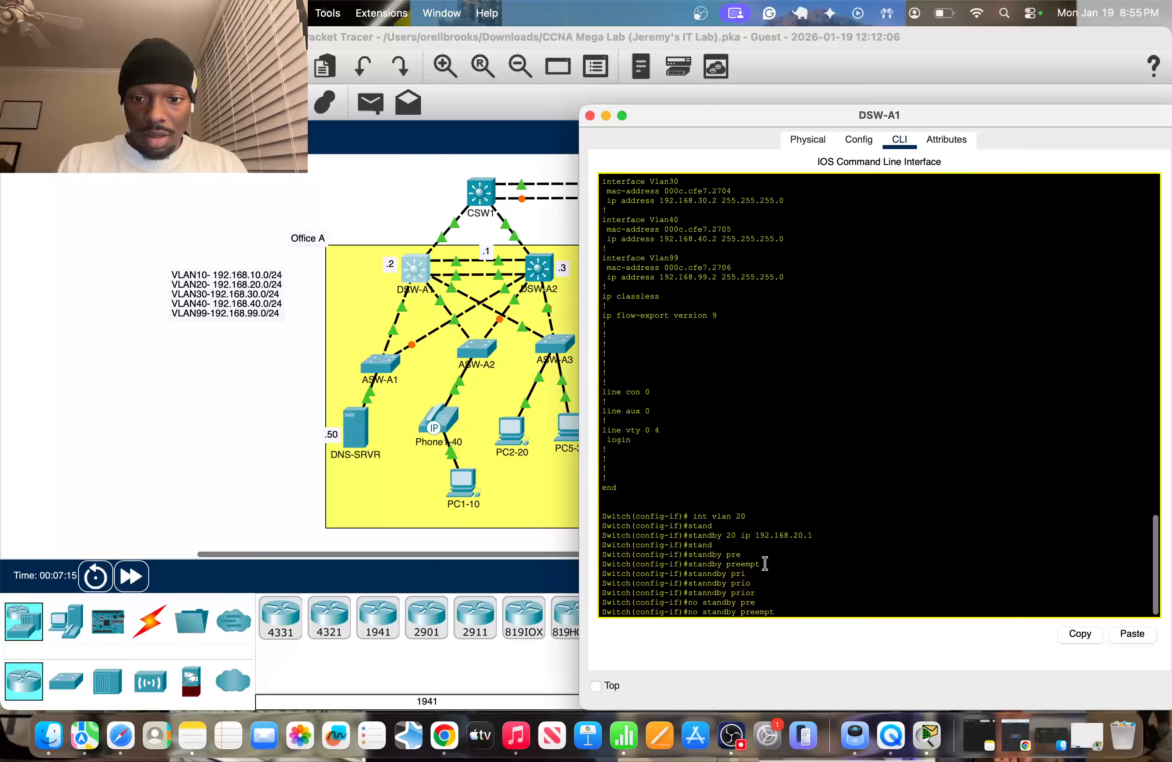
{"action": "key", "text": "Return"}
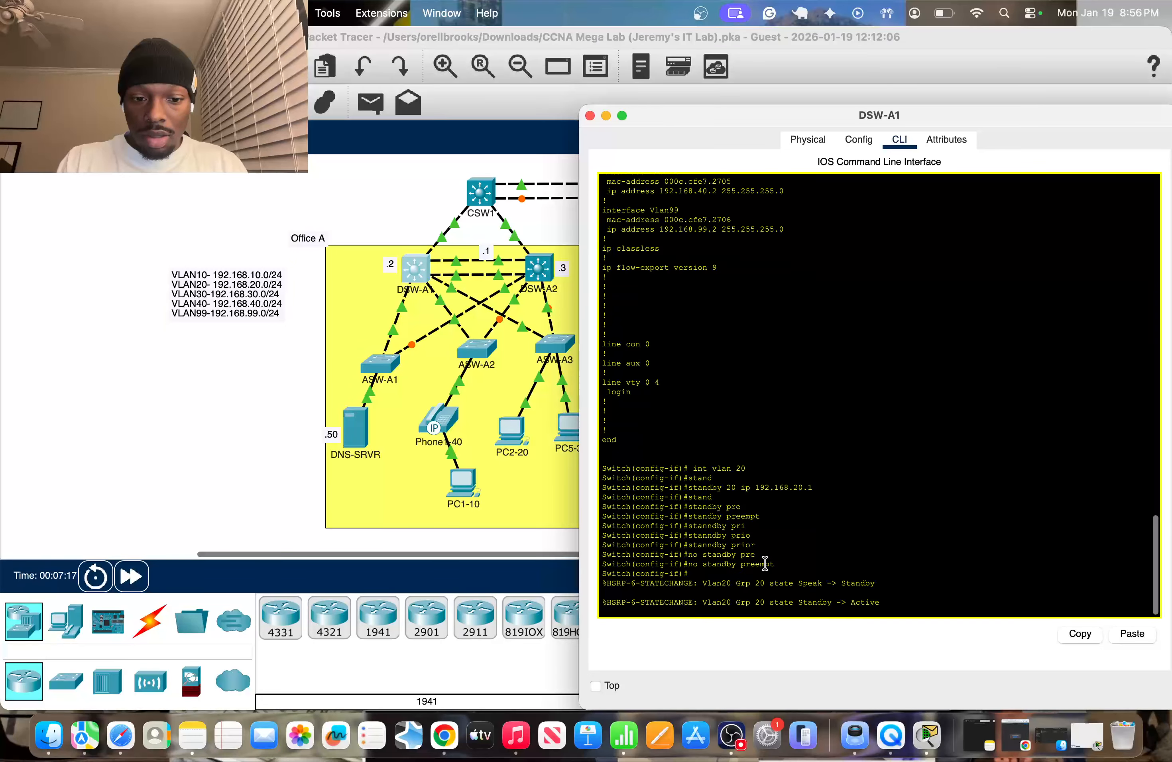
Step: Enable preemption for HSRP group 20 on the VLAN 20 interface with standby 20 preempt
{"action": "type", "text": "stand"}
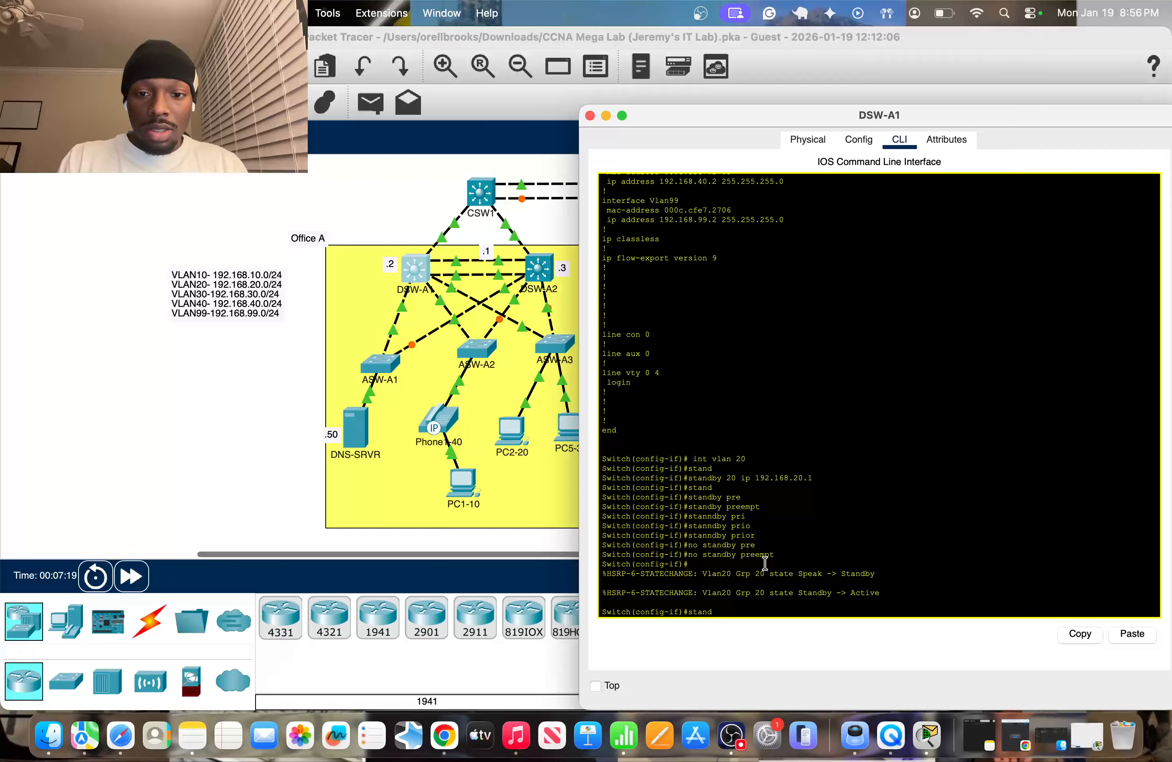
{"action": "key", "text": "Tab"}
{"action": "type", "text": "20 p"}
{"action": "key", "text": "BackSpace"}
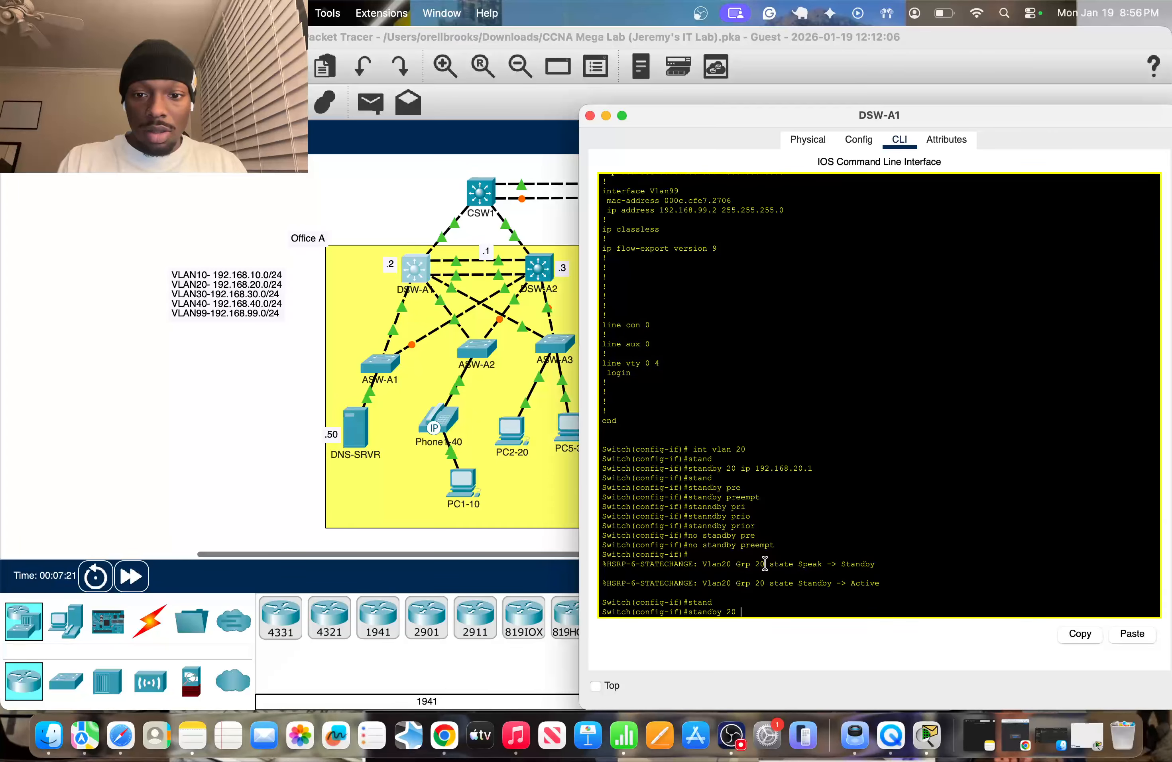
{"action": "key", "text": "Tab"}
{"action": "type", "text": "p"}
{"action": "key", "text": "Tab"}
{"action": "type", "text": "re"}
{"action": "key", "text": "Tab"}
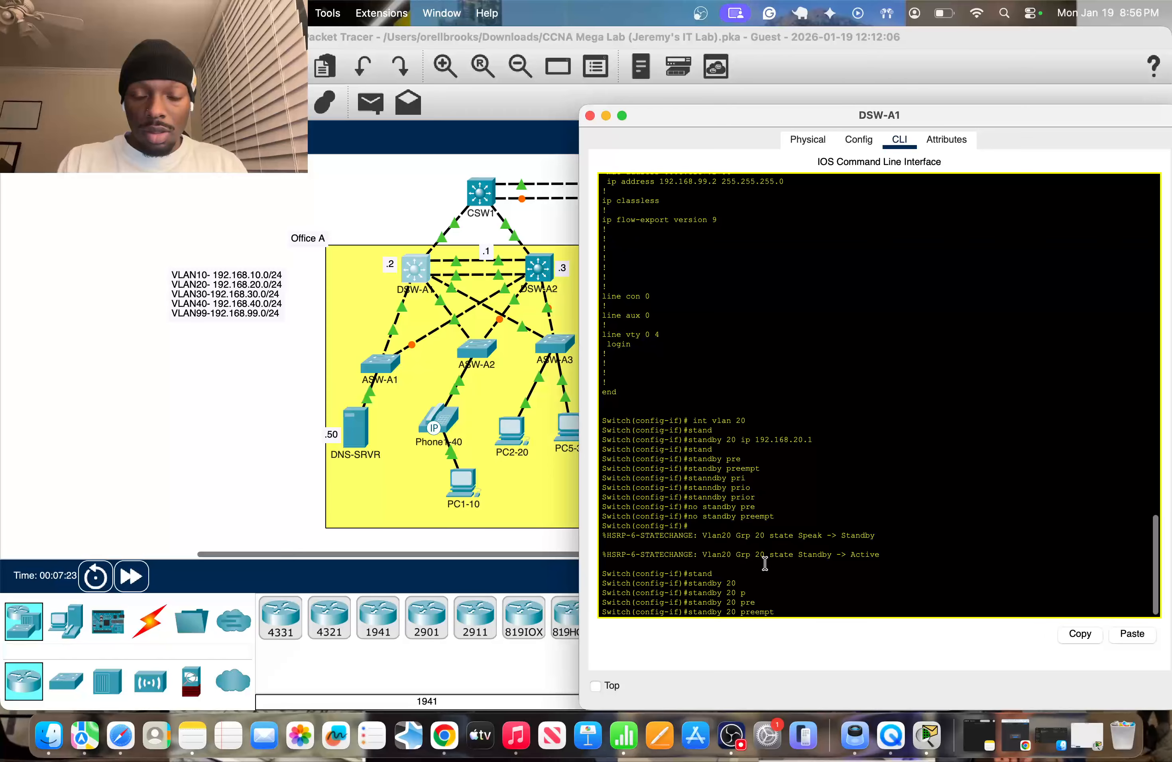
{"action": "key", "text": "Return"}
Step: Set the HSRP group 20 priority to 110 on the VLAN 20 interface with standby 20 priority 110
{"action": "type", "text": "standby "}
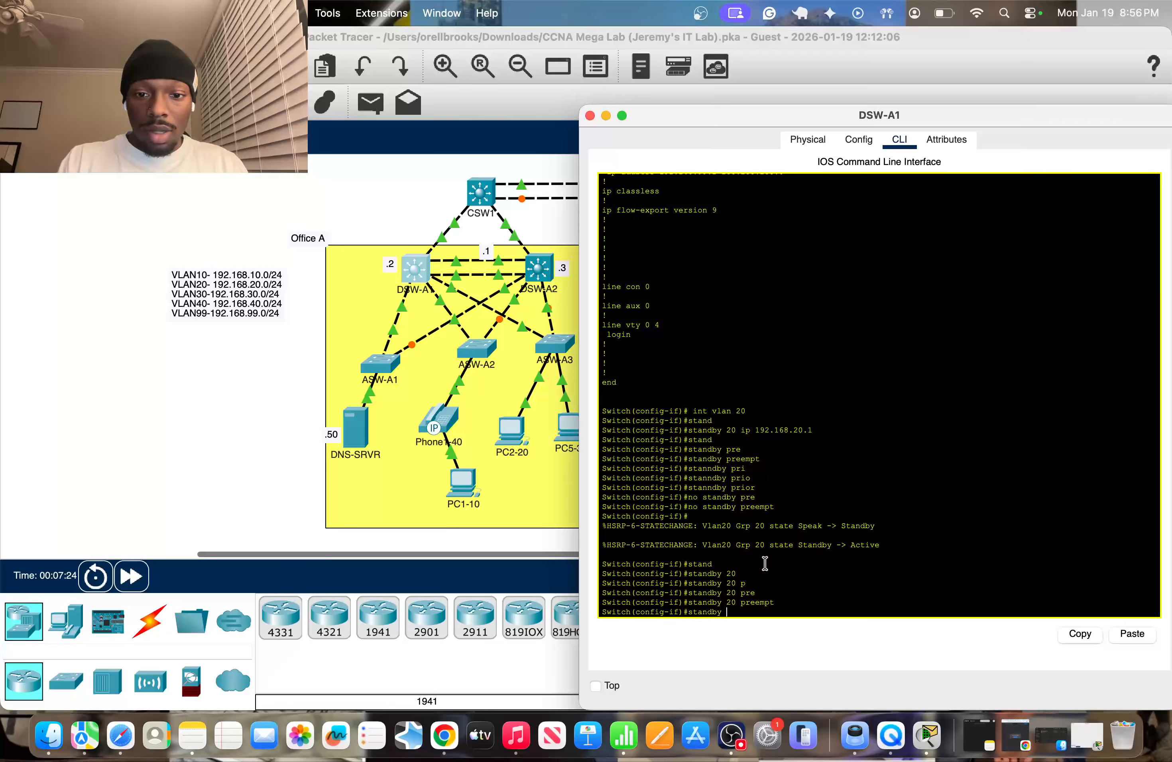
{"action": "type", "text": "20 p"}
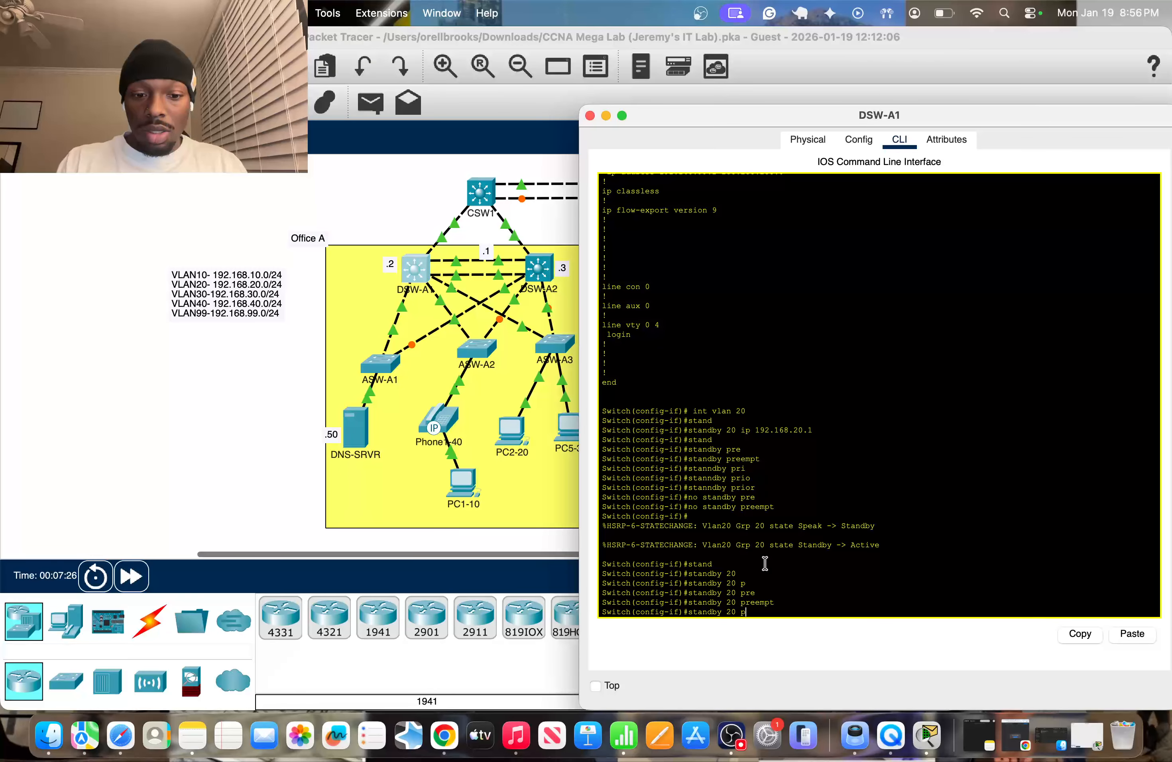
{"action": "type", "text": "ri"}
{"action": "key", "text": "Tab"}
{"action": "type", "text": "1"}
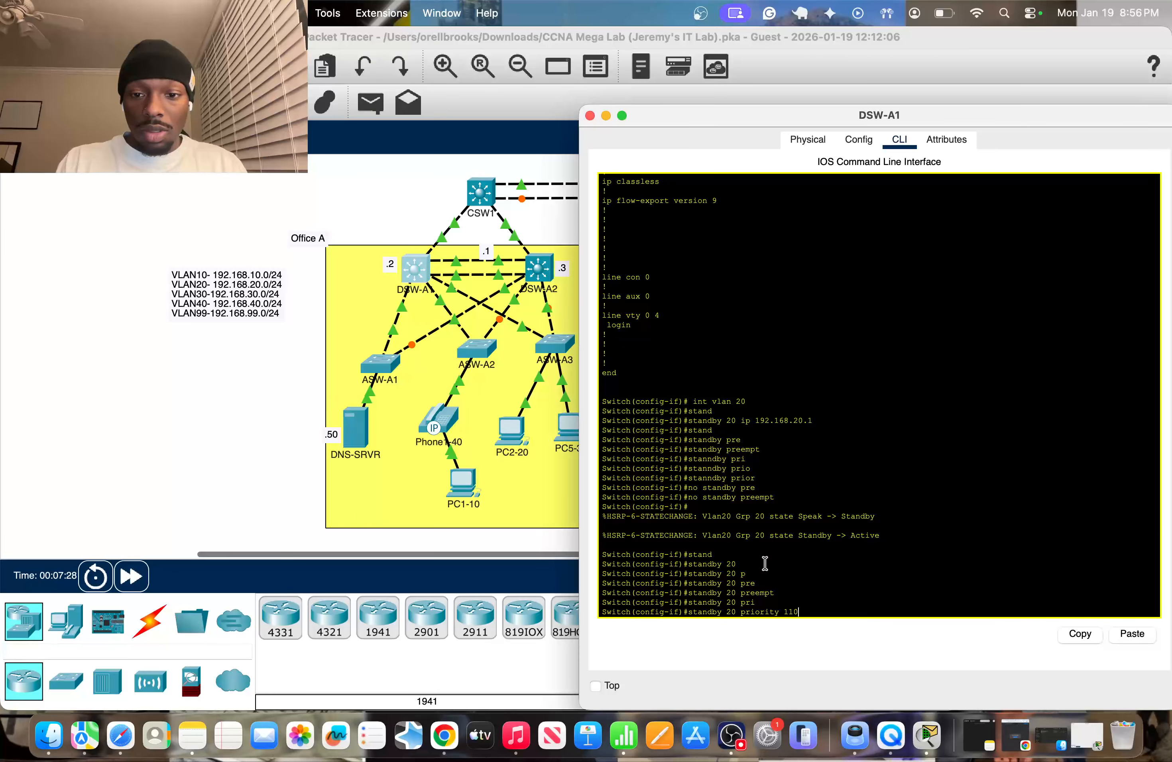
{"action": "type", "text": "10"}
{"action": "key", "text": "Return"}
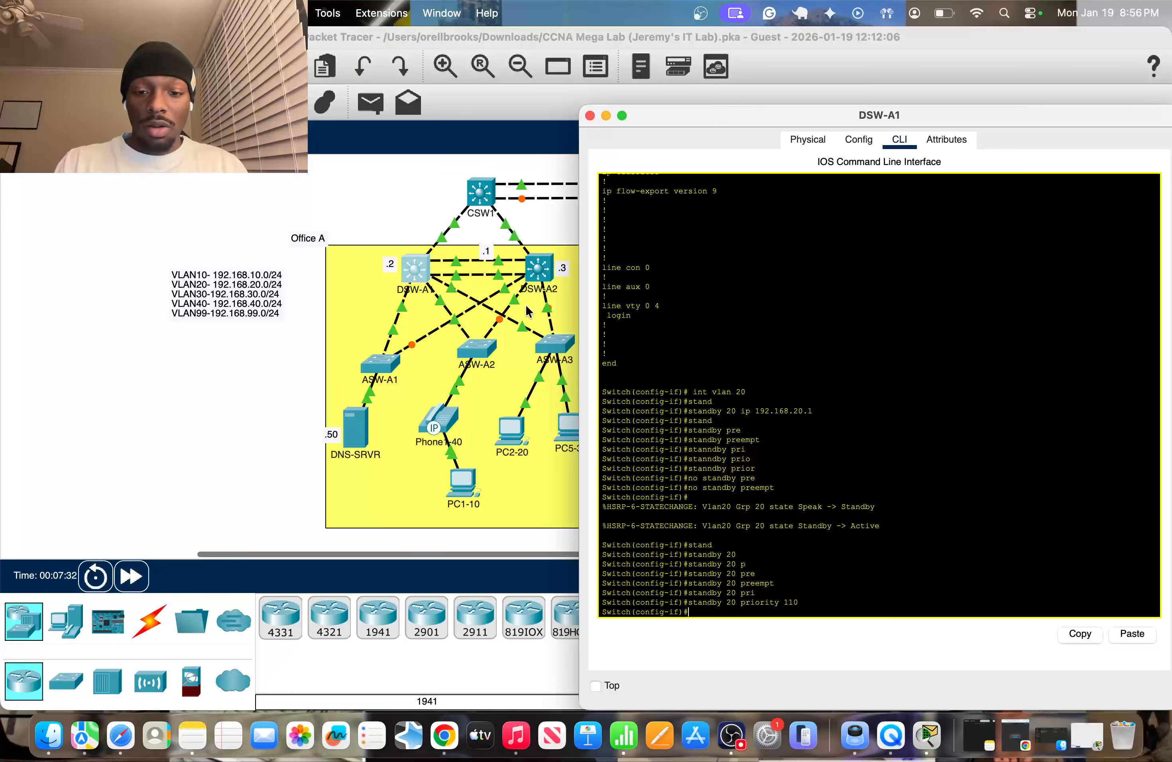
Step: Enter the VLAN 30 interface and set the HSRP group 30 virtual IP with standby 30 ip 192.168.30.1
{"action": "type", "text": "int vlan 2"}
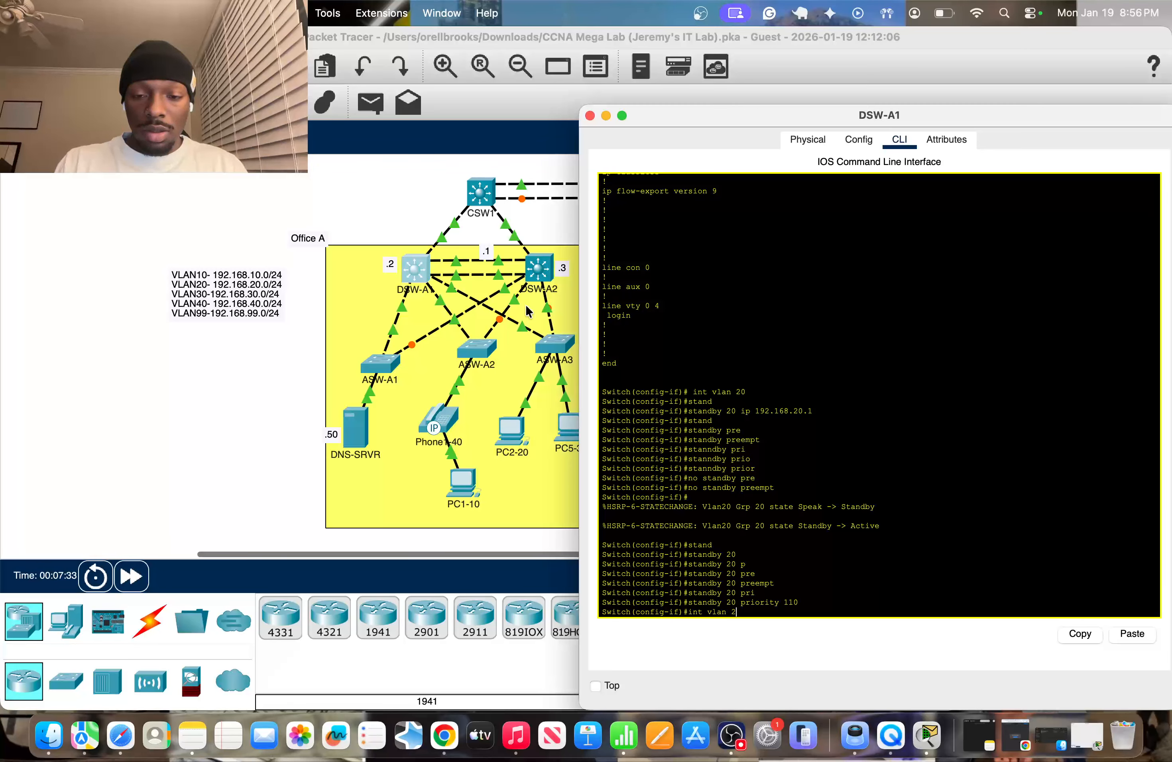
{"action": "key", "text": "BackSpace"}
{"action": "type", "text": "30"}
{"action": "key", "text": "Return"}
{"action": "key", "text": "Return"}
{"action": "key", "text": "Return"}
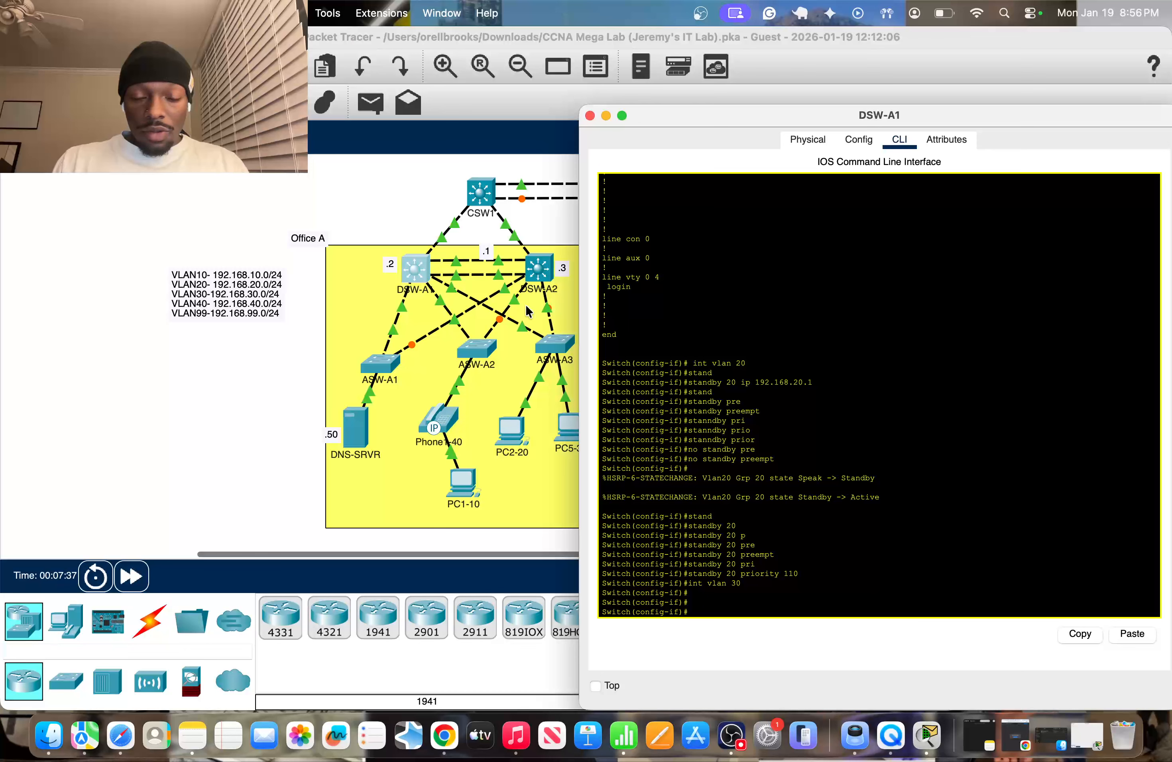
{"action": "type", "text": "stand"}
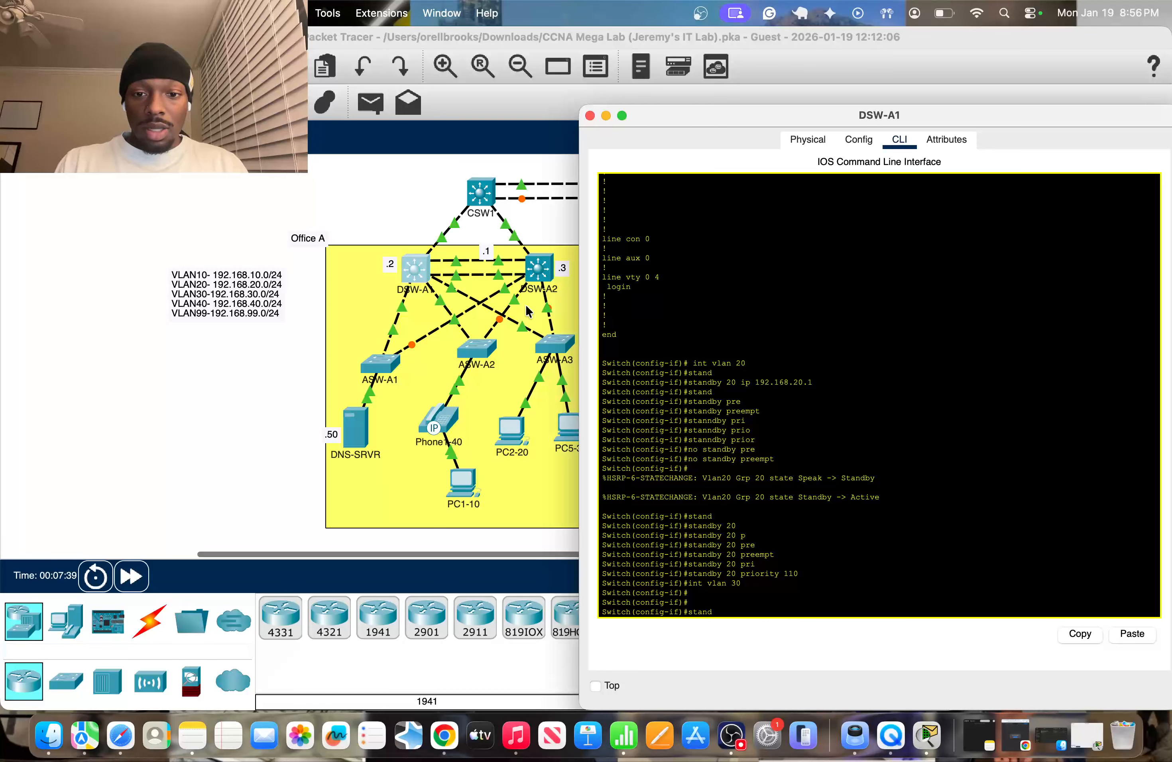
{"action": "key", "text": "Tab"}
{"action": "type", "text": "30 i"}
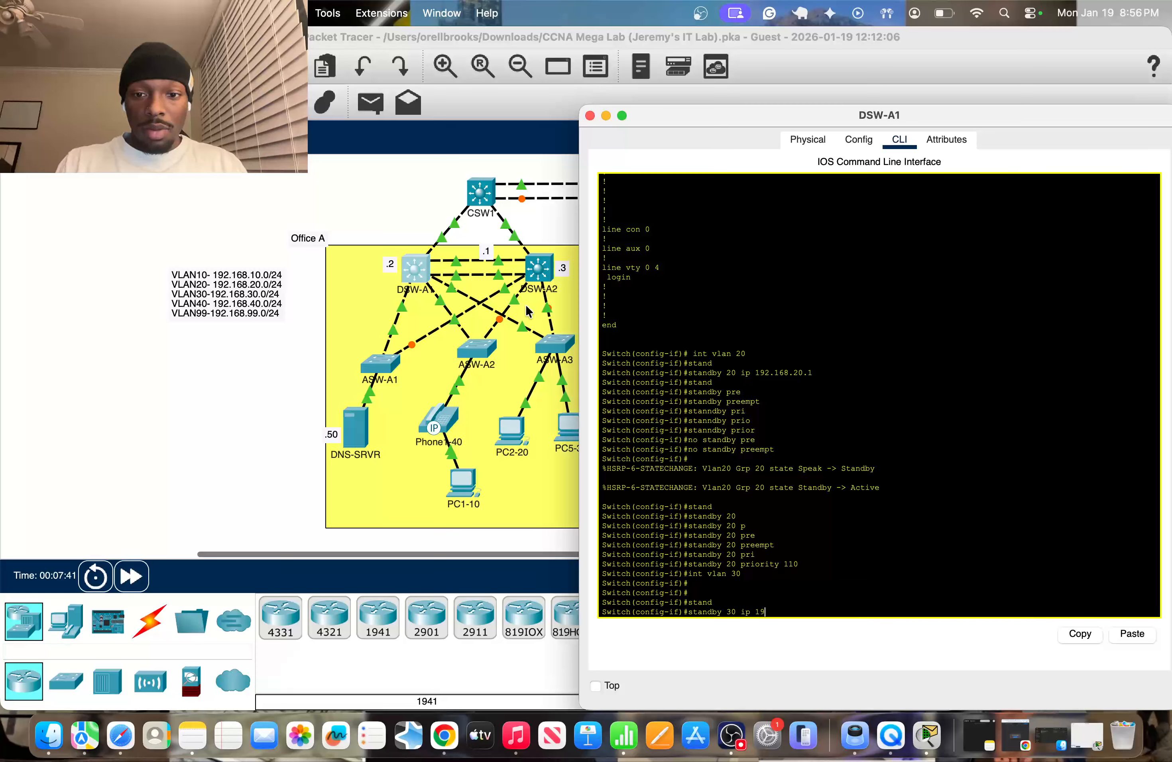
{"action": "type", "text": "p 192.168.30.1"}
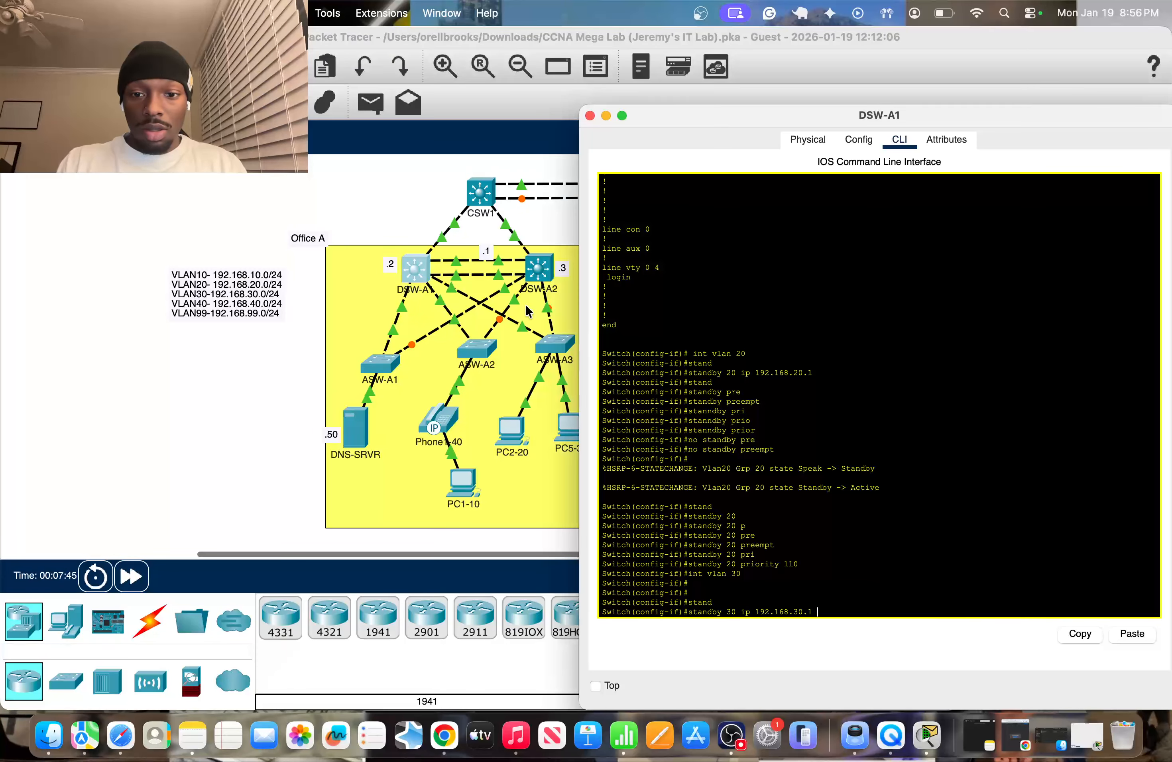
{"action": "key", "text": "Return"}
Step: Enable preemption for HSRP group 30 on the VLAN 30 interface with standby 30 preempt
{"action": "type", "text": "stamdb"}
{"action": "key", "text": "Tab"}
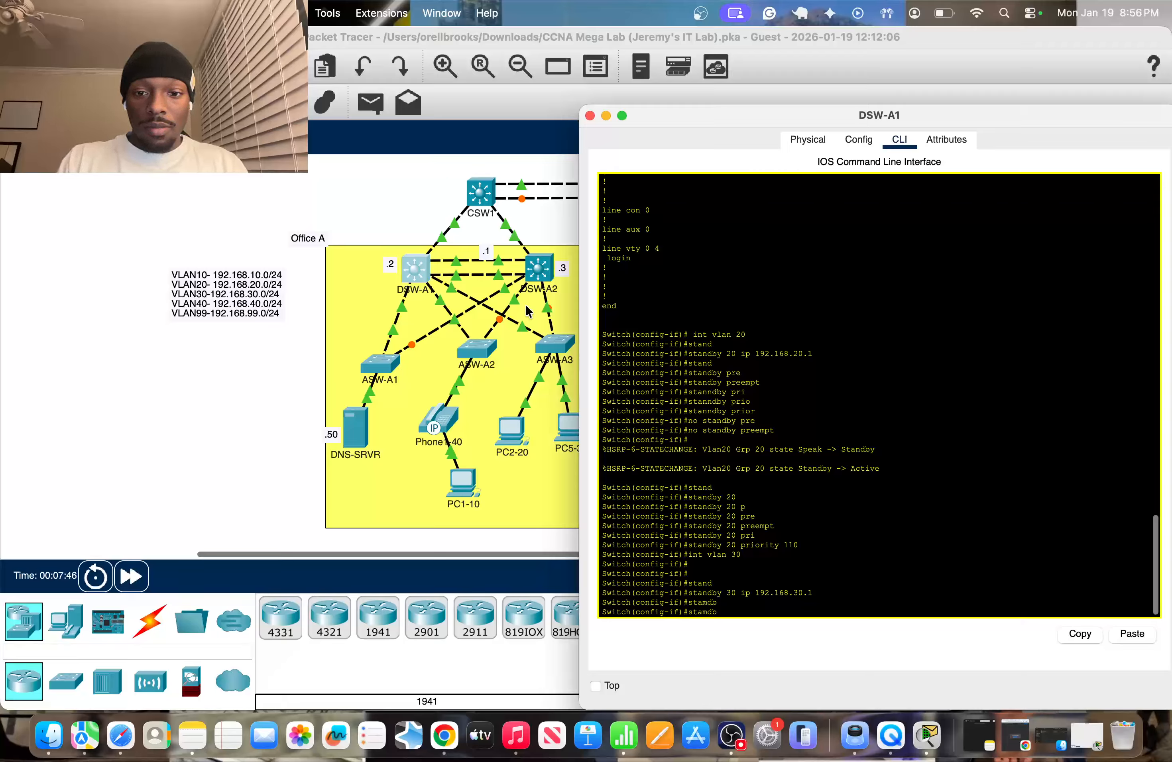
{"action": "key", "text": "BackSpace"}
{"action": "key", "text": "BackSpace"}
{"action": "key", "text": "Up"}
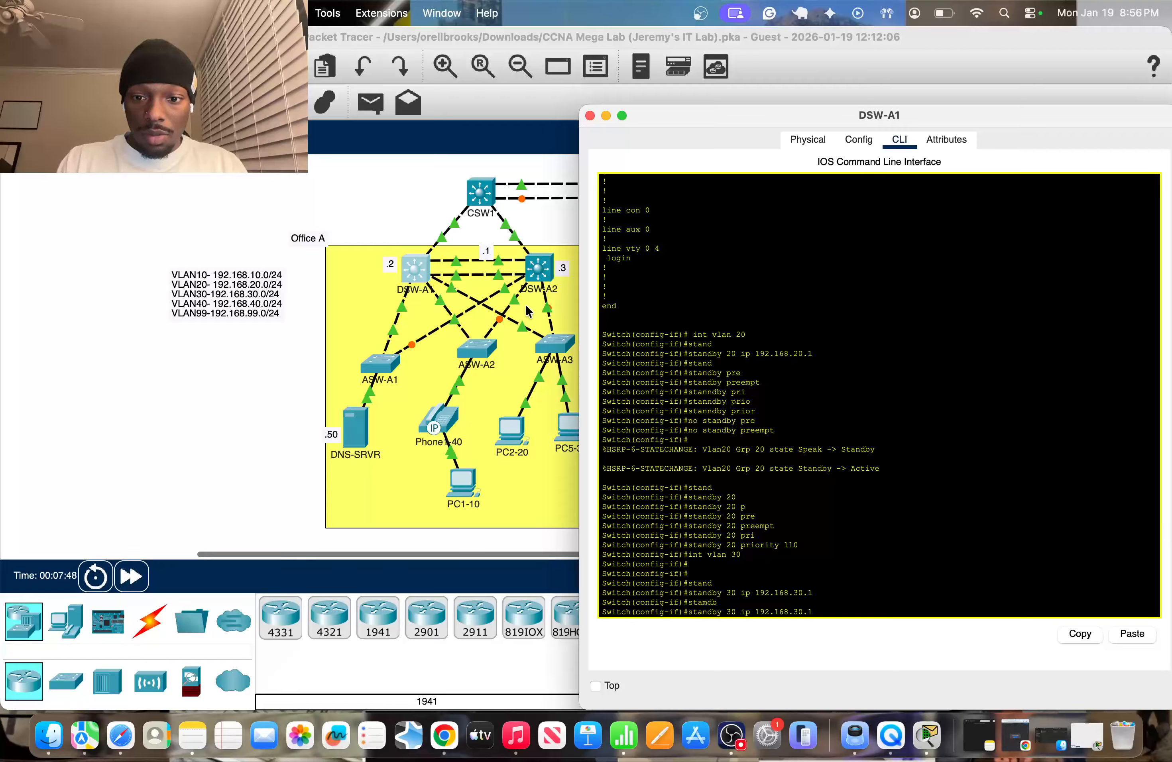
{"action": "key", "text": "BackSpace"}
{"action": "key", "text": "BackSpace"}
{"action": "key", "text": "BackSpace"}
{"action": "key", "text": "BackSpace"}
{"action": "key", "text": "BackSpace"}
{"action": "key", "text": "BackSpace"}
{"action": "key", "text": "BackSpace"}
{"action": "key", "text": "BackSpace"}
{"action": "key", "text": "BackSpace"}
{"action": "key", "text": "BackSpace"}
{"action": "key", "text": "BackSpace"}
{"action": "key", "text": "BackSpace"}
{"action": "key", "text": "BackSpace"}
{"action": "key", "text": "BackSpace"}
{"action": "key", "text": "BackSpace"}
{"action": "key", "text": "BackSpace"}
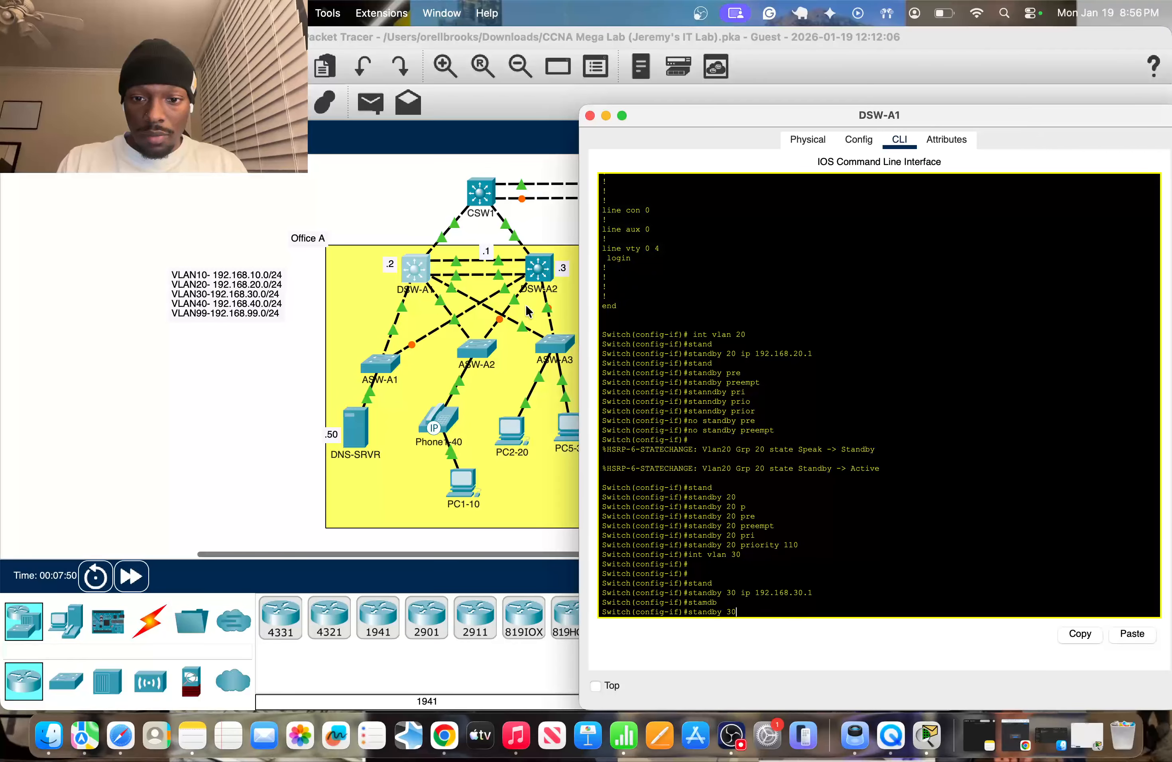
{"action": "type", "text": "pre"}
{"action": "key", "text": "Tab"}
{"action": "key", "text": "Return"}
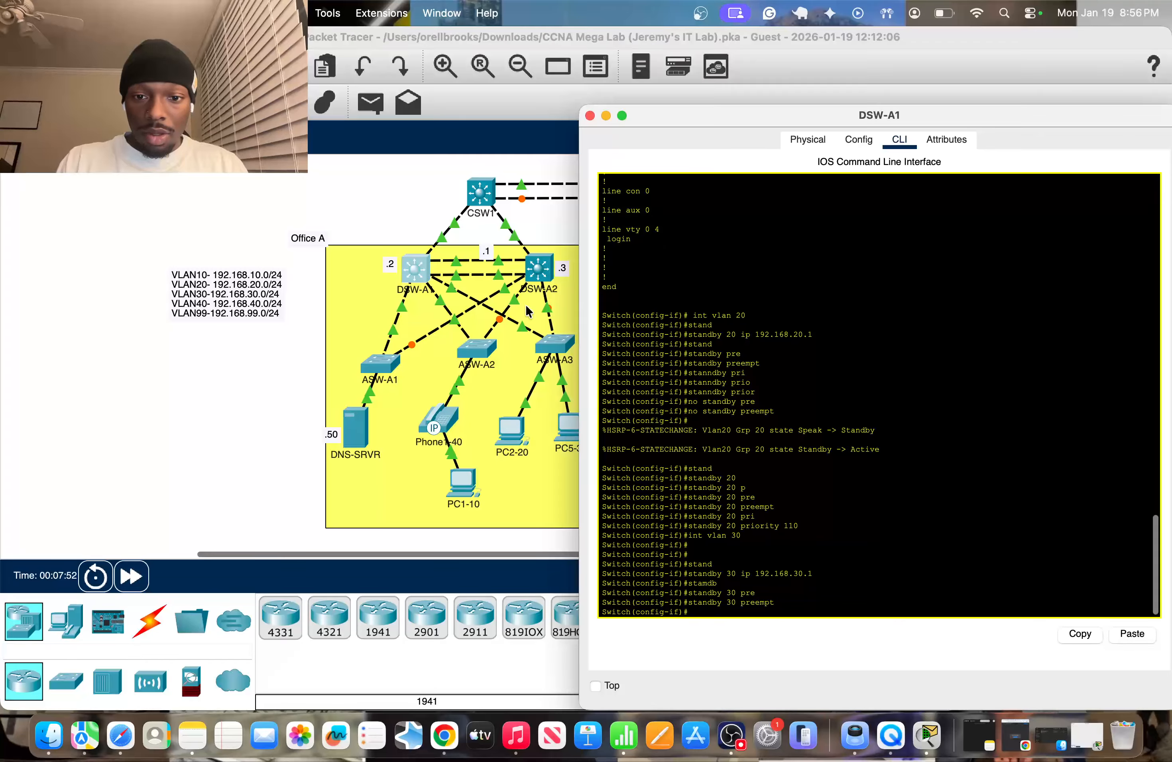
Step: Set the HSRP group 30 priority to 110 on the VLAN 30 interface with standby 30 priority 110
{"action": "key", "text": "Up"}
{"action": "key", "text": "BackSpace"}
{"action": "key", "text": "BackSpace"}
{"action": "key", "text": "BackSpace"}
{"action": "key", "text": "BackSpace"}
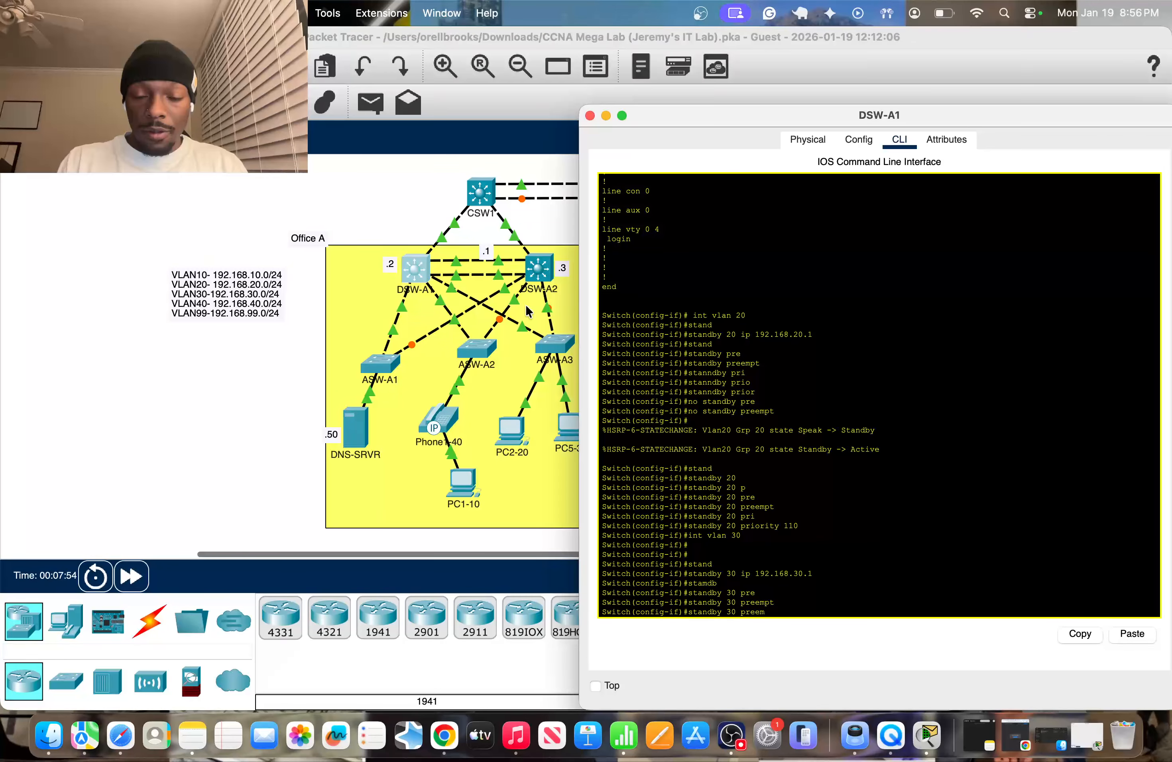
{"action": "key", "text": "Tab"}
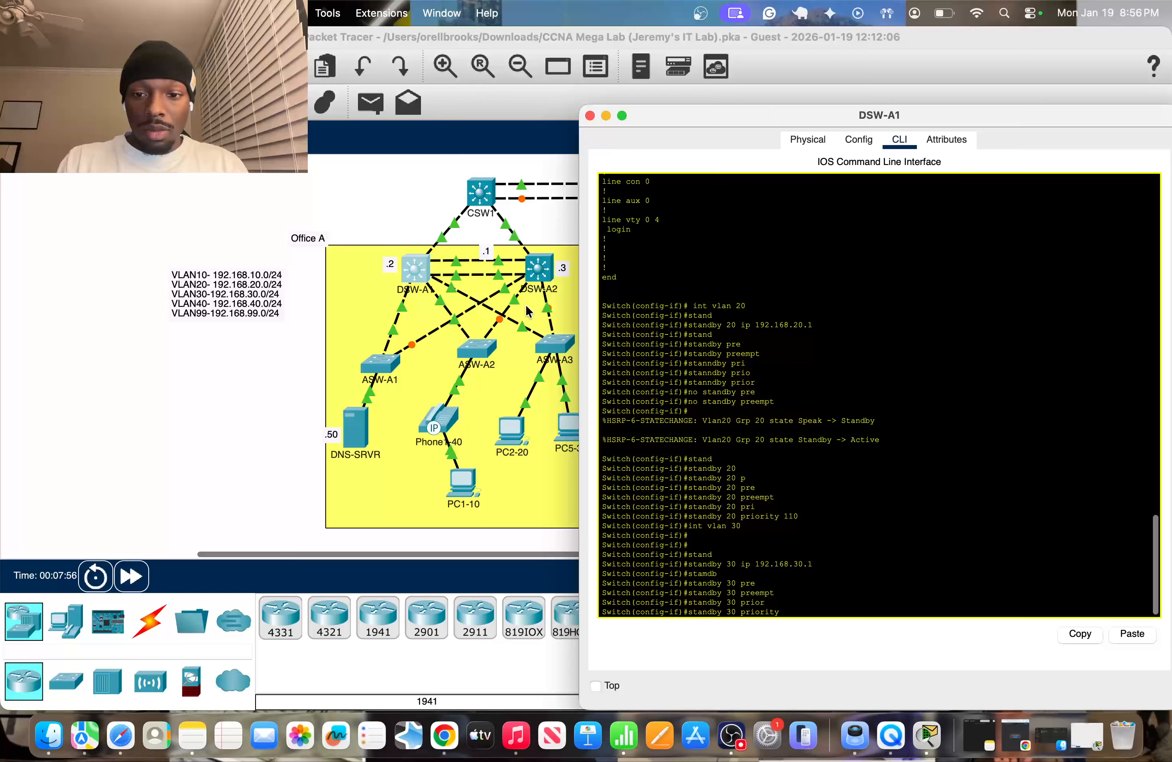
{"action": "type", "text": "110"}
{"action": "key", "text": "Return"}
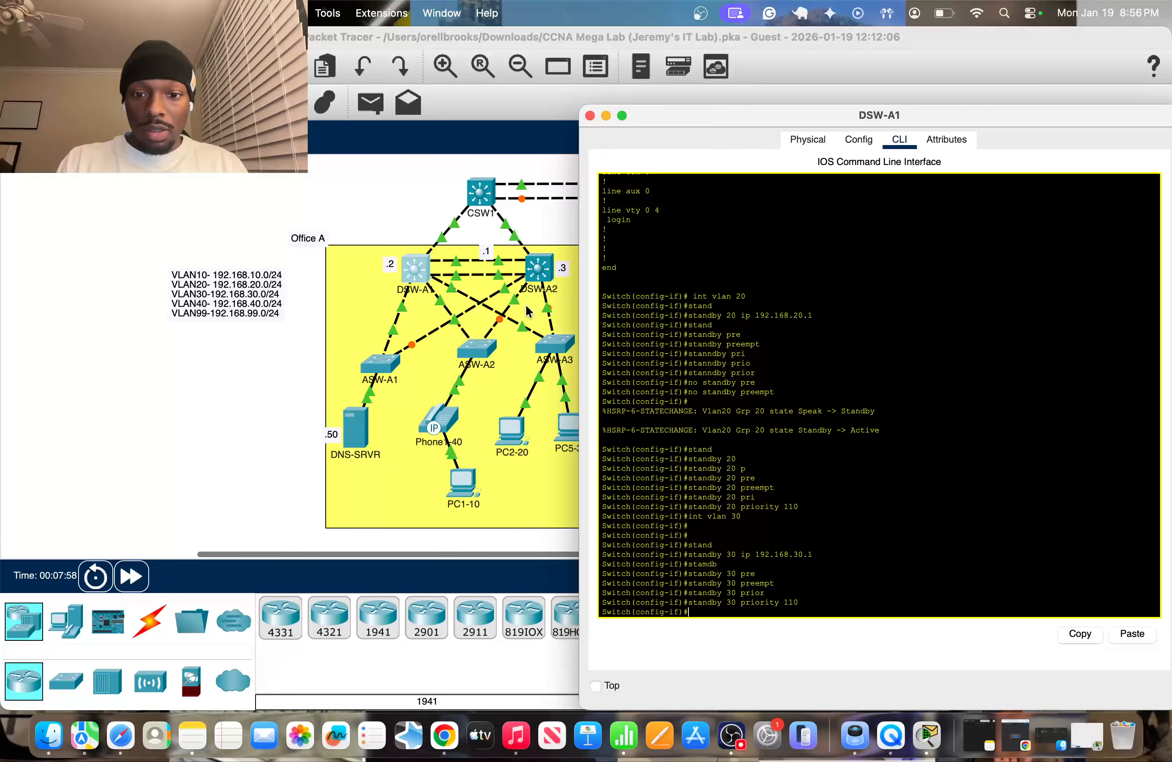
Step: Enter the VLAN 40 interface and set the HSRP group 40 virtual IP with standby 40 ip 192.168.40.1
{"action": "key", "text": "Up"}
{"action": "key", "text": "Up"}
{"action": "key", "text": "Up"}
{"action": "key", "text": "Up"}
{"action": "key", "text": "Up"}
{"action": "key", "text": "Up"}
{"action": "key", "text": "Up"}
{"action": "key", "text": "Up"}
{"action": "key", "text": "Down"}
{"action": "key", "text": "BackSpace"}
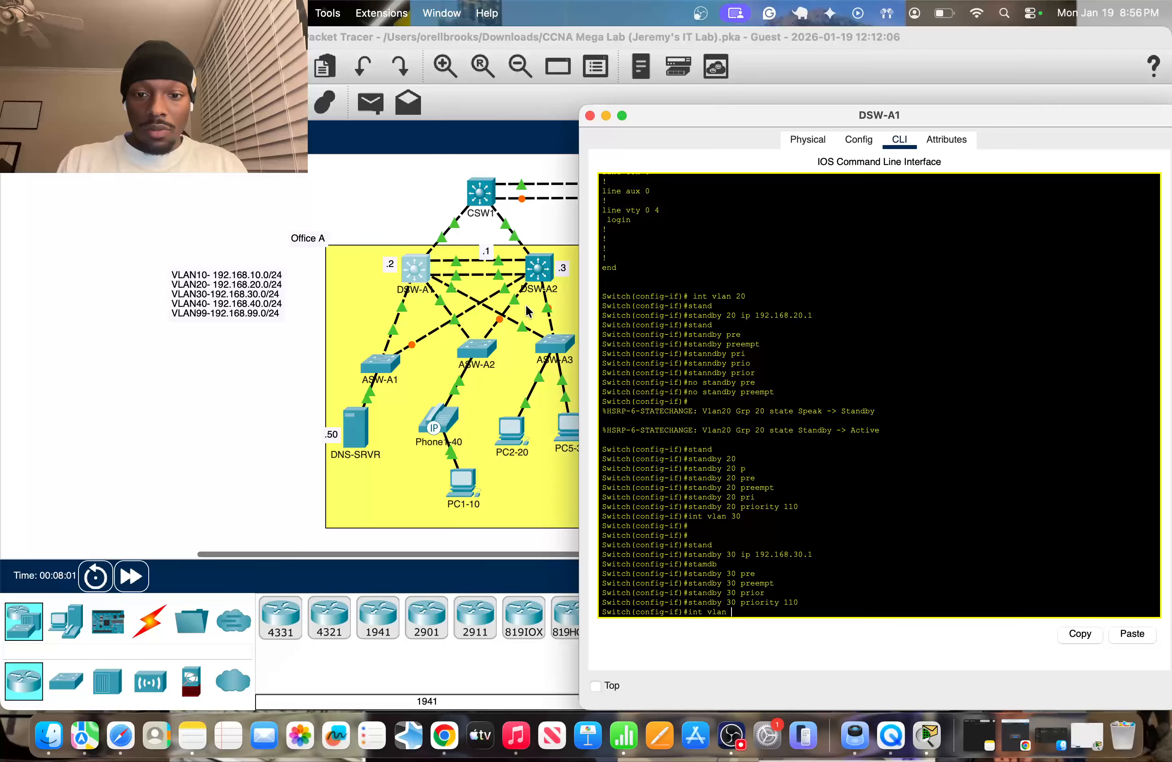
{"action": "type", "text": "40"}
{"action": "key", "text": "Return"}
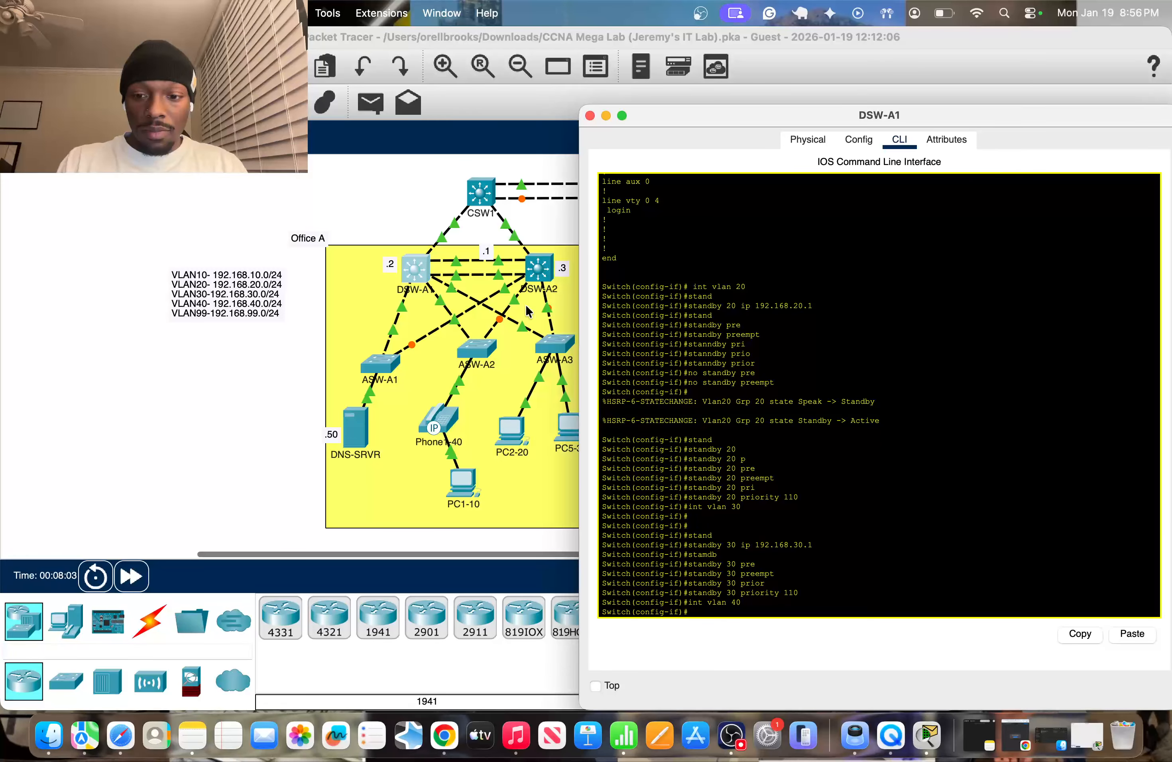
{"action": "key", "text": "Up"}
{"action": "key", "text": "Up"}
{"action": "key", "text": "Up"}
{"action": "key", "text": "Up"}
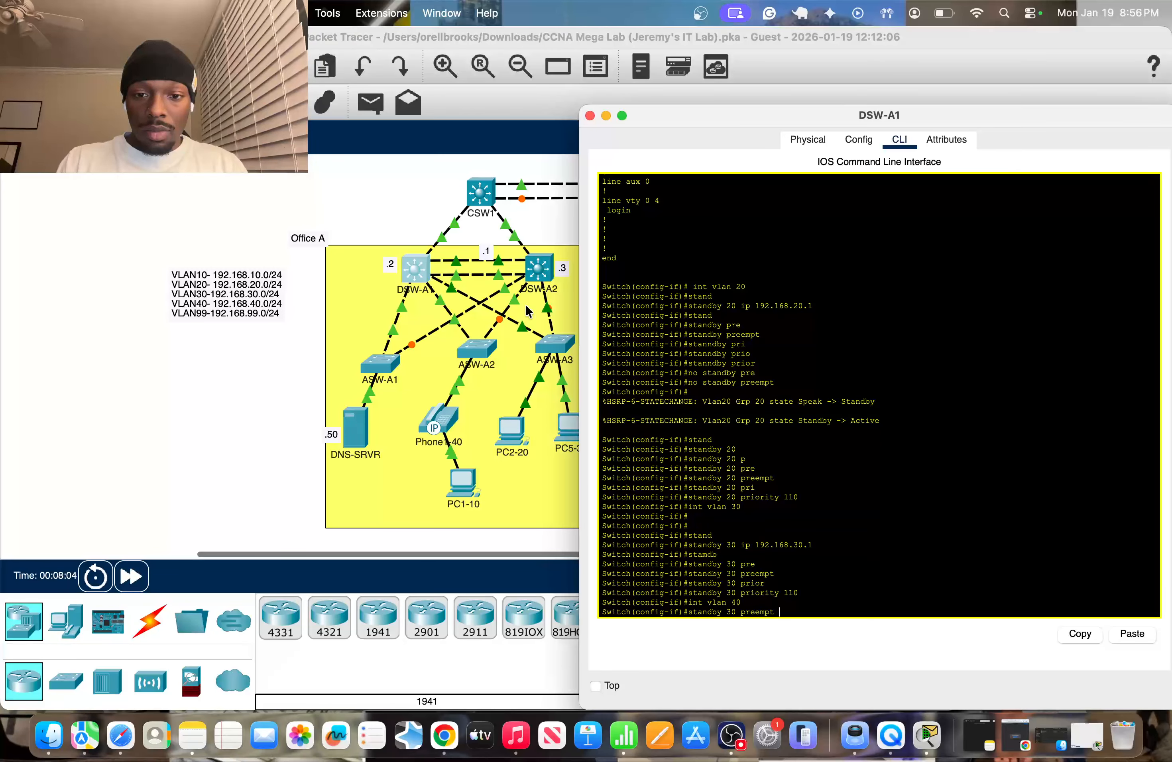
{"action": "key", "text": "BackSpace"}
{"action": "key", "text": "BackSpace"}
{"action": "key", "text": "BackSpace"}
{"action": "key", "text": "BackSpace"}
{"action": "key", "text": "BackSpace"}
{"action": "key", "text": "BackSpace"}
{"action": "key", "text": "BackSpace"}
{"action": "key", "text": "BackSpace"}
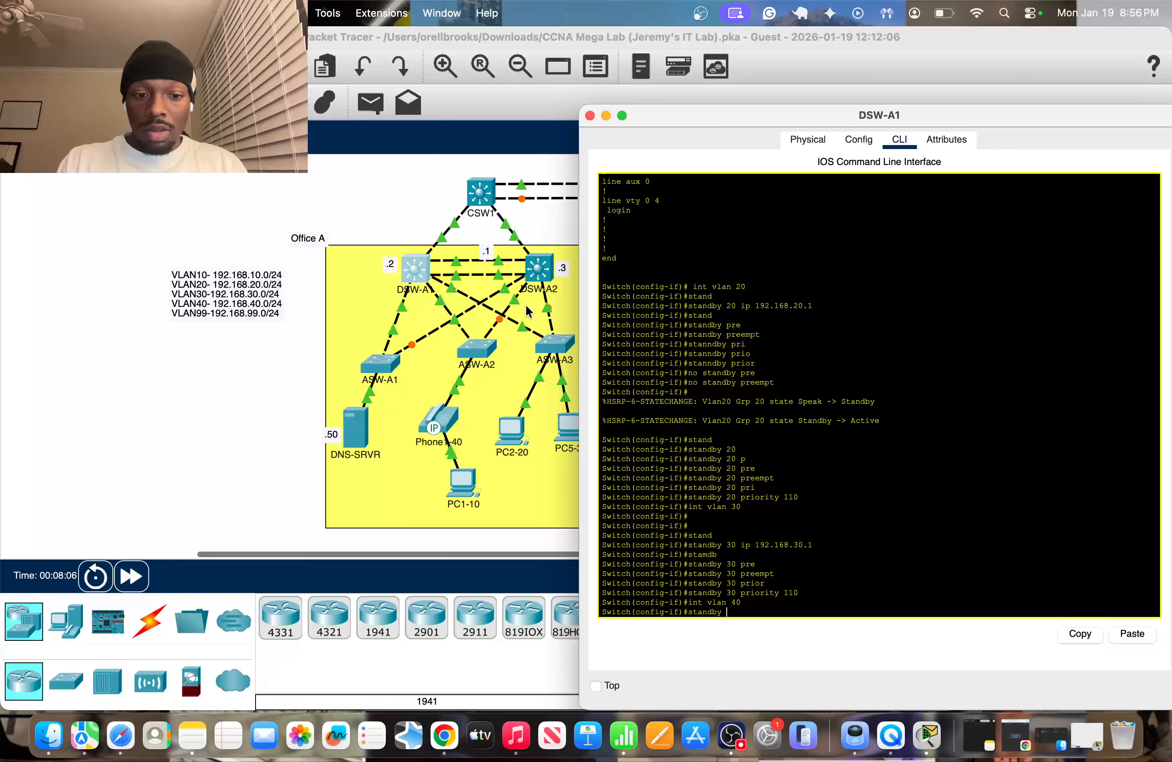
{"action": "type", "text": "40 i"}
{"action": "key", "text": "Tab"}
{"action": "type", "text": "p"}
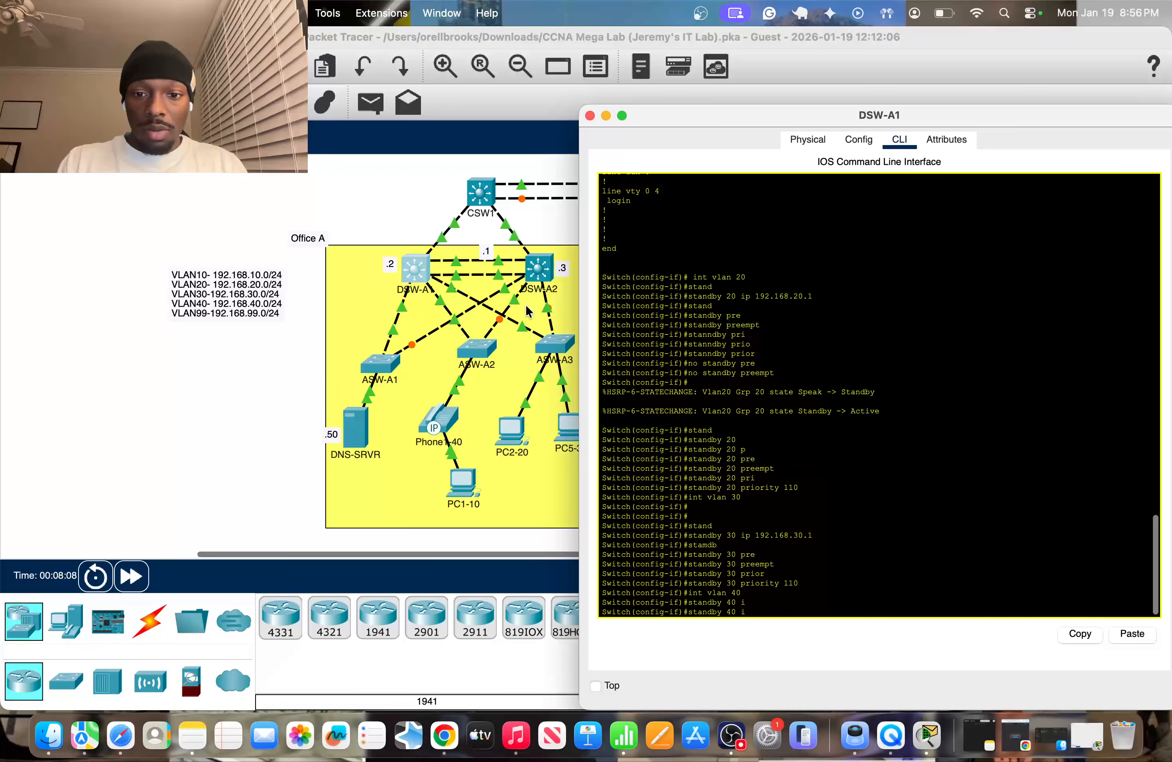
{"action": "key", "text": "Tab"}
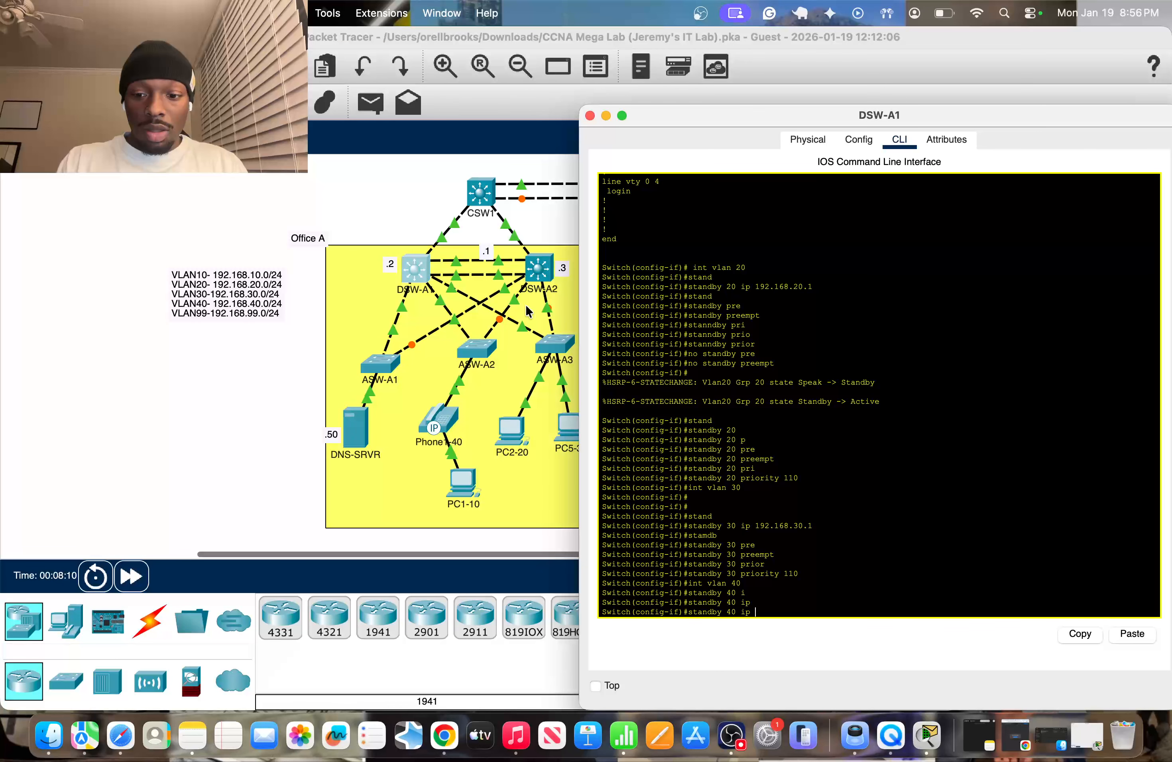
{"action": "type", "text": "?"}
{"action": "type", "text": "192.168.40."}
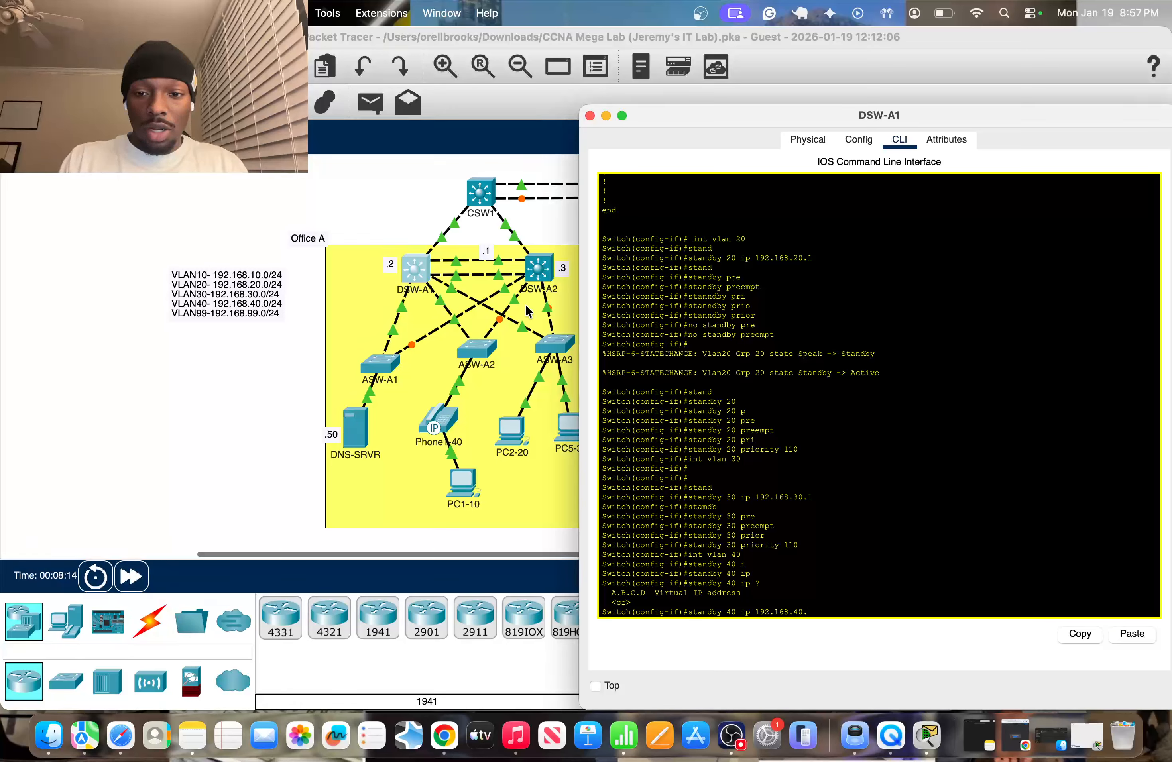
{"action": "type", "text": "1"}
{"action": "key", "text": "Return"}
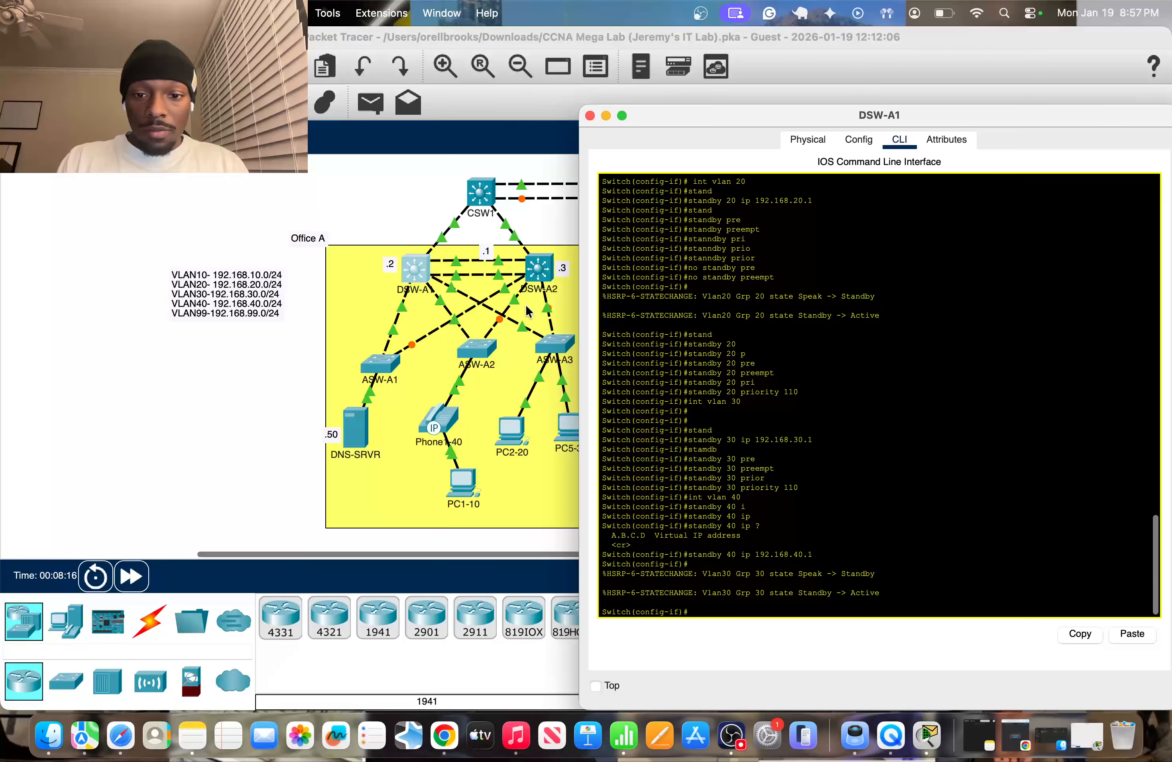
Step: Set the HSRP group 40 priority to 110 on the VLAN 40 interface with standby 40 priority 110
{"action": "key", "text": "Up"}
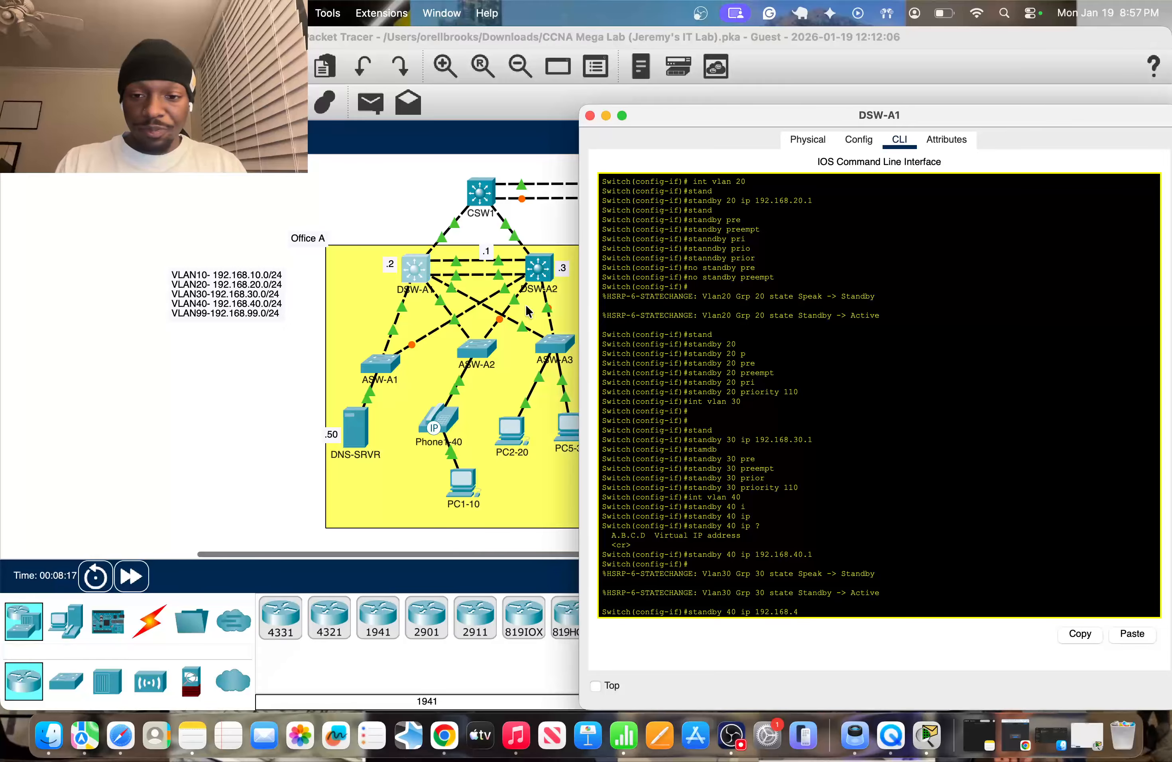
{"action": "key", "text": "BackSpace"}
{"action": "key", "text": "BackSpace"}
{"action": "key", "text": "BackSpace"}
{"action": "key", "text": "BackSpace"}
{"action": "key", "text": "BackSpace"}
{"action": "key", "text": "BackSpace"}
{"action": "type", "text": "pri"}
{"action": "key", "text": "Tab"}
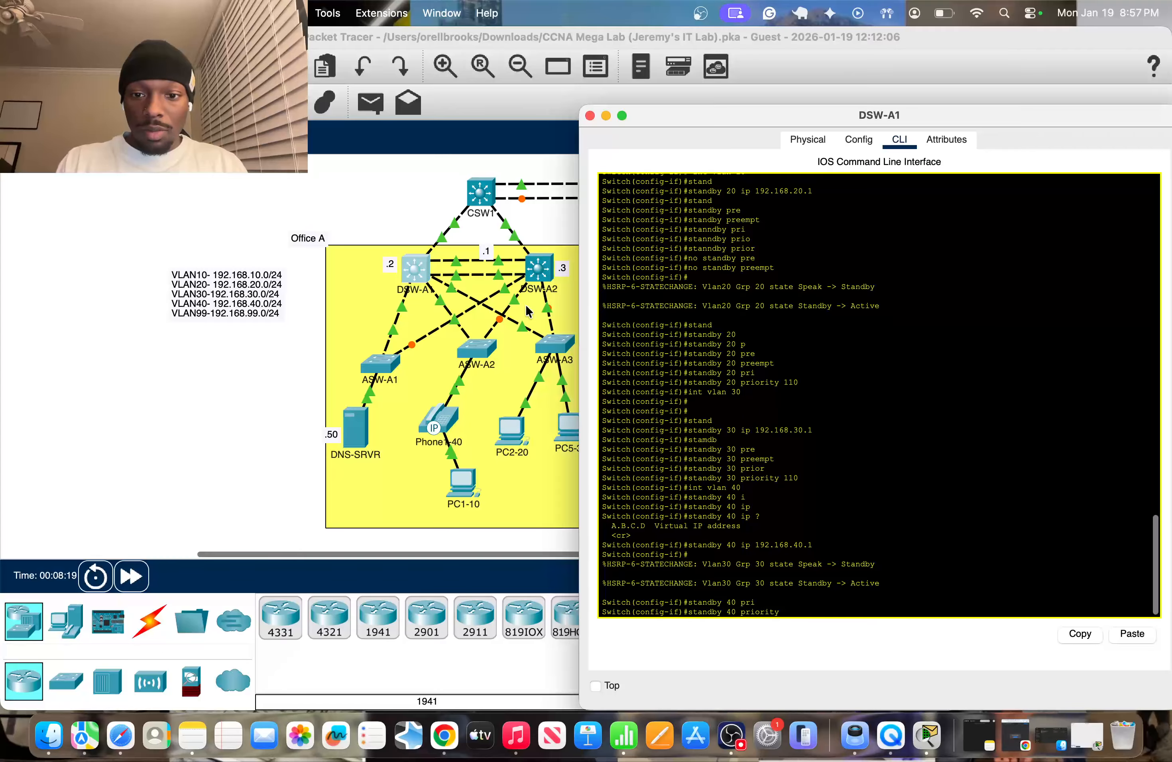
{"action": "type", "text": "110"}
{"action": "key", "text": "Return"}
Step: Enable preemption for HSRP group 40 on the VLAN 40 interface with standby 40 preempt
{"action": "key", "text": "Up"}
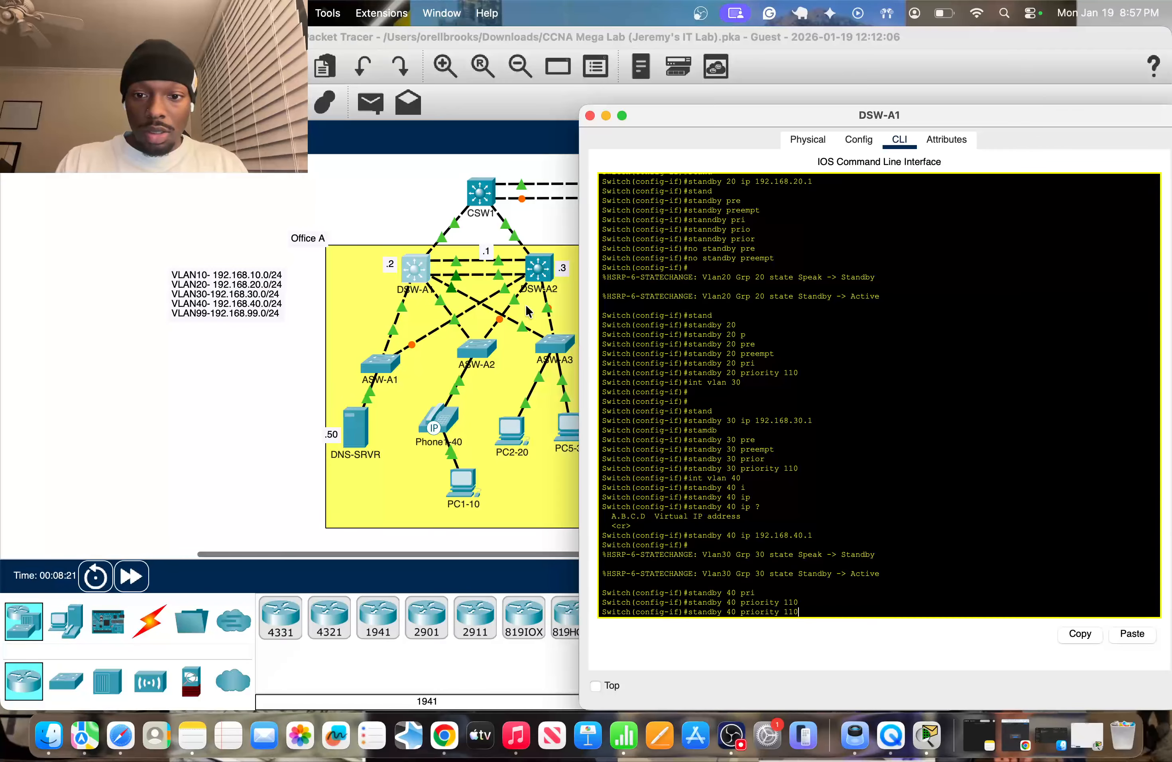
{"action": "key", "text": "BackSpace"}
{"action": "key", "text": "BackSpace"}
{"action": "key", "text": "BackSpace"}
{"action": "key", "text": "BackSpace"}
{"action": "key", "text": "BackSpace"}
{"action": "key", "text": "BackSpace"}
{"action": "key", "text": "BackSpace"}
{"action": "type", "text": "e"}
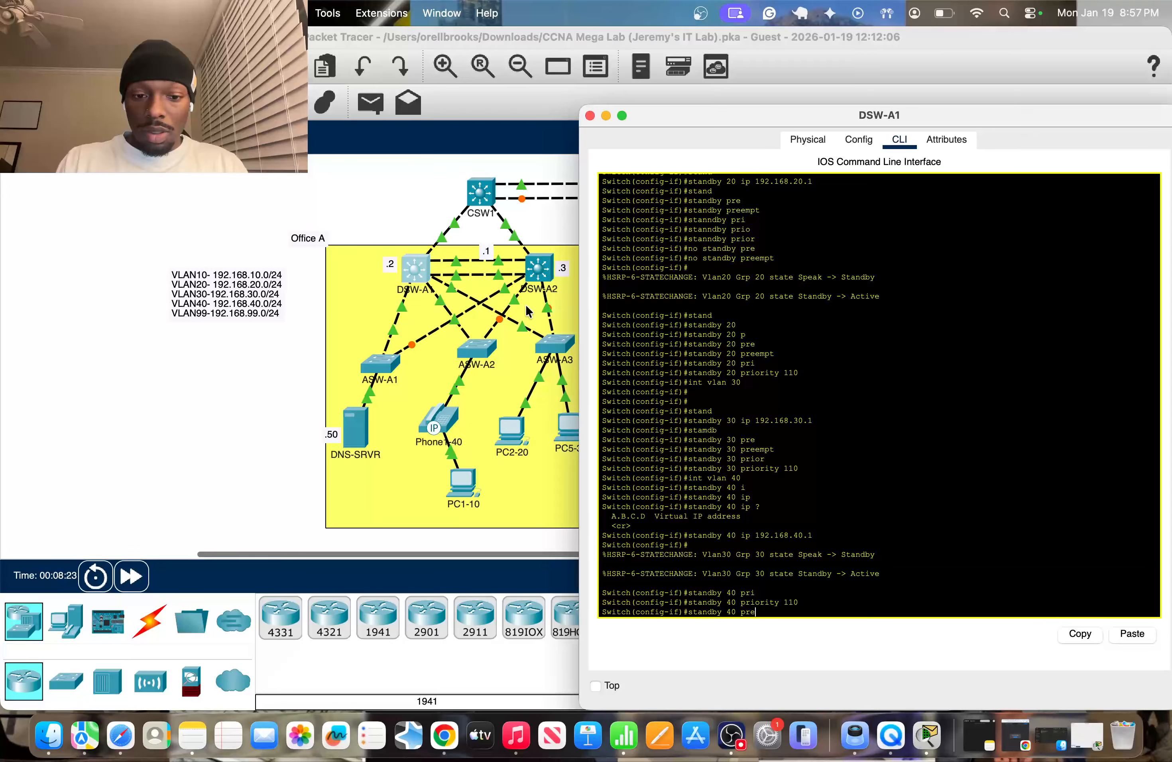
{"action": "type", "text": "e"}
{"action": "key", "text": "Tab"}
{"action": "key", "text": "Return"}
Step: Try to set the HSRP group 99 virtual IP from the VLAN 40 interface with standby 99 ip 192.168.99.1
{"action": "type", "text": "st"}
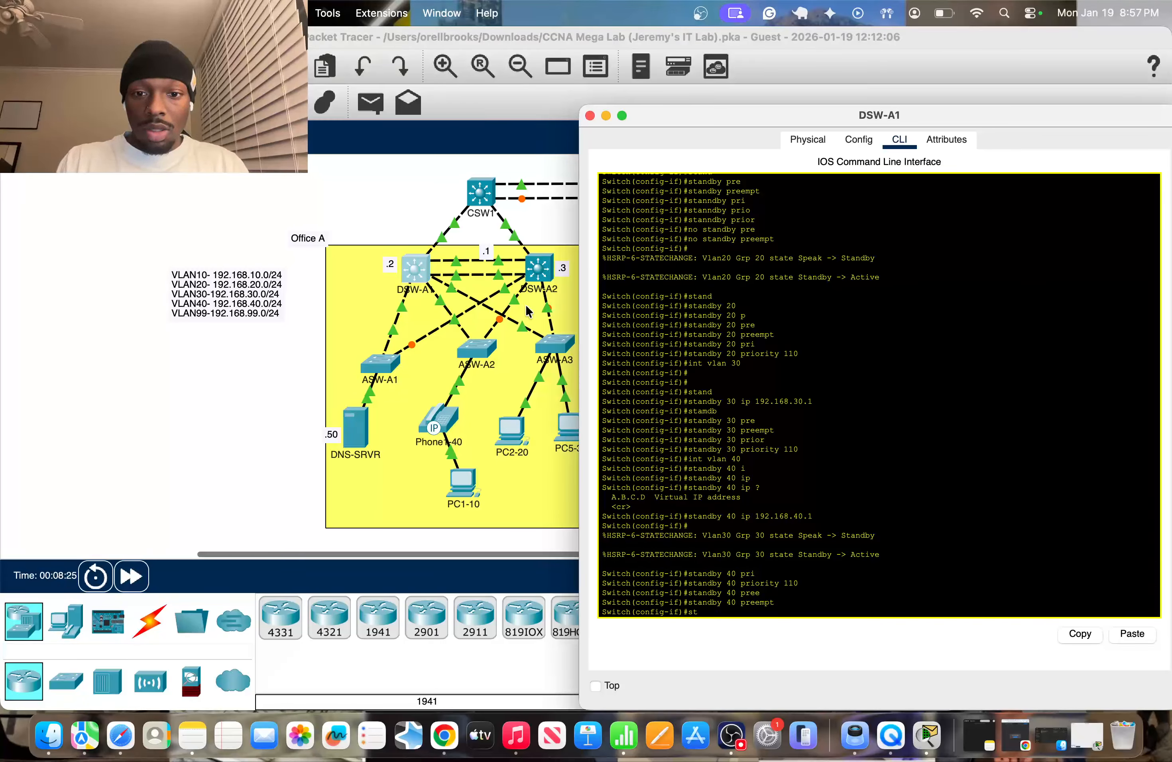
{"action": "type", "text": "andby"}
{"action": "key", "text": "Tab"}
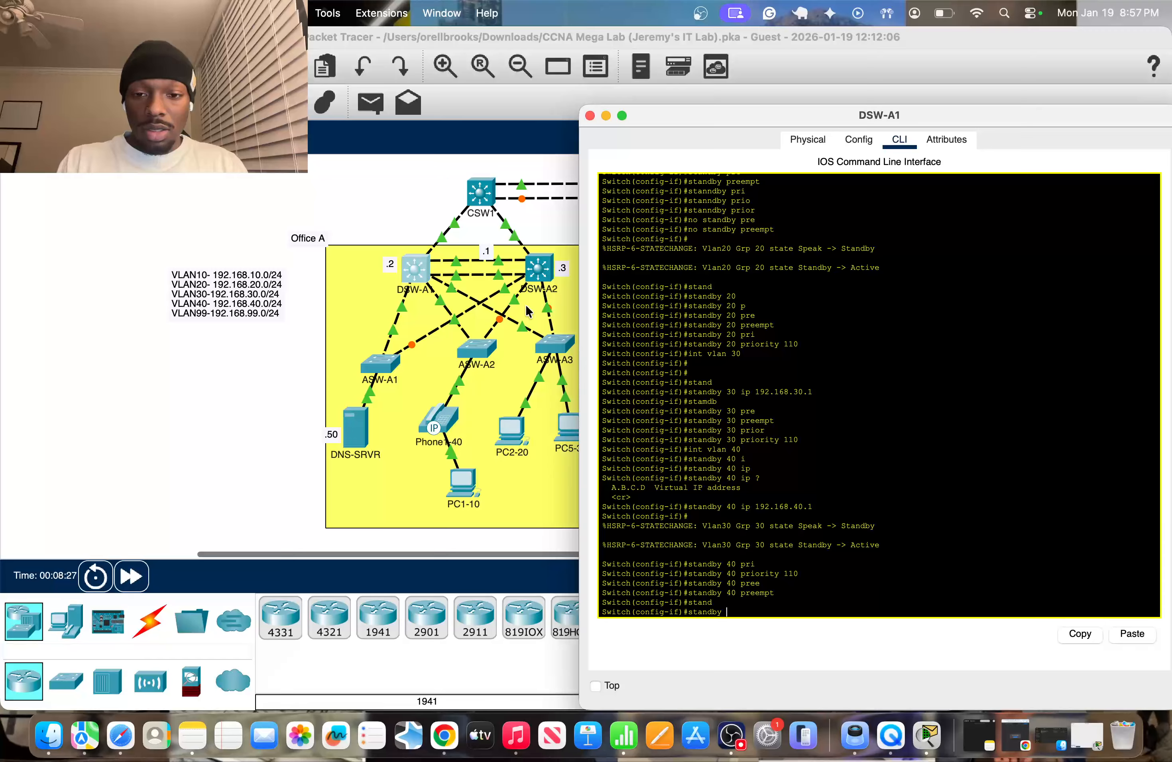
{"action": "type", "text": "99 ip"}
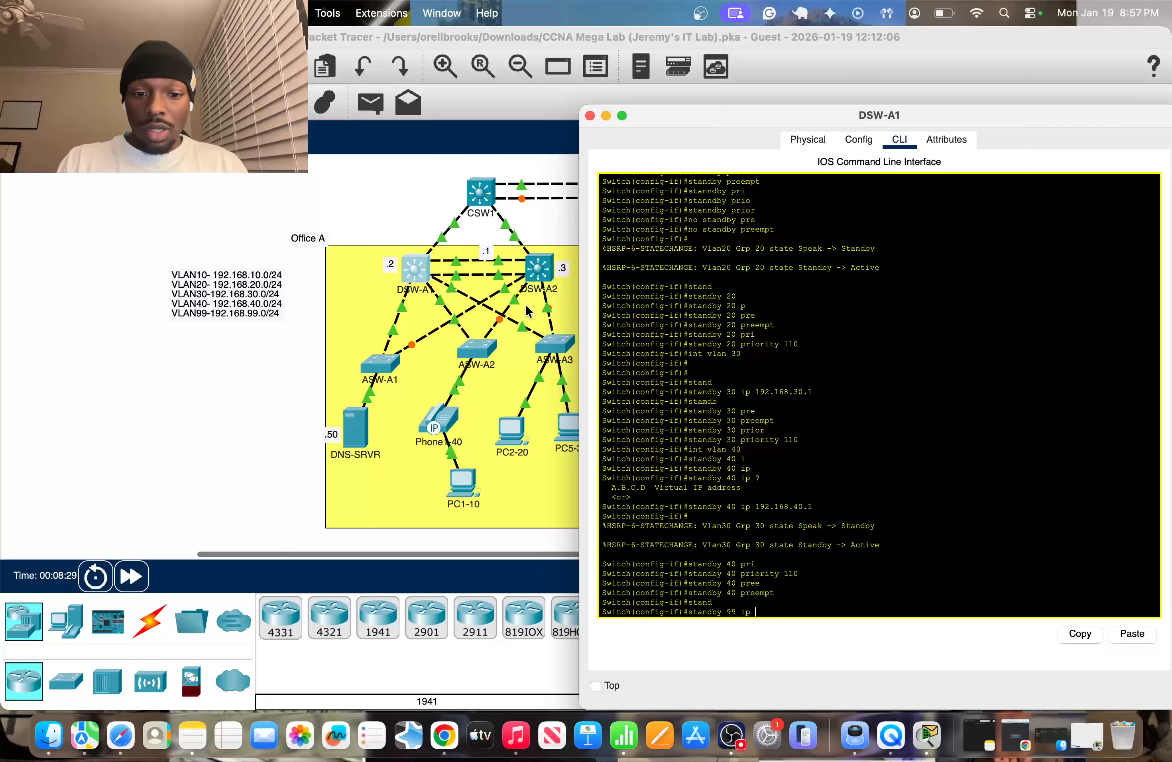
{"action": "type", "text": " 192.1"}
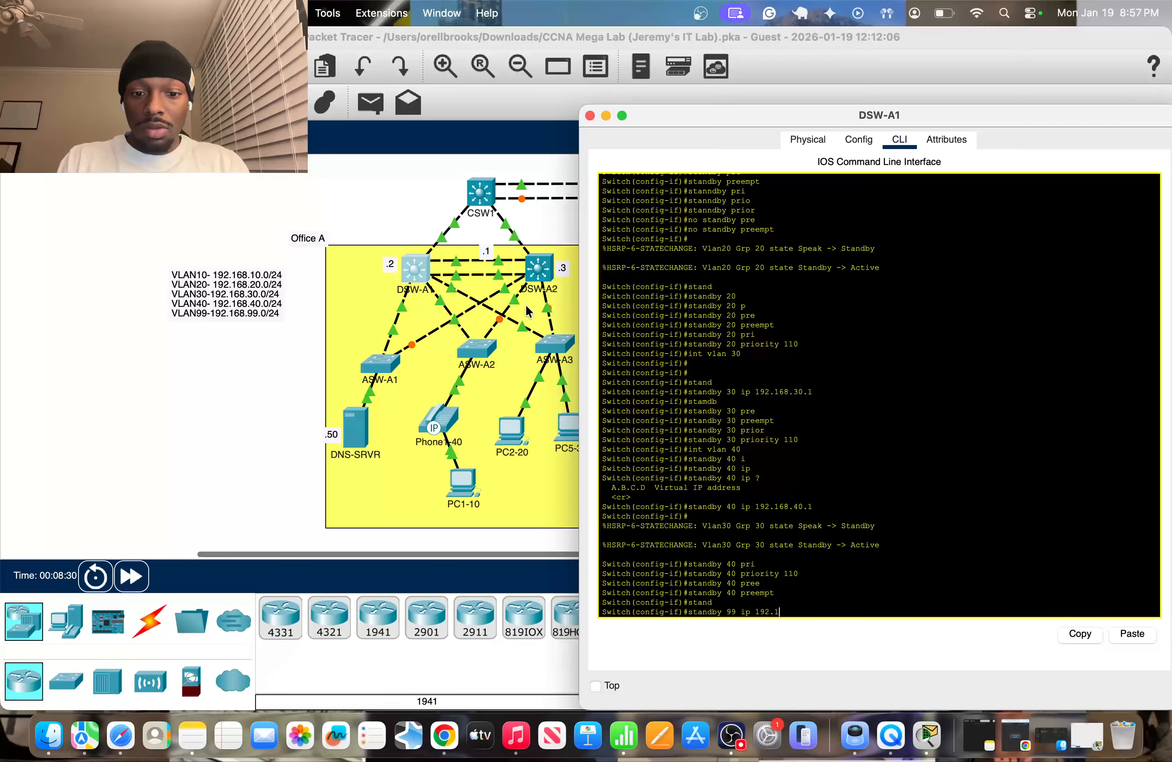
{"action": "type", "text": "68.99.1"}
{"action": "key", "text": "Return"}
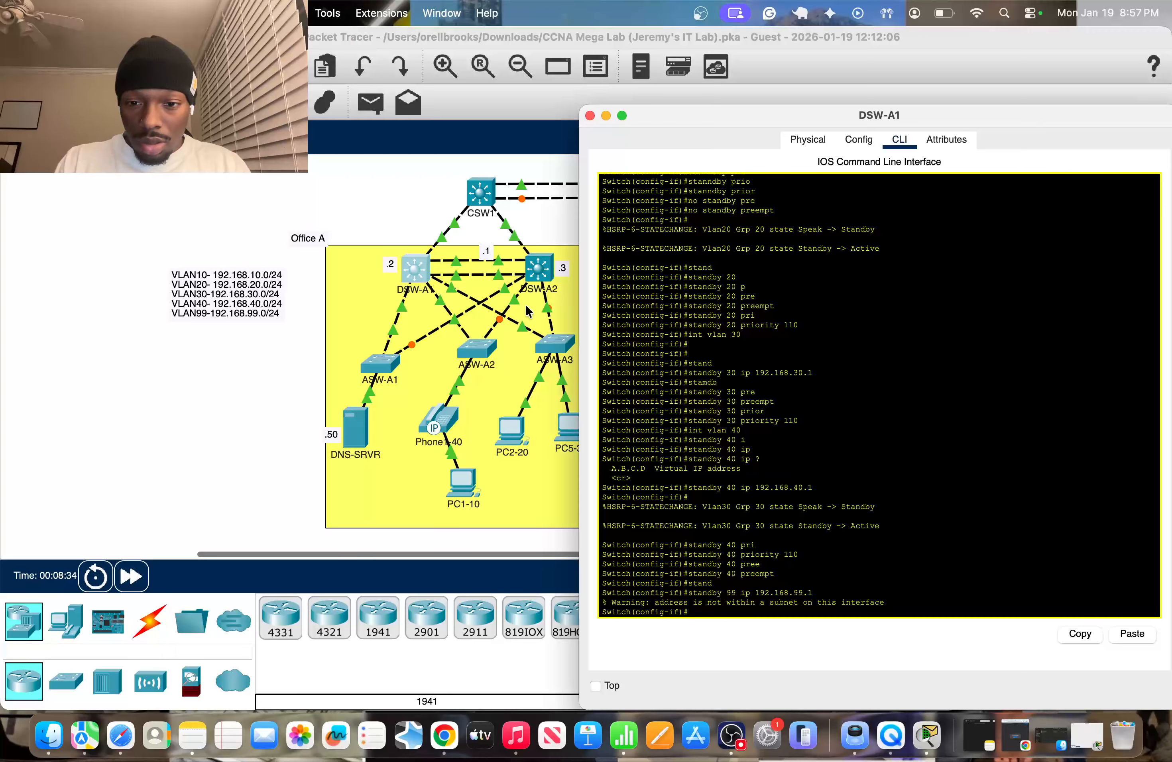
Step: Show the running configuration with do sh run and examine the standby lines under the VLAN 40 and VLAN 99 interfaces
{"action": "key", "text": "Up"}
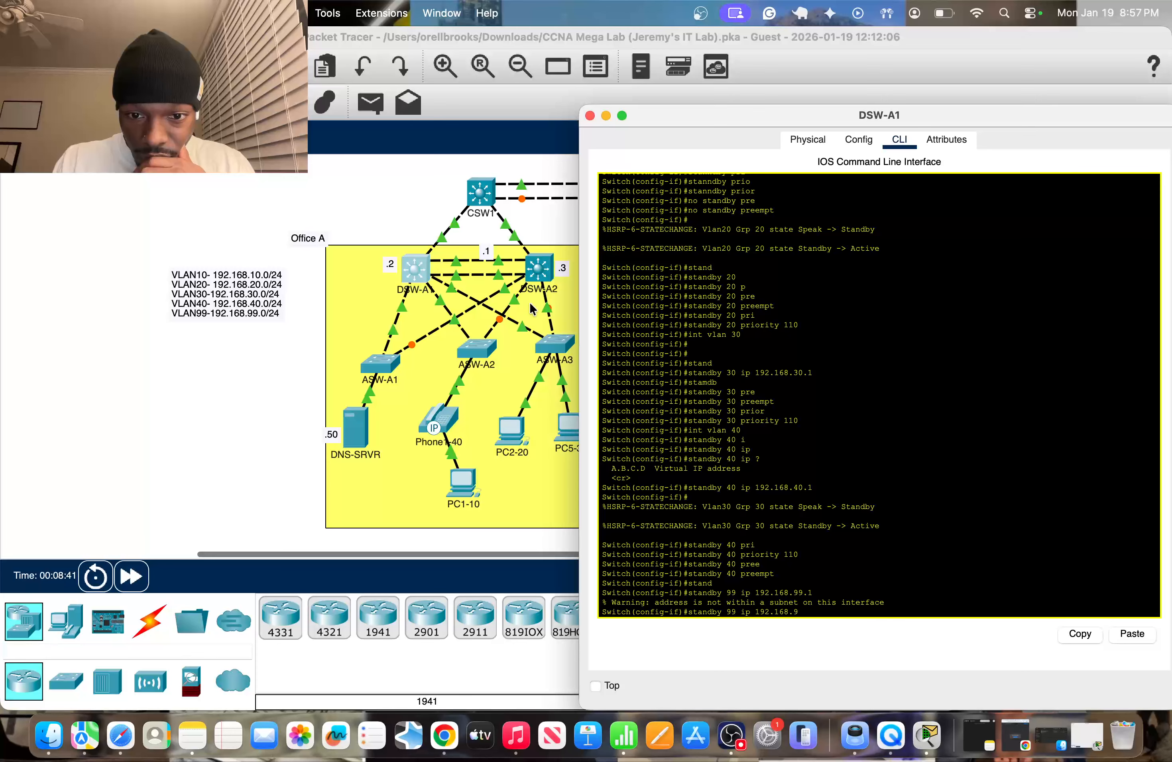
{"action": "key", "text": "BackSpace"}
{"action": "key", "text": "BackSpace"}
{"action": "key", "text": "BackSpace"}
{"action": "key", "text": "BackSpace"}
{"action": "key", "text": "BackSpace"}
{"action": "key", "text": "BackSpace"}
{"action": "key", "text": "BackSpace"}
{"action": "key", "text": "BackSpace"}
{"action": "key", "text": "BackSpace"}
{"action": "key", "text": "BackSpace"}
{"action": "key", "text": "BackSpace"}
{"action": "key", "text": "BackSpace"}
{"action": "key", "text": "BackSpace"}
{"action": "key", "text": "BackSpace"}
{"action": "key", "text": "BackSpace"}
{"action": "key", "text": "BackSpace"}
{"action": "key", "text": "BackSpace"}
{"action": "key", "text": "BackSpace"}
{"action": "key", "text": "BackSpace"}
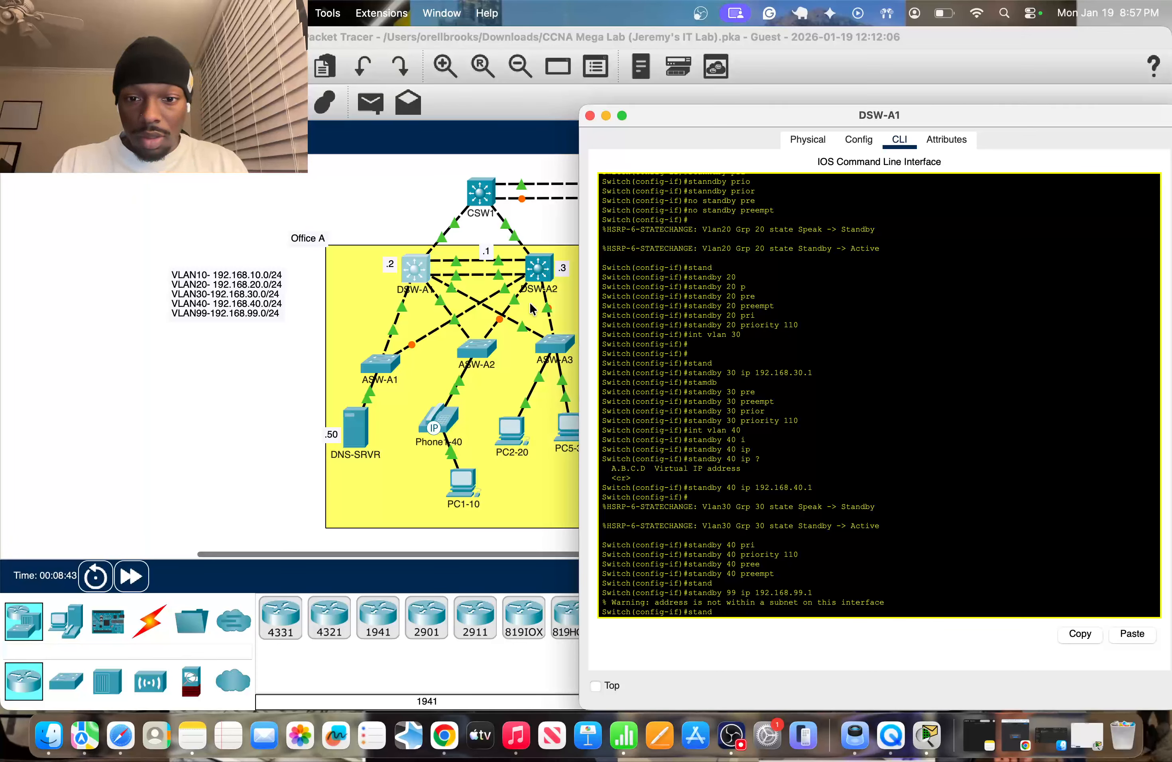
{"action": "type", "text": "do sh run"}
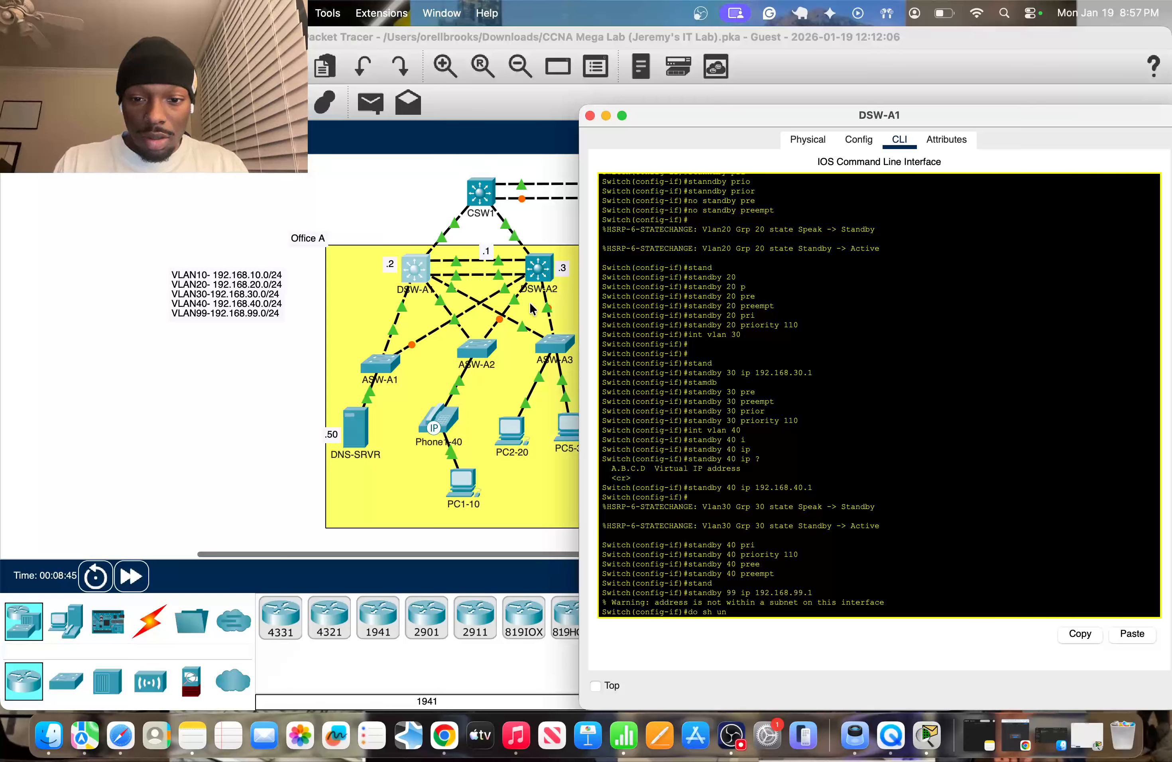
{"action": "key", "text": "Return"}
{"action": "key", "text": "space"}
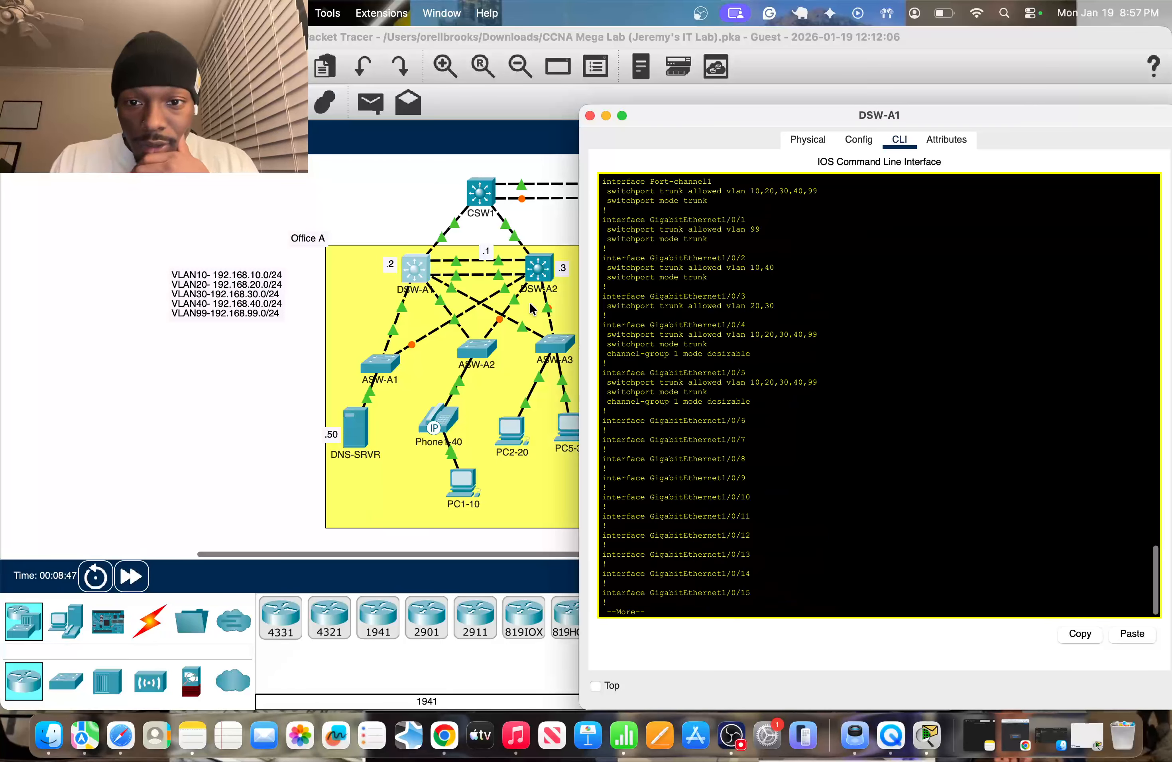
{"action": "key", "text": "space"}
{"action": "key", "text": "space"}
{"action": "key", "text": "space"}
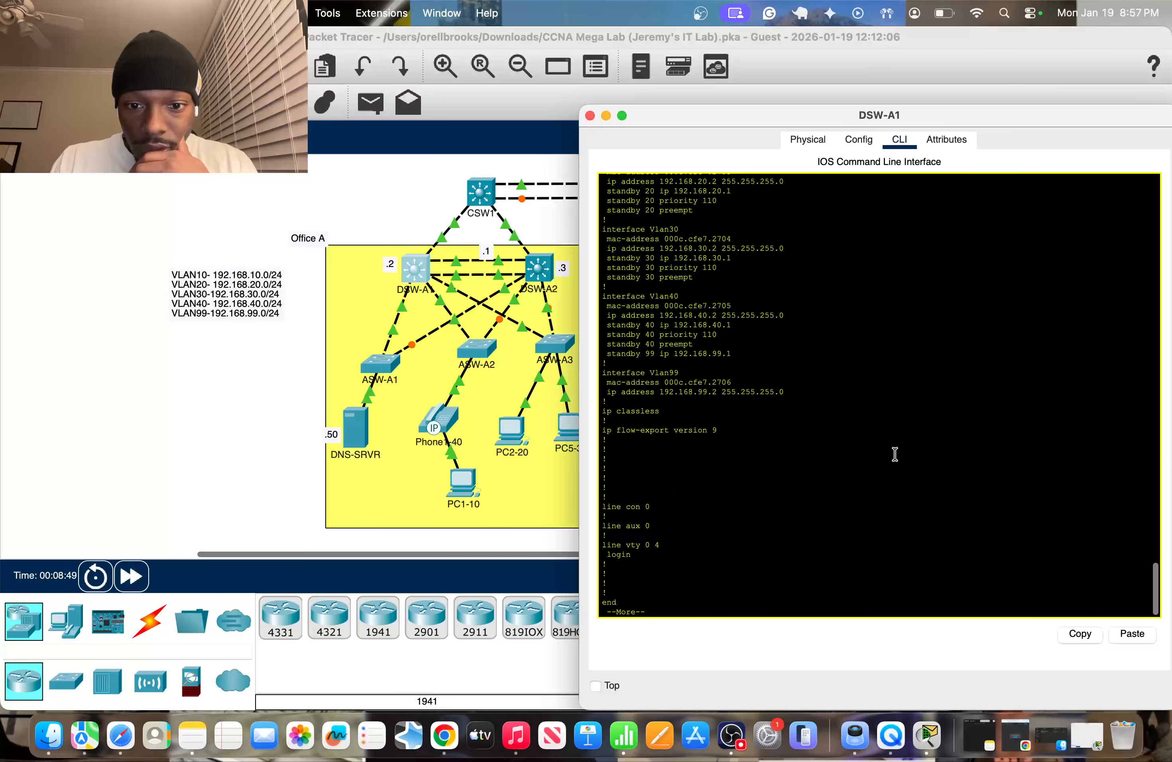
{"action": "left_click_drag", "start_coordinate": [661, 392], "coordinate": [719, 392]}
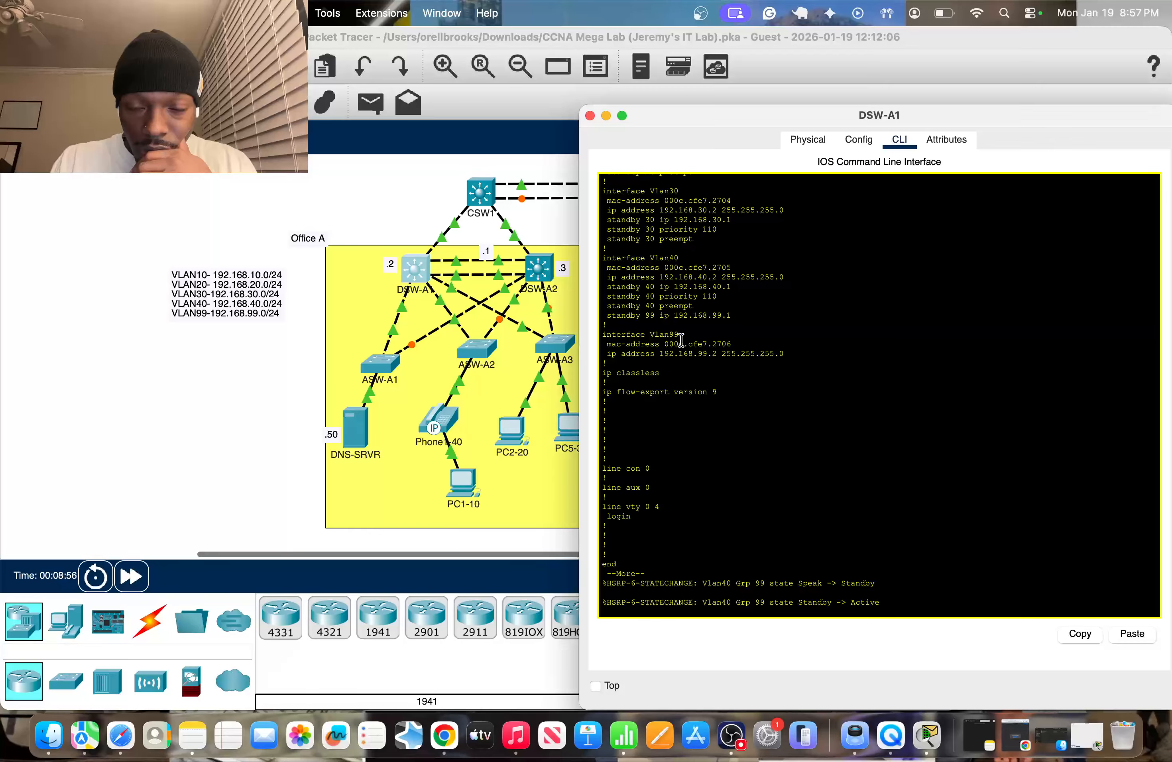
{"action": "left_click_drag", "start_coordinate": [636, 315], "coordinate": [730, 315]}
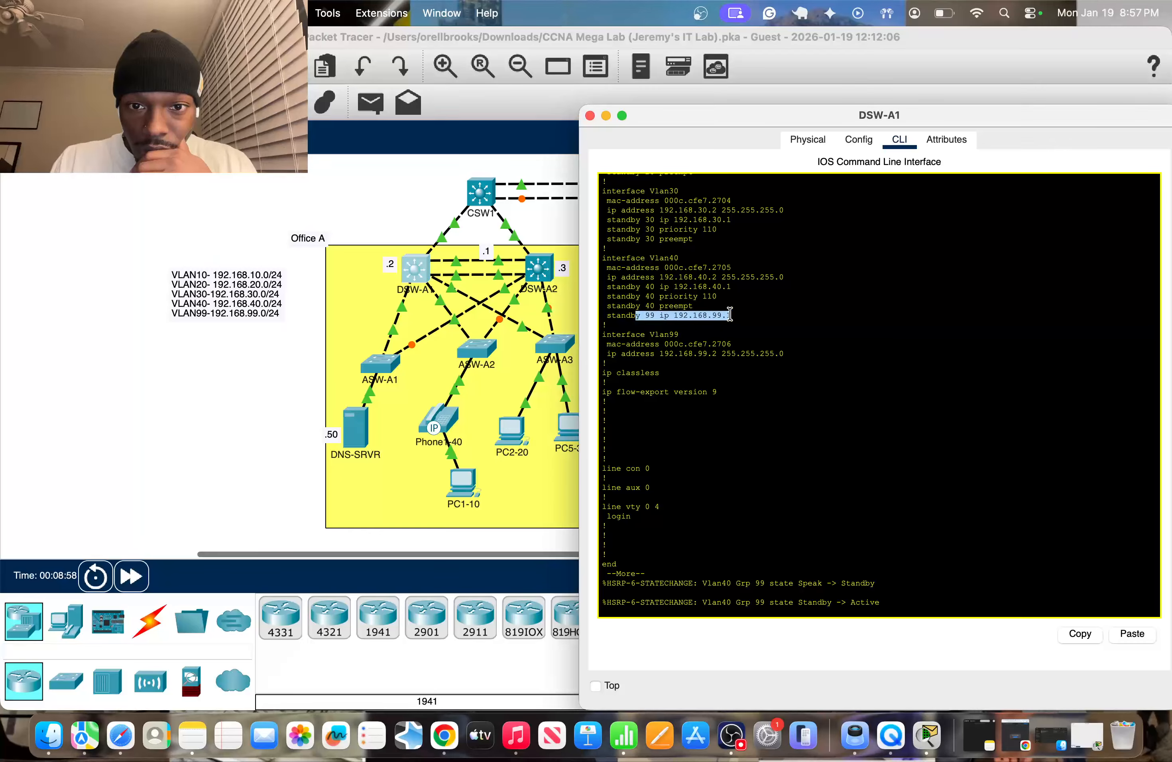
{"action": "left_click", "coordinate": [711, 583]}
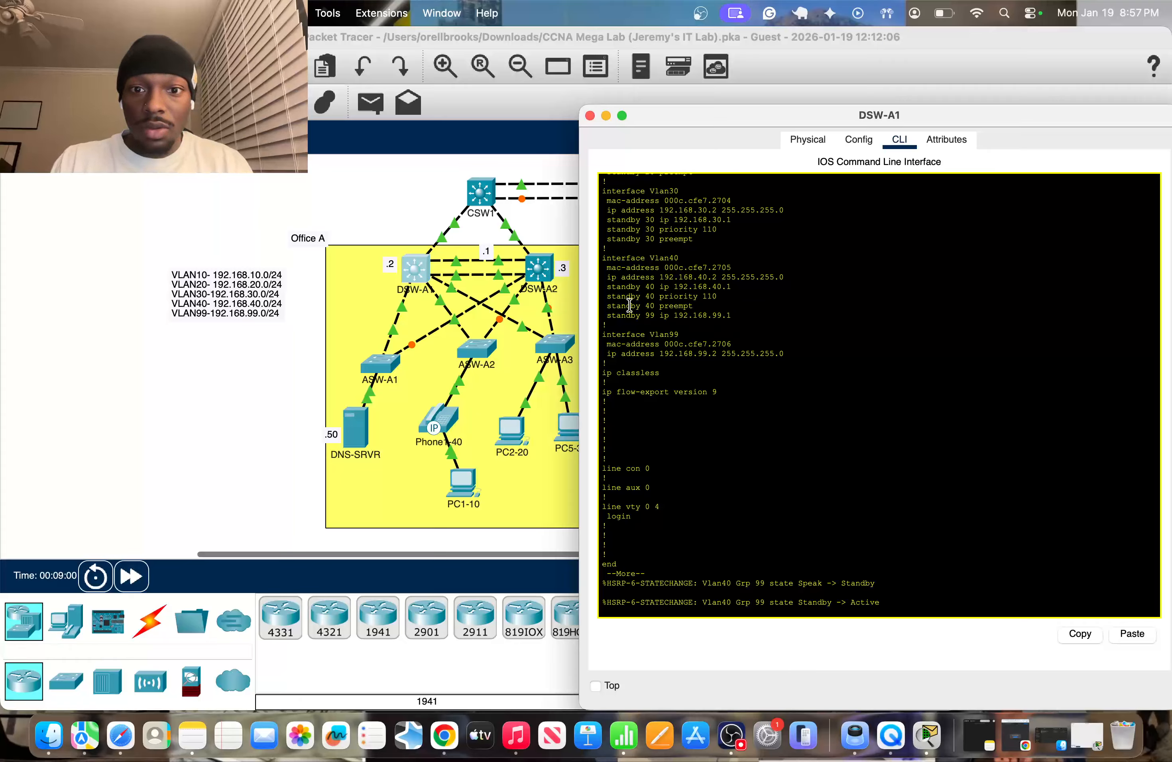
Step: Copy the misplaced standby 99 line and remove it from the VLAN 40 interface with no standby 99 ip 192.168.99.1
{"action": "left_click_drag", "start_coordinate": [754, 319], "coordinate": [609, 319]}
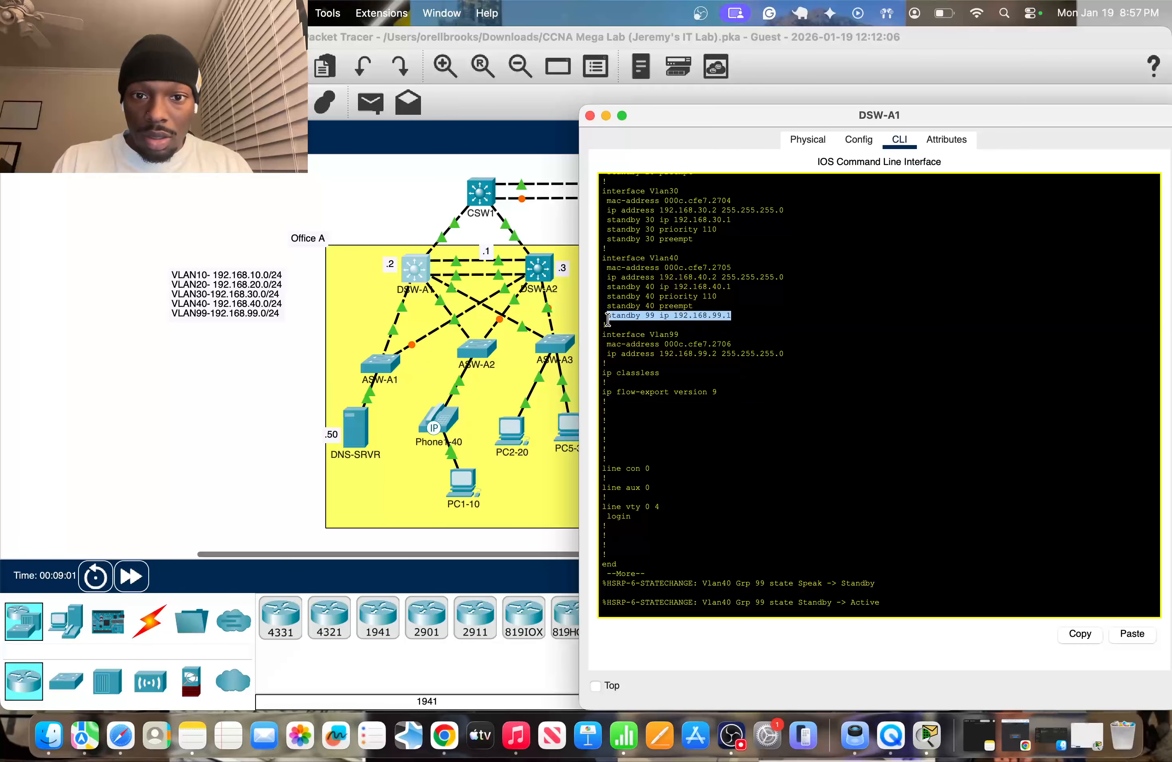
{"action": "left_click", "coordinate": [1080, 634]}
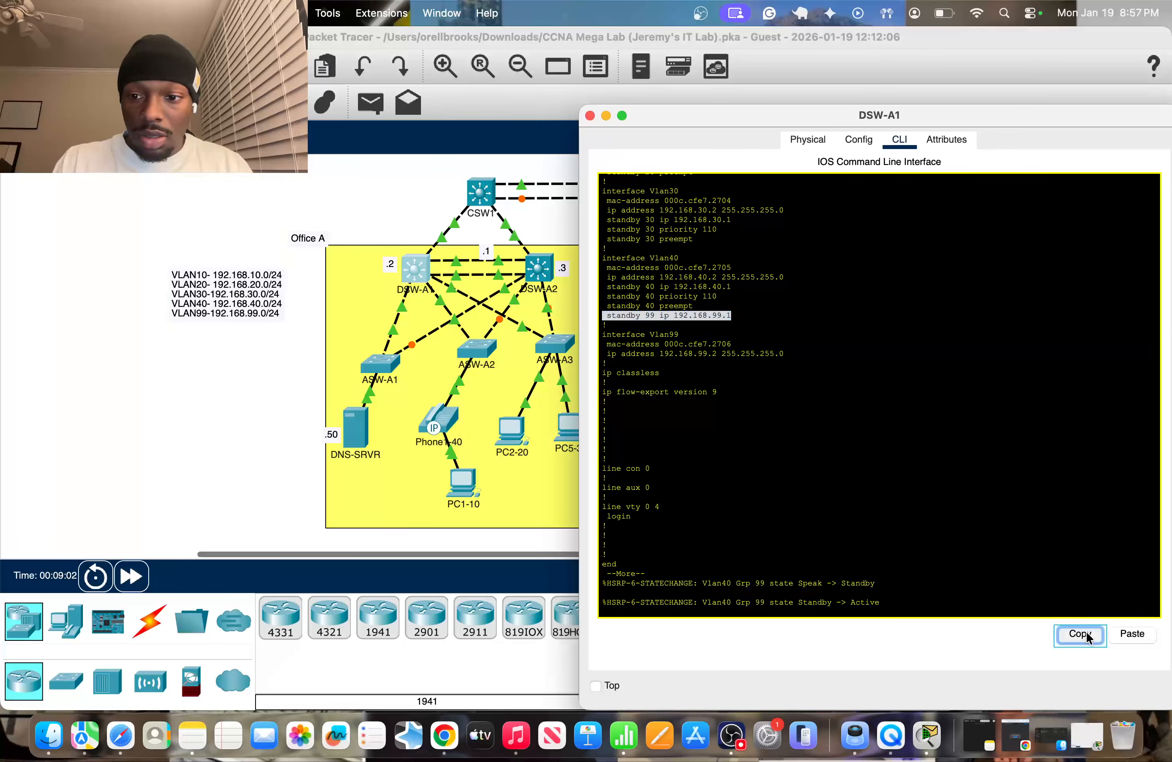
{"action": "left_click", "coordinate": [877, 565]}
{"action": "key", "text": "Return"}
{"action": "type", "text": "int vl"}
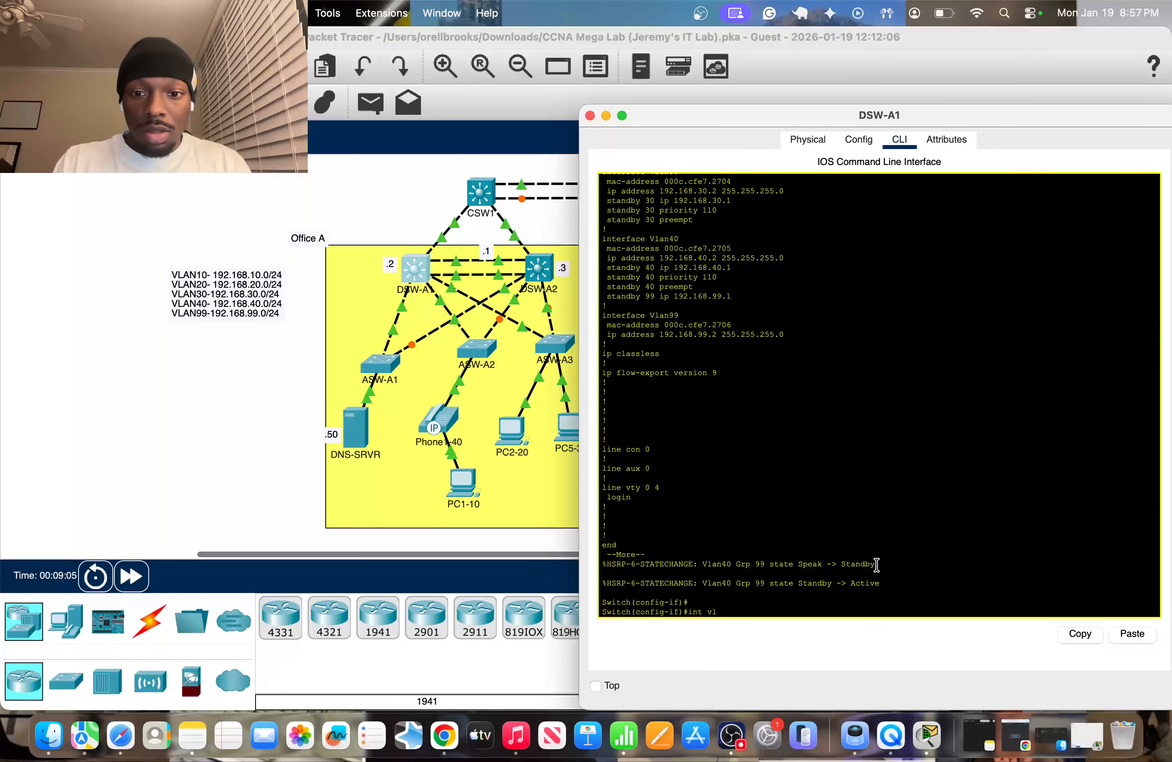
{"action": "type", "text": "an 40"}
{"action": "key", "text": "Return"}
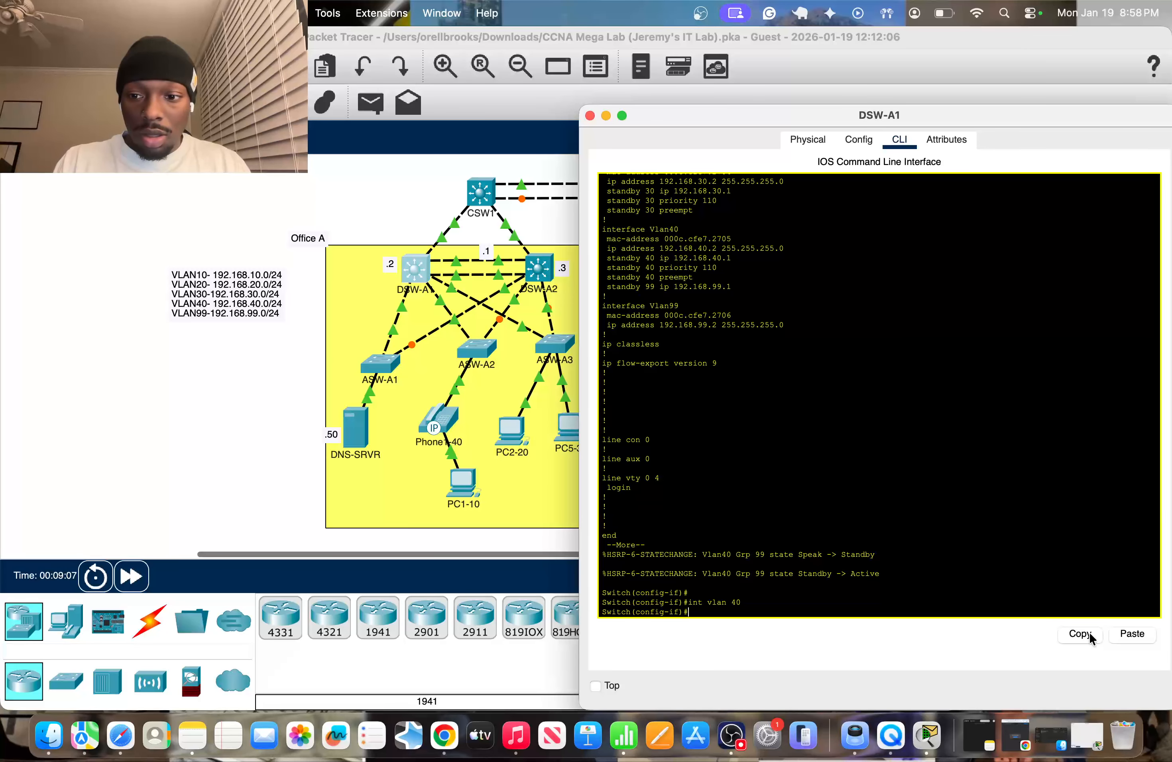
{"action": "type", "text": "no"}
{"action": "left_click", "coordinate": [1139, 633]}
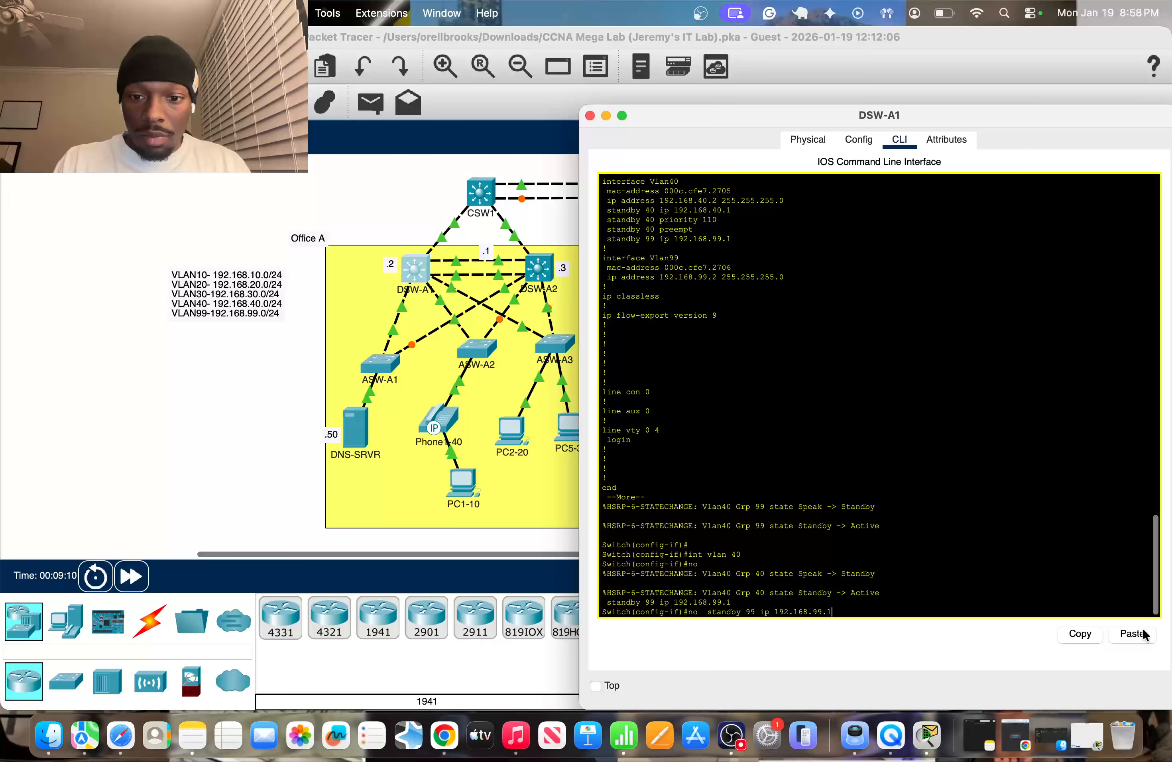
{"action": "key", "text": "Return"}
Step: Enter the VLAN 99 interface and set the HSRP group 99 virtual IP with the copied line standby 99 ip 192.168.99.1
{"action": "type", "text": "int vl"}
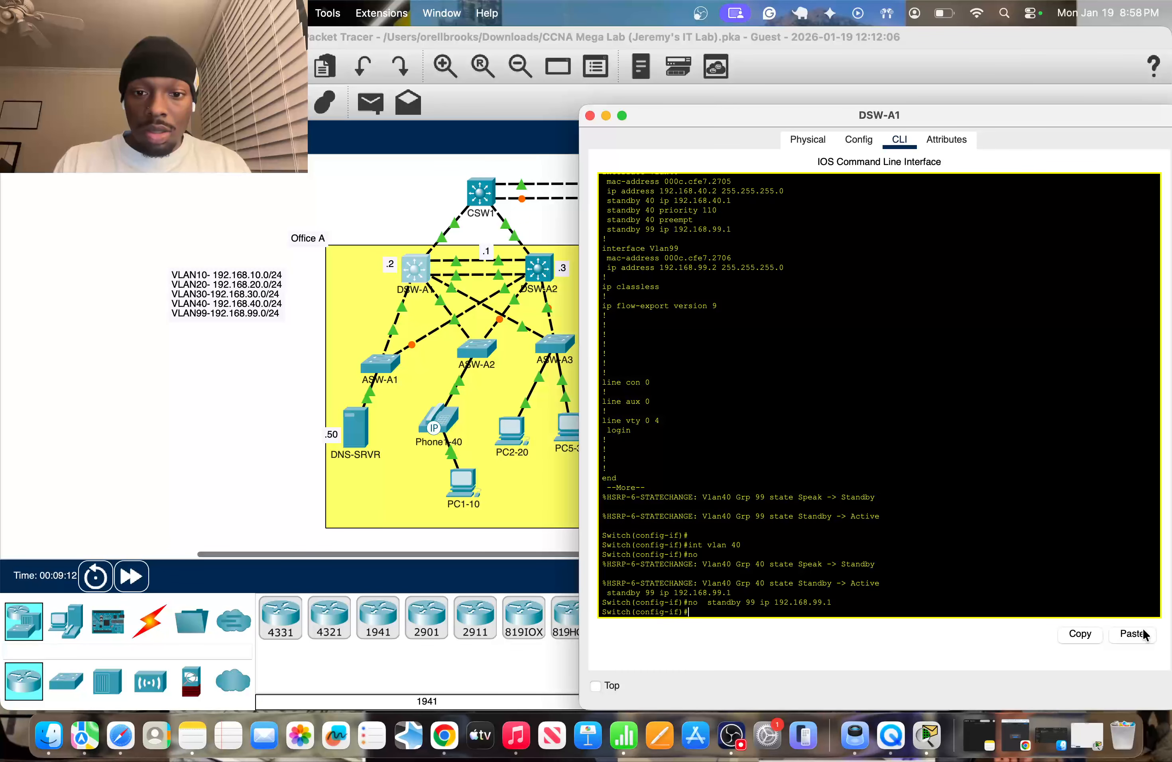
{"action": "type", "text": "an 99"}
{"action": "key", "text": "Return"}
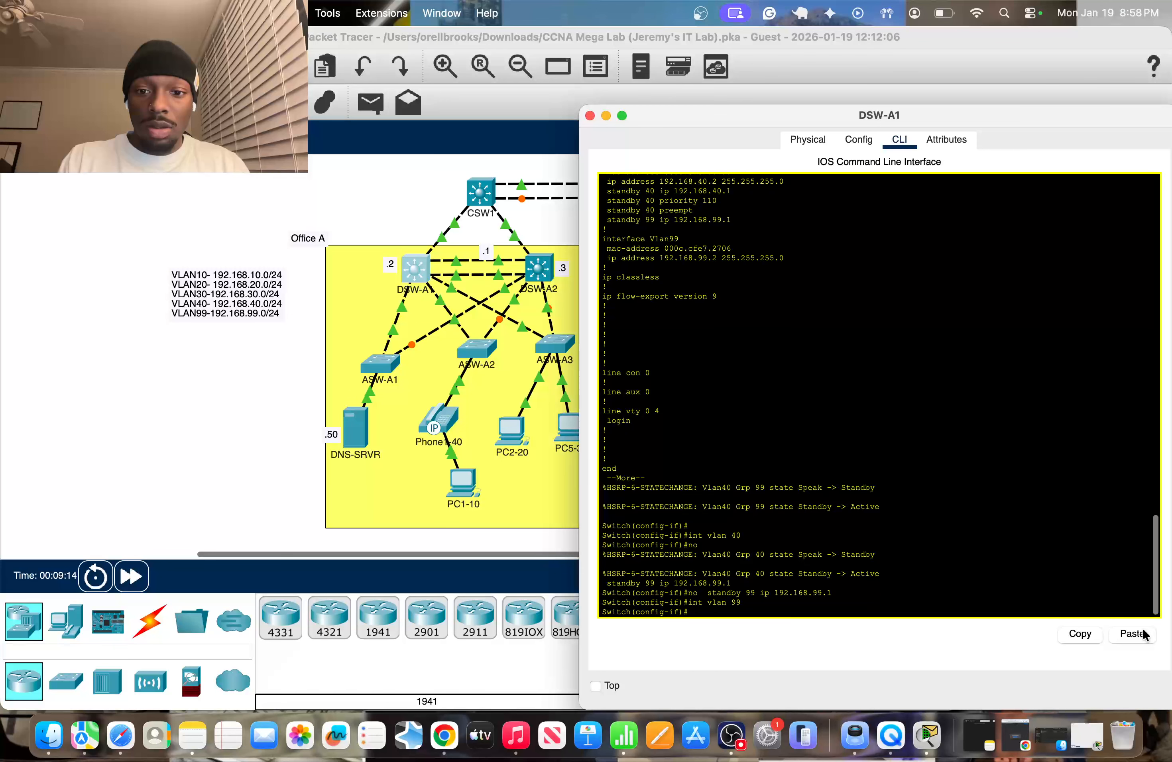
{"action": "left_click", "coordinate": [1133, 634]}
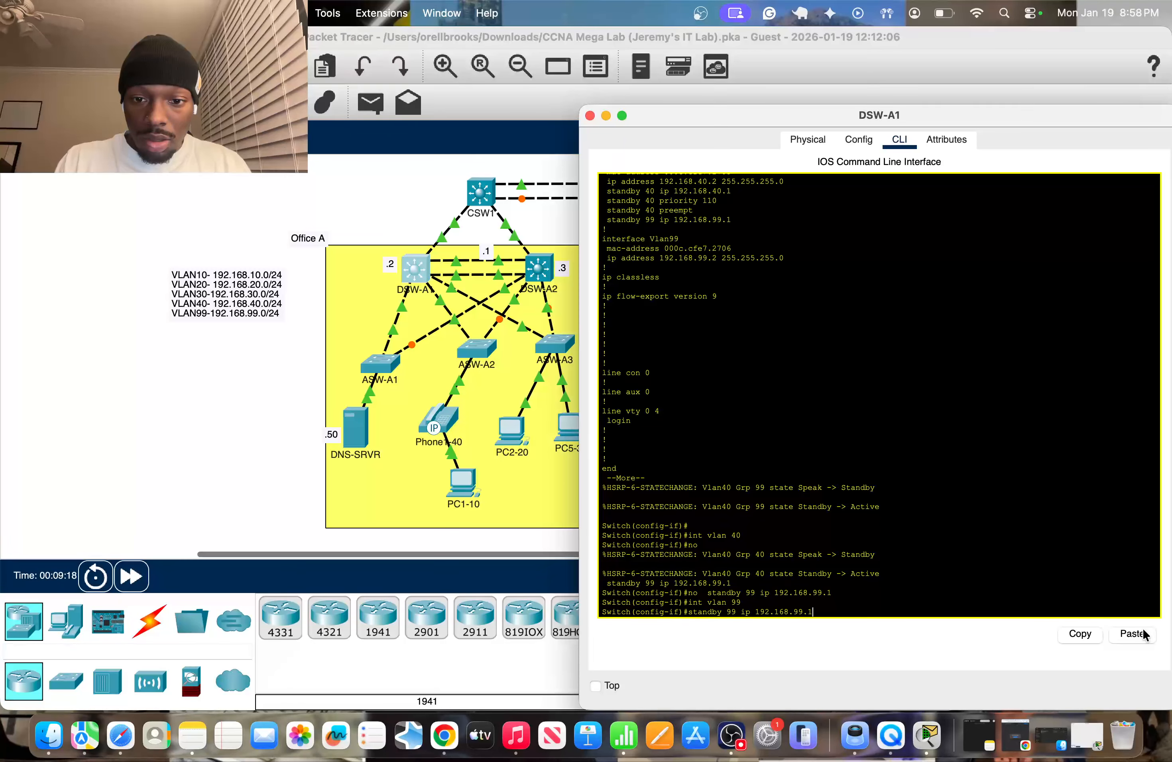
{"action": "key", "text": "Return"}
Step: Set the HSRP group 99 priority to 110 on the VLAN 99 interface with standby 99 priority 110
{"action": "key", "text": "Up"}
{"action": "key", "text": "BackSpace"}
{"action": "key", "text": "BackSpace"}
{"action": "key", "text": "BackSpace"}
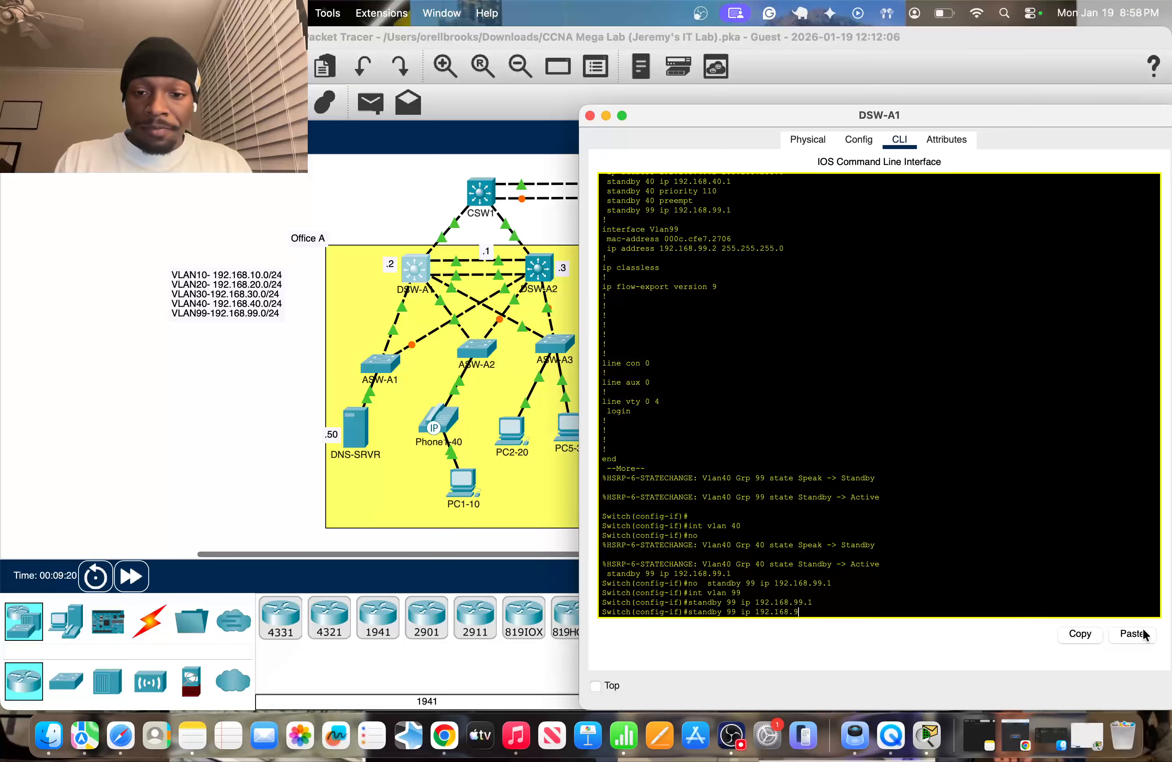
{"action": "key", "text": "BackSpace"}
{"action": "key", "text": "BackSpace"}
{"action": "key", "text": "BackSpace"}
{"action": "key", "text": "BackSpace"}
{"action": "key", "text": "BackSpace"}
{"action": "key", "text": "BackSpace"}
{"action": "key", "text": "BackSpace"}
{"action": "type", "text": "pri"}
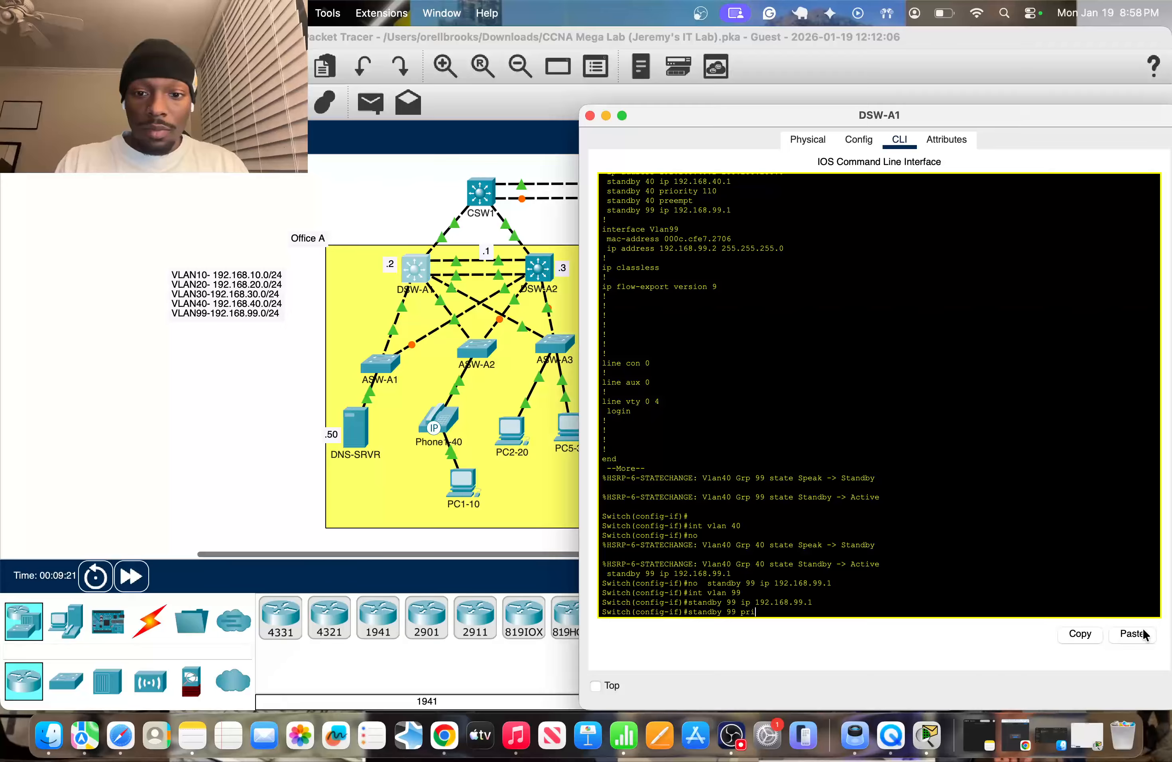
{"action": "key", "text": "Tab"}
{"action": "type", "text": "110"}
{"action": "key", "text": "Return"}
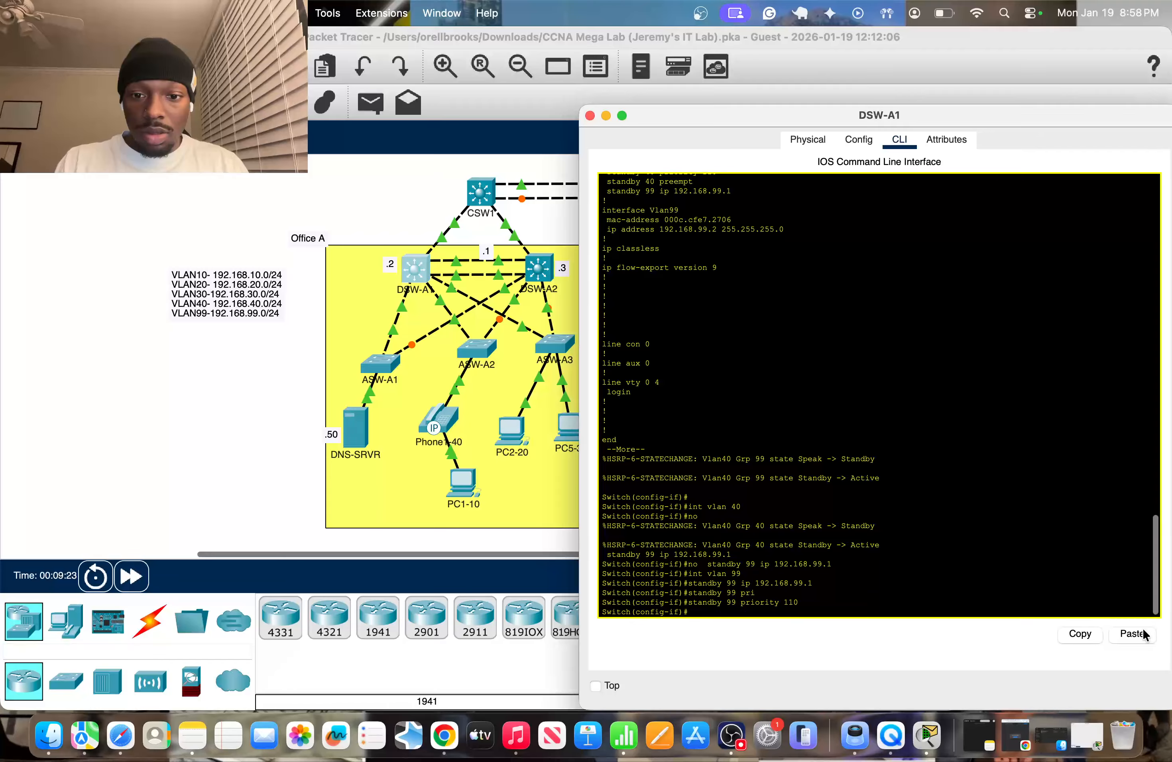
Step: Enable preemption for HSRP group 99 on the VLAN 99 interface with standby 99 preempt
{"action": "key", "text": "Up"}
{"action": "key", "text": "BackSpace"}
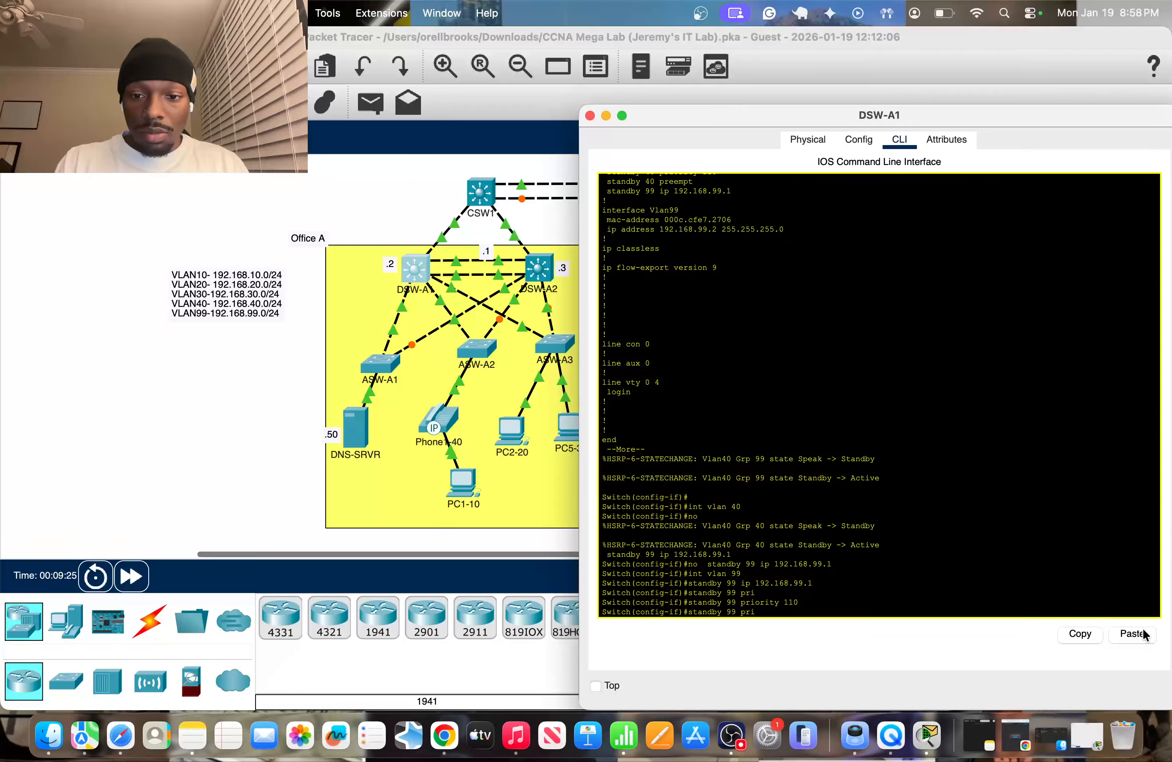
{"action": "key", "text": "Tab"}
{"action": "key", "text": "Return"}
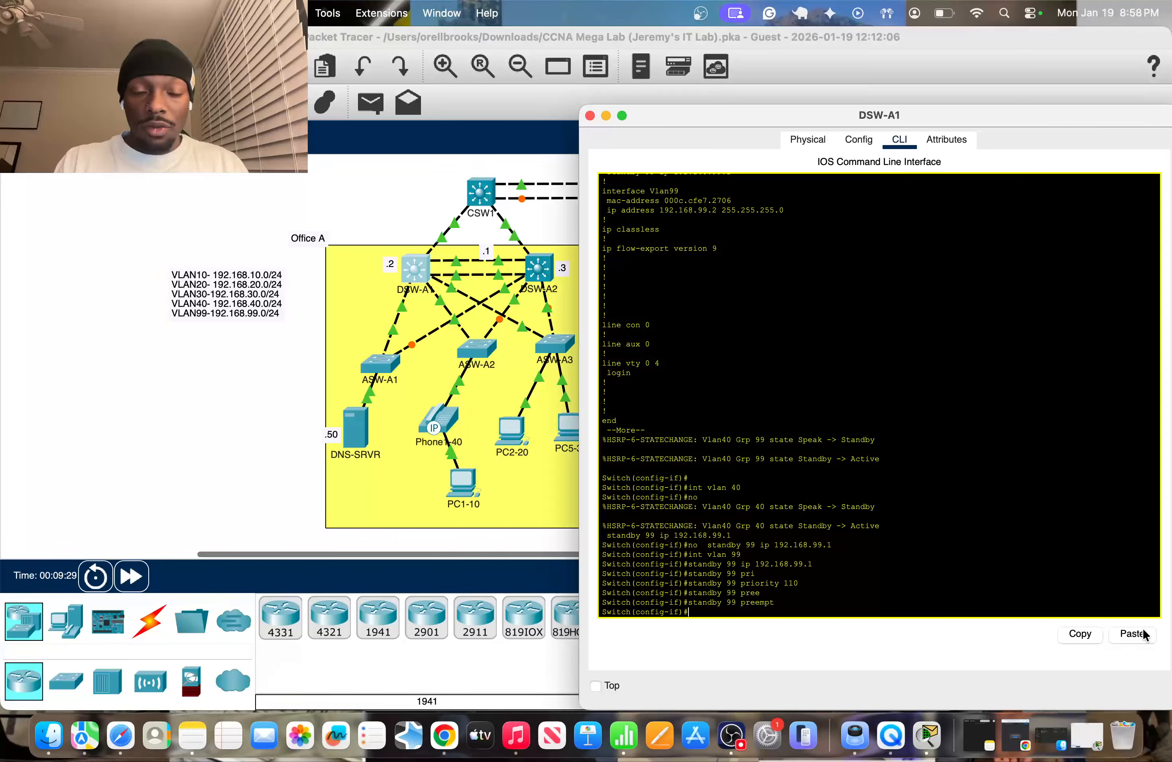
Step: Show the running configuration with do sh run and check the HSRP group, virtual IP, priority and preempt lines of every VLAN interface
{"action": "type", "text": "do s"}
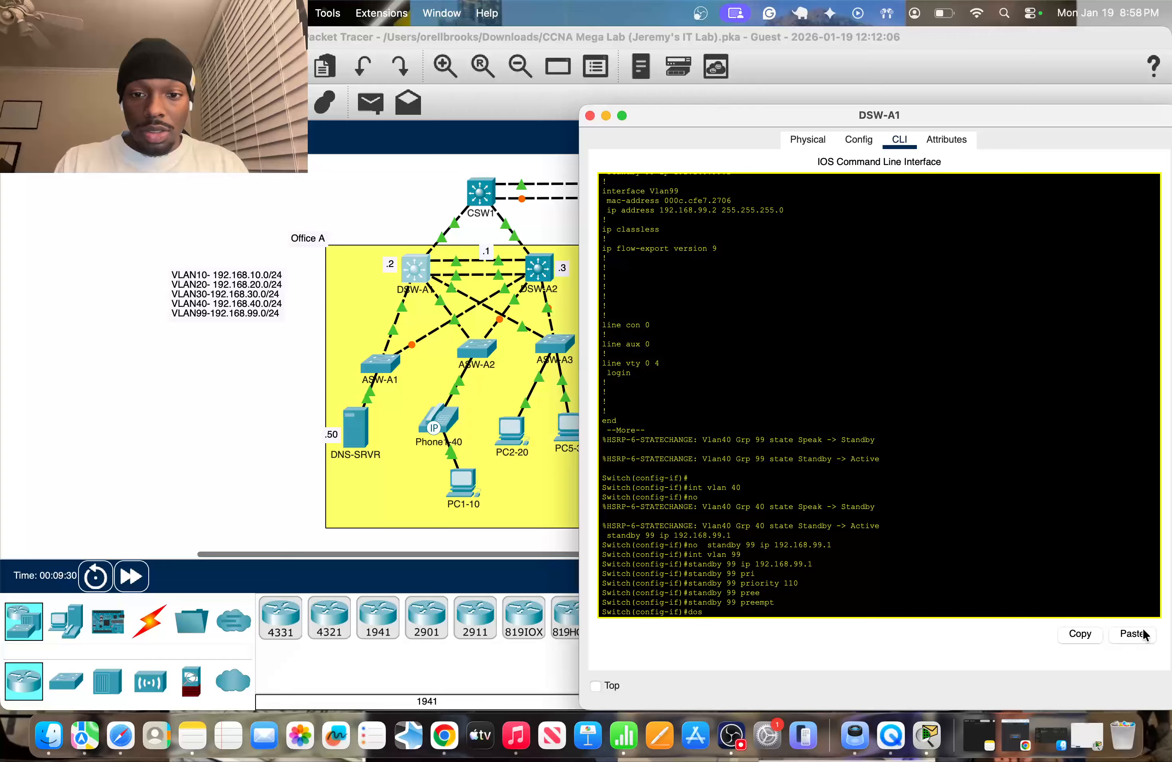
{"action": "type", "text": "h run"}
{"action": "key", "text": "Return"}
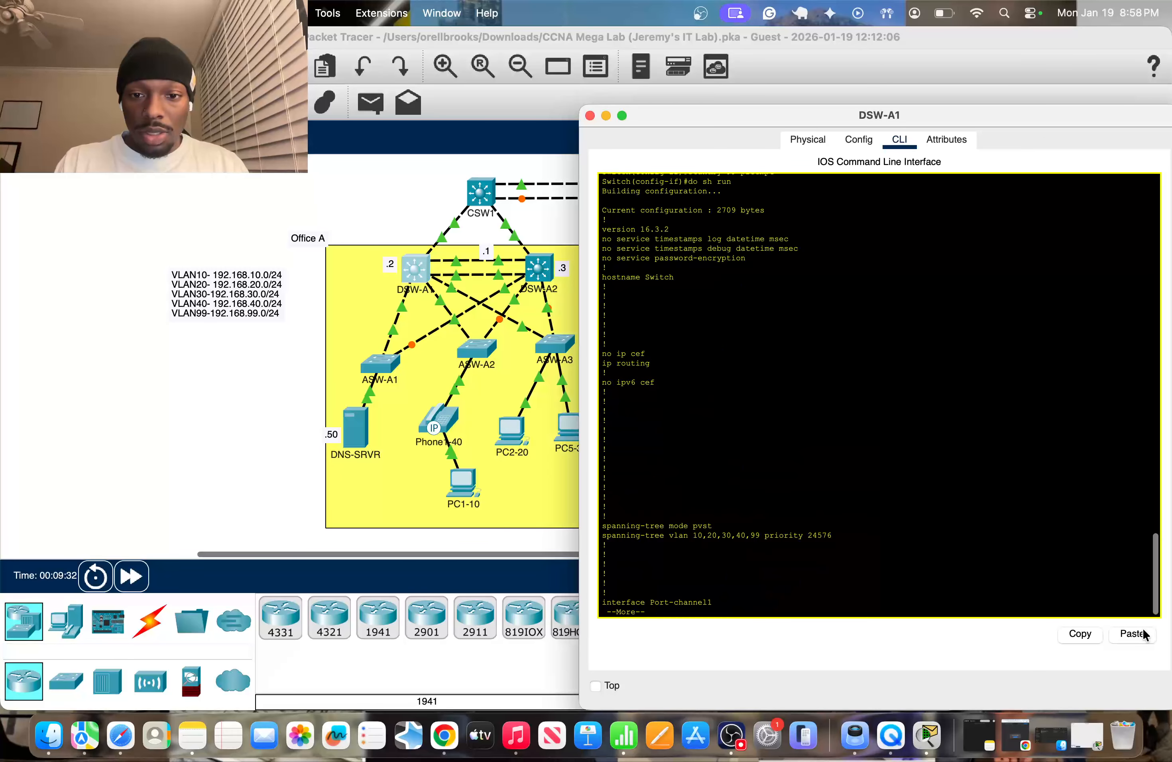
{"action": "key", "text": "space"}
{"action": "key", "text": "space"}
{"action": "key", "text": "space"}
{"action": "key", "text": "space"}
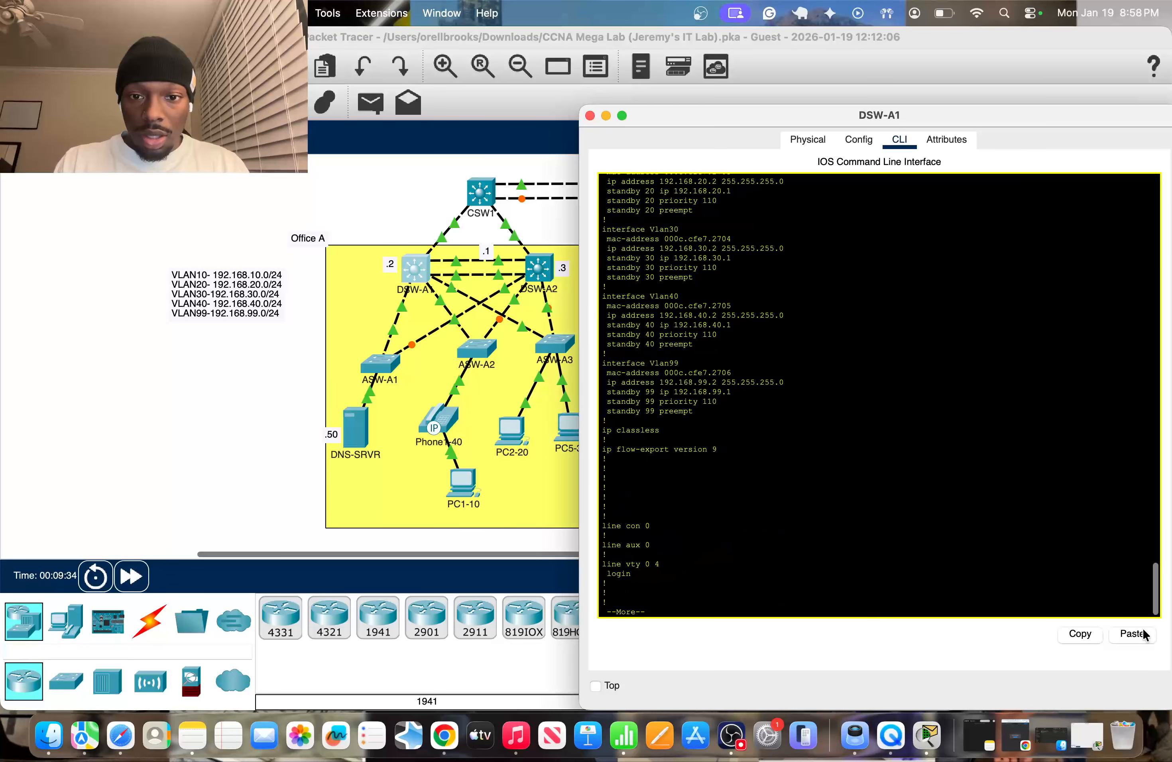
{"action": "scroll", "coordinate": [990, 485], "scroll_direction": "up", "scroll_amount": 4}
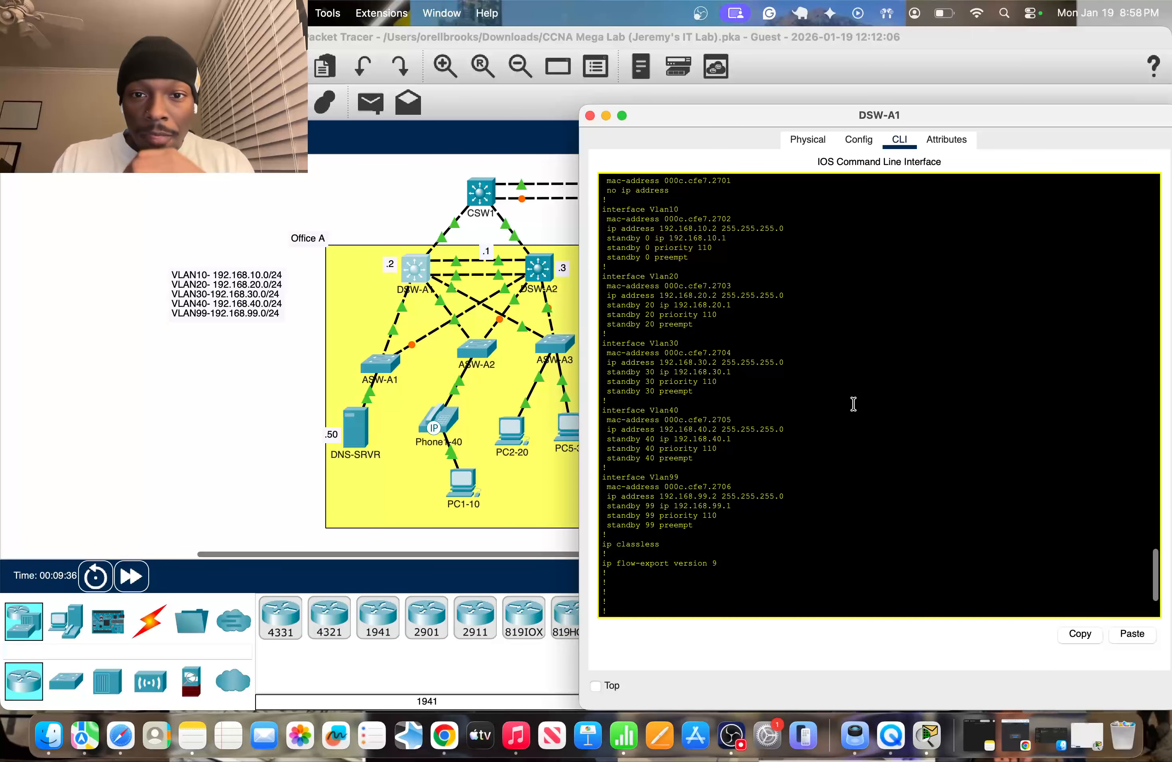
{"action": "scroll", "coordinate": [853, 404], "scroll_direction": "up", "scroll_amount": 1}
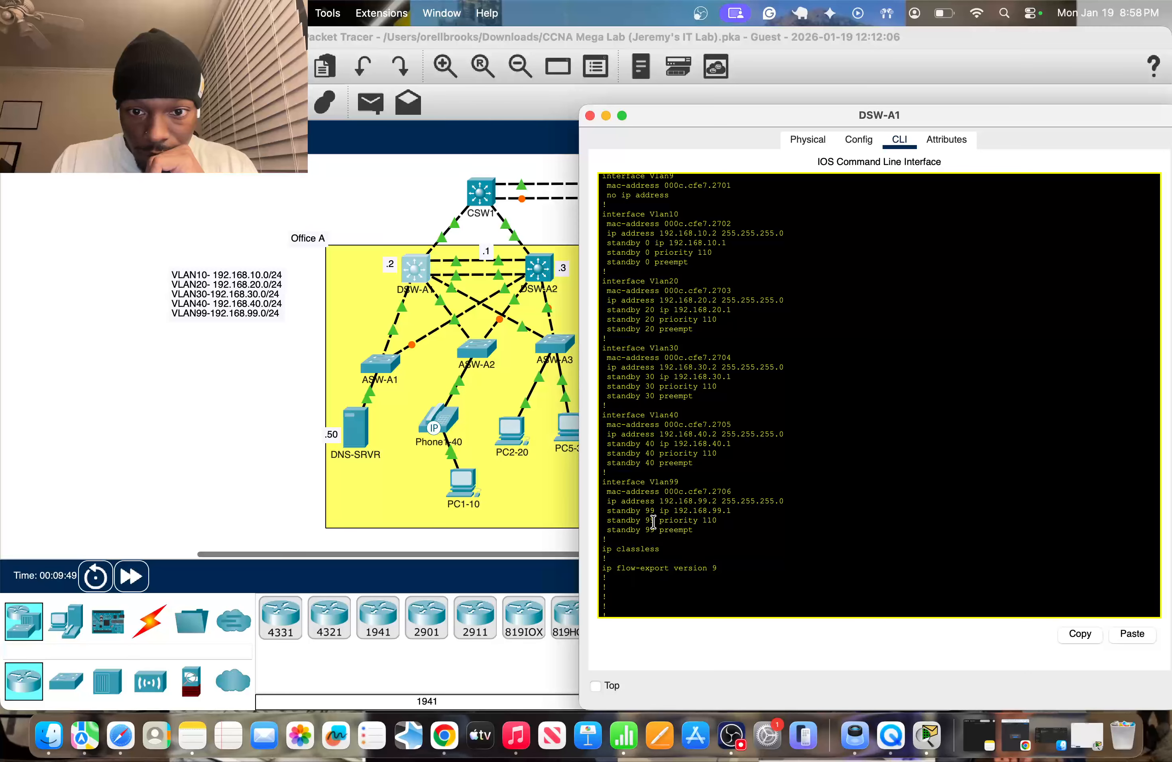
{"action": "left_click_drag", "start_coordinate": [650, 492], "coordinate": [623, 539]}
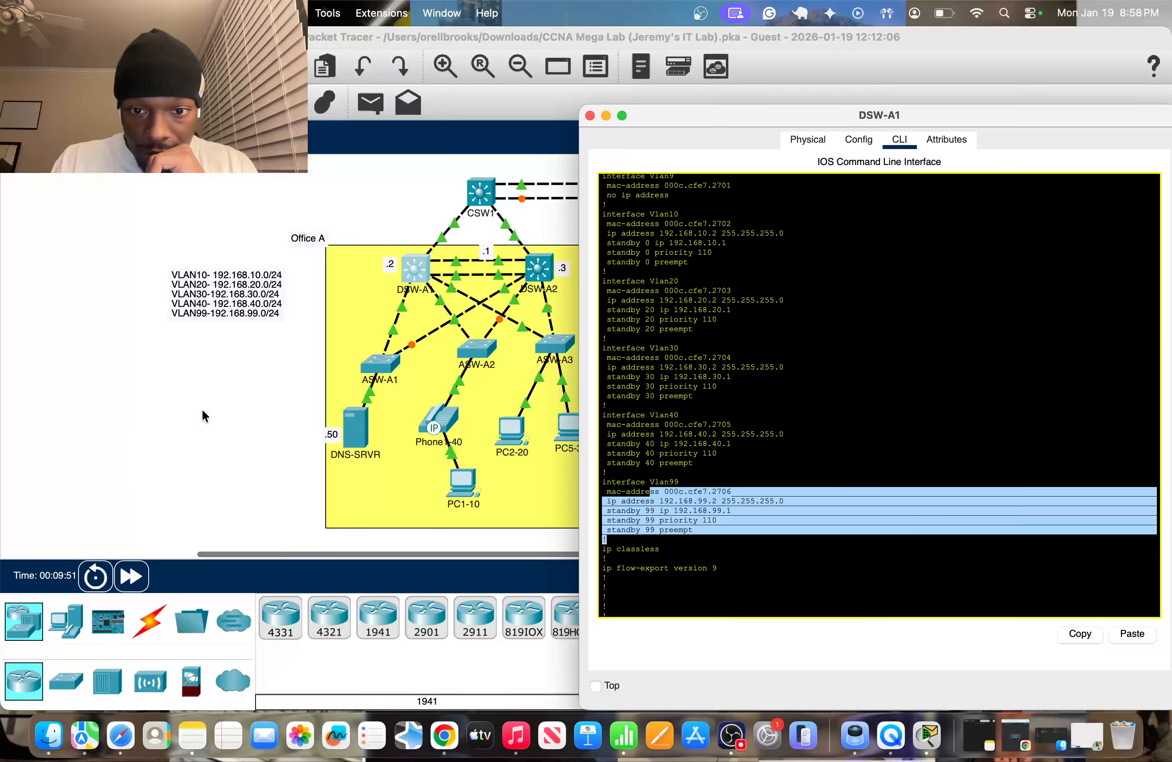
Step: Open the command line of switch DSW-A2 and enter global configuration mode with conf t
{"action": "left_click", "coordinate": [201, 409]}
{"action": "left_click", "coordinate": [538, 268]}
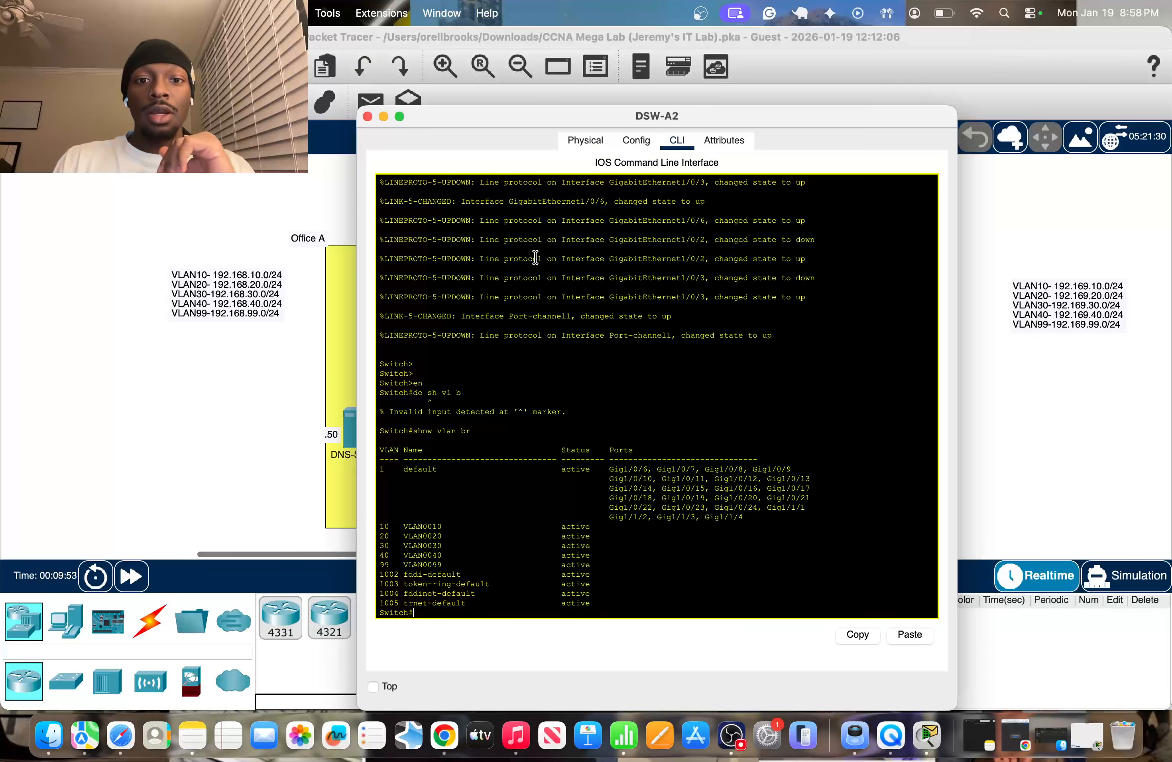
{"action": "type", "text": "conf t"}
{"action": "key", "text": "Return"}
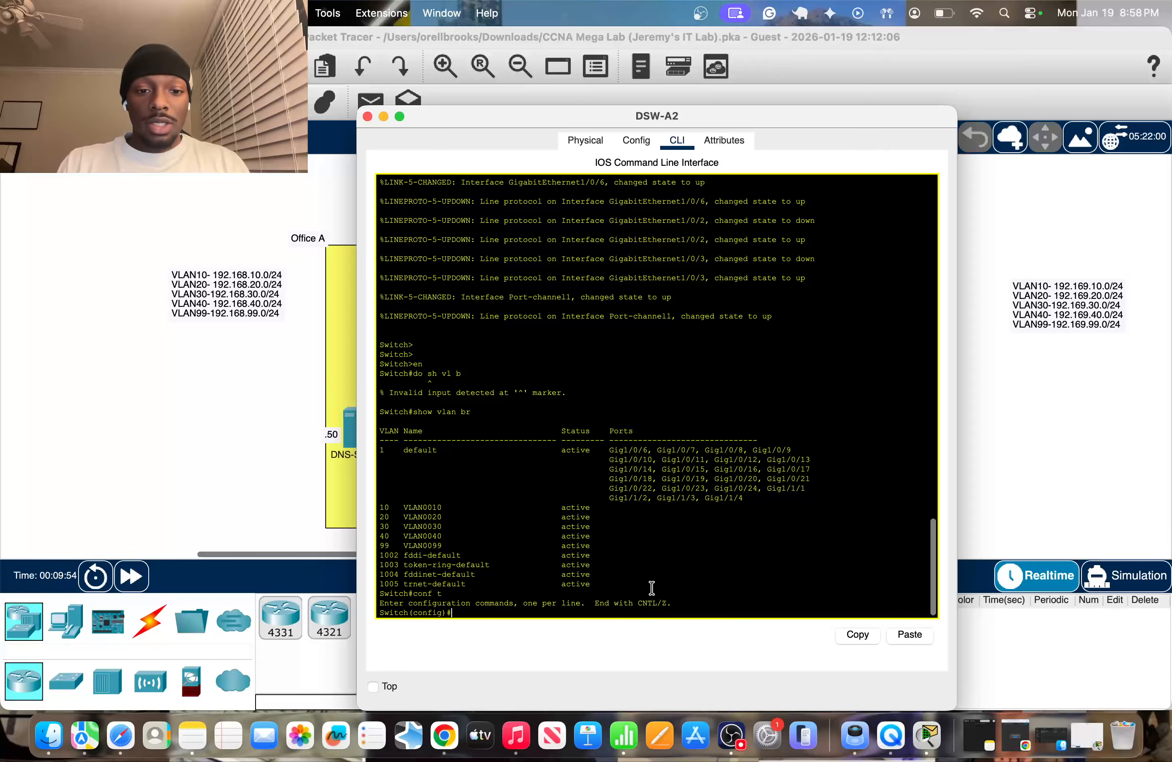
Step: Move the DSW-A2 window clear of the Office A topology and enter the VLAN 10 interface configuration with int vlan 10
{"action": "type", "text": "int vlan"}
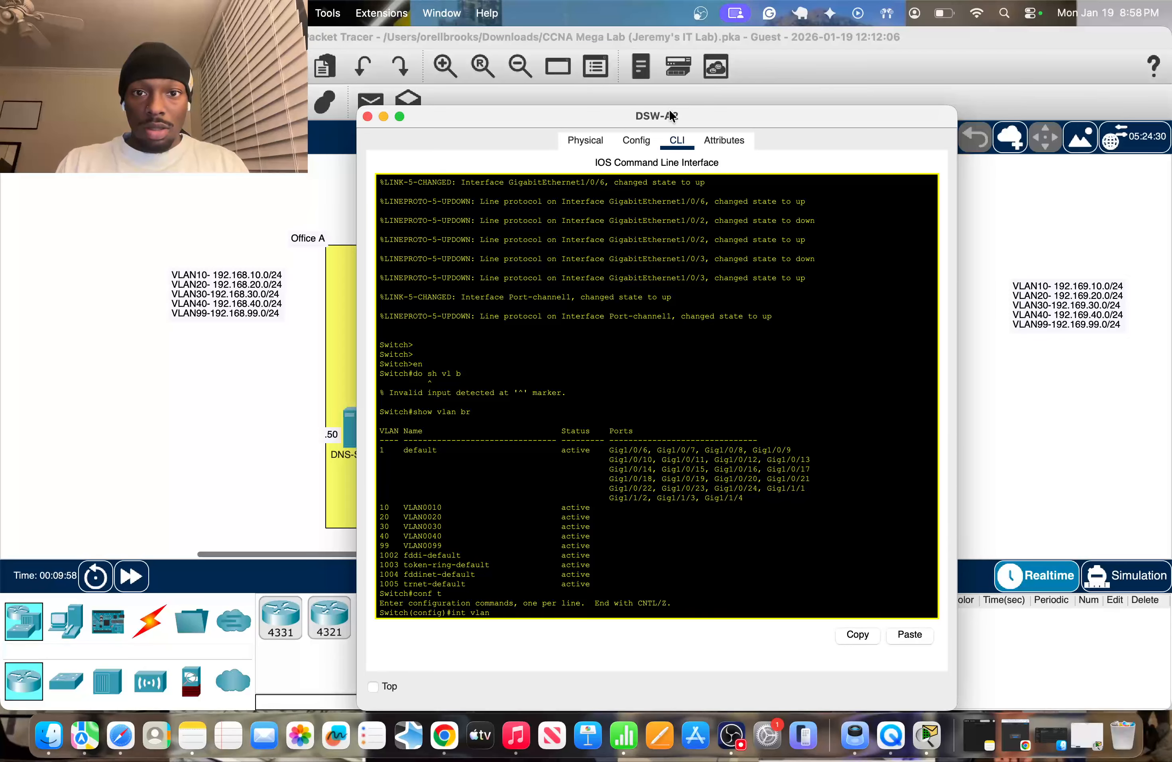
{"action": "left_click_drag", "start_coordinate": [670, 116], "coordinate": [900, 112]}
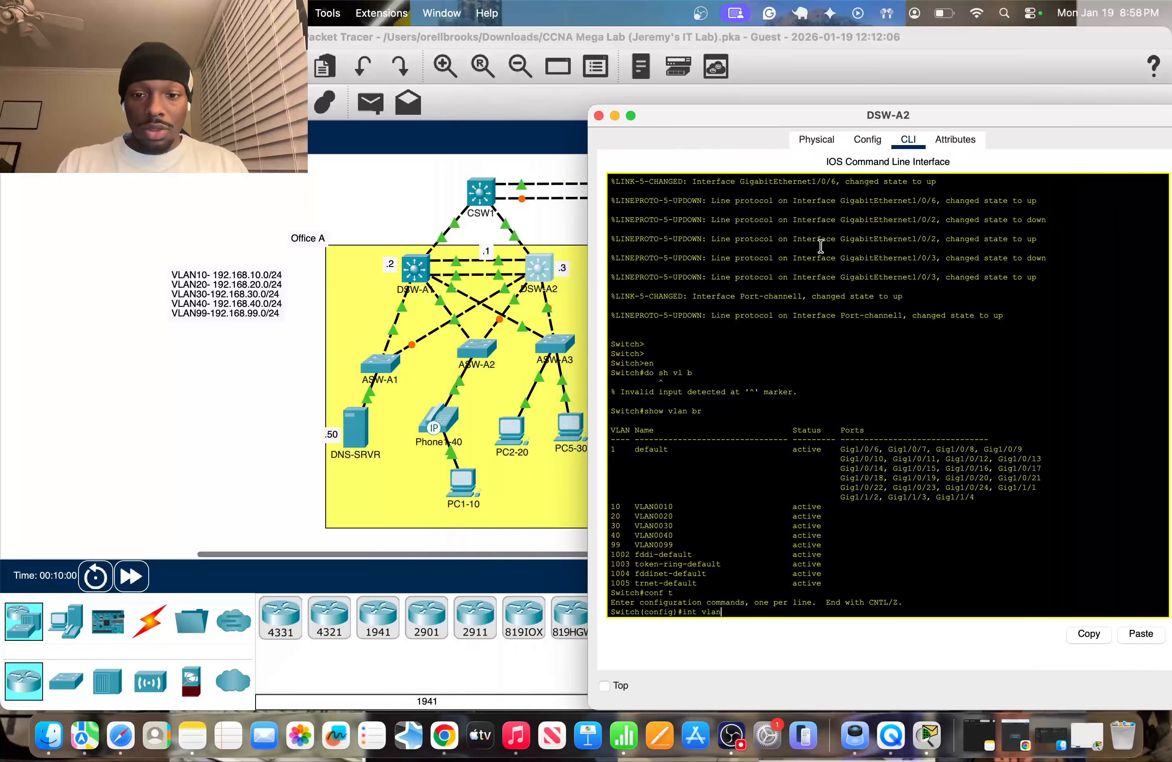
{"action": "type", "text": "vlan10"}
{"action": "key", "text": "Return"}
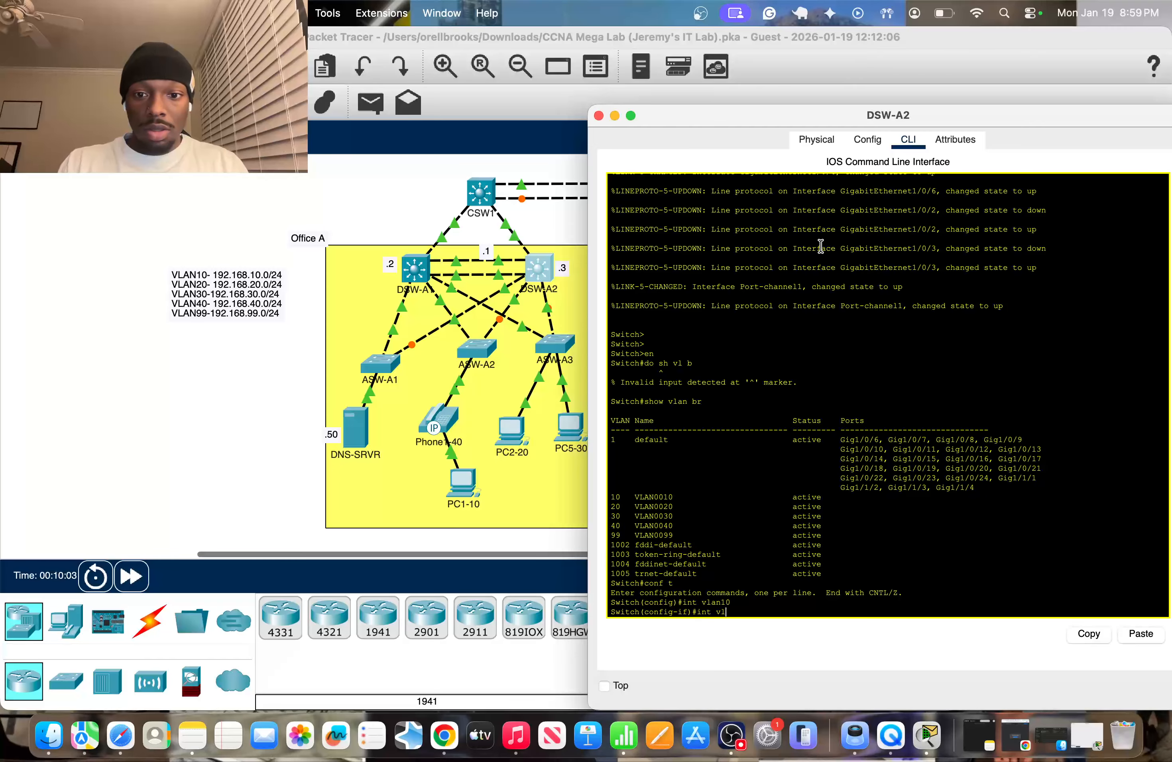
{"action": "type", "text": "int vlan 10"}
{"action": "key", "text": "Return"}
{"action": "key", "text": "Return"}
Step: Set the HSRP group 0 virtual IP on the VLAN 10 interface with standby 0 ip 192.168.10.1
{"action": "type", "text": "stamd"}
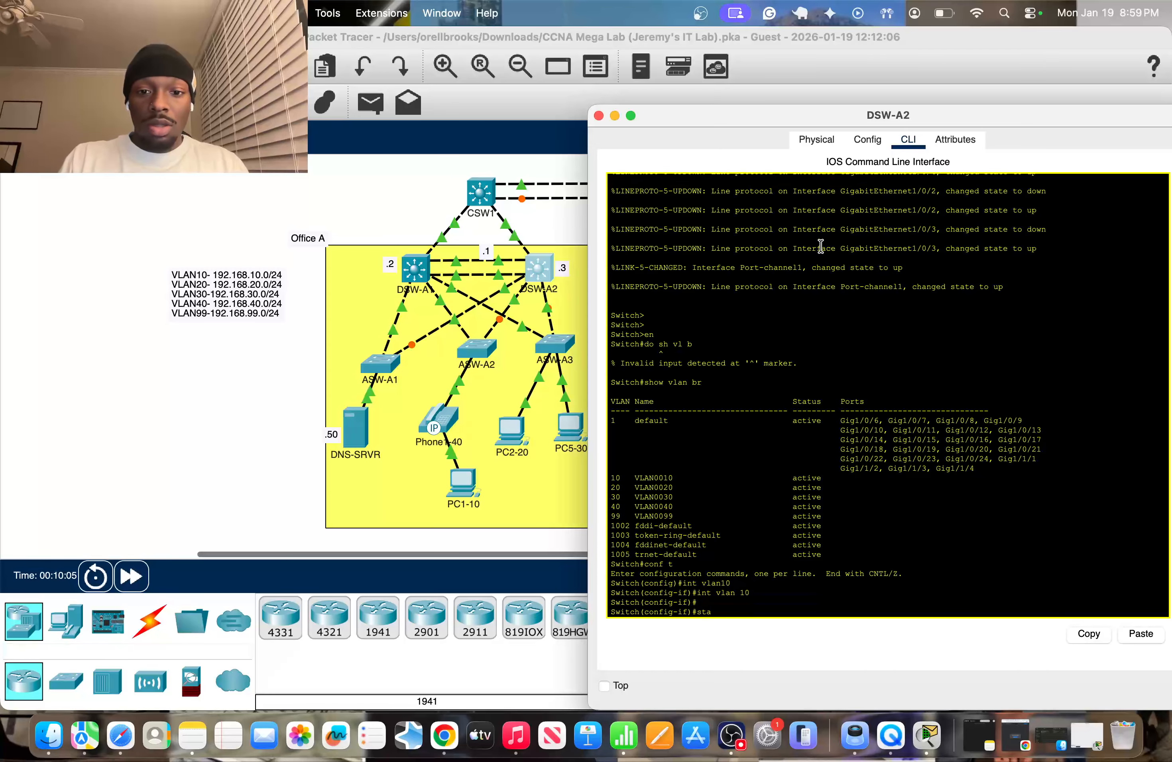
{"action": "key", "text": "Tab"}
{"action": "key", "text": "BackSpace"}
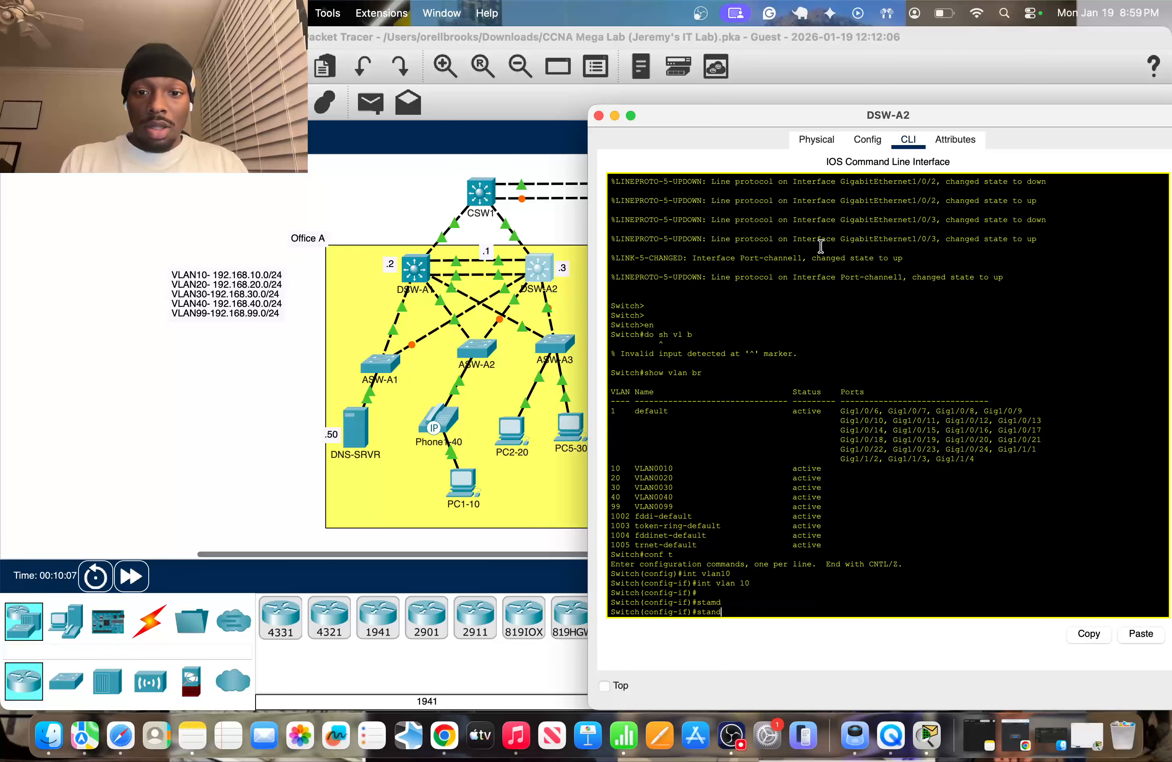
{"action": "type", "text": "nd"}
{"action": "key", "text": "Tab"}
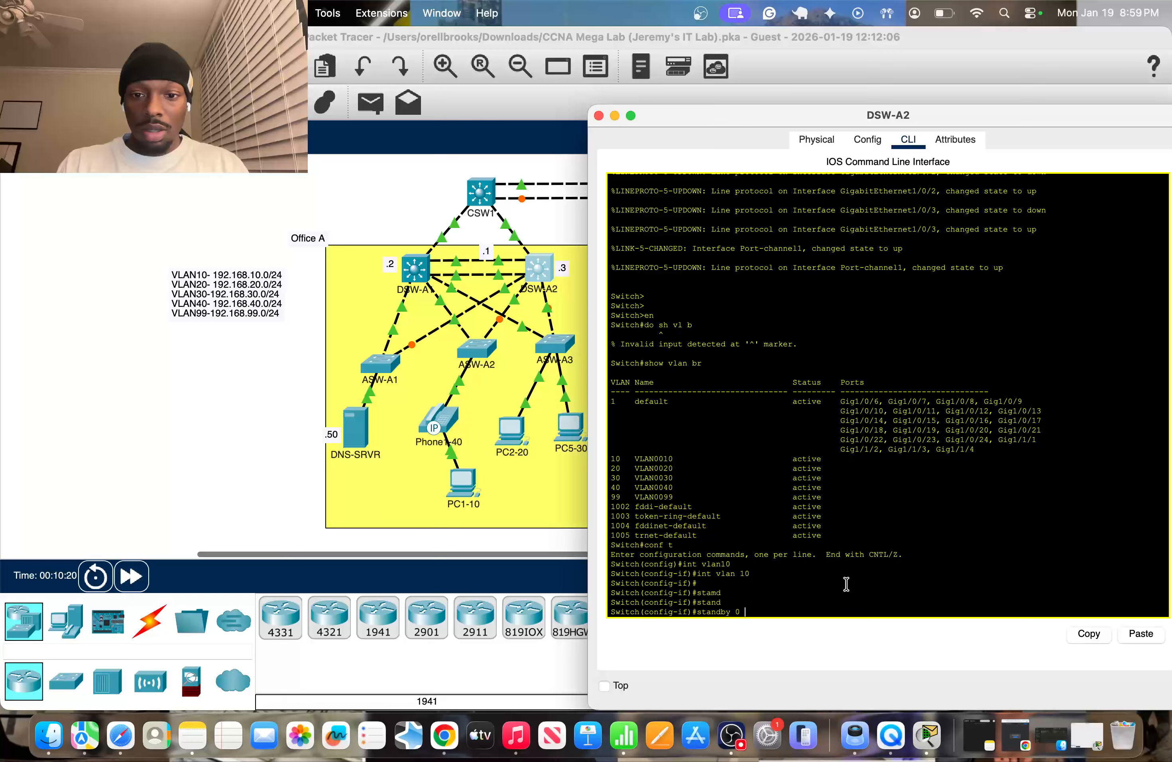
{"action": "type", "text": "192.1"}
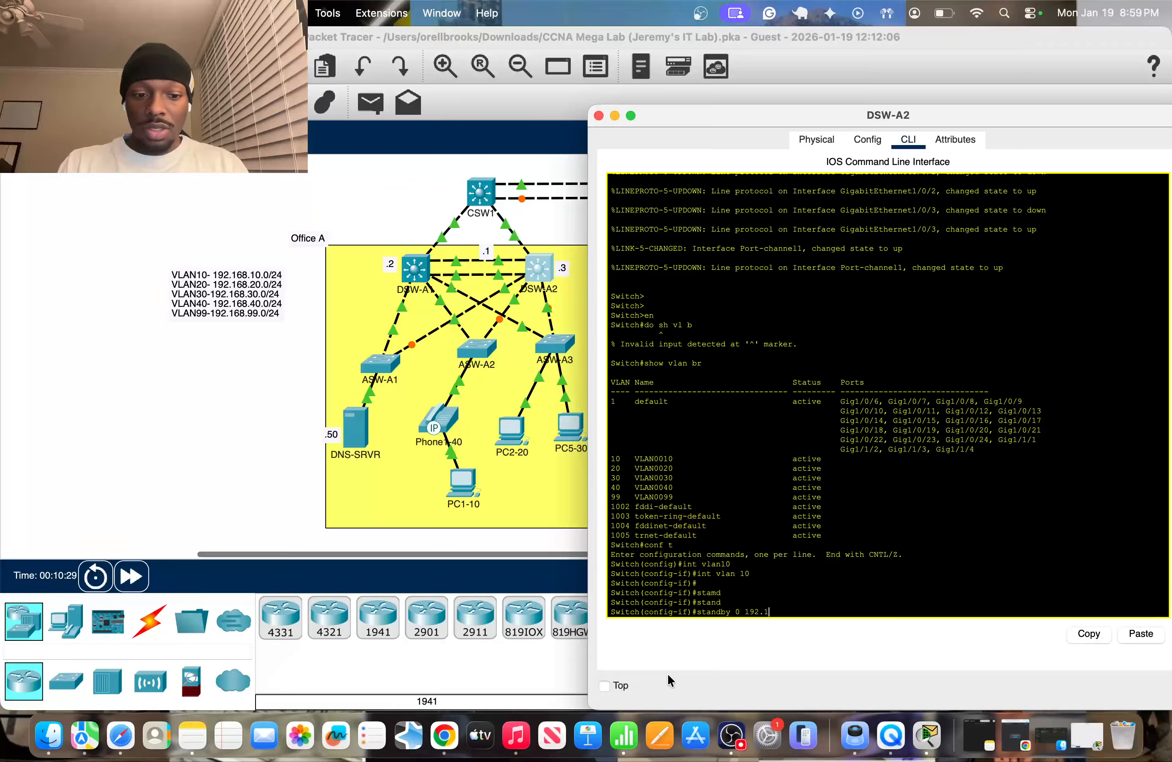
{"action": "type", "text": "68"}
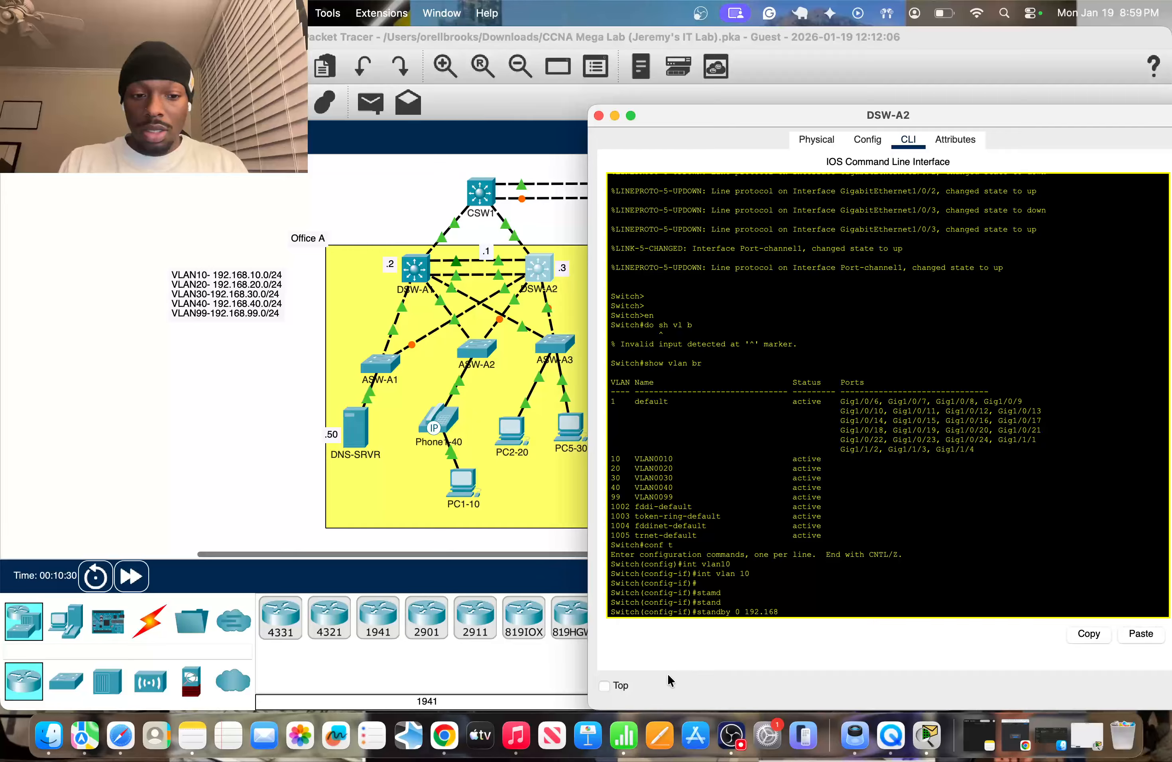
{"action": "type", "text": ".10.1"}
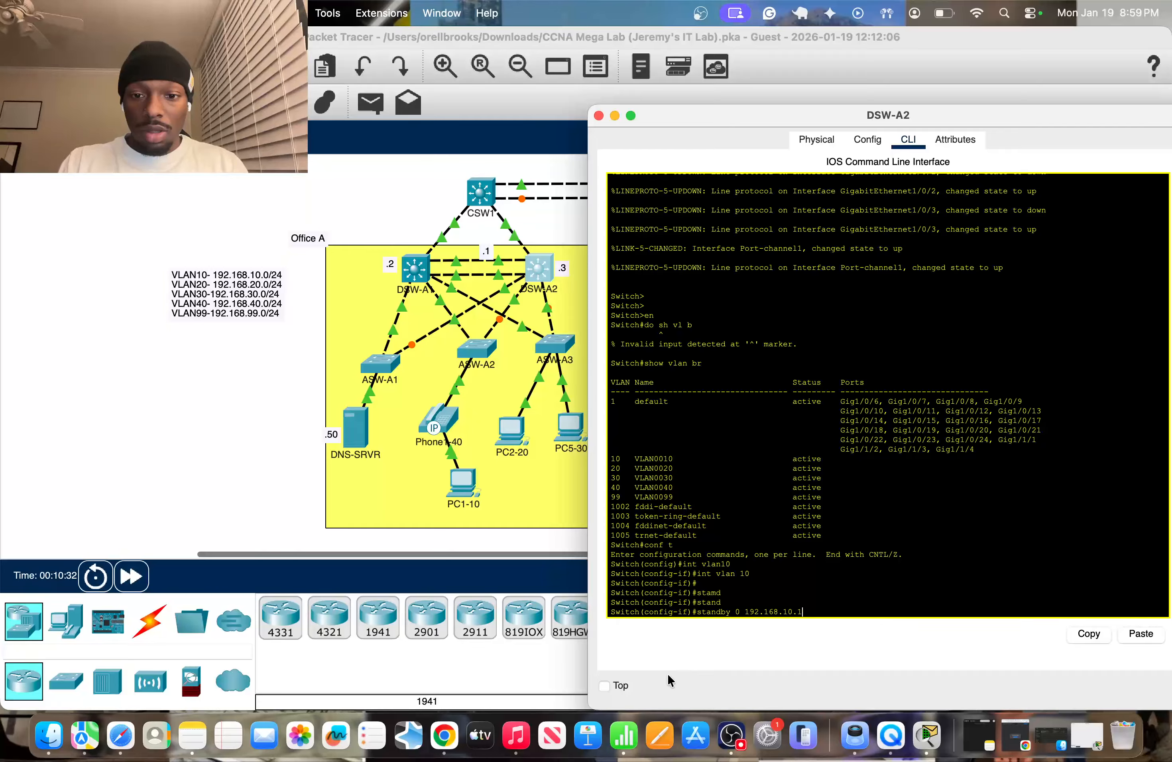
{"action": "key", "text": "BackSpace"}
{"action": "key", "text": "BackSpace"}
{"action": "key", "text": "BackSpace"}
{"action": "key", "text": "BackSpace"}
{"action": "key", "text": "BackSpace"}
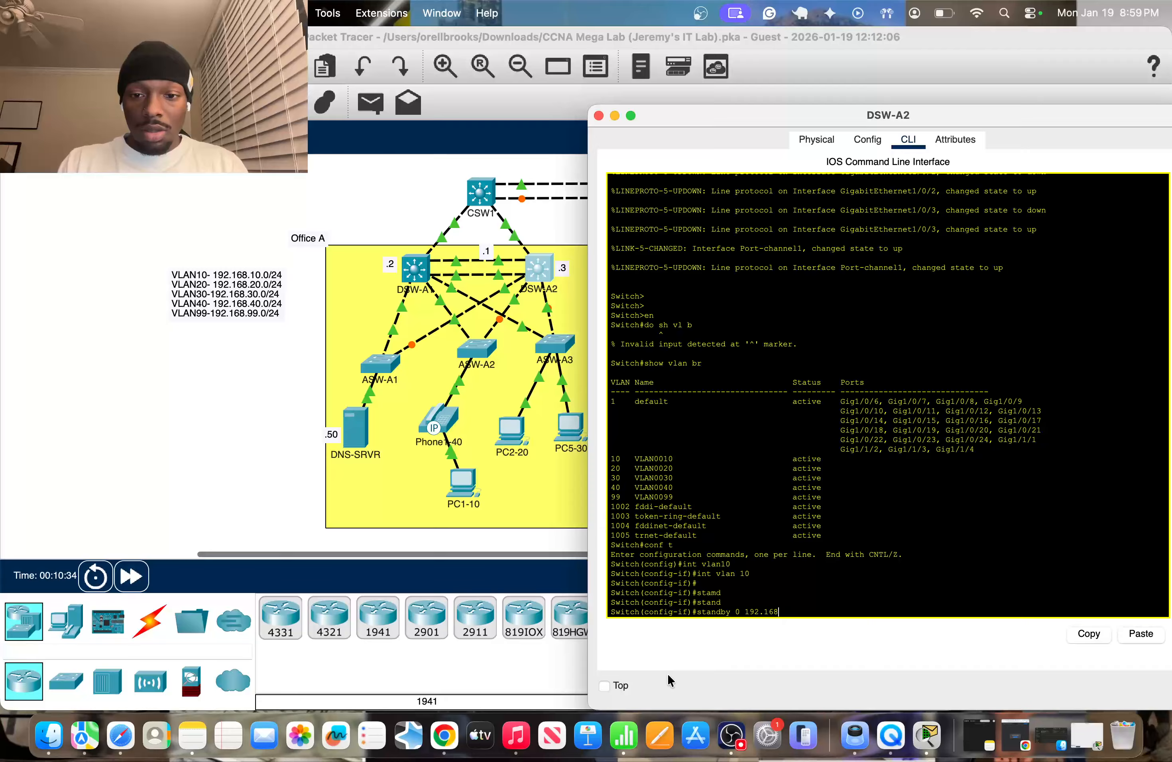
{"action": "key", "text": "BackSpace"}
{"action": "key", "text": "BackSpace"}
{"action": "key", "text": "BackSpace"}
{"action": "key", "text": "BackSpace"}
{"action": "key", "text": "BackSpace"}
{"action": "key", "text": "BackSpace"}
{"action": "key", "text": "BackSpace"}
{"action": "type", "text": "ip "}
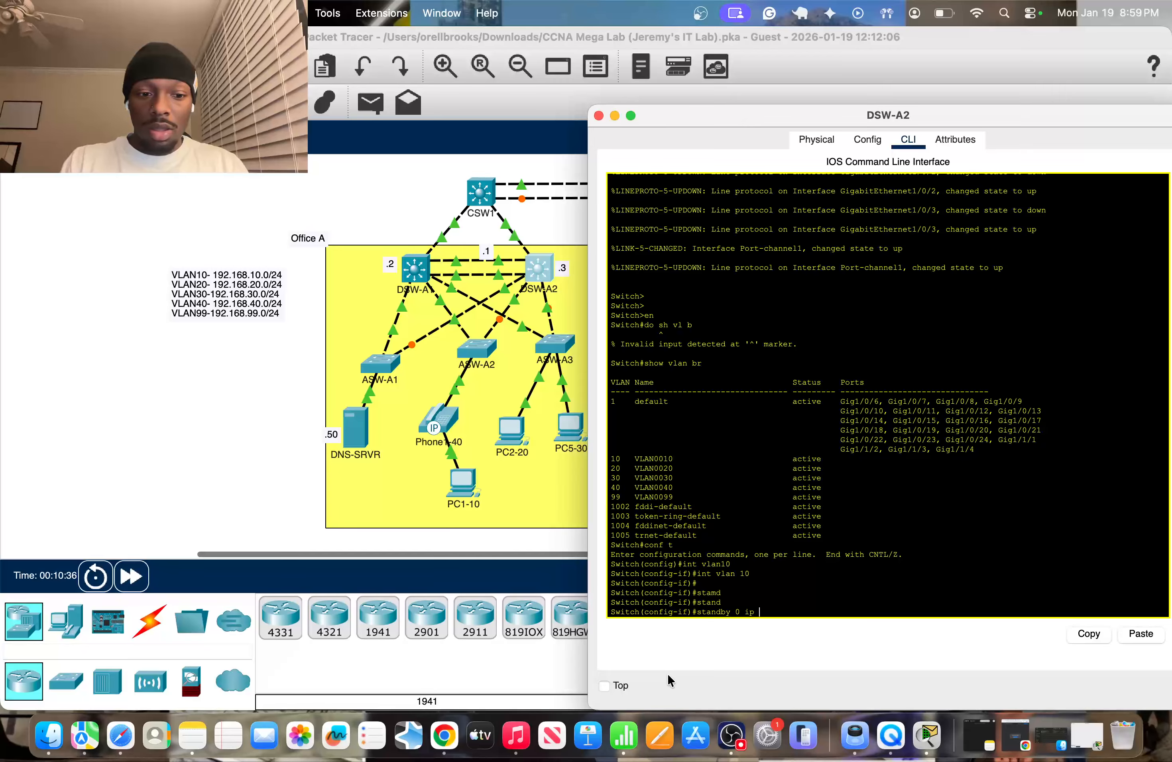
{"action": "type", "text": "192.168"}
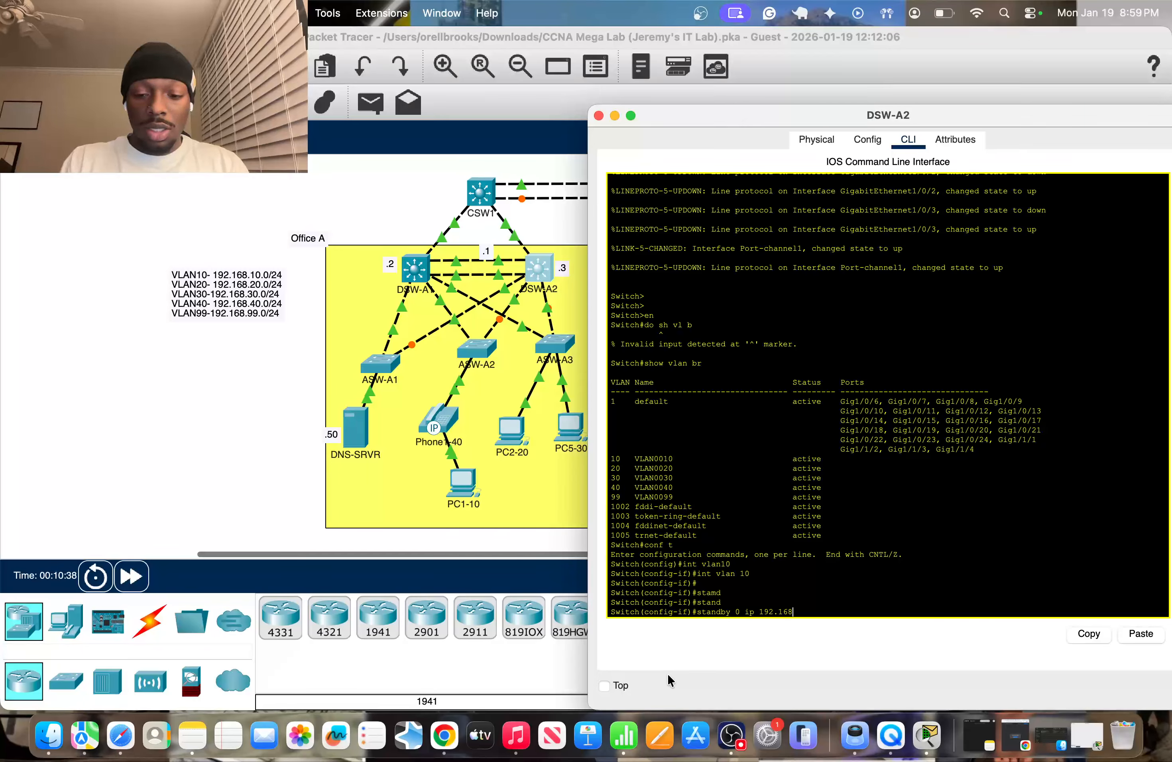
{"action": "type", "text": ".10.1"}
{"action": "key", "text": "Return"}
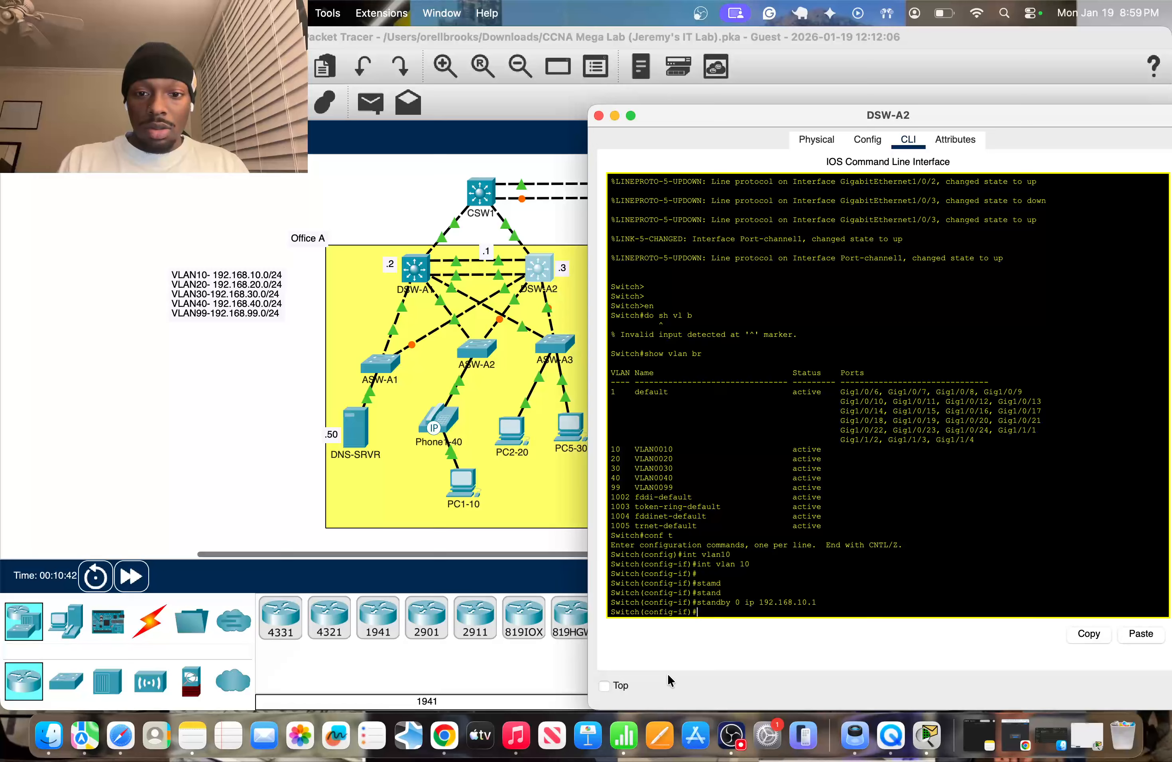
Step: Enable preemption for HSRP group 0 on the VLAN 10 interface with standby 0 preempt
{"action": "key", "text": "Up"}
{"action": "key", "text": "BackSpace"}
{"action": "key", "text": "BackSpace"}
{"action": "key", "text": "BackSpace"}
{"action": "key", "text": "BackSpace"}
{"action": "key", "text": "BackSpace"}
{"action": "key", "text": "BackSpace"}
{"action": "key", "text": "BackSpace"}
{"action": "key", "text": "BackSpace"}
{"action": "key", "text": "BackSpace"}
{"action": "key", "text": "BackSpace"}
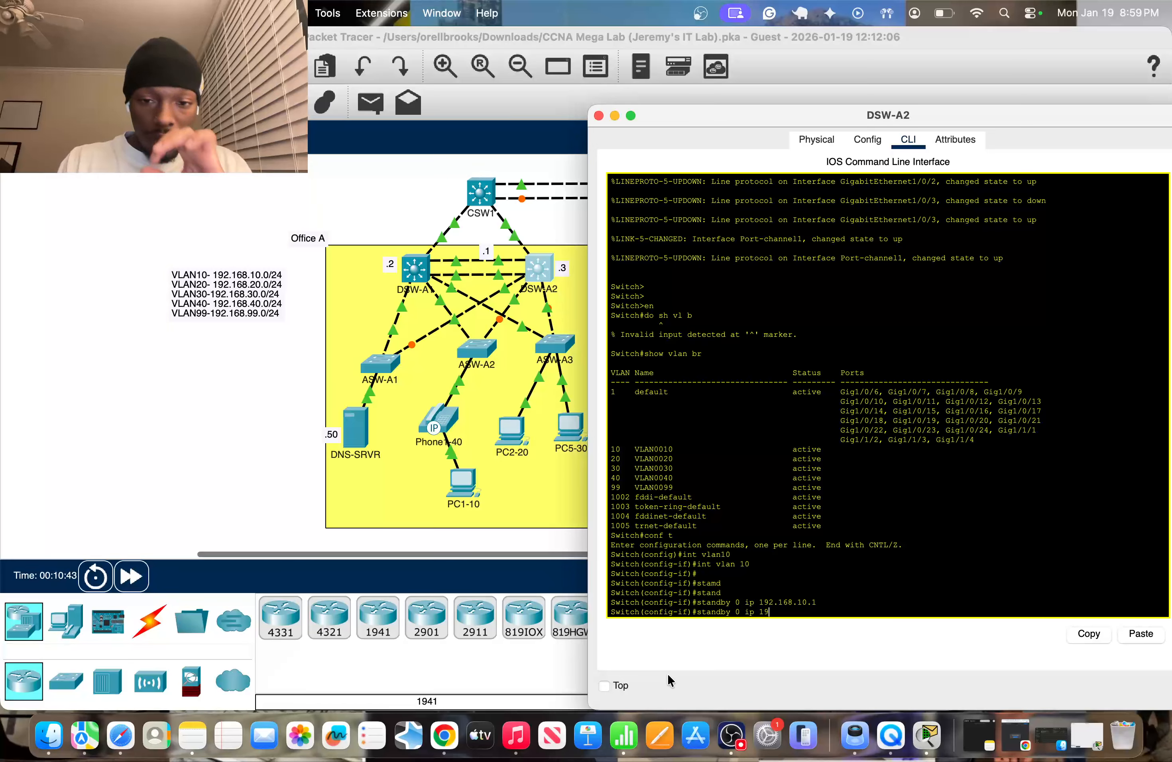
{"action": "key", "text": "BackSpace"}
{"action": "key", "text": "BackSpace"}
{"action": "key", "text": "BackSpace"}
{"action": "key", "text": "BackSpace"}
{"action": "key", "text": "BackSpace"}
{"action": "type", "text": "pre"}
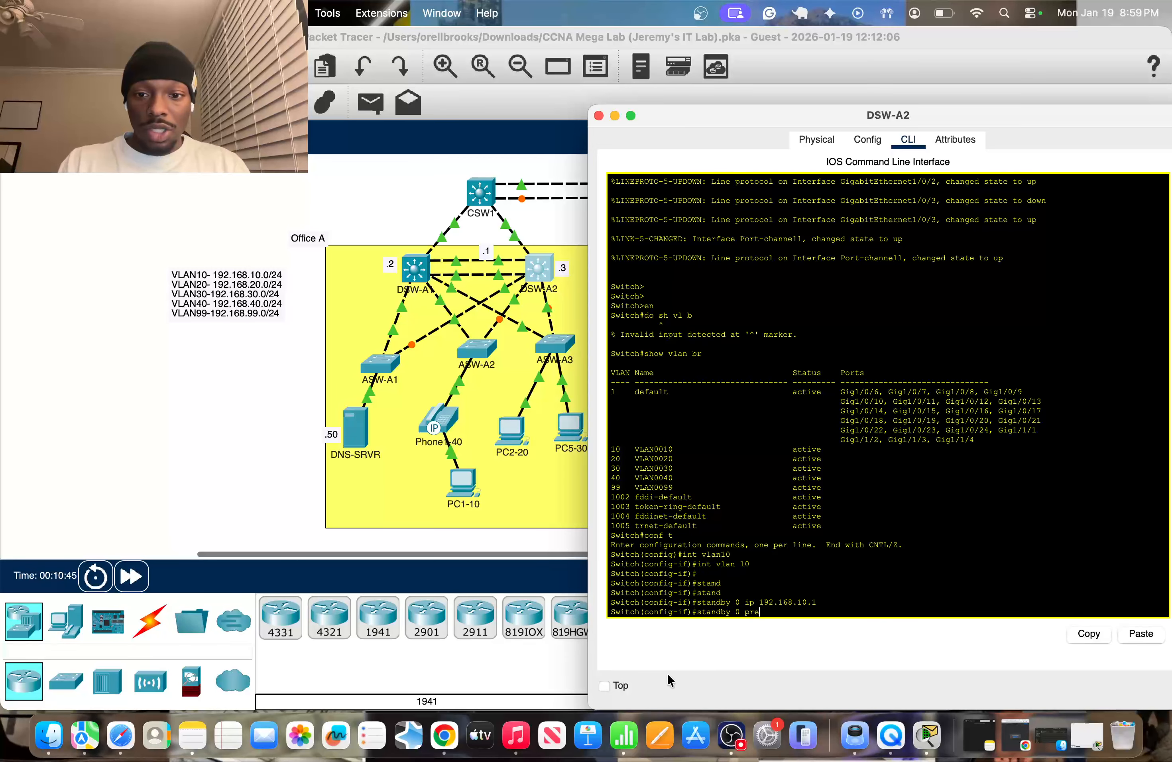
{"action": "key", "text": "Tab"}
{"action": "key", "text": "Return"}
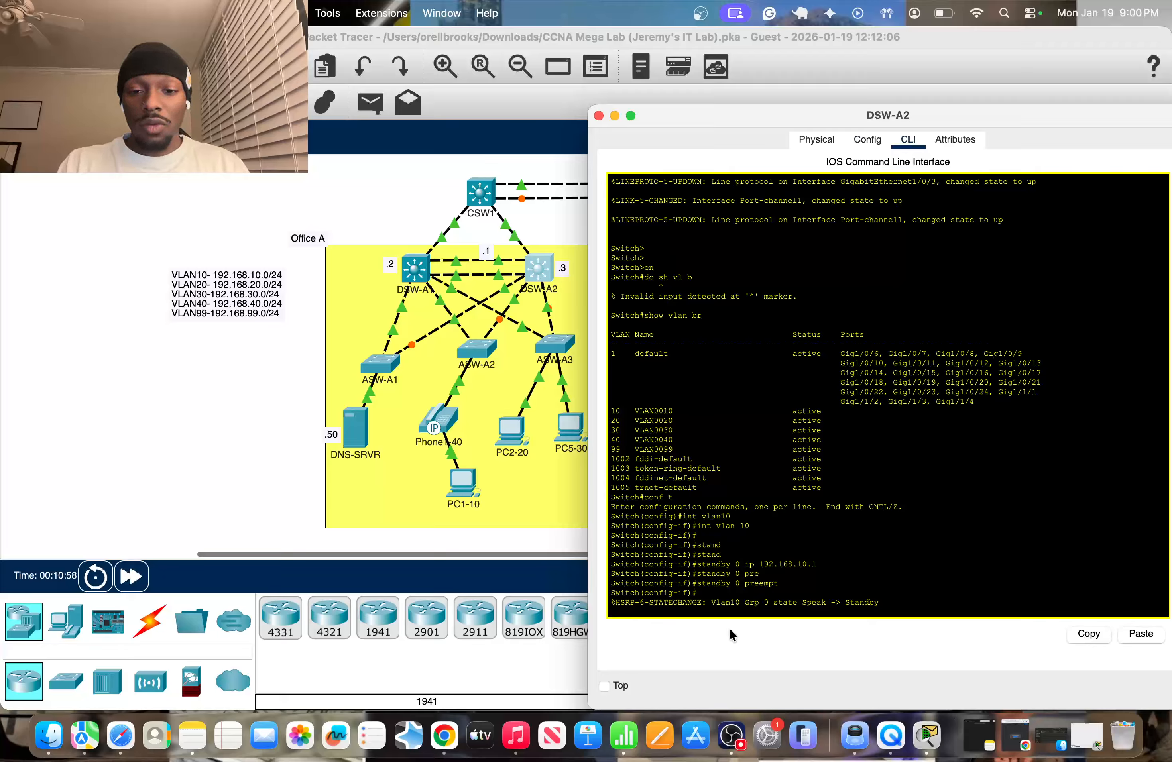
Step: Enter the VLAN 20 interface and set the HSRP group 20 virtual IP with standby 20 ip 192.168.20.1
{"action": "type", "text": "int vlan 10"}
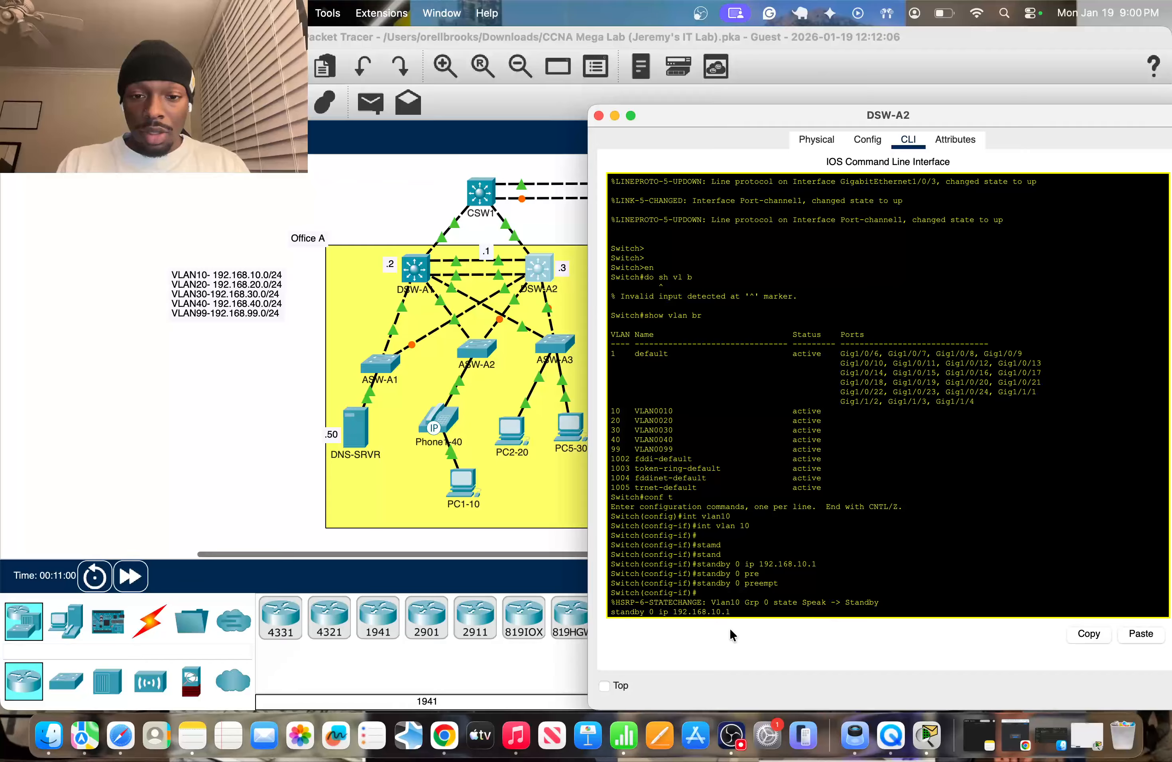
{"action": "key", "text": "BackSpace"}
{"action": "key", "text": "BackSpace"}
{"action": "type", "text": "20"}
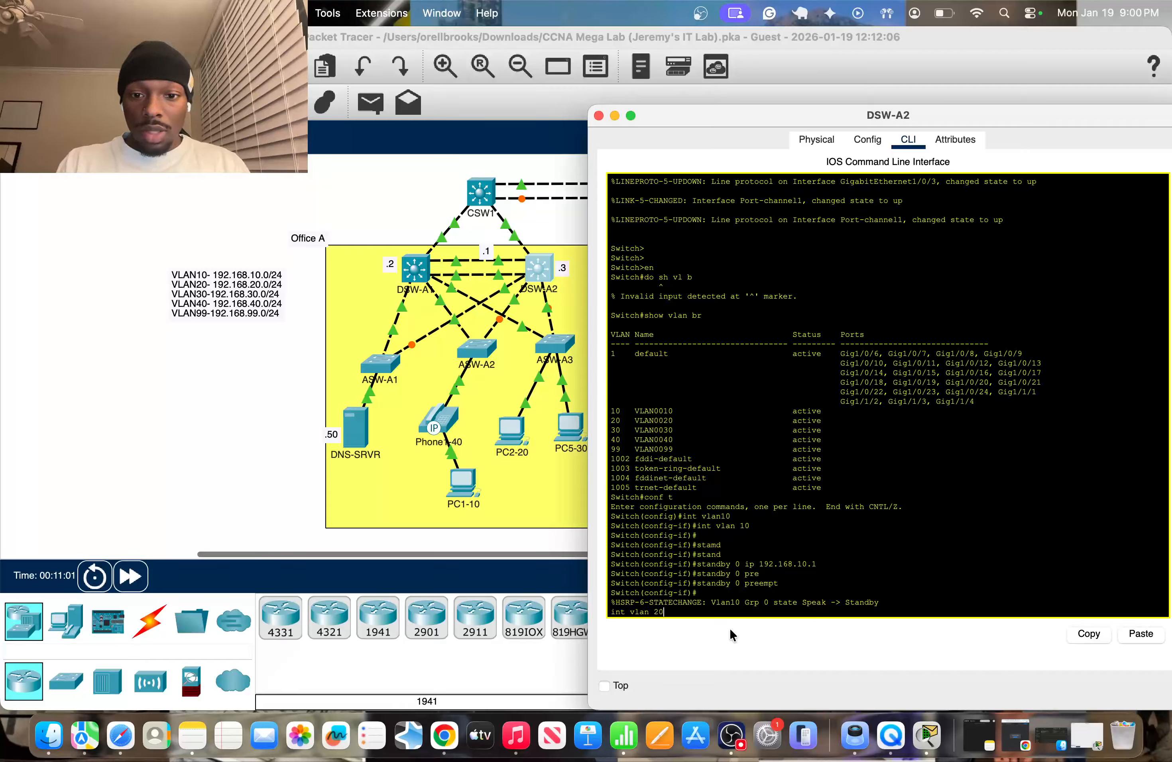
{"action": "key", "text": "Return"}
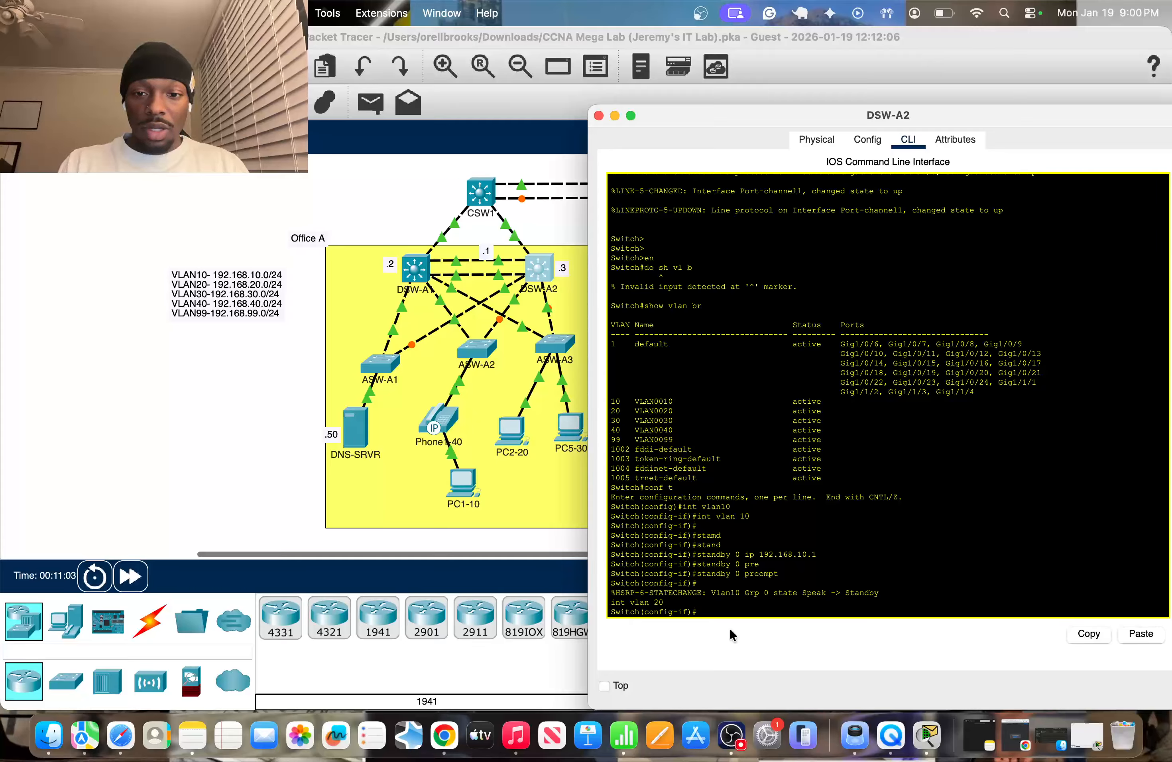
{"action": "type", "text": "stand"}
{"action": "key", "text": "Tab"}
{"action": "type", "text": "20"}
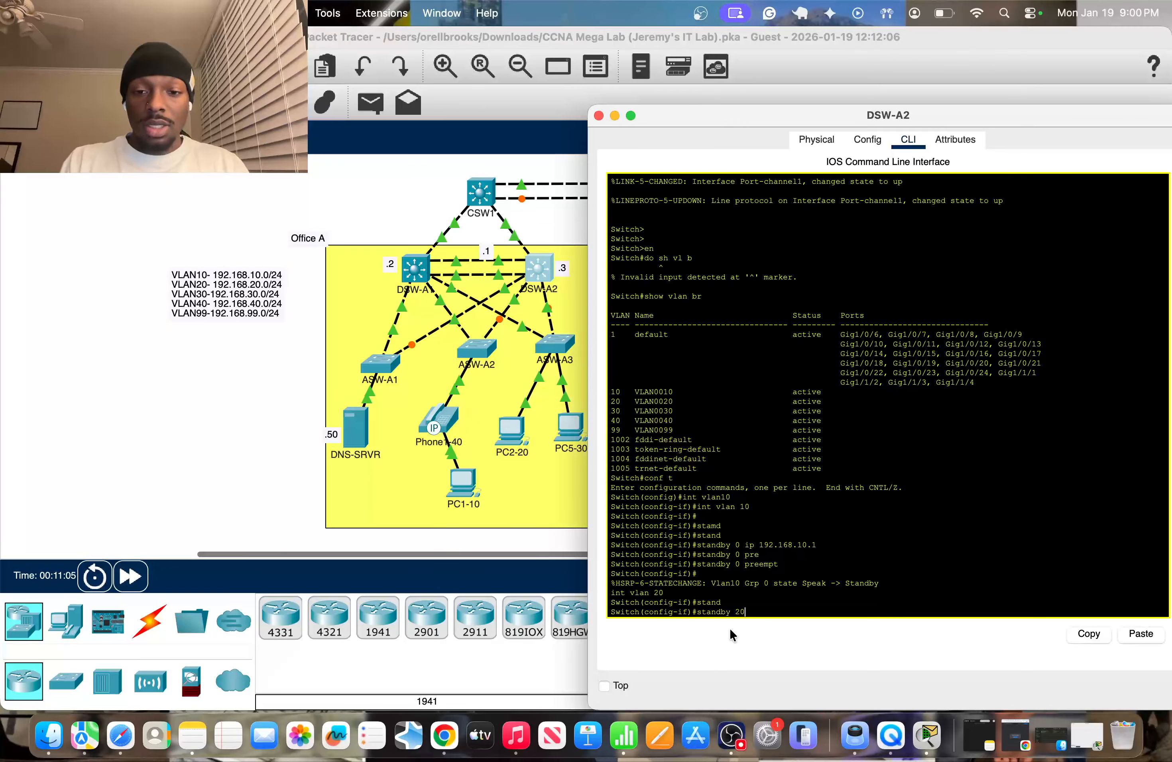
{"action": "type", "text": " ip 192.1"}
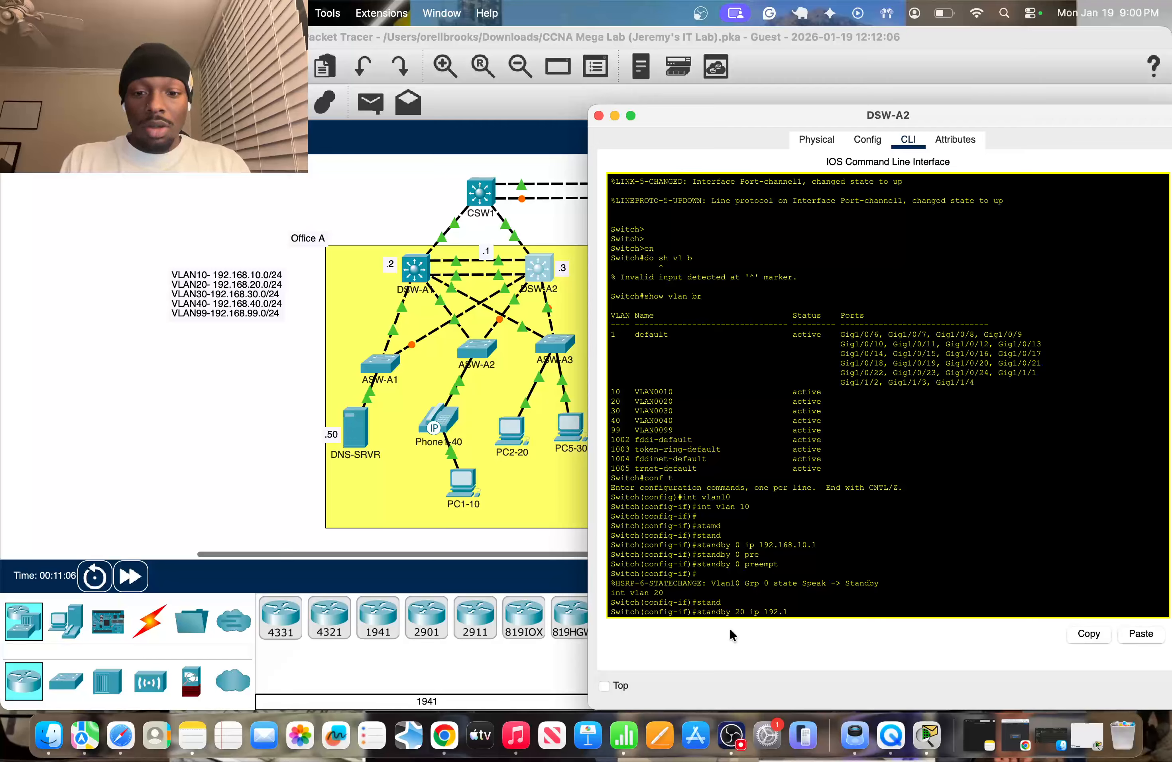
{"action": "type", "text": "68.20.1"}
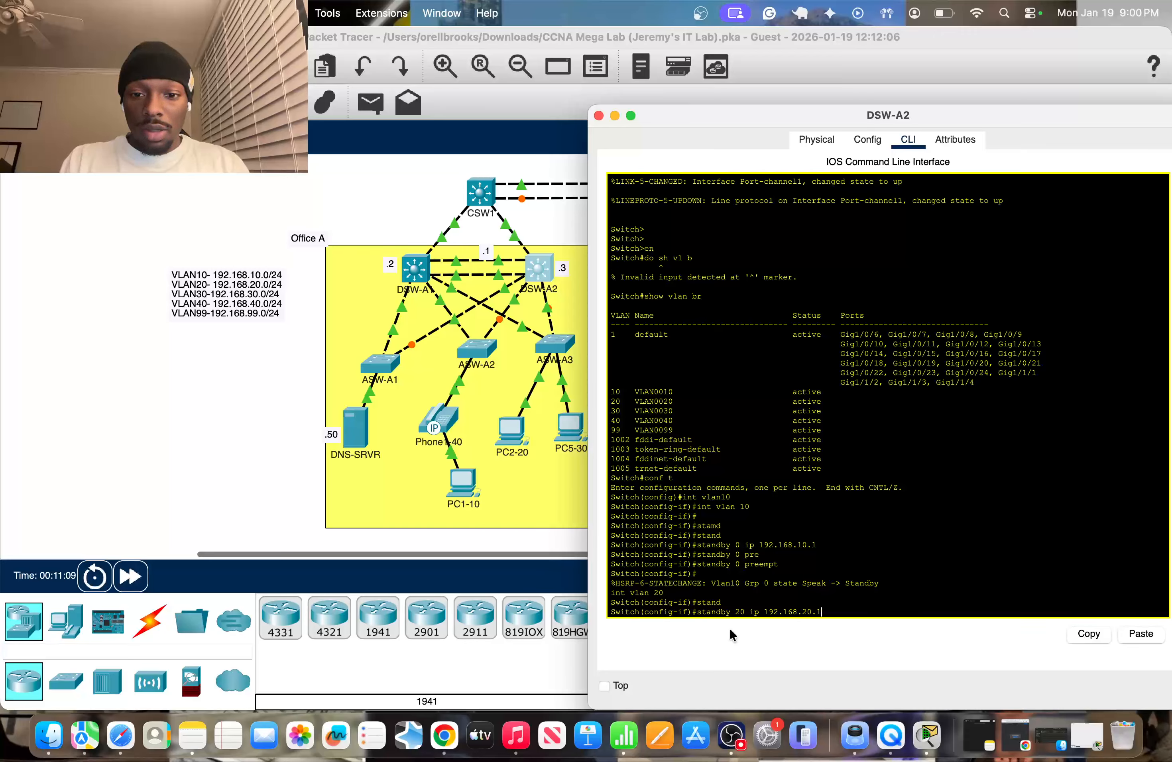
{"action": "key", "text": "Return"}
Step: Enable preemption for HSRP group 20 on the VLAN 20 interface with standby 20 preempt
{"action": "key", "text": "Up"}
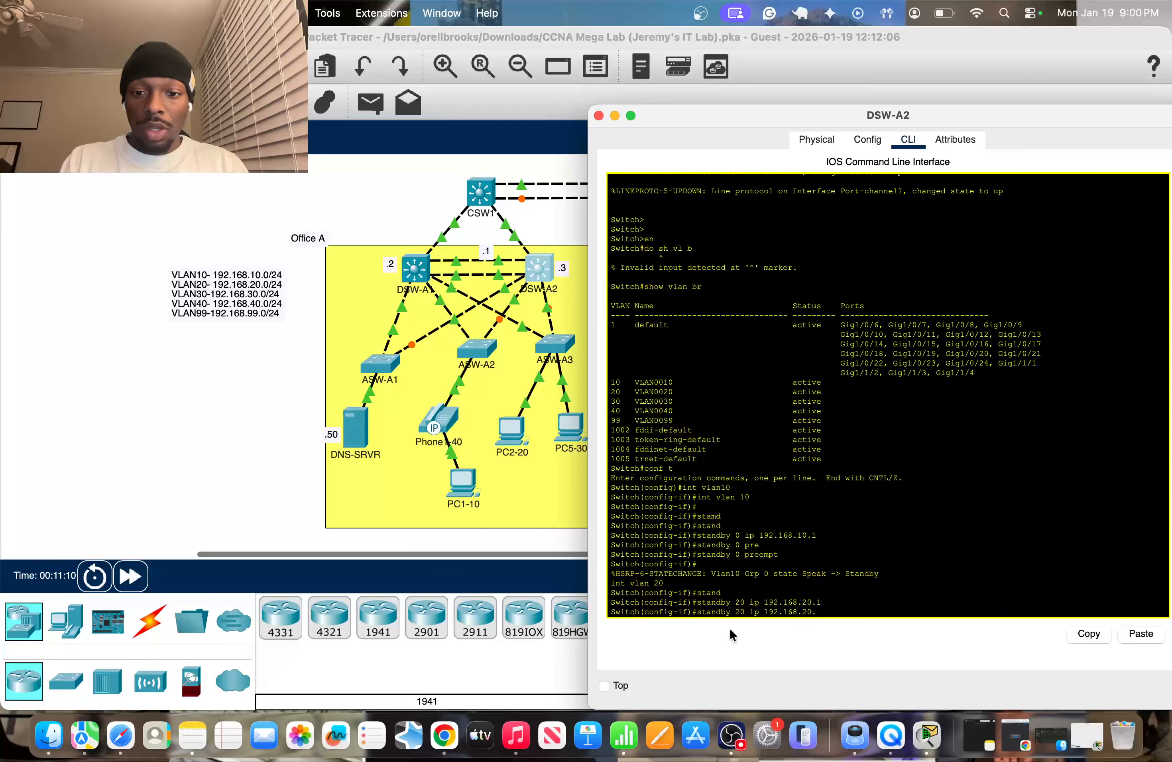
{"action": "key", "text": "BackSpace"}
{"action": "key", "text": "BackSpace"}
{"action": "key", "text": "BackSpace"}
{"action": "key", "text": "BackSpace"}
{"action": "key", "text": "BackSpace"}
{"action": "key", "text": "BackSpace"}
{"action": "key", "text": "BackSpace"}
{"action": "key", "text": "BackSpace"}
{"action": "key", "text": "BackSpace"}
{"action": "key", "text": "BackSpace"}
{"action": "key", "text": "BackSpace"}
{"action": "key", "text": "BackSpace"}
{"action": "key", "text": "BackSpace"}
{"action": "key", "text": "BackSpace"}
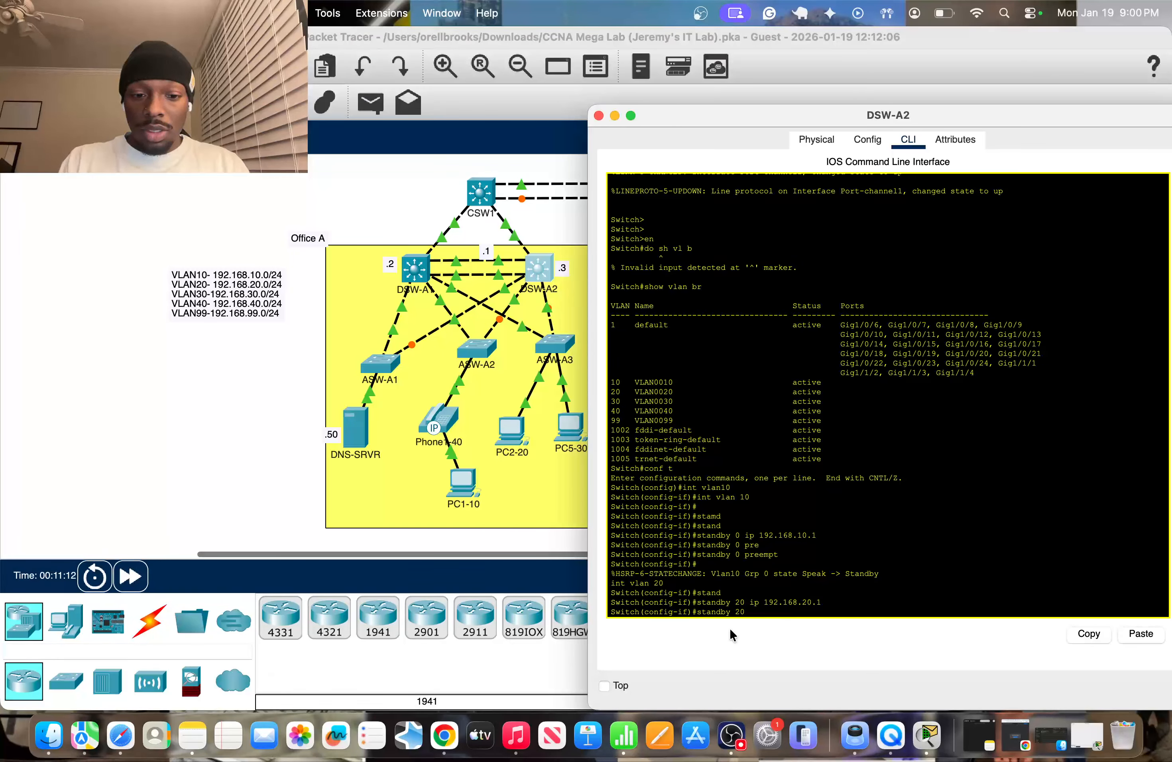
{"action": "type", "text": "pre"}
{"action": "key", "text": "Tab"}
{"action": "key", "text": "Return"}
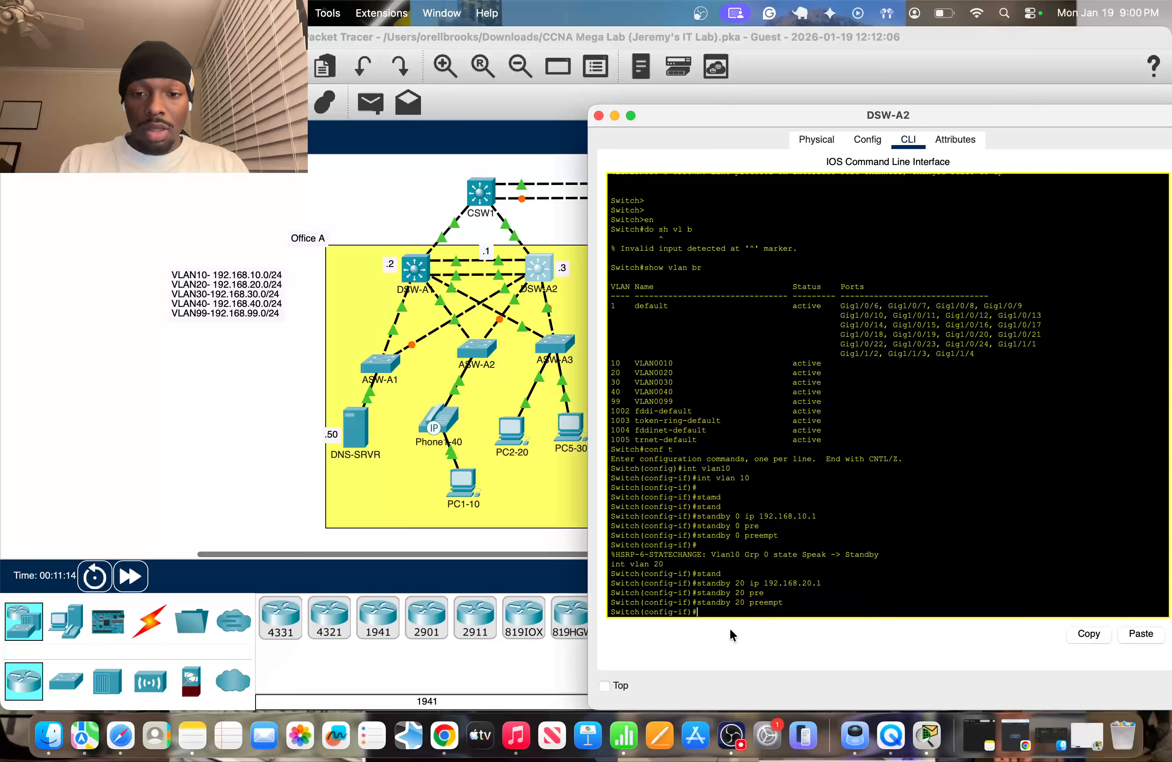
Step: Enter the VLAN 30 interface and set the HSRP group 30 virtual IP with standby 30 ip 192.168.30.1
{"action": "type", "text": "int vlan 30"}
{"action": "key", "text": "Return"}
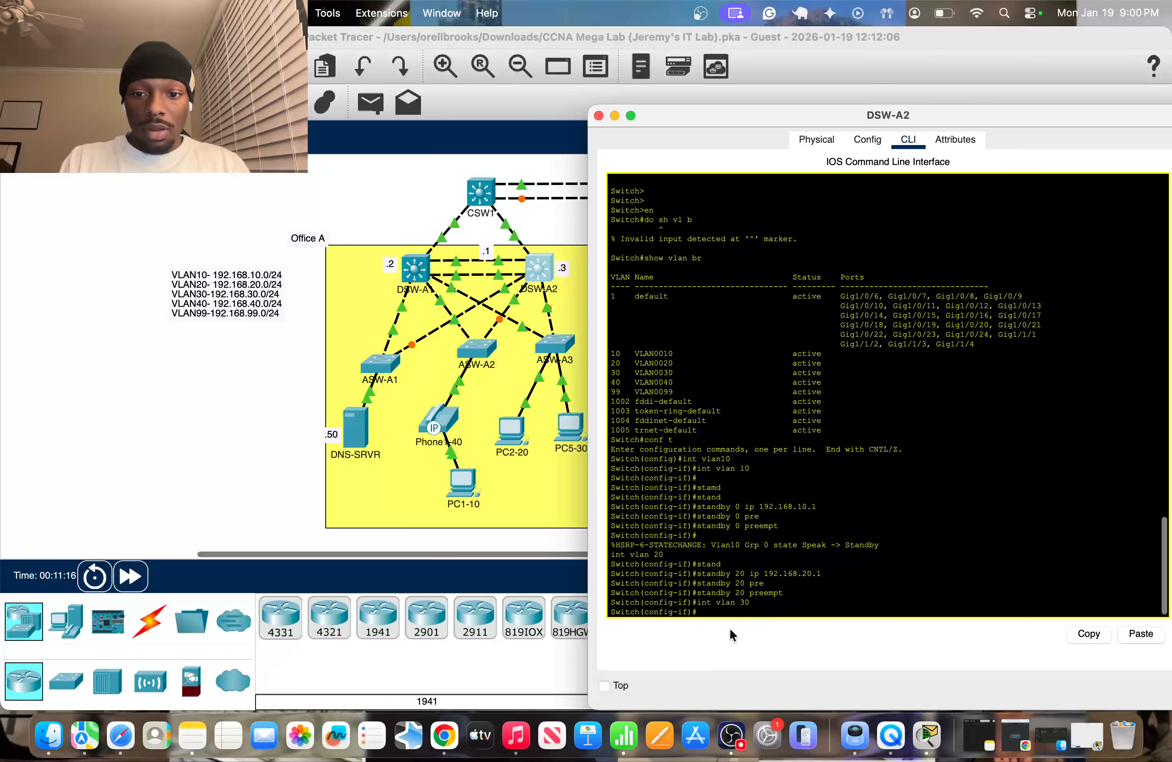
{"action": "type", "text": "stan"}
{"action": "key", "text": "Tab"}
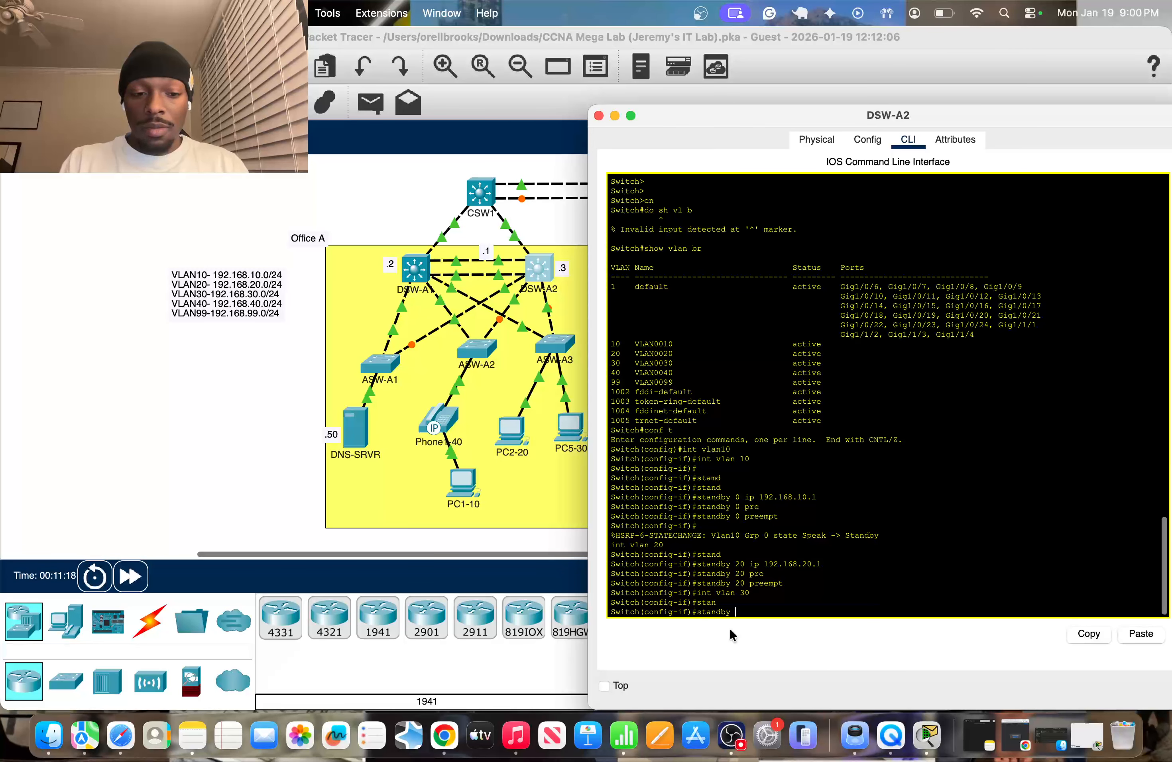
{"action": "type", "text": "30 ip 192"}
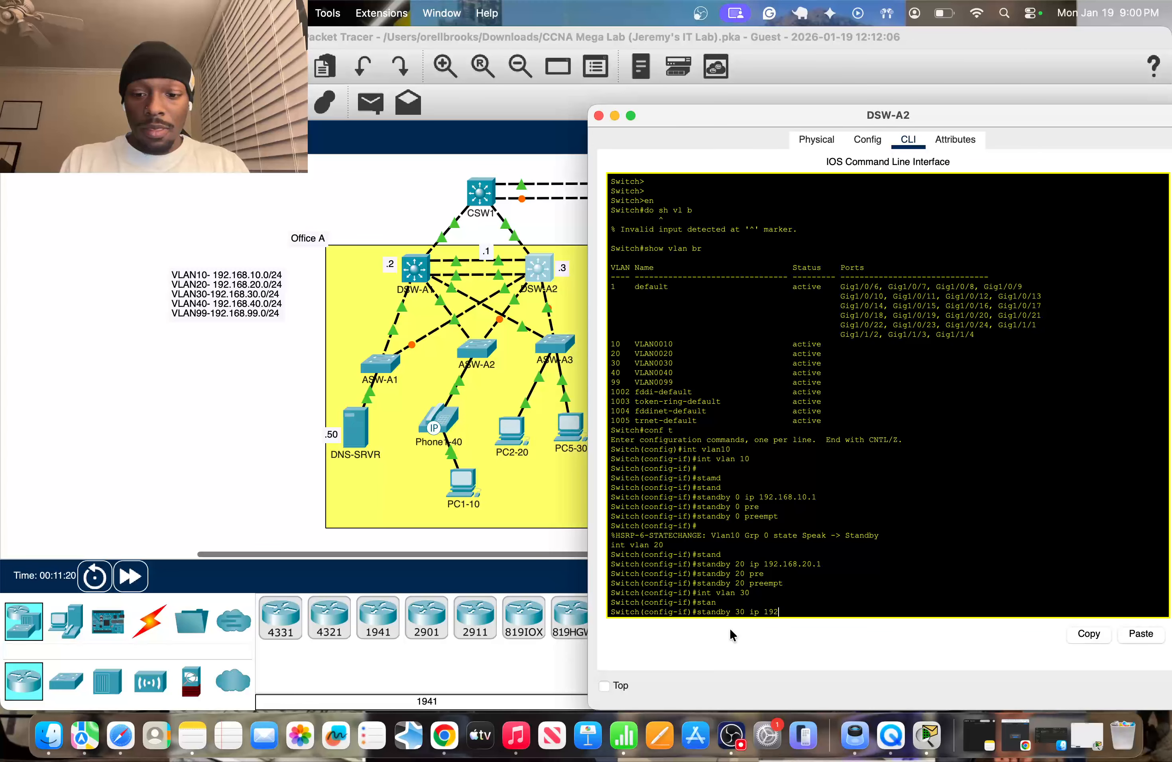
{"action": "type", "text": ".168.30.1"}
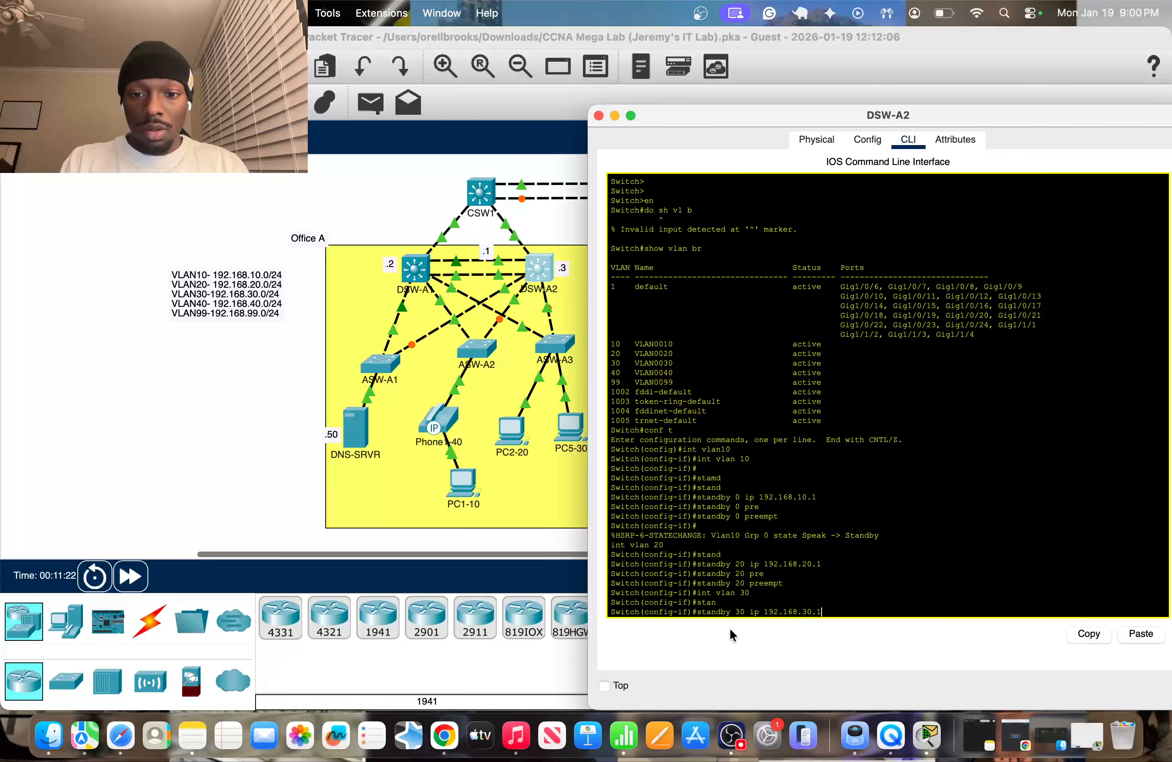
{"action": "key", "text": "Return"}
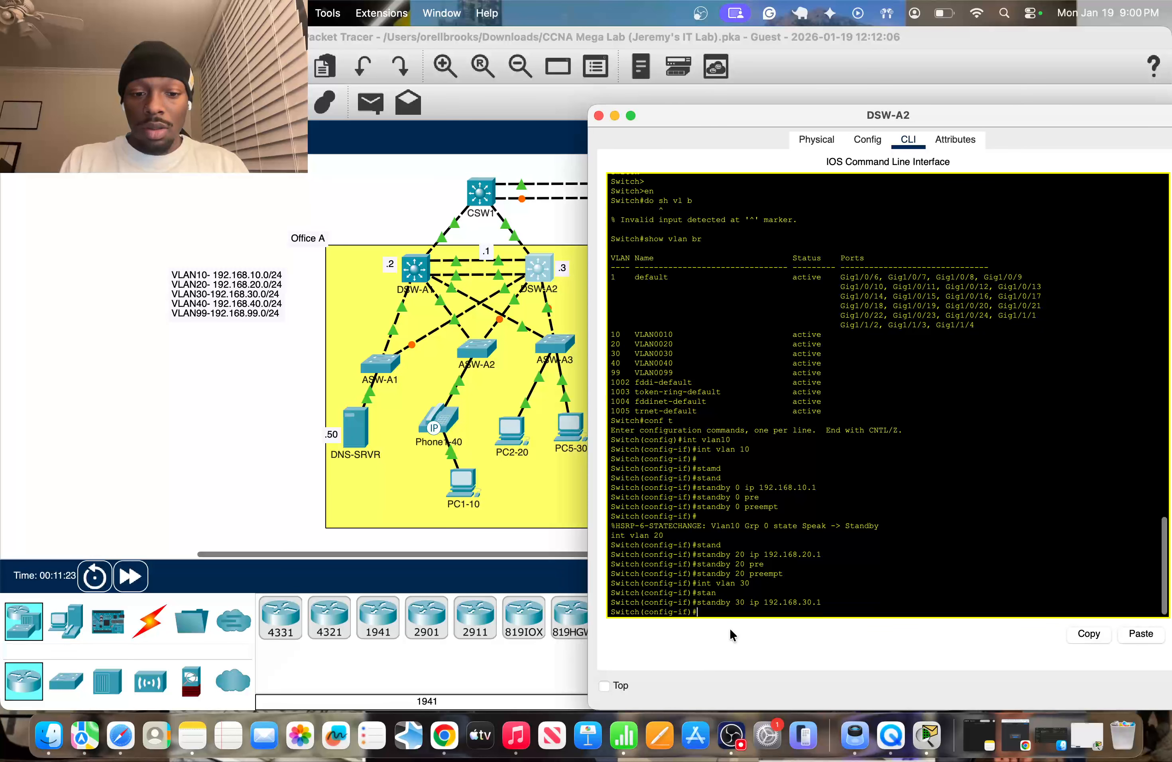
Step: Enable preemption for HSRP group 30 on the VLAN 30 interface with standby 30 preempt
{"action": "key", "text": "Up"}
{"action": "key", "text": "BackSpace"}
{"action": "key", "text": "BackSpace"}
{"action": "key", "text": "BackSpace"}
{"action": "key", "text": "BackSpace"}
{"action": "key", "text": "BackSpace"}
{"action": "key", "text": "BackSpace"}
{"action": "key", "text": "BackSpace"}
{"action": "key", "text": "BackSpace"}
{"action": "key", "text": "BackSpace"}
{"action": "key", "text": "BackSpace"}
{"action": "key", "text": "BackSpace"}
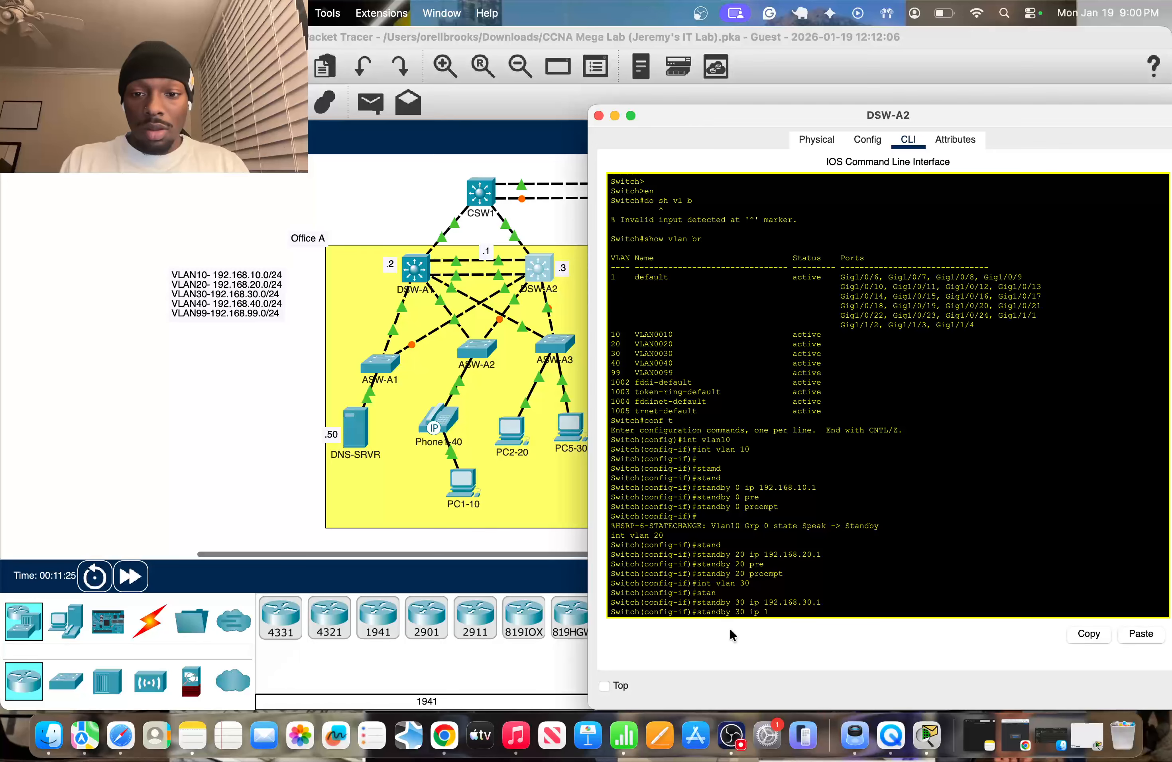
{"action": "type", "text": "pre"}
{"action": "key", "text": "Tab"}
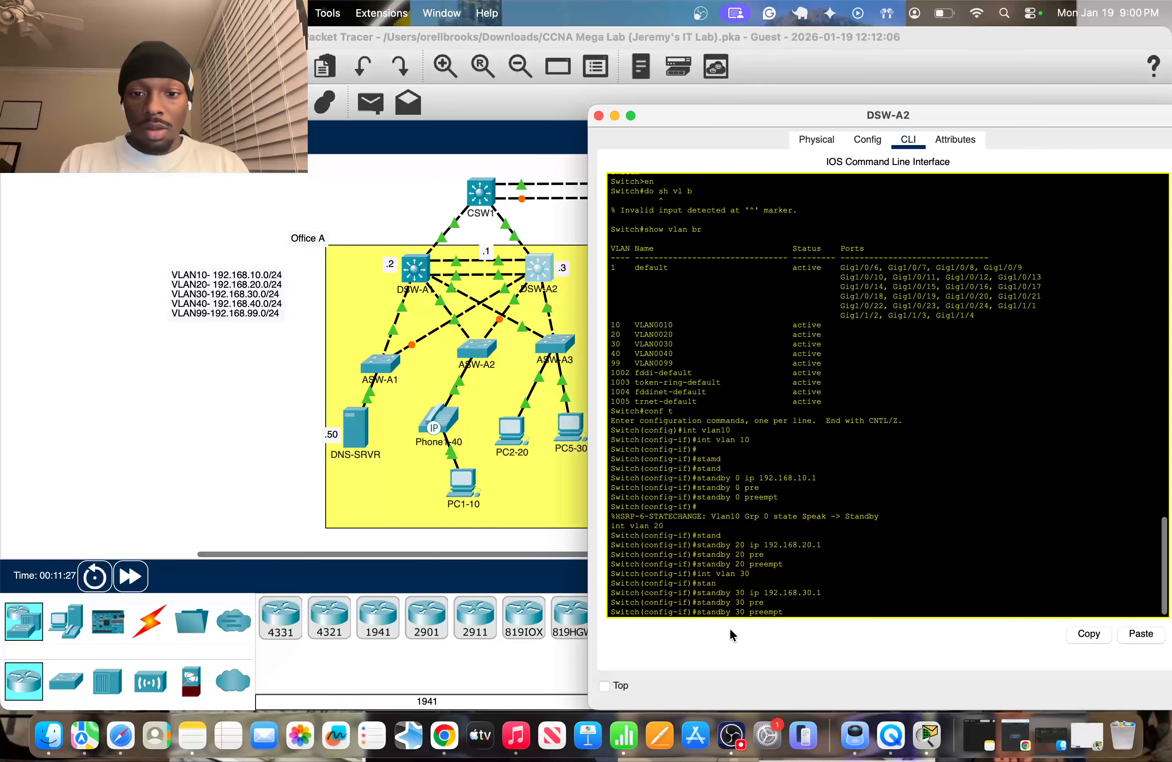
{"action": "key", "text": "Return"}
Step: Enter the VLAN 40 interface and set the HSRP group 40 virtual IP with standby 40 ip 192.168.40.1
{"action": "type", "text": "int "}
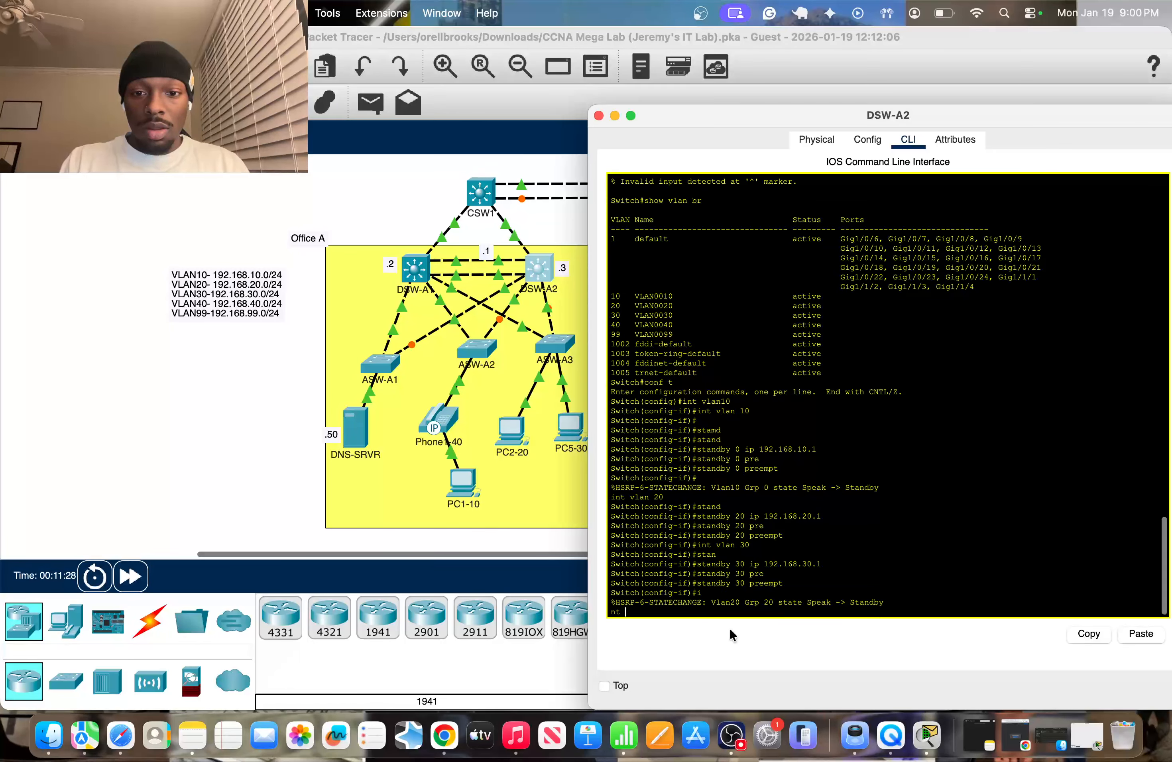
{"action": "type", "text": "vlan 4"}
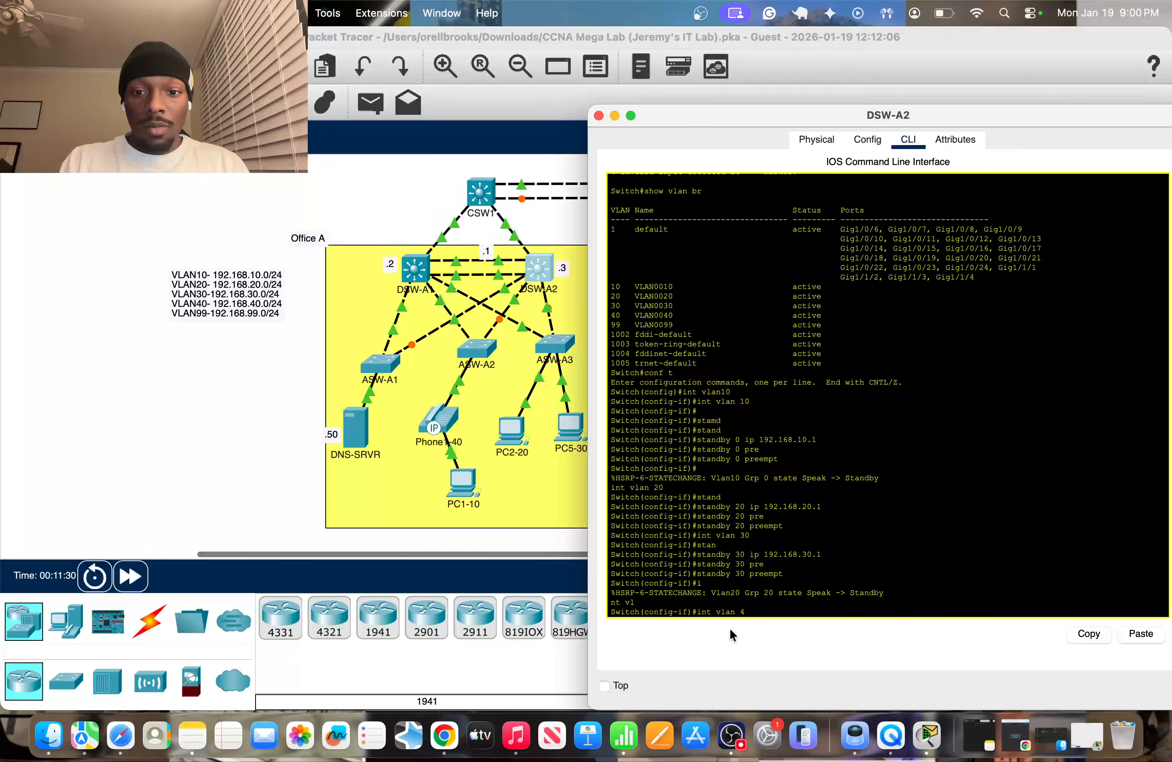
{"action": "type", "text": "0"}
{"action": "key", "text": "Return"}
{"action": "type", "text": "stad"}
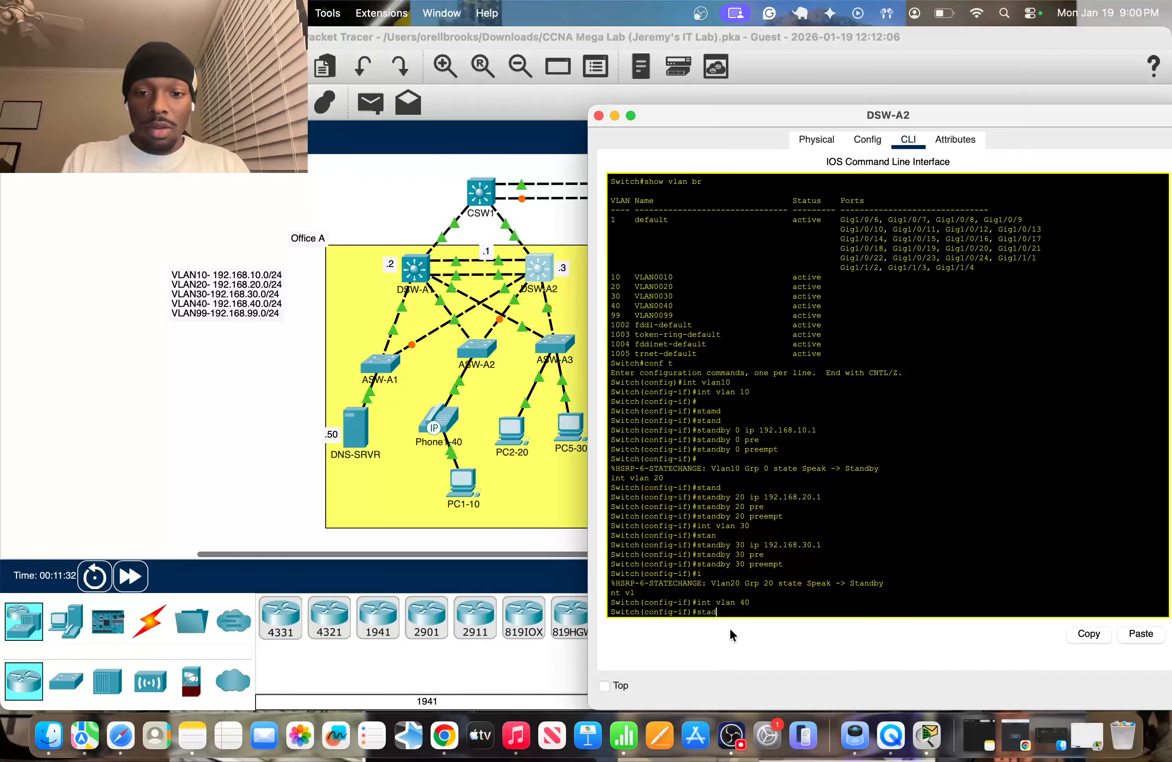
{"action": "key", "text": "BackSpace"}
{"action": "type", "text": "nd"}
{"action": "key", "text": "Tab"}
{"action": "type", "text": "49"}
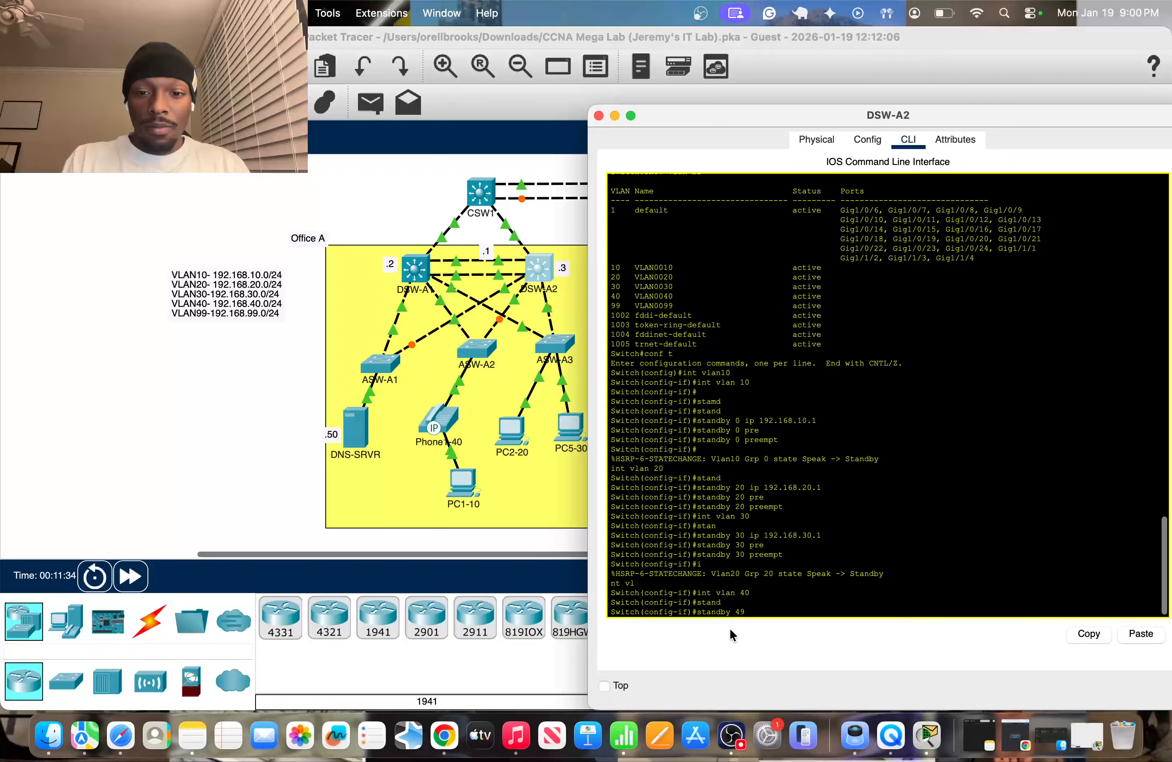
{"action": "key", "text": "BackSpace"}
{"action": "type", "text": "0 "}
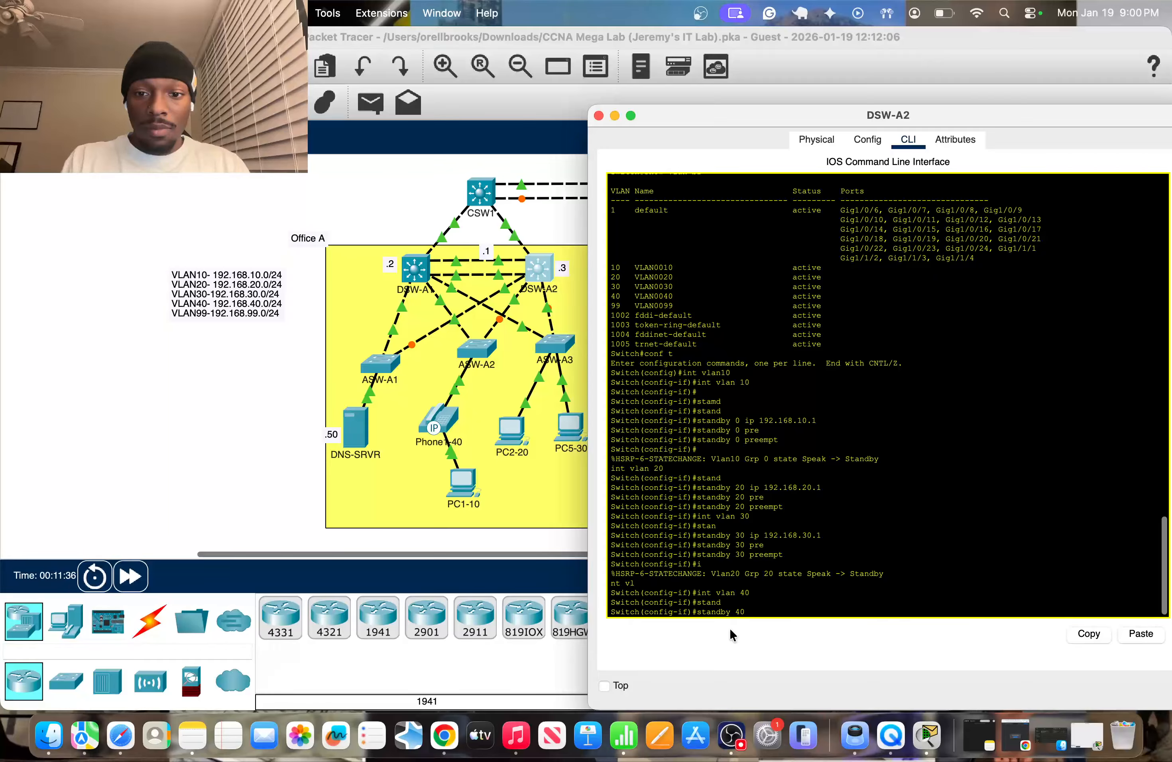
{"action": "type", "text": "ip"}
{"action": "key", "text": "Tab"}
{"action": "type", "text": "192.1"}
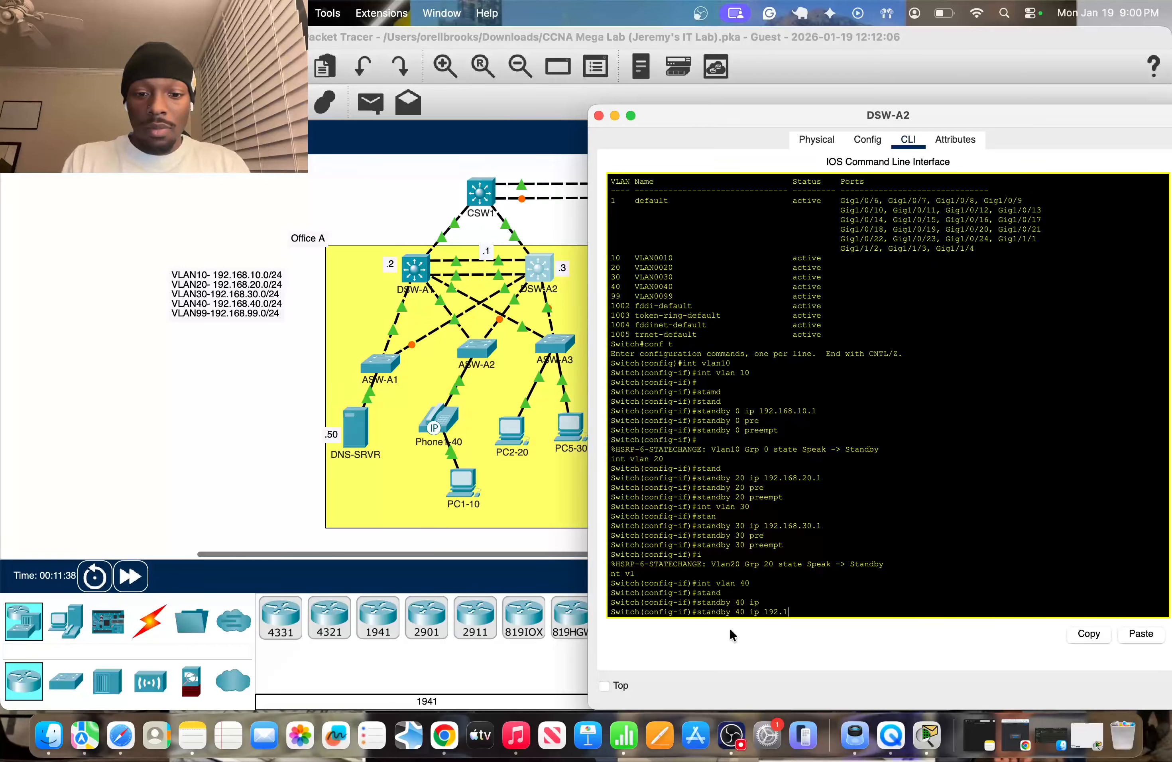
{"action": "type", "text": "68.40.1"}
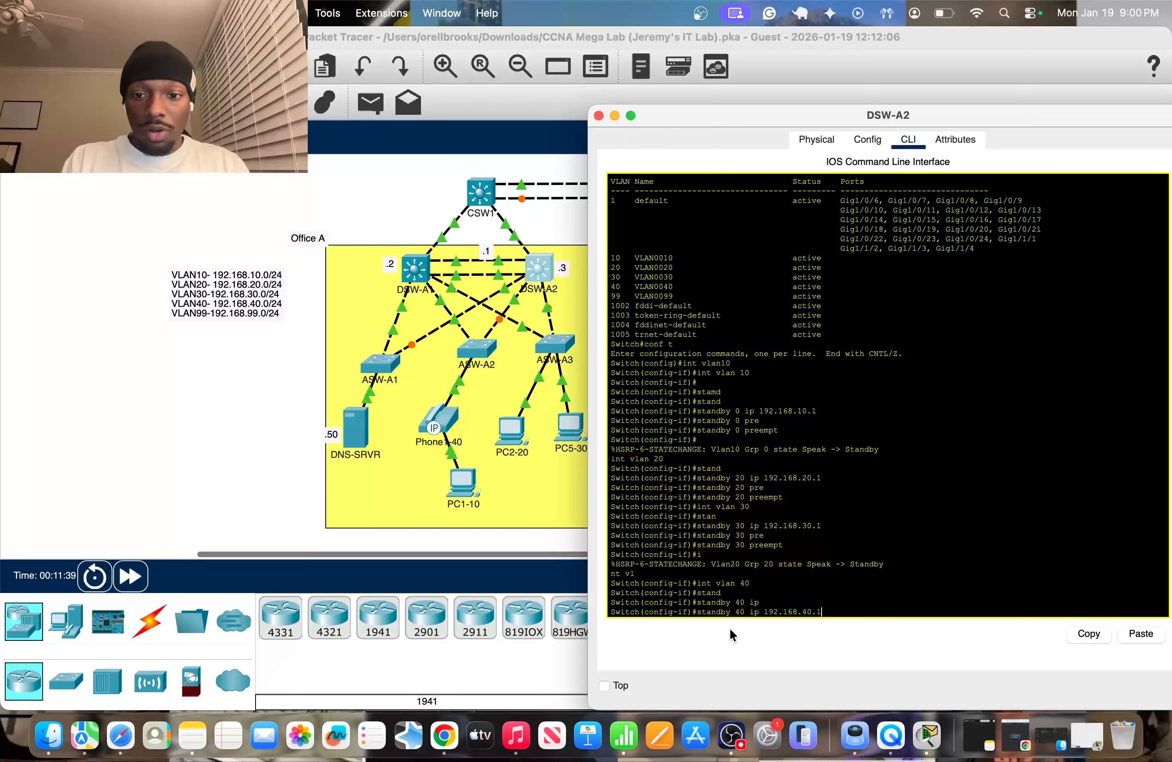
{"action": "key", "text": "Return"}
Step: Enable preemption for HSRP group 40 on the VLAN 40 interface with standby 40 preempt
{"action": "key", "text": "Up"}
{"action": "key", "text": "BackSpace"}
{"action": "key", "text": "BackSpace"}
{"action": "key", "text": "BackSpace"}
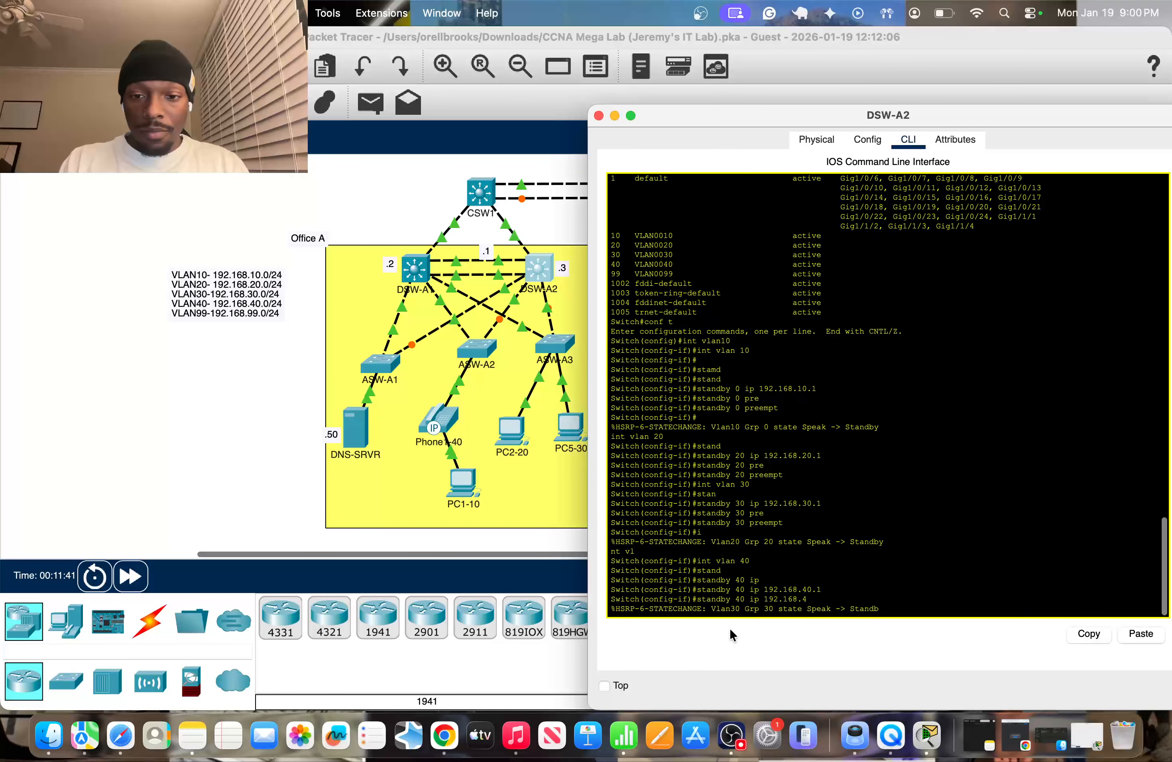
{"action": "key", "text": "BackSpace"}
{"action": "key", "text": "BackSpace"}
{"action": "key", "text": "BackSpace"}
{"action": "key", "text": "BackSpace"}
{"action": "key", "text": "BackSpace"}
{"action": "key", "text": "BackSpace"}
{"action": "key", "text": "BackSpace"}
{"action": "key", "text": "BackSpace"}
{"action": "key", "text": "BackSpace"}
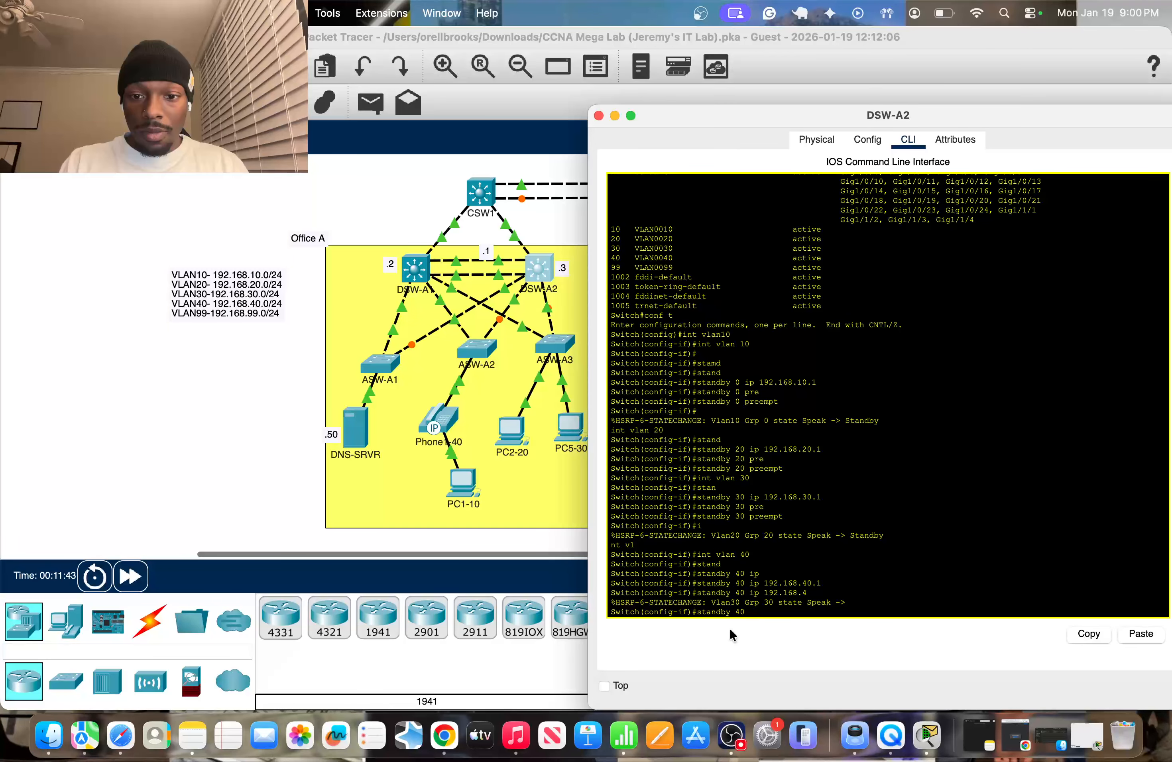
{"action": "type", "text": "re"}
{"action": "key", "text": "Return"}
{"action": "key", "text": "Up"}
{"action": "type", "text": "empt"}
{"action": "key", "text": "Return"}
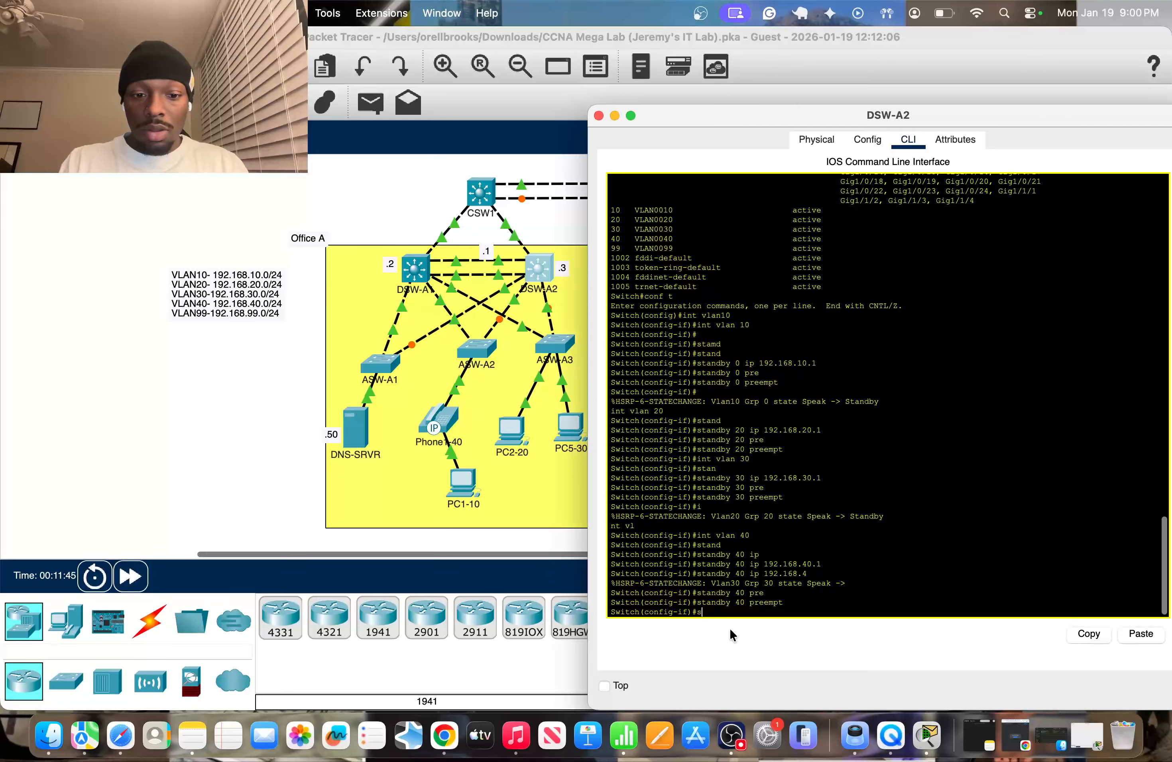
{"action": "type", "text": "stam"}
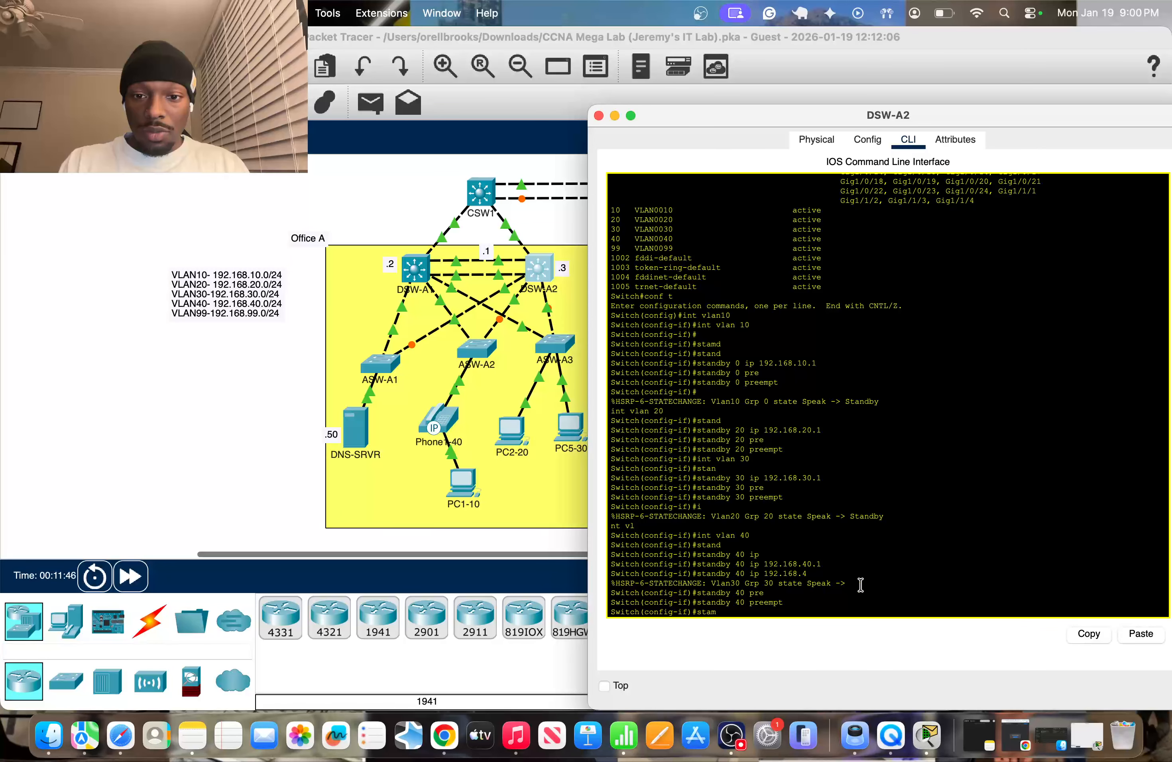
{"action": "left_click_drag", "start_coordinate": [856, 585], "coordinate": [650, 580]}
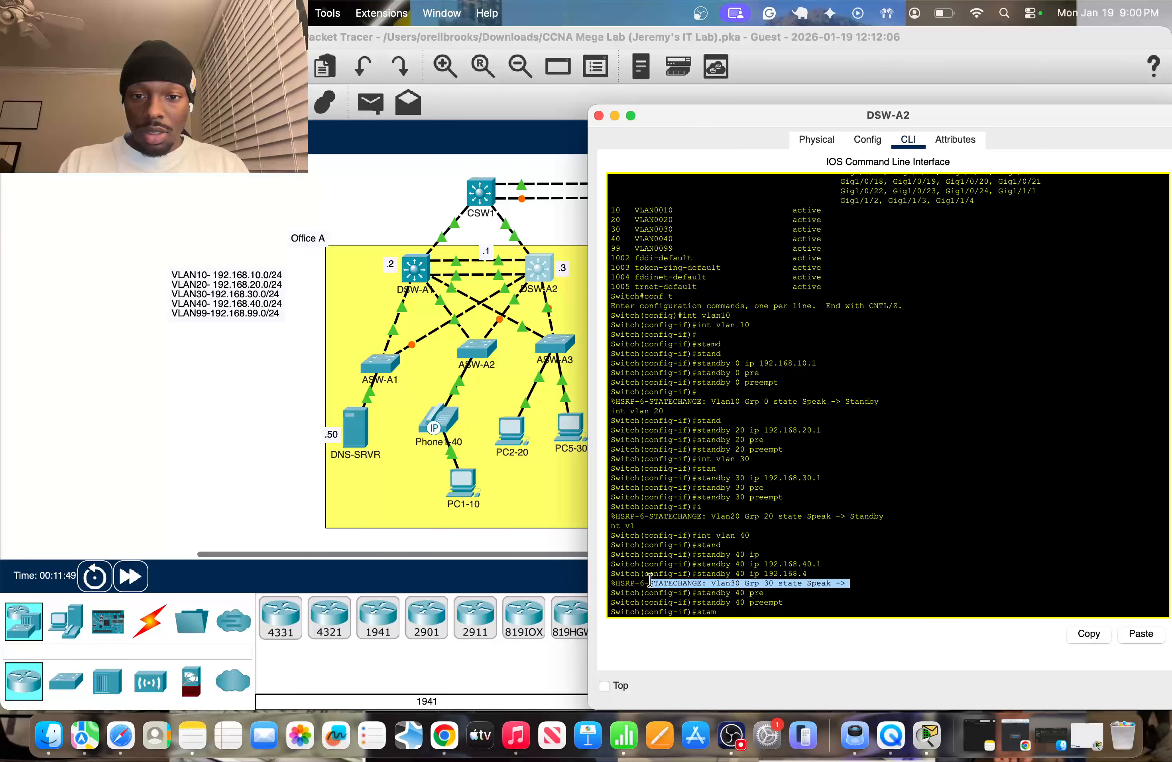
{"action": "left_click", "coordinate": [720, 613]}
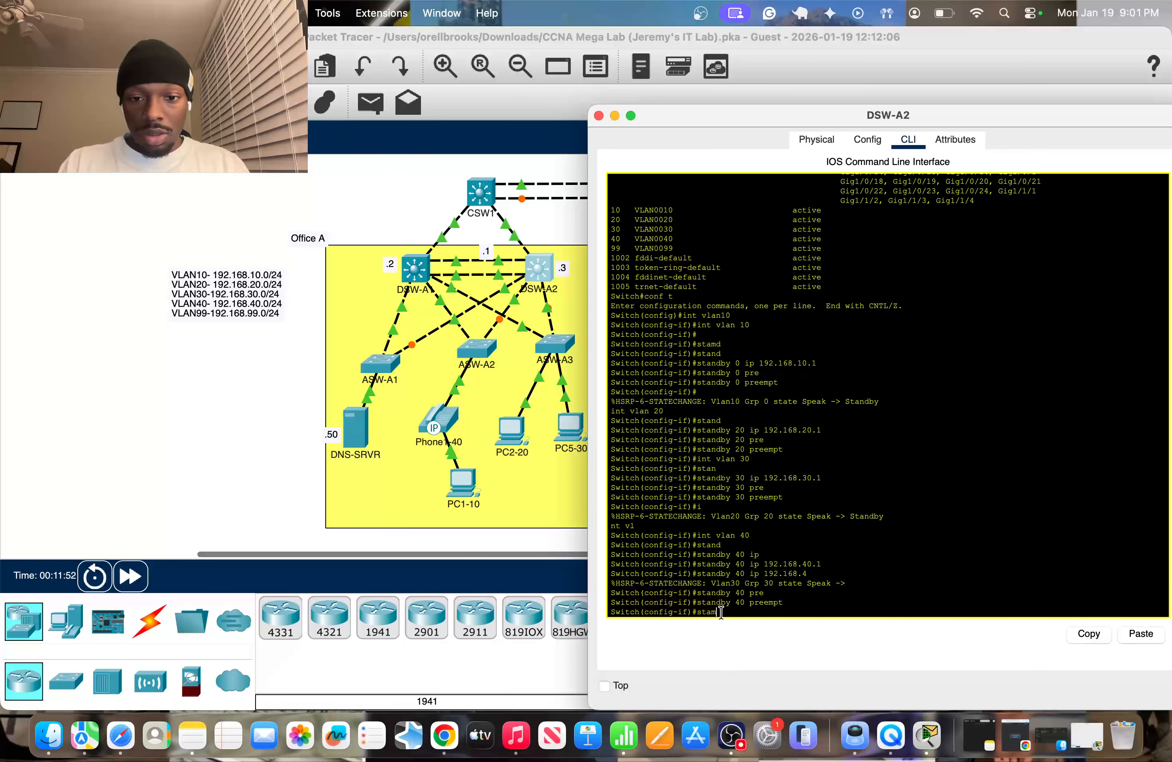
{"action": "key", "text": "Up"}
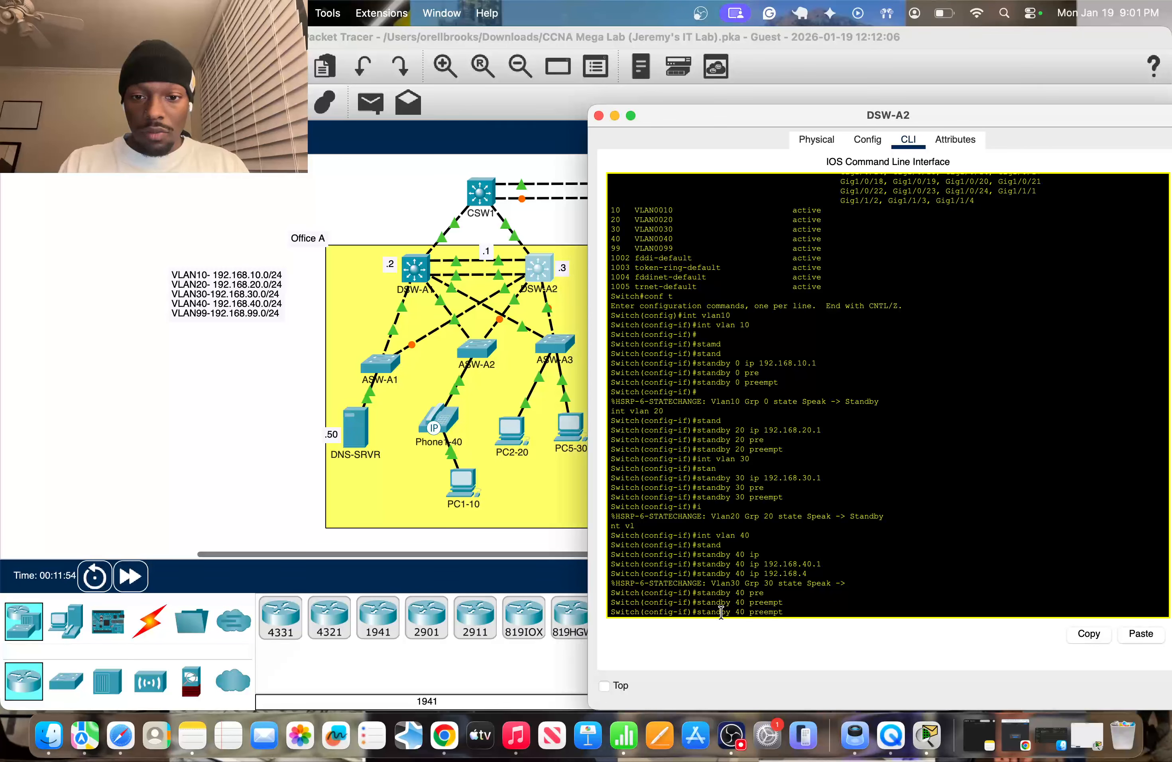
{"action": "left_click_drag", "start_coordinate": [861, 612], "coordinate": [572, 608]}
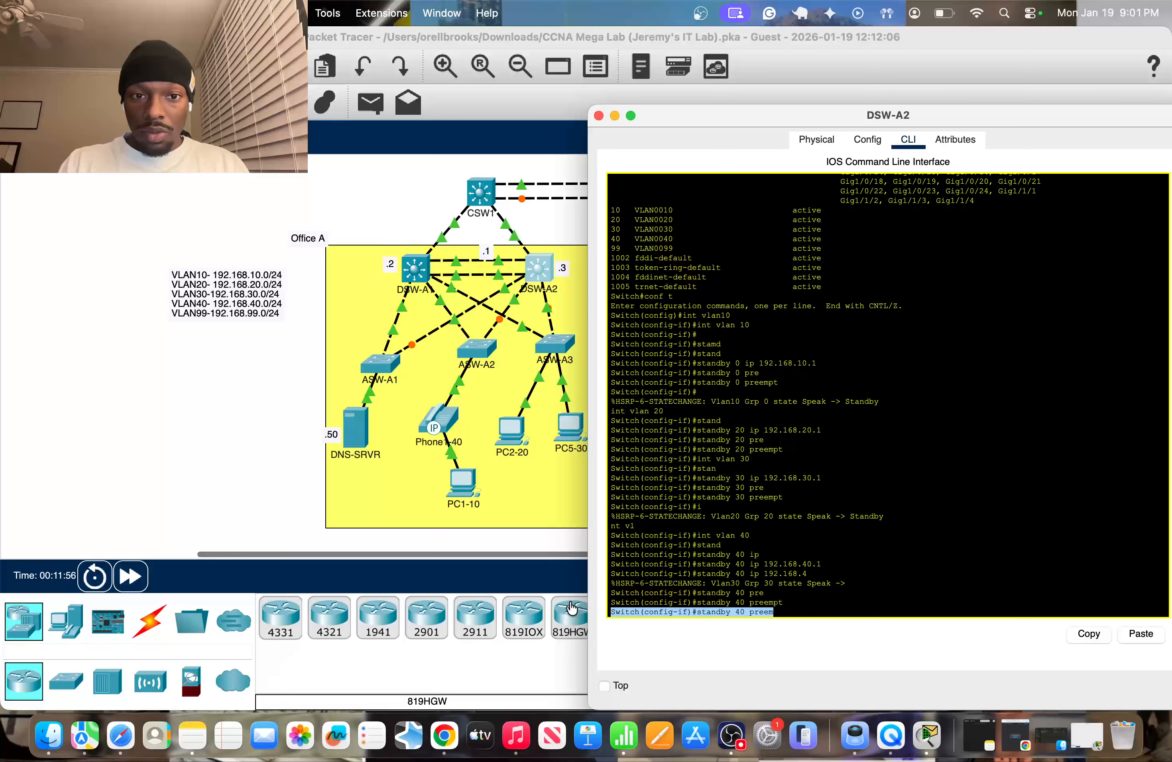
{"action": "key", "text": "BackSpace"}
{"action": "key", "text": "BackSpace"}
{"action": "key", "text": "BackSpace"}
{"action": "key", "text": "BackSpace"}
{"action": "key", "text": "BackSpace"}
{"action": "key", "text": "BackSpace"}
{"action": "key", "text": "BackSpace"}
{"action": "key", "text": "BackSpace"}
{"action": "key", "text": "BackSpace"}
{"action": "key", "text": "BackSpace"}
{"action": "key", "text": "BackSpace"}
{"action": "key", "text": "BackSpace"}
{"action": "key", "text": "BackSpace"}
{"action": "key", "text": "BackSpace"}
{"action": "key", "text": "BackSpace"}
{"action": "key", "text": "BackSpace"}
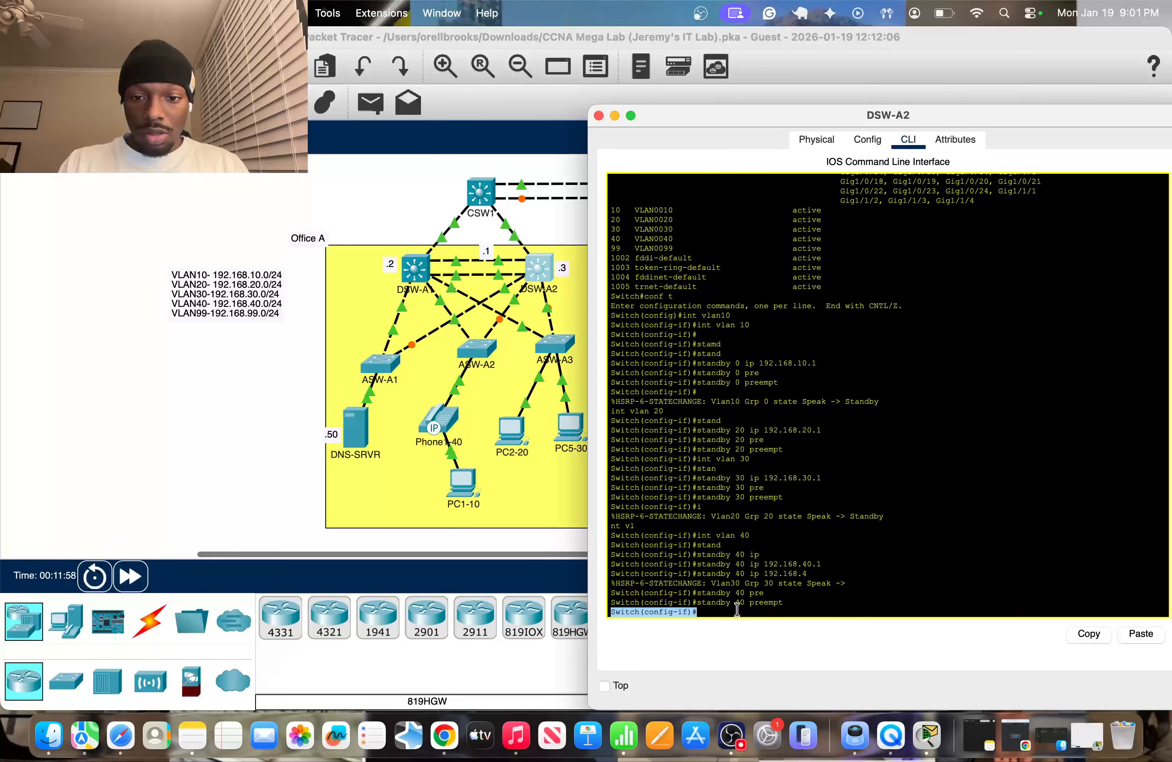
{"action": "key", "text": "Return"}
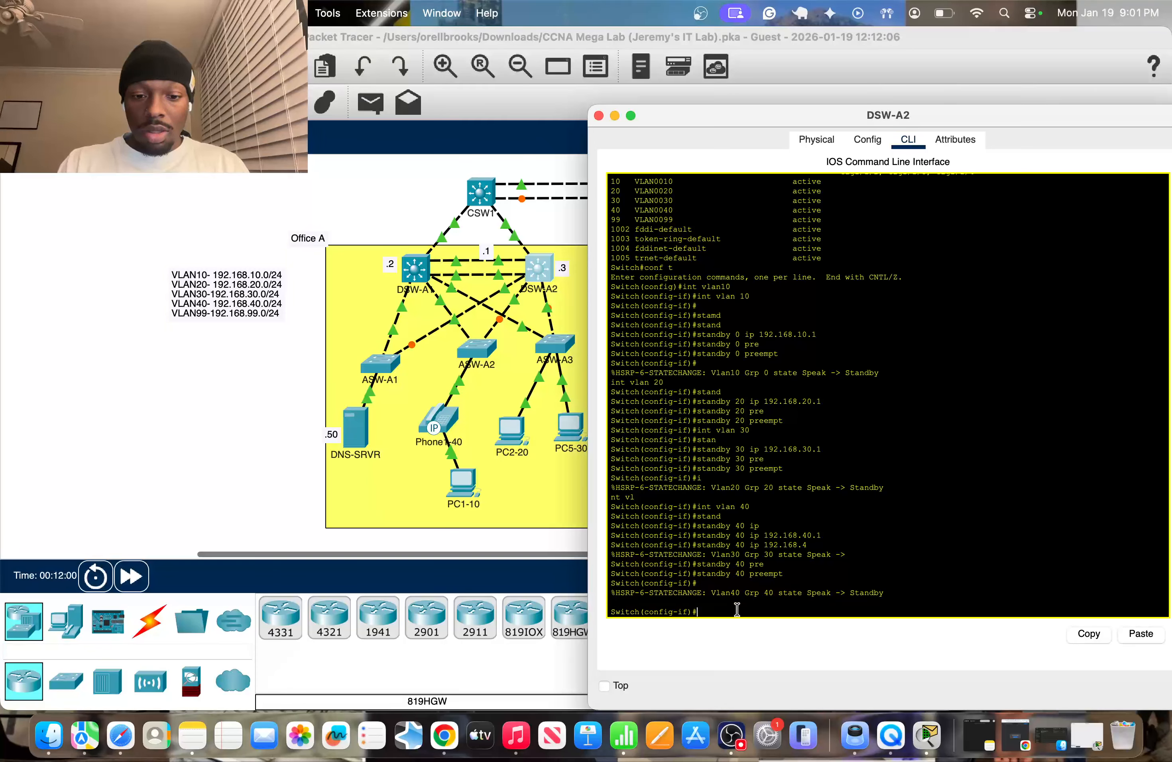
{"action": "type", "text": "int vlan 99"}
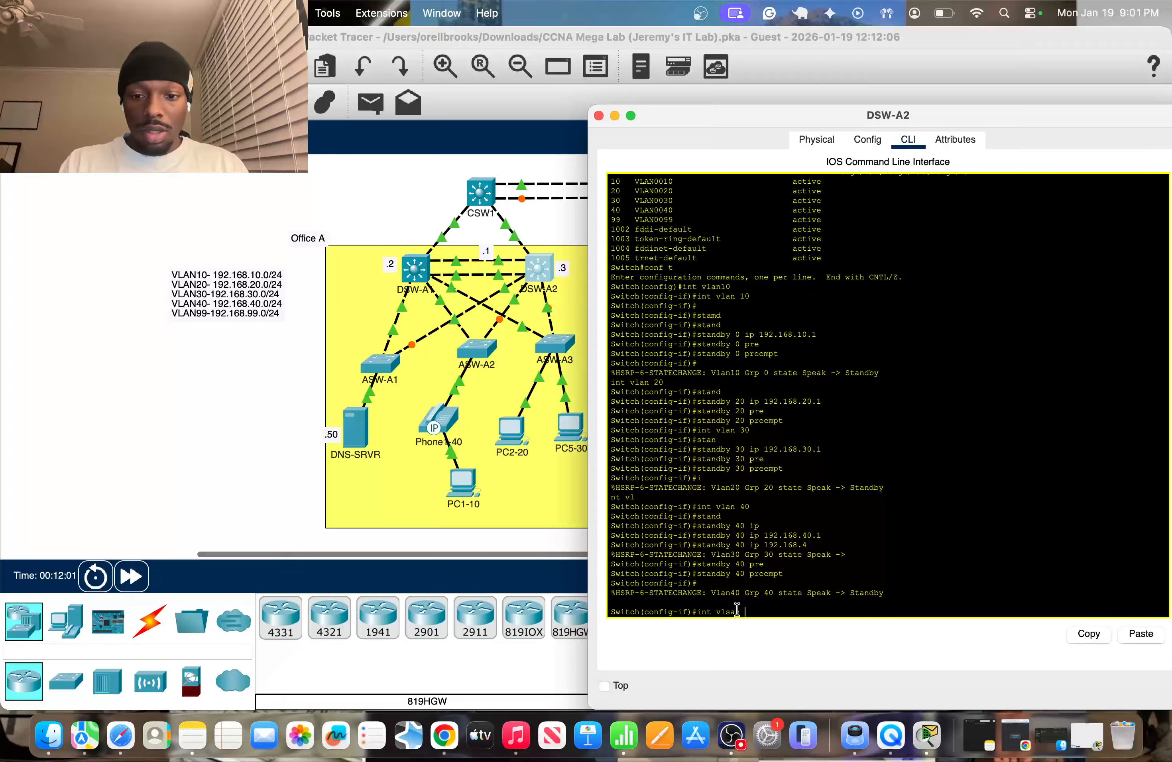
{"action": "key", "text": "BackSpace"}
{"action": "key", "text": "BackSpace"}
{"action": "key", "text": "BackSpace"}
{"action": "key", "text": "BackSpace"}
{"action": "key", "text": "BackSpace"}
{"action": "key", "text": "BackSpace"}
{"action": "key", "text": "BackSpace"}
{"action": "key", "text": "BackSpace"}
{"action": "key", "text": "BackSpace"}
{"action": "key", "text": "BackSpace"}
{"action": "key", "text": "BackSpace"}
{"action": "key", "text": "BackSpace"}
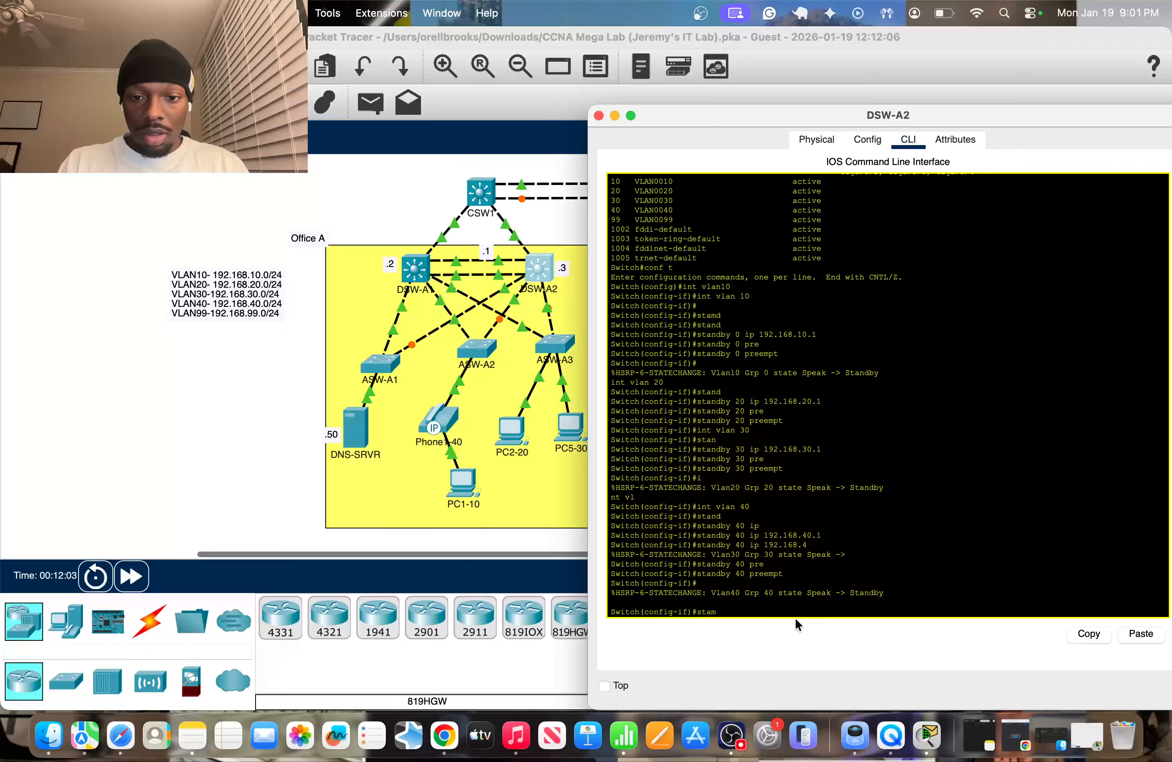
Step: Enter the VLAN 99 interface and set the HSRP group 99 virtual IP with standby 99 ip 192.168.99.1
{"action": "type", "text": "int vlan 99"}
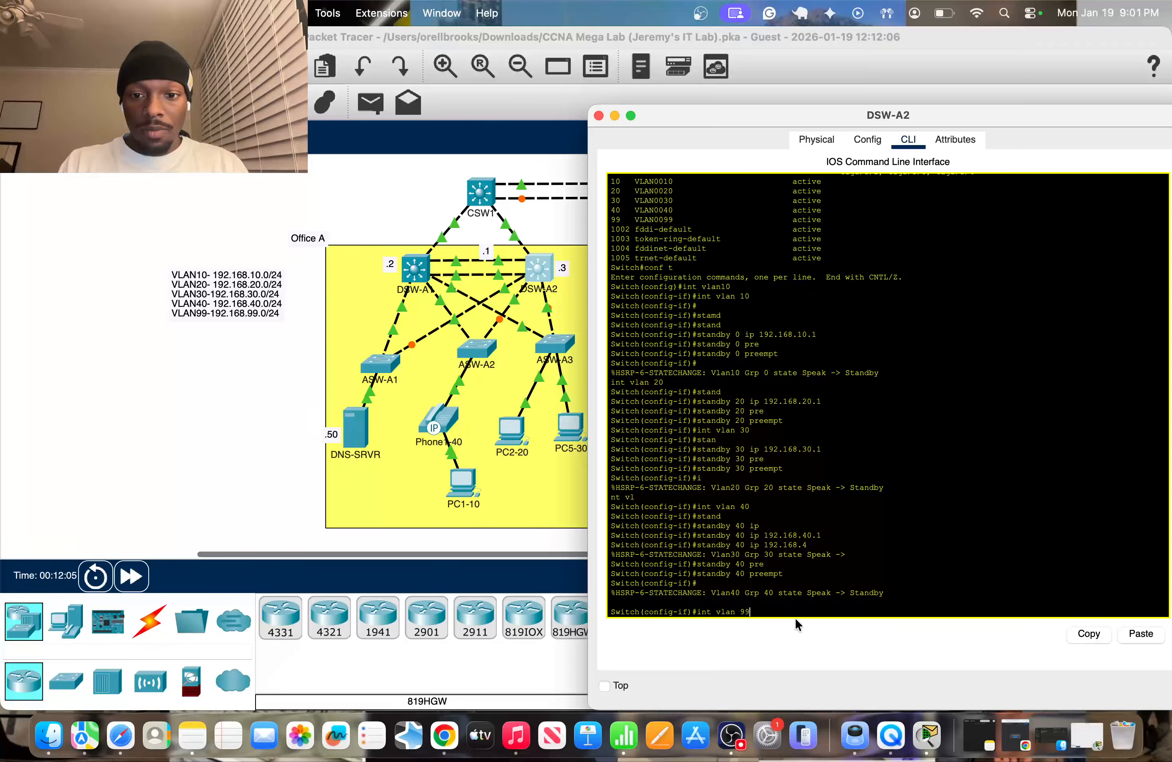
{"action": "key", "text": "Return"}
{"action": "type", "text": "stand"}
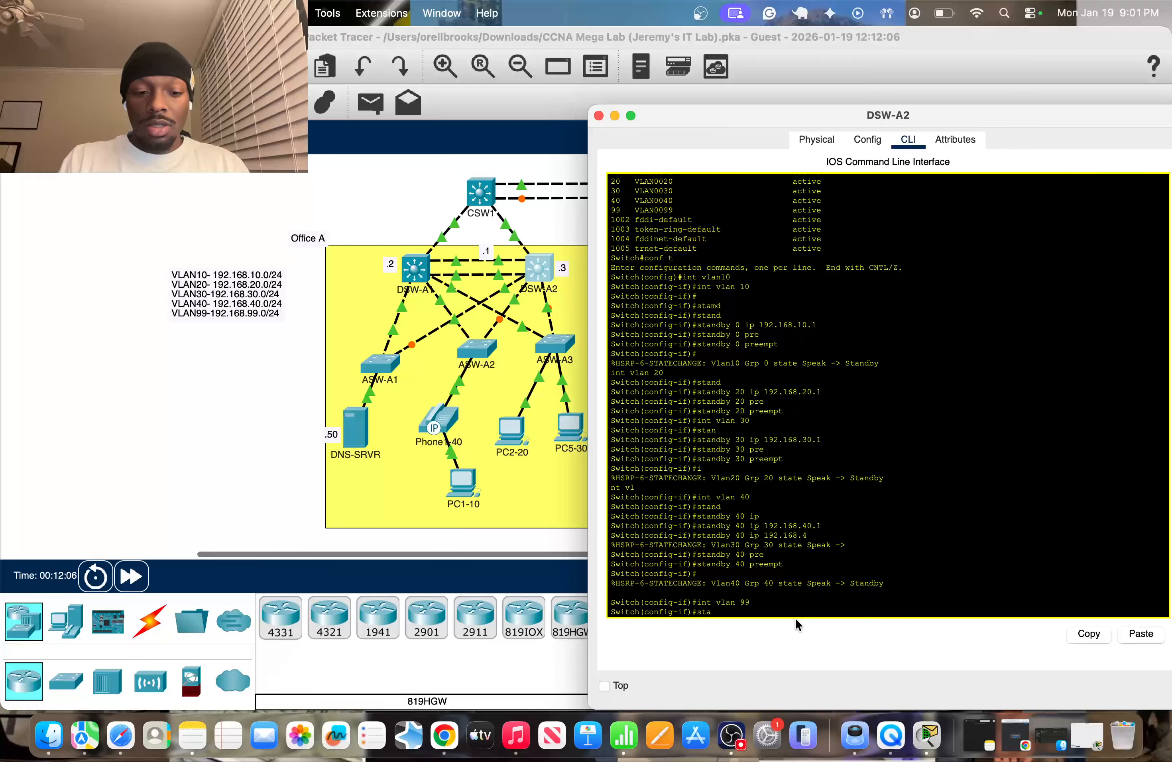
{"action": "key", "text": "Tab"}
{"action": "type", "text": "99 ip"}
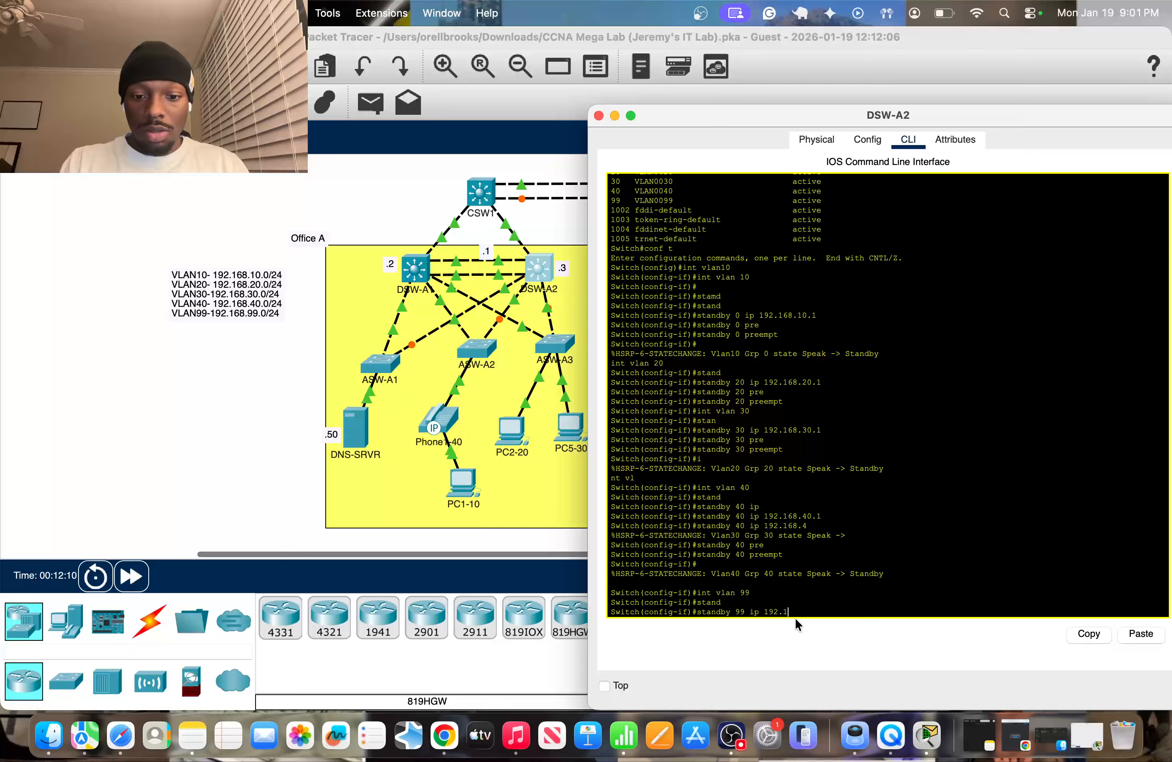
{"action": "type", "text": " 192.168.99.1"}
{"action": "key", "text": "Return"}
Step: Enable preemption for HSRP group 99 on the VLAN 99 interface with standby 99 preempt
{"action": "type", "text": "standby 99 ip 192.168"}
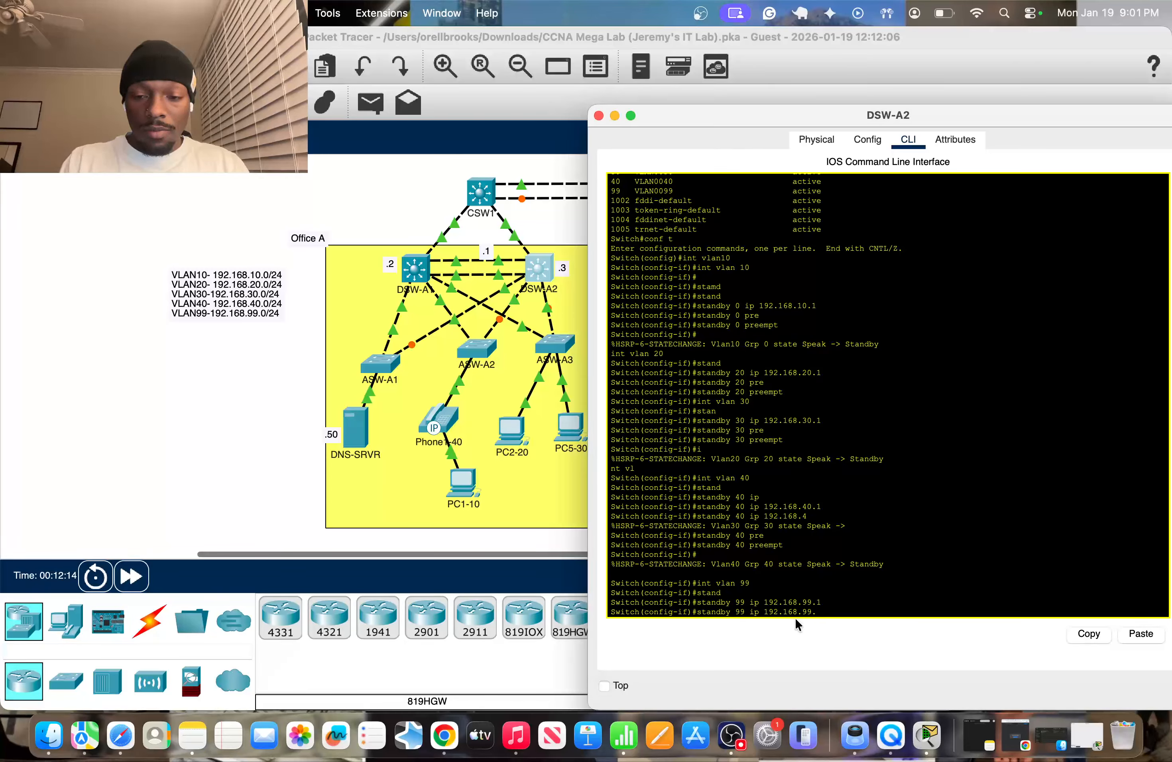
{"action": "key", "text": "BackSpace"}
{"action": "key", "text": "BackSpace"}
{"action": "key", "text": "BackSpace"}
{"action": "key", "text": "BackSpace"}
{"action": "key", "text": "BackSpace"}
{"action": "type", "text": "pree"}
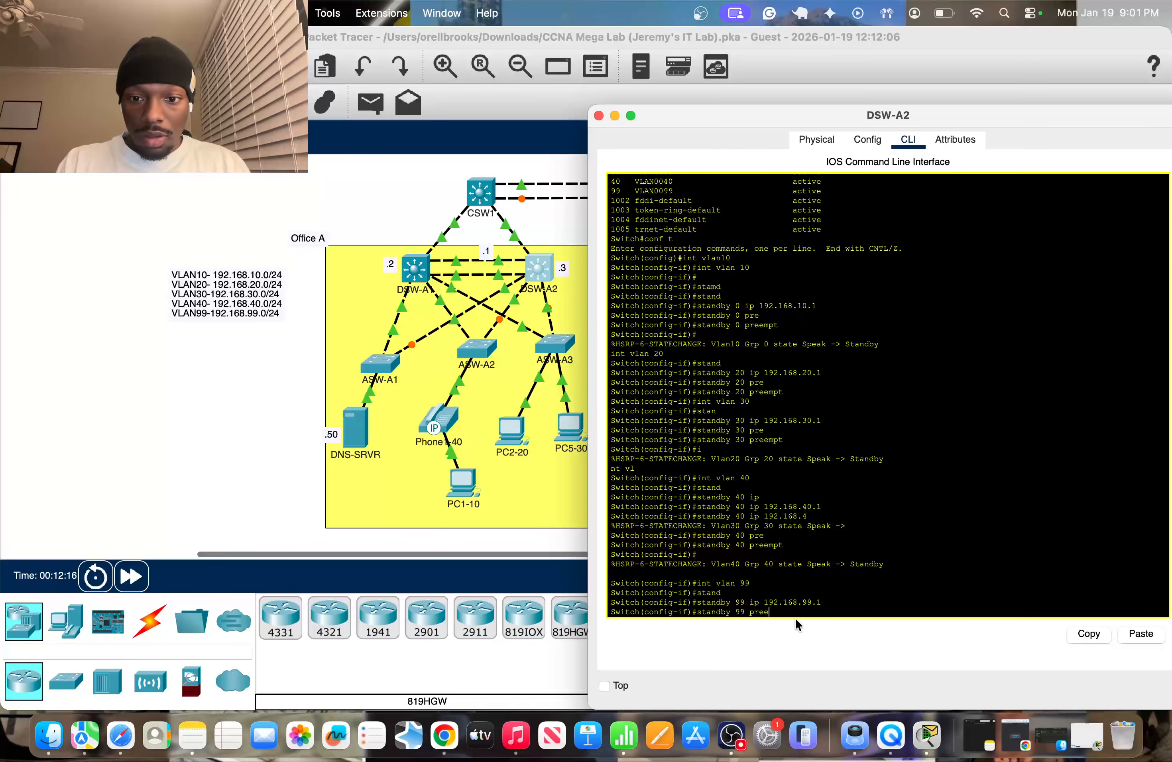
{"action": "key", "text": "Tab"}
{"action": "key", "text": "Return"}
Step: Display the full running configuration with do sh run and review the standby settings of the VLAN interfaces
{"action": "type", "text": "do sh run"}
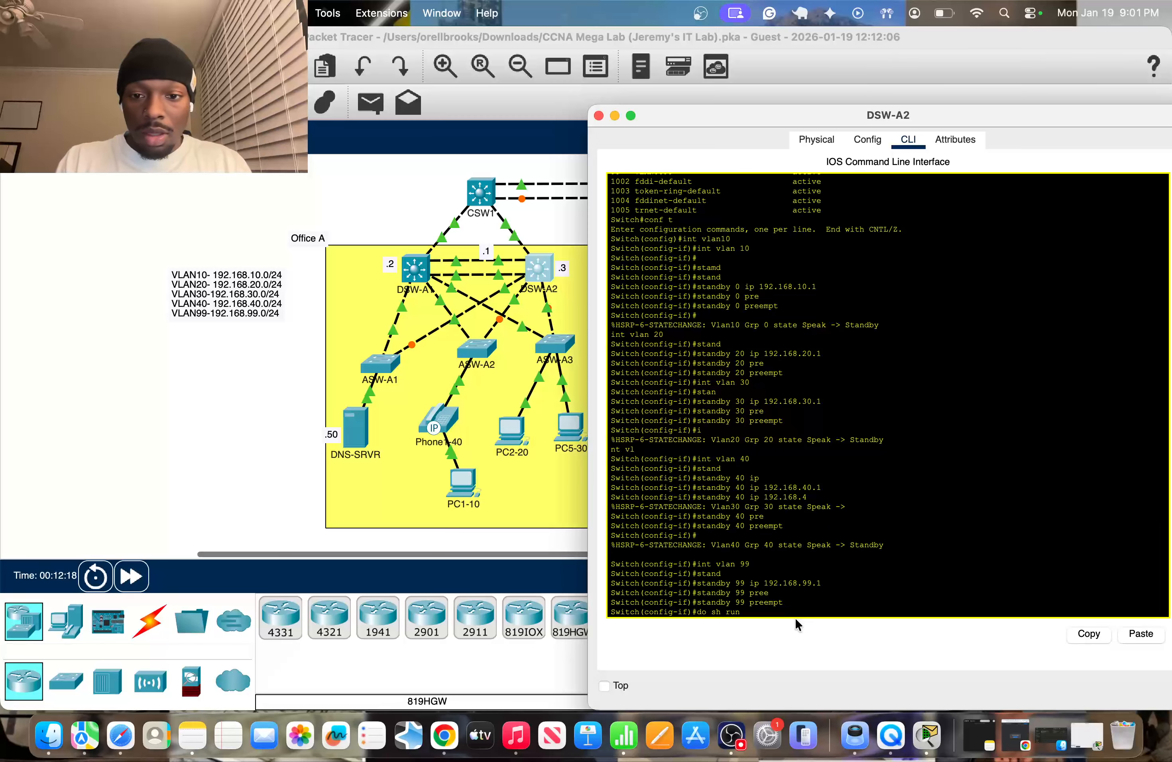
{"action": "key", "text": "Return"}
{"action": "key", "text": "space"}
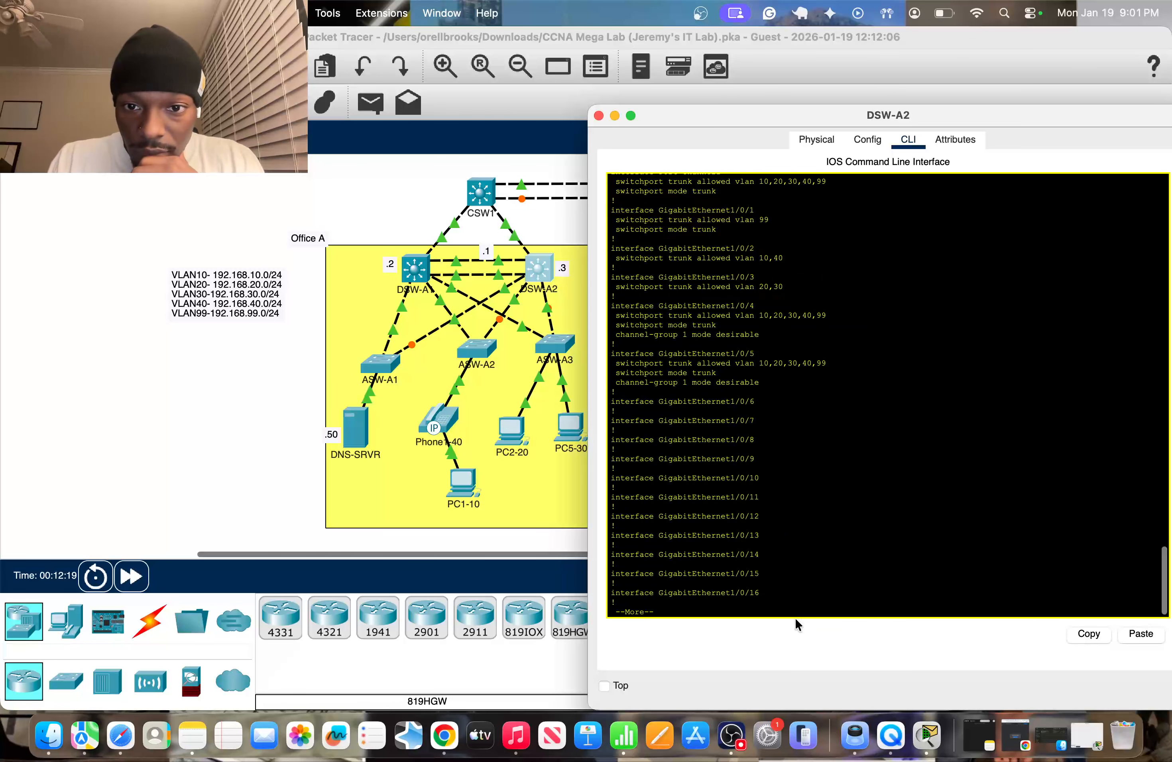
{"action": "key", "text": "space"}
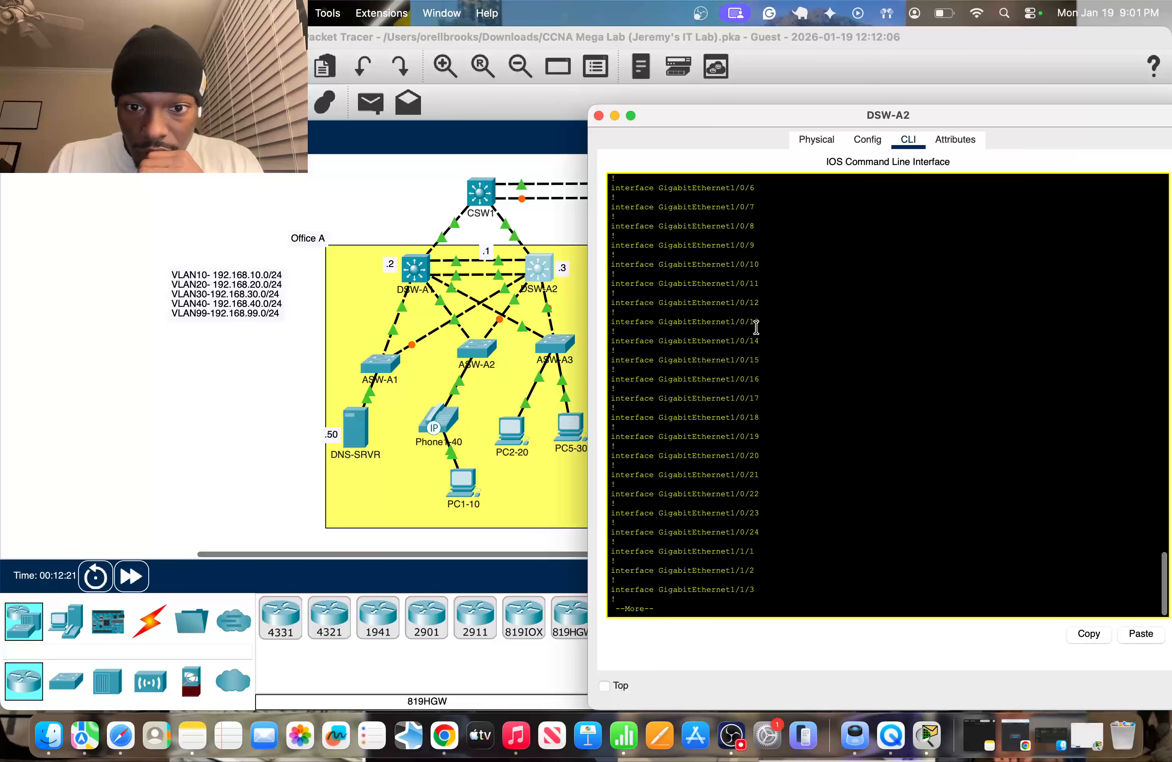
{"action": "key", "text": "space"}
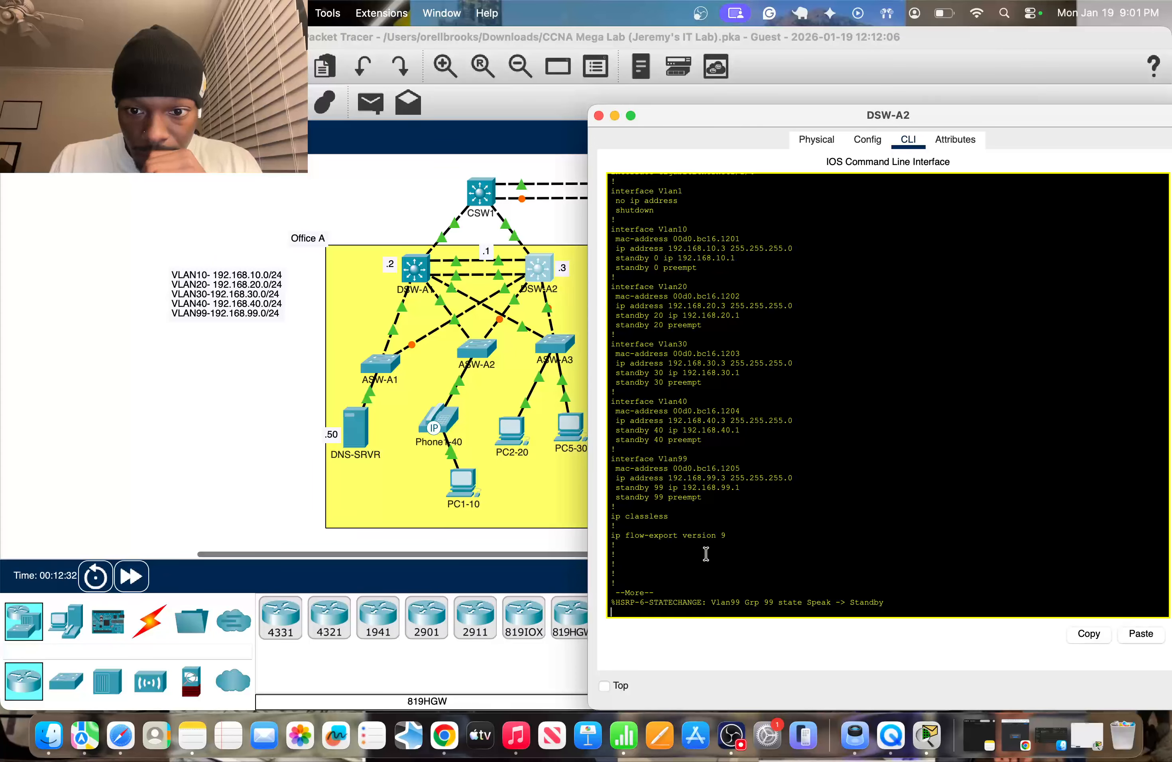
{"action": "key", "text": "space"}
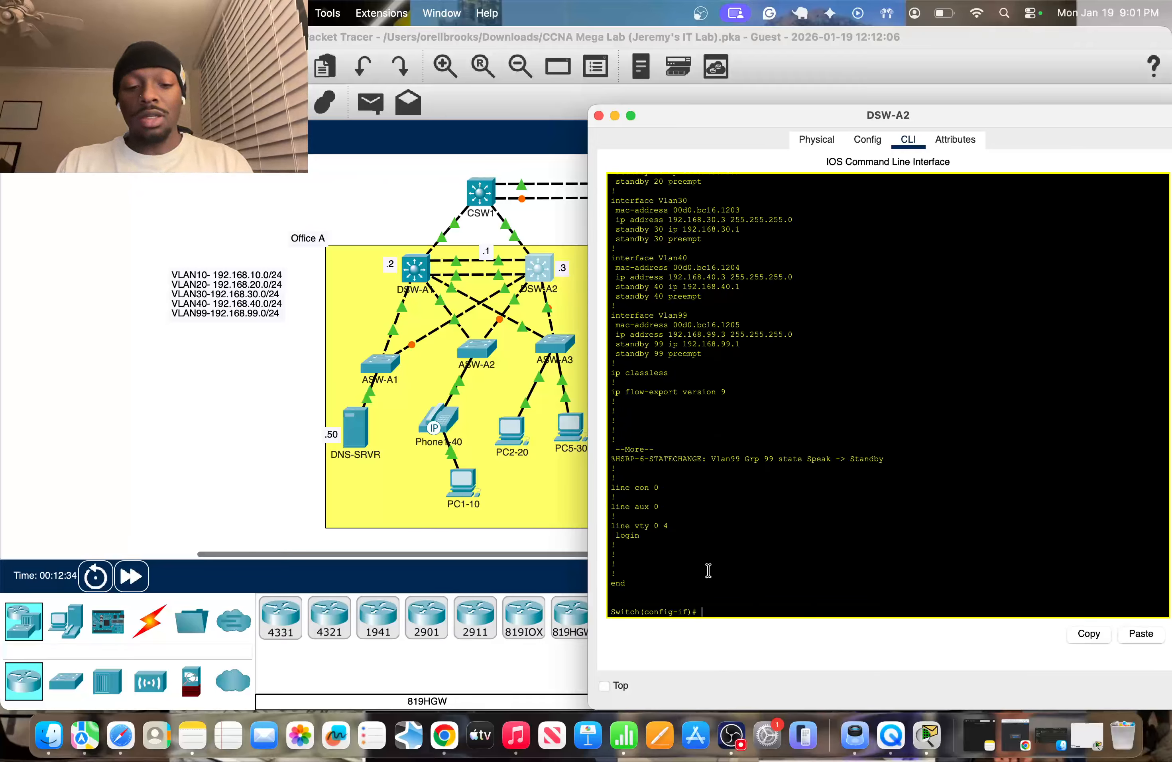
Step: Return to privileged EXEC mode and display the HSRP summary of all groups with show standby brief
{"action": "type", "text": "exit"}
{"action": "key", "text": "Return"}
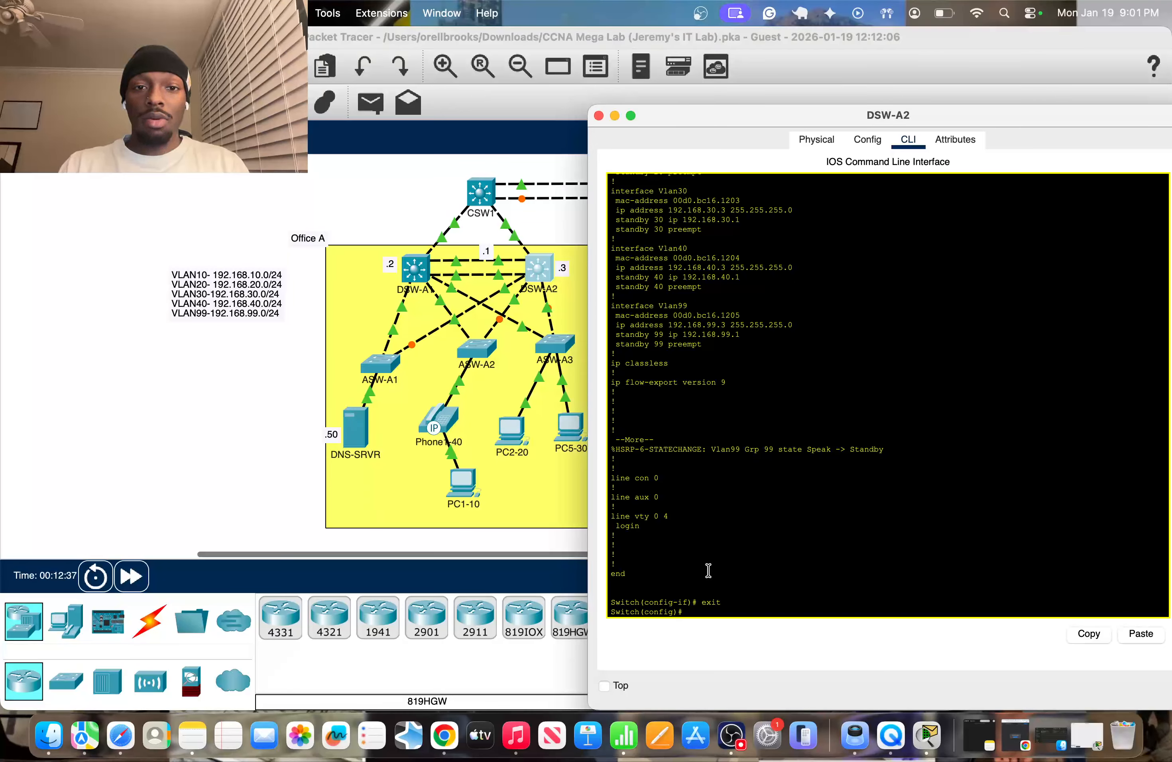
{"action": "type", "text": "exit"}
{"action": "key", "text": "Return"}
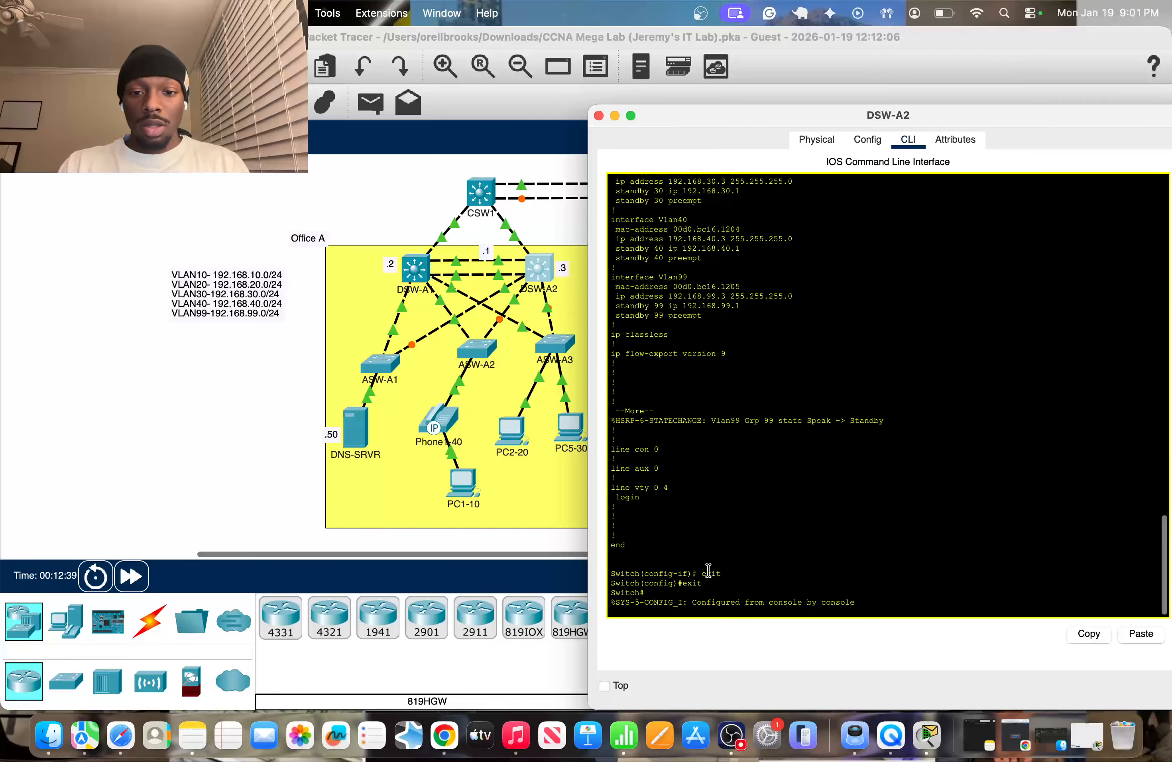
{"action": "type", "text": "show h"}
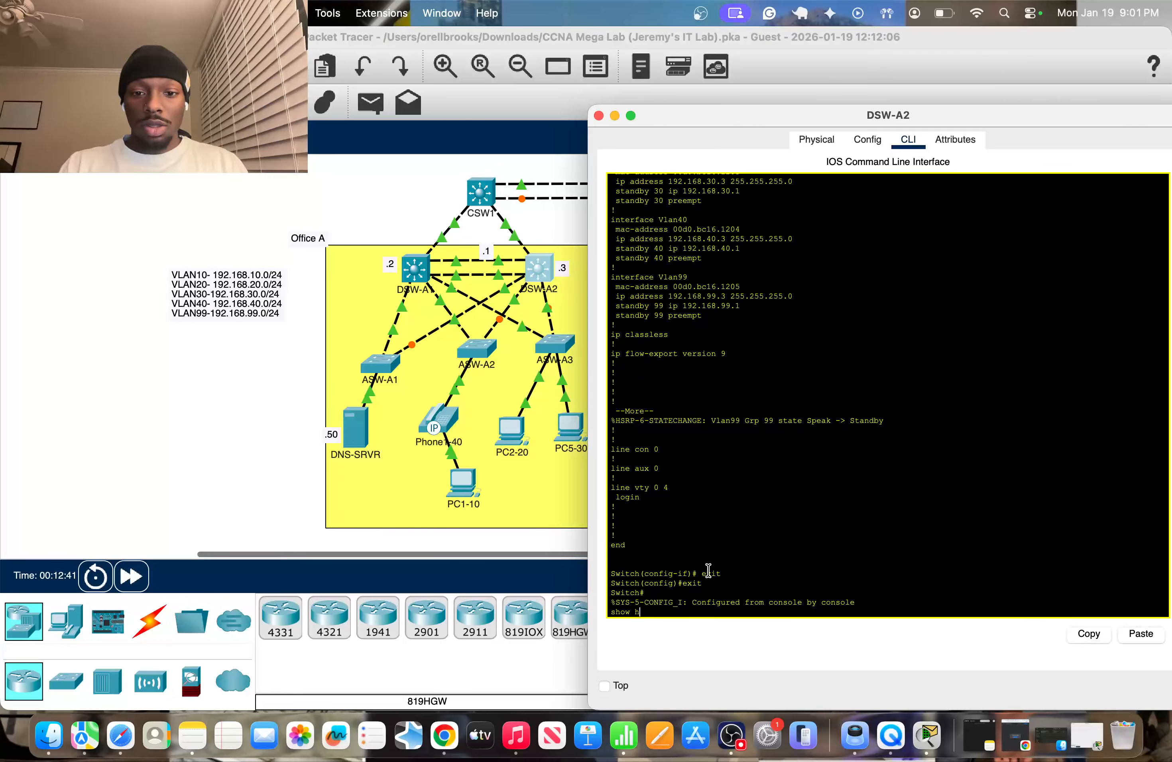
{"action": "key", "text": "BackSpace"}
{"action": "type", "text": "sta"}
{"action": "key", "text": "Tab"}
{"action": "key", "text": "Tab"}
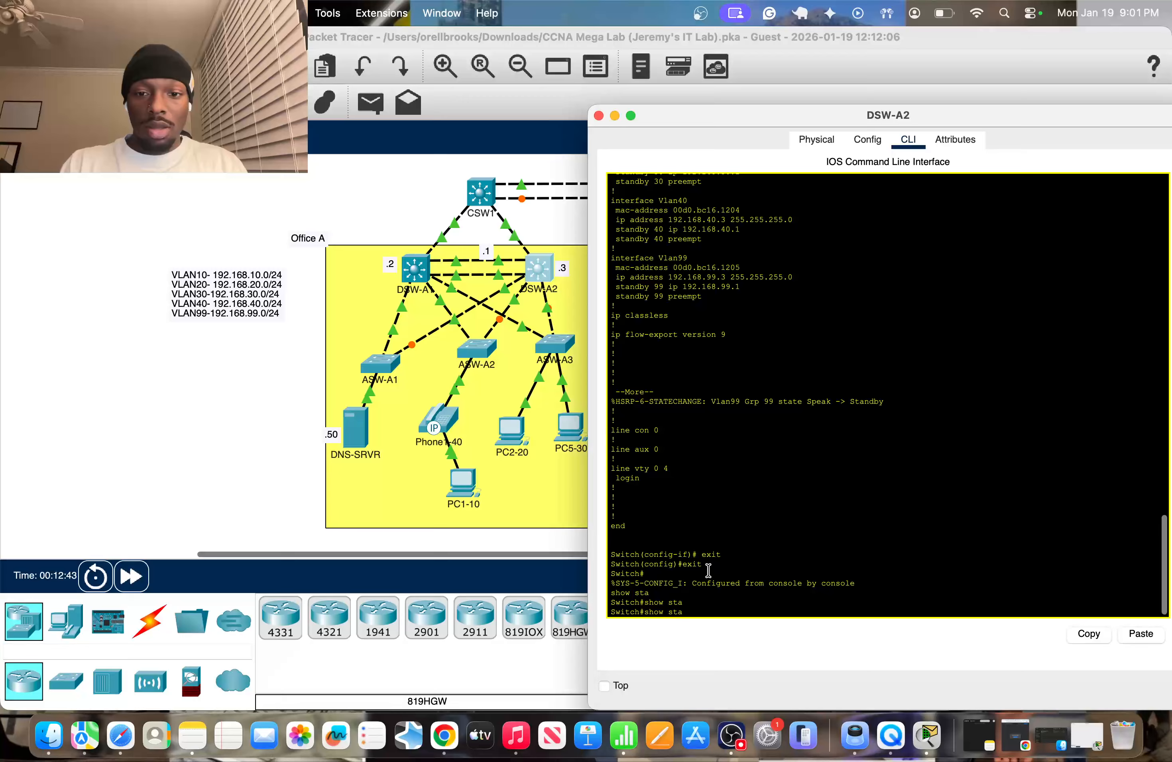
{"action": "type", "text": "n"}
{"action": "key", "text": "Tab"}
{"action": "type", "text": "br"}
{"action": "key", "text": "Tab"}
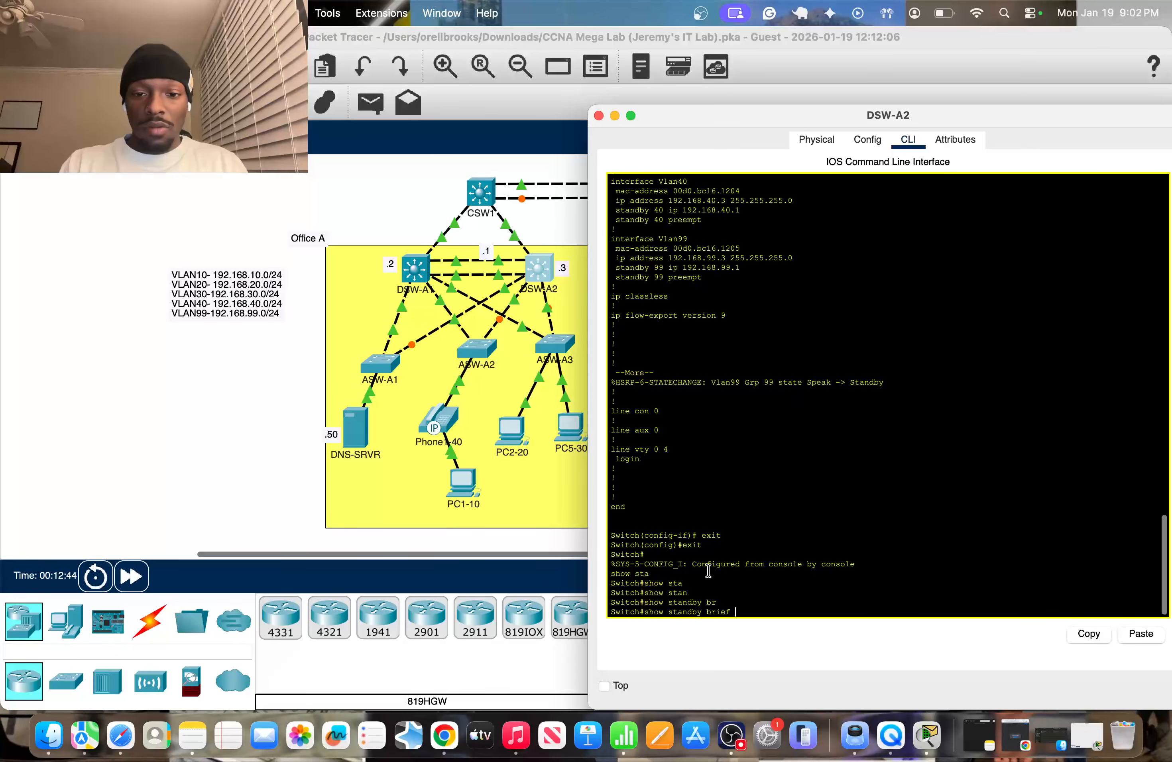
{"action": "key", "text": "Return"}
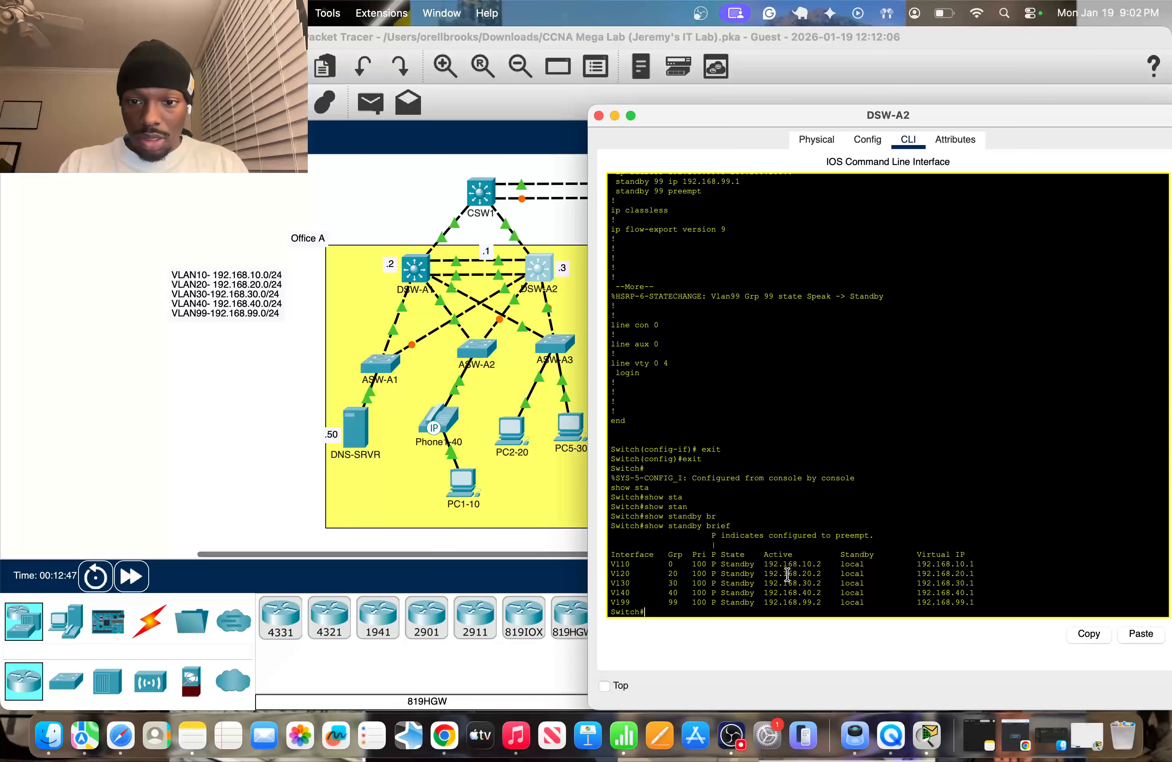
Step: Check the state and active router of each HSRP group in DSW-A2's standby summary, then close its window
{"action": "left_click_drag", "start_coordinate": [611, 555], "coordinate": [725, 611]}
{"action": "left_click", "coordinate": [711, 580]}
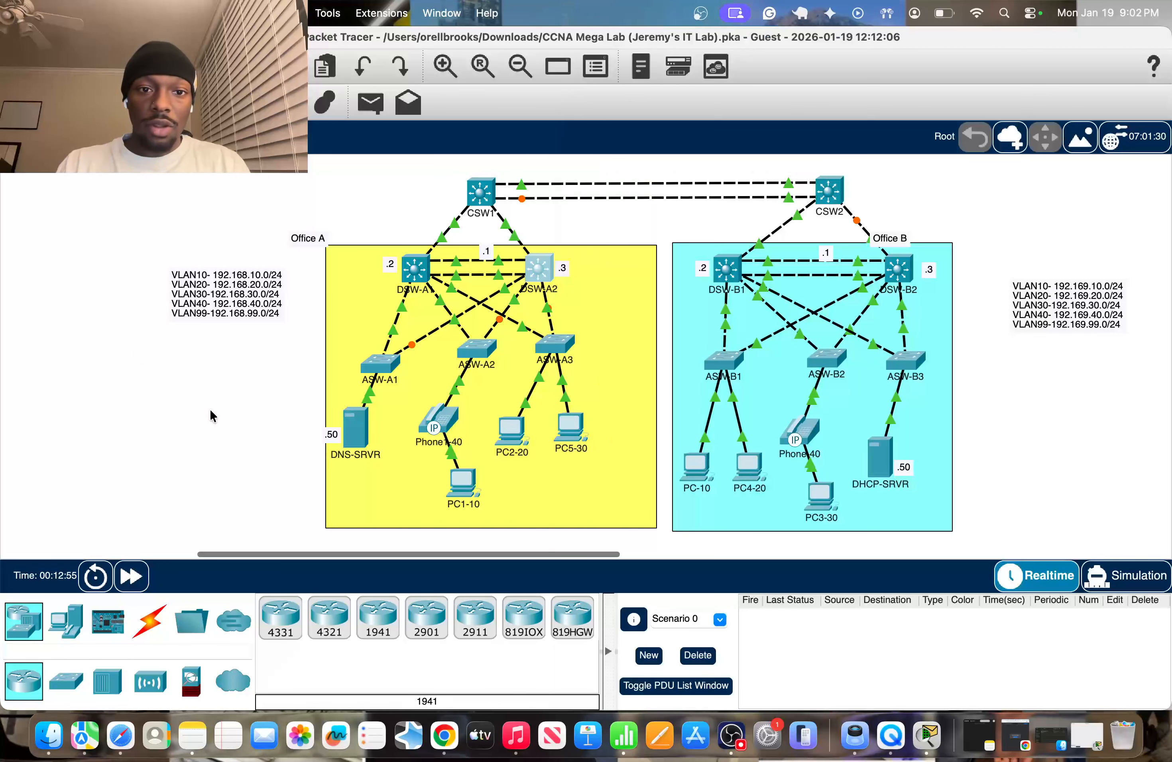
{"action": "left_click", "coordinate": [139, 355]}
Step: Open DSW-A1, return to privileged EXEC mode and examine the HSRP group states with show standby brief
{"action": "left_click", "coordinate": [431, 271]}
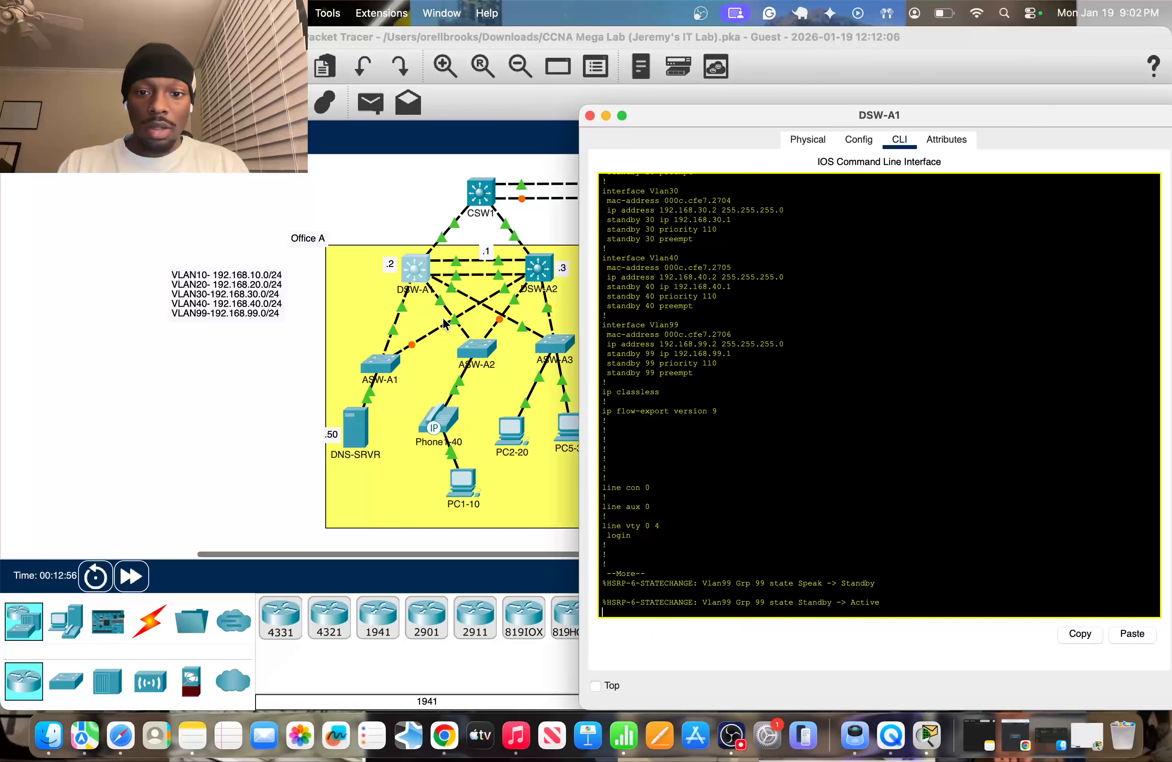
{"action": "type", "text": "e"}
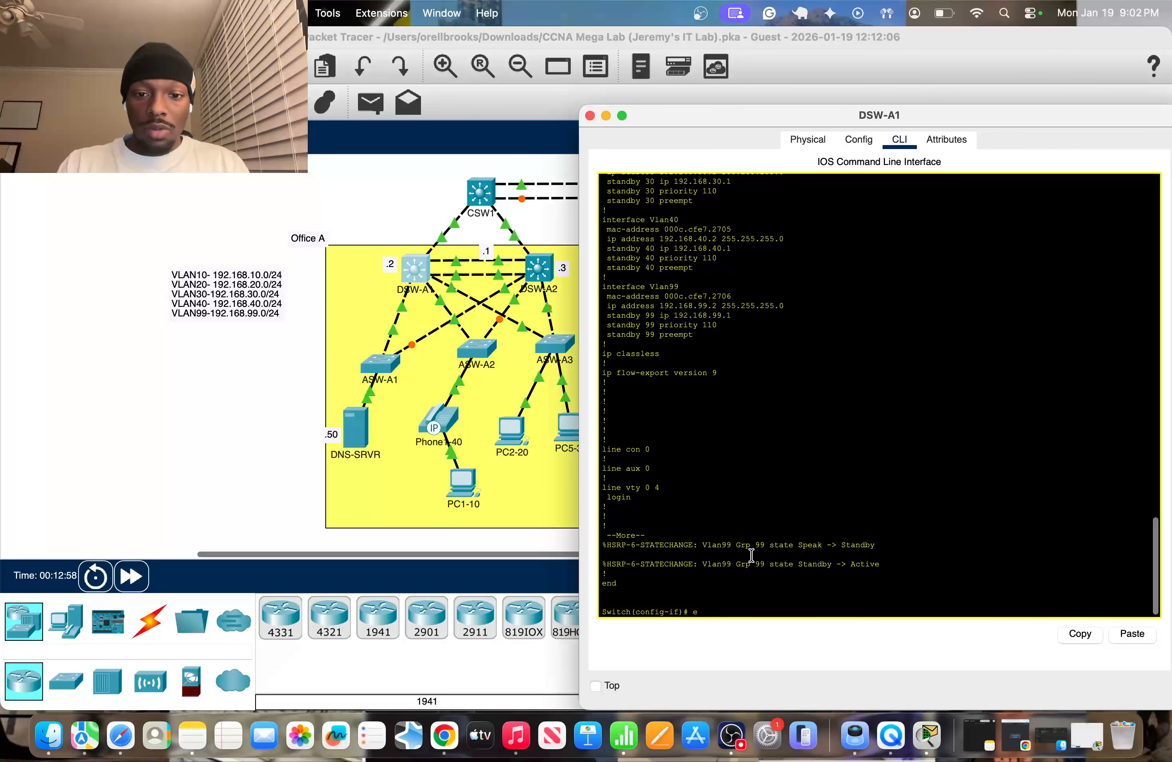
{"action": "type", "text": "xit"}
{"action": "key", "text": "Return"}
{"action": "type", "text": "exit"}
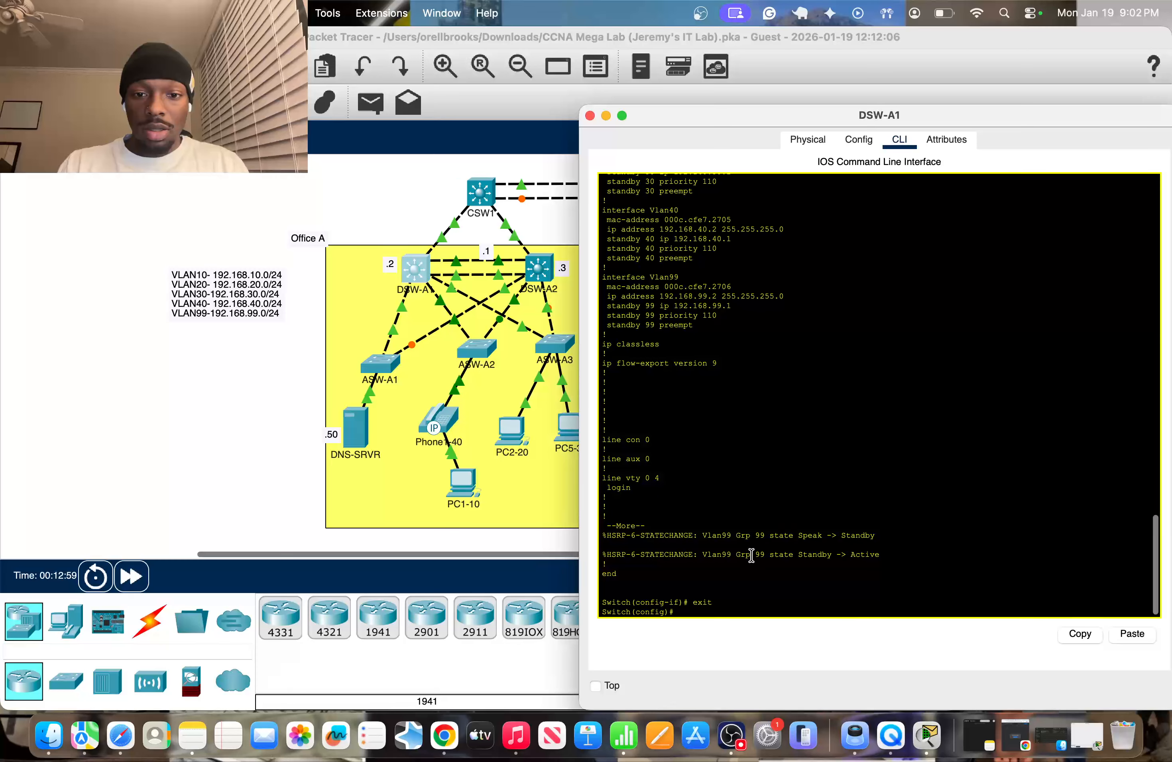
{"action": "key", "text": "Return"}
{"action": "type", "text": "show stan"}
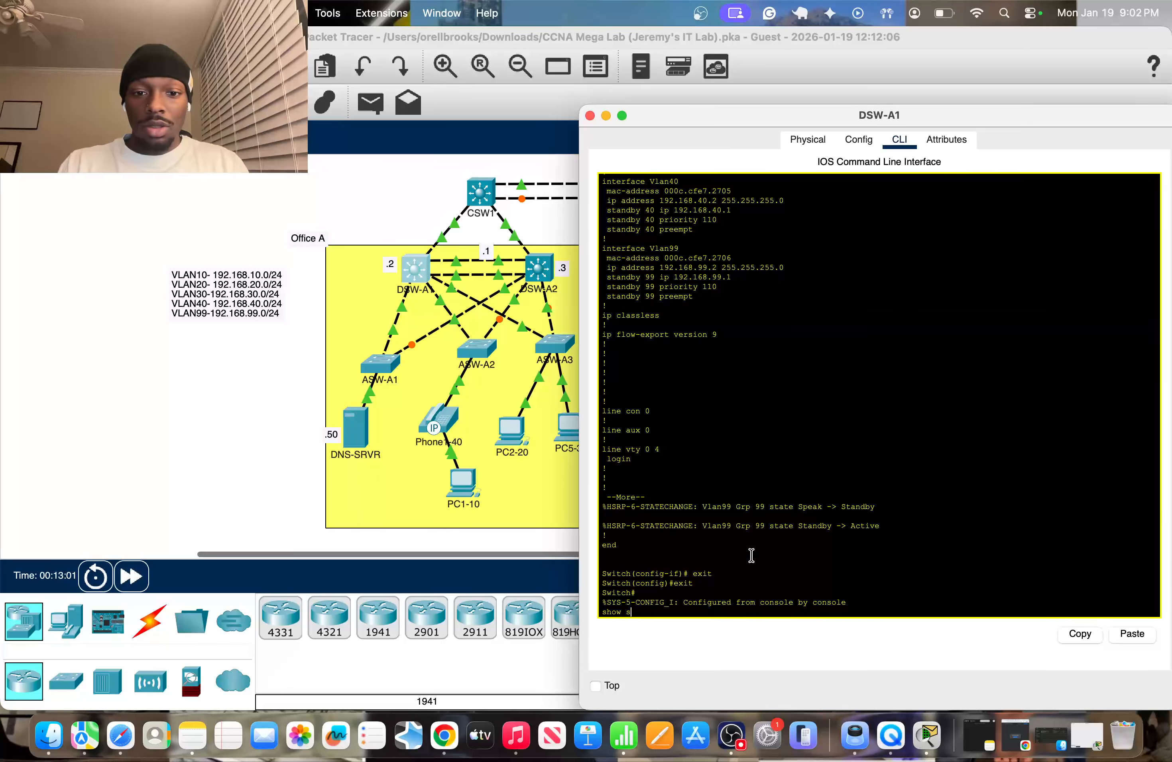
{"action": "key", "text": "Tab"}
{"action": "type", "text": "b"}
{"action": "key", "text": "Tab"}
{"action": "key", "text": "Return"}
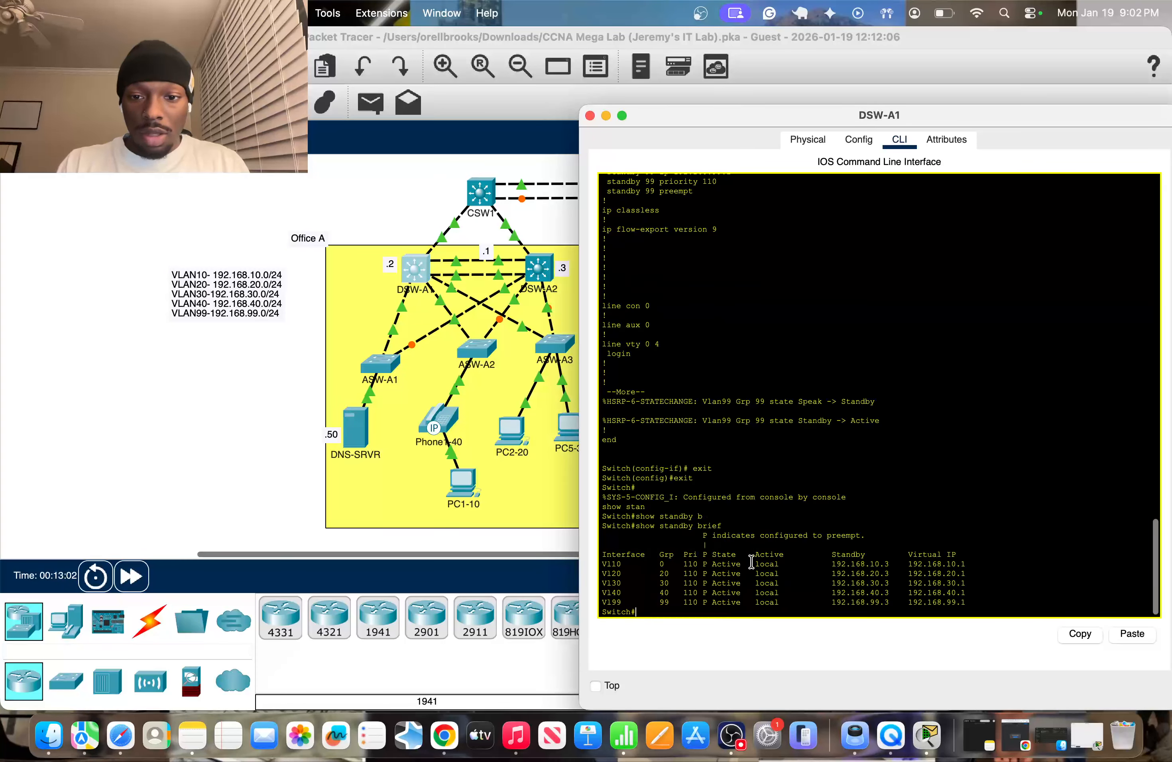
{"action": "left_click_drag", "start_coordinate": [709, 556], "coordinate": [723, 600]}
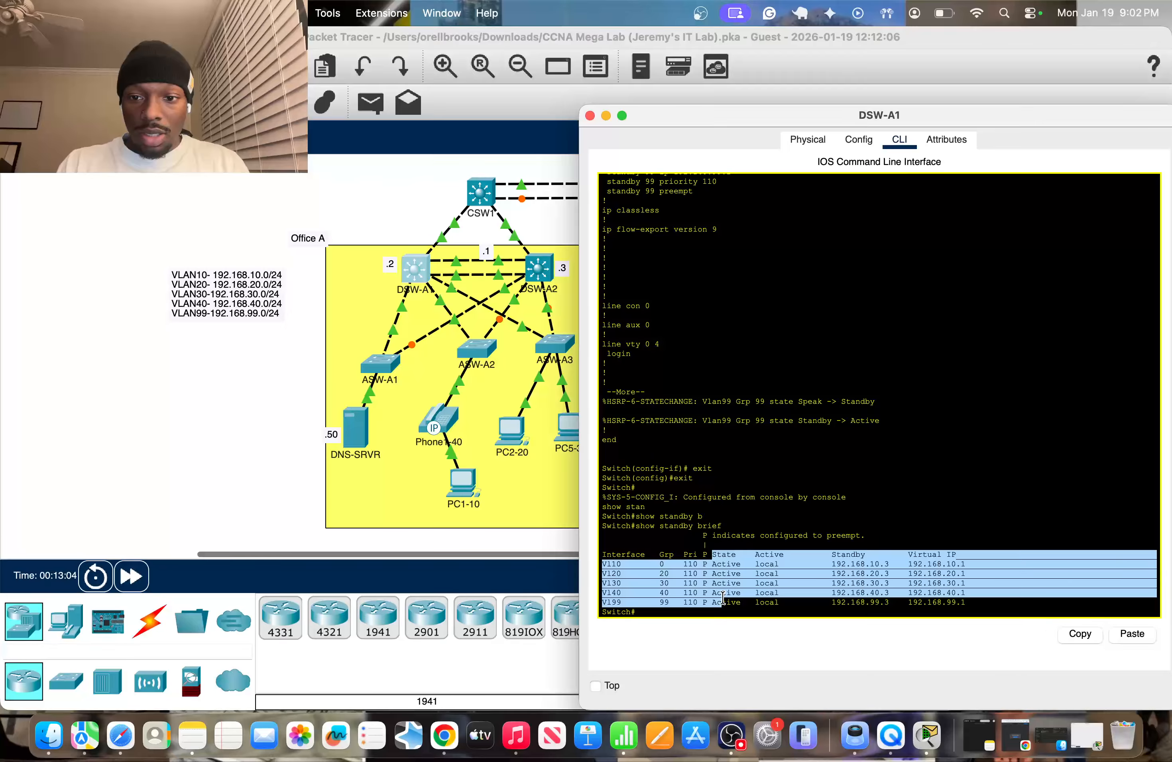
{"action": "left_click", "coordinate": [723, 600]}
{"action": "left_click", "coordinate": [213, 448]}
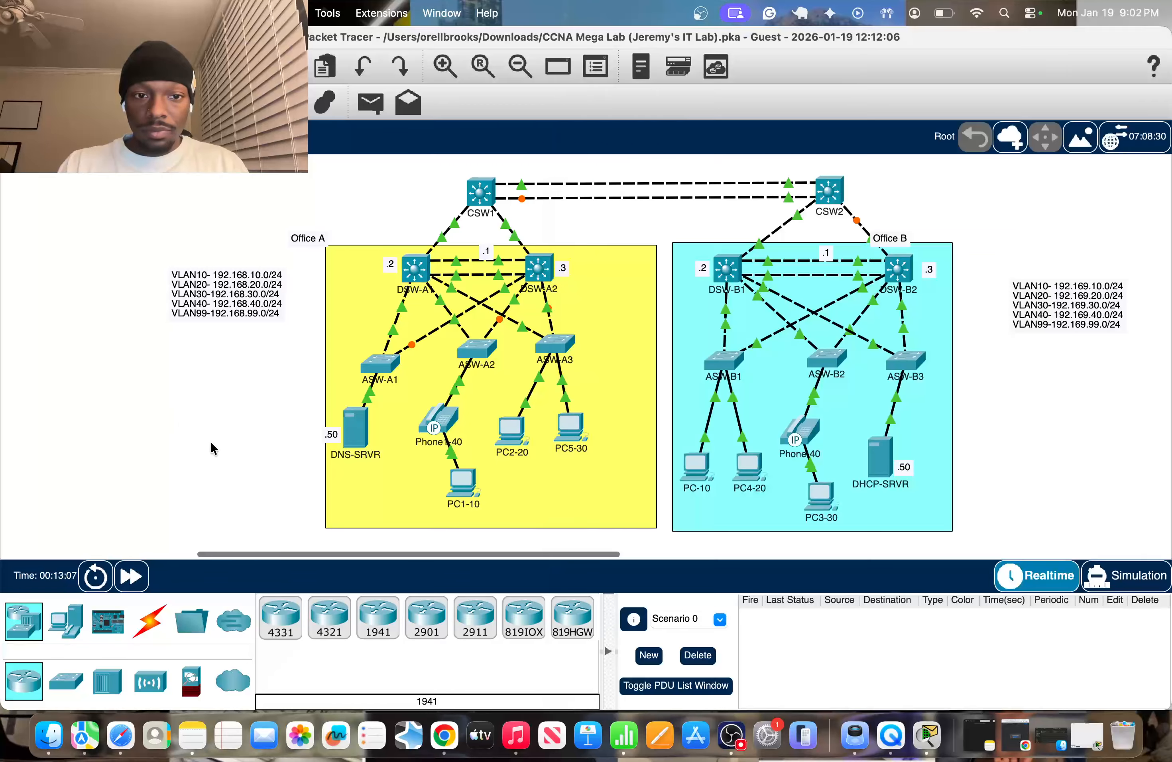
Step: Nudge the yellow Office A rectangle up and outward, and the cyan Office B rectangle down and outward
{"action": "mouse_move", "coordinate": [497, 312]}
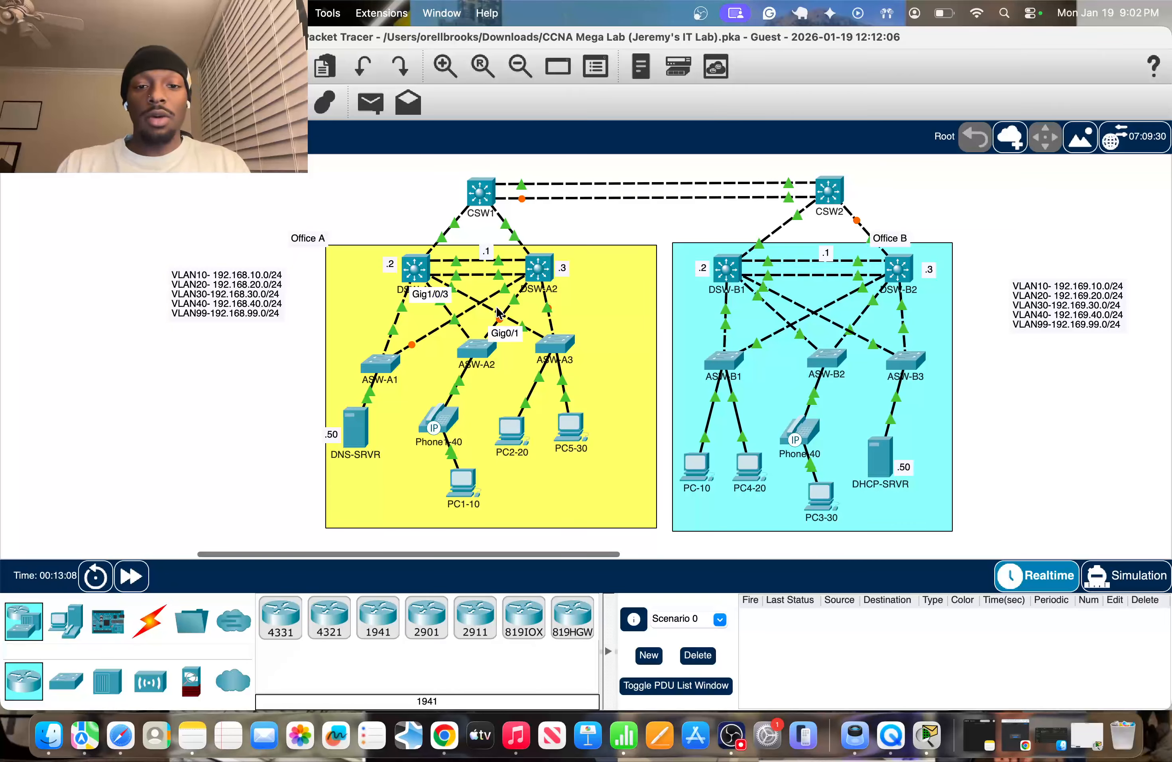
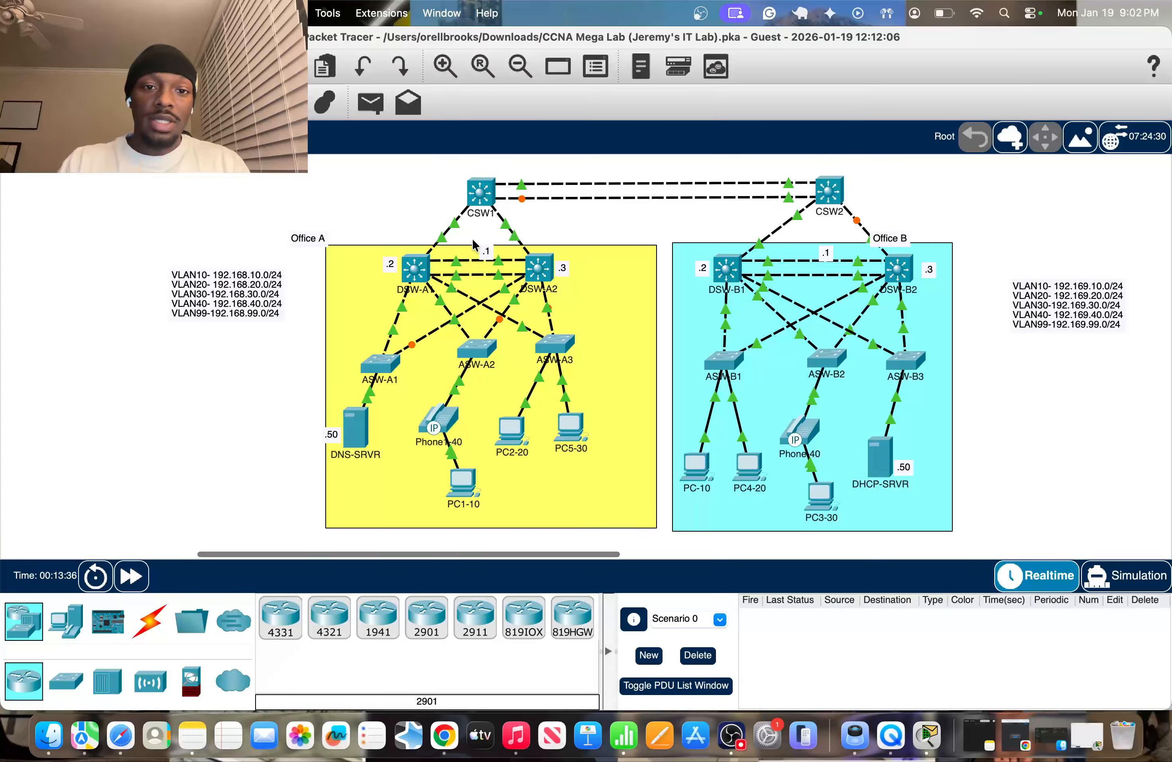
{"action": "left_click", "coordinate": [491, 248]}
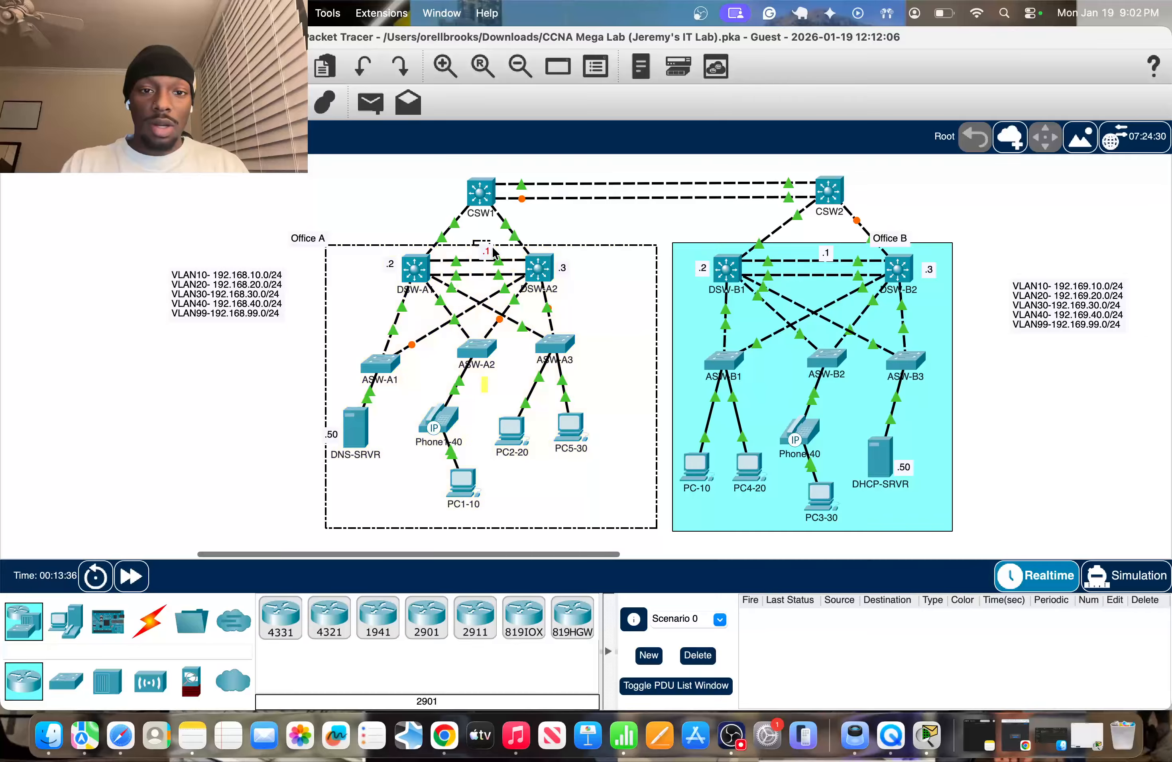
{"action": "left_click", "coordinate": [383, 223]}
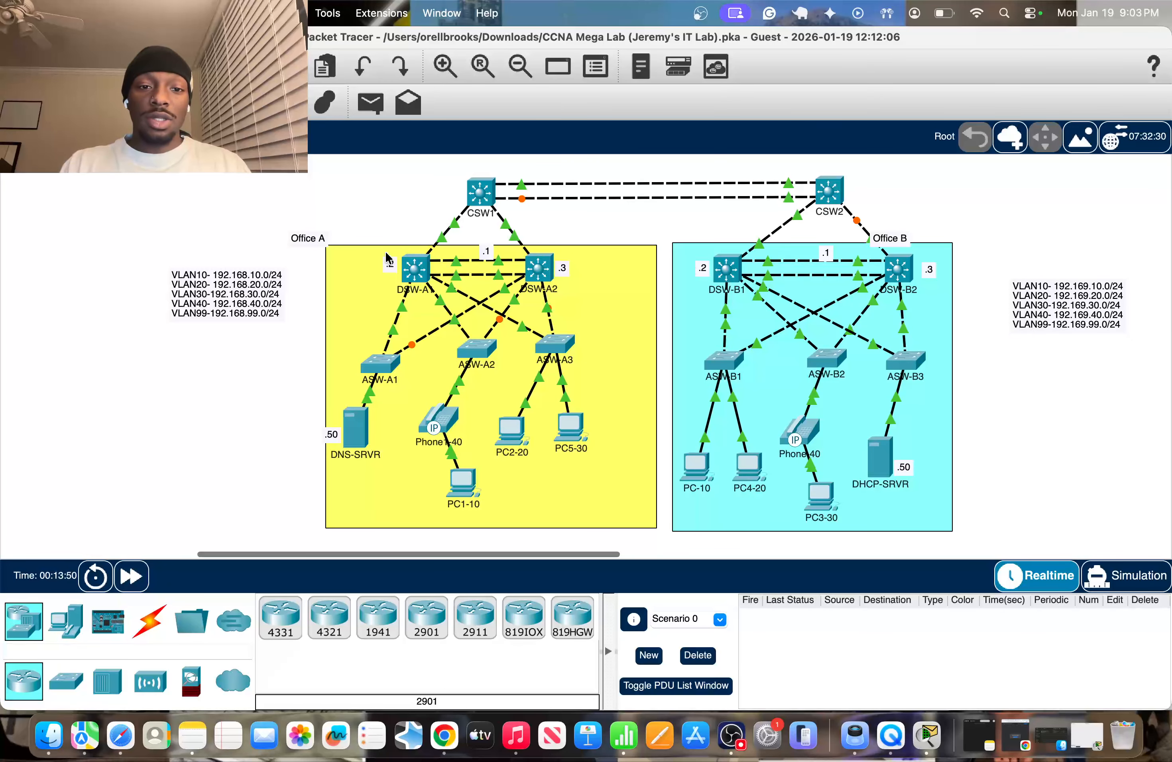
{"action": "mouse_move", "coordinate": [391, 262]}
{"action": "left_mouse_down"}
{"action": "mouse_move", "coordinate": [406, 257]}
{"action": "mouse_move", "coordinate": [380, 255]}
{"action": "left_mouse_up"}
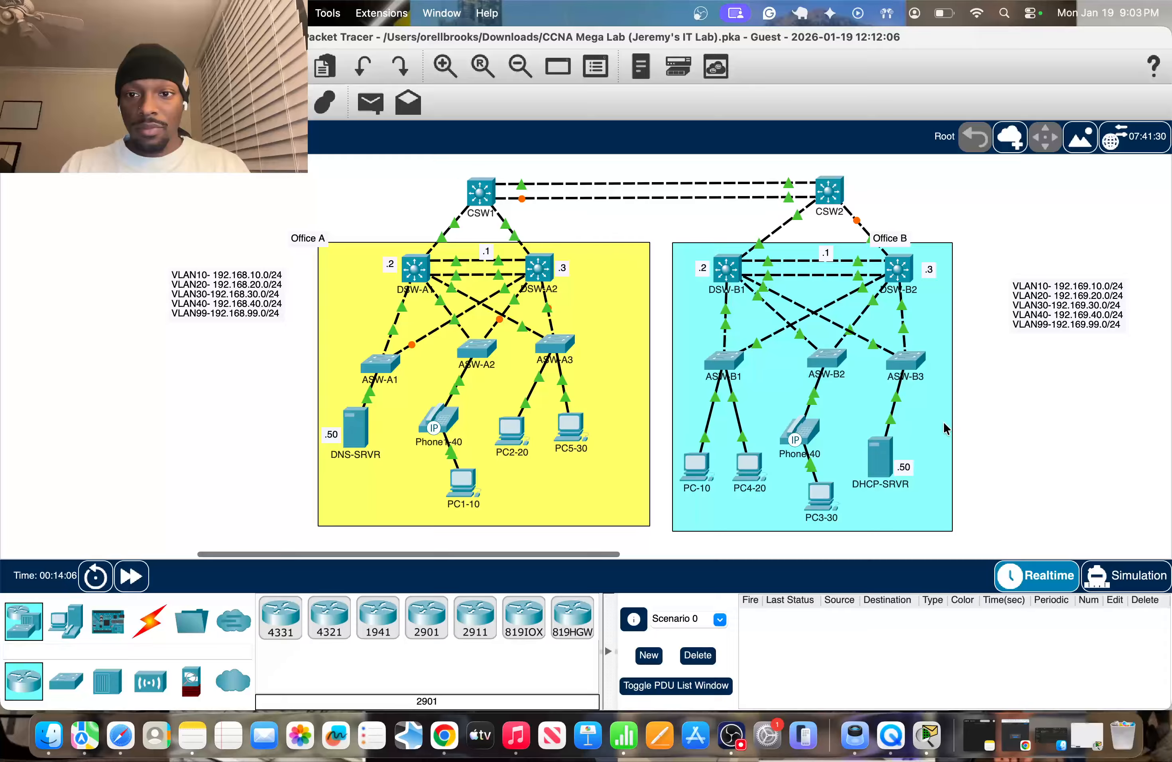
{"action": "mouse_move", "coordinate": [944, 424]}
{"action": "left_mouse_down"}
{"action": "mouse_move", "coordinate": [951, 417]}
{"action": "mouse_move", "coordinate": [944, 451]}
{"action": "mouse_move", "coordinate": [946, 440]}
{"action": "left_mouse_up"}
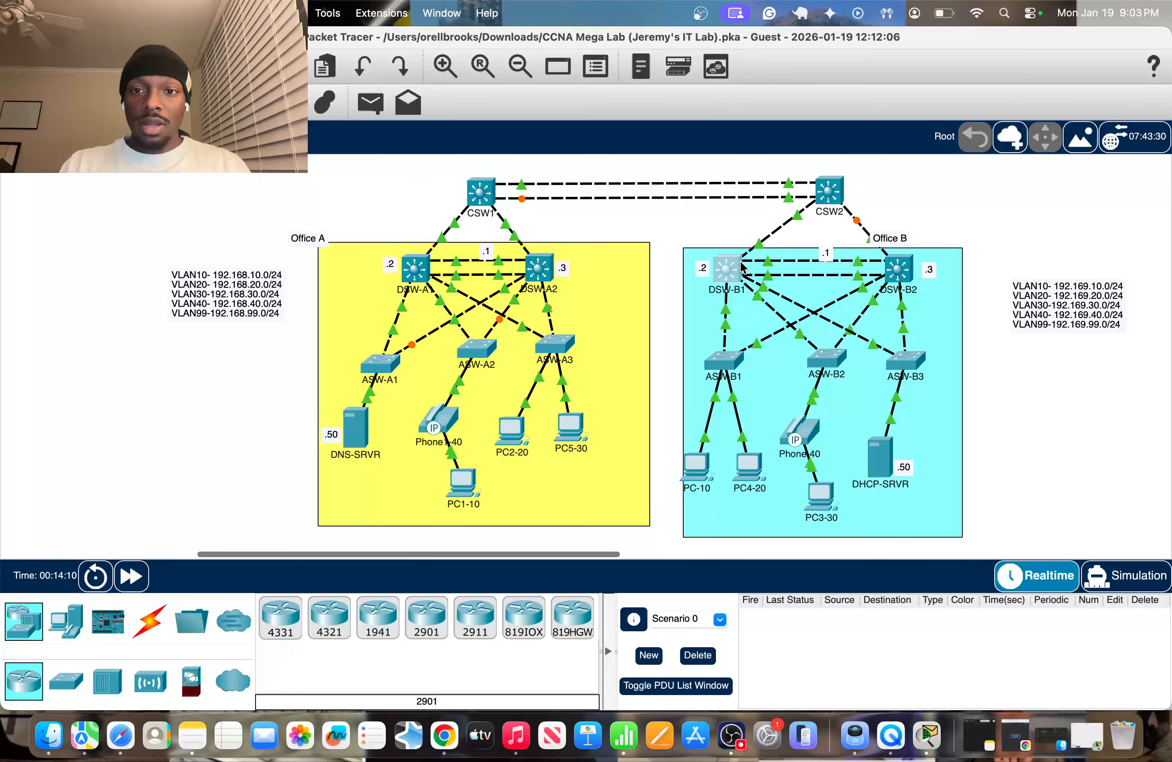
Step: Open DSW-B1's command-line interface and move its window clear of the Office B topology
{"action": "left_click", "coordinate": [728, 269]}
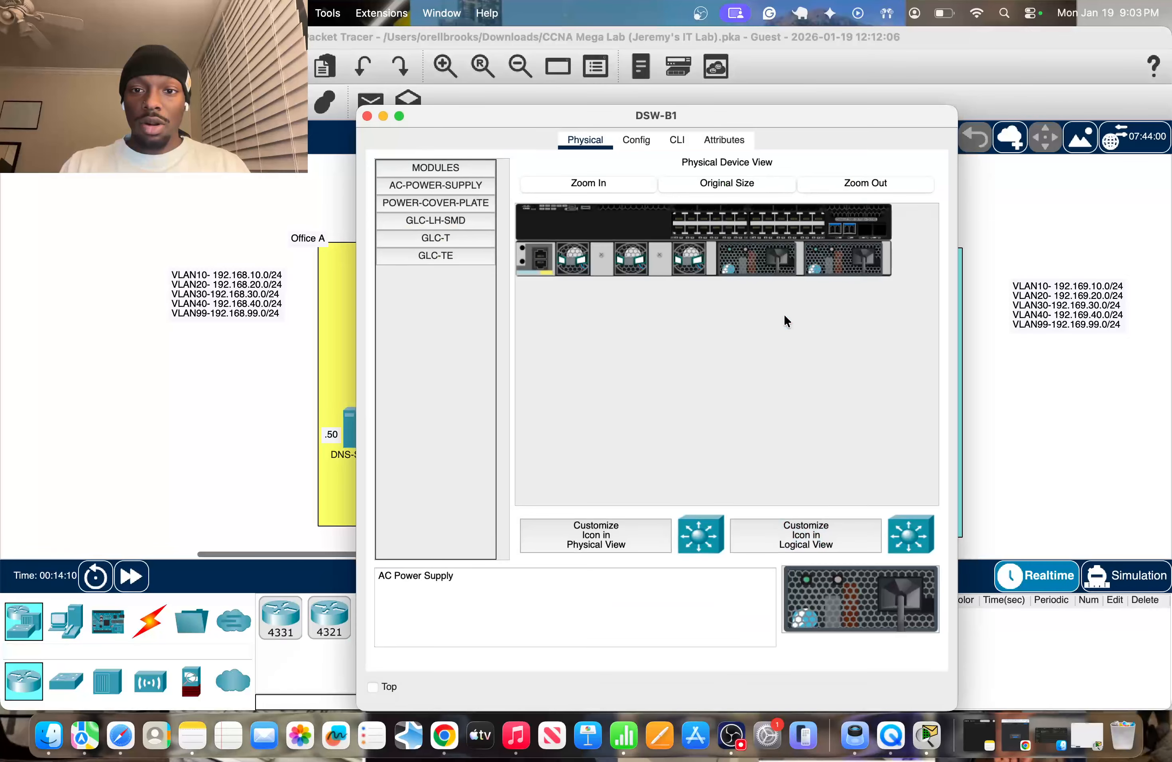
{"action": "left_click", "coordinate": [676, 140]}
{"action": "left_click_drag", "start_coordinate": [683, 120], "coordinate": [422, 142]}
{"action": "left_click", "coordinate": [506, 529]}
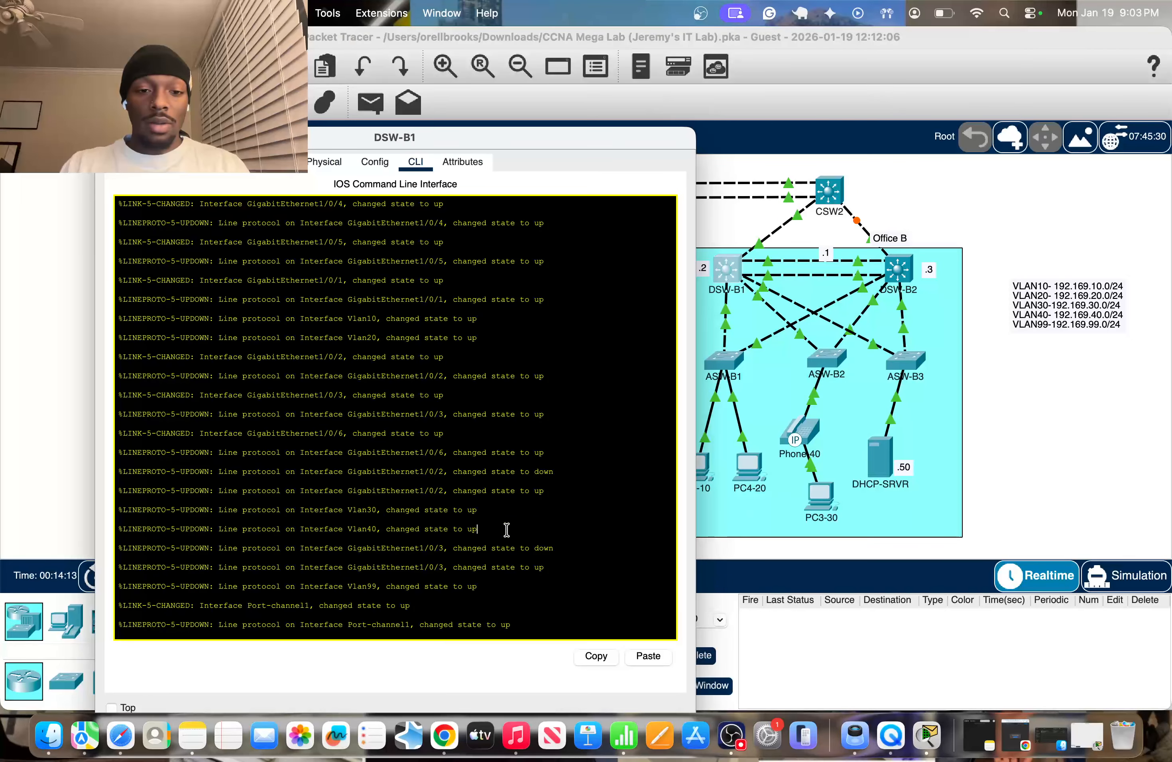
Step: Bring up the switch prompt on DSW-B1 and enter global configuration mode through privileged EXEC mode
{"action": "key", "text": "Return"}
{"action": "key", "text": "Return"}
{"action": "key", "text": "Return"}
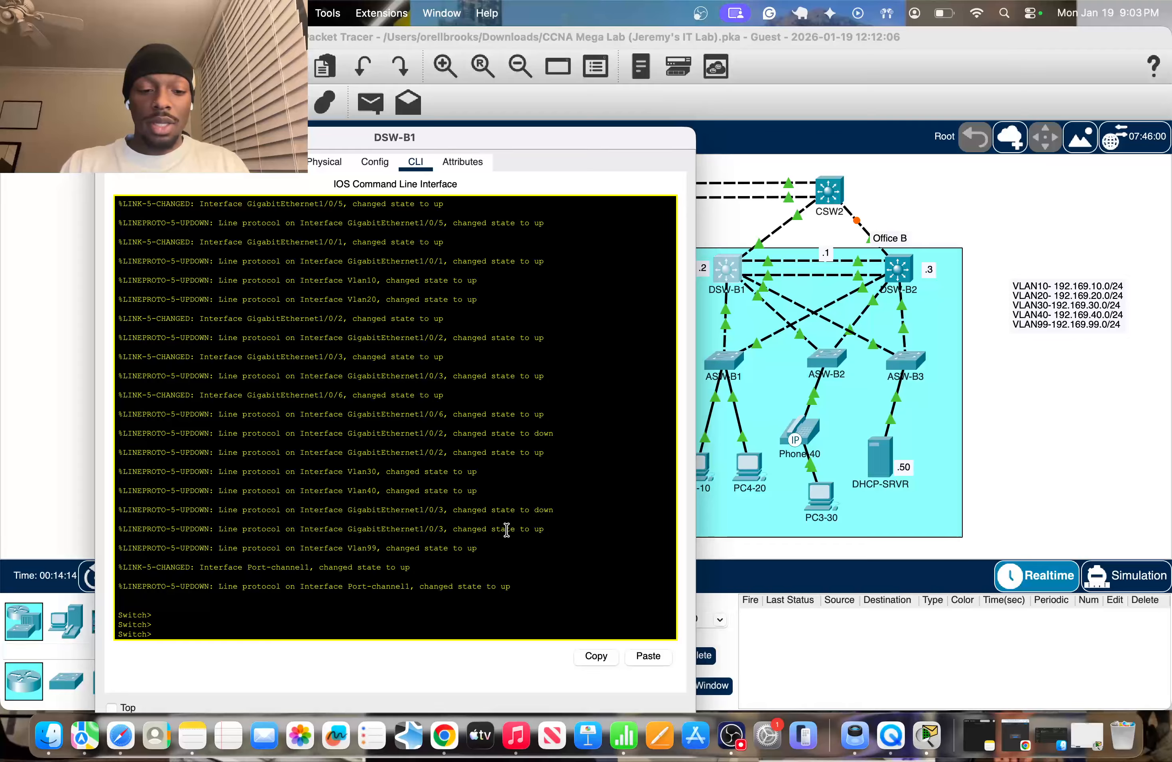
{"action": "type", "text": "en"}
{"action": "key", "text": "Return"}
{"action": "type", "text": "conf"}
{"action": "key", "text": "Return"}
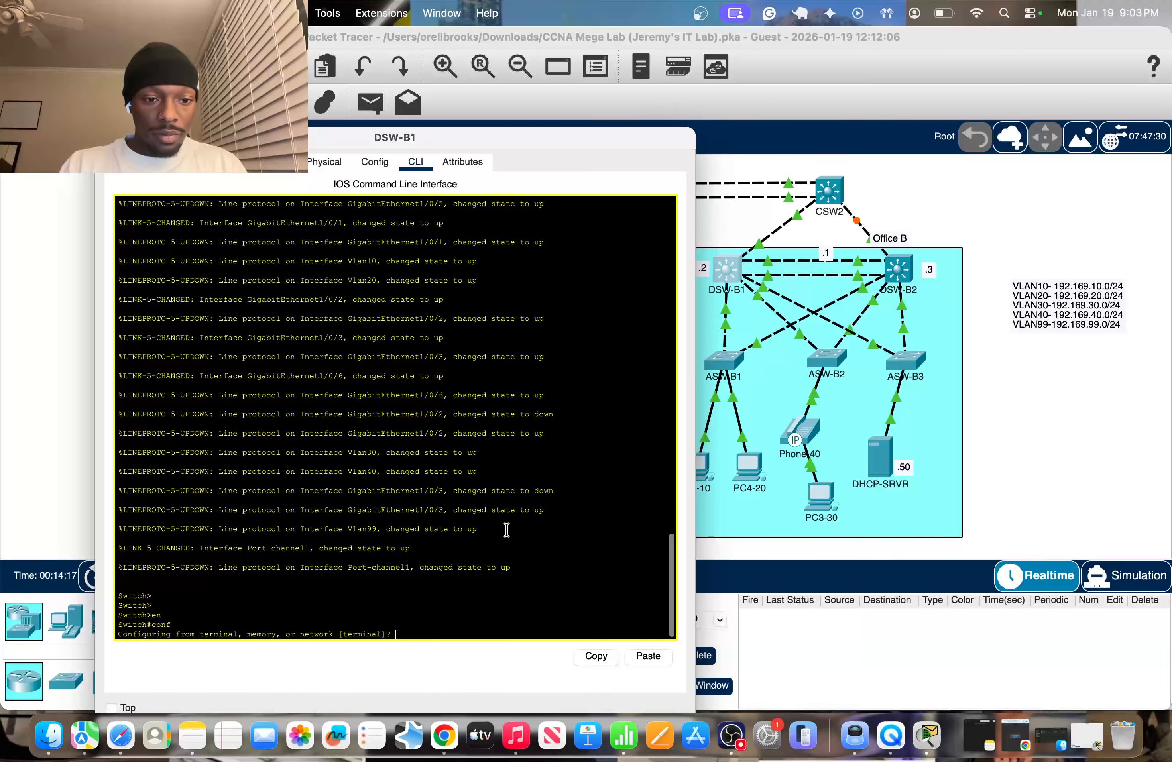
{"action": "type", "text": "t"}
{"action": "key", "text": "Return"}
Step: Enter DSW-B1's VLAN 10 interface and set the HSRP group 0 virtual IP with standby 0 ip 192.169.10.1
{"action": "type", "text": "int"}
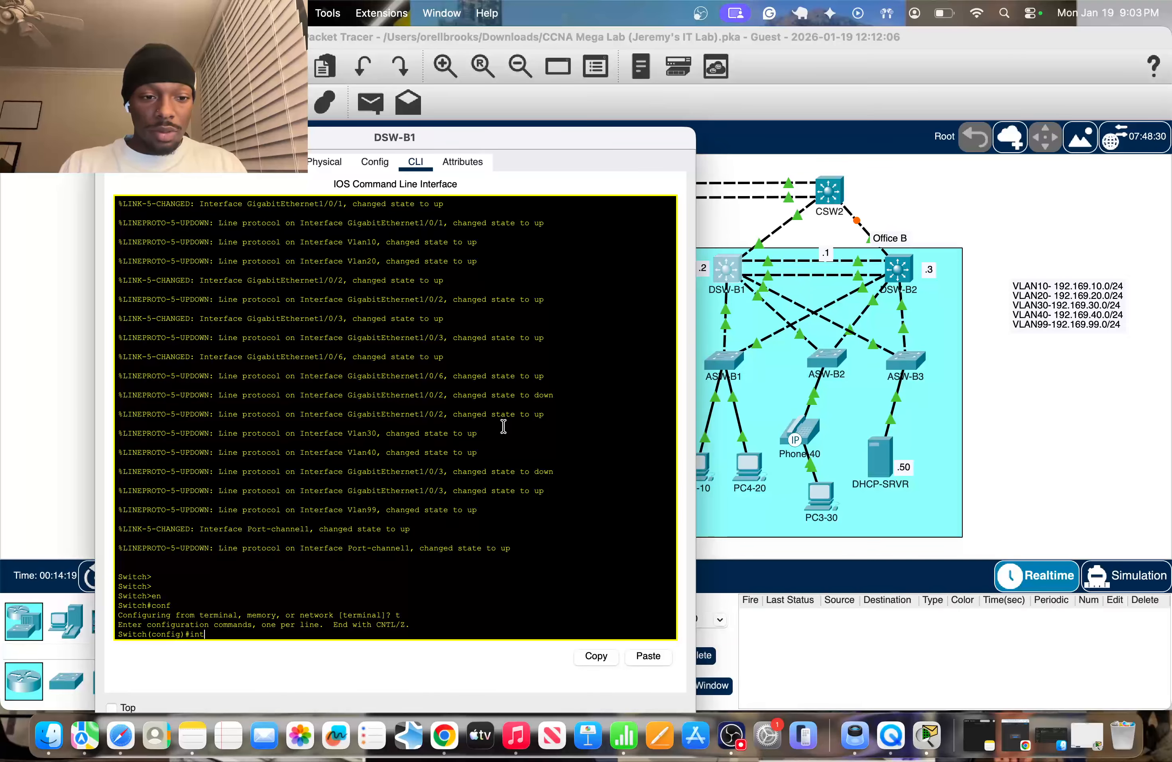
{"action": "type", "text": " vlan 1"}
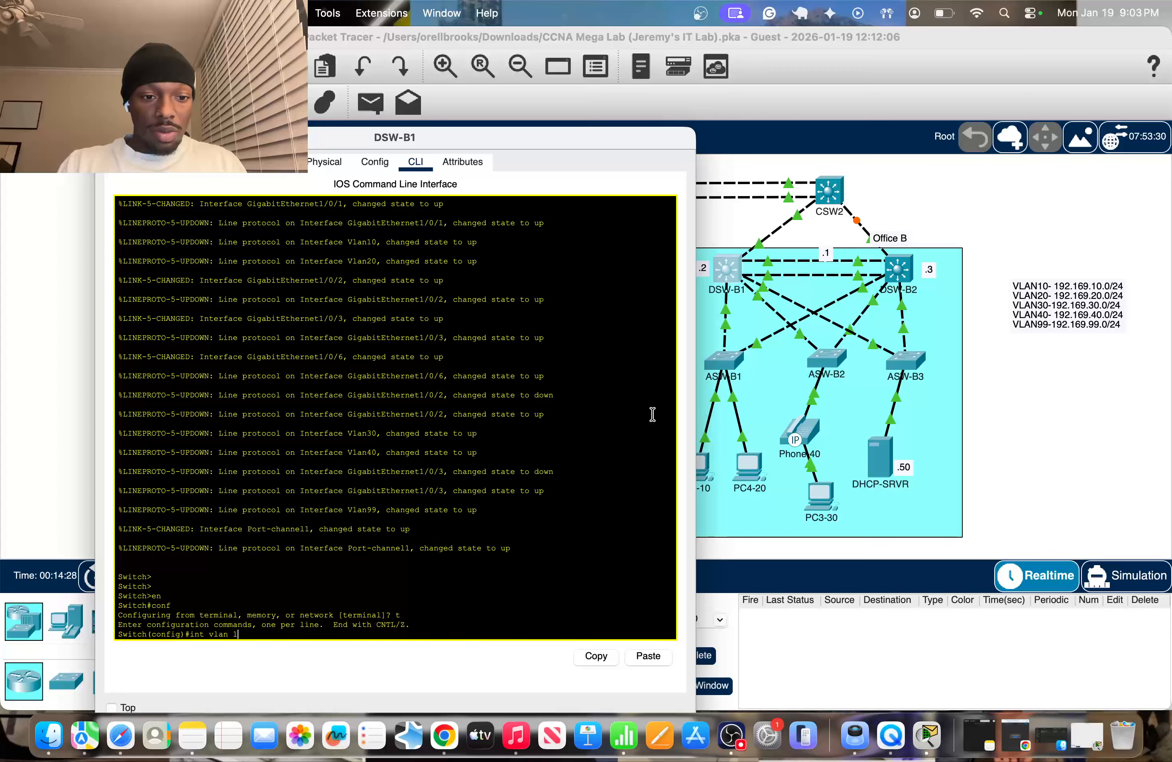
{"action": "type", "text": "0"}
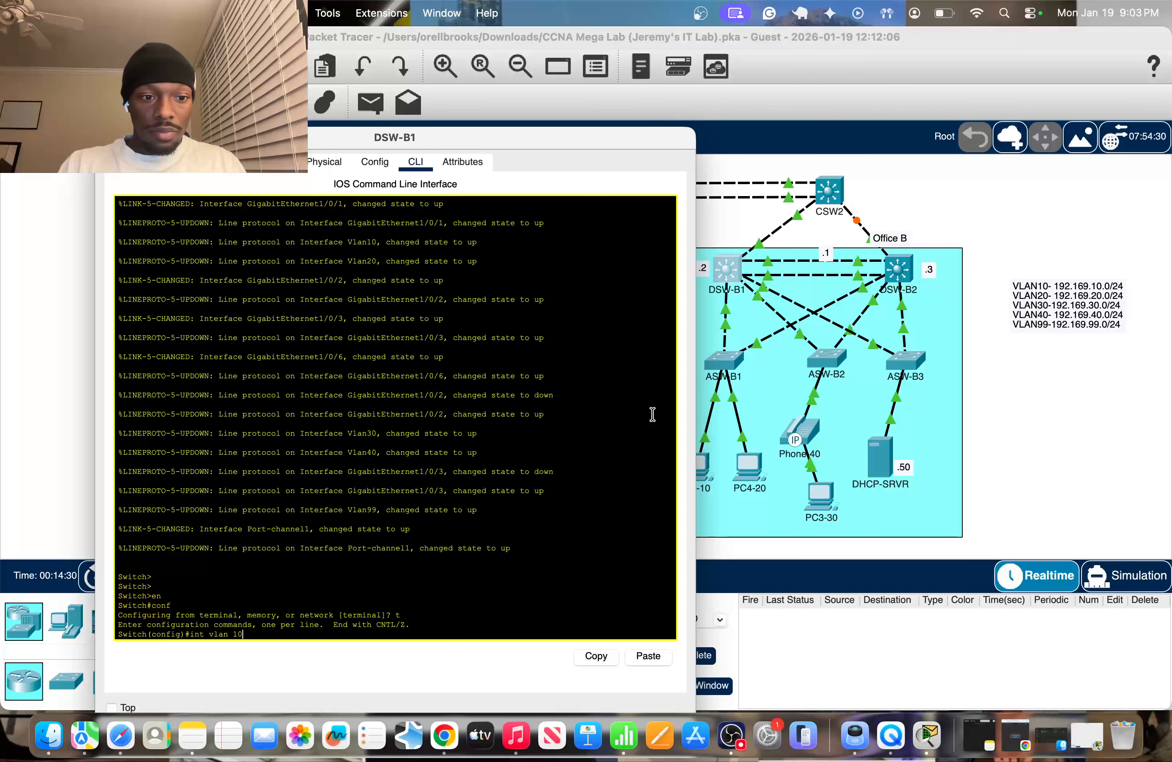
{"action": "key", "text": "Return"}
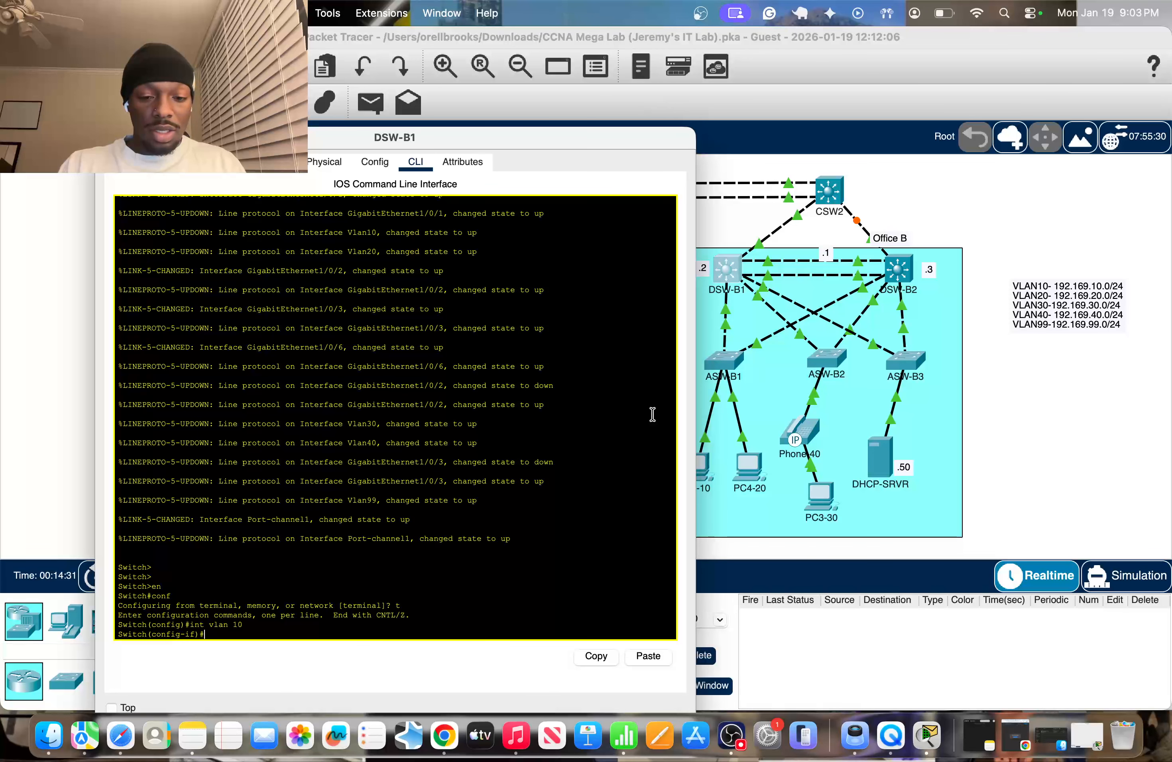
{"action": "type", "text": "stand"}
{"action": "key", "text": "Tab"}
{"action": "type", "text": "0"}
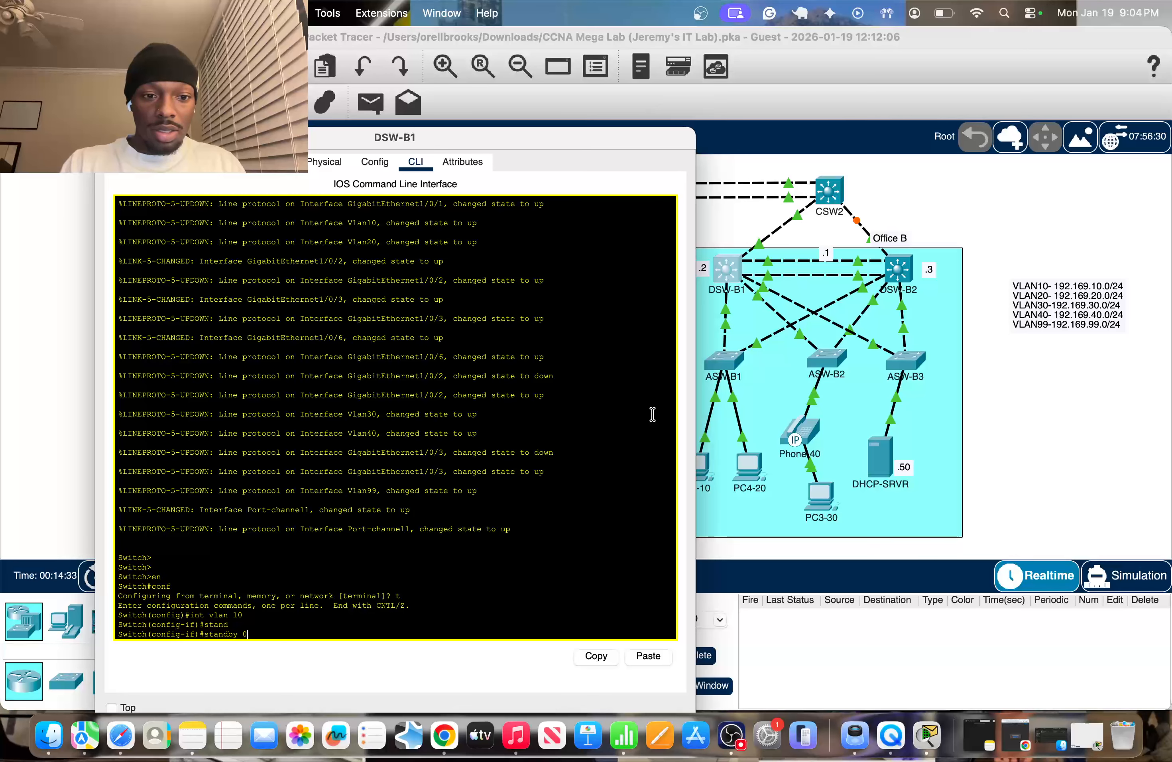
{"action": "type", "text": " ip 192"}
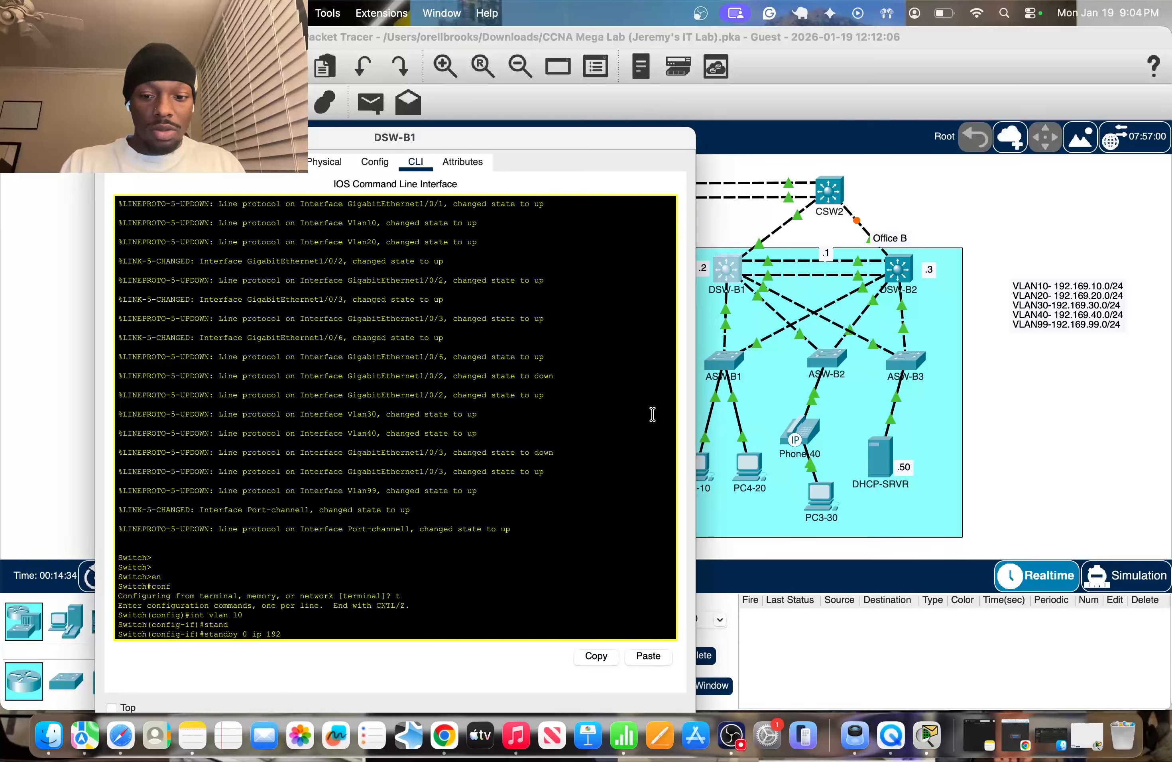
{"action": "type", "text": ".169"}
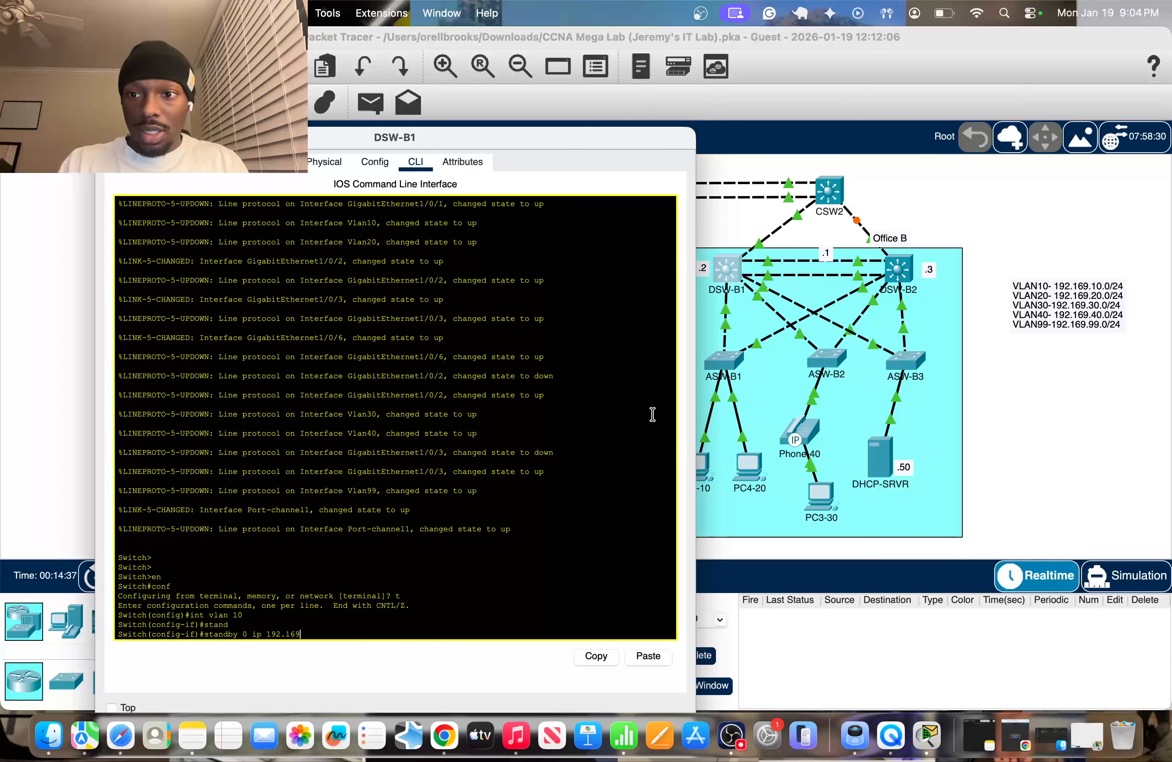
{"action": "type", "text": ".10"}
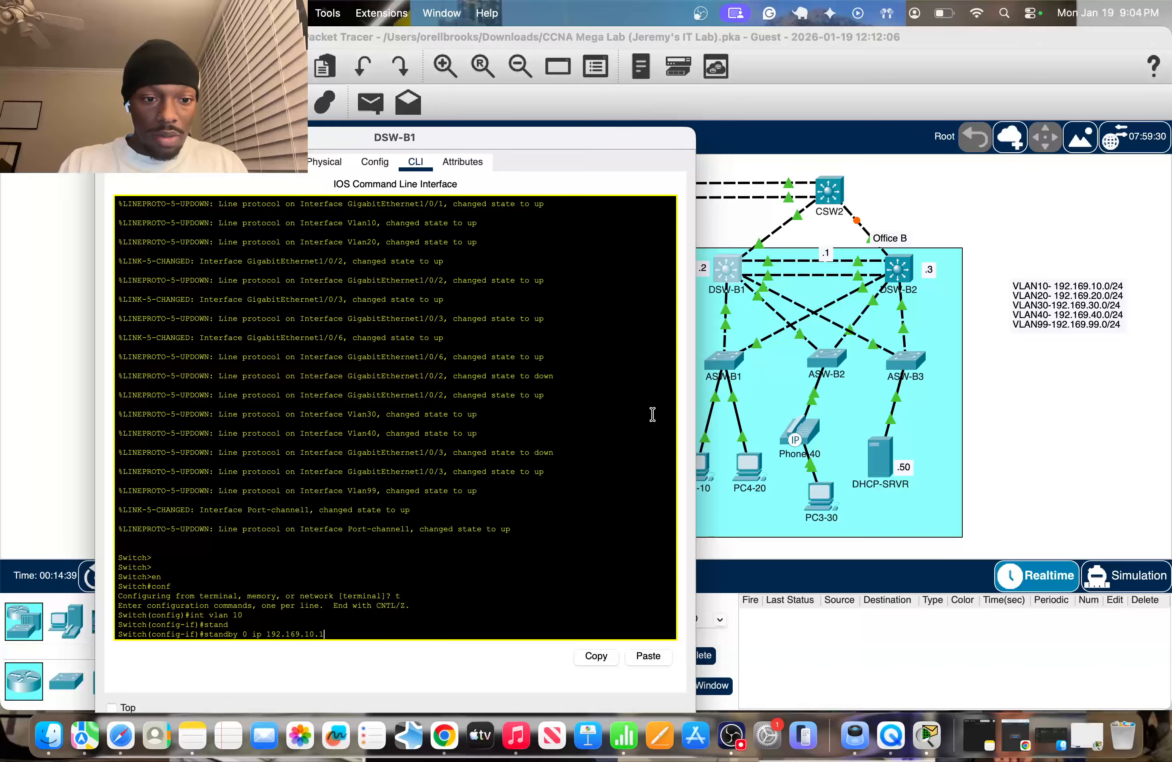
{"action": "type", "text": ".1"}
{"action": "key", "text": "Return"}
Step: Enable preemption for HSRP group 0 on DSW-B1's VLAN 10 interface with standby 0 preempt
{"action": "type", "text": "stan"}
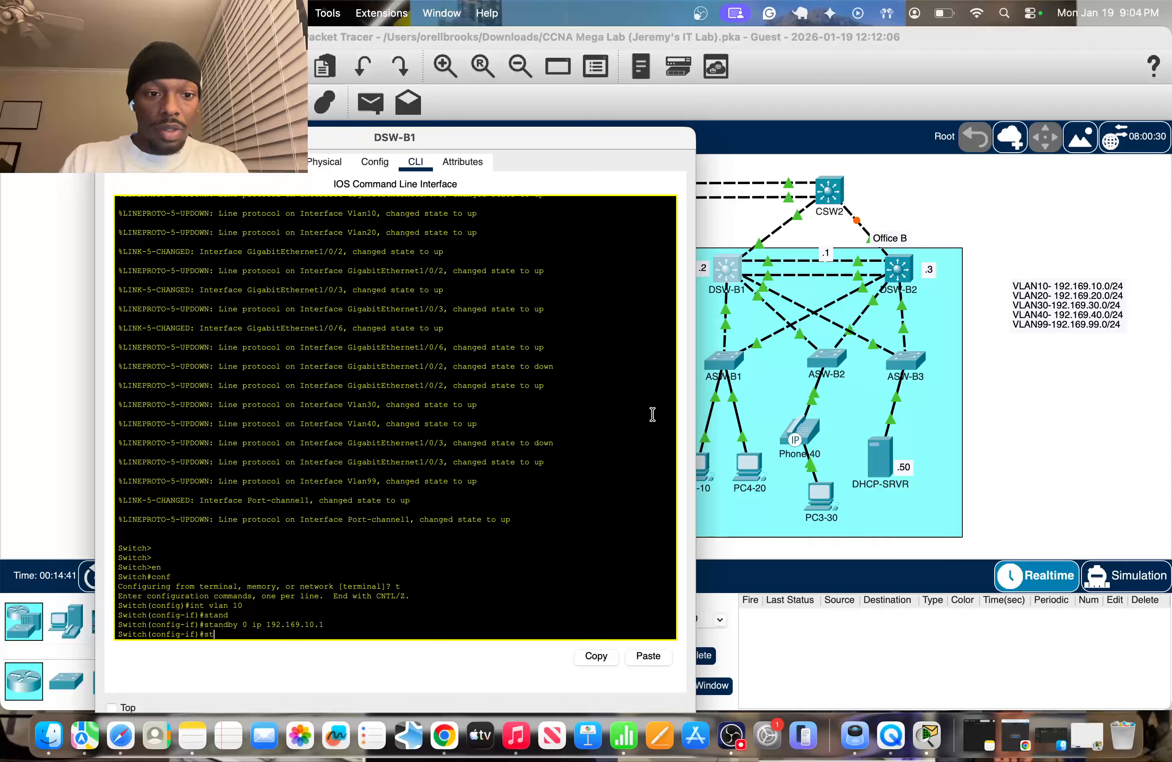
{"action": "key", "text": "Tab"}
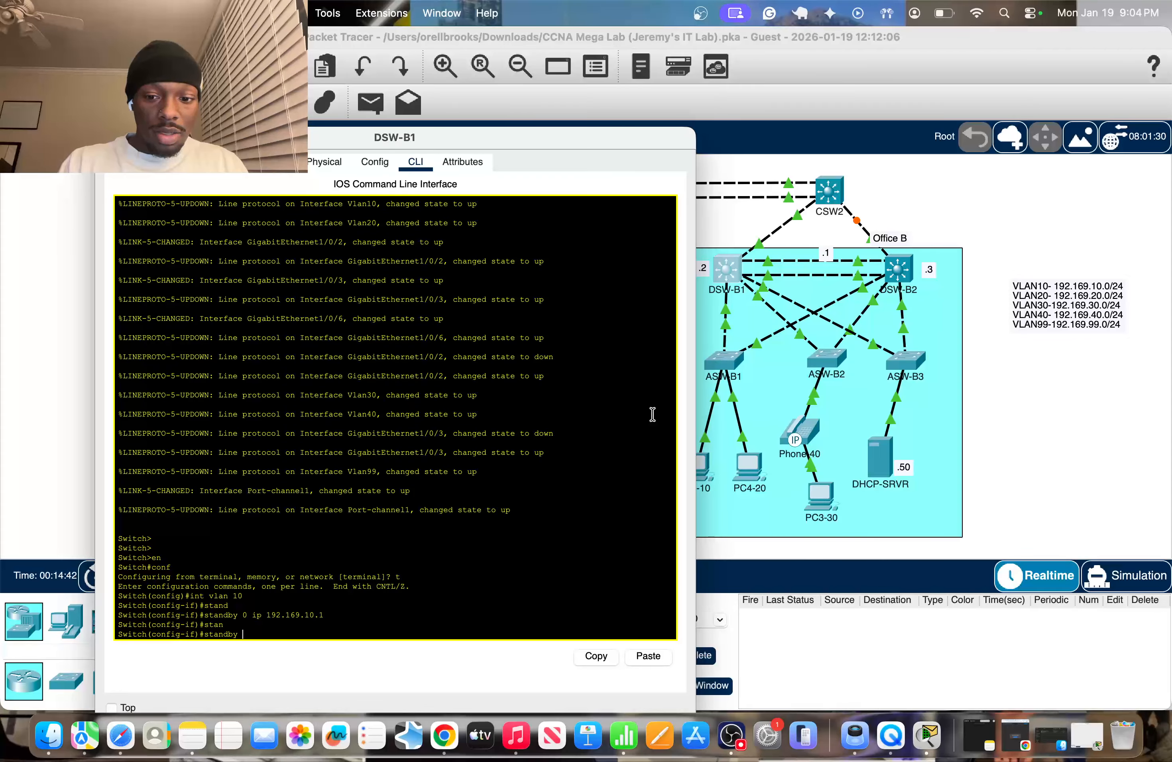
{"action": "type", "text": "0 pre"}
{"action": "key", "text": "Tab"}
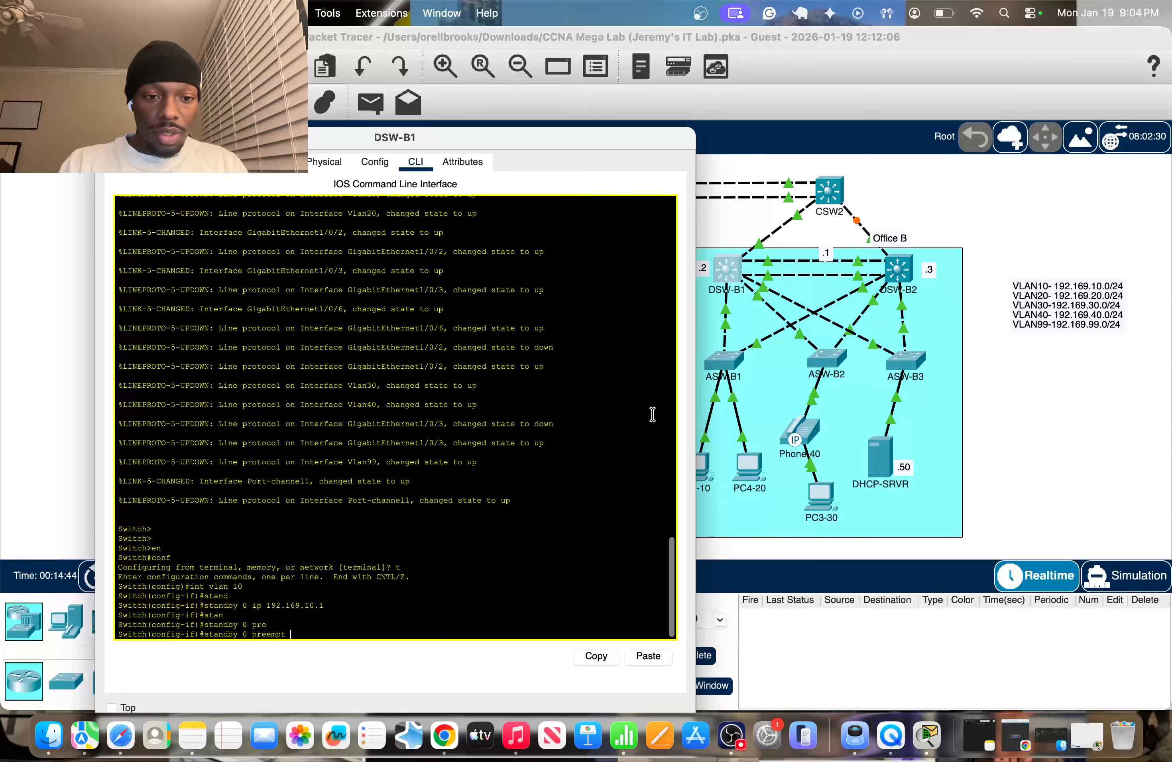
{"action": "key", "text": "Return"}
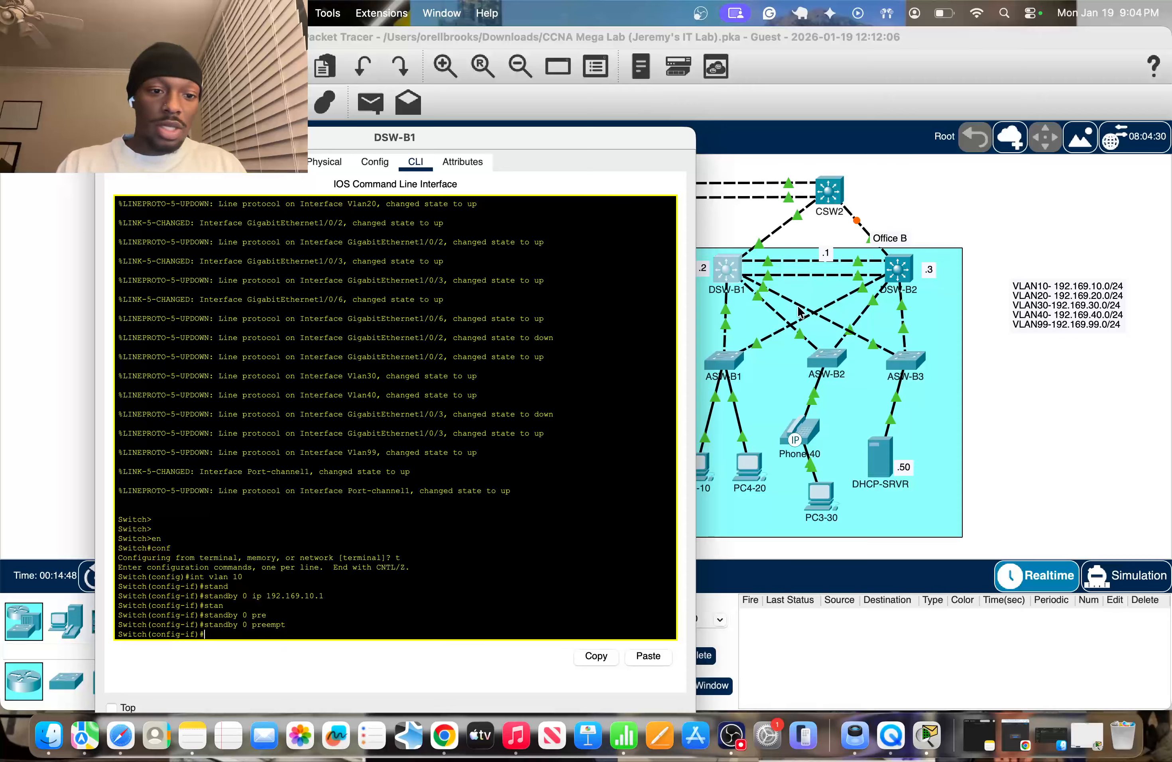
Step: Enter the VLAN 20 interface configuration on DSW-B1 with int vlan 20
{"action": "type", "text": "int vlan 20"}
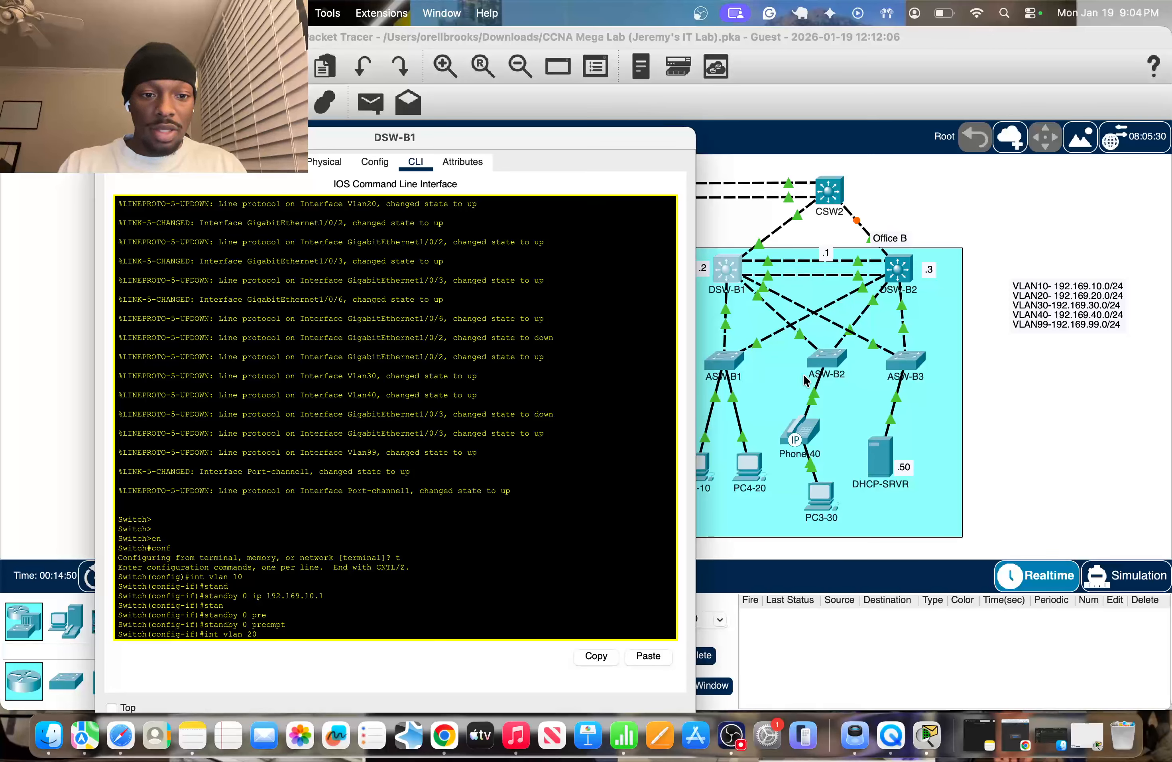
{"action": "key", "text": "Return"}
{"action": "type", "text": "stand"}
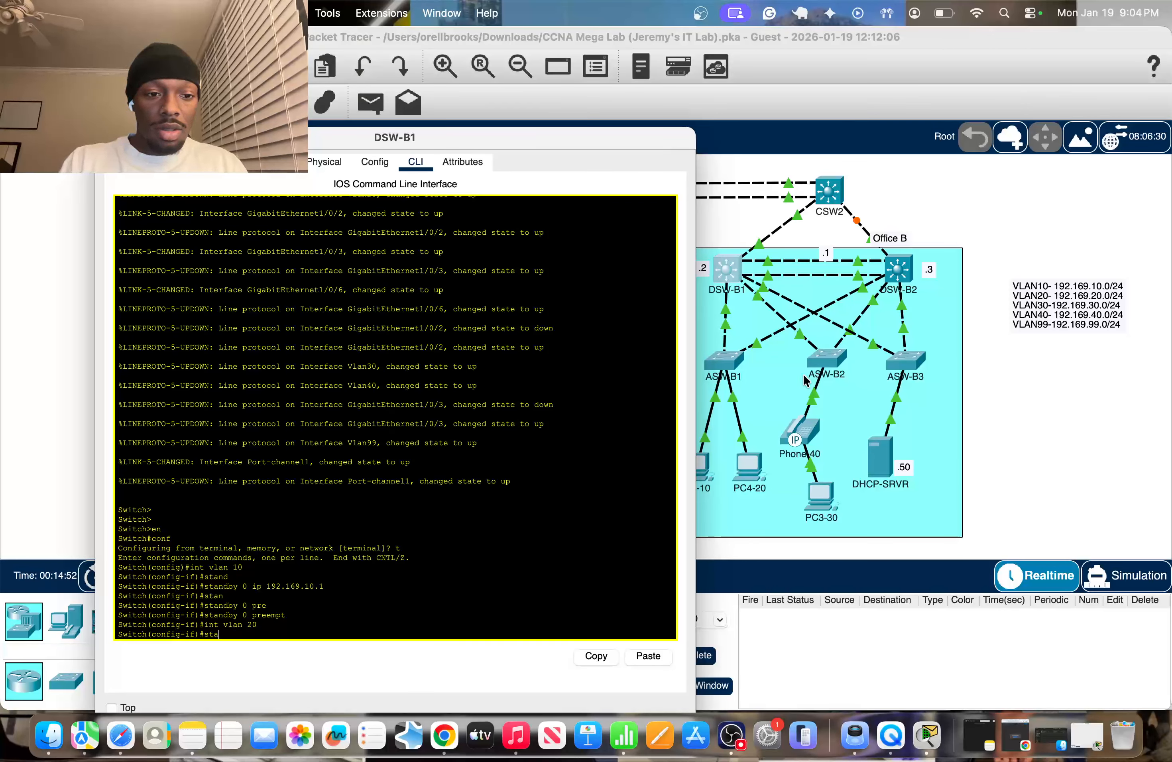
{"action": "key", "text": "Tab"}
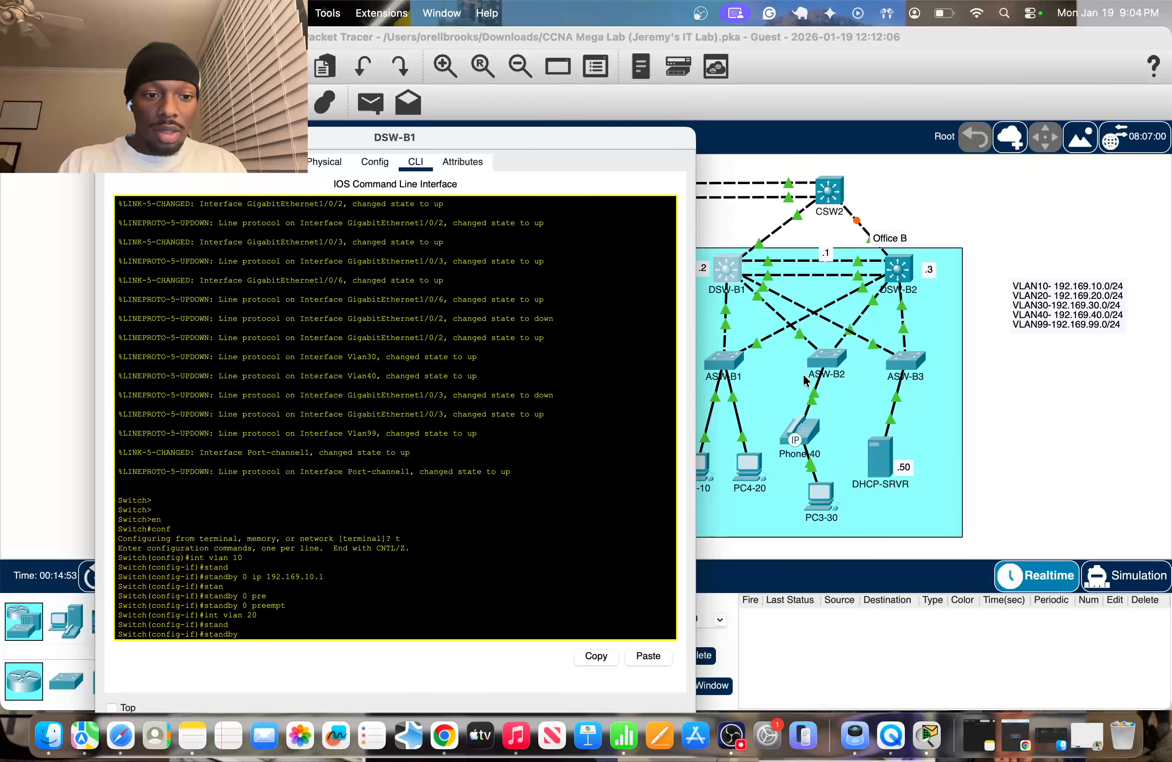
{"action": "key", "text": "BackSpace"}
{"action": "key", "text": "BackSpace"}
{"action": "key", "text": "BackSpace"}
{"action": "key", "text": "BackSpace"}
{"action": "key", "text": "BackSpace"}
{"action": "key", "text": "BackSpace"}
{"action": "key", "text": "BackSpace"}
{"action": "key", "text": "BackSpace"}
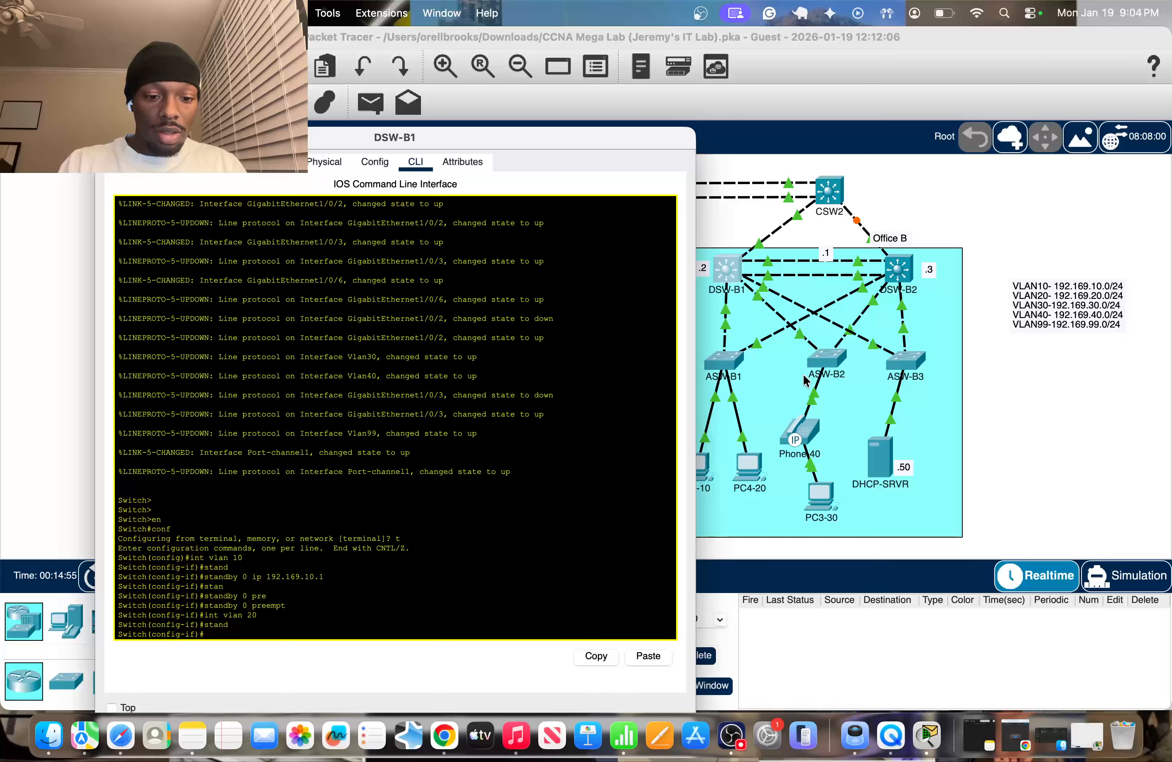
Step: Set the HSRP group 20 virtual IP on DSW-B1's VLAN 20 interface with standby 20 ip 192.169.20.1
{"action": "type", "text": "stand"}
{"action": "key", "text": "Tab"}
{"action": "type", "text": "20 i"}
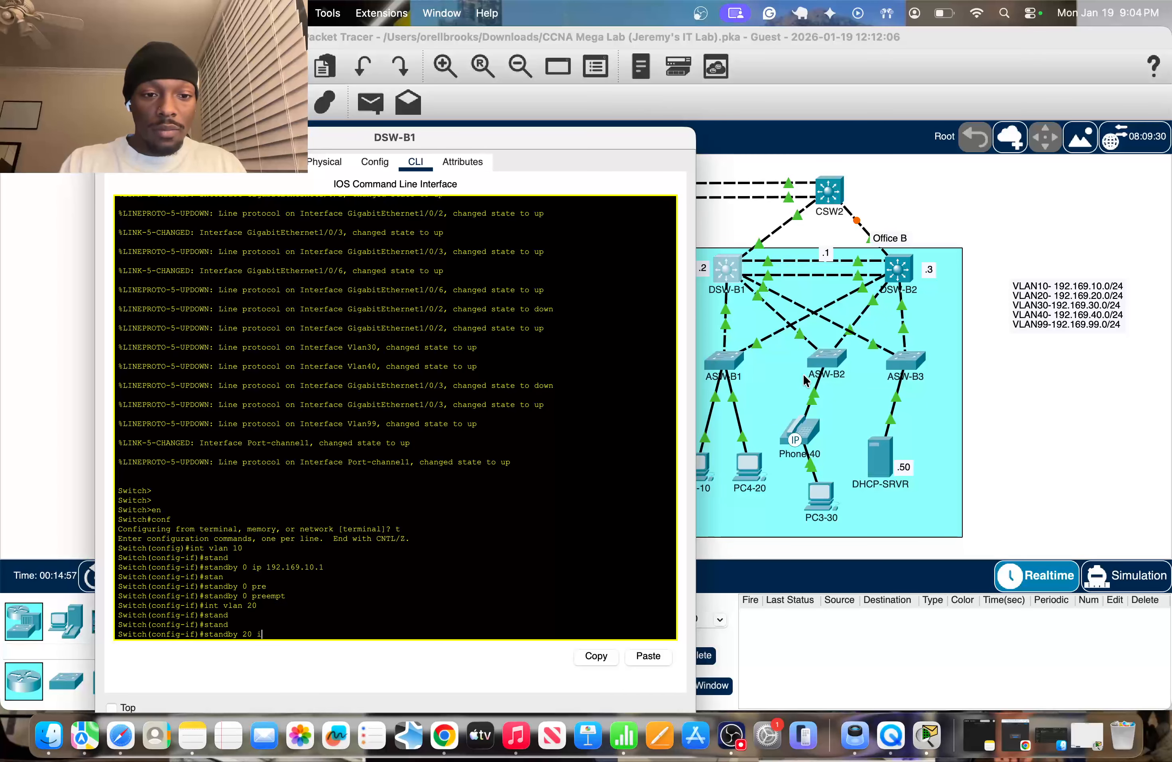
{"action": "type", "text": "p 192.169."}
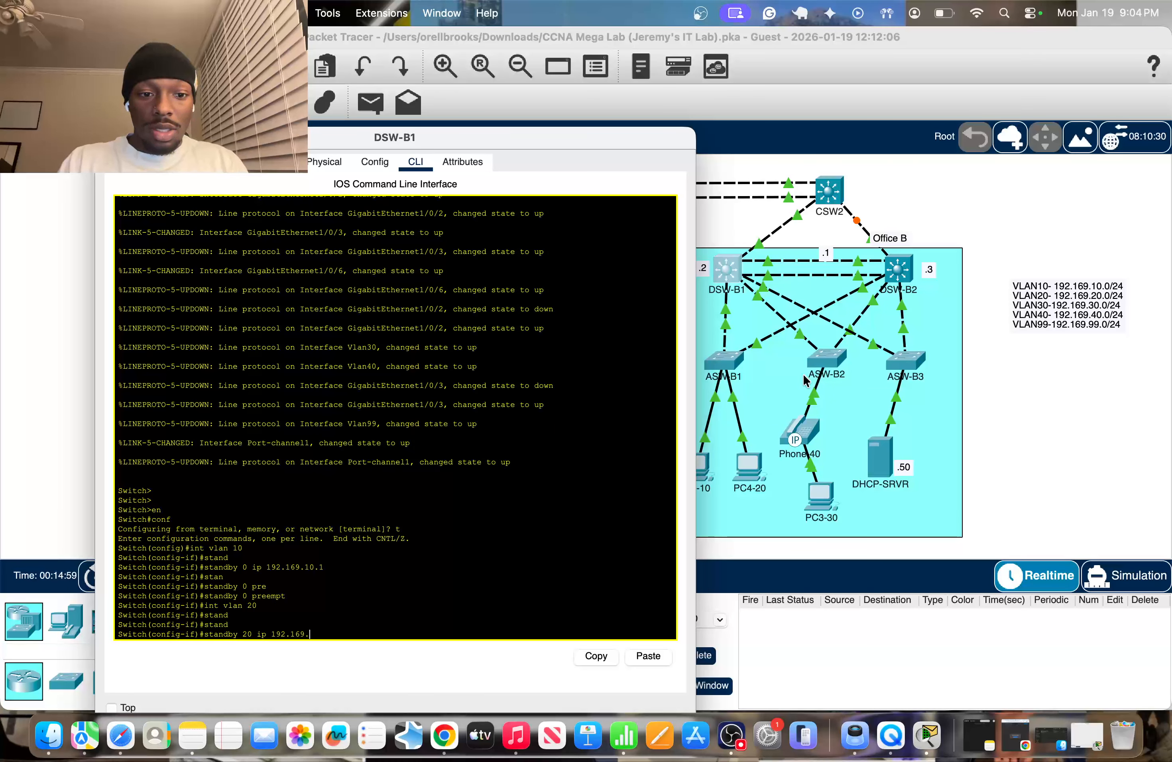
{"action": "type", "text": "20.1"}
{"action": "key", "text": "Return"}
Step: Enable preemption for HSRP group 20 on DSW-B1's VLAN 20 interface with standby 20 preempt
{"action": "key", "text": "Up"}
{"action": "key", "text": "Up"}
{"action": "key", "text": "Up"}
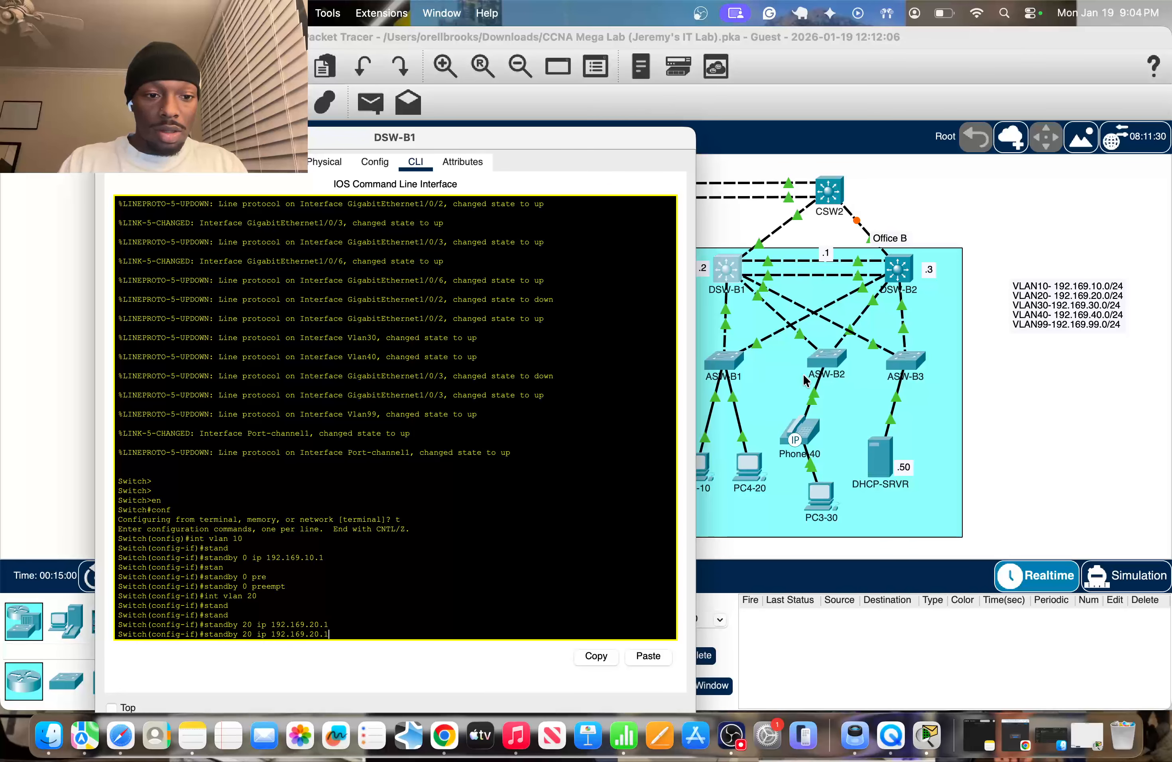
{"action": "key", "text": "Down"}
{"action": "key", "text": "Down"}
{"action": "key", "text": "Down"}
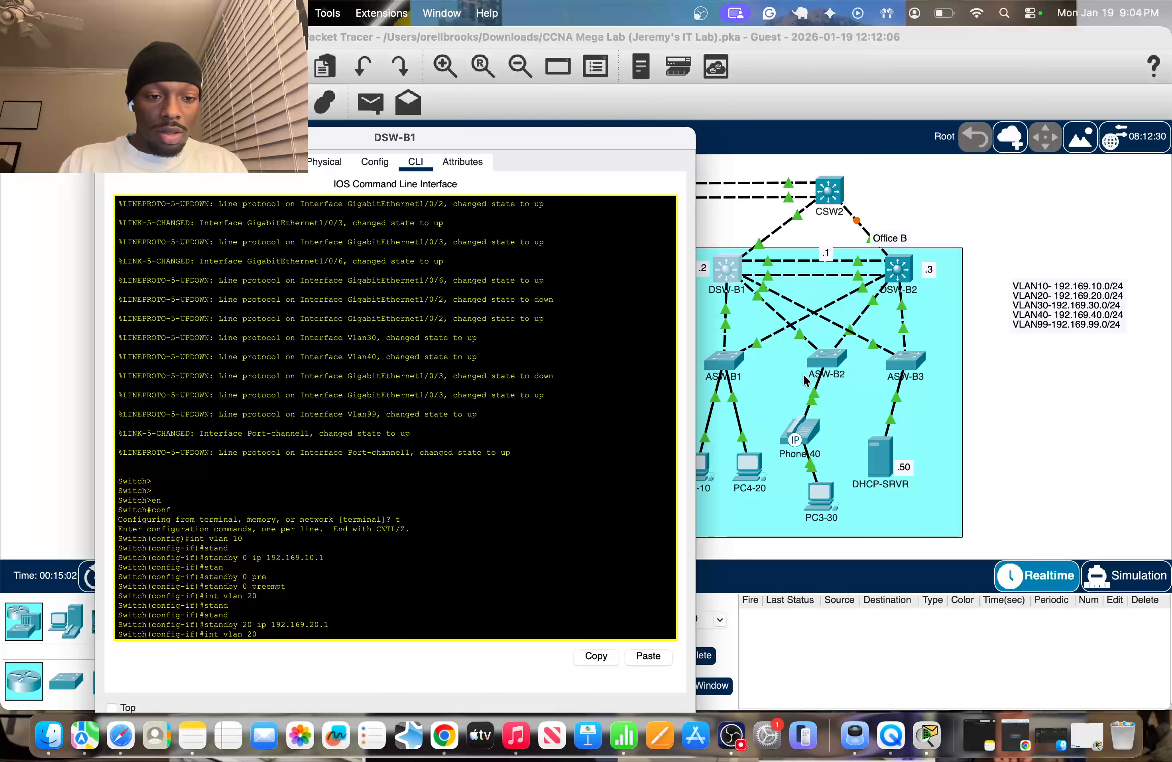
{"action": "type", "text": "stand"}
{"action": "key", "text": "Tab"}
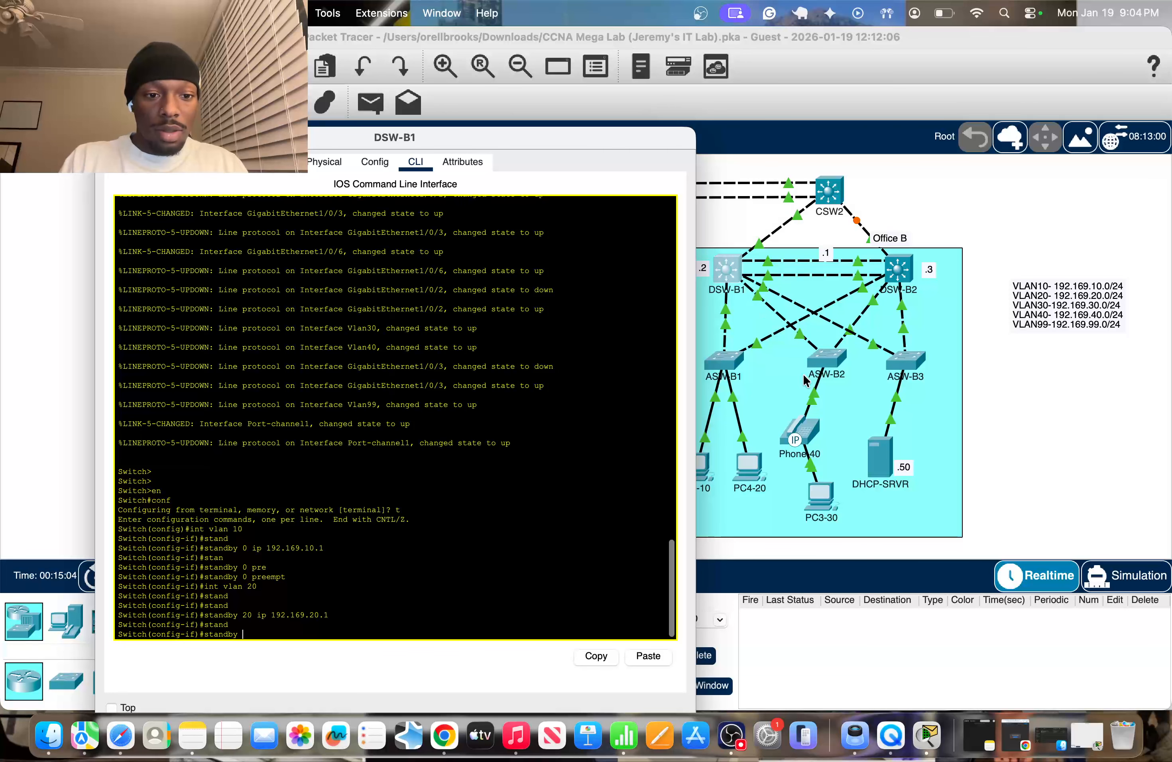
{"action": "type", "text": "20 pre"}
{"action": "key", "text": "Tab"}
{"action": "key", "text": "Return"}
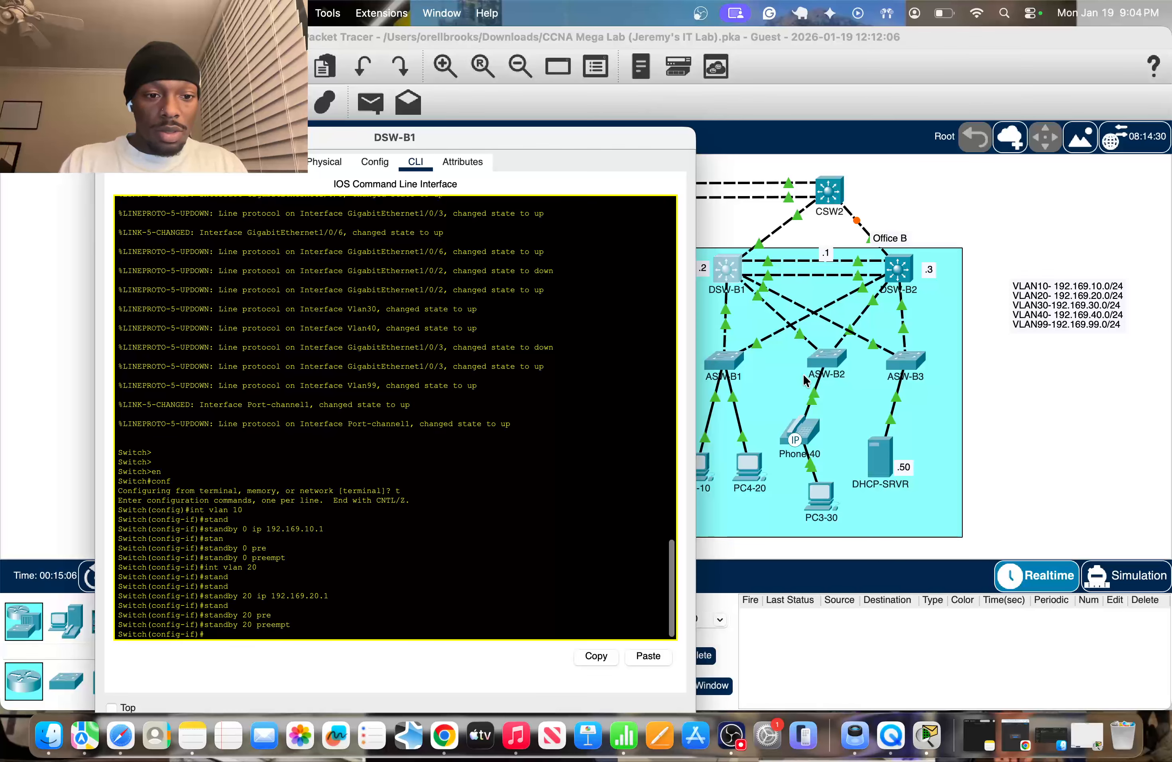
Step: Enter DSW-B1's VLAN 30 interface from global configuration mode and set its virtual IP with standby 30 ip 192.169.30.1
{"action": "type", "text": "exit"}
{"action": "key", "text": "Return"}
{"action": "type", "text": "int vl"}
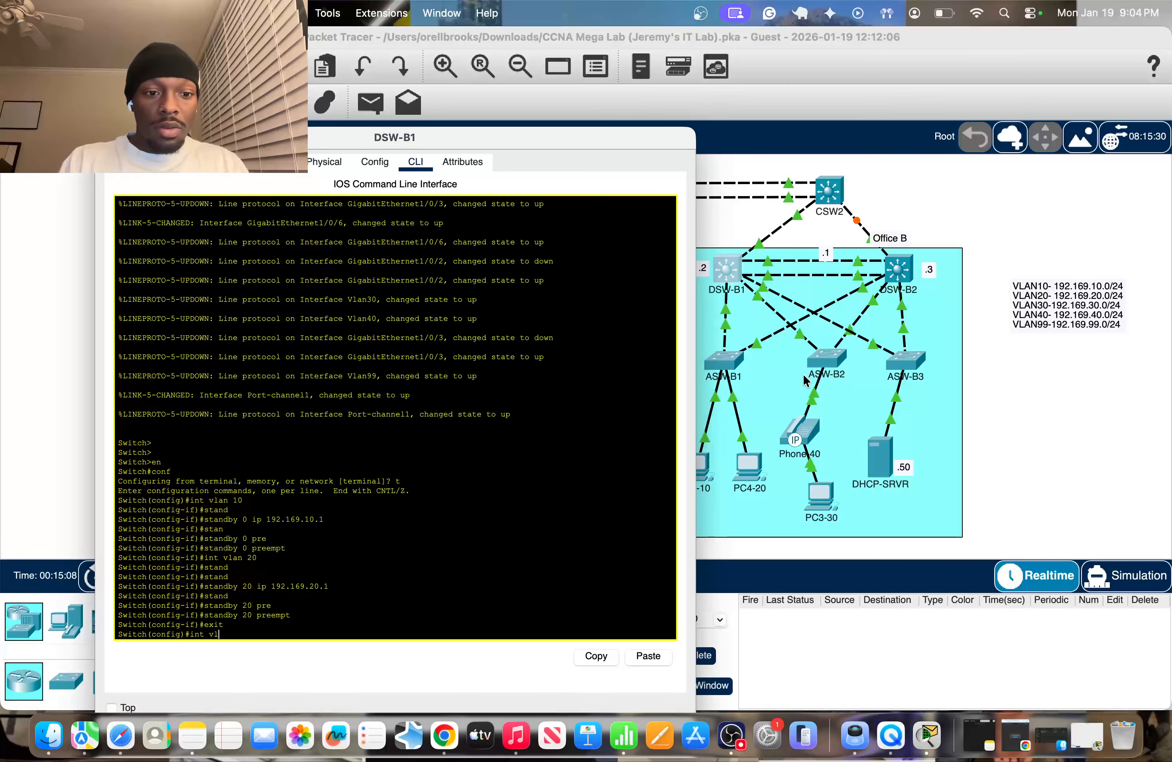
{"action": "type", "text": "an 30"}
{"action": "key", "text": "Return"}
{"action": "type", "text": "sta"}
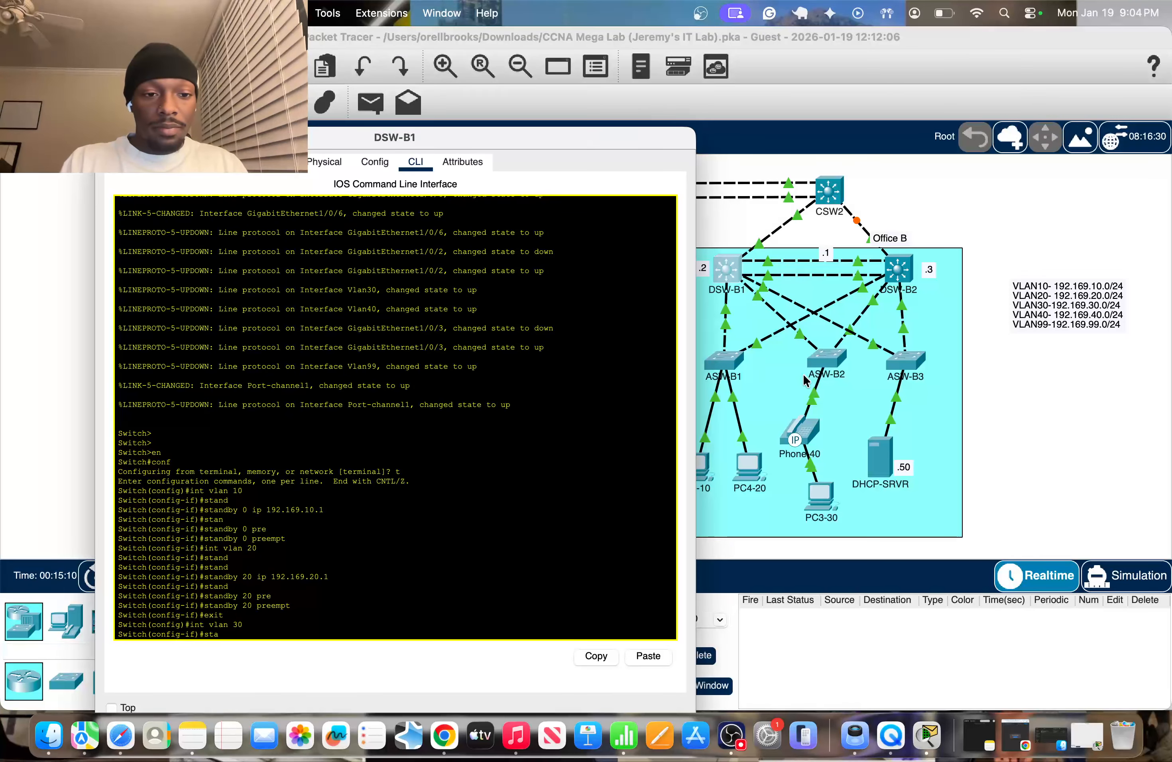
{"action": "type", "text": "ndby"}
{"action": "key", "text": "Tab"}
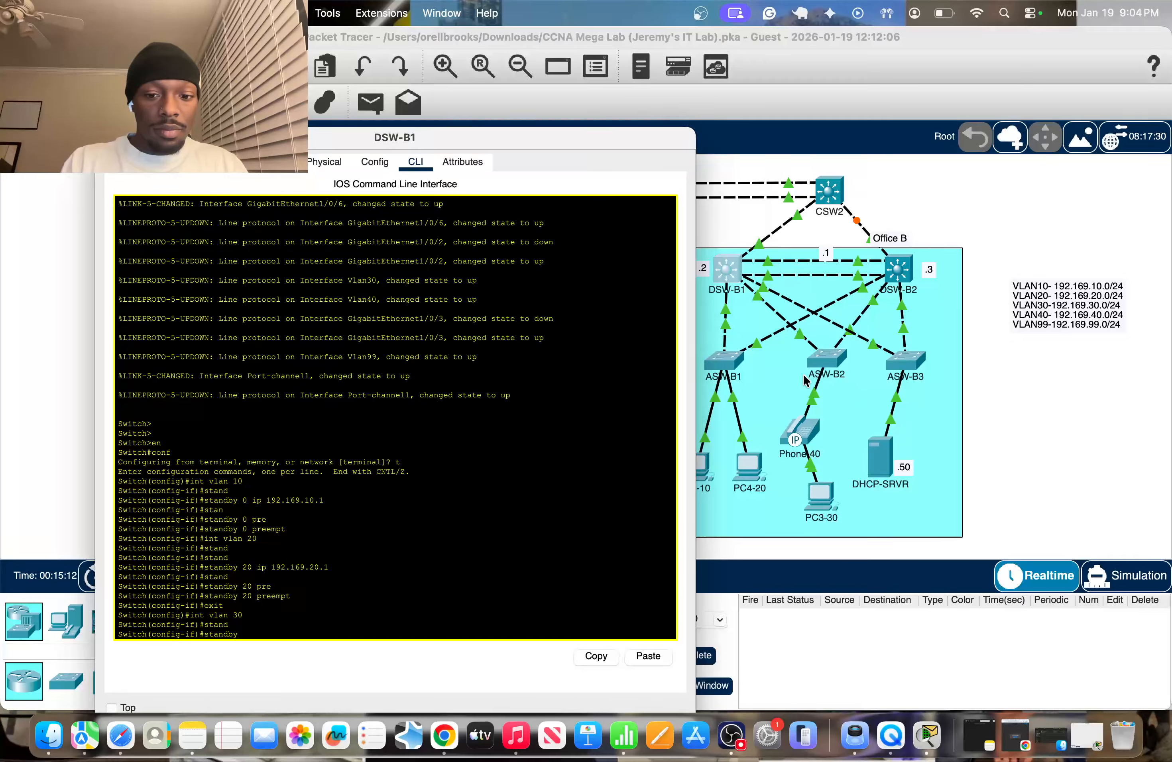
{"action": "type", "text": "30 ip 192"}
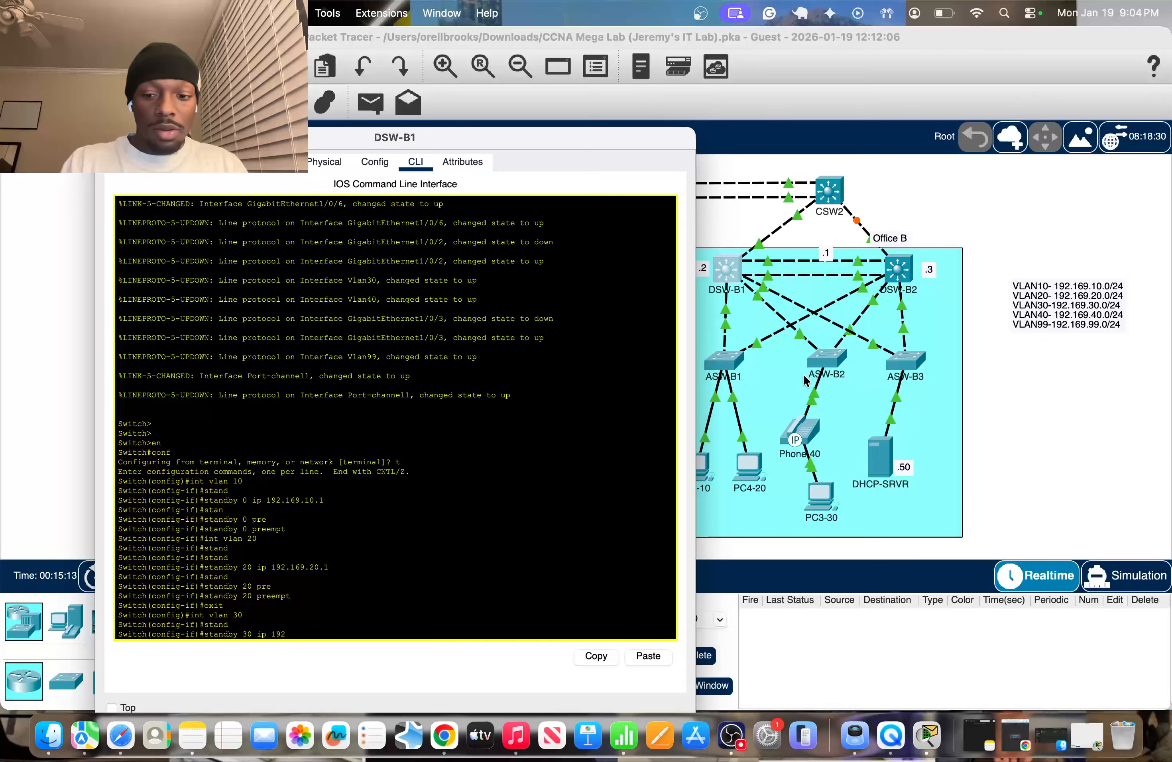
{"action": "type", "text": ".169.30"}
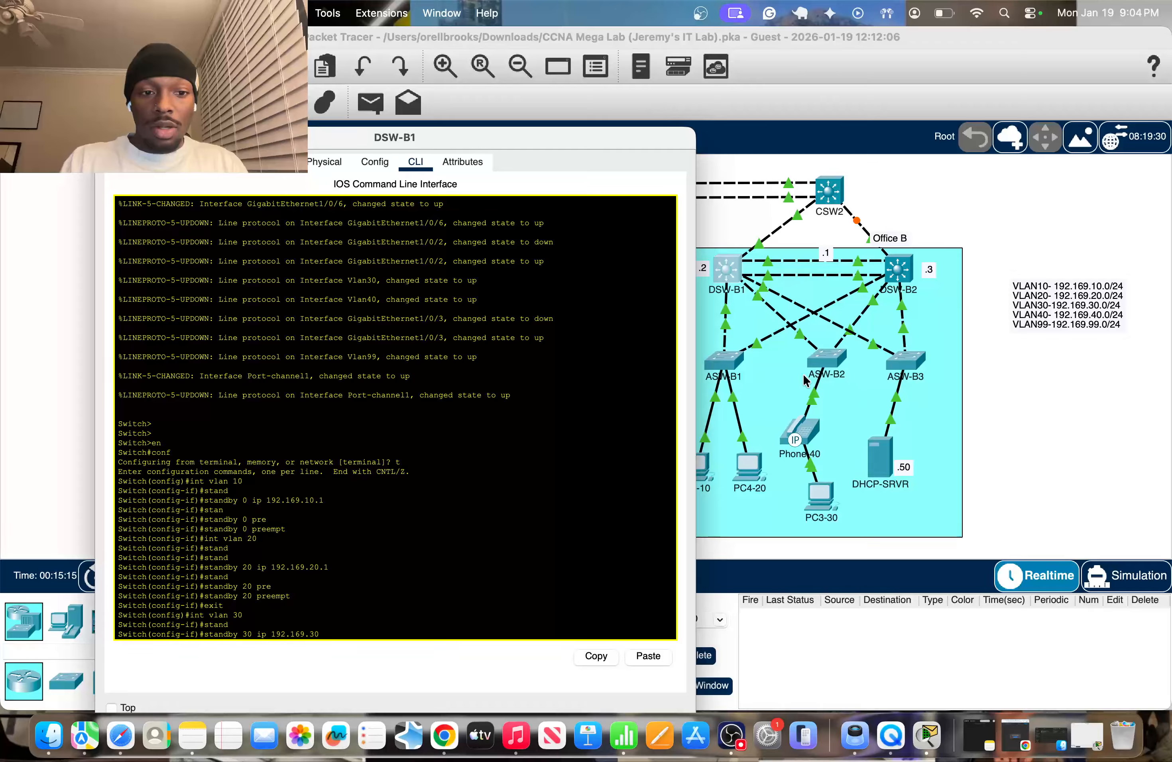
{"action": "type", "text": ".1"}
{"action": "key", "text": "Return"}
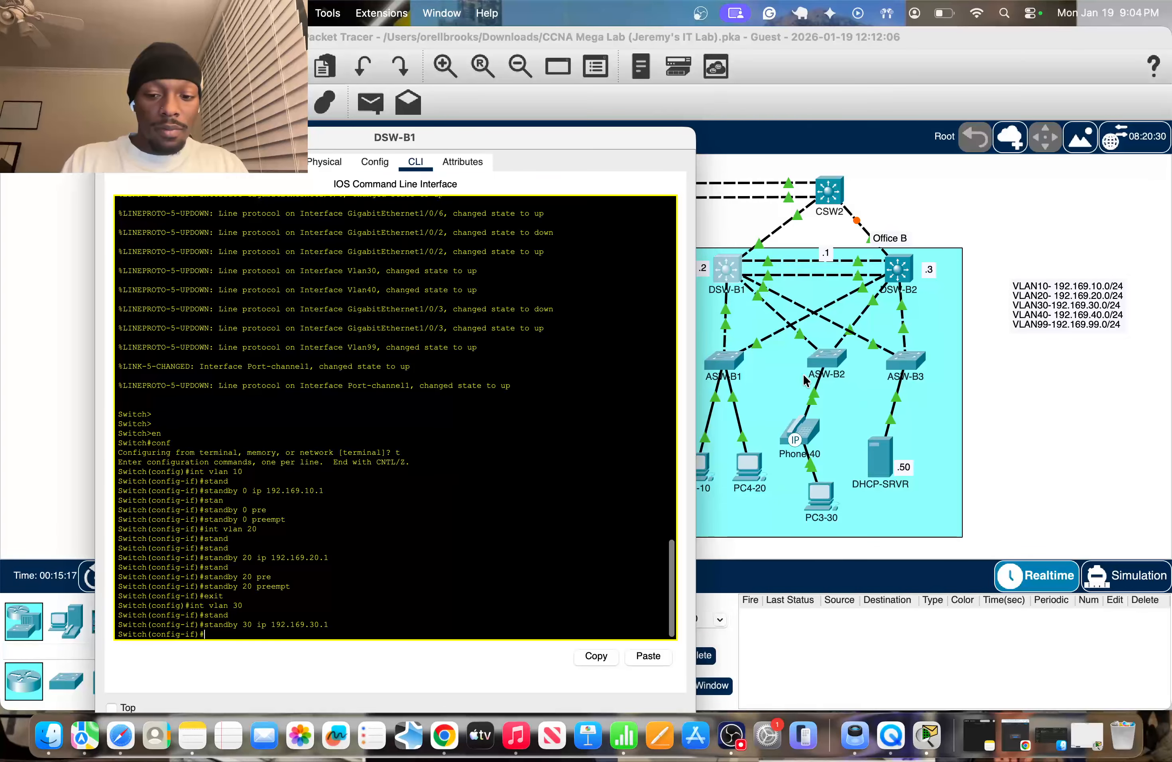
Step: Enable preemption for HSRP group 30 on DSW-B1's VLAN 30 interface with standby 30 preempt
{"action": "key", "text": "Up"}
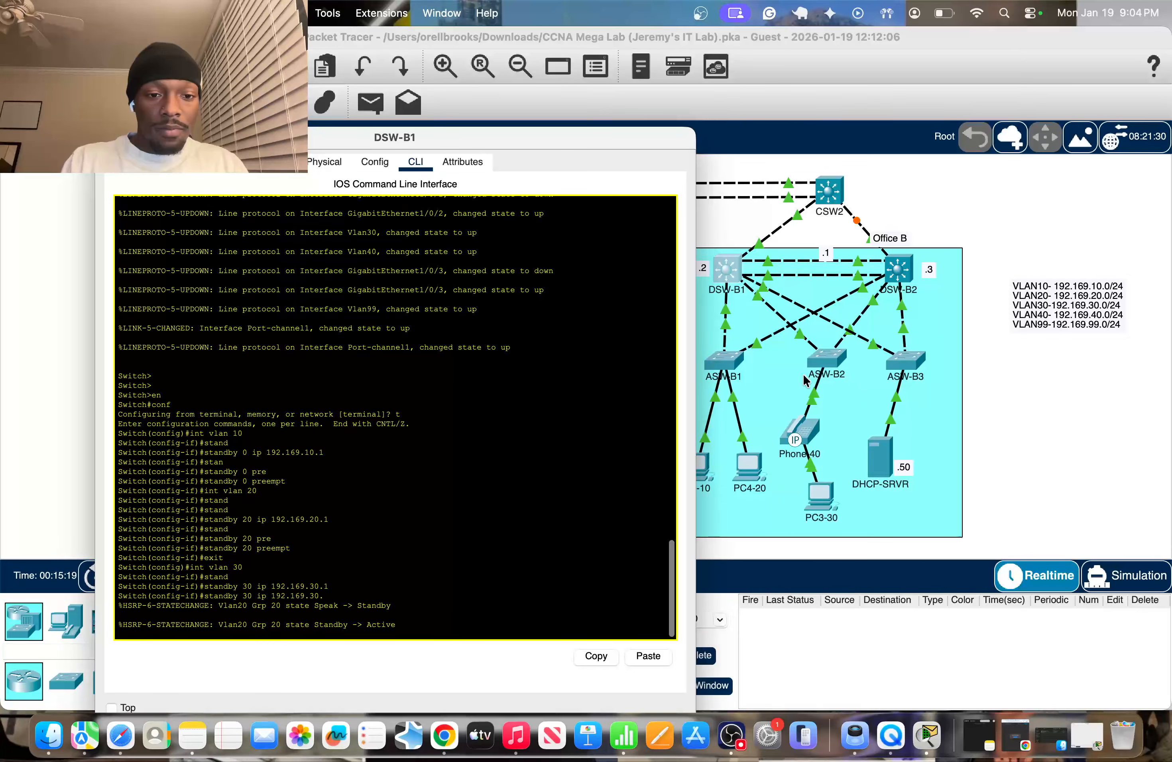
{"action": "key", "text": "BackSpace"}
{"action": "key", "text": "BackSpace"}
{"action": "key", "text": "BackSpace"}
{"action": "key", "text": "BackSpace"}
{"action": "key", "text": "BackSpace"}
{"action": "key", "text": "BackSpace"}
{"action": "key", "text": "BackSpace"}
{"action": "key", "text": "BackSpace"}
{"action": "key", "text": "BackSpace"}
{"action": "key", "text": "BackSpace"}
{"action": "key", "text": "BackSpace"}
{"action": "key", "text": "BackSpace"}
{"action": "key", "text": "BackSpace"}
{"action": "key", "text": "BackSpace"}
{"action": "key", "text": "BackSpace"}
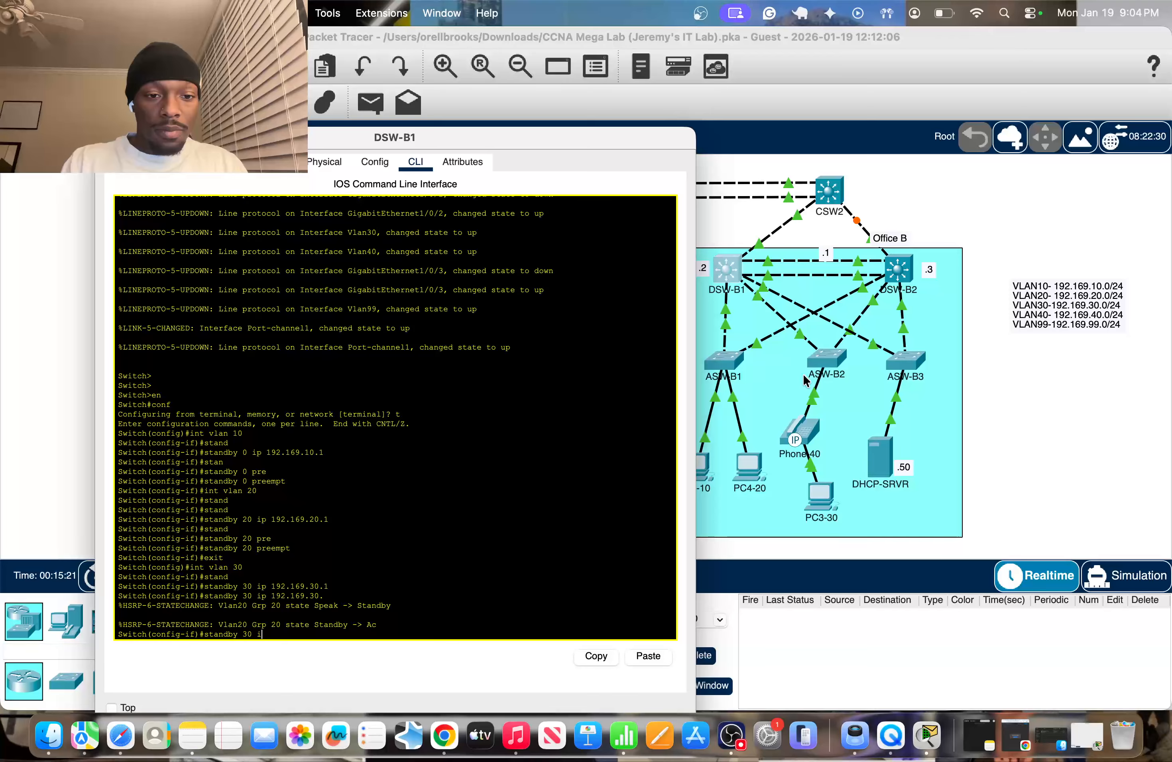
{"action": "type", "text": "pre"}
{"action": "key", "text": "Tab"}
{"action": "key", "text": "Return"}
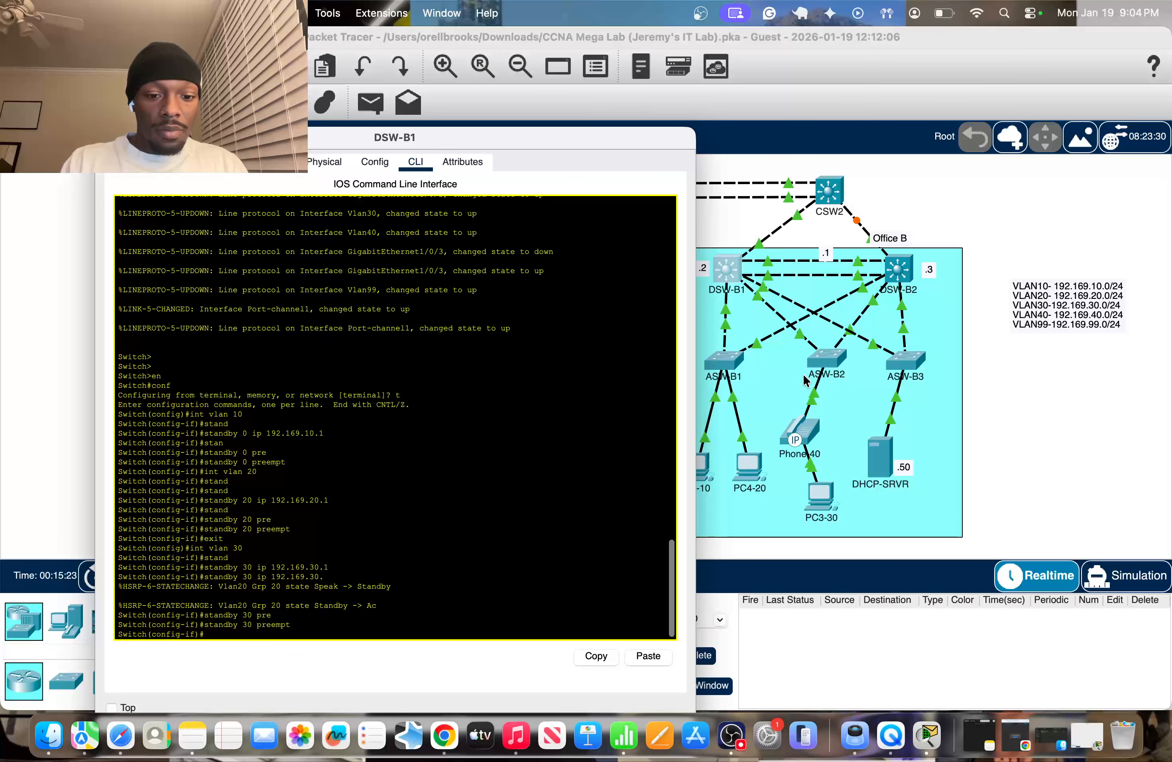
Step: Enter DSW-B1's VLAN 40 interface and set the HSRP group 40 virtual IP with standby 40 ip 192.169.40.1
{"action": "type", "text": "int vlan 40"}
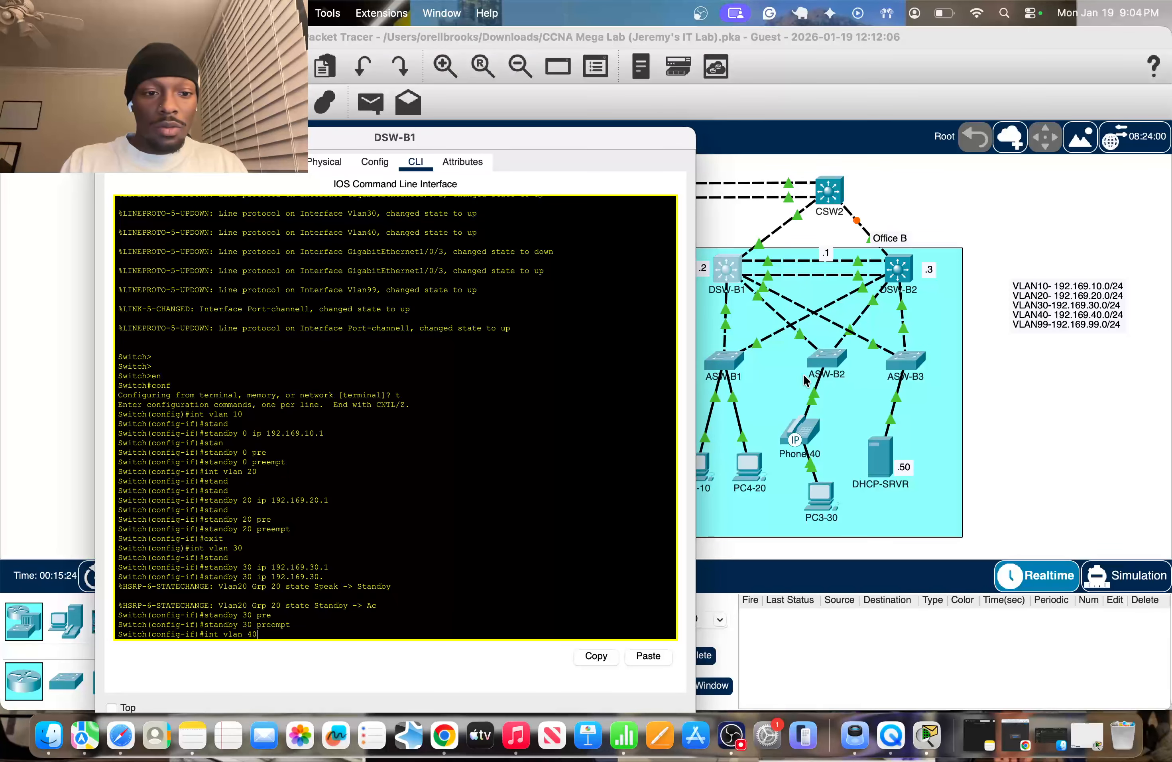
{"action": "key", "text": "Return"}
{"action": "type", "text": "stand"}
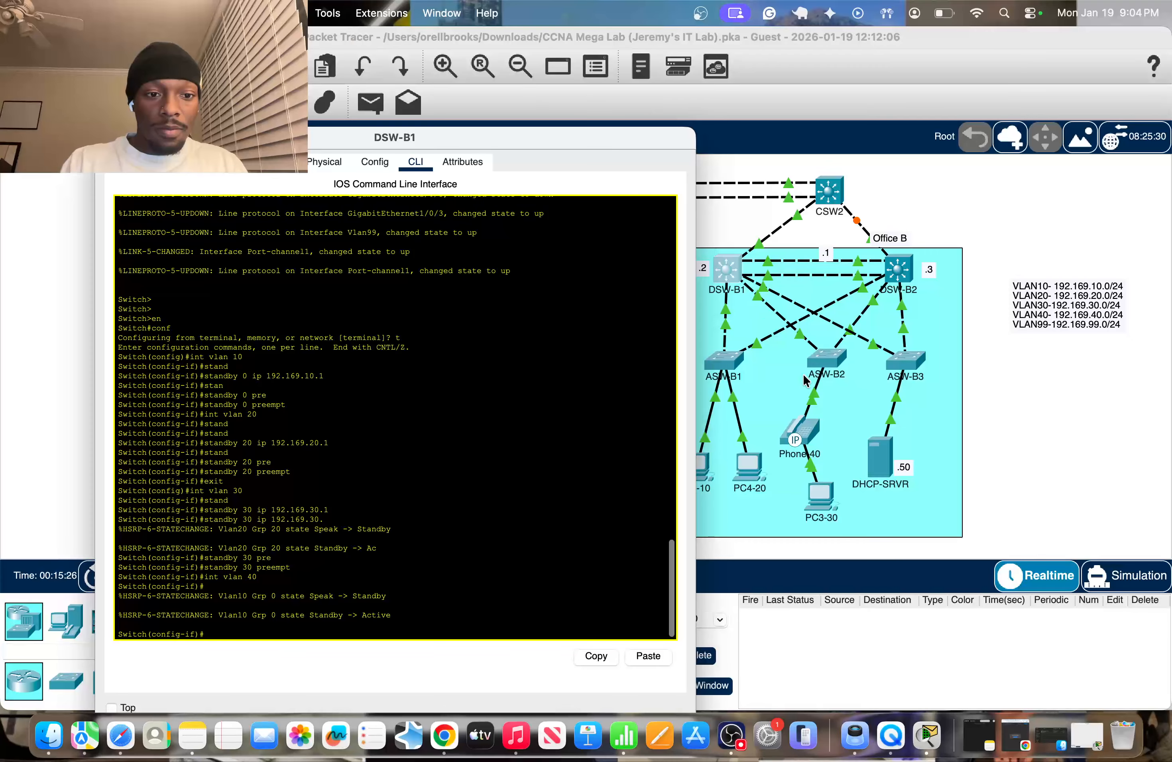
{"action": "key", "text": "Tab"}
{"action": "type", "text": "40"}
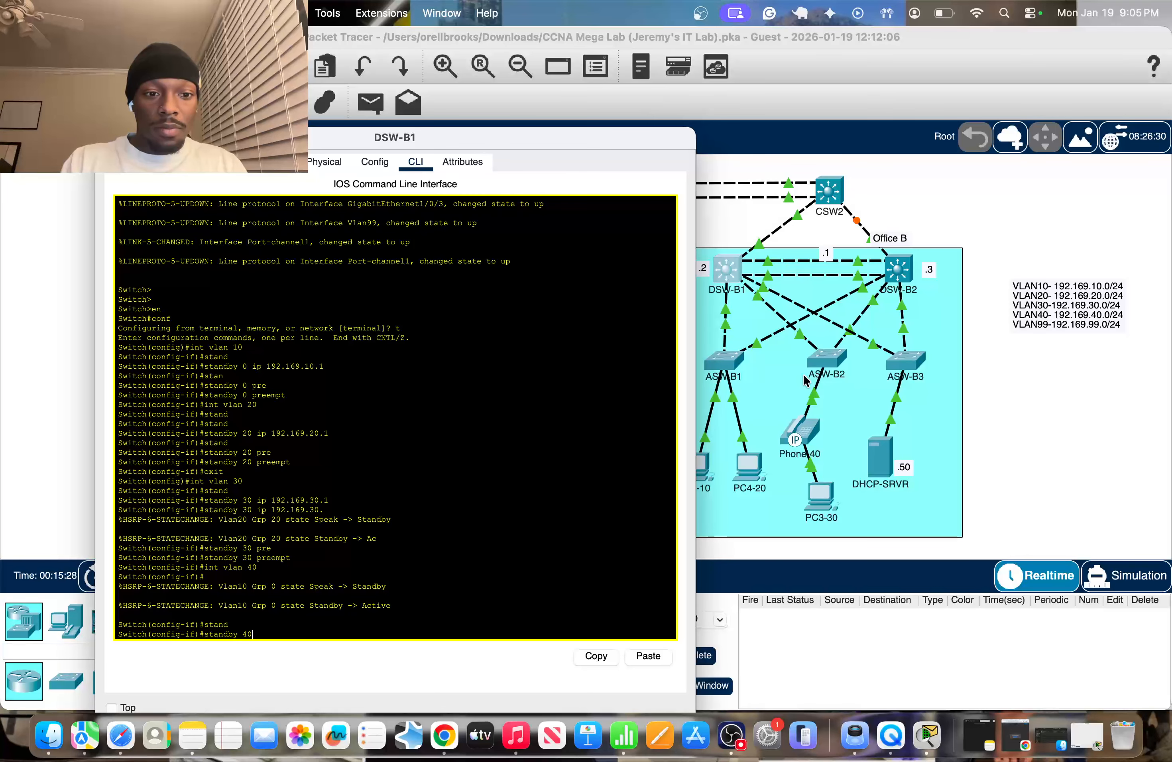
{"action": "type", "text": " ip 1"}
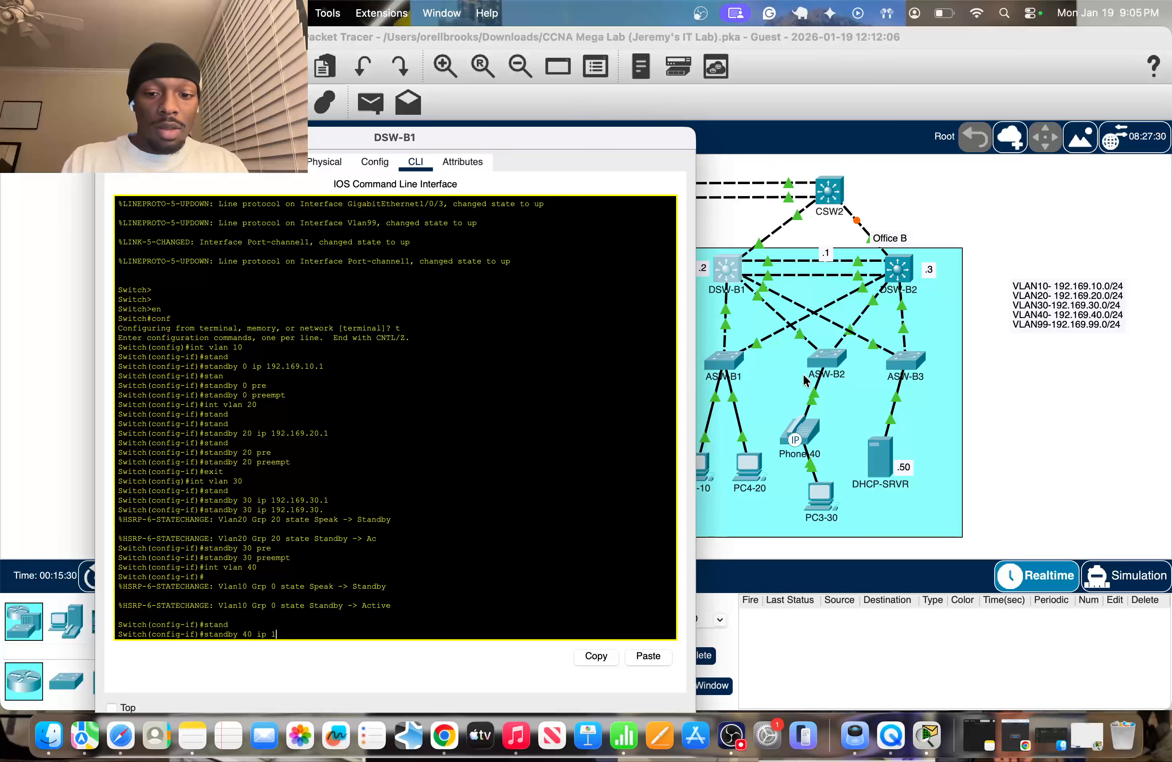
{"action": "type", "text": "92.169"}
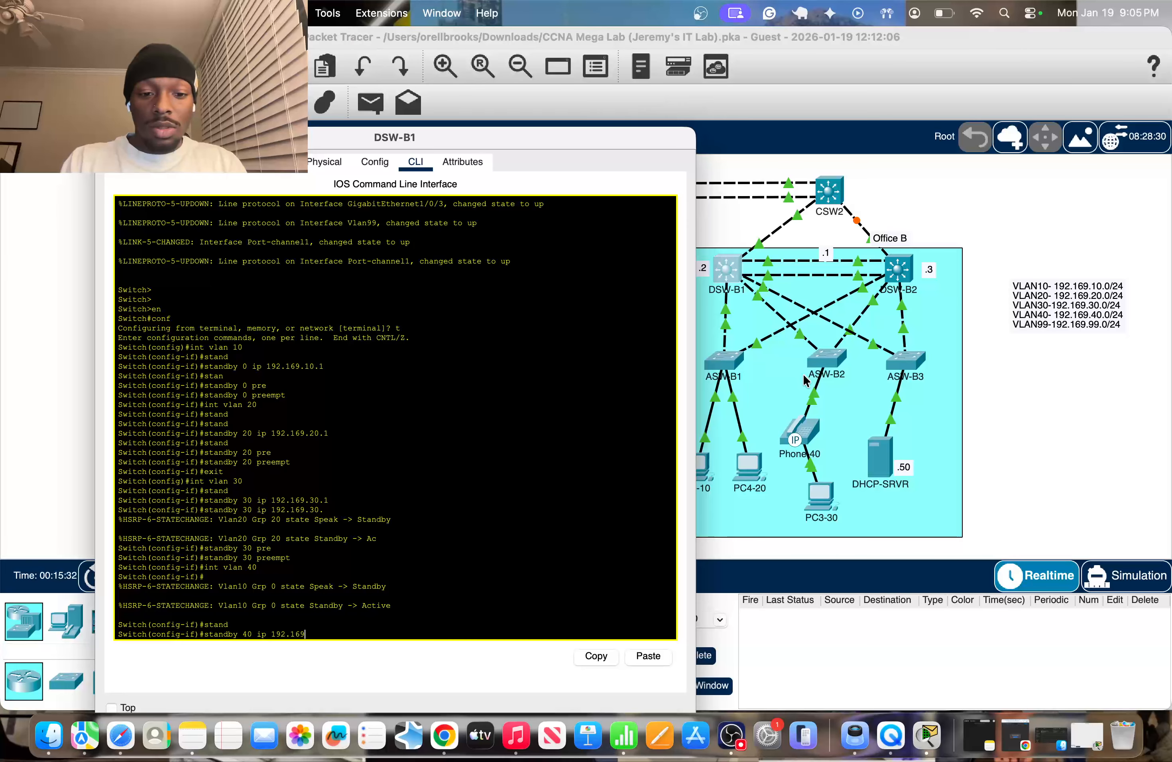
{"action": "type", "text": ".40.1"}
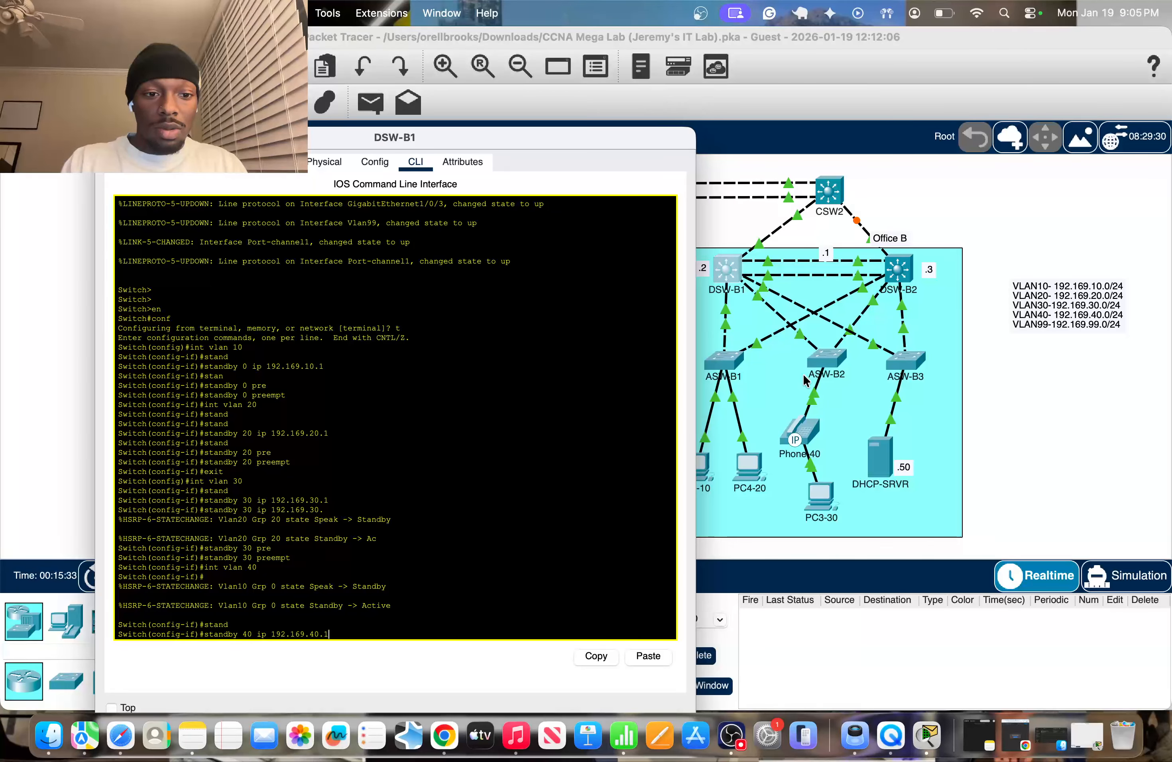
{"action": "key", "text": "Return"}
Step: Enable preemption for HSRP group 40 on DSW-B1's VLAN 40 interface with standby 40 preempt
{"action": "key", "text": "Up"}
{"action": "key", "text": "BackSpace"}
{"action": "key", "text": "BackSpace"}
{"action": "key", "text": "BackSpace"}
{"action": "key", "text": "BackSpace"}
{"action": "key", "text": "BackSpace"}
{"action": "key", "text": "BackSpace"}
{"action": "key", "text": "BackSpace"}
{"action": "key", "text": "BackSpace"}
{"action": "key", "text": "BackSpace"}
{"action": "key", "text": "BackSpace"}
{"action": "key", "text": "BackSpace"}
{"action": "key", "text": "BackSpace"}
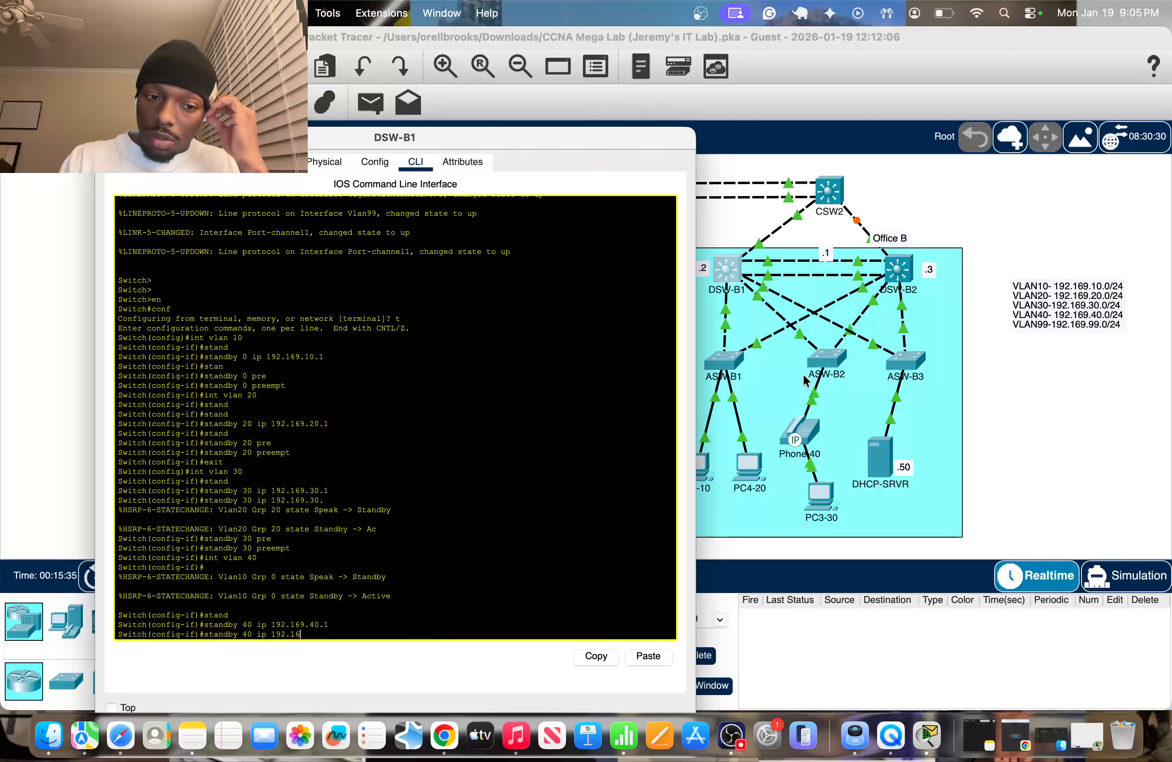
{"action": "key", "text": "BackSpace"}
{"action": "key", "text": "BackSpace"}
{"action": "type", "text": "pre"}
{"action": "key", "text": "Tab"}
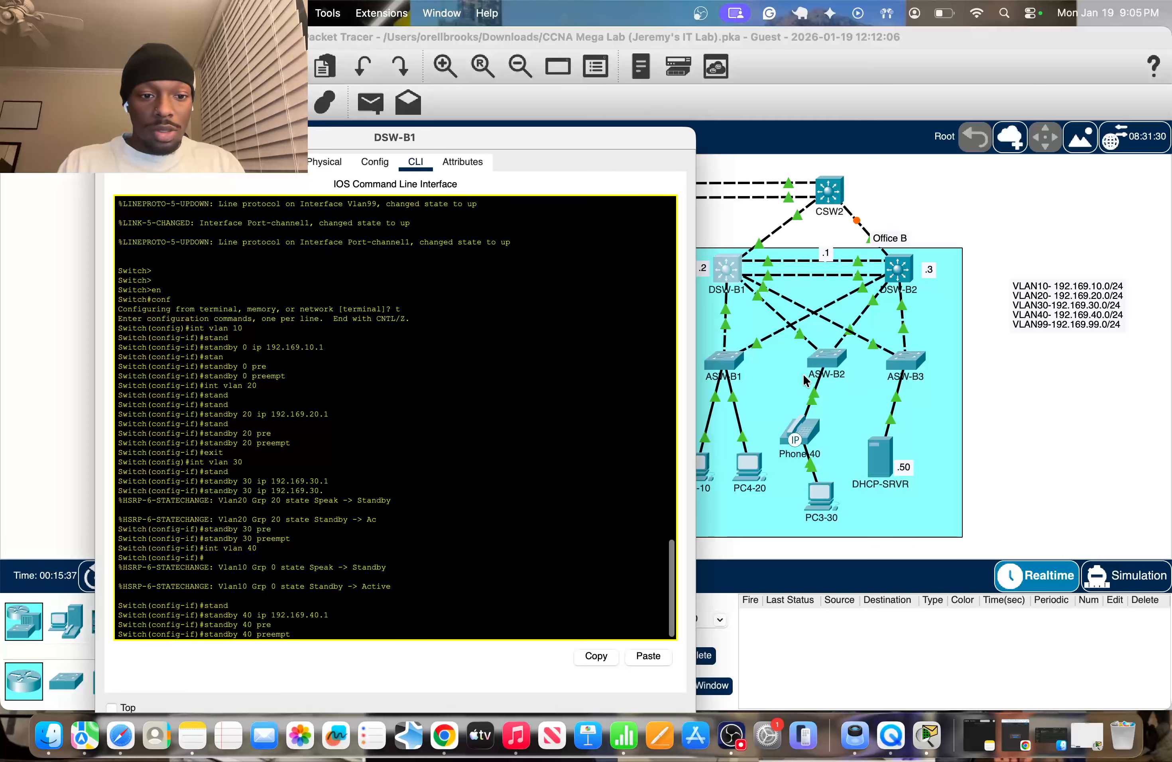
{"action": "key", "text": "Return"}
Step: Enter DSW-B1's VLAN 99 interface and set the HSRP group 99 virtual IP with standby 99 ip 192.169.99.1
{"action": "type", "text": "int vlan 99"}
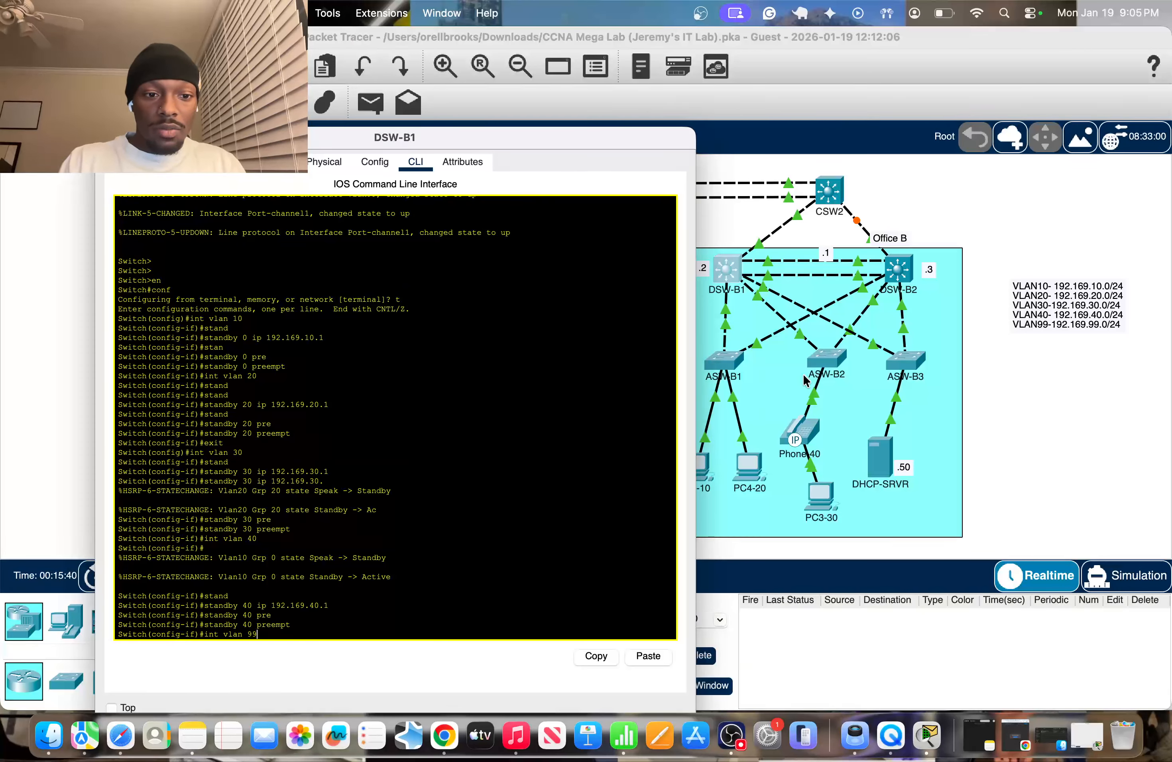
{"action": "key", "text": "Return"}
{"action": "type", "text": "standb"}
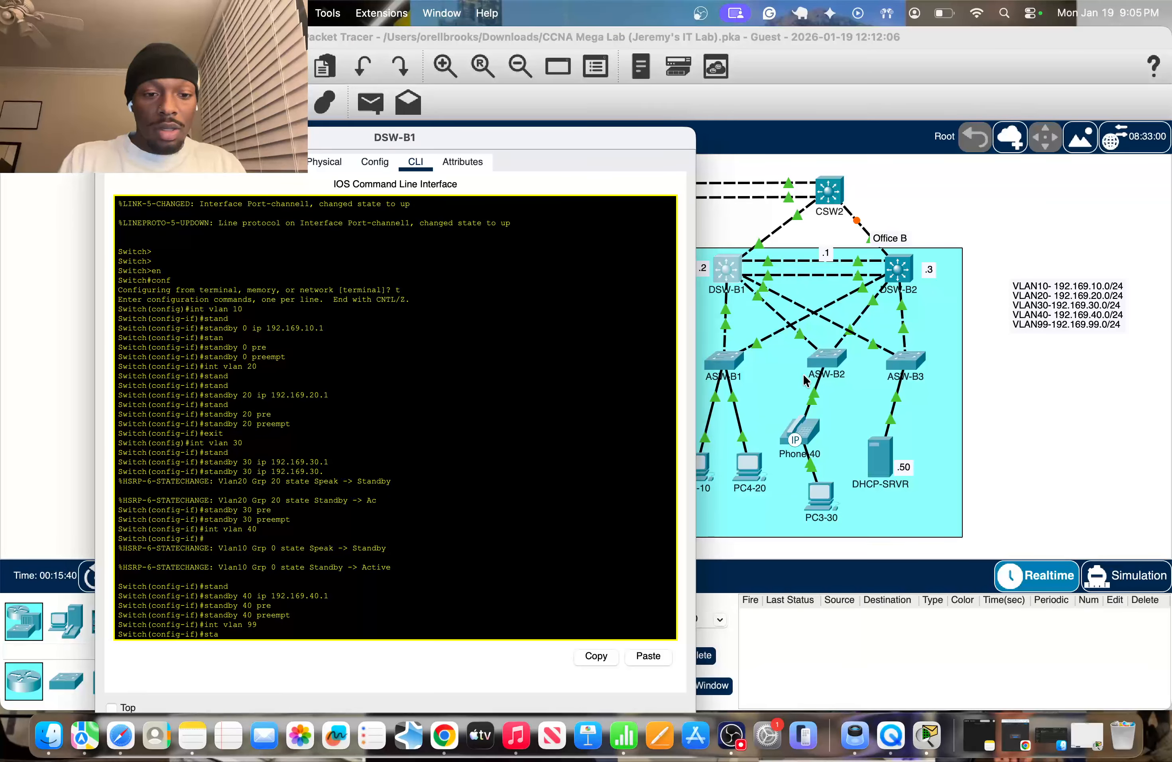
{"action": "key", "text": "Tab"}
{"action": "type", "text": "99 ip "}
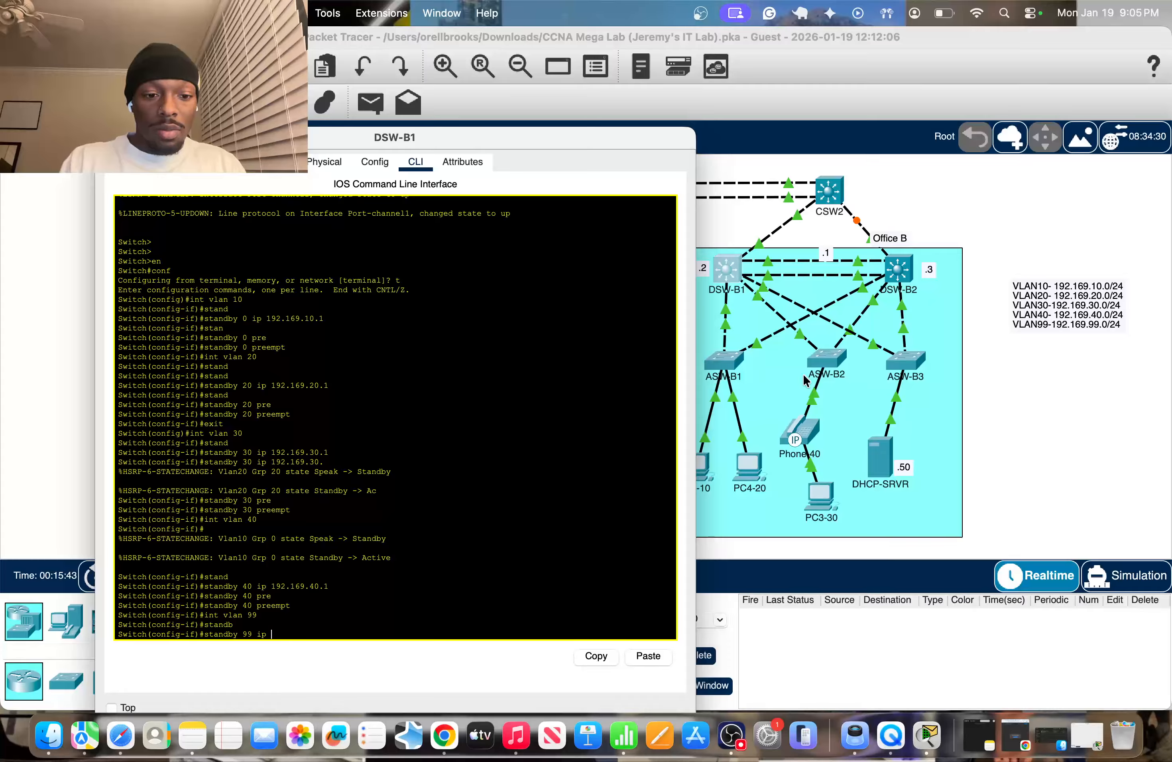
{"action": "type", "text": "192.169.99.1"}
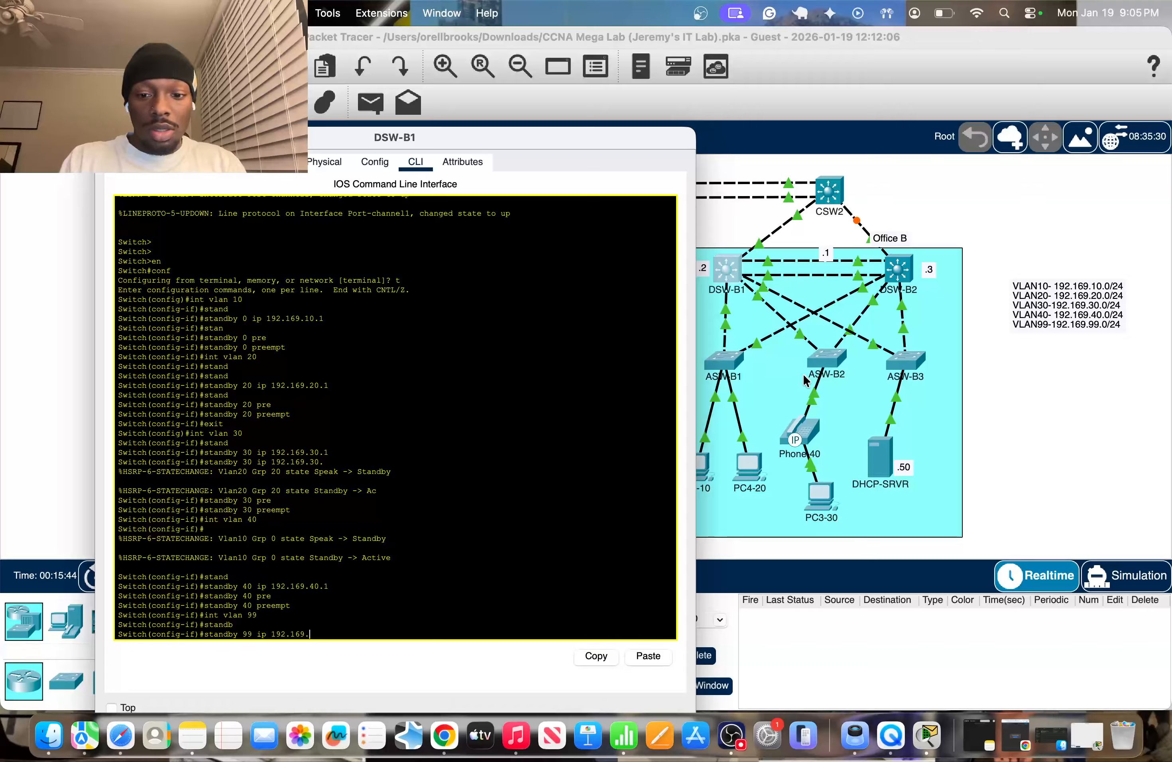
{"action": "key", "text": "Return"}
Step: Enable preemption for HSRP group 99 on DSW-B1's VLAN 99 interface with standby 99 preempt
{"action": "key", "text": "Up"}
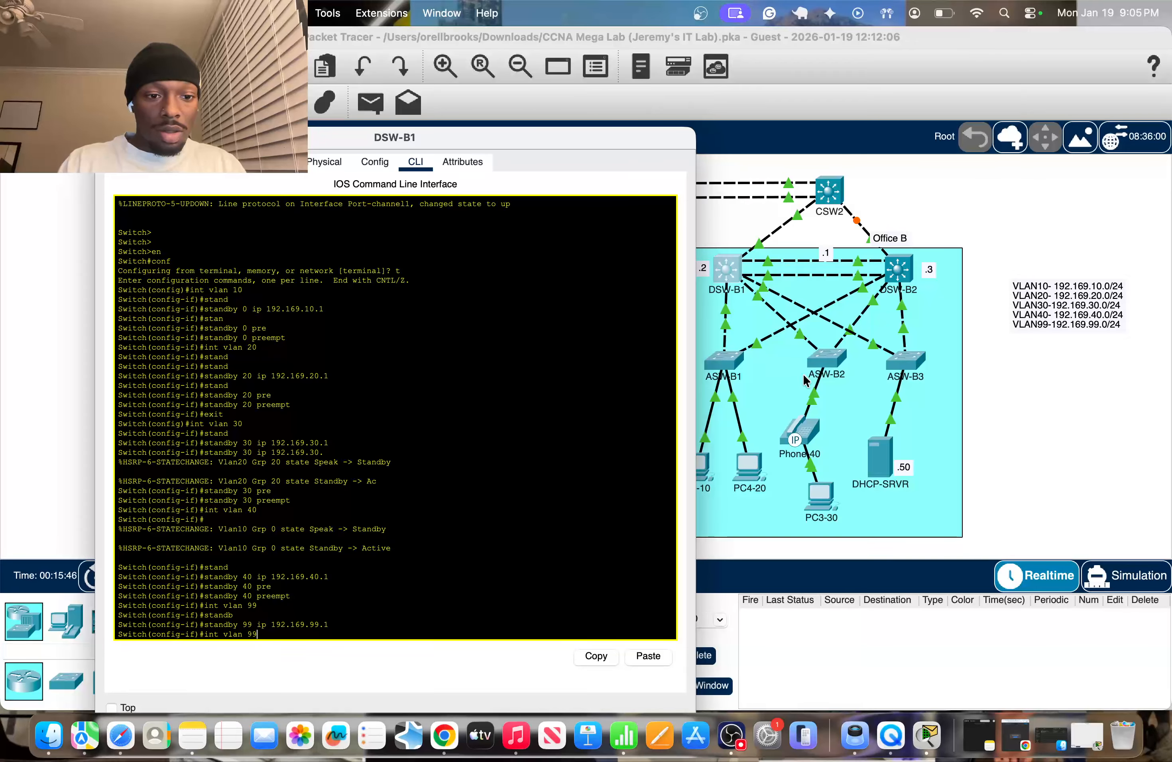
{"action": "key", "text": "BackSpace"}
{"action": "key", "text": "BackSpace"}
{"action": "key", "text": "BackSpace"}
{"action": "key", "text": "BackSpace"}
{"action": "key", "text": "BackSpace"}
{"action": "key", "text": "BackSpace"}
{"action": "key", "text": "BackSpace"}
{"action": "key", "text": "BackSpace"}
{"action": "key", "text": "BackSpace"}
{"action": "key", "text": "BackSpace"}
{"action": "key", "text": "BackSpace"}
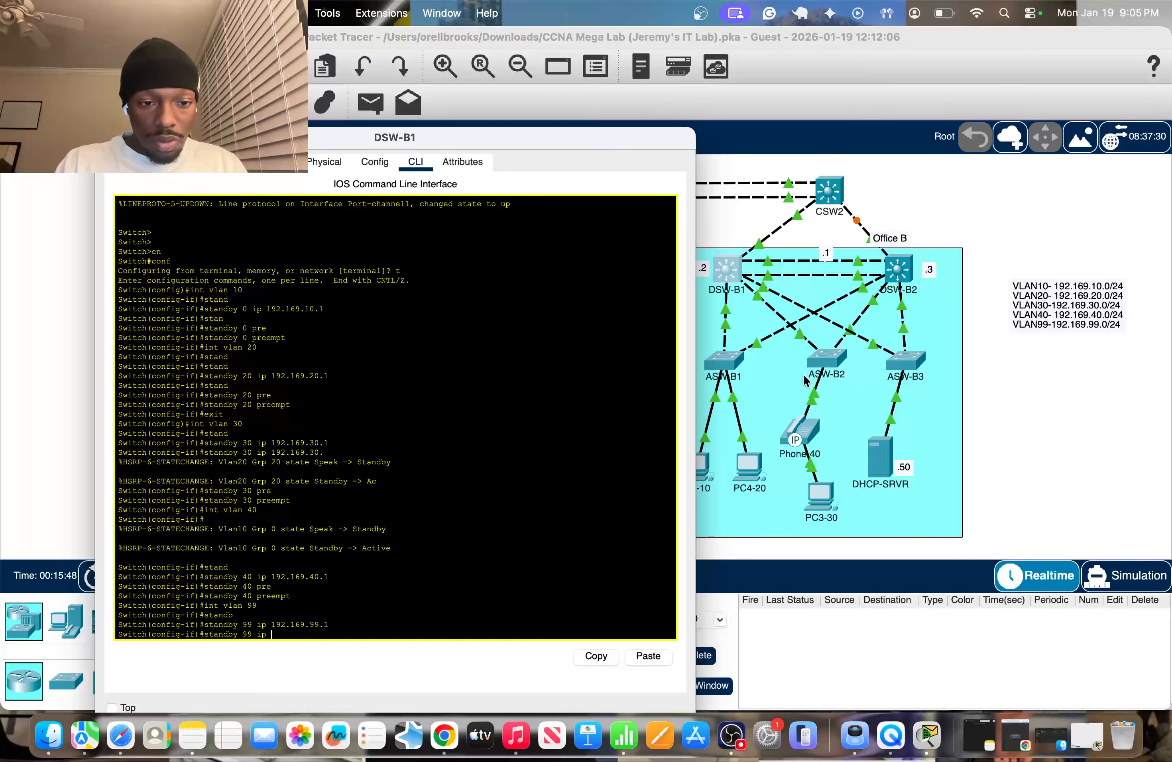
{"action": "type", "text": "pree"}
{"action": "key", "text": "Tab"}
{"action": "key", "text": "Return"}
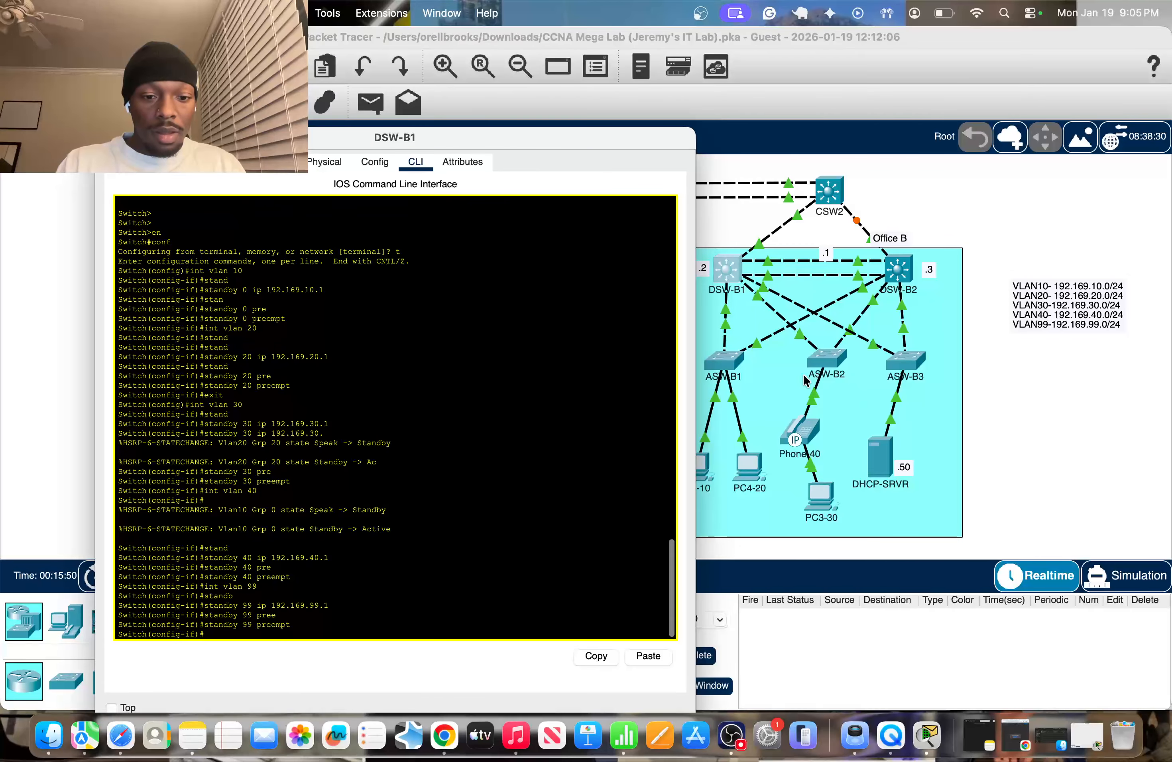
Step: Review the standby settings of the VLAN interfaces in DSW-B1's running configuration with do sh run, and close the switch window
{"action": "type", "text": "do sh"}
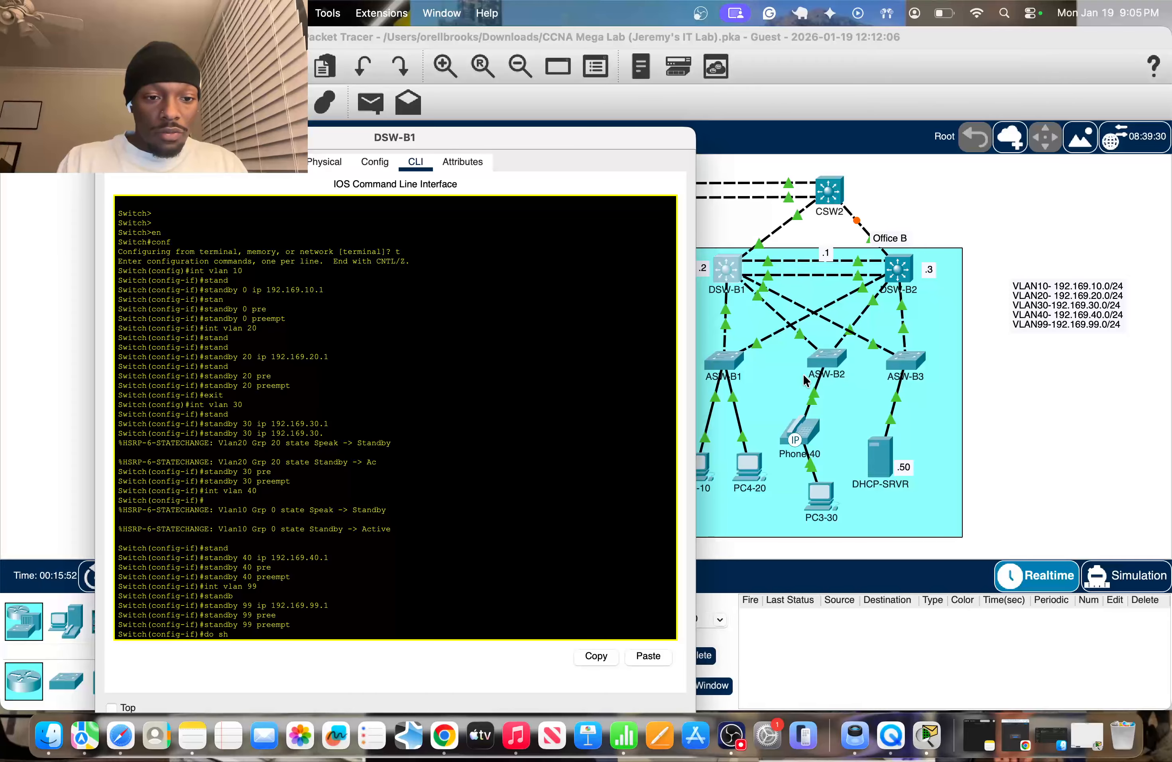
{"action": "type", "text": " run"}
{"action": "key", "text": "Return"}
{"action": "key", "text": "space"}
{"action": "key", "text": "space"}
{"action": "key", "text": "space"}
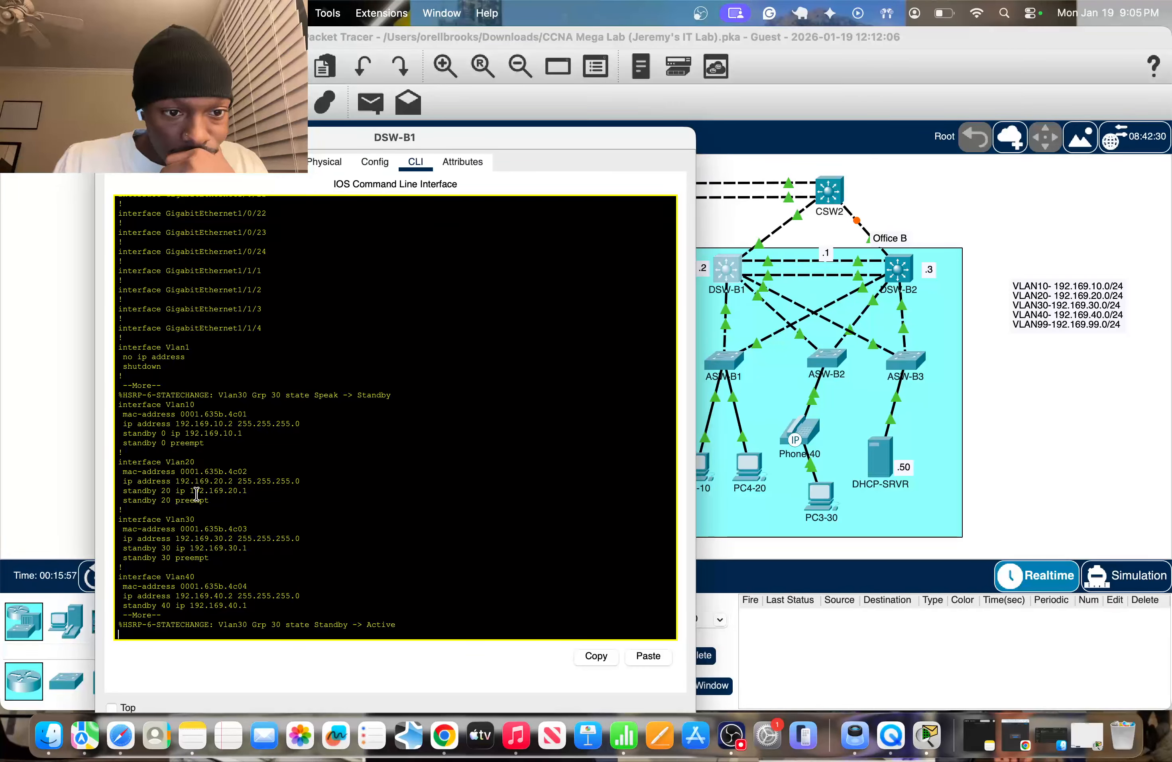
{"action": "scroll", "coordinate": [201, 532], "scroll_direction": "down", "scroll_amount": 1}
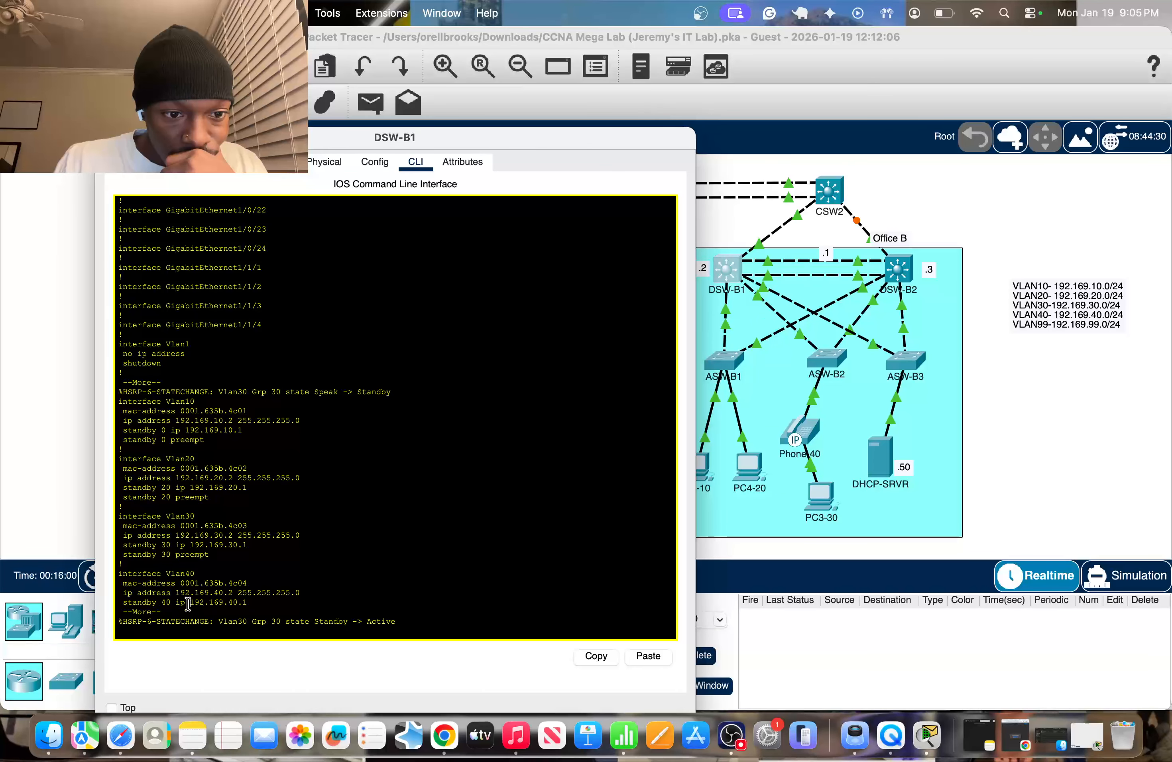
{"action": "key", "text": "space"}
{"action": "left_click_drag", "start_coordinate": [163, 468], "coordinate": [207, 484]}
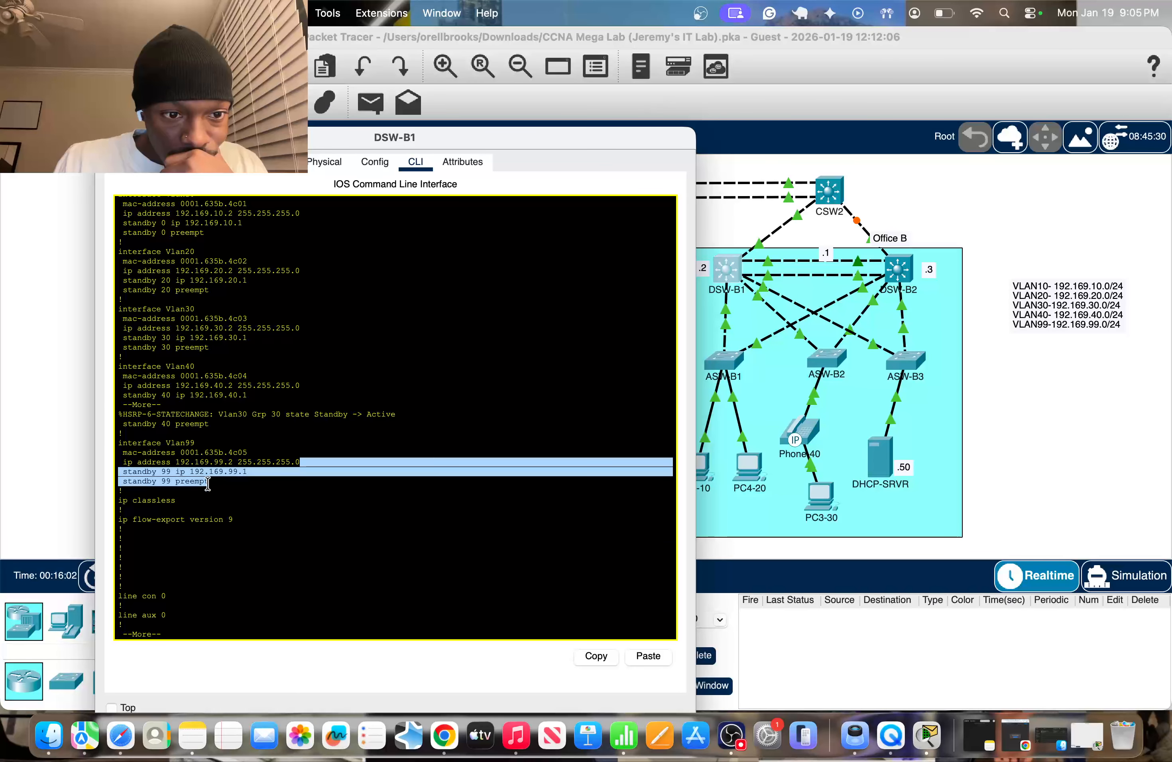
{"action": "key", "text": "super+w"}
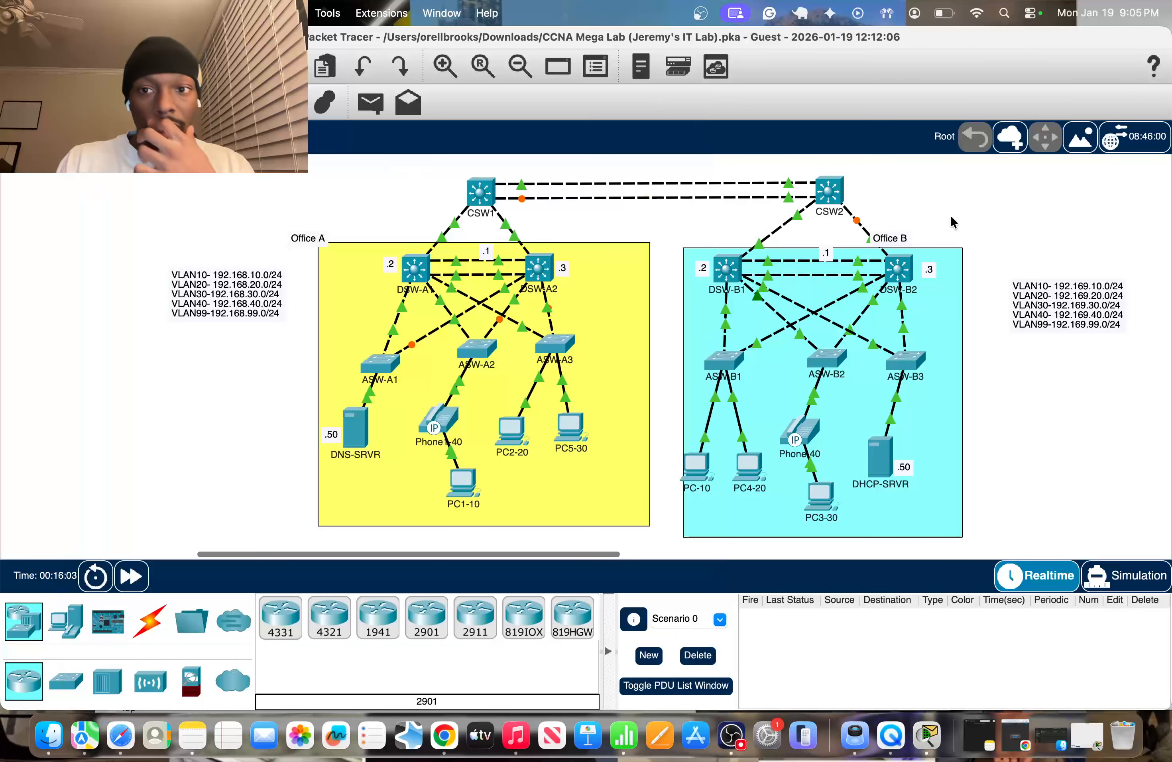
Step: Open DSW-B2's command line and enter global configuration mode with en and conf t
{"action": "double_click", "coordinate": [909, 274]}
{"action": "left_click", "coordinate": [676, 140]}
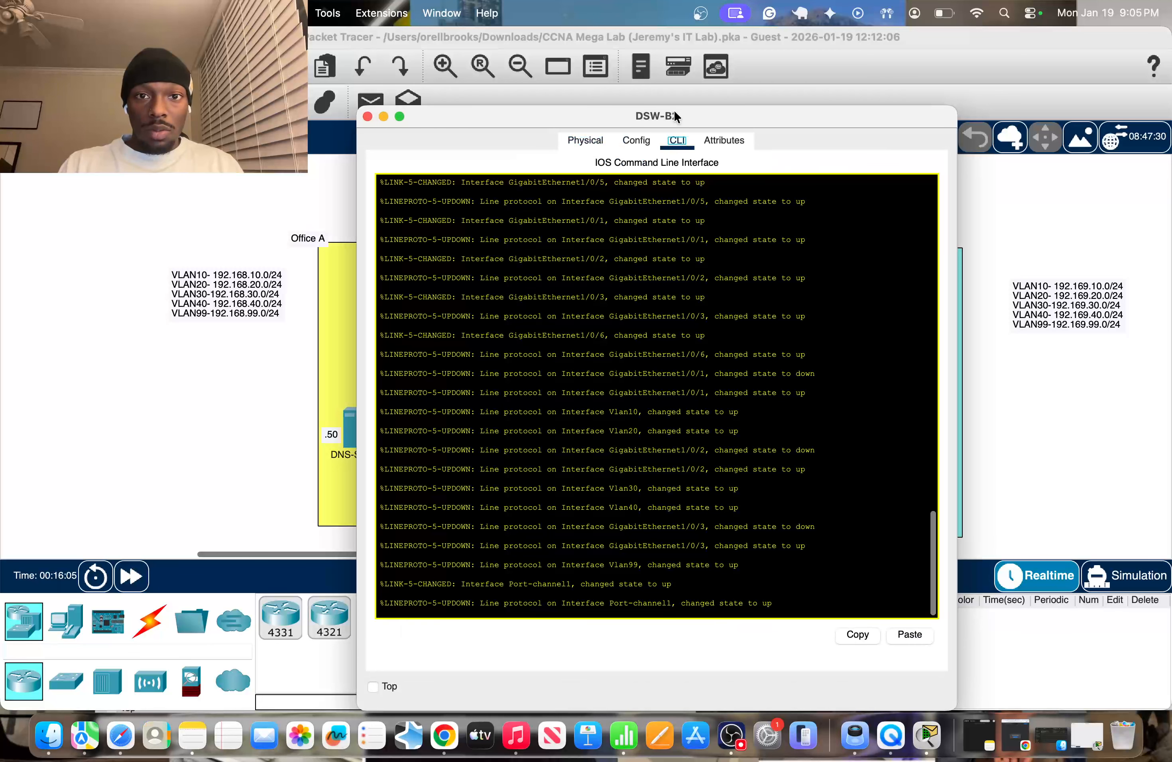
{"action": "left_click_drag", "start_coordinate": [674, 115], "coordinate": [359, 115]}
{"action": "key", "text": "Return"}
{"action": "key", "text": "Return"}
{"action": "type", "text": "en"}
{"action": "key", "text": "Return"}
{"action": "type", "text": "co"}
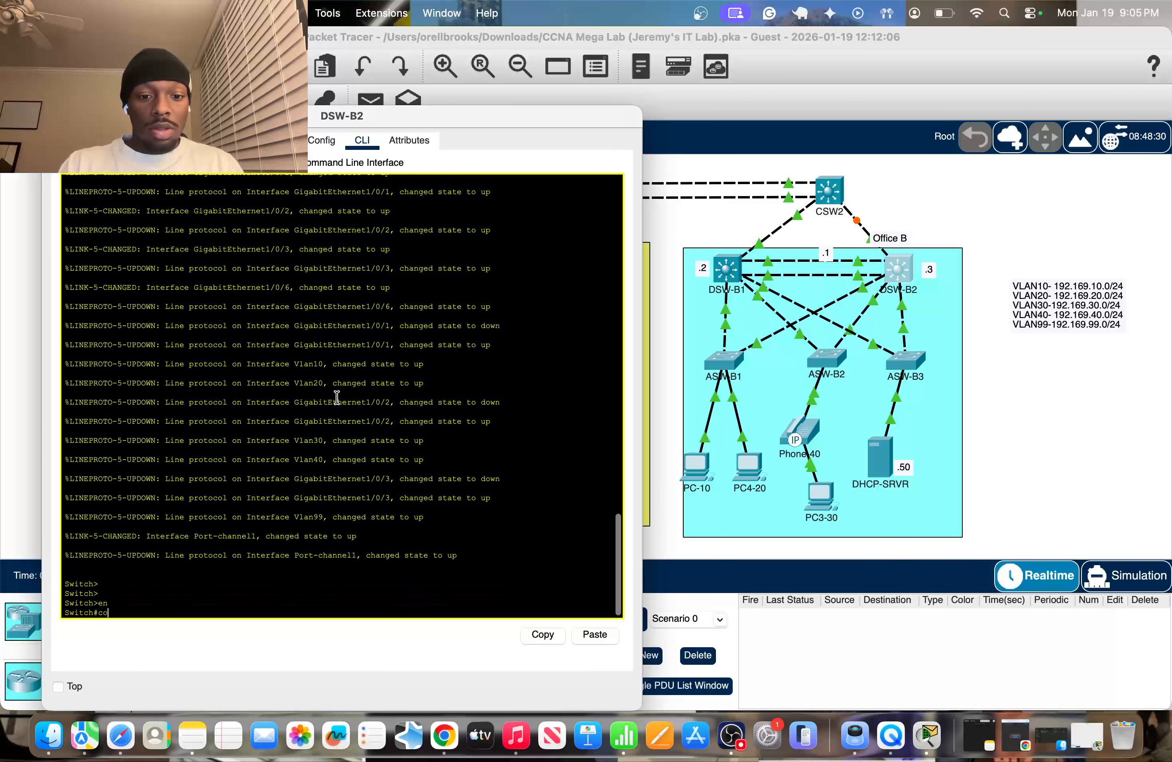
{"action": "type", "text": "nf t"}
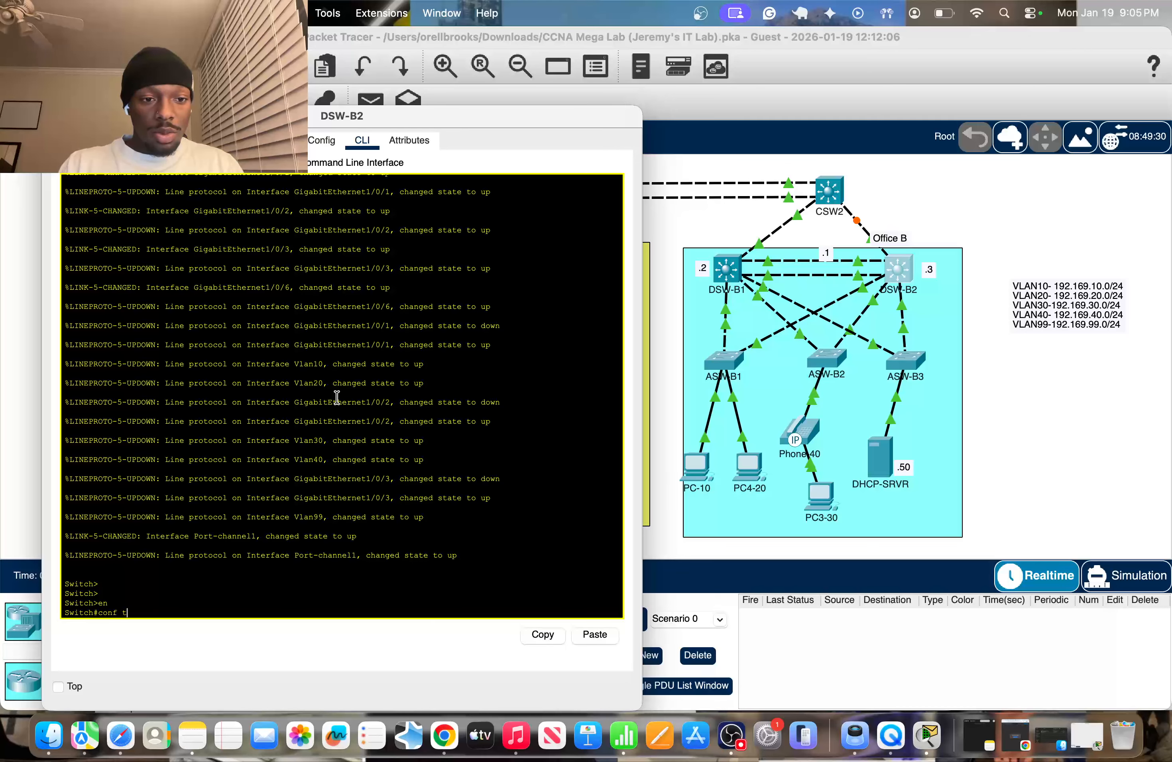
{"action": "key", "text": "Return"}
Step: Enter DSW-B2's VLAN 10 interface and set the HSRP group 0 virtual IP with standby 0 ip 192.169.10.1
{"action": "type", "text": "int vl"}
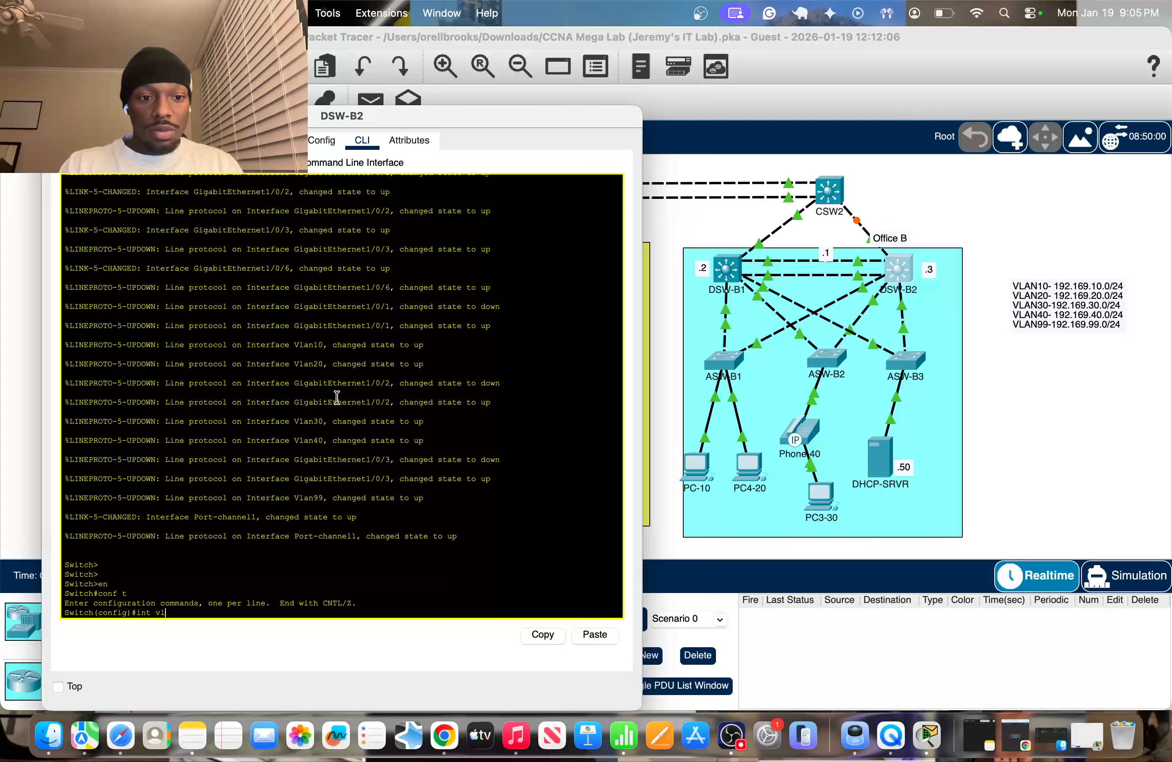
{"action": "type", "text": "an 10"}
{"action": "key", "text": "Return"}
{"action": "type", "text": "stand"}
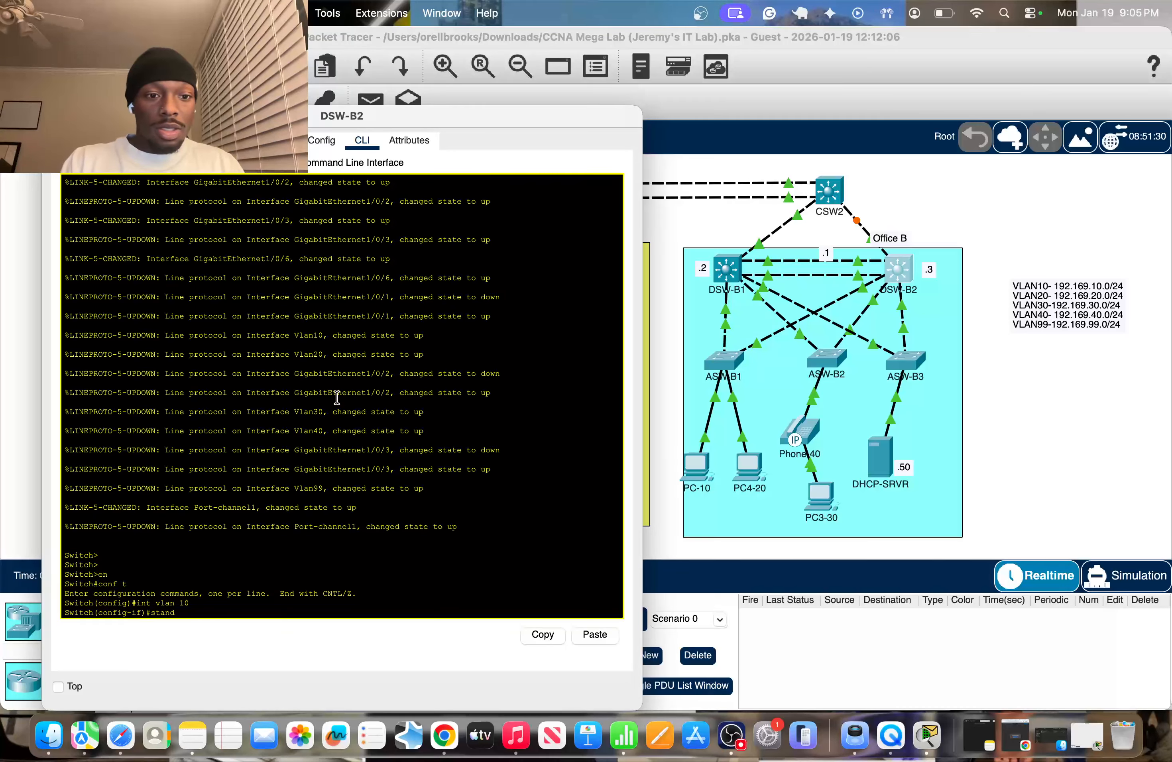
{"action": "key", "text": "Tab"}
{"action": "type", "text": "0 ip 192"}
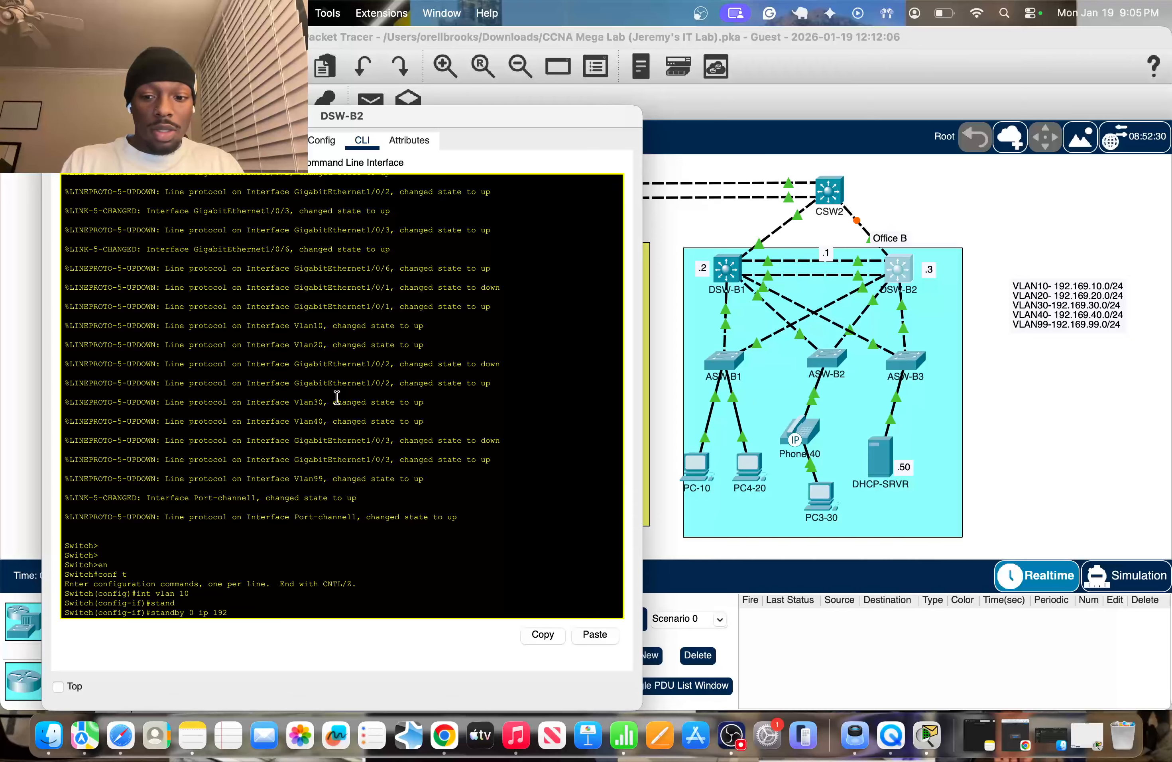
{"action": "type", "text": ".169.1."}
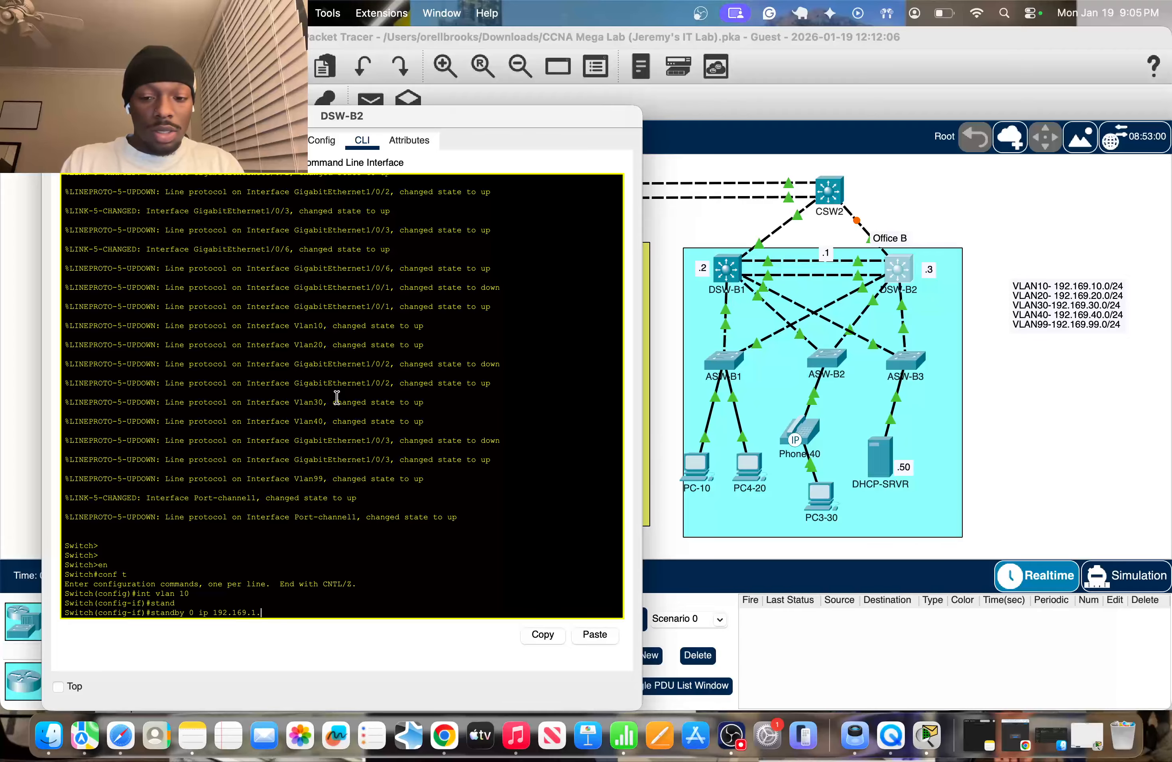
{"action": "key", "text": "BackSpace"}
{"action": "type", "text": "0"}
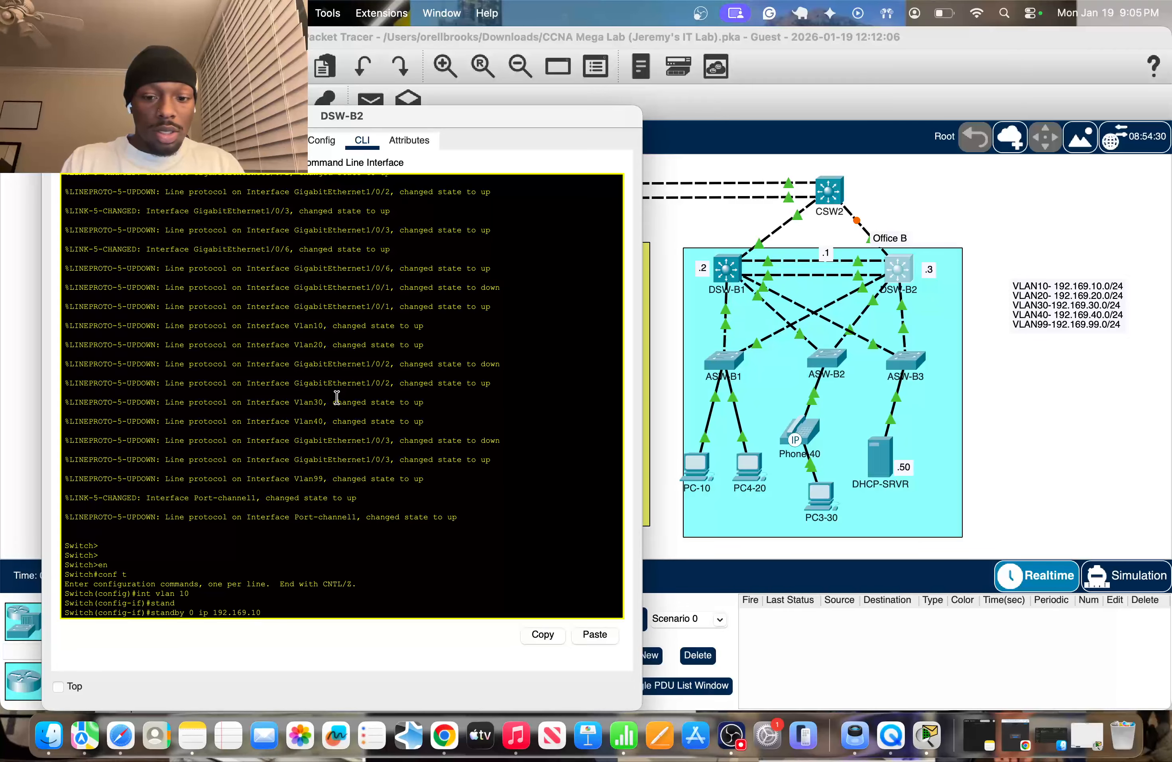
{"action": "type", "text": ".1"}
{"action": "key", "text": "Return"}
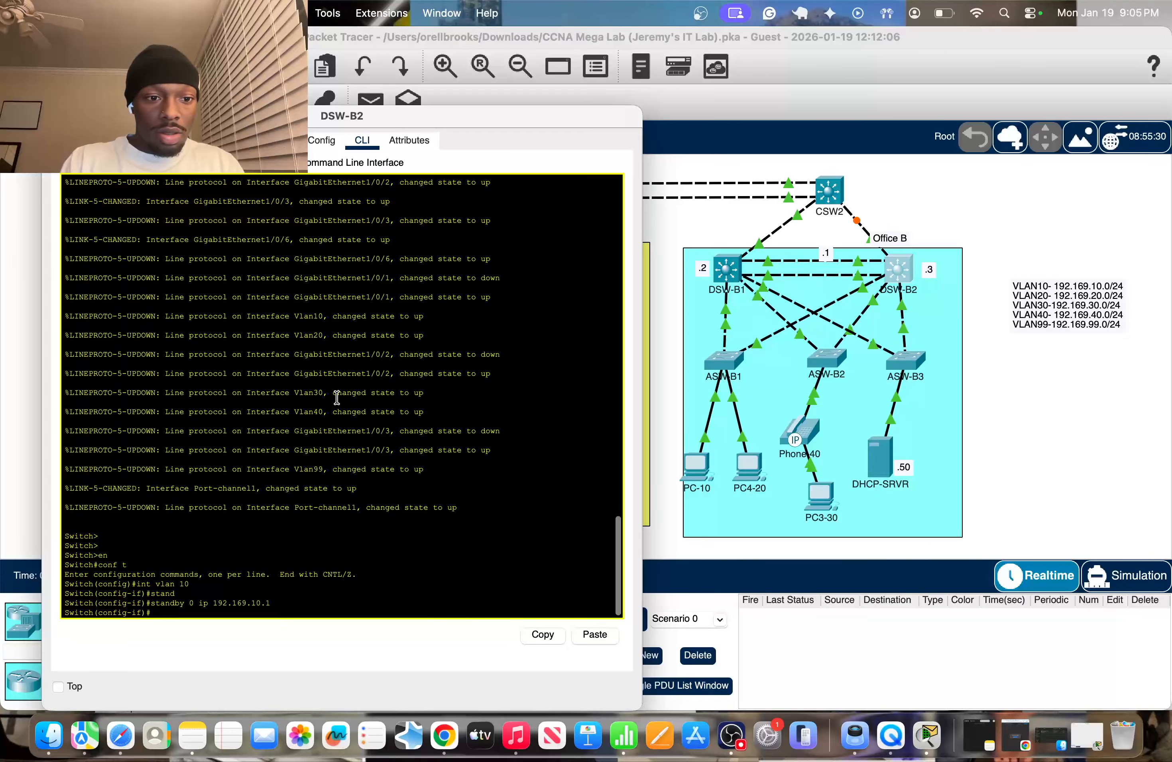
Step: Enable preemption for HSRP group 0 on DSW-B2's VLAN 10 interface with standby 0 preempt
{"action": "key", "text": "Up"}
{"action": "key", "text": "BackSpace"}
{"action": "key", "text": "BackSpace"}
{"action": "key", "text": "BackSpace"}
{"action": "key", "text": "BackSpace"}
{"action": "key", "text": "BackSpace"}
{"action": "key", "text": "BackSpace"}
{"action": "key", "text": "BackSpace"}
{"action": "key", "text": "BackSpace"}
{"action": "key", "text": "BackSpace"}
{"action": "key", "text": "BackSpace"}
{"action": "key", "text": "BackSpace"}
{"action": "key", "text": "BackSpace"}
{"action": "key", "text": "BackSpace"}
{"action": "key", "text": "BackSpace"}
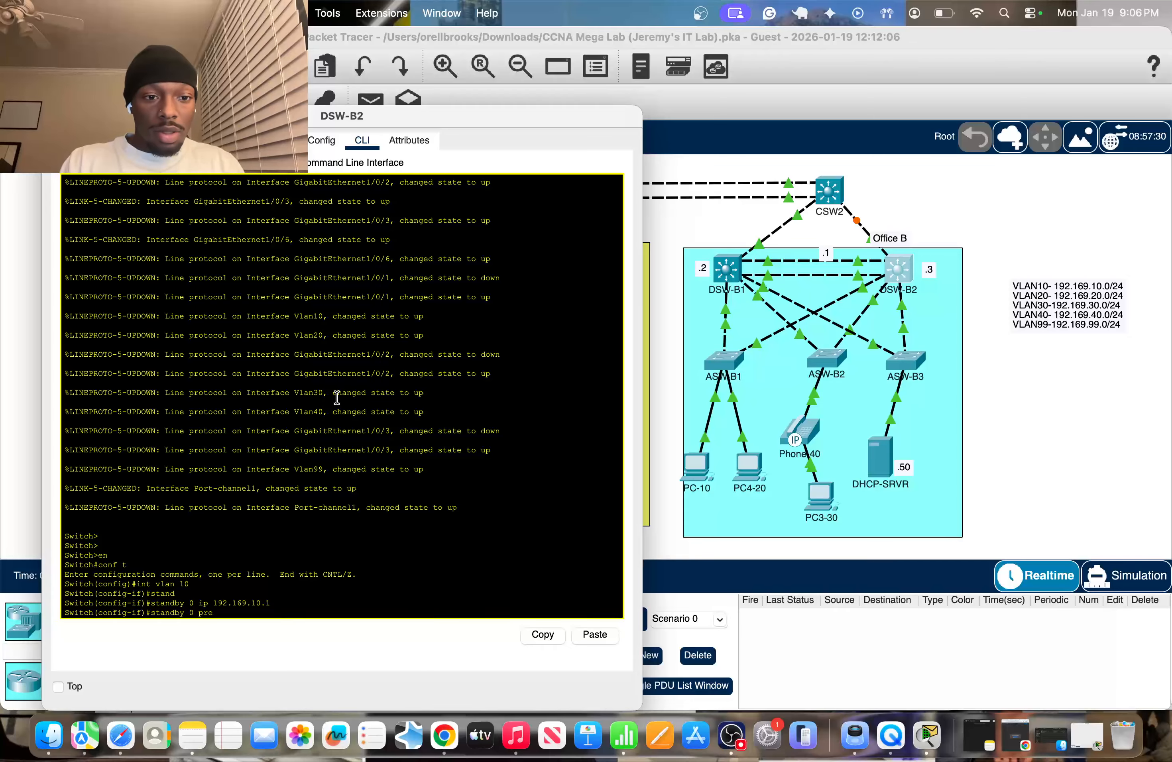
{"action": "key", "text": "Tab"}
{"action": "key", "text": "Return"}
Step: Set the HSRP group 0 priority on DSW-B2's VLAN 10 interface with standby 0 priority 110
{"action": "key", "text": "Up"}
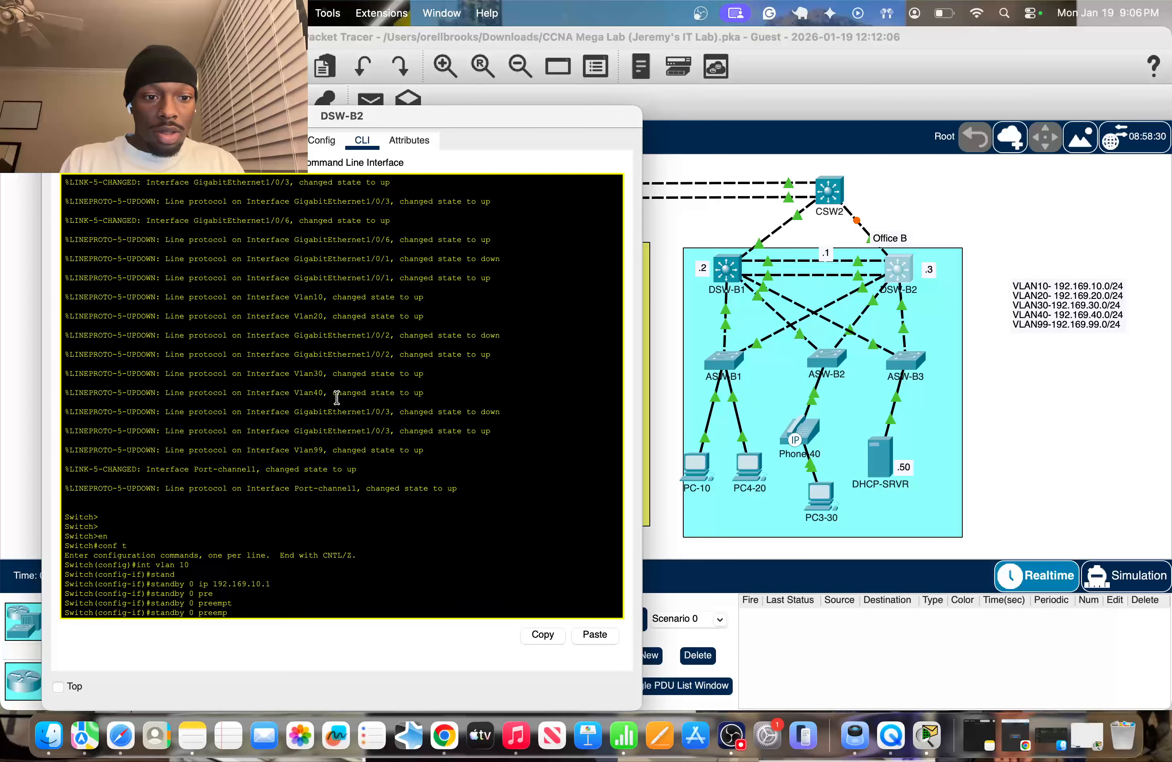
{"action": "key", "text": "BackSpace"}
{"action": "key", "text": "BackSpace"}
{"action": "key", "text": "BackSpace"}
{"action": "key", "text": "BackSpace"}
{"action": "type", "text": "i"}
{"action": "key", "text": "Tab"}
{"action": "type", "text": "1"}
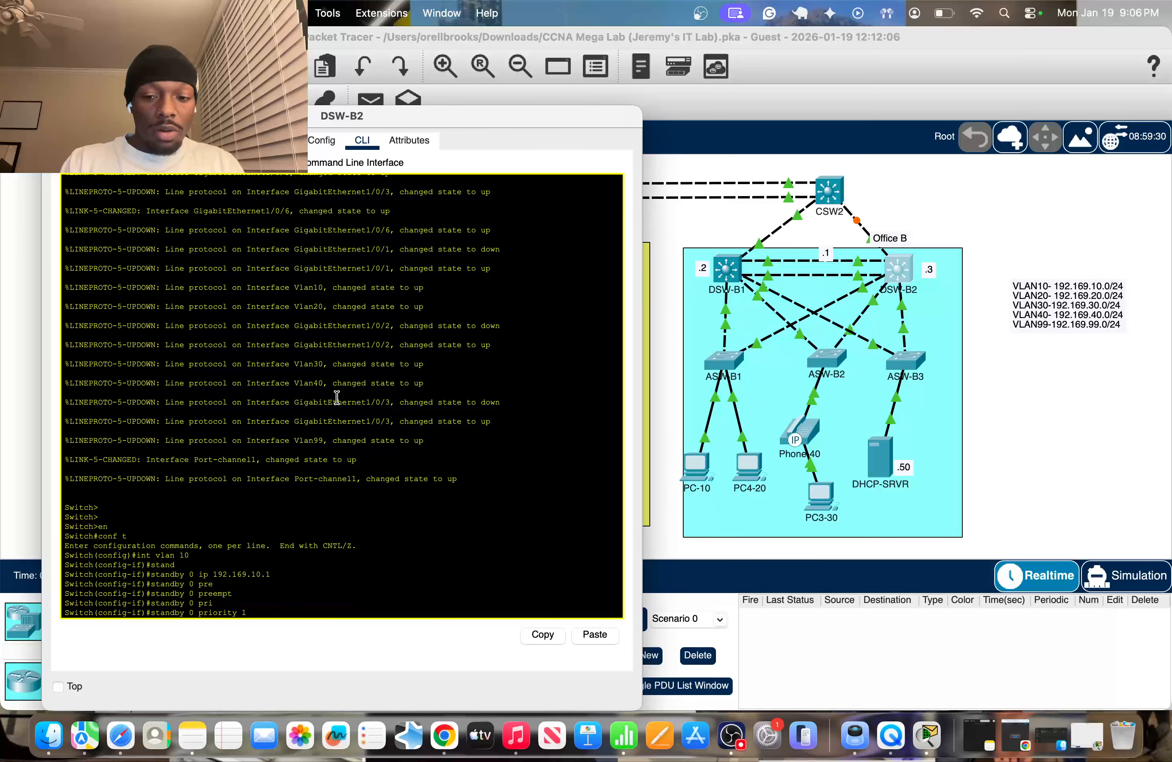
{"action": "key", "text": "Return"}
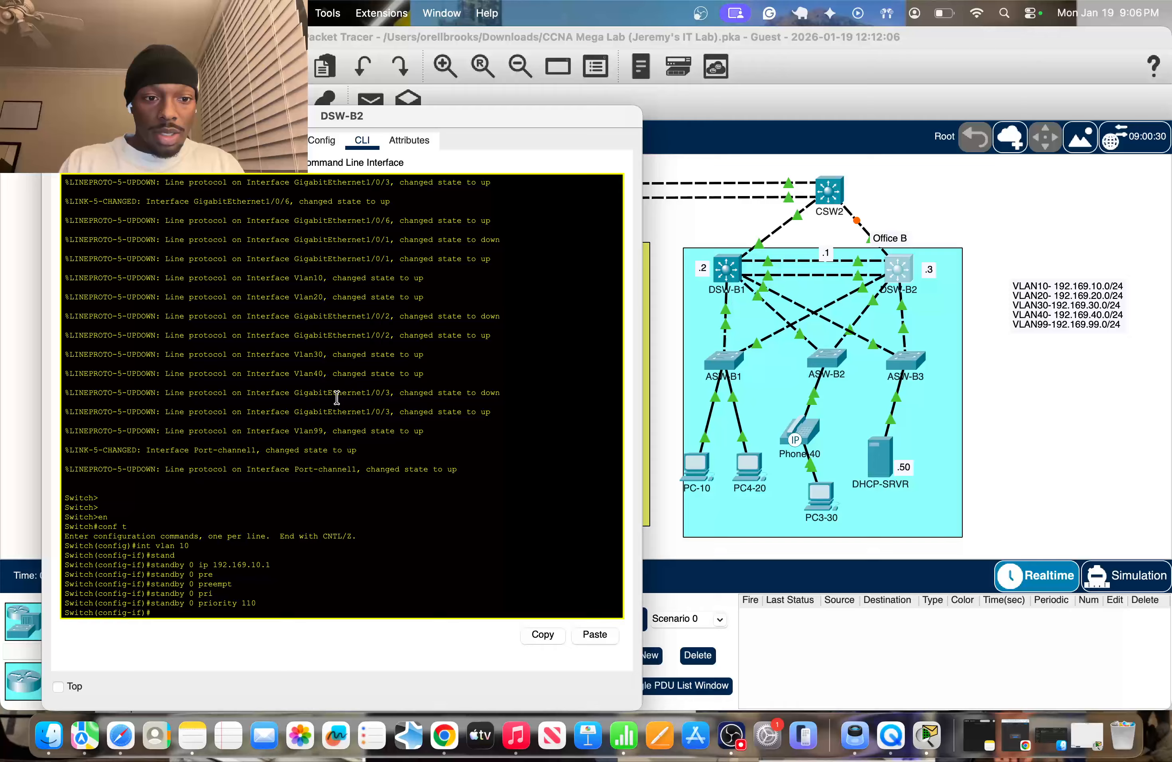
Step: Enter DSW-B2's VLAN 20 interface and set the HSRP group 20 virtual IP with standby 20 ip 192.169.20.1
{"action": "type", "text": "exit"}
{"action": "key", "text": "Return"}
{"action": "type", "text": "int"}
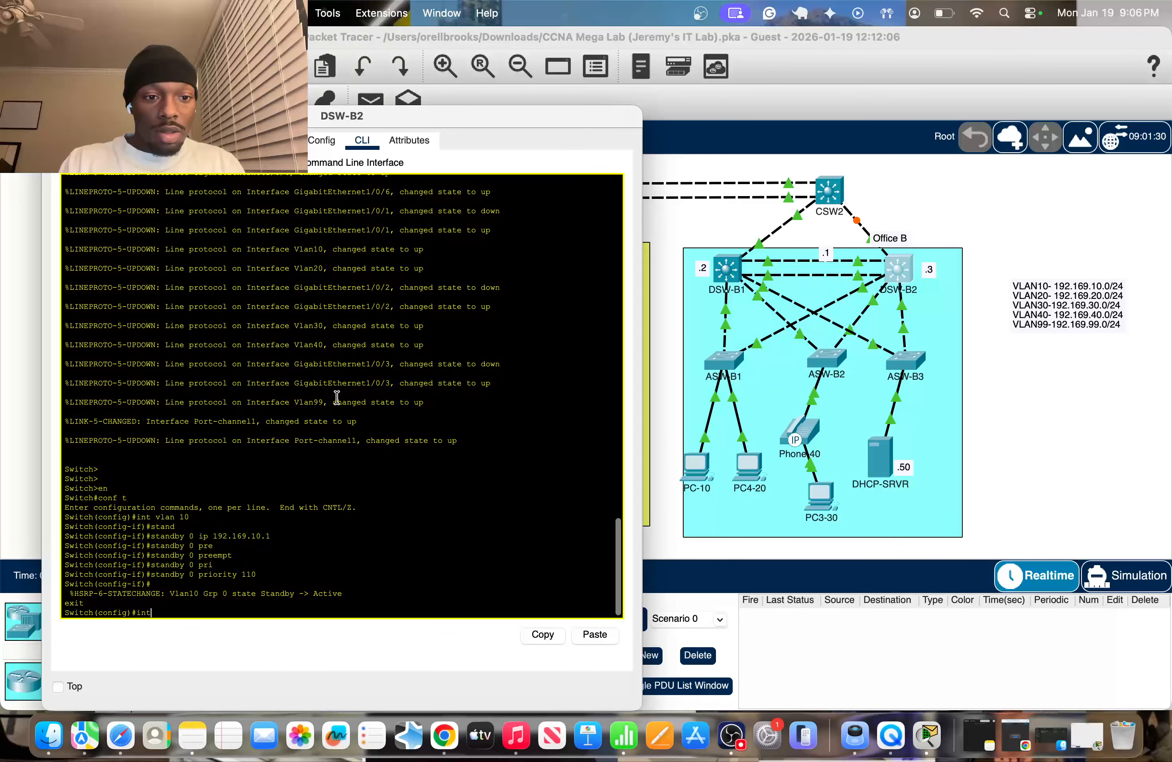
{"action": "type", "text": " vlan 2"}
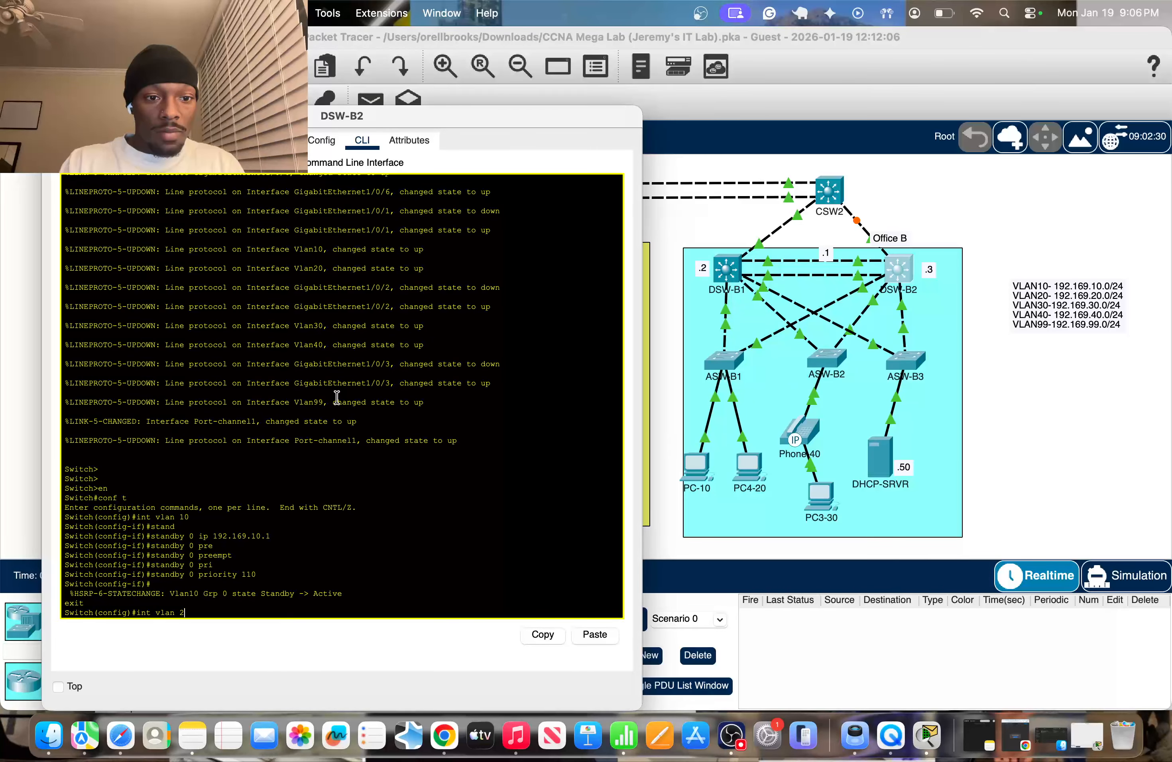
{"action": "type", "text": "0"}
{"action": "key", "text": "Return"}
{"action": "type", "text": "stan"}
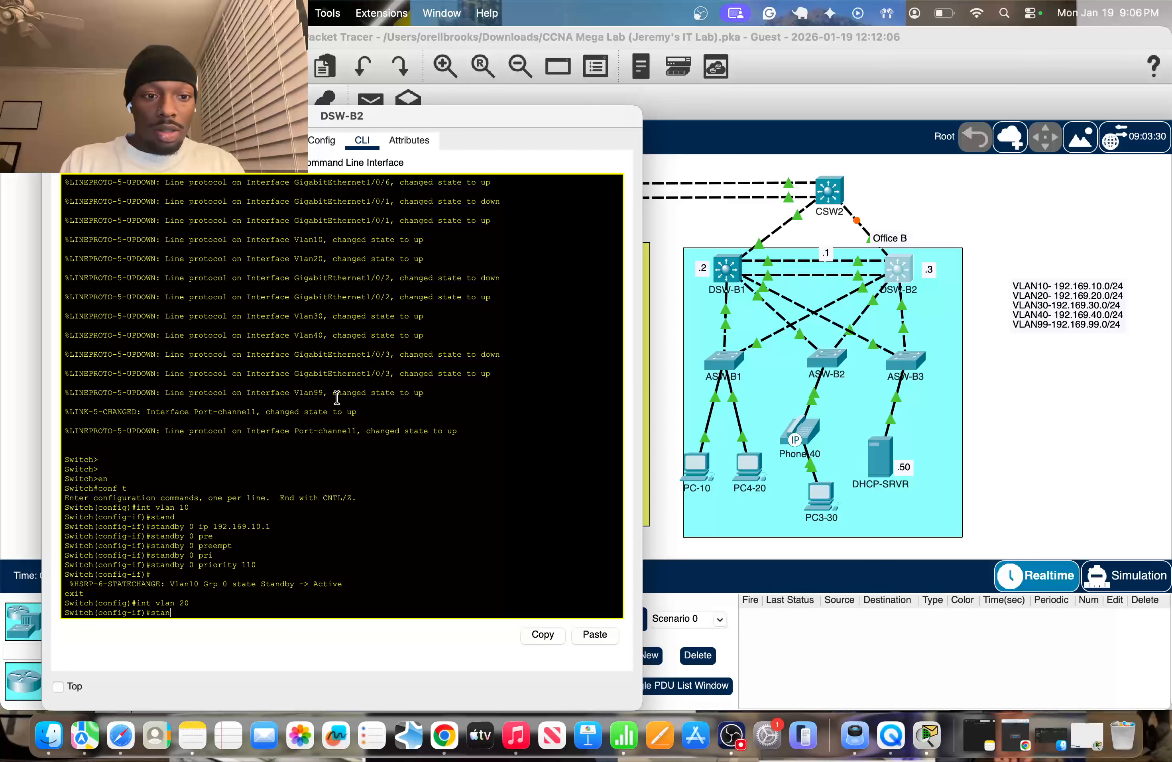
{"action": "type", "text": "db"}
{"action": "key", "text": "Tab"}
{"action": "type", "text": "20 ip "}
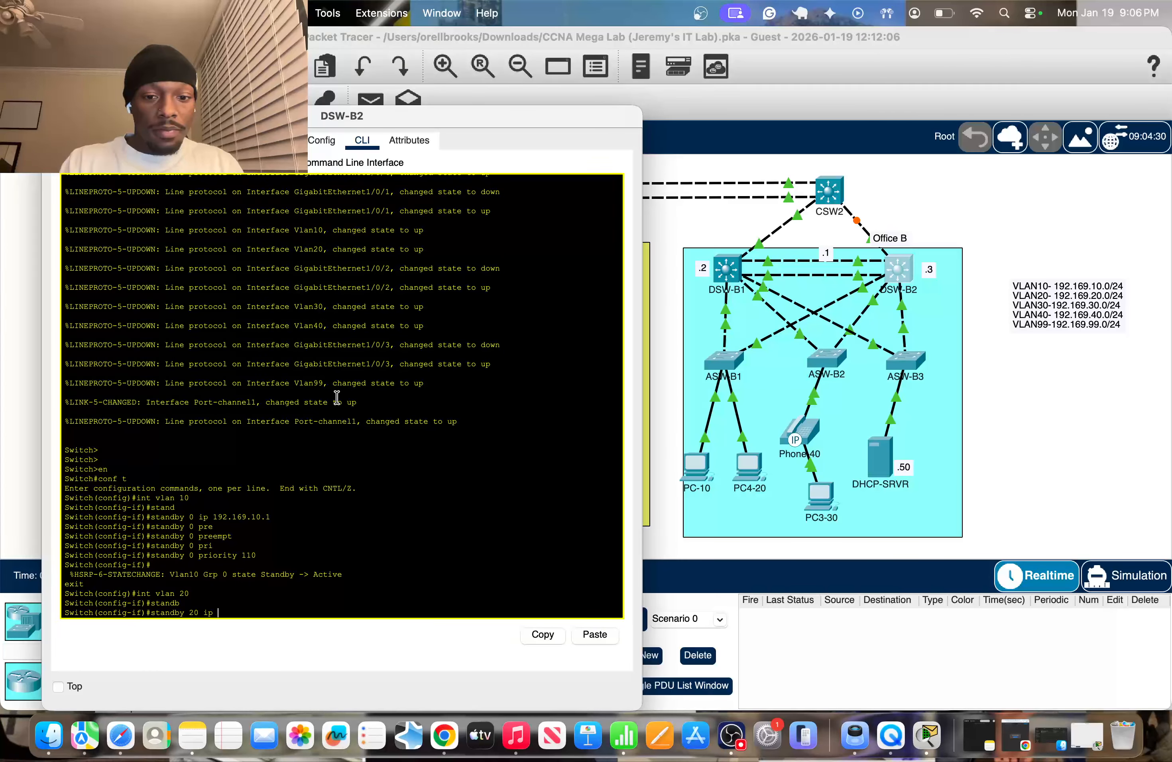
{"action": "type", "text": "192.169."}
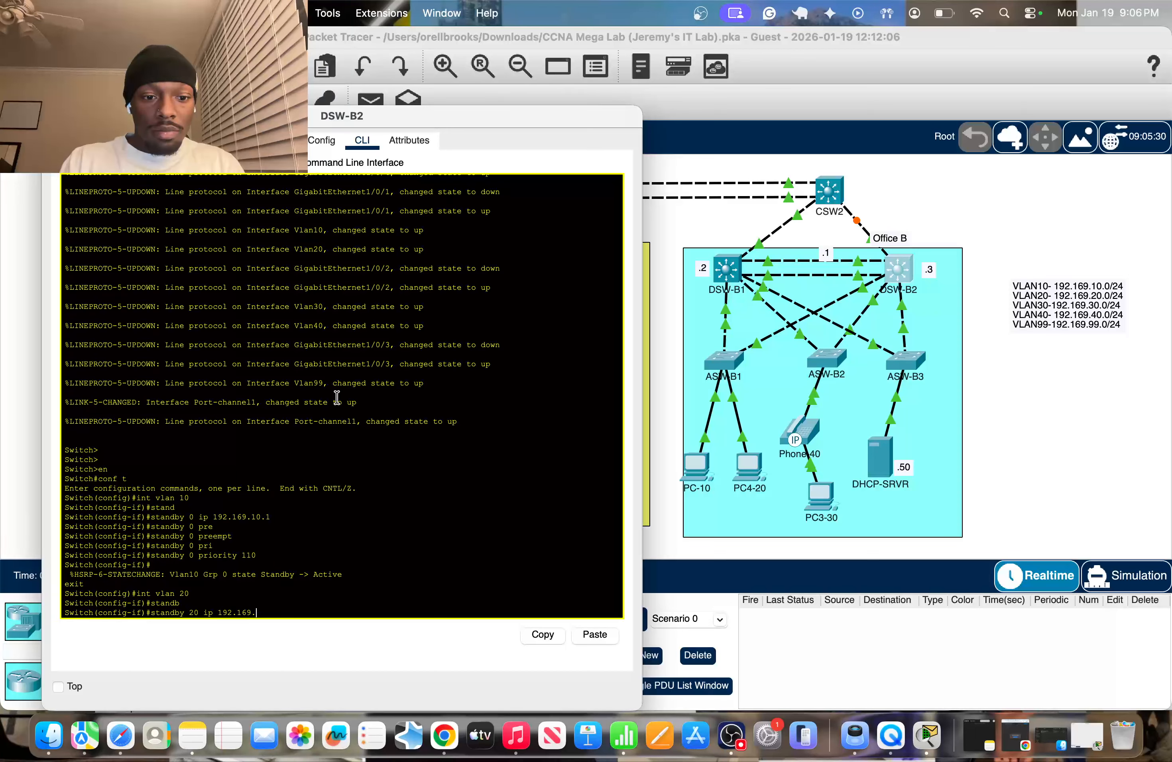
{"action": "type", "text": "20.1"}
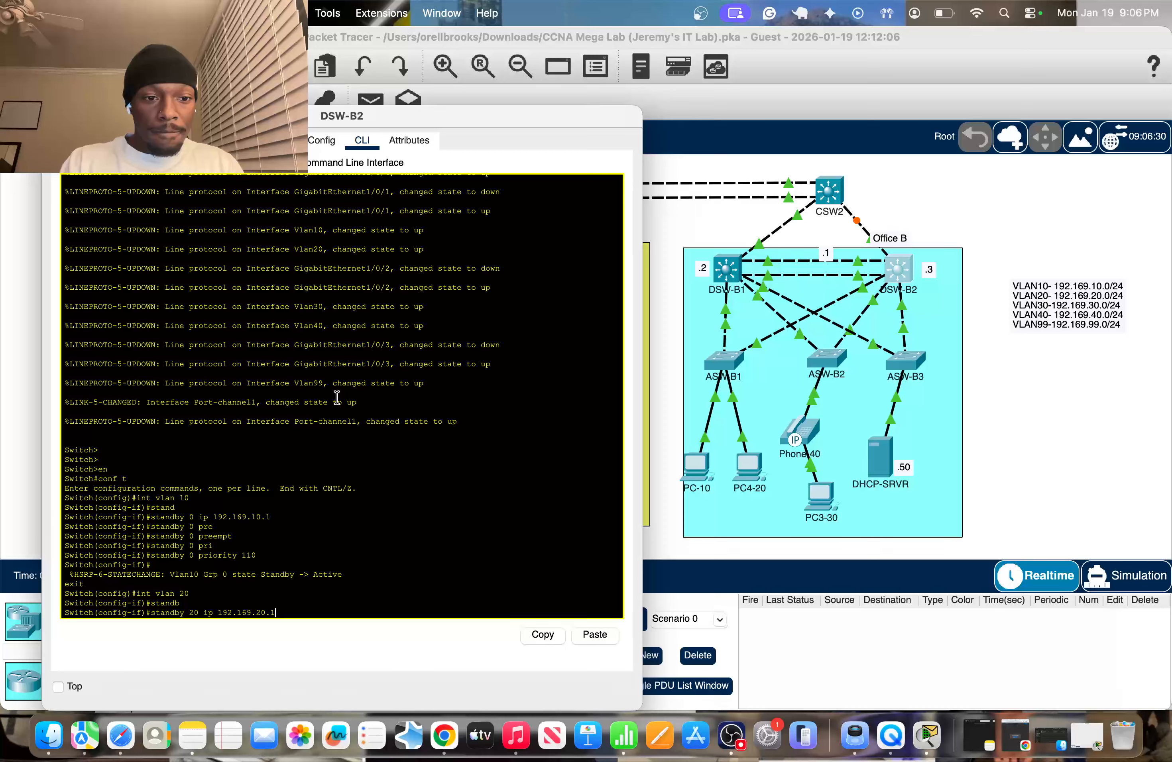
{"action": "key", "text": "Return"}
Step: Enable preemption for HSRP group 20 on DSW-B2's VLAN 20 interface with standby 20 preempt
{"action": "key", "text": "Up"}
{"action": "key", "text": "BackSpace"}
{"action": "key", "text": "BackSpace"}
{"action": "key", "text": "BackSpace"}
{"action": "key", "text": "BackSpace"}
{"action": "key", "text": "BackSpace"}
{"action": "key", "text": "BackSpace"}
{"action": "key", "text": "BackSpace"}
{"action": "key", "text": "BackSpace"}
{"action": "key", "text": "BackSpace"}
{"action": "key", "text": "BackSpace"}
{"action": "key", "text": "BackSpace"}
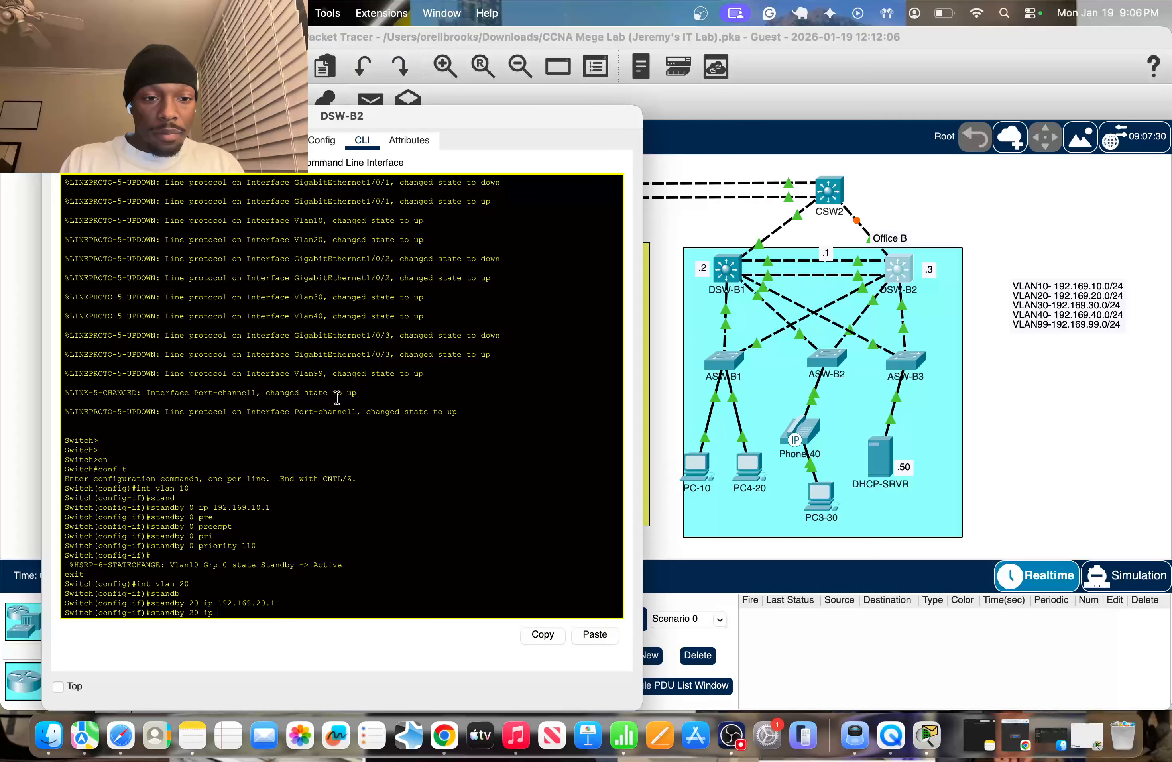
{"action": "type", "text": "pre"}
{"action": "key", "text": "Tab"}
{"action": "key", "text": "Return"}
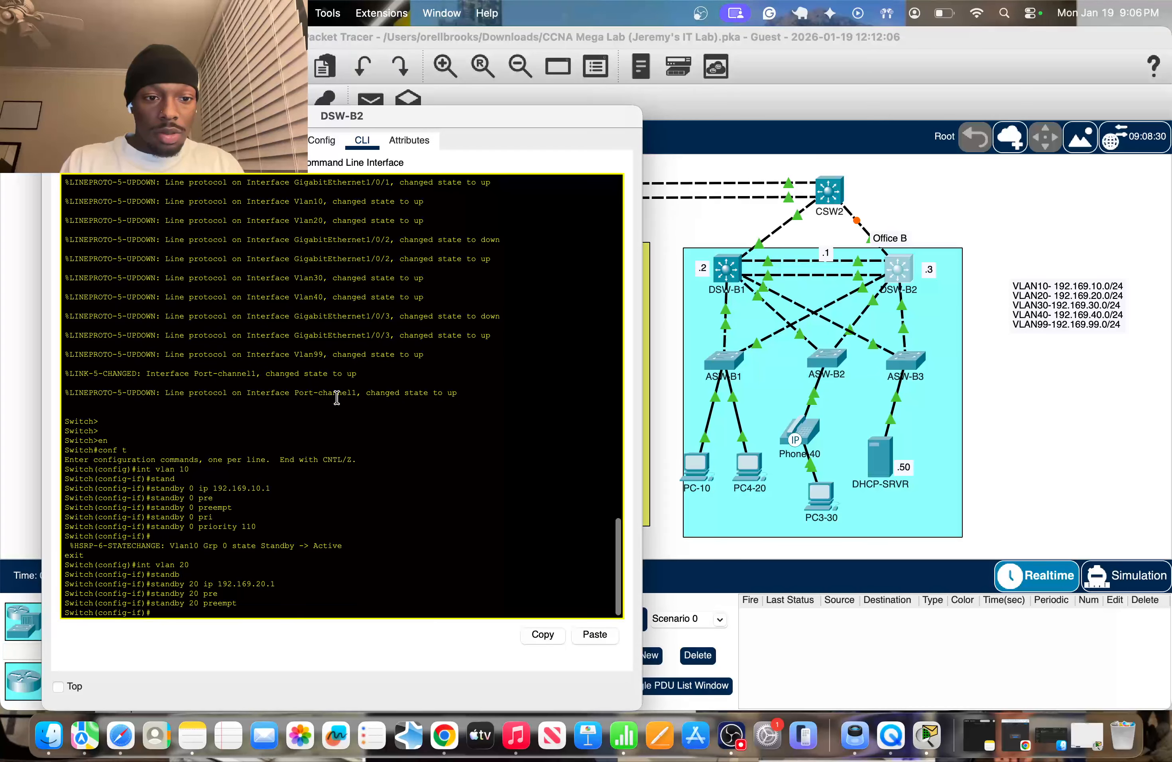
Step: Set the HSRP group 20 priority on DSW-B2's VLAN 20 interface with standby 20 priority 110
{"action": "key", "text": "Up"}
{"action": "key", "text": "BackSpace"}
{"action": "key", "text": "BackSpace"}
{"action": "key", "text": "BackSpace"}
{"action": "key", "text": "BackSpace"}
{"action": "key", "text": "BackSpace"}
{"action": "type", "text": "i"}
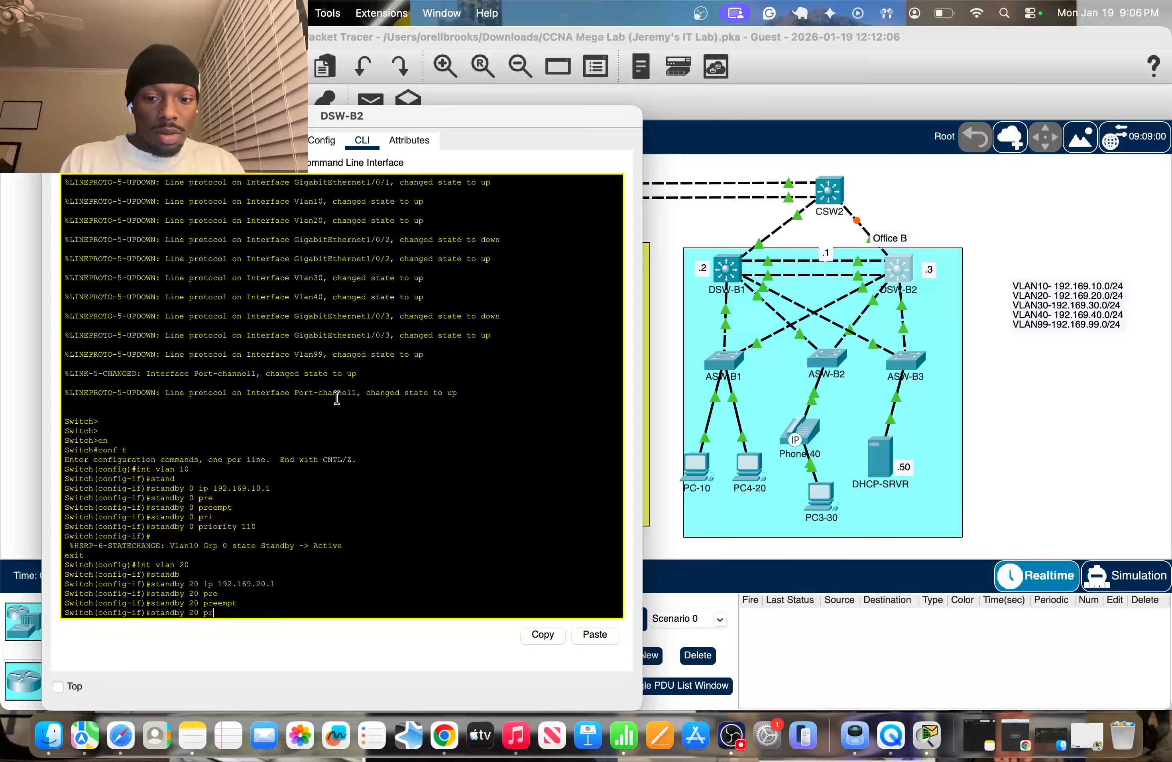
{"action": "key", "text": "Tab"}
{"action": "key", "text": "Return"}
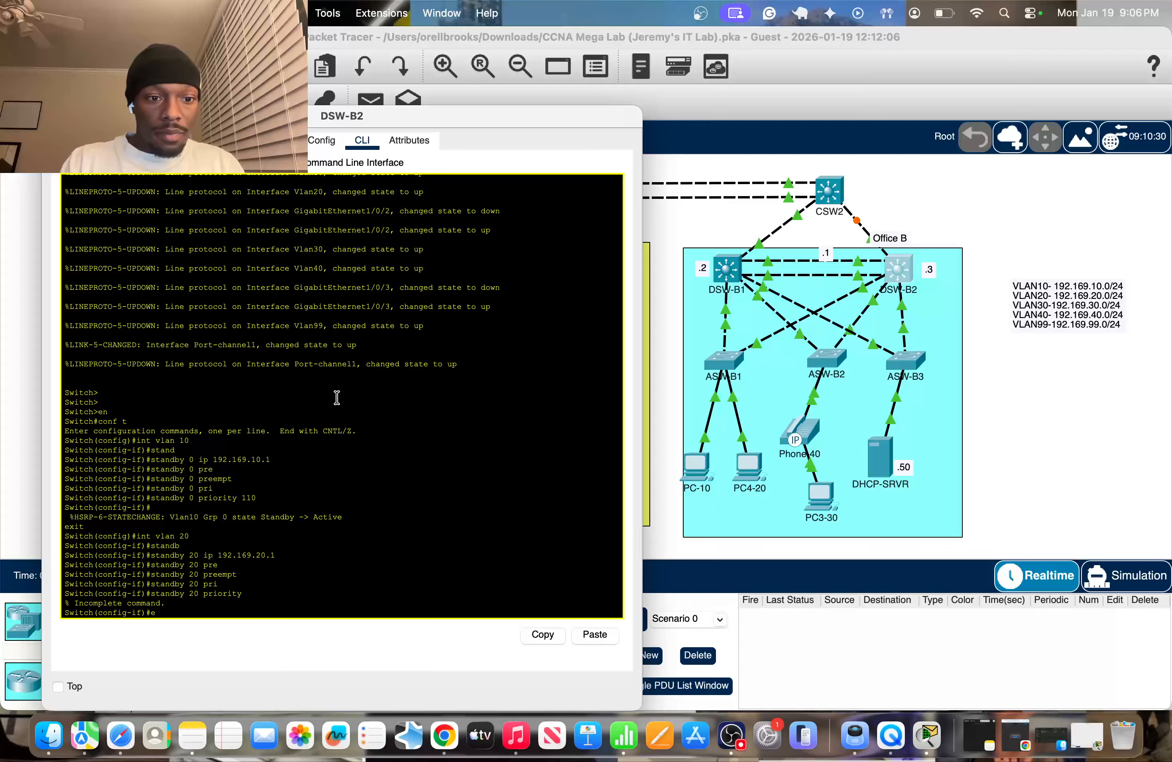
{"action": "key", "text": "Up"}
{"action": "type", "text": "110"}
{"action": "key", "text": "Return"}
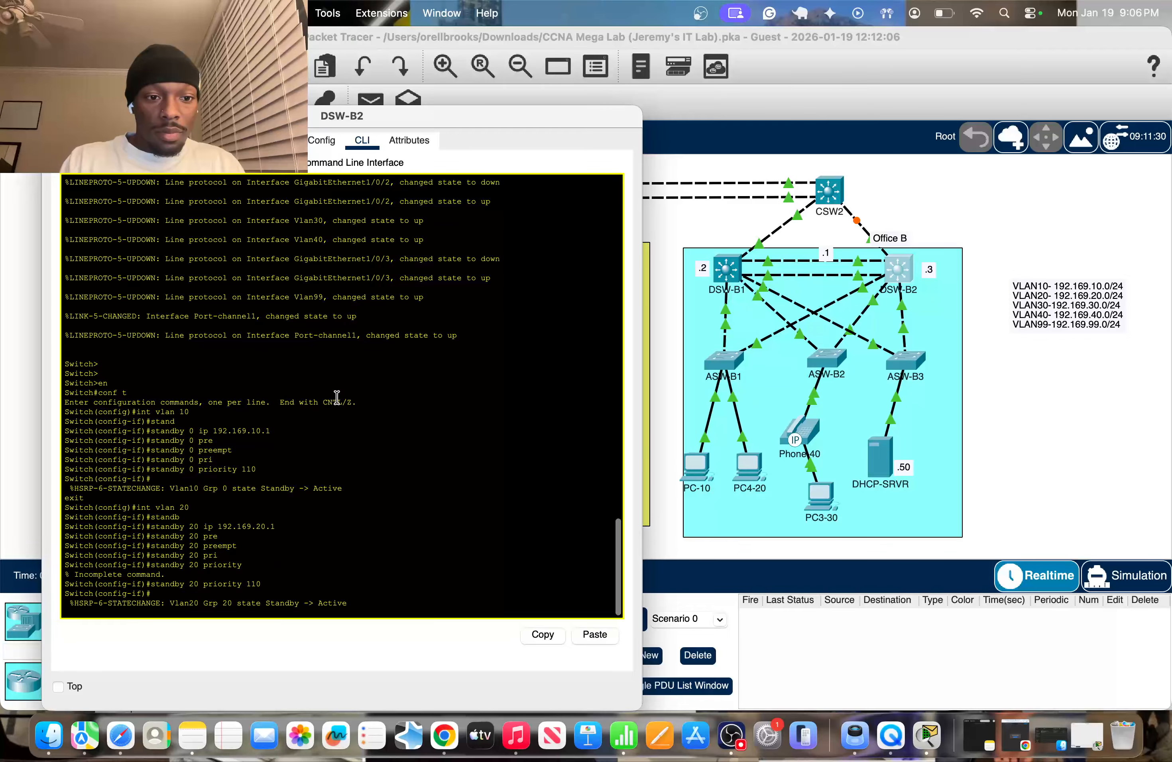
{"action": "key", "text": "Return"}
{"action": "key", "text": "Return"}
Step: Enter DSW-B2's VLAN 30 interface and set the HSRP group 30 virtual IP with standby 30 ip 192.169.30.1
{"action": "type", "text": "int vl"}
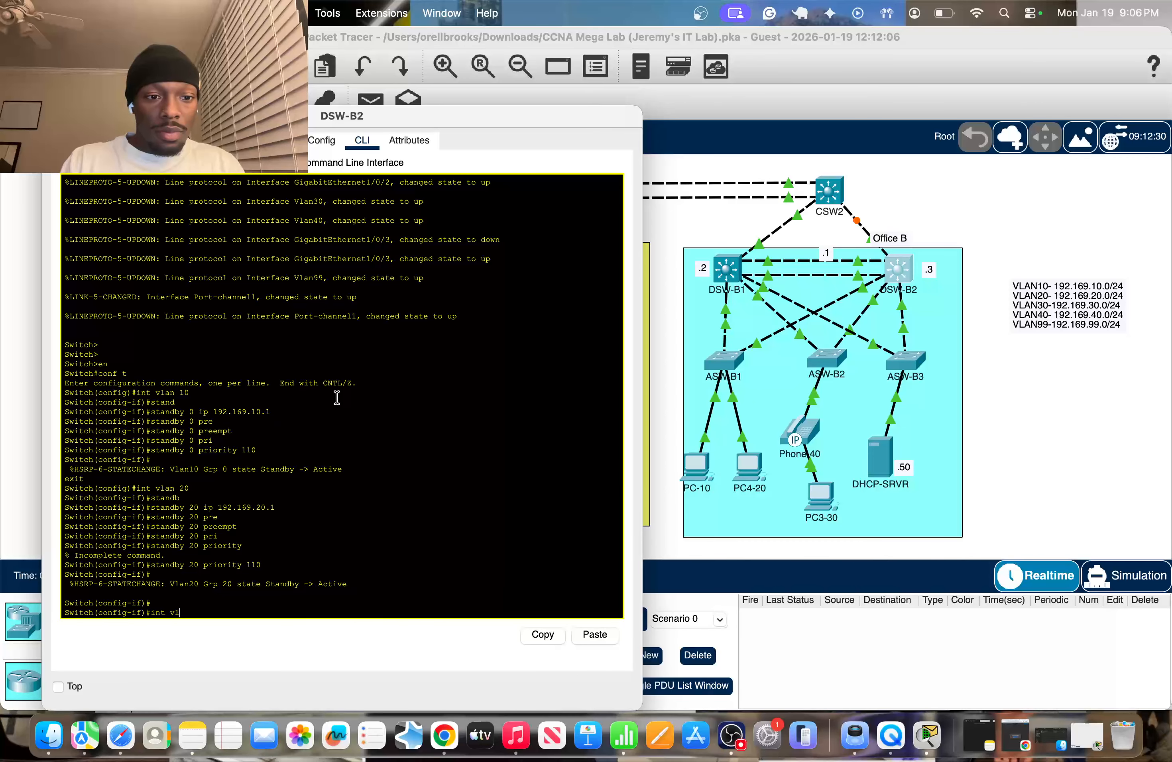
{"action": "type", "text": "an 30"}
{"action": "key", "text": "Return"}
{"action": "type", "text": "st"}
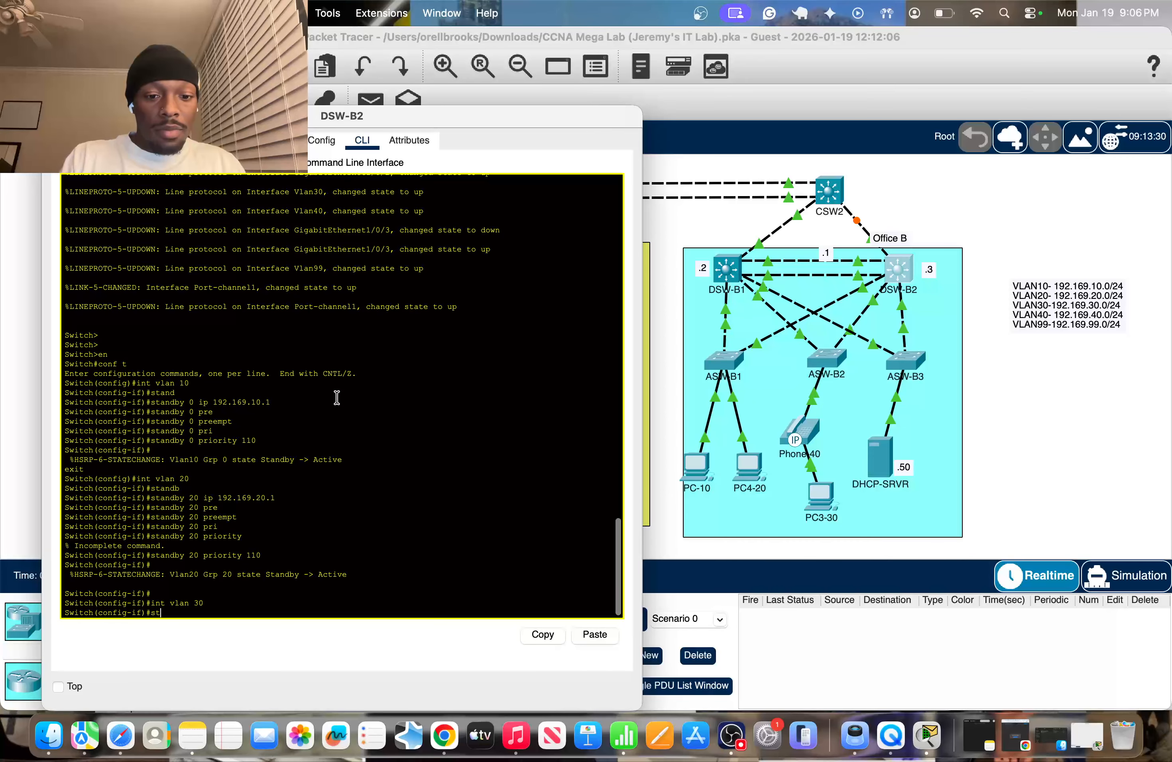
{"action": "type", "text": "and"}
{"action": "key", "text": "Tab"}
{"action": "type", "text": "ip "}
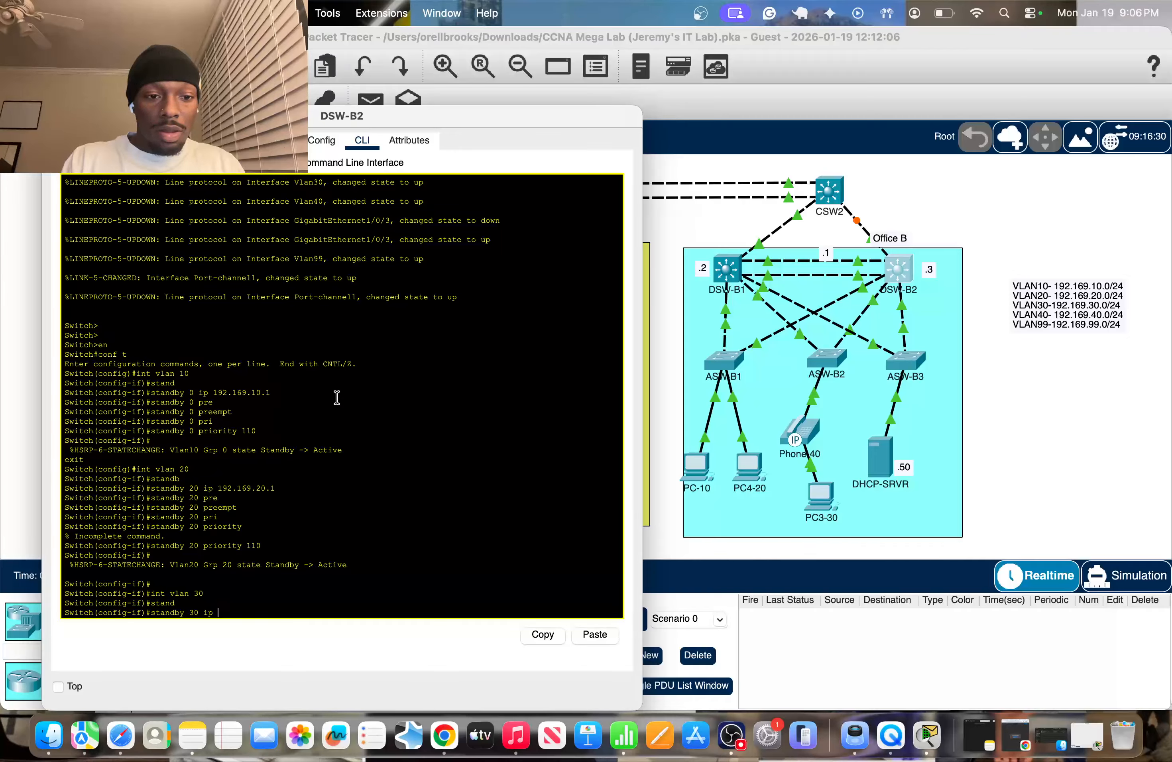
{"action": "type", "text": "192.169"}
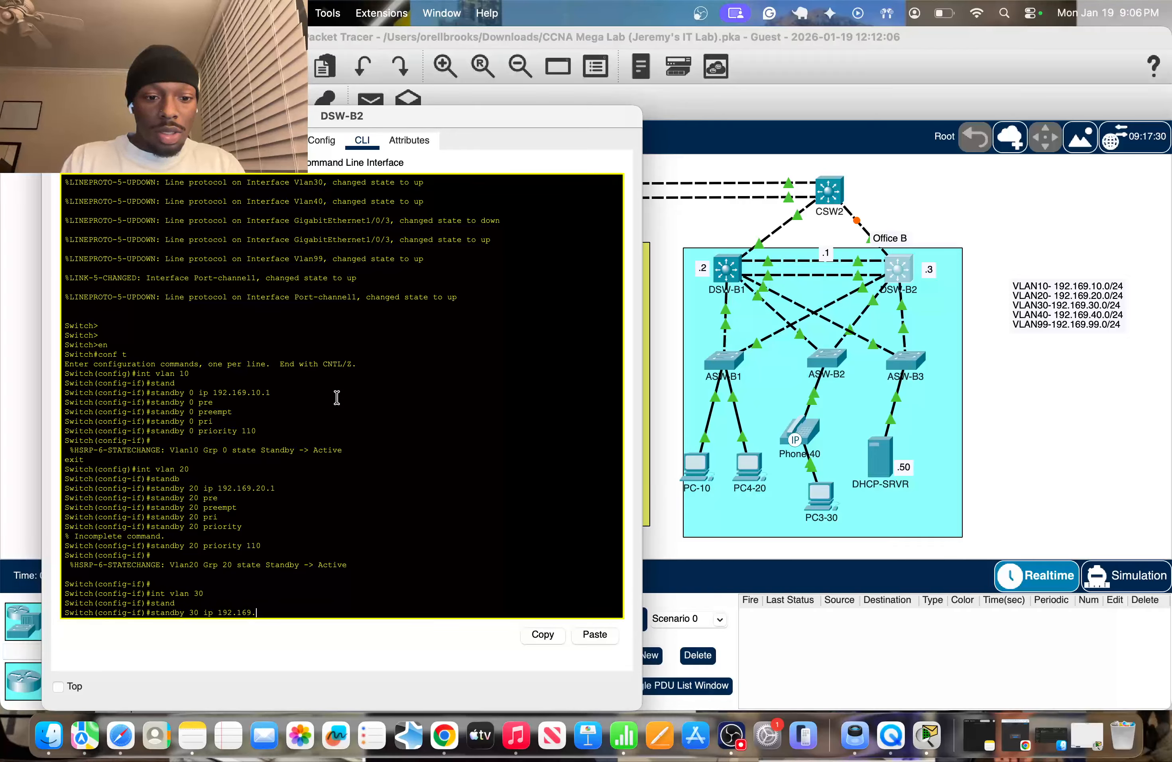
{"action": "type", "text": ".30.1"}
{"action": "key", "text": "Return"}
Step: Enable preemption for HSRP group 30 on DSW-B2's VLAN 30 interface with standby 30 preempt
{"action": "key", "text": "Up"}
{"action": "key", "text": "BackSpace"}
{"action": "key", "text": "BackSpace"}
{"action": "key", "text": "BackSpace"}
{"action": "key", "text": "BackSpace"}
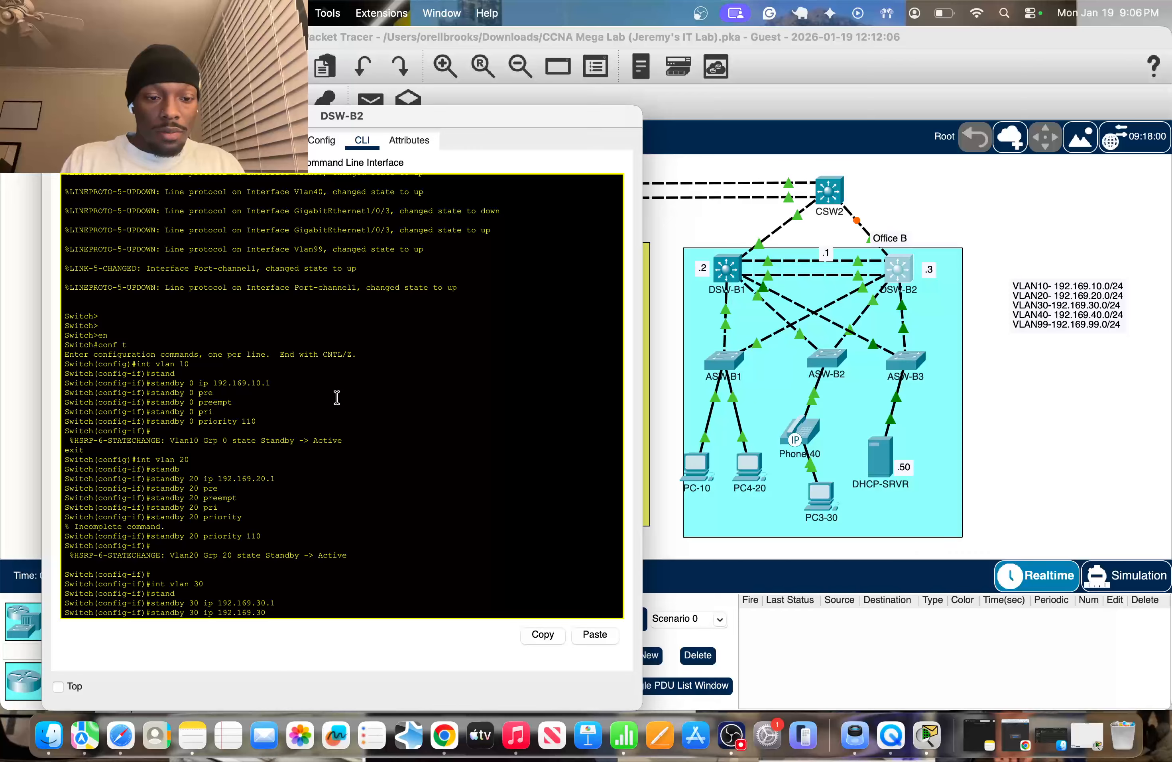
{"action": "key", "text": "BackSpace"}
{"action": "key", "text": "BackSpace"}
{"action": "key", "text": "BackSpace"}
{"action": "key", "text": "BackSpace"}
{"action": "key", "text": "BackSpace"}
{"action": "key", "text": "BackSpace"}
{"action": "key", "text": "BackSpace"}
{"action": "key", "text": "BackSpace"}
{"action": "key", "text": "BackSpace"}
{"action": "key", "text": "BackSpace"}
{"action": "key", "text": "BackSpace"}
{"action": "key", "text": "BackSpace"}
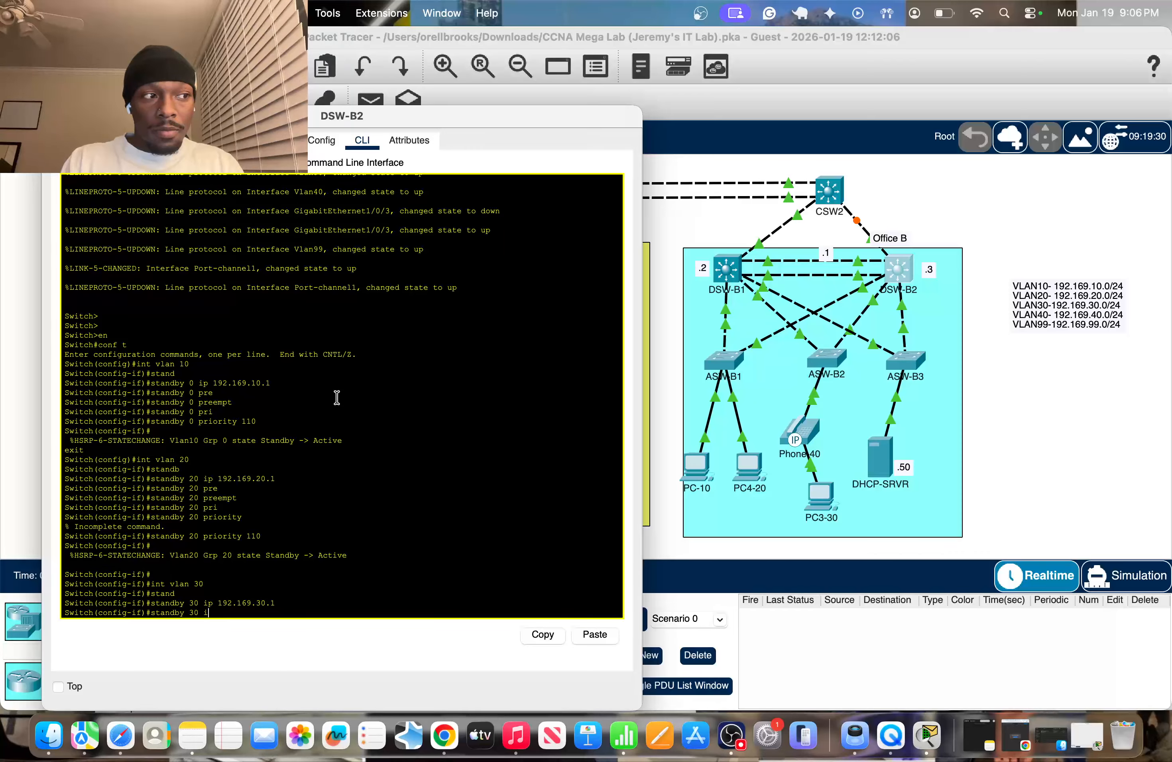
{"action": "type", "text": "pre"}
{"action": "key", "text": "Tab"}
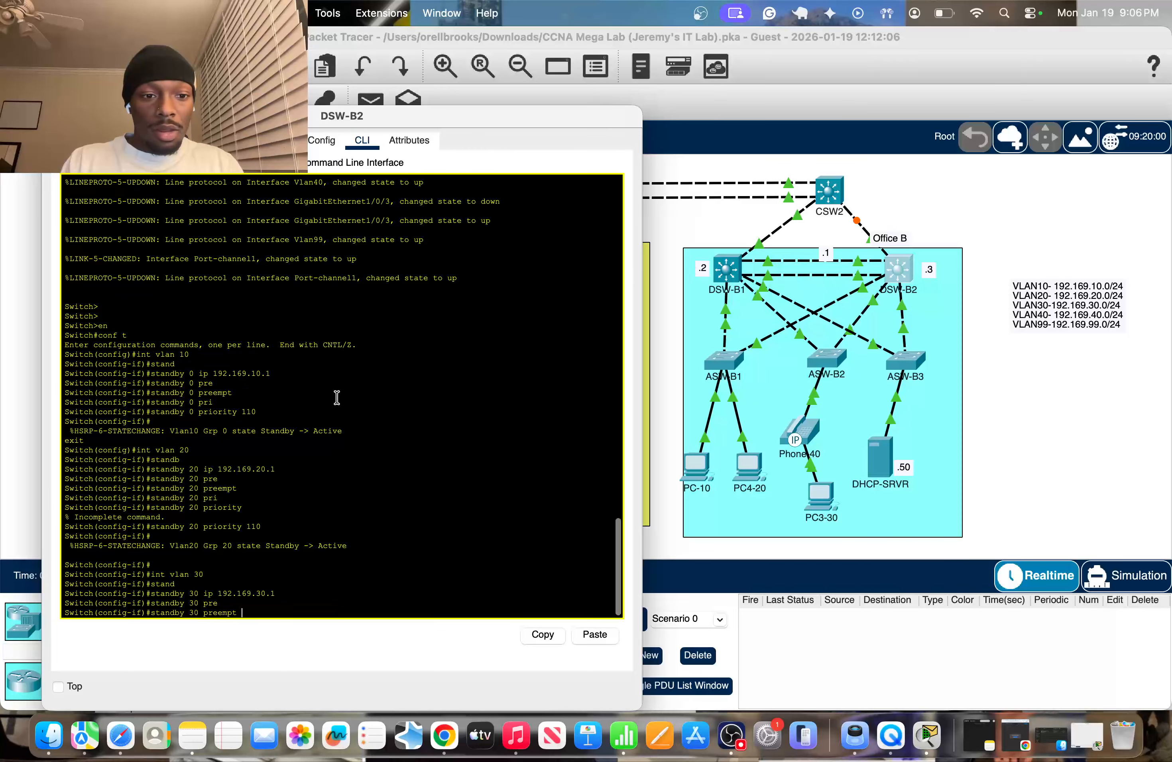
{"action": "key", "text": "Return"}
Step: Set the HSRP group 30 priority on DSW-B2's VLAN 30 interface with standby 30 priority 110
{"action": "key", "text": "Up"}
{"action": "key", "text": "BackSpace"}
{"action": "key", "text": "BackSpace"}
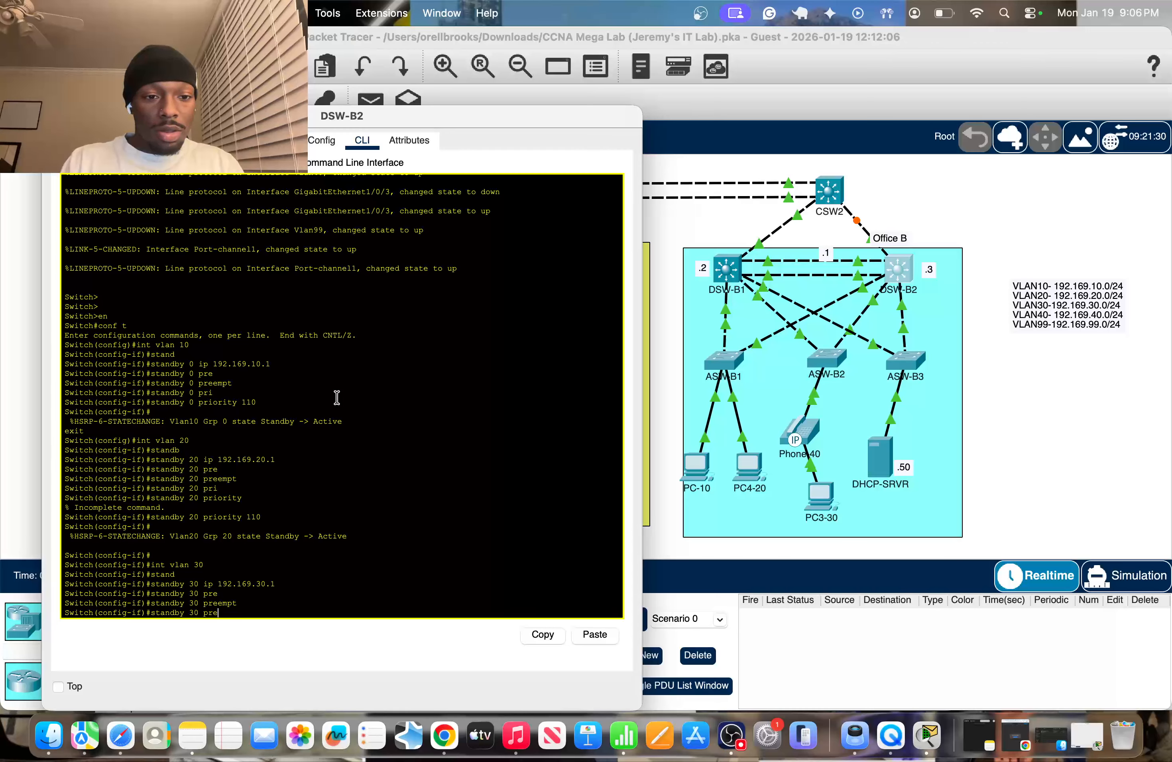
{"action": "type", "text": "io"}
{"action": "key", "text": "Tab"}
{"action": "key", "text": "Return"}
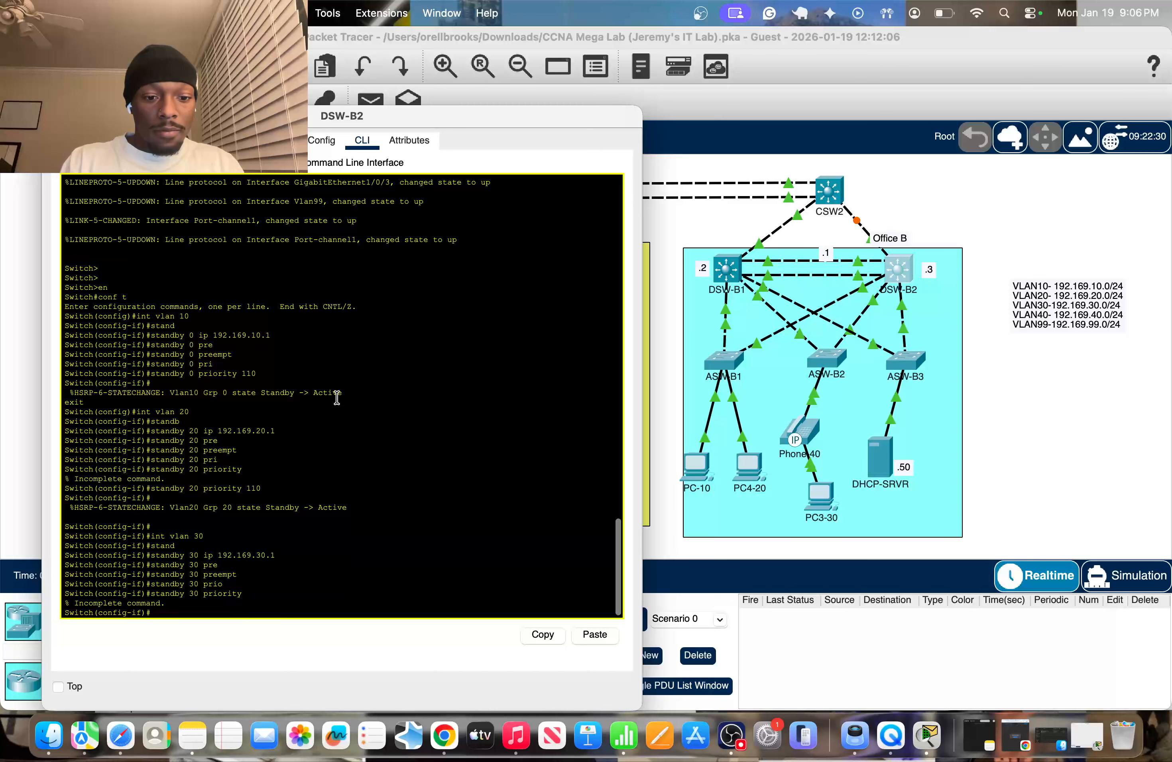
{"action": "type", "text": "e"}
{"action": "key", "text": "Up"}
{"action": "type", "text": "110"}
{"action": "key", "text": "Return"}
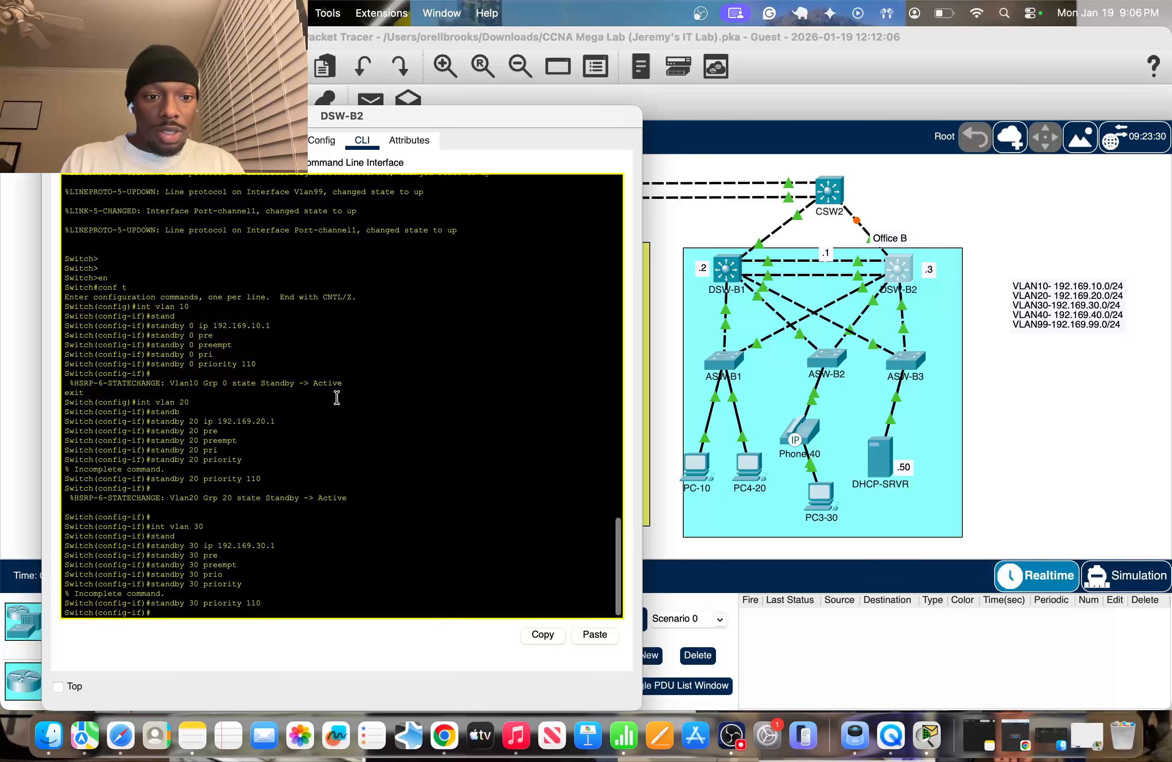
Step: Start an int vlan command on DSW-B2 to switch to the next VLAN interface
{"action": "type", "text": "int vlan"}
{"action": "key", "text": "Tab"}
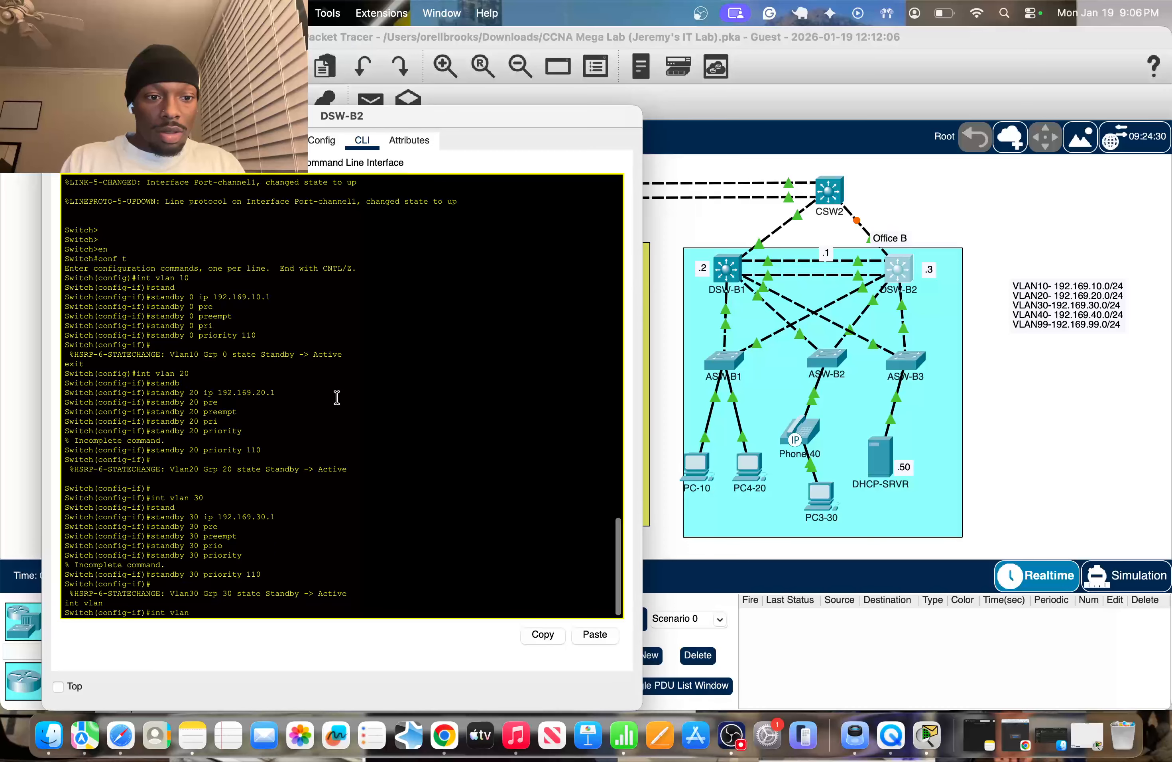
Step: Enter VLAN 40 interface configuration on DSW-B2 and set the HSRP group 40 virtual IP to 192.169.40.1
{"action": "type", "text": "40"}
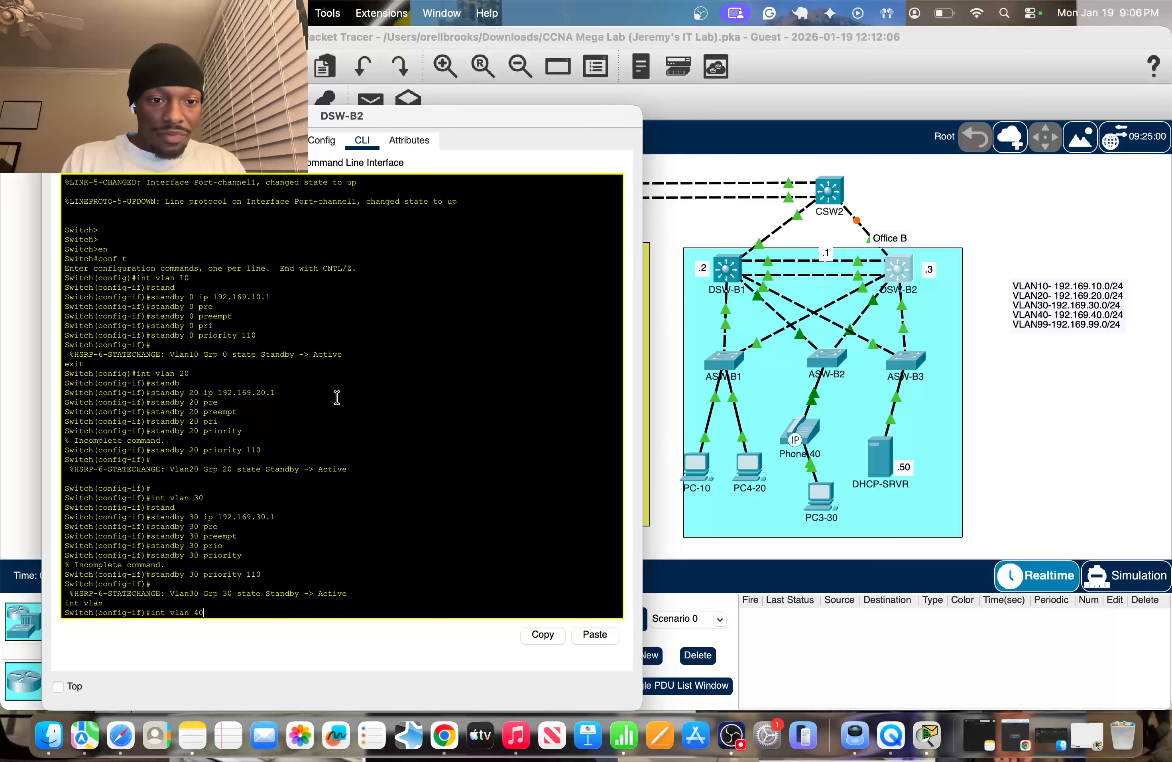
{"action": "key", "text": "Return"}
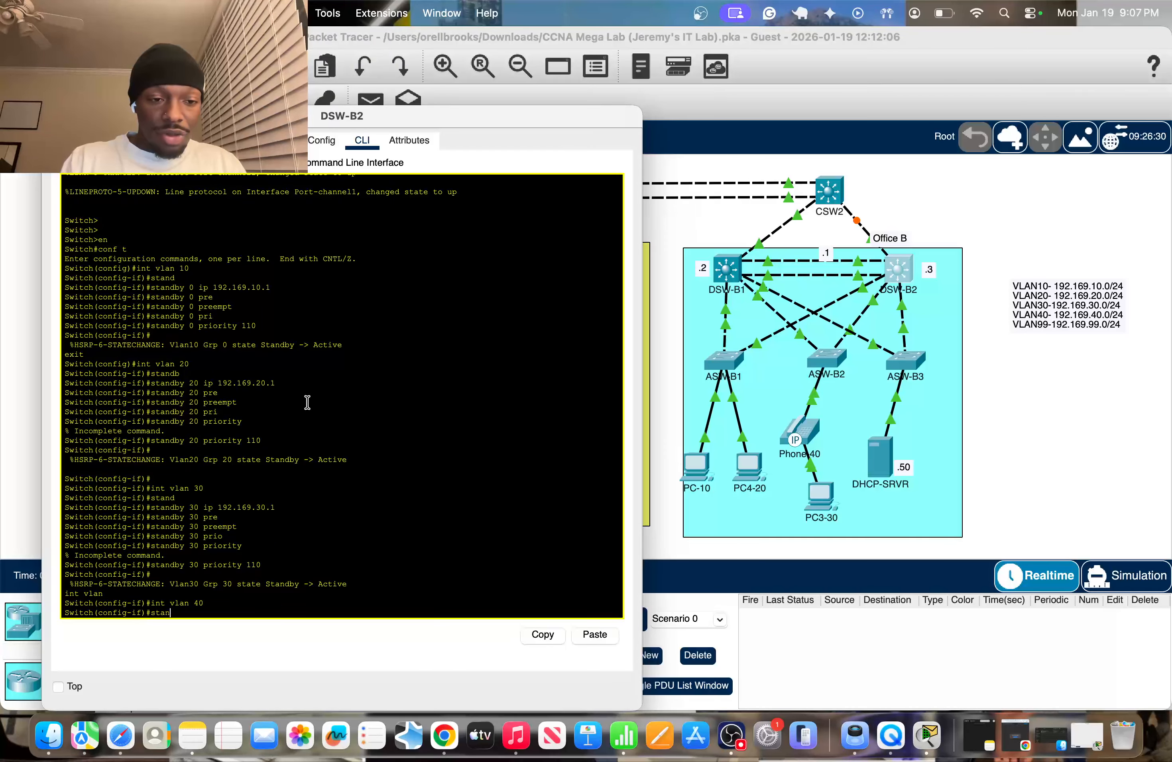
{"action": "type", "text": "stand"}
{"action": "key", "text": "Tab"}
{"action": "type", "text": "ip"}
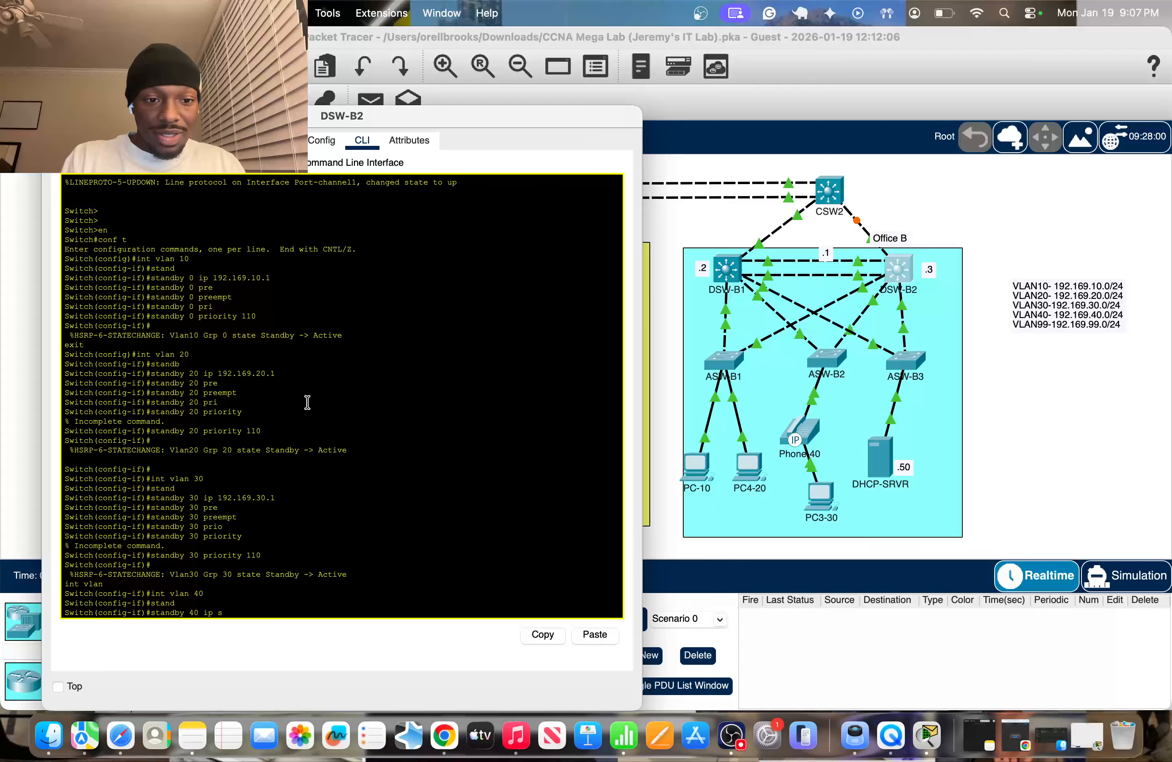
{"action": "type", "text": " 192.16"}
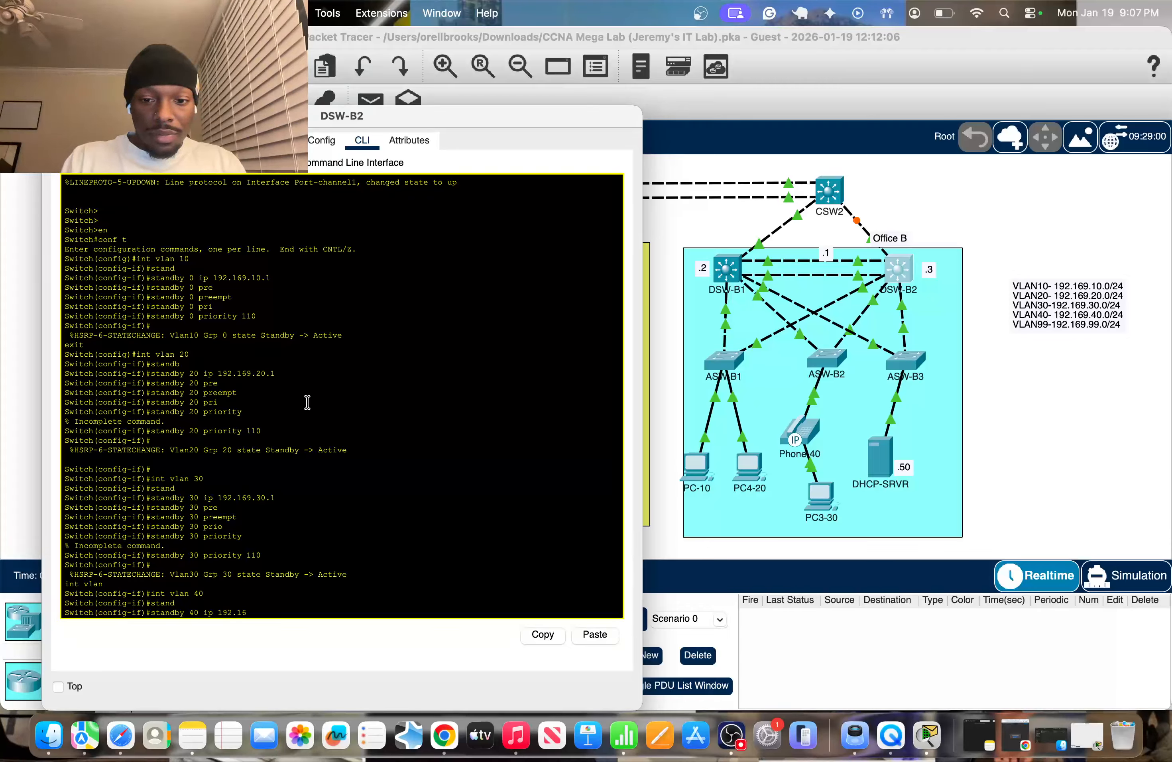
{"action": "type", "text": "9.40.1"}
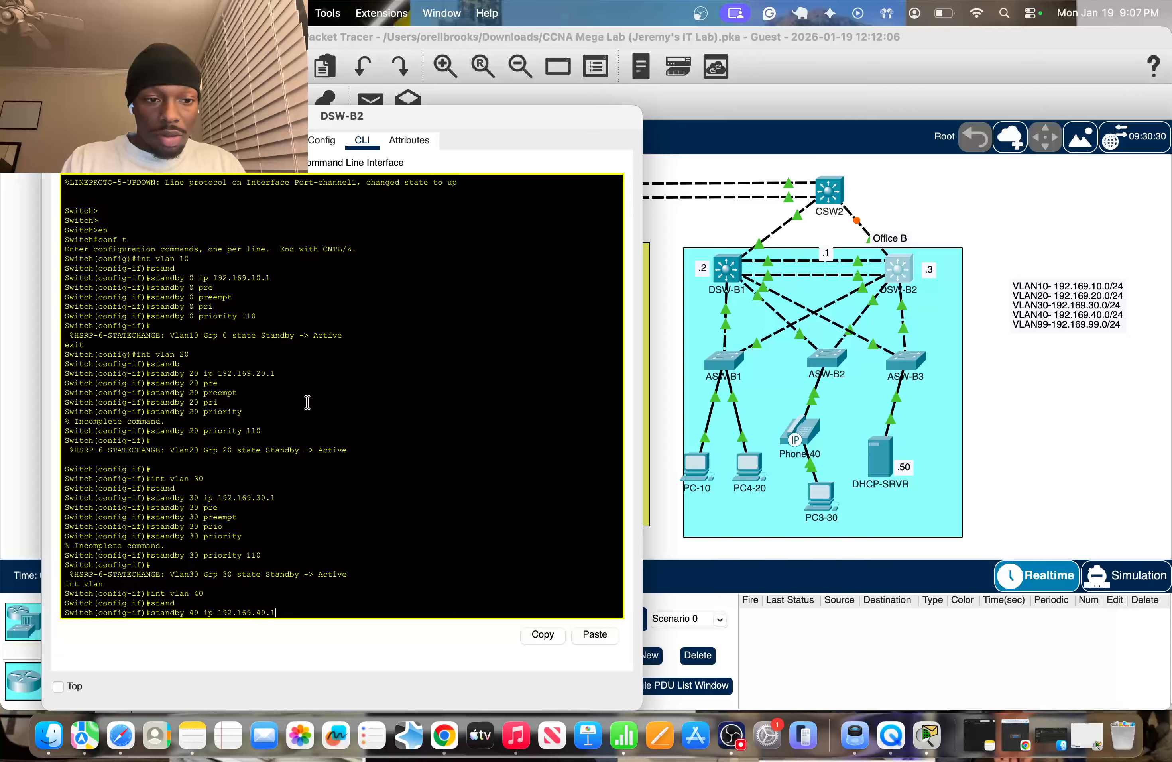
{"action": "key", "text": "Return"}
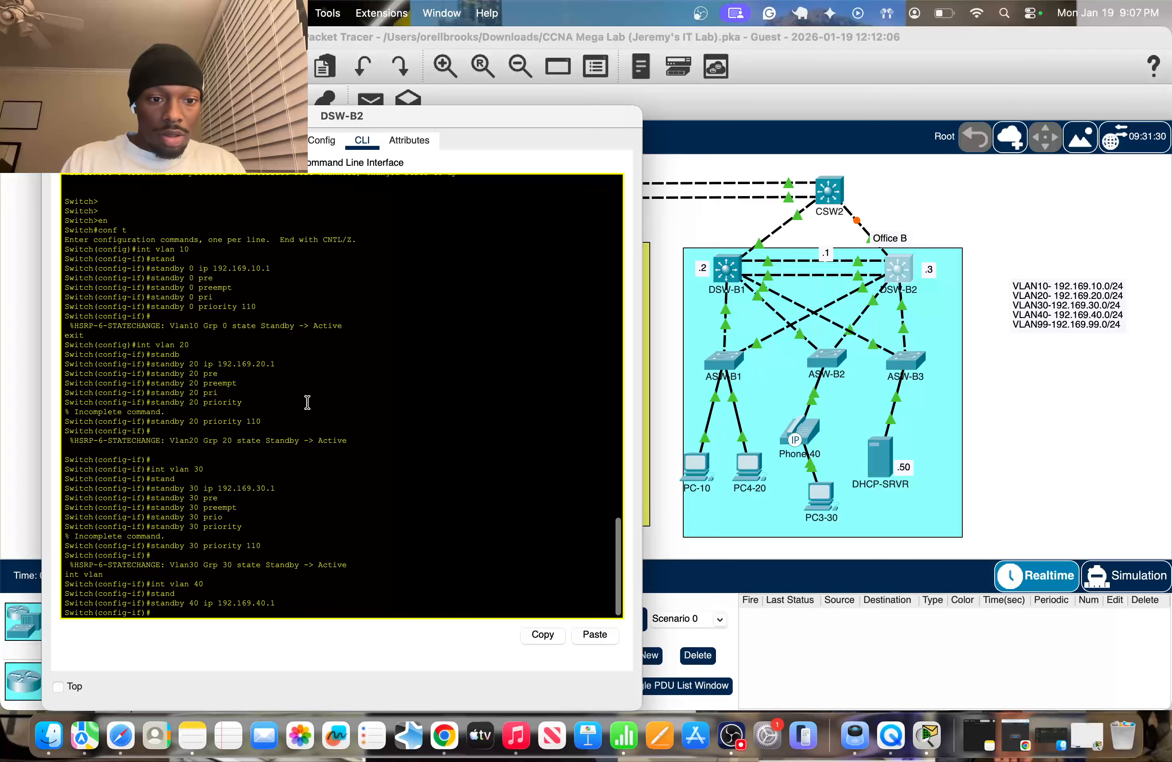
Step: Enable preemption for HSRP group 40 on the VLAN 40 interface
{"action": "key", "text": "Up"}
{"action": "key", "text": "BackSpace"}
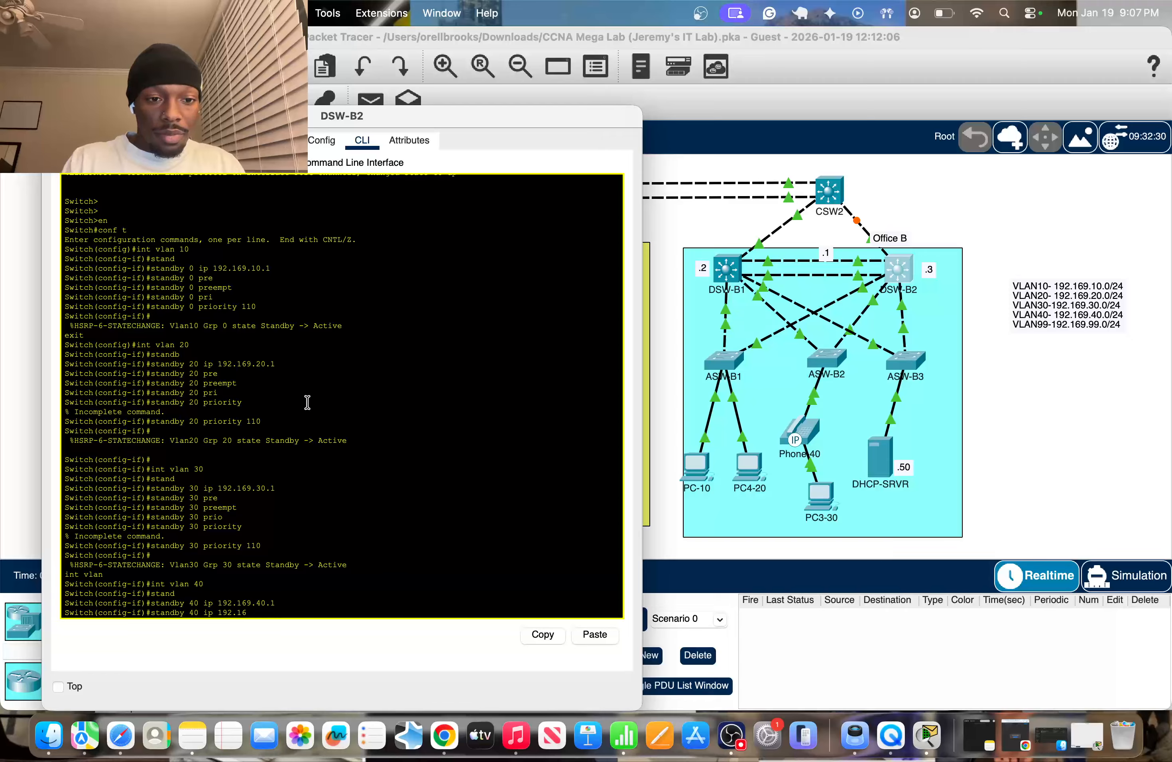
{"action": "key", "text": "BackSpace"}
{"action": "key", "text": "BackSpace"}
{"action": "key", "text": "BackSpace"}
{"action": "type", "text": "pre"}
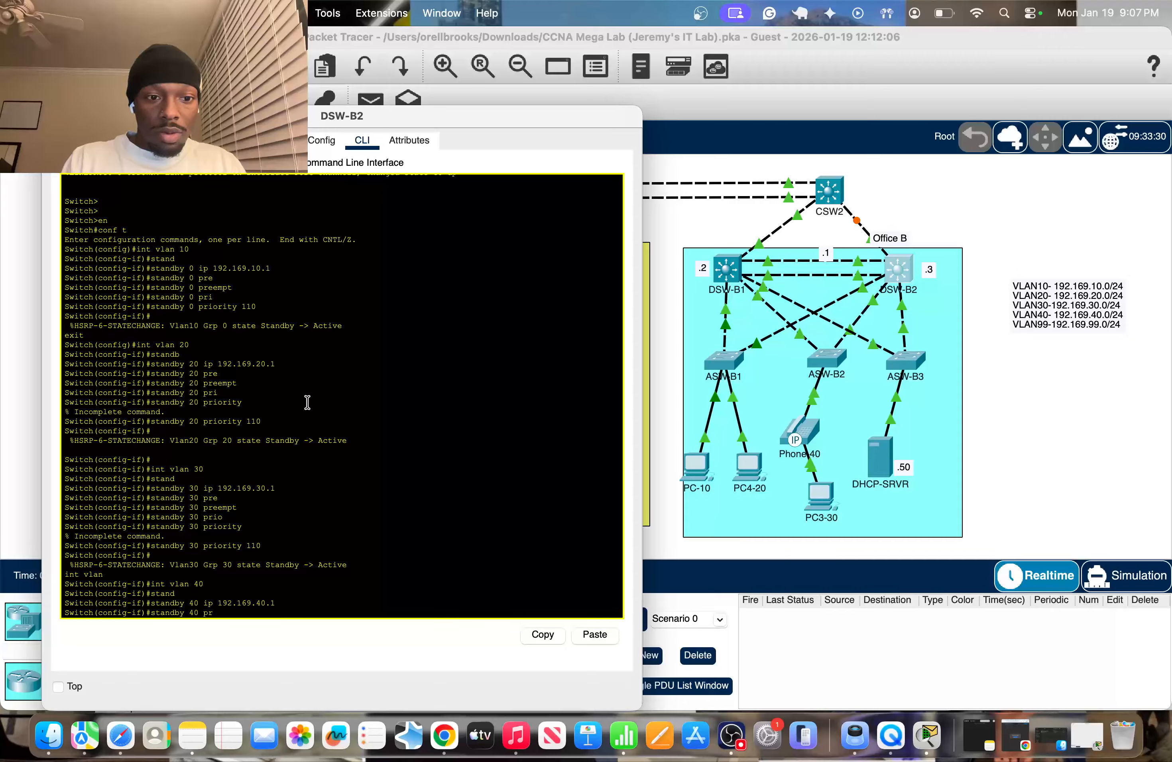
{"action": "key", "text": "Tab"}
{"action": "key", "text": "Return"}
Step: Set the HSRP group 40 priority to 110 on the VLAN 40 interface
{"action": "key", "text": "Up"}
{"action": "key", "text": "BackSpace"}
{"action": "key", "text": "BackSpace"}
{"action": "key", "text": "BackSpace"}
{"action": "key", "text": "BackSpace"}
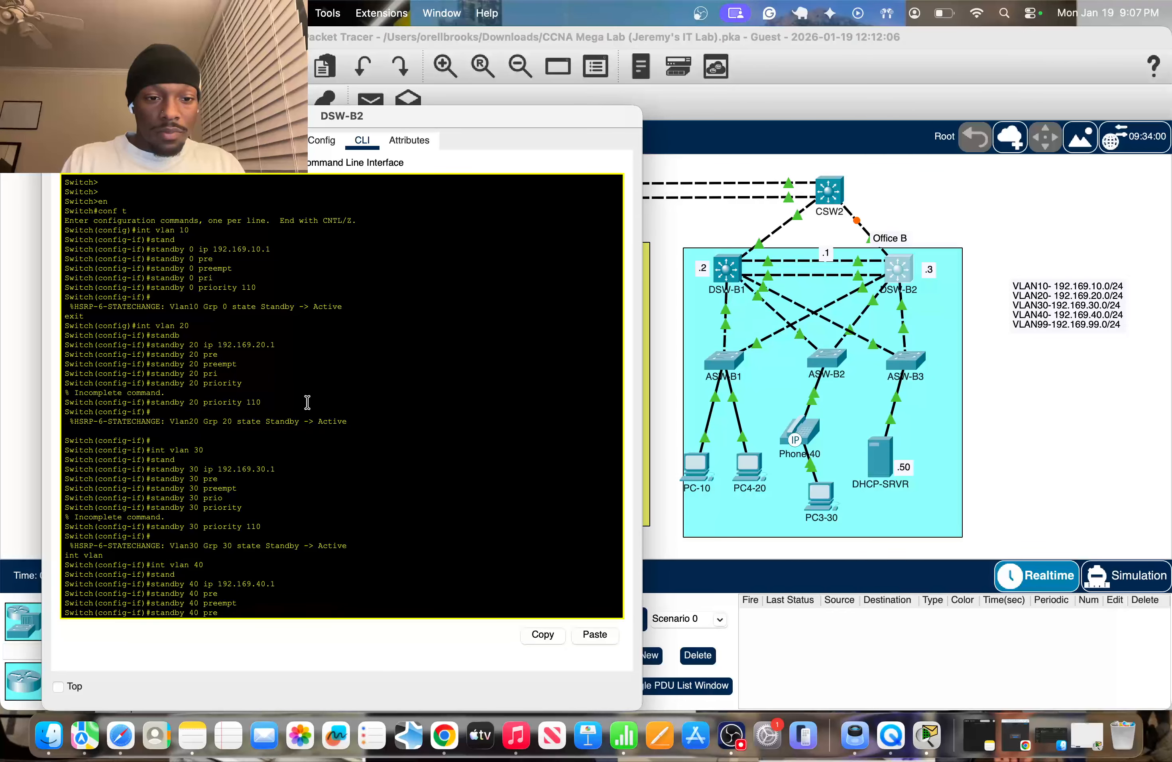
{"action": "type", "text": "ior"}
{"action": "key", "text": "Tab"}
{"action": "key", "text": "Return"}
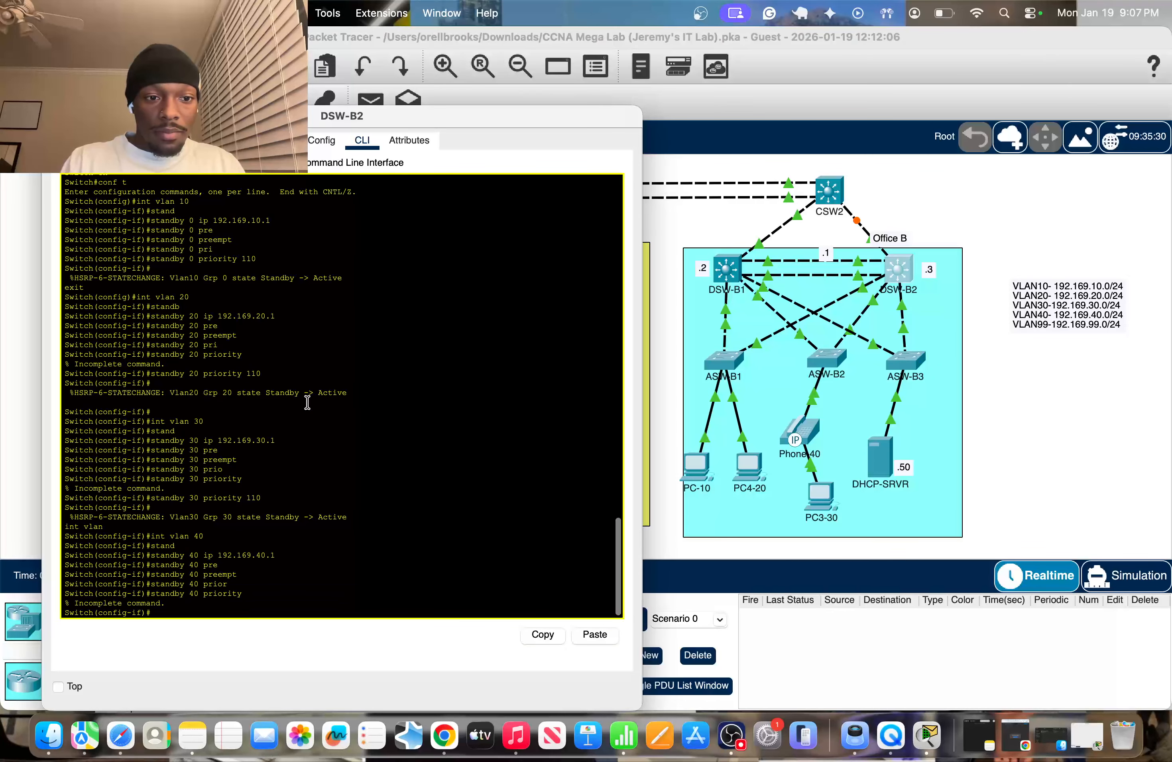
{"action": "key", "text": "Up"}
{"action": "type", "text": "11"}
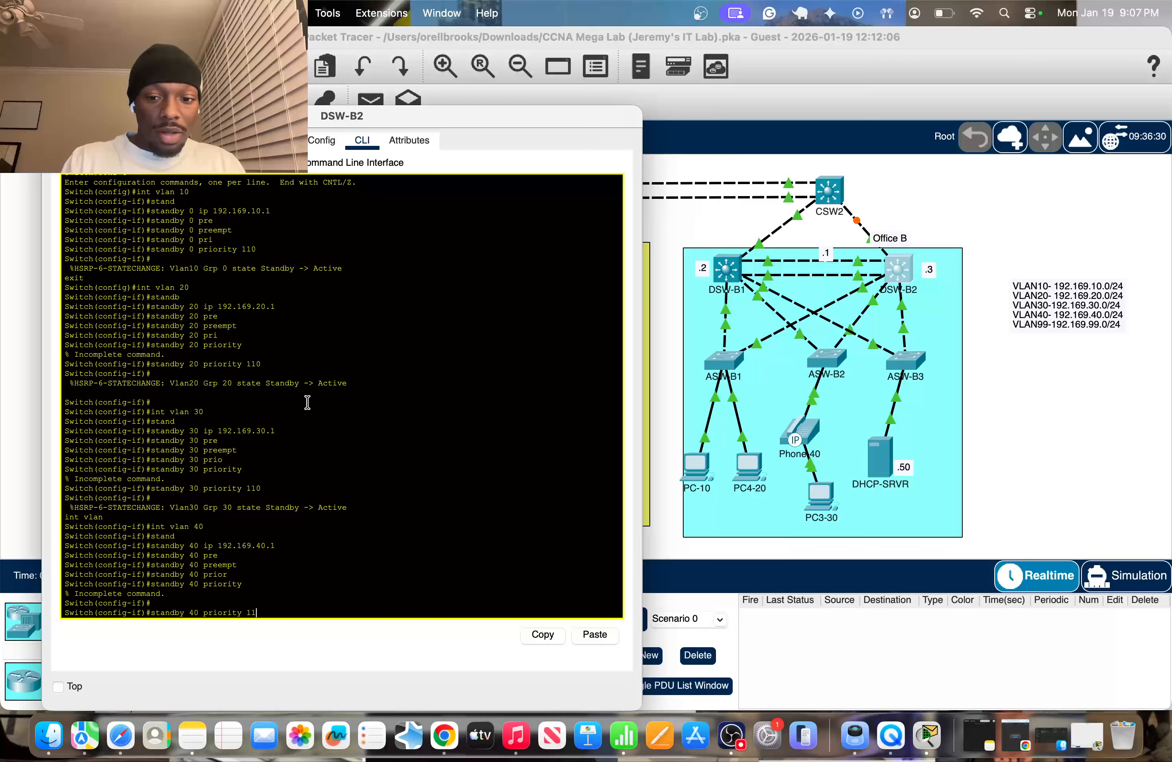
{"action": "type", "text": "0"}
{"action": "key", "text": "Return"}
Step: Enter VLAN 99 interface configuration and set the HSRP group 99 virtual IP to 192.169.99.1
{"action": "type", "text": "int "}
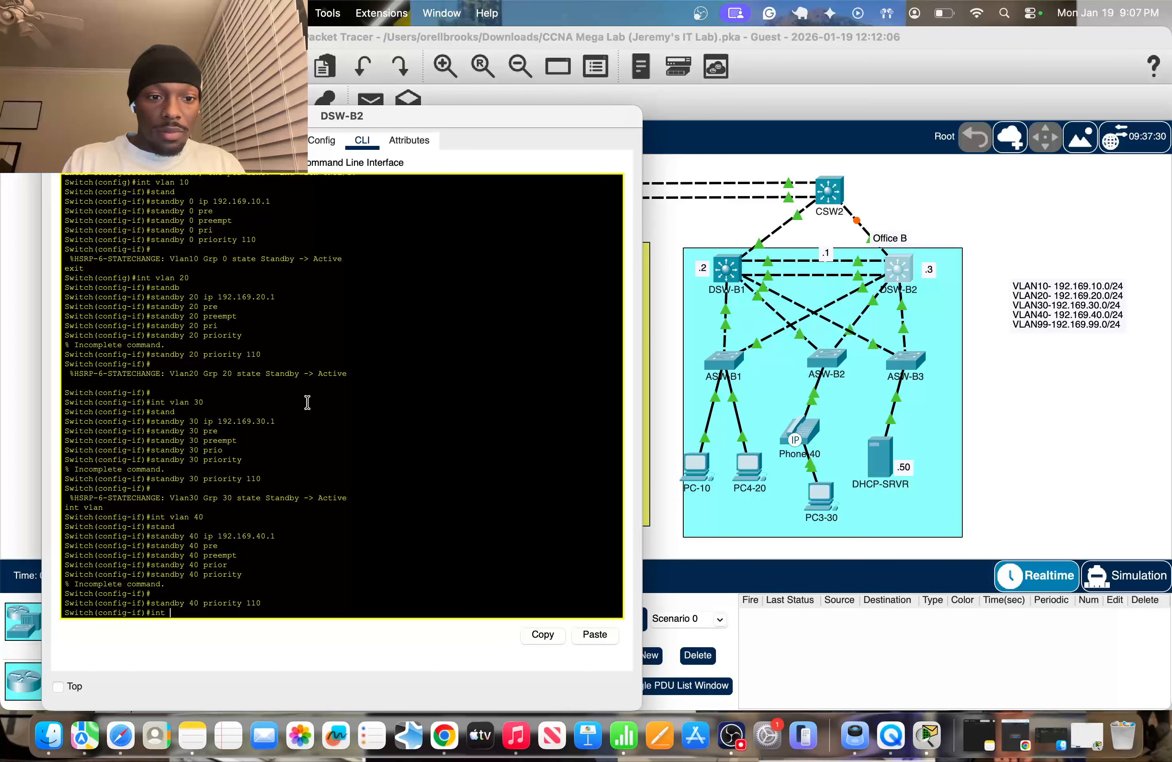
{"action": "type", "text": "vlan 99"}
{"action": "key", "text": "Return"}
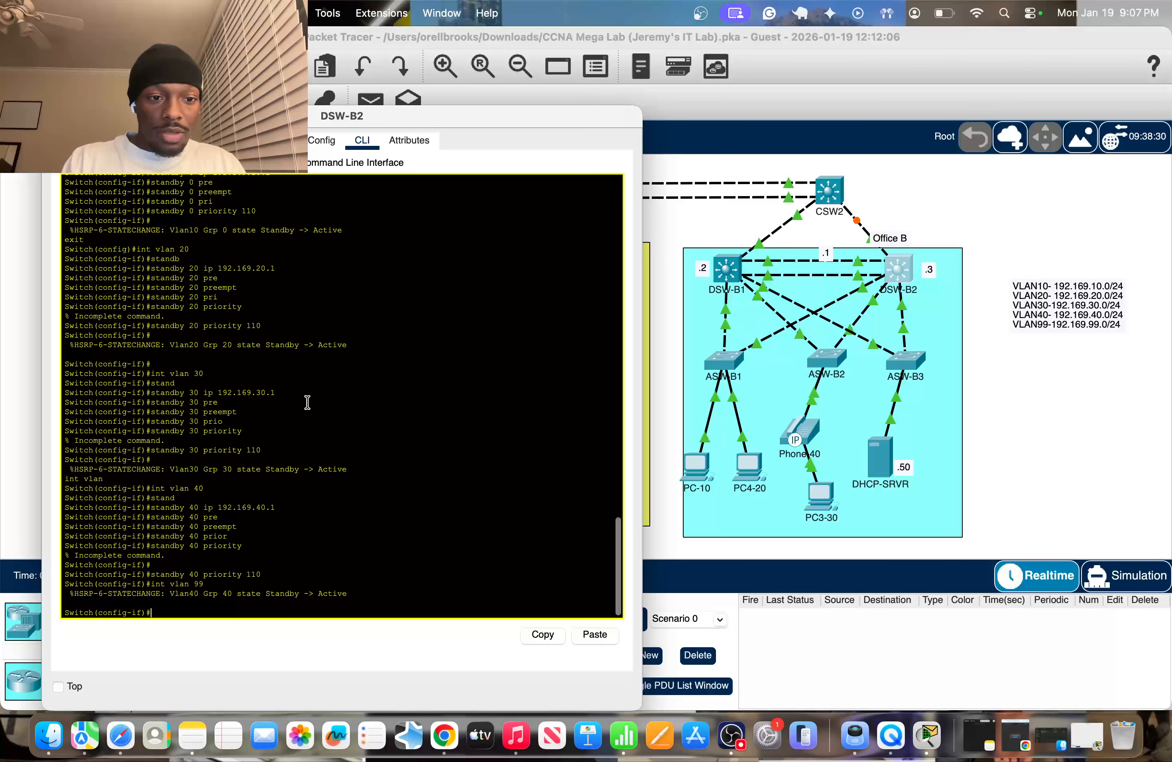
{"action": "key", "text": "Return"}
{"action": "type", "text": "sta"}
{"action": "key", "text": "Tab"}
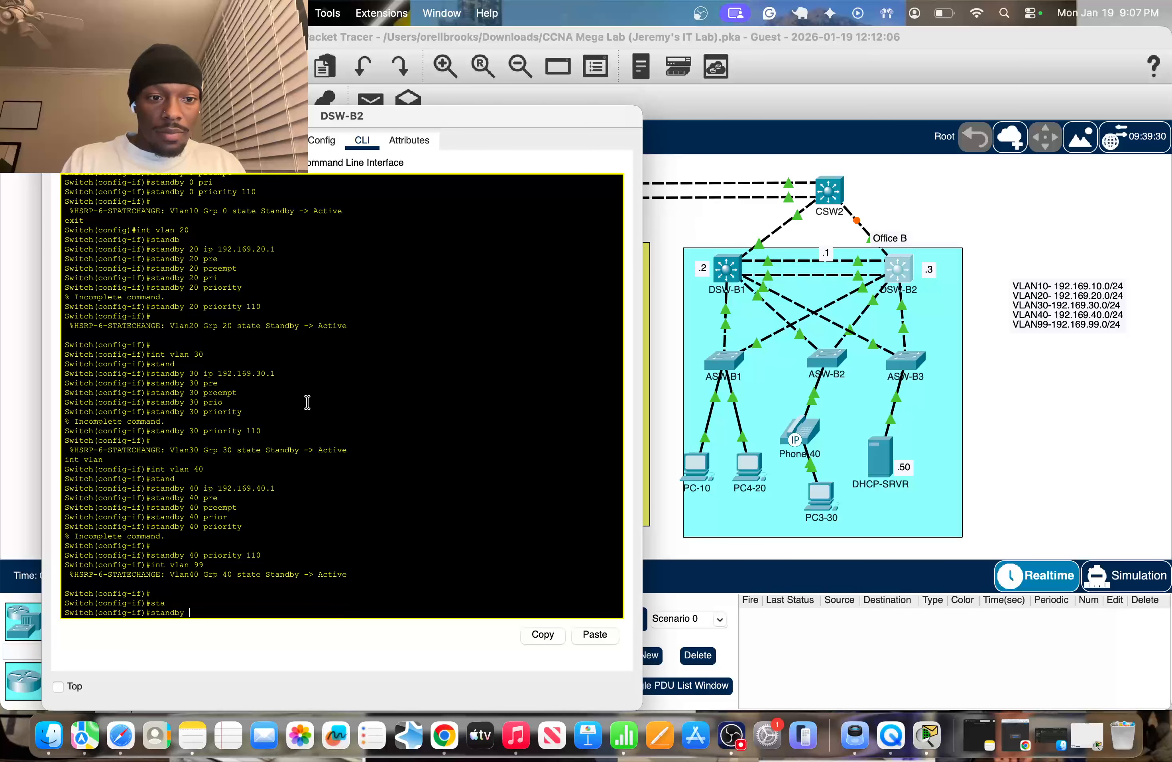
{"action": "type", "text": "99 ip 1"}
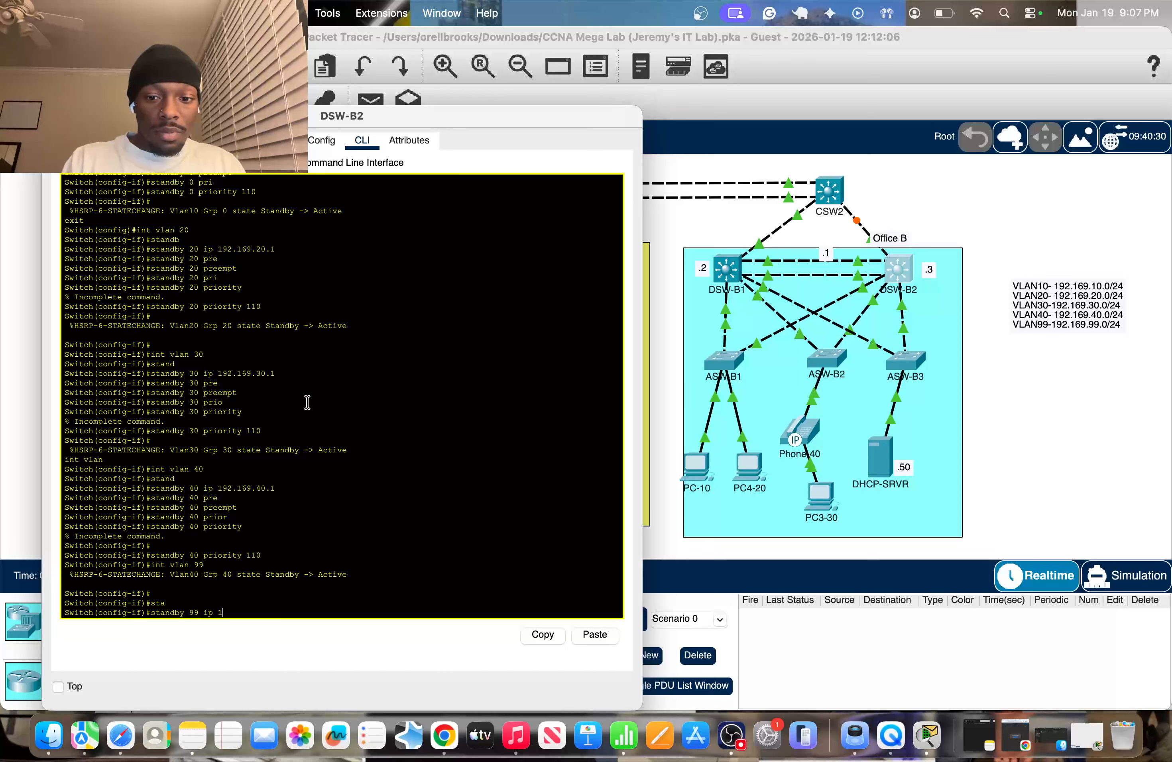
{"action": "type", "text": "92.169.99.1"}
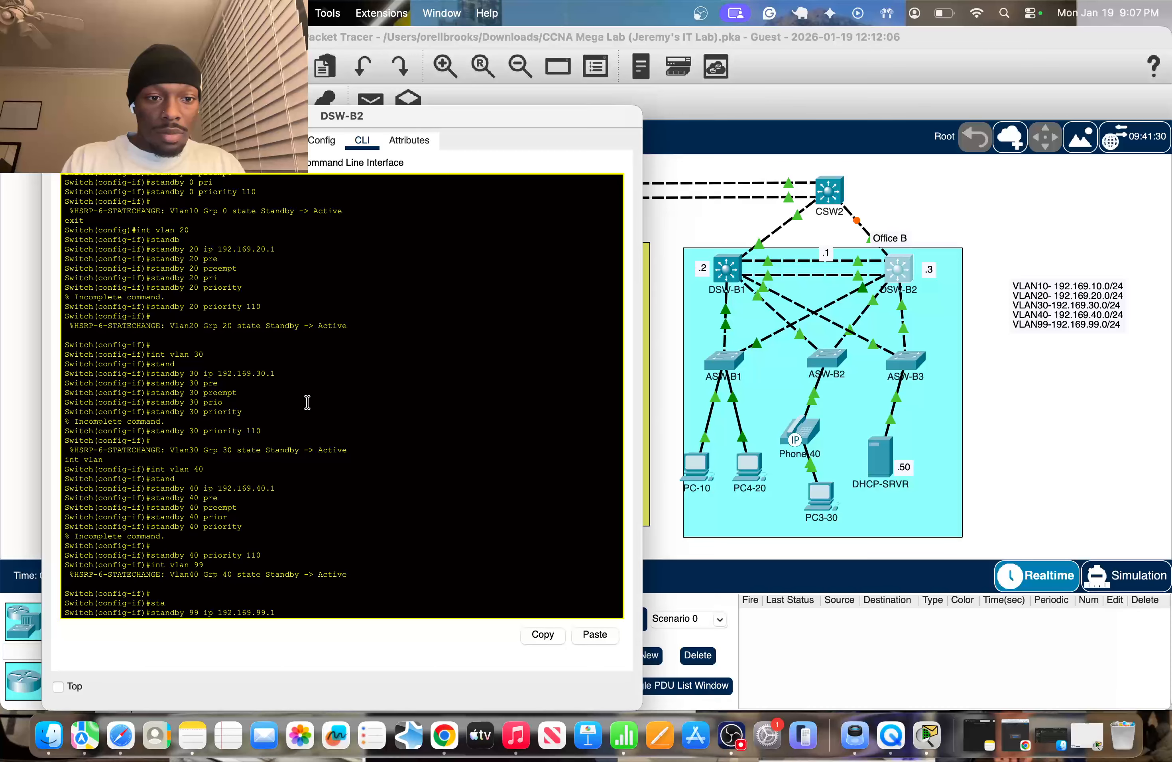
{"action": "key", "text": "Return"}
Step: Enable preemption for HSRP group 99 on the VLAN 99 interface
{"action": "key", "text": "Up"}
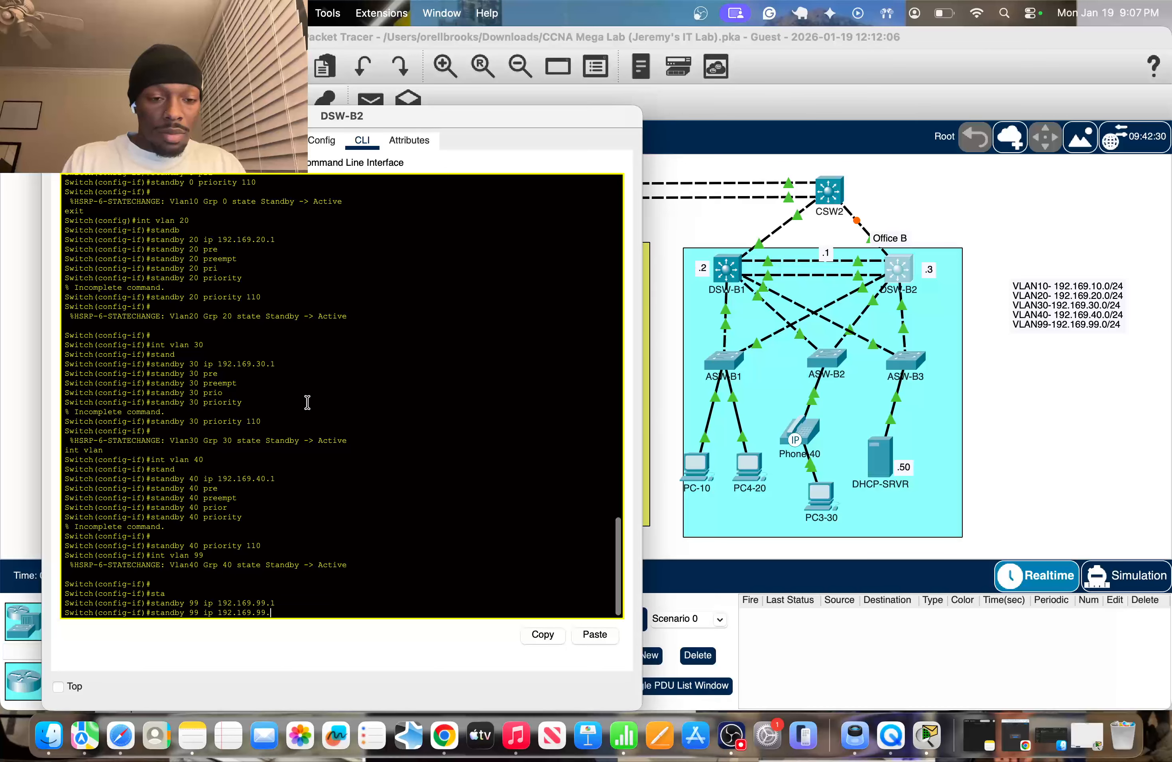
{"action": "key", "text": "BackSpace"}
{"action": "key", "text": "BackSpace"}
{"action": "key", "text": "BackSpace"}
{"action": "key", "text": "BackSpace"}
{"action": "key", "text": "BackSpace"}
{"action": "key", "text": "BackSpace"}
{"action": "key", "text": "BackSpace"}
{"action": "key", "text": "BackSpace"}
{"action": "key", "text": "BackSpace"}
{"action": "type", "text": "p"}
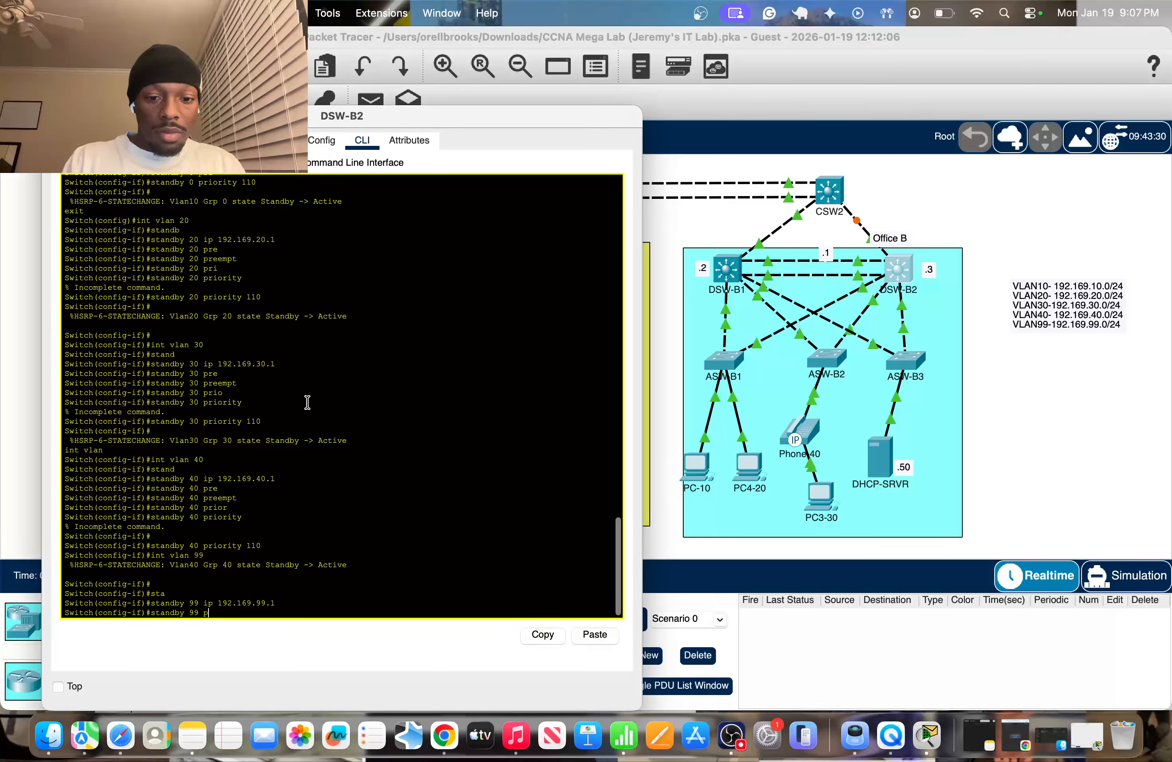
{"action": "type", "text": "re"}
{"action": "key", "text": "Tab"}
{"action": "key", "text": "Tab"}
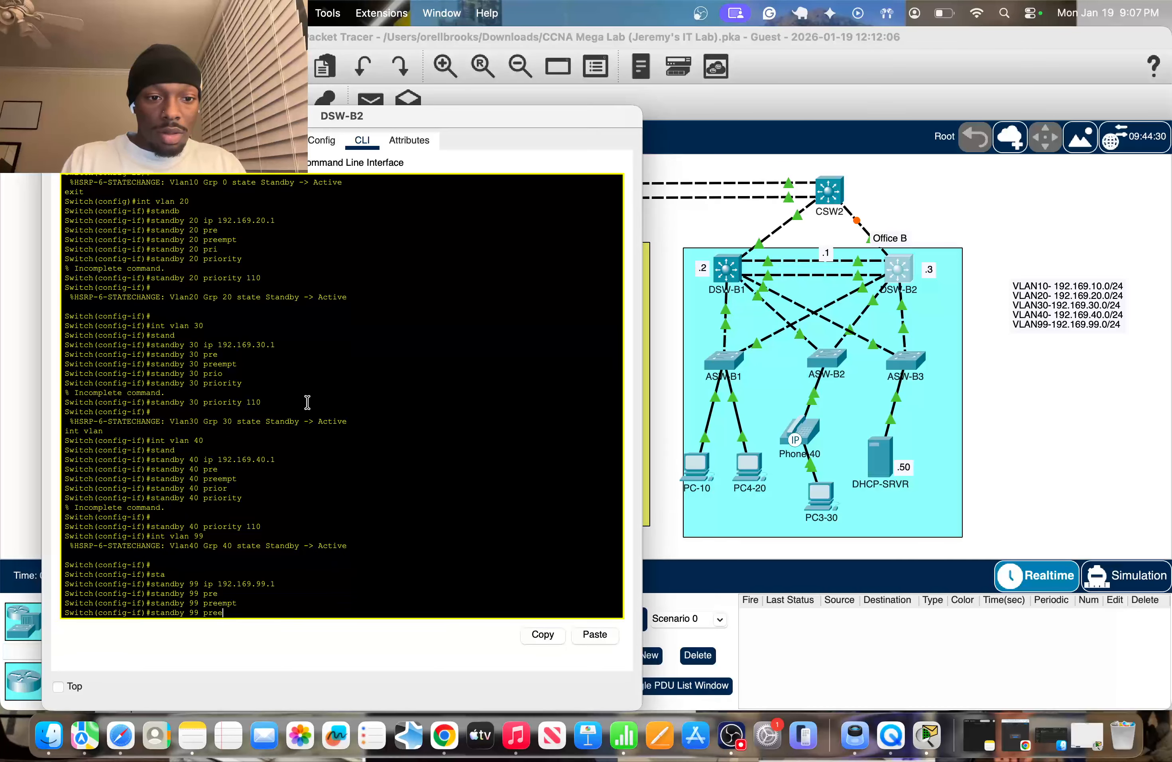
Step: Set the HSRP group 99 priority to 110 on the VLAN 99 interface
{"action": "type", "text": "o"}
{"action": "key", "text": "Tab"}
{"action": "type", "text": "110"}
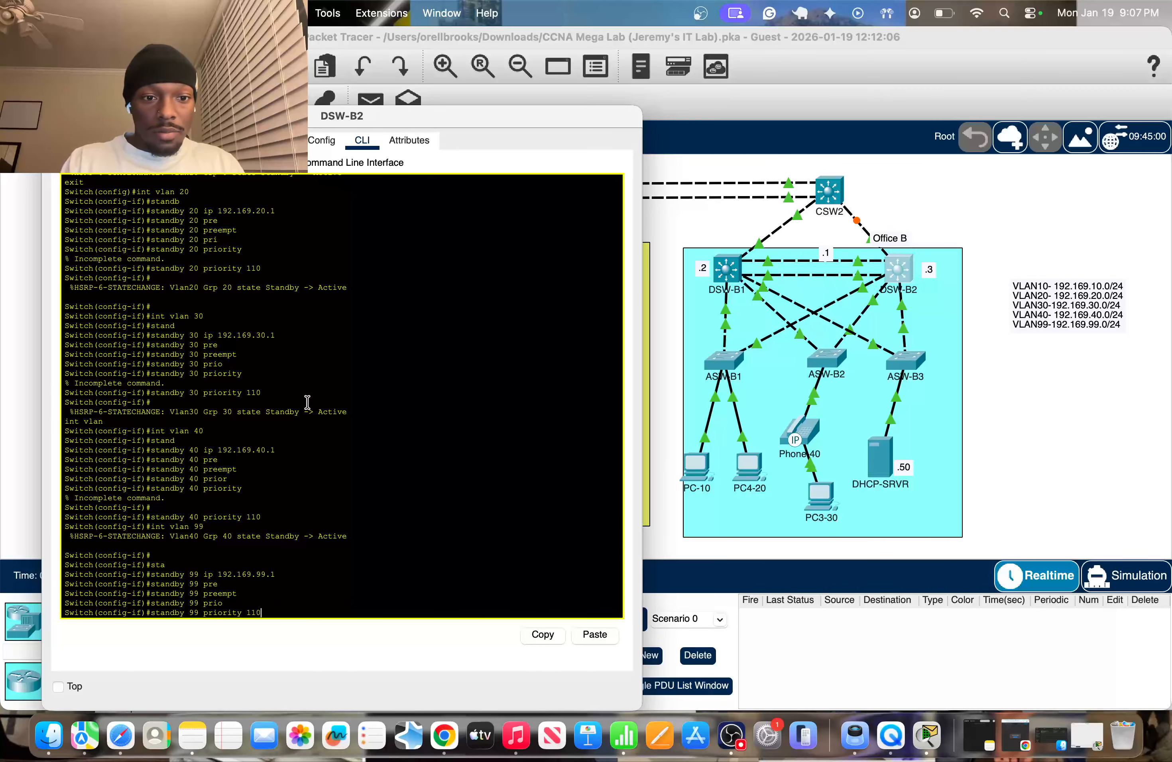
{"action": "key", "text": "Return"}
{"action": "key", "text": "Return"}
{"action": "key", "text": "Return"}
{"action": "key", "text": "Return"}
{"action": "key", "text": "Return"}
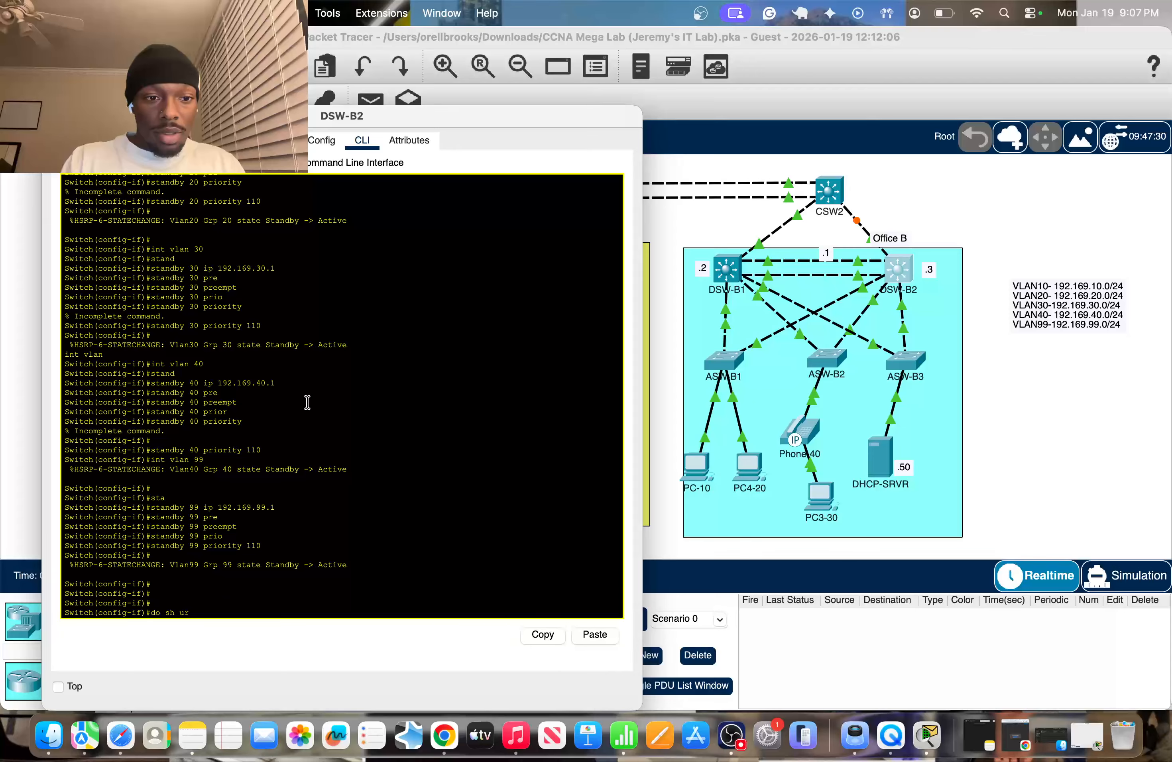
Step: Display the full running configuration from configuration mode and review the standby settings of each VLAN interface
{"action": "type", "text": "do sh run"}
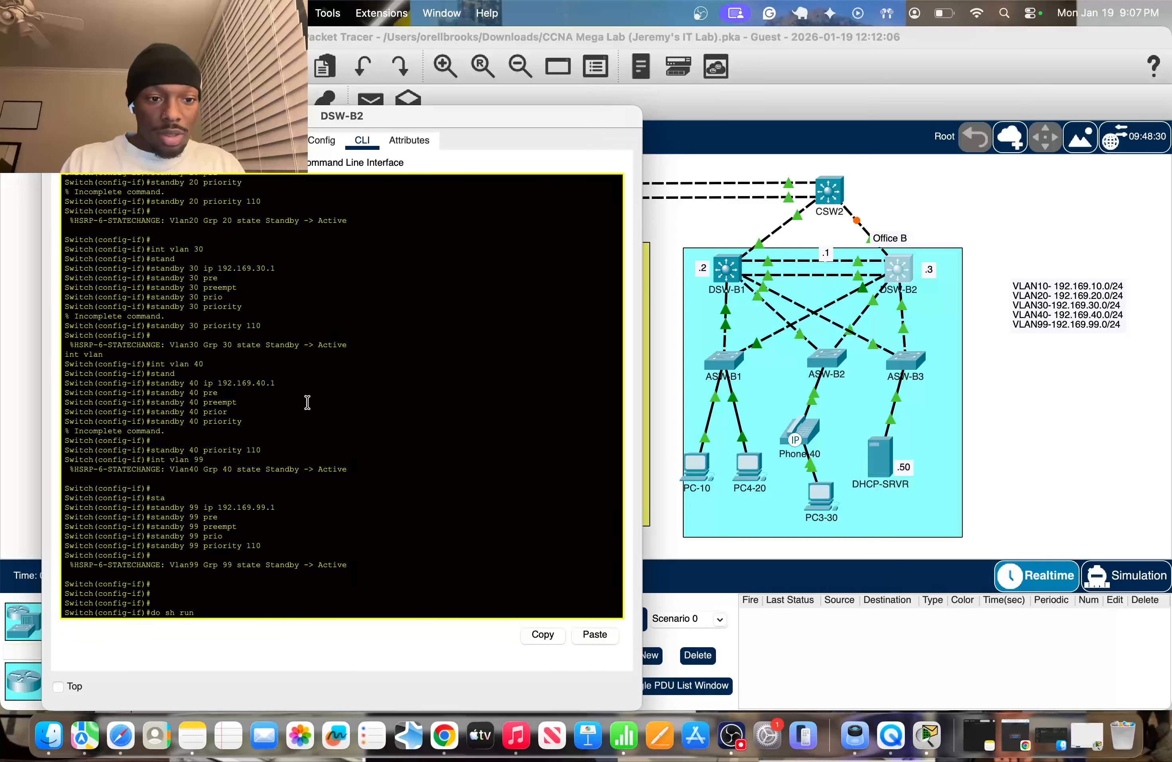
{"action": "key", "text": "Return"}
{"action": "key", "text": "space"}
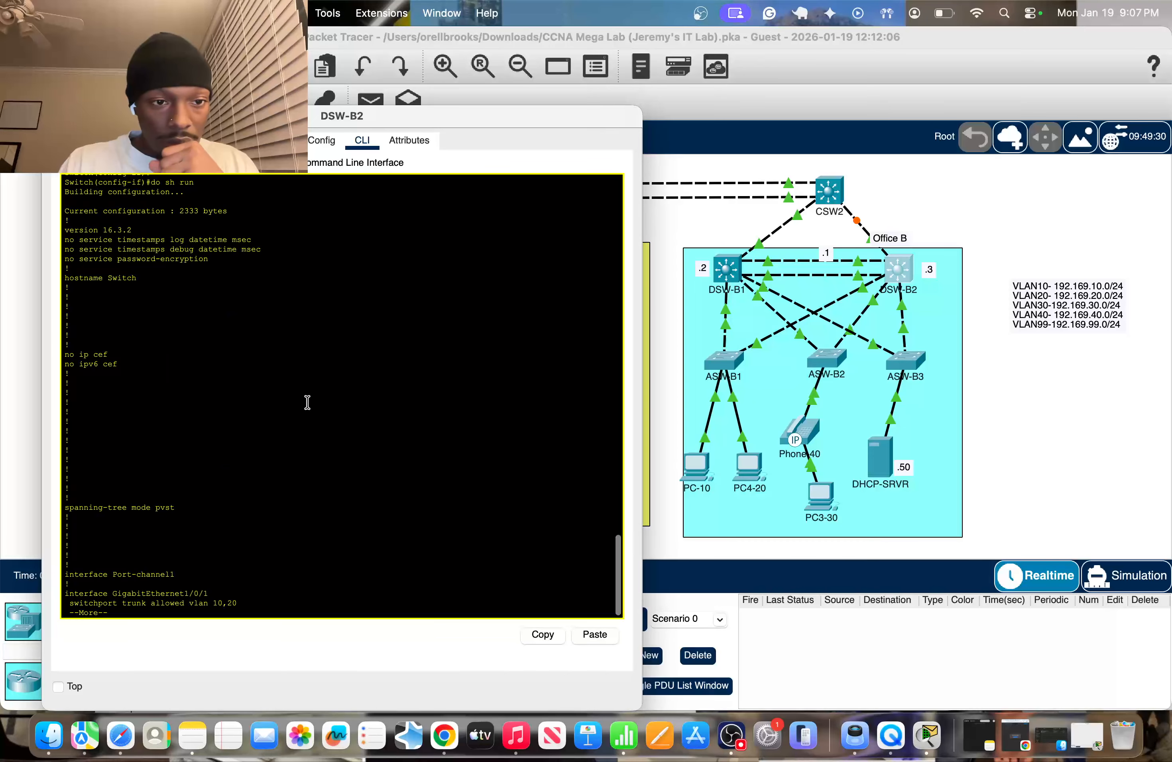
{"action": "key", "text": "space"}
{"action": "key", "text": "space"}
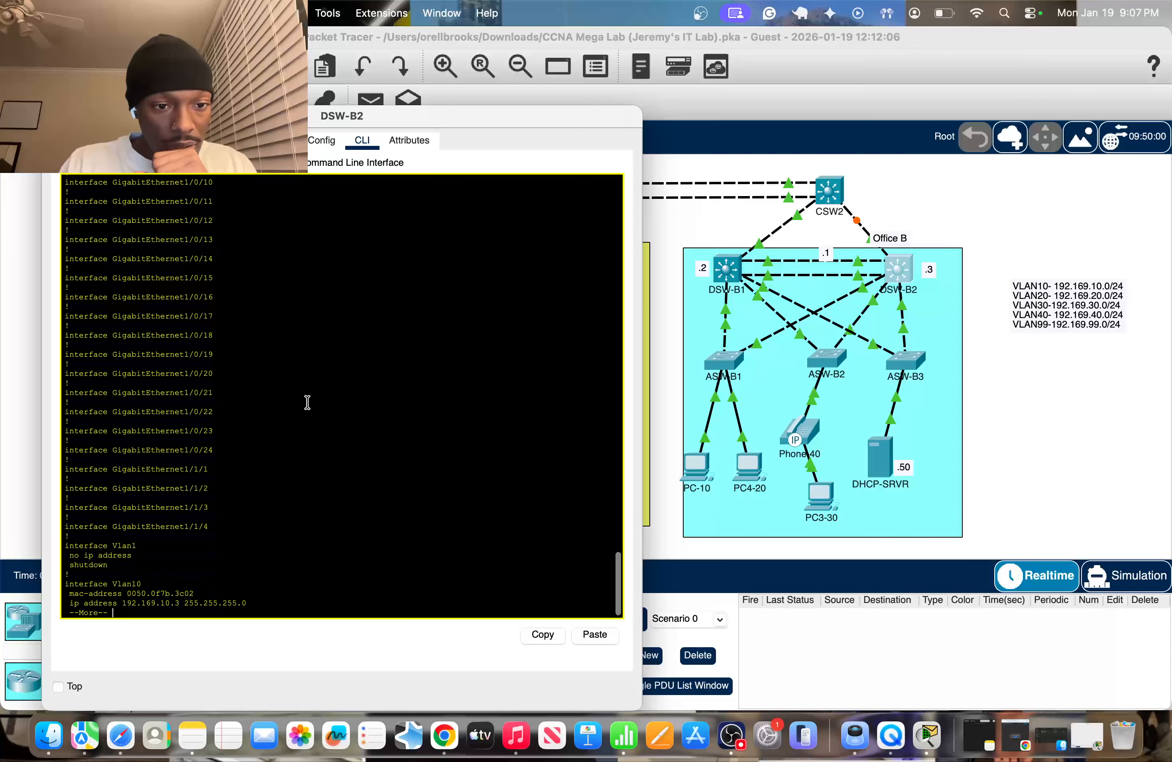
{"action": "key", "text": "space"}
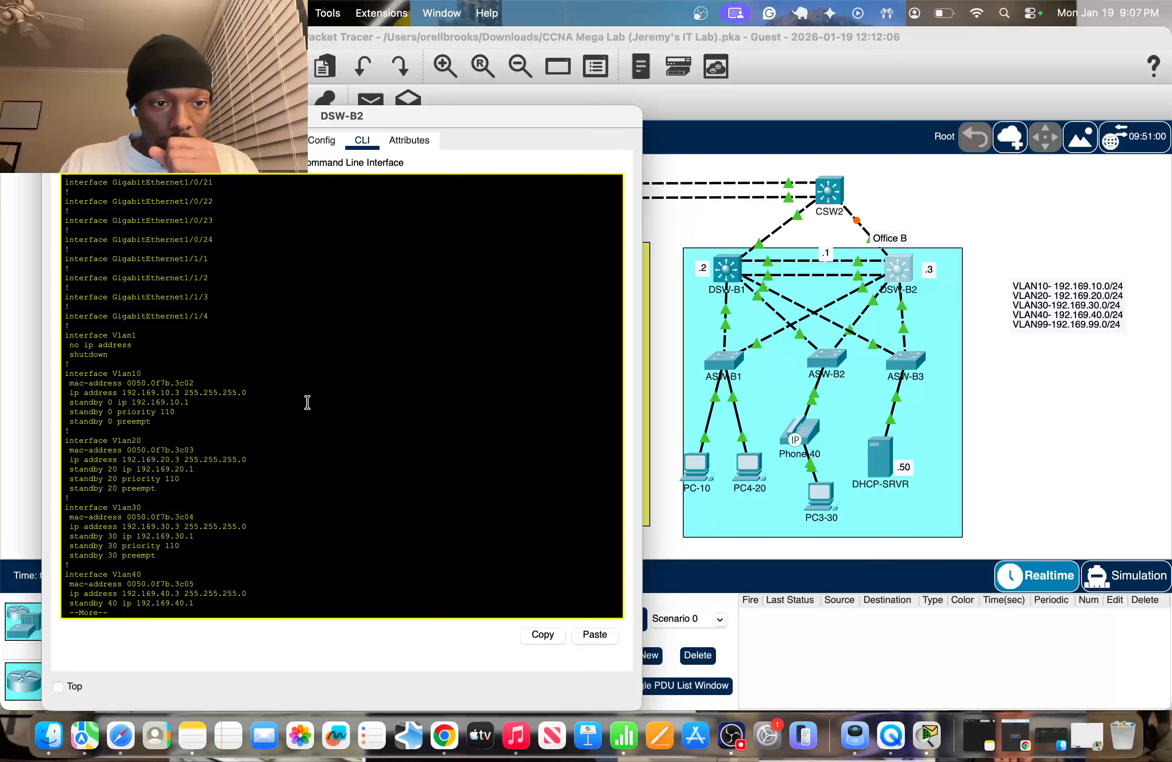
{"action": "key", "text": "space"}
{"action": "key", "text": "space"}
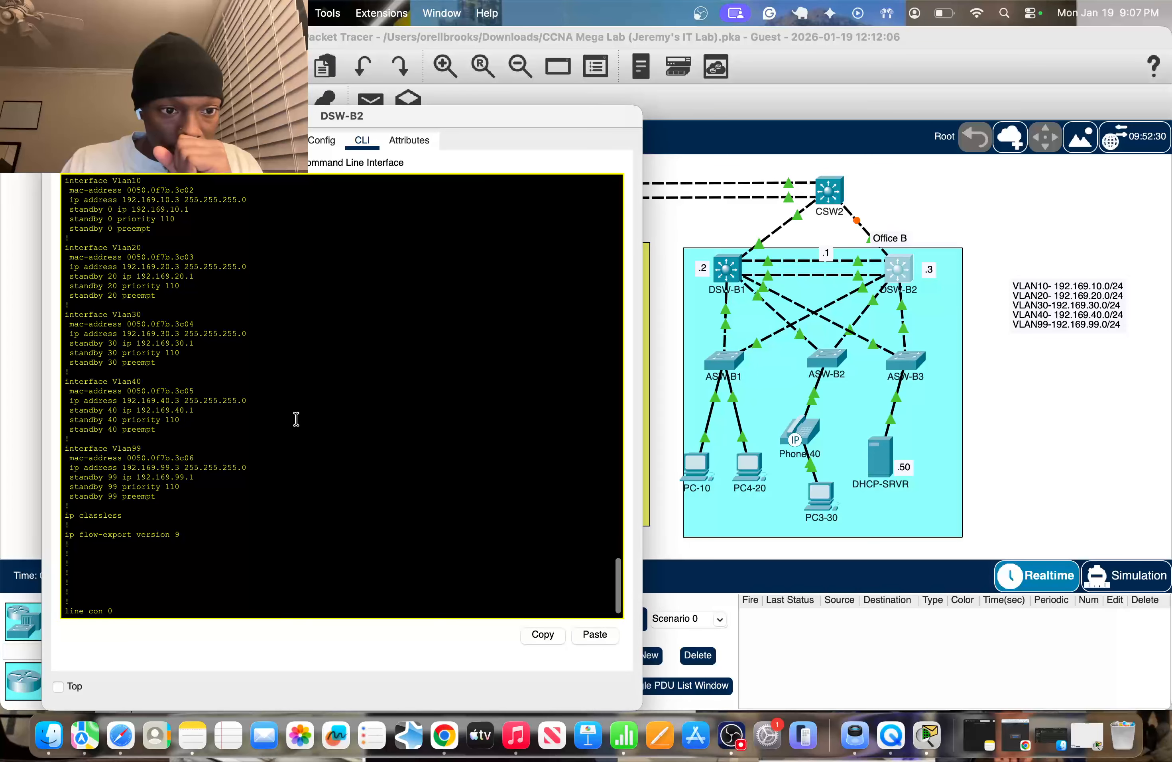
{"action": "left_click_drag", "start_coordinate": [155, 479], "coordinate": [171, 488]}
{"action": "left_click", "coordinate": [176, 490]}
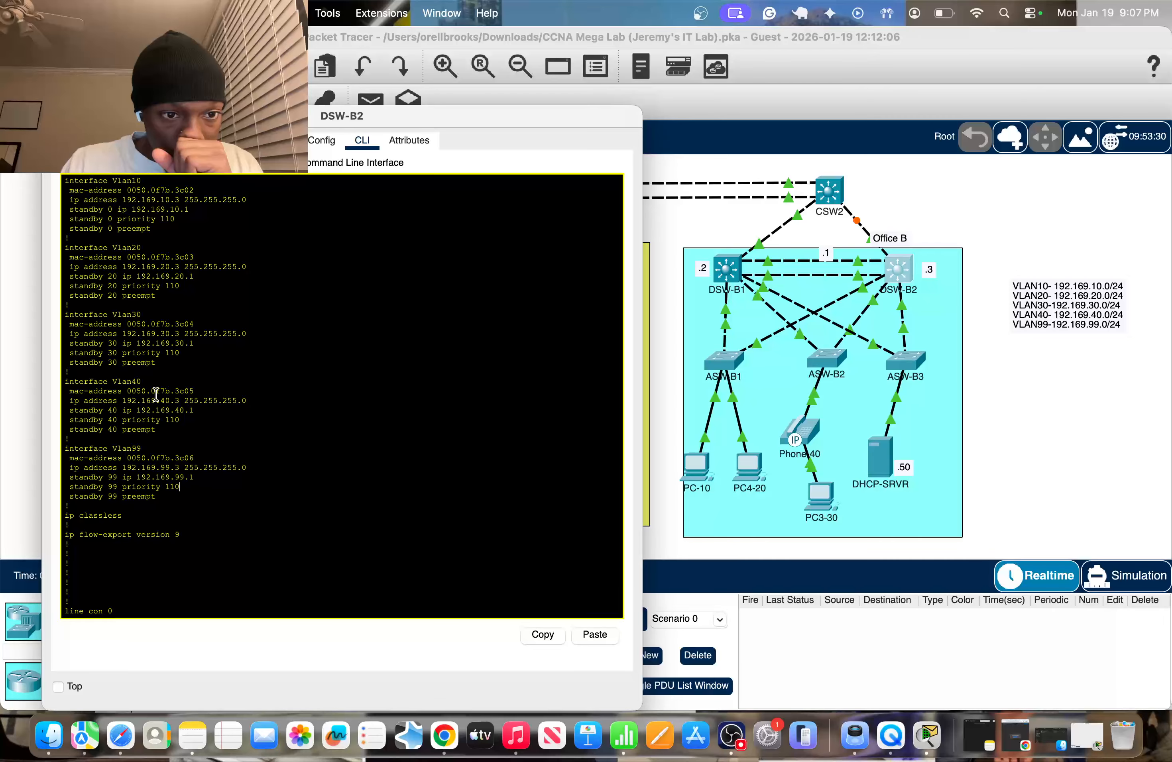
{"action": "scroll", "coordinate": [162, 422], "scroll_direction": "up", "scroll_amount": 1}
{"action": "scroll", "coordinate": [162, 421], "scroll_direction": "up", "scroll_amount": 3}
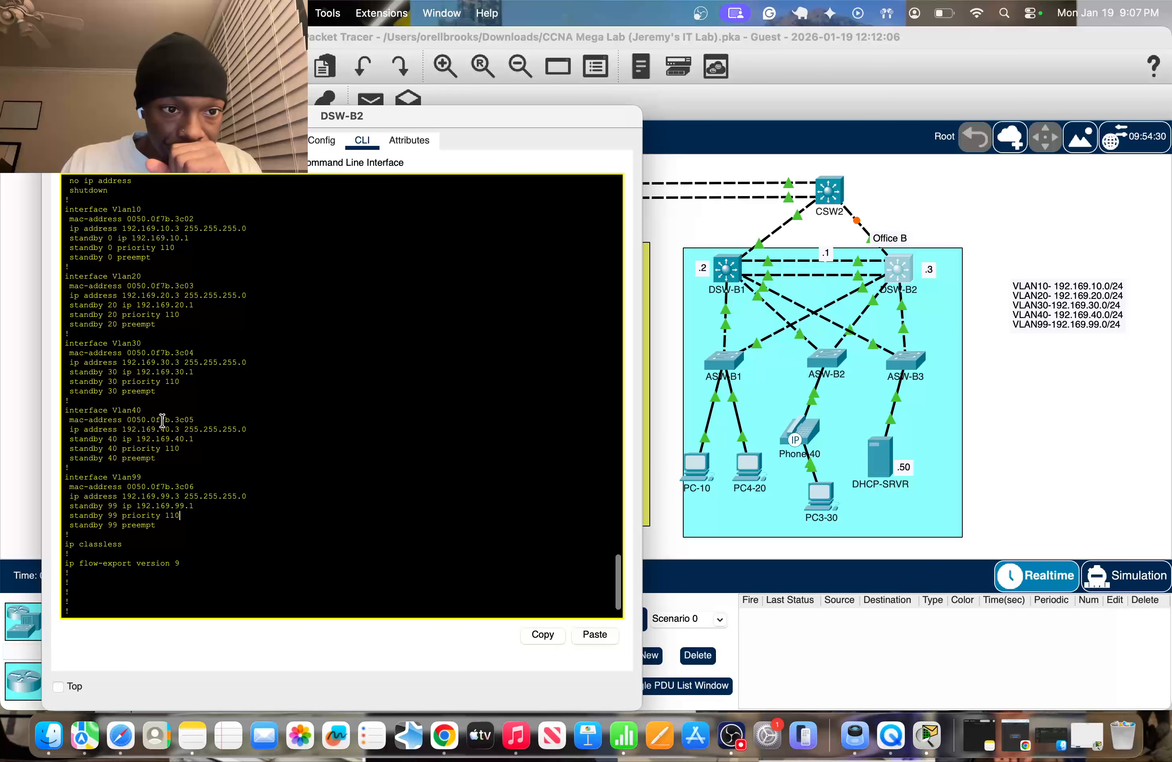
{"action": "scroll", "coordinate": [162, 422], "scroll_direction": "up", "scroll_amount": 2}
{"action": "scroll", "coordinate": [162, 421], "scroll_direction": "down", "scroll_amount": 5}
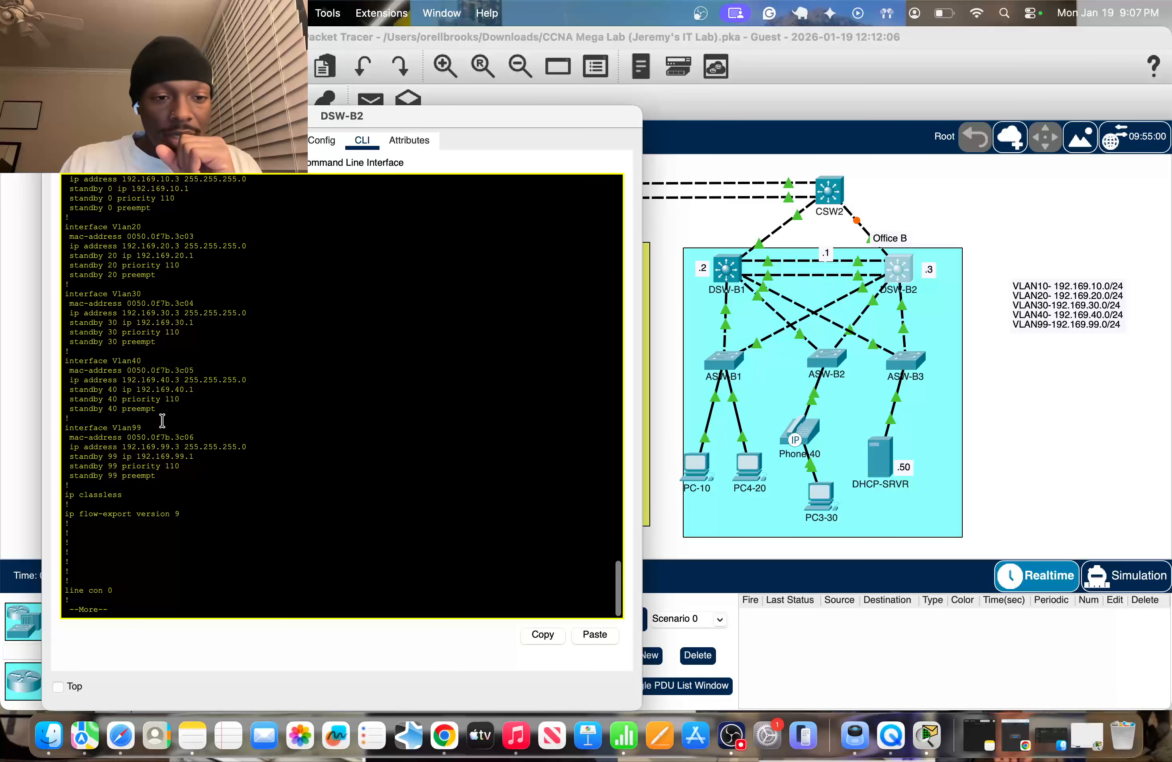
{"action": "key", "text": "space"}
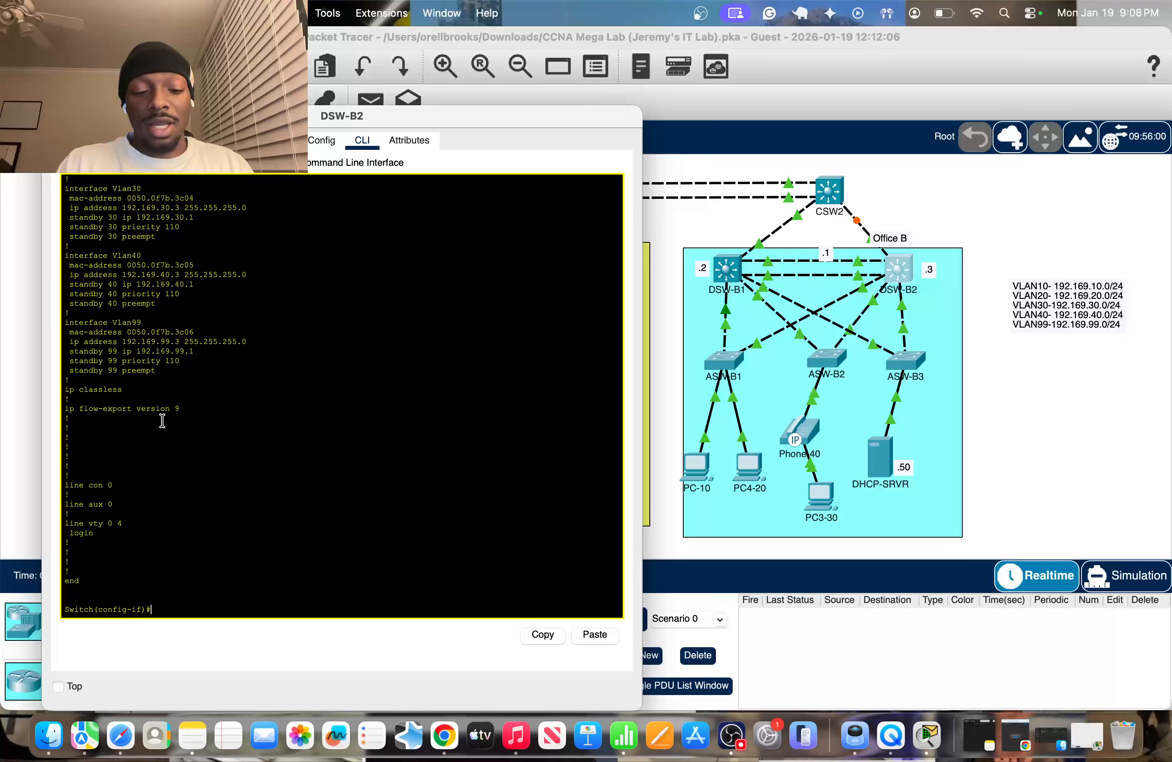
Step: Exit interface and global configuration modes back to the privileged EXEC prompt
{"action": "type", "text": "exit"}
{"action": "key", "text": "Return"}
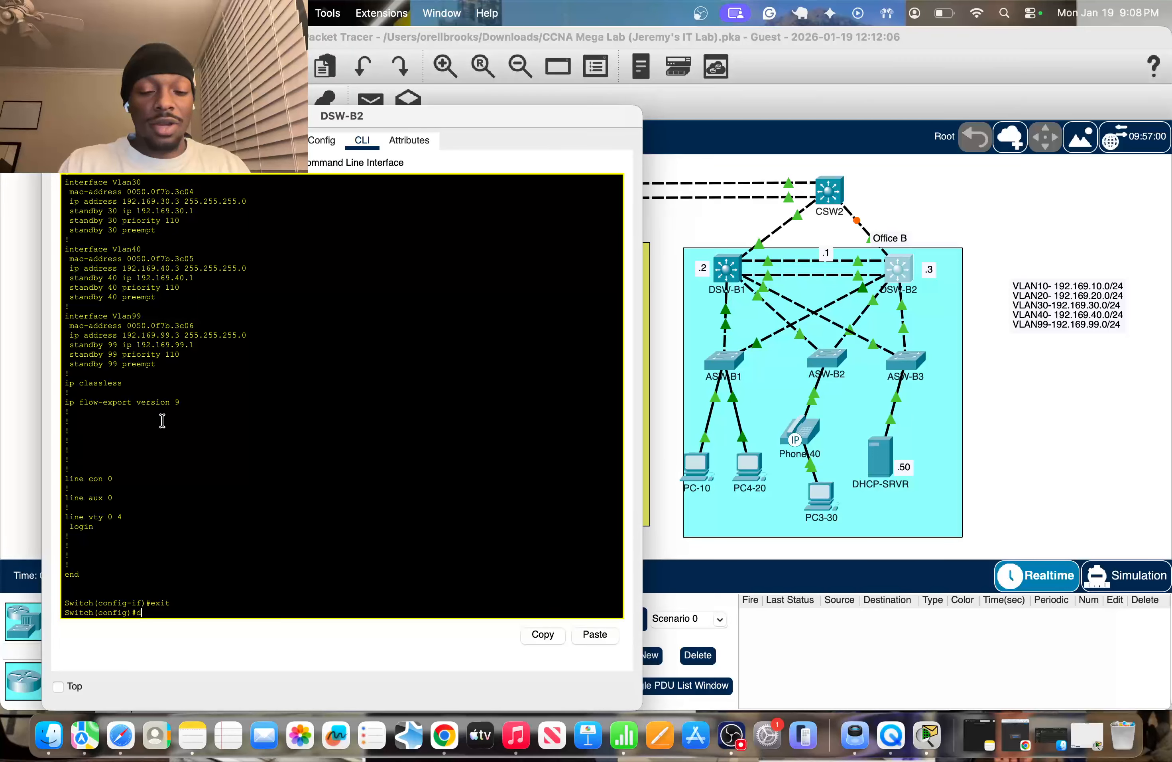
{"action": "type", "text": "d"}
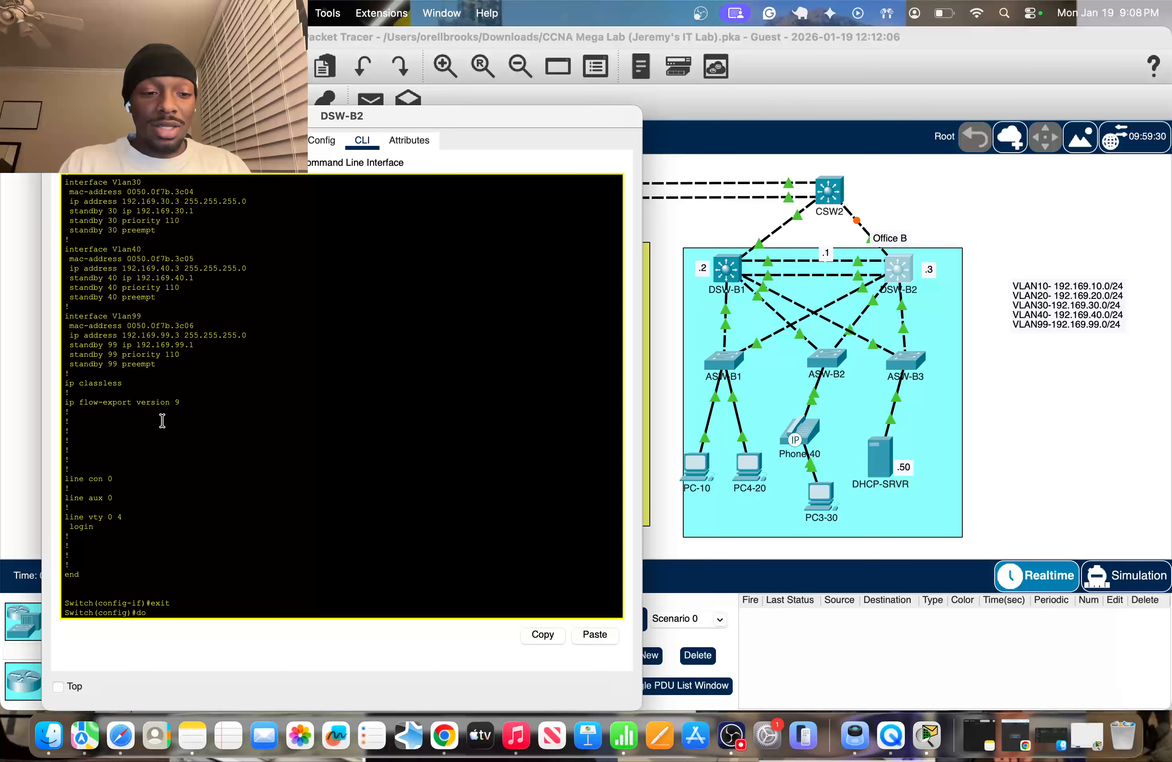
{"action": "type", "text": "exit"}
{"action": "key", "text": "Return"}
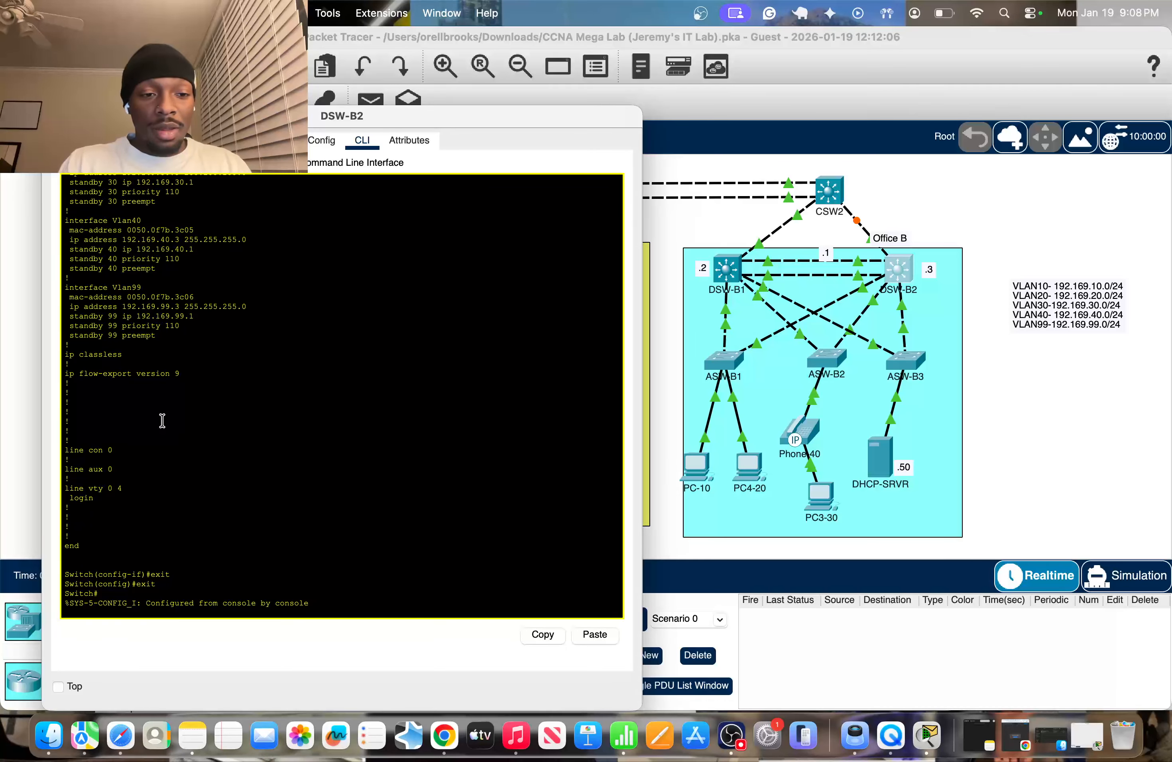
{"action": "key", "text": "Return"}
{"action": "key", "text": "Return"}
Step: Display the brief standby summary on DSW-B2 and review each VLAN's group number, priority, state and virtual IP
{"action": "type", "text": "sho"}
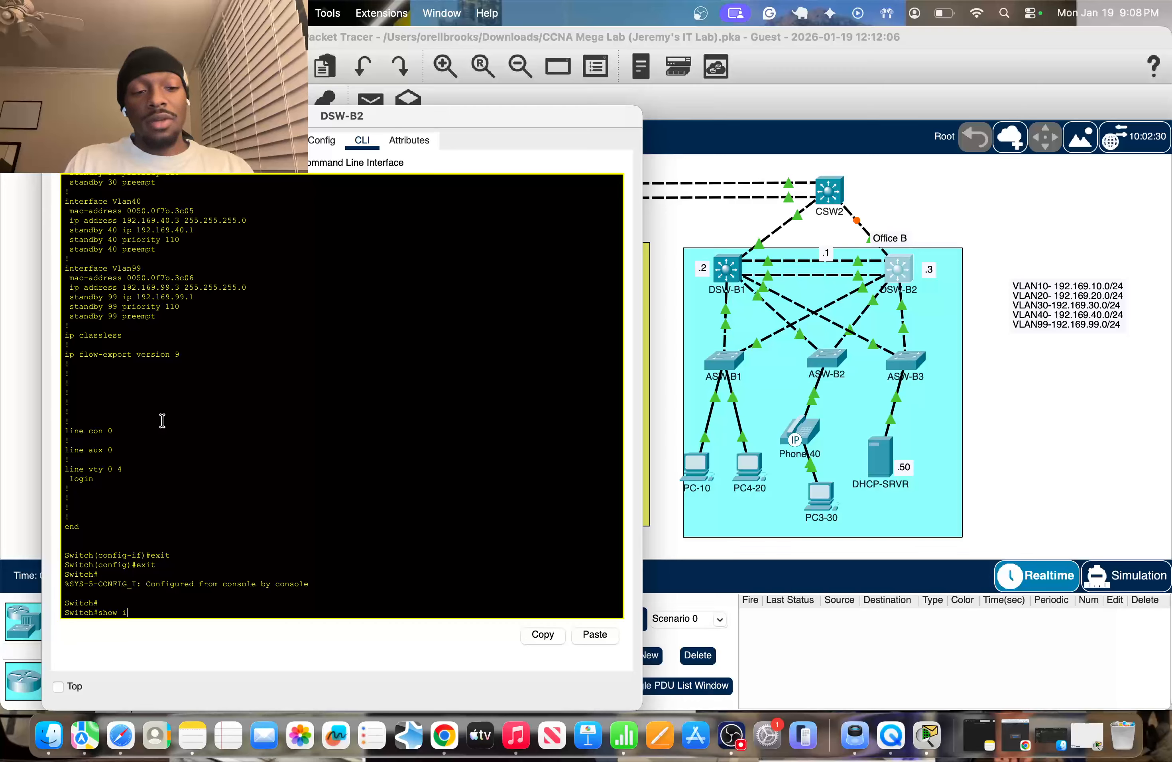
{"action": "type", "text": "w i"}
{"action": "key", "text": "BackSpace"}
{"action": "type", "text": "stan"}
{"action": "key", "text": "Tab"}
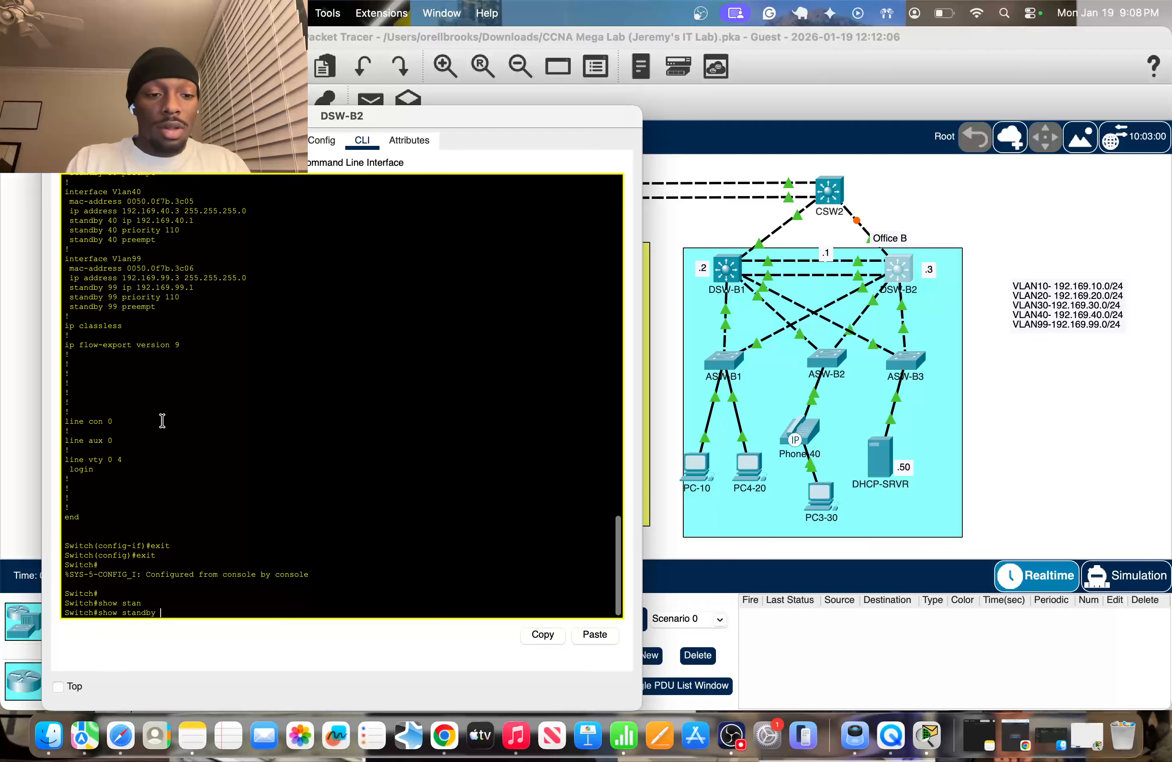
{"action": "type", "text": "br"}
{"action": "key", "text": "Tab"}
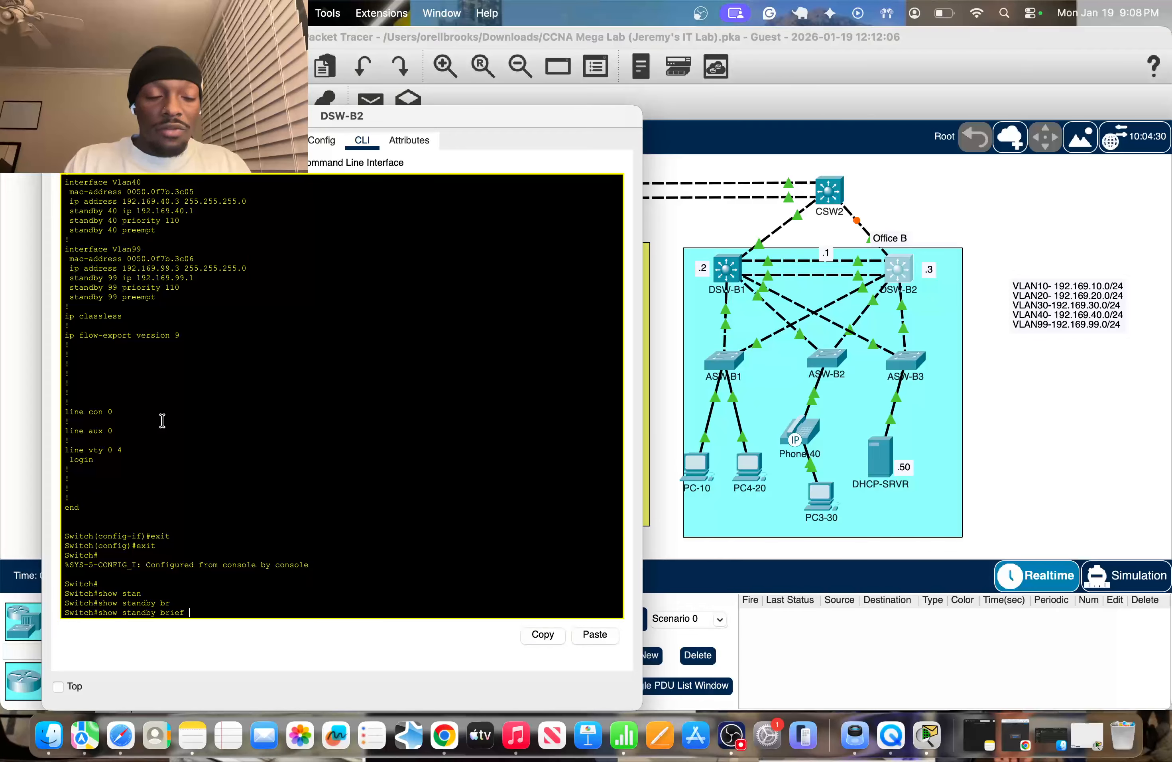
{"action": "key", "text": "Return"}
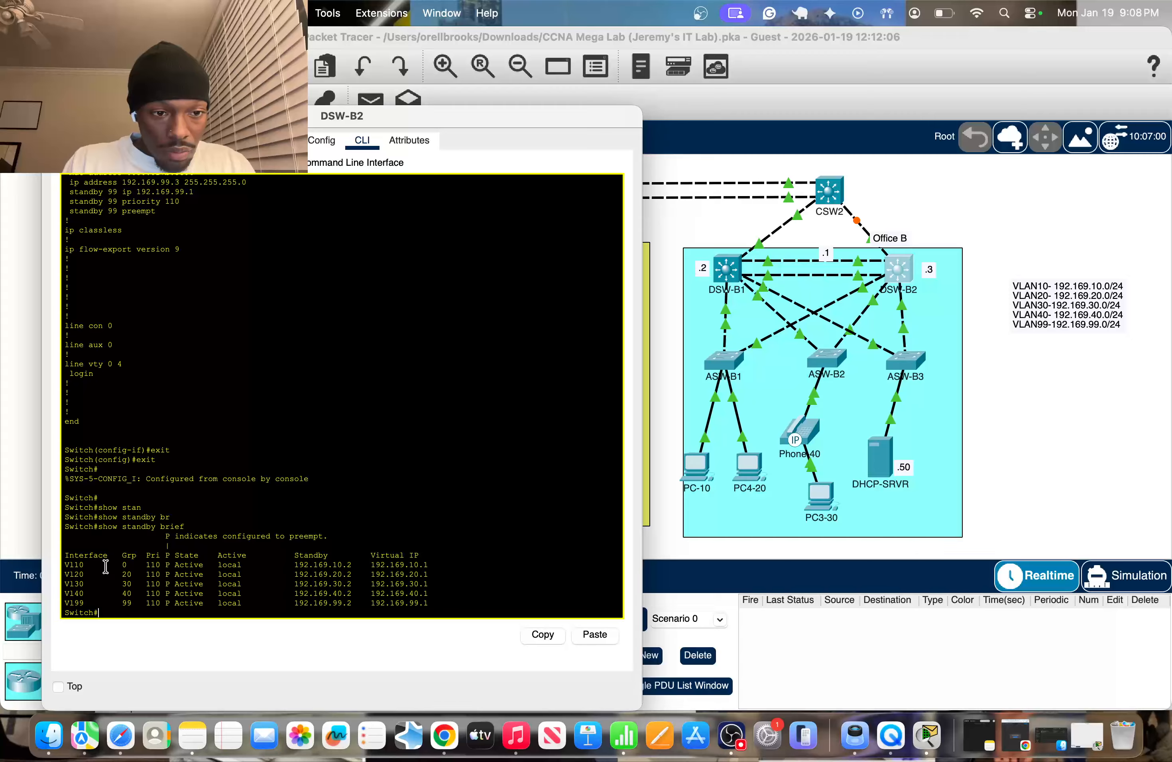
{"action": "left_click_drag", "start_coordinate": [117, 555], "coordinate": [260, 612]}
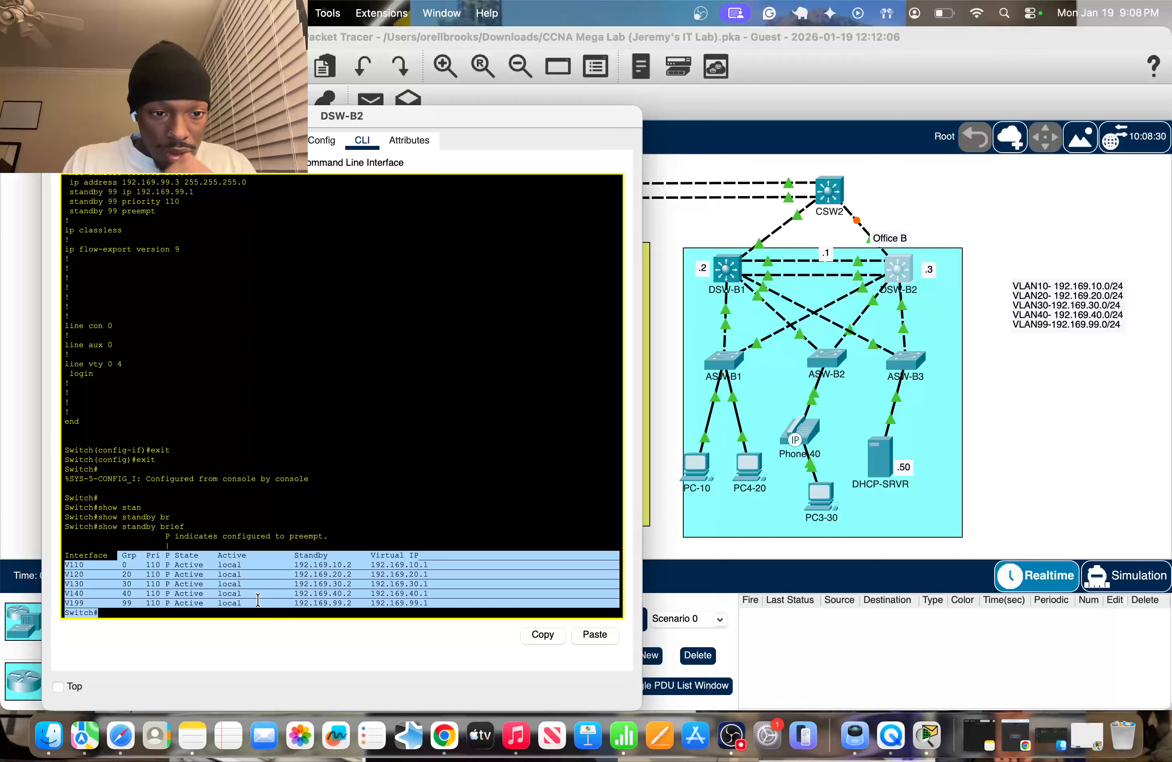
{"action": "left_click", "coordinate": [170, 576]}
{"action": "left_click_drag", "start_coordinate": [126, 555], "coordinate": [449, 613]}
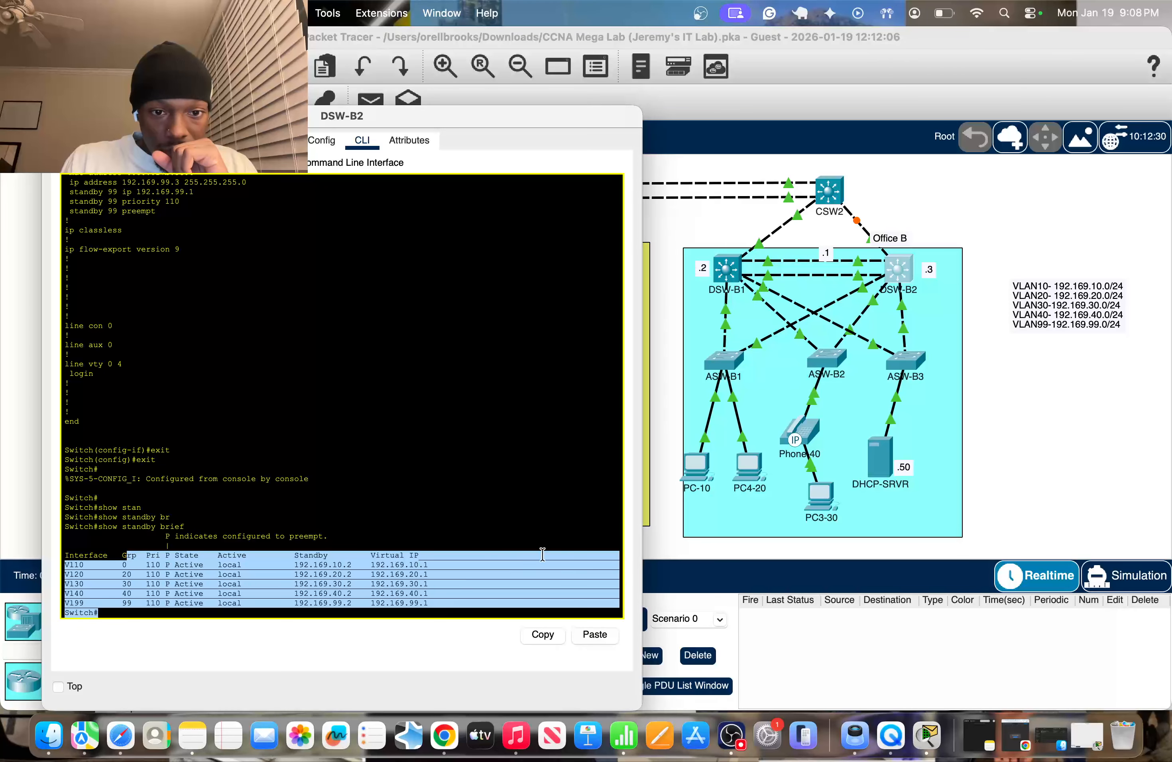
{"action": "left_click", "coordinate": [398, 575]}
{"action": "left_click", "coordinate": [967, 205]}
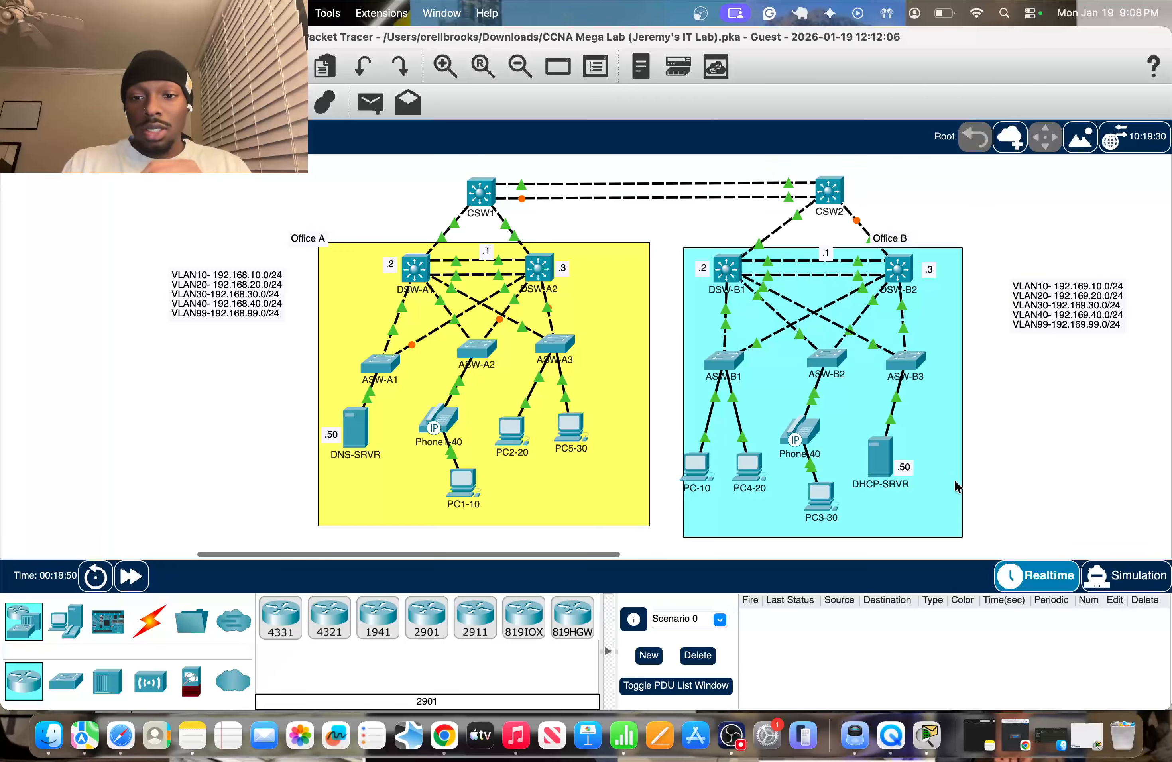
Step: Turn on the DNS service on the DHCP-SRVR server in Office B
{"action": "left_click", "coordinate": [887, 458]}
{"action": "left_click", "coordinate": [612, 141]}
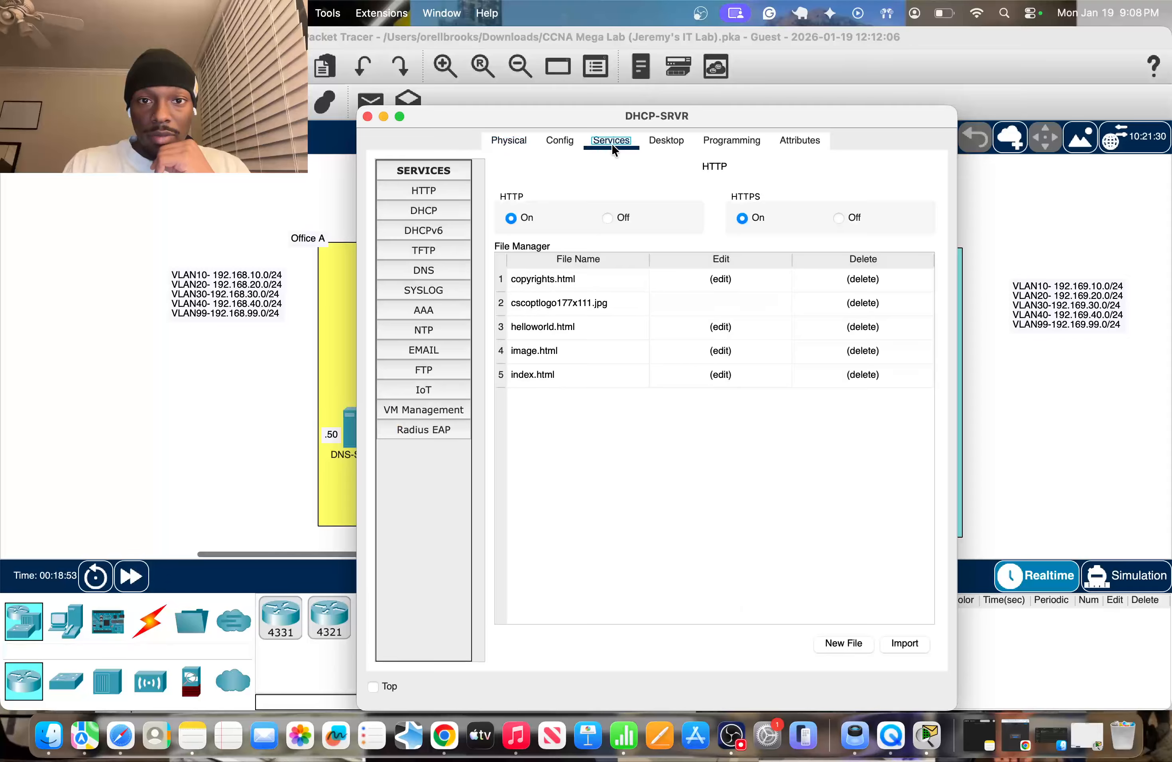
{"action": "left_click_drag", "start_coordinate": [706, 118], "coordinate": [506, 124]}
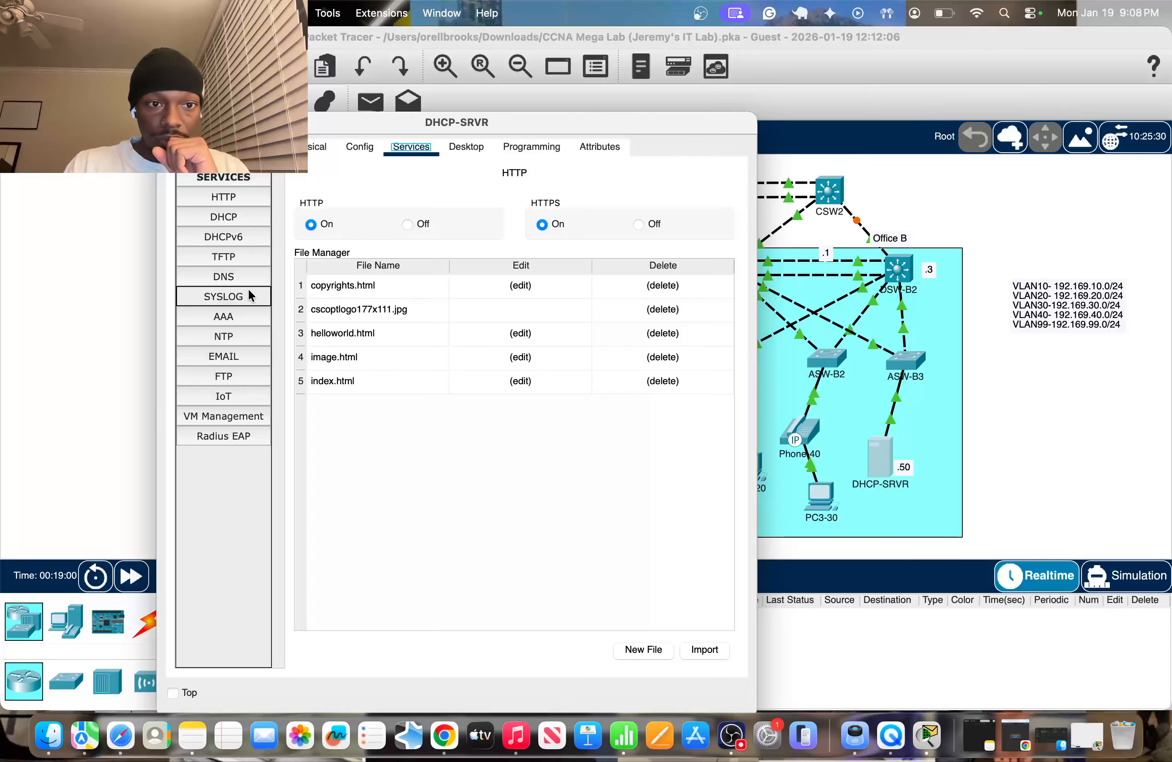
{"action": "left_click", "coordinate": [244, 278]}
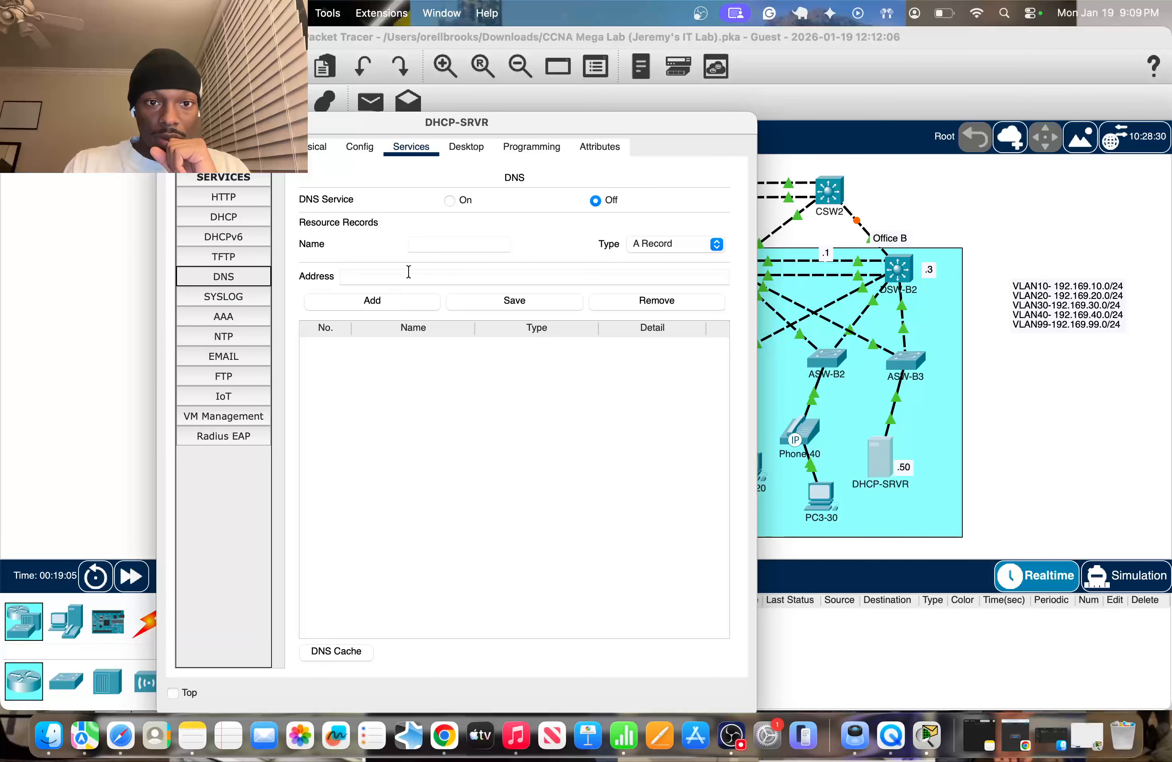
{"action": "left_click", "coordinate": [449, 200]}
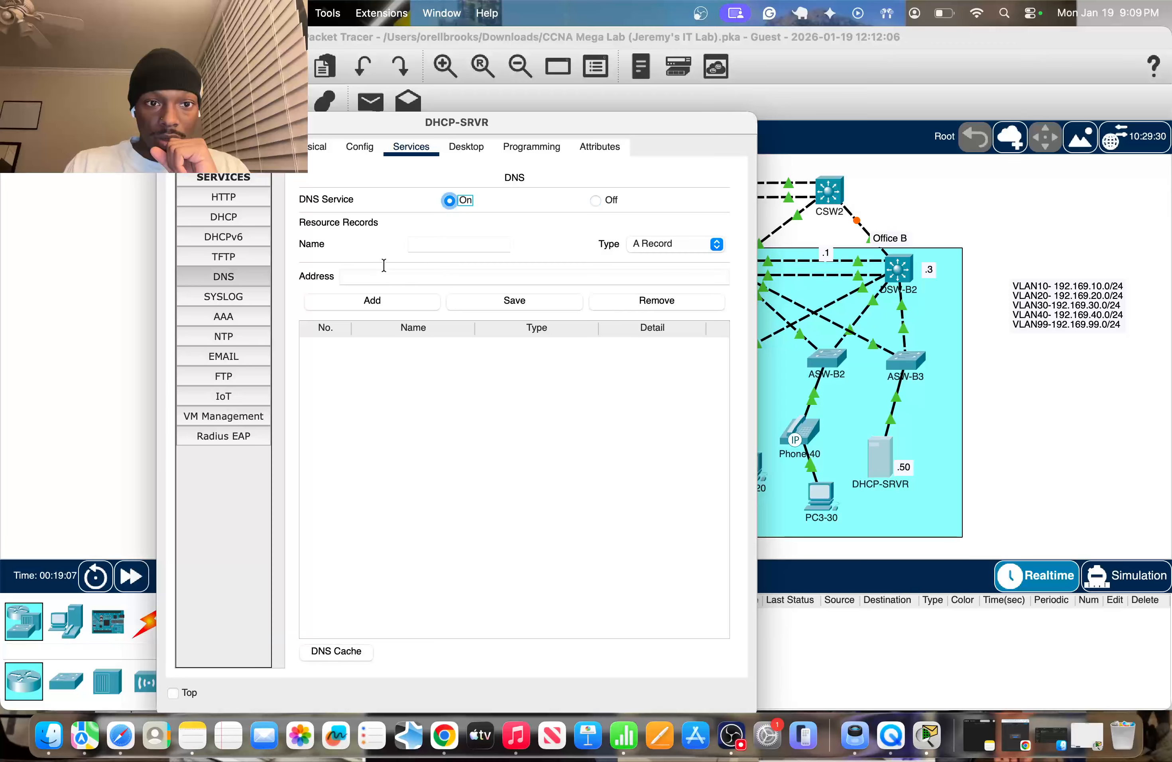
{"action": "left_click", "coordinate": [433, 237]}
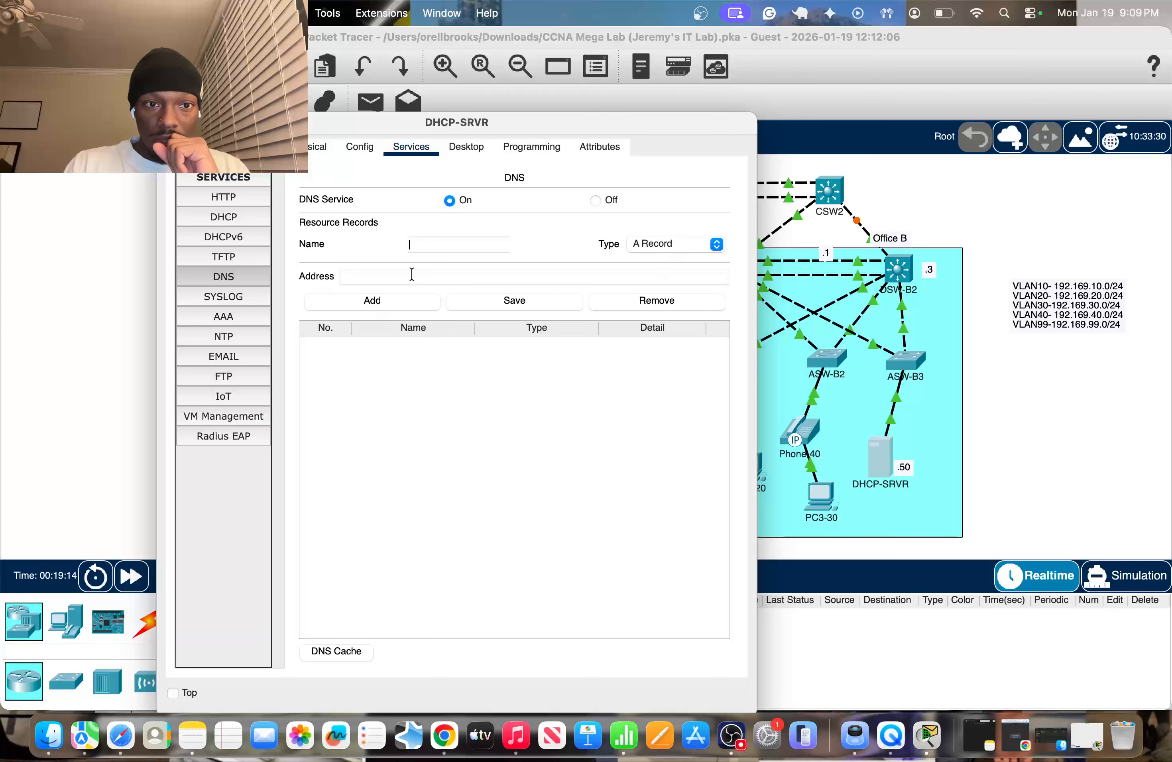
{"action": "left_click", "coordinate": [266, 276]}
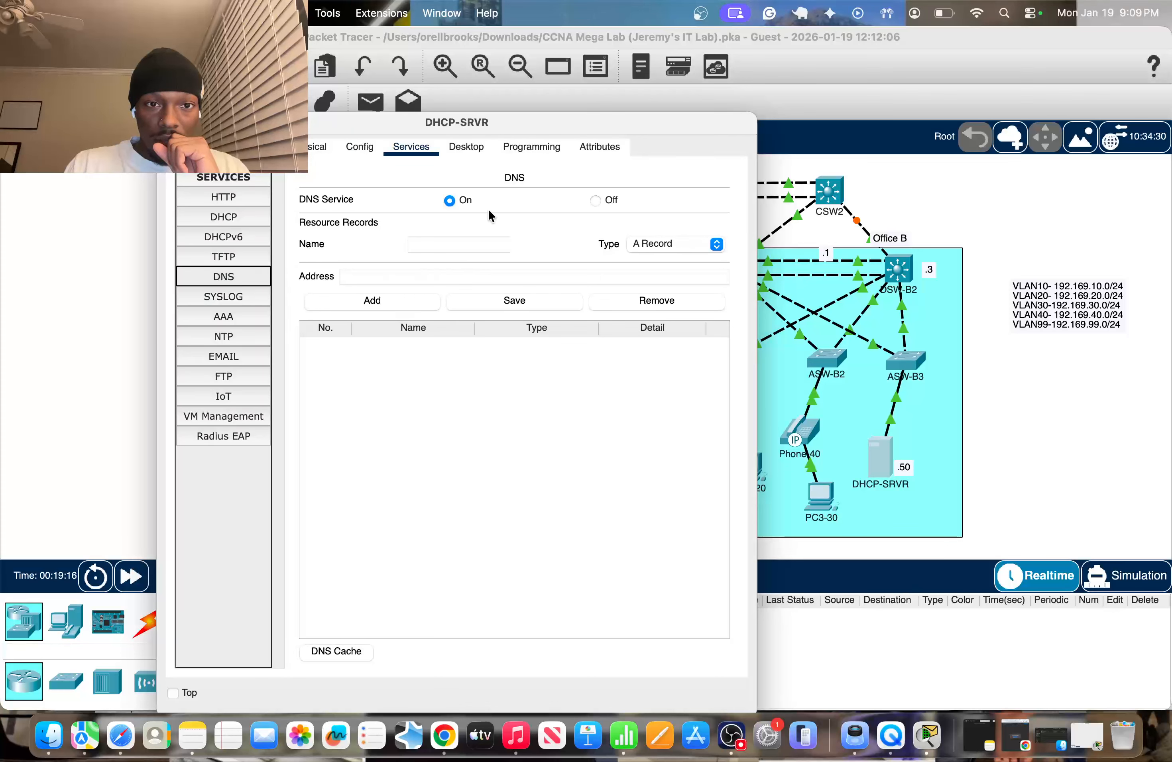
{"action": "left_click", "coordinate": [423, 248]}
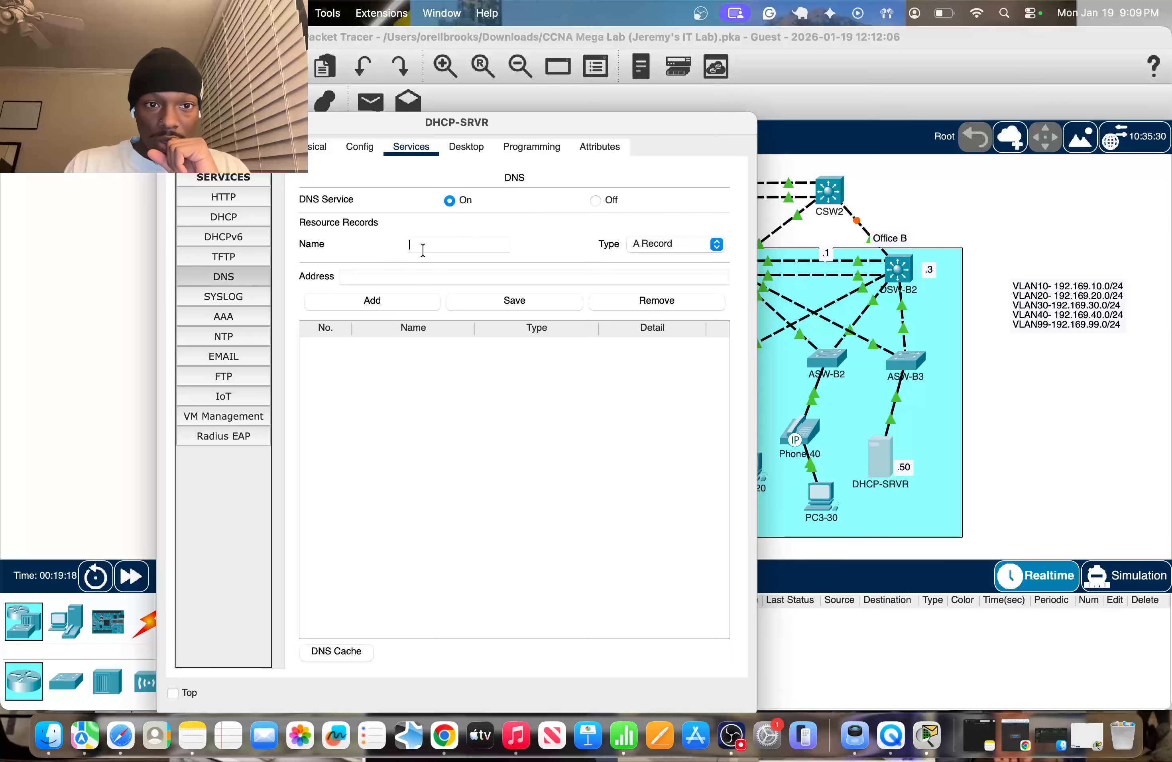
{"action": "left_click", "coordinate": [398, 296]}
{"action": "left_click", "coordinate": [248, 277]}
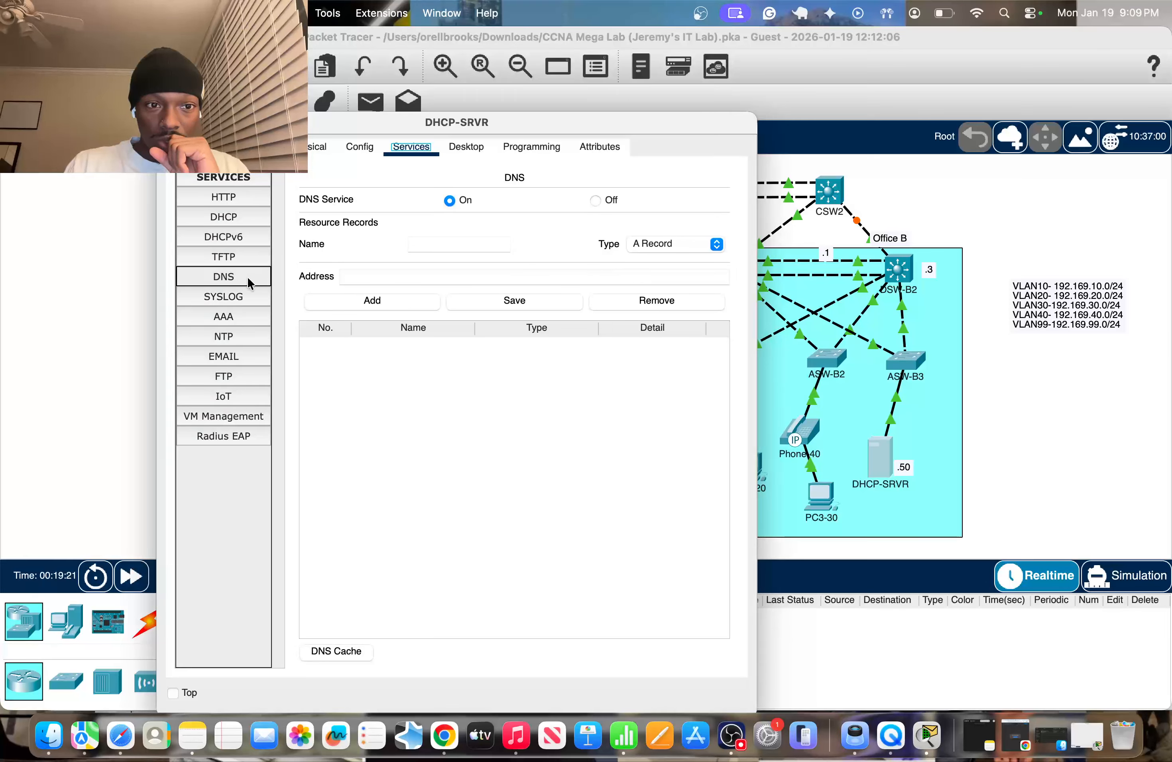
{"action": "left_click", "coordinate": [410, 303]}
{"action": "left_click", "coordinate": [636, 382]}
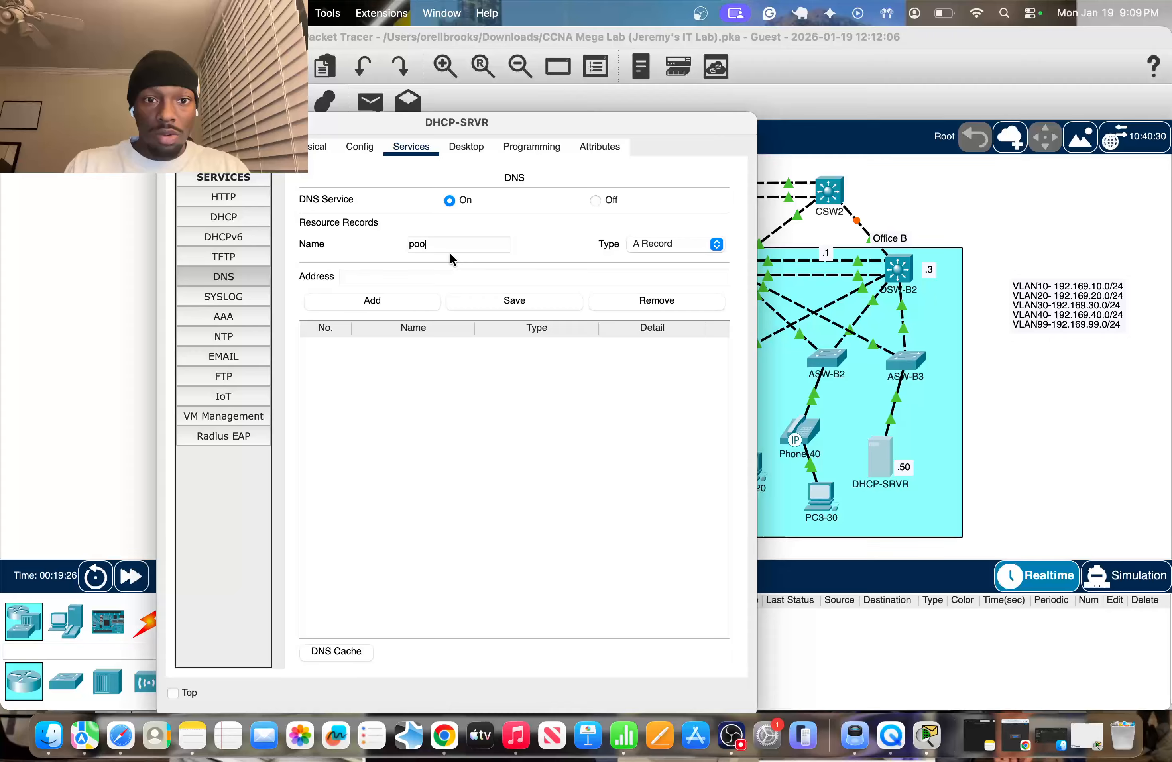
{"action": "key", "text": "BackSpace"}
{"action": "key", "text": "BackSpace"}
{"action": "key", "text": "BackSpace"}
{"action": "type", "text": "POO"}
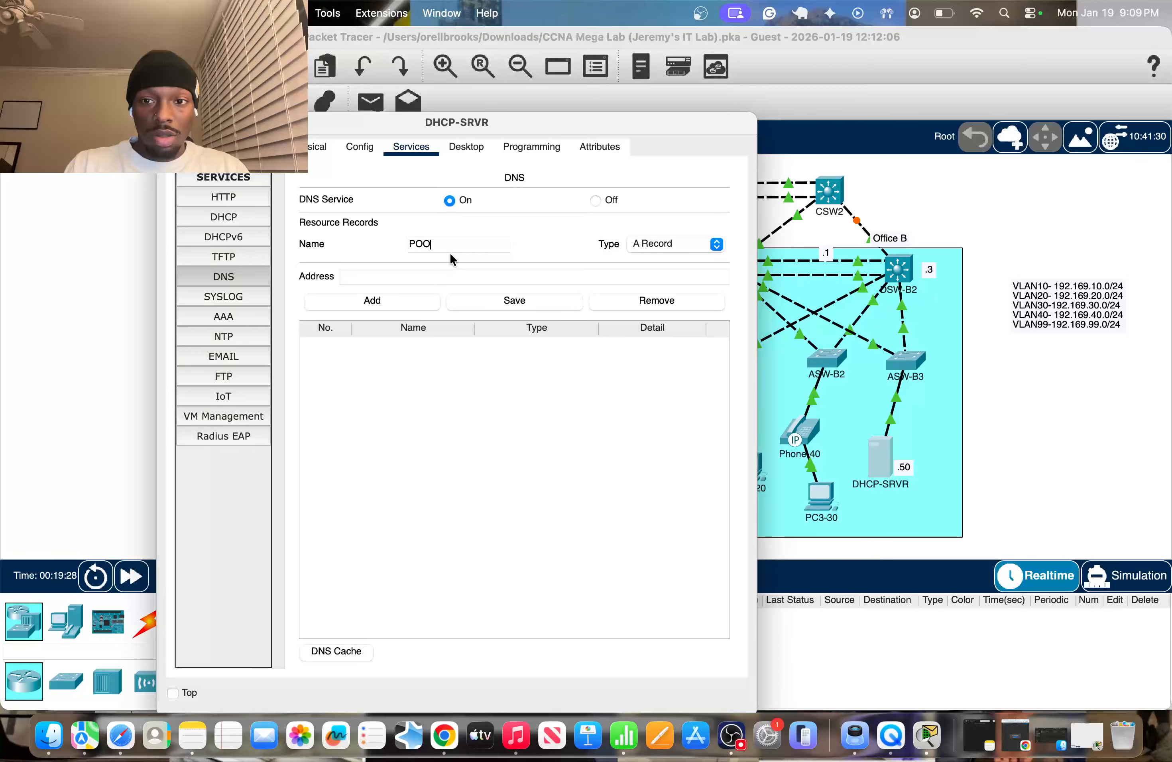
{"action": "type", "text": "L"}
{"action": "left_click_drag", "start_coordinate": [480, 120], "coordinate": [774, 147]}
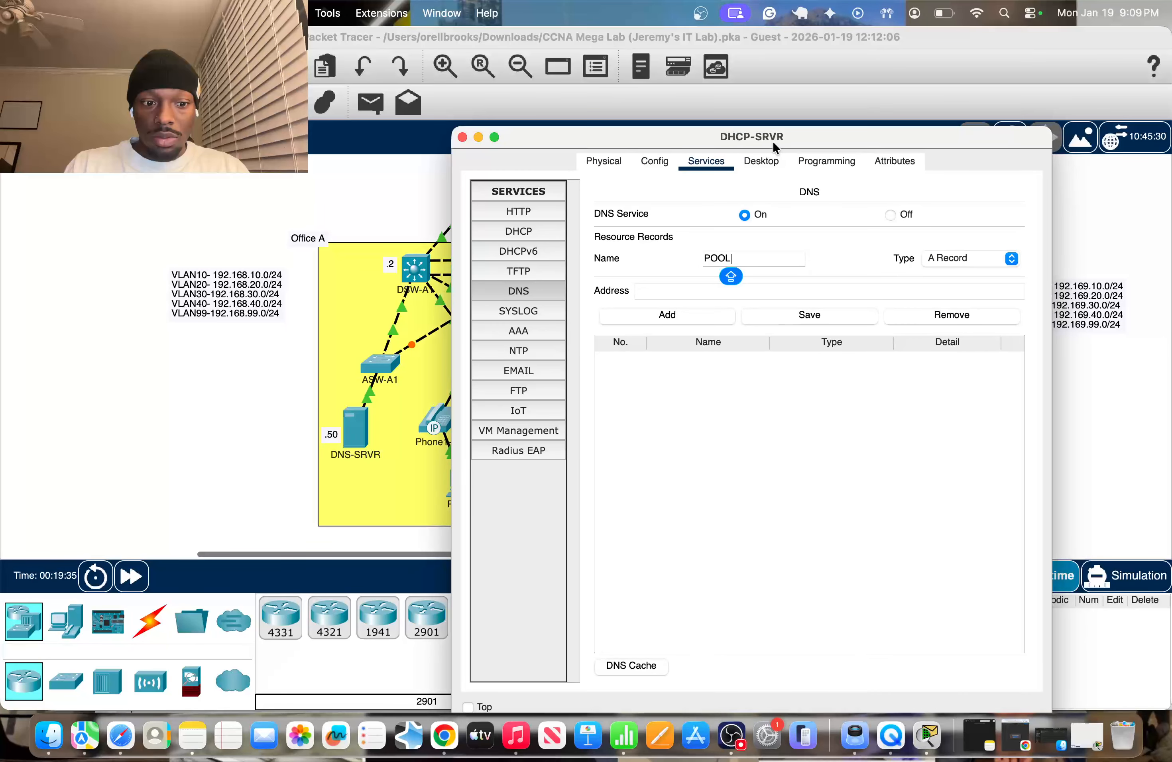
{"action": "type", "text": "10A"}
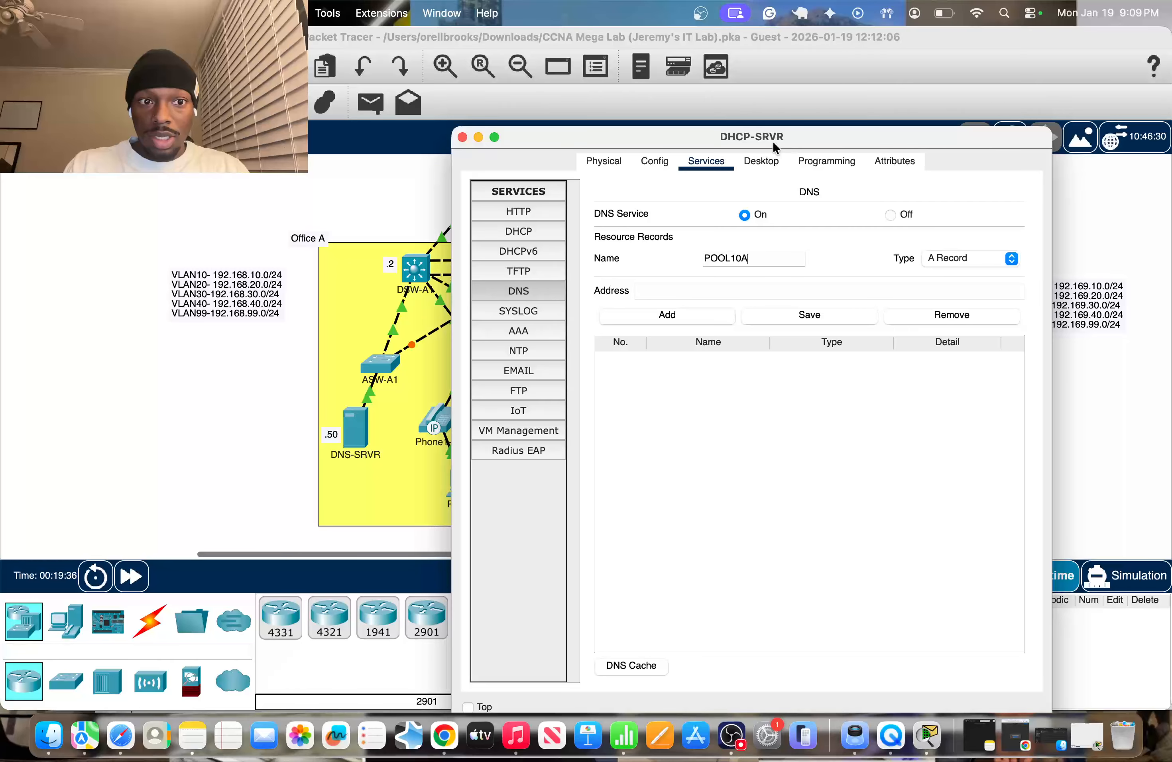
{"action": "key", "text": "Caps_Lock"}
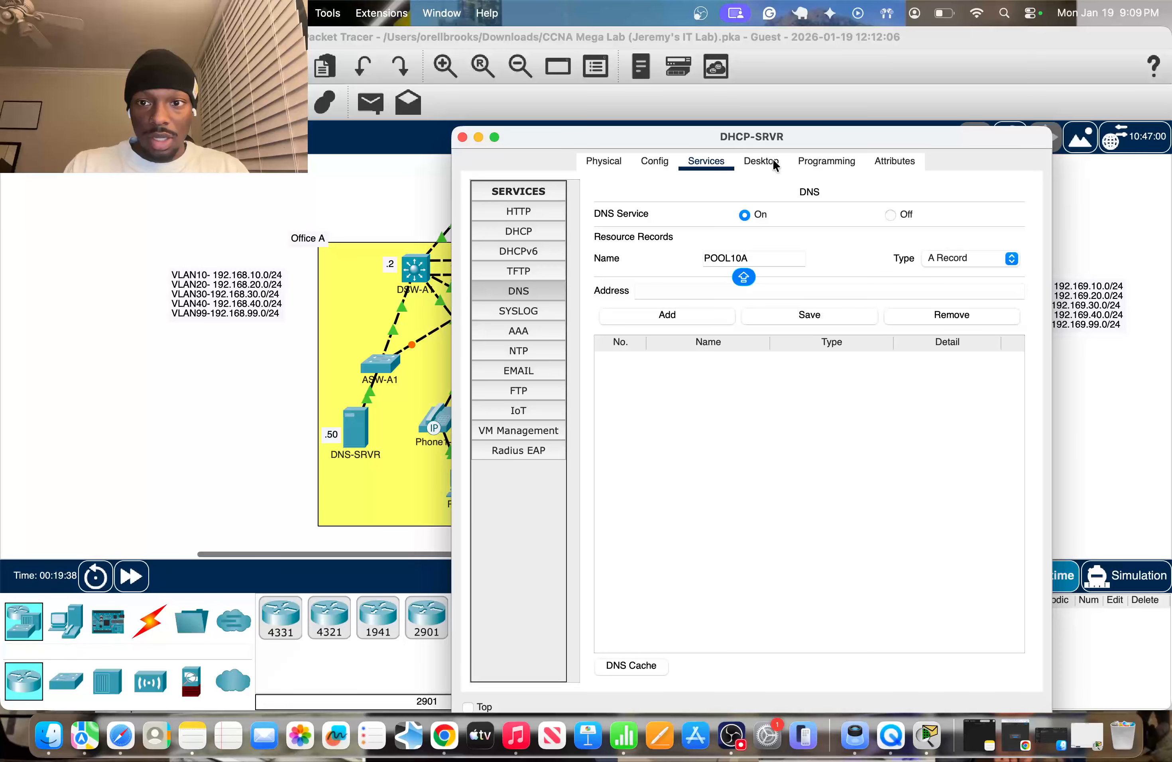
{"action": "left_click", "coordinate": [849, 291]}
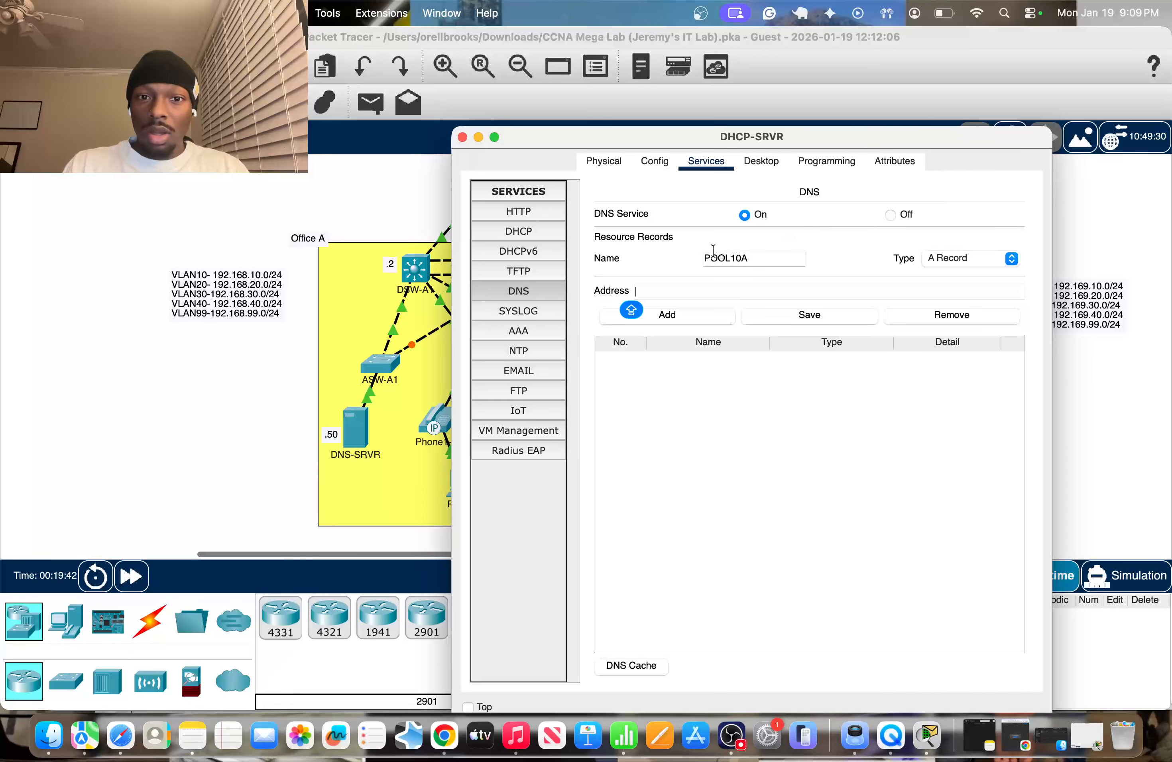
Step: Turn on the DHCP service for FastEthernet0 on DHCP-SRVR
{"action": "left_click", "coordinate": [543, 231]}
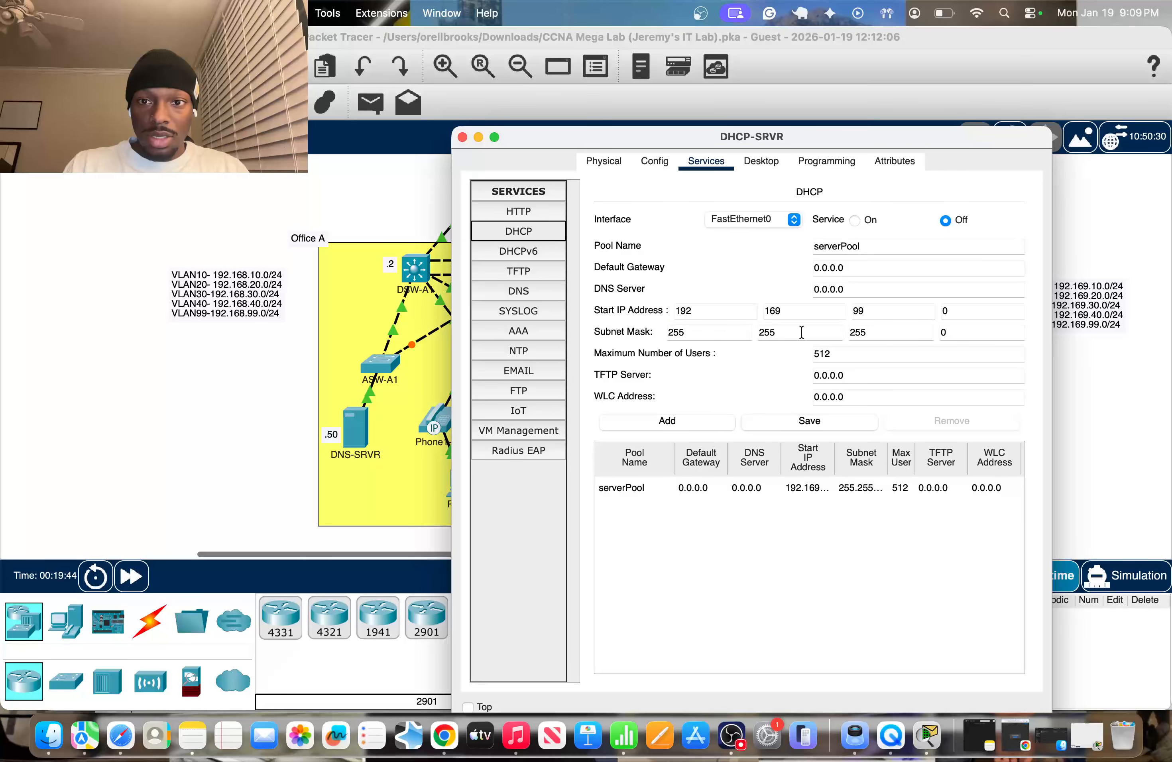
{"action": "left_click", "coordinate": [855, 220]}
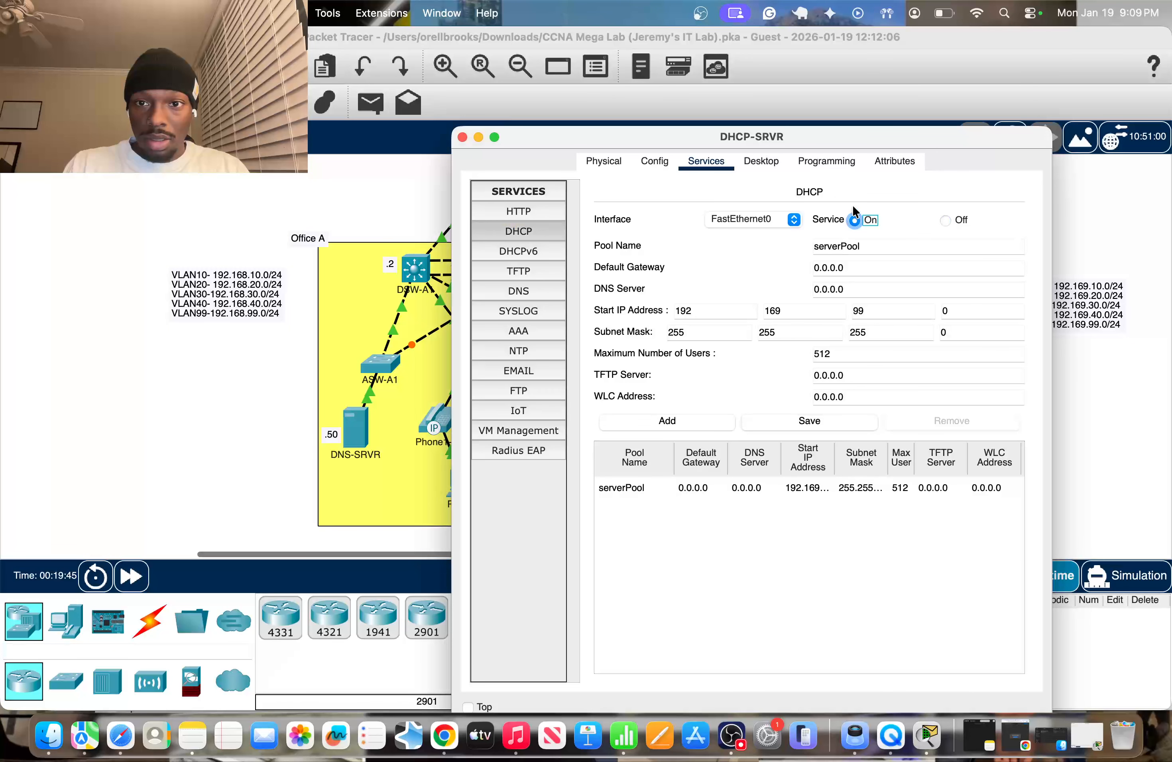
{"action": "left_click_drag", "start_coordinate": [849, 138], "coordinate": [558, 131]}
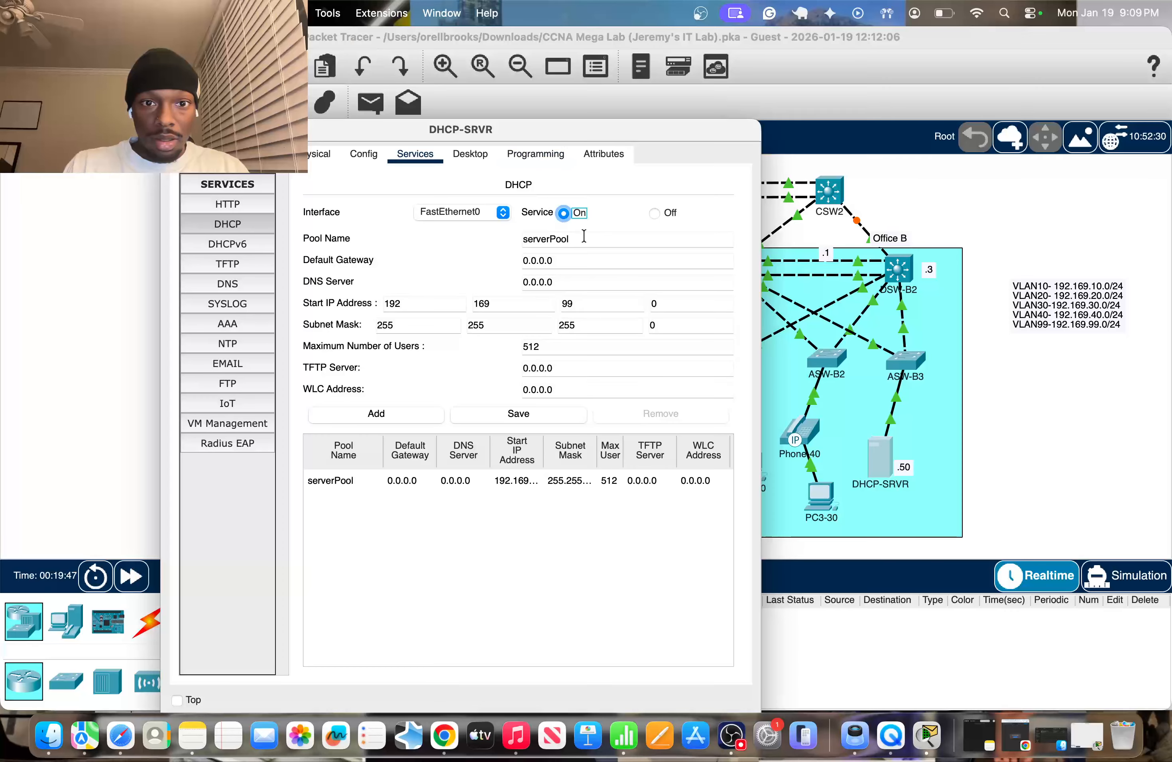
{"action": "left_click_drag", "start_coordinate": [591, 240], "coordinate": [468, 241]}
{"action": "left_click", "coordinate": [484, 516]}
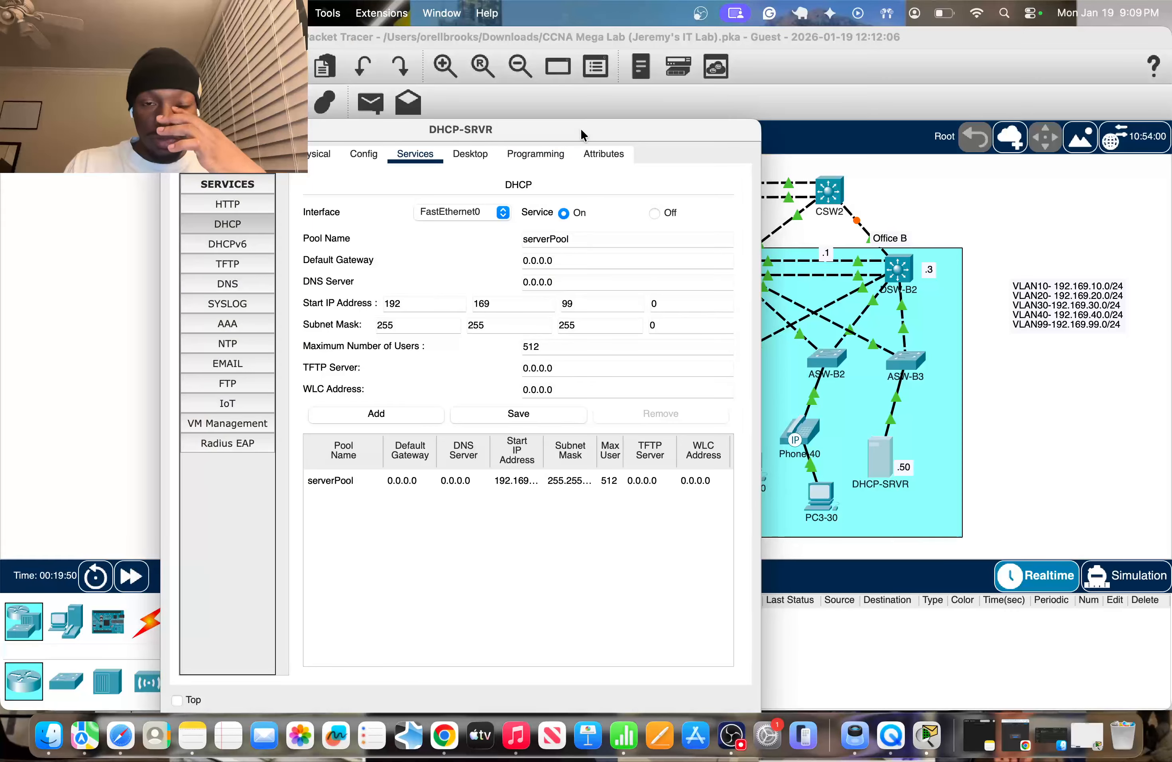
{"action": "left_click_drag", "start_coordinate": [580, 129], "coordinate": [876, 127]}
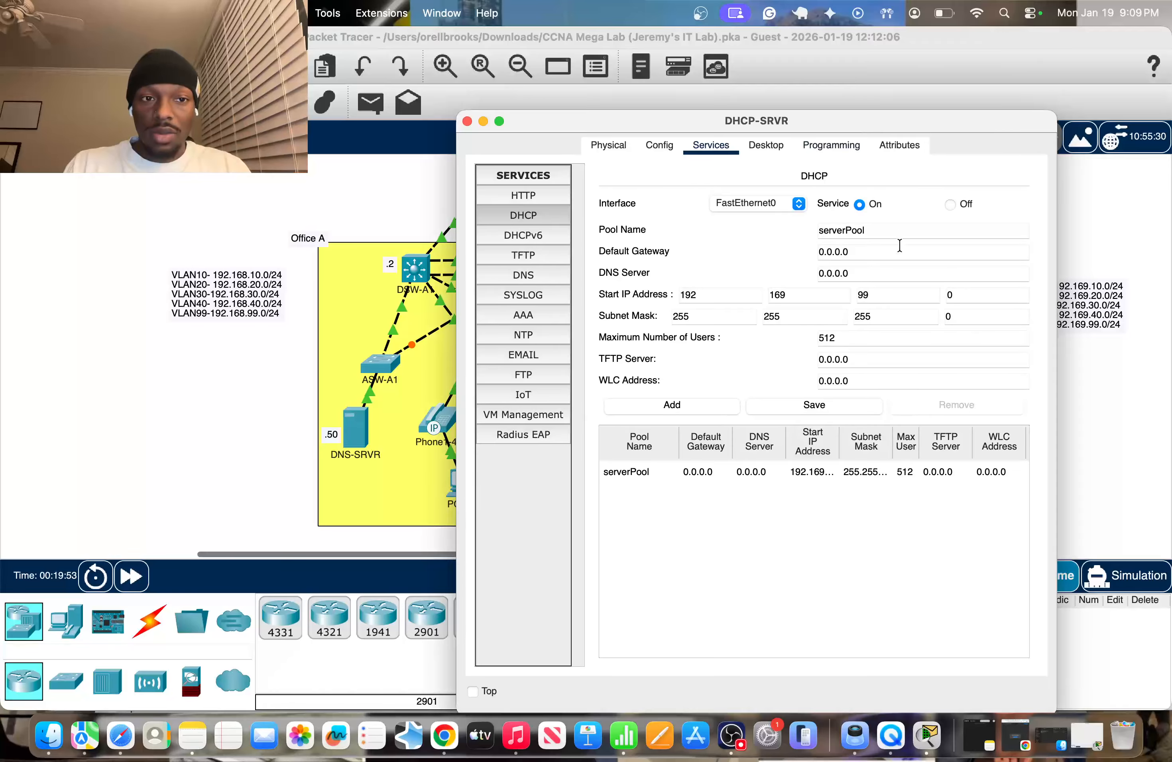
Step: Set the default gateway in the DHCP pool settings to 192.168.10.1
{"action": "left_click", "coordinate": [910, 254]}
{"action": "left_click_drag", "start_coordinate": [909, 254], "coordinate": [766, 261]}
{"action": "key", "text": "BackSpace"}
{"action": "type", "text": "192."}
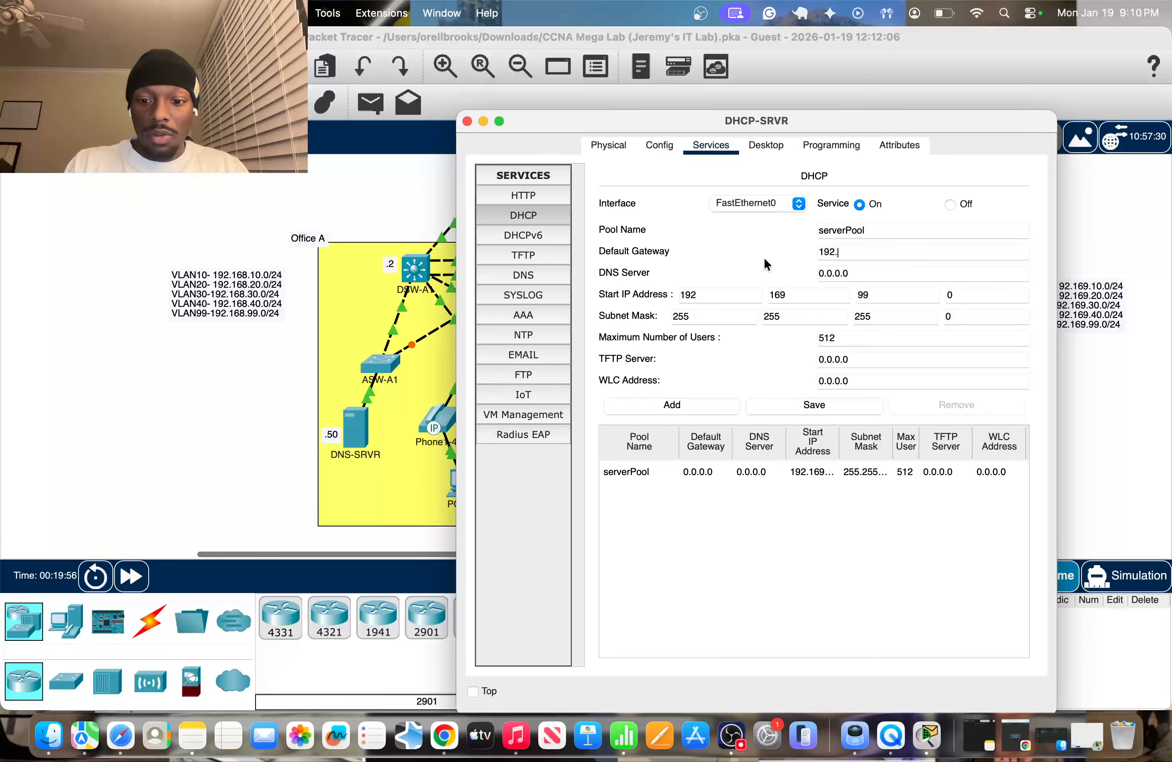
{"action": "type", "text": "68"}
{"action": "key", "text": "Caps_Lock"}
{"action": "key", "text": "BackSpace"}
{"action": "key", "text": "BackSpace"}
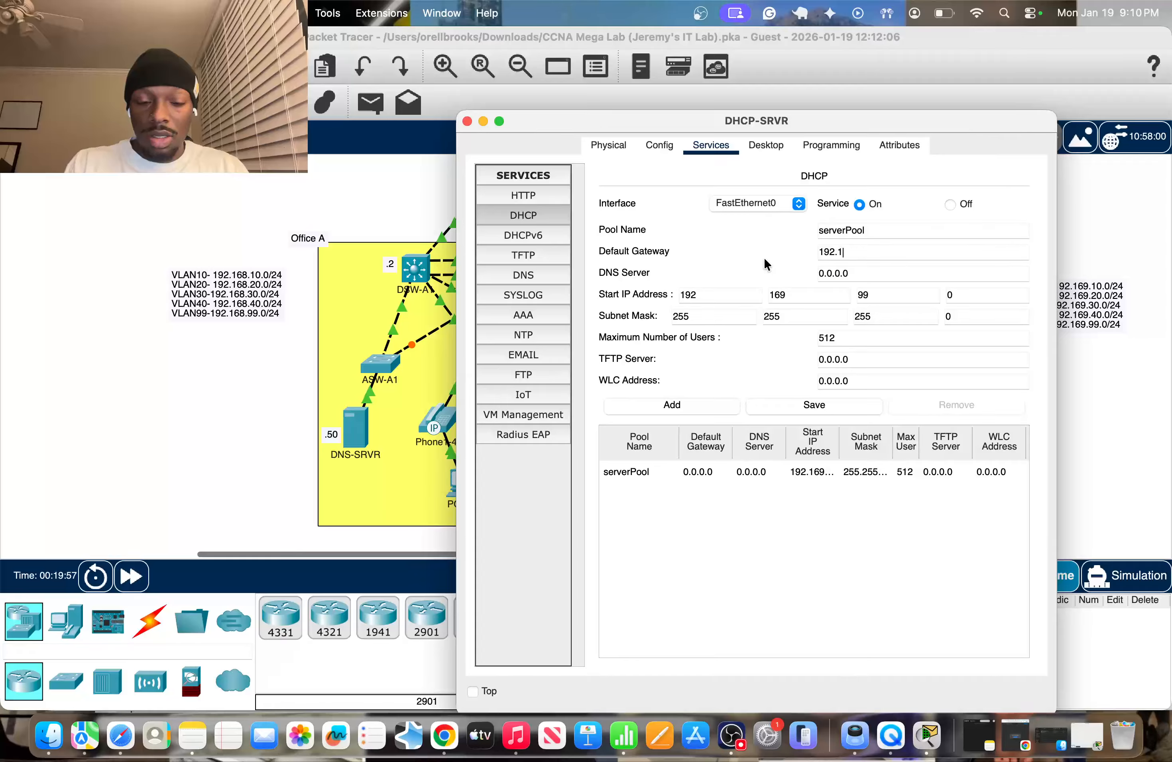
{"action": "type", "text": "68"}
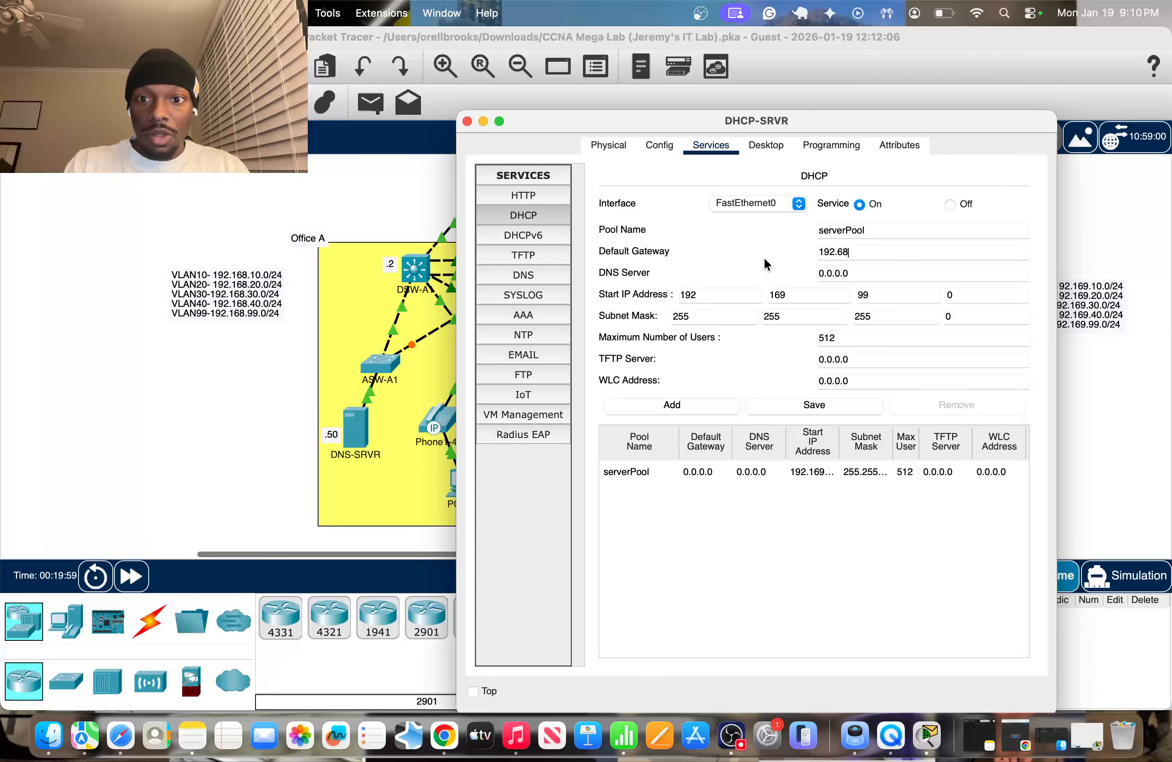
{"action": "key", "text": "Caps_Lock"}
{"action": "key", "text": "BackSpace"}
{"action": "key", "text": "BackSpace"}
{"action": "type", "text": "1"}
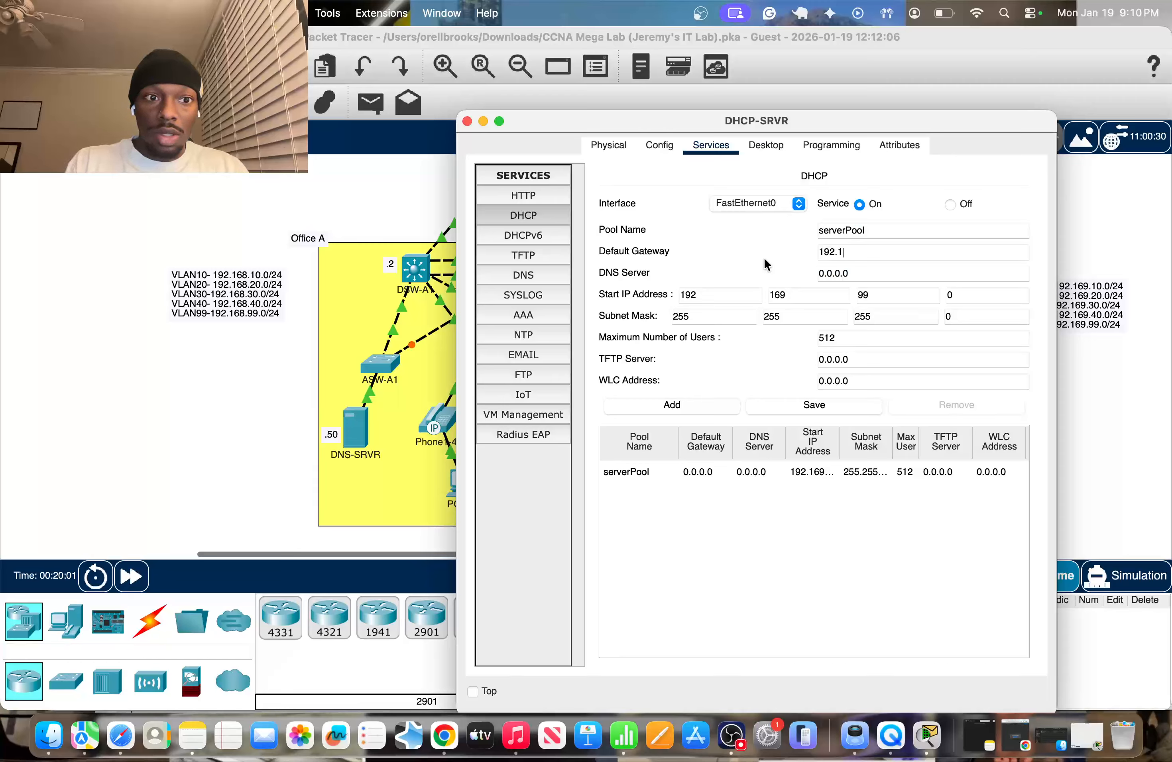
{"action": "type", "text": "68"}
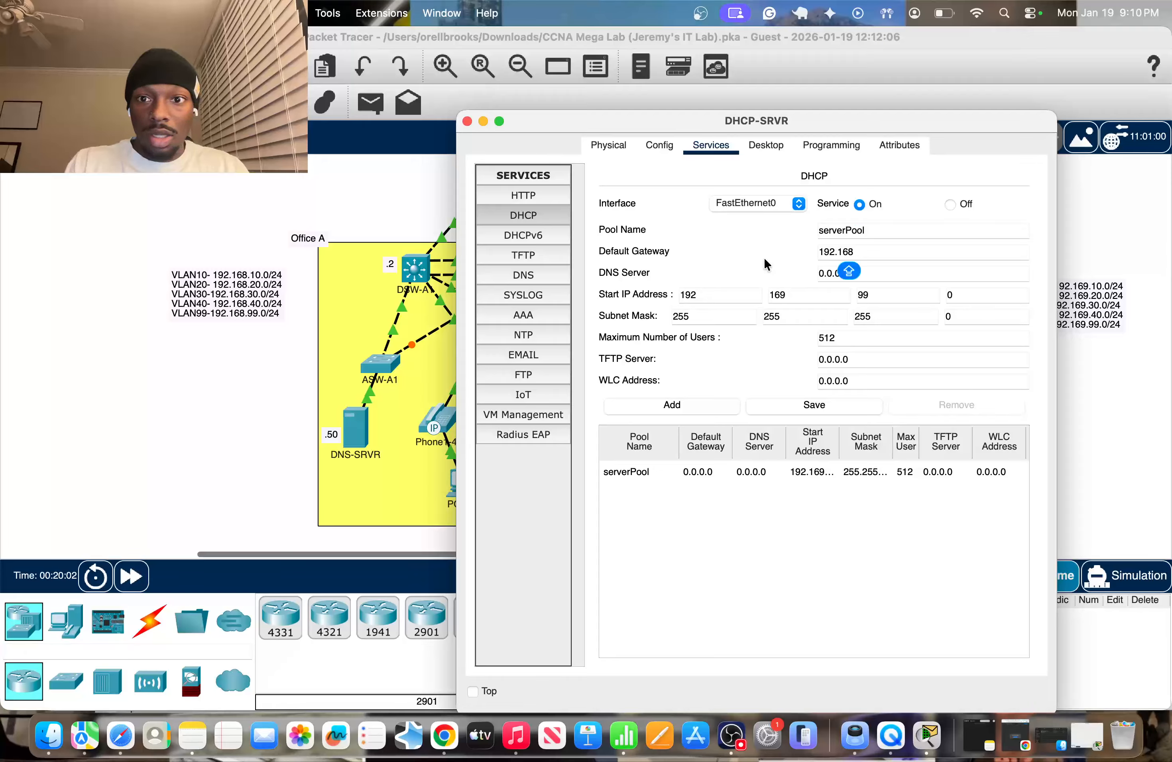
{"action": "type", "text": ".10.1"}
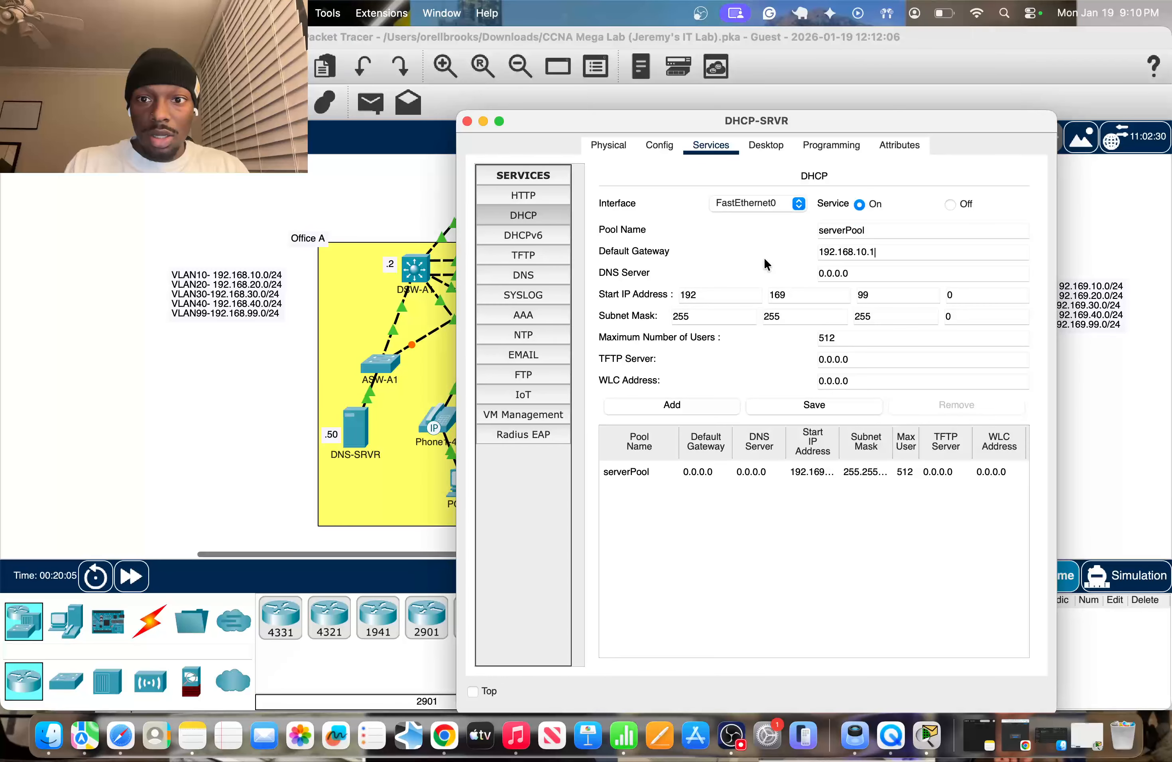
Step: Set the DNS server of the serverPool DHCP pool to 192.168.99.50
{"action": "left_click", "coordinate": [891, 276]}
{"action": "double_click", "coordinate": [896, 276]}
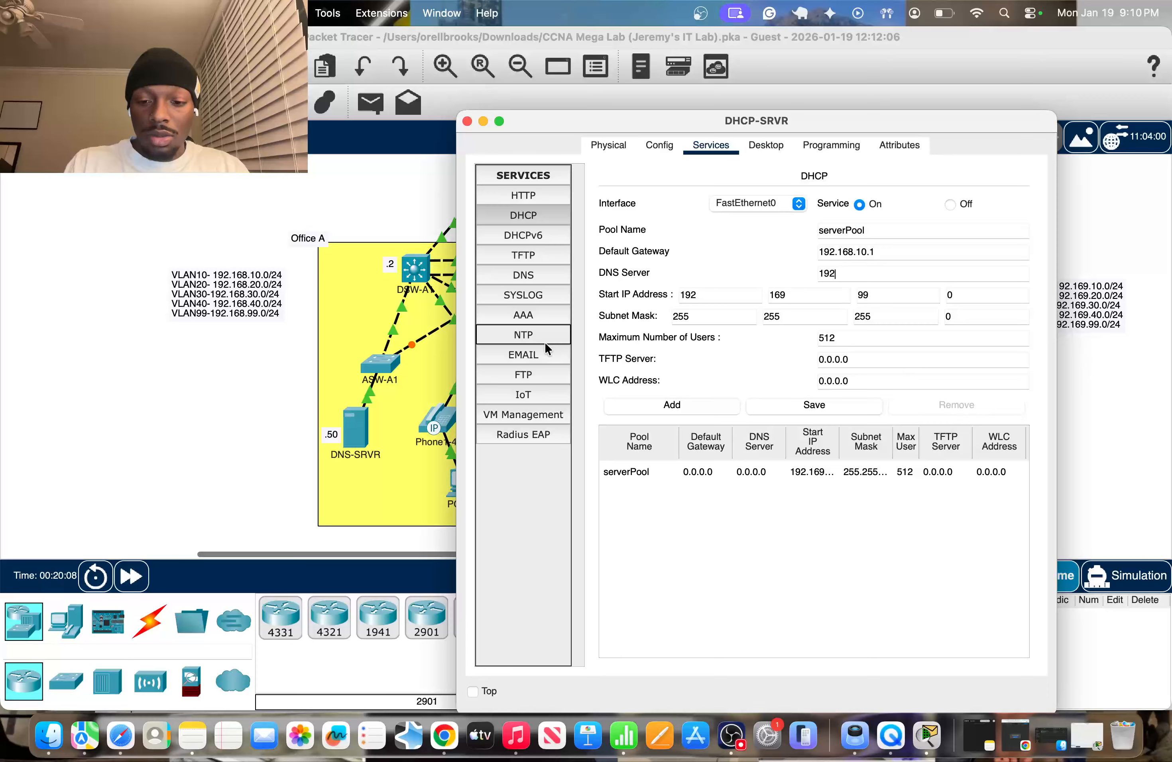
{"action": "type", "text": "68."}
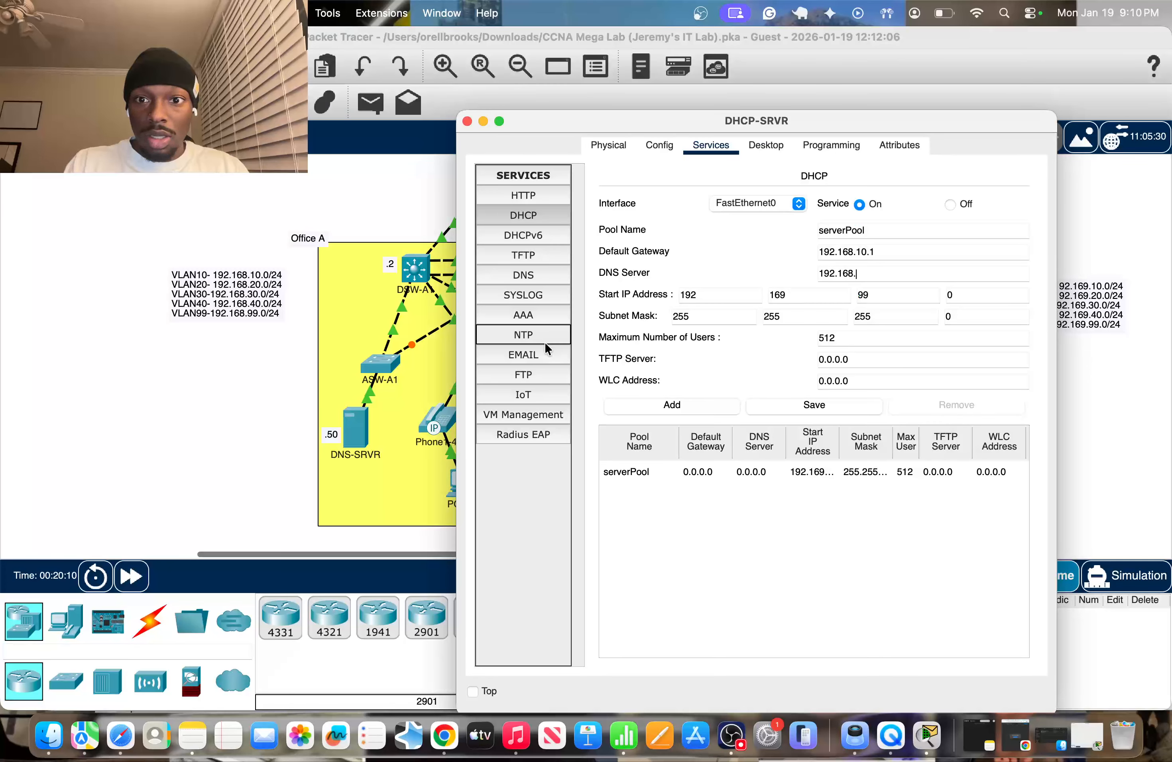
{"action": "key", "text": "Caps_Lock"}
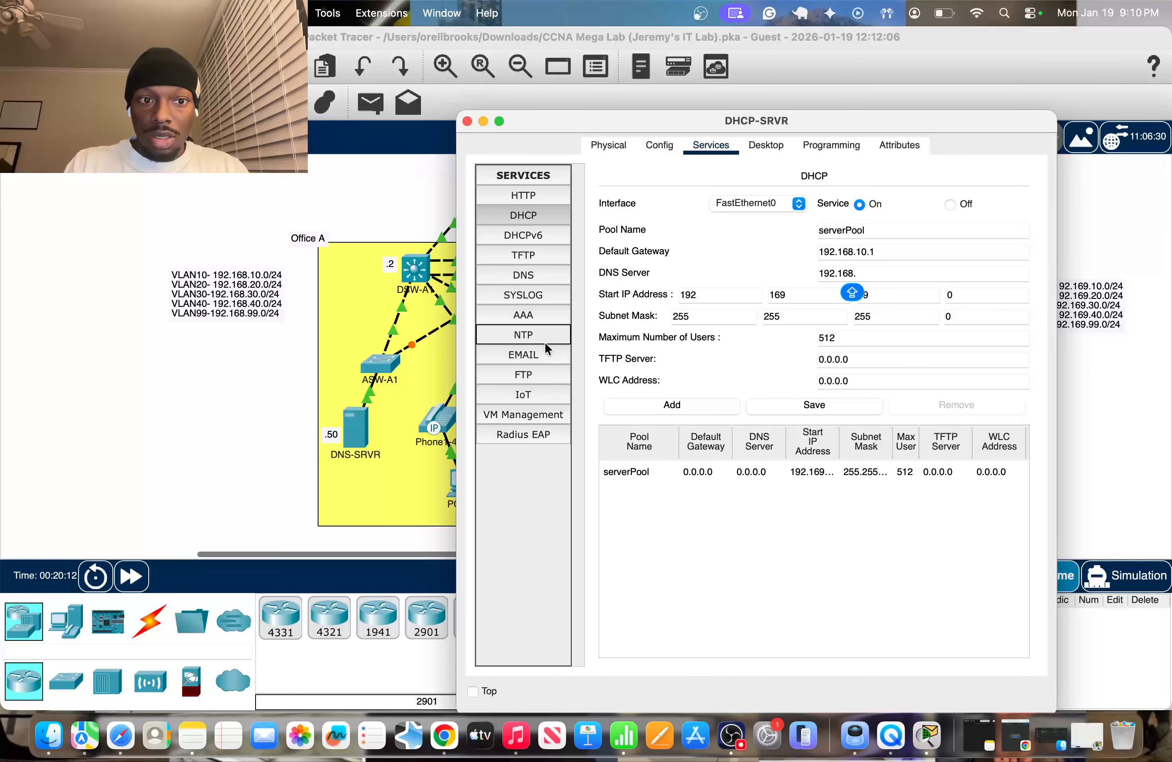
{"action": "type", "text": "99.50"}
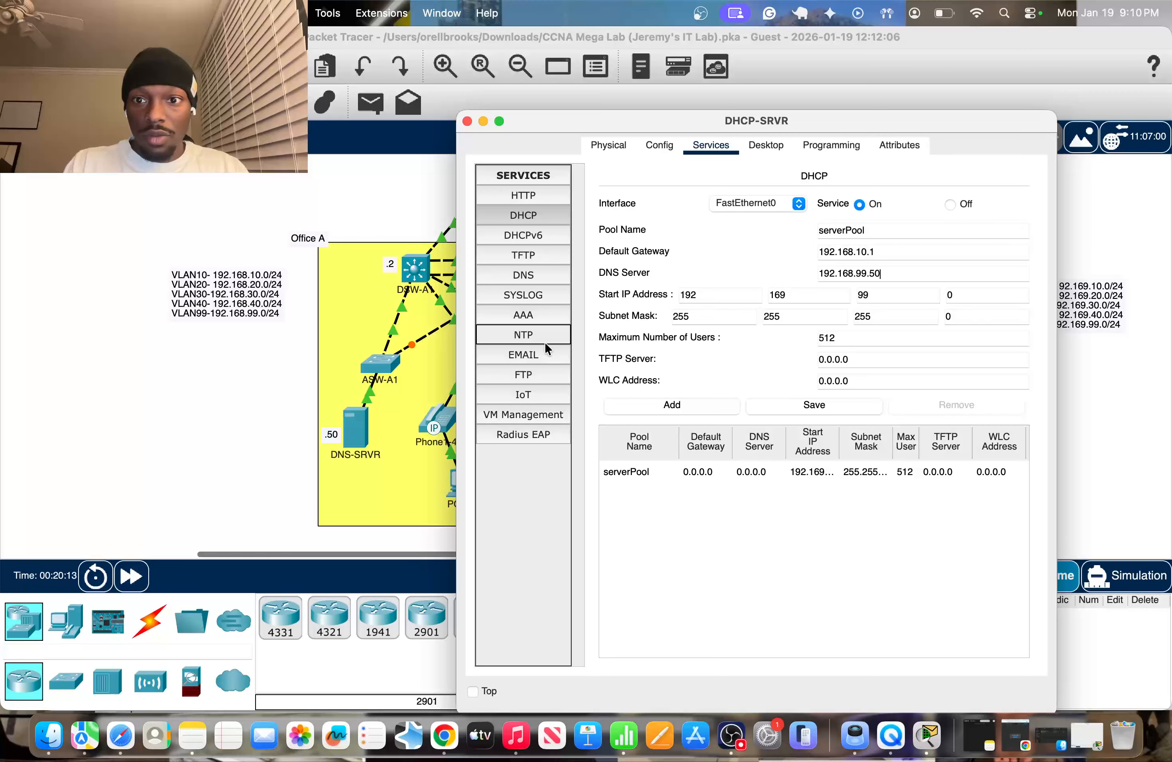
{"action": "key", "text": "Caps_Lock"}
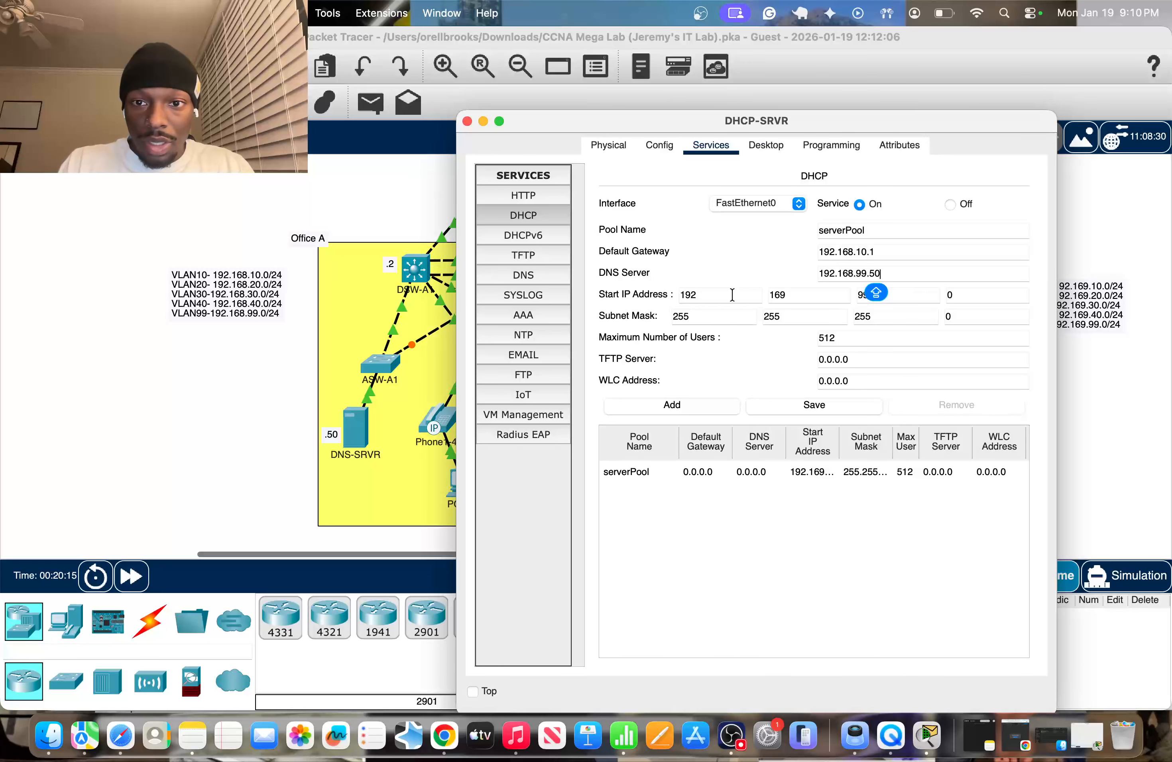
Step: Set the start IP address of serverPool to 192.168.10.10
{"action": "left_click", "coordinate": [803, 298]}
{"action": "key", "text": "BackSpace"}
{"action": "key", "text": "BackSpace"}
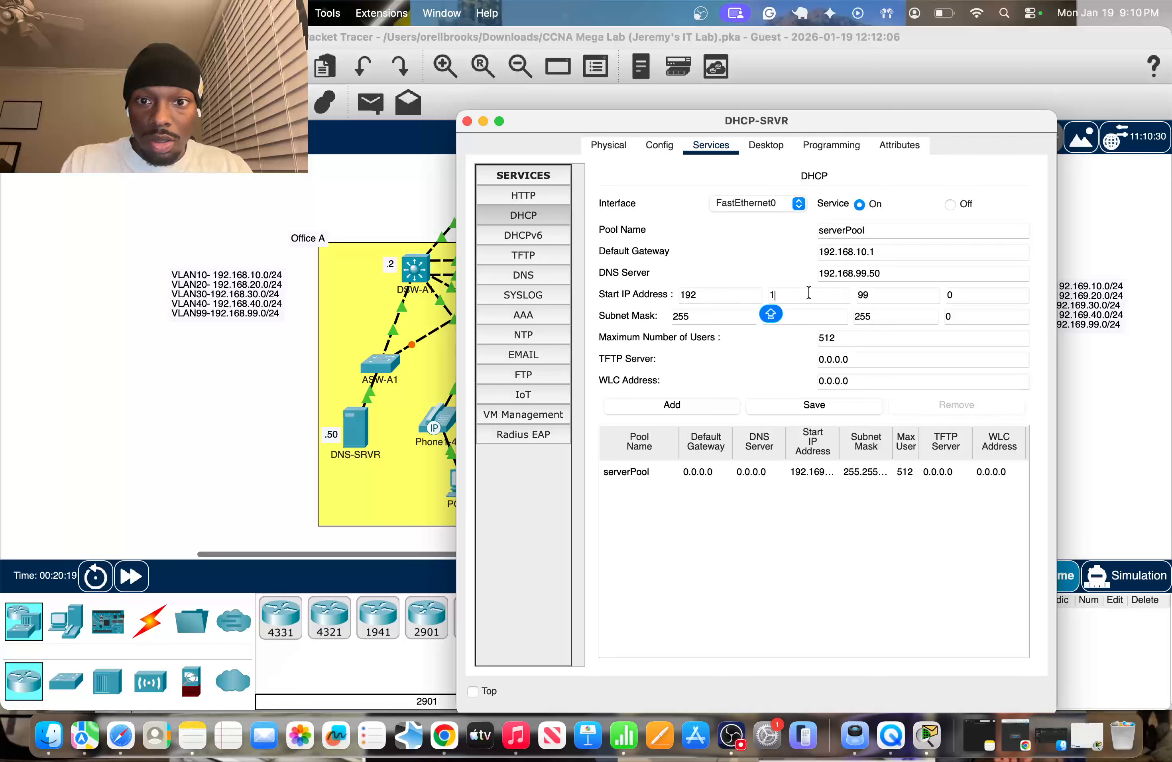
{"action": "type", "text": "68"}
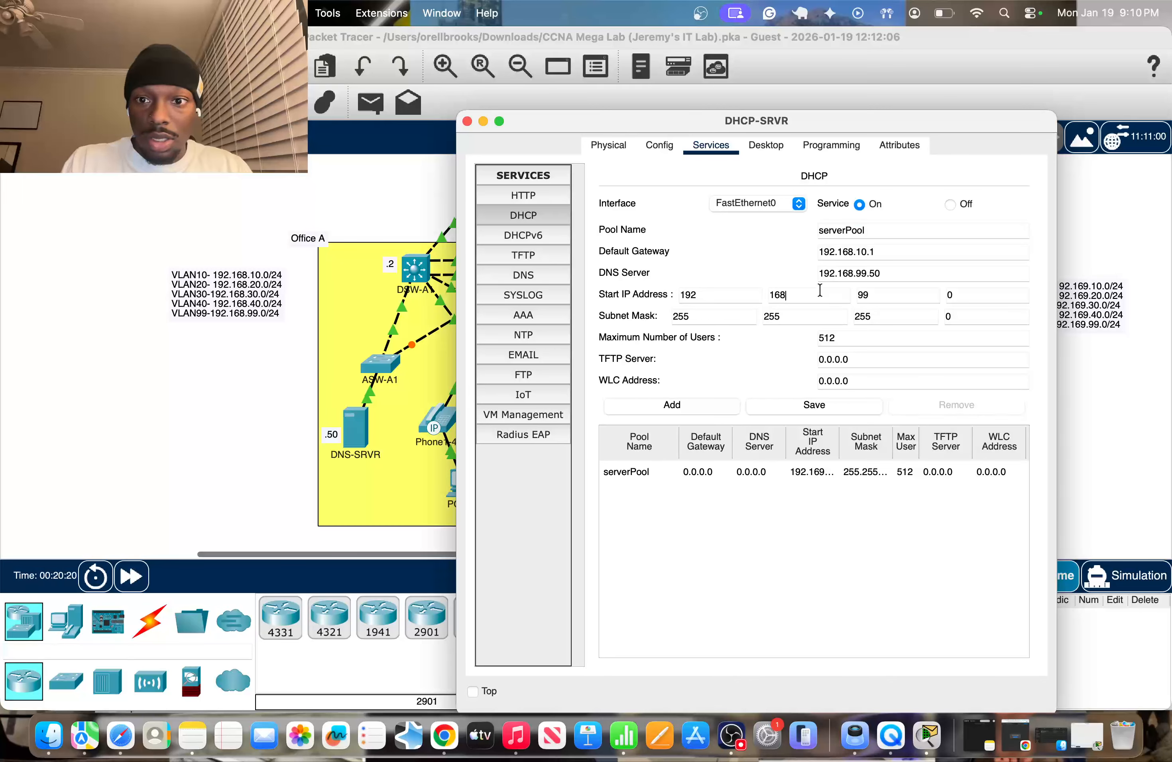
{"action": "left_click", "coordinate": [902, 296]}
{"action": "type", "text": "1-"}
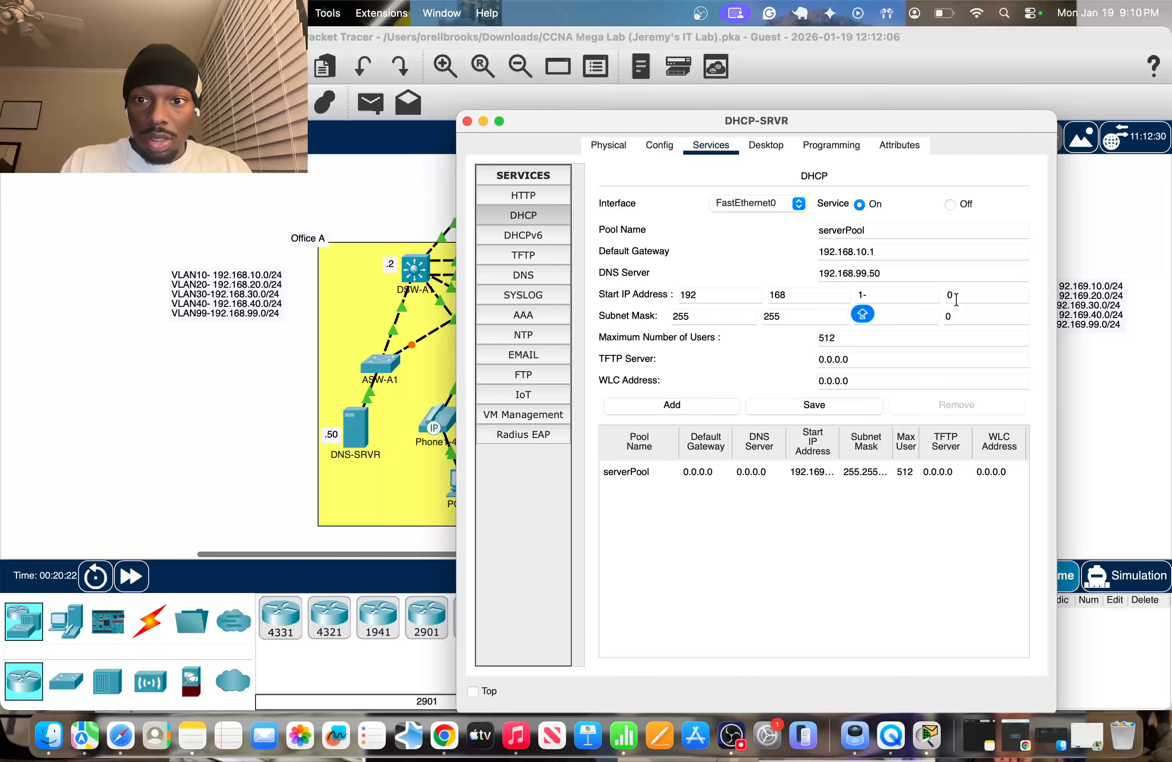
{"action": "key", "text": "BackSpace"}
{"action": "type", "text": "0"}
{"action": "left_click", "coordinate": [986, 295]}
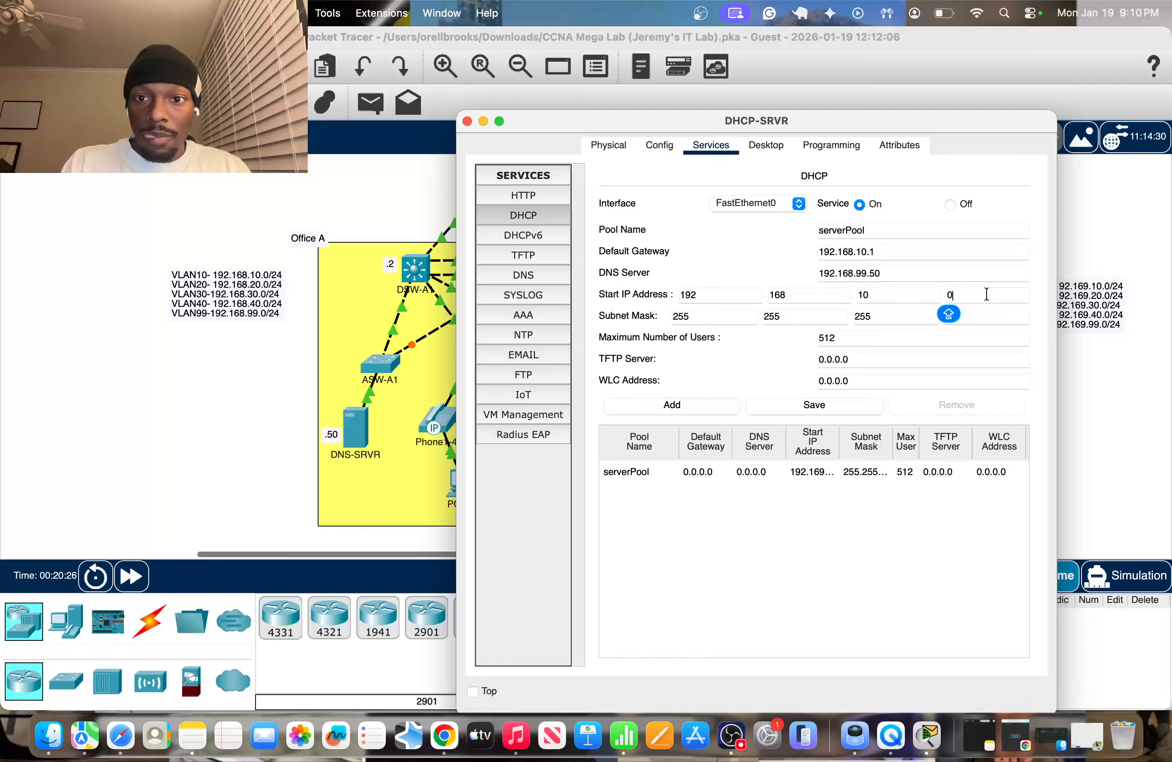
{"action": "key", "text": "BackSpace"}
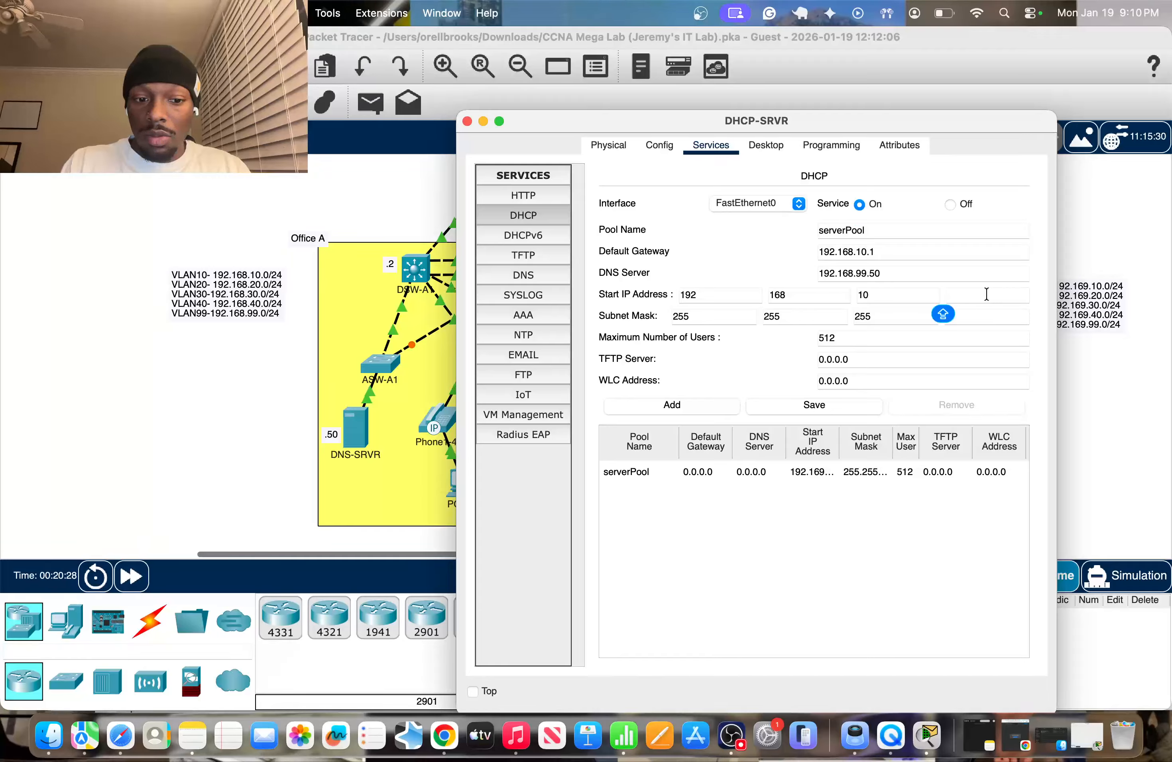
{"action": "type", "text": "10"}
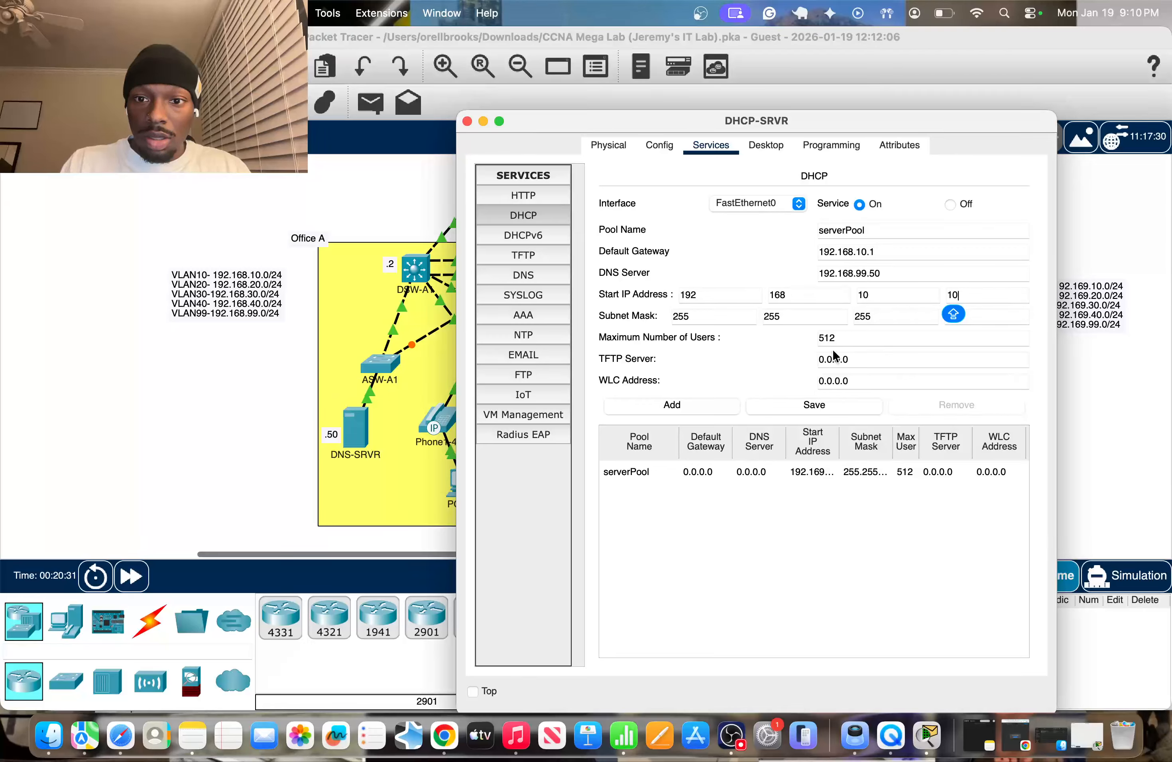
Step: Save the edited gateway, DNS server and start address settings to serverPool
{"action": "left_click", "coordinate": [904, 345]}
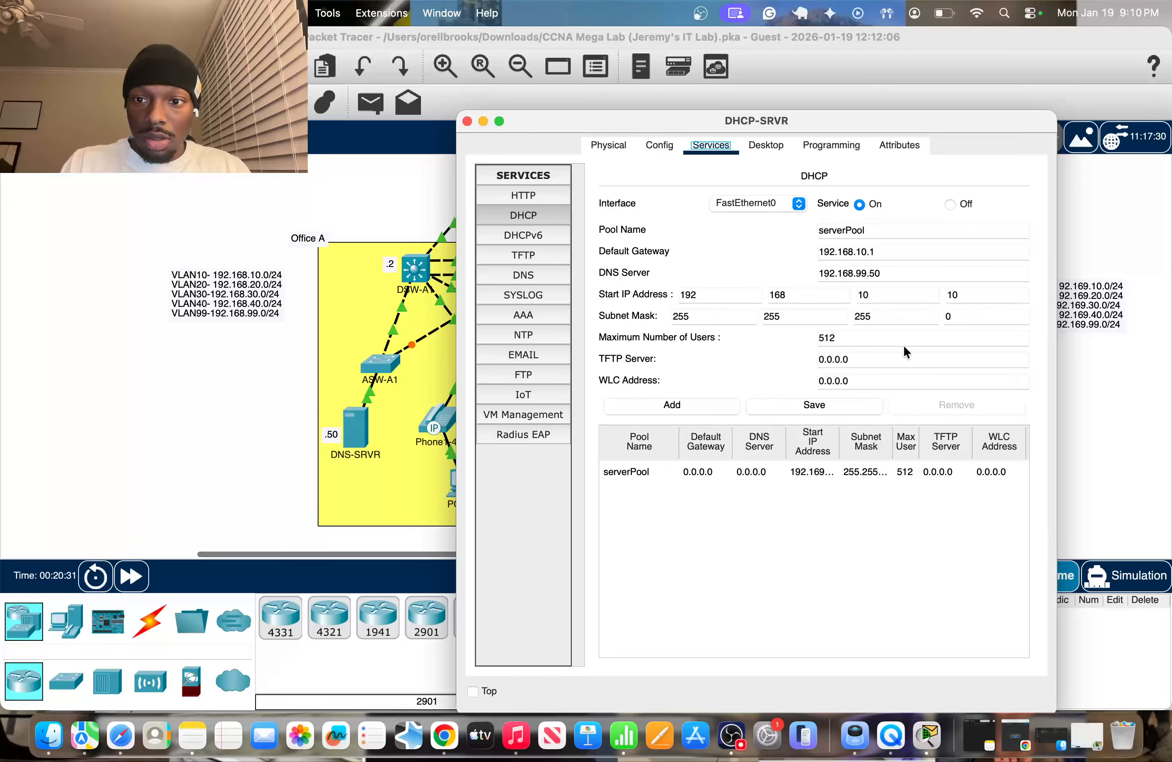
{"action": "left_click", "coordinate": [877, 386]}
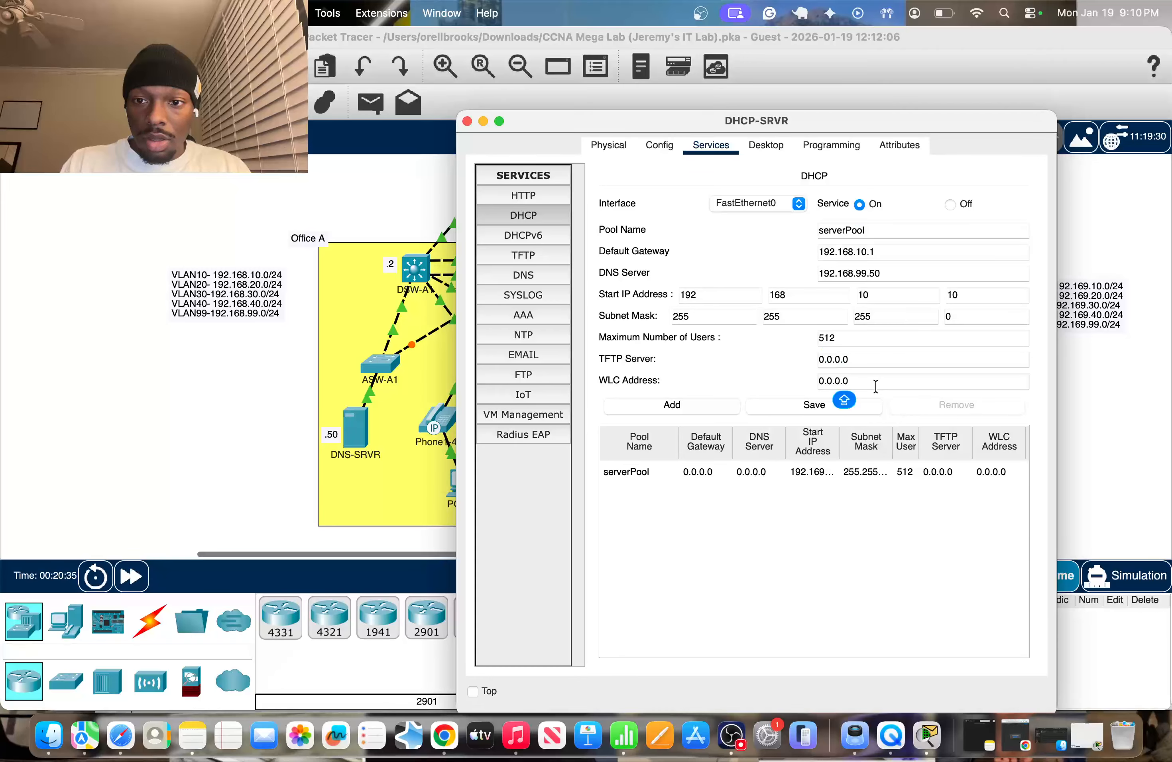
{"action": "left_click", "coordinate": [787, 410]}
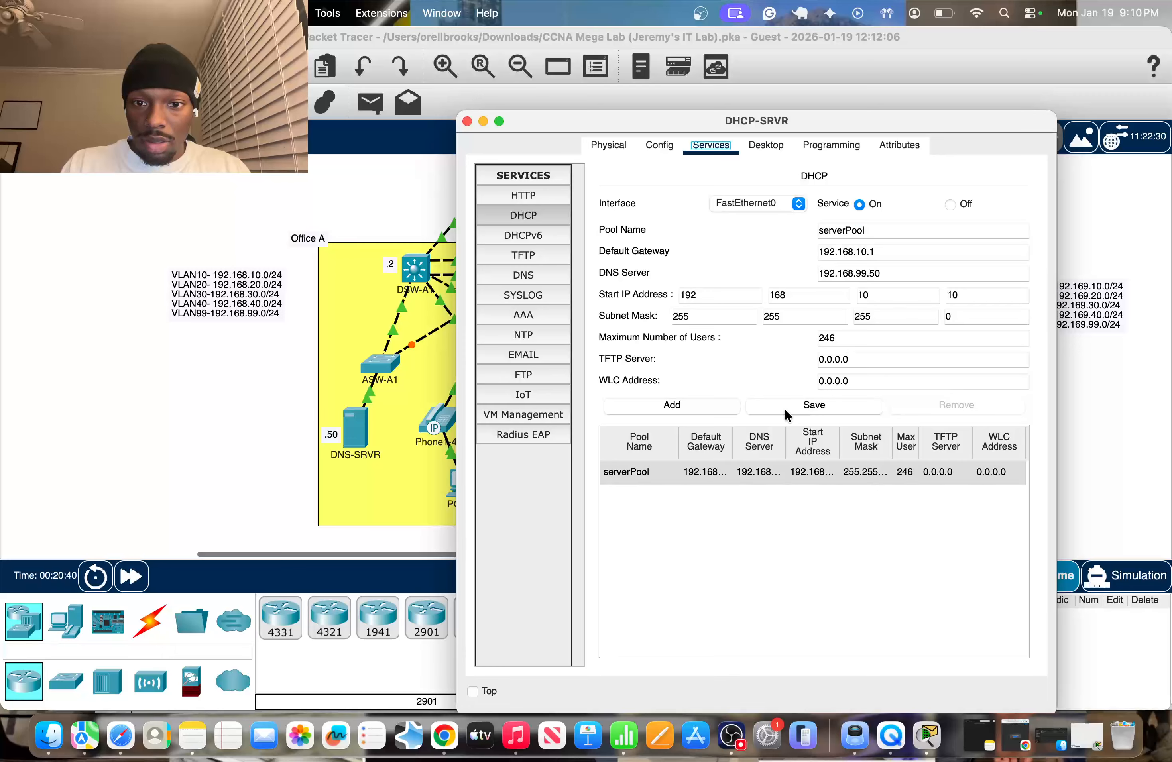
{"action": "left_click", "coordinate": [731, 535]}
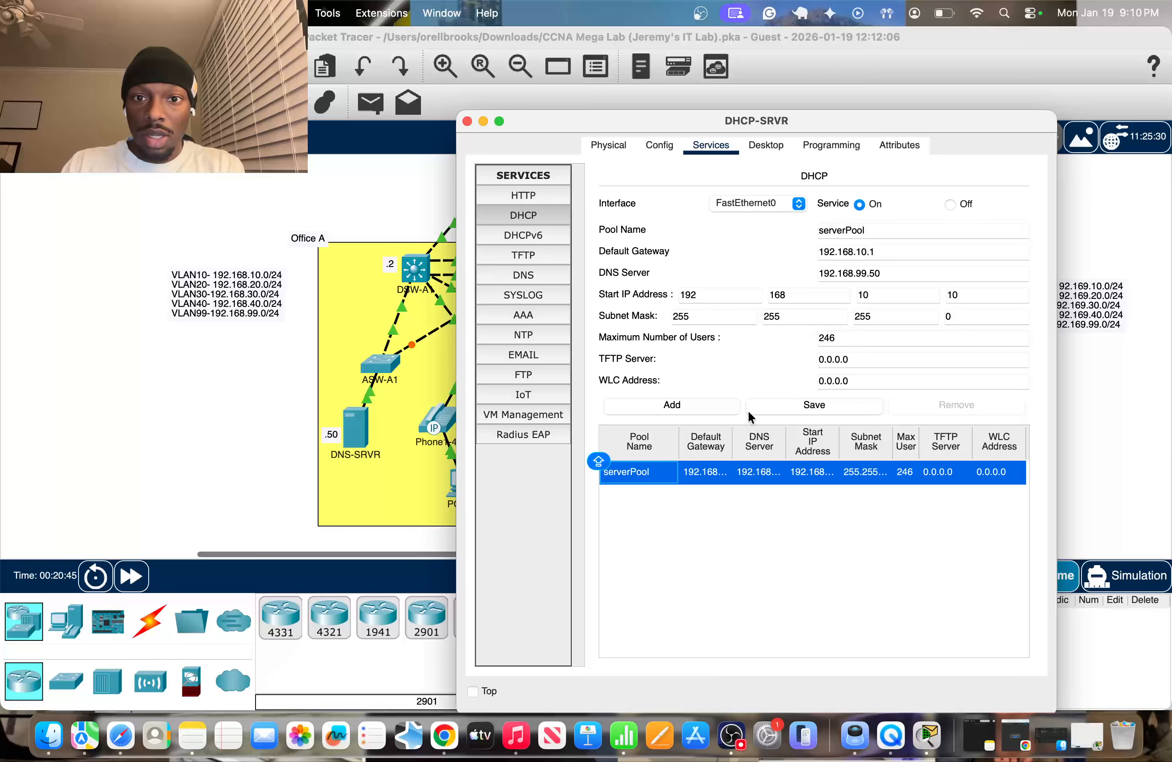
{"action": "left_click", "coordinate": [791, 404]}
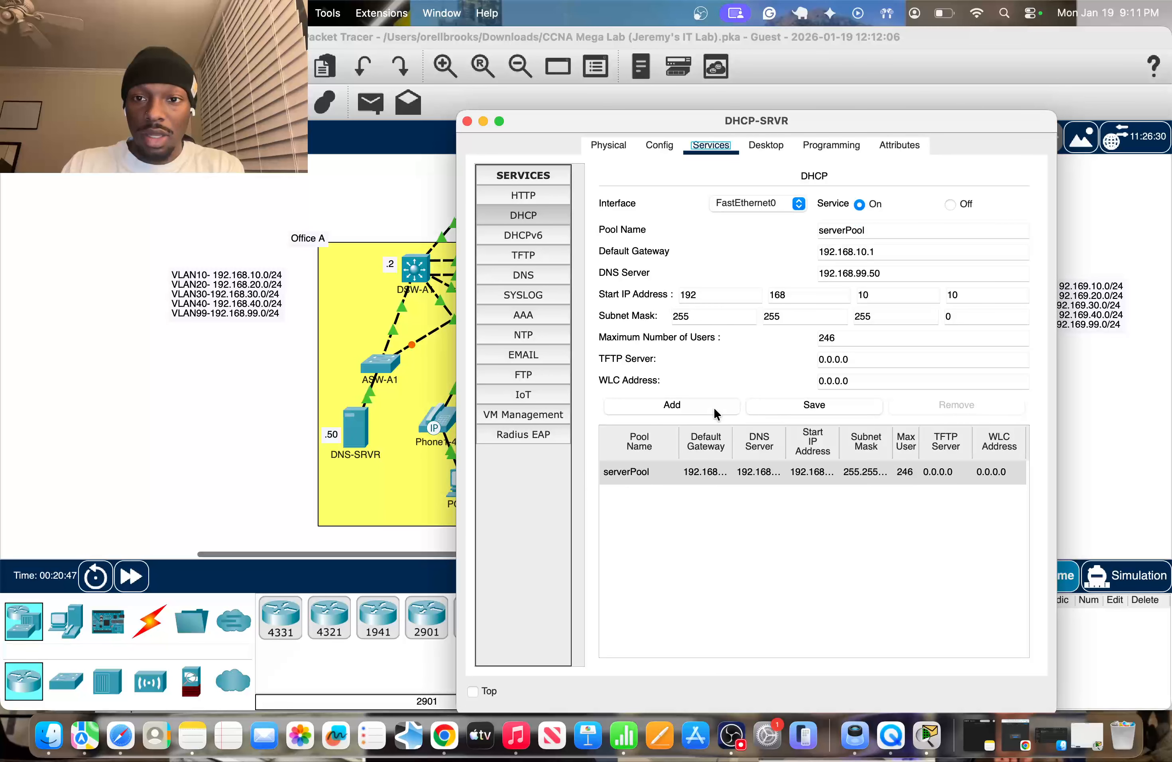
Step: Enter POOL20A as the name for a new DHCP pool and set its default gateway to 192.168.20.1
{"action": "left_click_drag", "start_coordinate": [874, 229], "coordinate": [756, 226]}
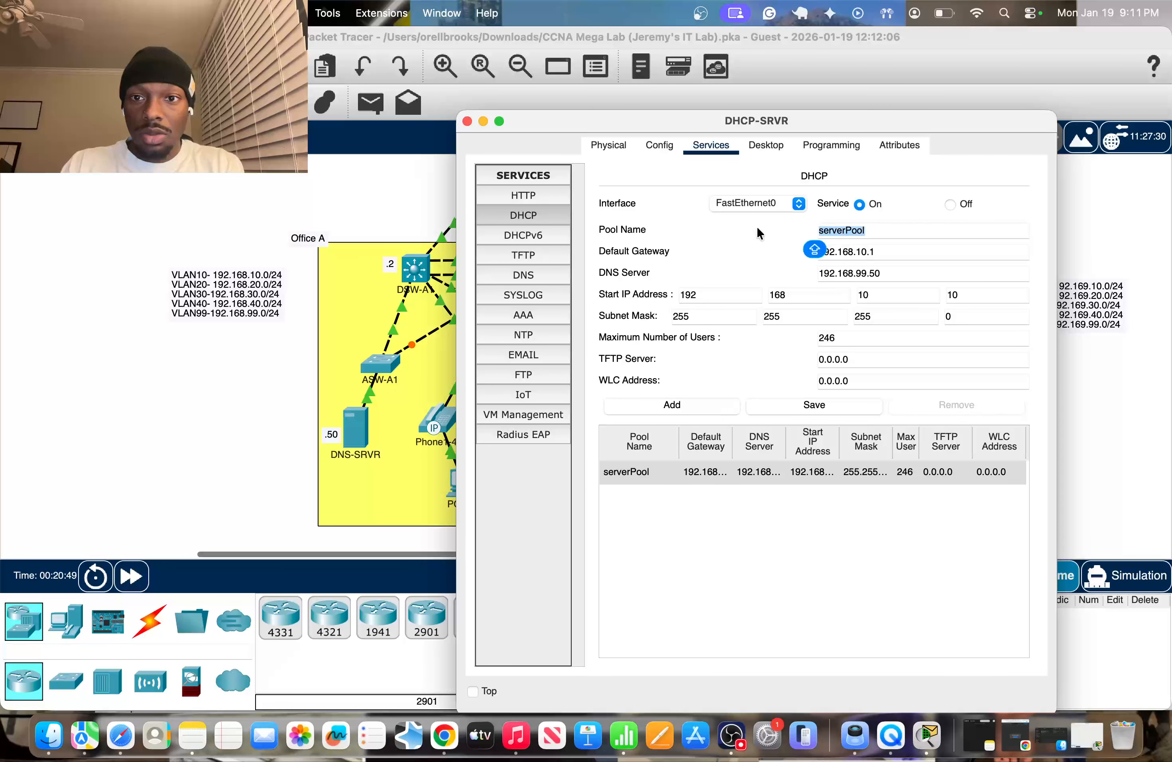
{"action": "type", "text": "POO"}
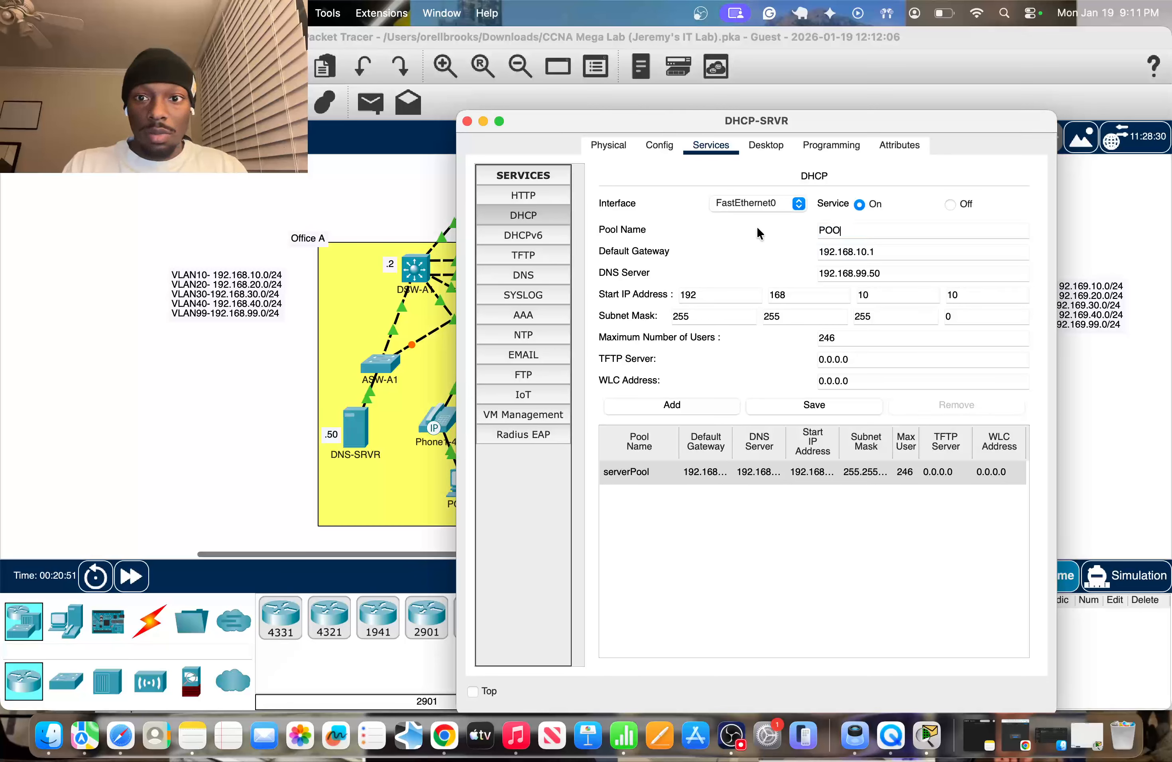
{"action": "type", "text": "L20A"}
{"action": "left_click", "coordinate": [912, 252]}
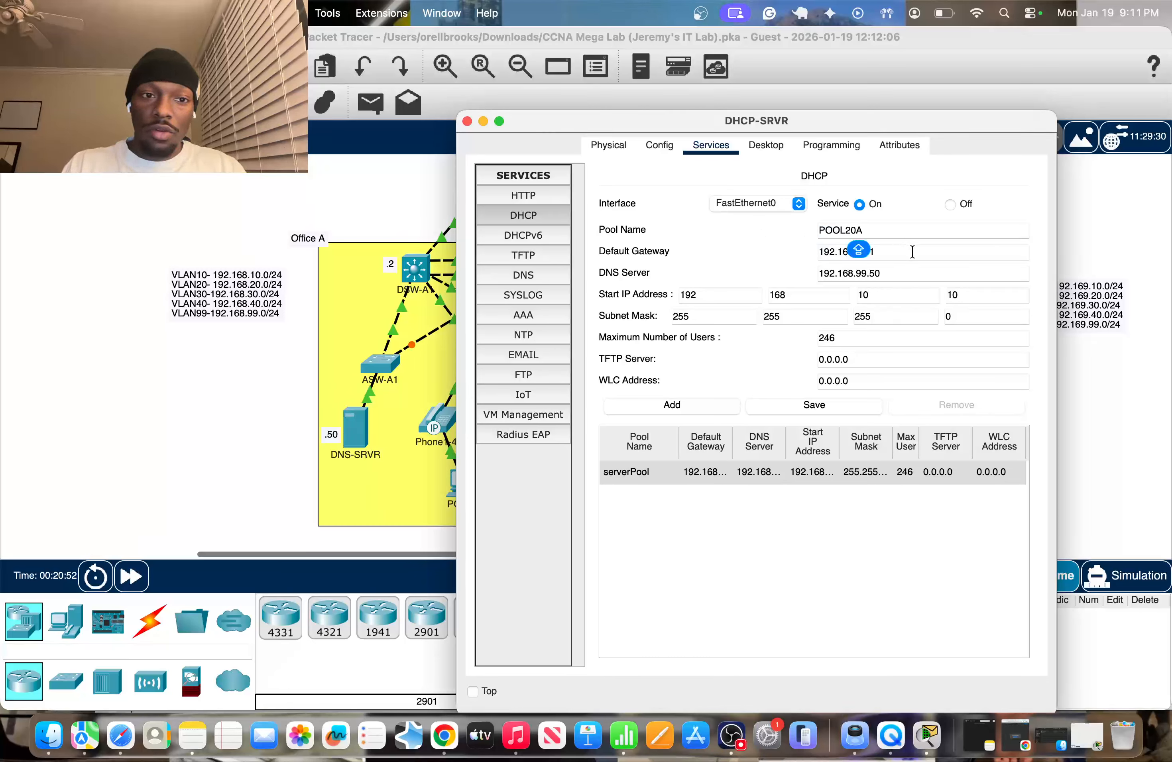
{"action": "left_click_drag", "start_coordinate": [913, 252], "coordinate": [745, 256]}
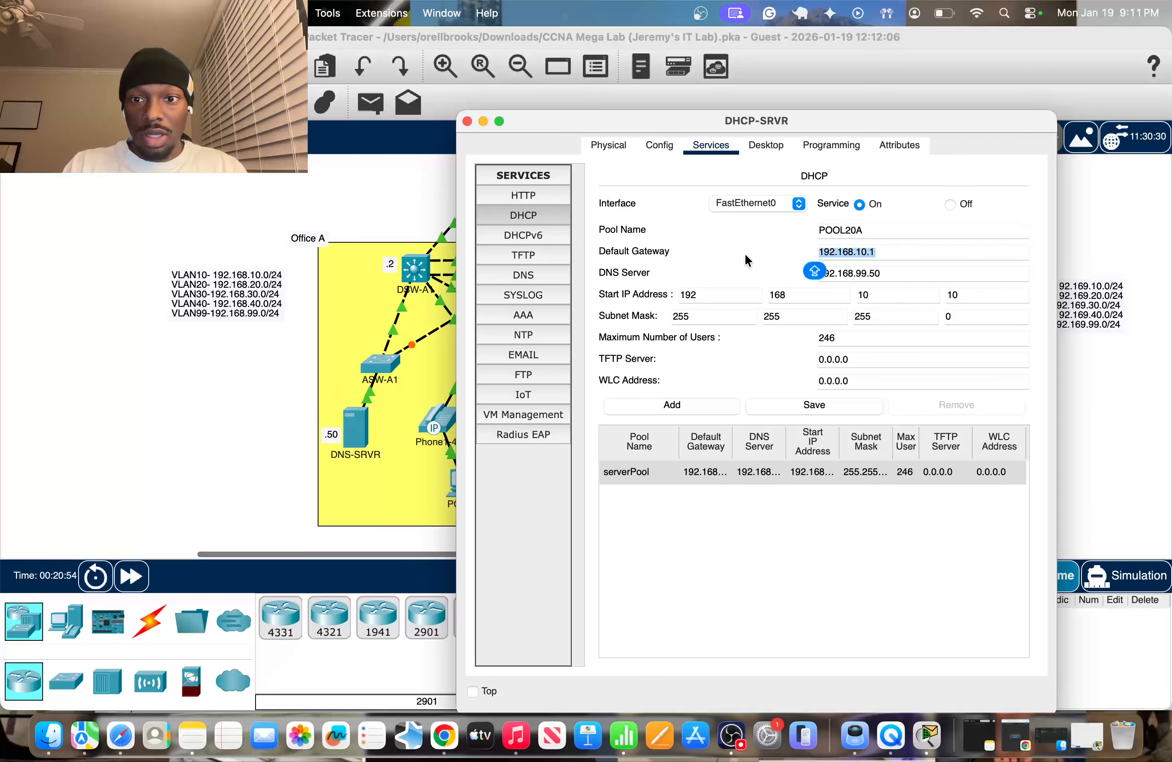
{"action": "left_click", "coordinate": [863, 251]}
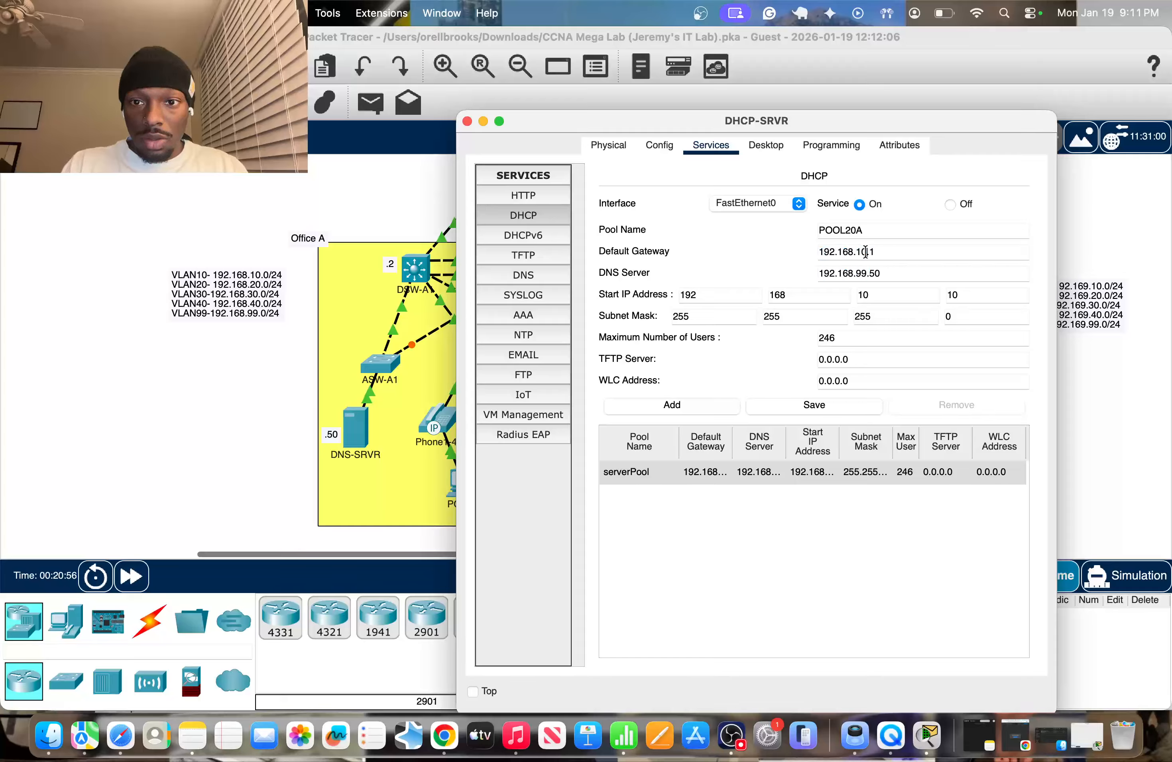
{"action": "key", "text": "BackSpace"}
{"action": "key", "text": "BackSpace"}
{"action": "type", "text": "20"}
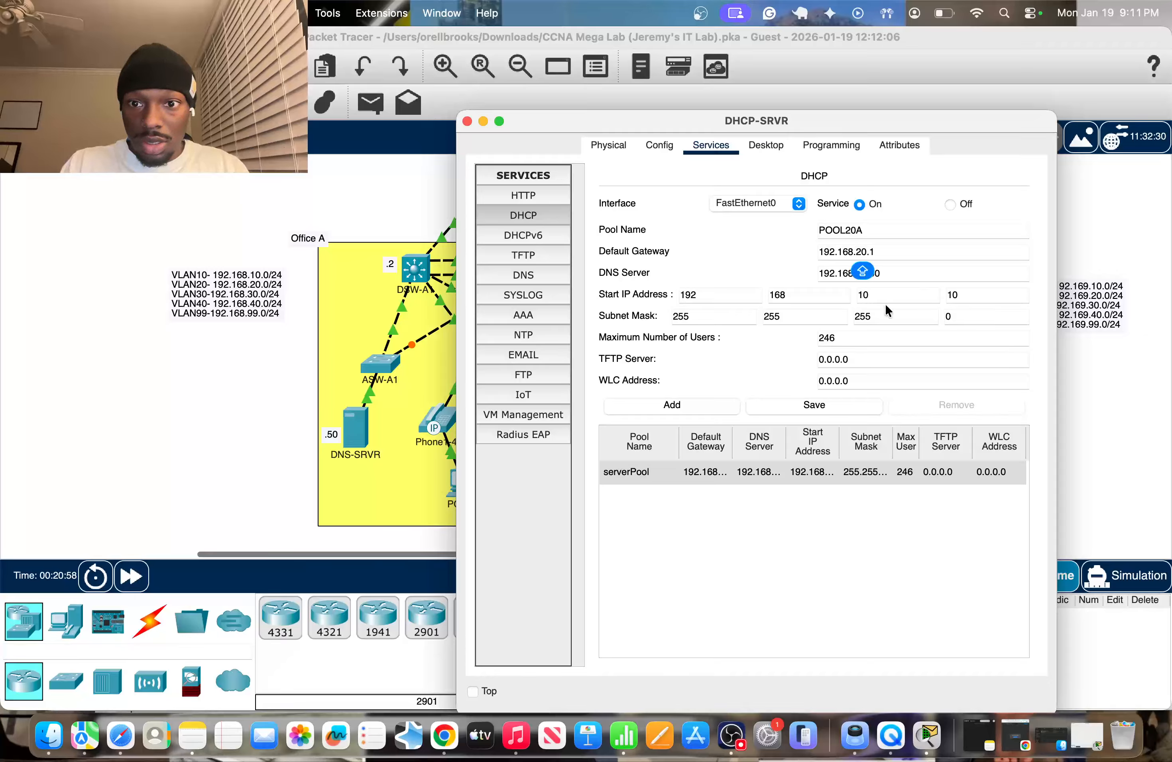
Step: Set the start IP address to 192.168.20.10 and add POOL20A to the pool list
{"action": "left_click", "coordinate": [885, 296]}
{"action": "key", "text": "BackSpace"}
{"action": "key", "text": "BackSpace"}
{"action": "type", "text": "20"}
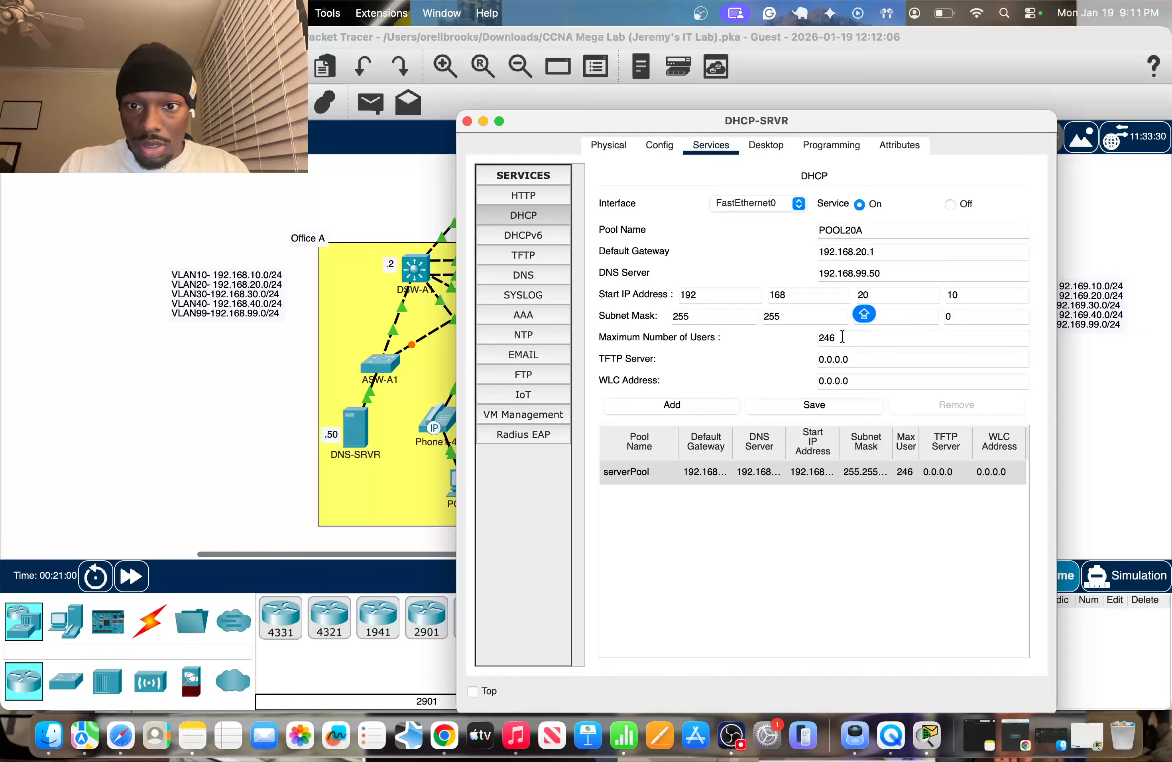
{"action": "left_click", "coordinate": [904, 343]}
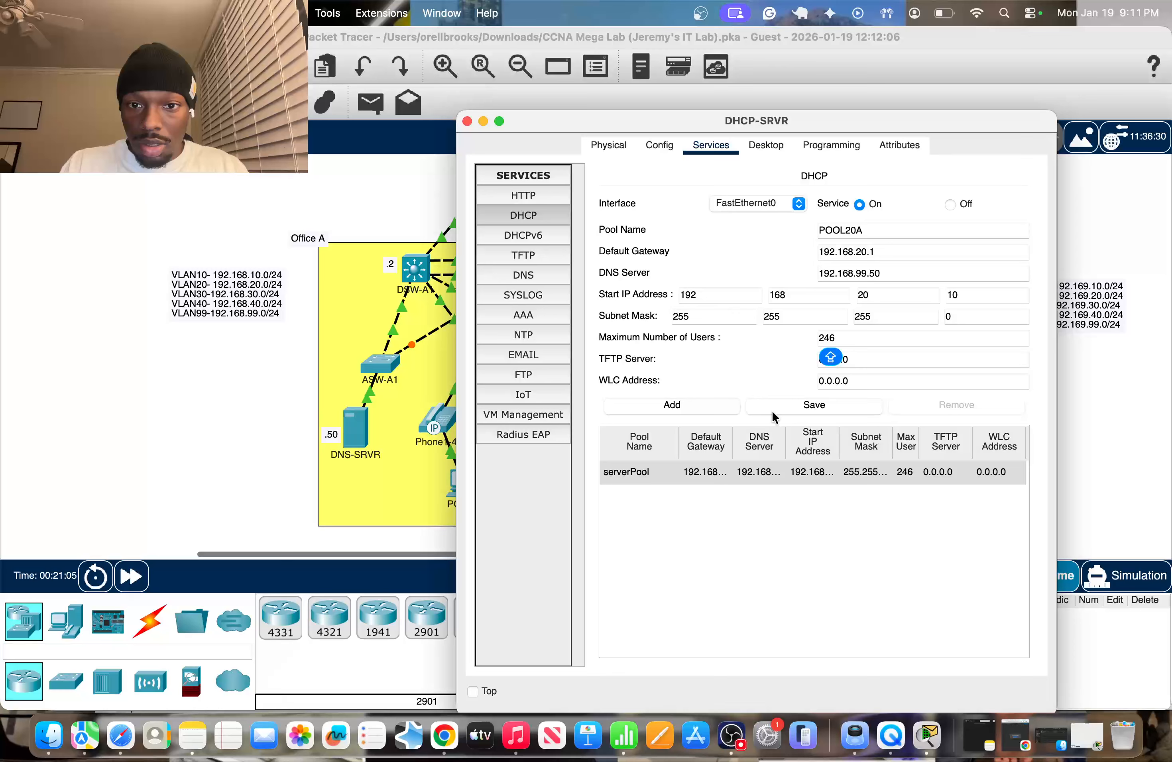
{"action": "left_click", "coordinate": [721, 410]}
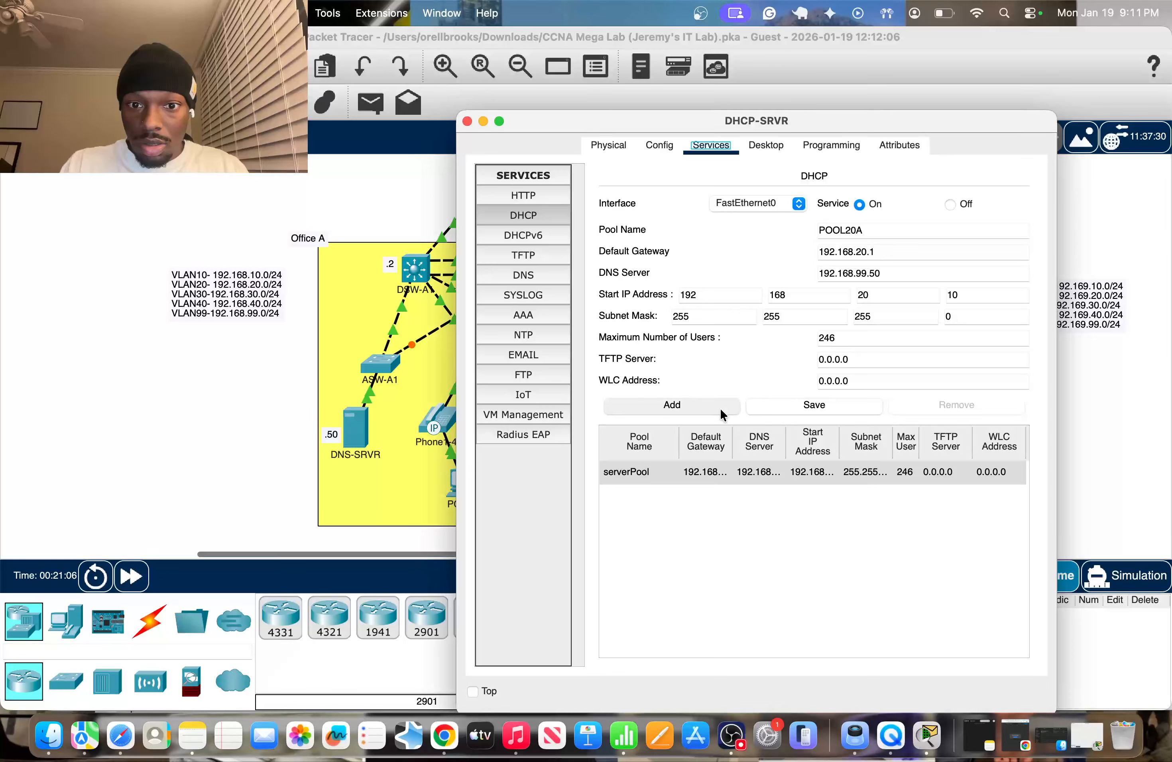
Step: Using the POOL20A entry as a base, change the pool name to POOL30A and the default gateway to 192.168.30.1
{"action": "left_click", "coordinate": [720, 479]}
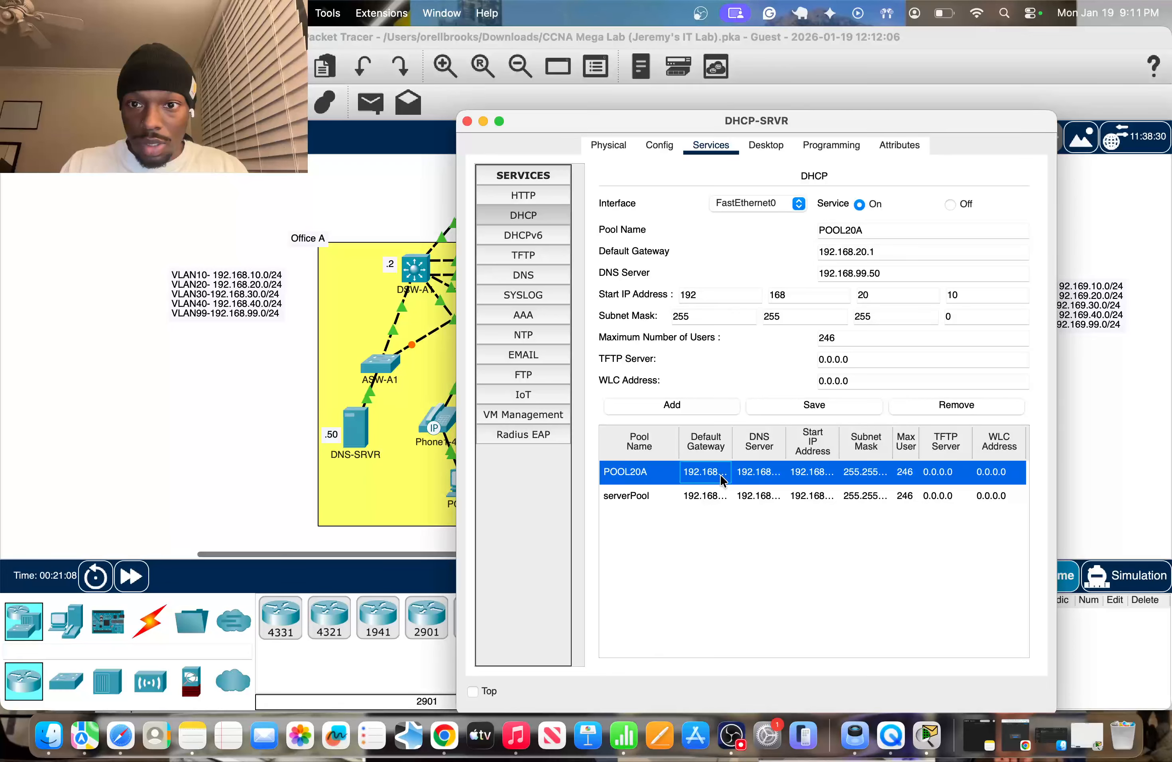
{"action": "left_click", "coordinate": [721, 495]}
{"action": "left_click", "coordinate": [725, 473]}
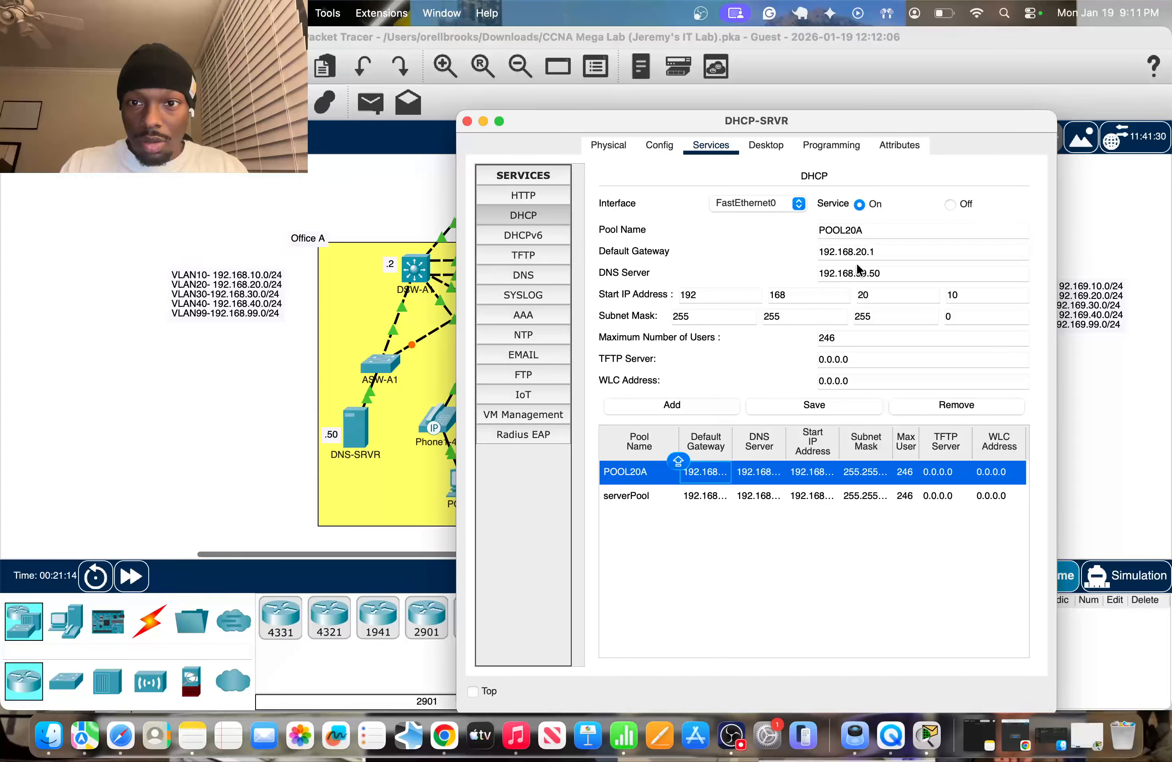
{"action": "left_click", "coordinate": [879, 232]}
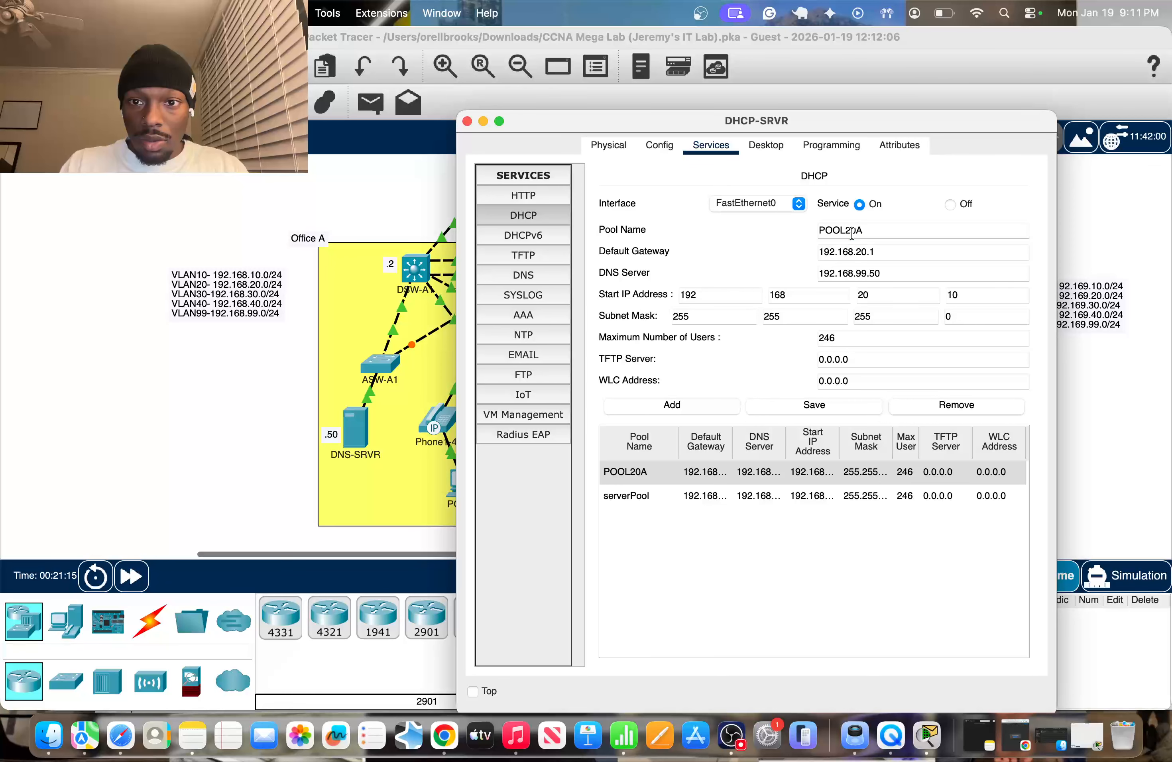
{"action": "key", "text": "BackSpace"}
{"action": "type", "text": "3"}
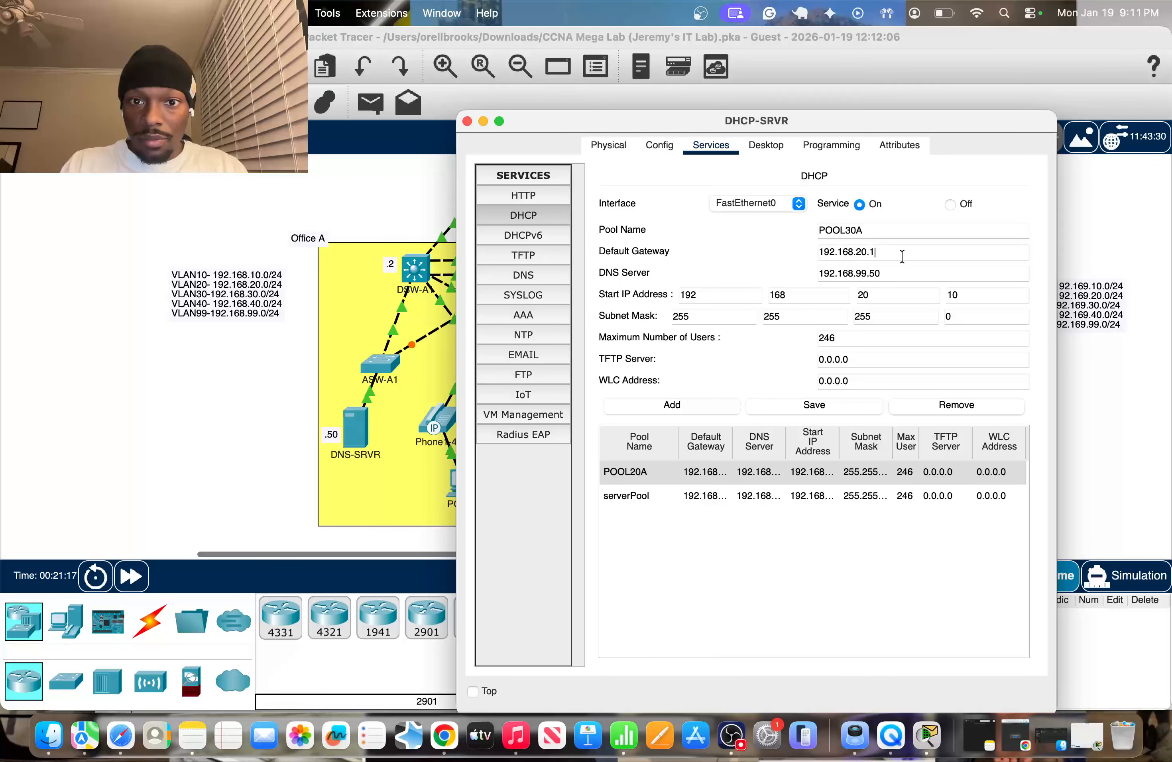
{"action": "left_click", "coordinate": [862, 252]}
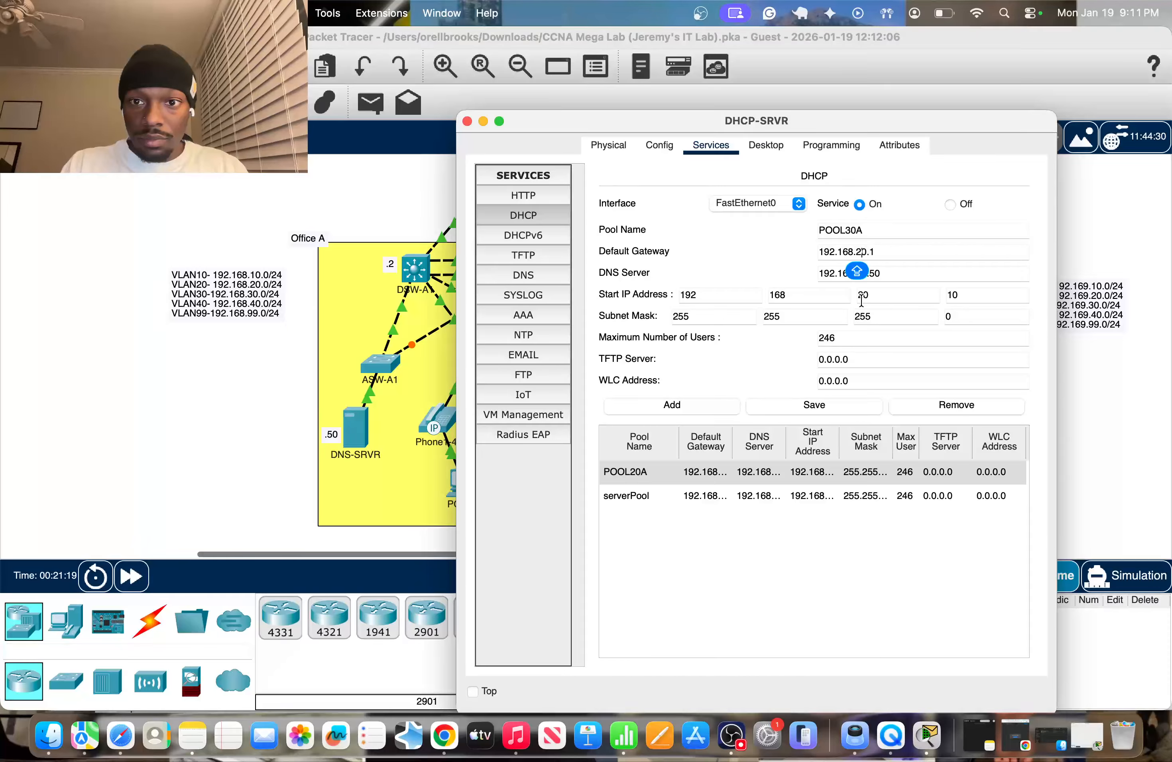
{"action": "key", "text": "BackSpace"}
{"action": "type", "text": "3"}
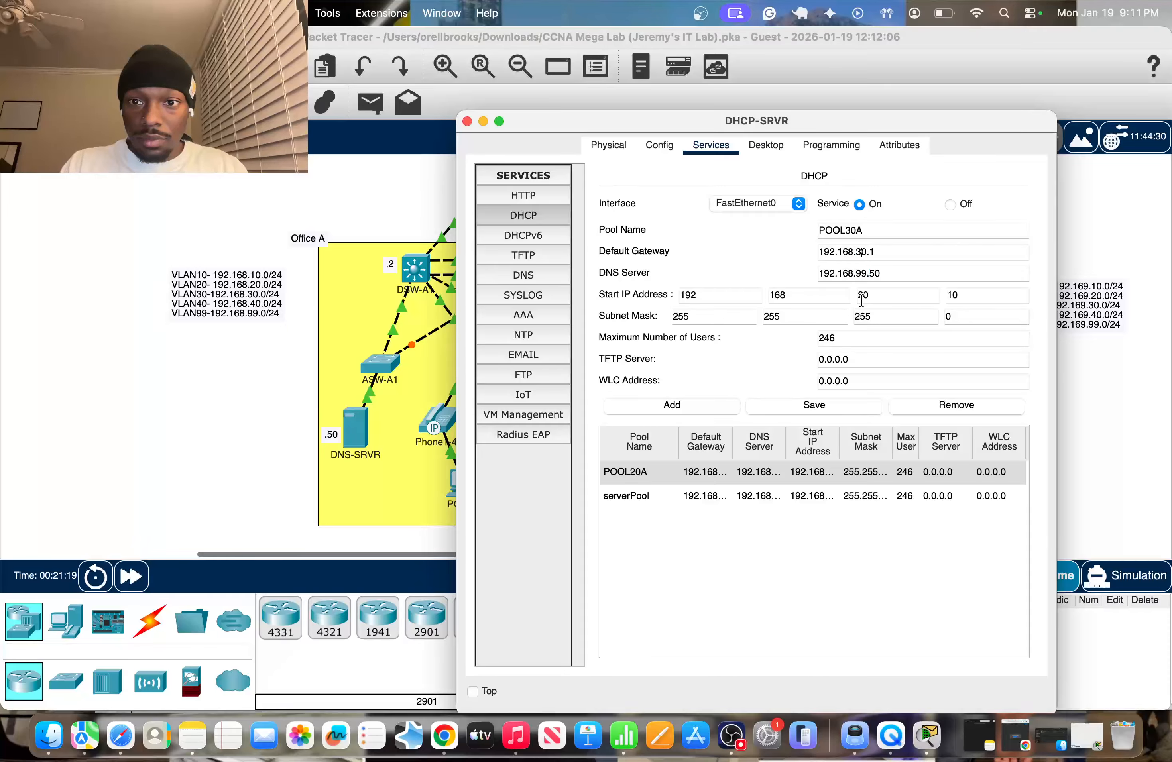
Step: Set the start IP address to 192.168.30.10 and add POOL30A to the pool list
{"action": "left_click", "coordinate": [905, 283]}
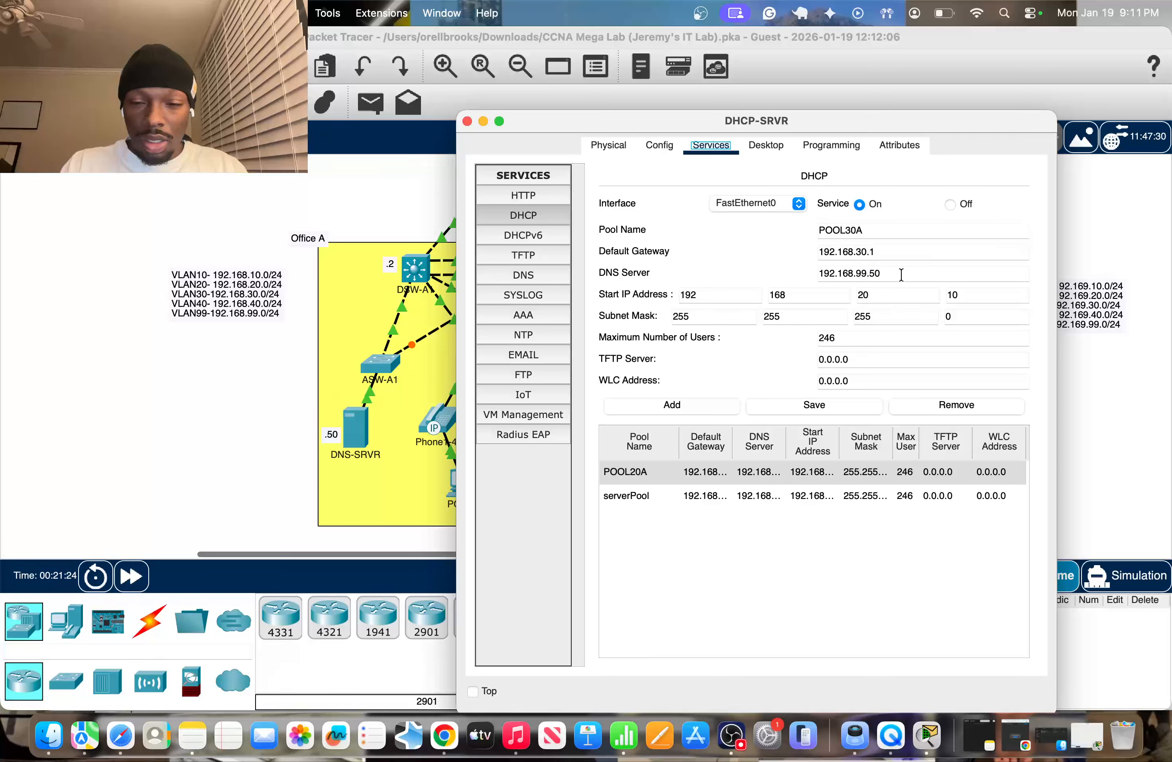
{"action": "double_click", "coordinate": [884, 295]}
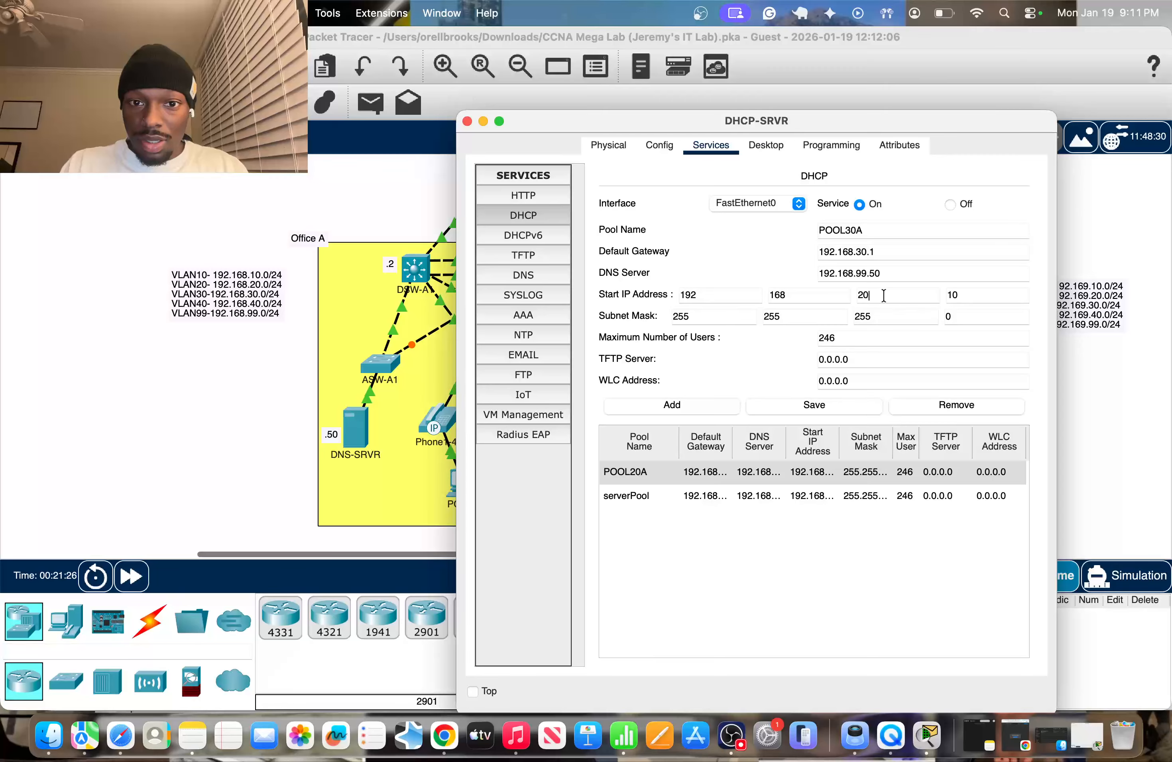
{"action": "type", "text": "30"}
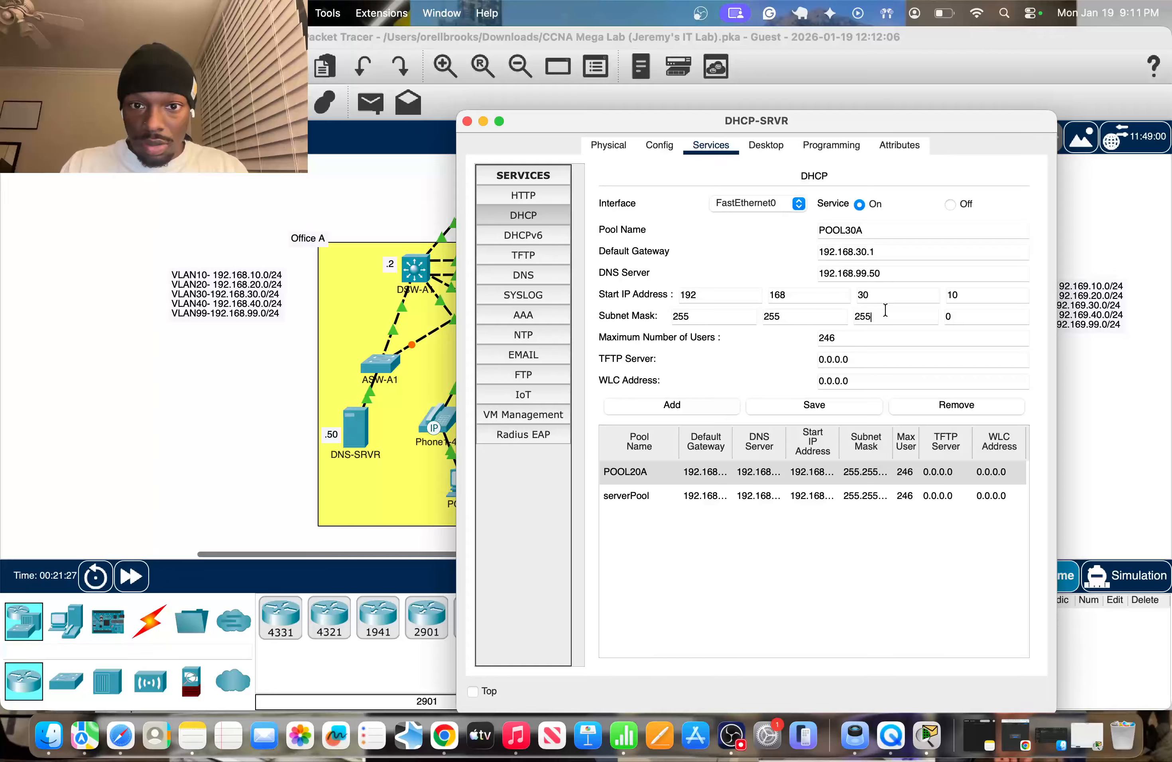
{"action": "double_click", "coordinate": [885, 295]}
{"action": "type", "text": "10"}
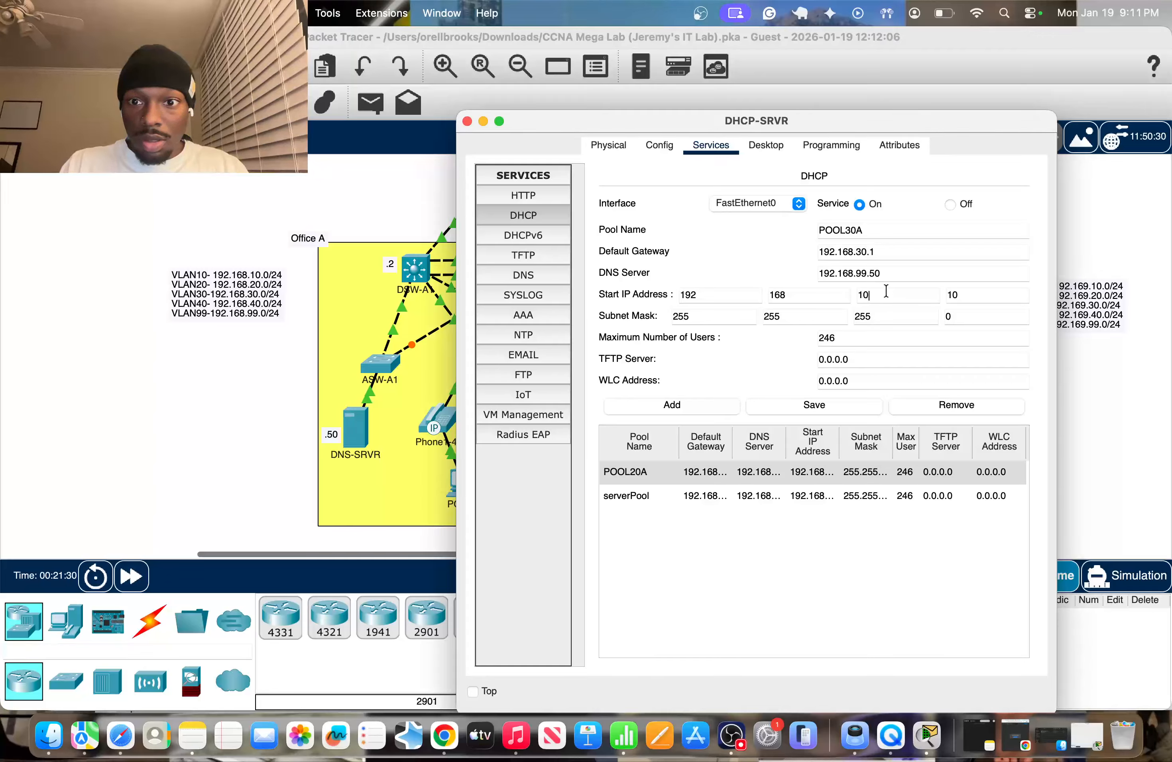
{"action": "left_click", "coordinate": [892, 318]}
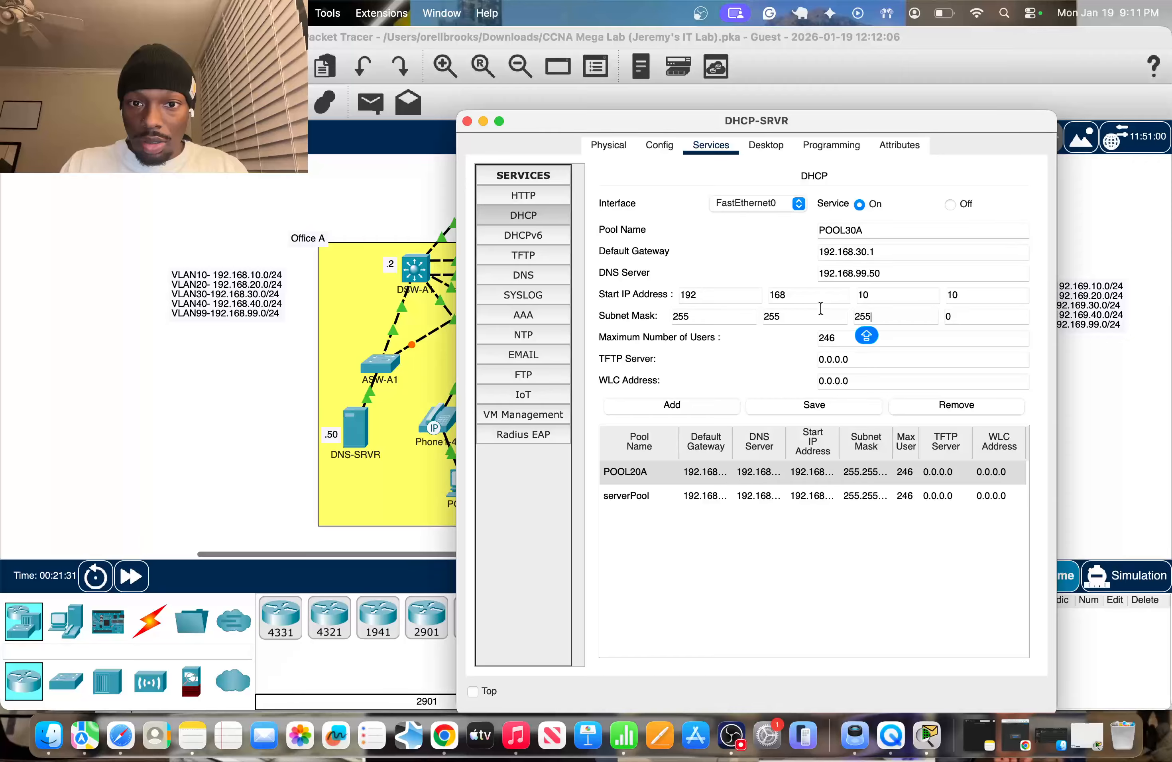
{"action": "double_click", "coordinate": [904, 301]}
{"action": "type", "text": "30"}
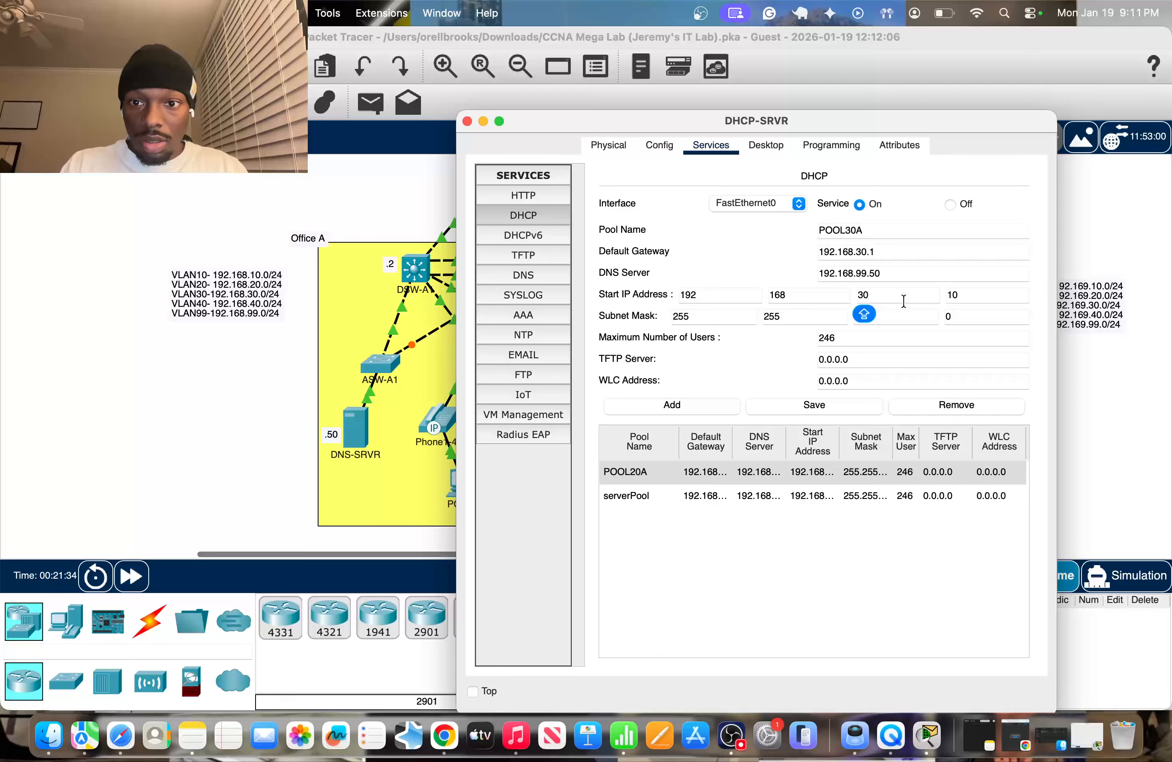
{"action": "left_click", "coordinate": [900, 318]}
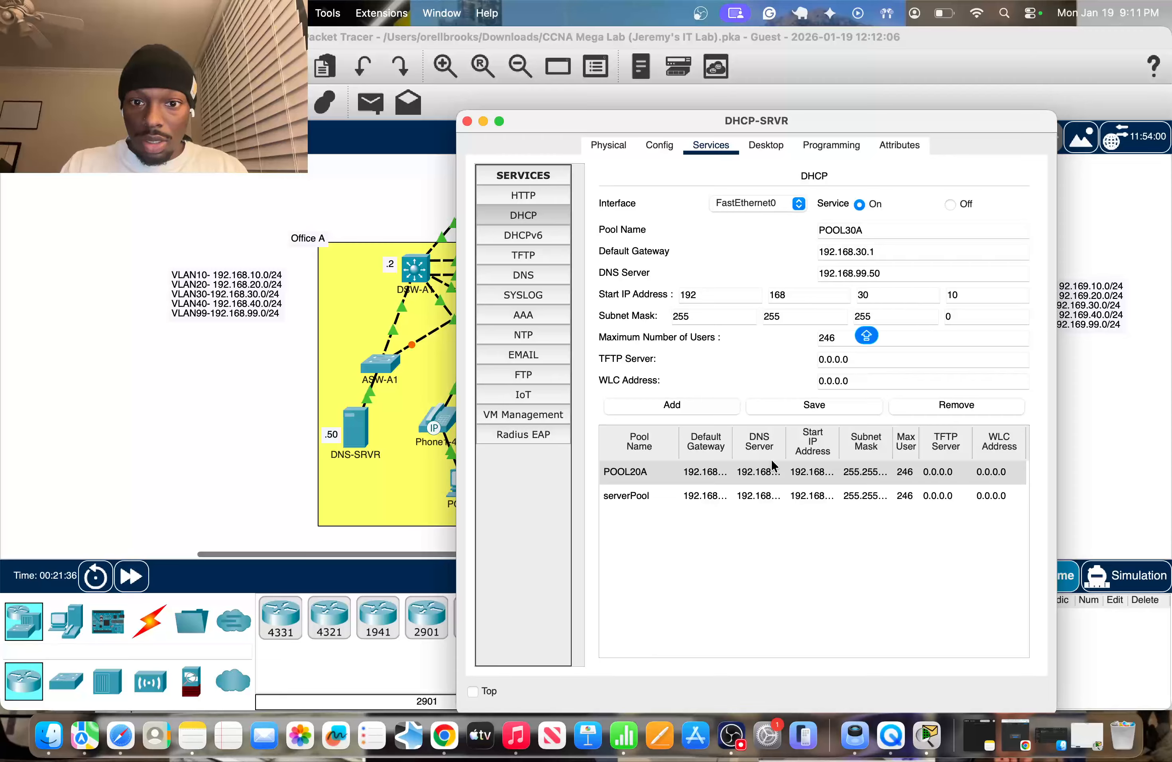
{"action": "left_click", "coordinate": [716, 403]}
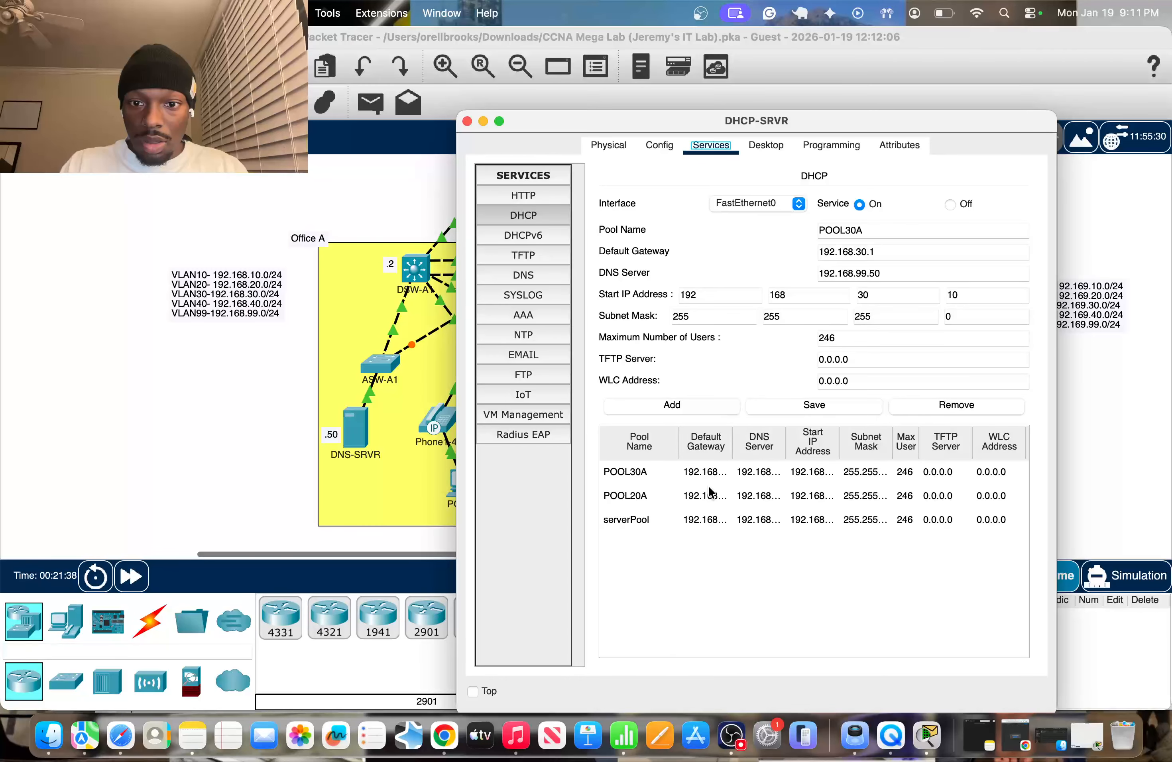
Step: Using the POOL30A entry as a base, change the pool name to POOL40A and the default gateway to 192.168.40.1
{"action": "left_click", "coordinate": [708, 496]}
{"action": "left_click", "coordinate": [713, 476]}
{"action": "left_click", "coordinate": [710, 496]}
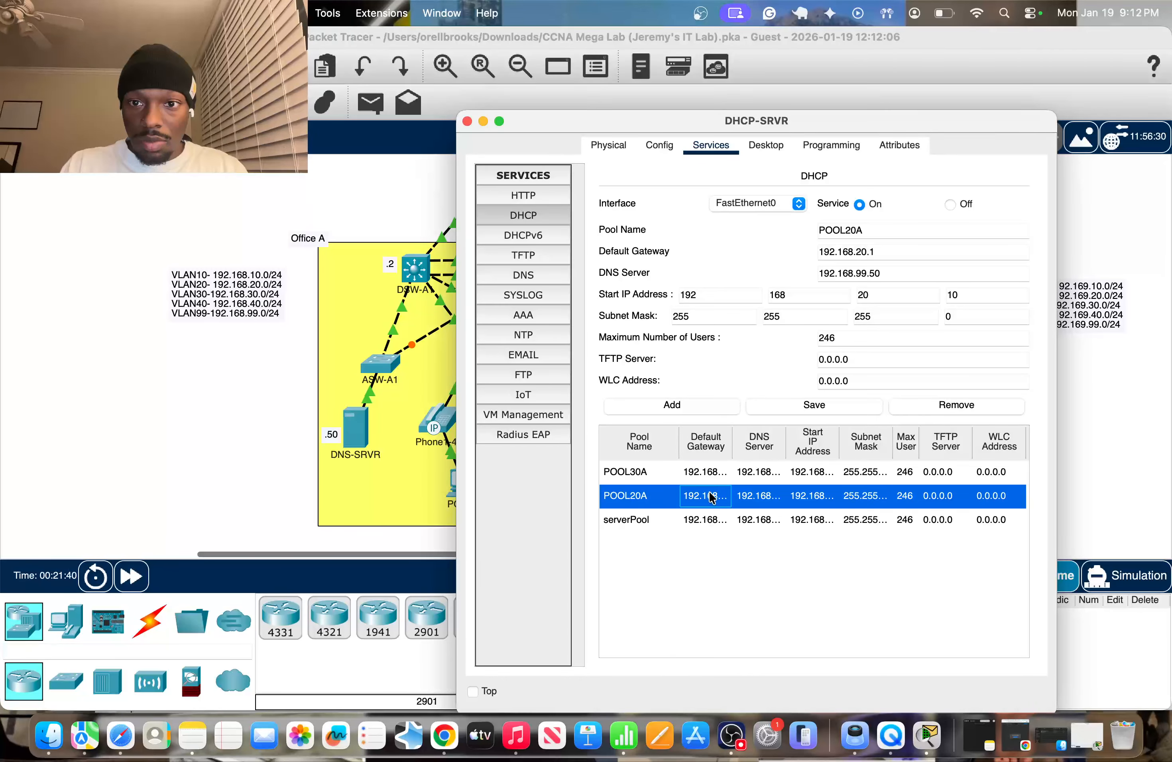
{"action": "left_click", "coordinate": [716, 480]}
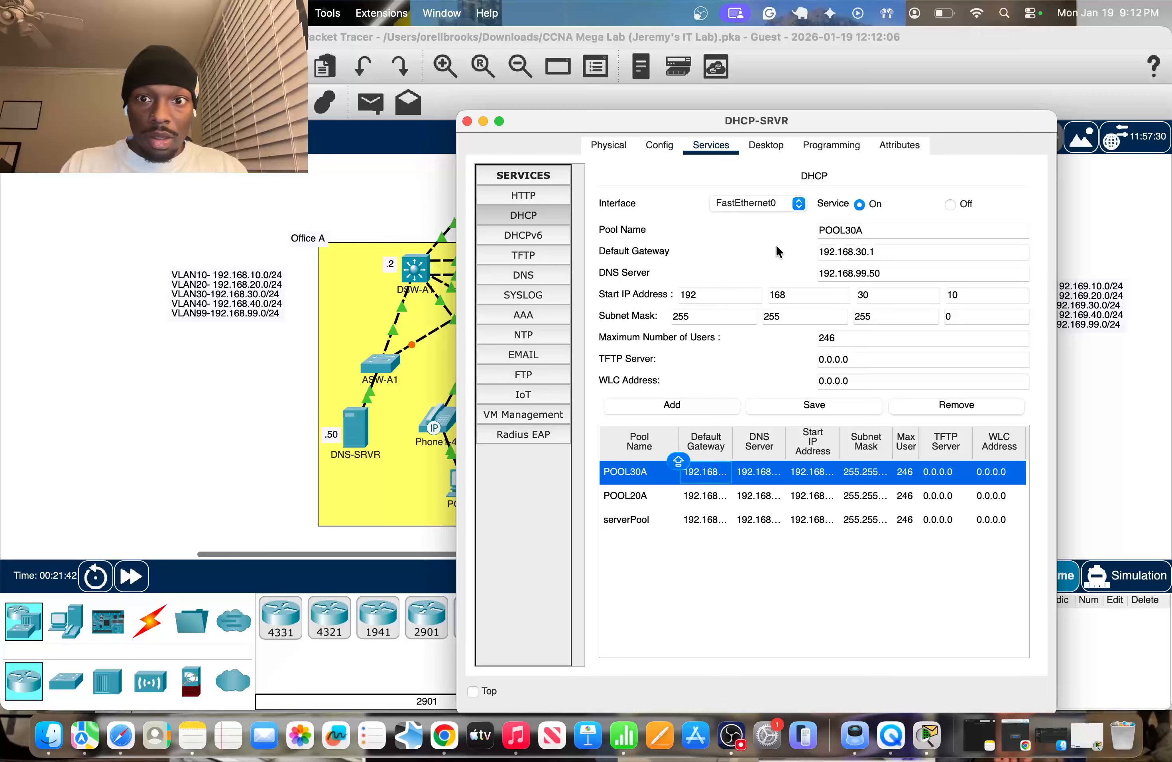
{"action": "left_click", "coordinate": [871, 228]}
{"action": "key", "text": "BackSpace"}
{"action": "key", "text": "BackSpace"}
{"action": "key", "text": "BackSpace"}
{"action": "type", "text": "40A"}
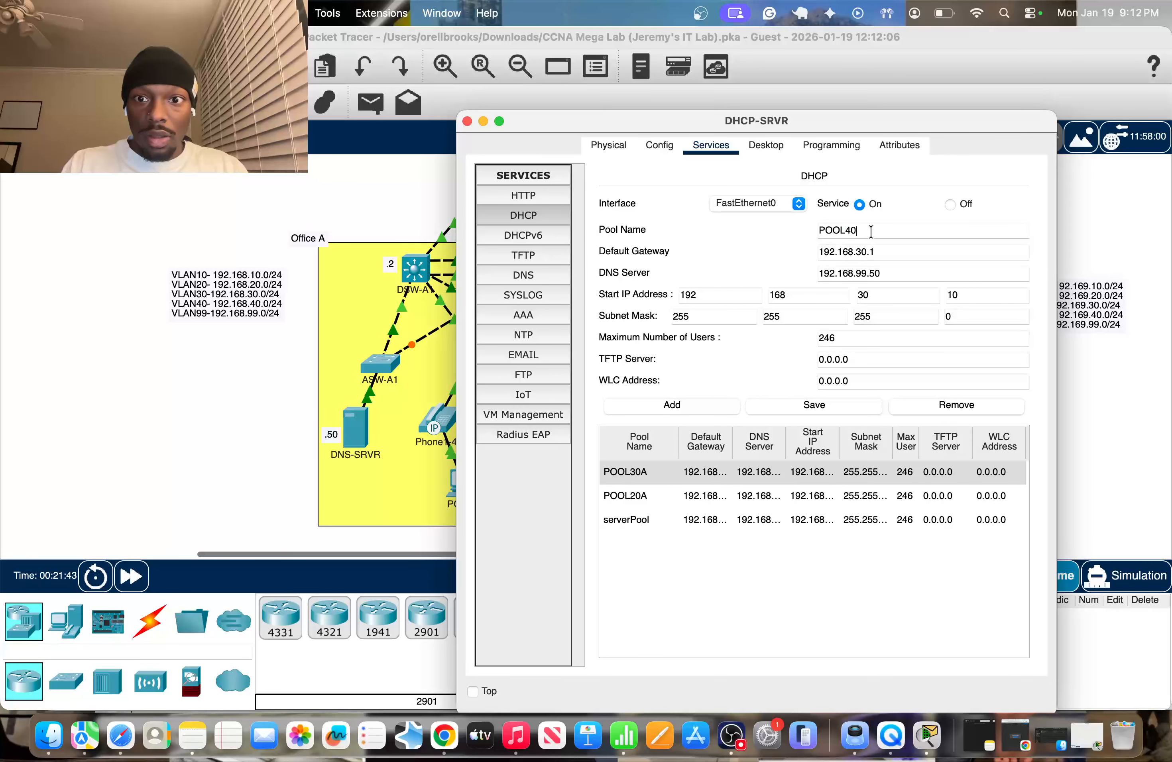
{"action": "double_click", "coordinate": [861, 252]}
{"action": "type", "text": "40"}
{"action": "left_click", "coordinate": [892, 273]}
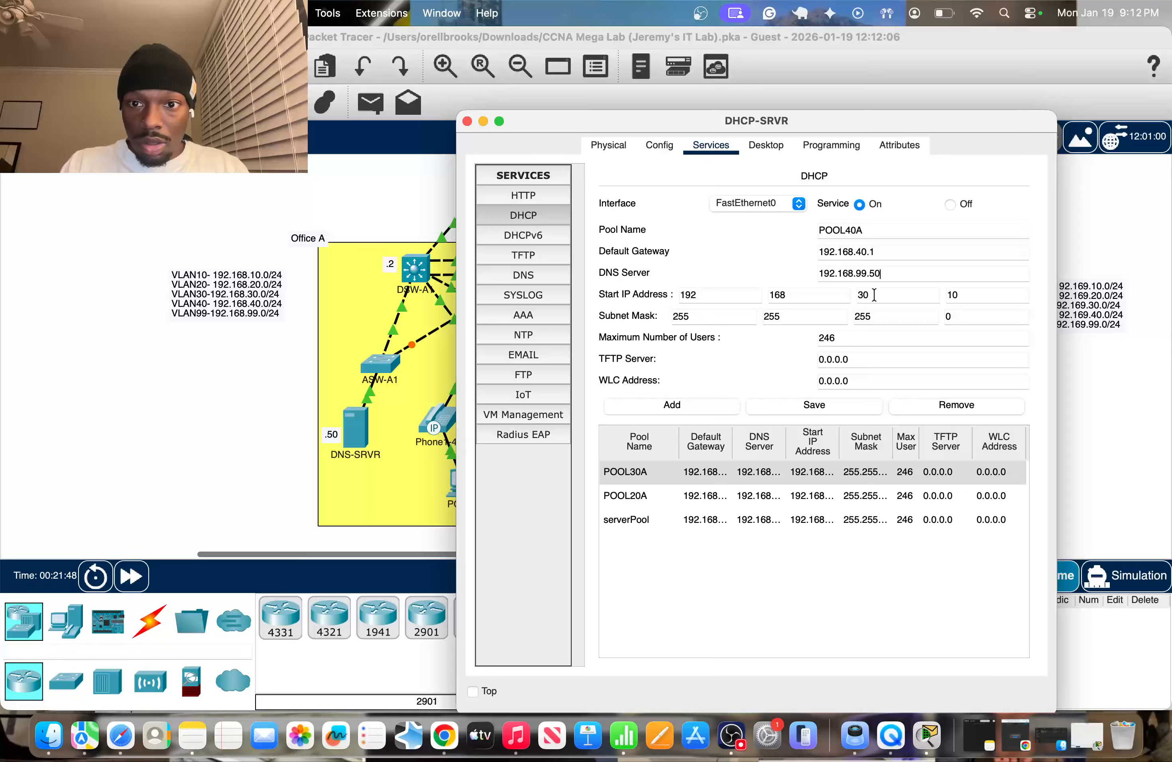
Step: Set the start IP address to 192.168.40.10 and add POOL40A to the pool list
{"action": "key", "text": "BackSpace"}
{"action": "type", "text": "4"}
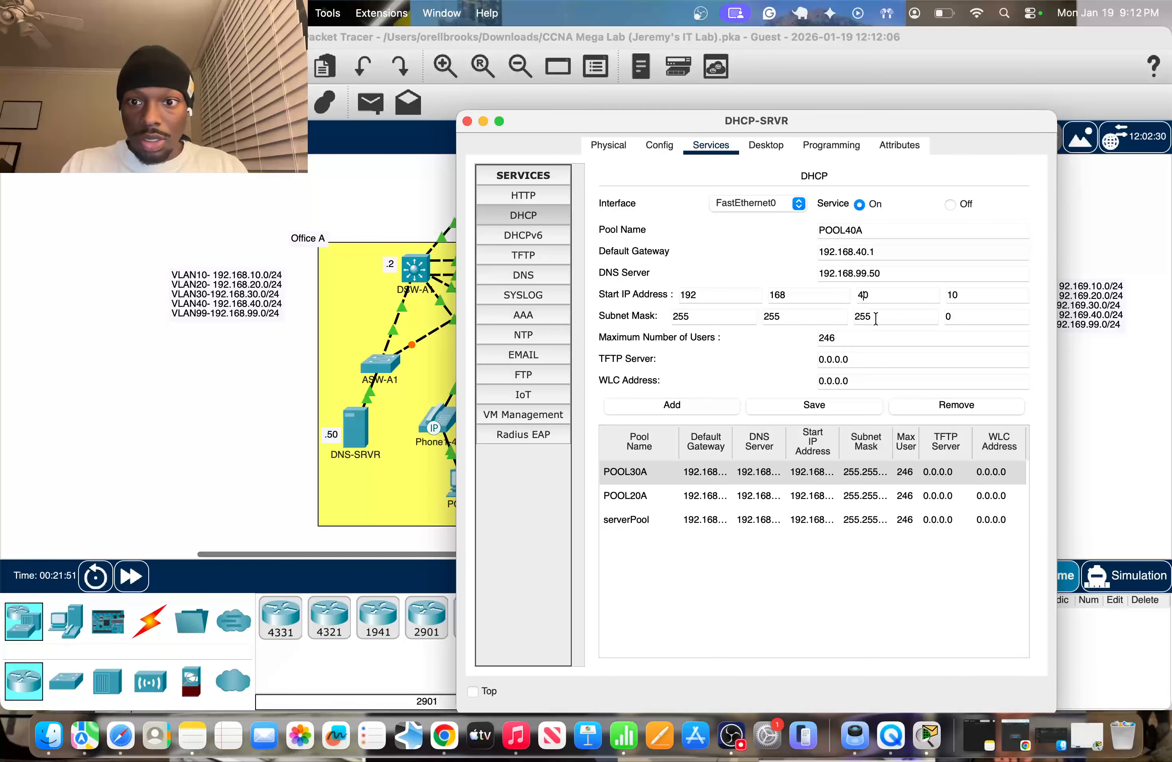
{"action": "left_click", "coordinate": [706, 411]}
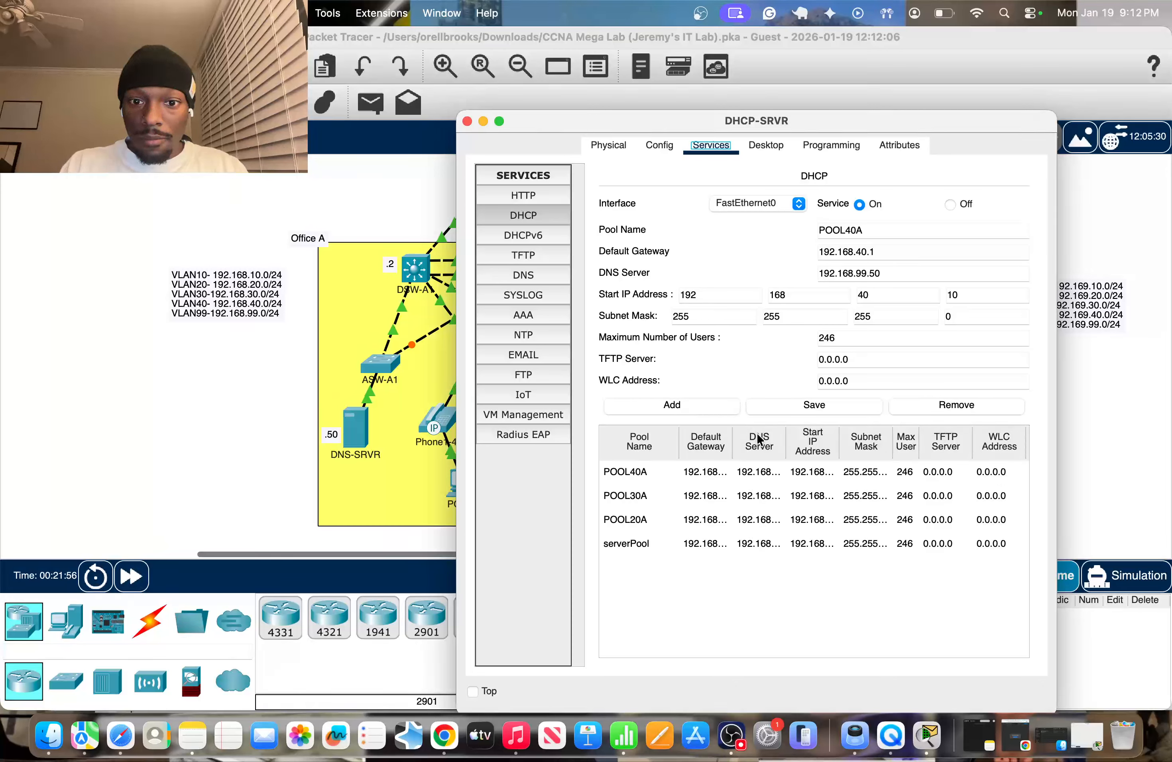
Step: Change the pool name to POOL99A and the default gateway to 192.168.99.1 for the next DHCP pool
{"action": "left_click", "coordinate": [856, 231]}
{"action": "key", "text": "BackSpace"}
{"action": "type", "text": "99"}
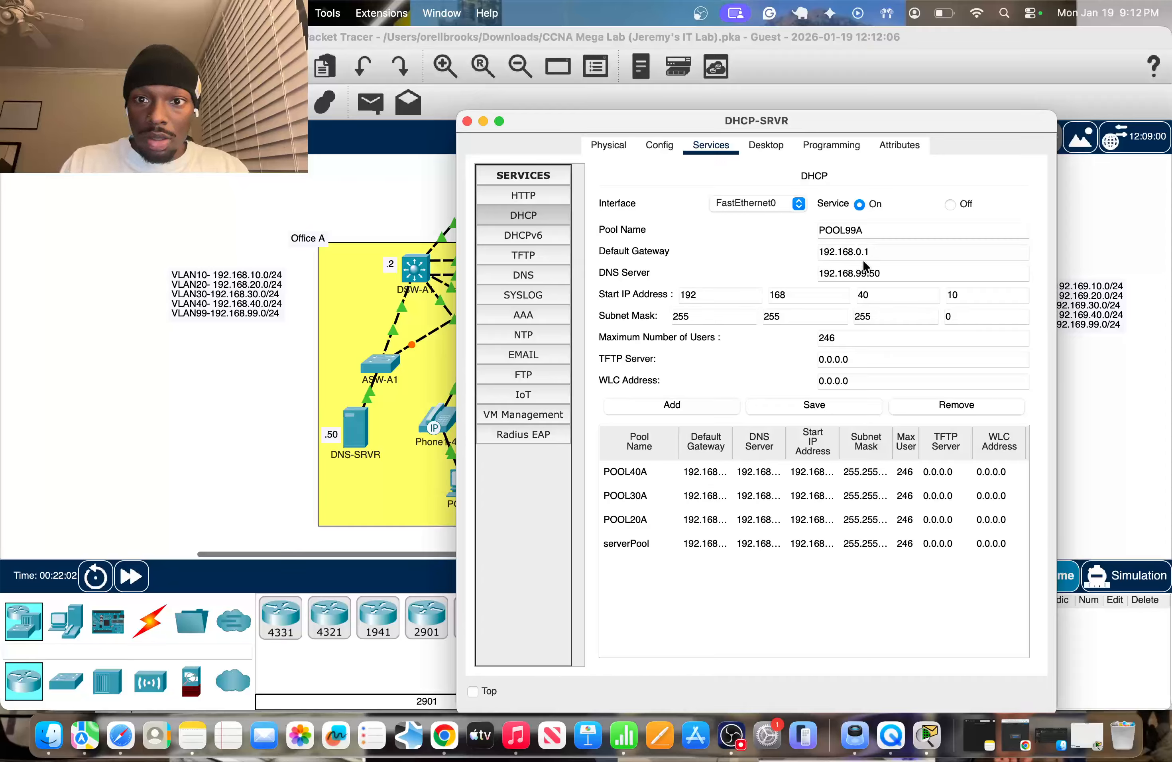
{"action": "type", "text": "99"}
{"action": "left_click", "coordinate": [891, 268]}
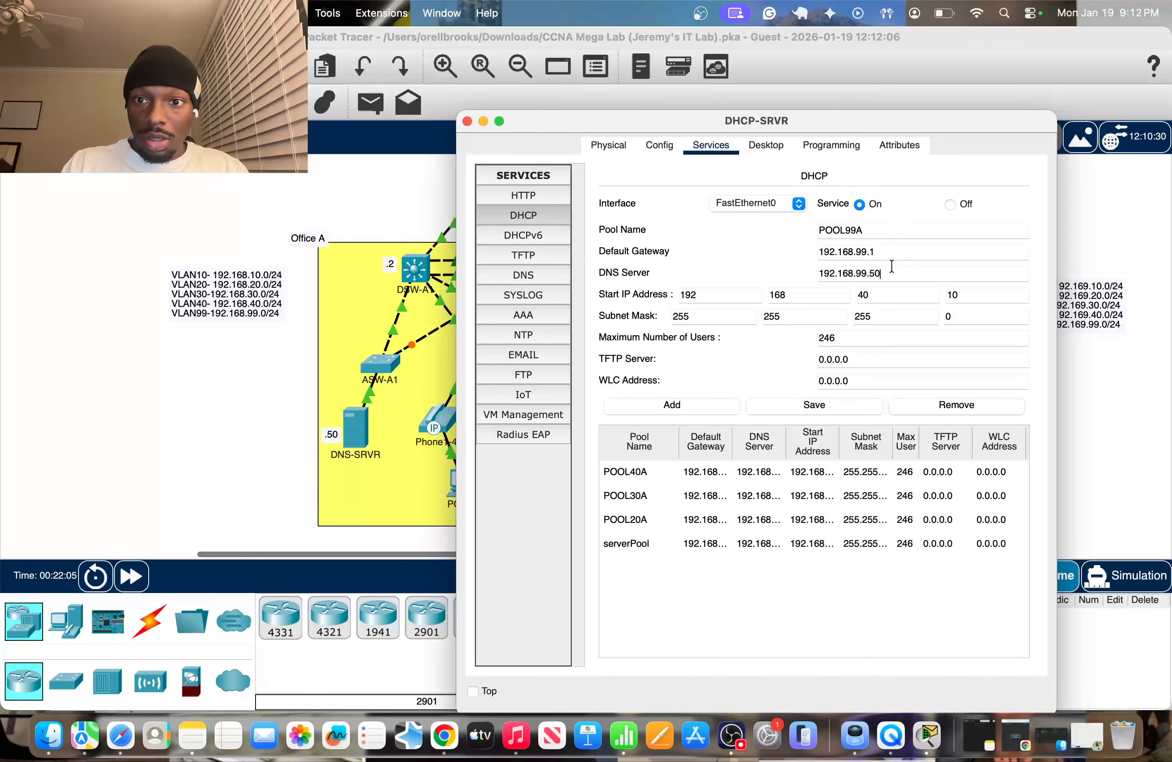
Step: Set the start IP address to 192.168.99.10 and add POOL99A to the pool list
{"action": "left_click", "coordinate": [885, 293]}
{"action": "key", "text": "BackSpace"}
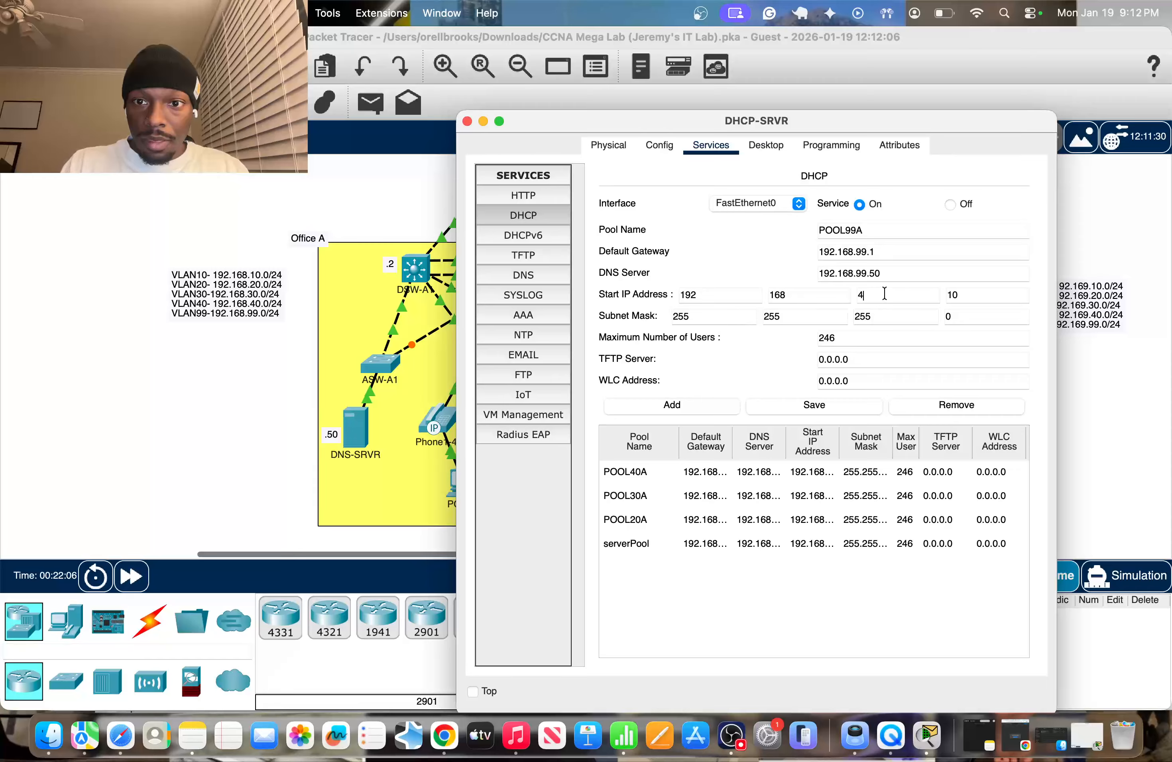
{"action": "type", "text": "99"}
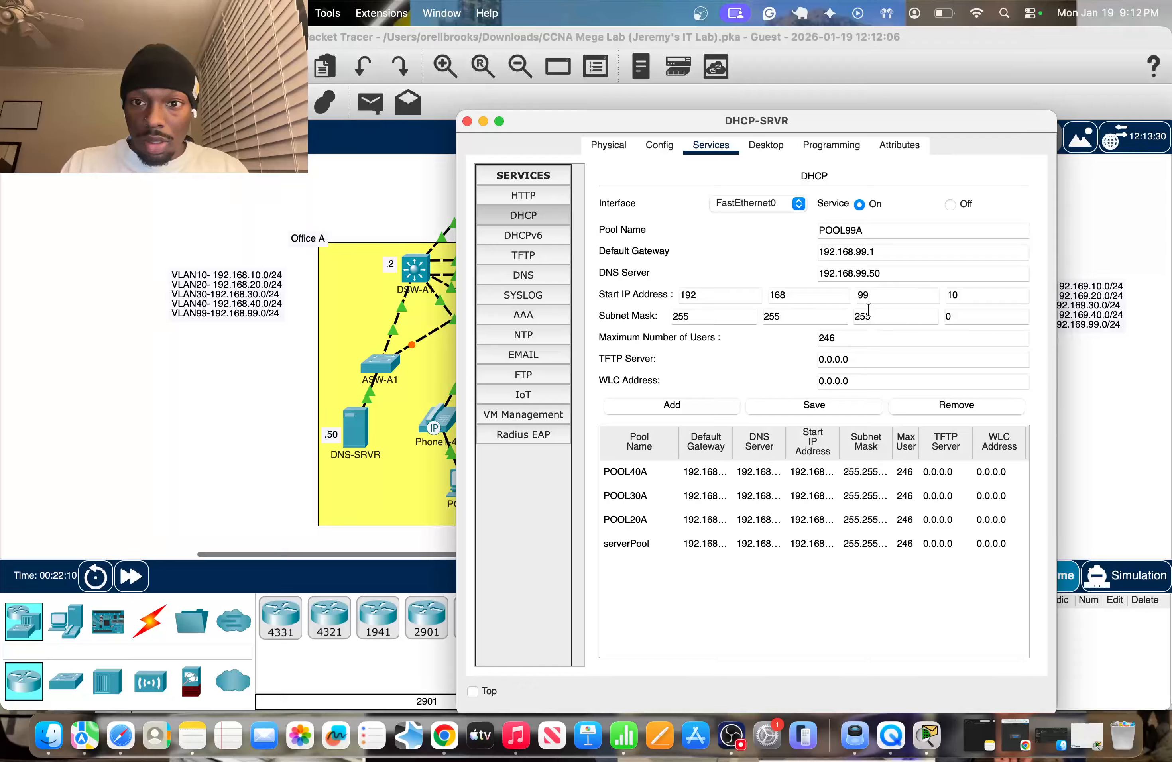
{"action": "left_click", "coordinate": [689, 406]}
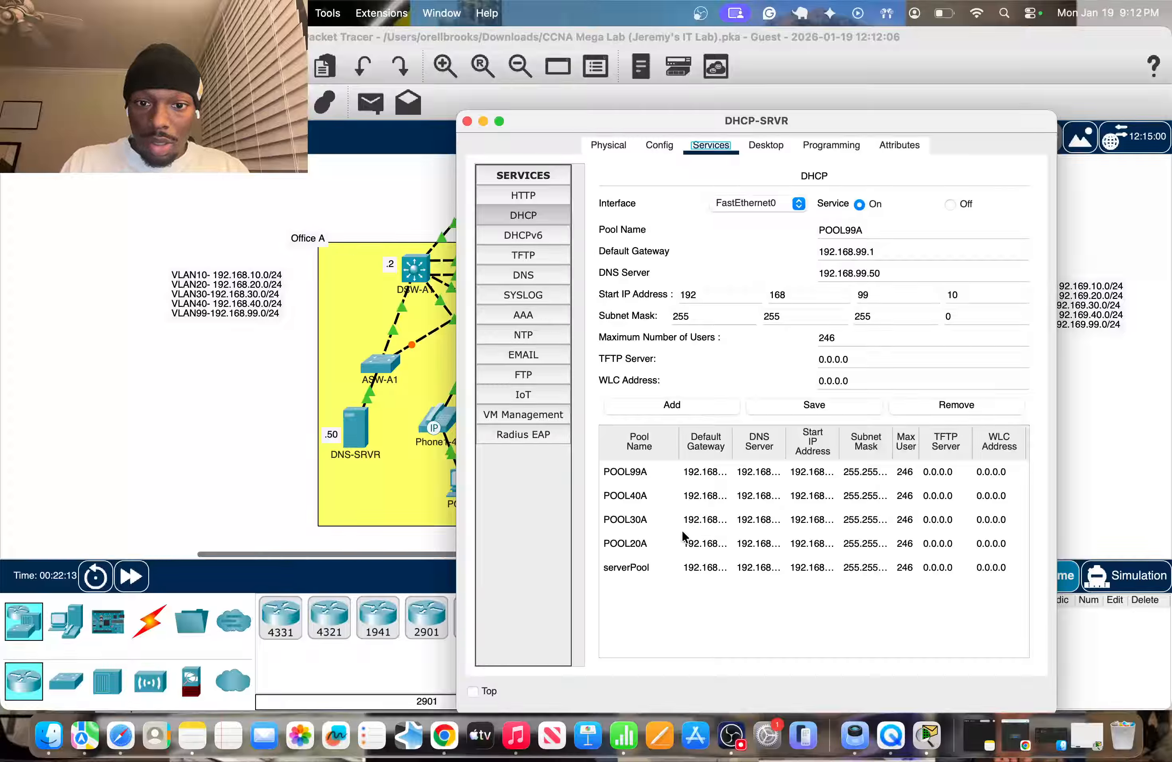
Step: Review the gateway, DNS server and start address of each Office A pool in the list
{"action": "left_click", "coordinate": [674, 545]}
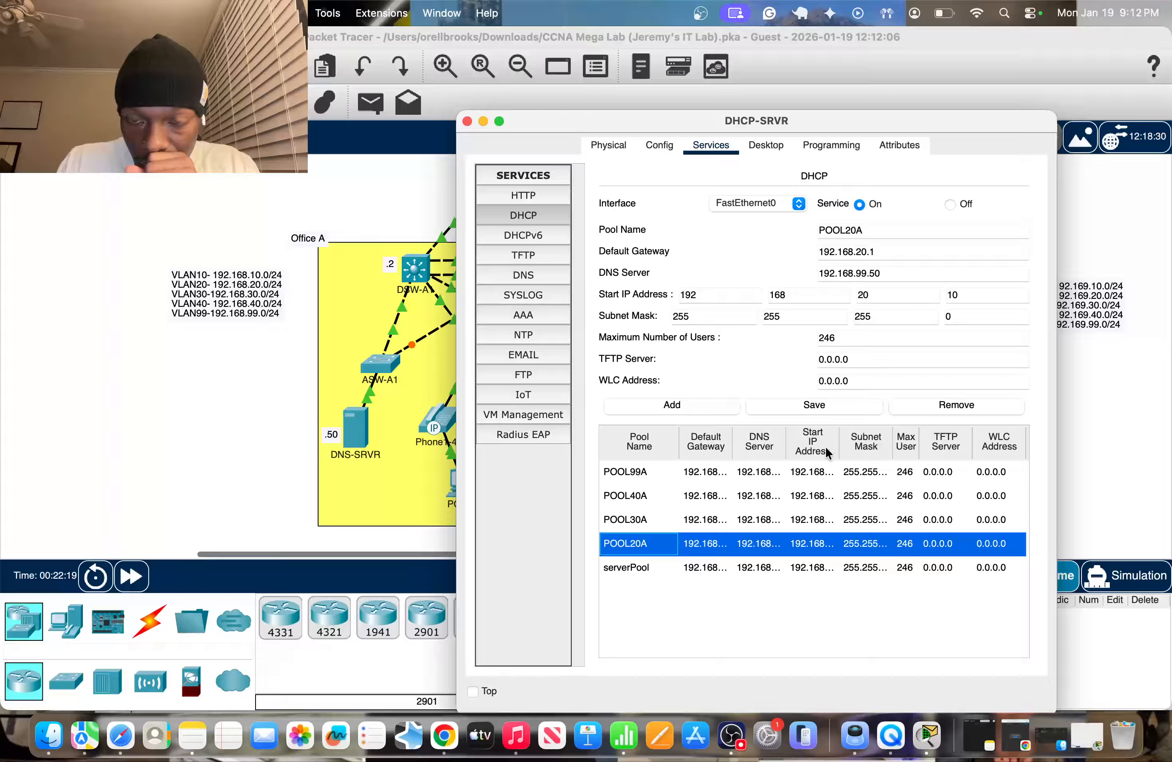
{"action": "left_click", "coordinate": [671, 568]}
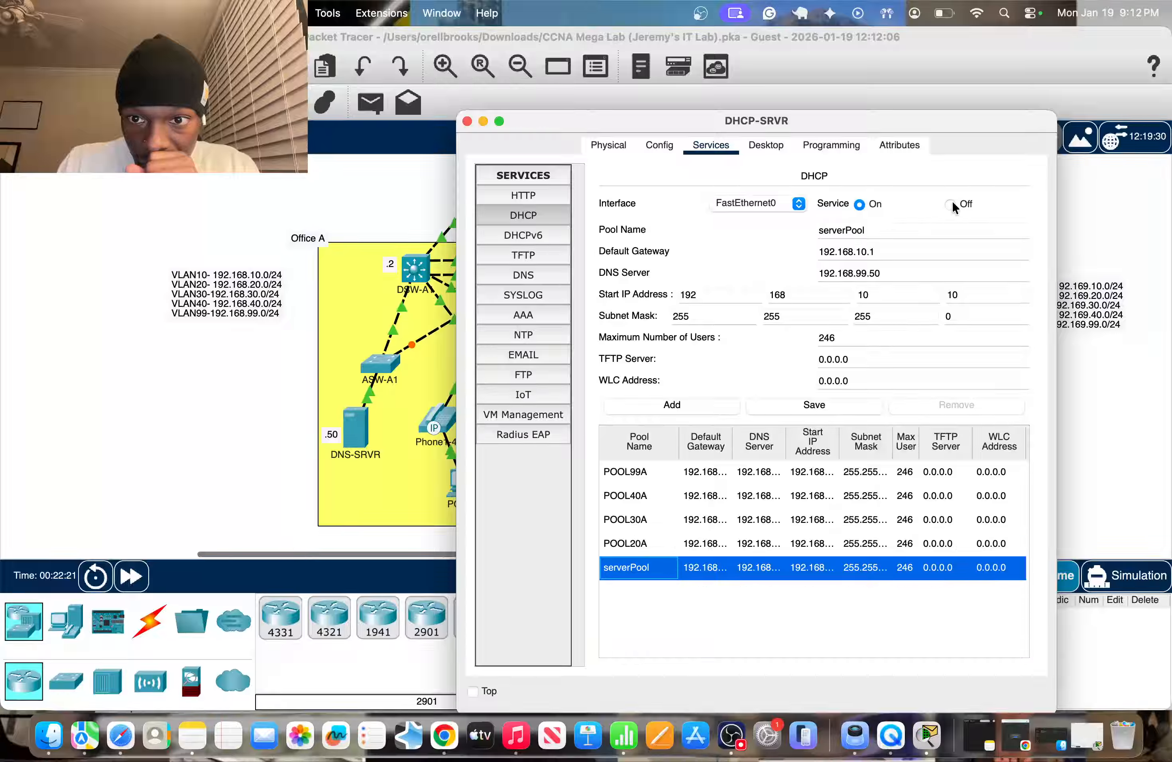
{"action": "left_click", "coordinate": [705, 520]}
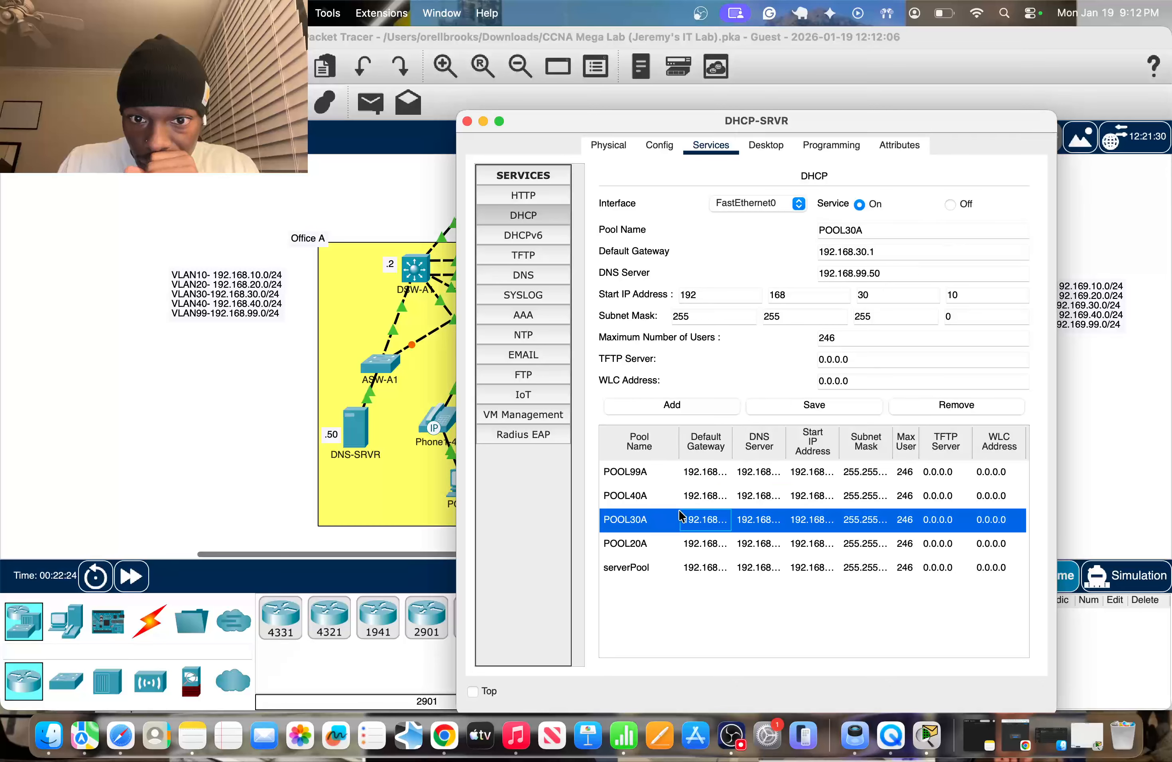
{"action": "left_click", "coordinate": [675, 496]}
{"action": "left_click", "coordinate": [682, 477]}
{"action": "left_click", "coordinate": [682, 500]}
{"action": "left_click", "coordinate": [683, 520]}
Step: Using the POOL20A entry as a base, change the pool name to POOL10B for an Office B pool
{"action": "left_click", "coordinate": [684, 544]}
{"action": "left_click", "coordinate": [865, 229]}
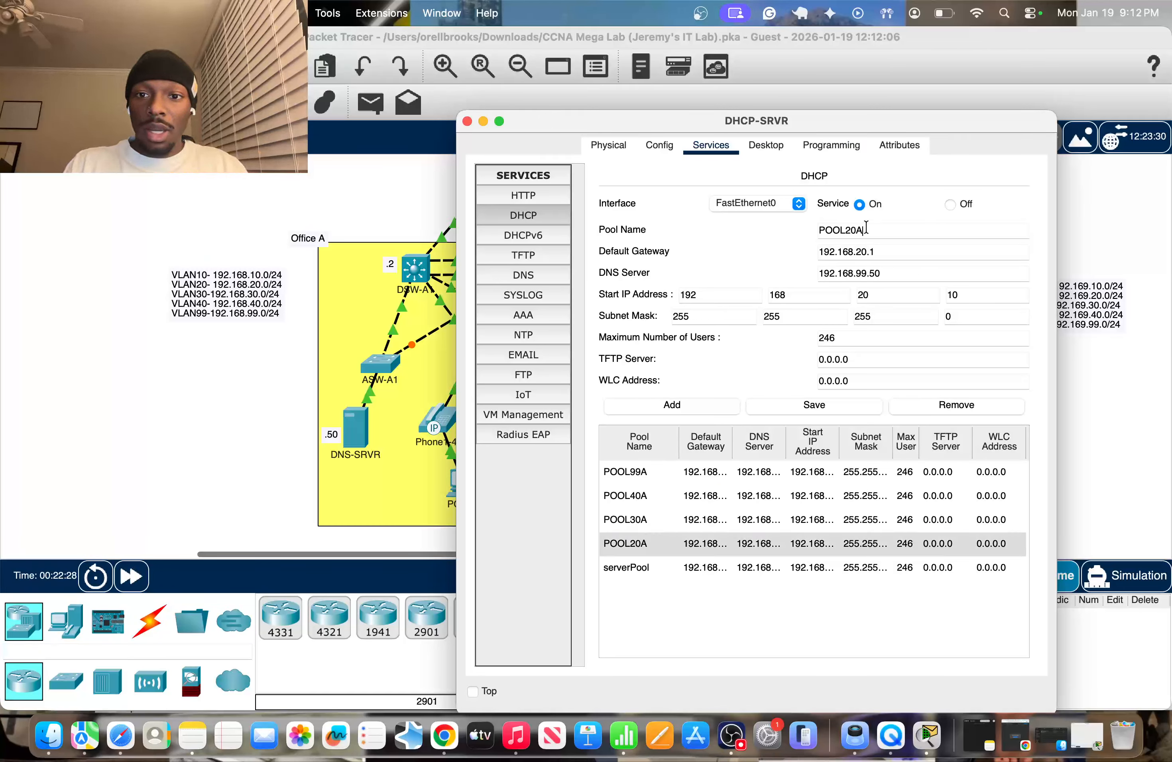
{"action": "key", "text": "BackSpace"}
{"action": "type", "text": "B"}
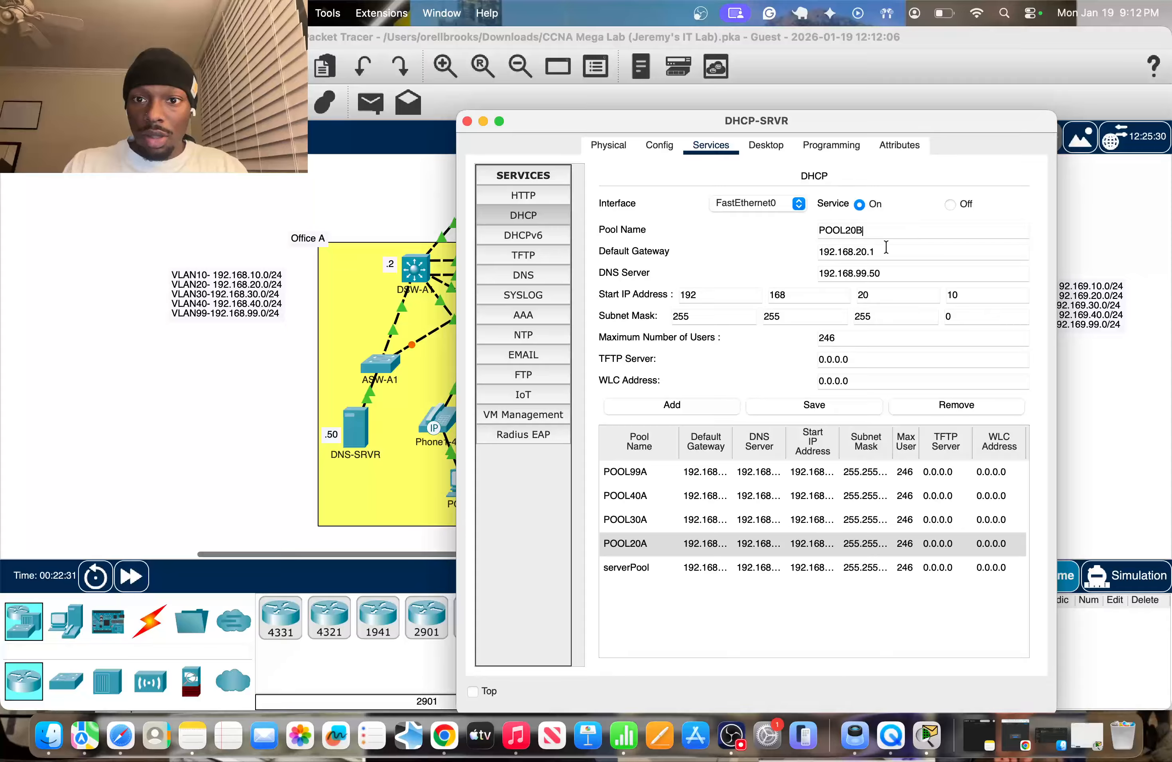
{"action": "left_click", "coordinate": [850, 233]}
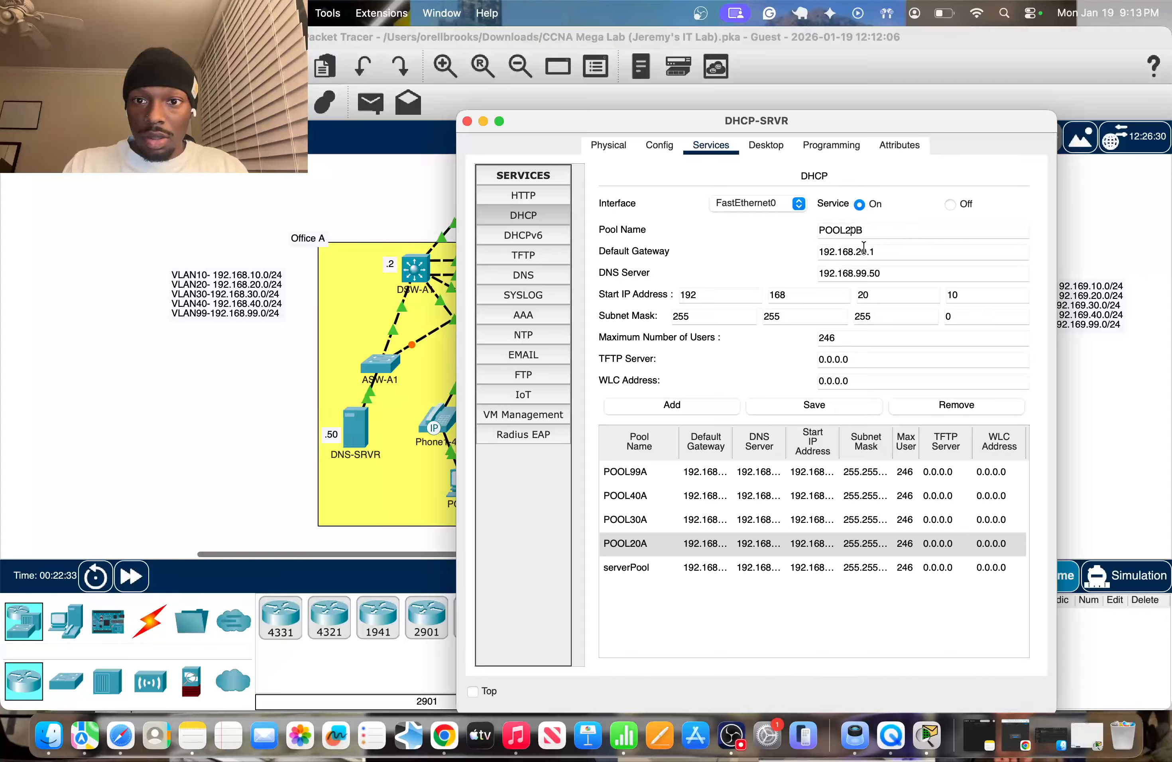
{"action": "key", "text": "BackSpace"}
{"action": "type", "text": "1"}
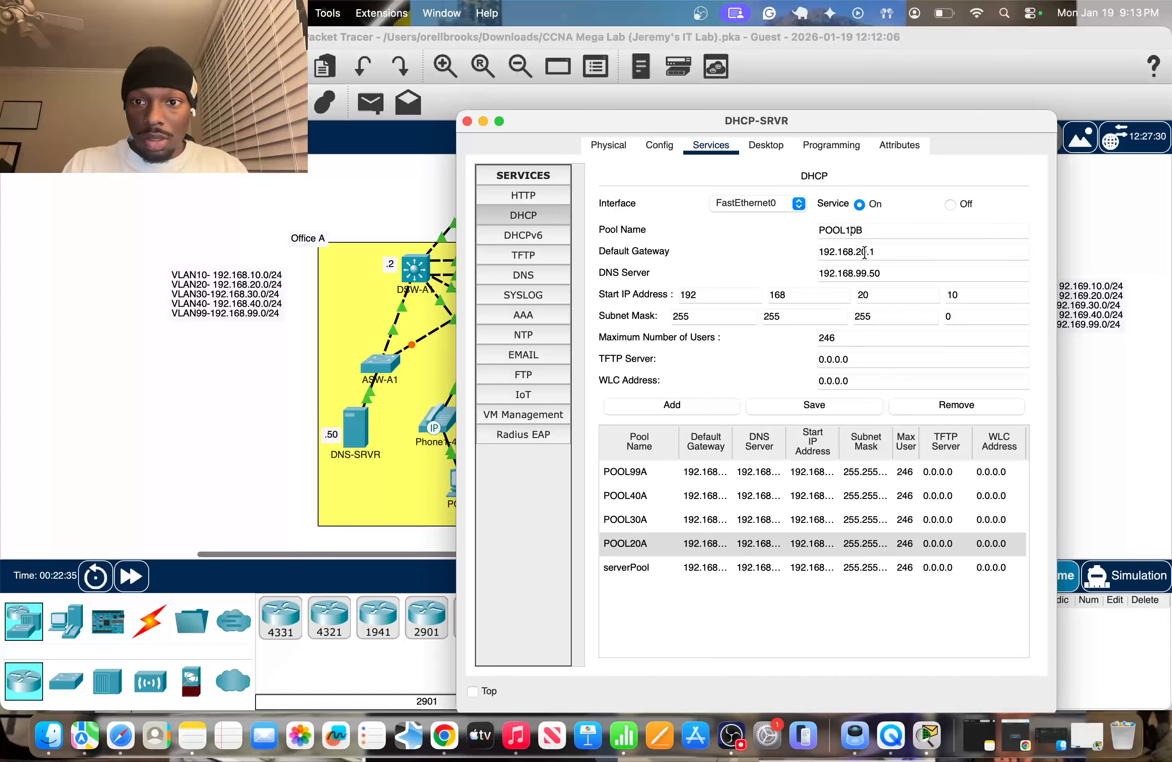
Step: Set the default gateway to 192.169.20.1 and edit the second octet of the start IP address
{"action": "left_click", "coordinate": [853, 256]}
{"action": "key", "text": "BackSpace"}
{"action": "type", "text": "9"}
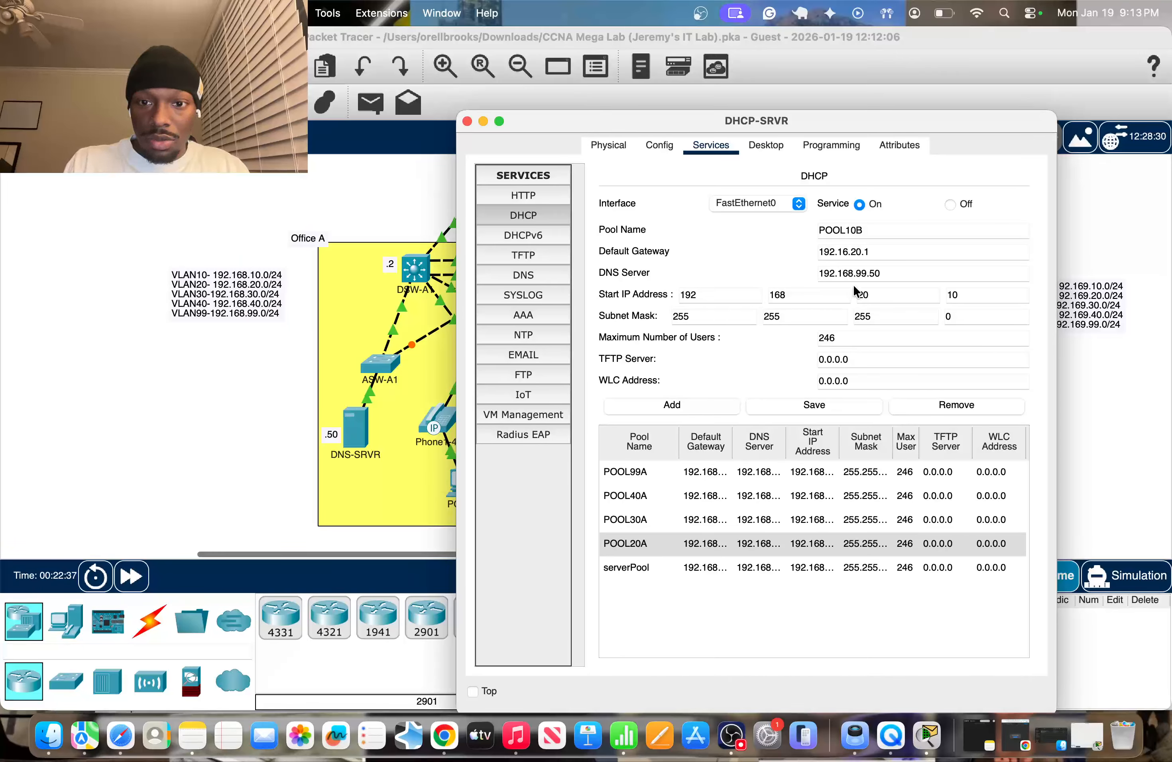
{"action": "left_click_drag", "start_coordinate": [869, 127], "coordinate": [654, 121]}
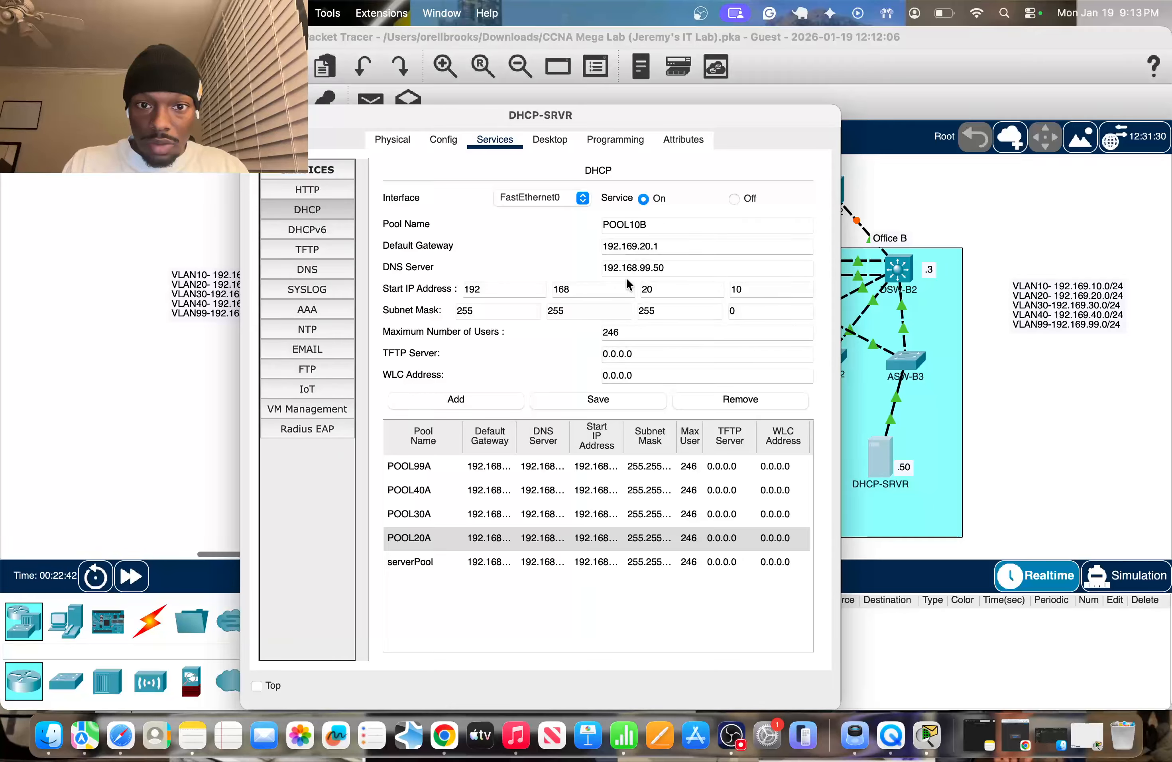
{"action": "left_click", "coordinate": [609, 289]}
{"action": "type", "text": "9"}
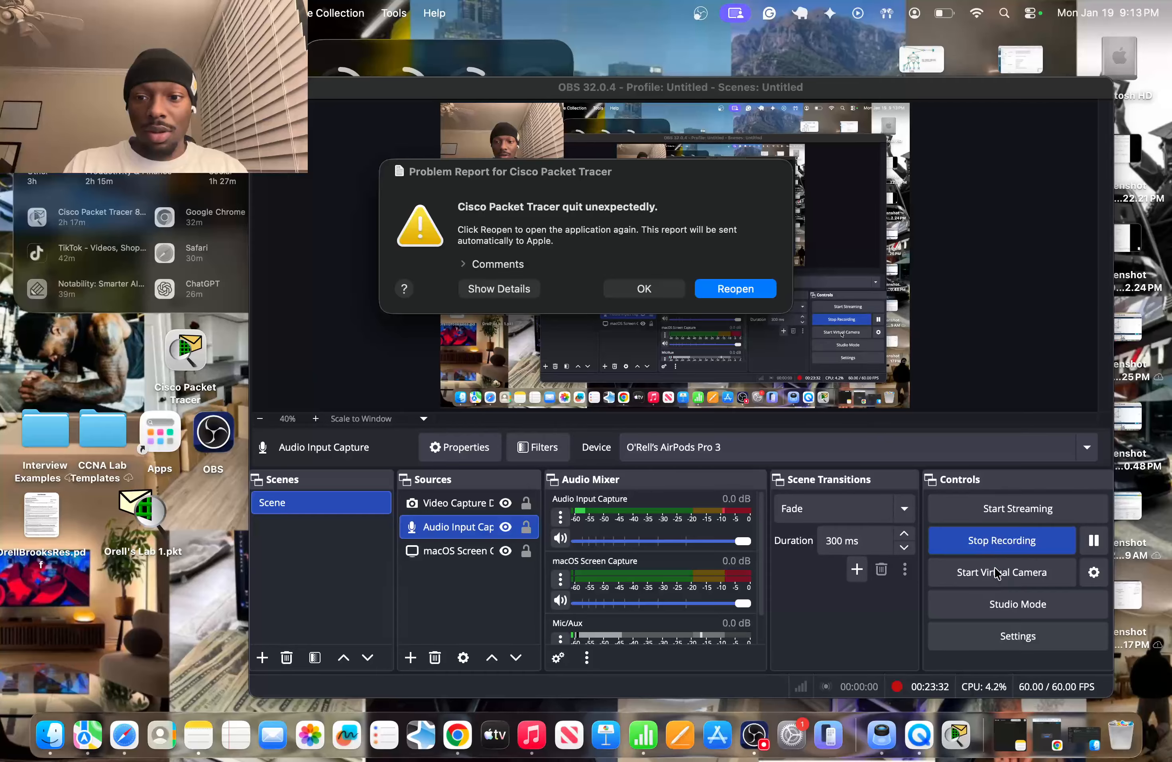
Step: Switch back to Cisco Packet Tracer and save the lab file
{"action": "left_click", "coordinate": [1090, 549]}
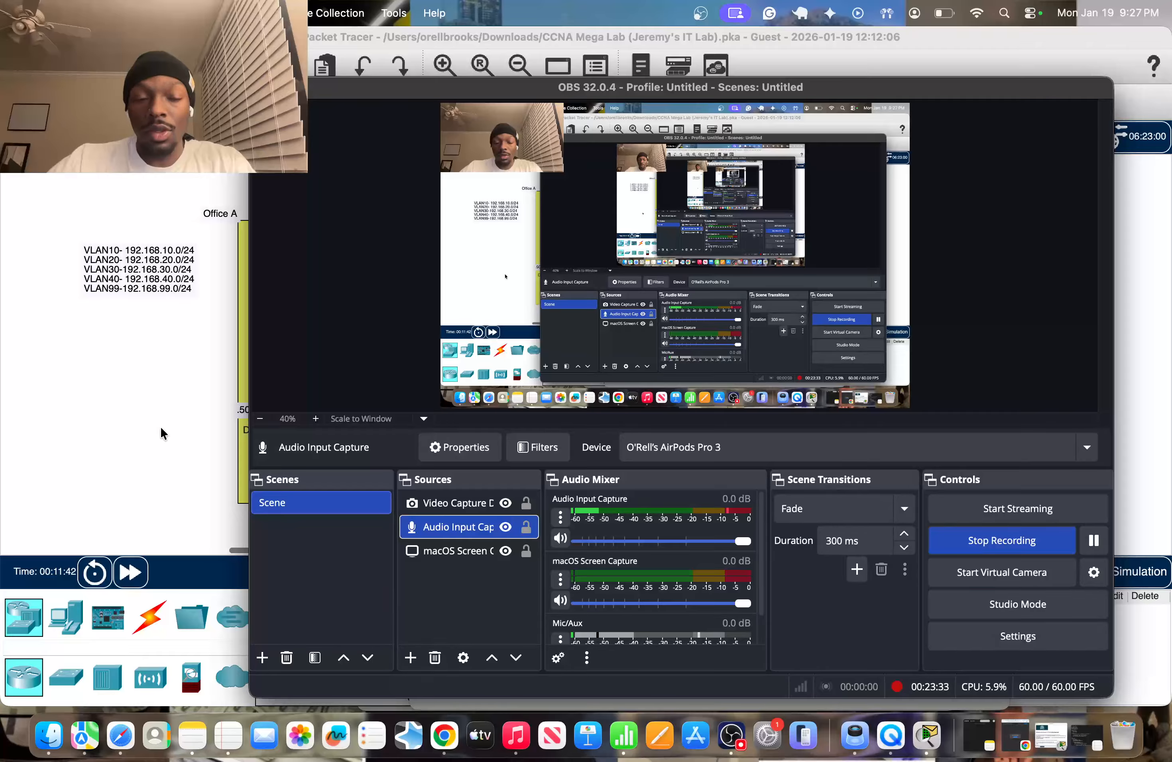
{"action": "left_click", "coordinate": [161, 428]}
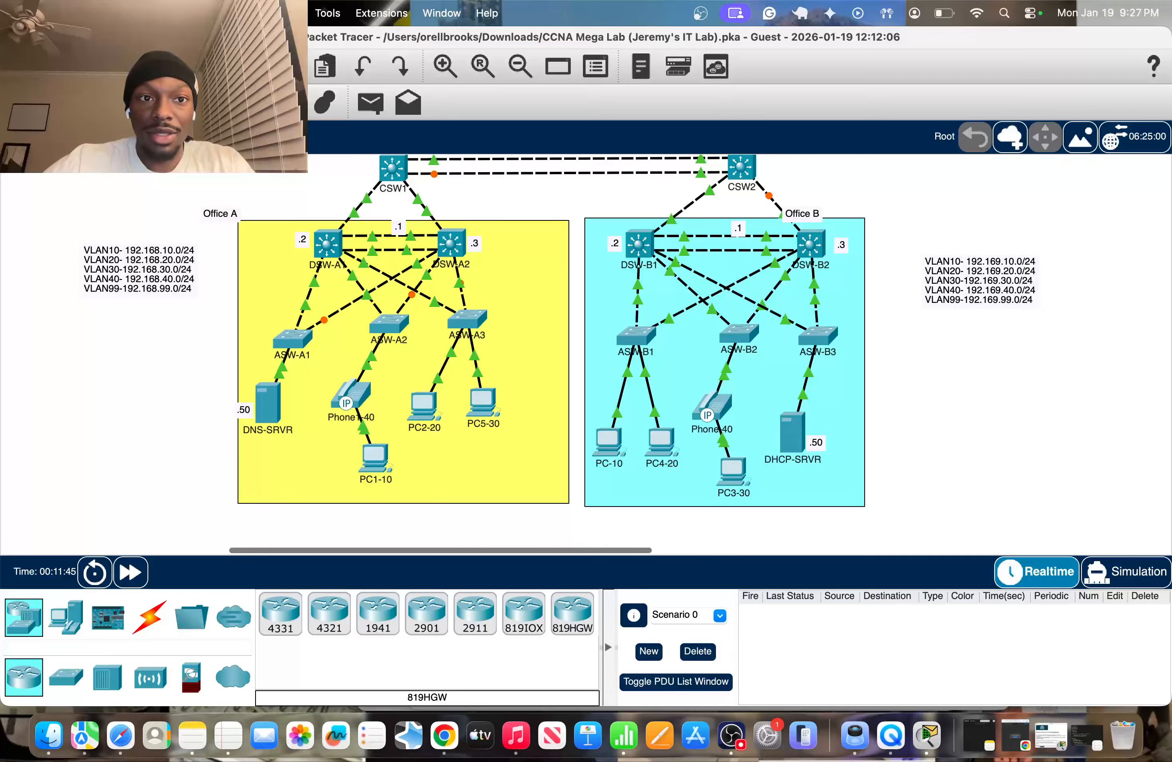
{"action": "left_click", "coordinate": [160, 13]}
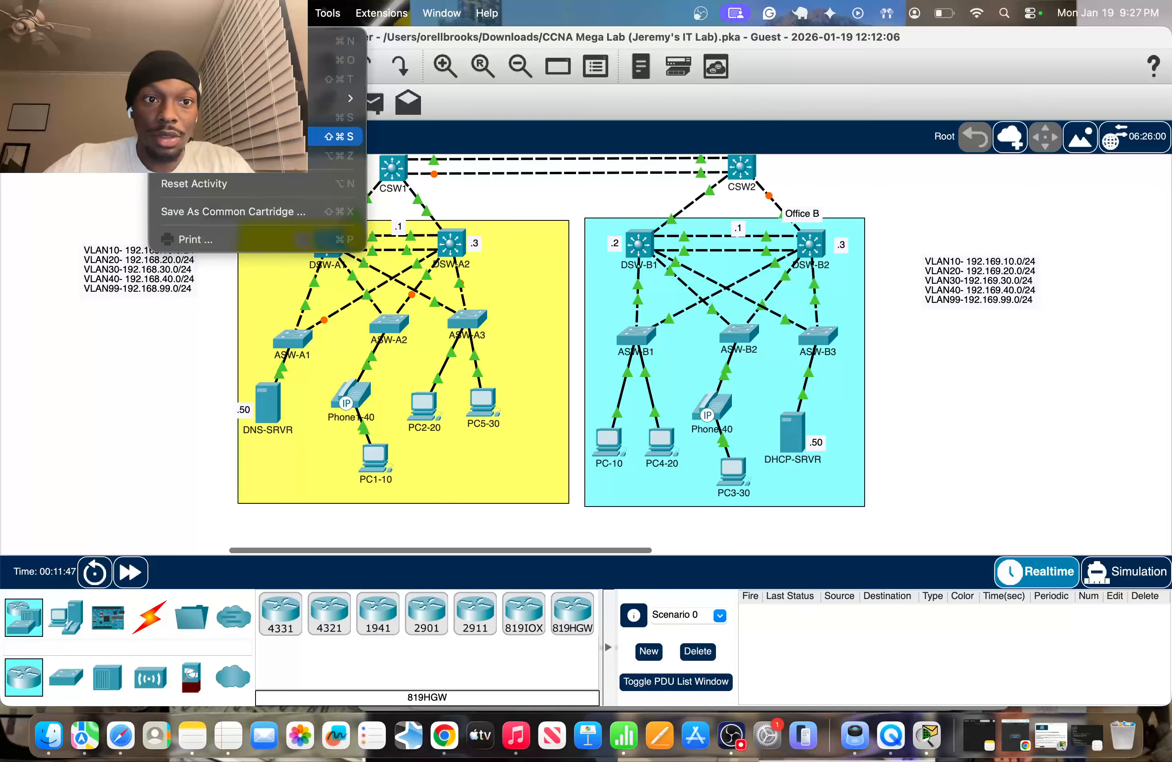
{"action": "left_click", "coordinate": [213, 116]}
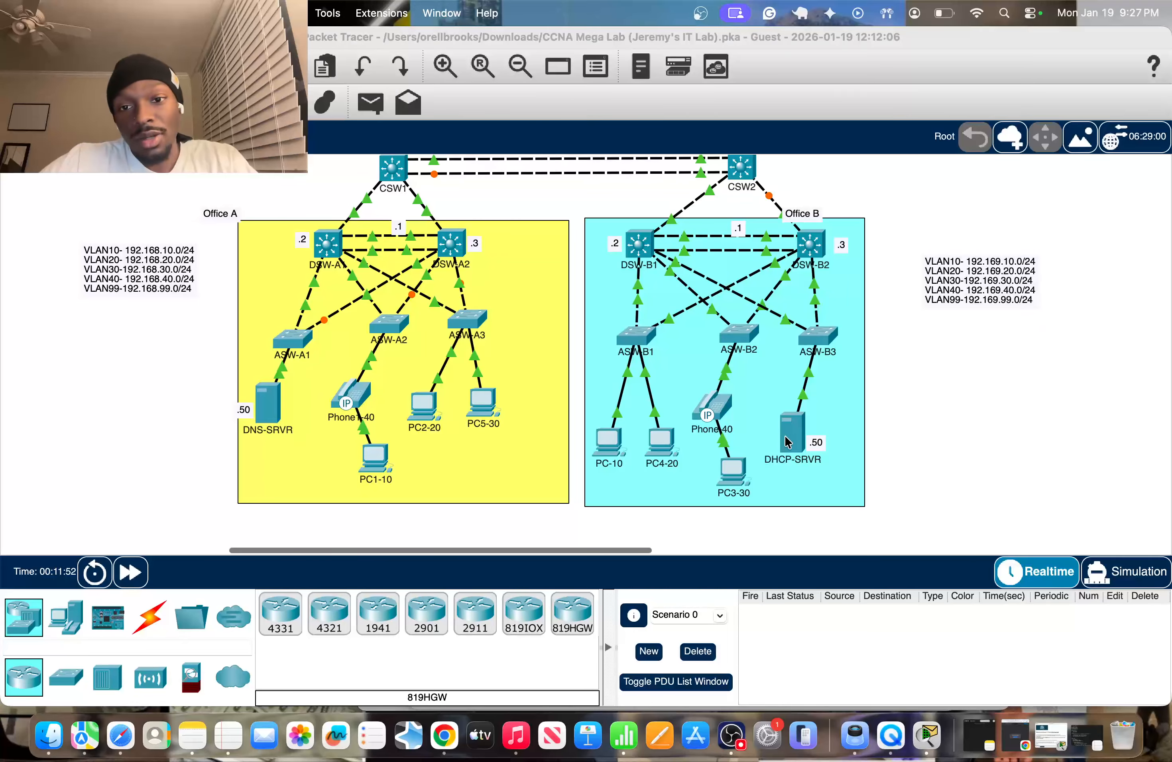
Step: Add DHCP pool POOLB20 on DHCP-SRVR with default gateway 192.169.20.1 and start IP address 192.169.20.11
{"action": "left_click", "coordinate": [789, 441]}
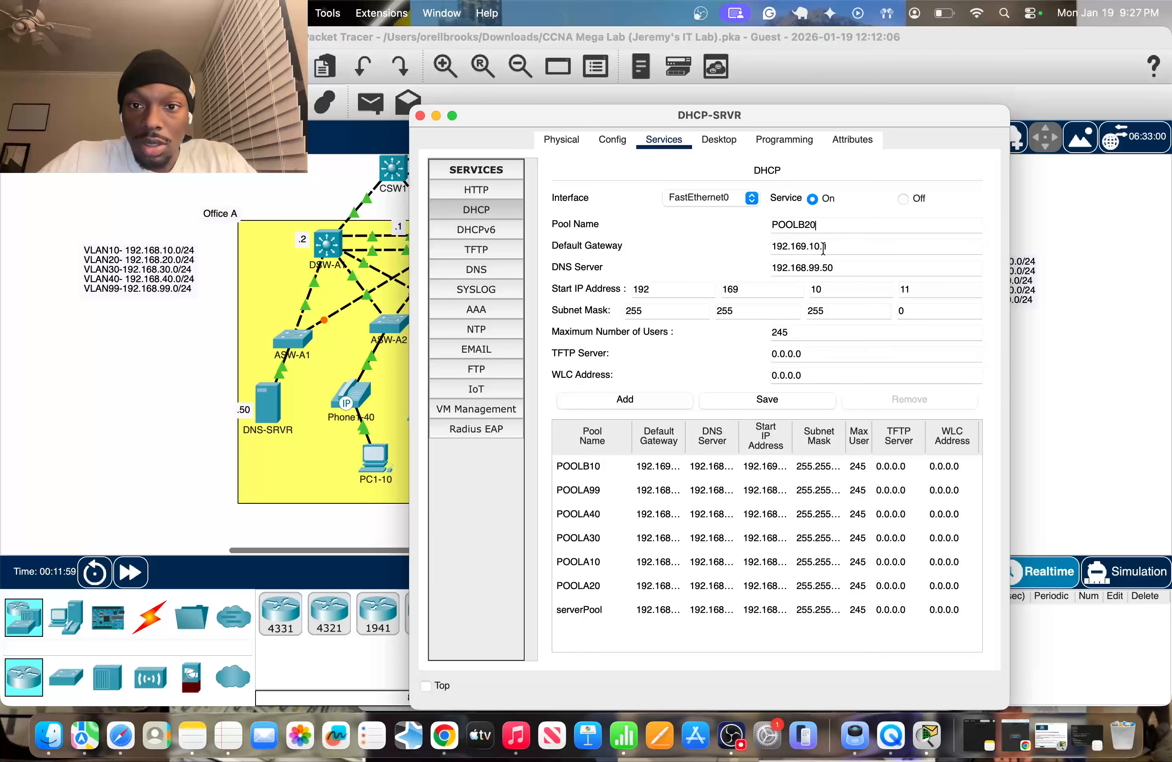
{"action": "left_click", "coordinate": [822, 247]}
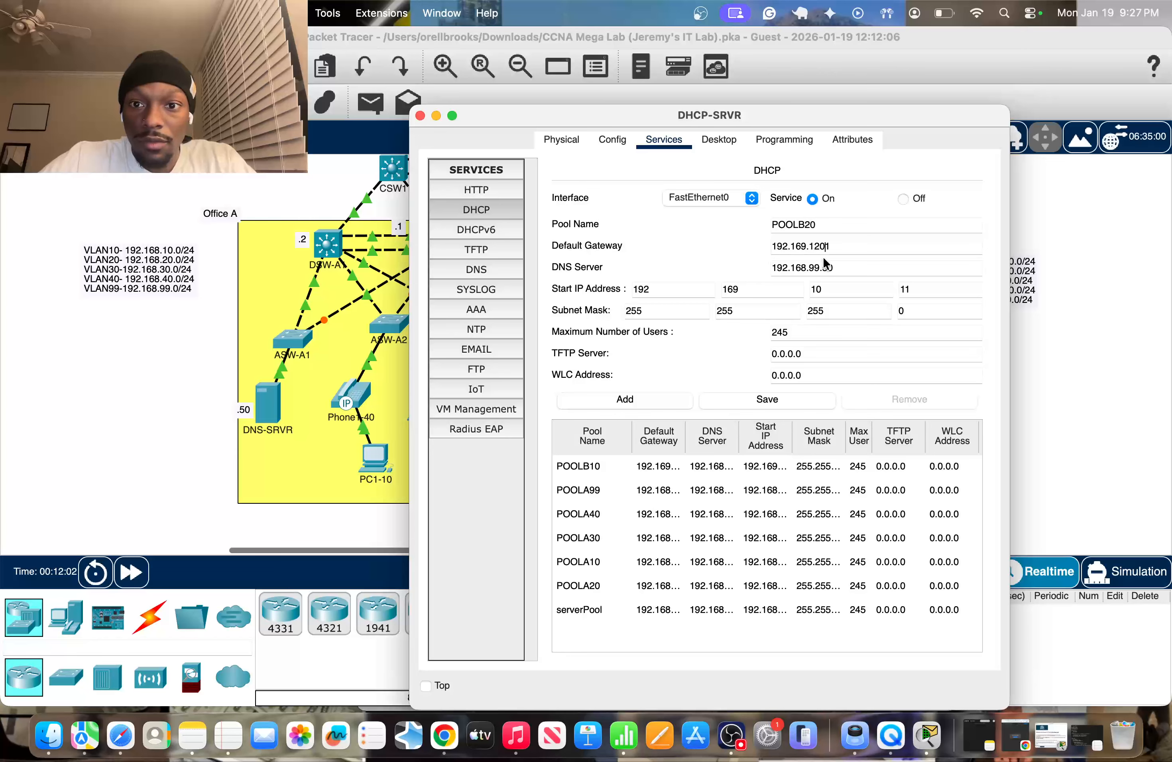
{"action": "key", "text": "BackSpace"}
{"action": "type", "text": "2"}
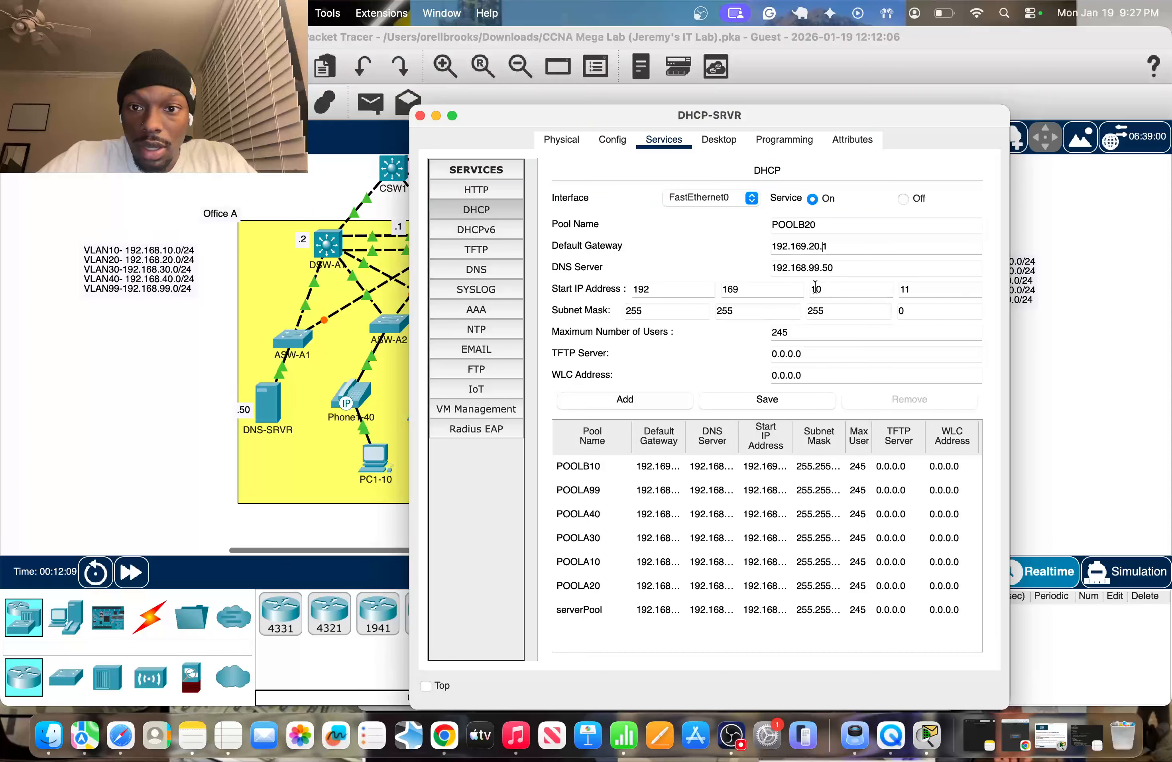
{"action": "key", "text": "BackSpace"}
{"action": "key", "text": "BackSpace"}
{"action": "type", "text": "20"}
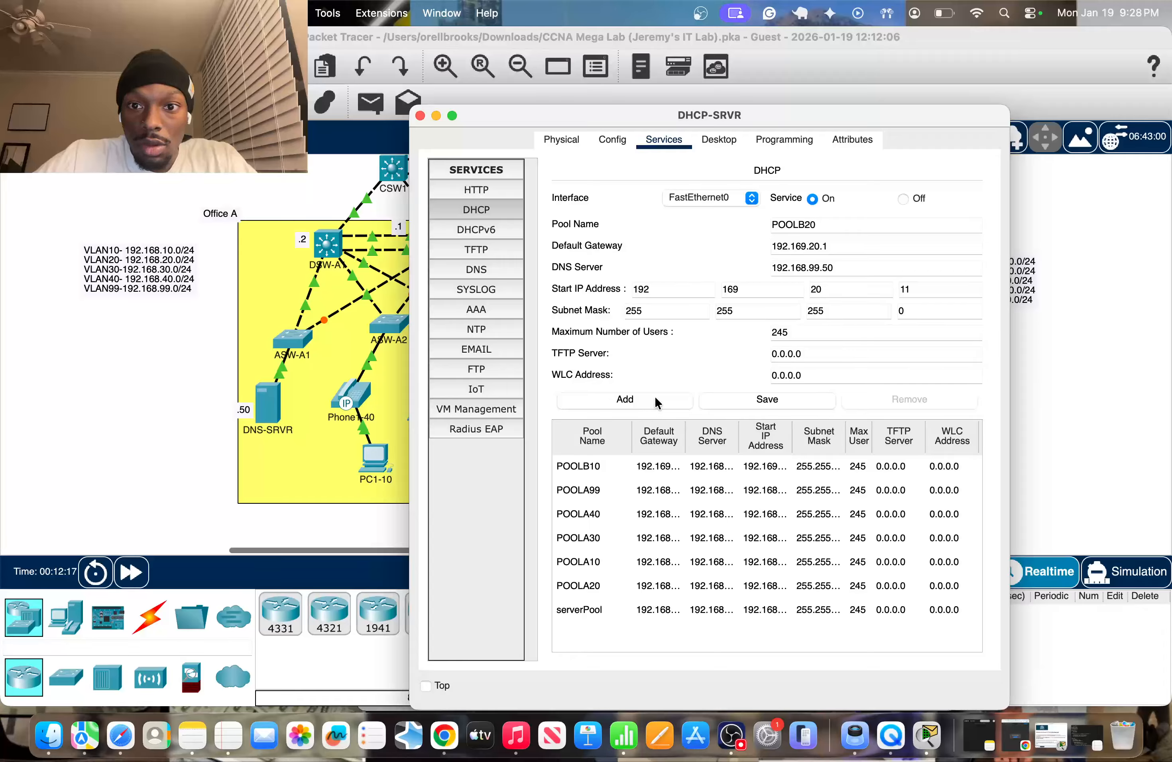
{"action": "left_click", "coordinate": [625, 400]}
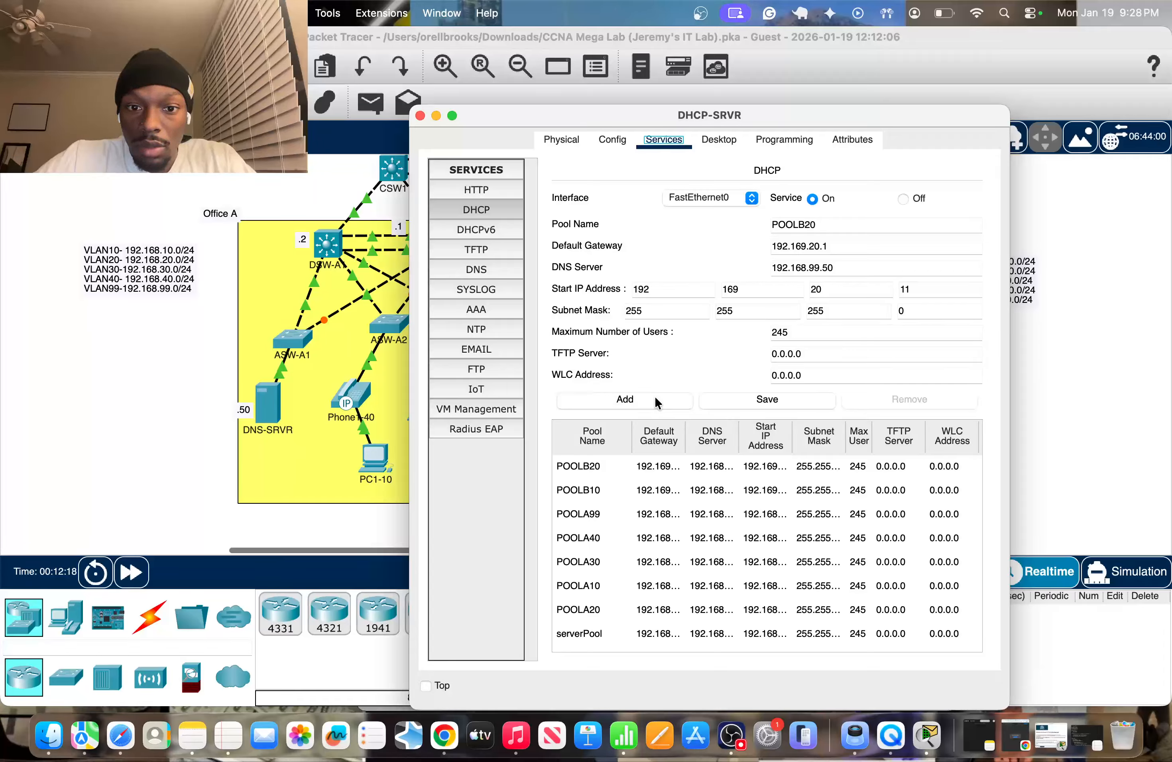
Step: Add DHCP pool POOLB30 with default gateway 192.169.30.1 and start IP address 192.169.30.11
{"action": "left_click", "coordinate": [869, 222]}
{"action": "key", "text": "BackSpace"}
{"action": "key", "text": "BackSpace"}
{"action": "type", "text": "30"}
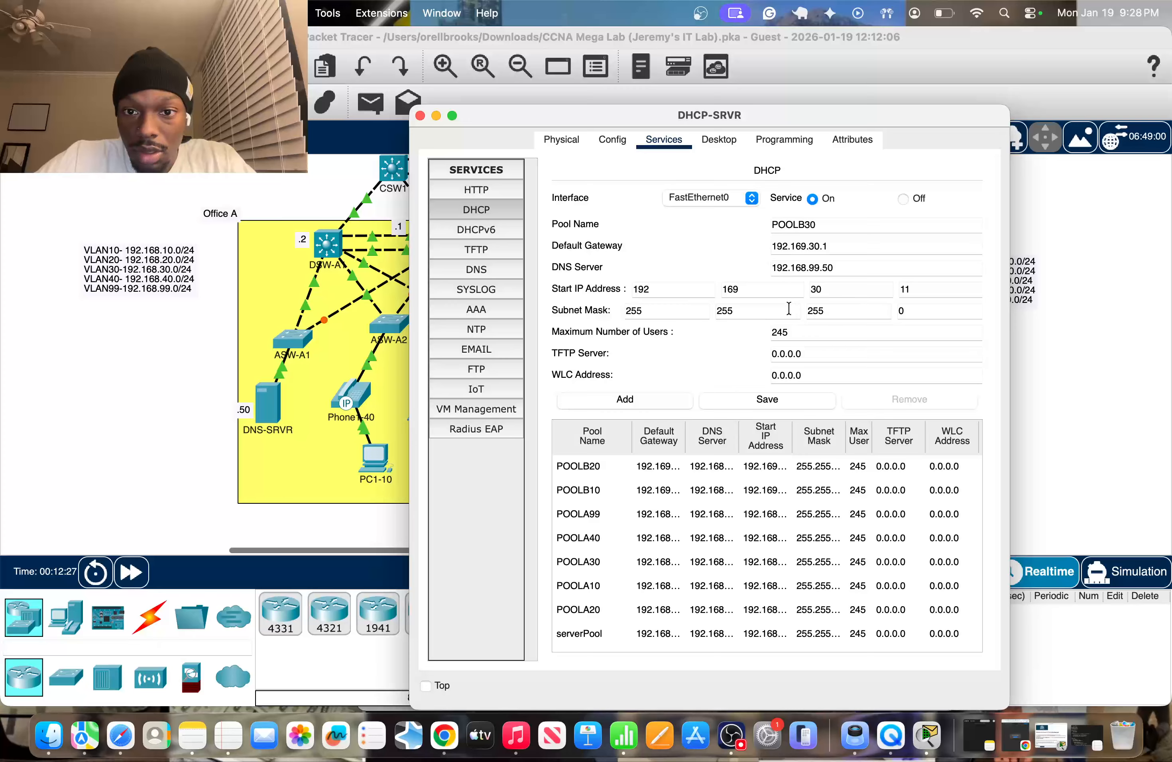
{"action": "left_click", "coordinate": [665, 405]}
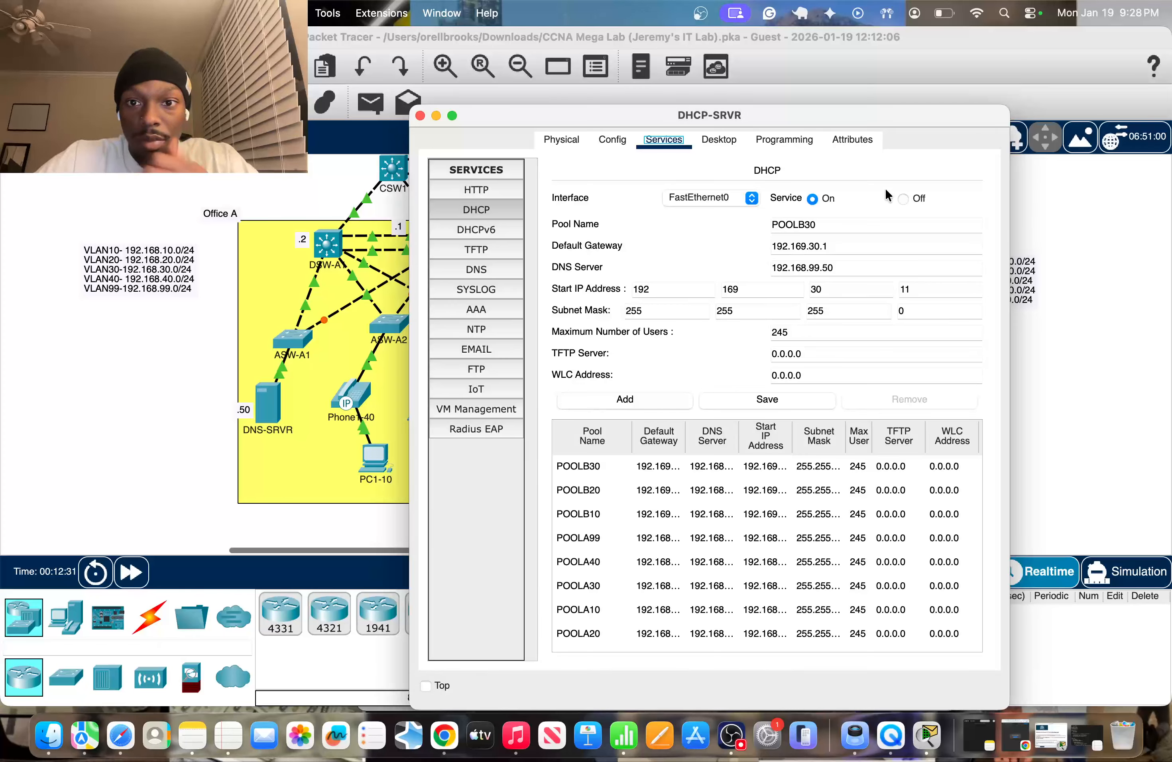
Step: Add DHCP pool POOLB40 with default gateway 192.169.40.1 and start IP address 192.169.40.11
{"action": "left_click", "coordinate": [864, 231]}
{"action": "key", "text": "BackSpace"}
{"action": "key", "text": "BackSpace"}
{"action": "type", "text": "40"}
{"action": "left_click", "coordinate": [820, 246]}
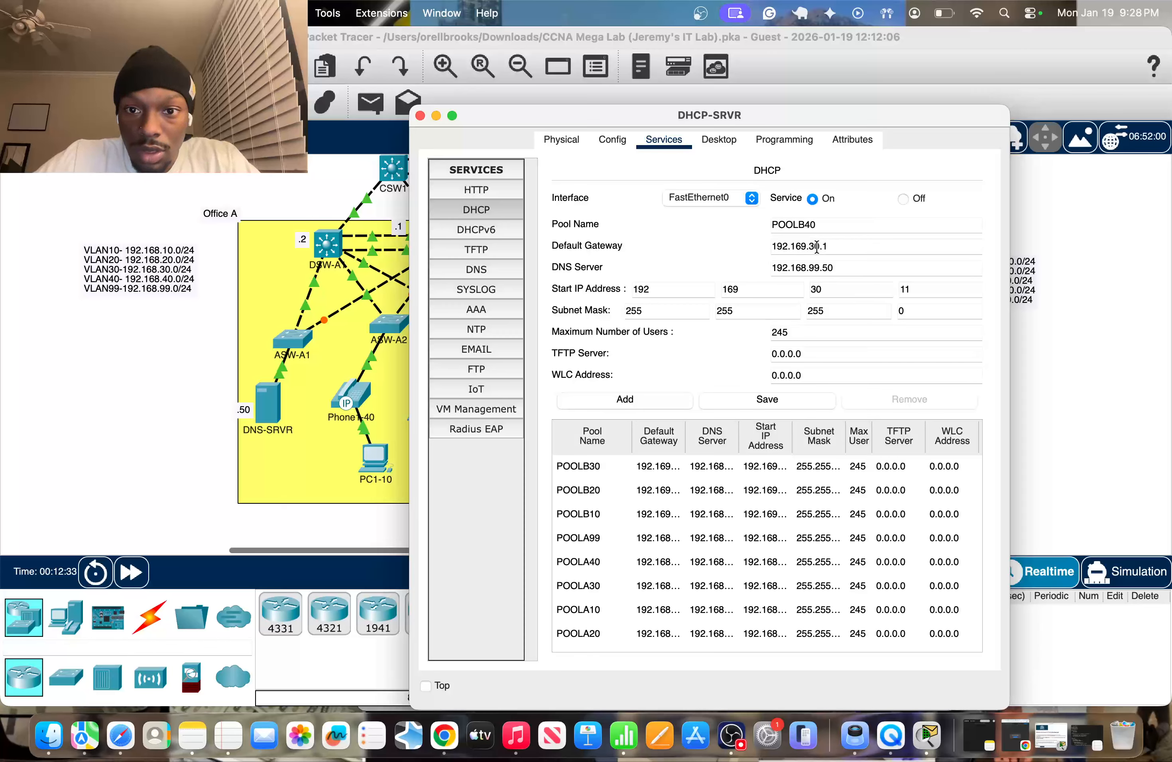
{"action": "key", "text": "BackSpace"}
{"action": "key", "text": "BackSpace"}
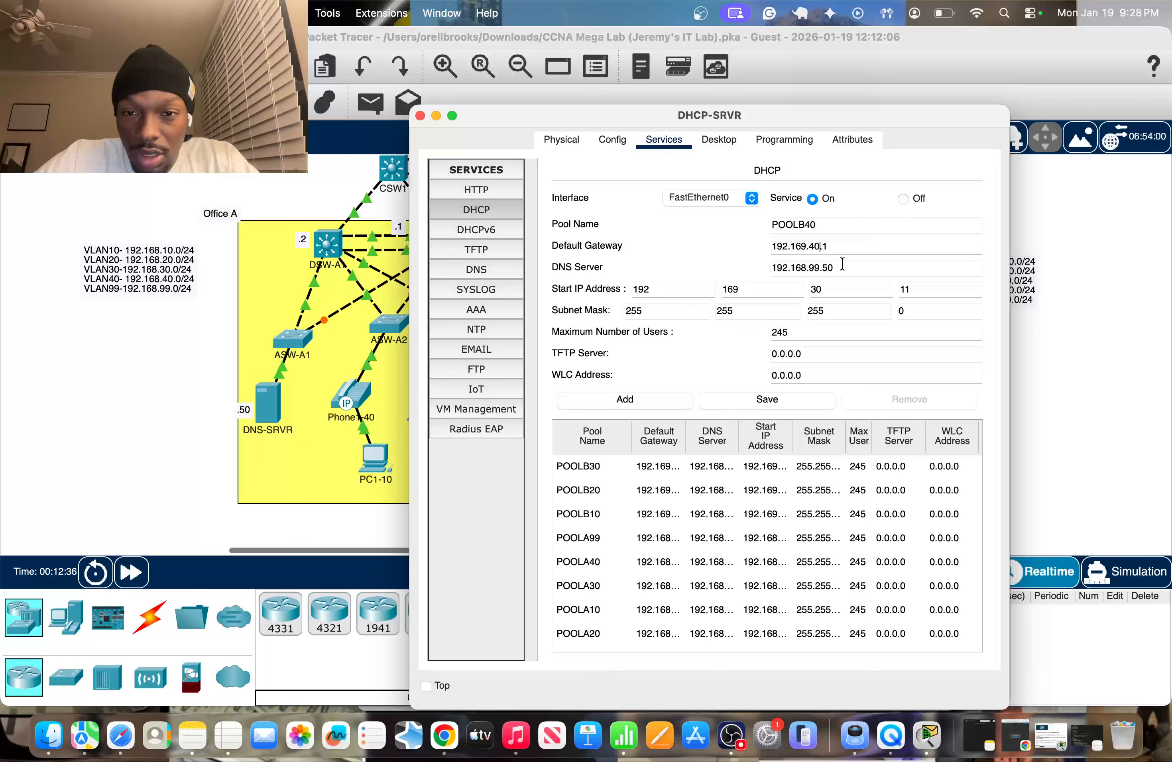
{"action": "left_click", "coordinate": [836, 292]}
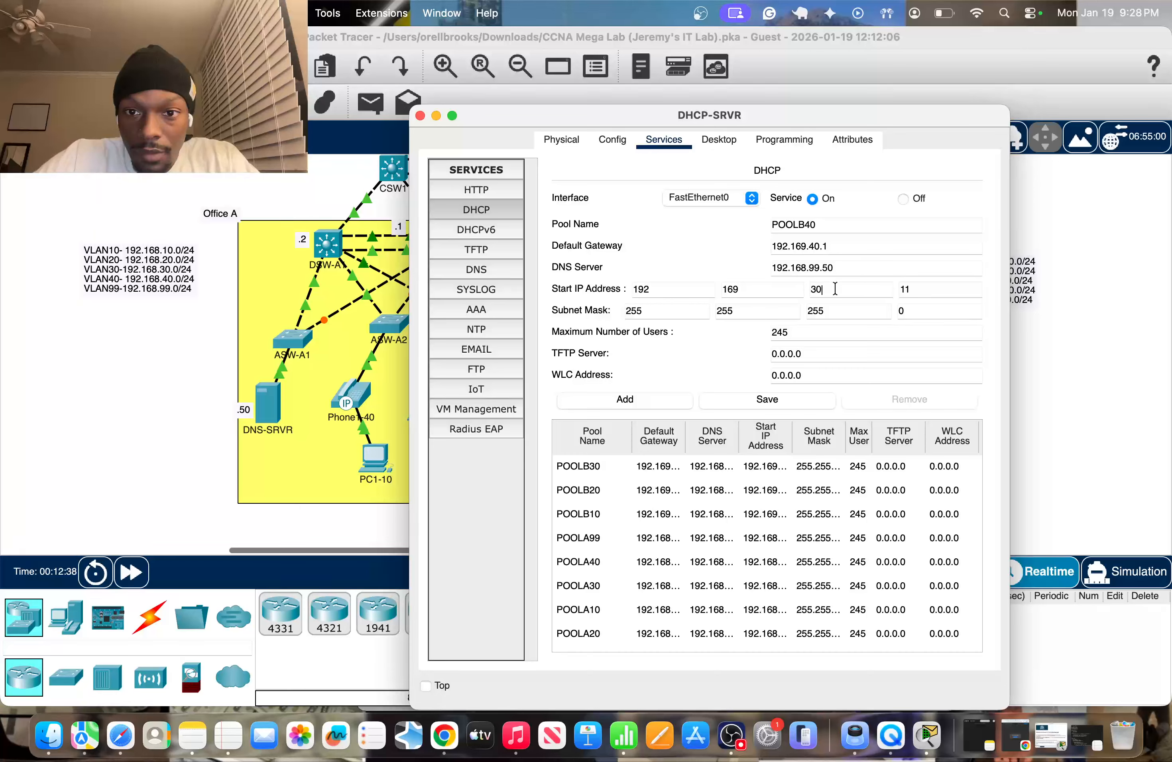
{"action": "key", "text": "BackSpace"}
{"action": "key", "text": "BackSpace"}
{"action": "type", "text": "40"}
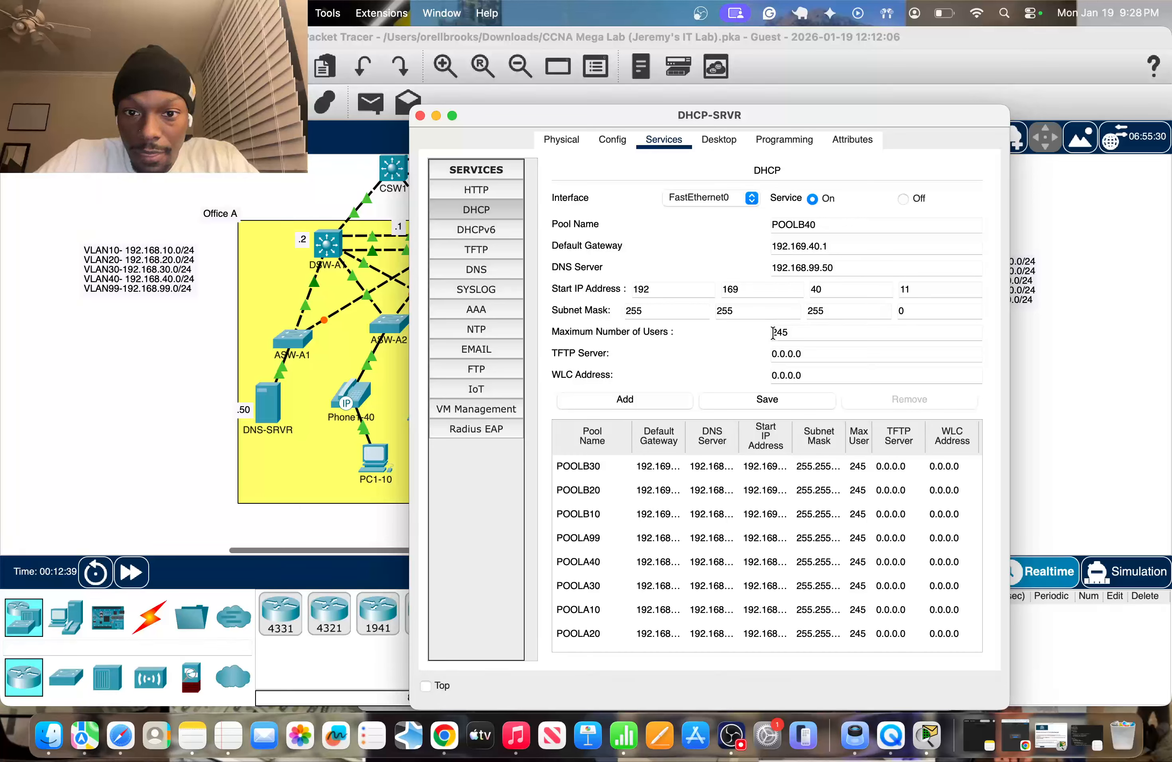
{"action": "left_click", "coordinate": [649, 404]}
Step: Add DHCP pool POOLB99 with default gateway 192.169.99.1 and start IP address 192.169.99.11
{"action": "left_click", "coordinate": [850, 228]}
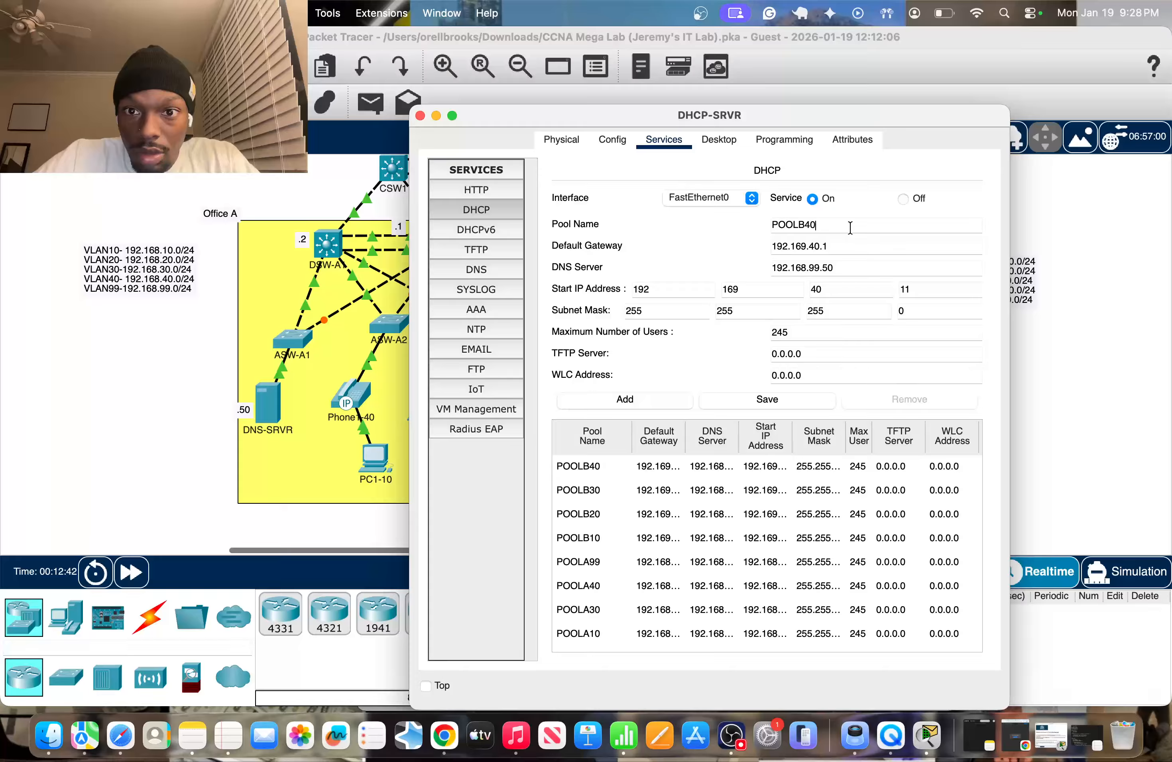
{"action": "key", "text": "BackSpace"}
{"action": "key", "text": "BackSpace"}
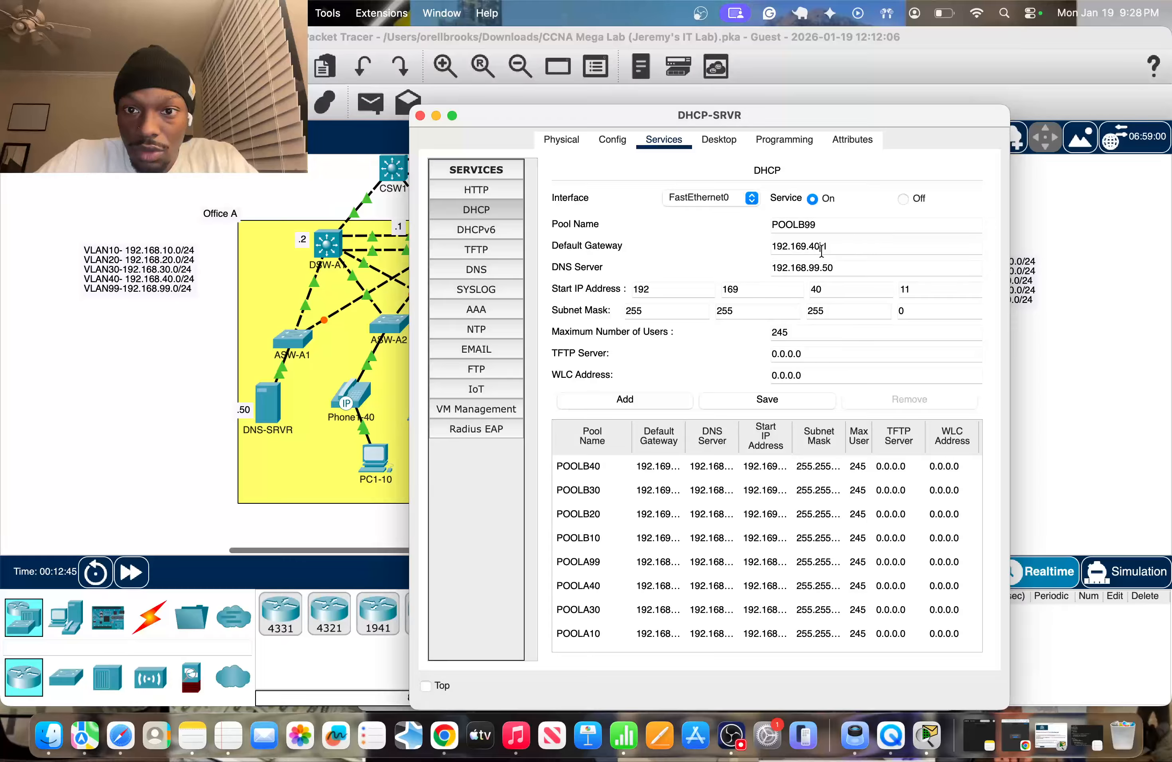
{"action": "key", "text": "BackSpace"}
{"action": "key", "text": "BackSpace"}
{"action": "type", "text": "99"}
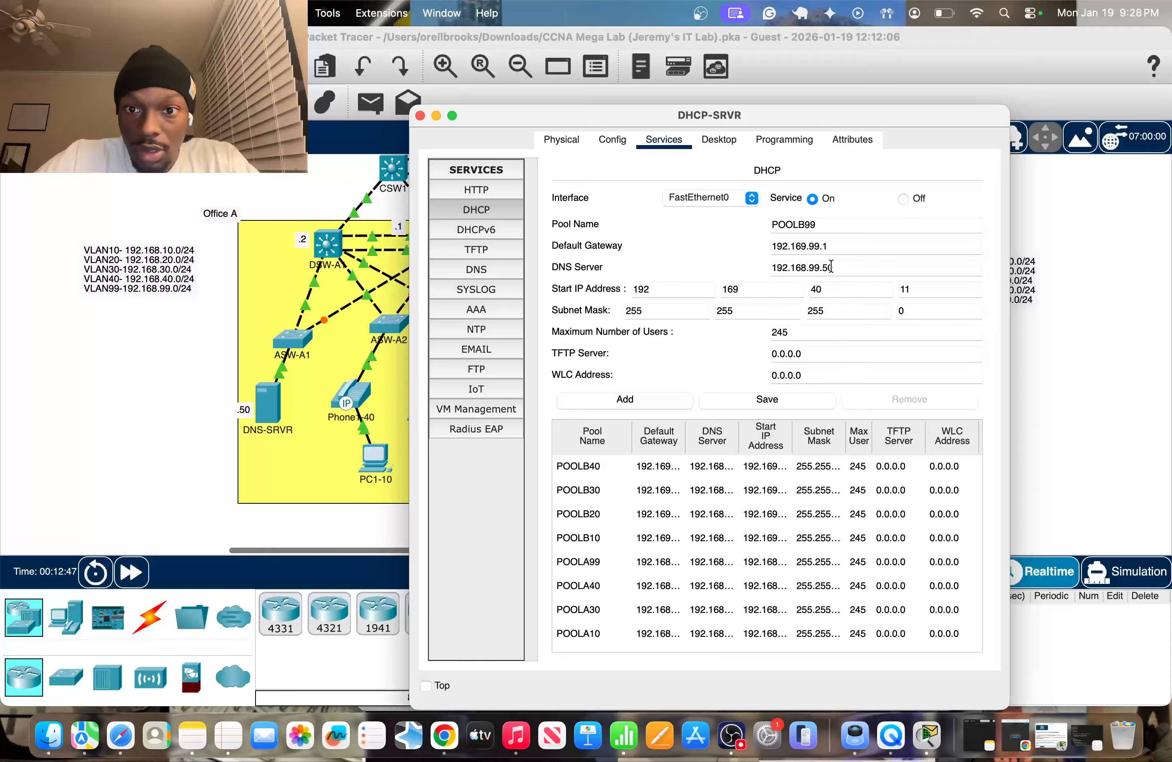
{"action": "left_click", "coordinate": [851, 287]}
{"action": "type", "text": "99"}
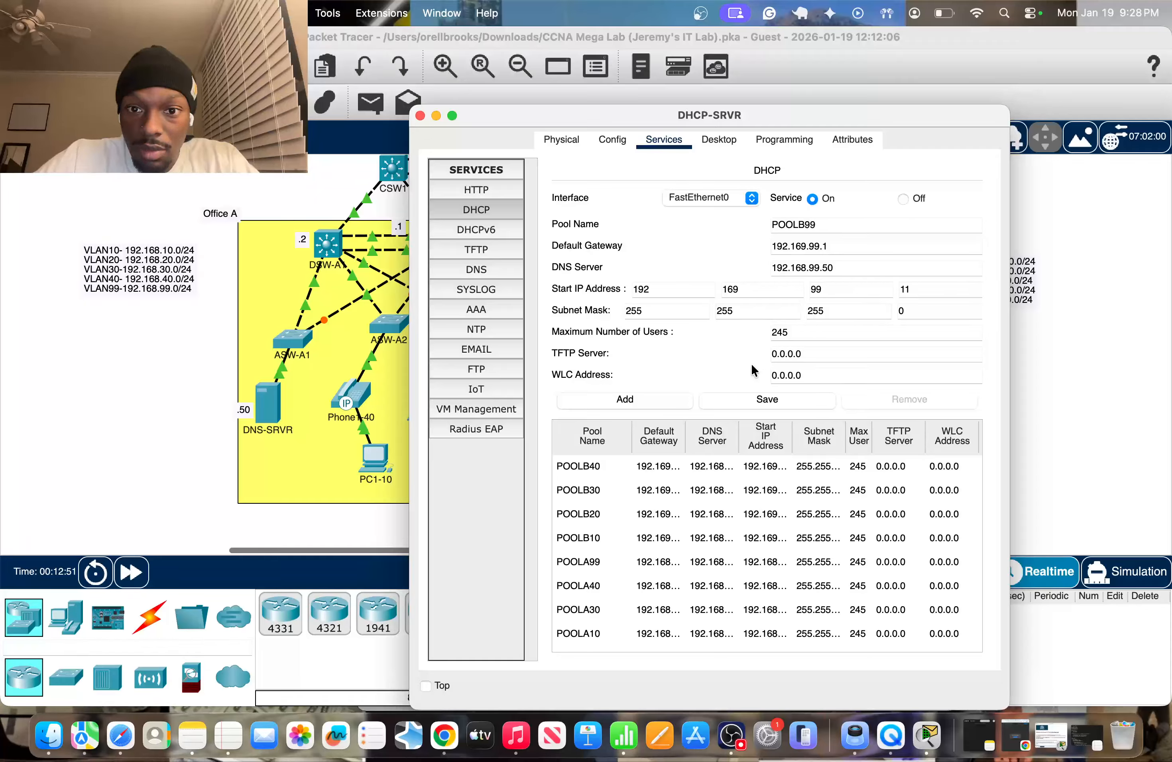
{"action": "left_click", "coordinate": [644, 402]}
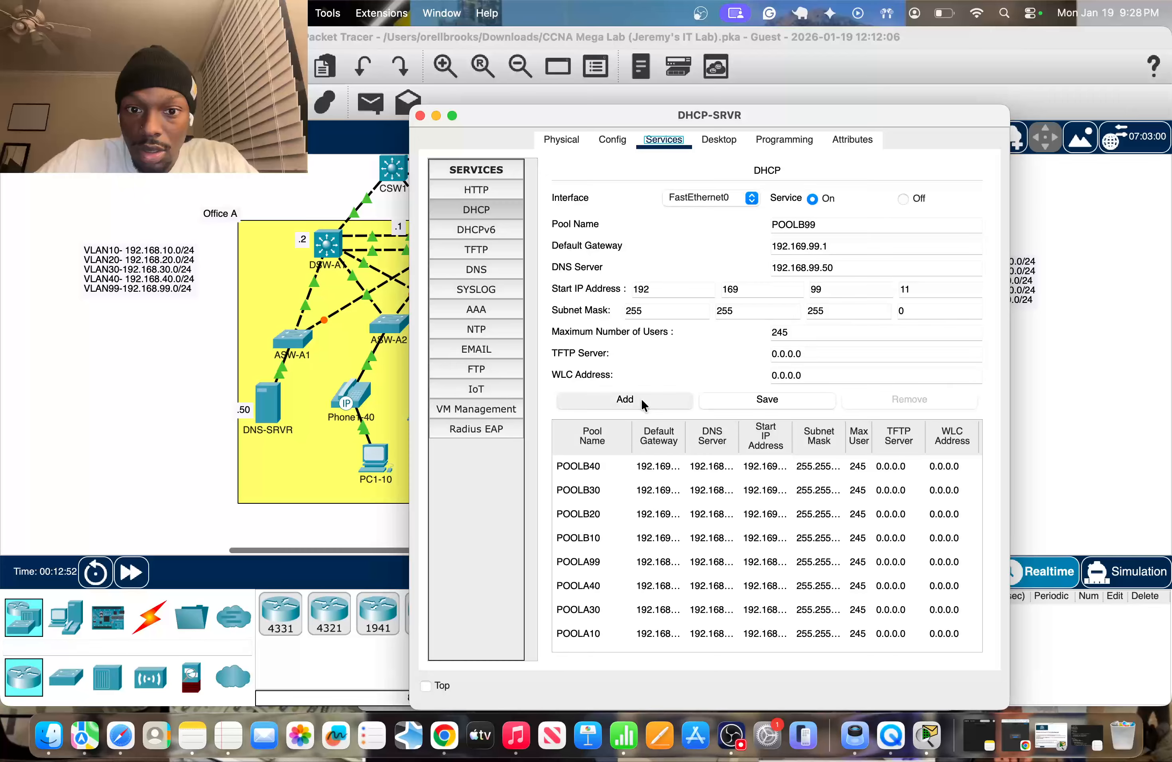
Step: Review the pool list and the settings of the POOLB99 and POOLB40 entries
{"action": "scroll", "coordinate": [648, 547], "scroll_direction": "down", "scroll_amount": 2}
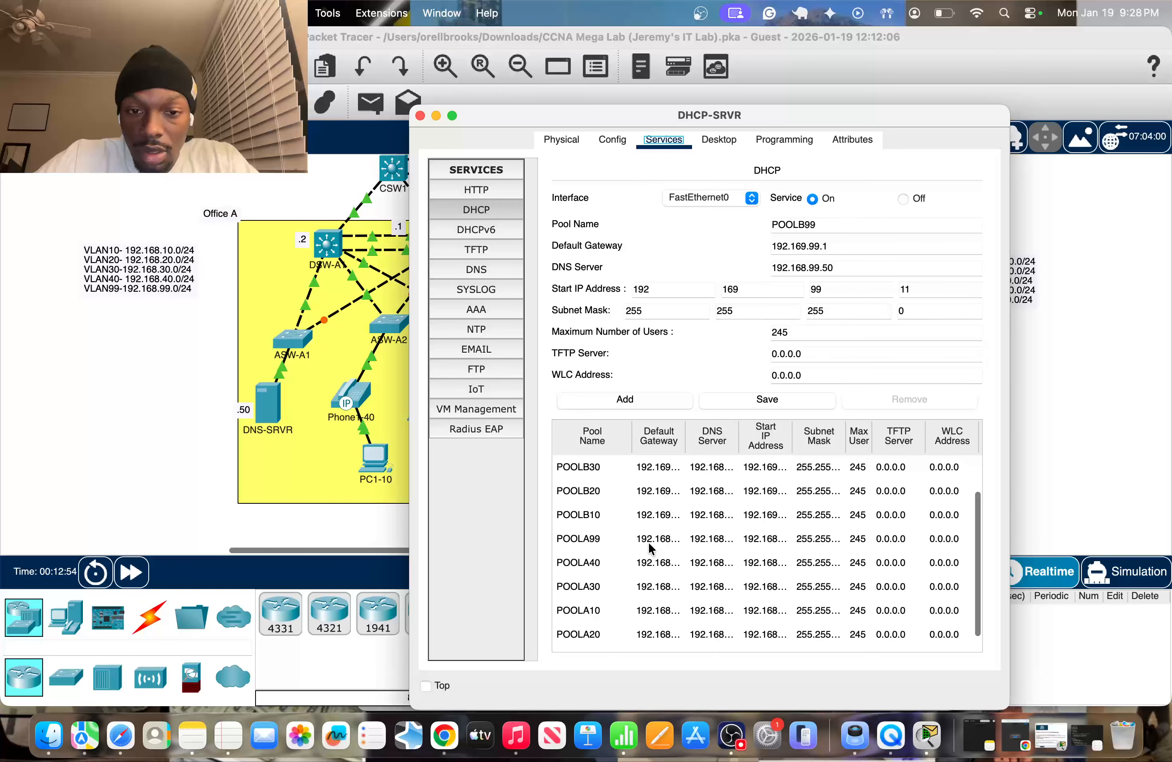
{"action": "scroll", "coordinate": [648, 548], "scroll_direction": "up", "scroll_amount": 2}
{"action": "left_click", "coordinate": [640, 468]}
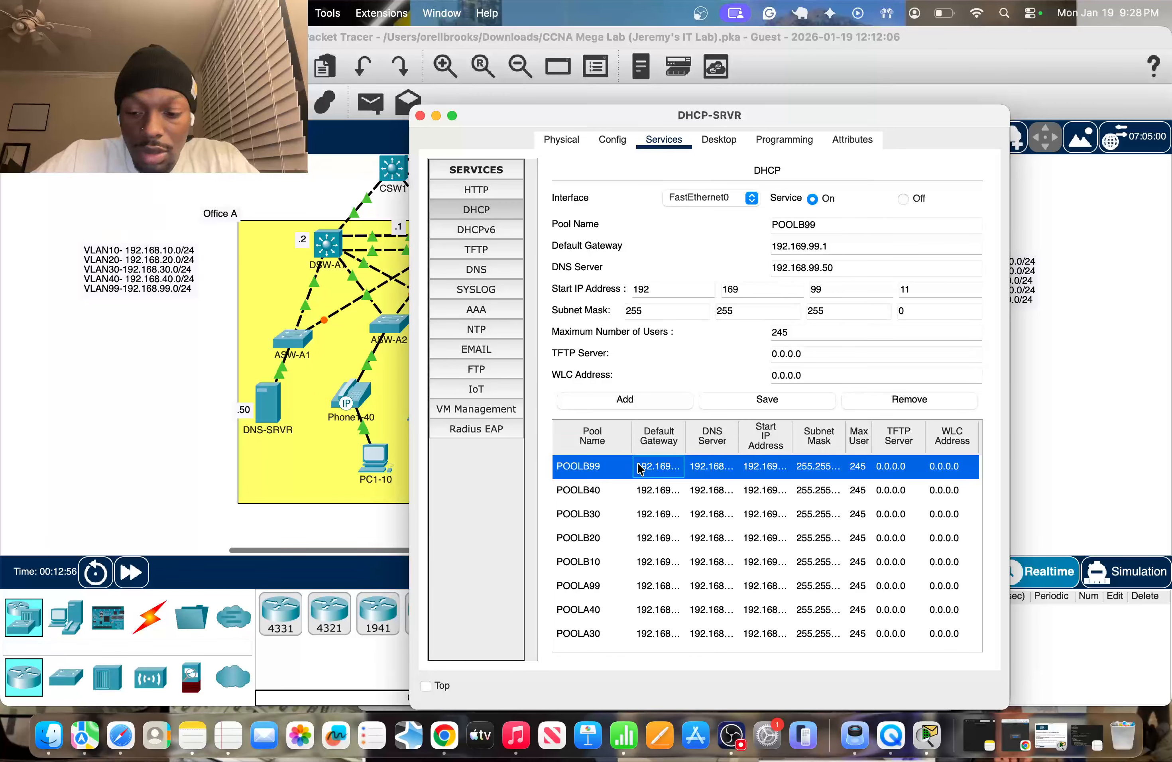
{"action": "key", "text": "Down"}
{"action": "key", "text": "Down"}
{"action": "left_click", "coordinate": [637, 492]}
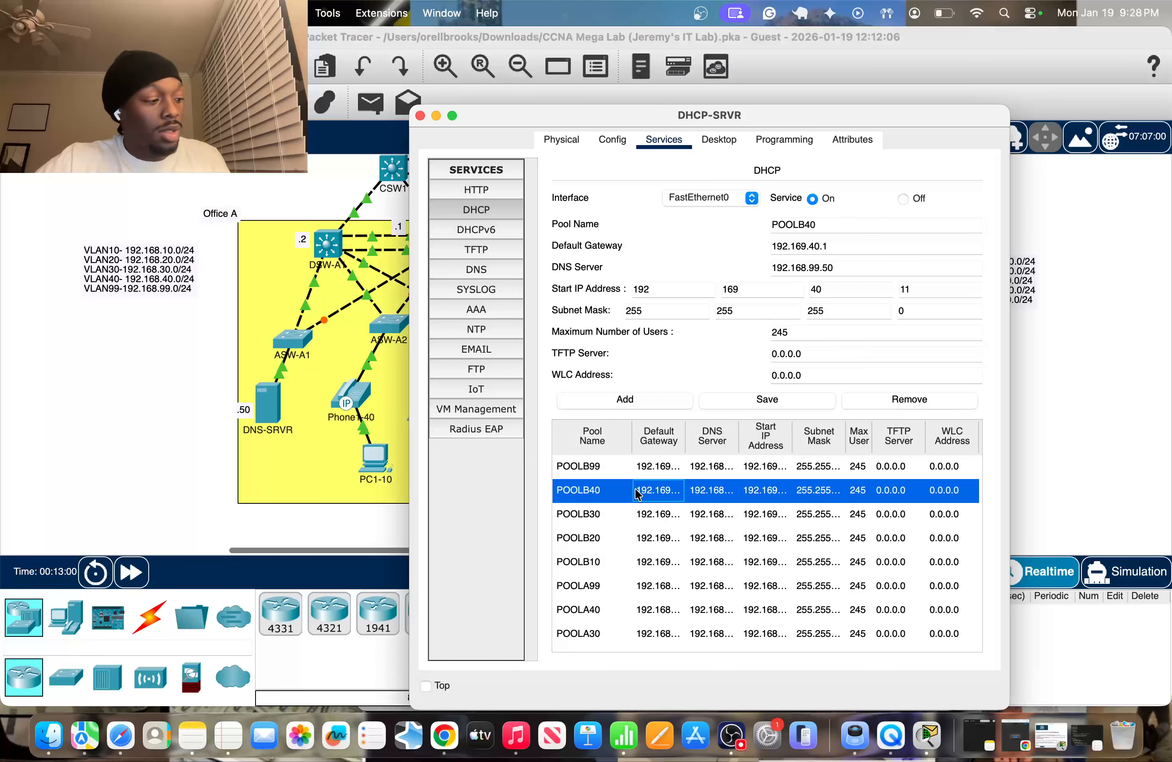
{"action": "left_click", "coordinate": [1054, 420]}
{"action": "left_click", "coordinate": [748, 735]}
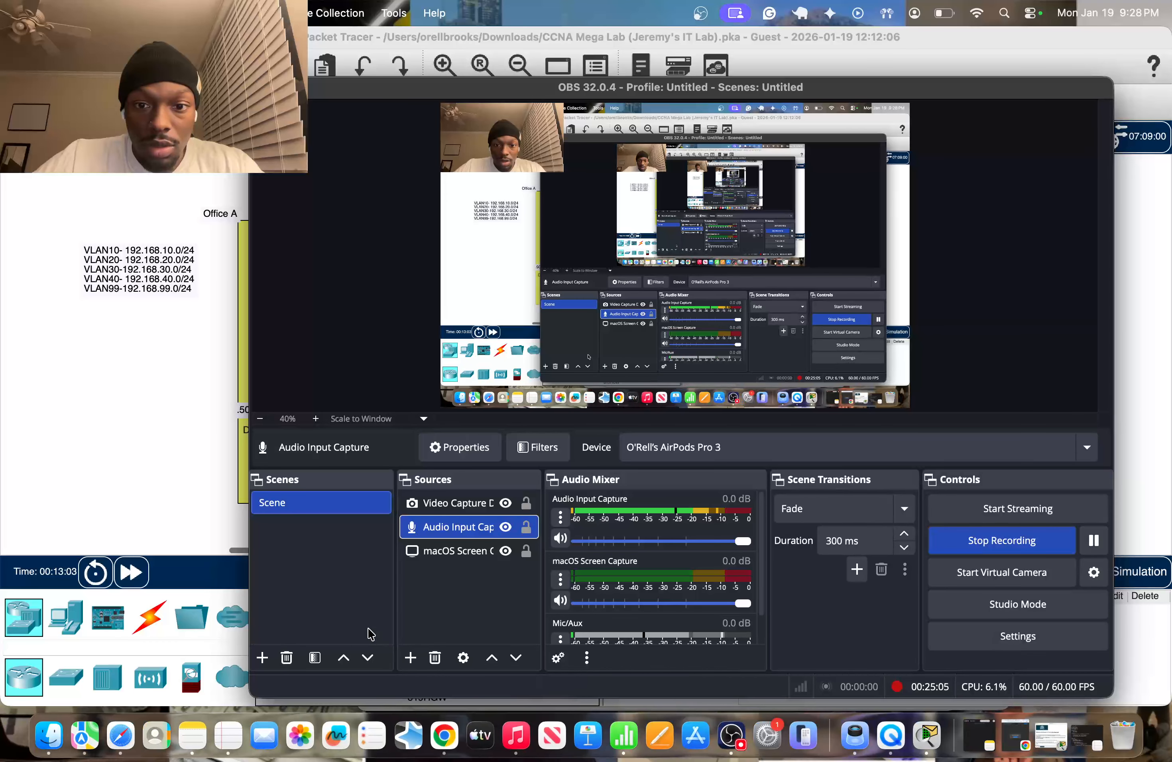
{"action": "left_click", "coordinate": [122, 469]}
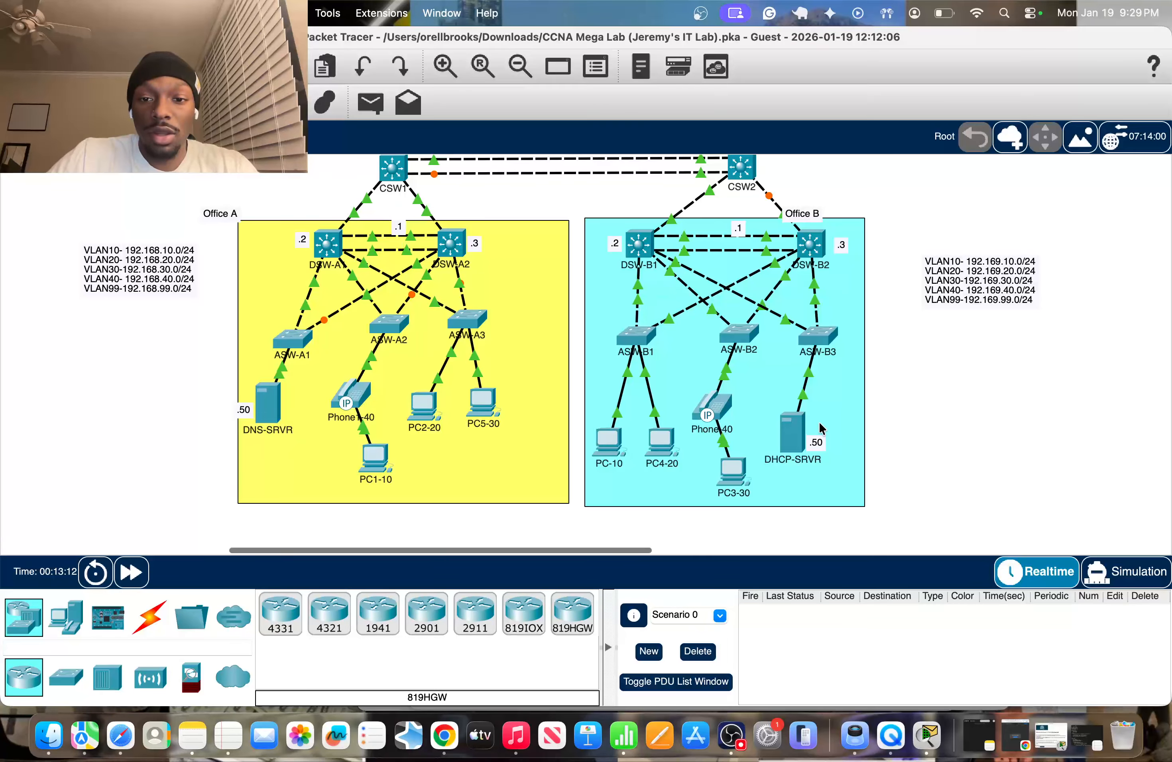
{"action": "left_click", "coordinate": [795, 432]}
{"action": "left_click", "coordinate": [123, 419]}
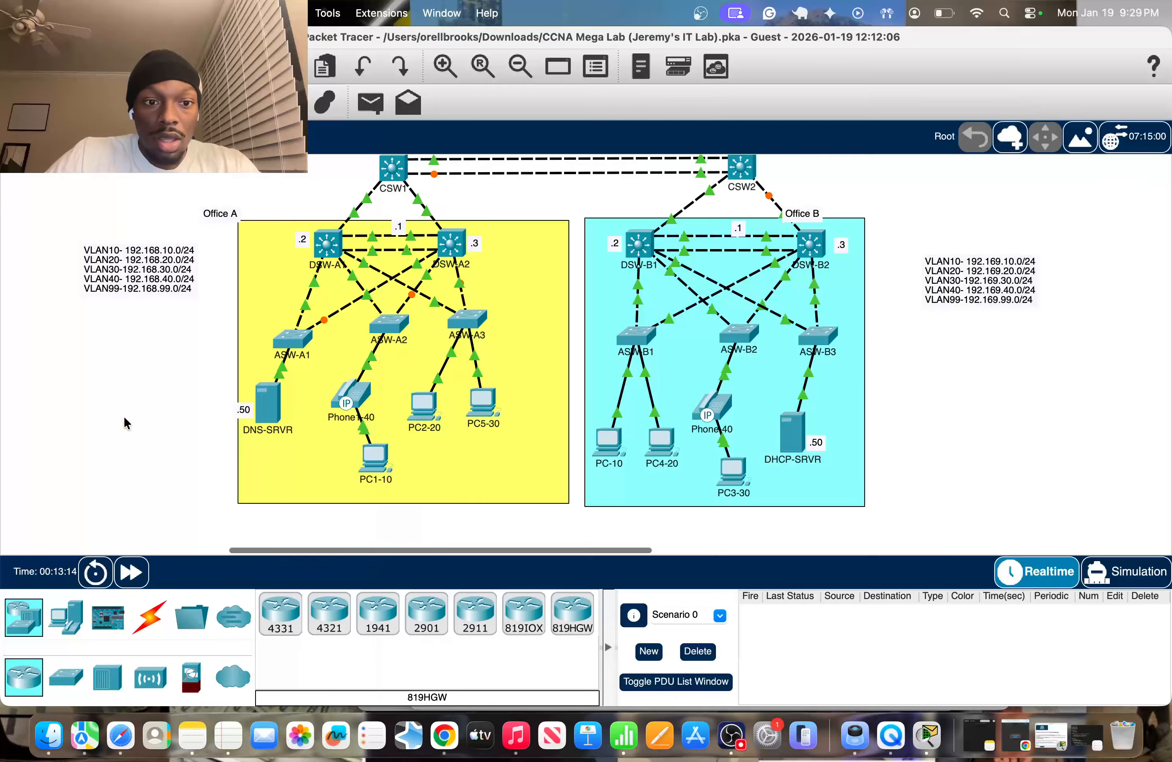
Step: Turn on the DNS service on DNS-SRVR in Office A
{"action": "left_click", "coordinate": [268, 396]}
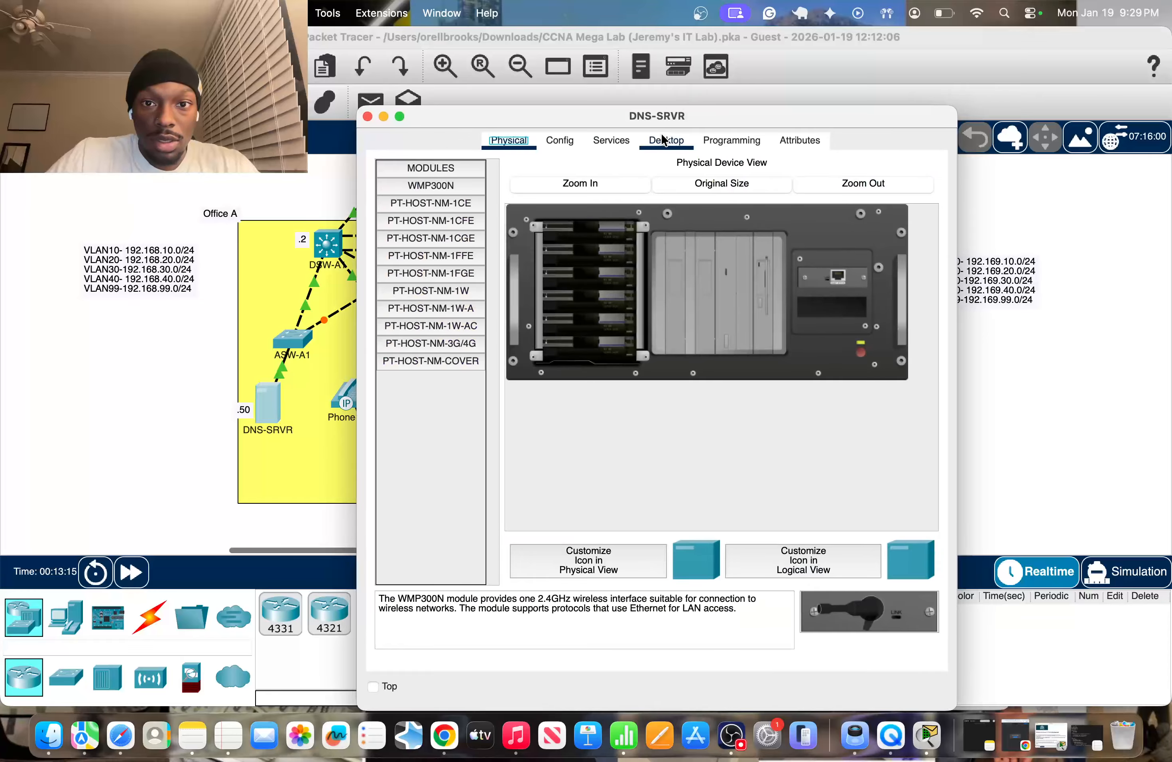
{"action": "left_click", "coordinate": [669, 141]}
{"action": "left_click", "coordinate": [614, 142]}
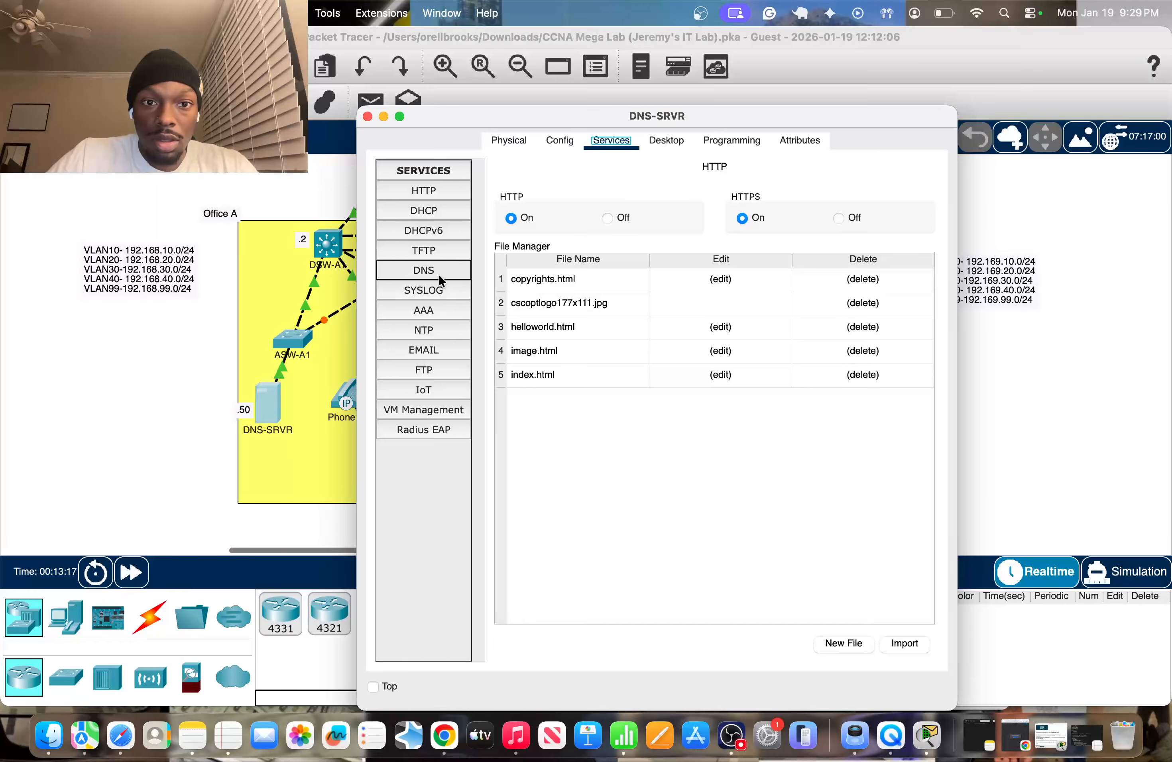
{"action": "left_click", "coordinate": [424, 270]}
{"action": "left_click", "coordinate": [645, 195]}
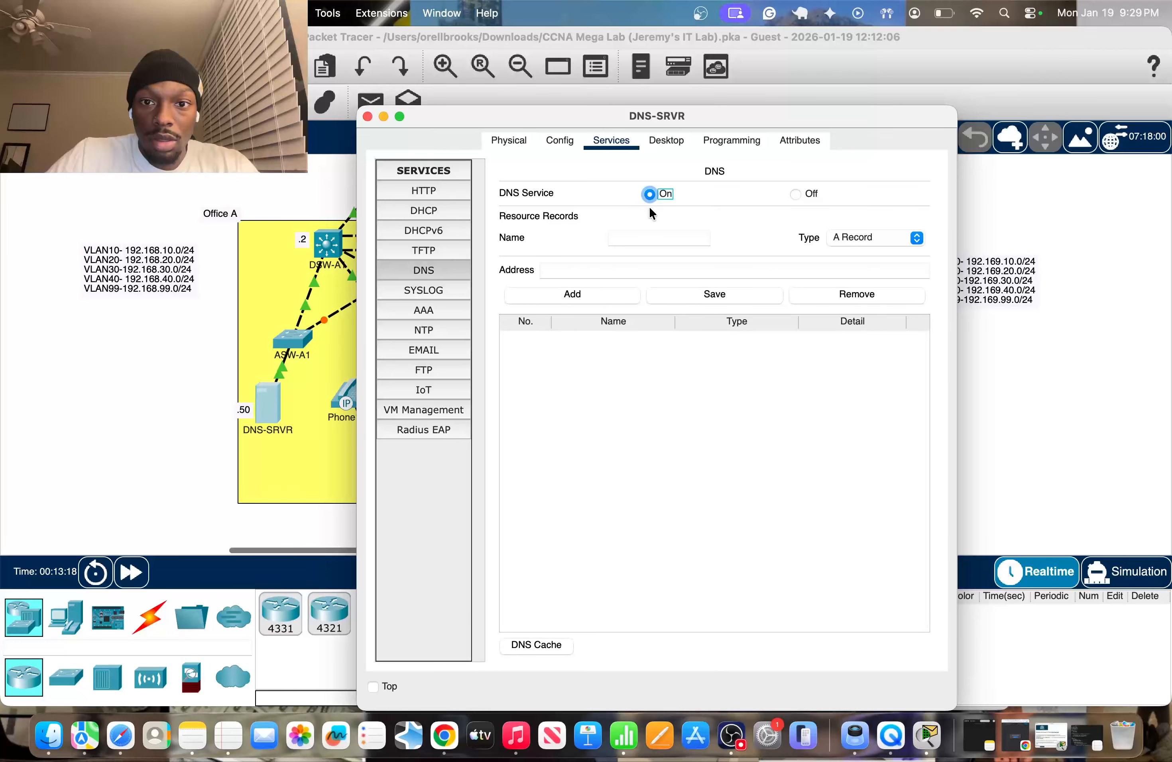
Step: Add an A record for google.com with address 8.8.8.8 on DNS-SRVR and close the server's window
{"action": "left_click", "coordinate": [648, 235]}
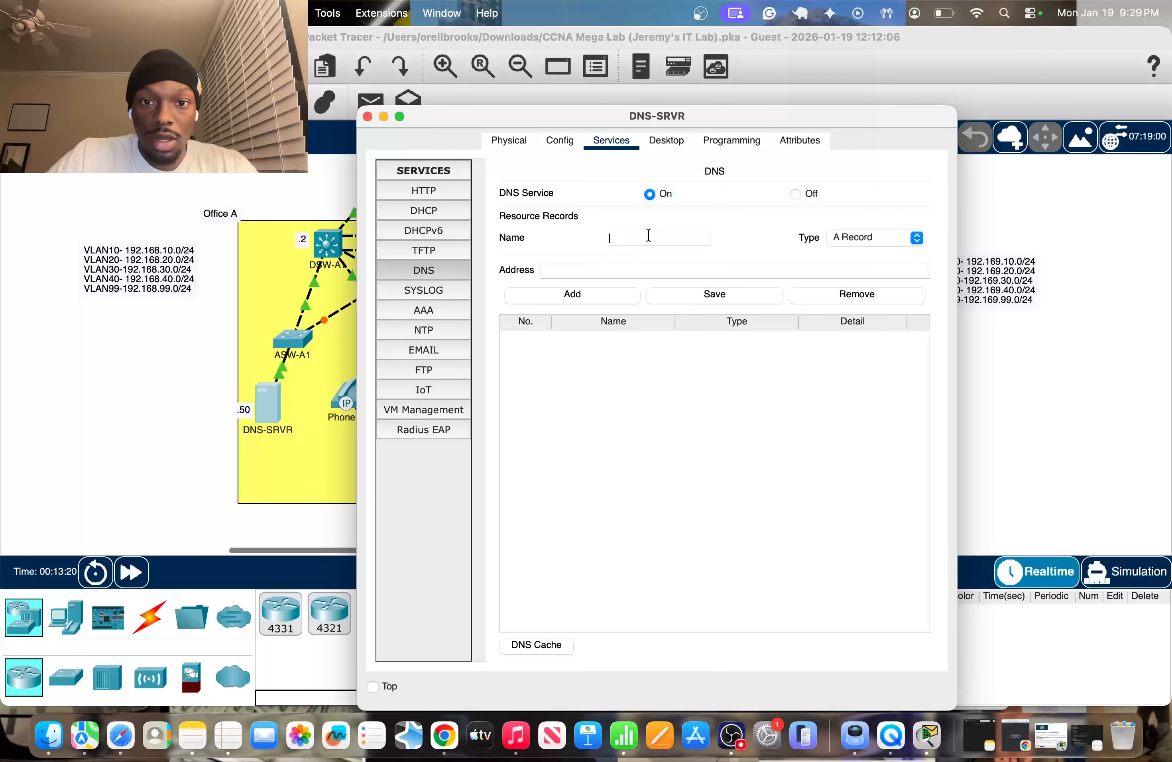
{"action": "left_click_drag", "start_coordinate": [675, 119], "coordinate": [819, 171]}
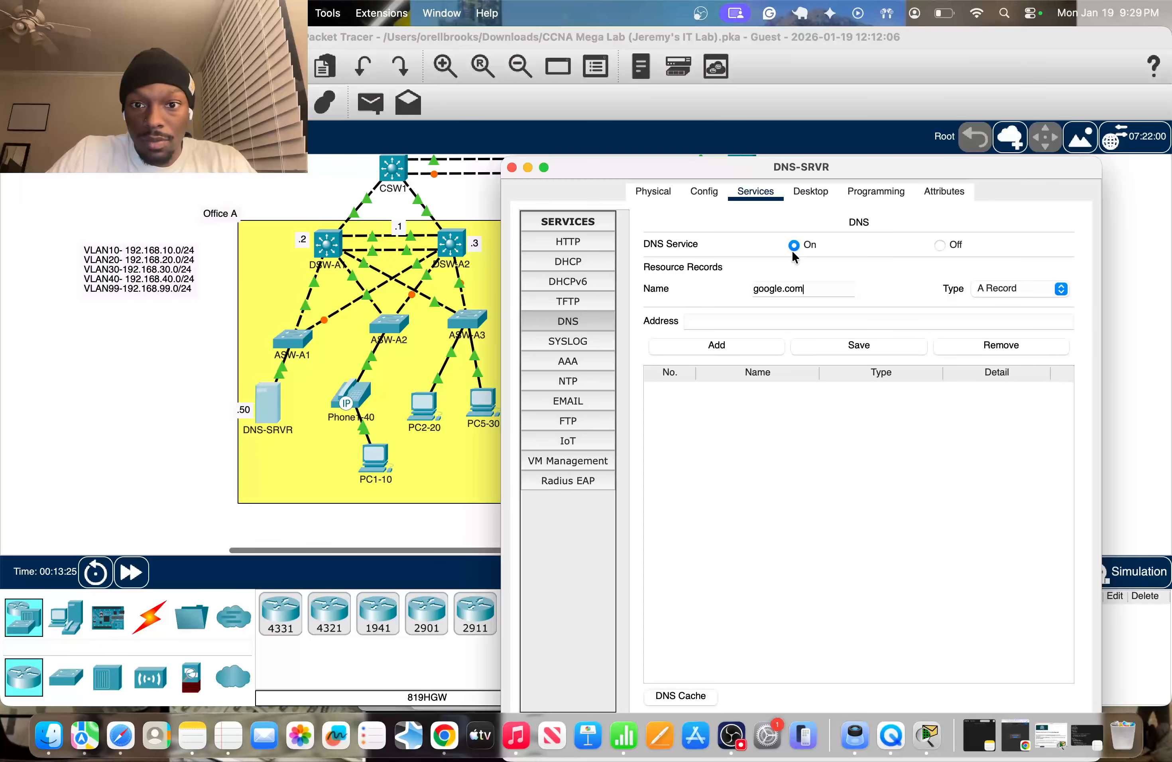
{"action": "left_click", "coordinate": [783, 319]}
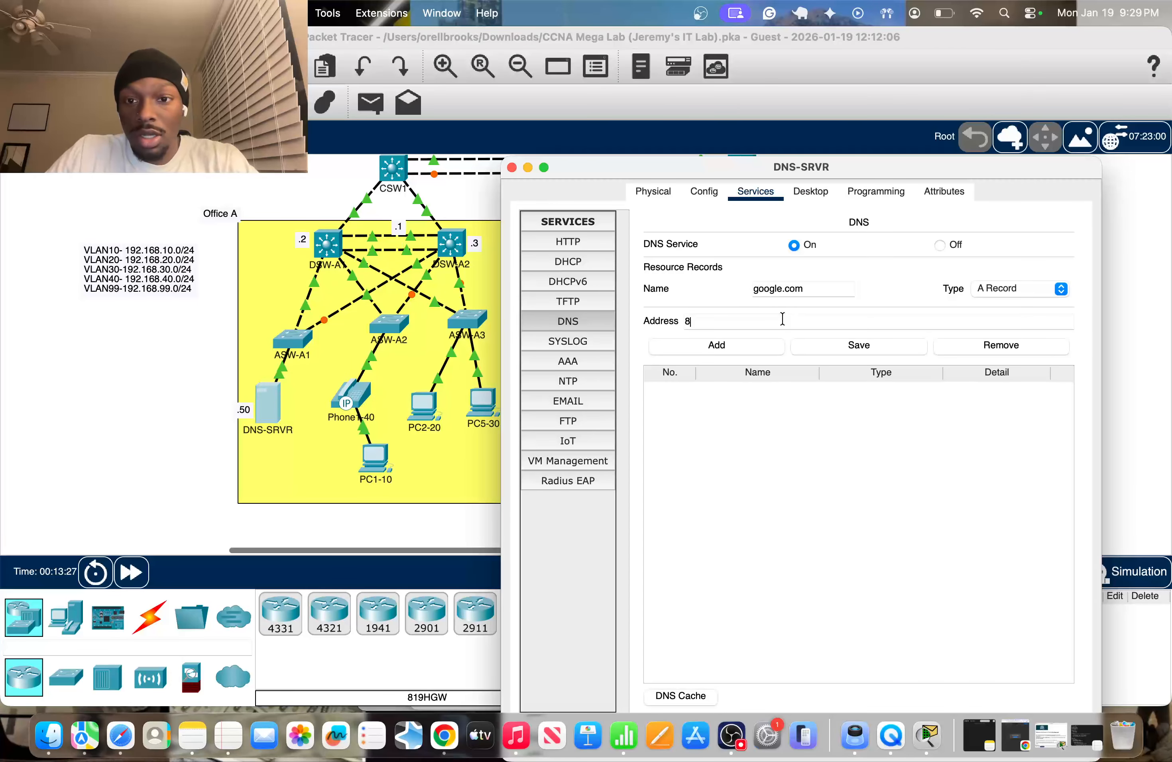
{"action": "type", "text": "8.8.8.8"}
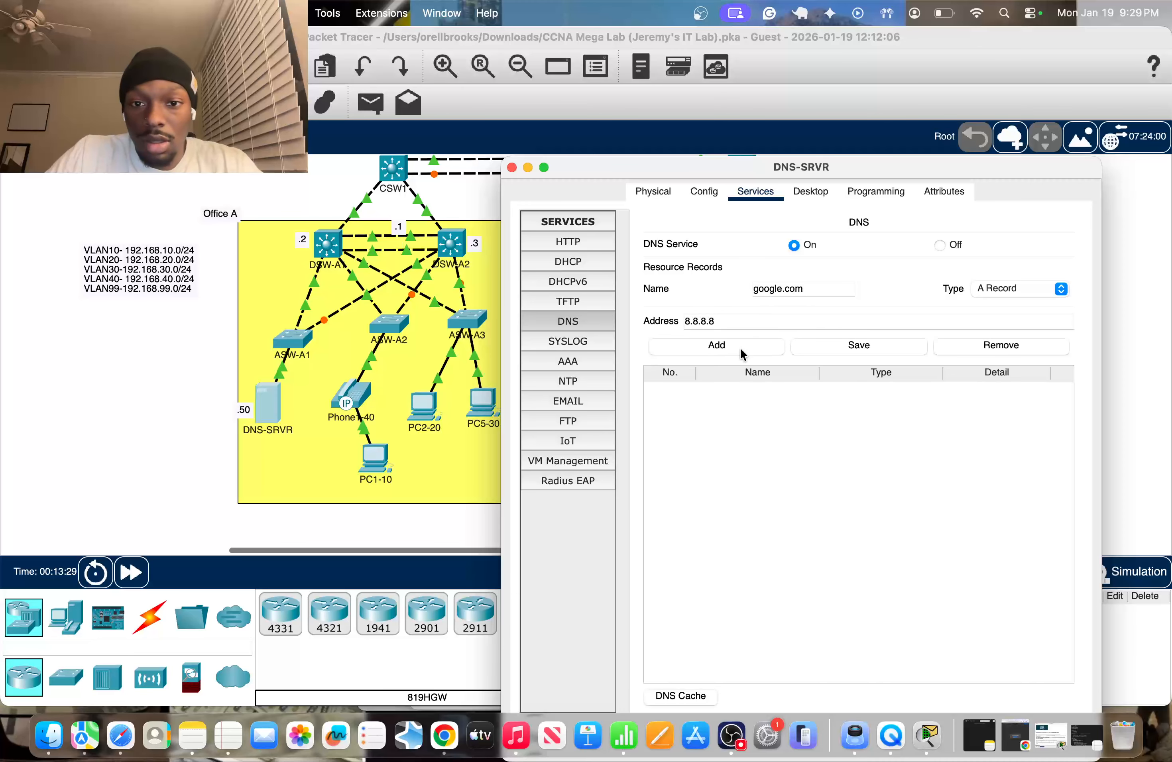
{"action": "left_click", "coordinate": [740, 349]}
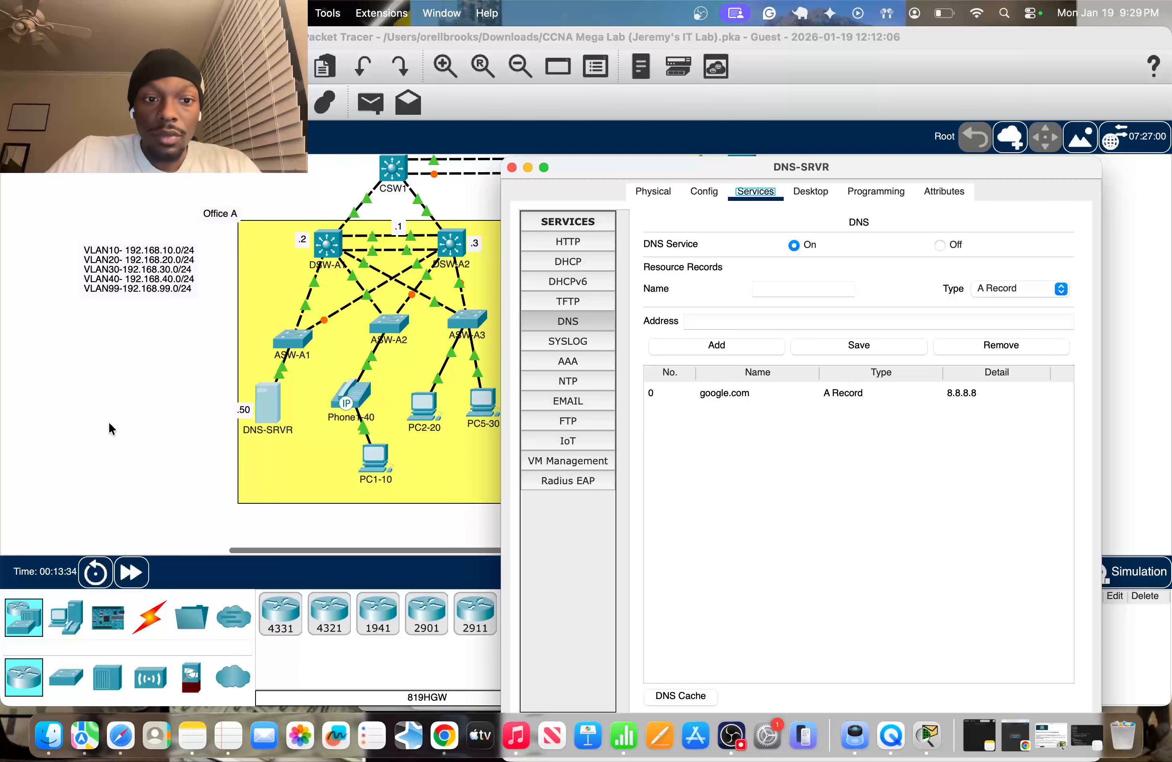
{"action": "key", "text": "super+w"}
Step: Place a note reading 10.0.0.0/24 beside the link between CSW1 and the first Office A distribution switch
{"action": "scroll", "coordinate": [507, 353], "scroll_direction": "up", "scroll_amount": 2}
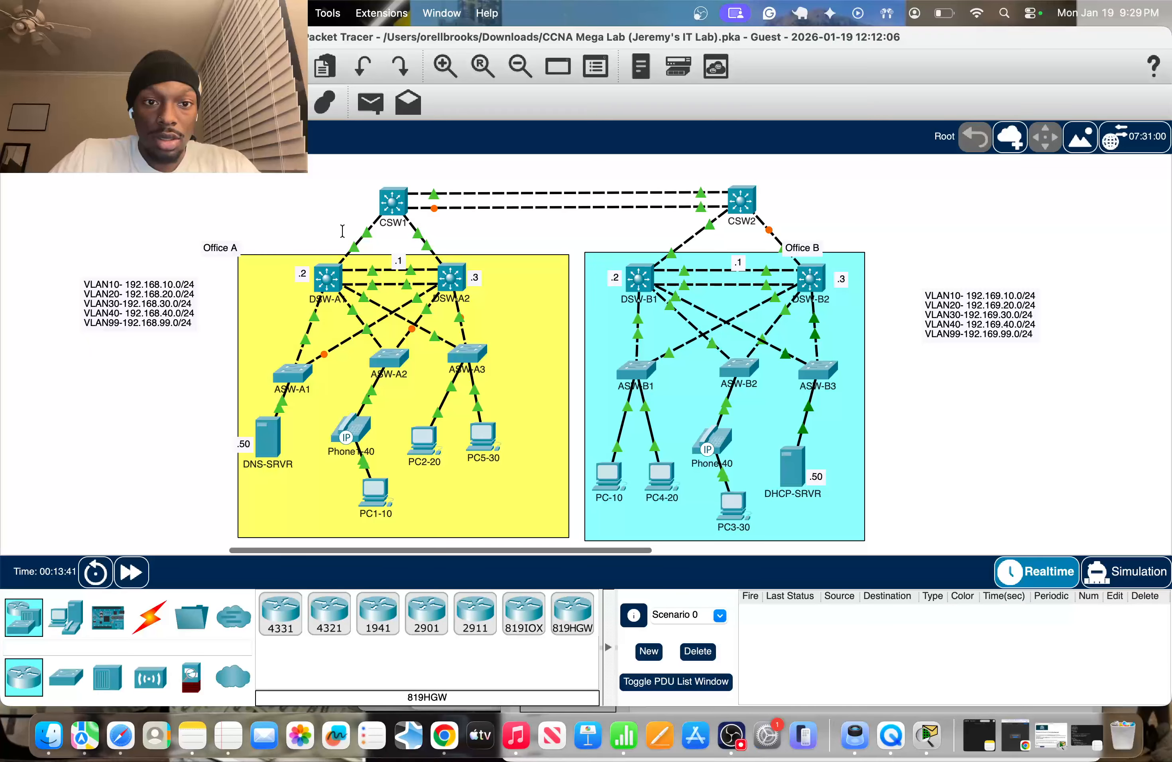
{"action": "left_click", "coordinate": [341, 232]}
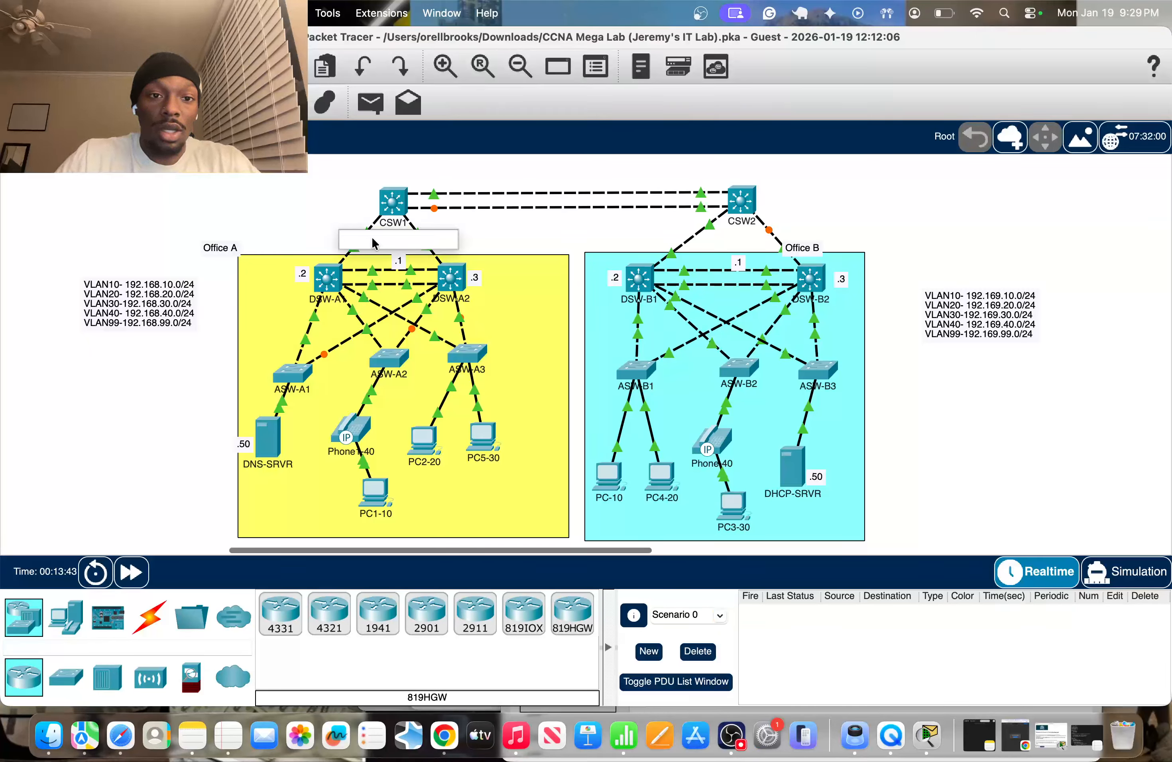
{"action": "type", "text": "10"}
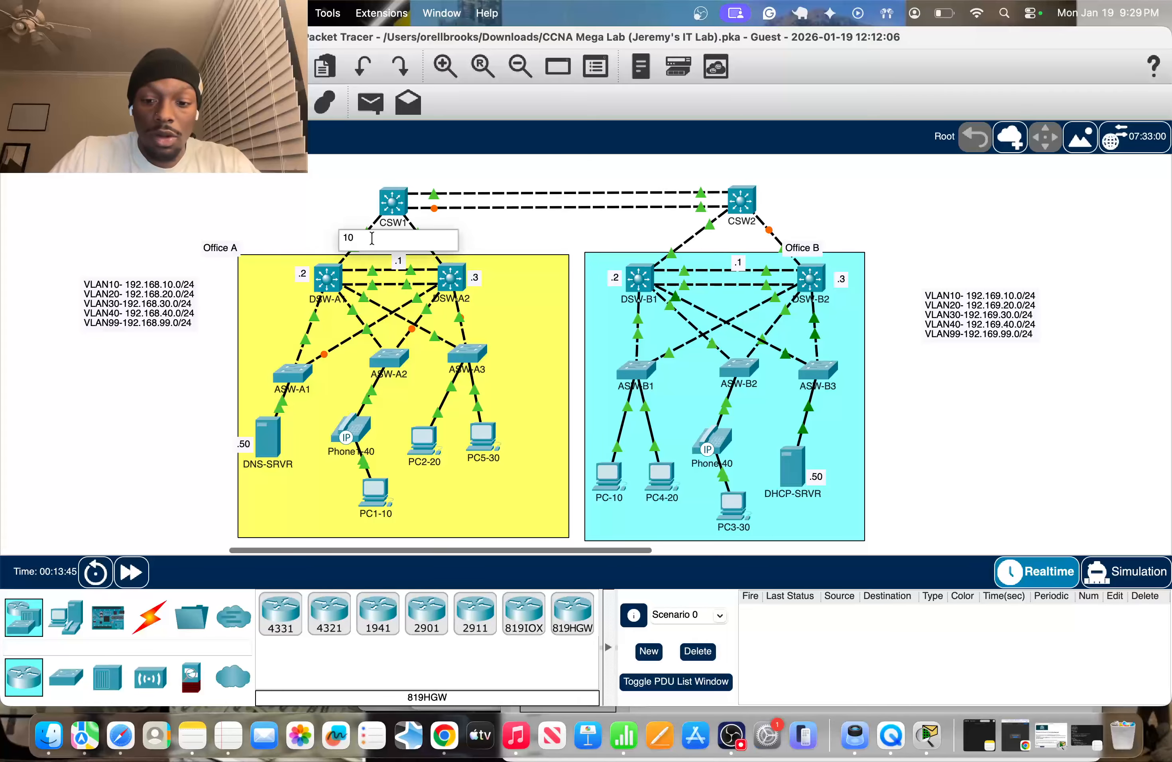
{"action": "type", "text": ".0.0.0"}
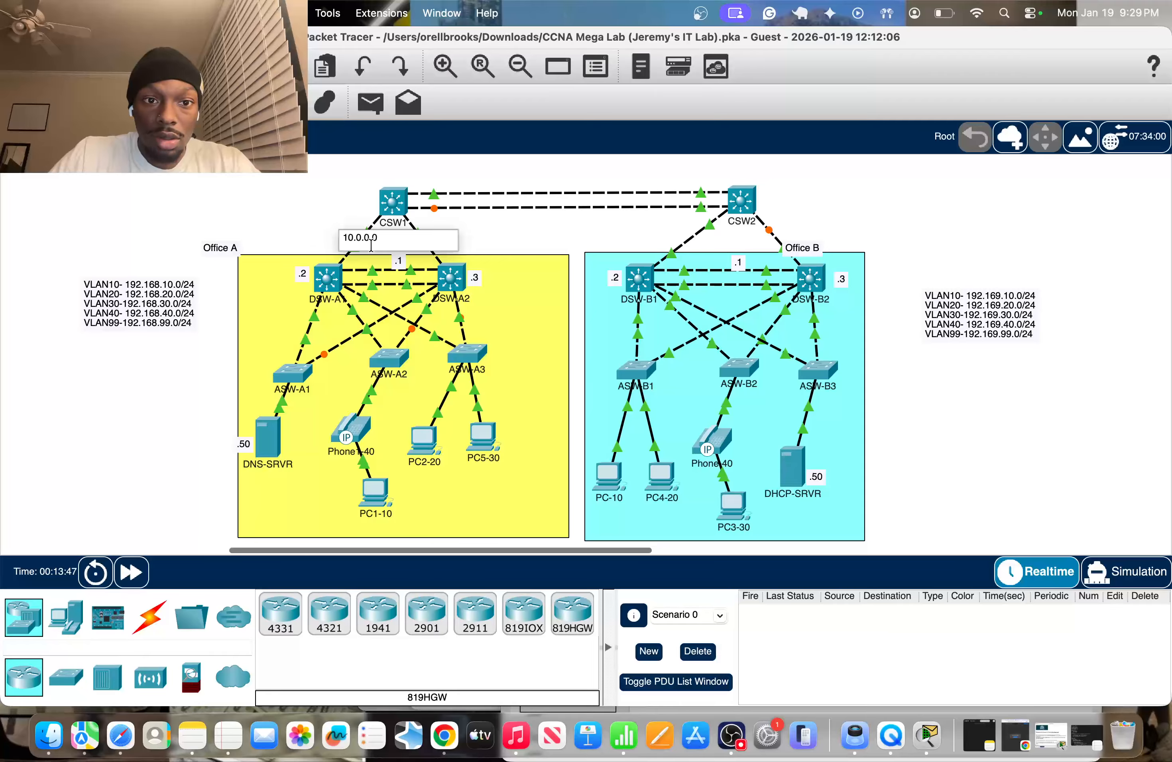
{"action": "type", "text": "/24"}
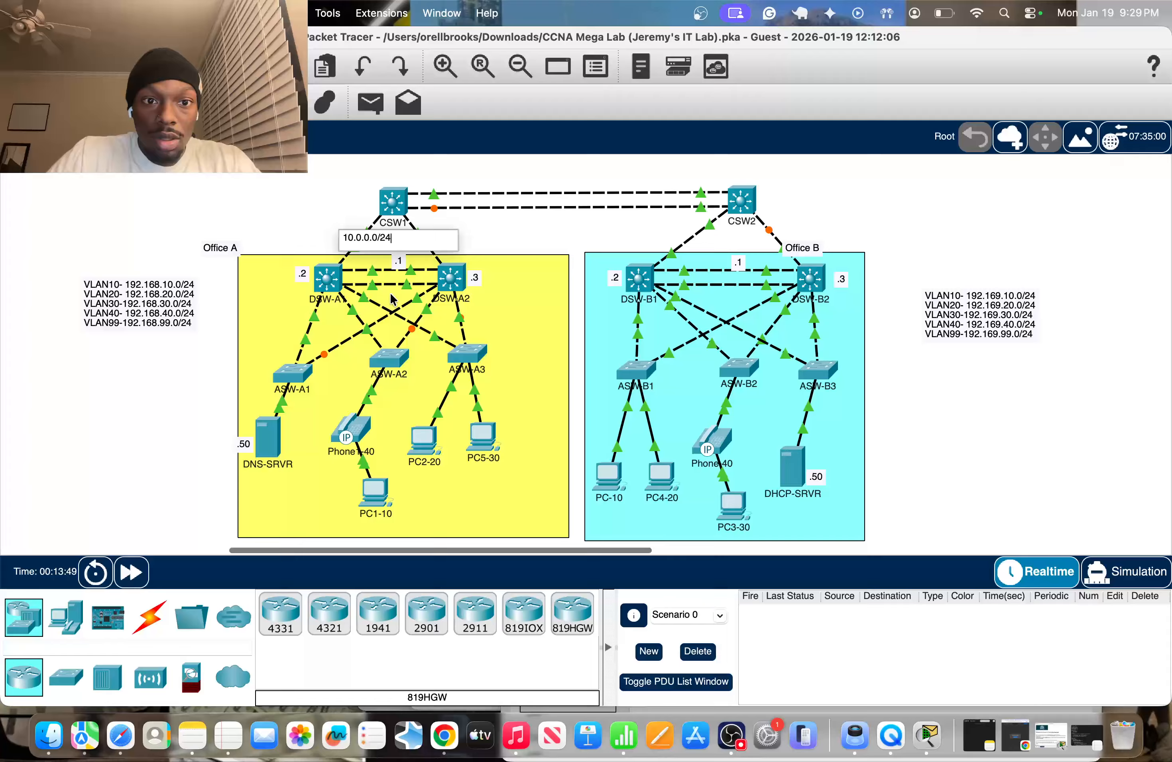
Step: Place a note reading 10.0.1.0/24 beside the link between CSW1 and DSW-A2
{"action": "left_click", "coordinate": [464, 226]}
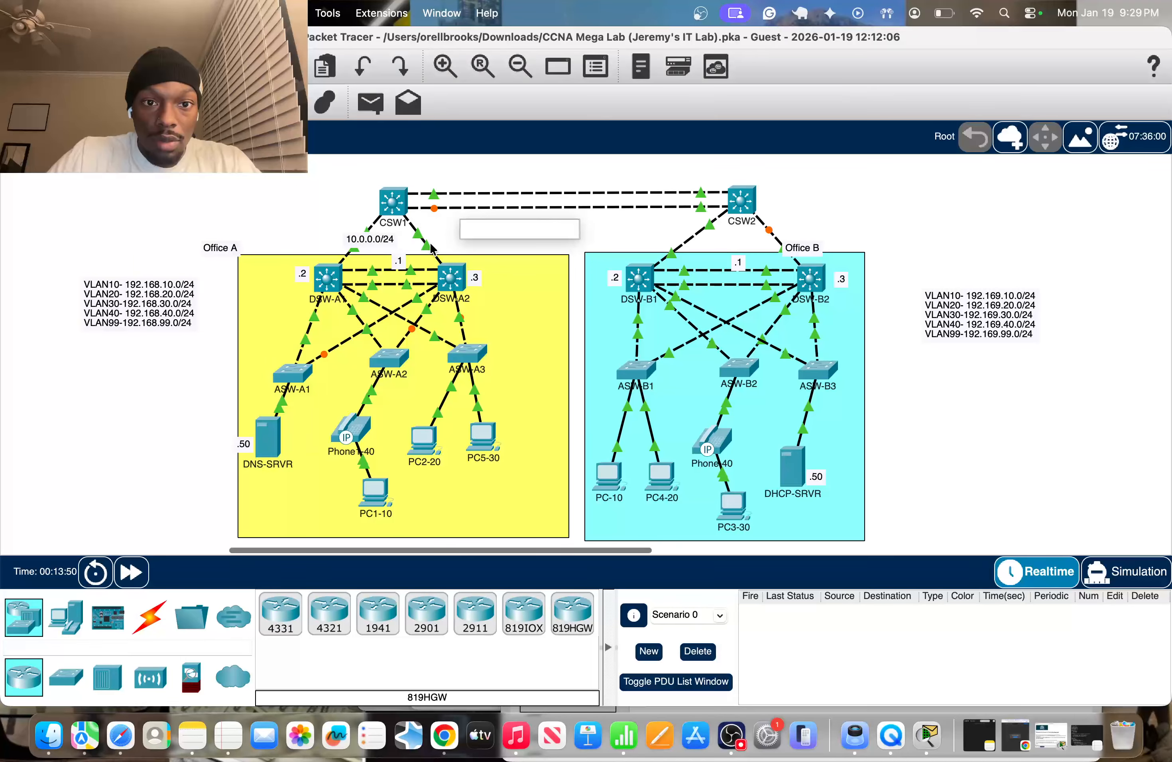
{"action": "type", "text": "10.0"}
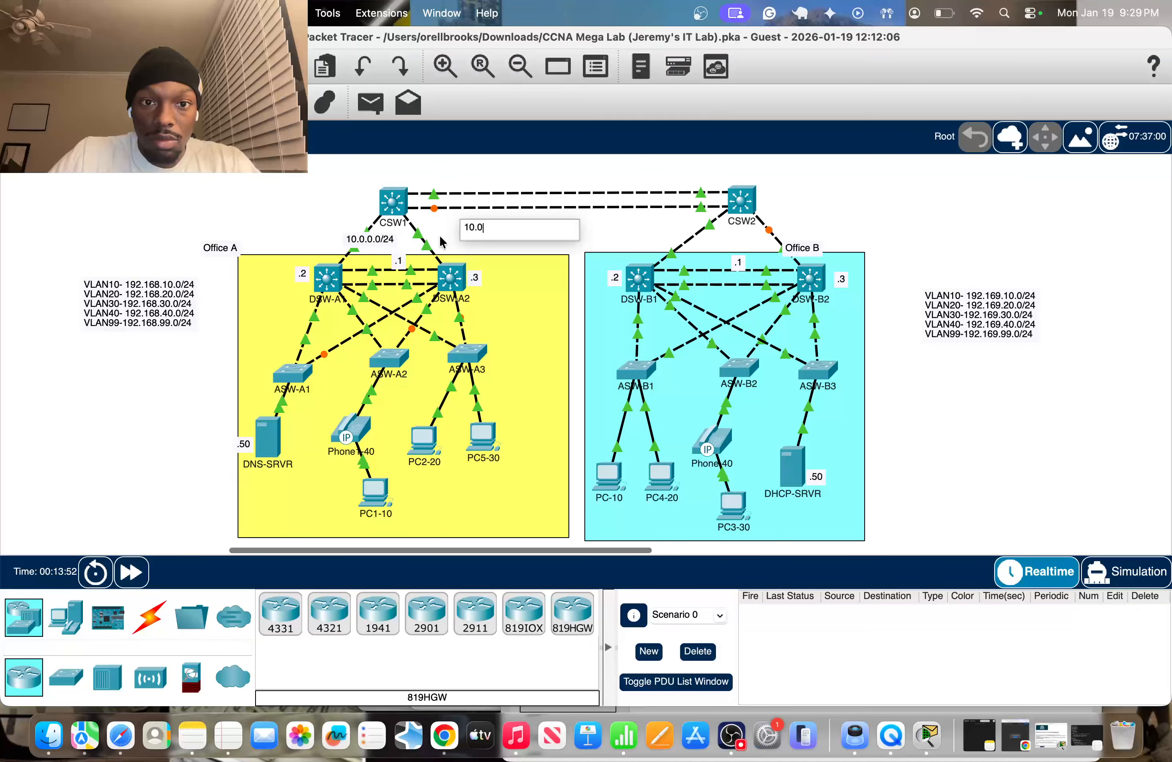
{"action": "type", "text": ".0.0/24"}
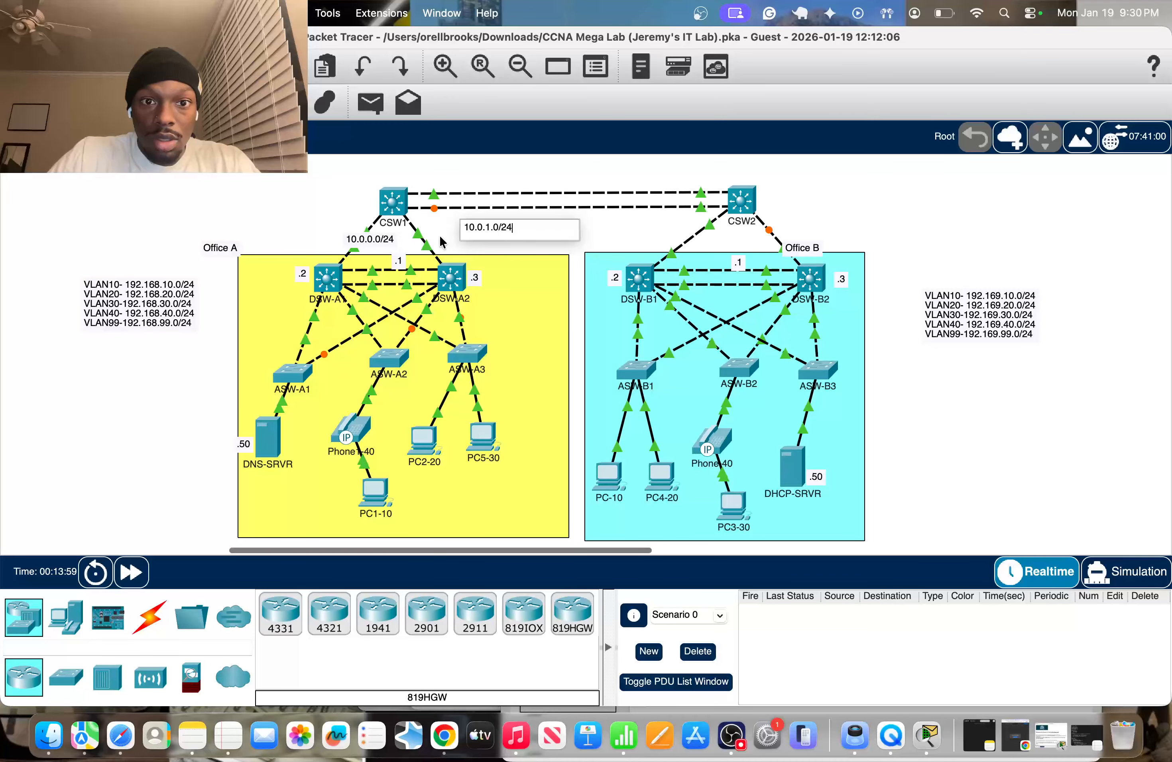
Step: Place a note reading 10.0.2.0/24 above the two links between CSW1 and CSW2
{"action": "left_click", "coordinate": [292, 216]}
{"action": "left_click", "coordinate": [290, 216]}
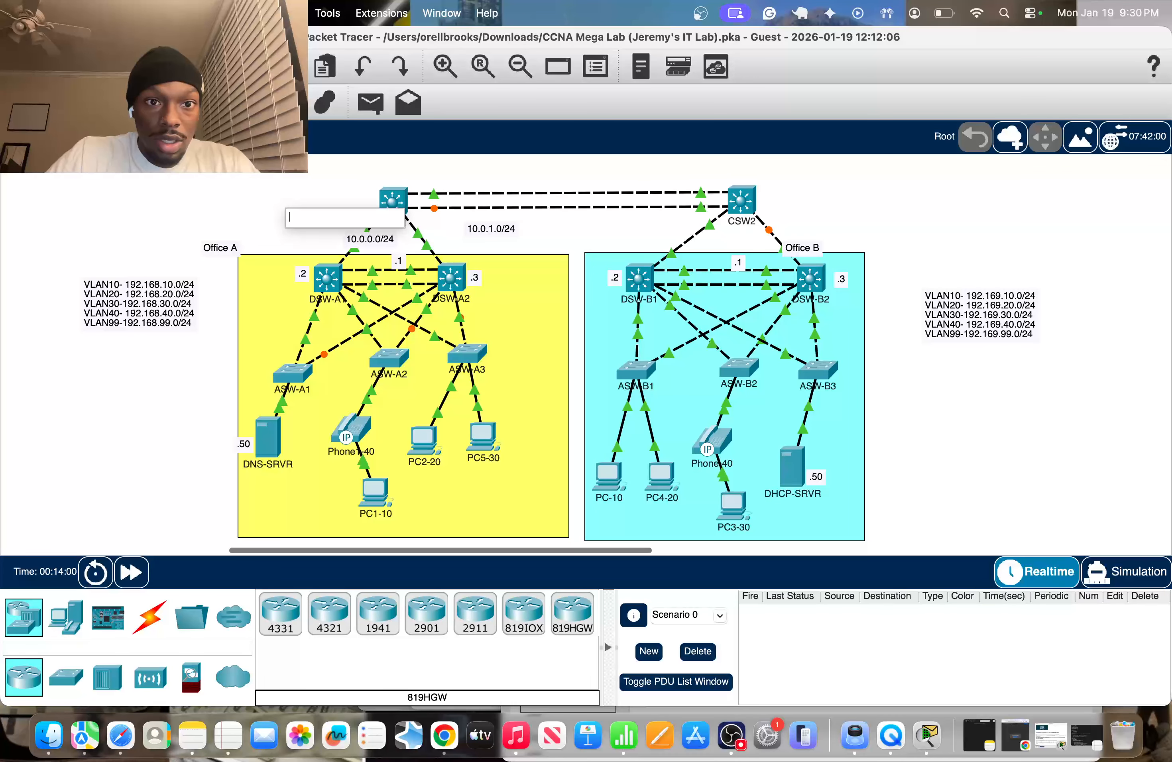
{"action": "left_click", "coordinate": [532, 168]}
{"action": "left_click", "coordinate": [533, 168]}
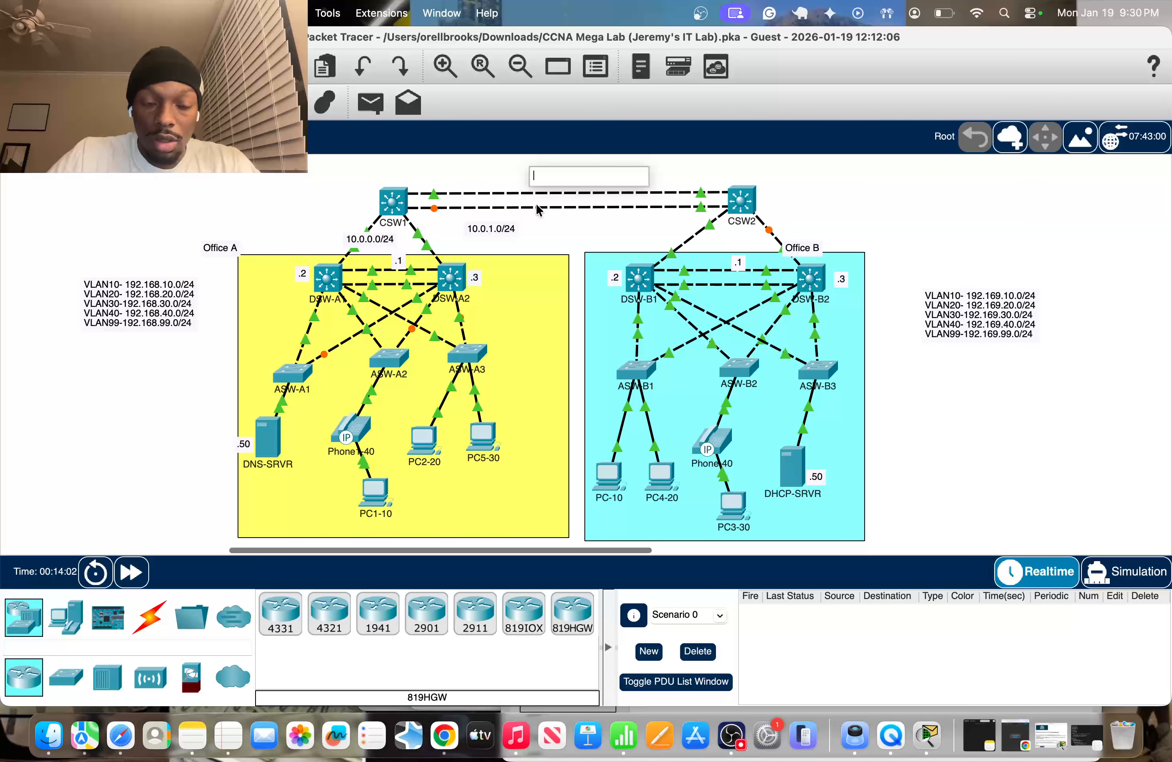
{"action": "type", "text": "10.0.2."}
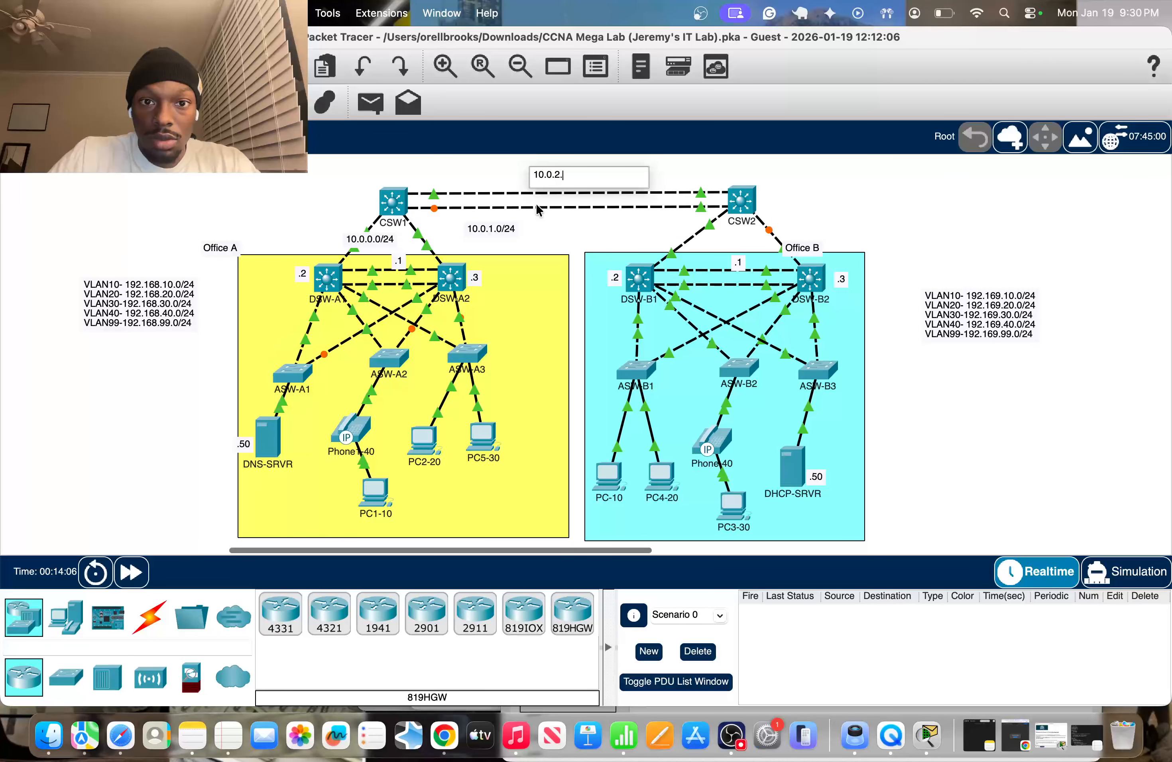
{"action": "type", "text": "0/24"}
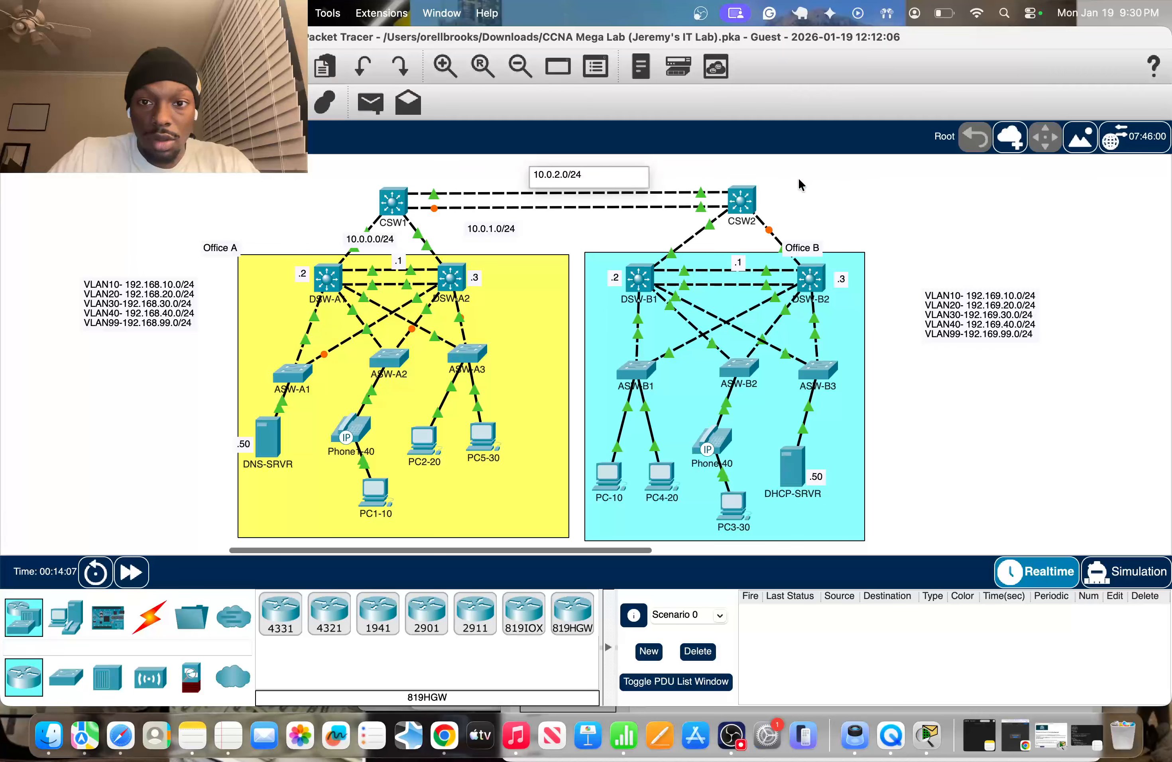
Step: Place a note reading 10.0.3.0/24 beside the link between CSW2 and DSW-B2
{"action": "left_click", "coordinate": [793, 224]}
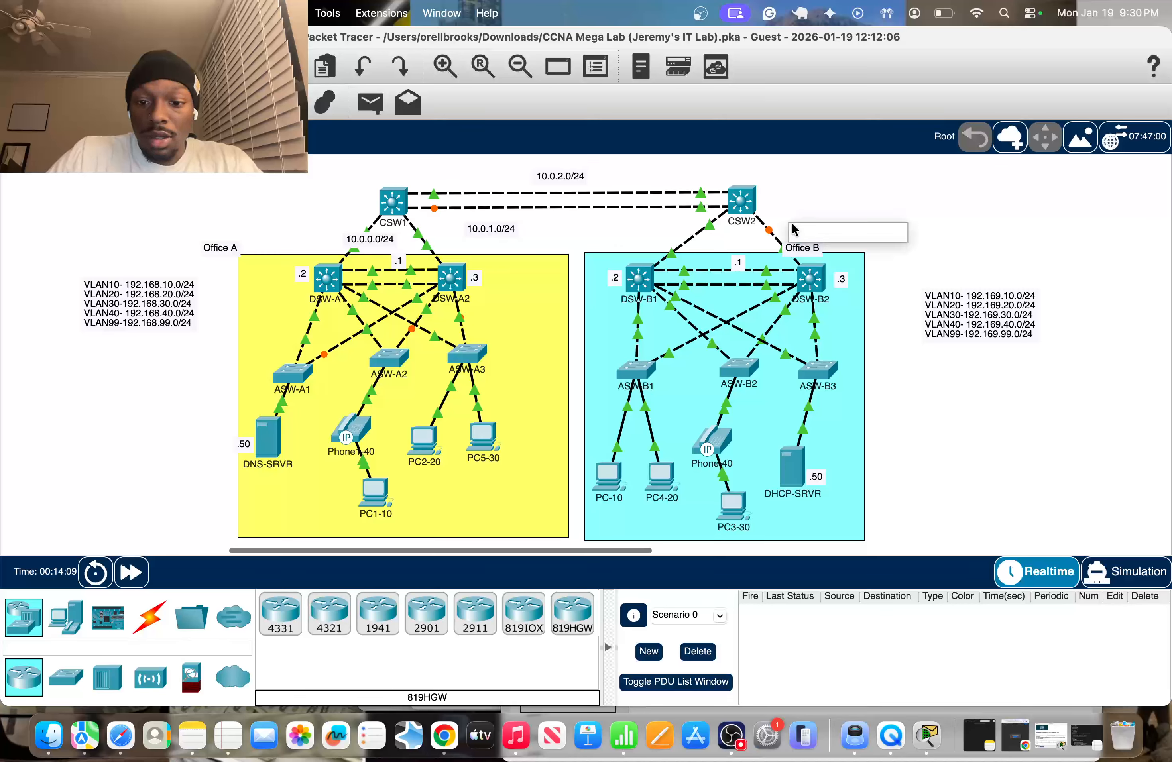
{"action": "type", "text": "10"}
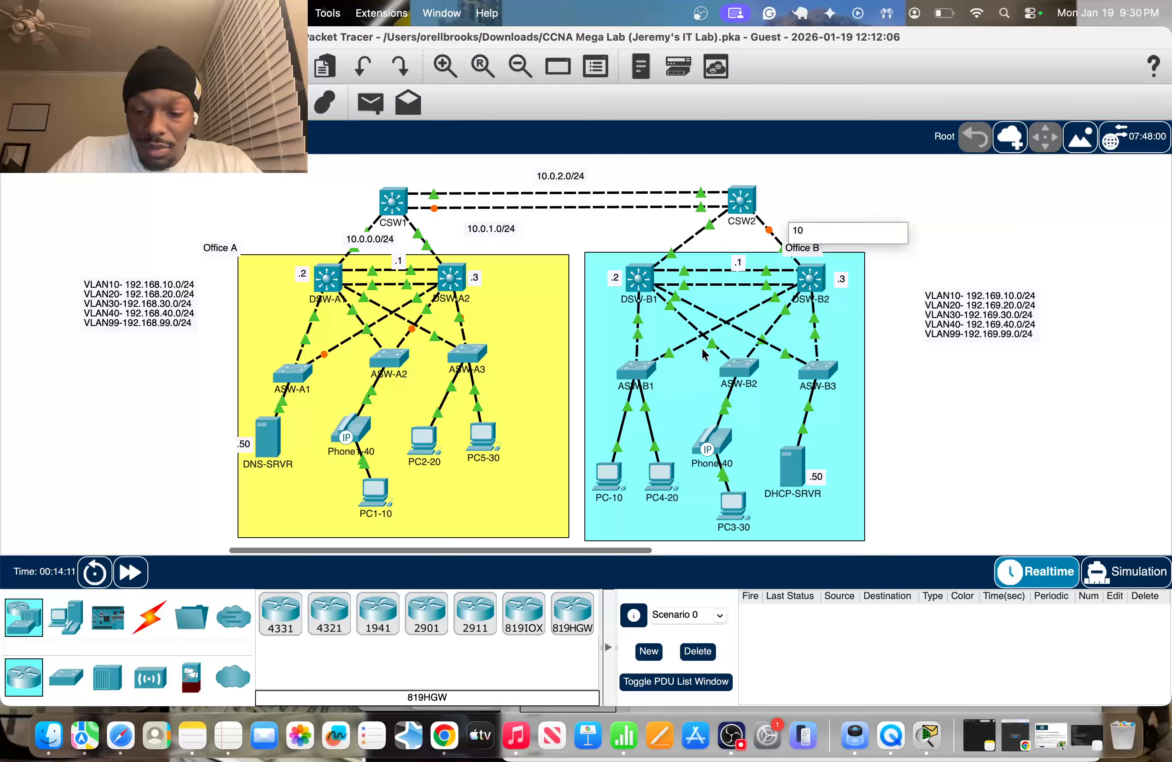
{"action": "type", "text": ".0.3.0/2"}
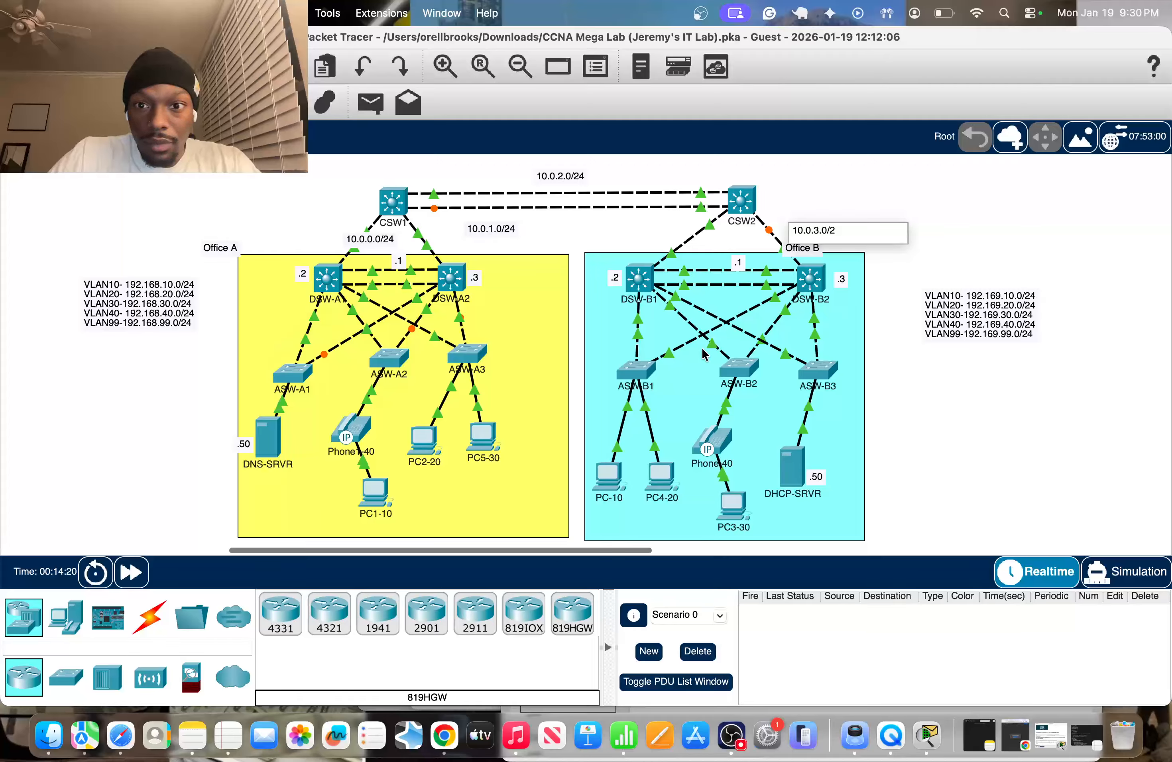
{"action": "type", "text": "4"}
Step: Place a note reading 10.0.4.0/24 beside the link between CSW2 and DSW-B1
{"action": "left_click", "coordinate": [676, 235]}
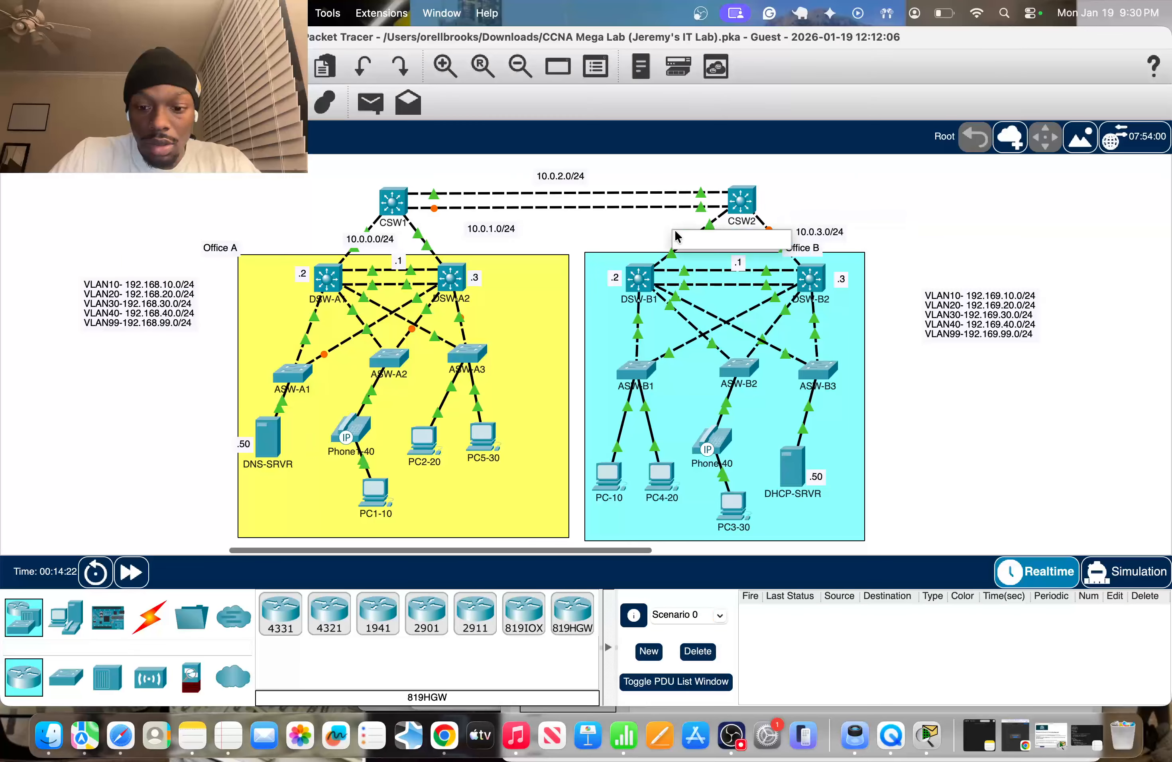
{"action": "type", "text": "10.0.4"}
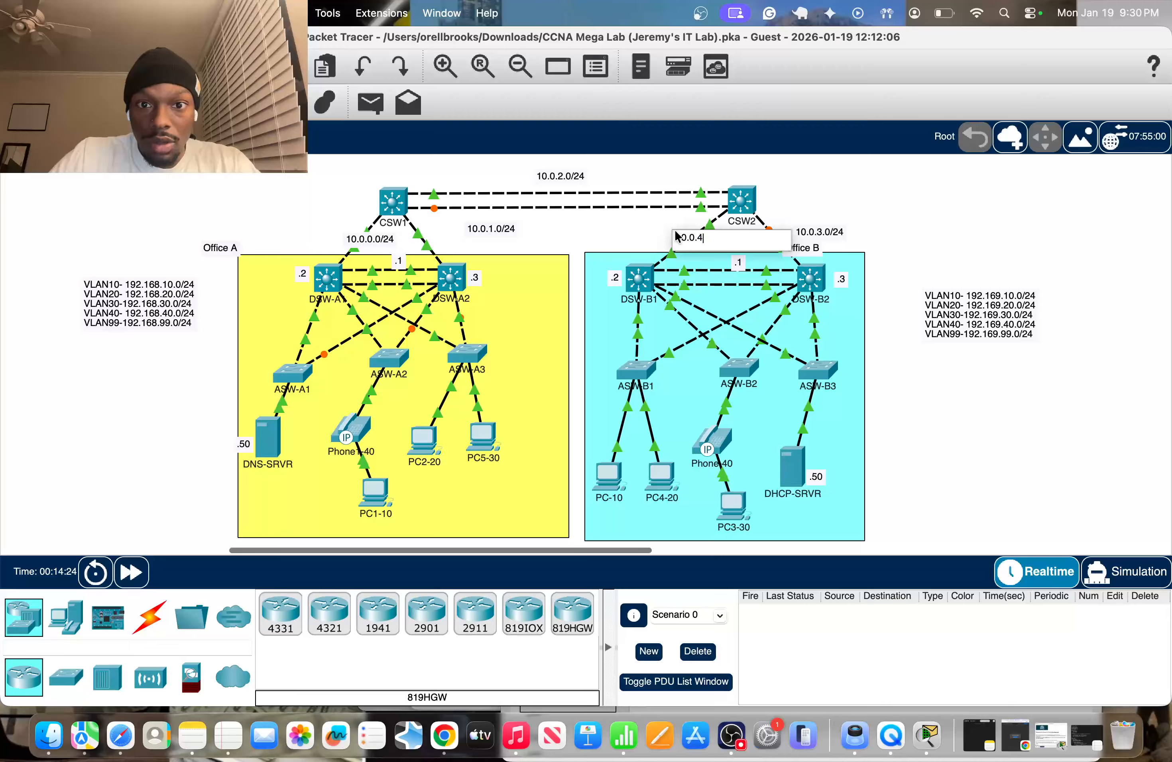
{"action": "type", "text": ".0/23"}
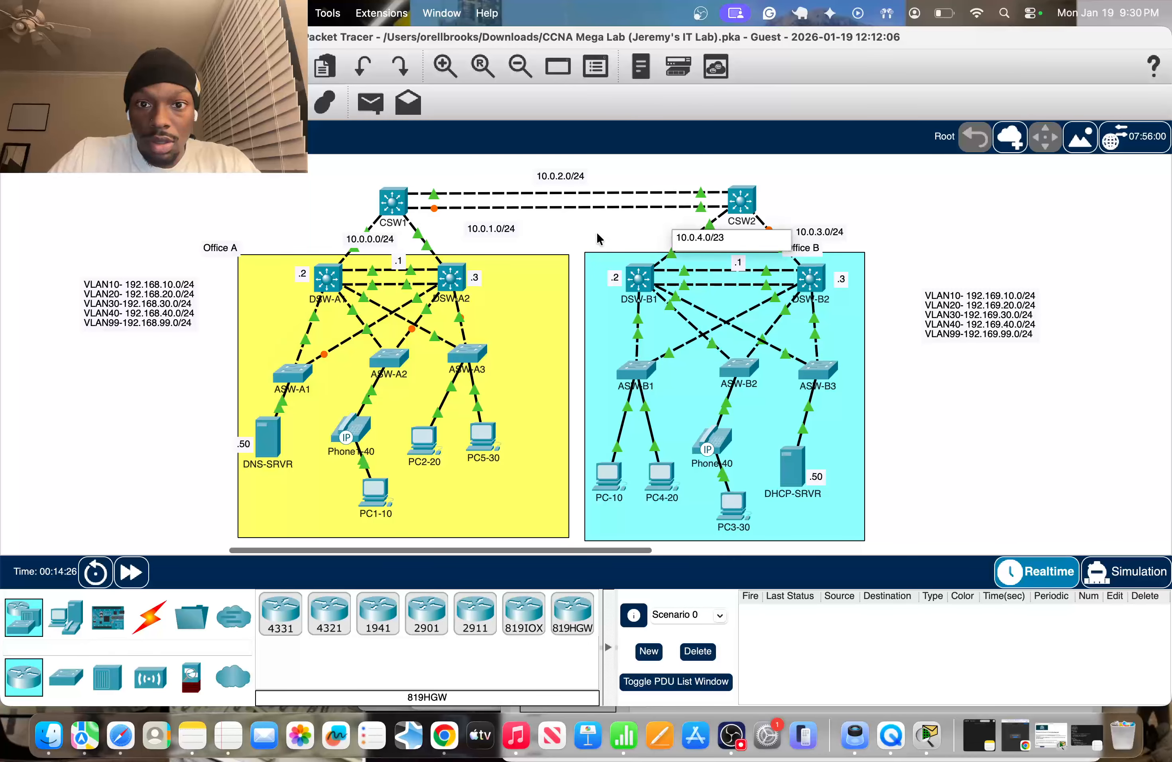
{"action": "key", "text": "BackSpace"}
{"action": "type", "text": "4"}
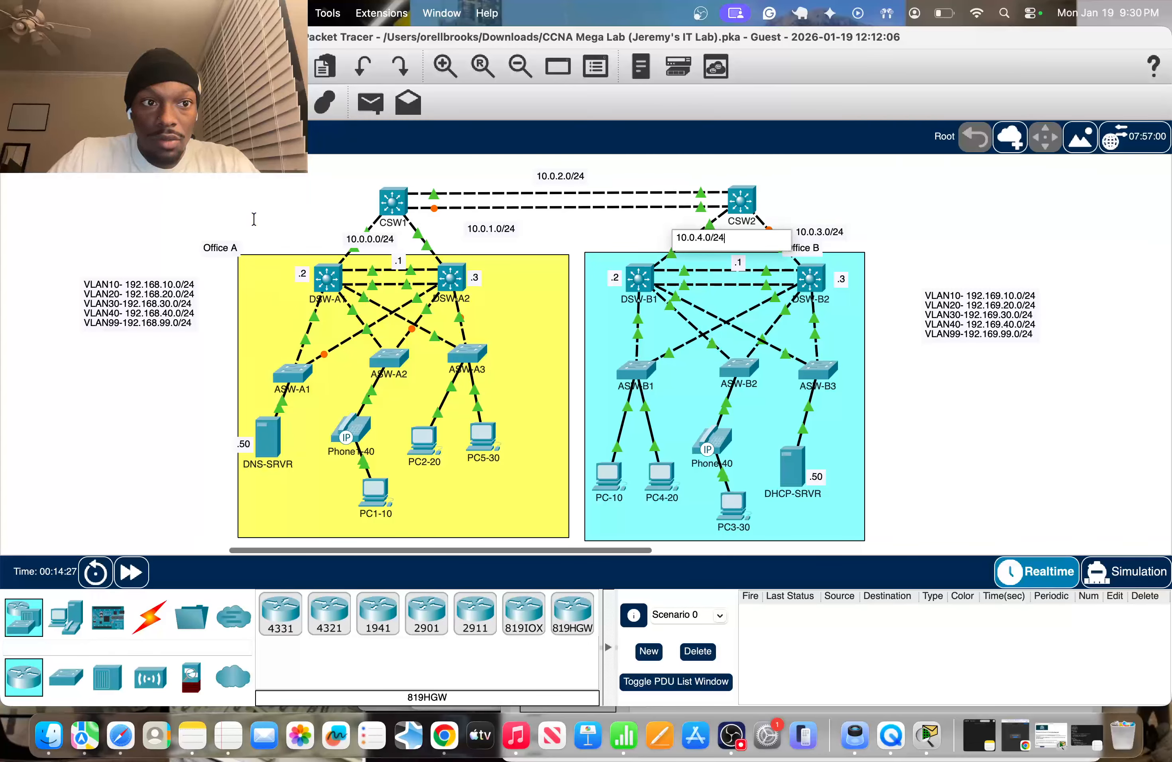
{"action": "key", "text": "Return"}
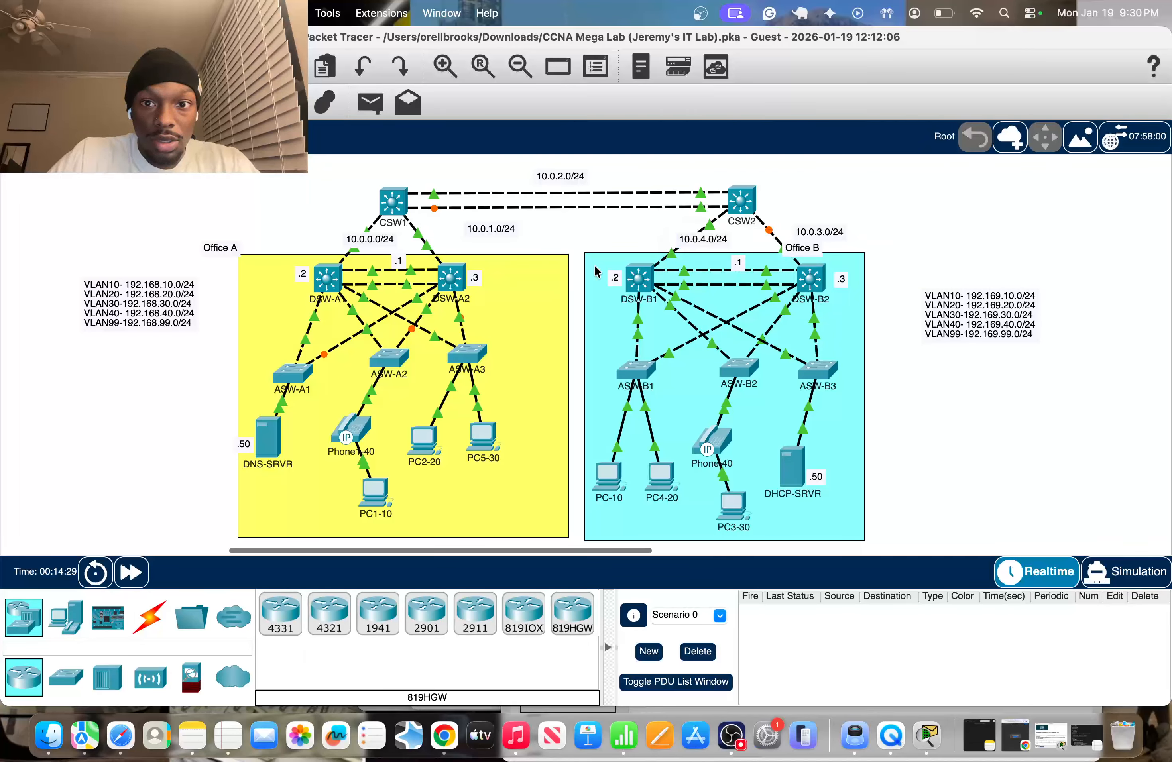
Step: Put 10.0.3.0/24 on the CSW2 to DSW-B1 link, 10.0.4.0/24 on the DSW-B2 link, and 10.0.0.0/24 and 10.0.1.0/24 onto CSW1's Office A links
{"action": "mouse_move", "coordinate": [703, 240]}
{"action": "left_mouse_down"}
{"action": "mouse_move", "coordinate": [859, 214]}
{"action": "mouse_move", "coordinate": [766, 236]}
{"action": "mouse_move", "coordinate": [681, 238]}
{"action": "left_mouse_up"}
{"action": "left_click_drag", "start_coordinate": [872, 218], "coordinate": [791, 234]}
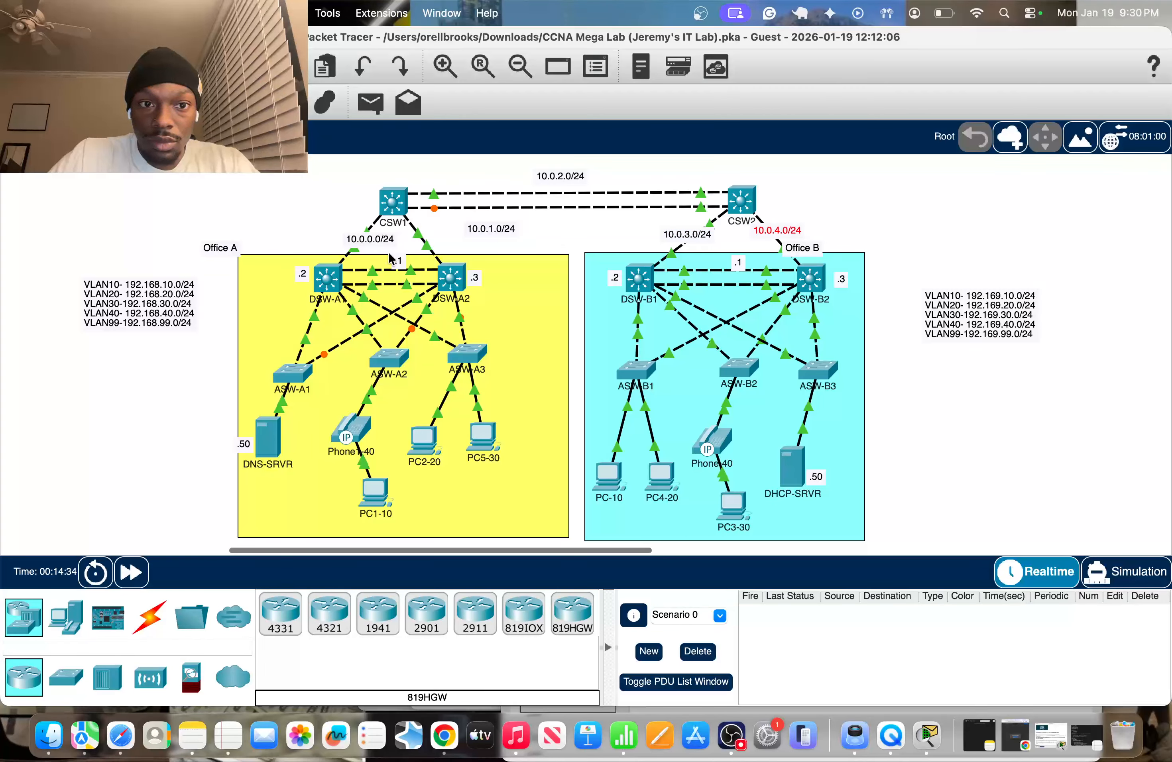
{"action": "left_click_drag", "start_coordinate": [383, 243], "coordinate": [363, 241]}
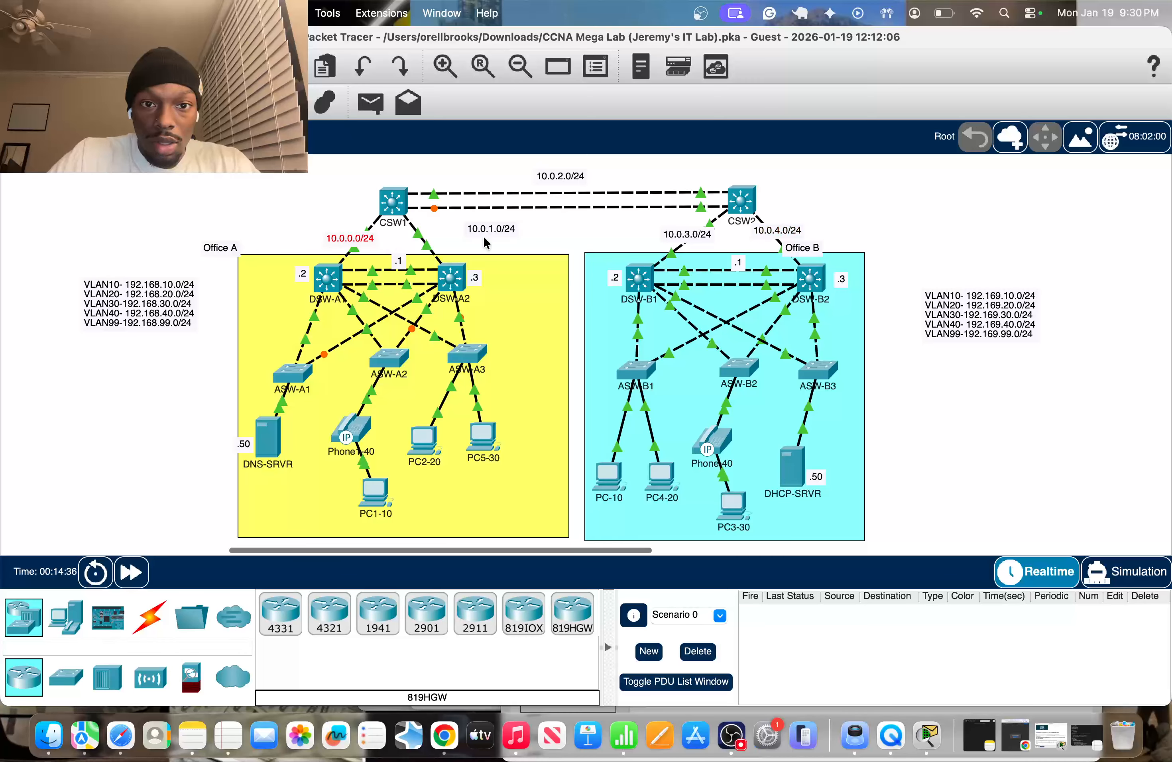
{"action": "left_click_drag", "start_coordinate": [505, 229], "coordinate": [420, 237]}
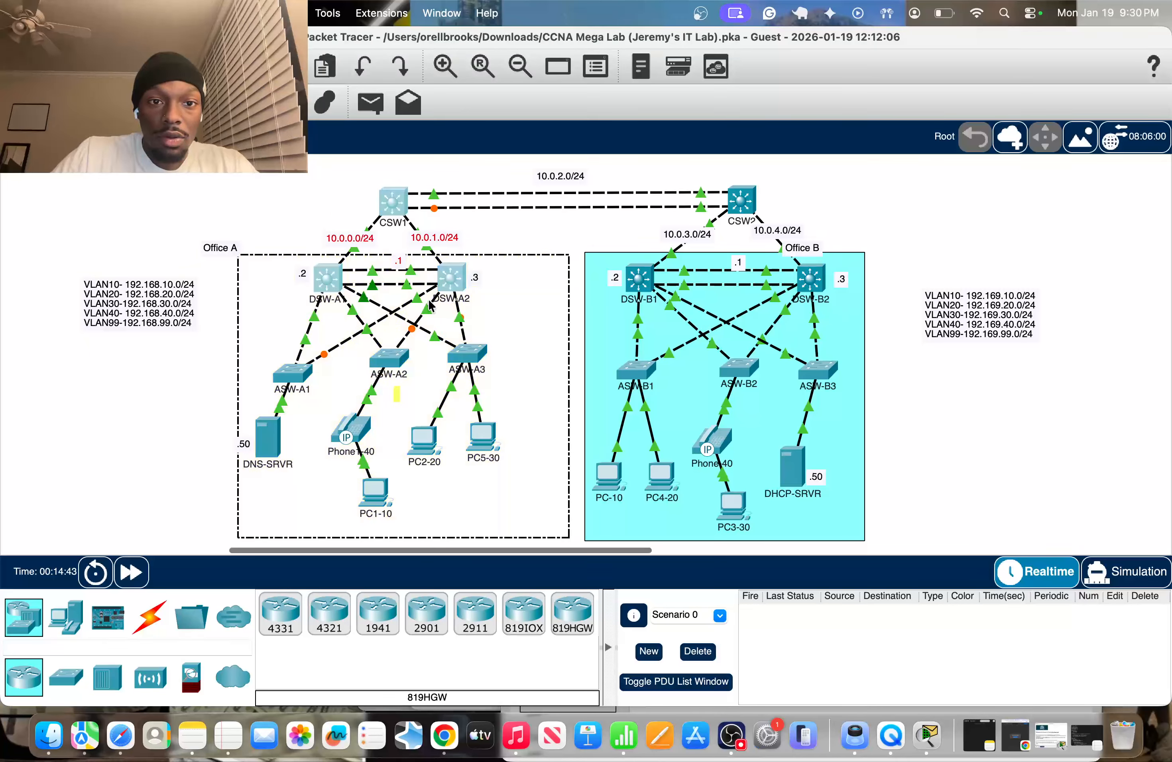
{"action": "mouse_move", "coordinate": [841, 196]}
{"action": "left_mouse_down"}
{"action": "mouse_move", "coordinate": [663, 317]}
{"action": "mouse_move", "coordinate": [819, 200]}
{"action": "left_mouse_up"}
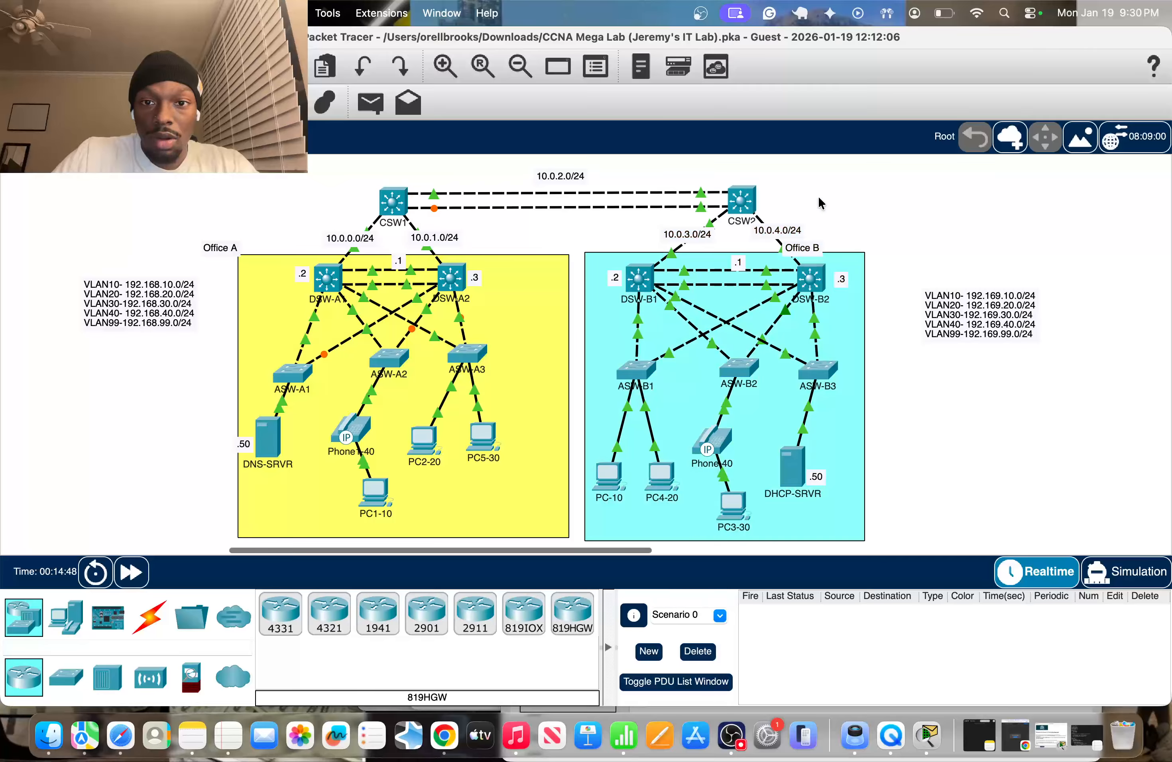
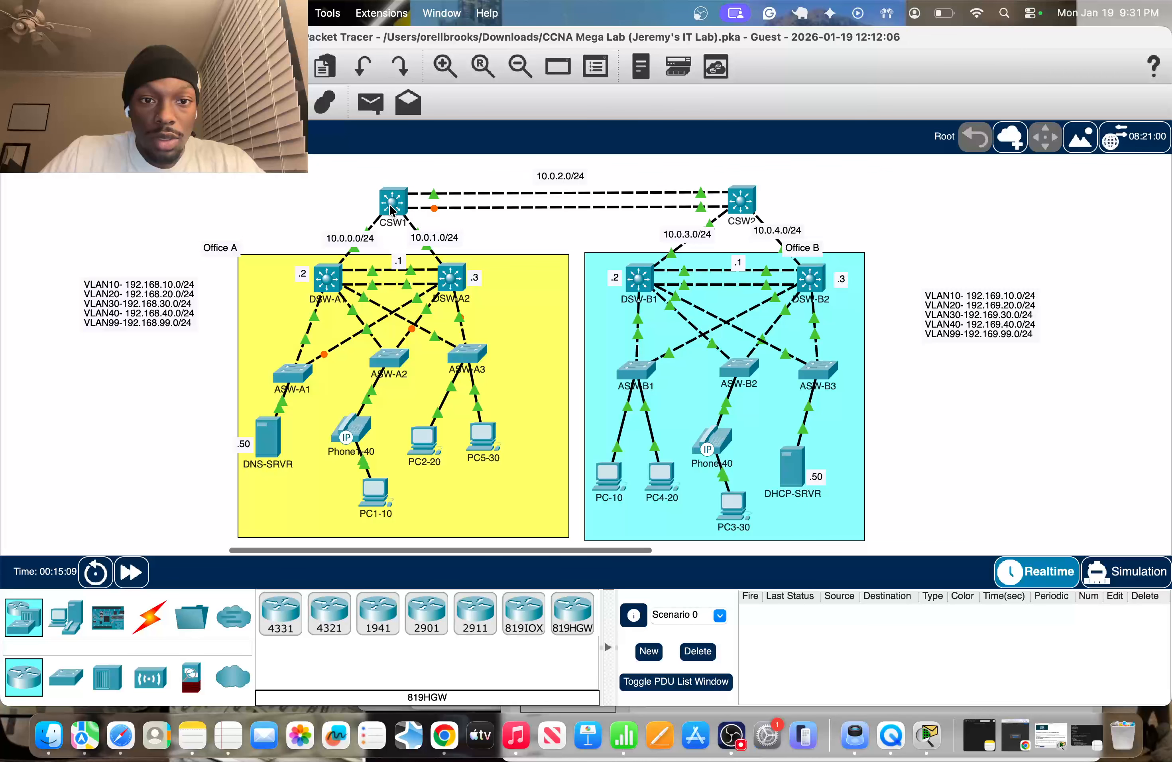
{"action": "left_click_drag", "start_coordinate": [360, 239], "coordinate": [356, 236]}
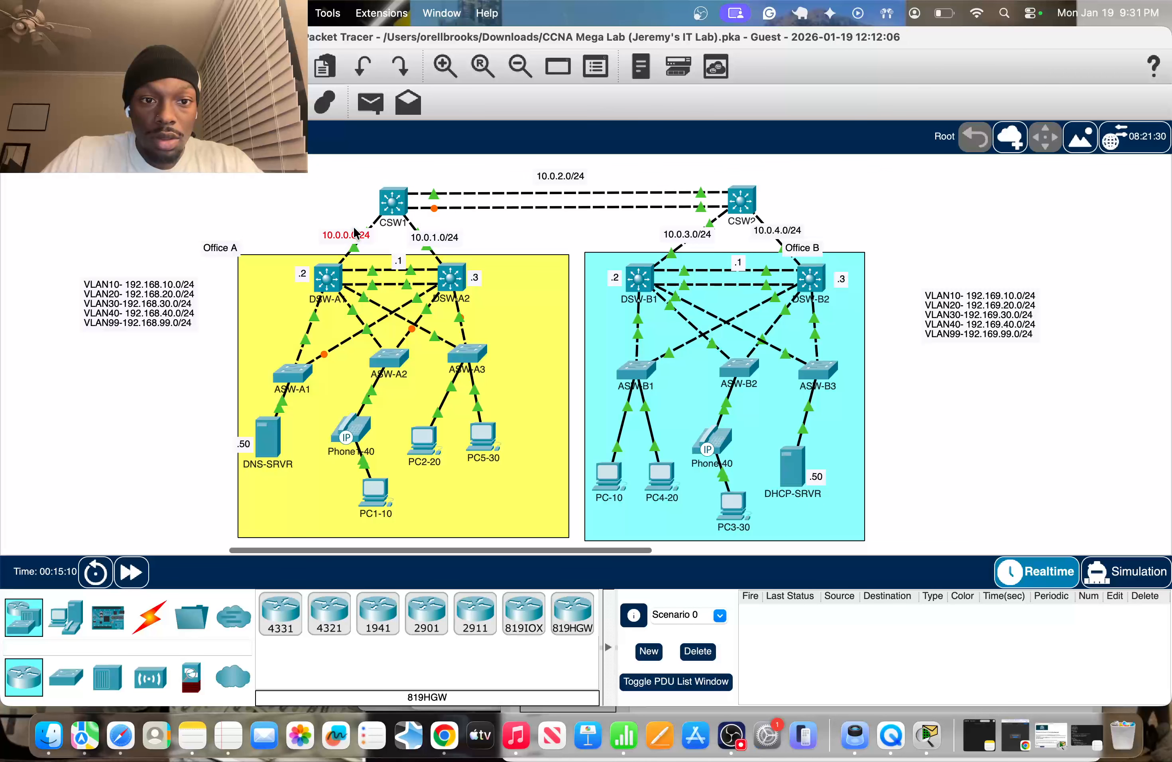
Step: Enter global configuration mode on DSW-A1 from its command line and return to the topology
{"action": "left_click", "coordinate": [328, 280]}
{"action": "key", "text": "Return"}
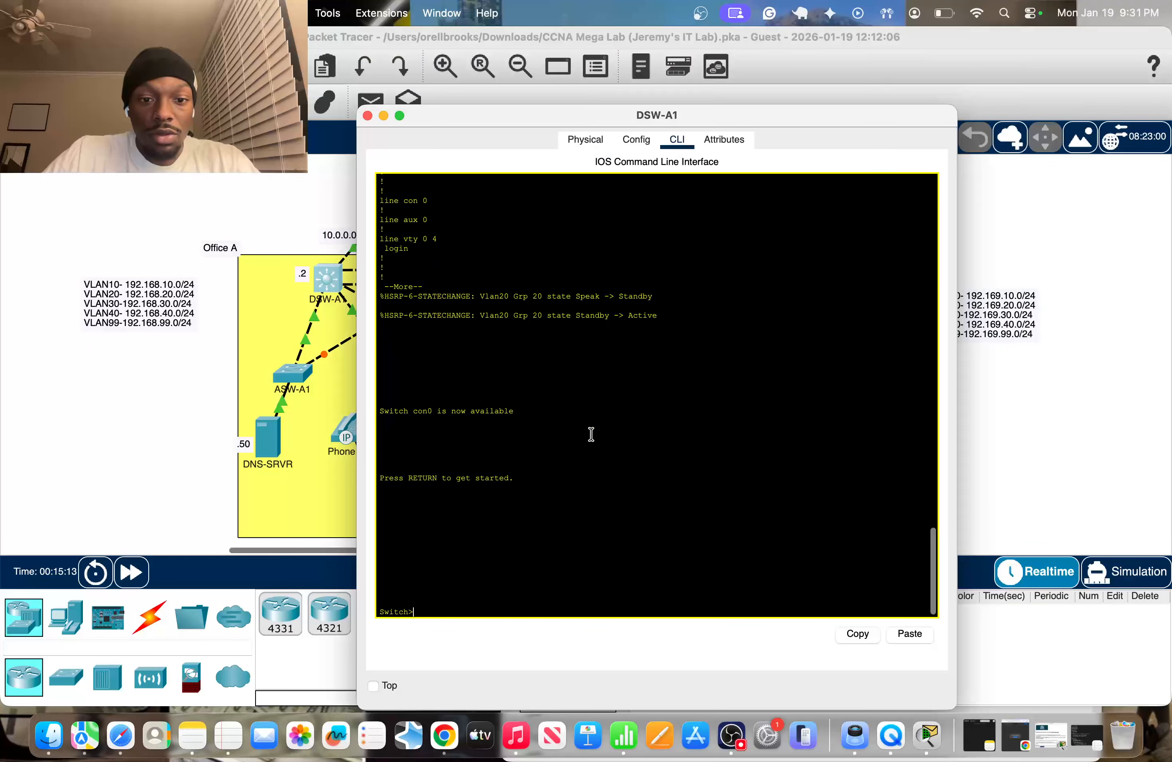
{"action": "type", "text": "en"}
{"action": "key", "text": "Return"}
{"action": "type", "text": "conf t"}
{"action": "key", "text": "Return"}
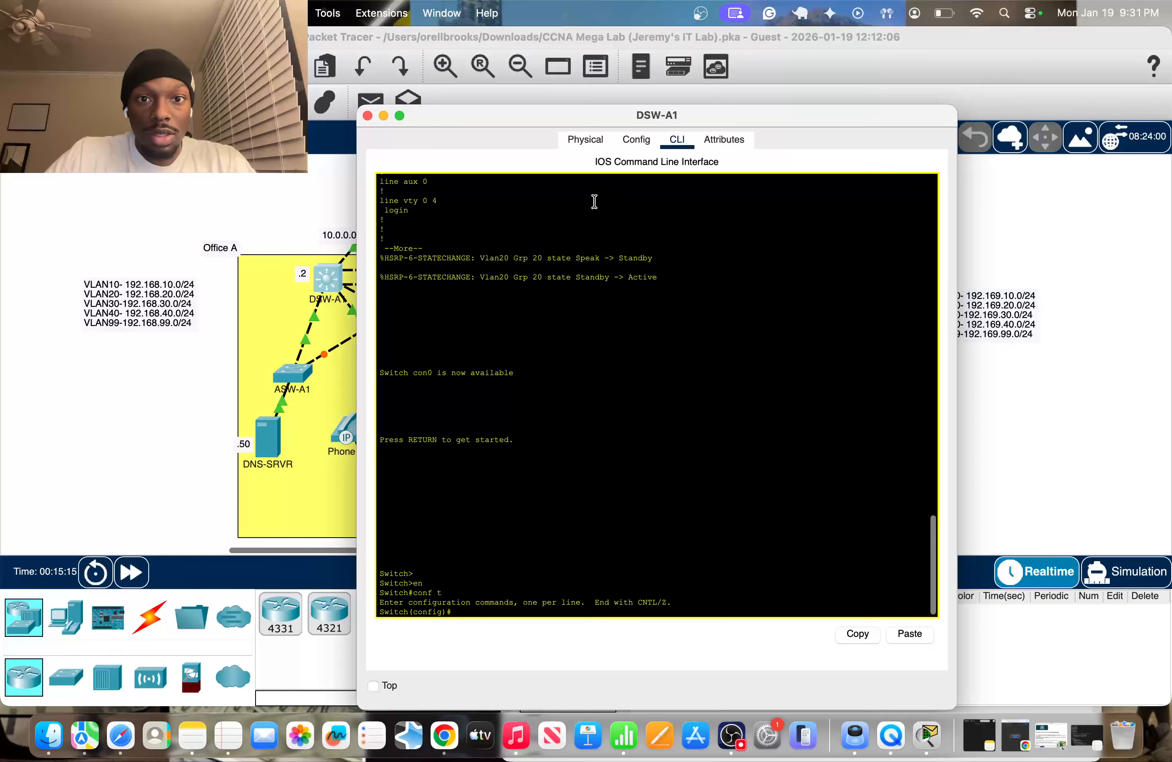
{"action": "left_click_drag", "start_coordinate": [565, 119], "coordinate": [813, 116]}
{"action": "left_click", "coordinate": [338, 203]}
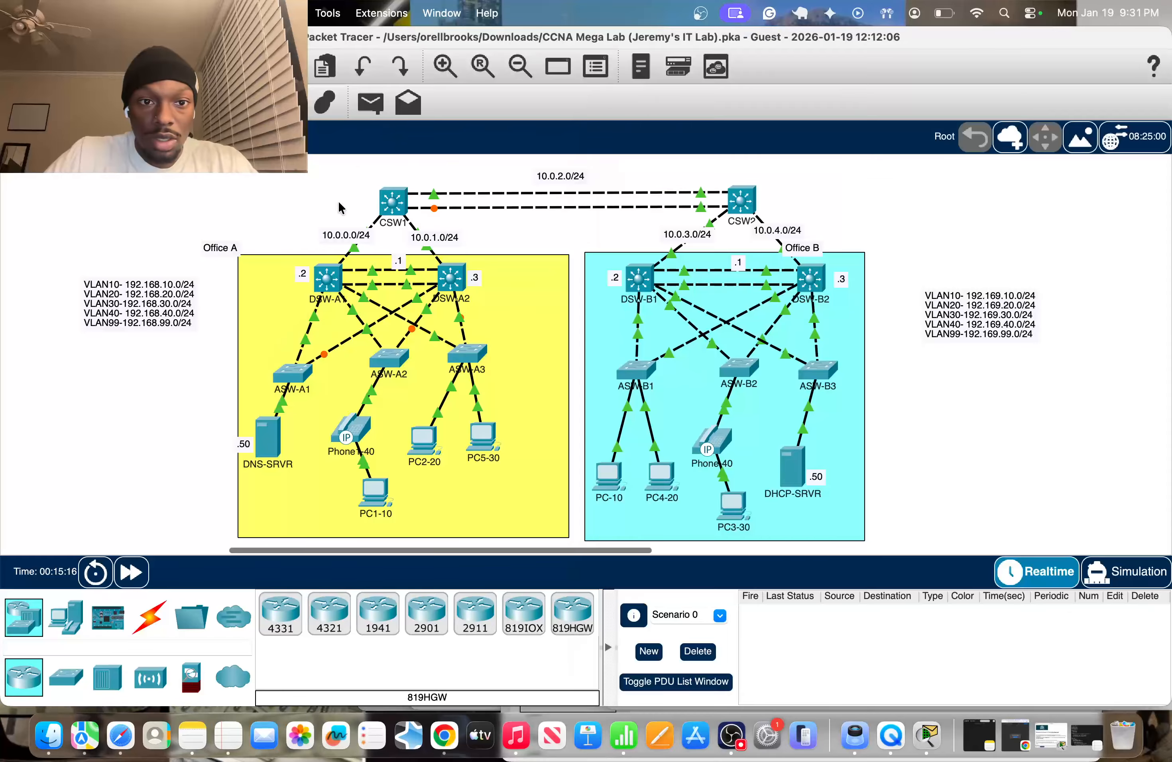
Step: Check the port labels on the CSW1 to DSW-A1 link and nudge CSW1 slightly away from its subnet notes
{"action": "mouse_move", "coordinate": [356, 249]}
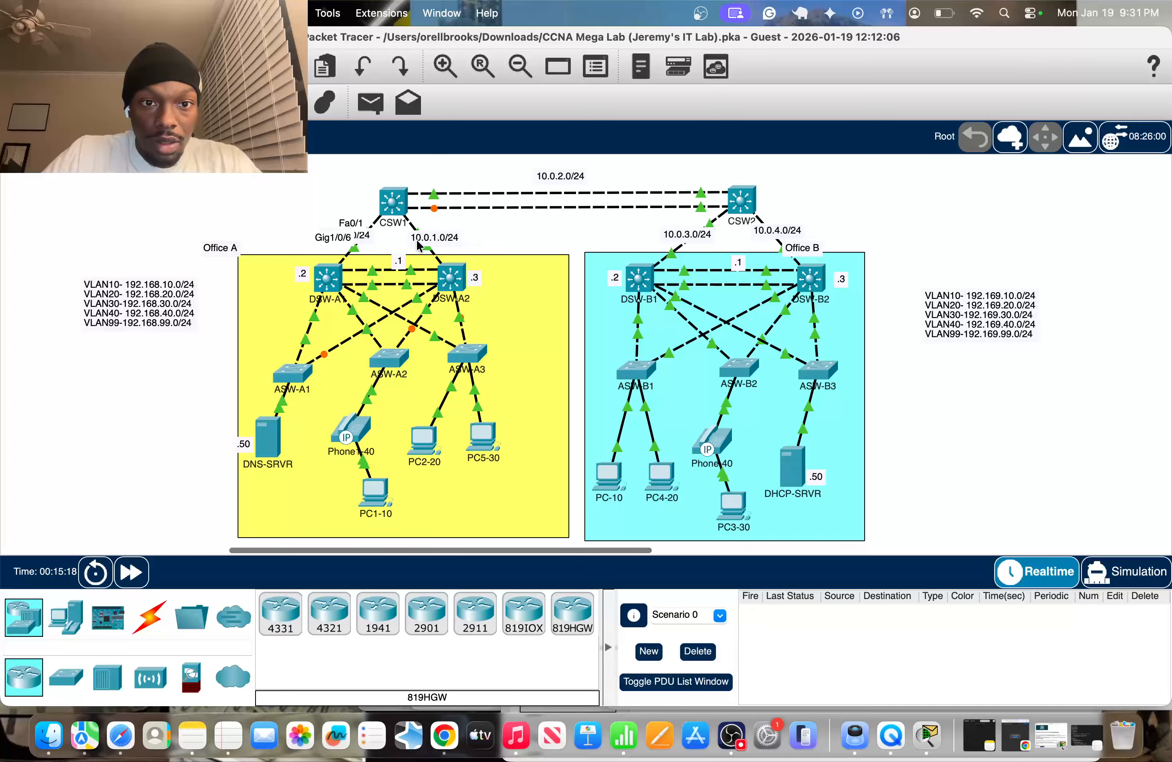
{"action": "left_click_drag", "start_coordinate": [392, 194], "coordinate": [392, 187]}
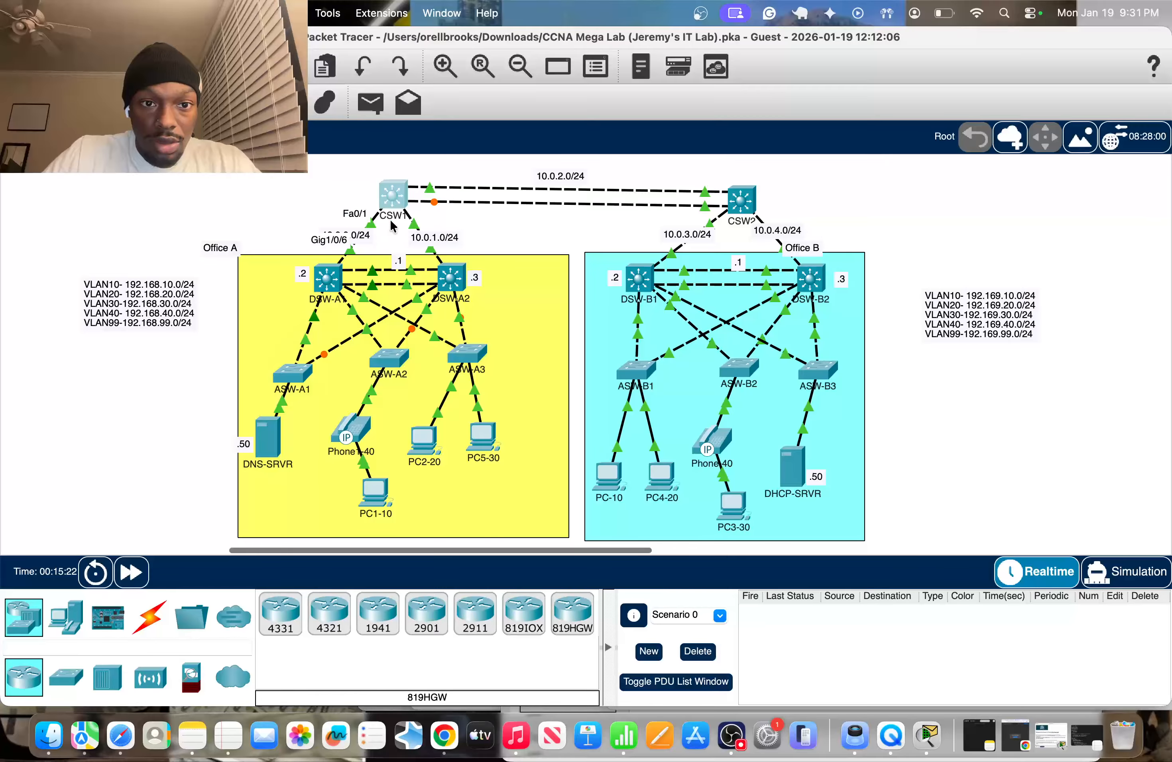
{"action": "left_click_drag", "start_coordinate": [391, 194], "coordinate": [386, 197]}
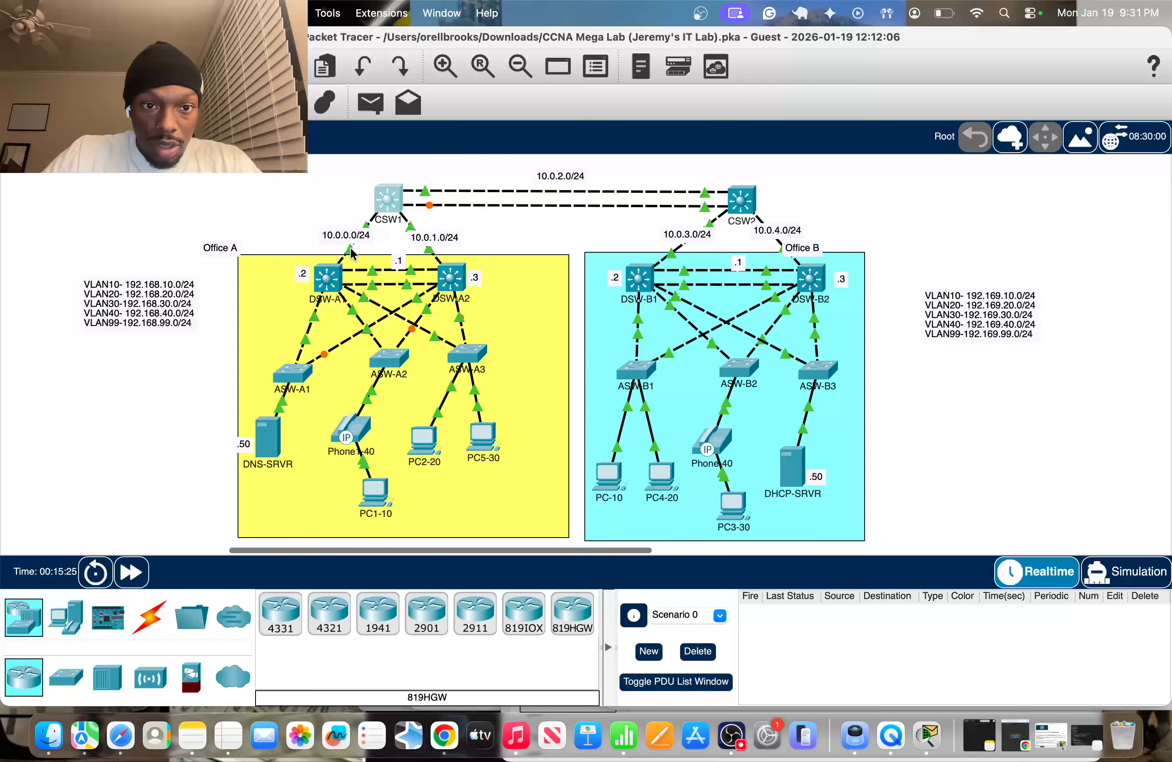
{"action": "left_click", "coordinate": [268, 203]}
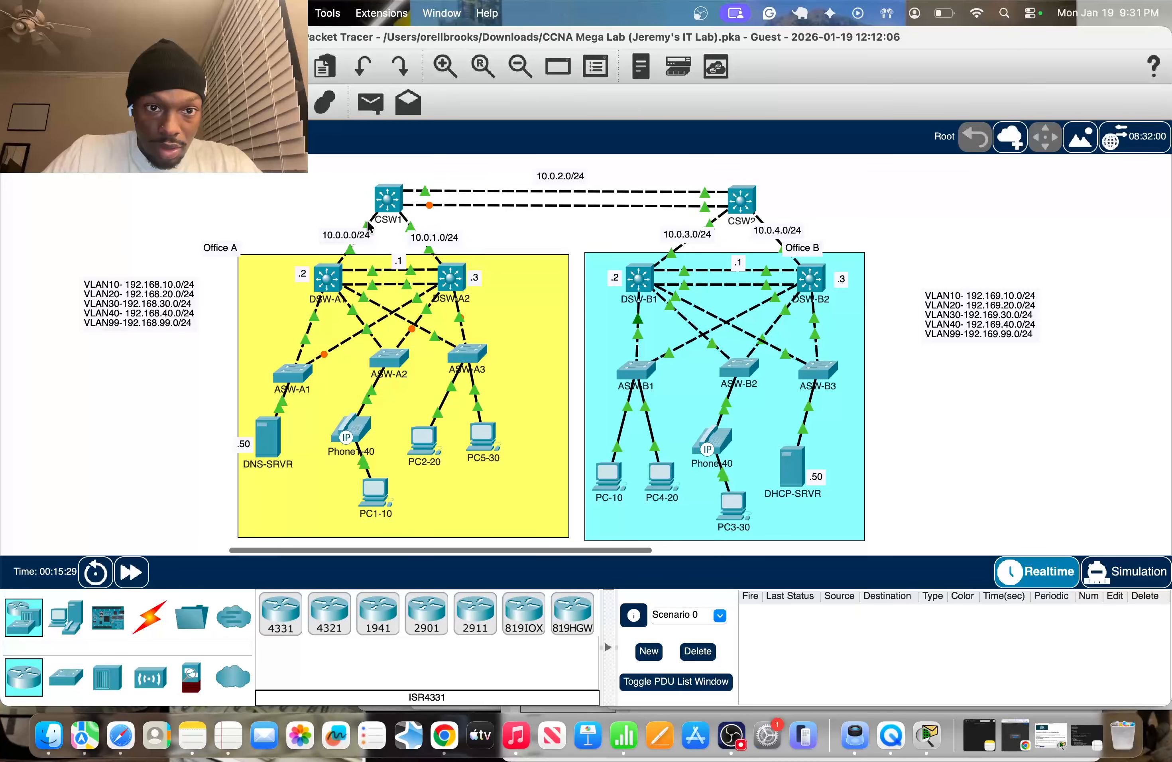
Step: Reconnect CSW1's link to DSW-A1 on GigabitEthernet0/1 and its link to DSW-A2 on GigabitEthernet0/2
{"action": "left_click", "coordinate": [385, 202]}
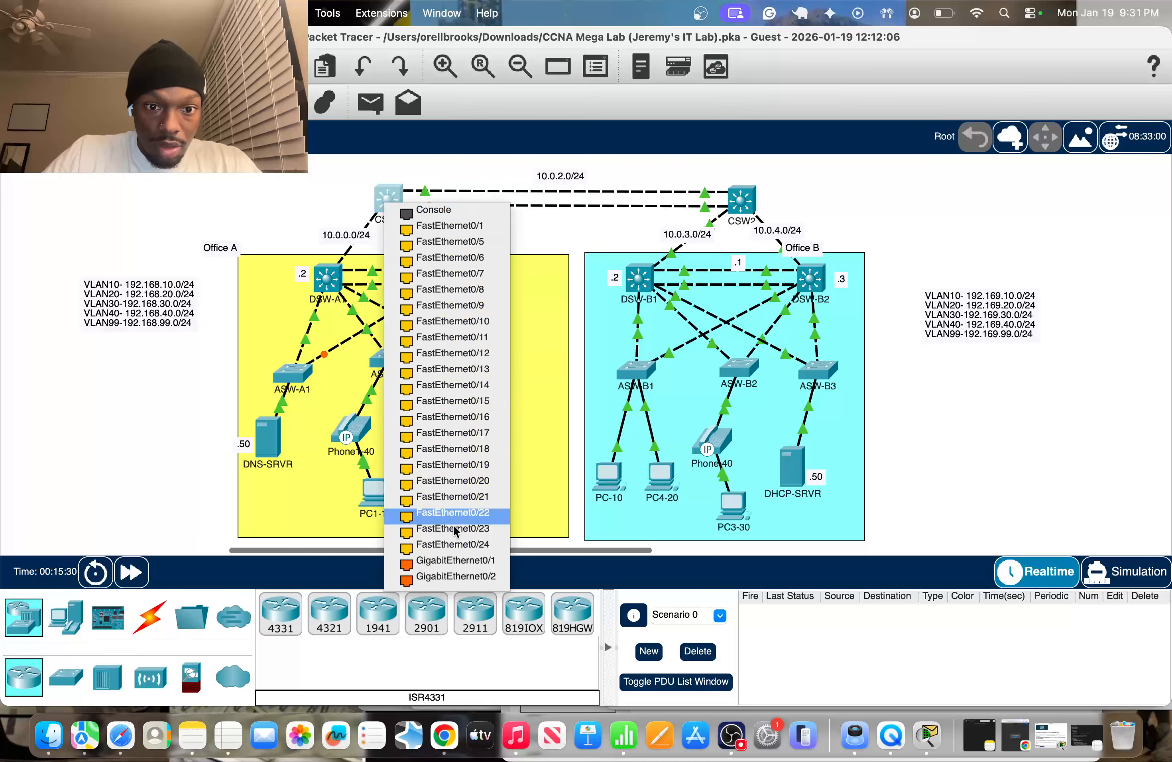
{"action": "left_click", "coordinate": [453, 560]}
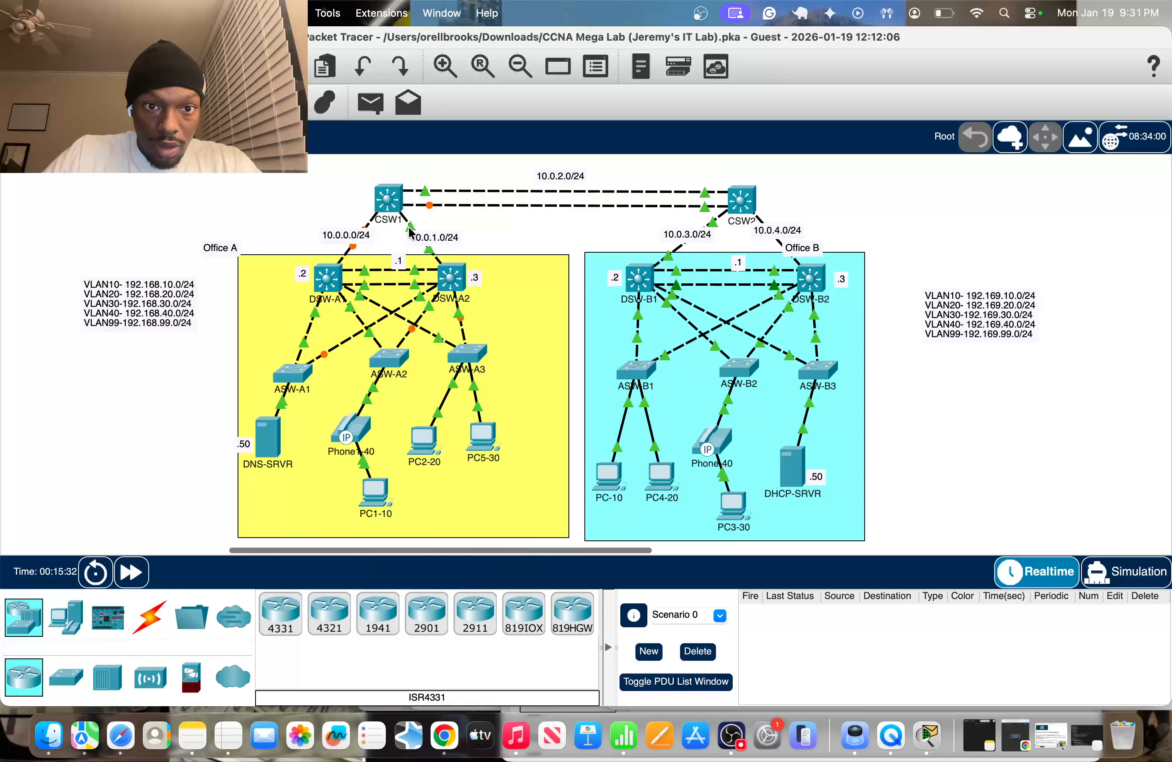
{"action": "left_click", "coordinate": [390, 203]}
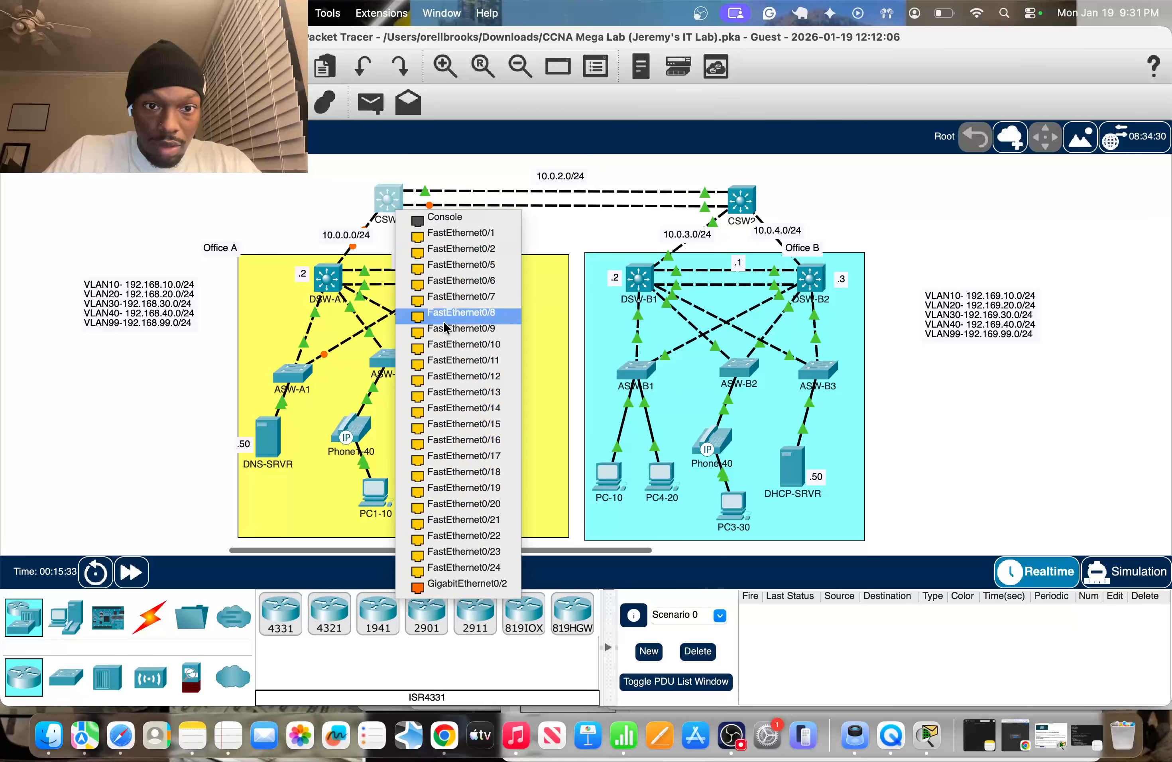
{"action": "left_click", "coordinate": [474, 584]}
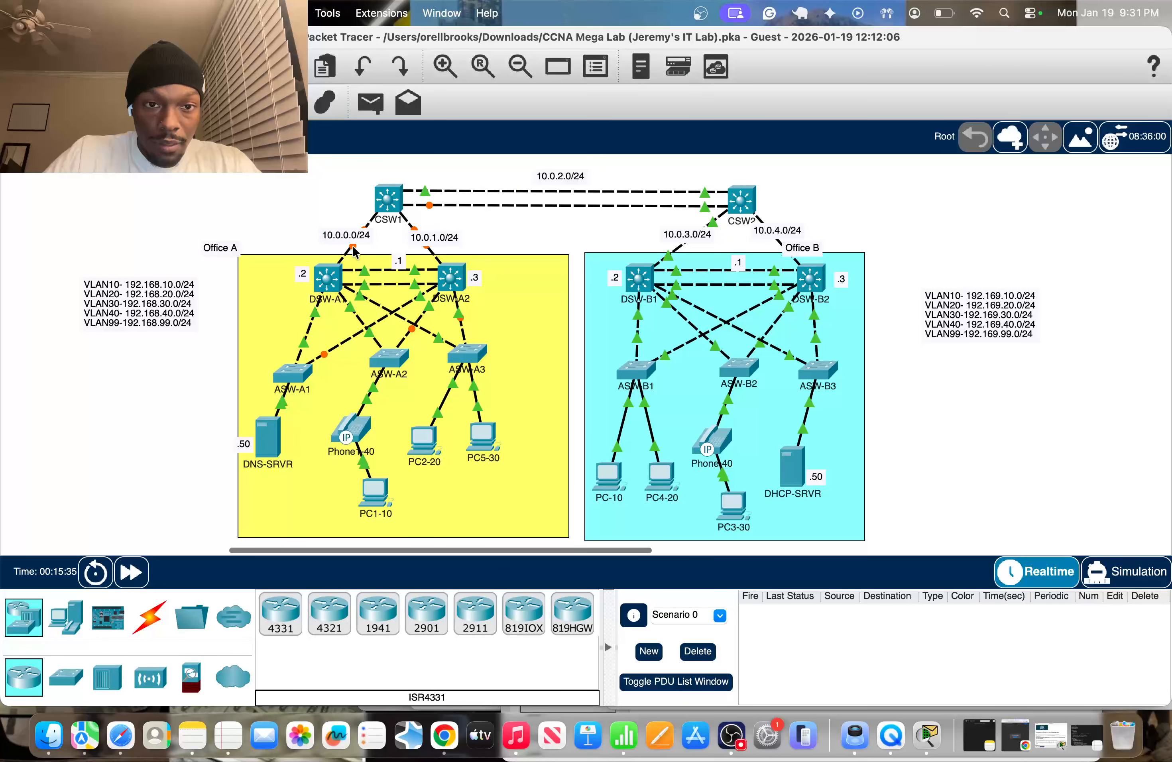
Step: Move the 10.0.0.0/24 and 10.0.1.0/24 notes outward so they sit clear of CSW1's links to Office A
{"action": "left_click_drag", "start_coordinate": [349, 238], "coordinate": [320, 242]}
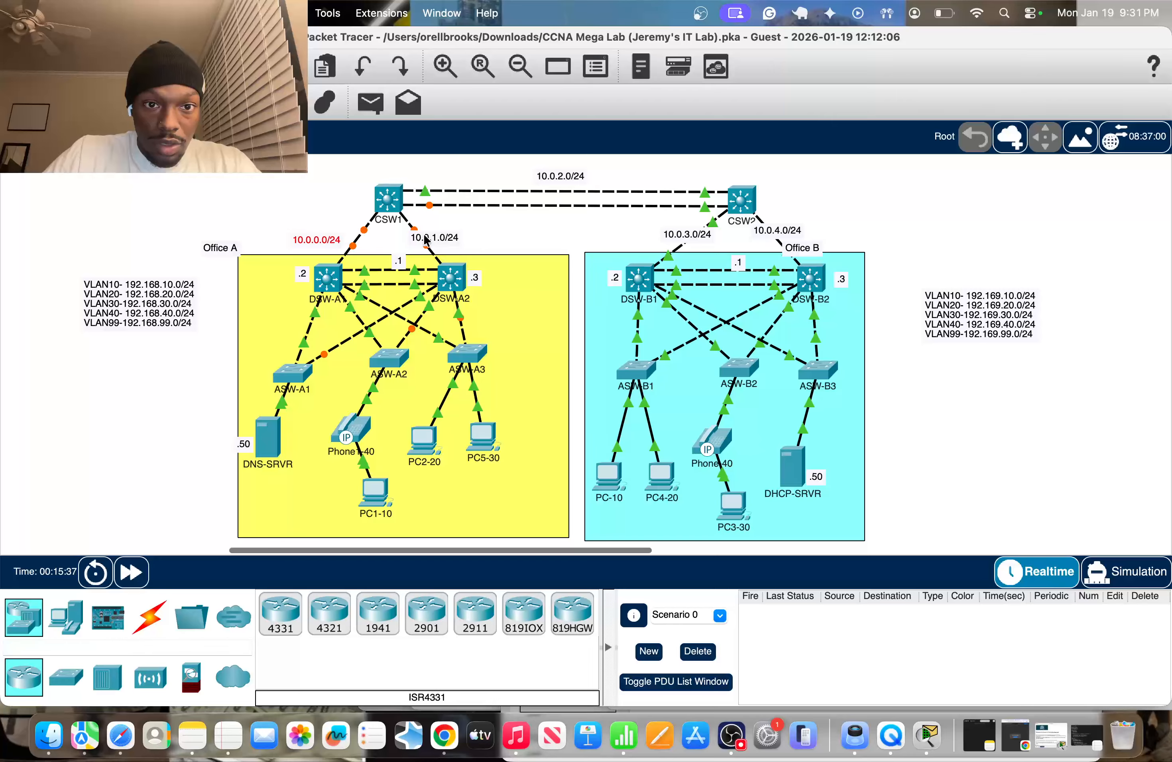
{"action": "left_click_drag", "start_coordinate": [445, 240], "coordinate": [478, 242]}
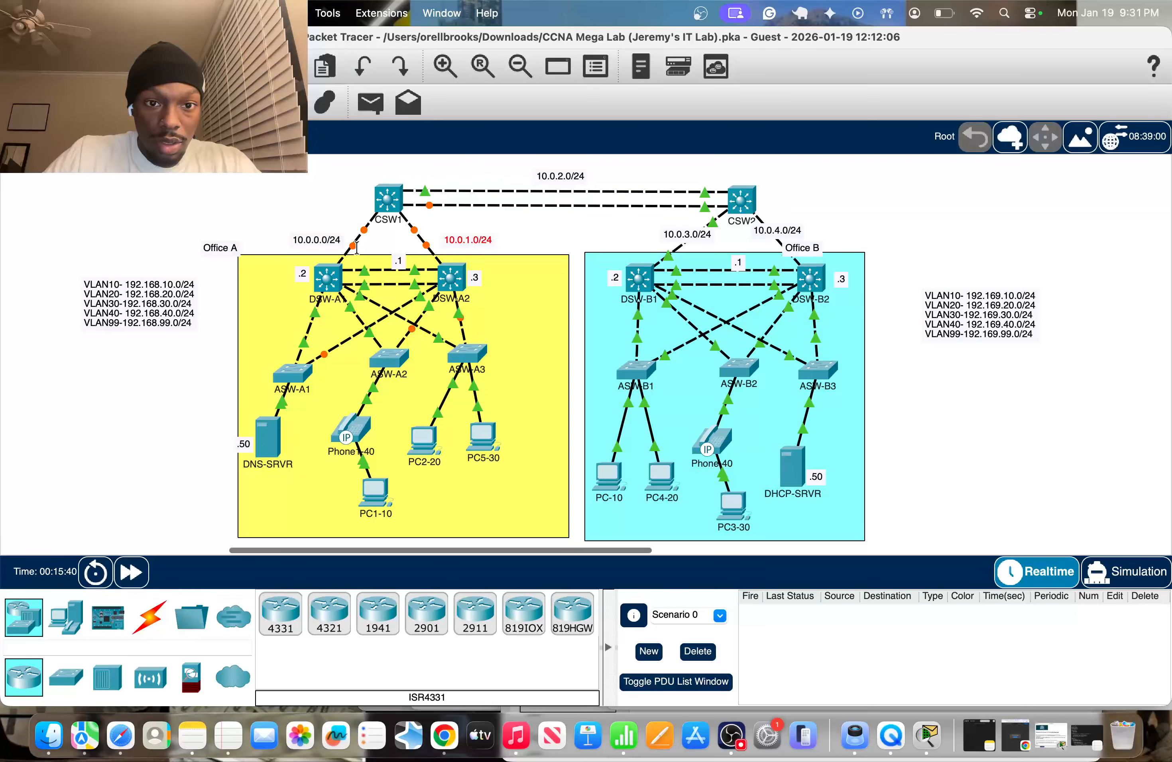
Step: Add .2 notes at the DSW-A1 and DSW-A2 ends and .1 notes at the CSW1 ends of the links to Office A
{"action": "left_click", "coordinate": [357, 247]}
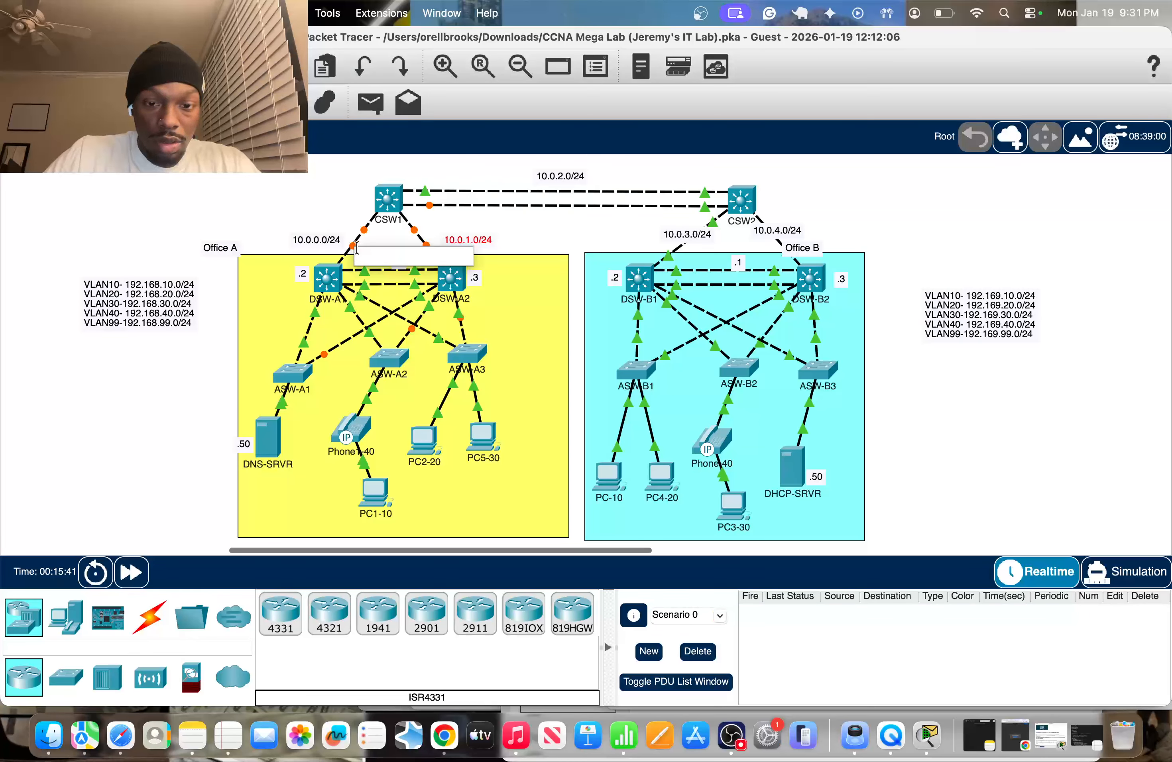
{"action": "left_click", "coordinate": [431, 242]}
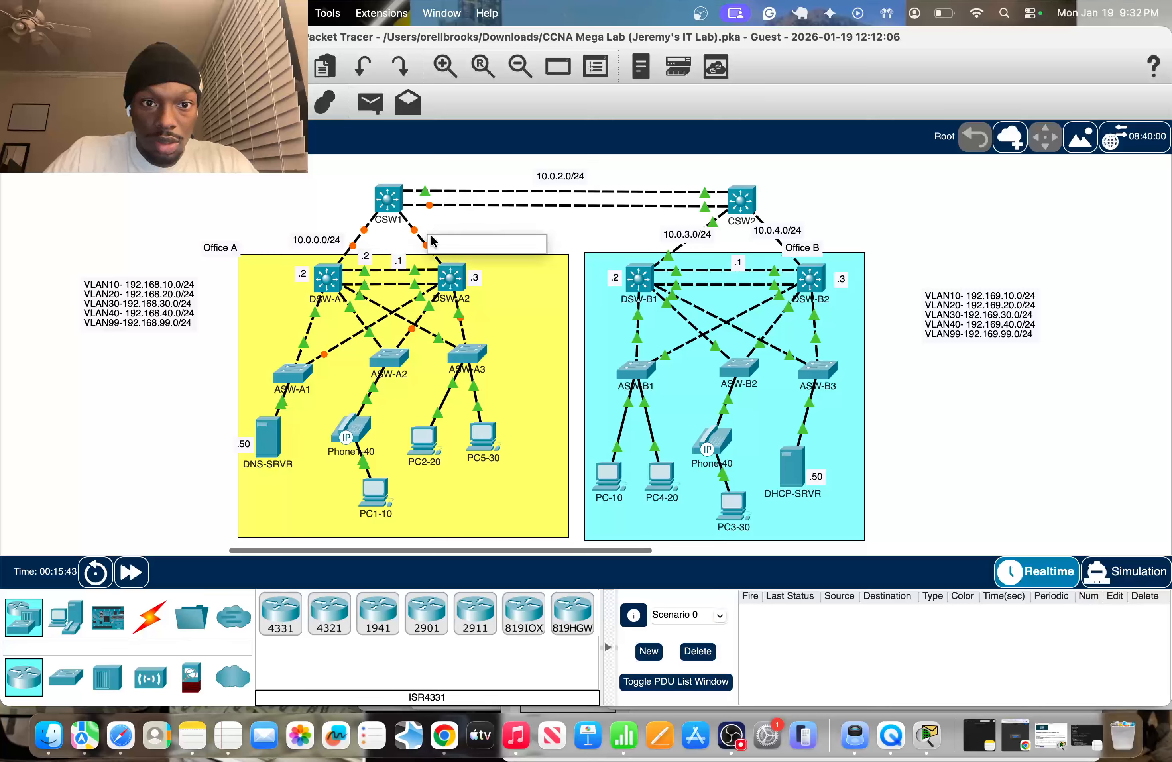
{"action": "left_click", "coordinate": [363, 213]}
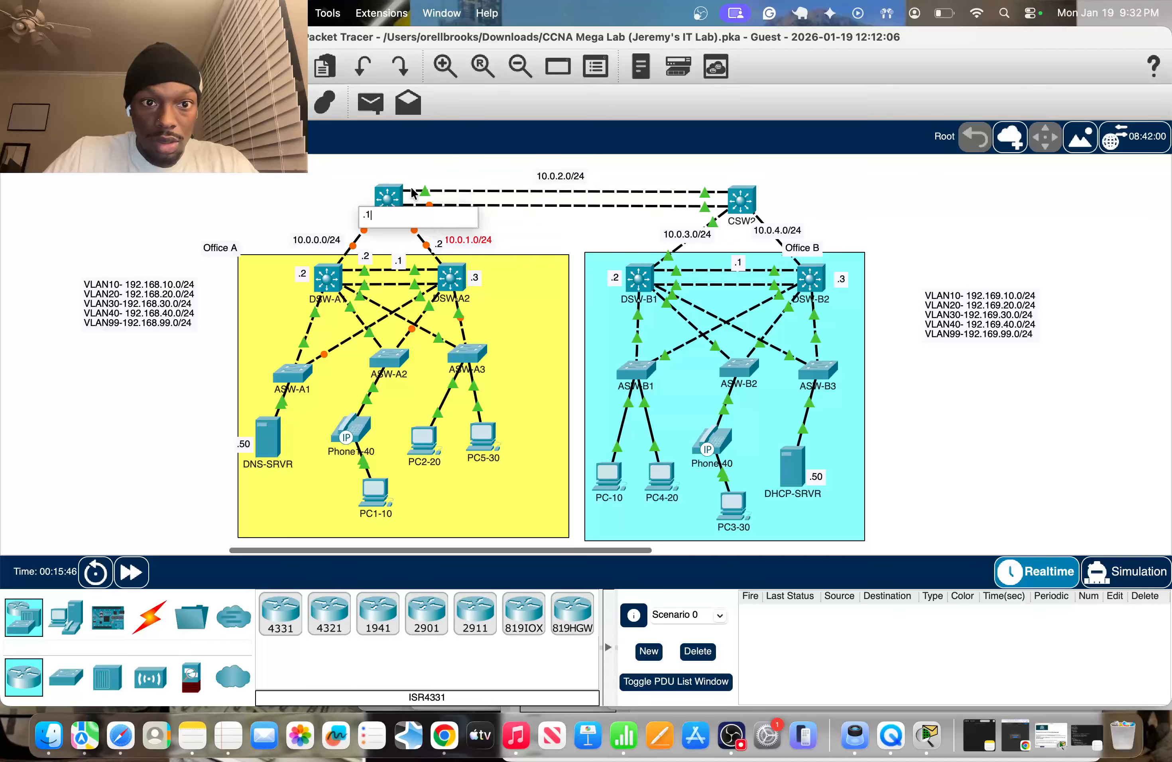
{"action": "type", "text": ".1"}
{"action": "left_click", "coordinate": [399, 237]}
{"action": "left_click", "coordinate": [399, 237]}
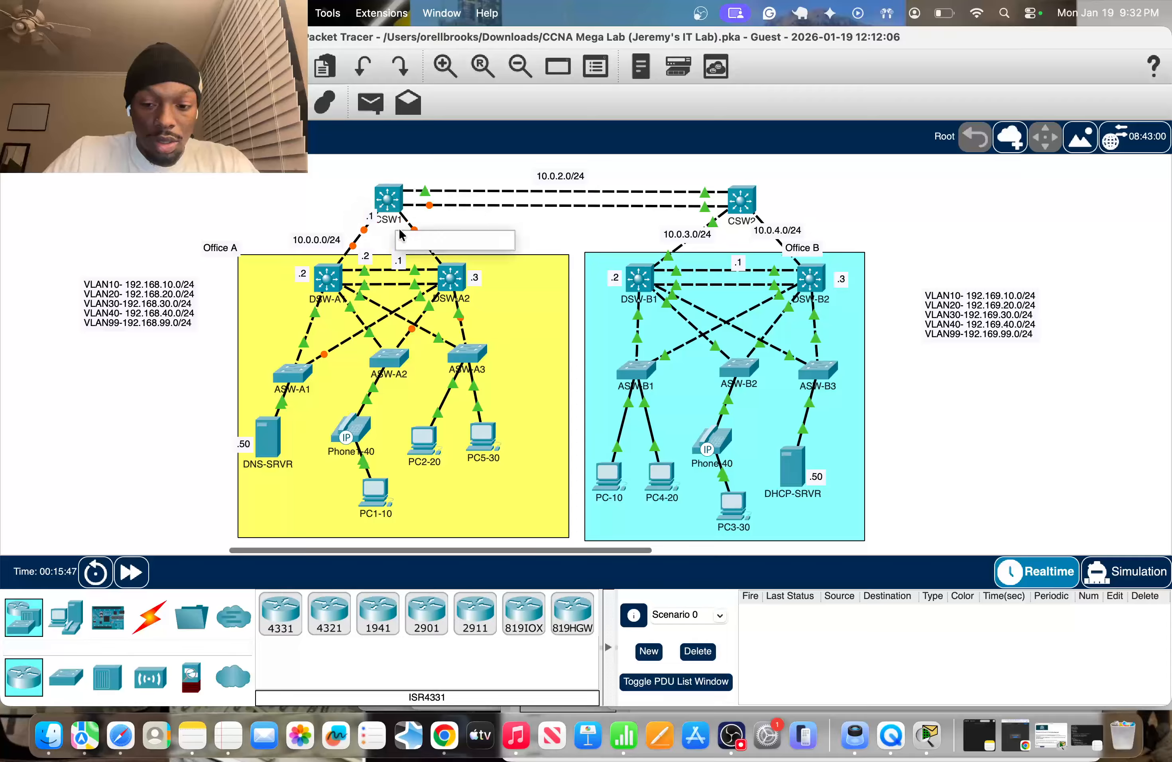
{"action": "type", "text": ".1"}
{"action": "key", "text": "Escape"}
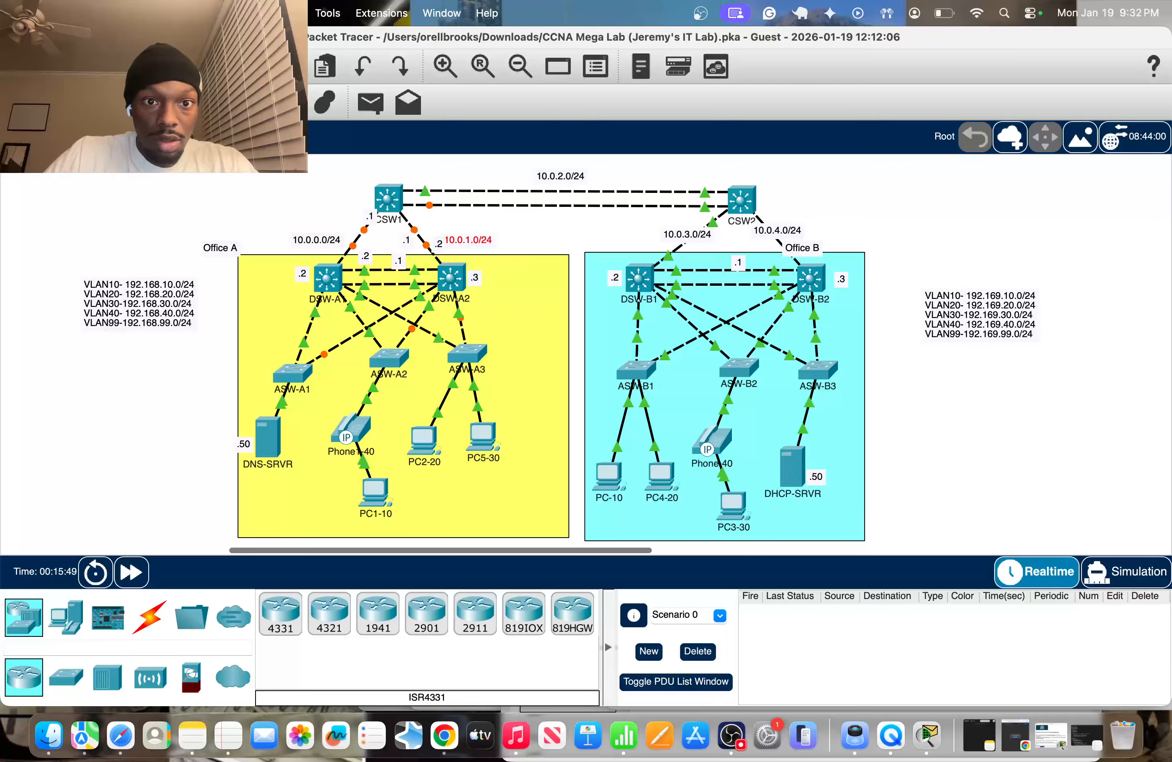
Step: Move one .1 note above CSW2 and rearrange the 10.0.0.0/24, 10.0.1.0/24 and .2 notes beside CSW1's links to Office A
{"action": "left_click_drag", "start_coordinate": [407, 234], "coordinate": [738, 152]}
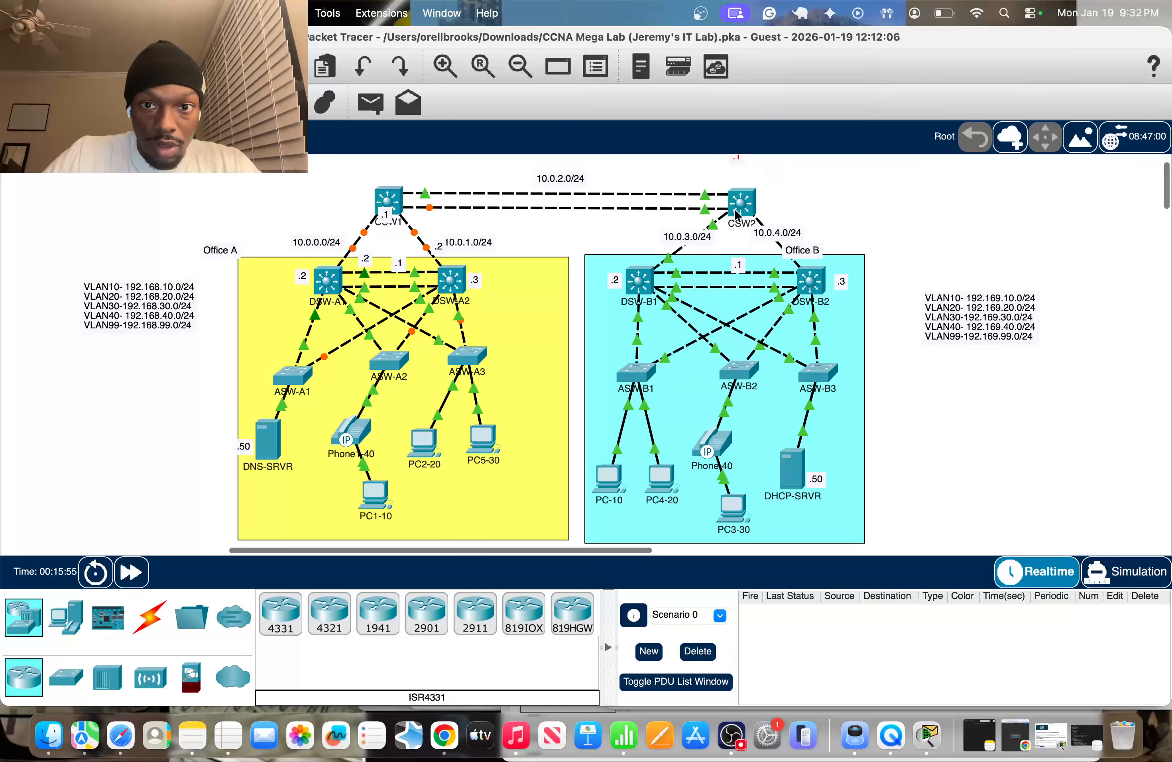
{"action": "left_click_drag", "start_coordinate": [737, 214], "coordinate": [737, 206]}
{"action": "left_click_drag", "start_coordinate": [367, 263], "coordinate": [348, 262]}
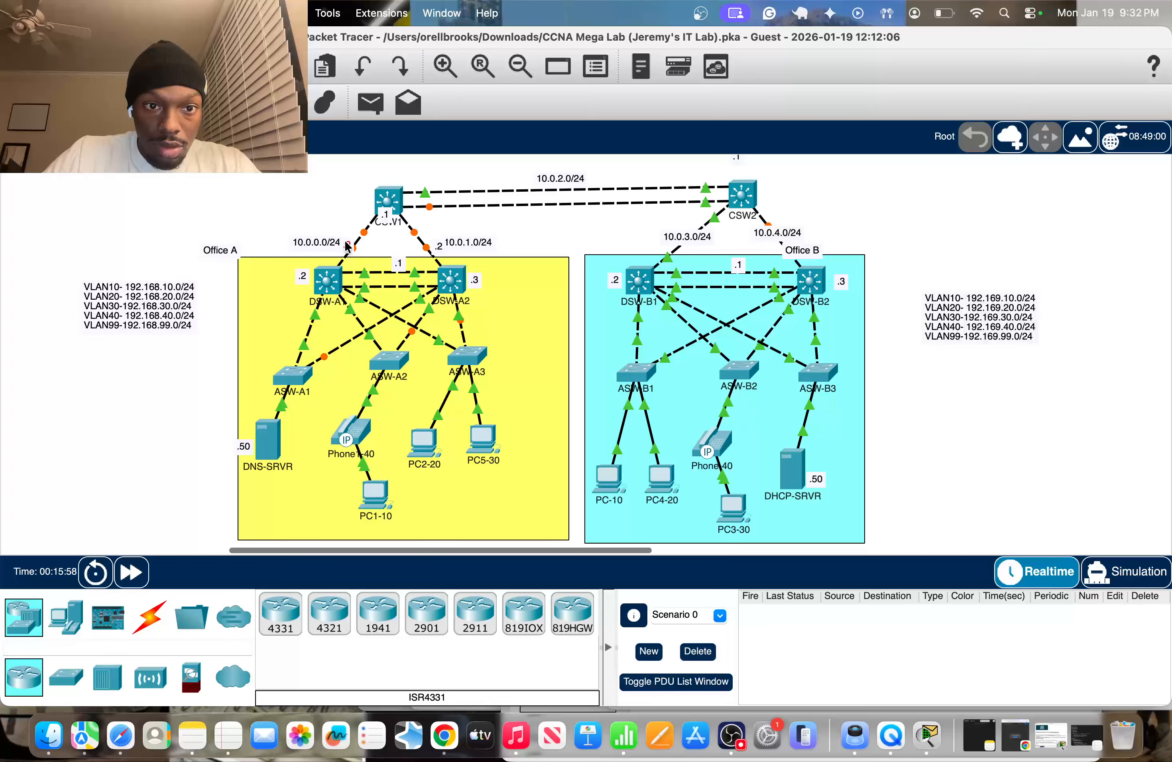
{"action": "left_click_drag", "start_coordinate": [473, 243], "coordinate": [438, 230]}
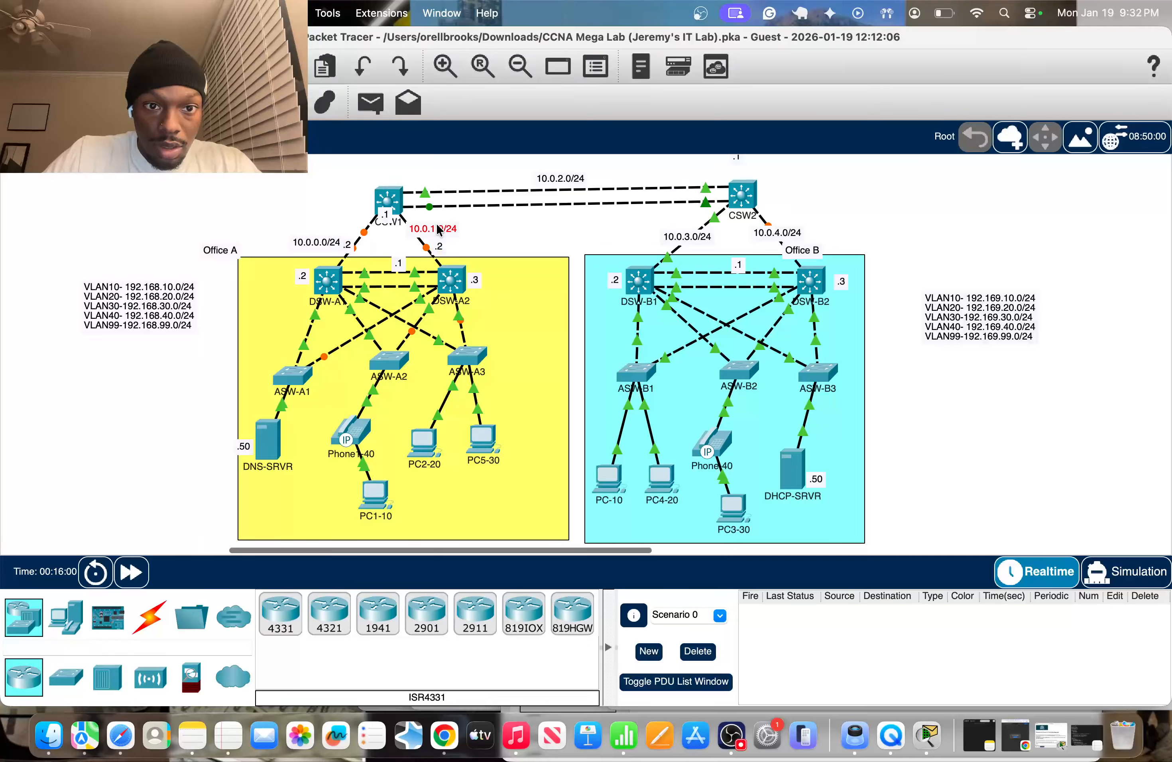
{"action": "left_click_drag", "start_coordinate": [336, 246], "coordinate": [347, 240]}
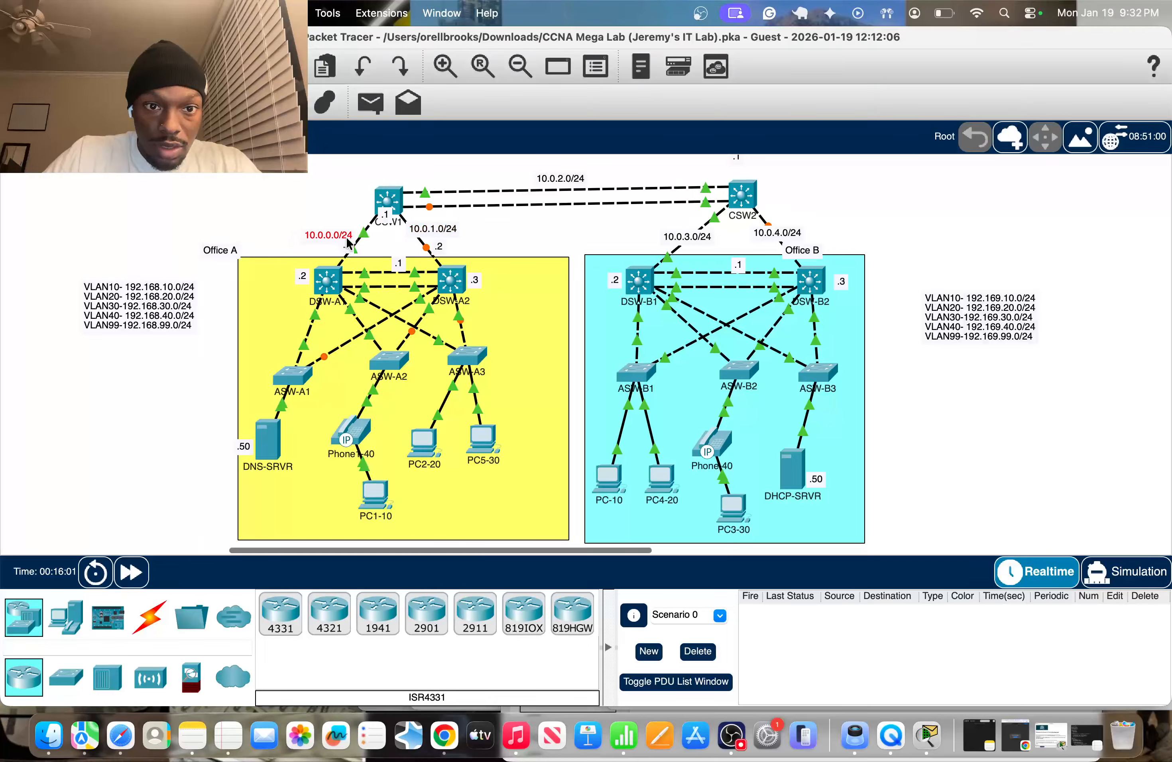
{"action": "left_click", "coordinate": [507, 236]}
{"action": "left_click_drag", "start_coordinate": [445, 230], "coordinate": [432, 231]}
{"action": "left_click", "coordinate": [452, 242]}
{"action": "scroll", "coordinate": [399, 213], "scroll_direction": "up", "scroll_amount": 2}
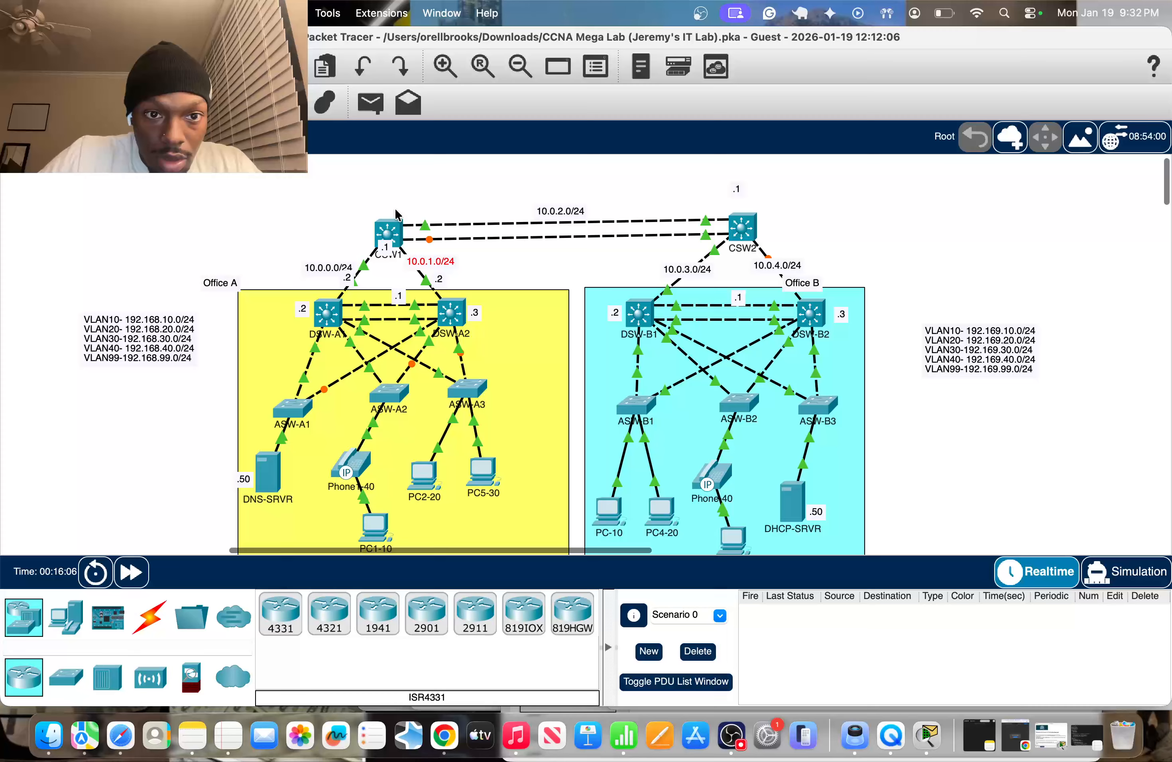
Step: Move CSW1 and CSW2 upward to leave more room for the address notes above both offices
{"action": "left_click", "coordinate": [396, 223]}
{"action": "left_click_drag", "start_coordinate": [396, 223], "coordinate": [389, 205]}
{"action": "left_click_drag", "start_coordinate": [742, 239], "coordinate": [763, 193]}
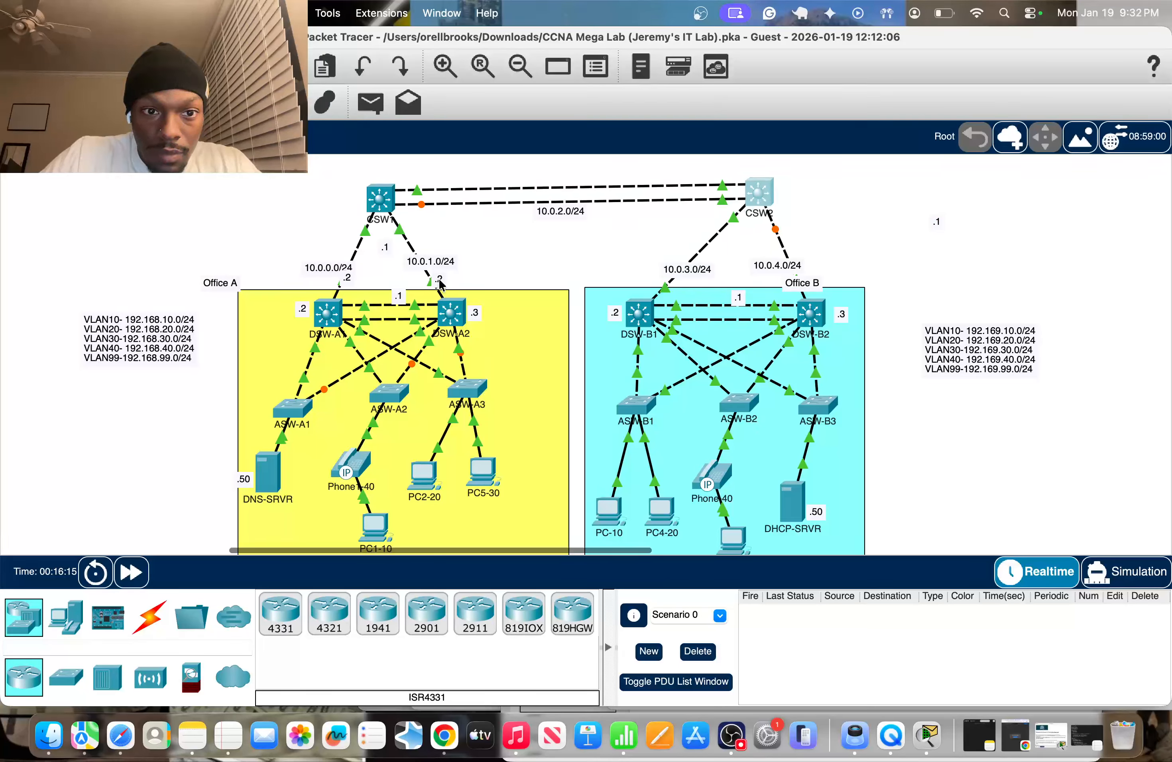
Step: Line up the two subnet notes and the .2 notes beside CSW1's Office A links, and place the .1 note directly under CSW1
{"action": "left_click_drag", "start_coordinate": [348, 273], "coordinate": [352, 254]}
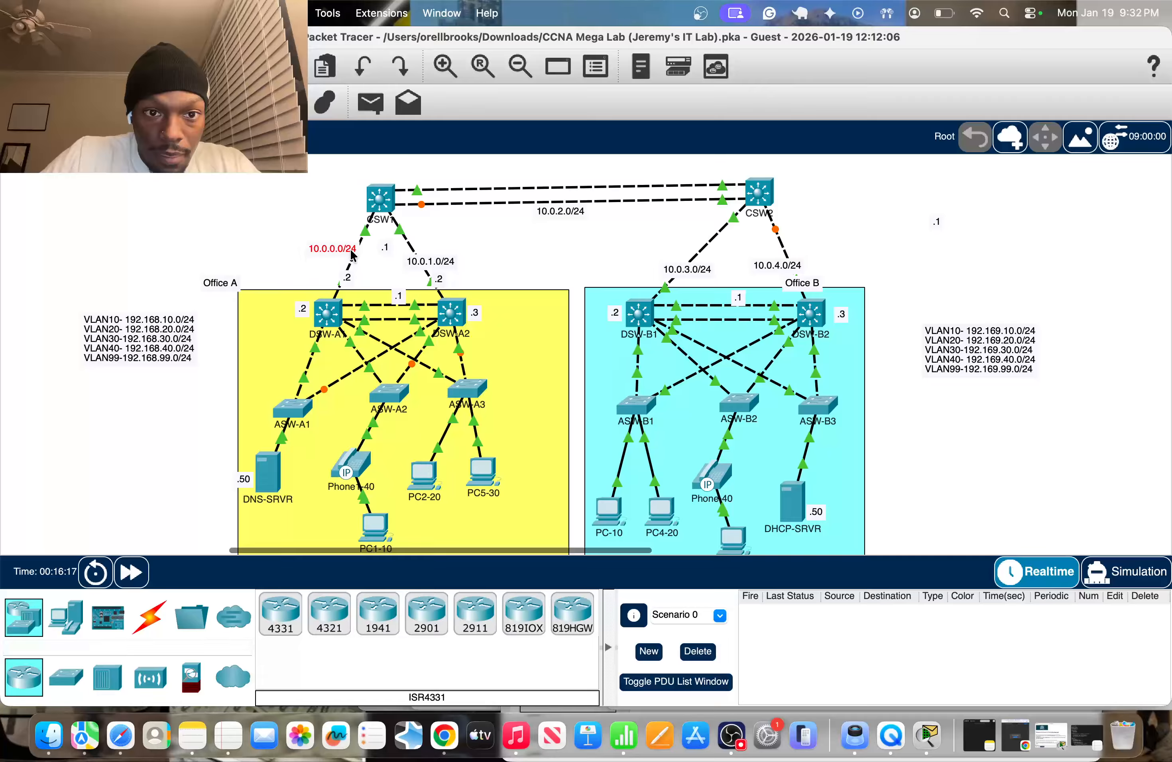
{"action": "mouse_move", "coordinate": [445, 262]}
{"action": "left_mouse_down"}
{"action": "mouse_move", "coordinate": [447, 246]}
{"action": "mouse_move", "coordinate": [444, 282]}
{"action": "left_mouse_up"}
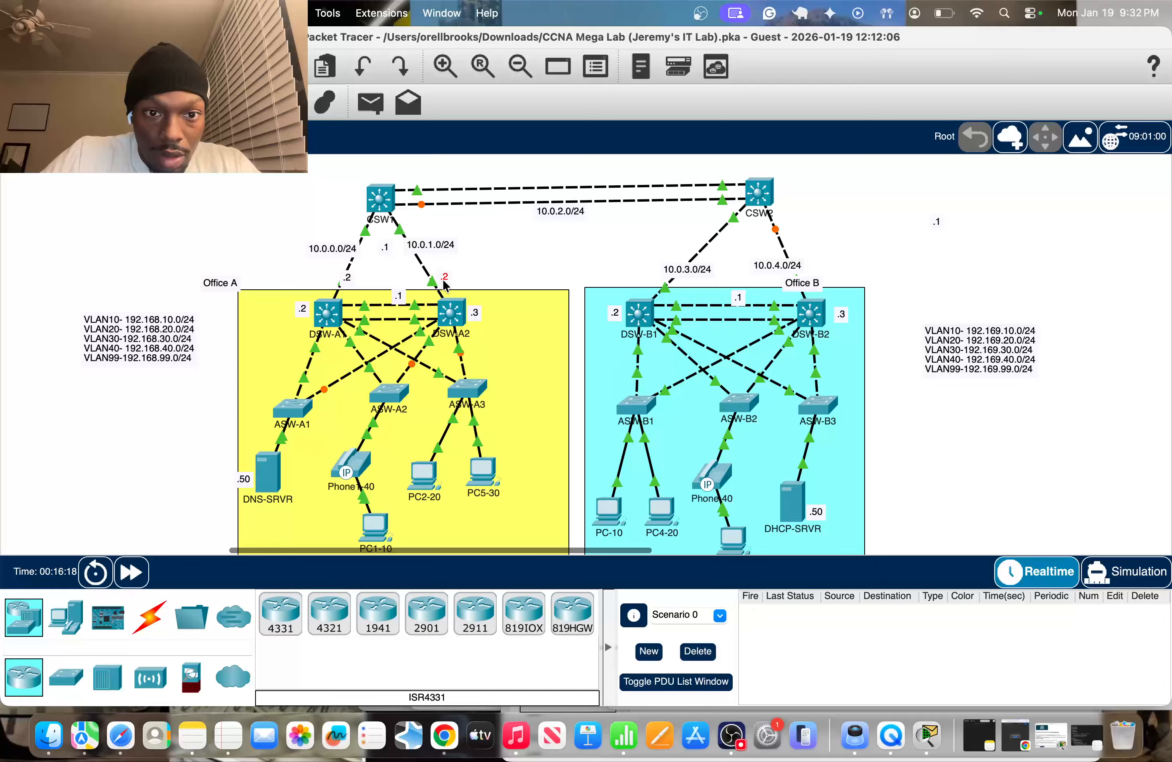
{"action": "left_click_drag", "start_coordinate": [353, 286], "coordinate": [346, 280]}
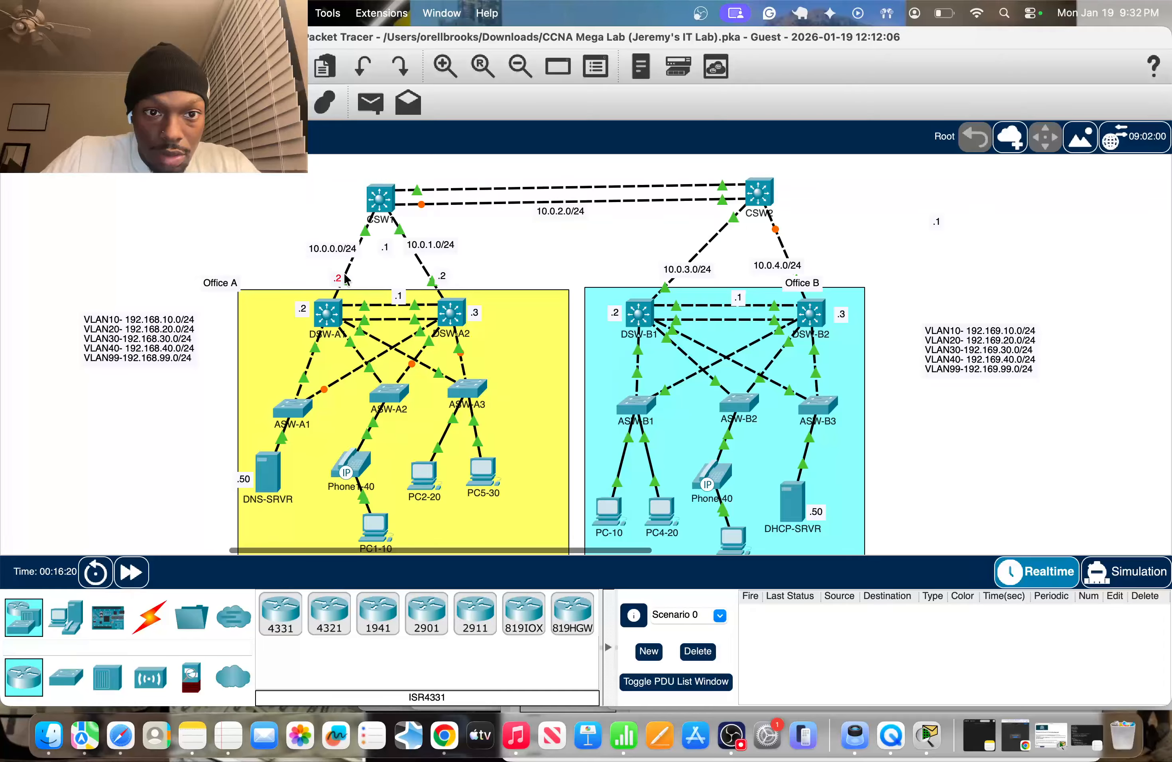
{"action": "left_click", "coordinate": [382, 222]}
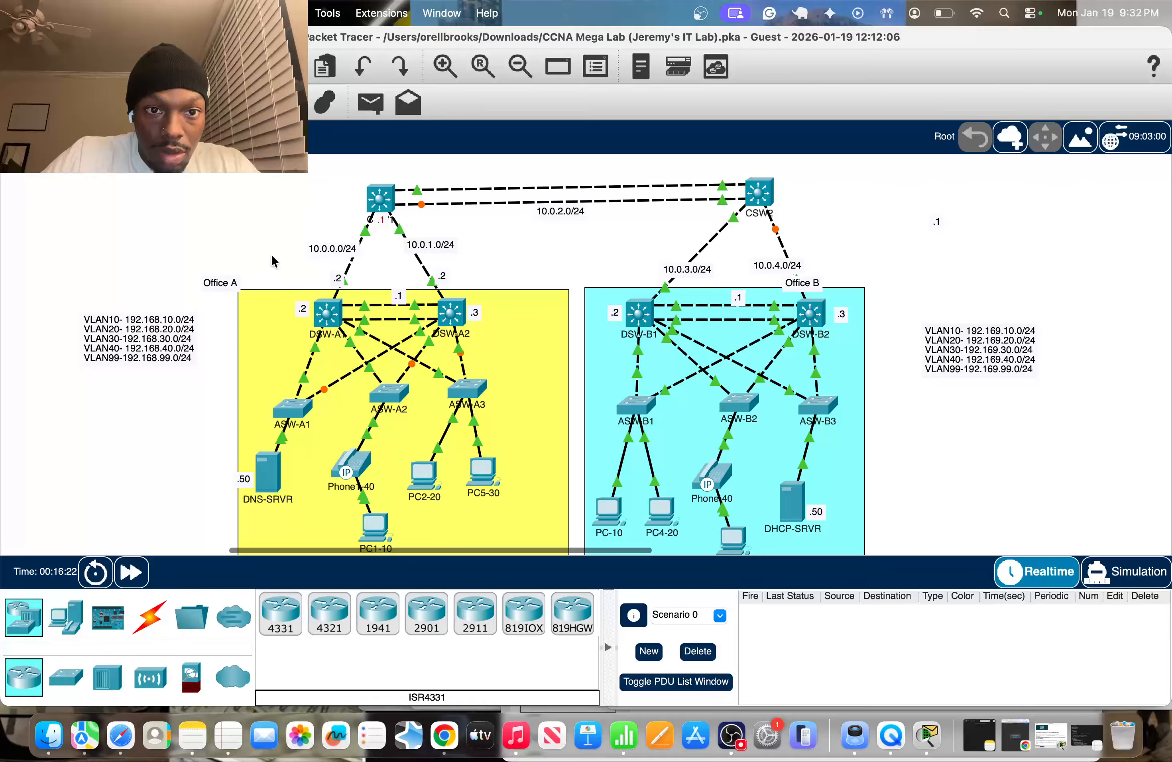
{"action": "left_click_drag", "start_coordinate": [379, 198], "coordinate": [378, 191]}
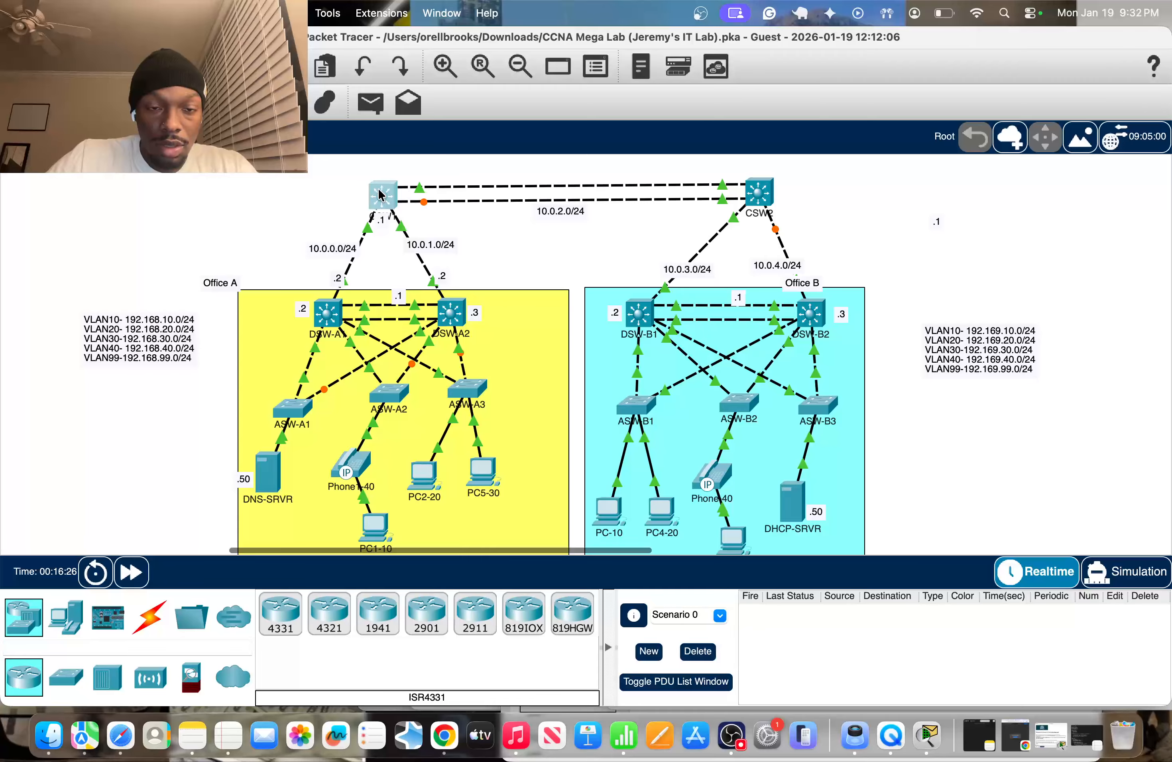
{"action": "left_click", "coordinate": [340, 281]}
{"action": "left_click_drag", "start_coordinate": [339, 280], "coordinate": [327, 280]}
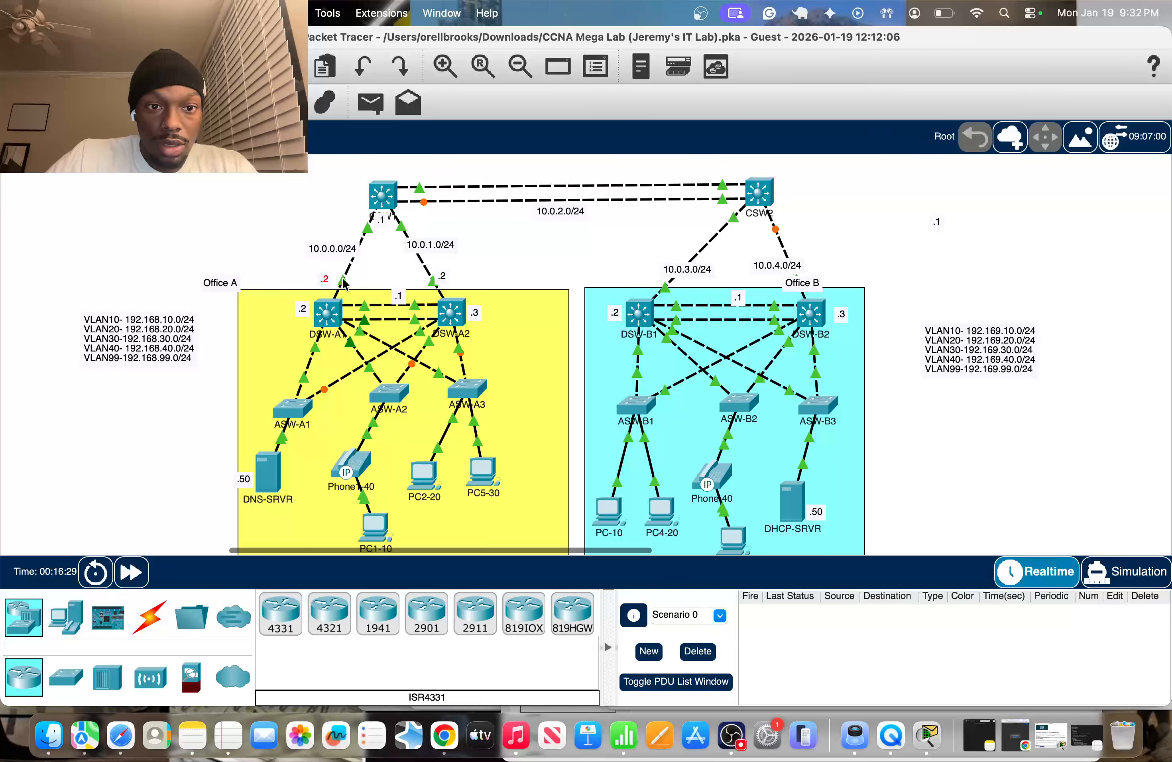
Step: Check DSW-A1's port label on the CSW1 link and enter configuration mode for interface g1/0/6 on DSW-A1
{"action": "mouse_move", "coordinate": [343, 279]}
{"action": "left_click", "coordinate": [334, 319]}
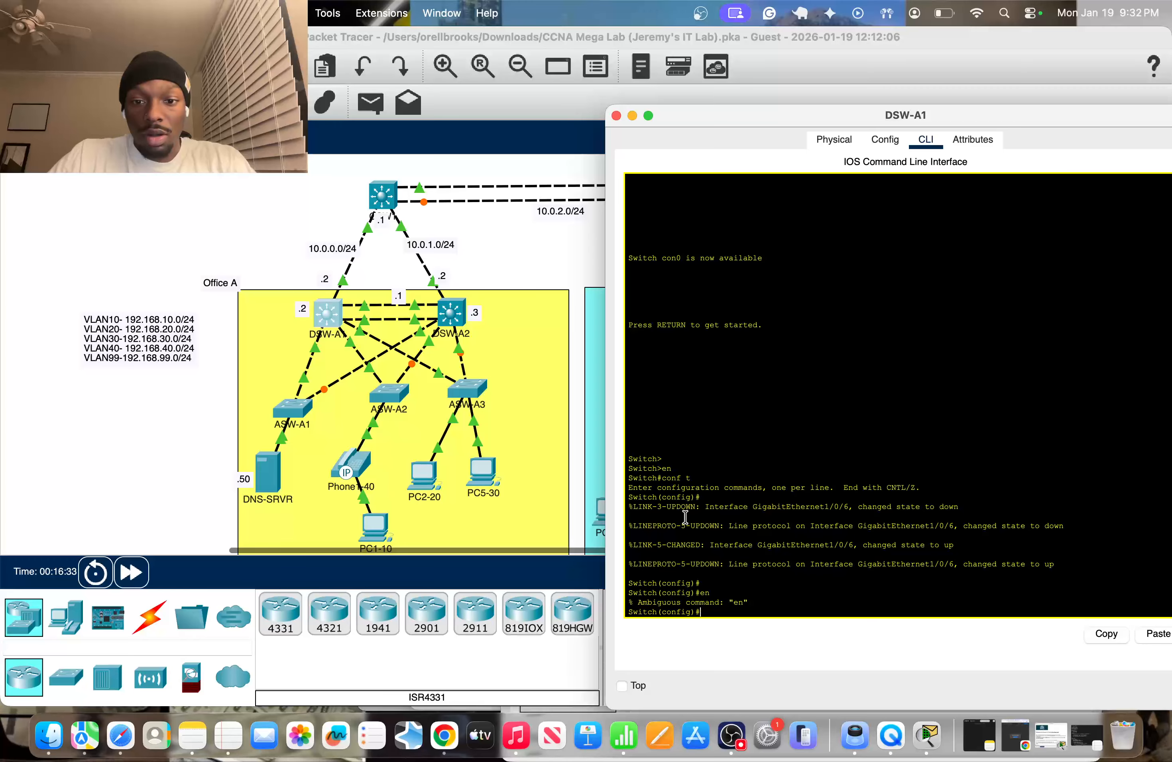
{"action": "type", "text": "int"}
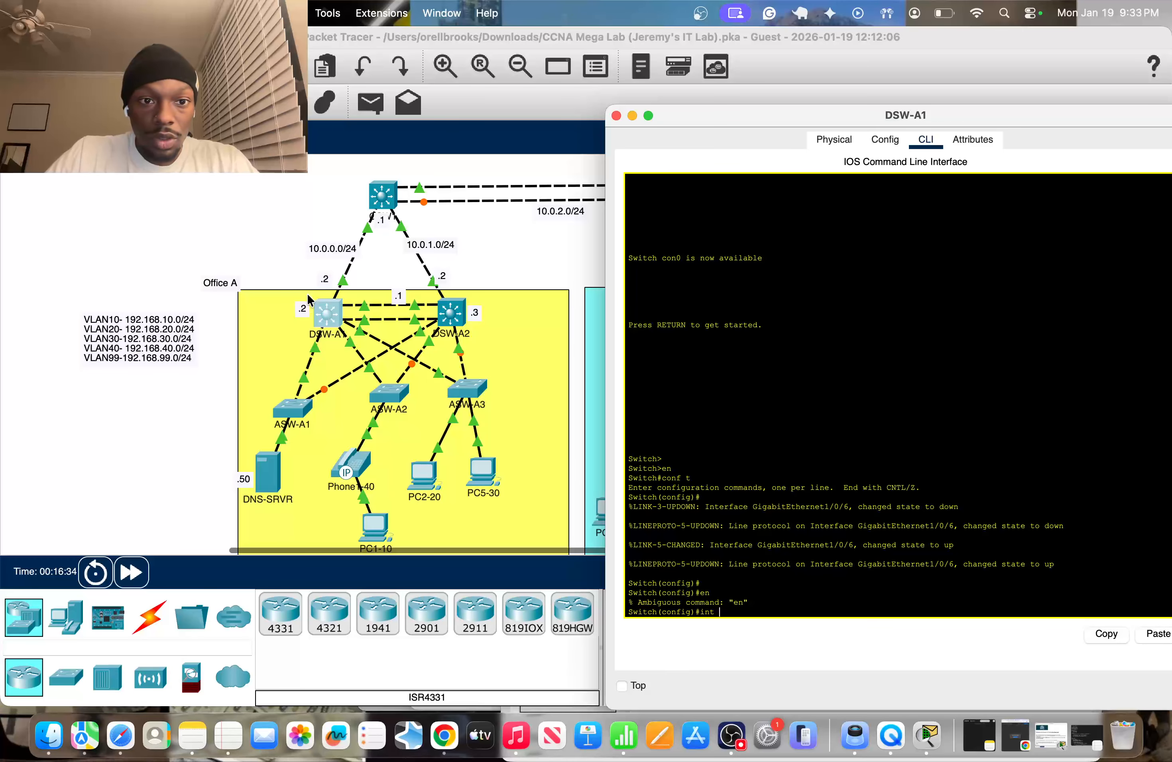
{"action": "left_click", "coordinate": [279, 250]}
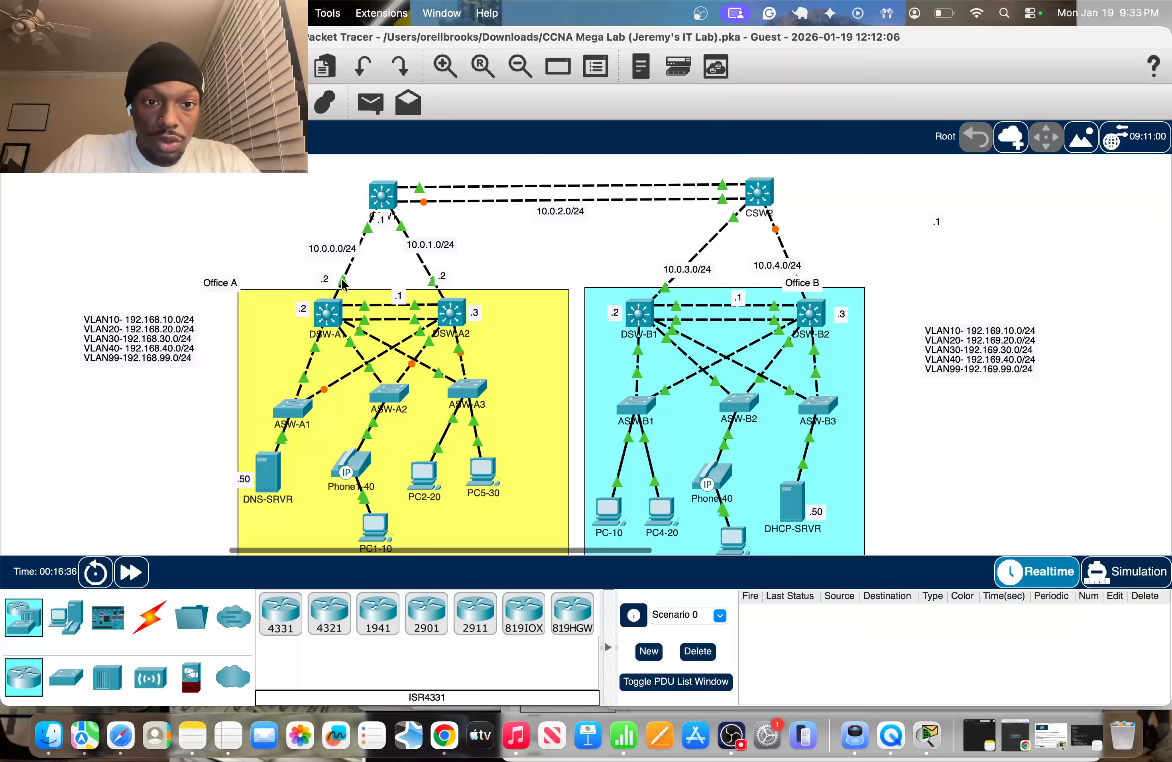
{"action": "left_click", "coordinate": [337, 310]}
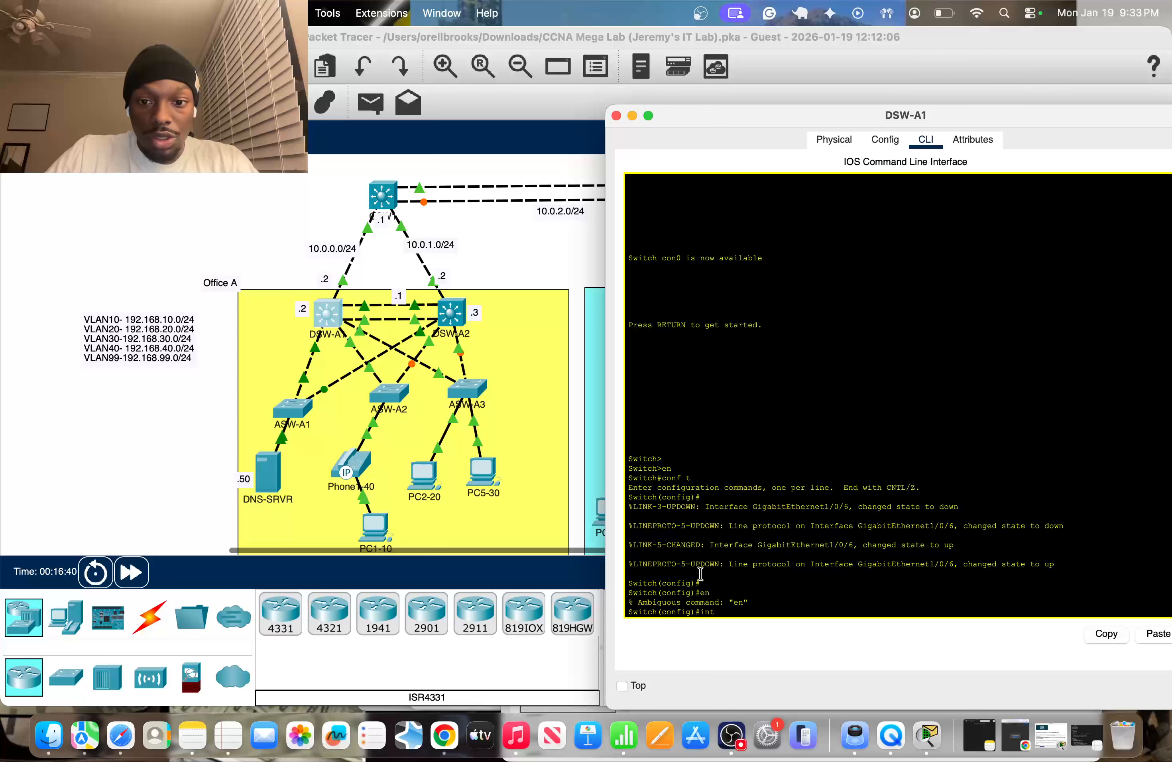
{"action": "left_click", "coordinate": [262, 250]}
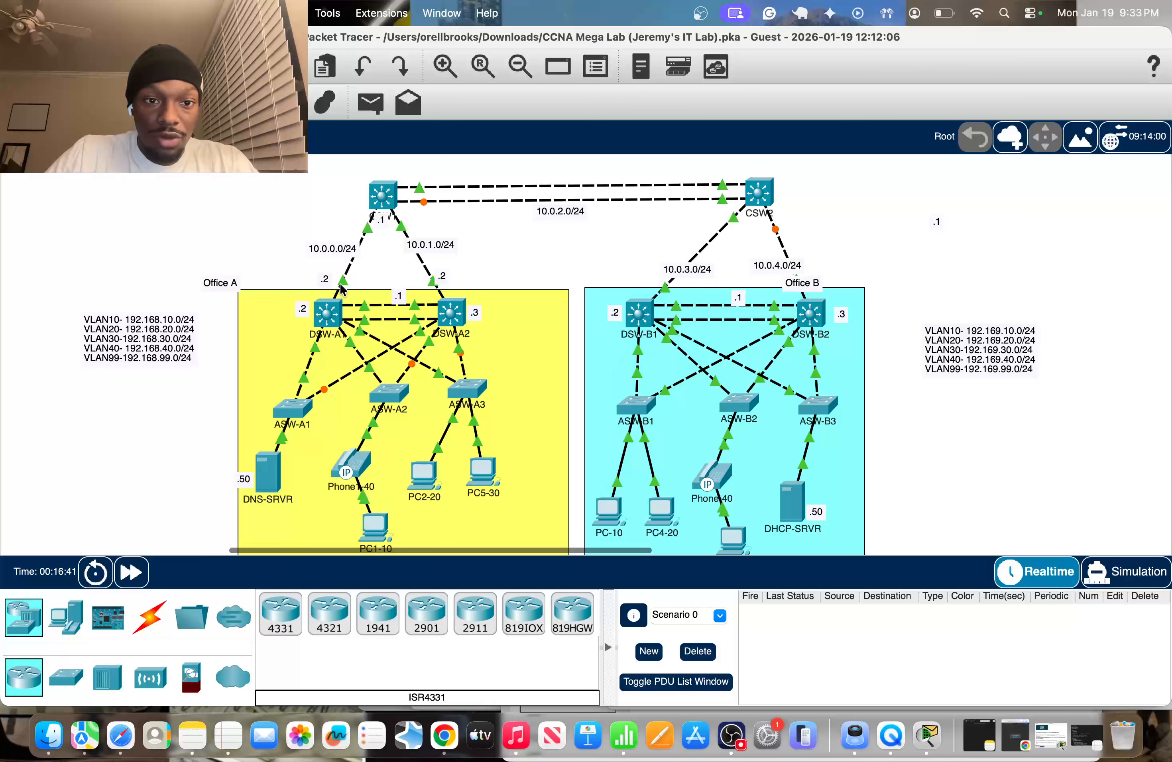
{"action": "left_click", "coordinate": [332, 312]}
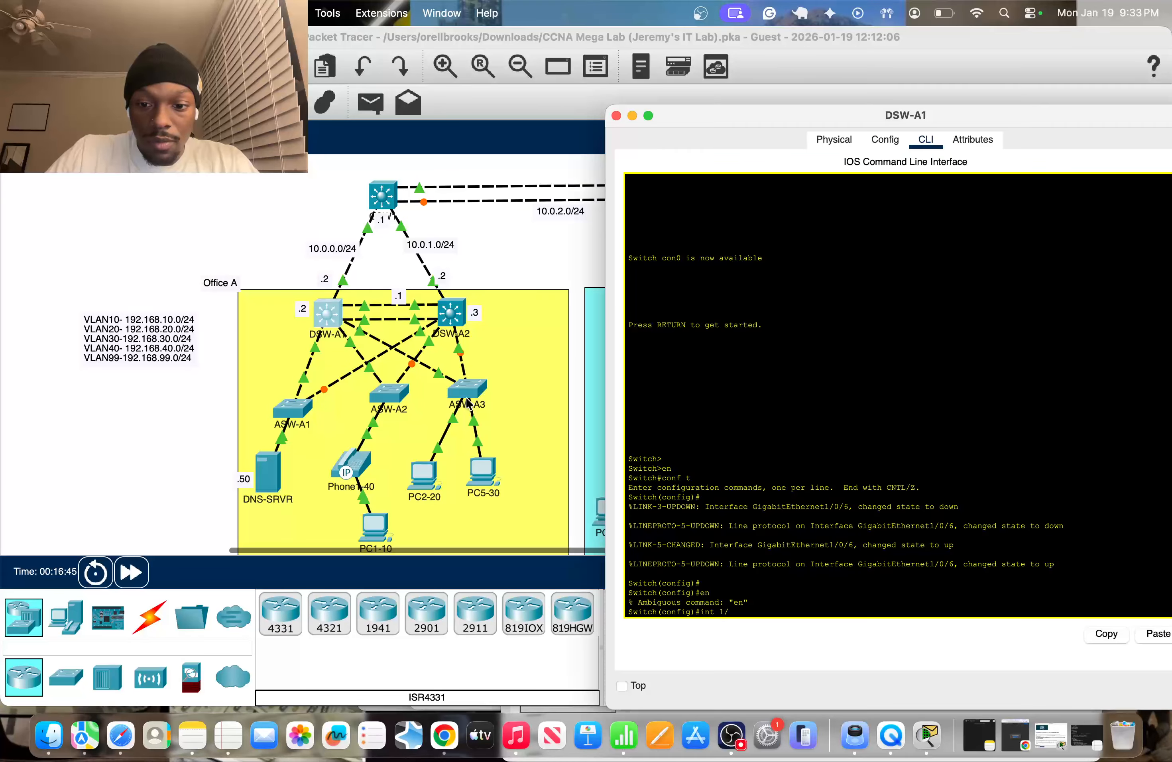
{"action": "type", "text": "1/0/6"}
{"action": "key", "text": "Return"}
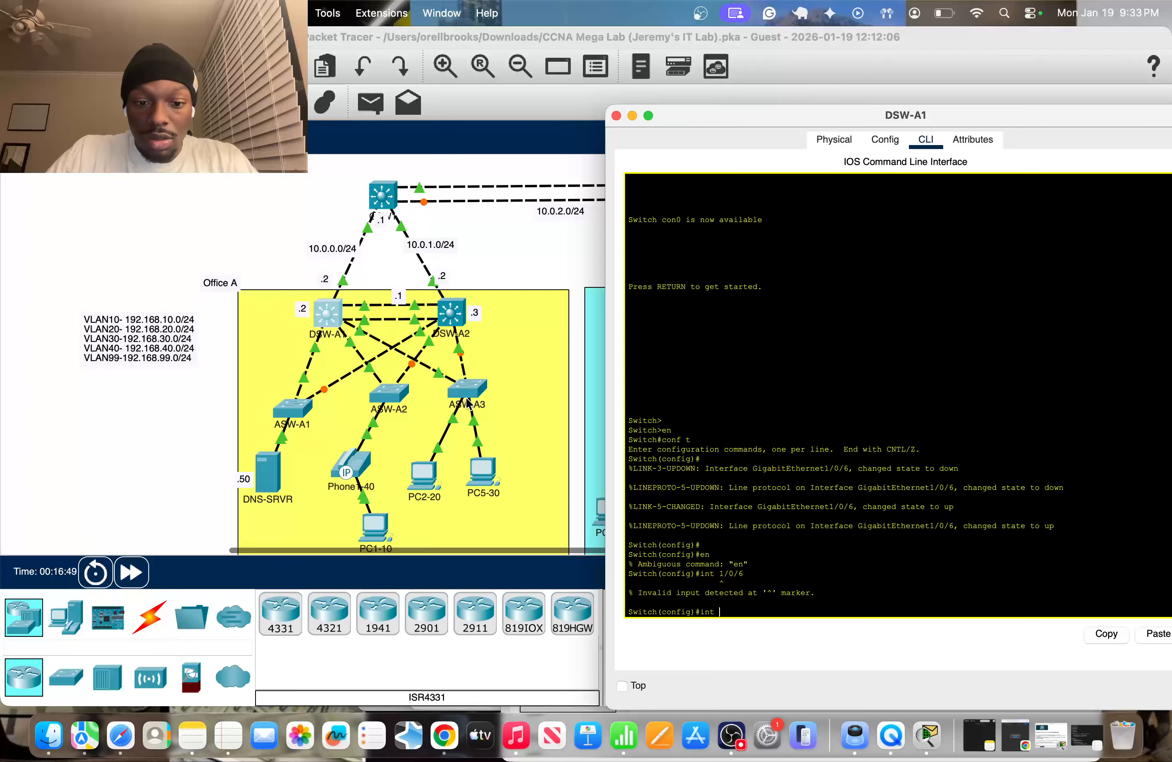
{"action": "type", "text": "int g1/0"}
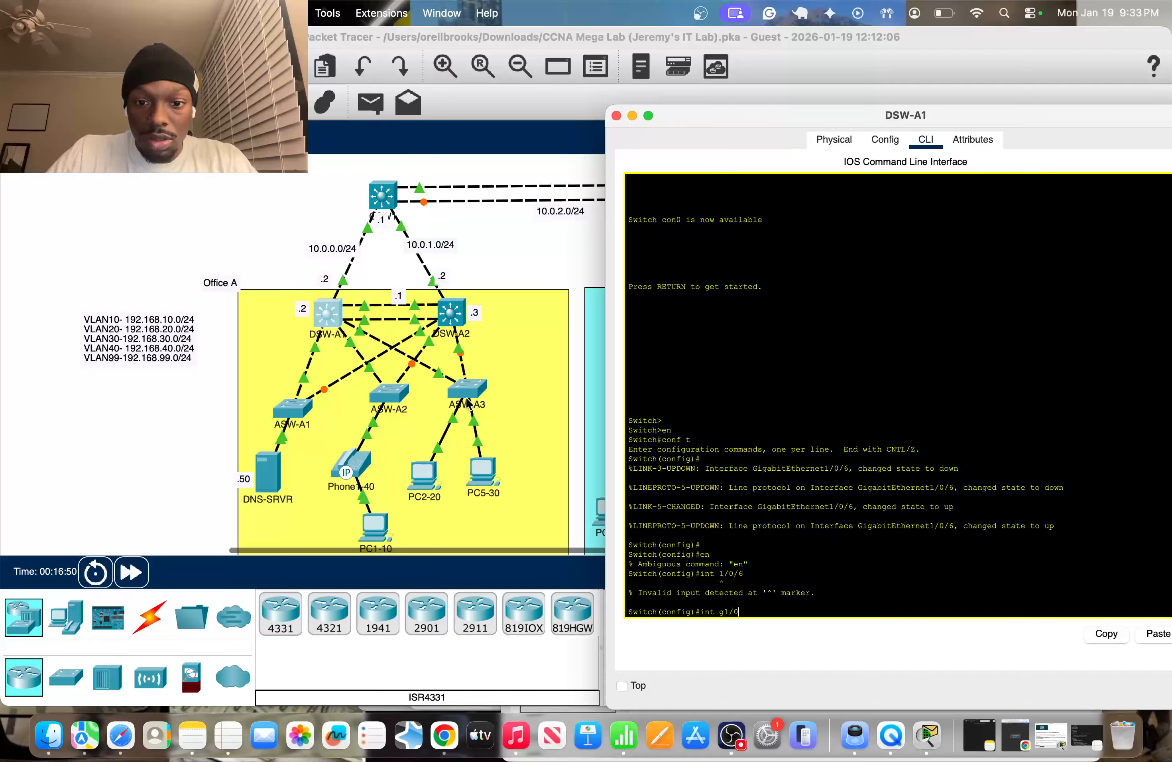
{"action": "type", "text": "/6"}
{"action": "key", "text": "Return"}
Step: Make DSW-A1's g1/0/6 a routed port with the no switchport command
{"action": "type", "text": "no s"}
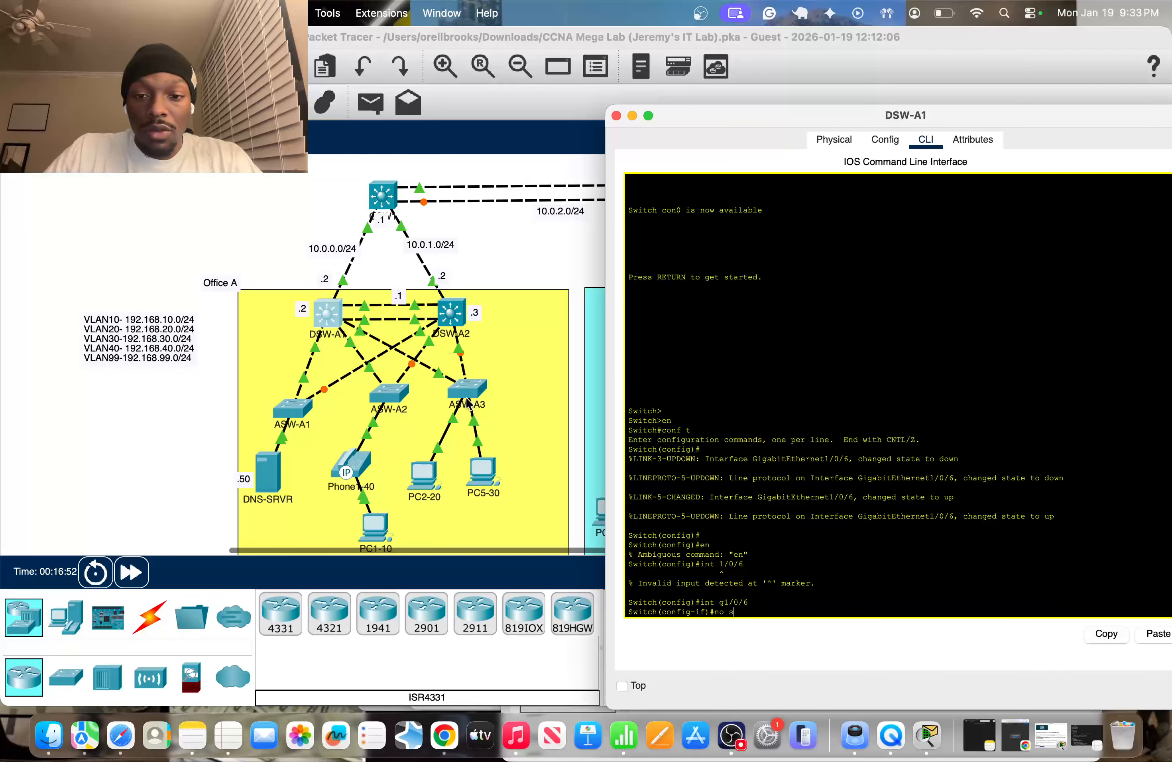
{"action": "type", "text": "w"}
{"action": "key", "text": "Tab"}
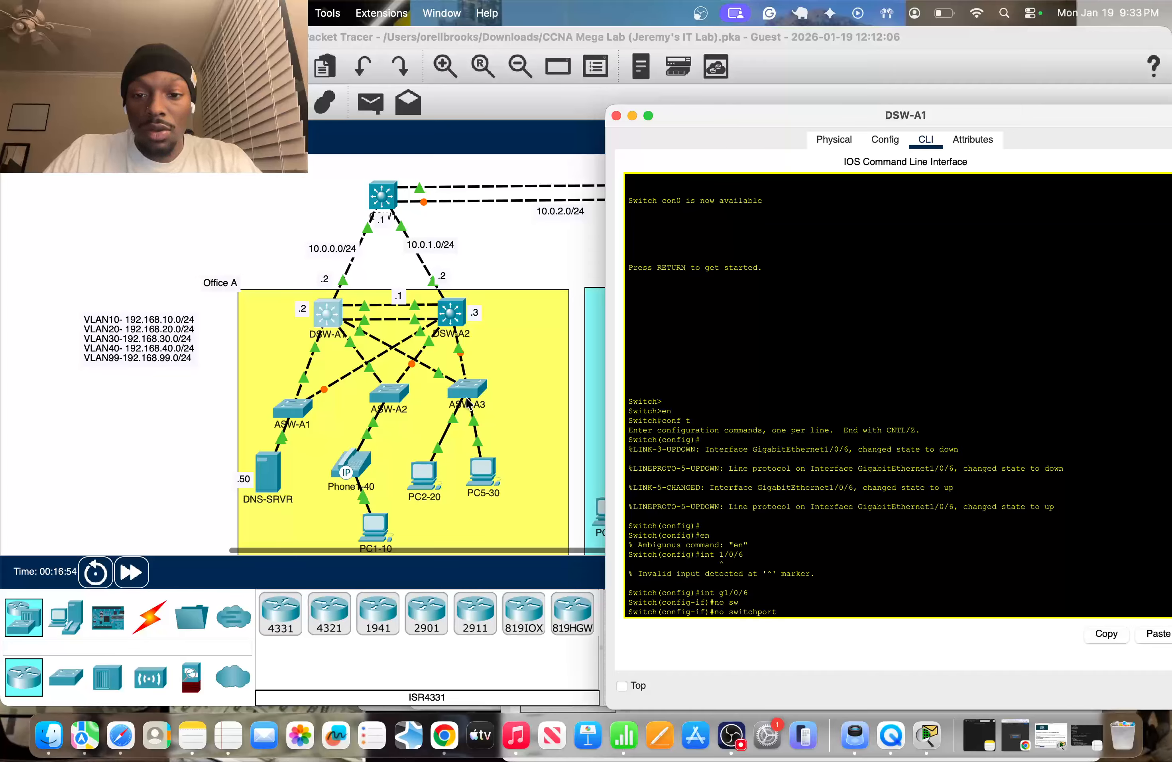
{"action": "key", "text": "Return"}
{"action": "key", "text": "Return"}
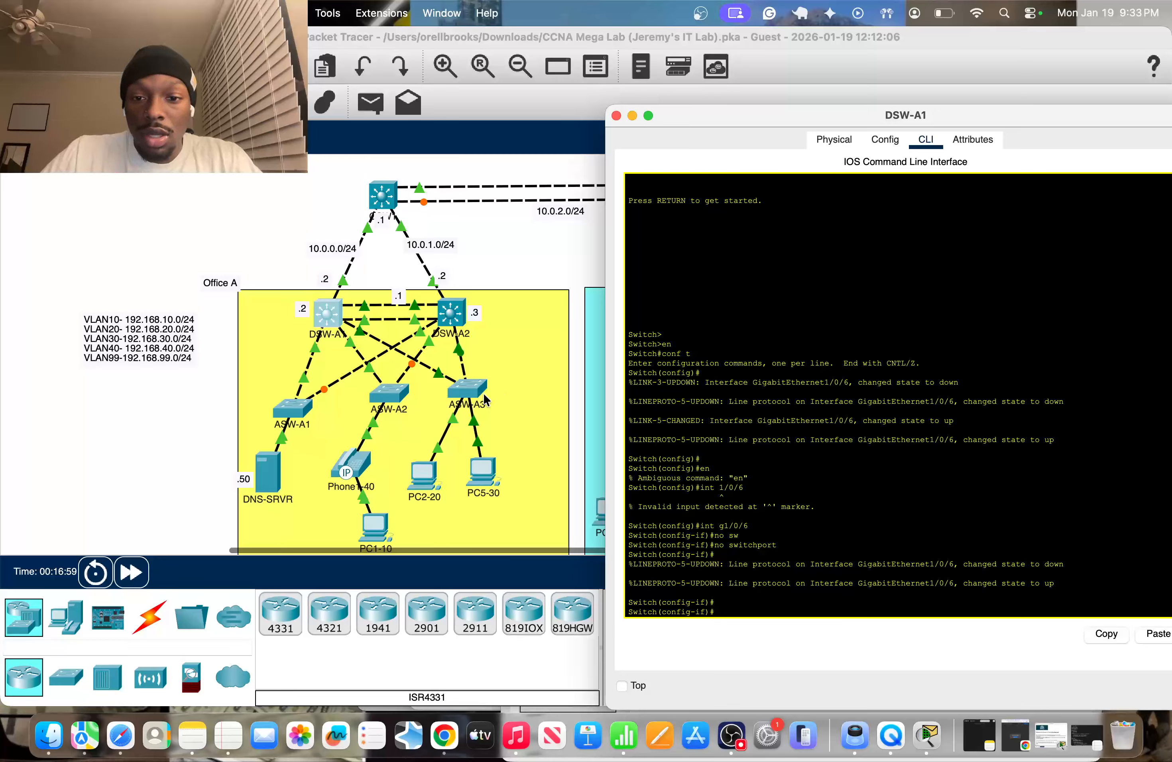
{"action": "left_click_drag", "start_coordinate": [710, 545], "coordinate": [781, 545]}
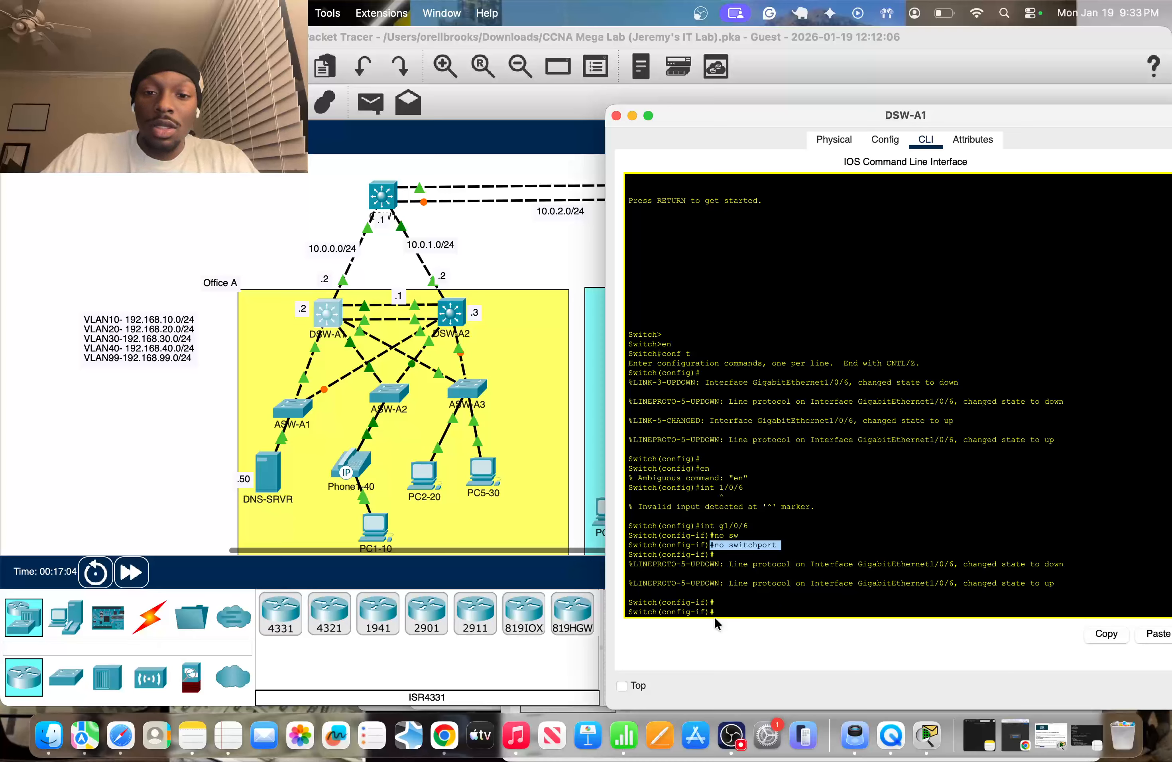
{"action": "left_click", "coordinate": [759, 612]}
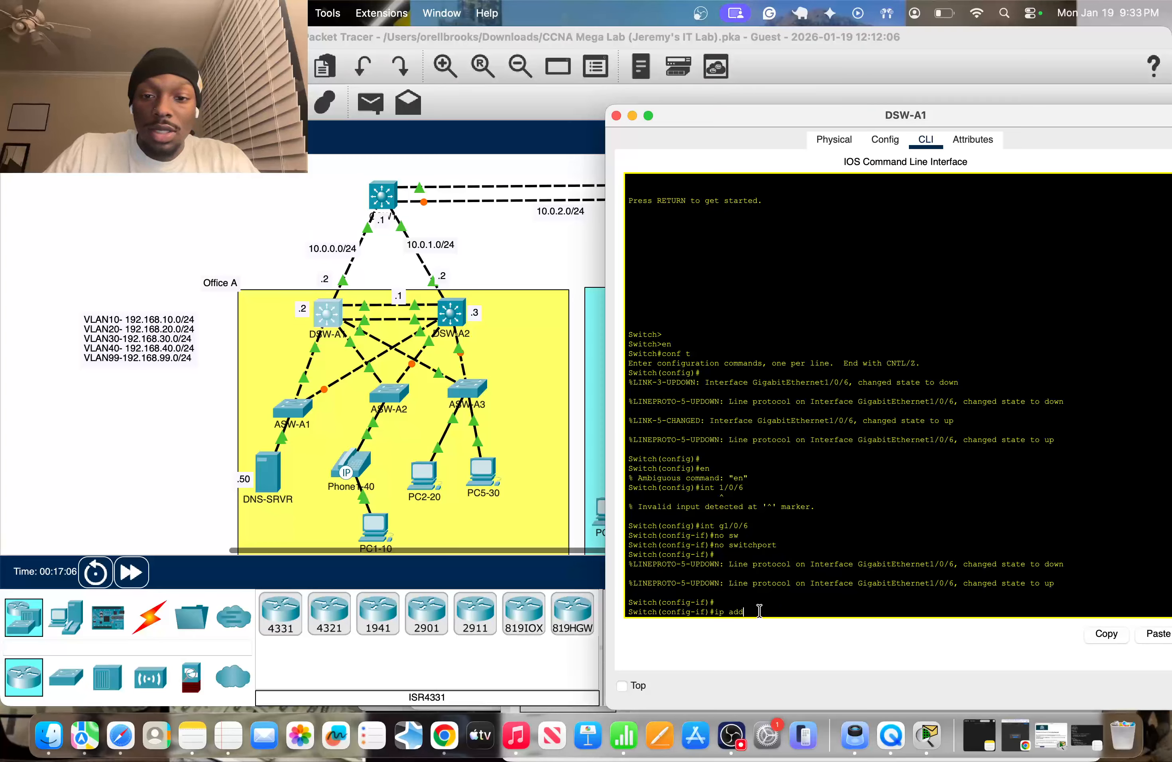
Step: Assign IP address 10.0.0.2 with mask 255.255.255.0 to DSW-A1's g1/0/6 and return to the topology
{"action": "type", "text": "ip add"}
{"action": "key", "text": "Tab"}
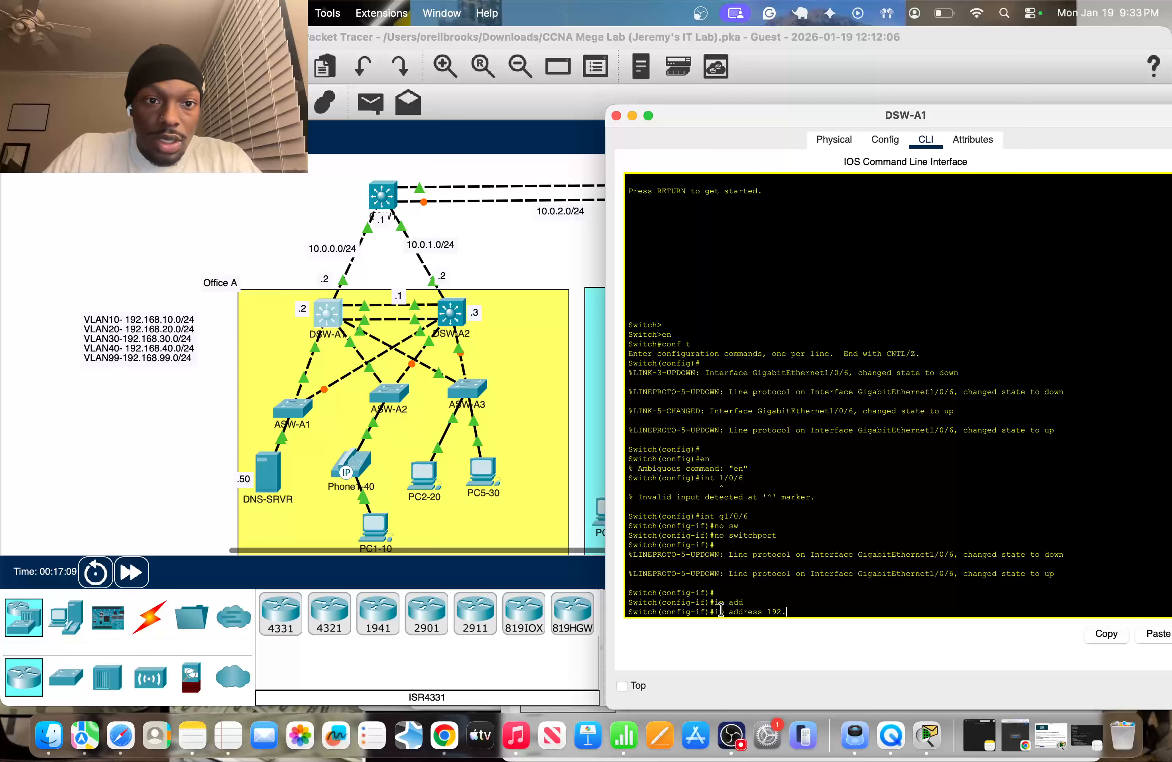
{"action": "key", "text": "BackSpace"}
{"action": "key", "text": "BackSpace"}
{"action": "key", "text": "BackSpace"}
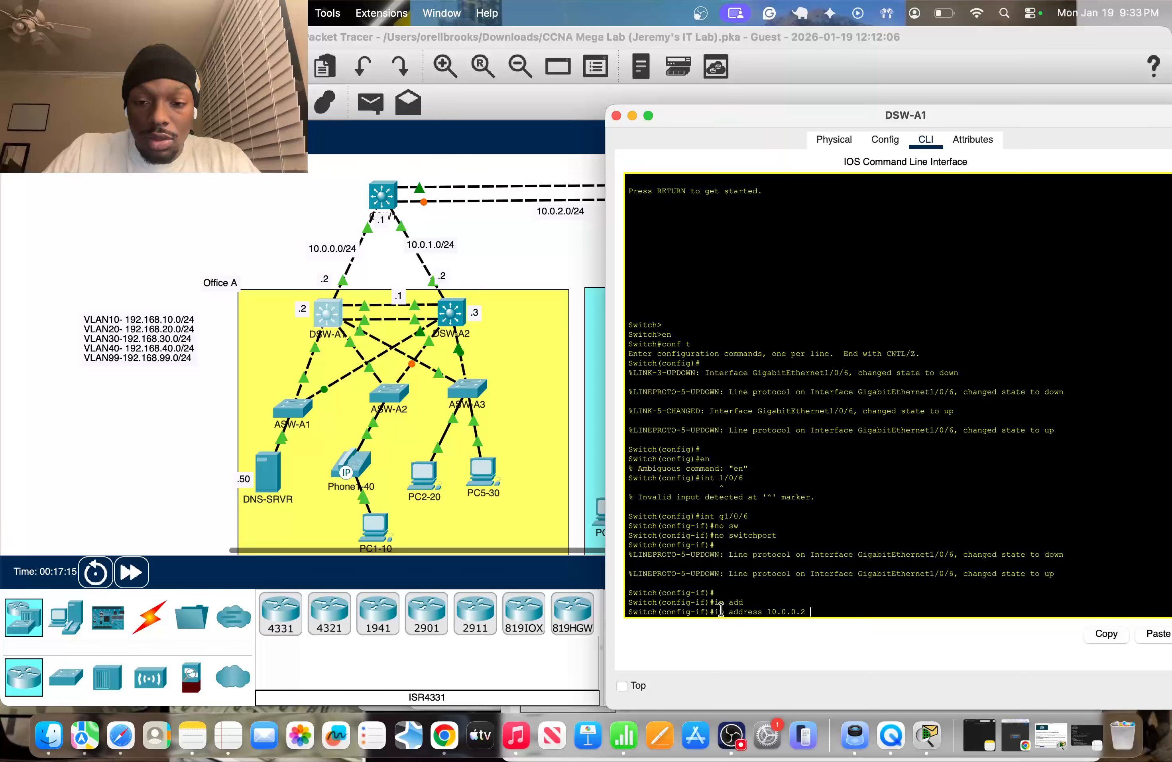
{"action": "type", "text": "255.255.255.0"}
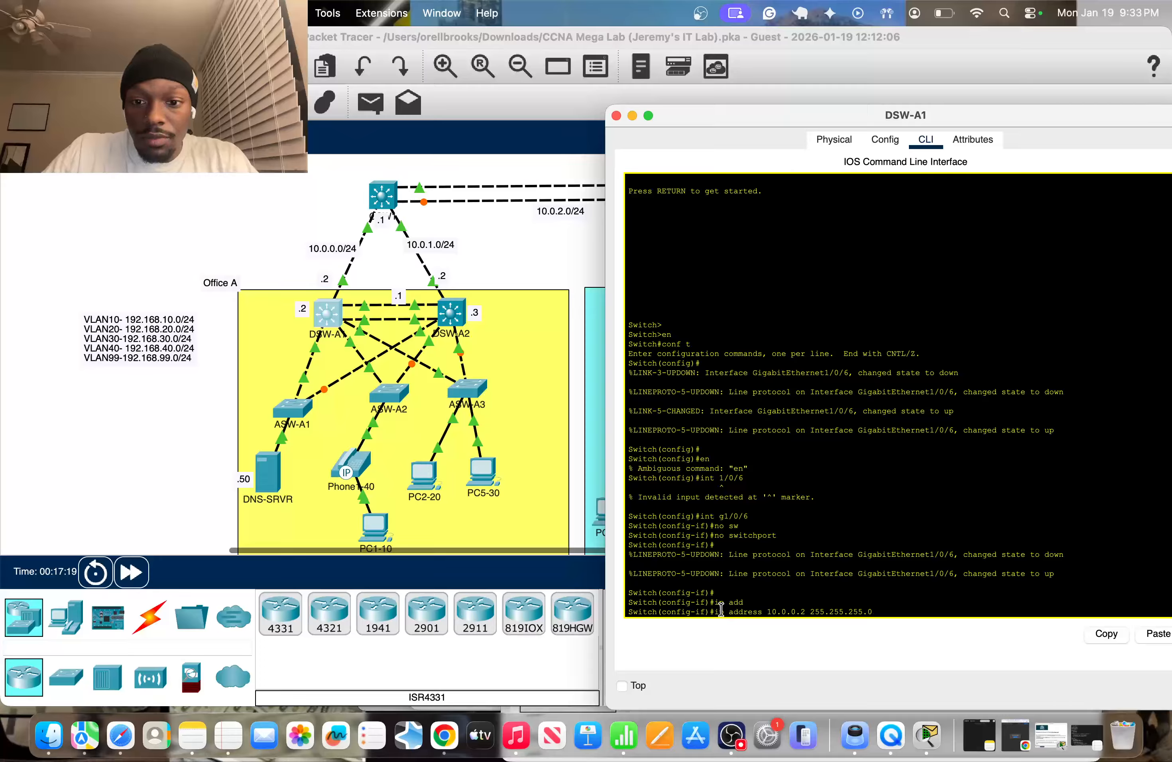
{"action": "key", "text": "Return"}
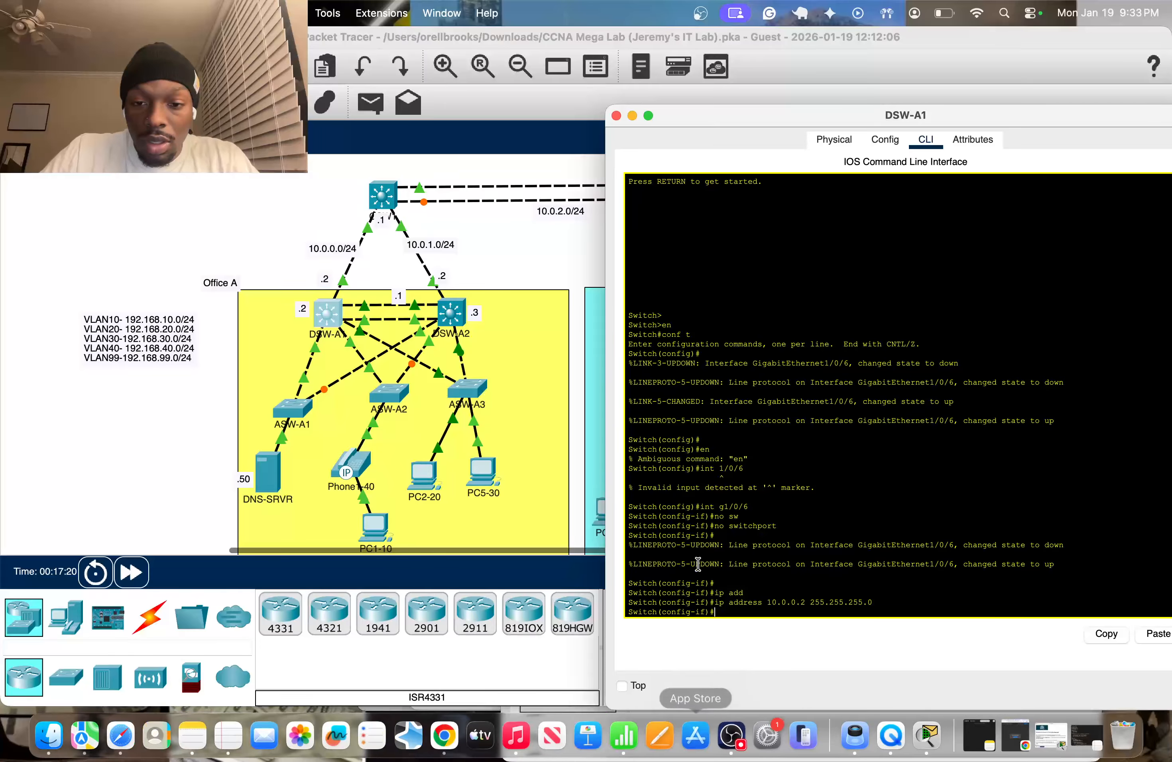
{"action": "left_click", "coordinate": [279, 224]}
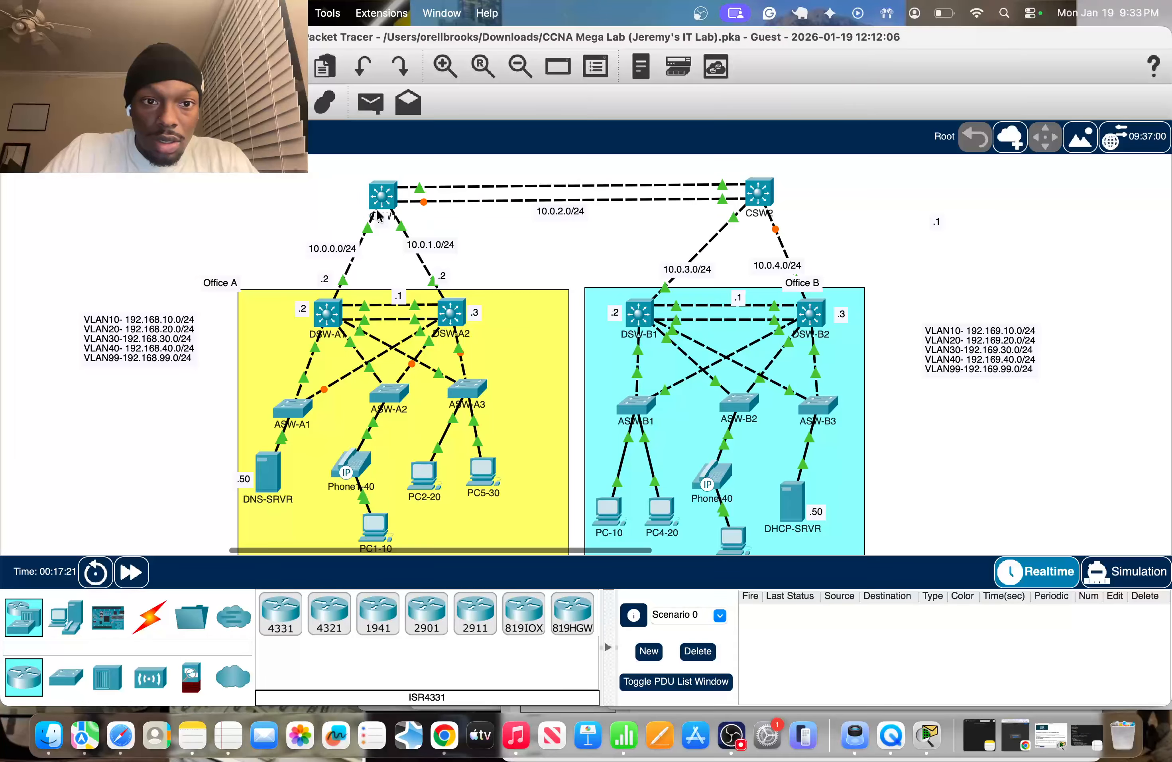
Step: Check CSW1's port label on the DSW-A1 link and enter global configuration mode on CSW1
{"action": "mouse_move", "coordinate": [377, 217]}
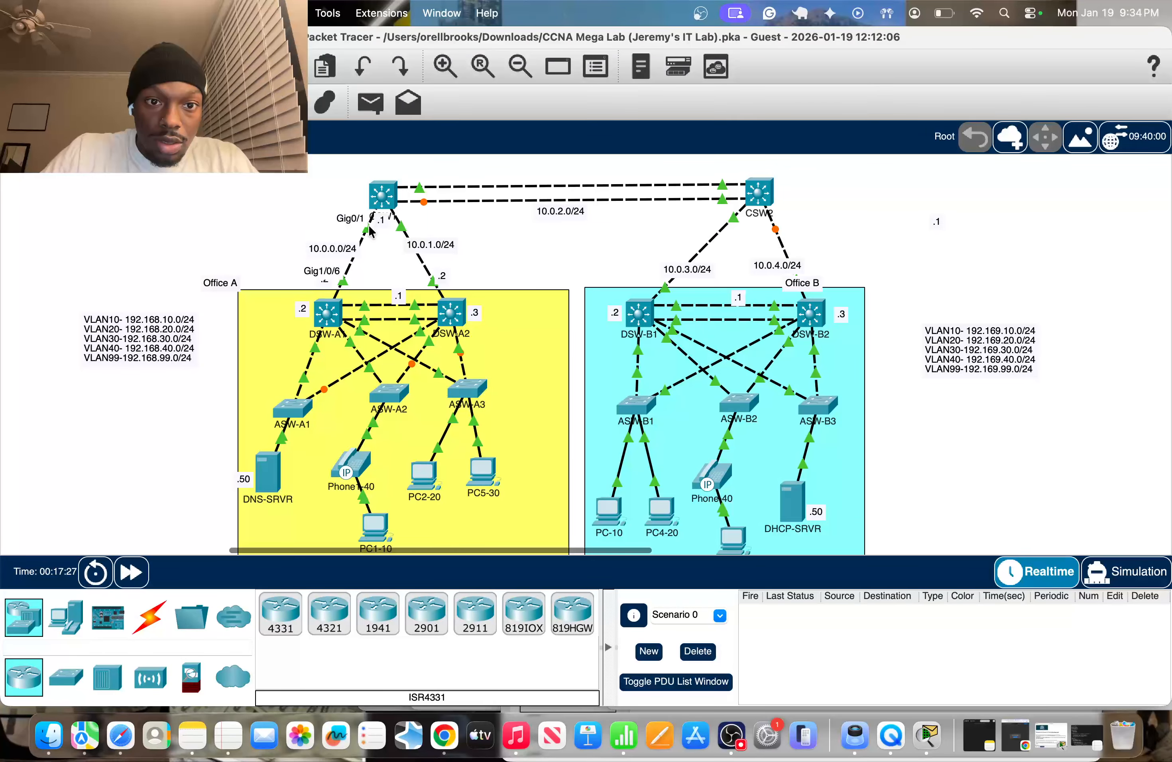
{"action": "left_click", "coordinate": [382, 194]}
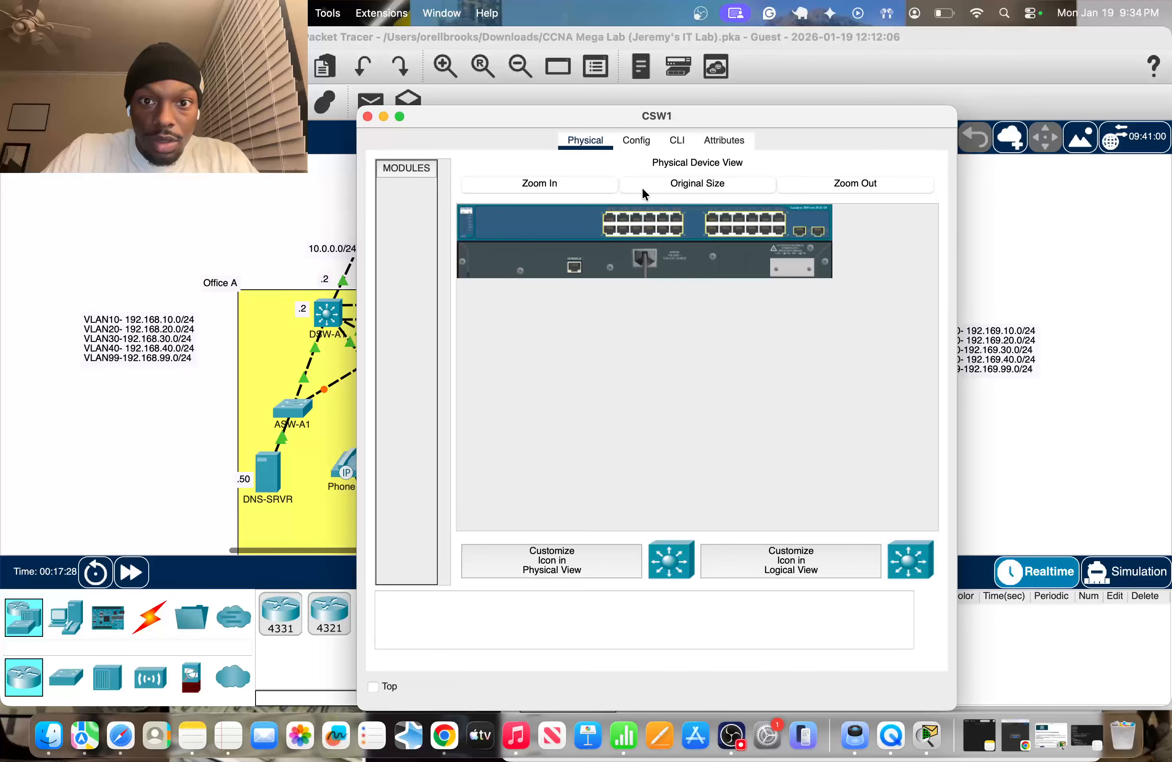
{"action": "left_click", "coordinate": [678, 140]}
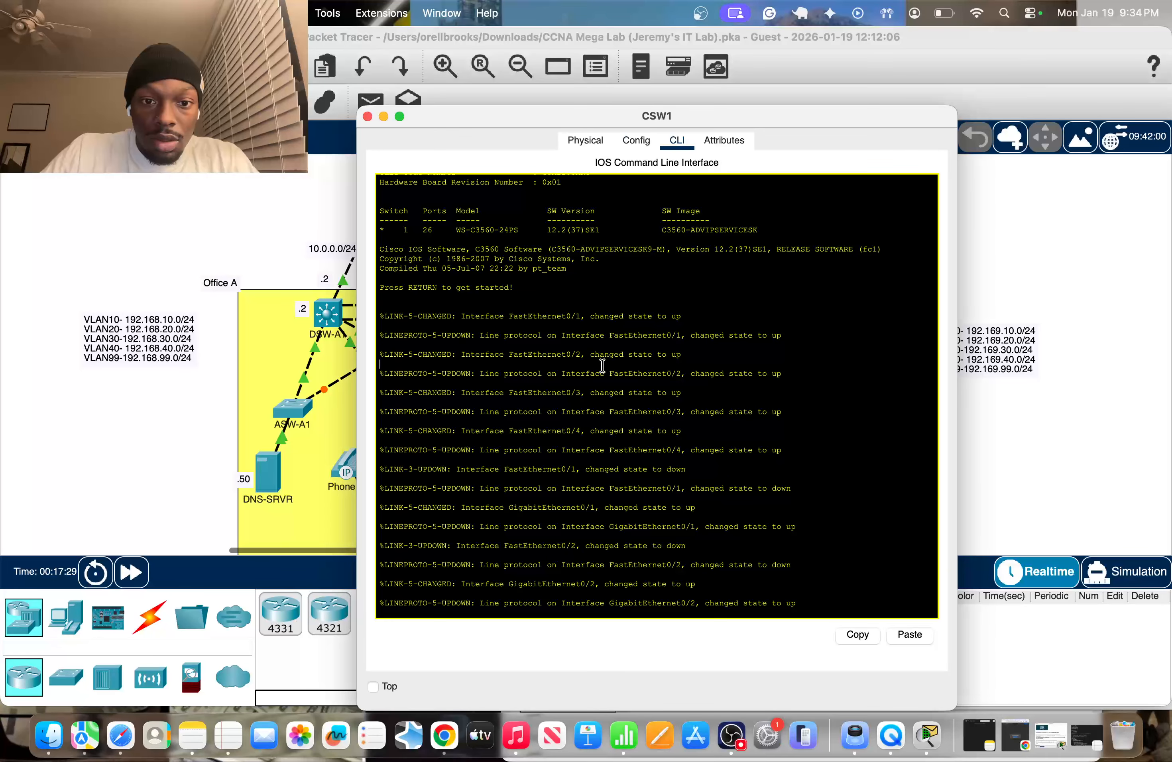
{"action": "key", "text": "Return"}
{"action": "key", "text": "Return"}
{"action": "type", "text": "en"}
{"action": "key", "text": "Return"}
{"action": "type", "text": "conf t"}
{"action": "key", "text": "Return"}
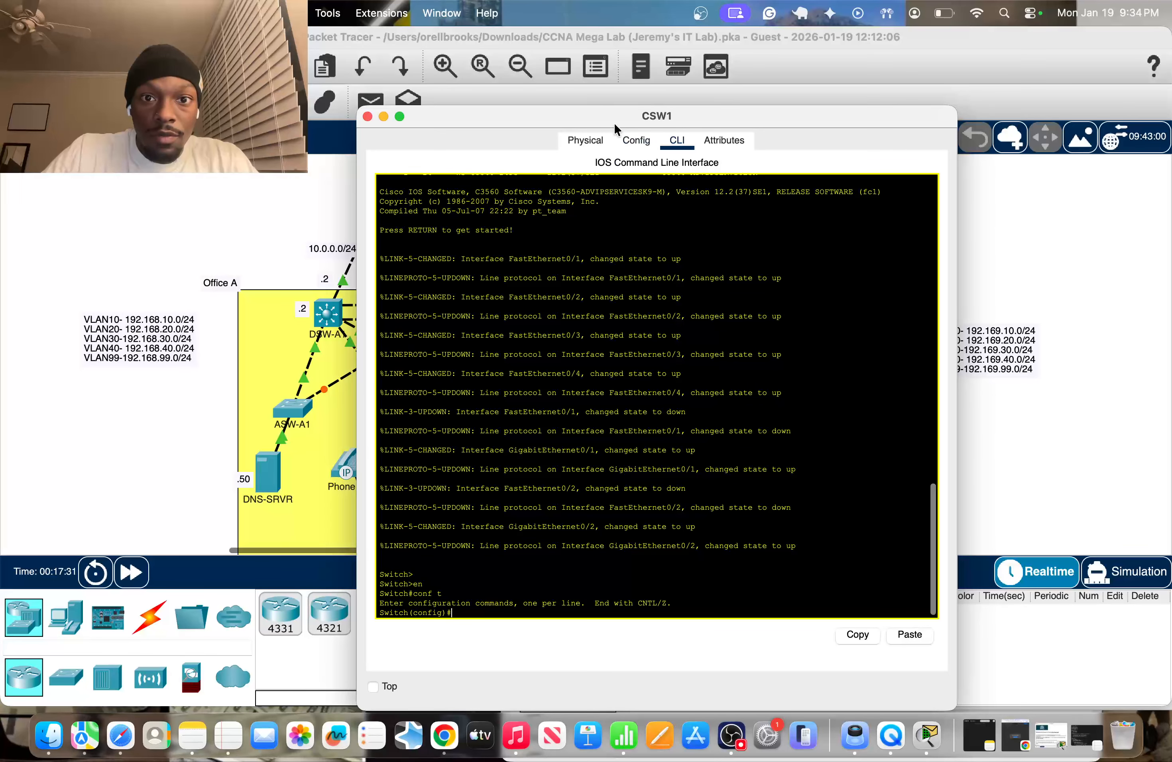
Step: Enable IP routing on CSW1, keeping the Office A topology in view beside its console
{"action": "left_click_drag", "start_coordinate": [615, 127], "coordinate": [742, 122]}
{"action": "type", "text": "ip rout"}
{"action": "key", "text": "Tab"}
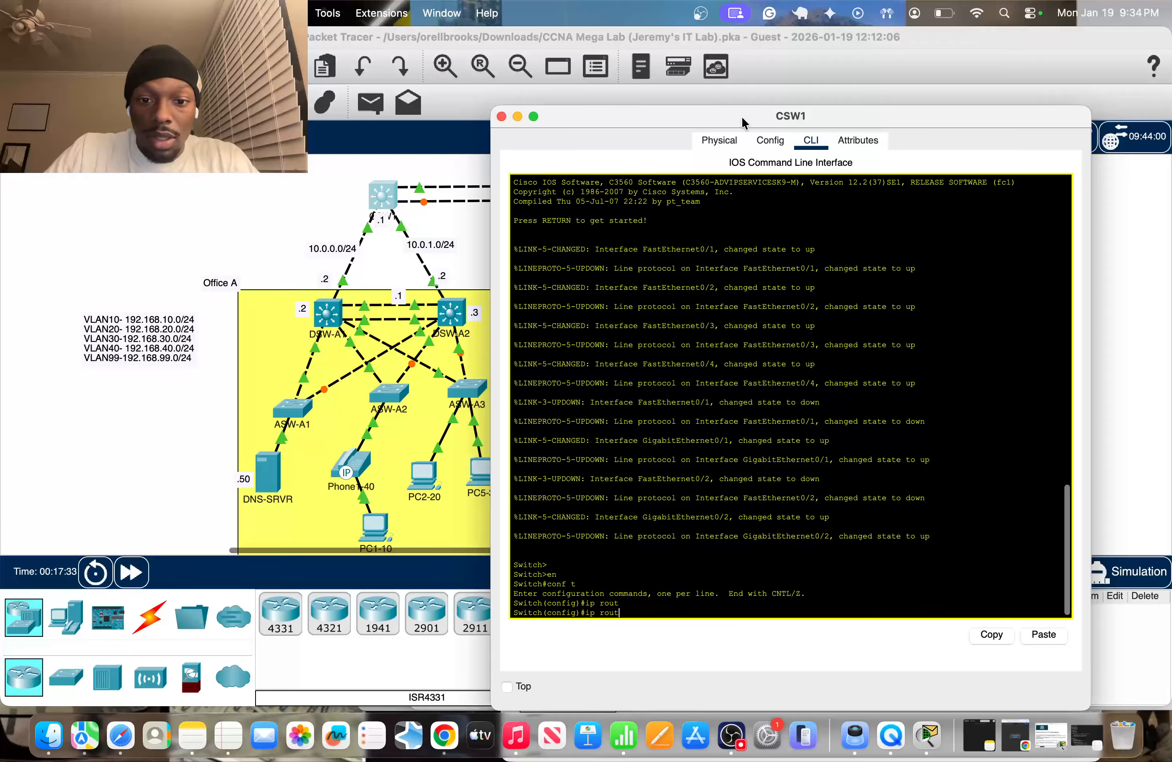
{"action": "type", "text": "ing"}
Step: Enter interface g0/1 on CSW1 and make it a routed port with the no switchport command
{"action": "type", "text": "int"}
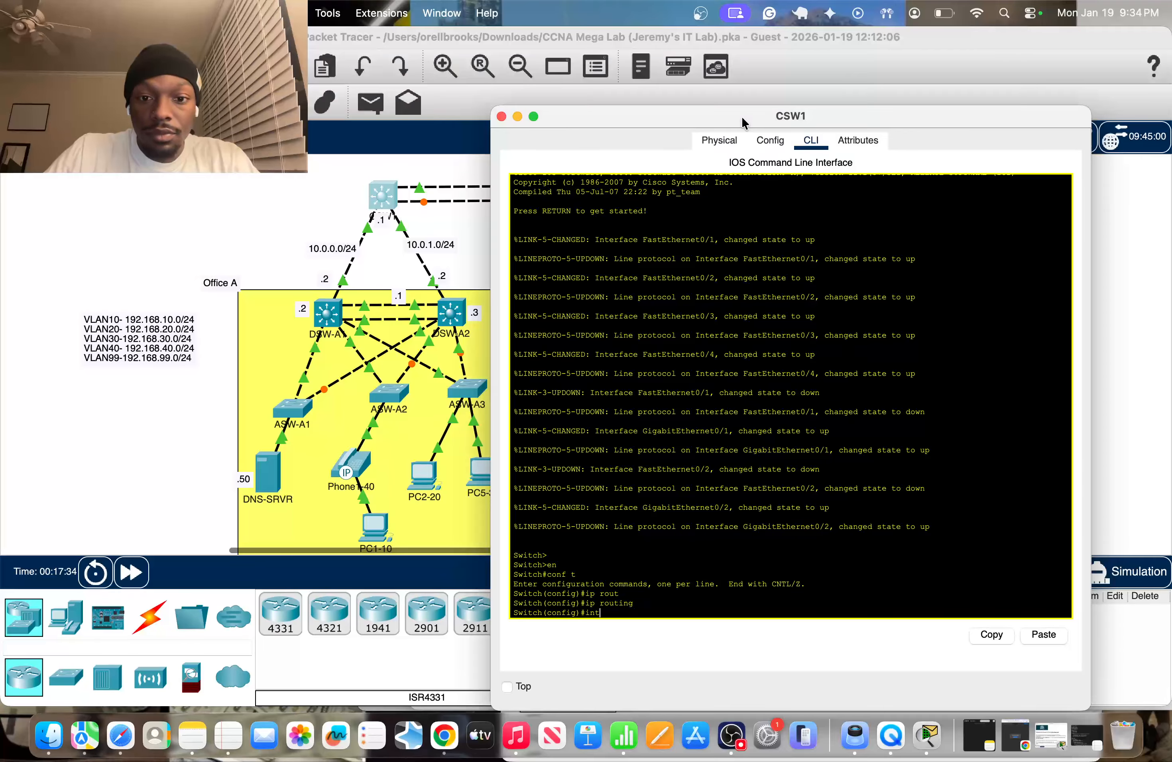
{"action": "type", "text": " g0.1"}
{"action": "key", "text": "Return"}
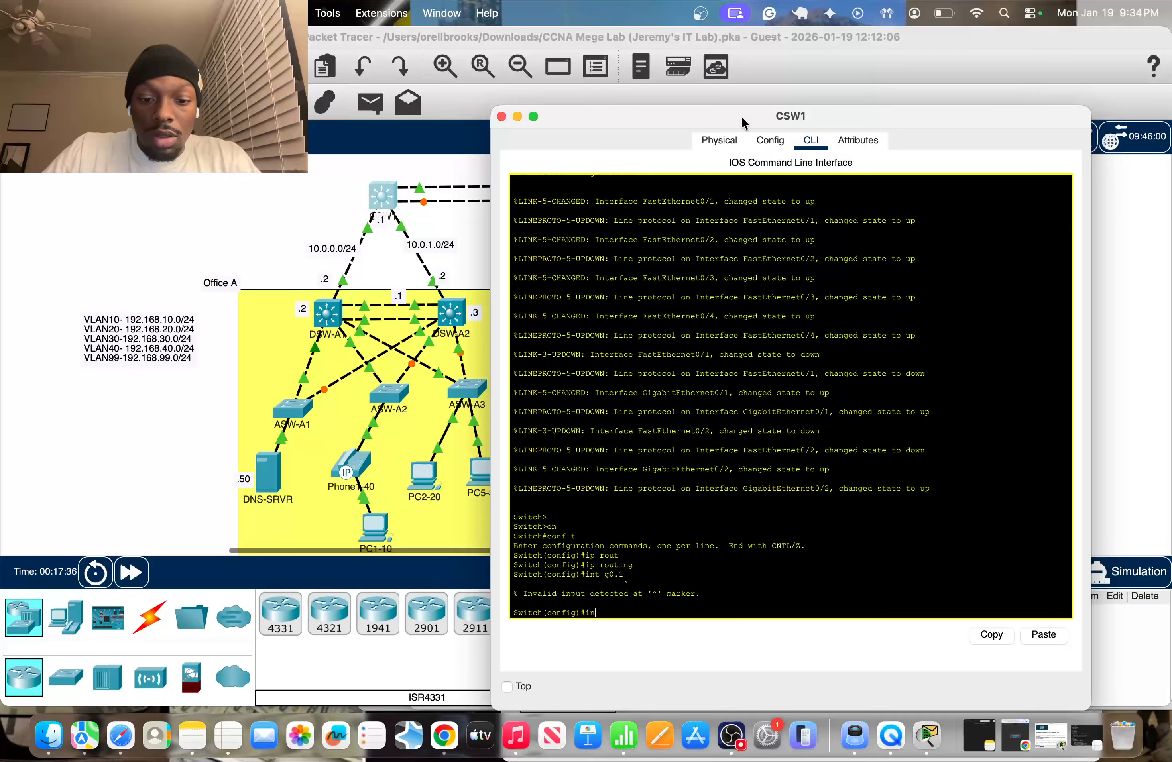
{"action": "type", "text": "/1"}
{"action": "key", "text": "Return"}
{"action": "type", "text": "no sw"}
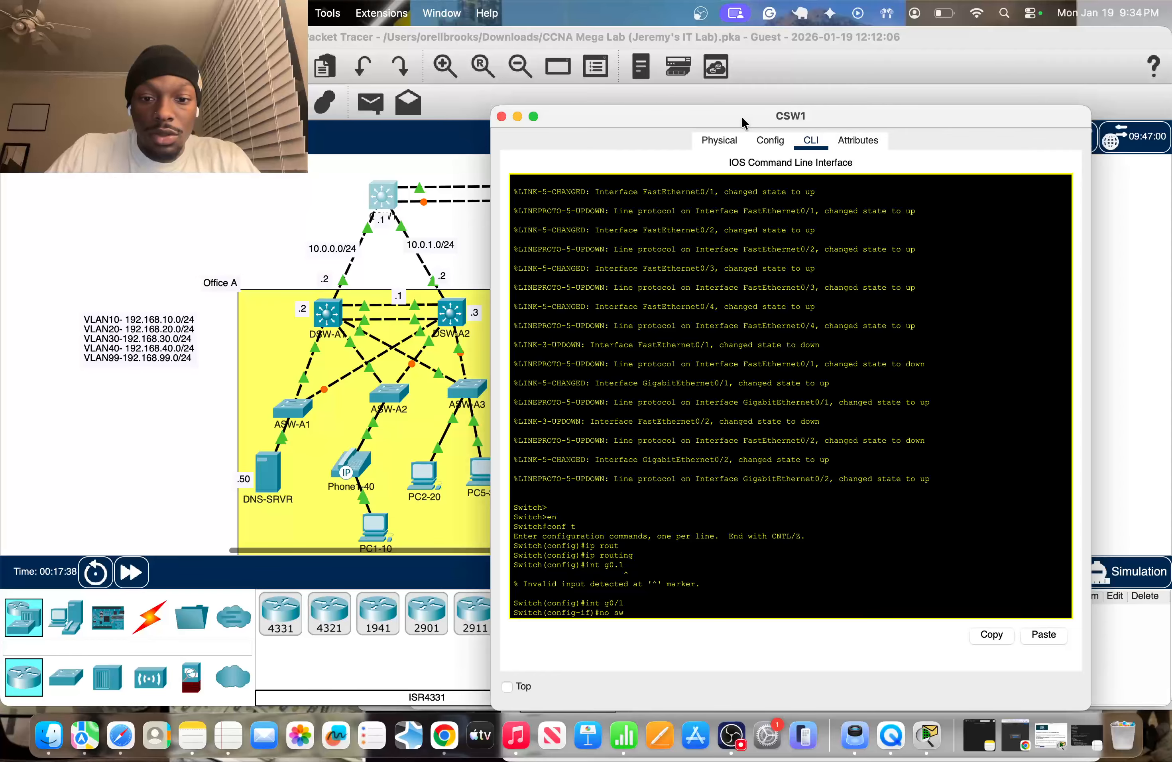
{"action": "key", "text": "Tab"}
{"action": "key", "text": "Return"}
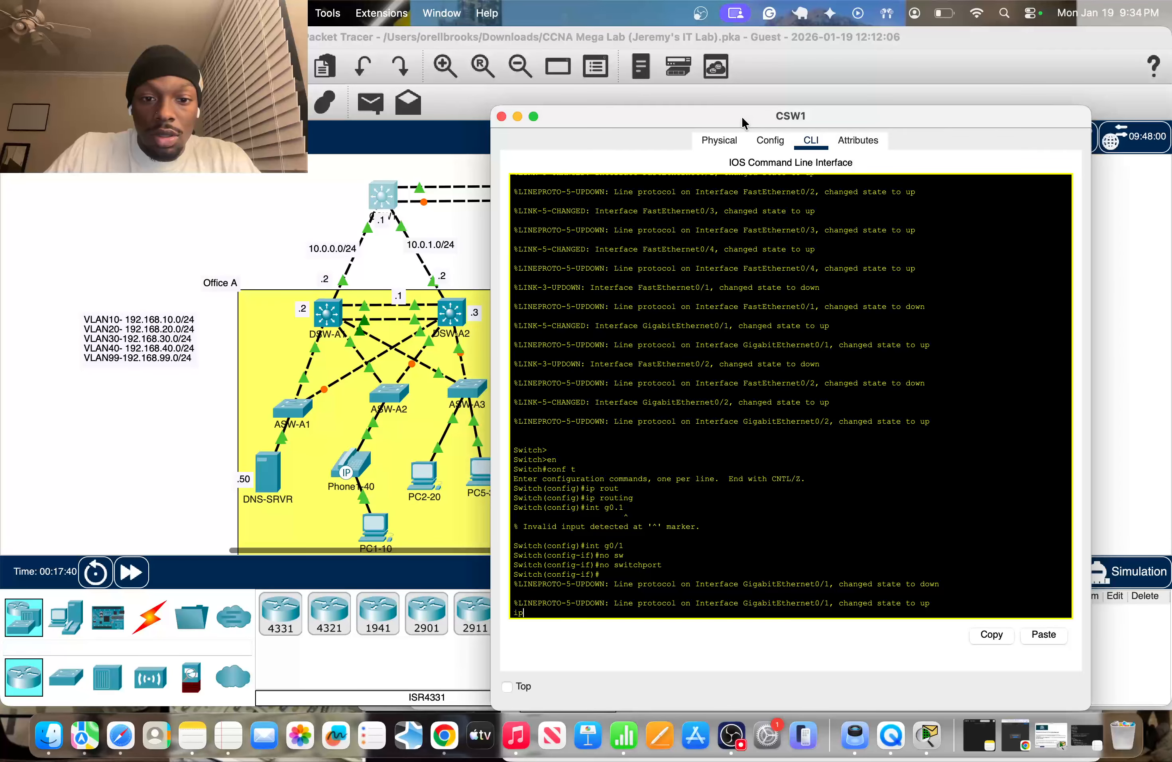
Step: Assign IP address 10.0.0.1 with mask 255.255.255.0 to CSW1's g0/1
{"action": "type", "text": "ip add"}
{"action": "key", "text": "Tab"}
{"action": "type", "text": "1"}
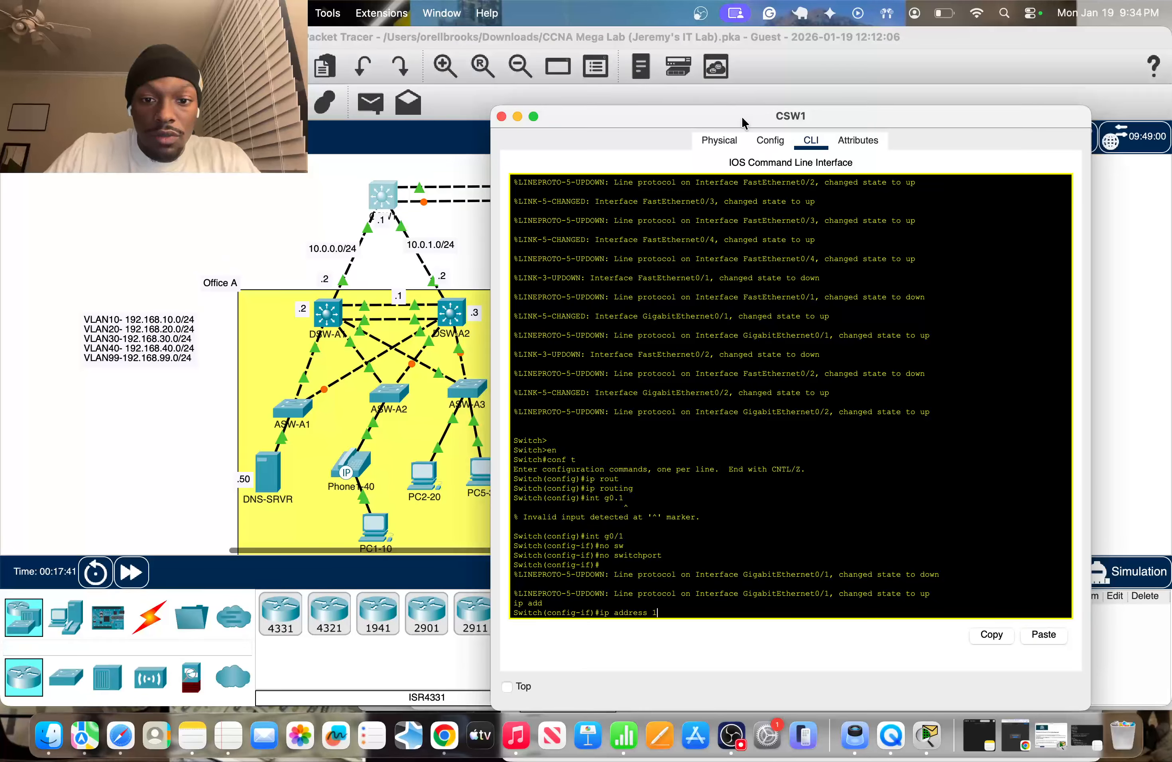
{"action": "type", "text": "0.0.0"}
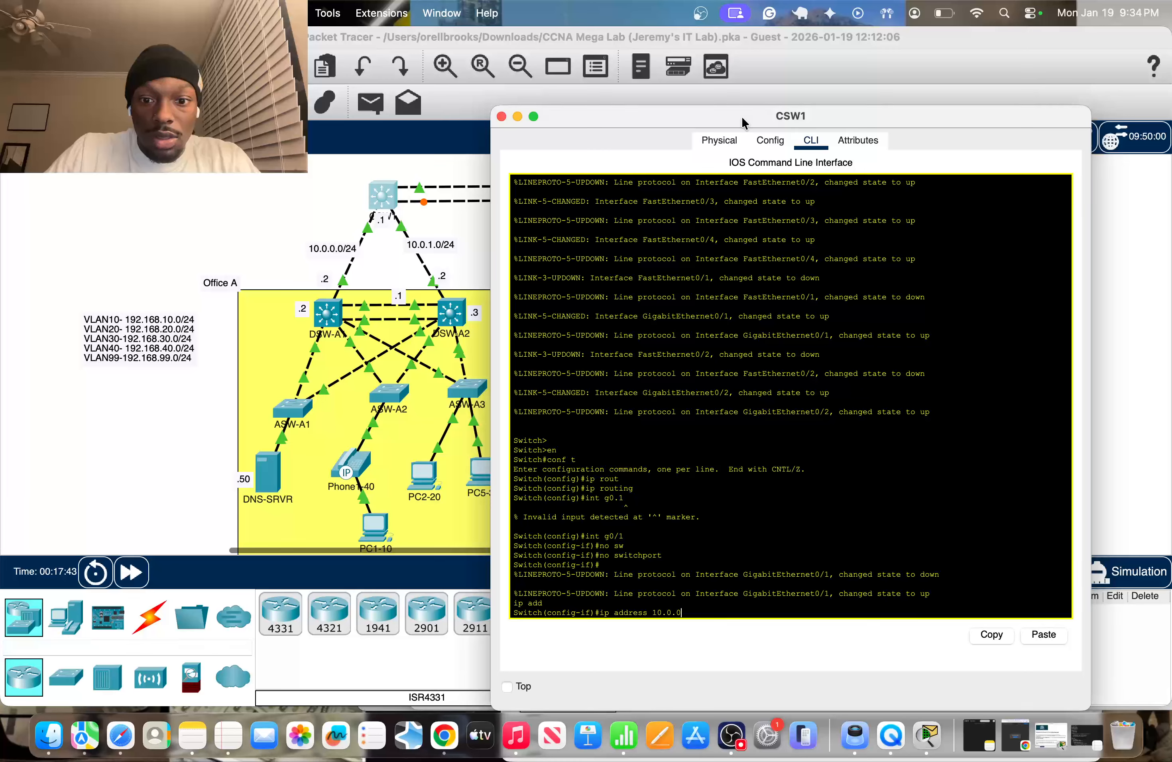
{"action": "type", "text": ".1 "}
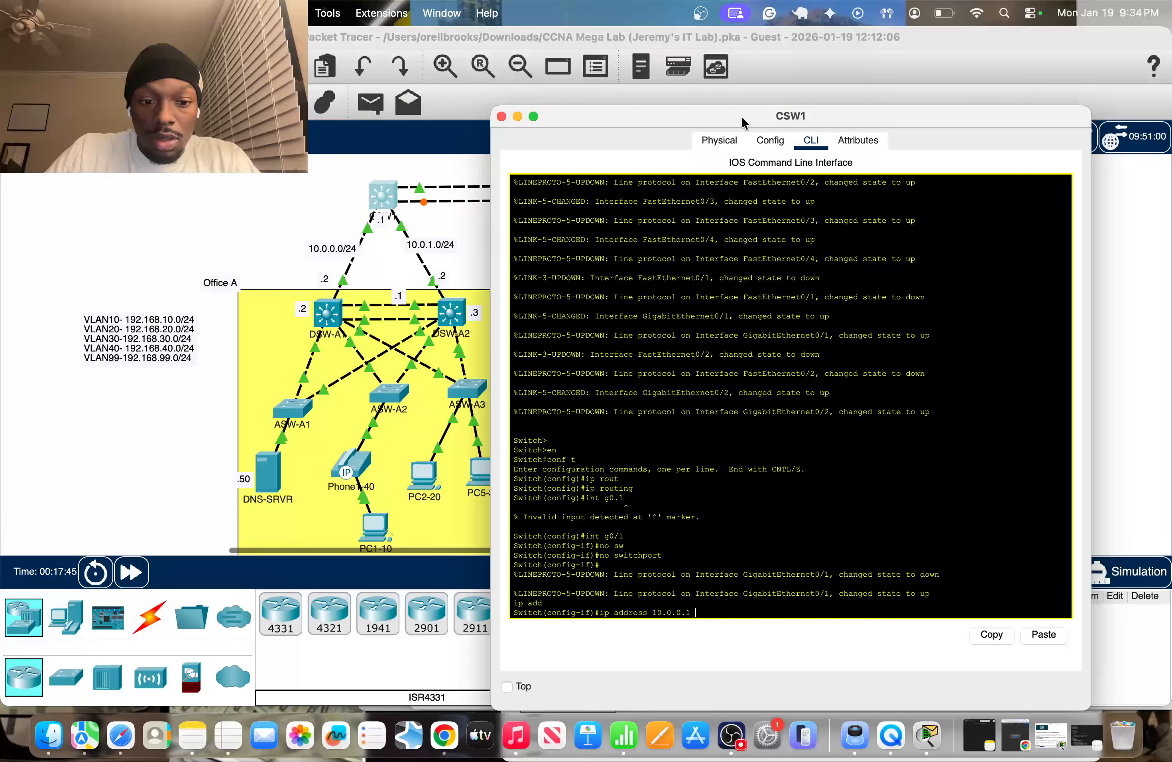
{"action": "type", "text": "255.255.255.0"}
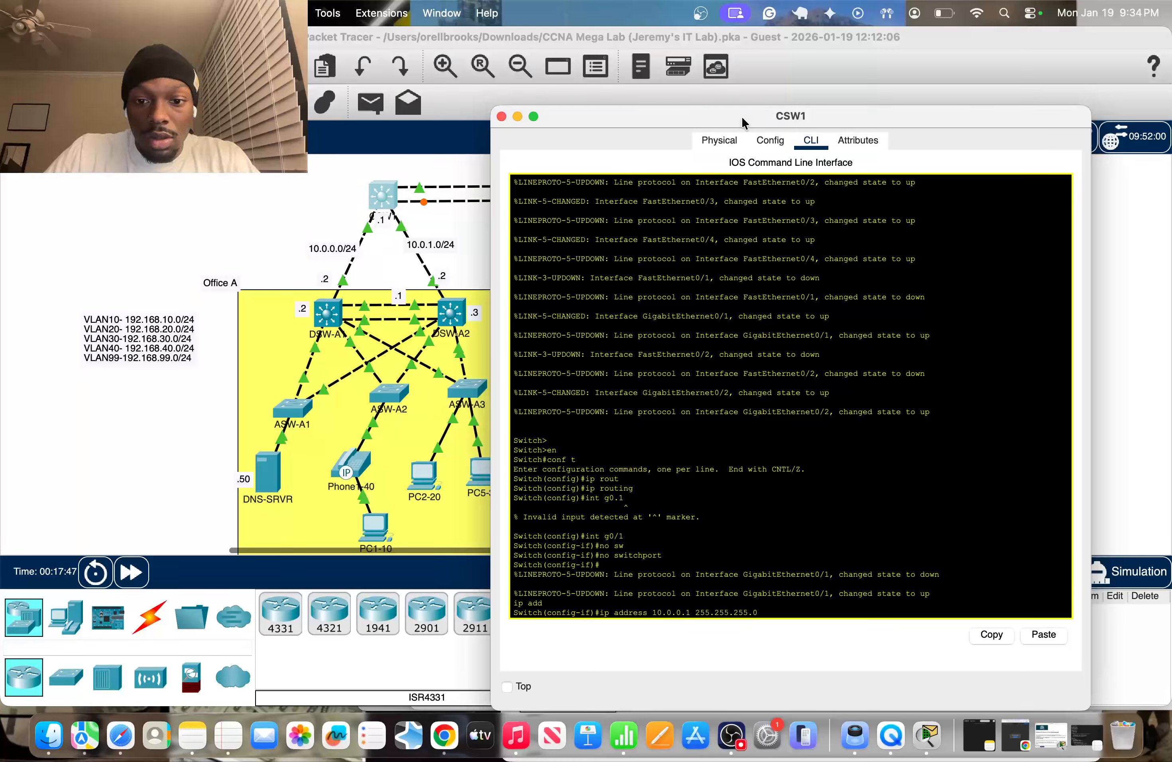
{"action": "key", "text": "Return"}
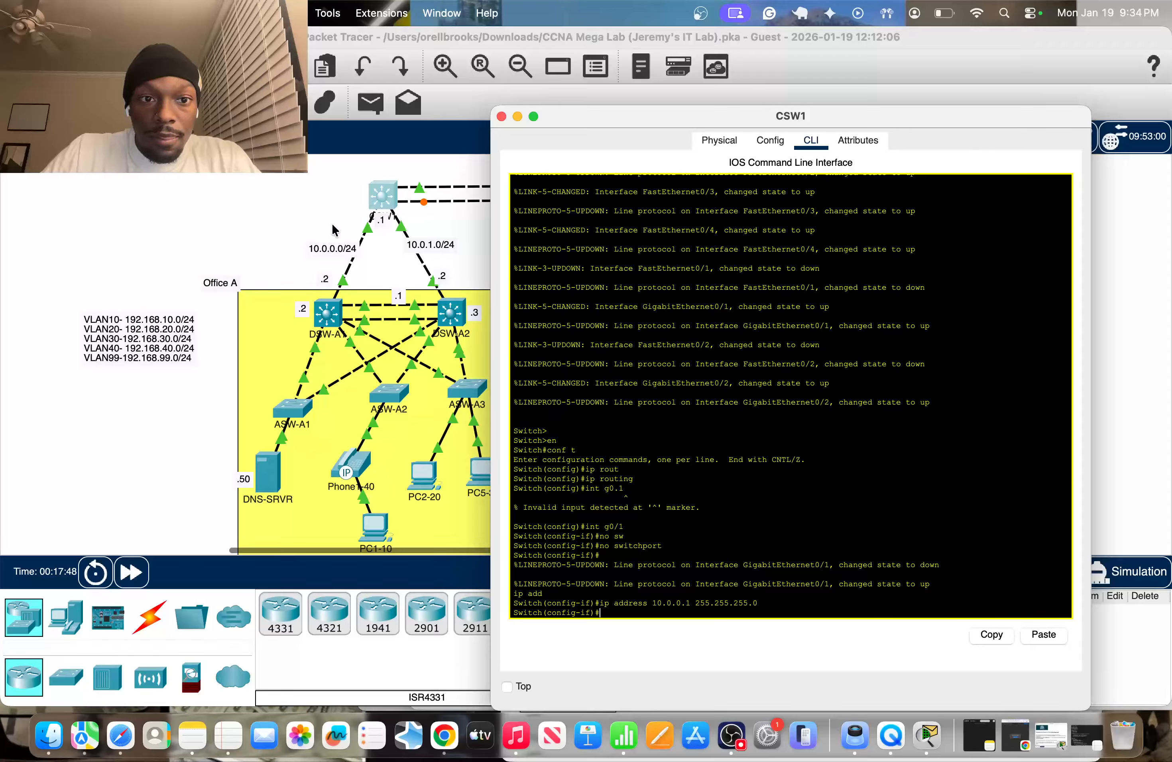
Step: Ping 10.0.0.2 from CSW1 to test the link to DSW-A1, and return to the topology
{"action": "type", "text": "do ping "}
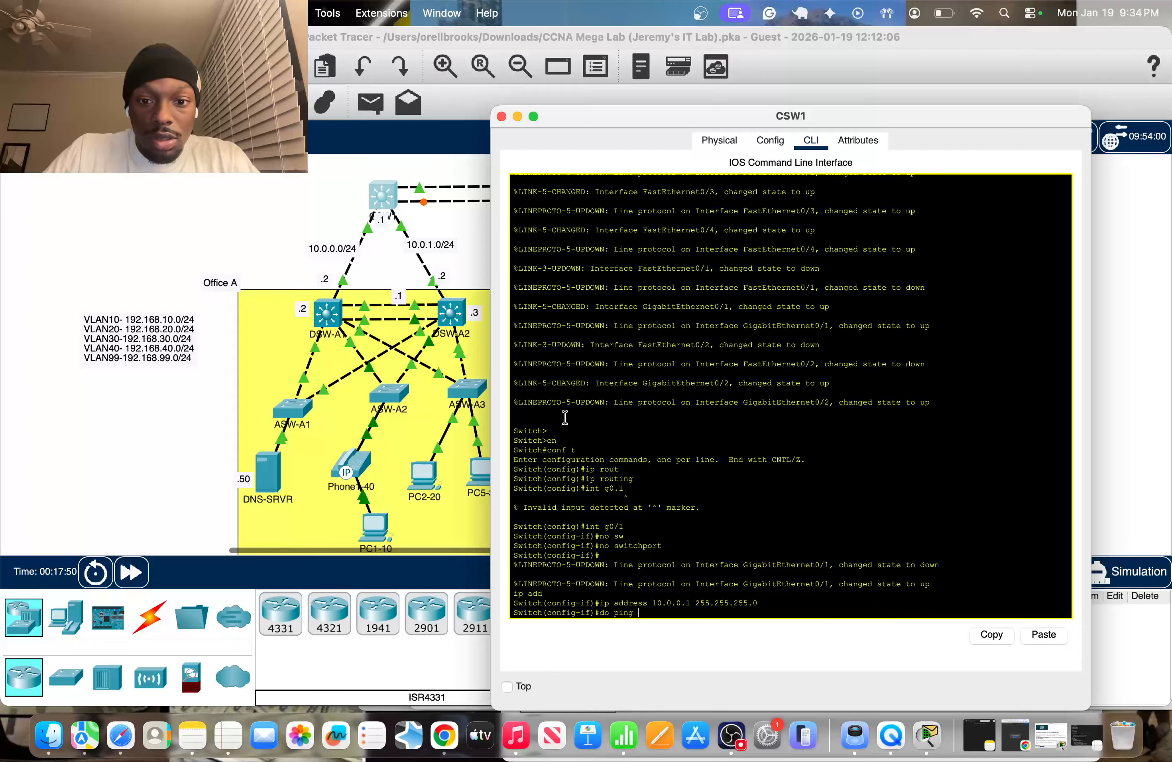
{"action": "type", "text": "10.0.0.2"}
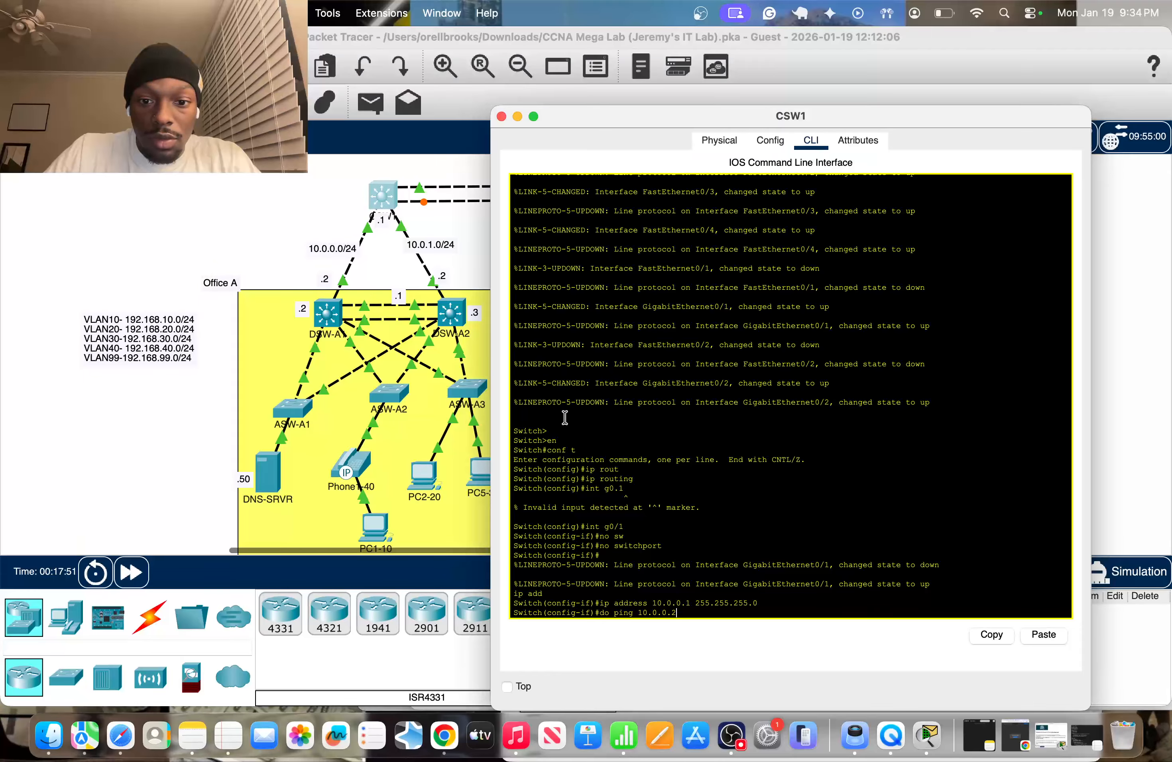
{"action": "key", "text": "Return"}
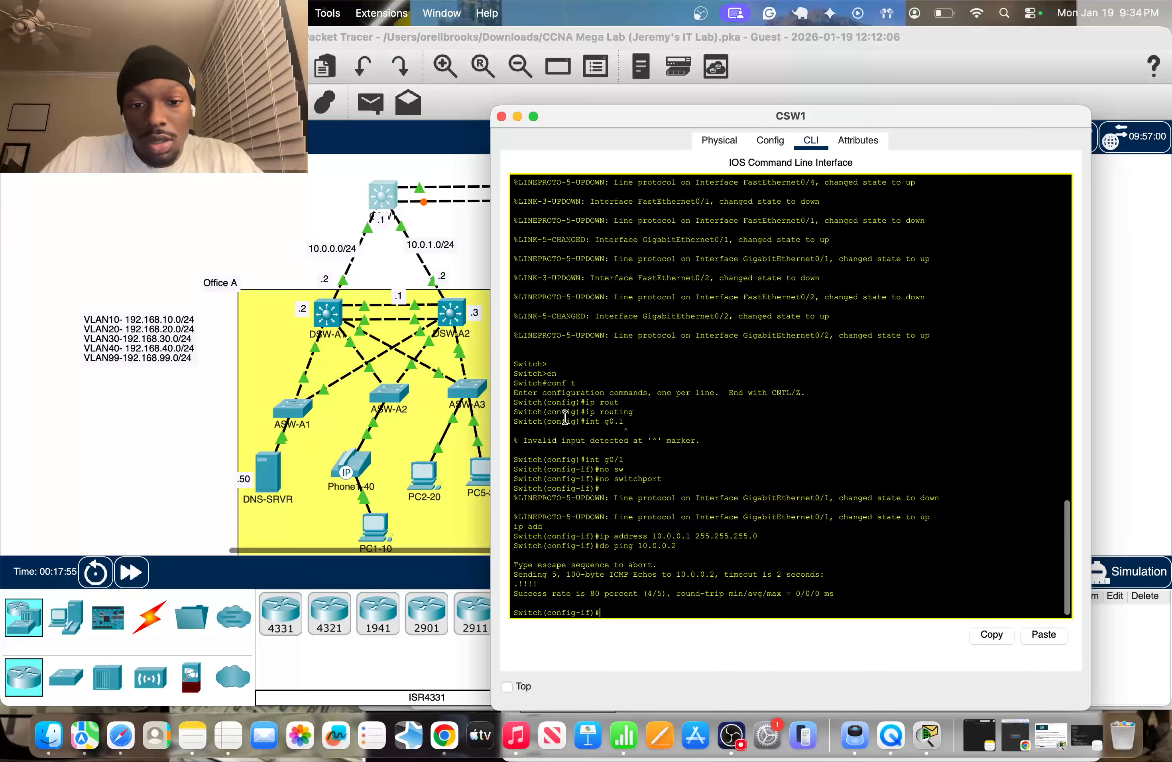
{"action": "left_click", "coordinate": [268, 212]}
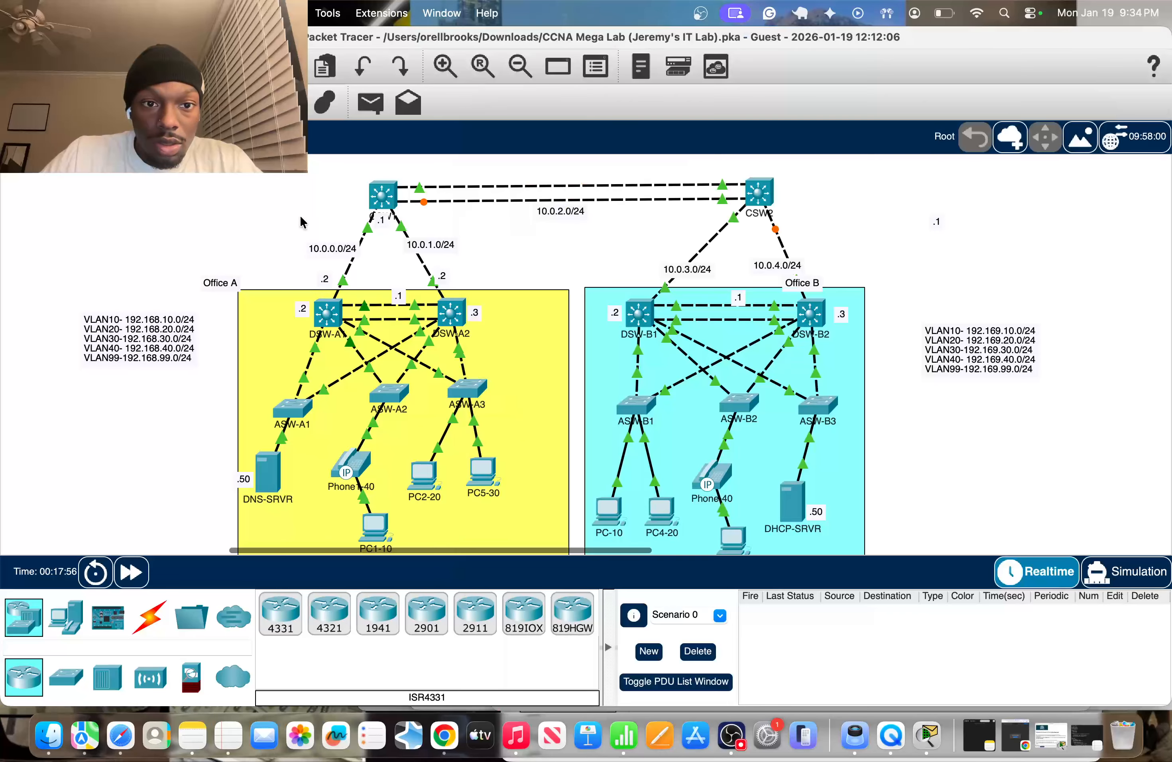
Step: Nudge CSW1 slightly upward and adjust the positions of DSW-A1 and DSW-A2 slightly in the topology
{"action": "left_click_drag", "start_coordinate": [384, 211], "coordinate": [389, 203]}
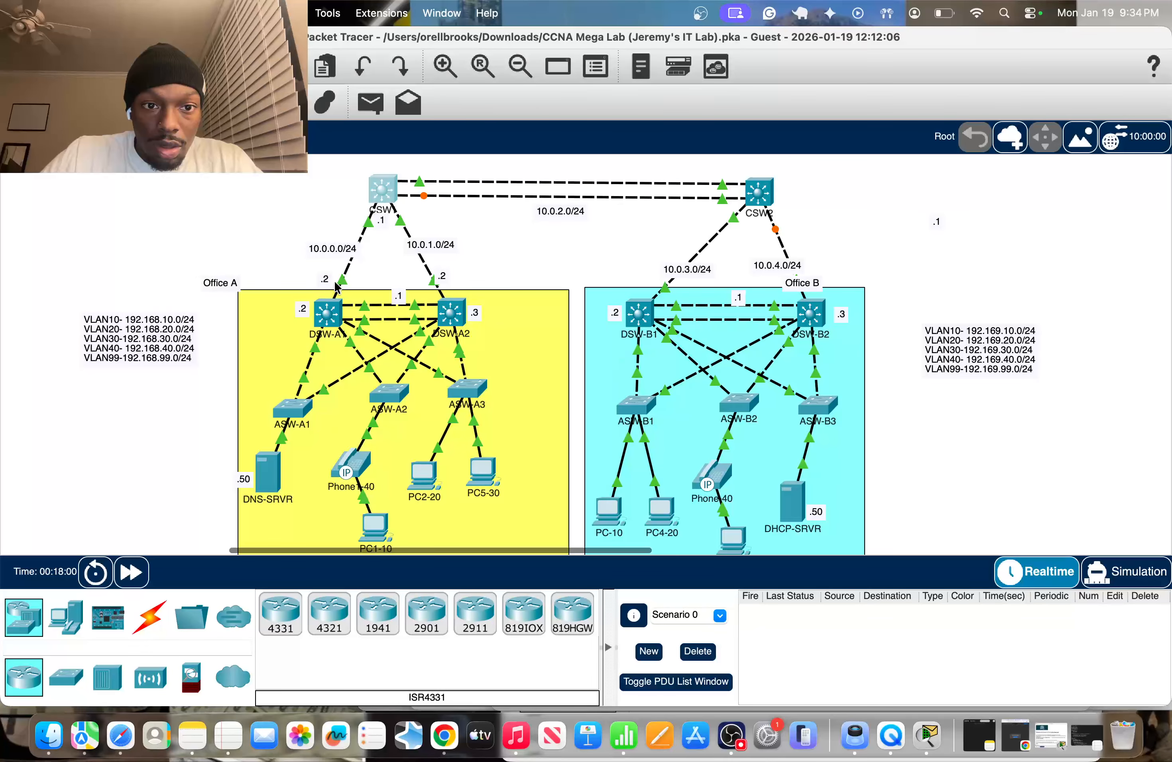
{"action": "left_click_drag", "start_coordinate": [334, 310], "coordinate": [332, 308]}
{"action": "left_click", "coordinate": [451, 310]}
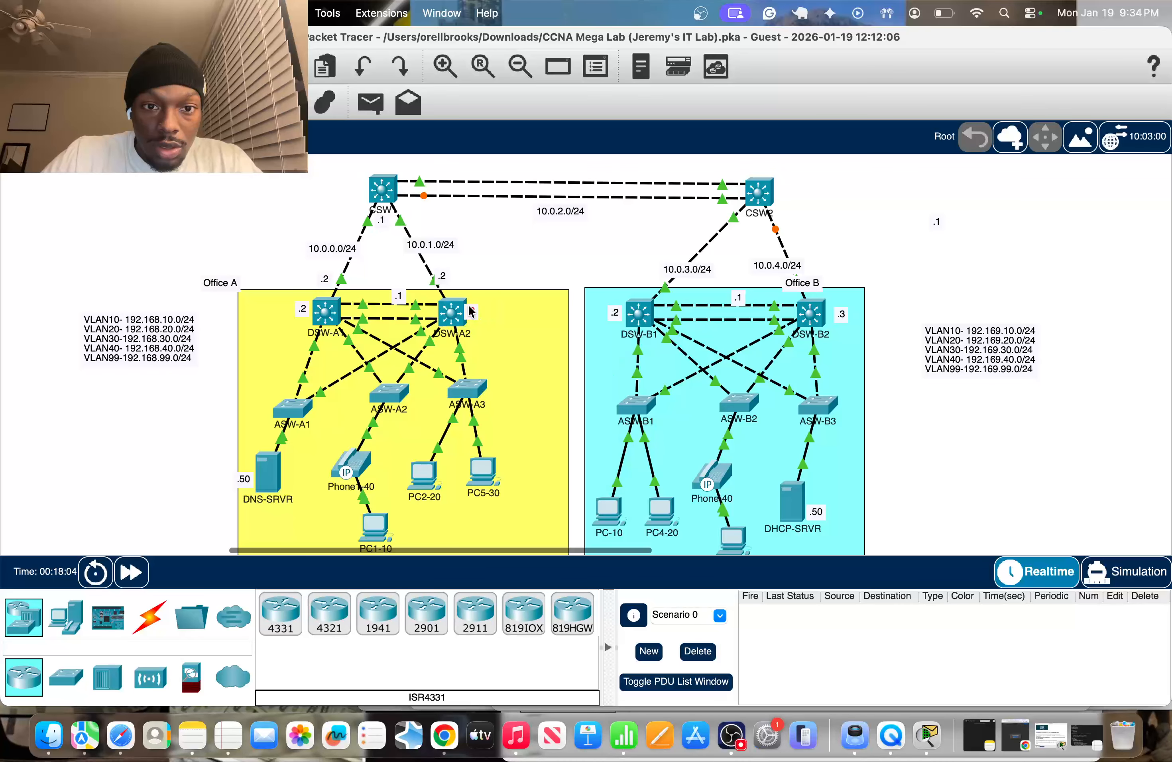
Step: Move the two .2 link notes directly above DSW-A1 and DSW-A2, and centre the .1 note between the two switches
{"action": "left_click_drag", "start_coordinate": [441, 279], "coordinate": [441, 291]}
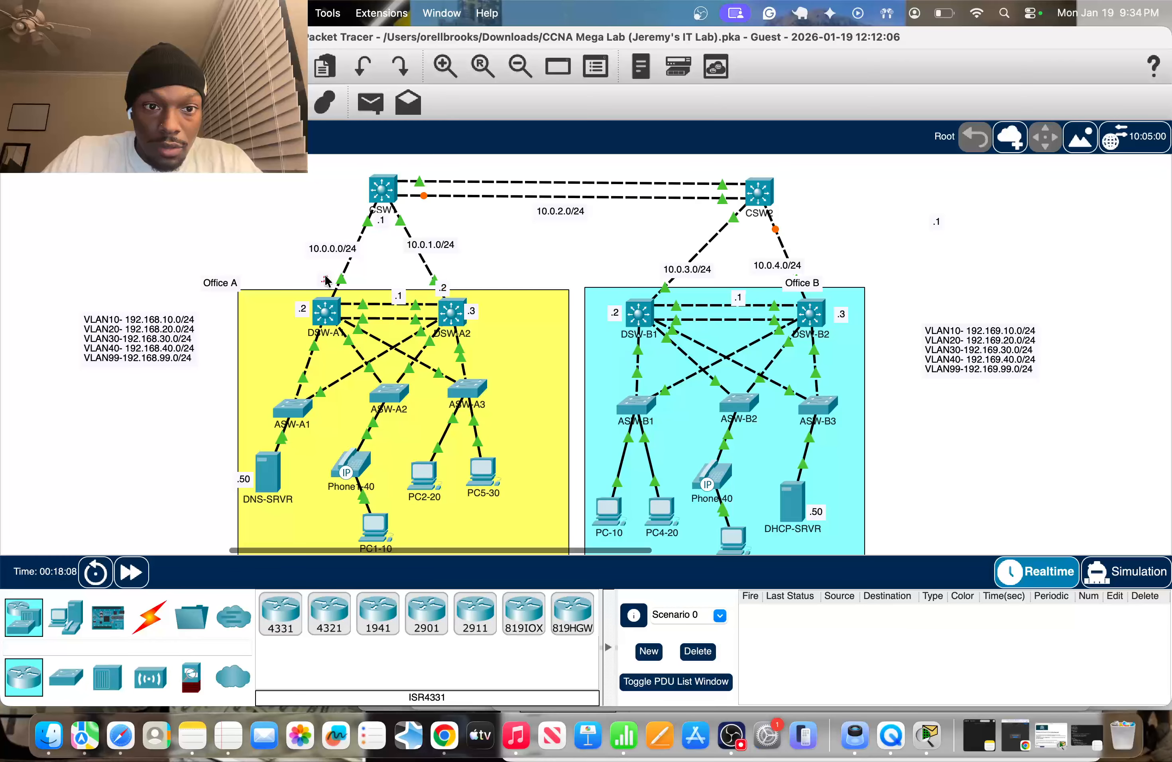
{"action": "left_click_drag", "start_coordinate": [325, 279], "coordinate": [330, 287]}
{"action": "left_click_drag", "start_coordinate": [399, 296], "coordinate": [390, 294]}
Step: Place the .2 note on DSW-A1's icon and the .3 note on DSW-A2's icon
{"action": "left_click", "coordinate": [303, 309]}
{"action": "left_click_drag", "start_coordinate": [302, 309], "coordinate": [308, 320]}
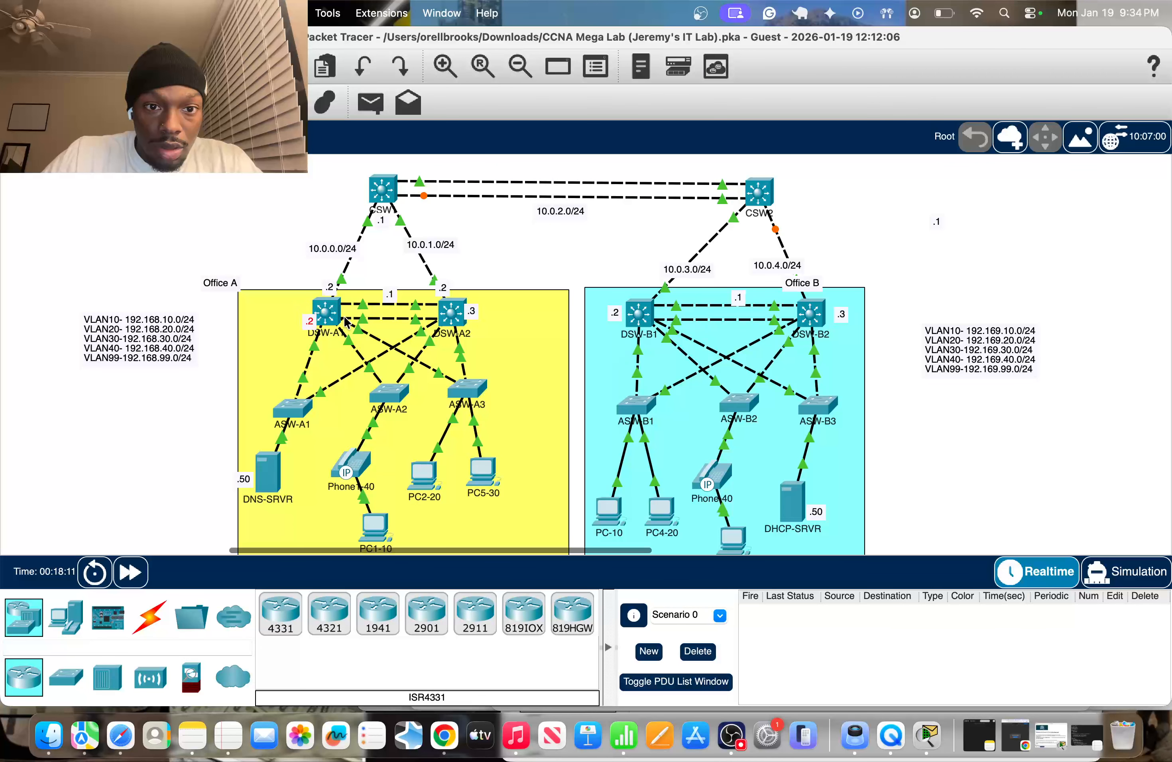
{"action": "left_click_drag", "start_coordinate": [470, 317], "coordinate": [448, 320]}
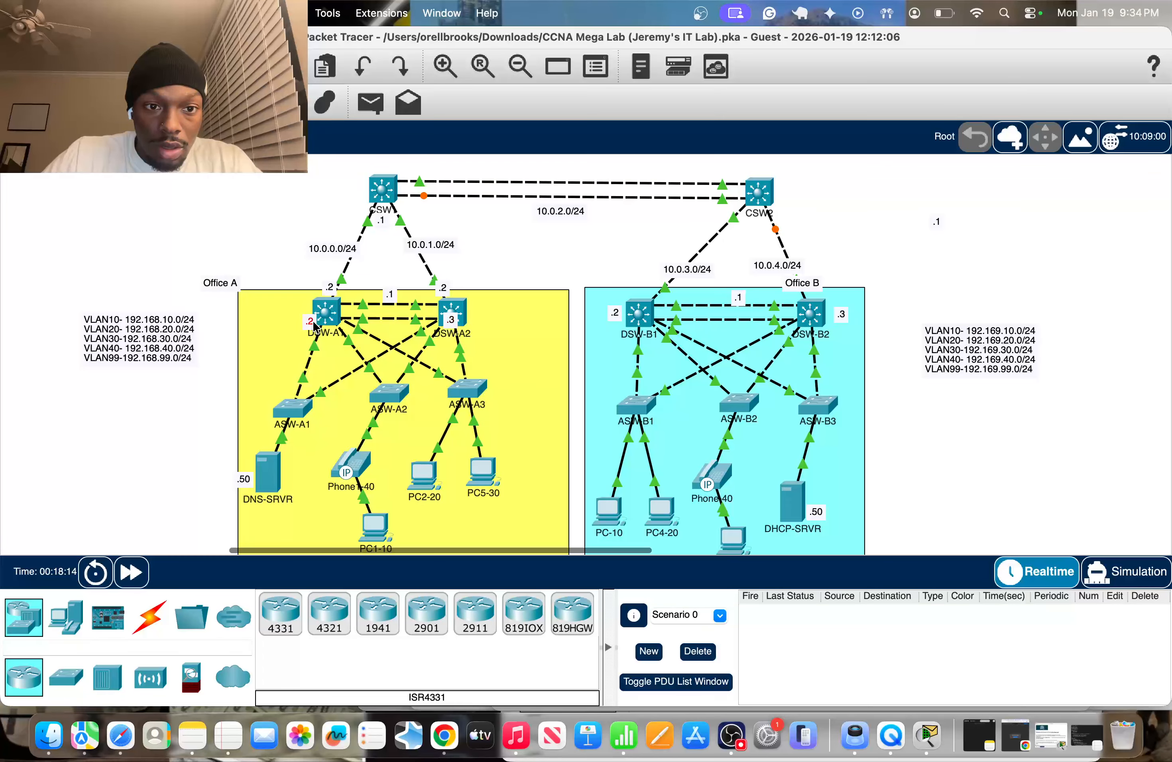
{"action": "left_click_drag", "start_coordinate": [313, 323], "coordinate": [327, 324]}
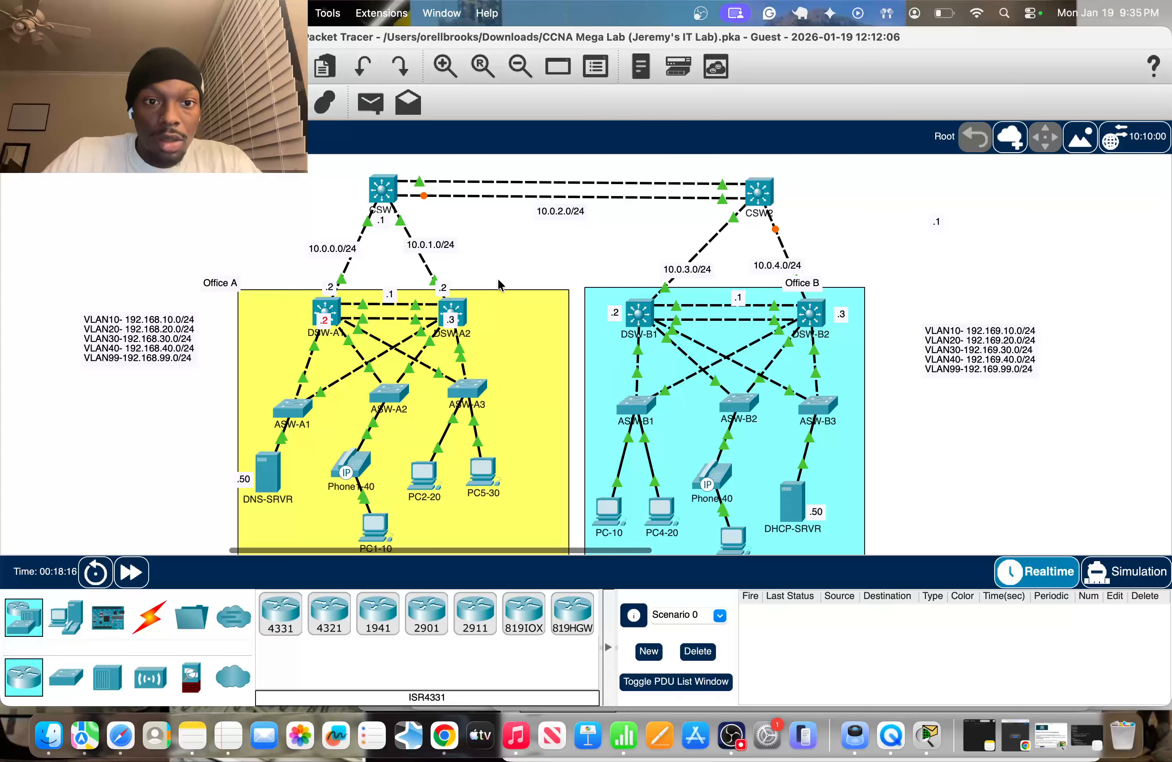
{"action": "left_click", "coordinate": [532, 255]}
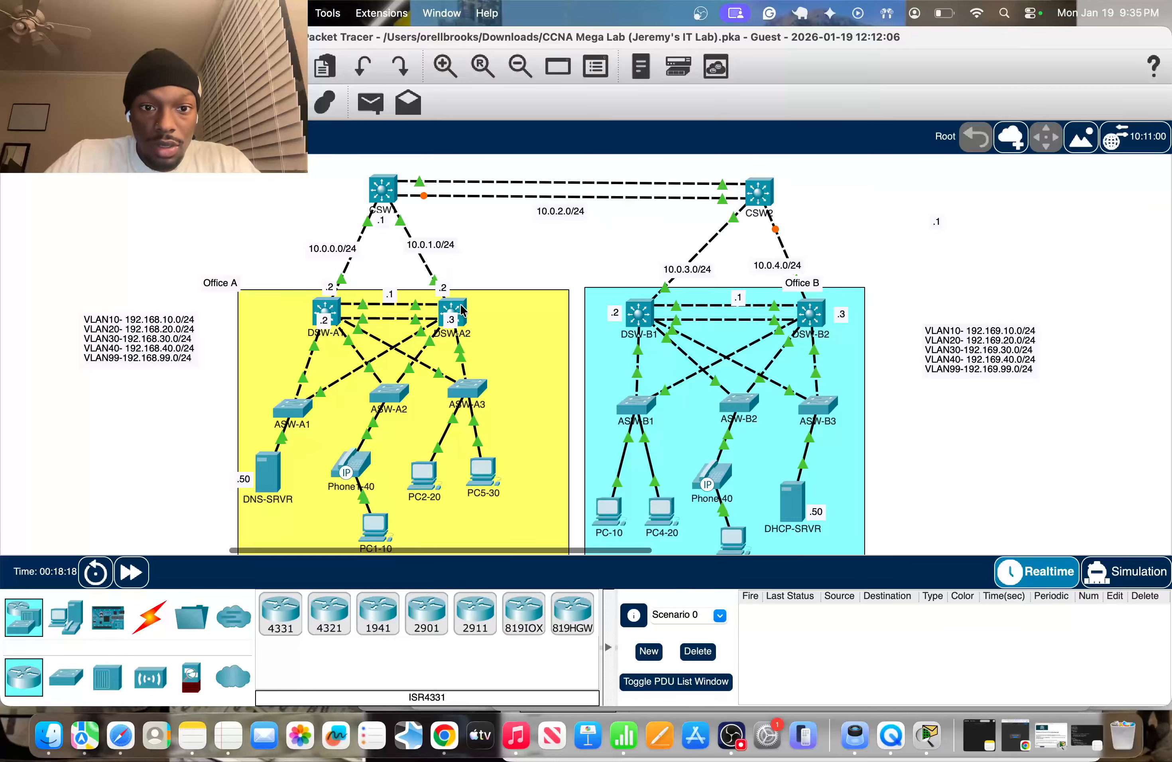
Step: Check DSW-A2's port label on the CSW1 link and enter configuration mode for interface g1/0/6 on DSW-A2
{"action": "left_click", "coordinate": [451, 313]}
{"action": "left_click_drag", "start_coordinate": [586, 116], "coordinate": [867, 99]}
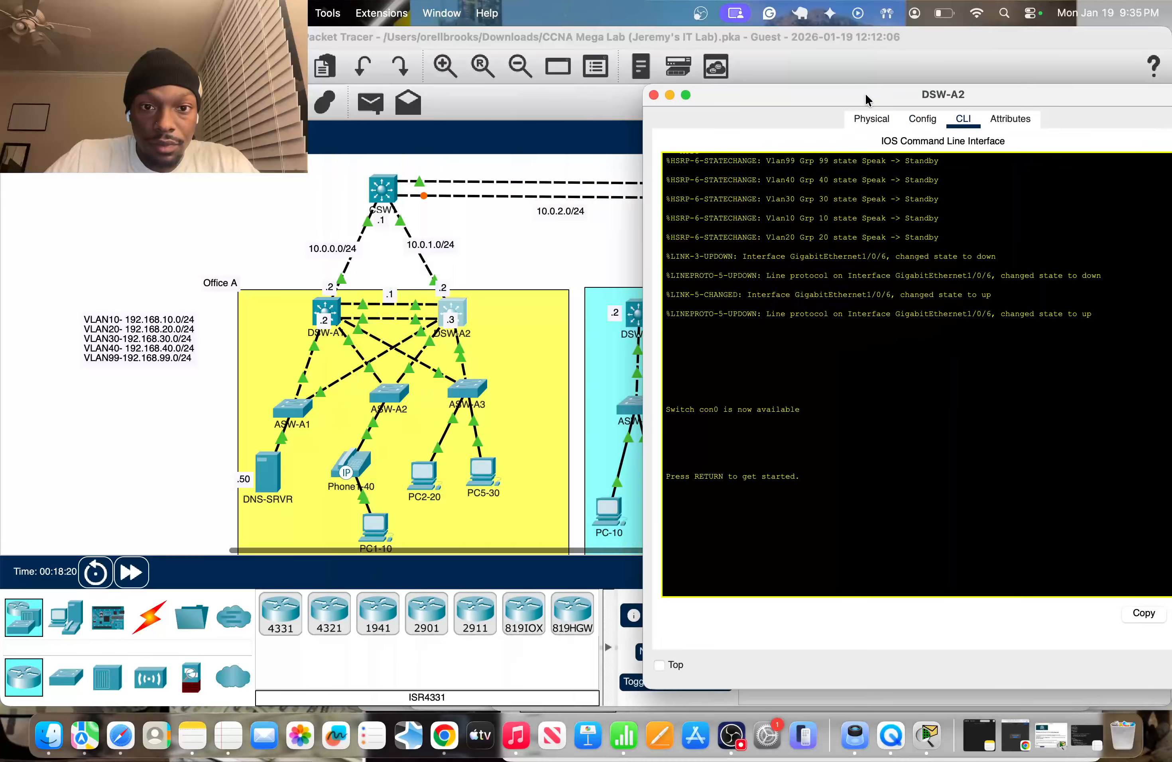
{"action": "left_click", "coordinate": [511, 252]}
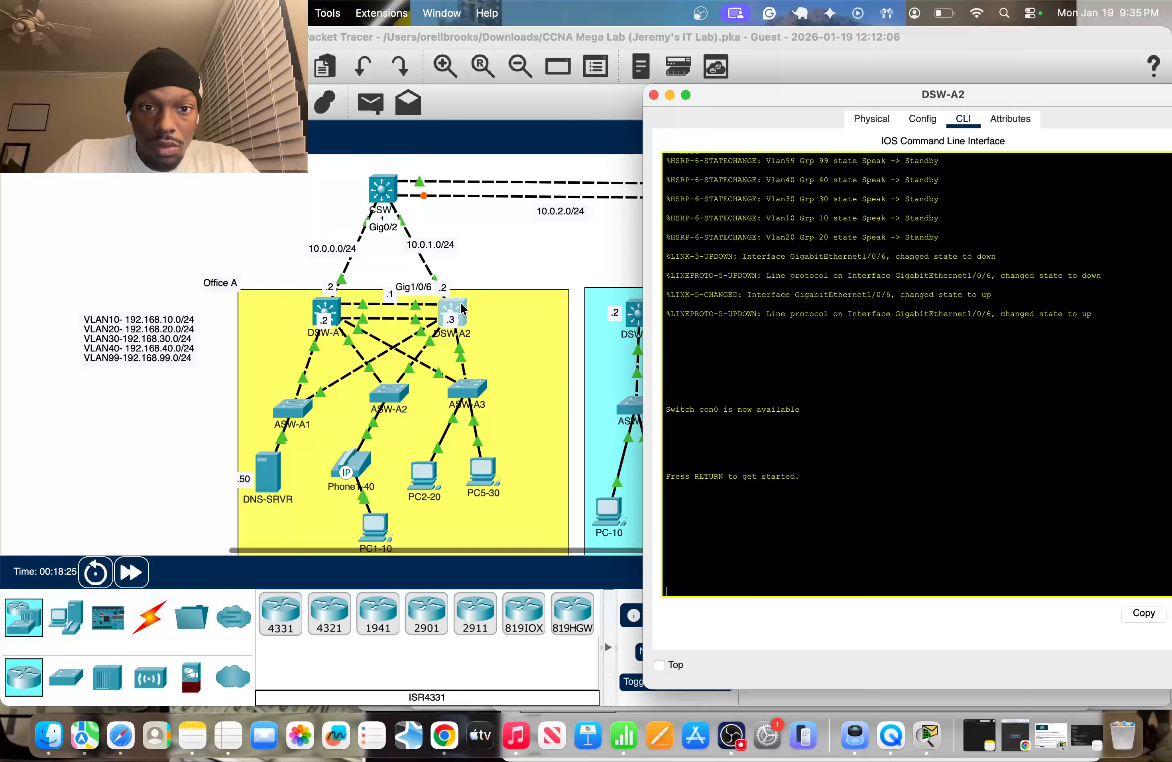
{"action": "left_click", "coordinate": [459, 308]}
{"action": "key", "text": "Return"}
{"action": "type", "text": "en"}
{"action": "key", "text": "Return"}
{"action": "type", "text": "conf t"}
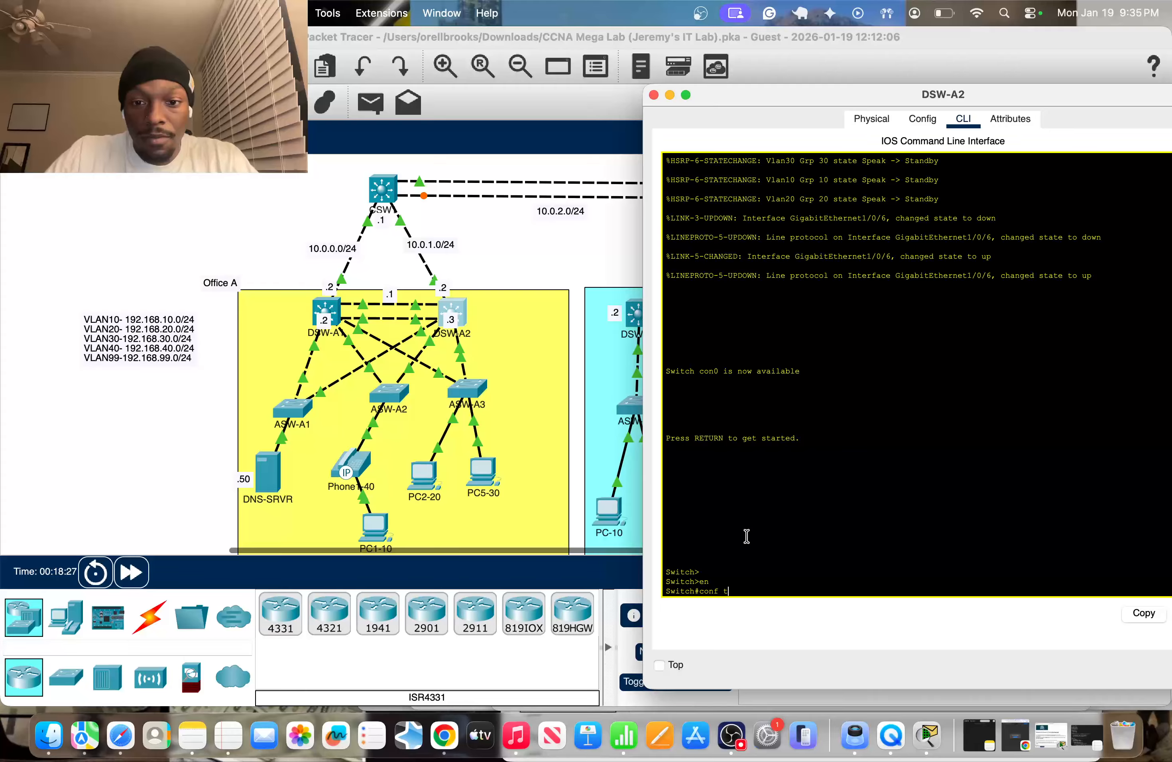
{"action": "key", "text": "Return"}
{"action": "type", "text": "int g1"}
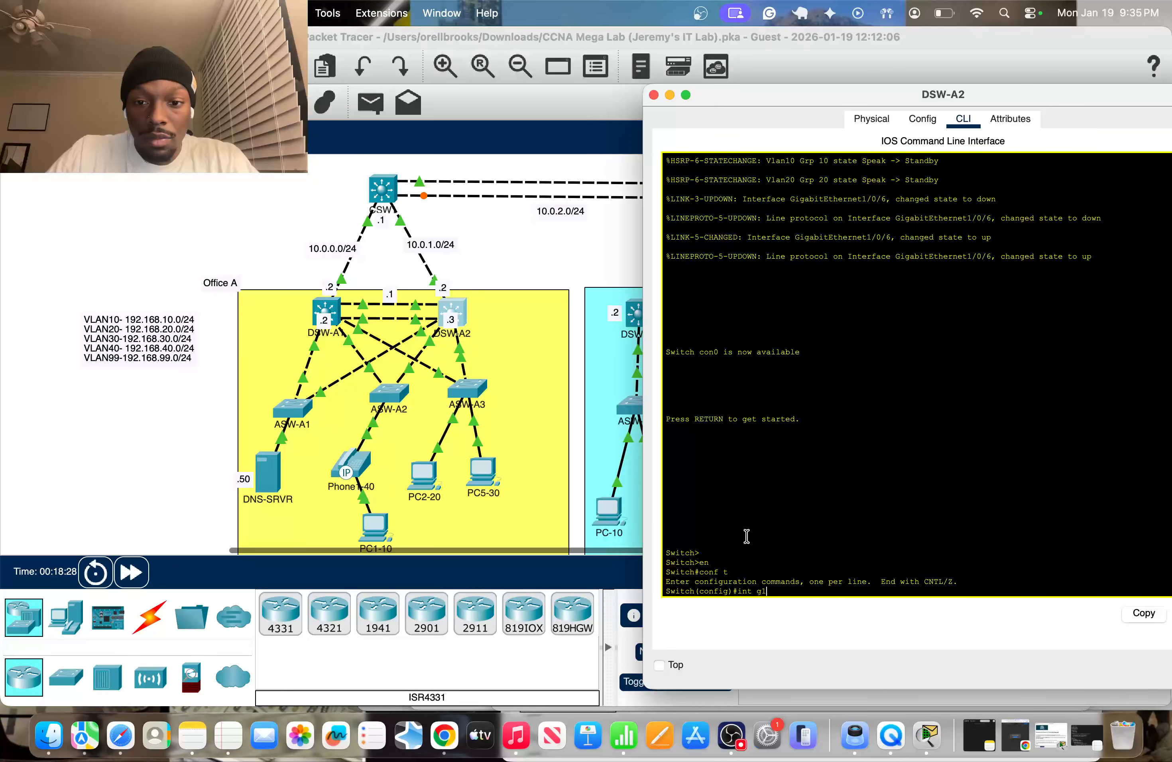
{"action": "type", "text": "/0/6"}
{"action": "key", "text": "Return"}
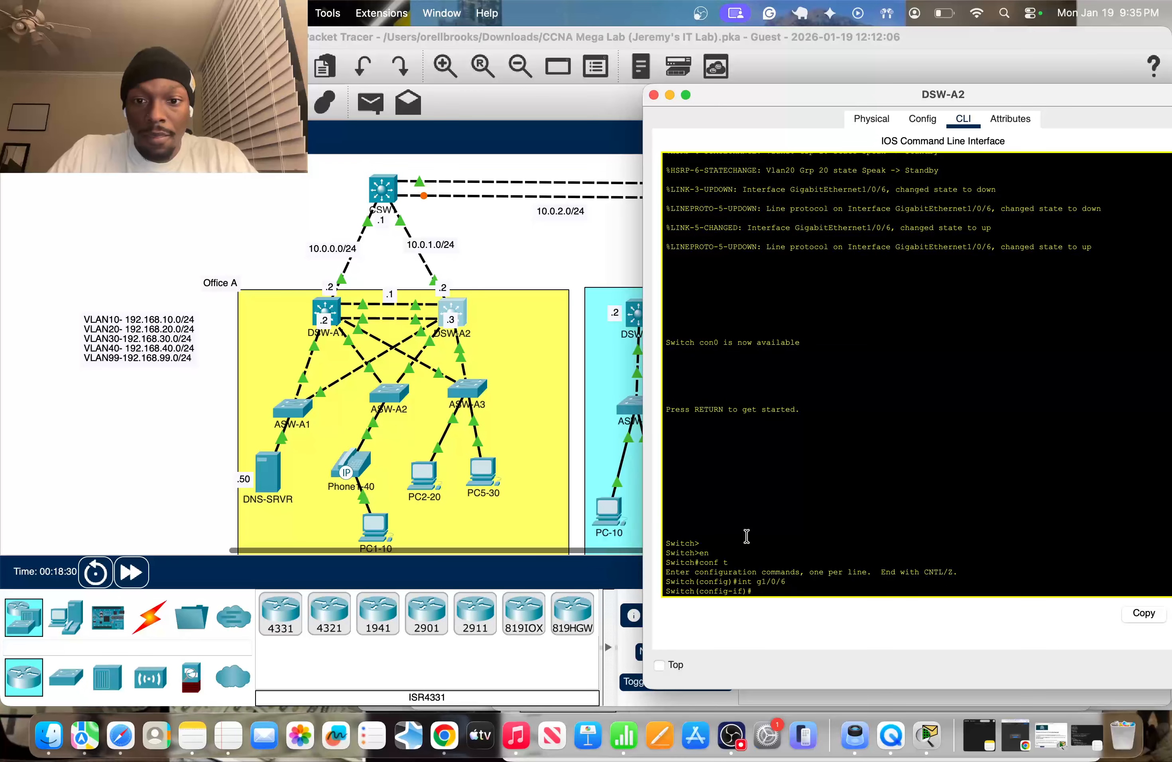
Step: Make DSW-A2's g1/0/6 a routed port with the no switchport command
{"action": "type", "text": "no sw"}
{"action": "key", "text": "Tab"}
{"action": "key", "text": "Return"}
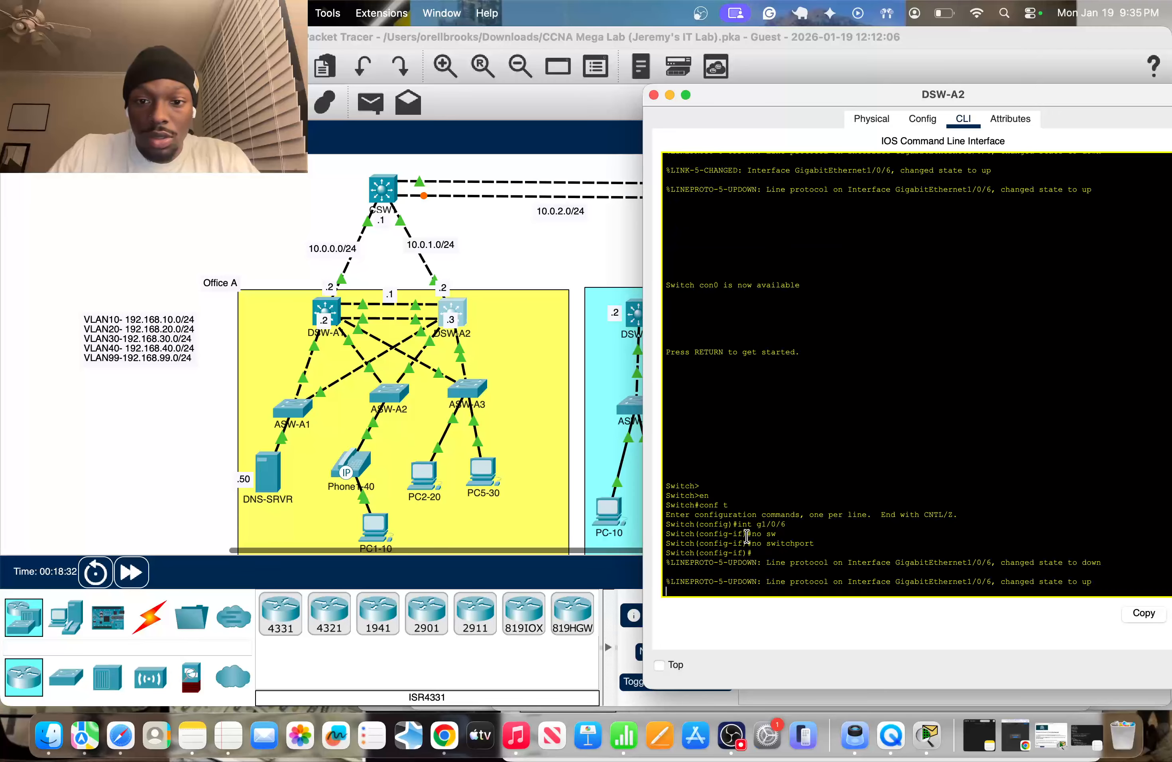
Step: Try to assign IP address 10.0.1.0 with mask 255.255.255.0 to DSW-A2's g1/0/6
{"action": "type", "text": "ip add"}
{"action": "key", "text": "Tab"}
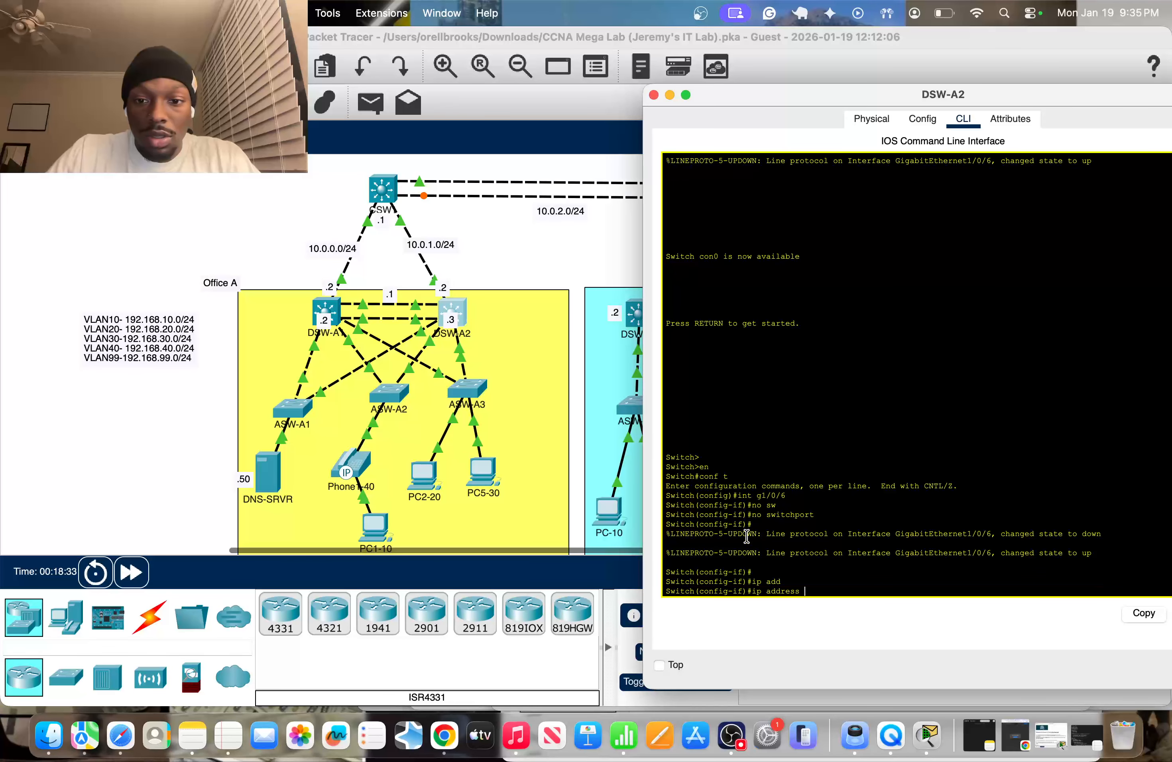
{"action": "type", "text": "10"}
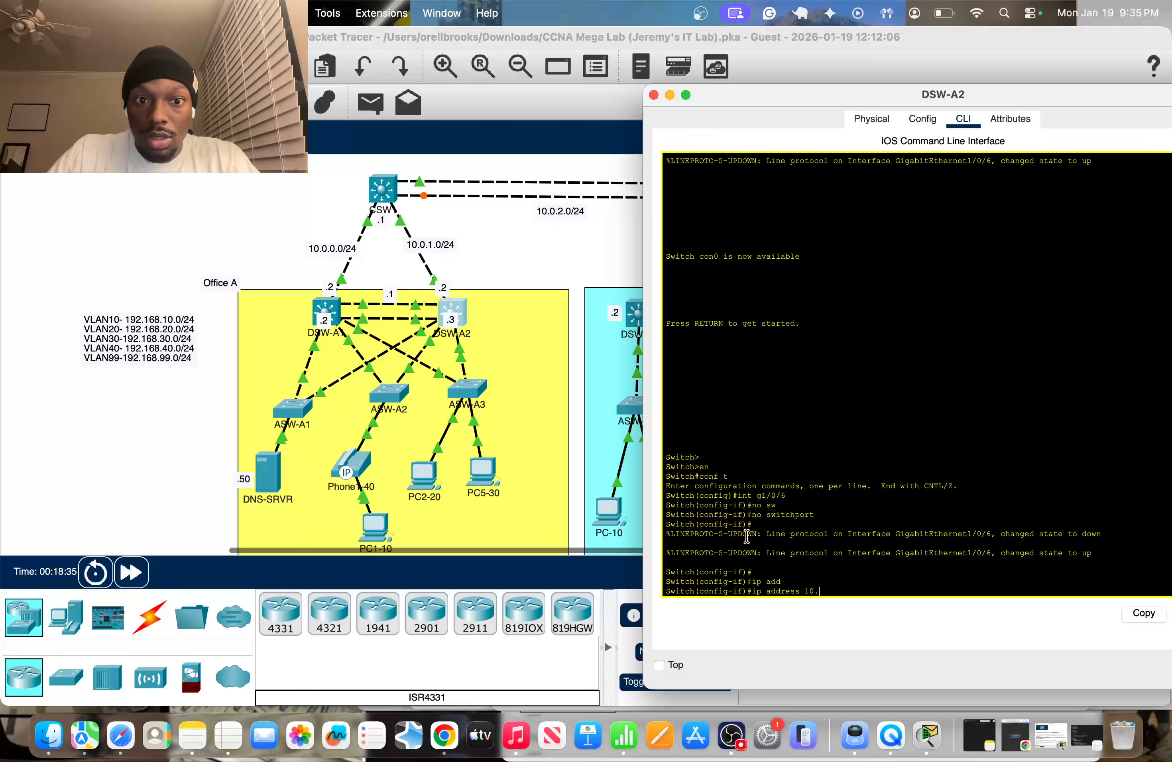
{"action": "type", "text": ".0.1.0"}
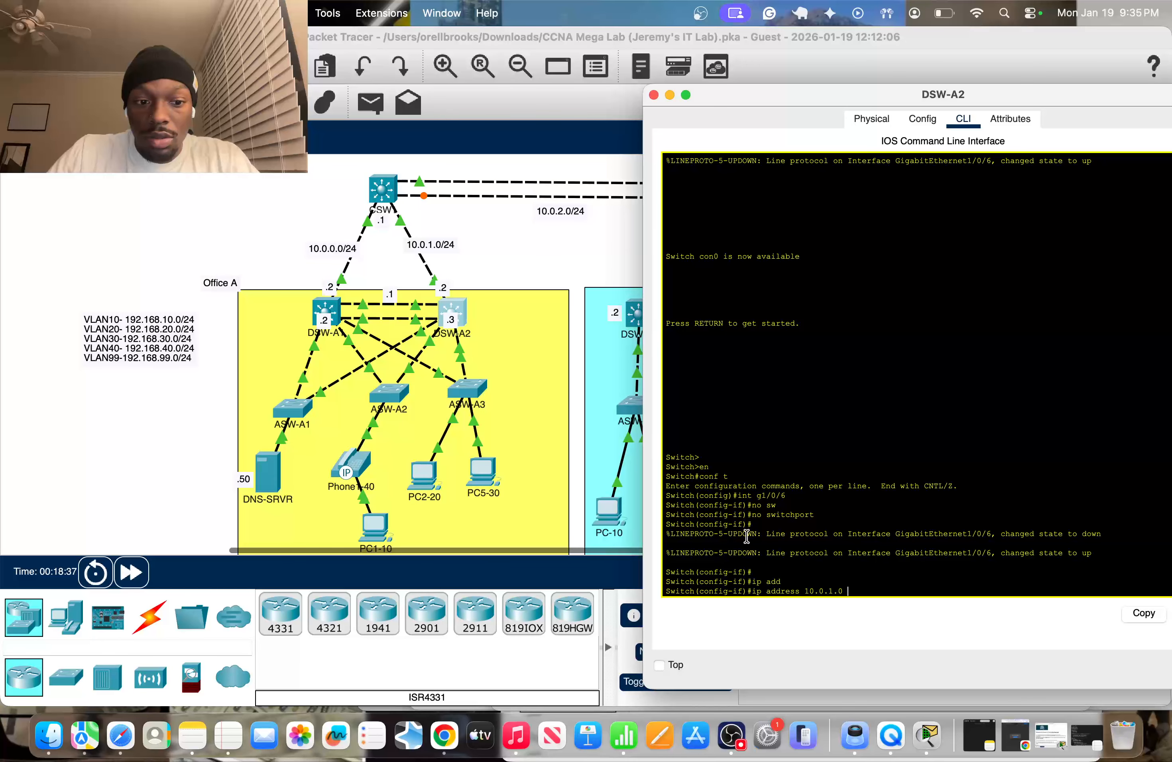
{"action": "type", "text": " 255.255.255.0"}
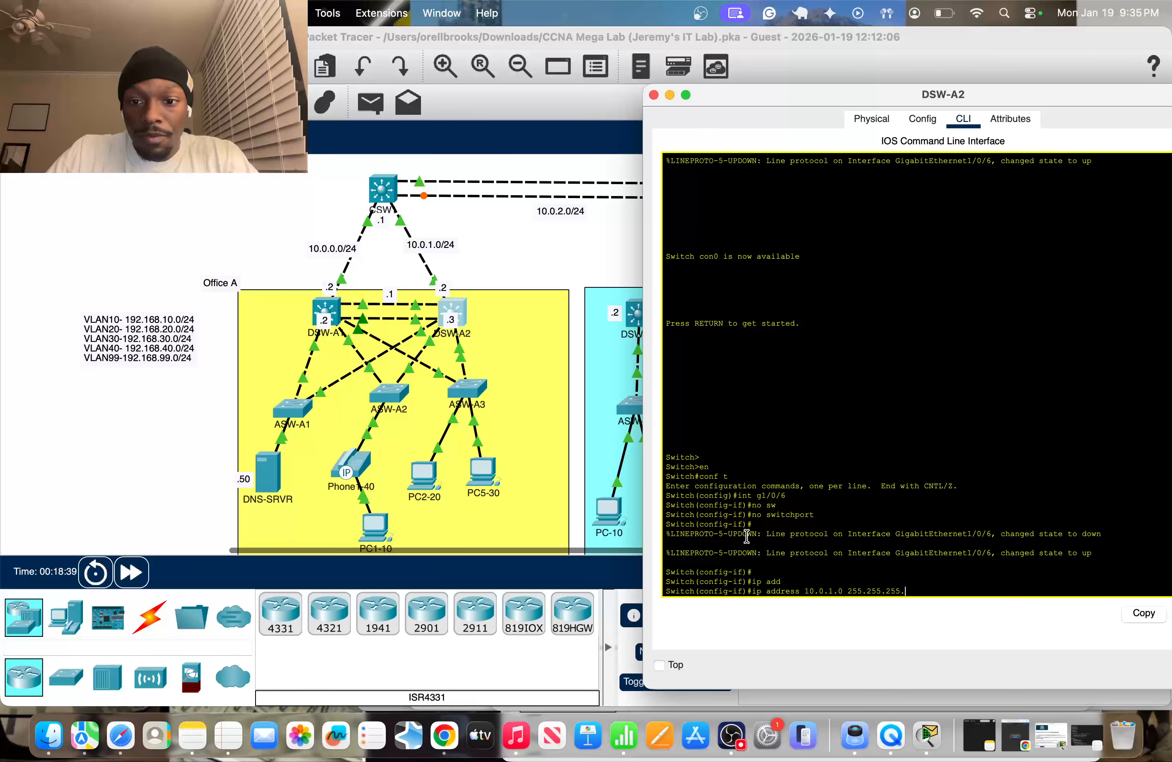
{"action": "key", "text": "Return"}
{"action": "key", "text": "Return"}
{"action": "key", "text": "Return"}
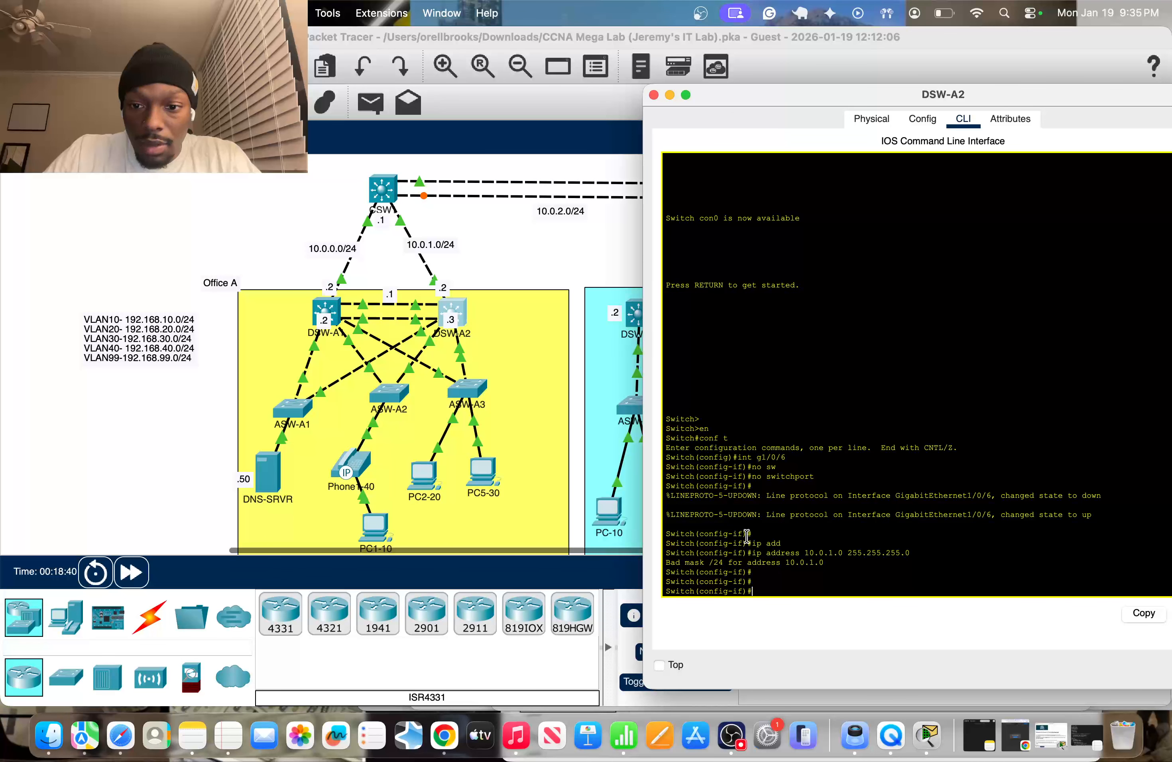
Step: Assign IP address 10.0.1.2 with mask 255.255.255.0 to DSW-A2's g1/0/6
{"action": "key", "text": "Up"}
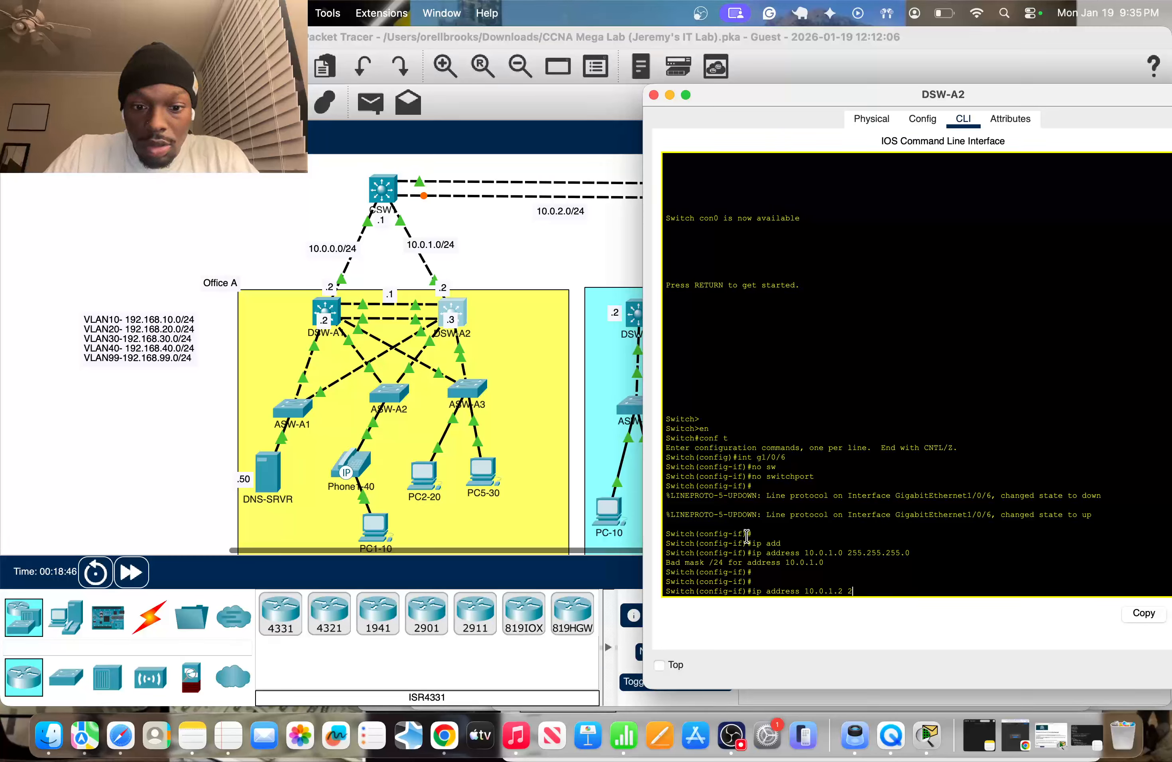
{"action": "type", "text": "55."}
{"action": "type", "text": "5.0"}
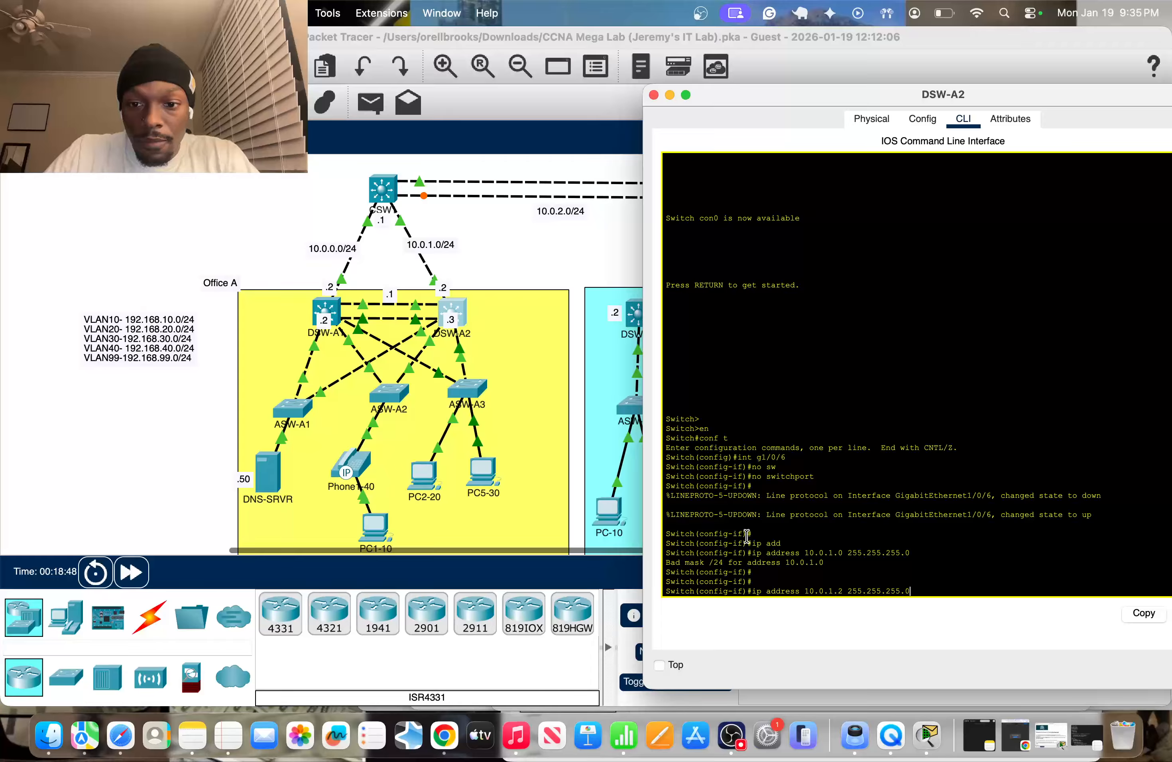
{"action": "key", "text": "Return"}
{"action": "key", "text": "Return"}
{"action": "key", "text": "Return"}
Step: On CSW1, make interface g0/2, the link to DSW-A2, a routed port with the no switchport command
{"action": "left_click", "coordinate": [473, 254]}
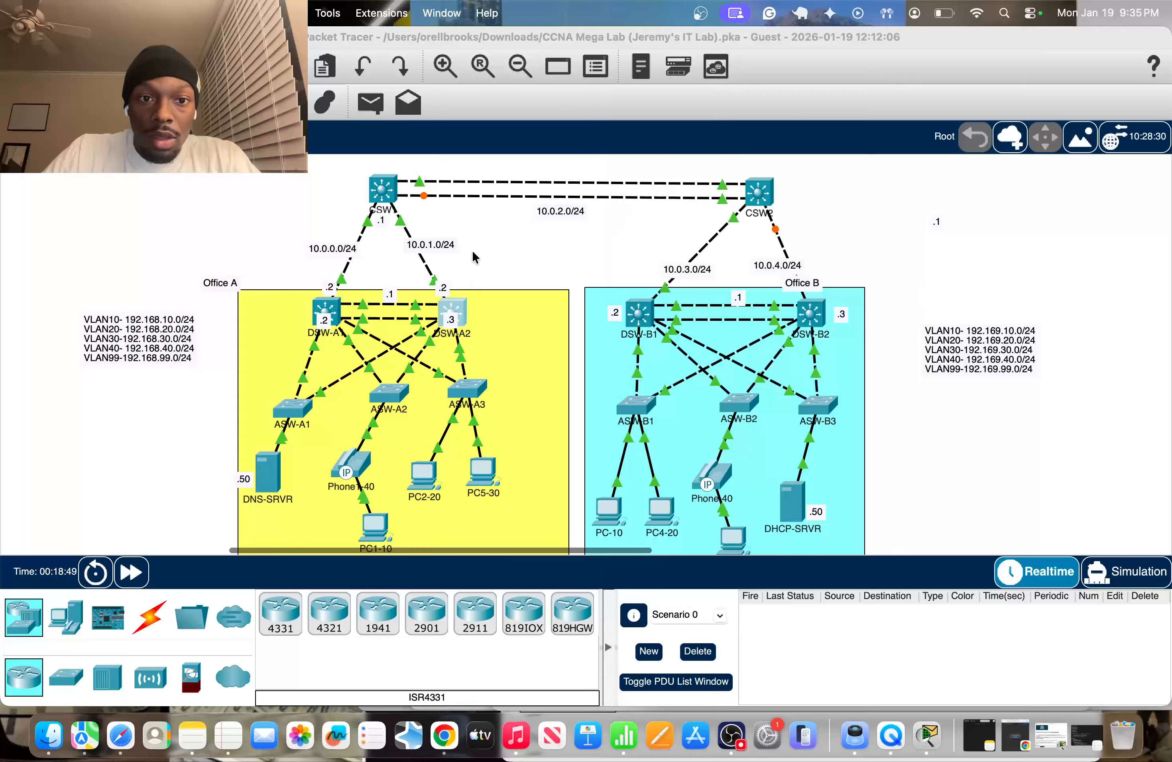
{"action": "left_click", "coordinate": [381, 197]}
{"action": "left_click", "coordinate": [452, 220]}
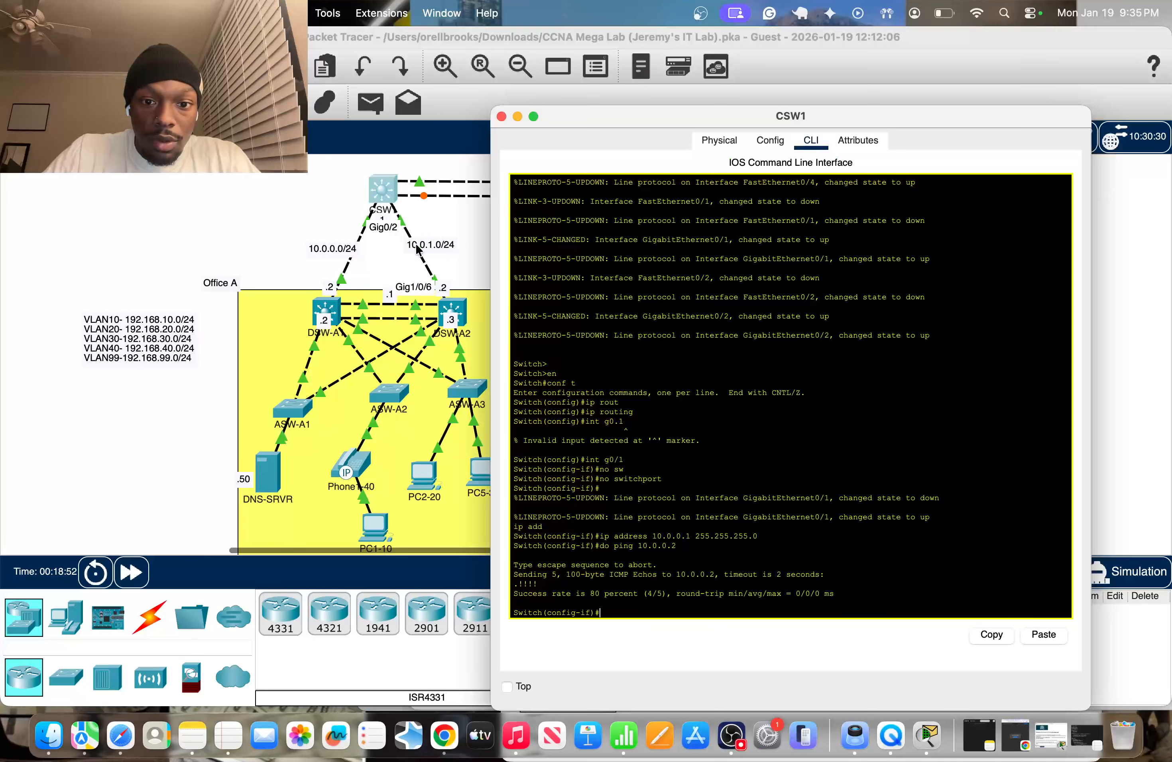
{"action": "left_click", "coordinate": [383, 191]}
{"action": "key", "text": "Return"}
{"action": "key", "text": "Return"}
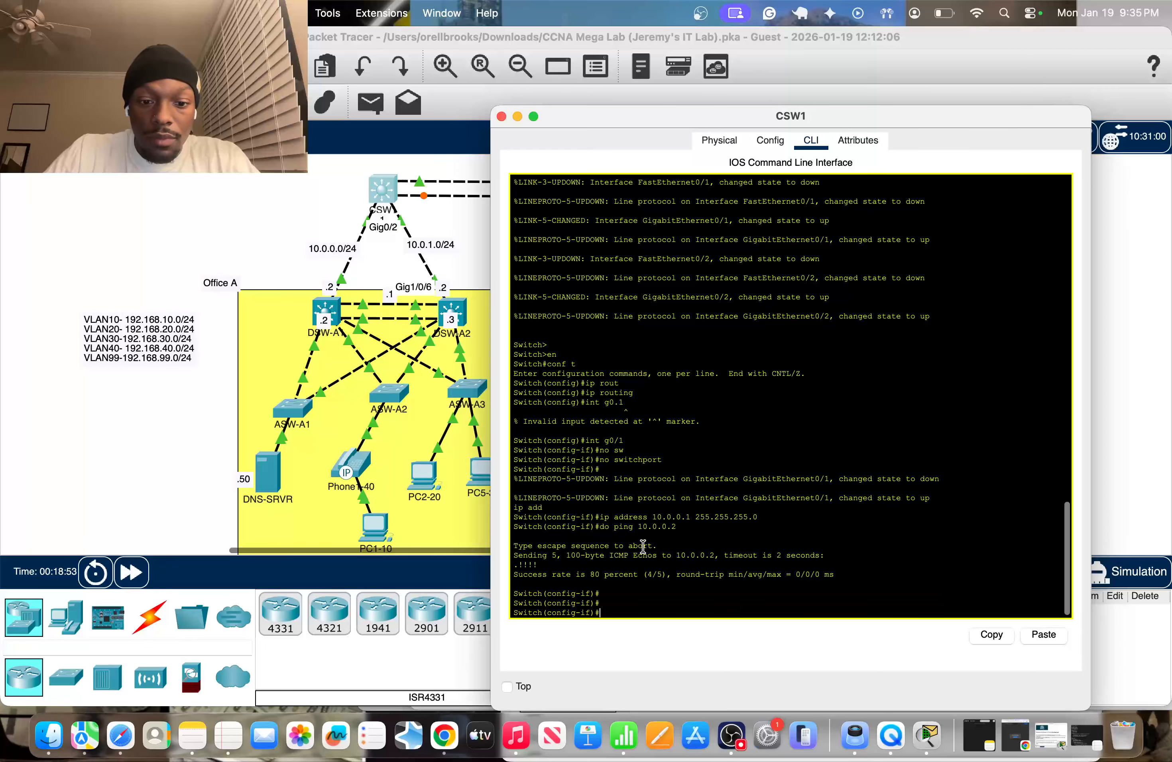
{"action": "type", "text": "int g0/2"}
{"action": "key", "text": "Return"}
{"action": "type", "text": "no sw"}
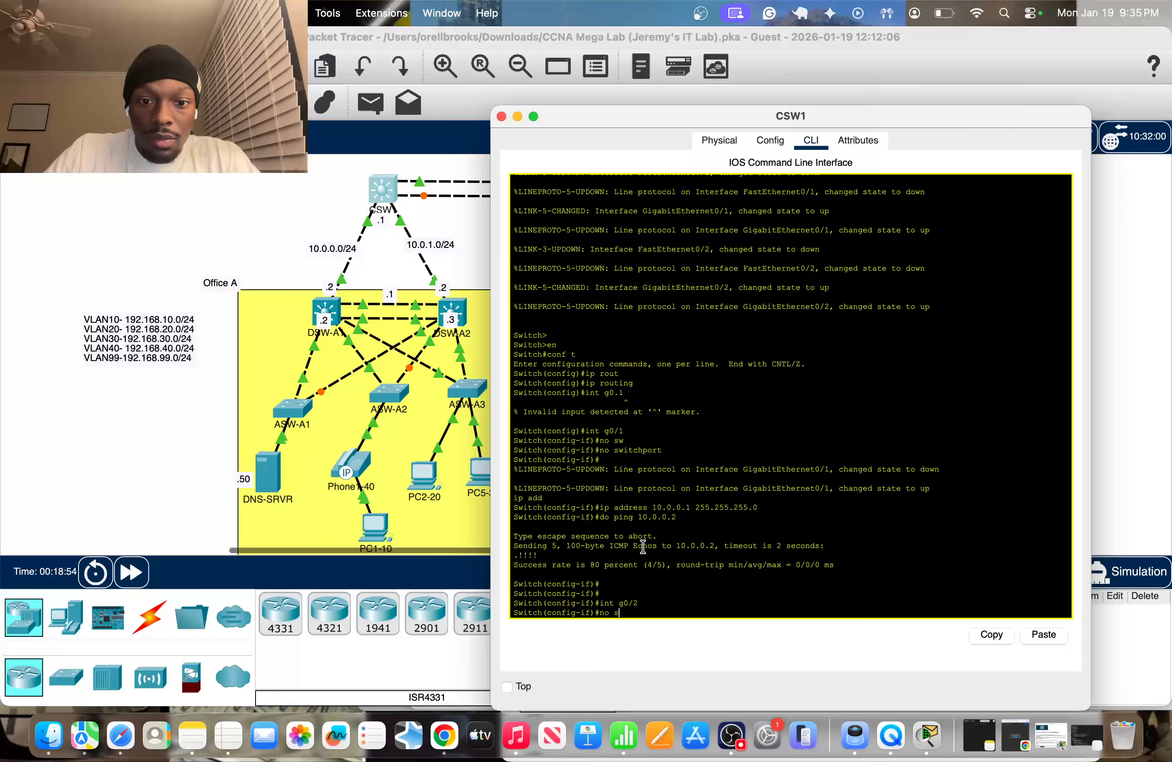
{"action": "key", "text": "Tab"}
{"action": "key", "text": "Return"}
Step: Assign IP address 10.0.1.1 with mask 255.255.255.0 to CSW1's g0/2, checking it against DSW-A2's configured address
{"action": "type", "text": "ipa d"}
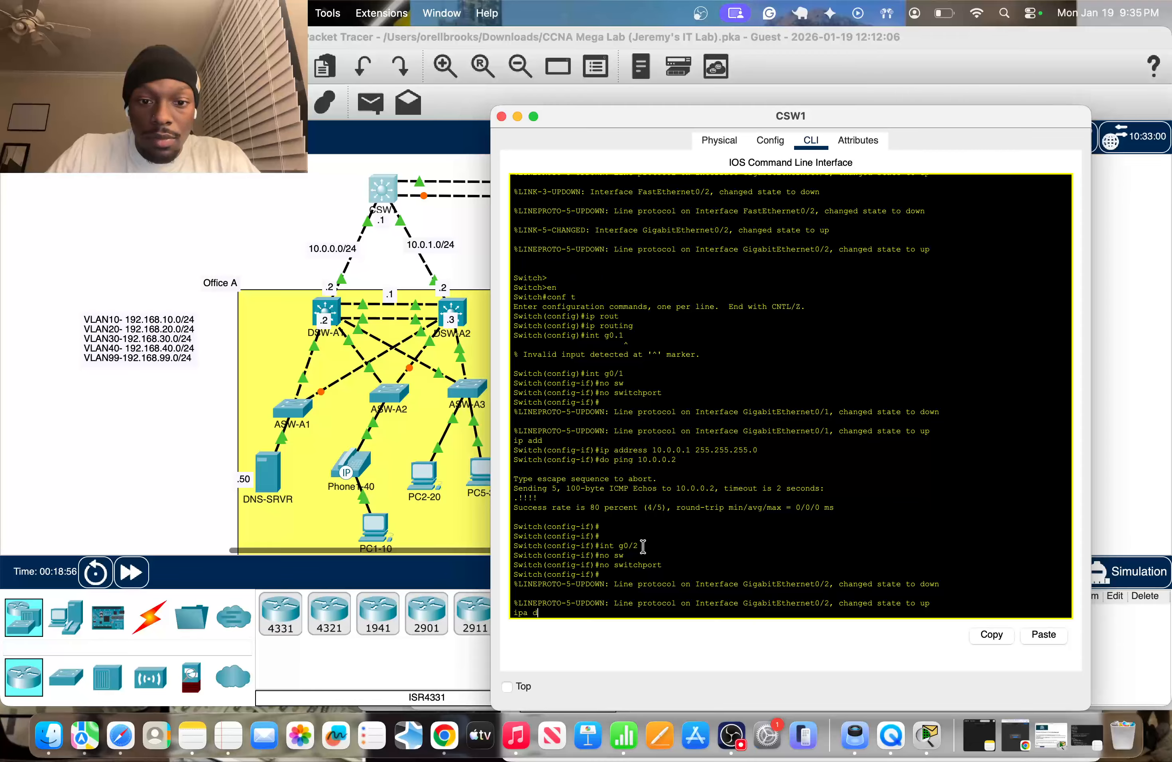
{"action": "key", "text": "Tab"}
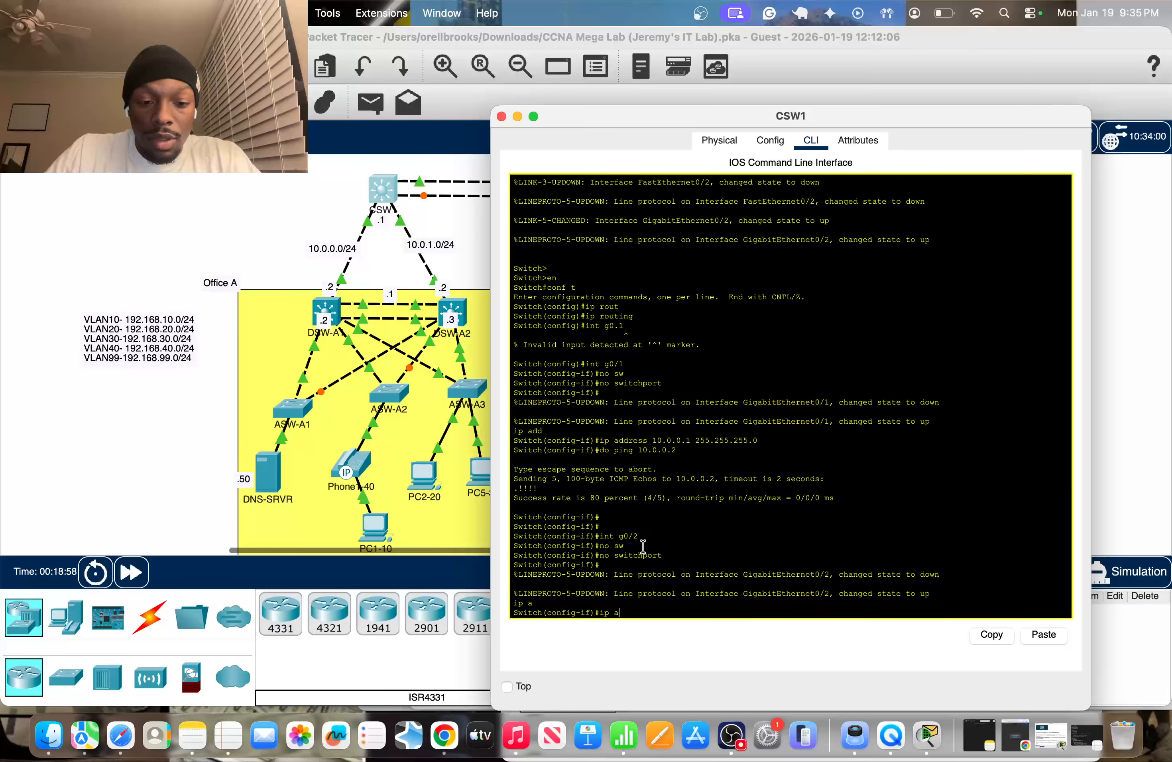
{"action": "type", "text": "dd"}
{"action": "key", "text": "Tab"}
{"action": "type", "text": "1"}
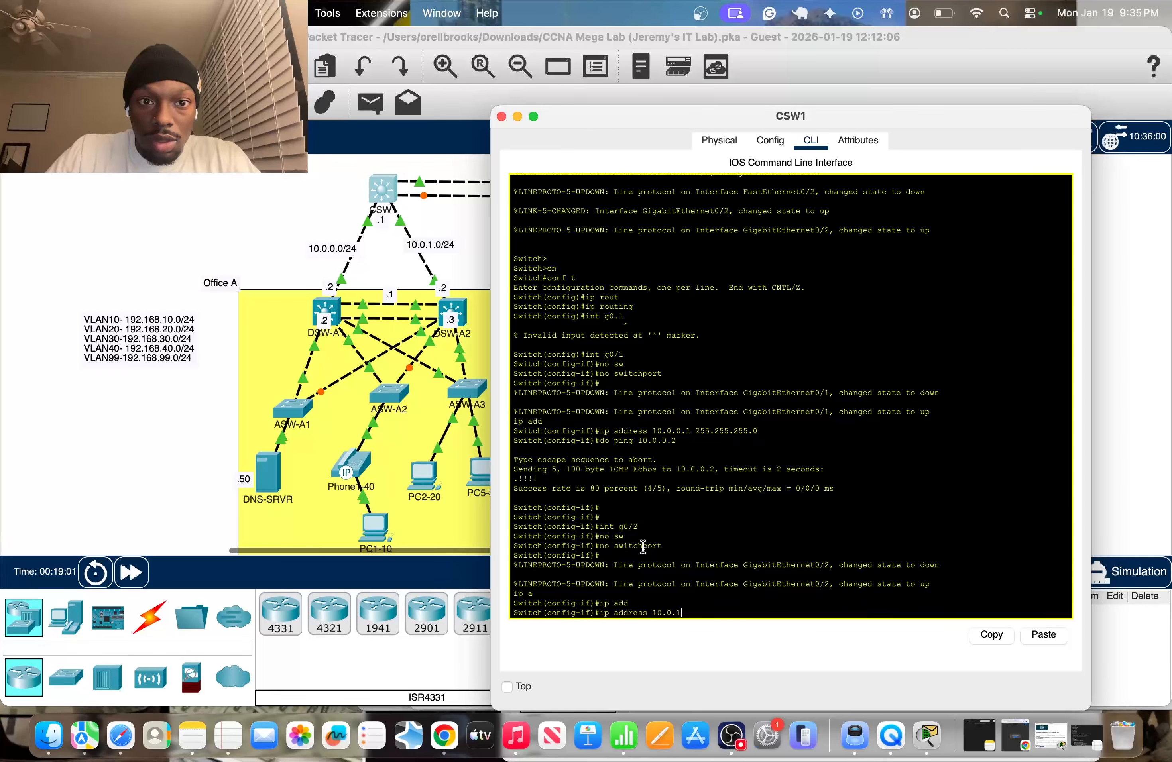
{"action": "type", "text": "0.0.1.1"}
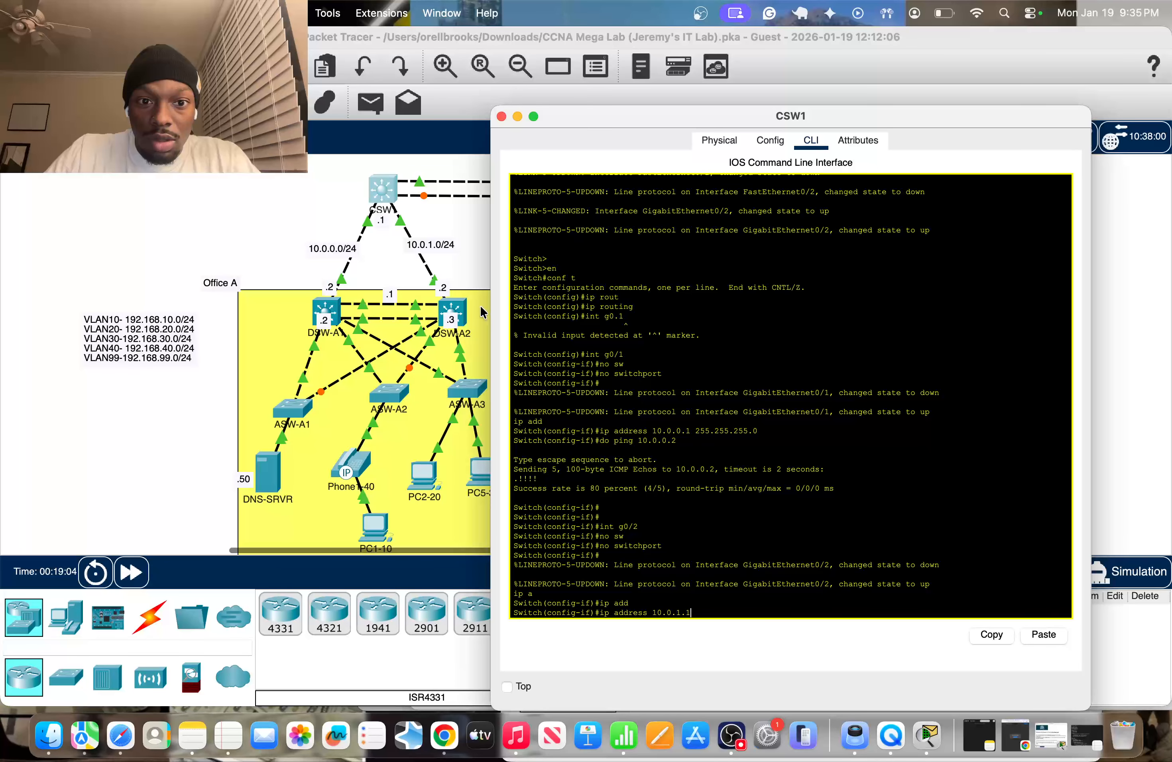
{"action": "left_click", "coordinate": [467, 284]}
{"action": "left_click", "coordinate": [461, 307]}
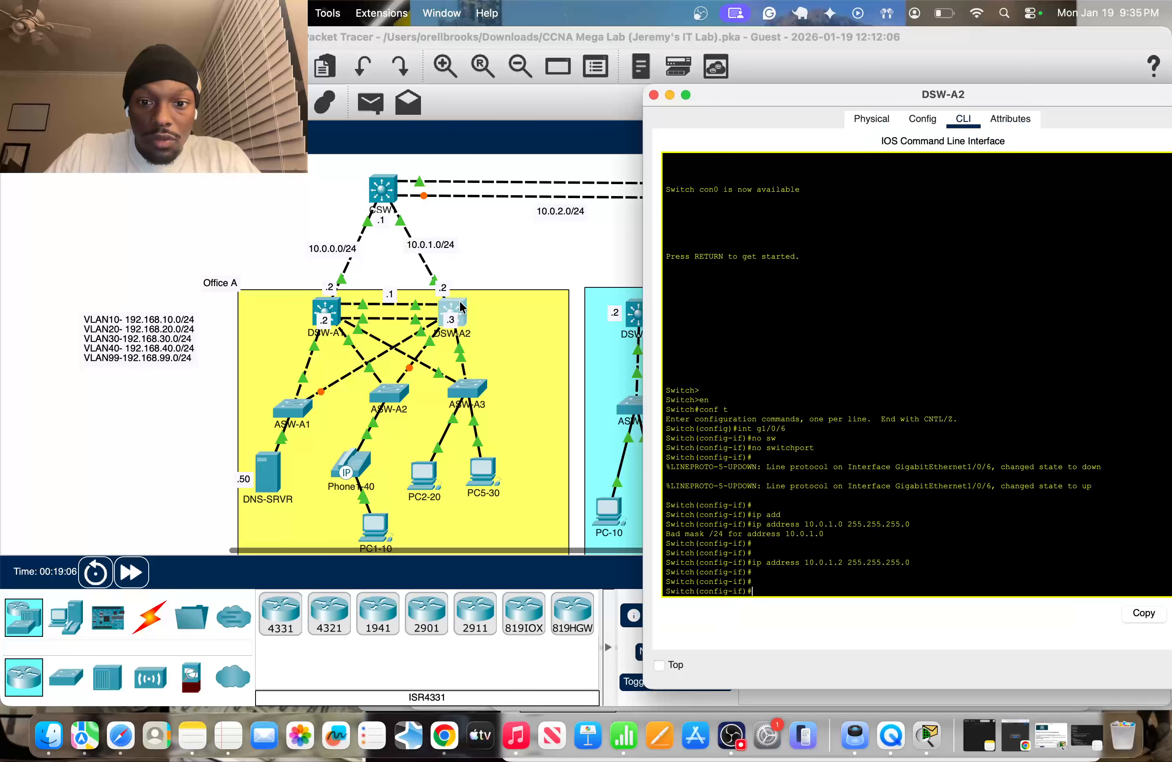
{"action": "left_click", "coordinate": [471, 285]}
{"action": "left_click", "coordinate": [383, 196]}
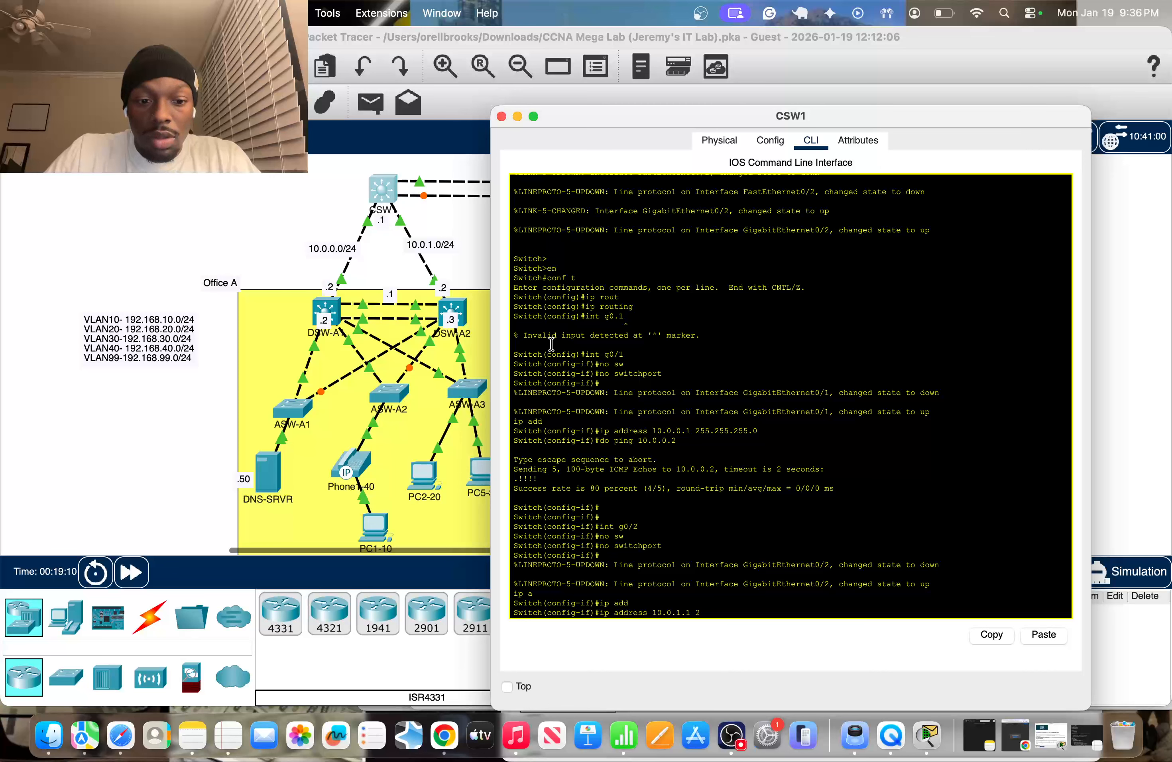
{"action": "type", "text": "255.255.255.0"}
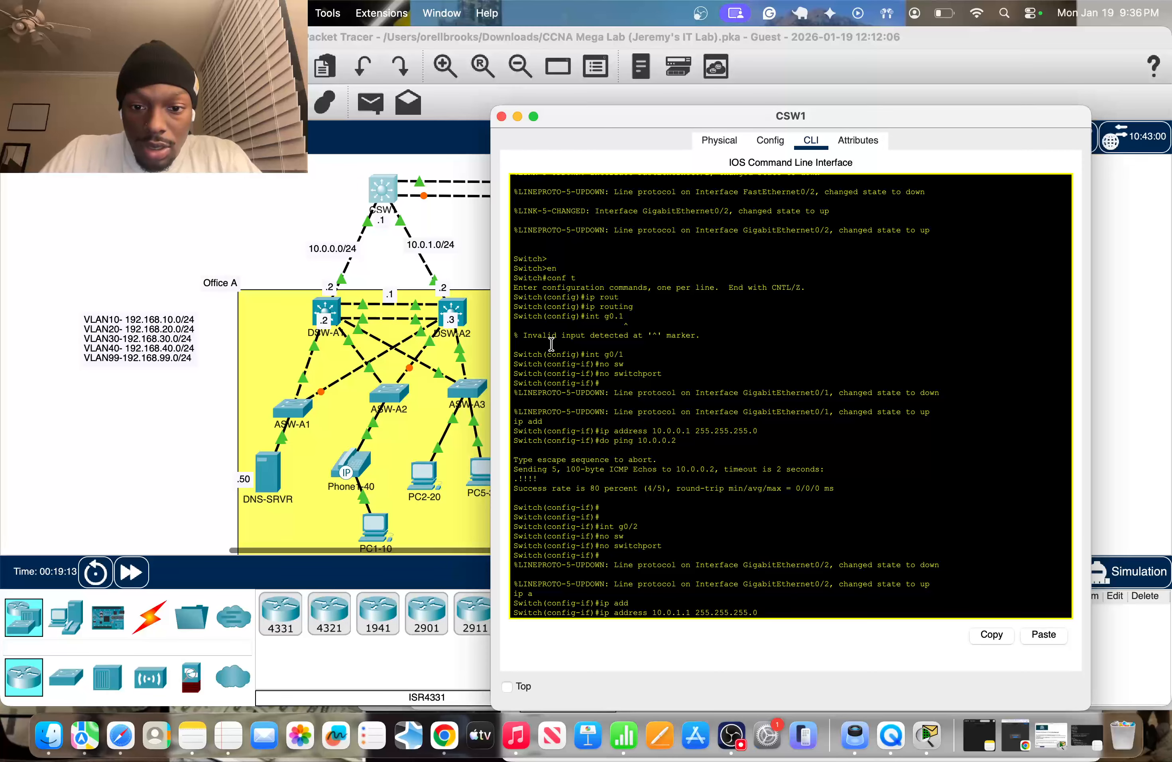
{"action": "key", "text": "Return"}
Step: Ping DSW-A2 at 10.0.1.2 from CSW1 to test the routed link
{"action": "type", "text": "do ping "}
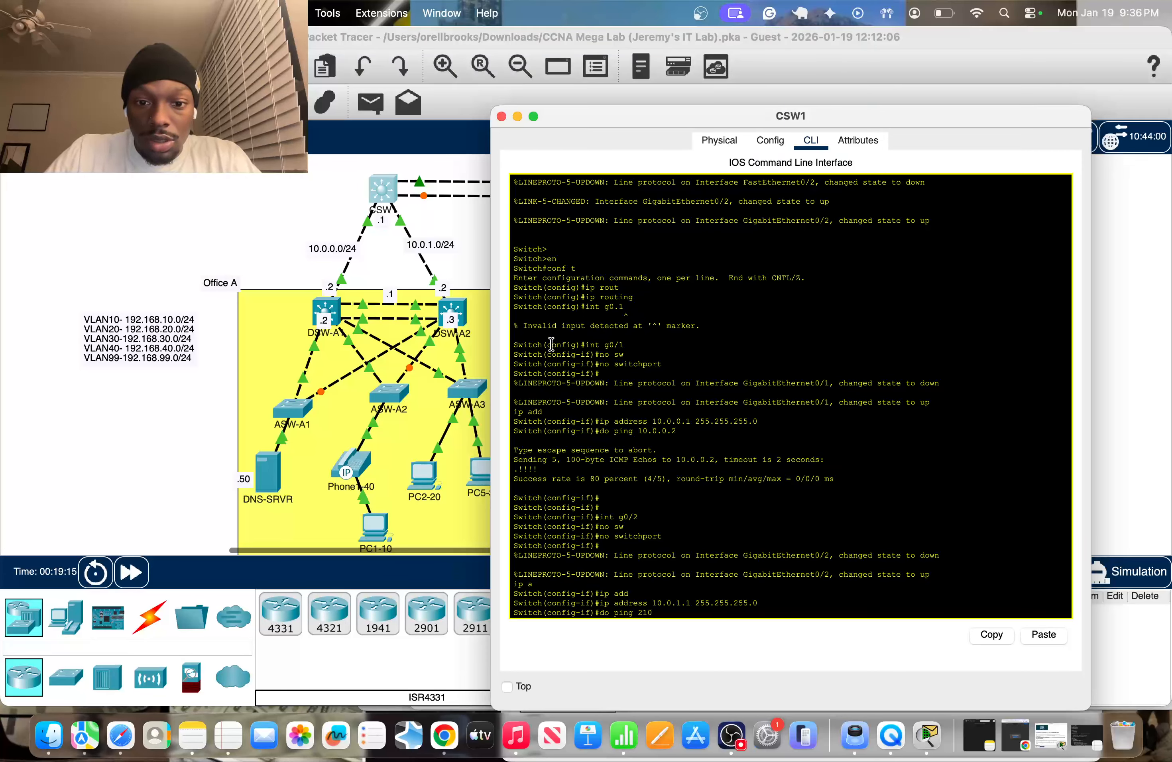
{"action": "type", "text": "21"}
{"action": "key", "text": "BackSpace"}
{"action": "key", "text": "BackSpace"}
{"action": "type", "text": "10.0."}
{"action": "key", "text": "BackSpace"}
{"action": "key", "text": "BackSpace"}
{"action": "type", "text": "1.2"}
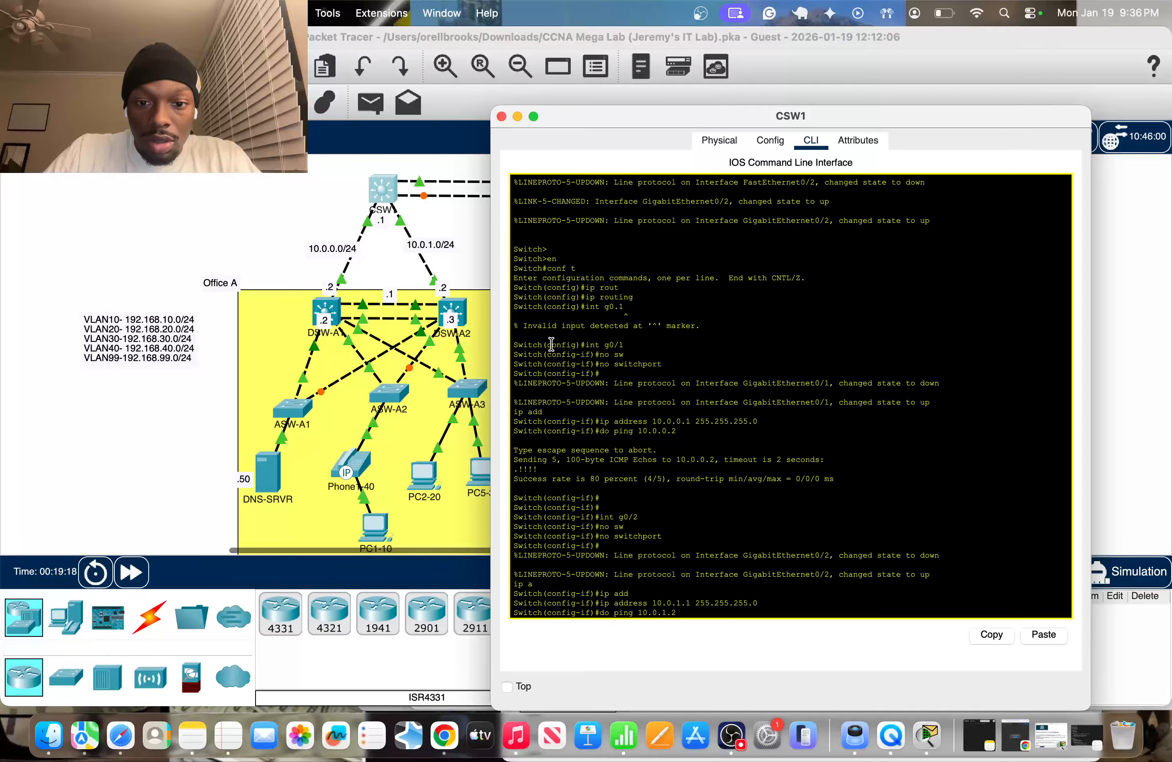
{"action": "key", "text": "Return"}
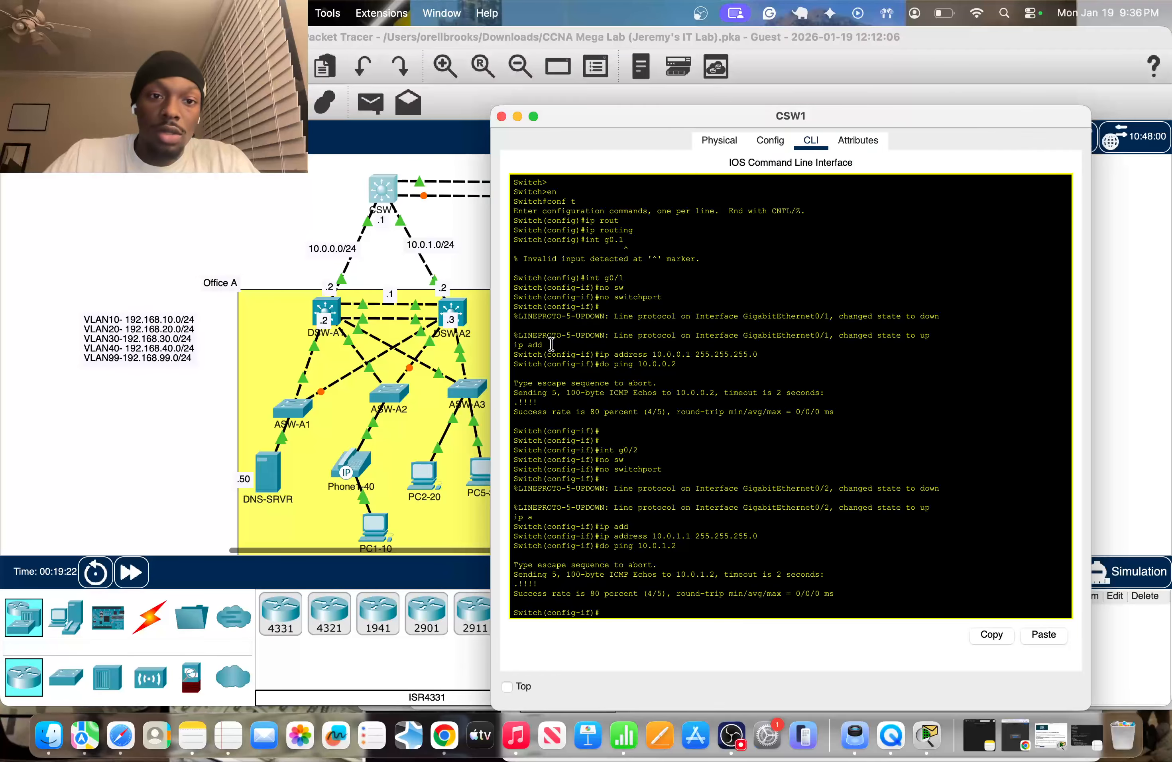
Step: On DSW-A1, leave interface configuration and enter router configuration for OSPF process 1
{"action": "left_click", "coordinate": [470, 258]}
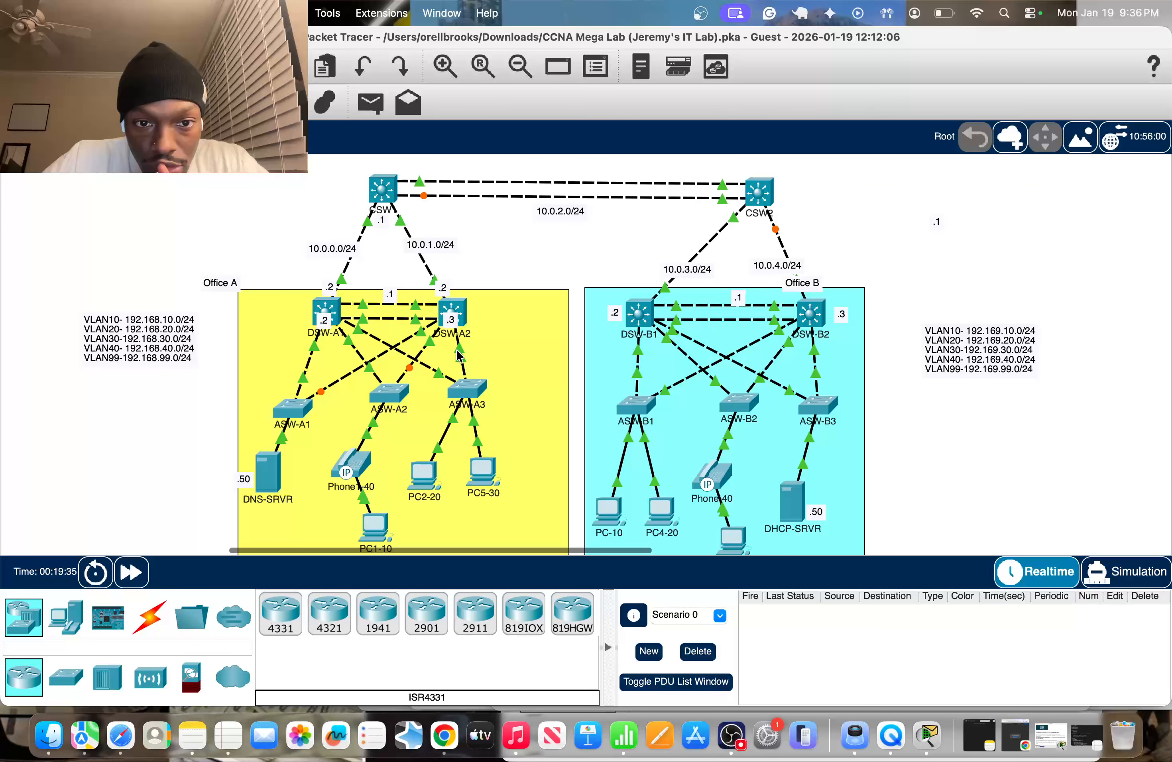
{"action": "left_click", "coordinate": [328, 308]}
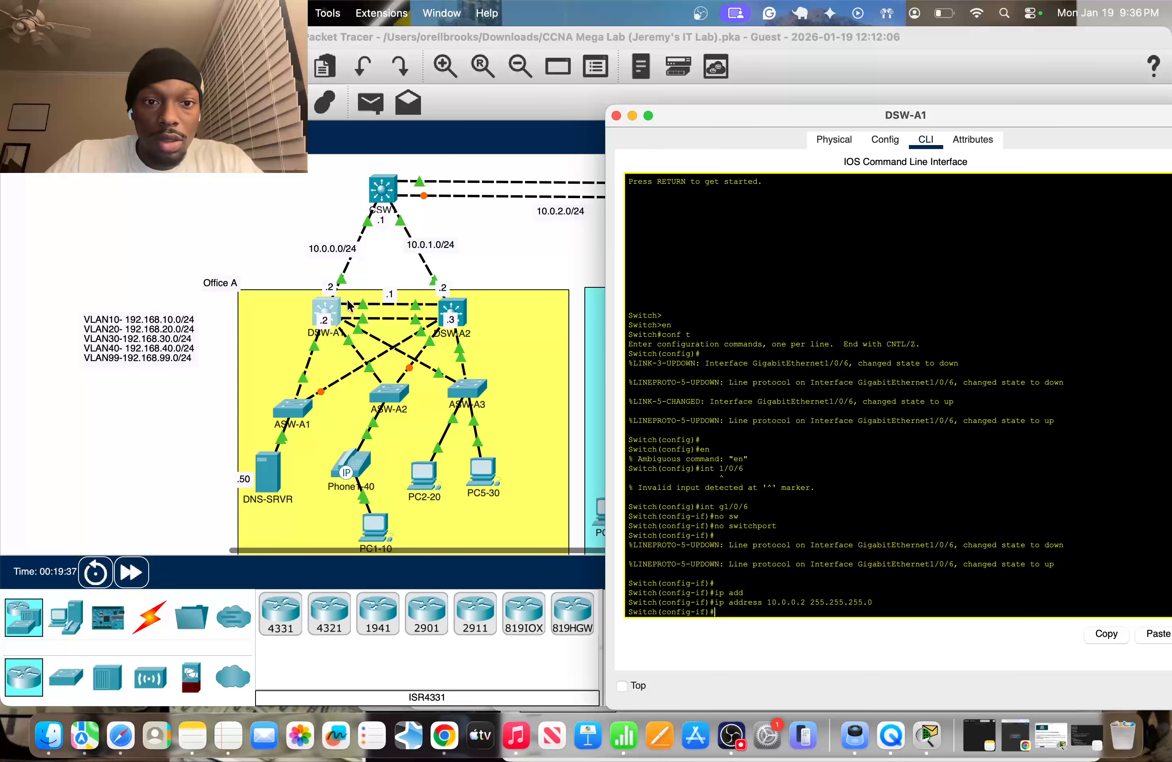
{"action": "key", "text": "Return"}
{"action": "key", "text": "Return"}
{"action": "type", "text": "exit"}
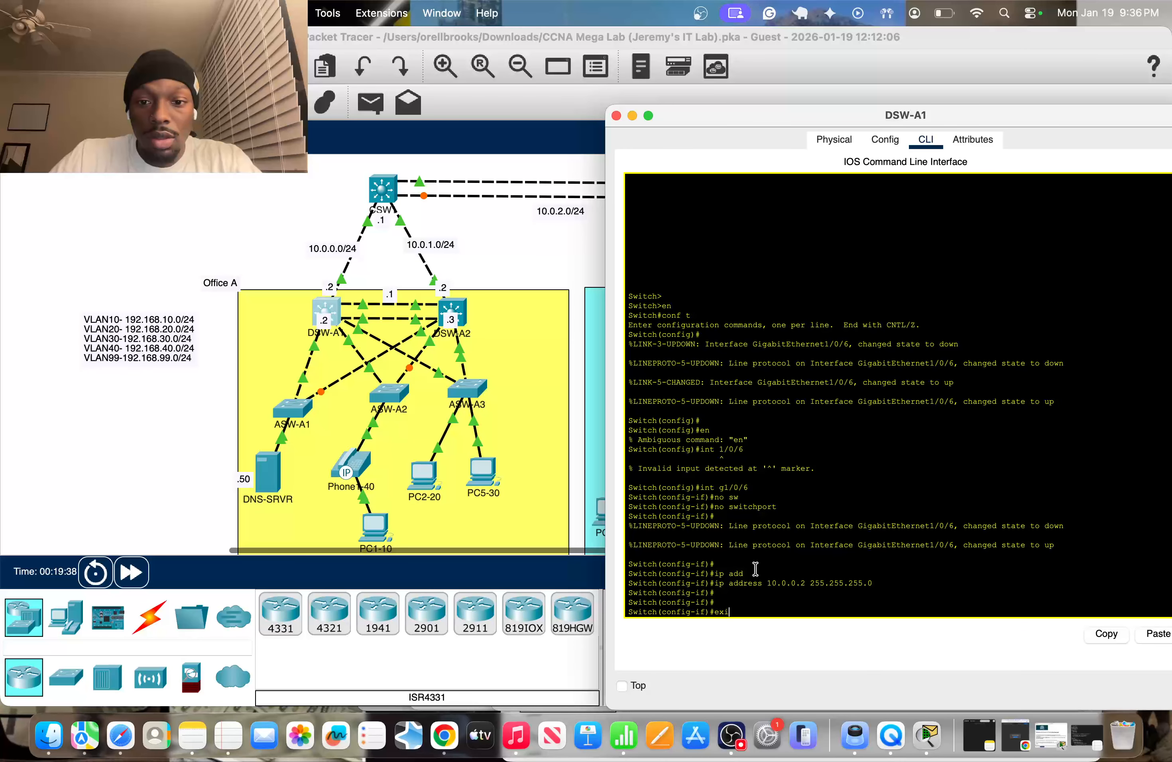
{"action": "key", "text": "Return"}
{"action": "key", "text": "Return"}
{"action": "key", "text": "Return"}
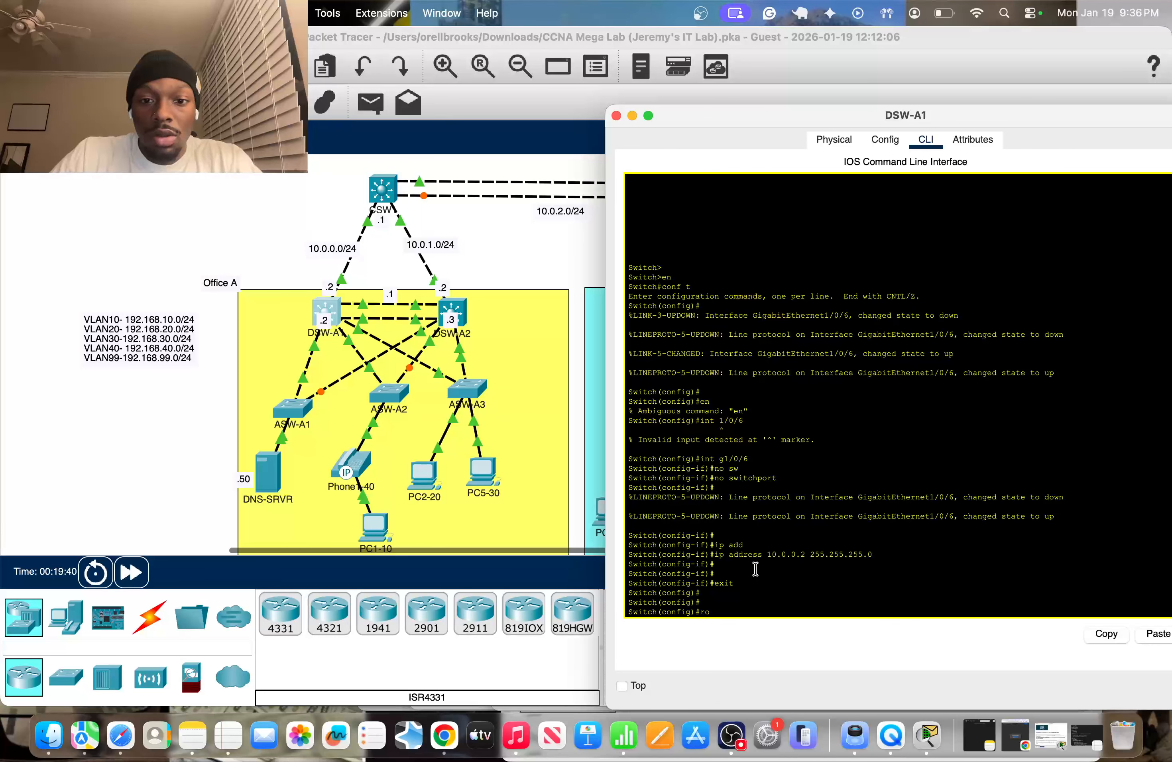
{"action": "type", "text": "router 1"}
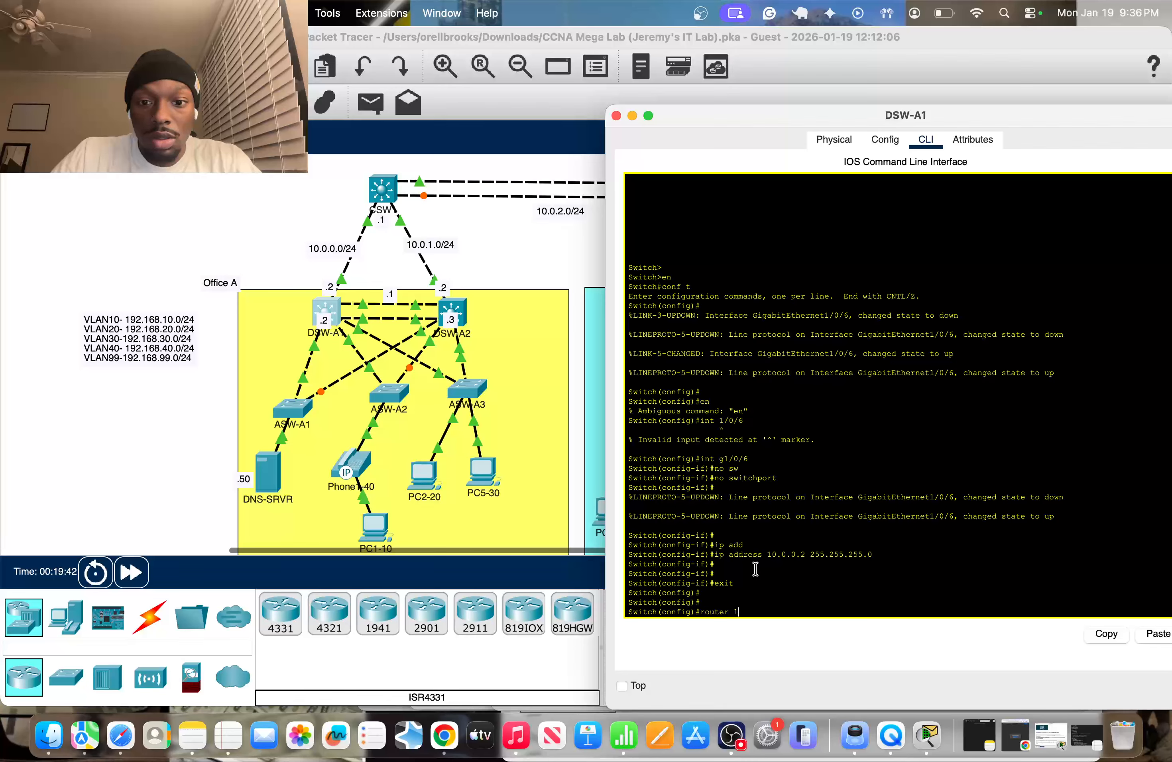
{"action": "key", "text": "Tab"}
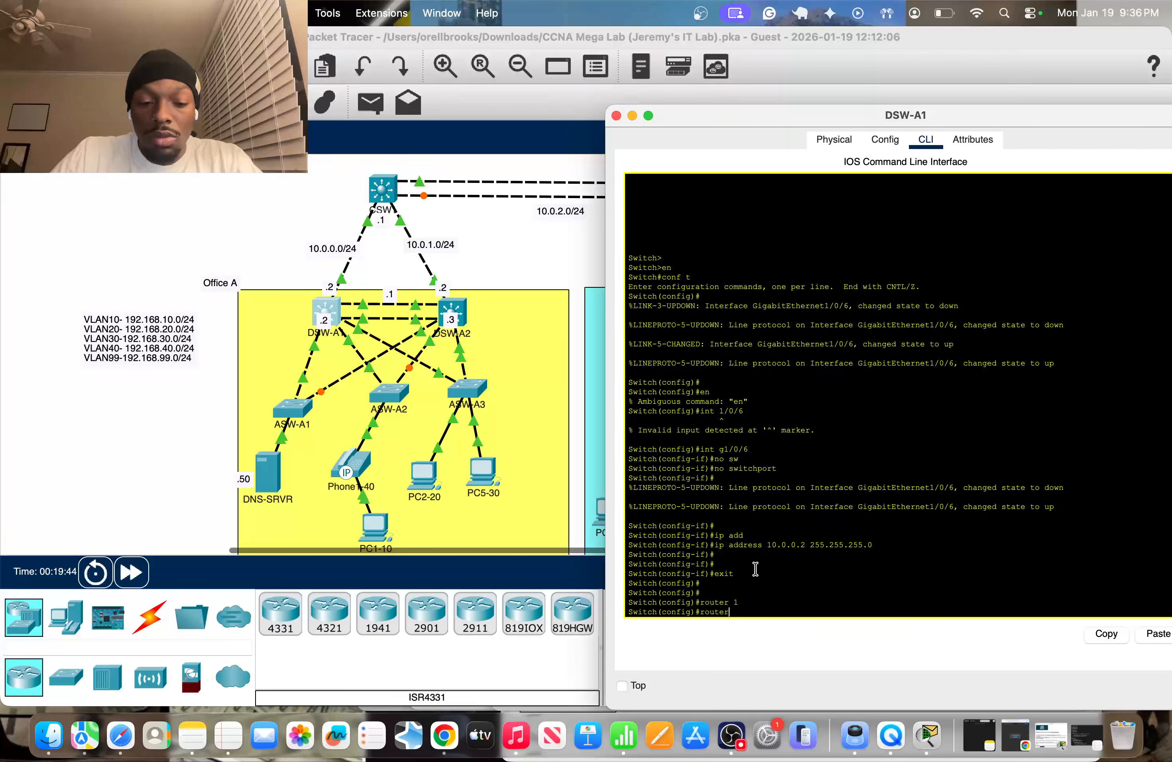
{"action": "type", "text": "os"}
{"action": "key", "text": "Tab"}
{"action": "type", "text": "1"}
{"action": "key", "text": "Return"}
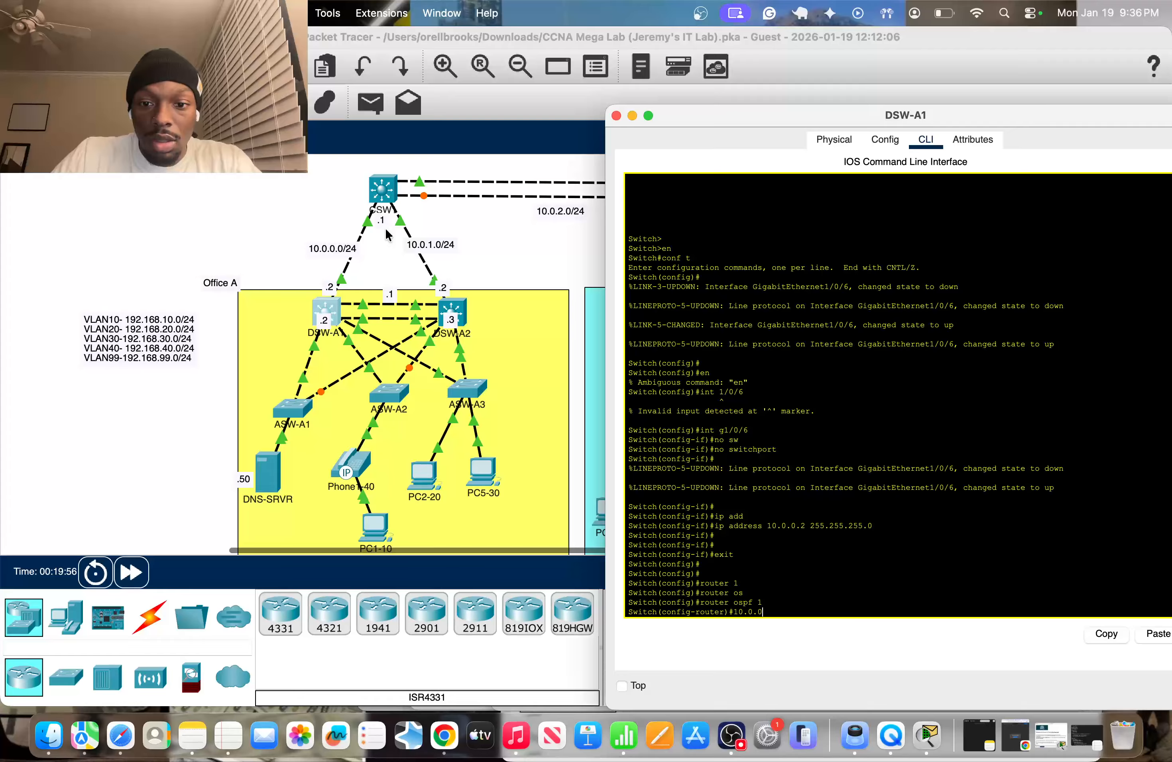
{"action": "type", "text": "."}
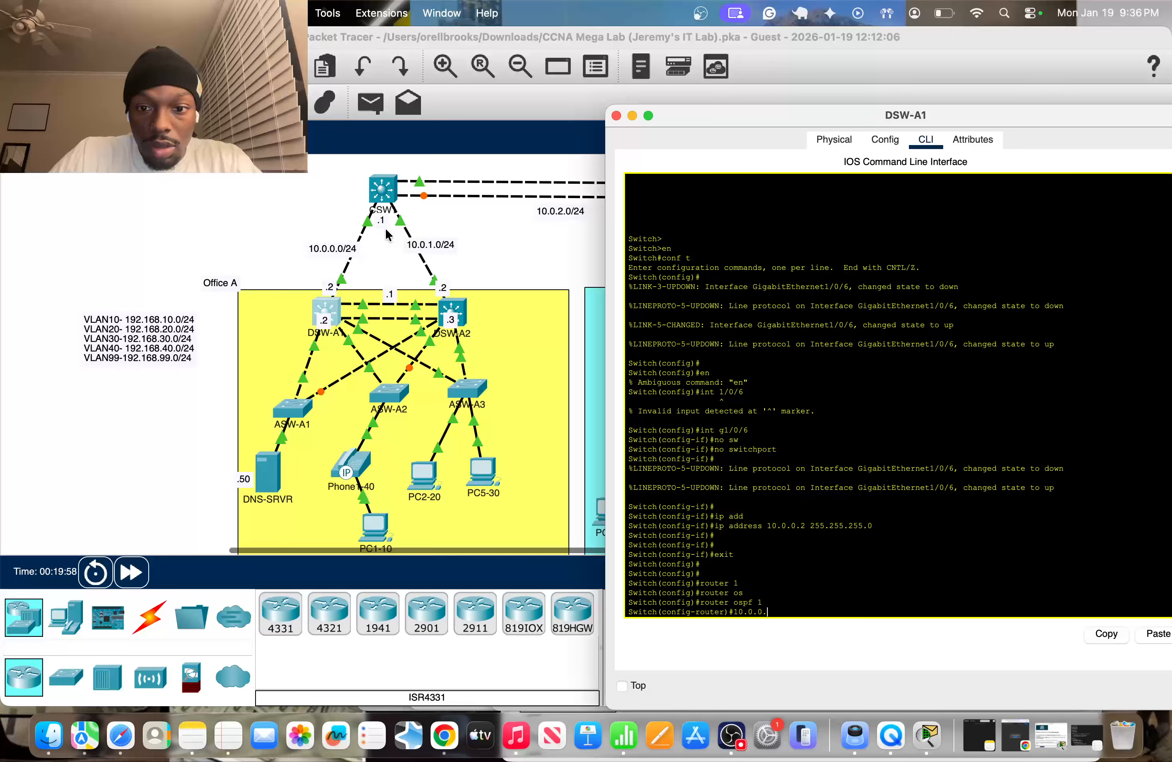
{"action": "type", "text": "0 0 "}
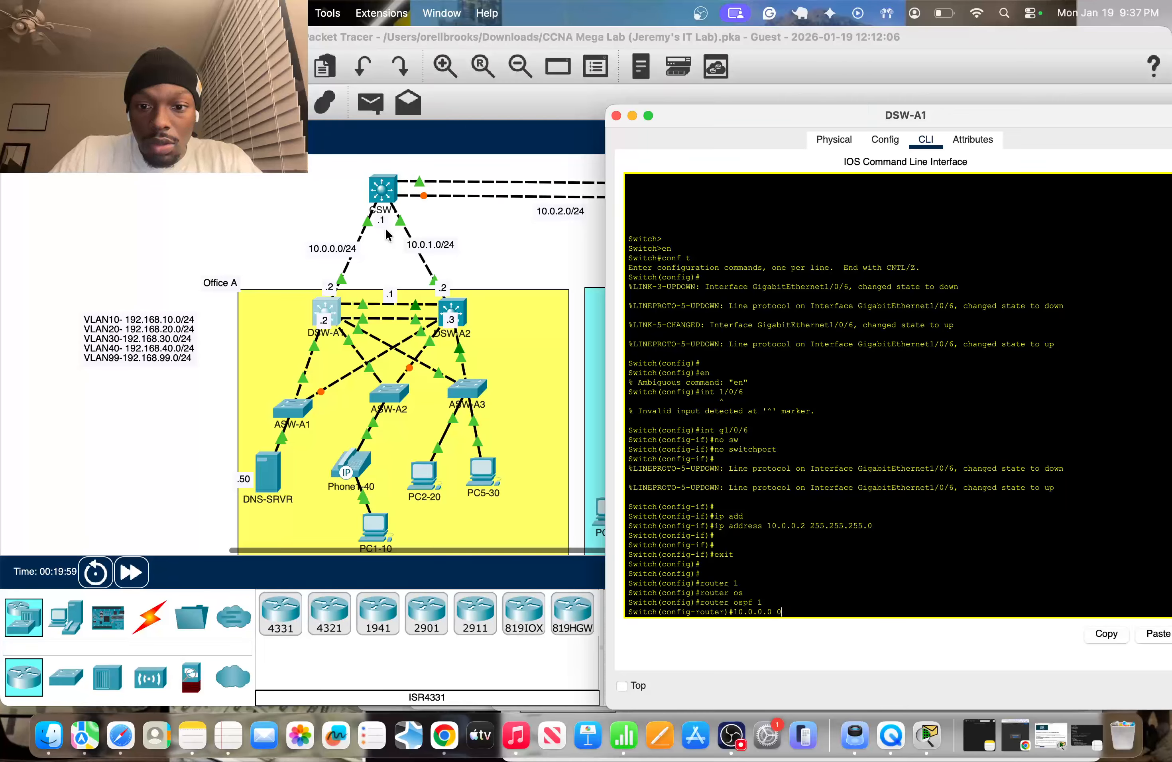
{"action": "type", "text": "0.0.255.2555"}
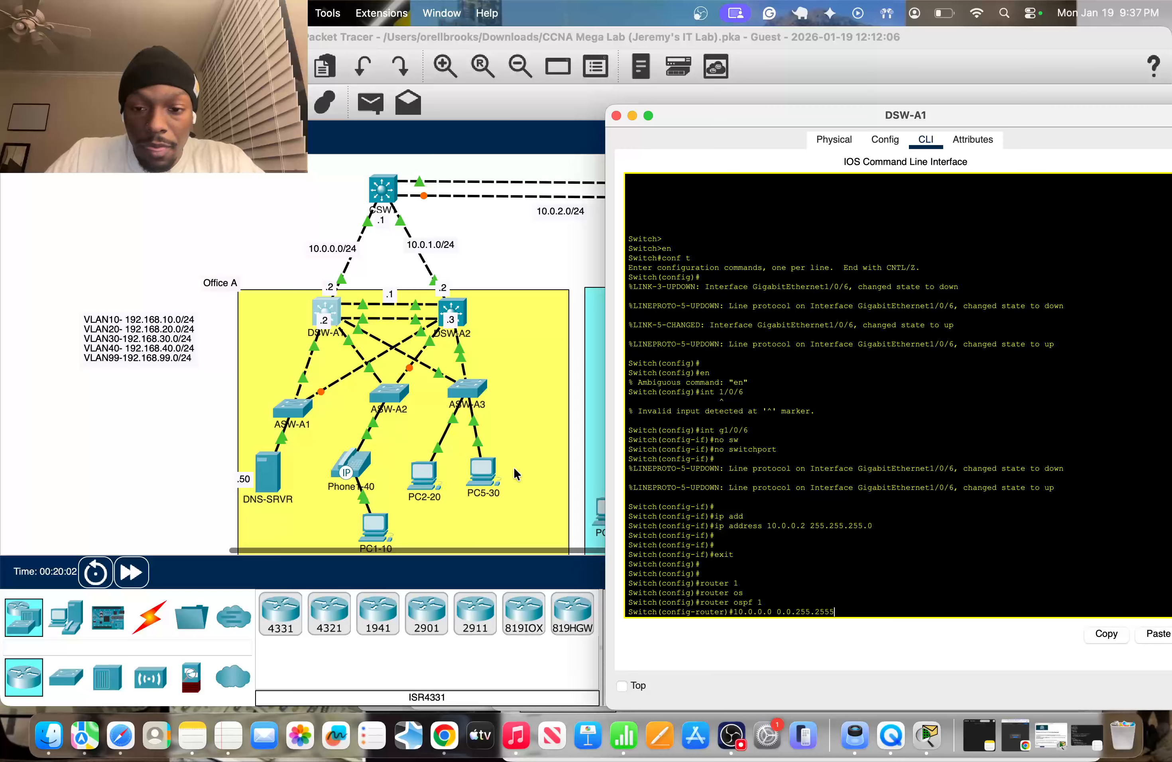
{"action": "type", "text": " a"}
{"action": "key", "text": "Tab"}
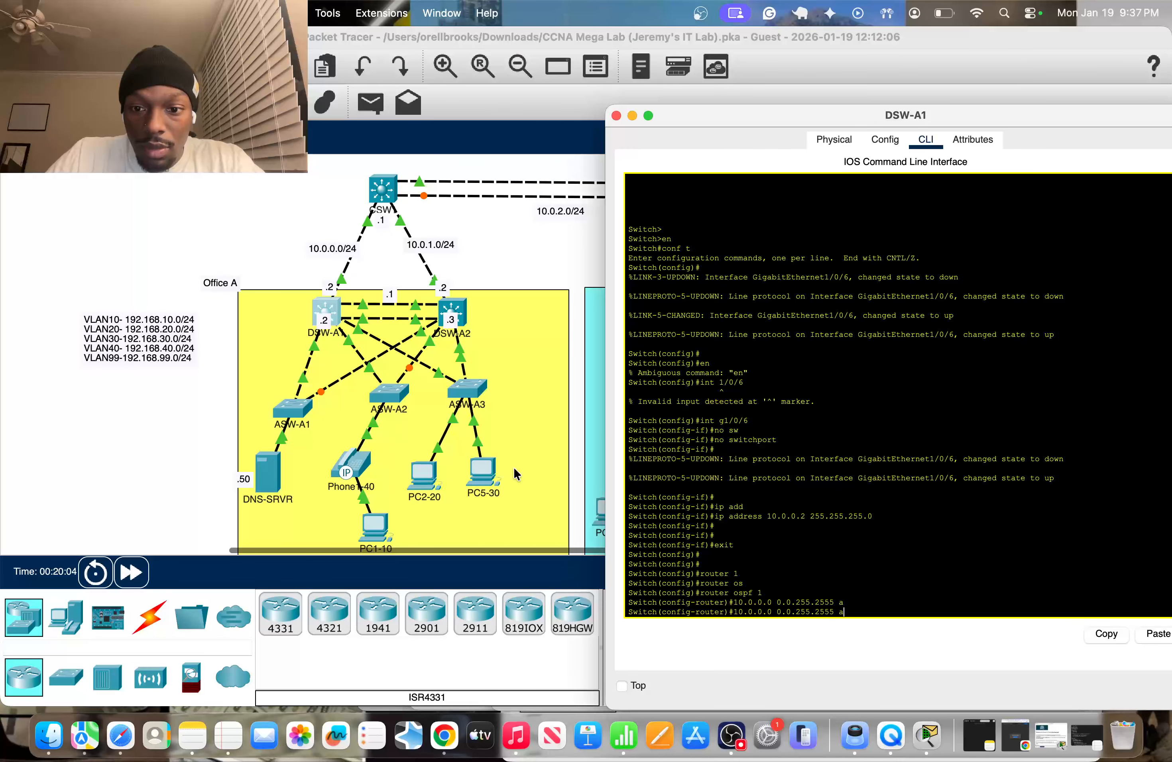
{"action": "type", "text": "r"}
{"action": "key", "text": "Tab"}
{"action": "key", "text": "BackSpace"}
{"action": "key", "text": "BackSpace"}
{"action": "key", "text": "BackSpace"}
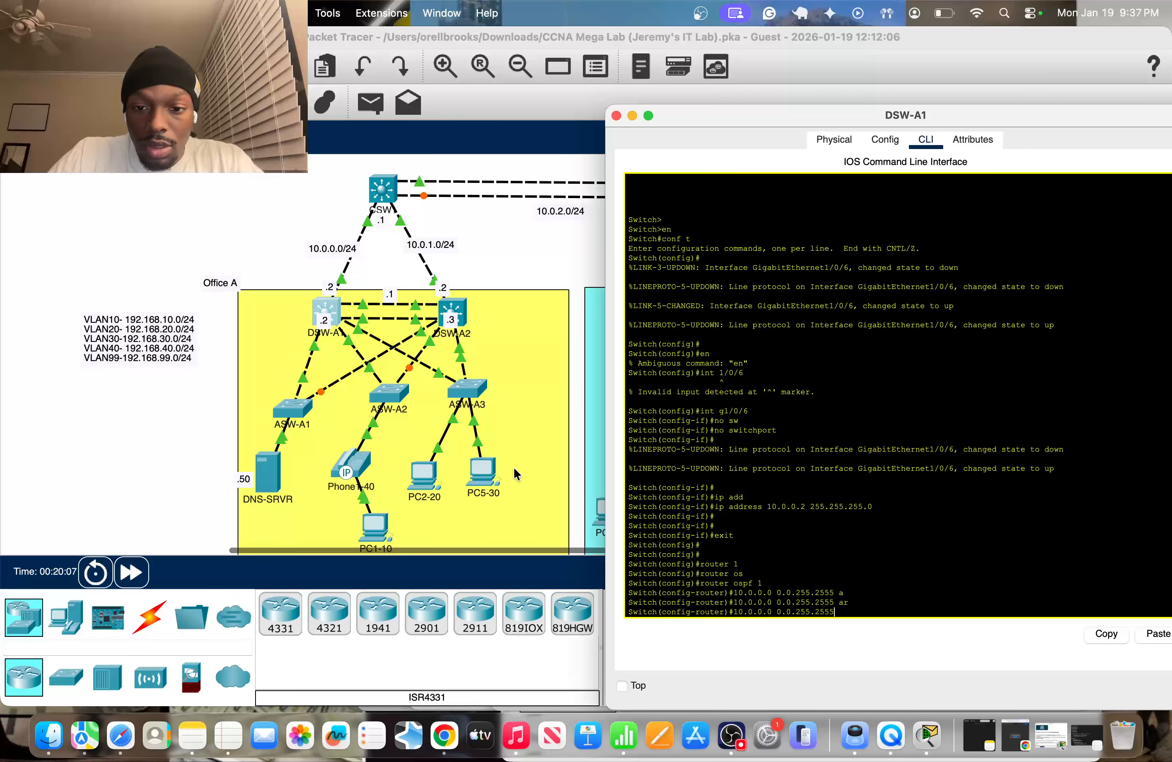
{"action": "key", "text": "BackSpace"}
{"action": "key", "text": "BackSpace"}
{"action": "key", "text": "BackSpace"}
{"action": "key", "text": "BackSpace"}
{"action": "key", "text": "BackSpace"}
{"action": "key", "text": "BackSpace"}
{"action": "key", "text": "BackSpace"}
{"action": "key", "text": "BackSpace"}
{"action": "key", "text": "BackSpace"}
{"action": "key", "text": "BackSpace"}
{"action": "key", "text": "BackSpace"}
{"action": "key", "text": "BackSpace"}
{"action": "key", "text": "BackSpace"}
{"action": "key", "text": "BackSpace"}
{"action": "key", "text": "BackSpace"}
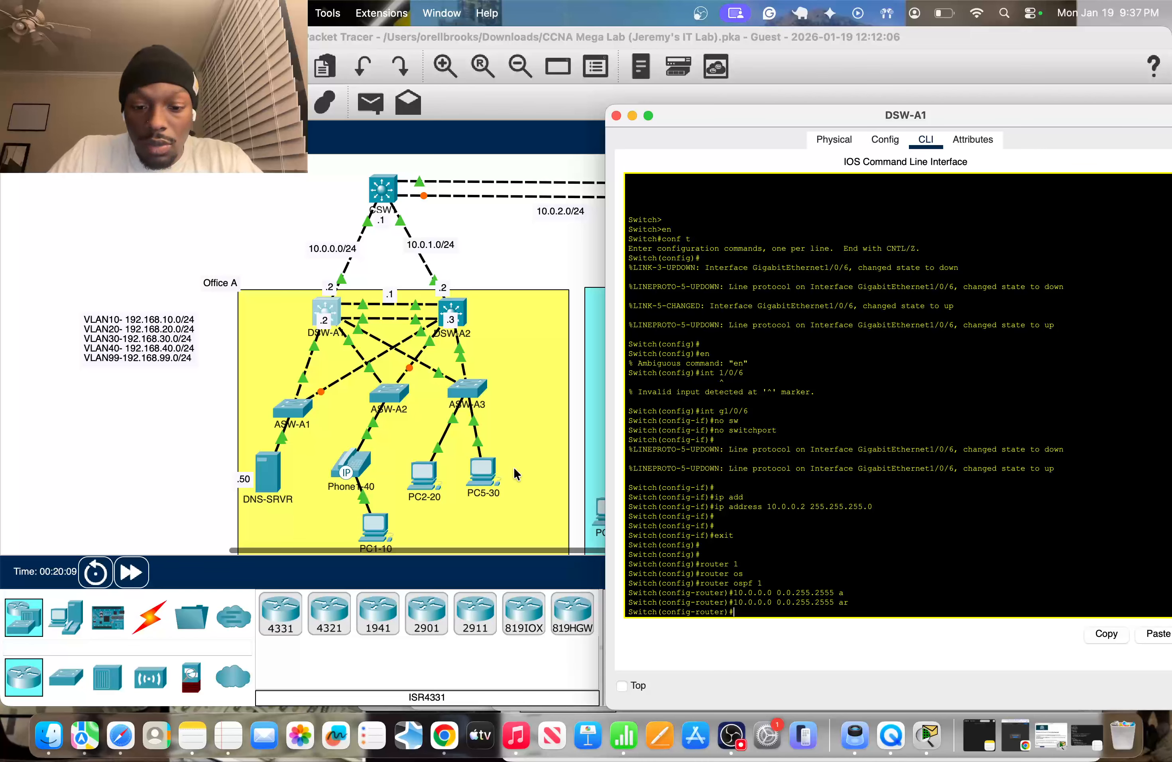
Step: On DSW-A1, add network 10.0.0.0 with wildcard mask 0.0.0.255 to OSPF area 0
{"action": "type", "text": "net"}
{"action": "key", "text": "Tab"}
{"action": "type", "text": "10"}
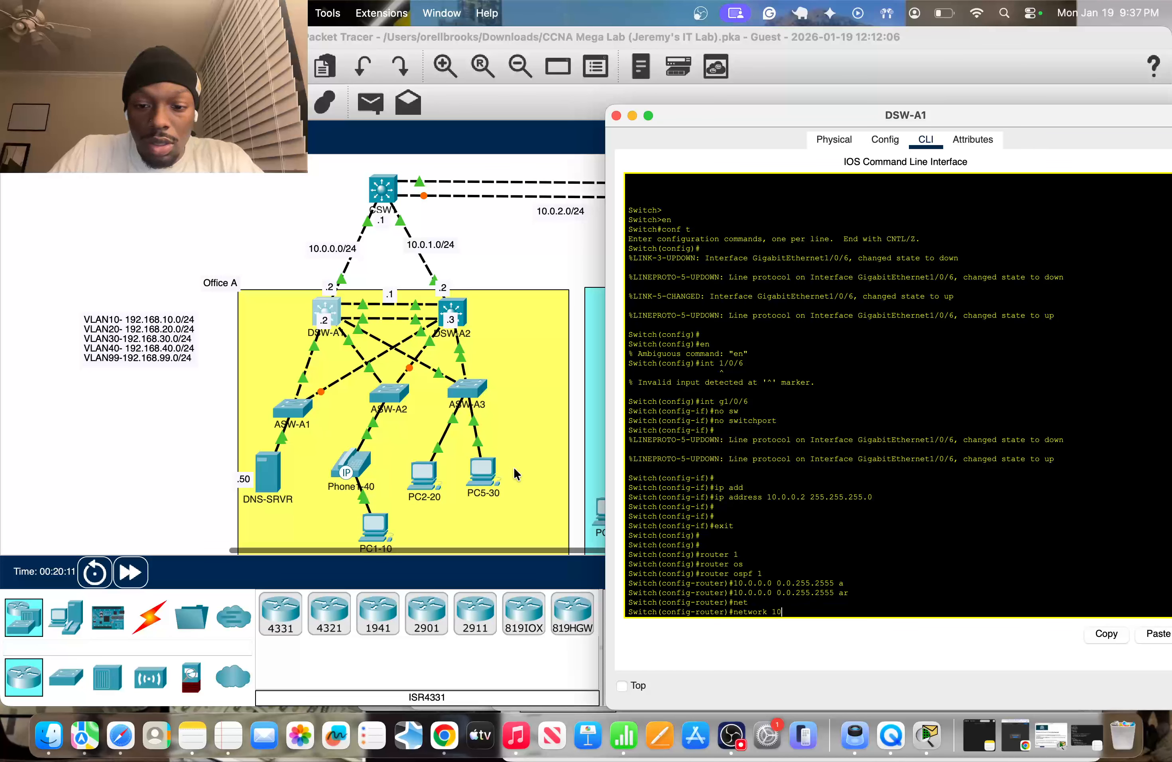
{"action": "type", "text": ".0.0.0 0.0."}
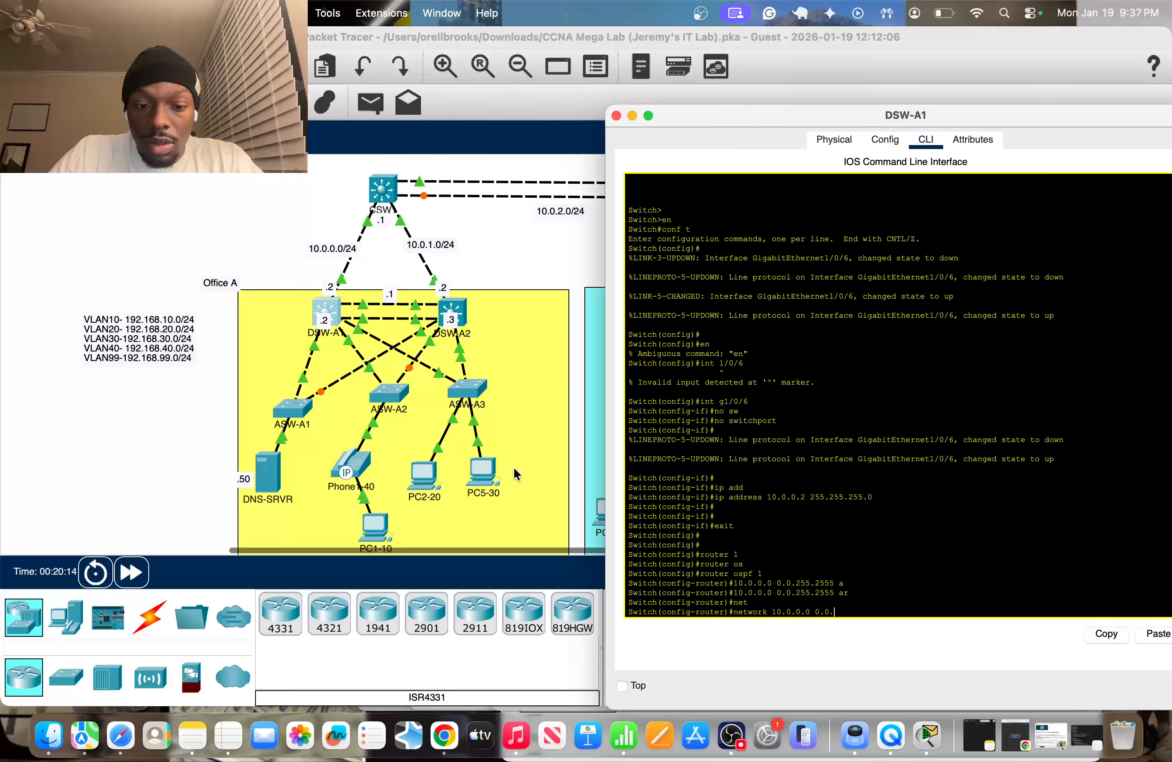
{"action": "type", "text": "0"}
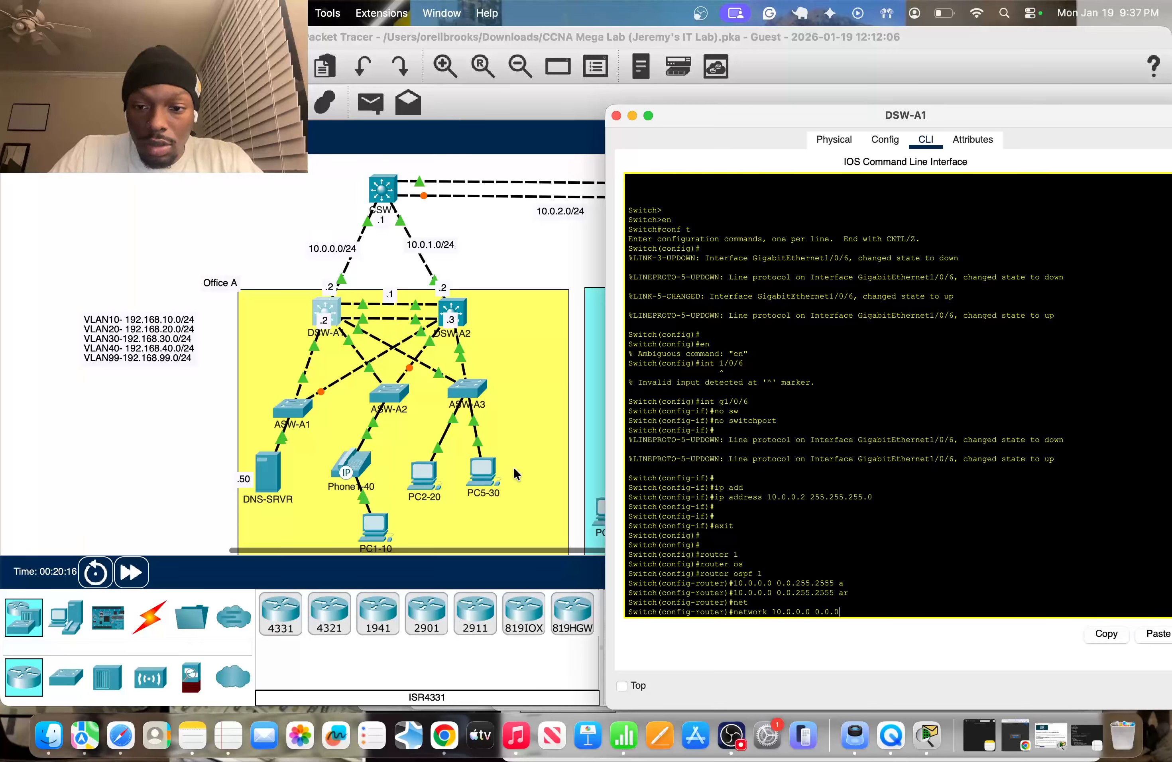
{"action": "type", "text": ".255 a"}
{"action": "key", "text": "Tab"}
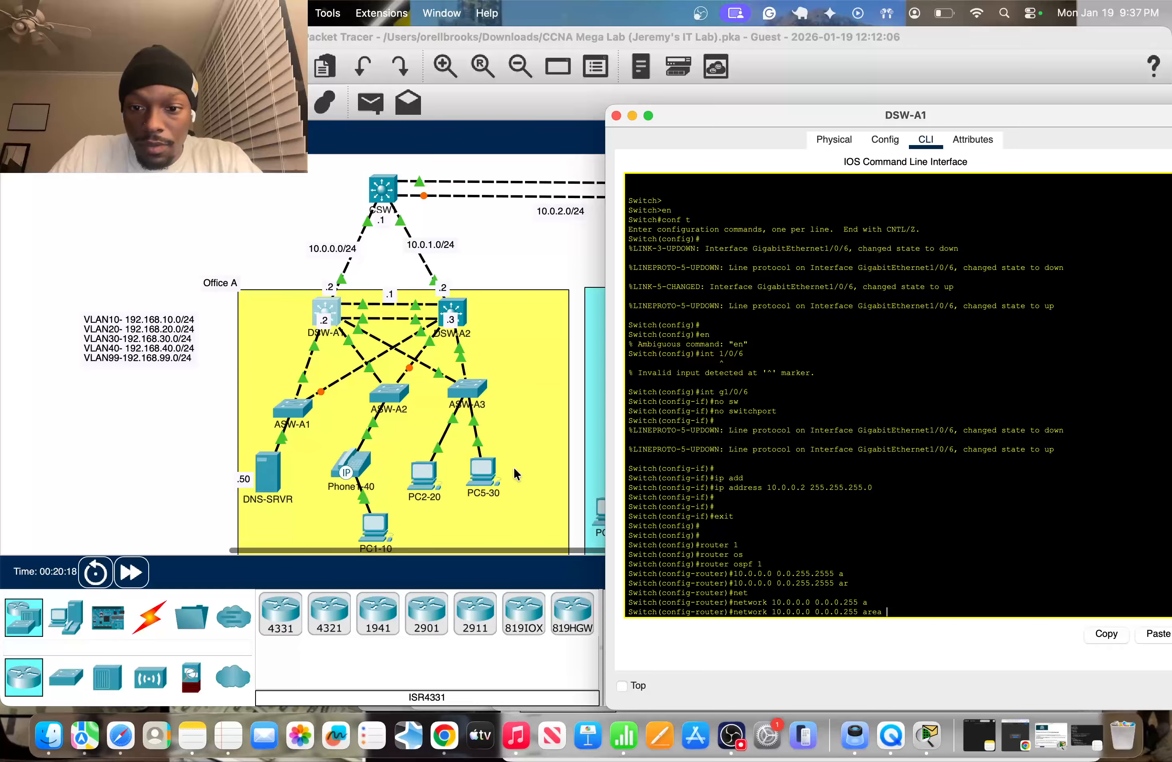
{"action": "type", "text": "0"}
{"action": "key", "text": "Return"}
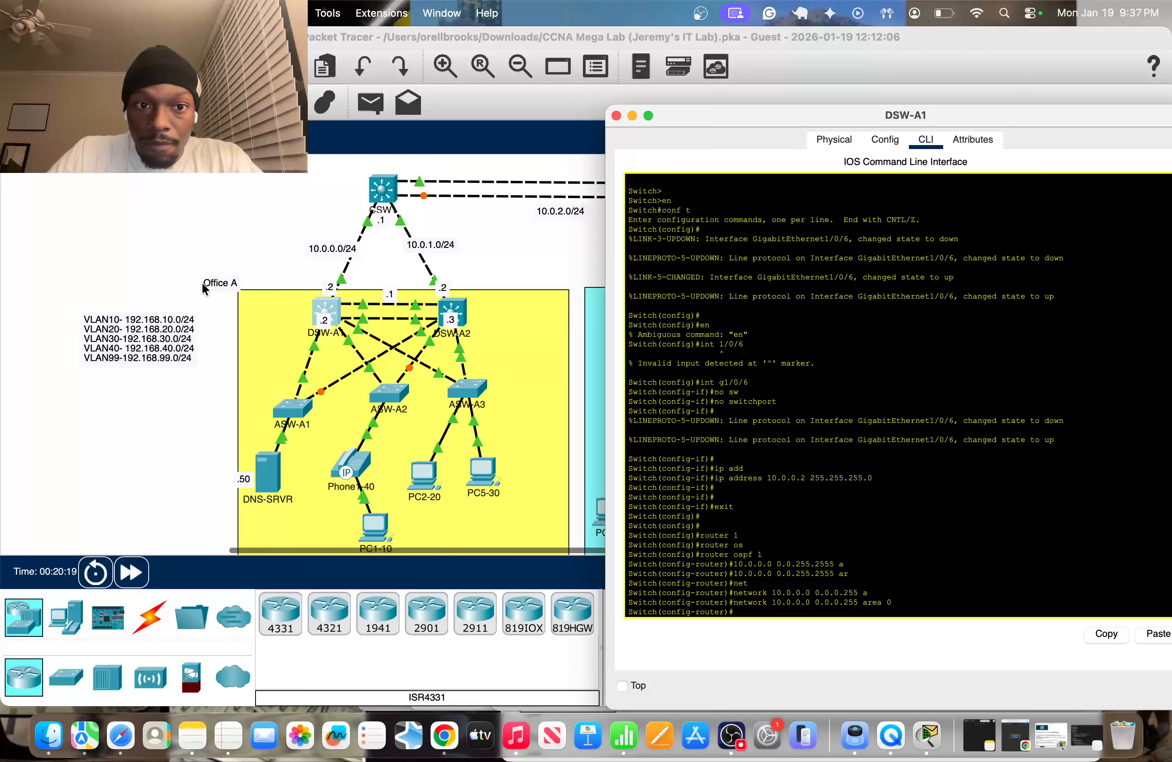
Step: Switch to CSW1's command line and leave interface configuration mode
{"action": "left_click", "coordinate": [280, 249]}
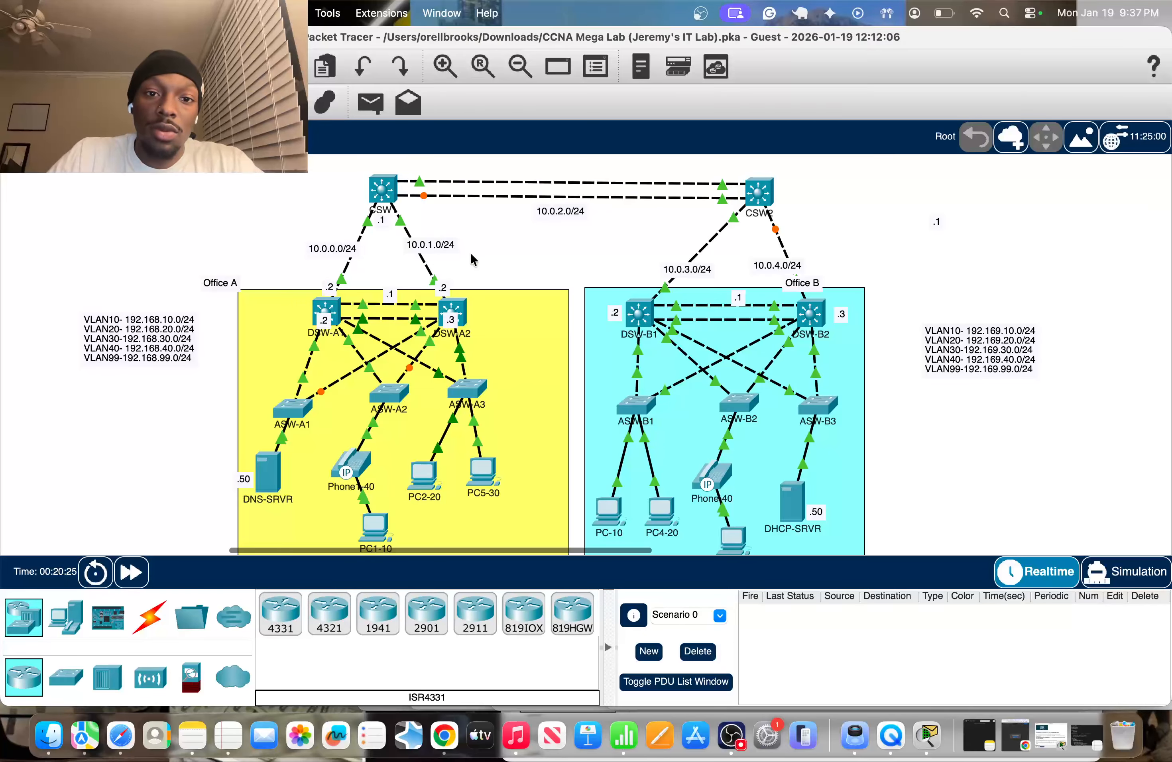
{"action": "left_click", "coordinate": [383, 189]}
{"action": "key", "text": "Return"}
{"action": "key", "text": "Return"}
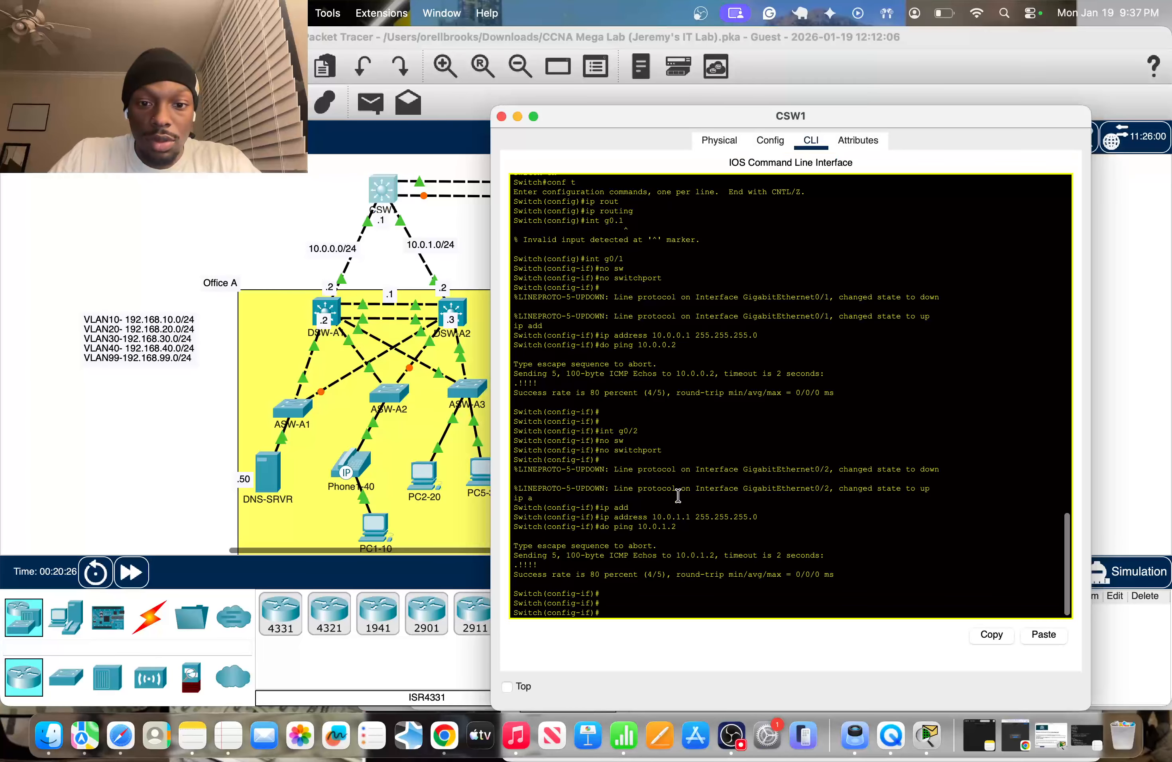
{"action": "type", "text": "exit"}
{"action": "key", "text": "Return"}
{"action": "type", "text": "router"}
{"action": "key", "text": "Tab"}
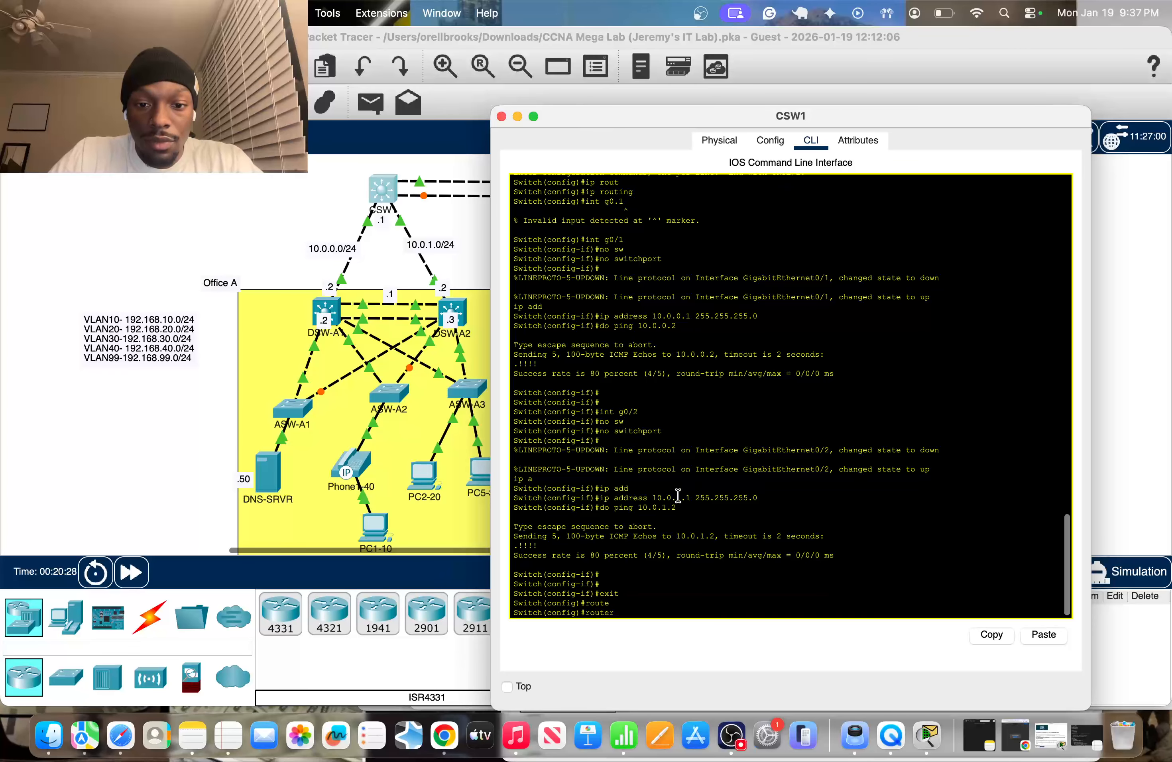
{"action": "type", "text": "1 os"}
{"action": "key", "text": "Tab"}
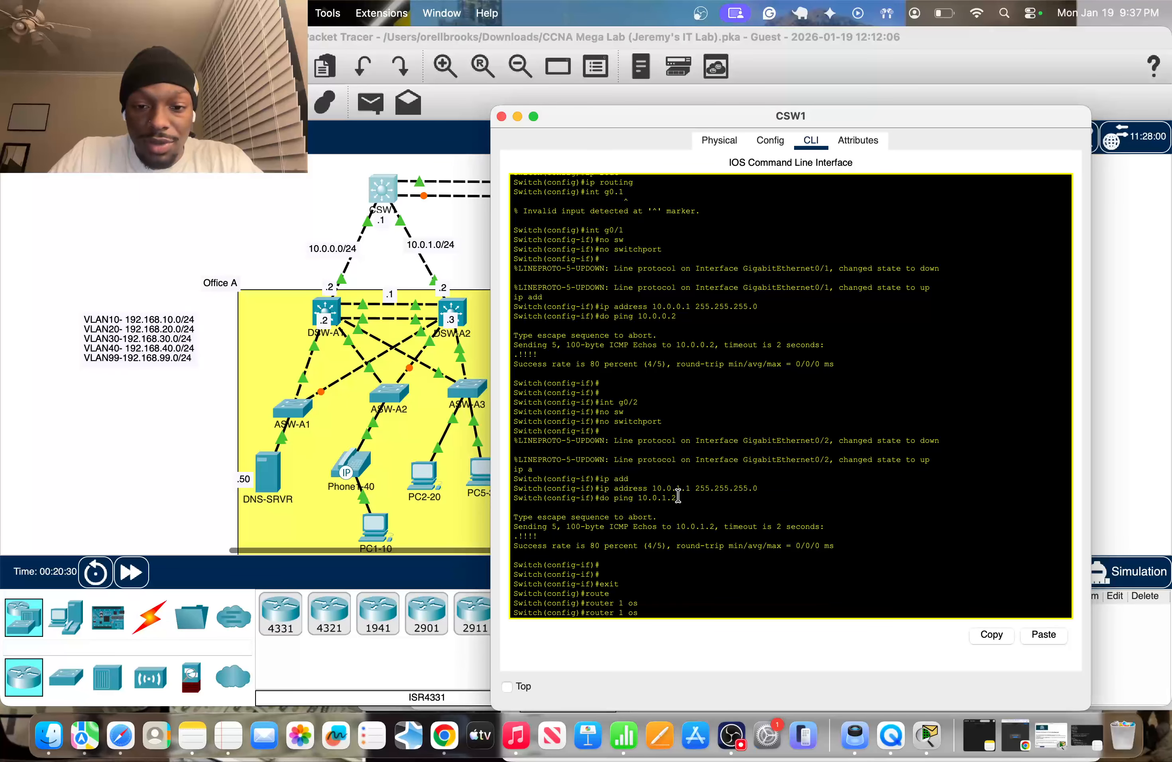
{"action": "key", "text": "Tab"}
{"action": "key", "text": "BackSpace"}
{"action": "key", "text": "BackSpace"}
{"action": "key", "text": "BackSpace"}
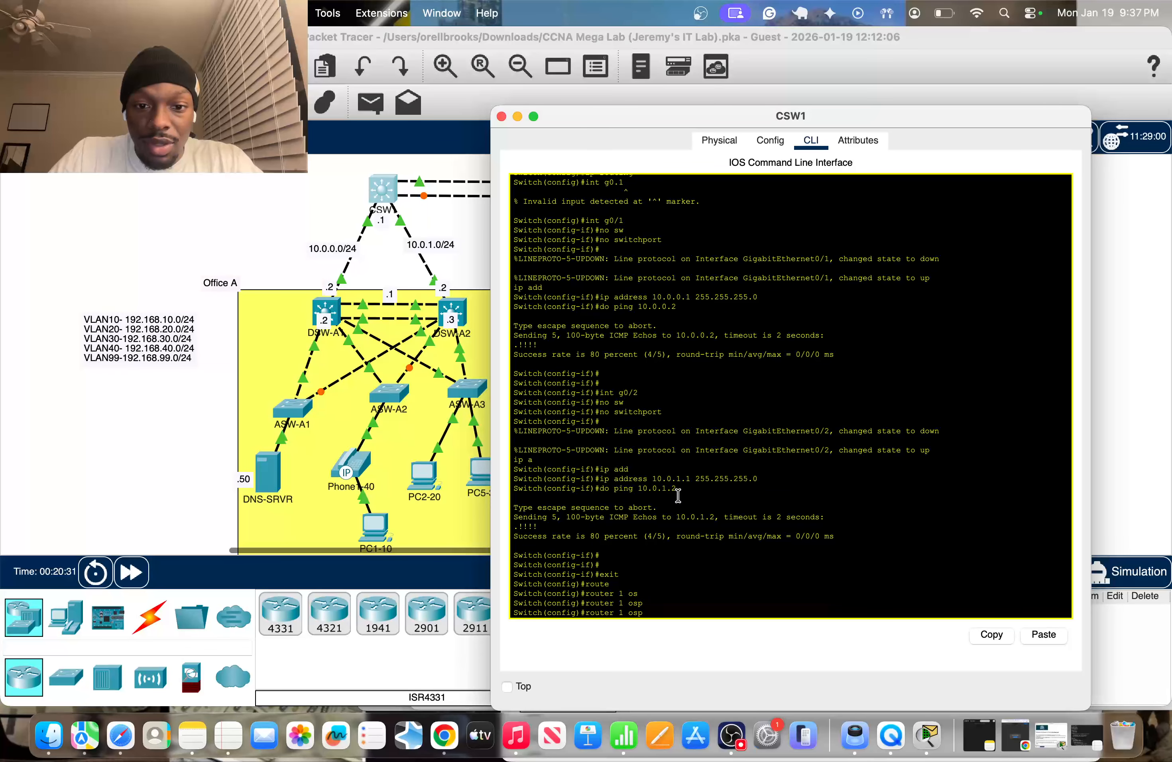
{"action": "type", "text": "os"}
{"action": "key", "text": "Tab"}
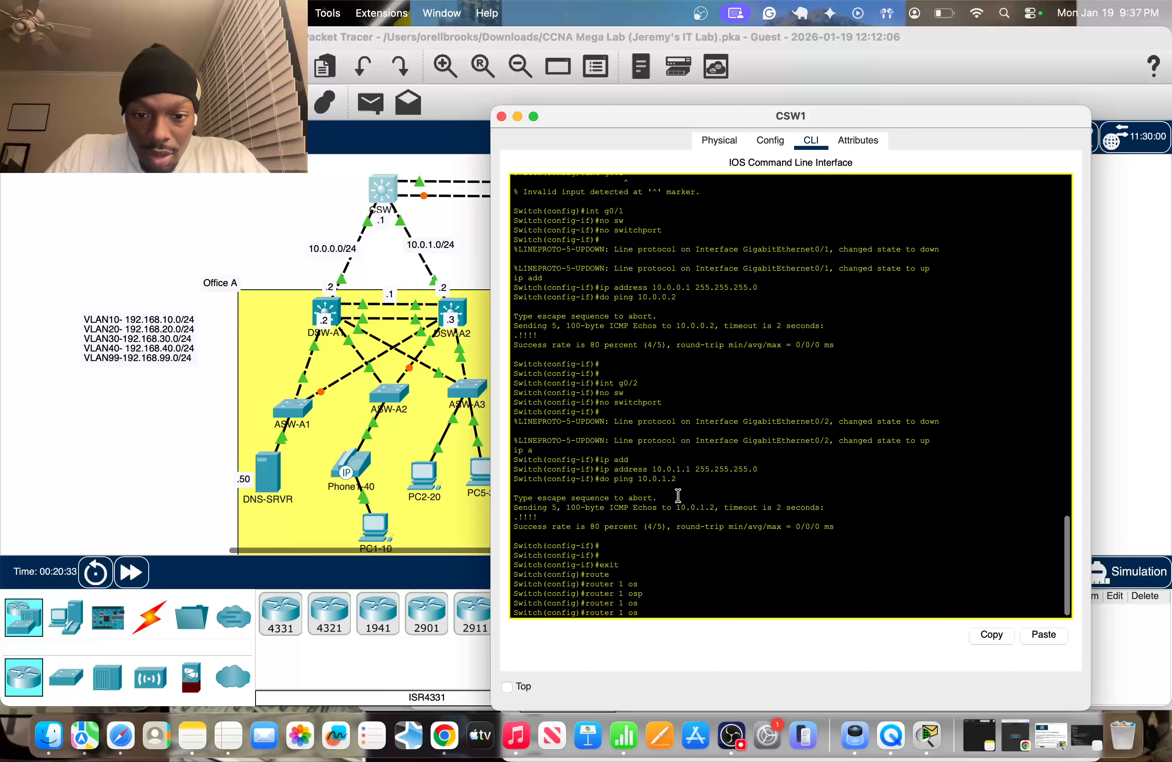
{"action": "key", "text": "BackSpace"}
{"action": "key", "text": "BackSpace"}
{"action": "key", "text": "BackSpace"}
{"action": "key", "text": "BackSpace"}
Step: Enter router configuration for OSPF process 1 on CSW1
{"action": "type", "text": "os"}
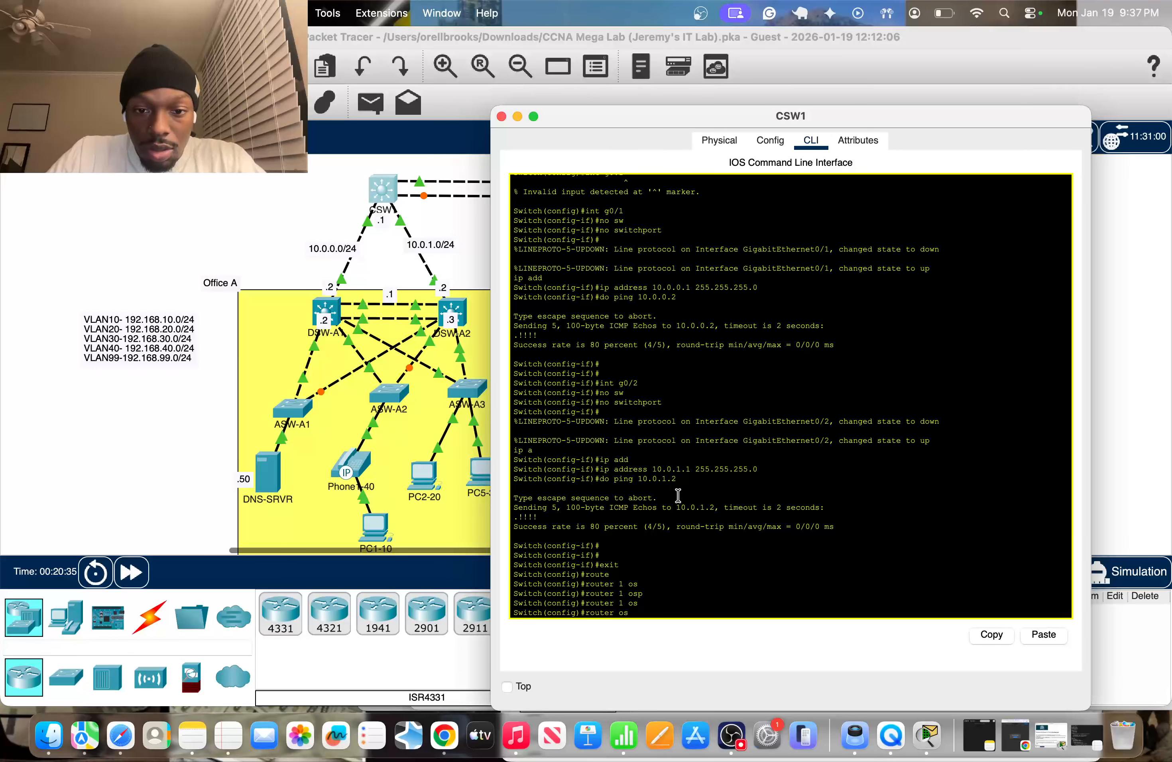
{"action": "key", "text": "Tab"}
{"action": "type", "text": "pf 1"}
{"action": "key", "text": "Return"}
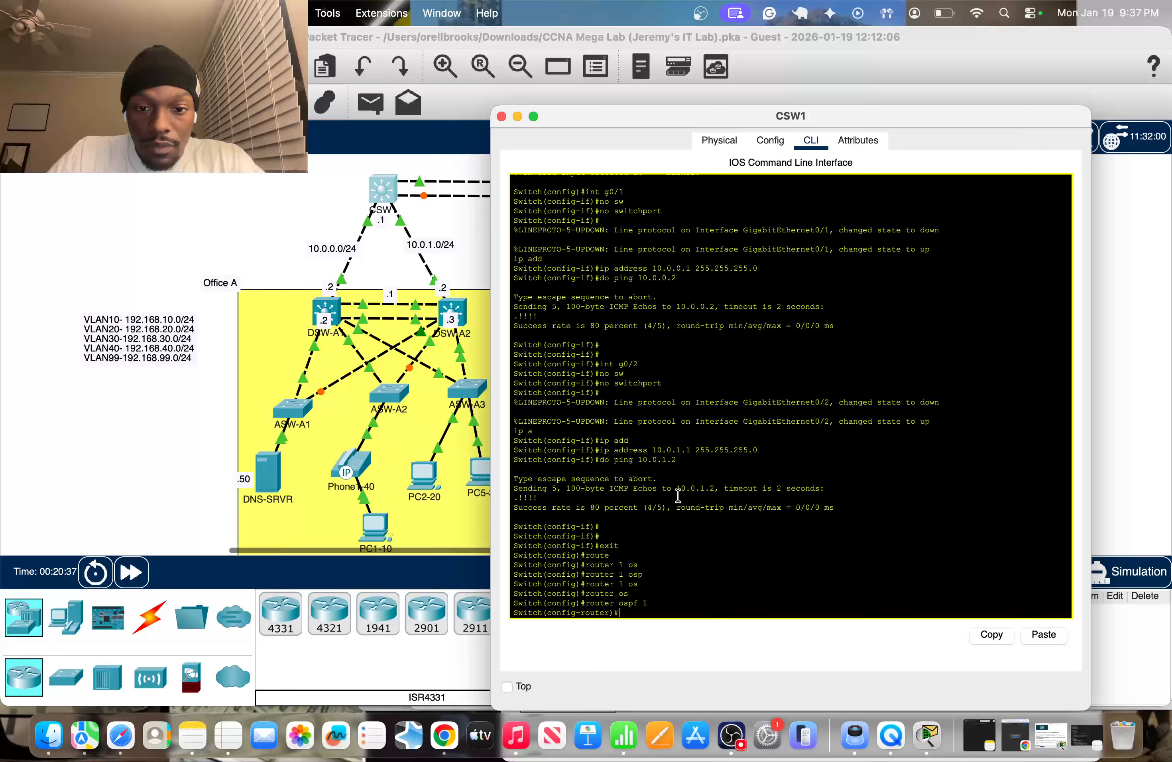
Step: On CSW1, add network 10.0.0.0 with wildcard mask 0.0.255.255 to OSPF area 0
{"action": "type", "text": "ne"}
{"action": "key", "text": "Tab"}
{"action": "type", "text": "t"}
{"action": "key", "text": "Tab"}
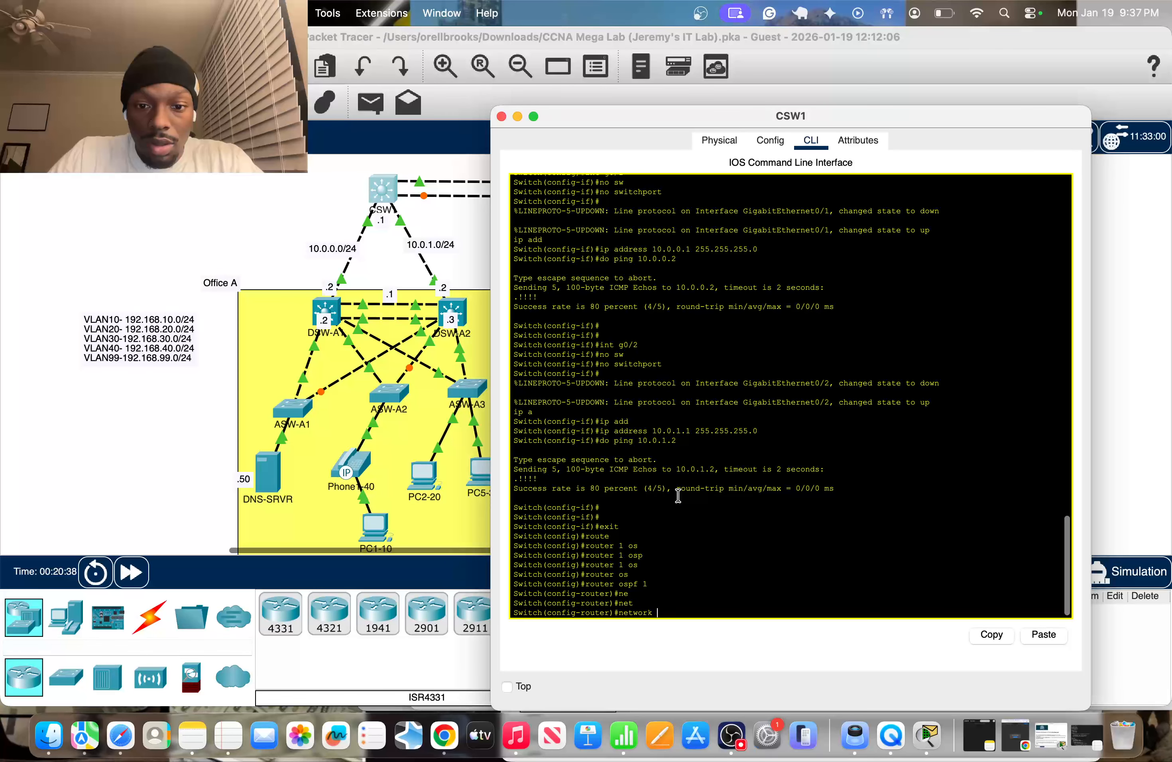
{"action": "type", "text": "10.0."}
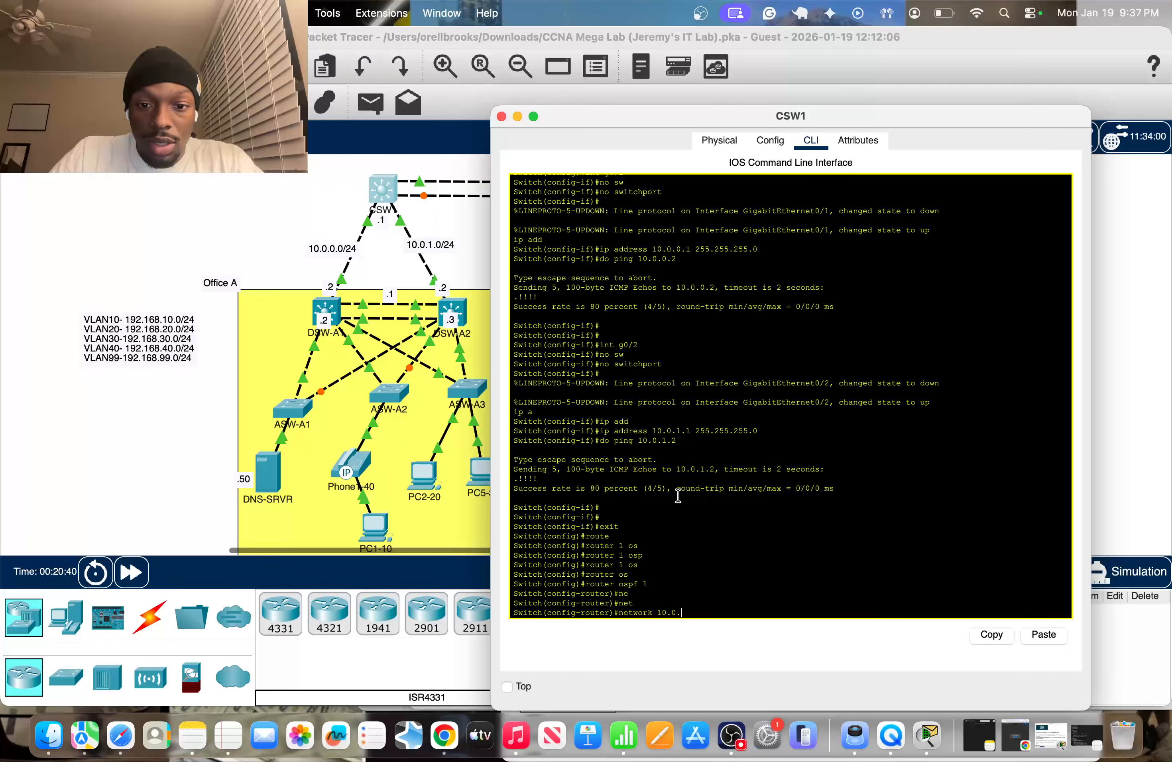
{"action": "type", "text": "0.0 "}
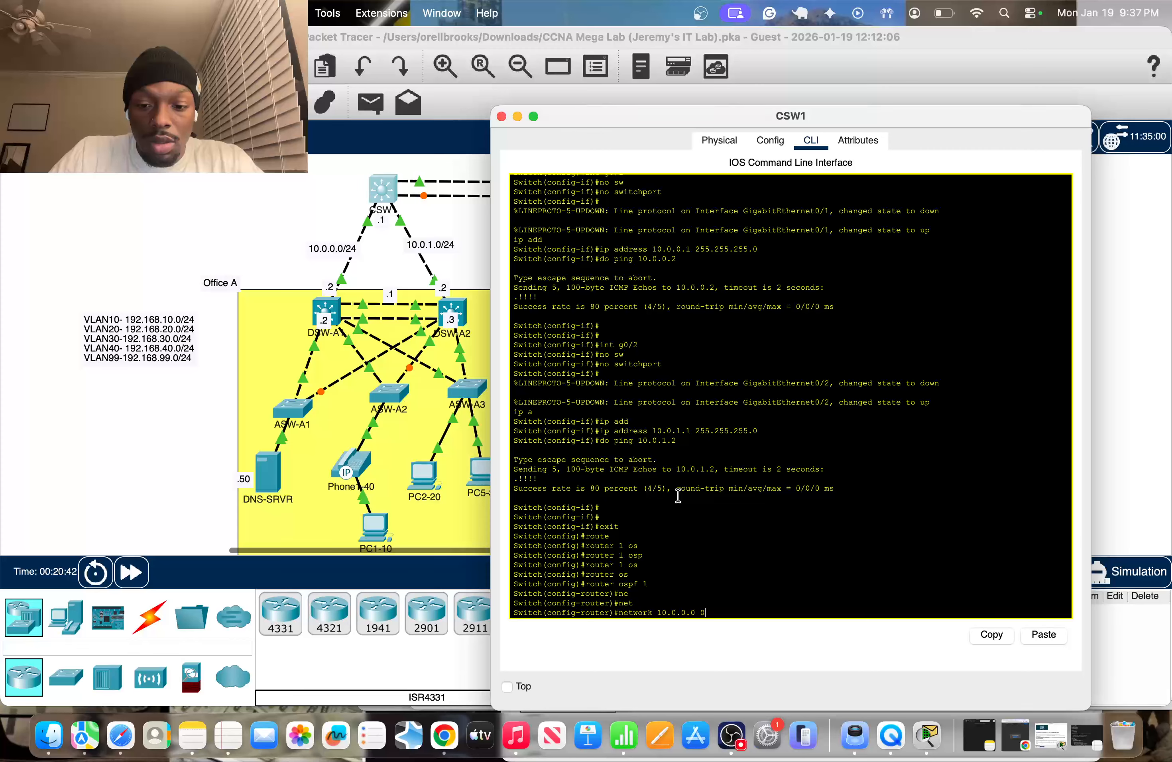
{"action": "type", "text": "0.0."}
{"action": "type", "text": "255.255 a"}
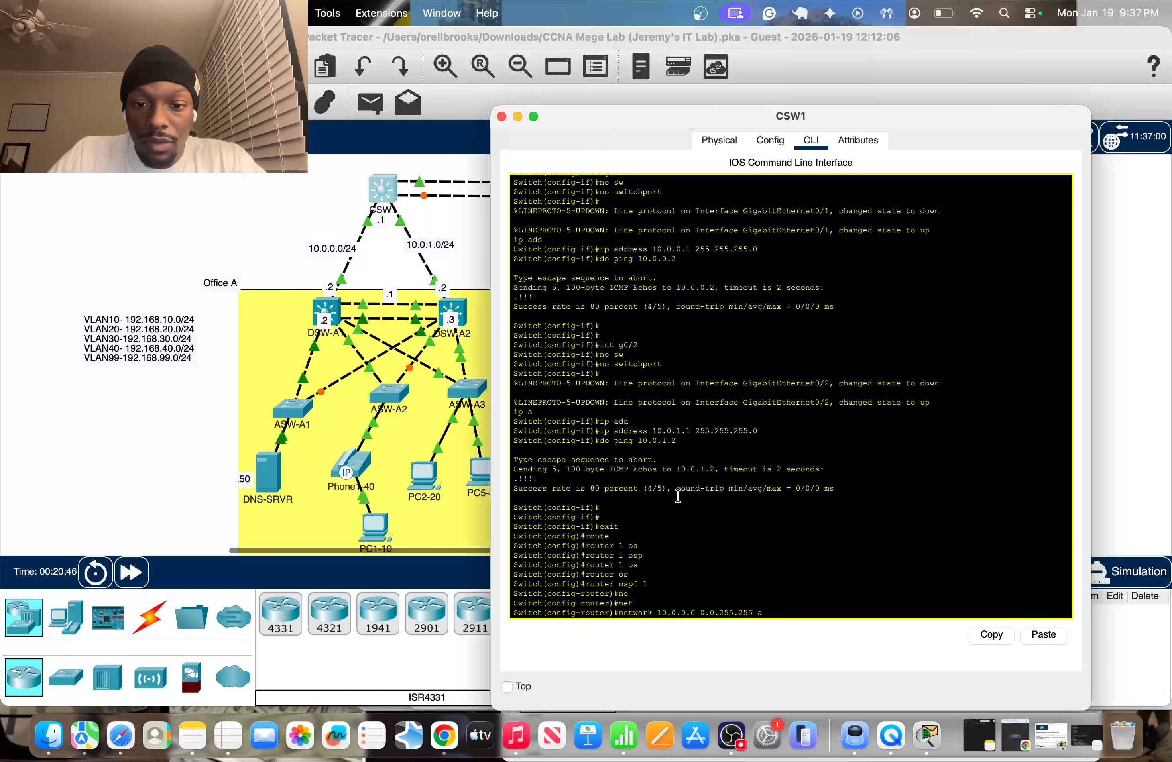
{"action": "key", "text": "Tab"}
{"action": "type", "text": "0"}
{"action": "key", "text": "Return"}
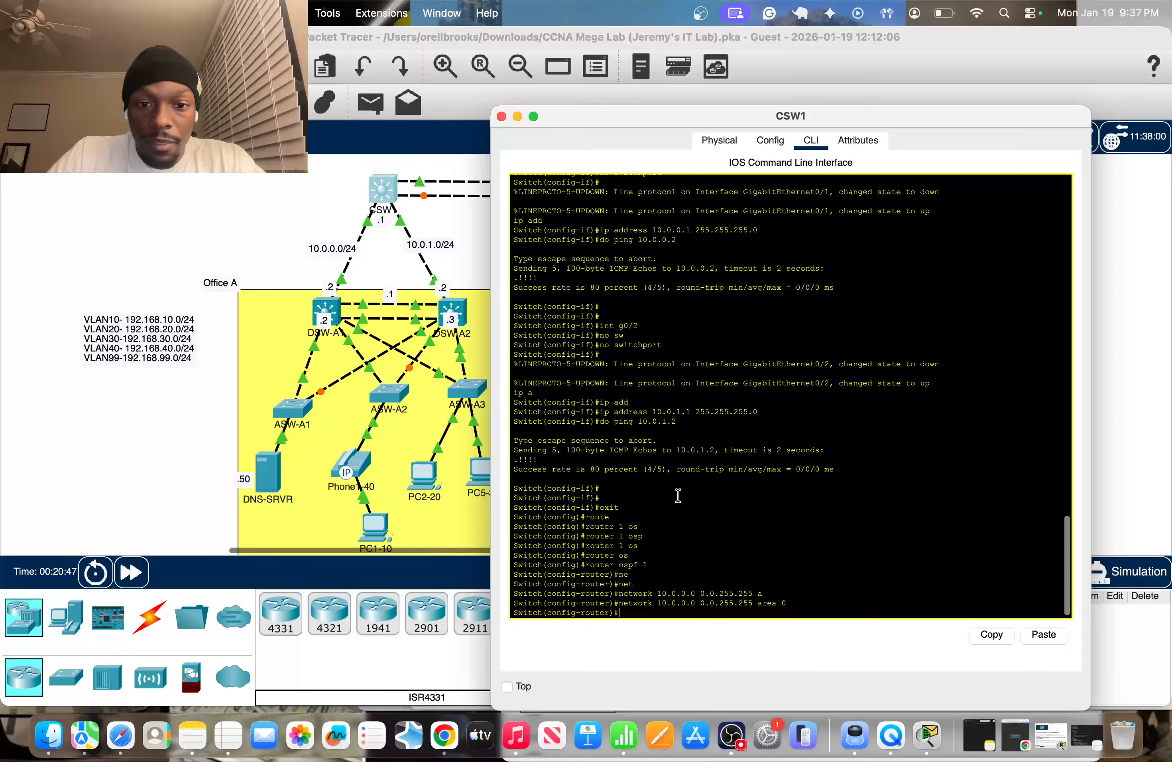
Step: Switch to the command line of DSW-A2
{"action": "left_click", "coordinate": [477, 266]}
{"action": "left_click", "coordinate": [459, 305]}
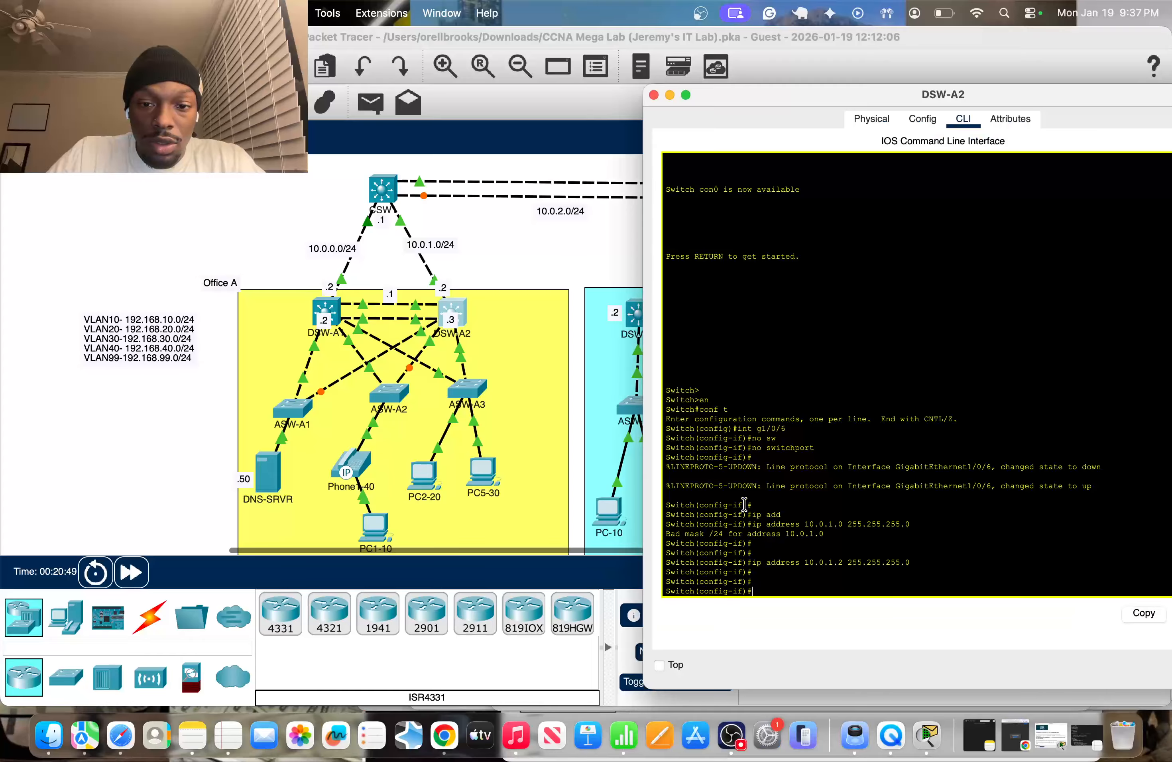
{"action": "type", "text": "router os"}
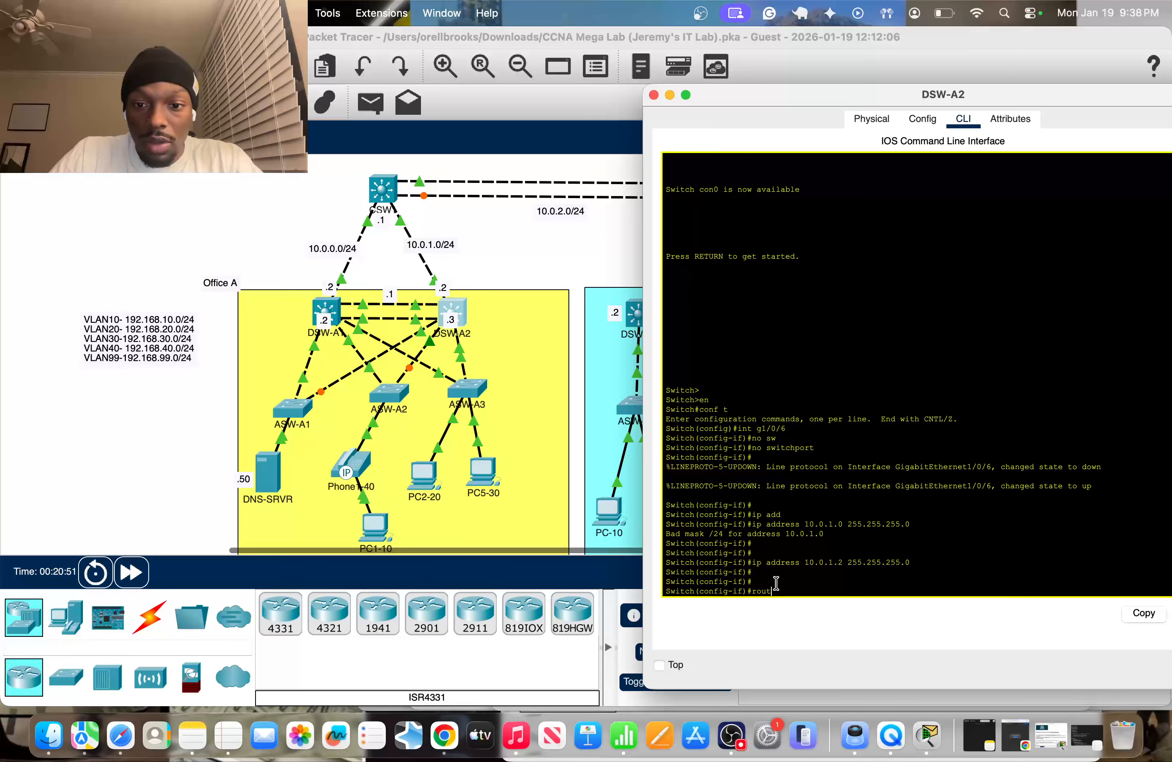
{"action": "key", "text": "Tab"}
{"action": "key", "text": "BackSpace"}
{"action": "key", "text": "BackSpace"}
{"action": "key", "text": "BackSpace"}
{"action": "key", "text": "BackSpace"}
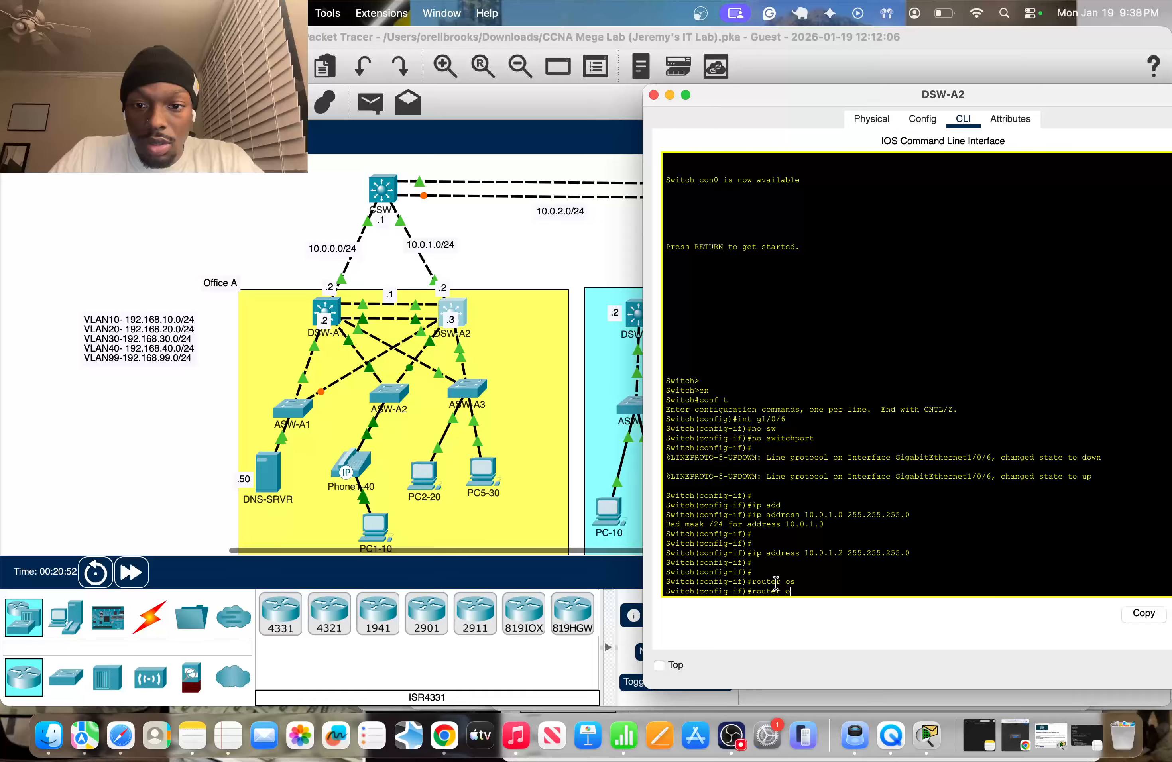
{"action": "key", "text": "BackSpace"}
{"action": "key", "text": "BackSpace"}
{"action": "key", "text": "BackSpace"}
{"action": "key", "text": "BackSpace"}
{"action": "key", "text": "BackSpace"}
{"action": "key", "text": "BackSpace"}
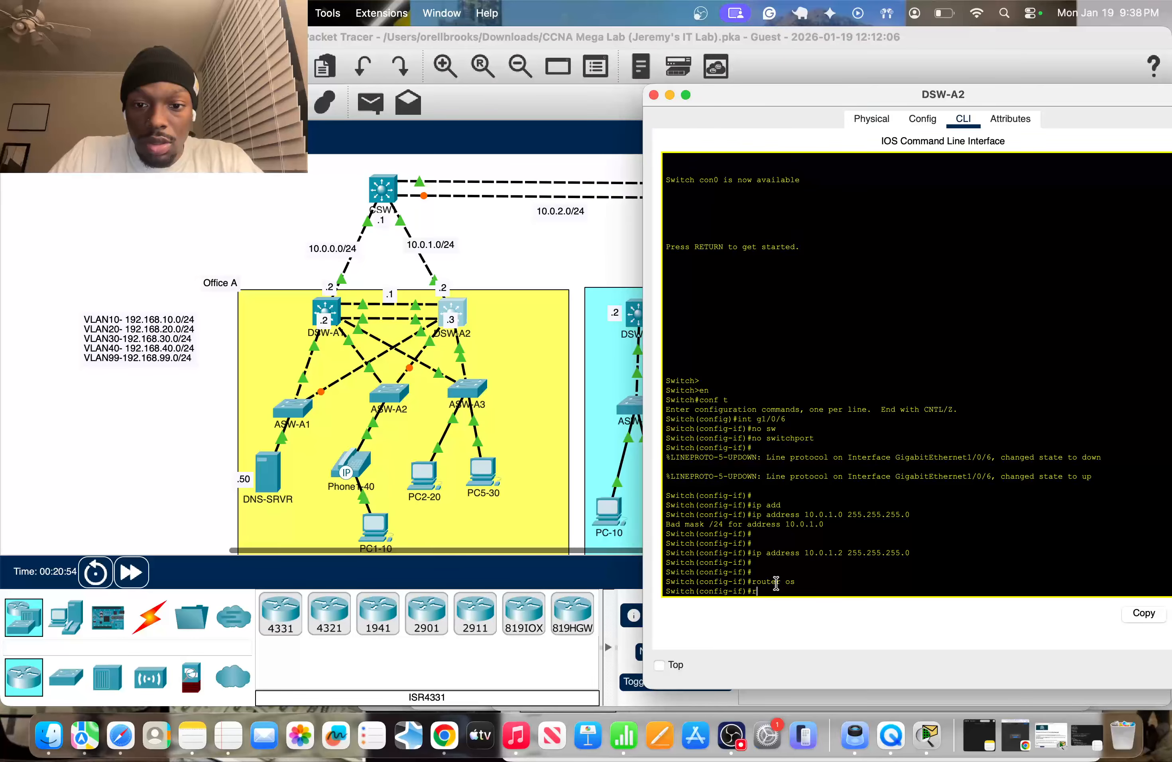
Step: On DSW-A2, leave interface configuration and enter router configuration for OSPF process 1
{"action": "type", "text": "xit"}
{"action": "key", "text": "Return"}
{"action": "type", "text": "route"}
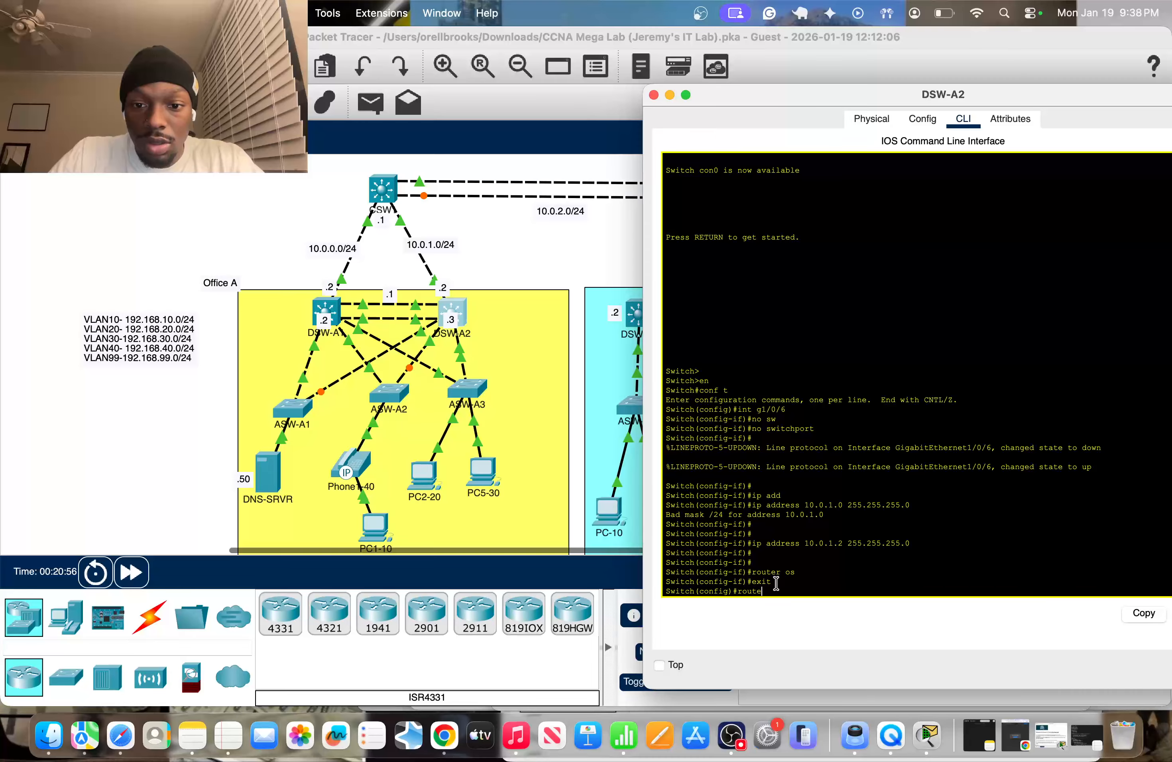
{"action": "key", "text": "Tab"}
{"action": "type", "text": "r os"}
{"action": "key", "text": "Tab"}
{"action": "type", "text": "pf 1 a"}
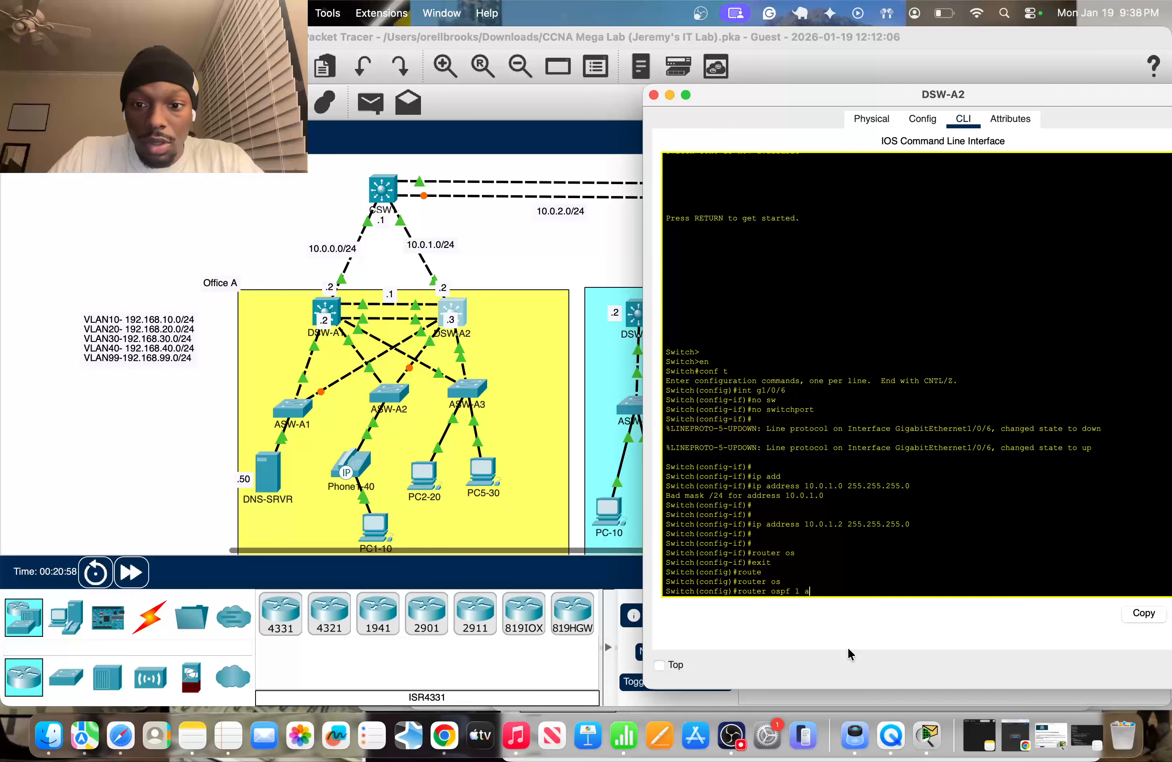
{"action": "key", "text": "Tab"}
{"action": "type", "text": "re"}
{"action": "key", "text": "Tab"}
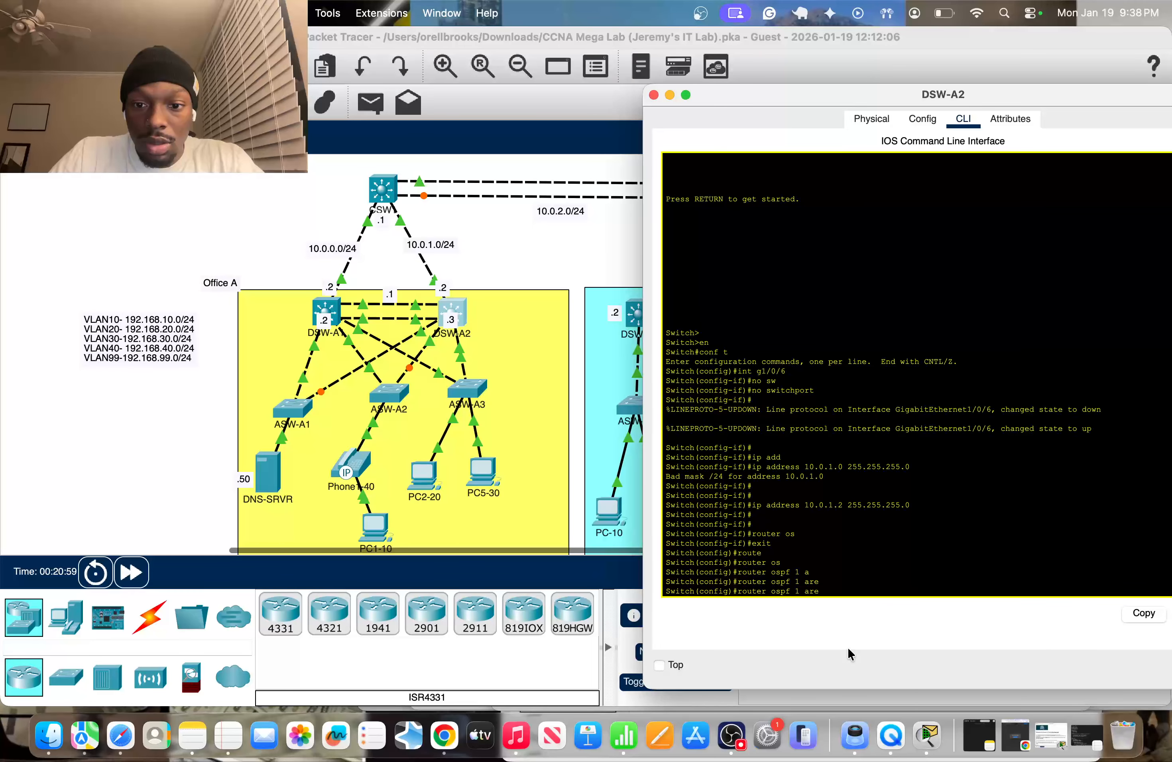
{"action": "type", "text": "a"}
{"action": "key", "text": "Tab"}
{"action": "key", "text": "BackSpace"}
{"action": "key", "text": "BackSpace"}
{"action": "key", "text": "BackSpace"}
{"action": "key", "text": "BackSpace"}
{"action": "key", "text": "BackSpace"}
{"action": "key", "text": "Return"}
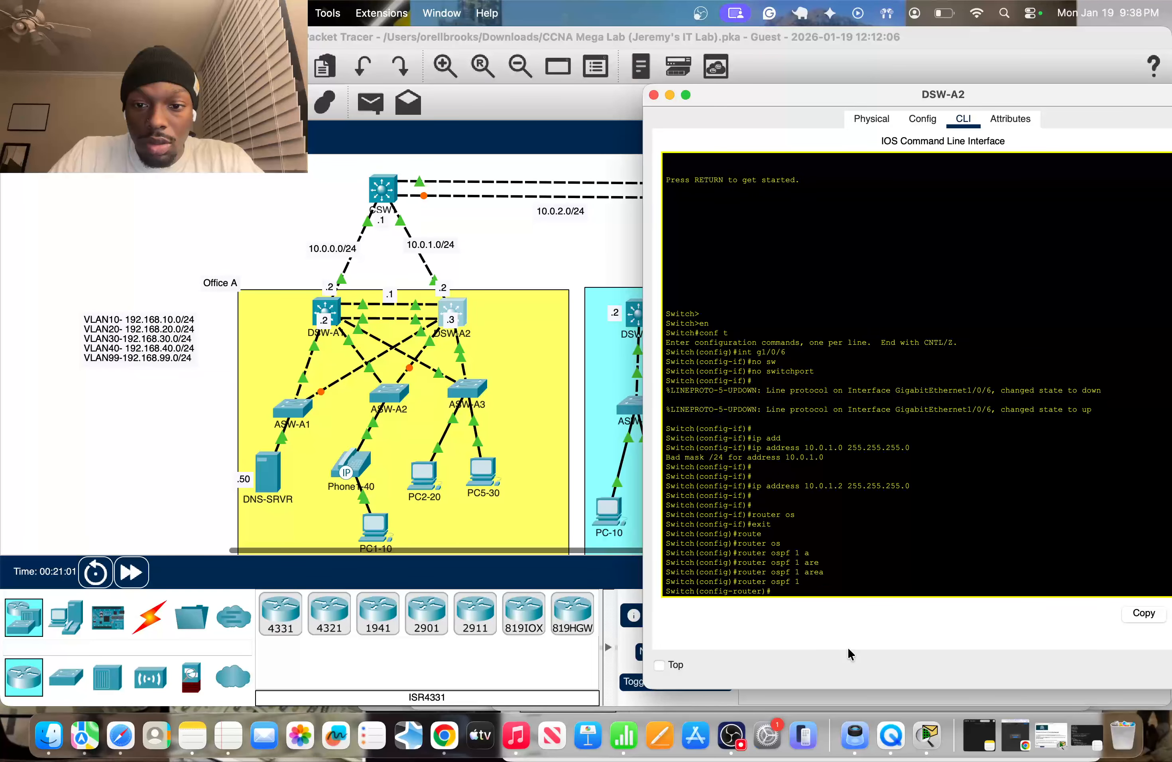
Step: On DSW-A2, add network 10.0.1.0 with wildcard mask 0.0.0.255 to OSPF area 0
{"action": "type", "text": "ne"}
{"action": "key", "text": "Tab"}
{"action": "type", "text": "t"}
{"action": "key", "text": "Tab"}
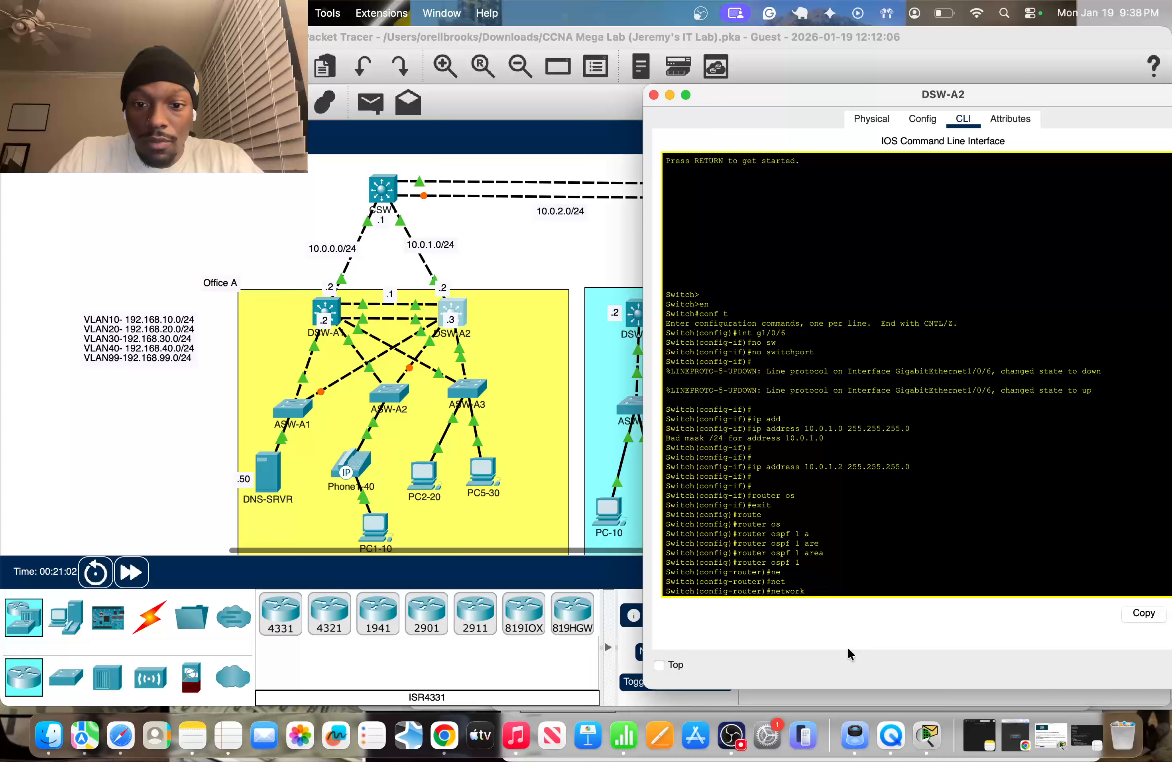
{"action": "type", "text": "a"}
{"action": "key", "text": "BackSpace"}
{"action": "type", "text": "10"}
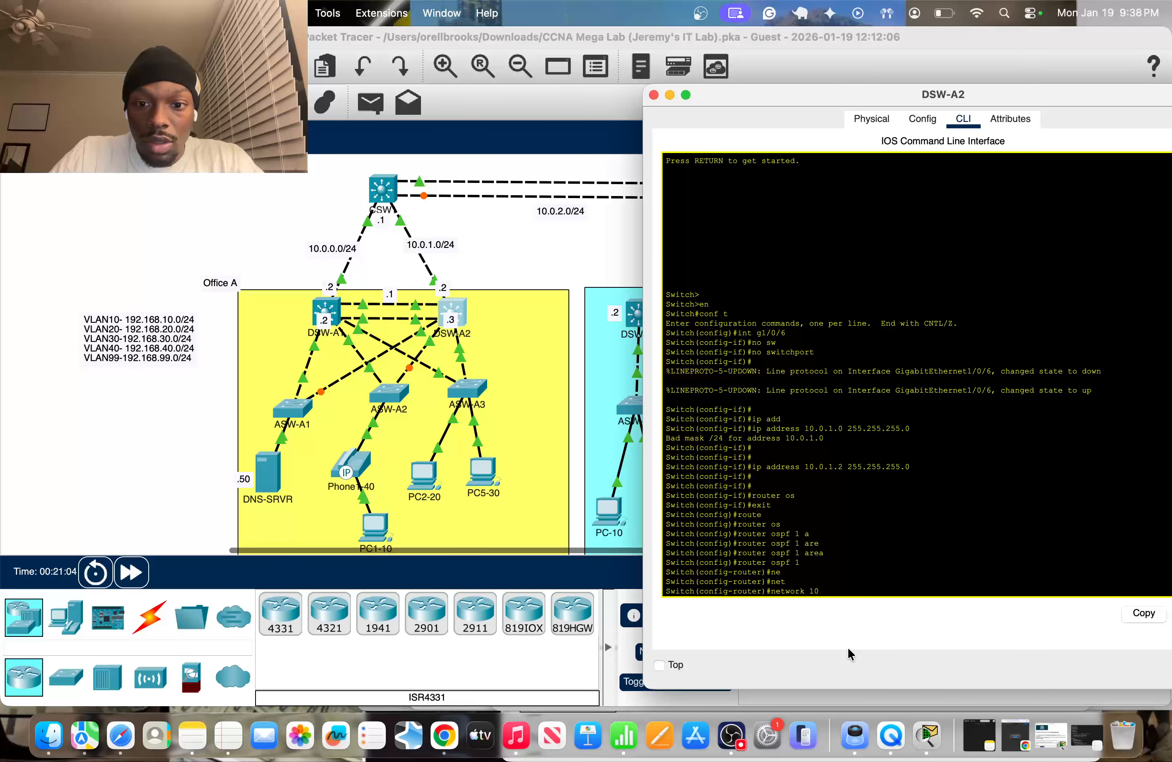
{"action": "type", "text": ".0.1"}
{"action": "key", "text": "BackSpace"}
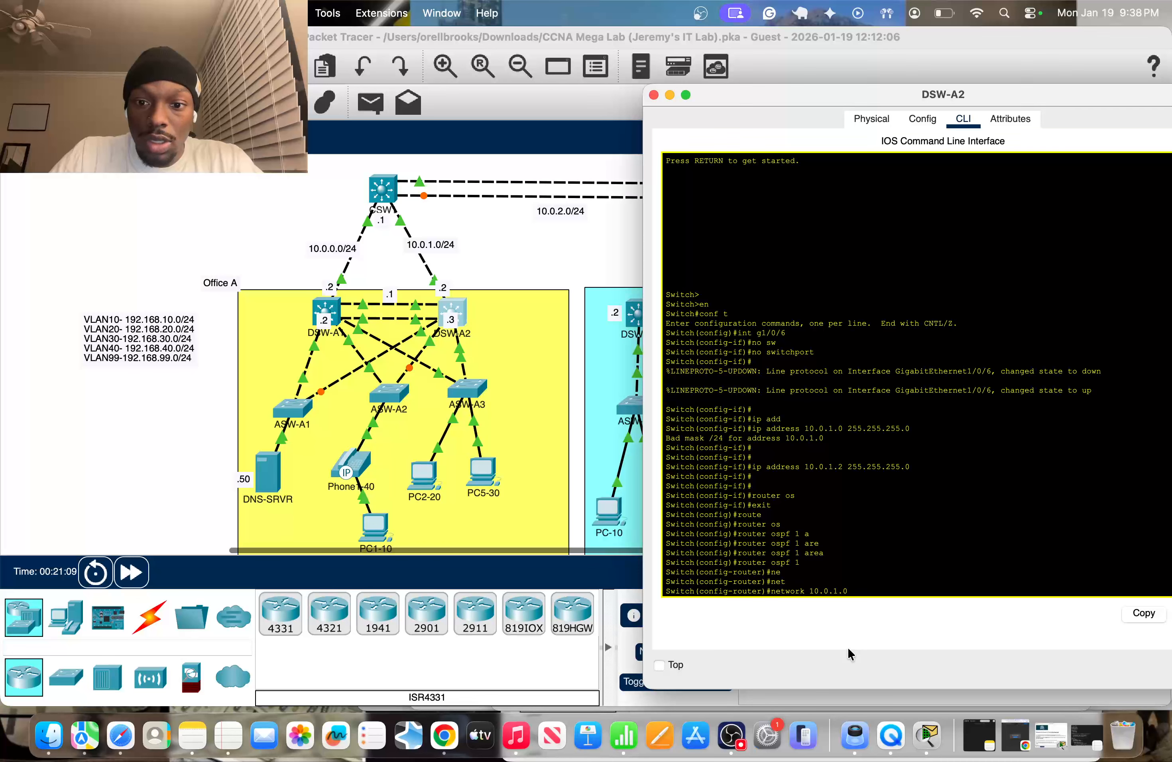
{"action": "type", "text": "1.0 0.0.0"}
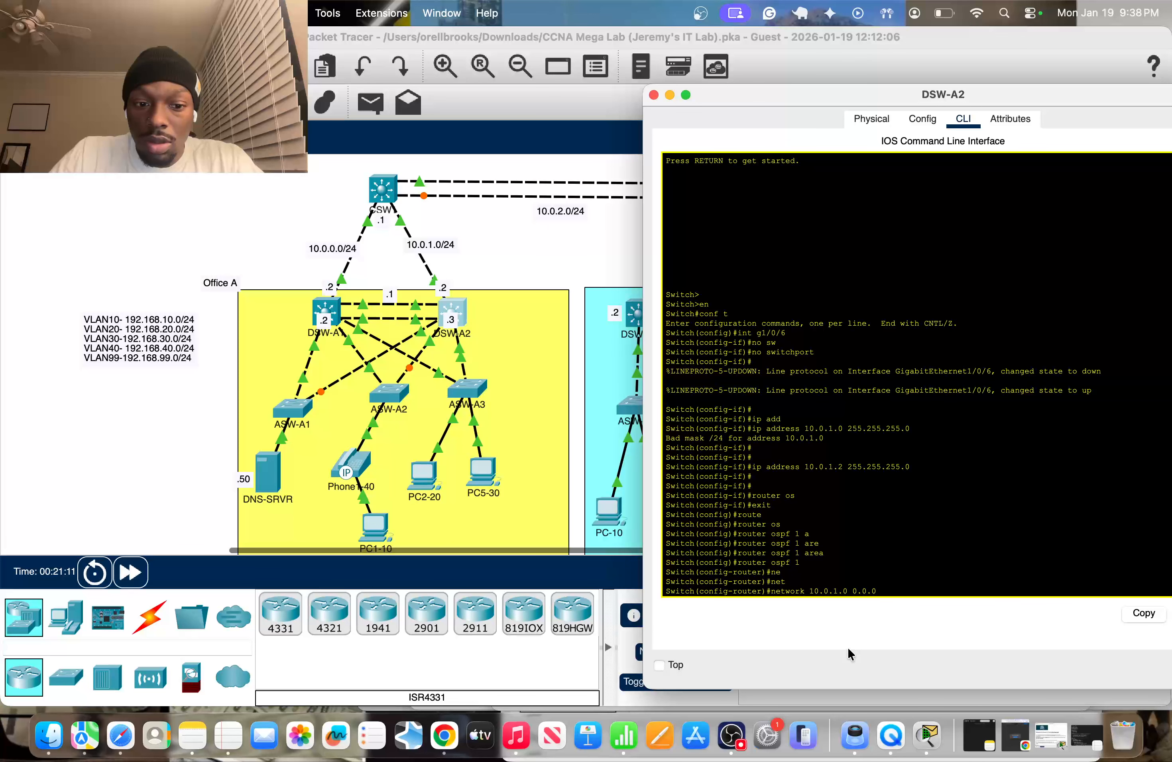
{"action": "type", "text": "."}
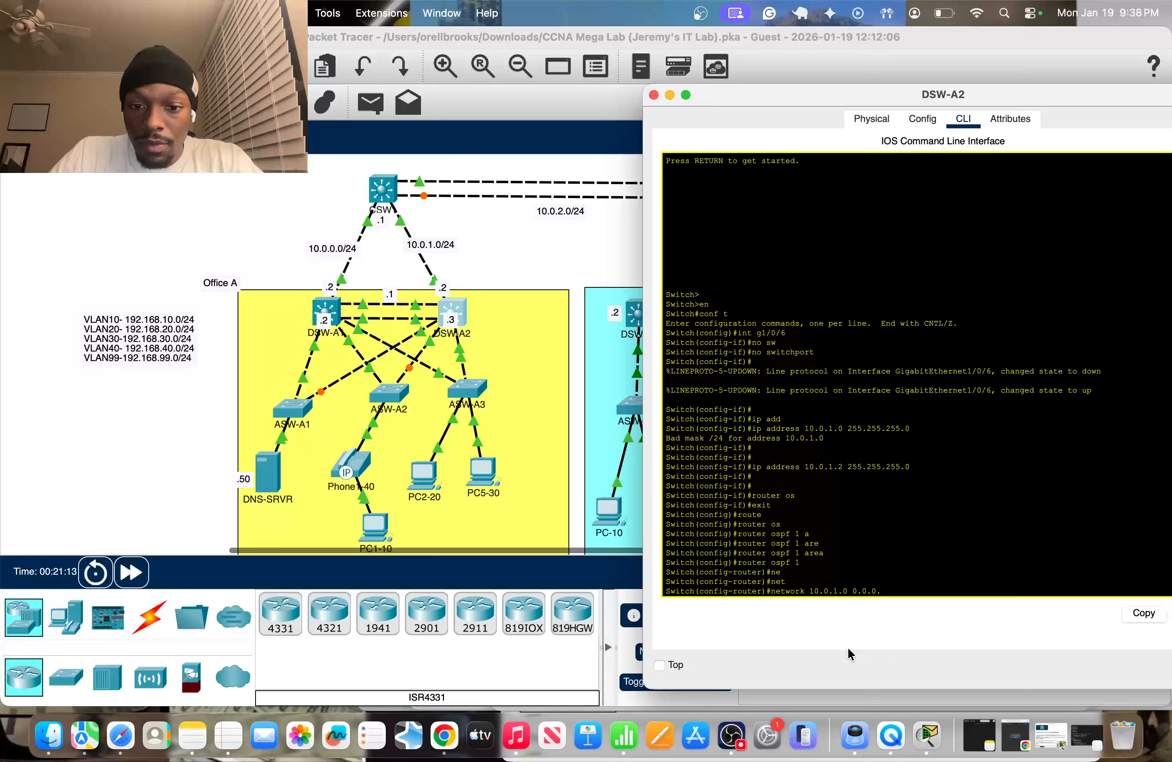
{"action": "type", "text": "255"}
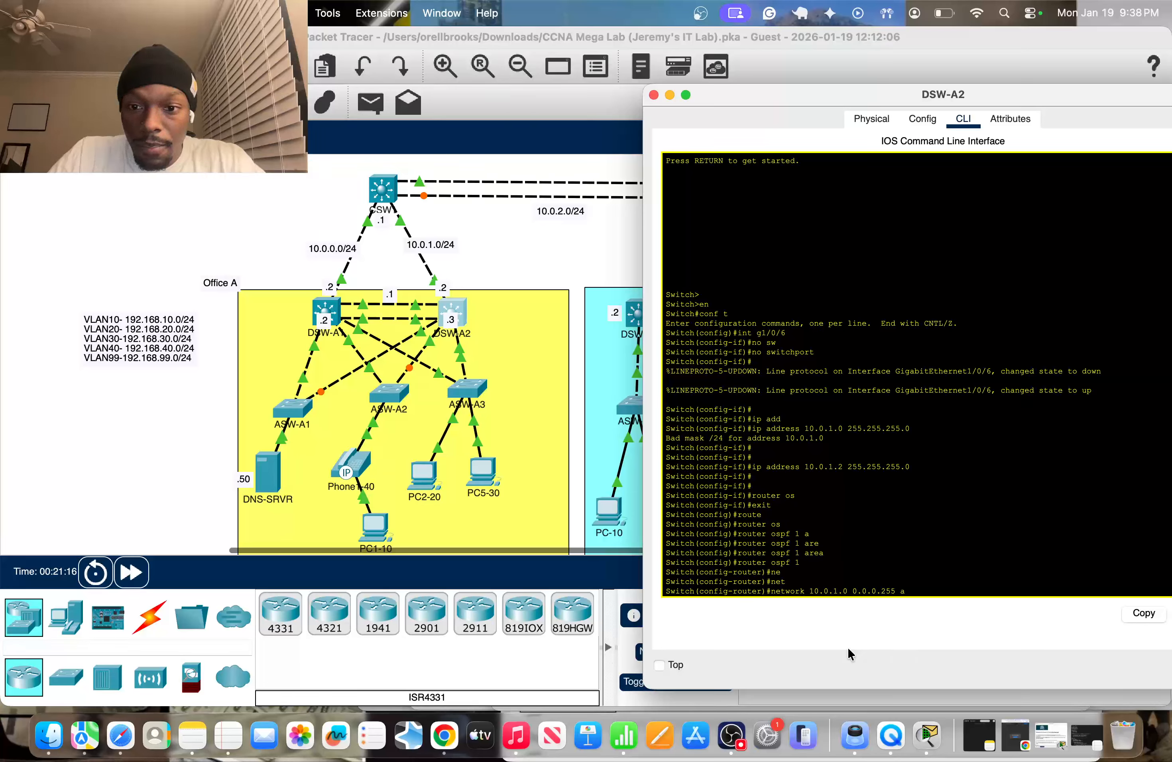
{"action": "type", "text": " a"}
{"action": "key", "text": "Tab"}
{"action": "type", "text": "0"}
{"action": "key", "text": "Return"}
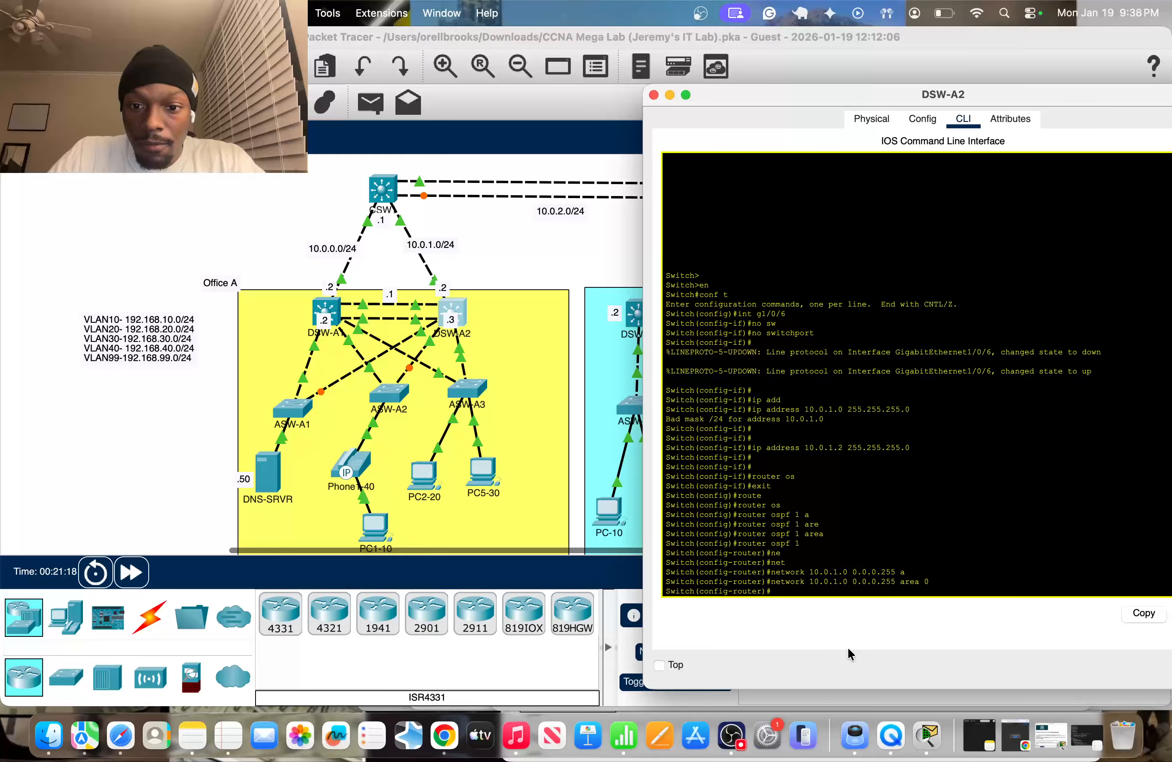
Step: Check the consoles of CSW1 and DSW-A1 for OSPF neighbor adjacency messages
{"action": "left_click", "coordinate": [534, 264]}
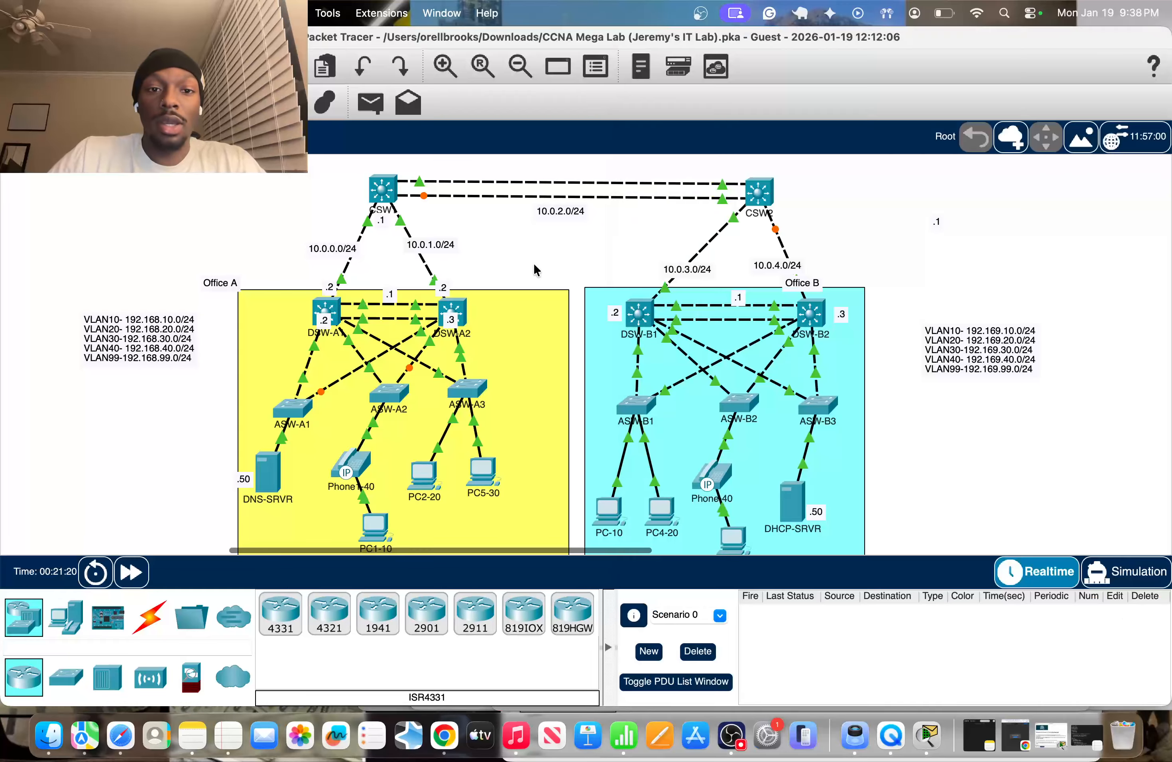
{"action": "left_click", "coordinate": [383, 189]}
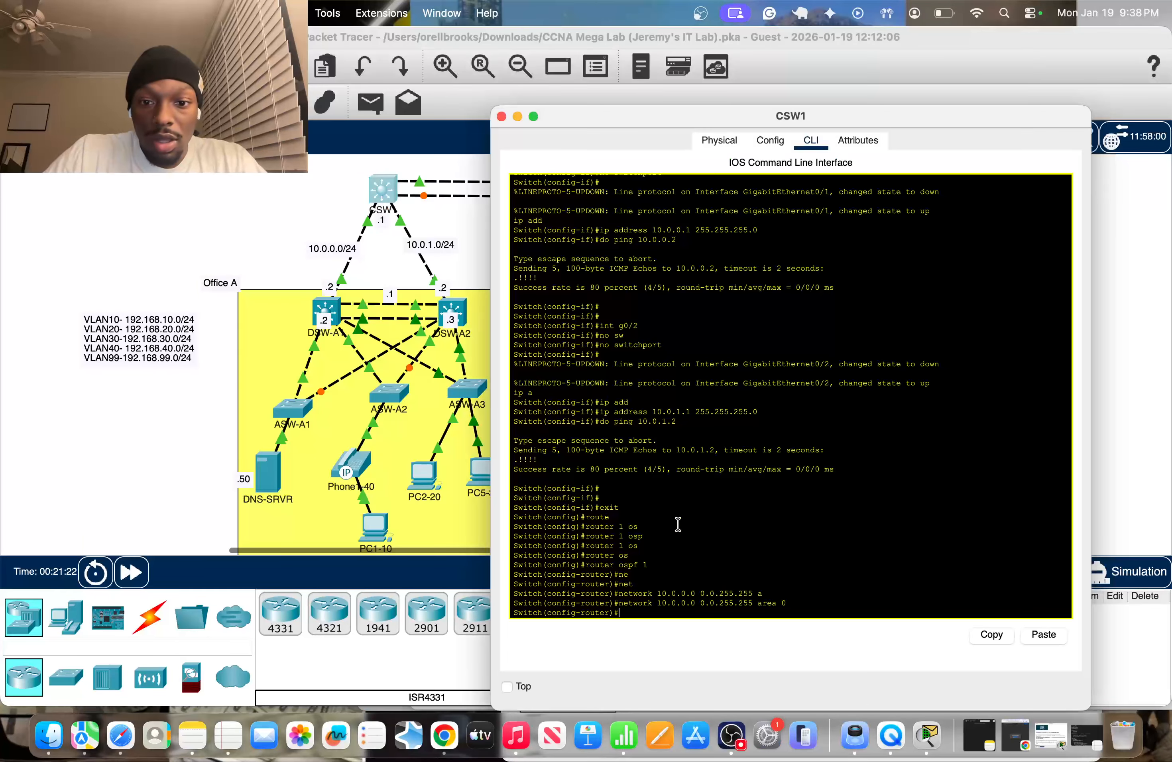
{"action": "left_click", "coordinate": [262, 254]}
{"action": "left_click", "coordinate": [320, 305]}
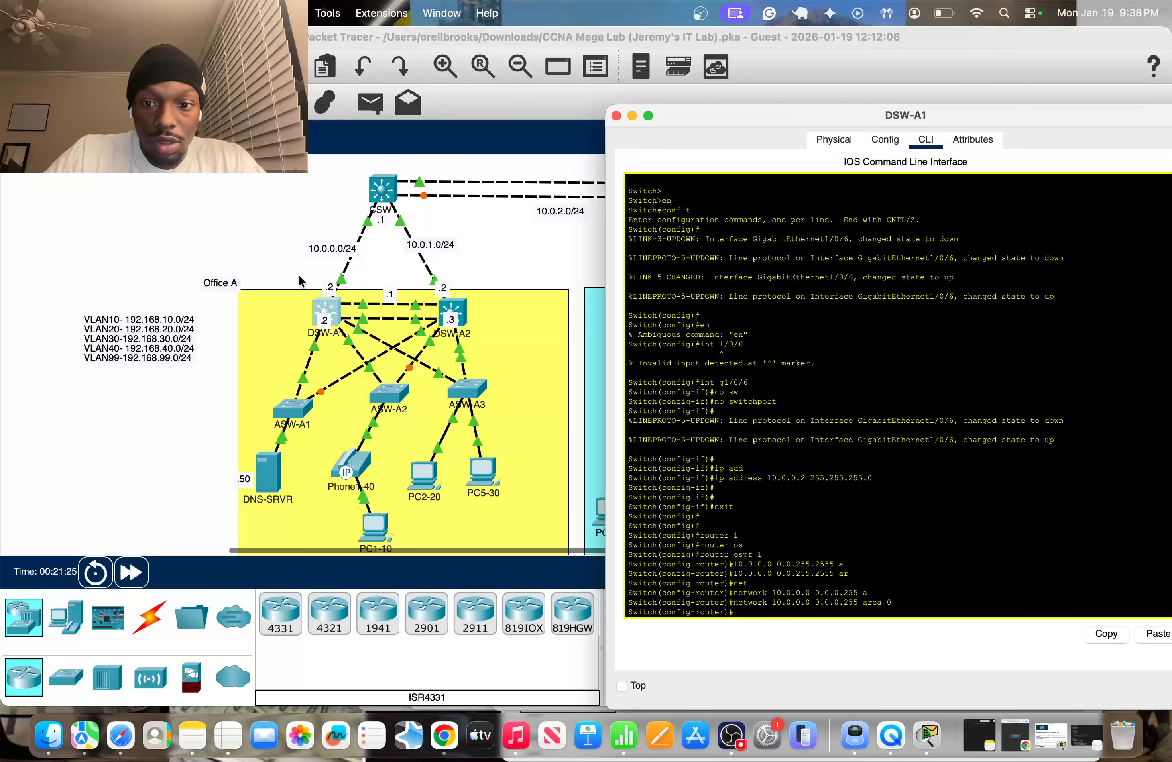
{"action": "key", "text": "Return"}
{"action": "key", "text": "Return"}
{"action": "key", "text": "Return"}
{"action": "key", "text": "Return"}
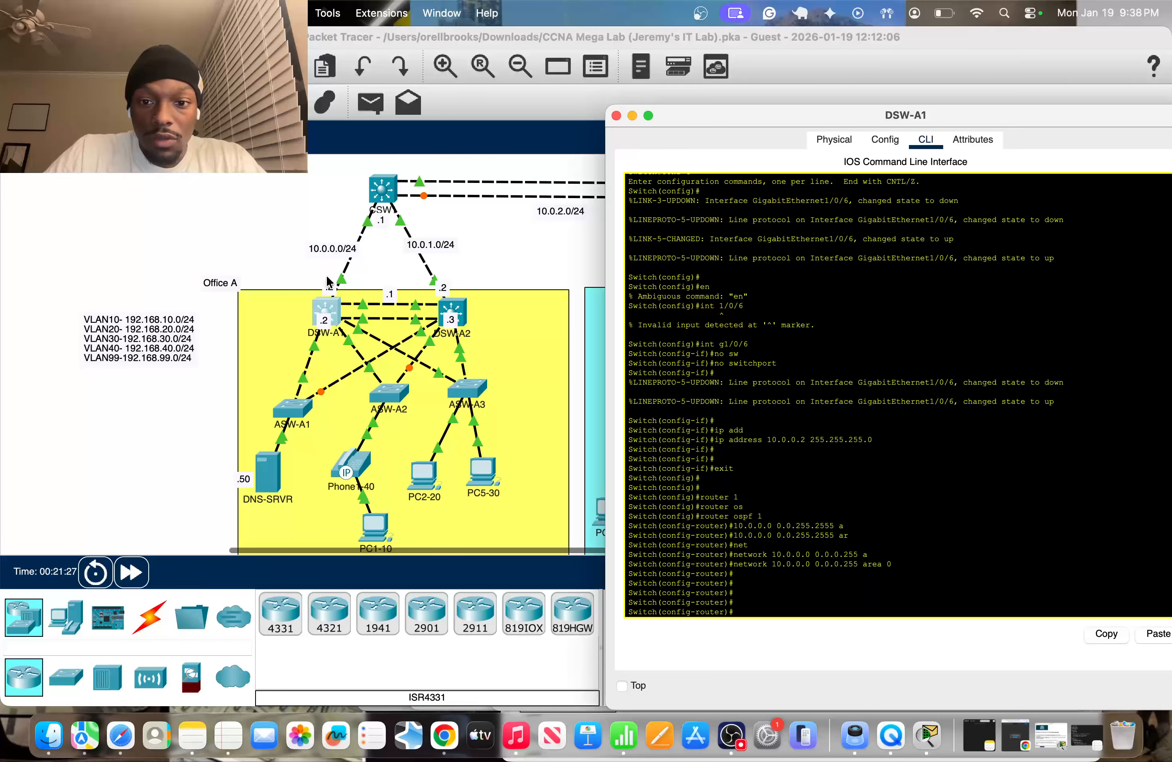
Step: Return to the CSW1 console and examine its OSPF adjacency messages for the links to the distribution switches
{"action": "left_click", "coordinate": [356, 248]}
{"action": "left_click", "coordinate": [383, 188]}
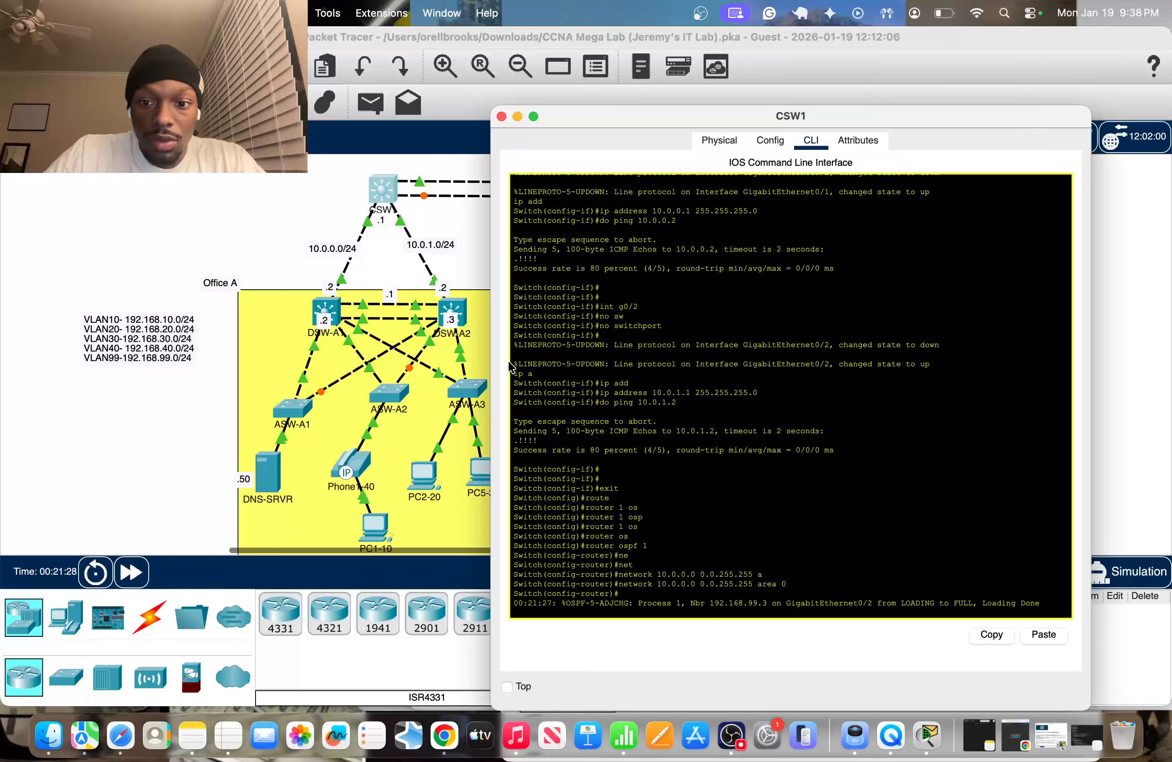
{"action": "key", "text": "Return"}
{"action": "key", "text": "Return"}
{"action": "key", "text": "Return"}
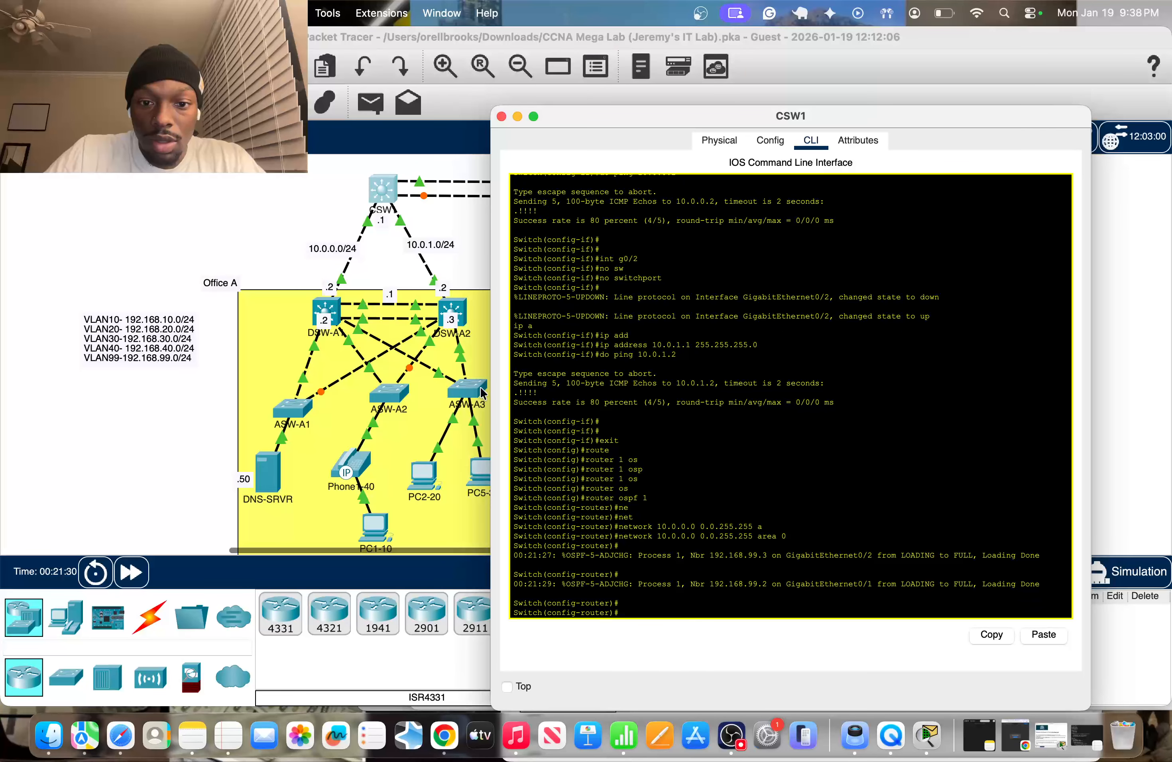
Step: Briefly revisit DSW-A1, and bring back the CSW1 command line with a fresh router configuration prompt
{"action": "left_click", "coordinate": [296, 267]}
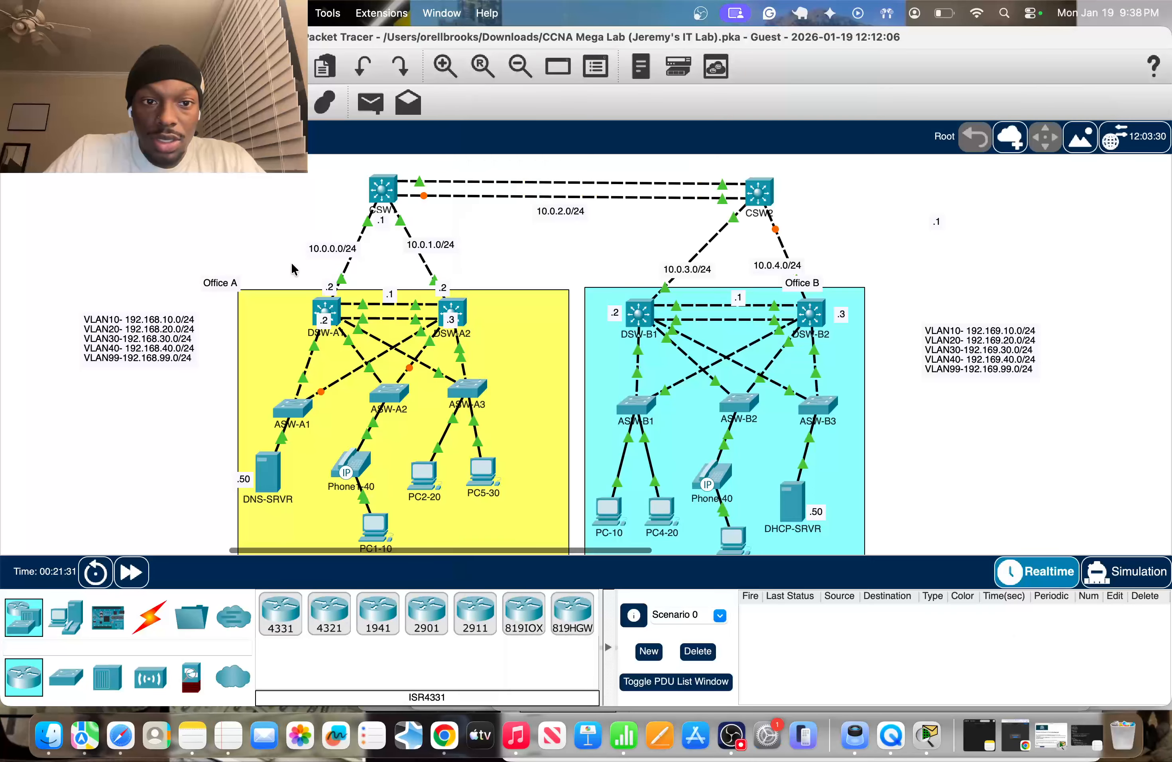
{"action": "left_click", "coordinate": [328, 303]}
{"action": "left_click", "coordinate": [258, 220]}
{"action": "left_click", "coordinate": [383, 189]}
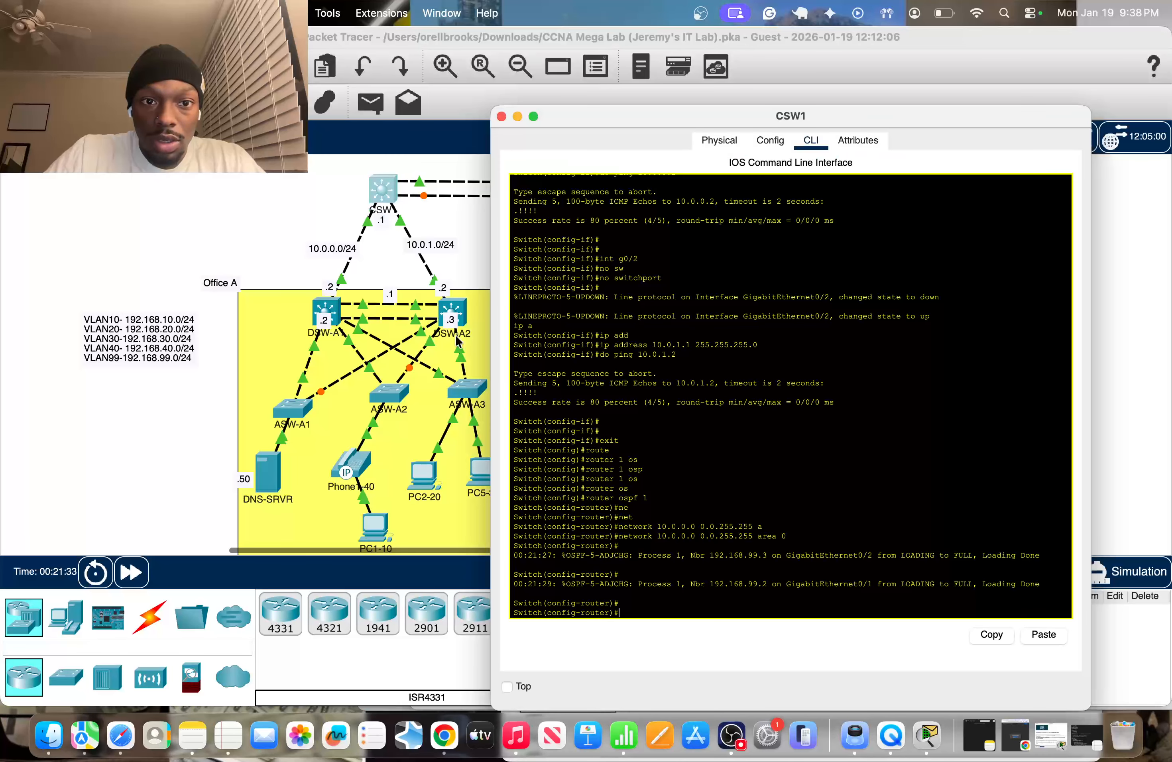
{"action": "key", "text": "Return"}
{"action": "key", "text": "Return"}
{"action": "key", "text": "Return"}
{"action": "key", "text": "Return"}
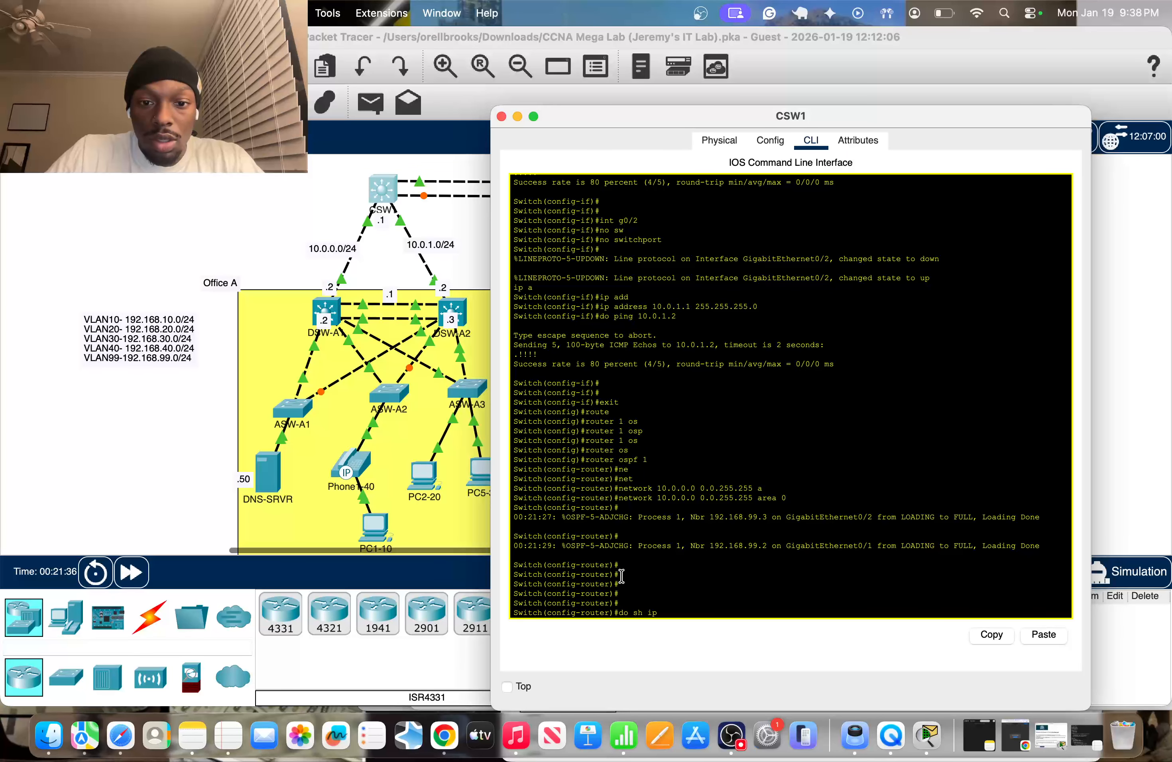
{"action": "type", "text": "rou"}
{"action": "key", "text": "Tab"}
{"action": "type", "text": "te"}
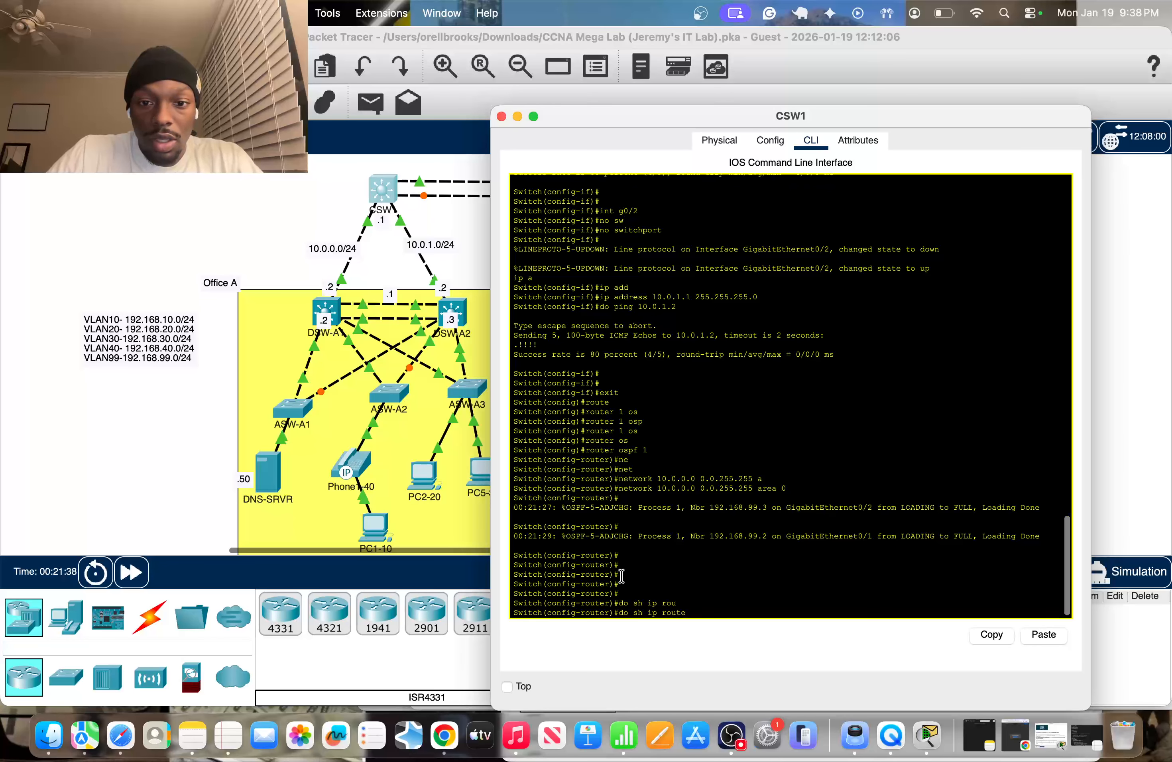
{"action": "key", "text": "Tab"}
{"action": "key", "text": "BackSpace"}
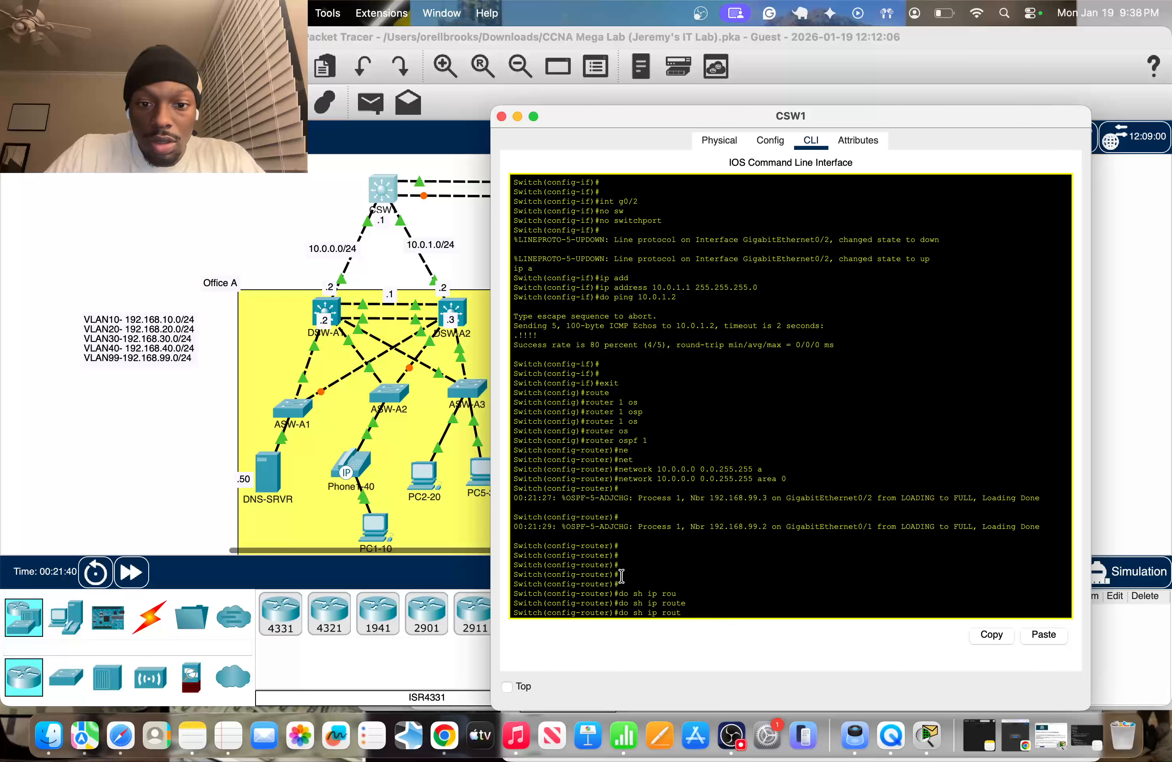
{"action": "key", "text": "BackSpace"}
{"action": "key", "text": "BackSpace"}
{"action": "key", "text": "BackSpace"}
{"action": "key", "text": "BackSpace"}
{"action": "key", "text": "BackSpace"}
{"action": "key", "text": "BackSpace"}
{"action": "key", "text": "BackSpace"}
{"action": "key", "text": "BackSpace"}
{"action": "key", "text": "BackSpace"}
{"action": "key", "text": "BackSpace"}
{"action": "key", "text": "BackSpace"}
{"action": "key", "text": "BackSpace"}
{"action": "key", "text": "BackSpace"}
Step: Leave router configuration mode on CSW1 and display its IP routing table with do sh ip route
{"action": "type", "text": "ex"}
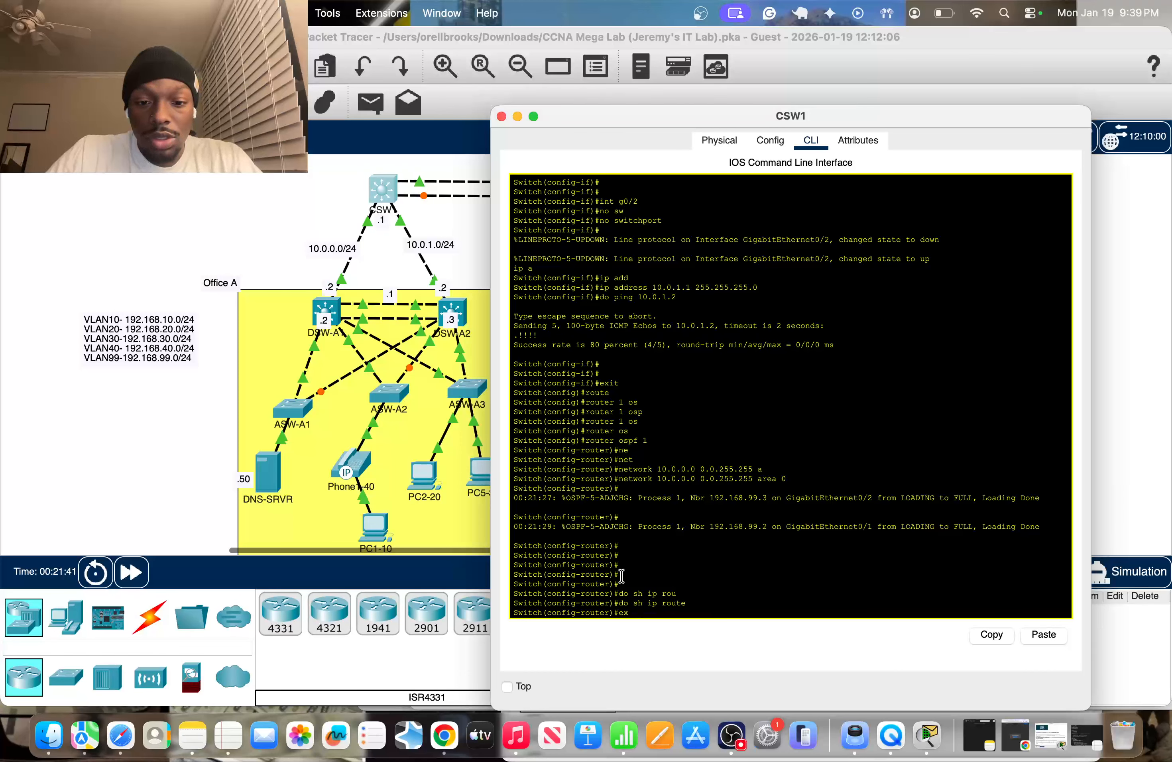
{"action": "type", "text": "it"}
{"action": "key", "text": "Return"}
{"action": "type", "text": "do sh ip rou"}
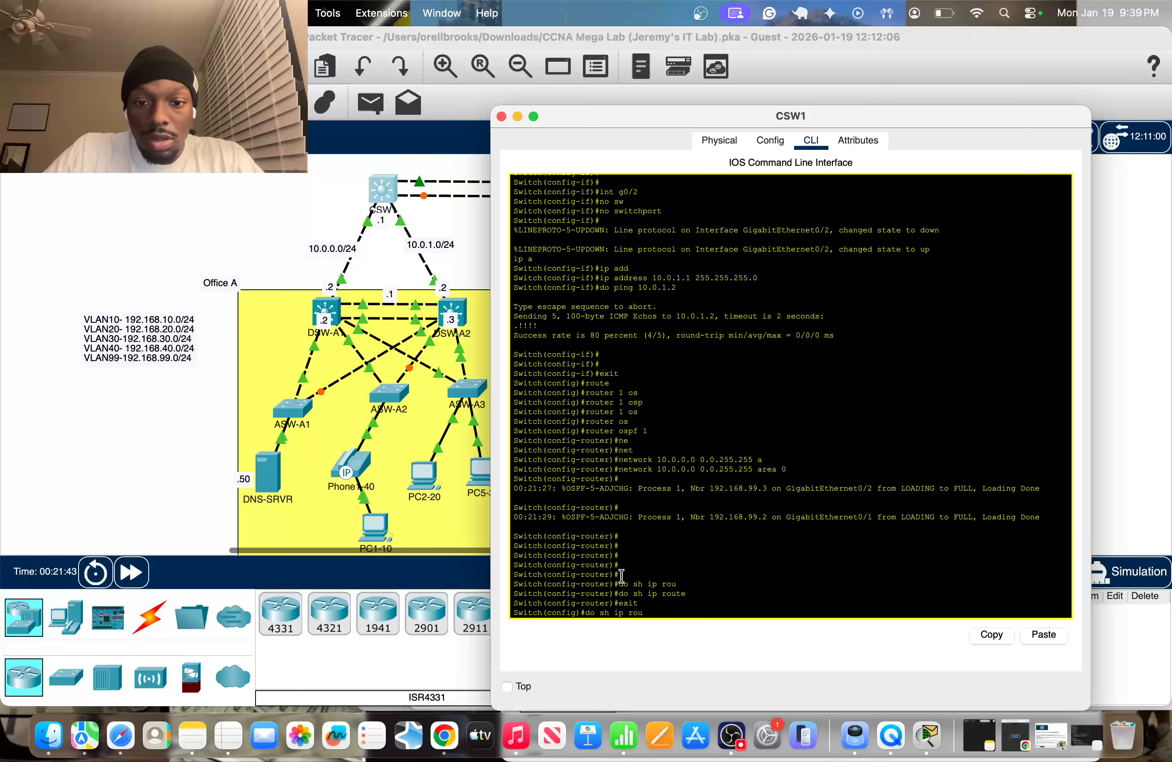
{"action": "key", "text": "Tab"}
{"action": "key", "text": "Return"}
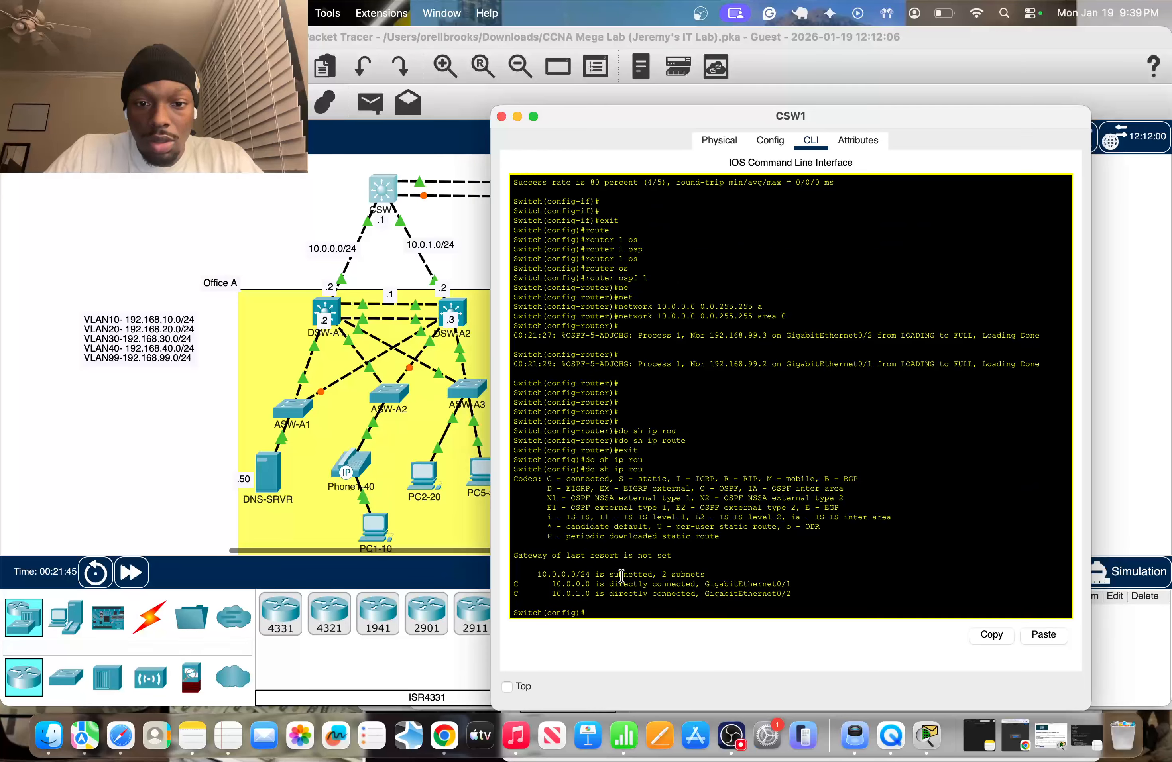
{"action": "left_click", "coordinate": [261, 229]}
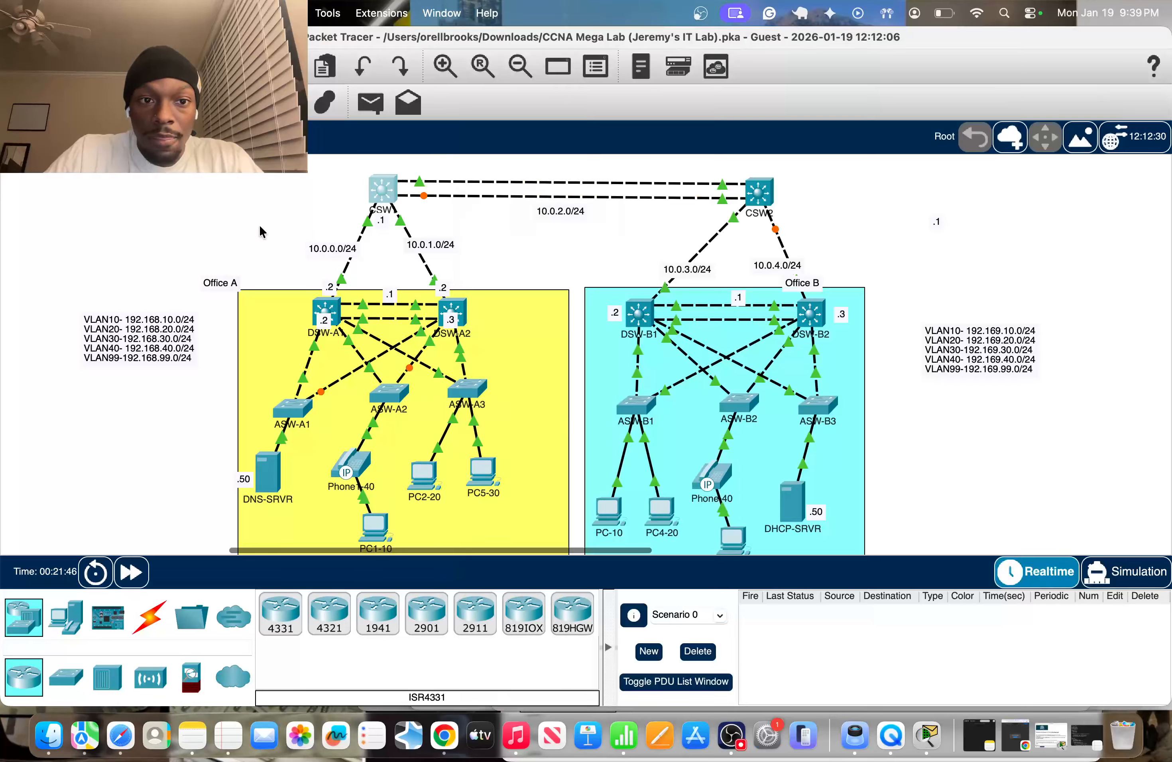
Step: Check DSW-A1's console and examine its summary of port and VLAN interface addresses
{"action": "left_click", "coordinate": [330, 310]}
{"action": "key", "text": "Return"}
{"action": "key", "text": "Return"}
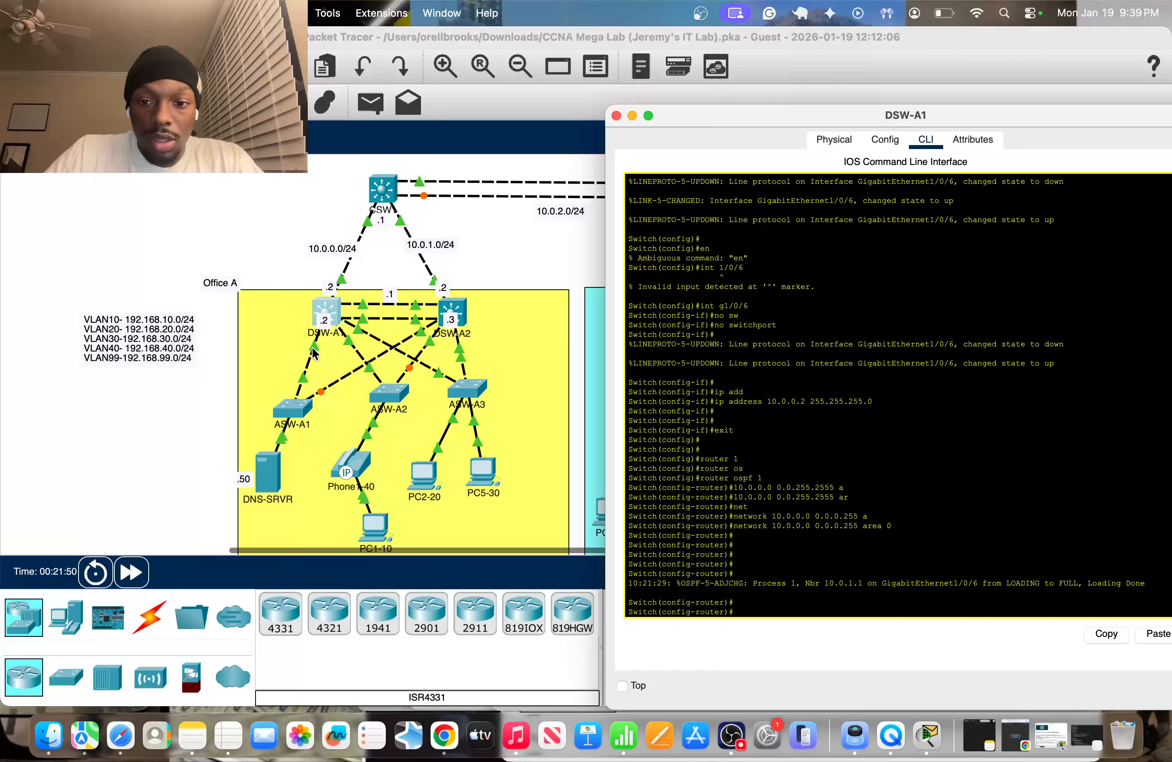
{"action": "left_click", "coordinate": [325, 319]}
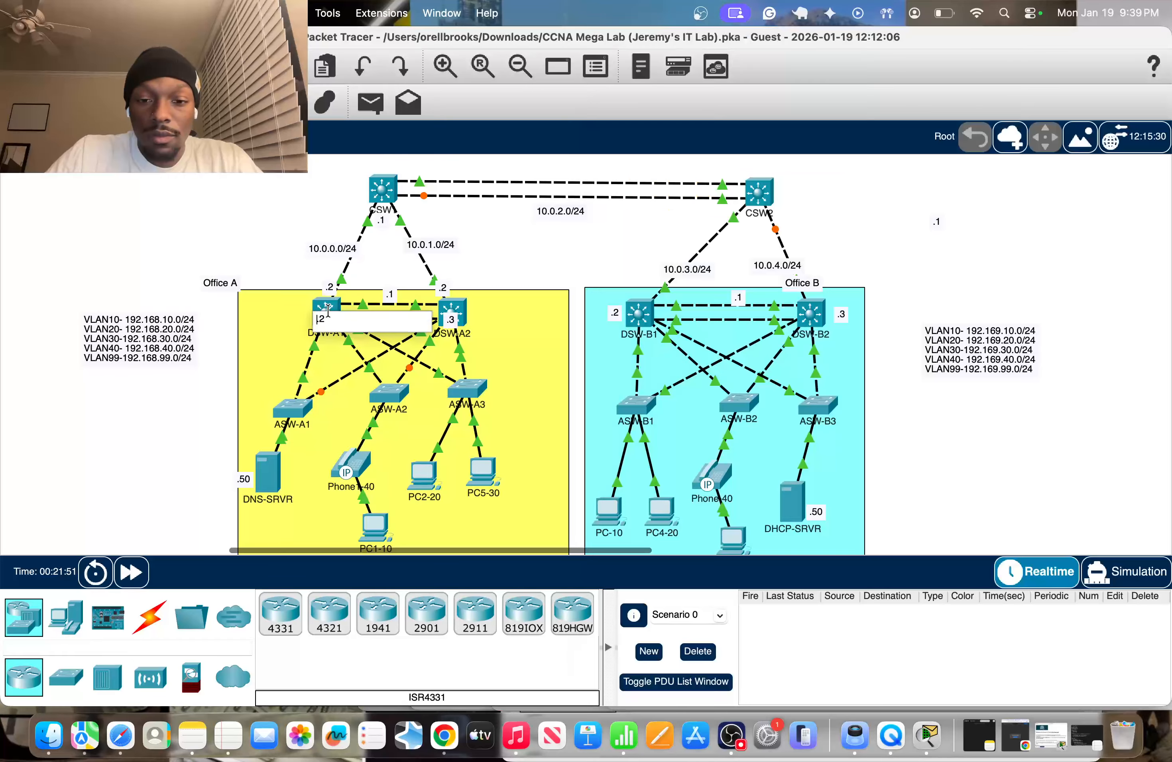
{"action": "left_click", "coordinate": [234, 257]}
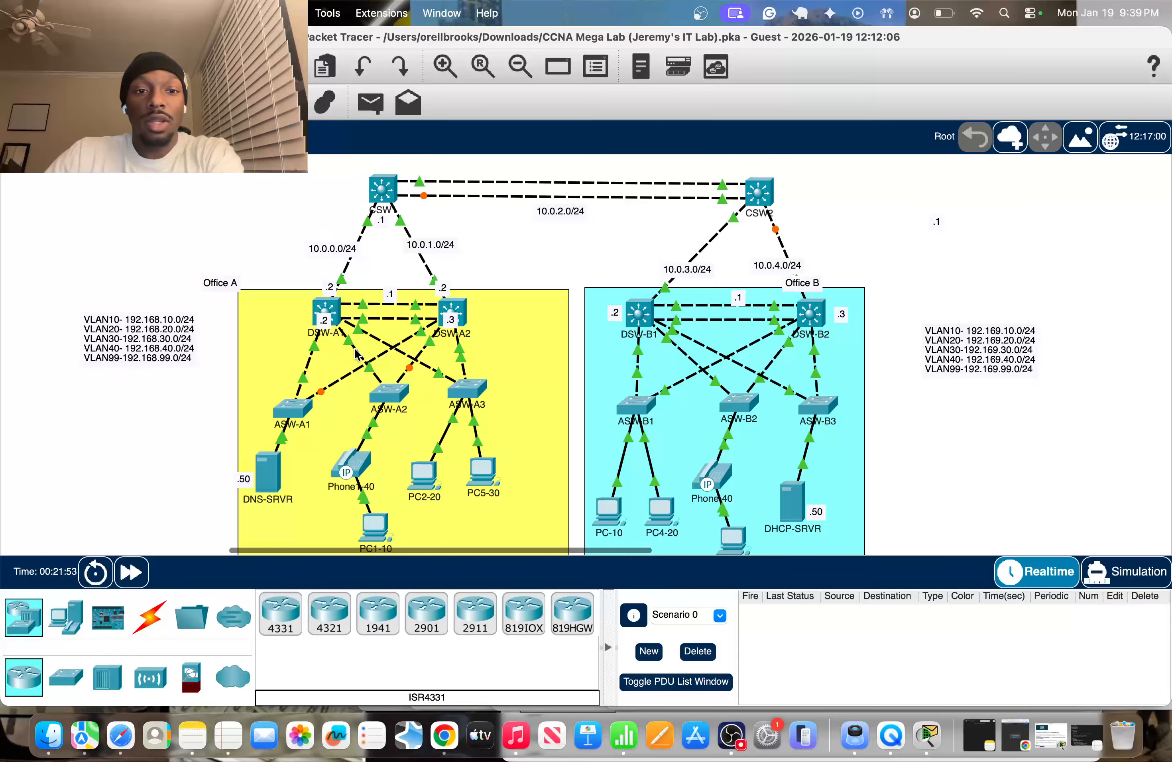
{"action": "mouse_move", "coordinate": [329, 311]}
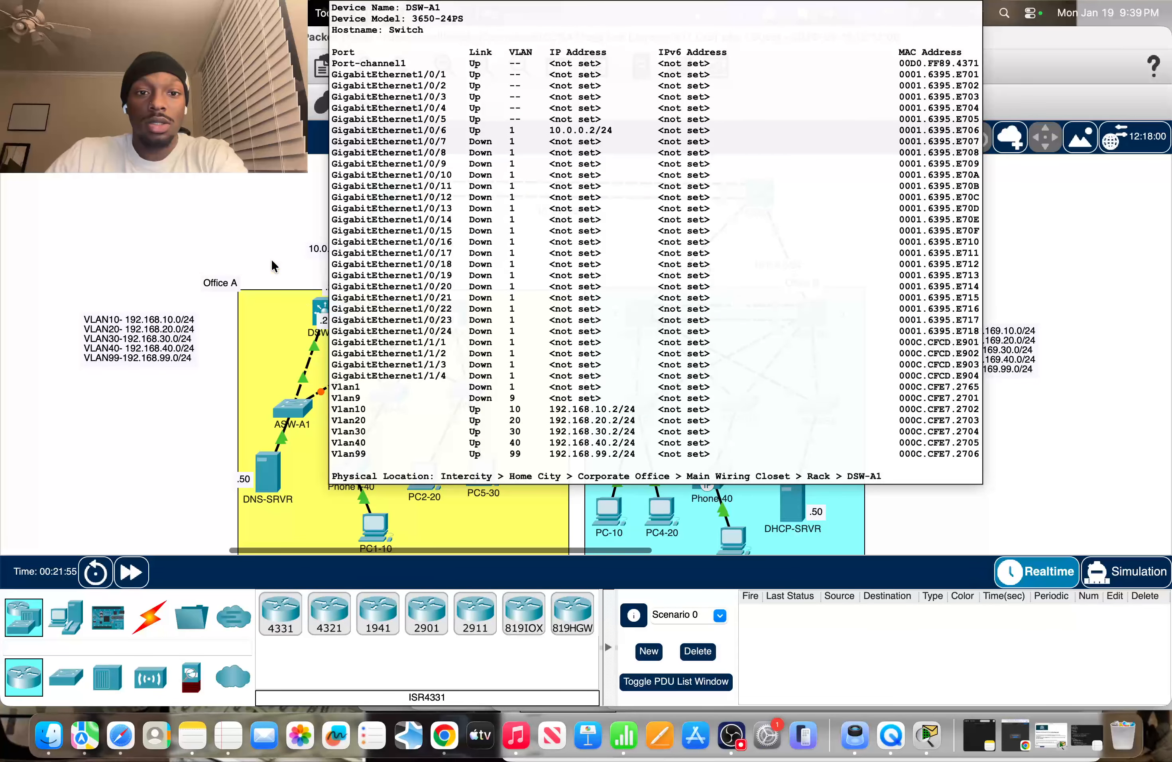
Step: Return to CSW1's command line and display the IP routing table again
{"action": "left_click", "coordinate": [386, 193]}
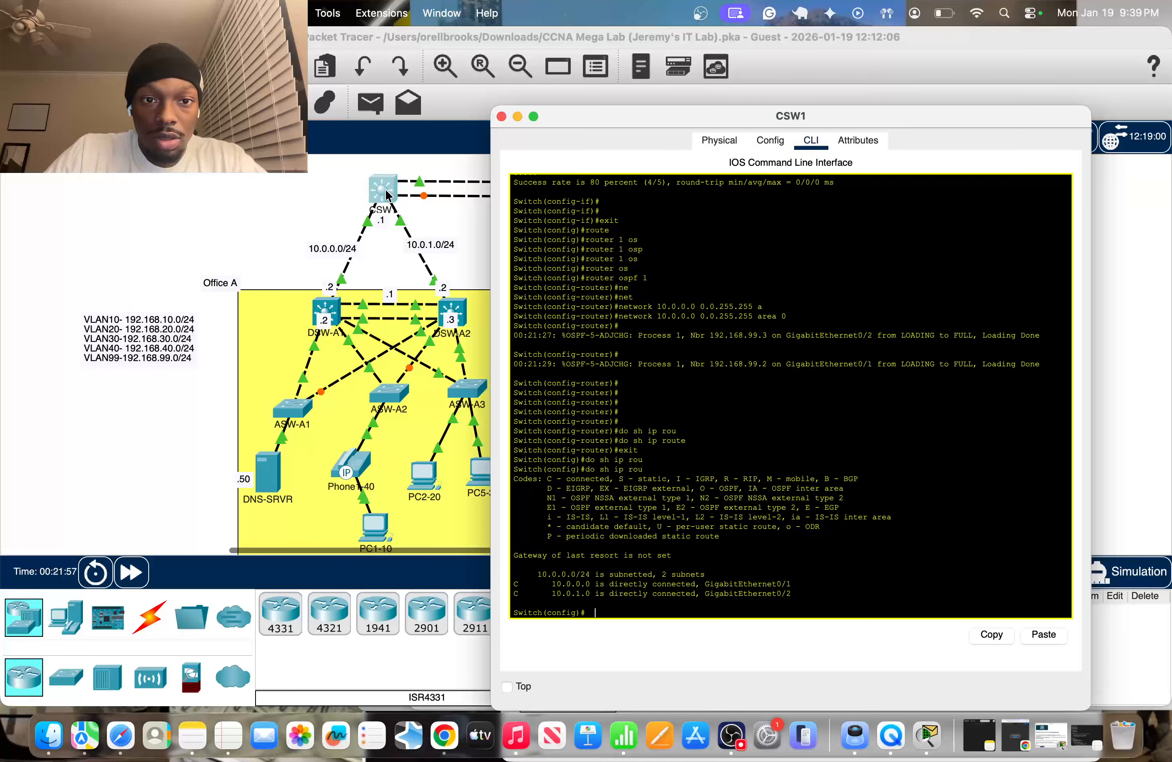
{"action": "type", "text": "do sh i"}
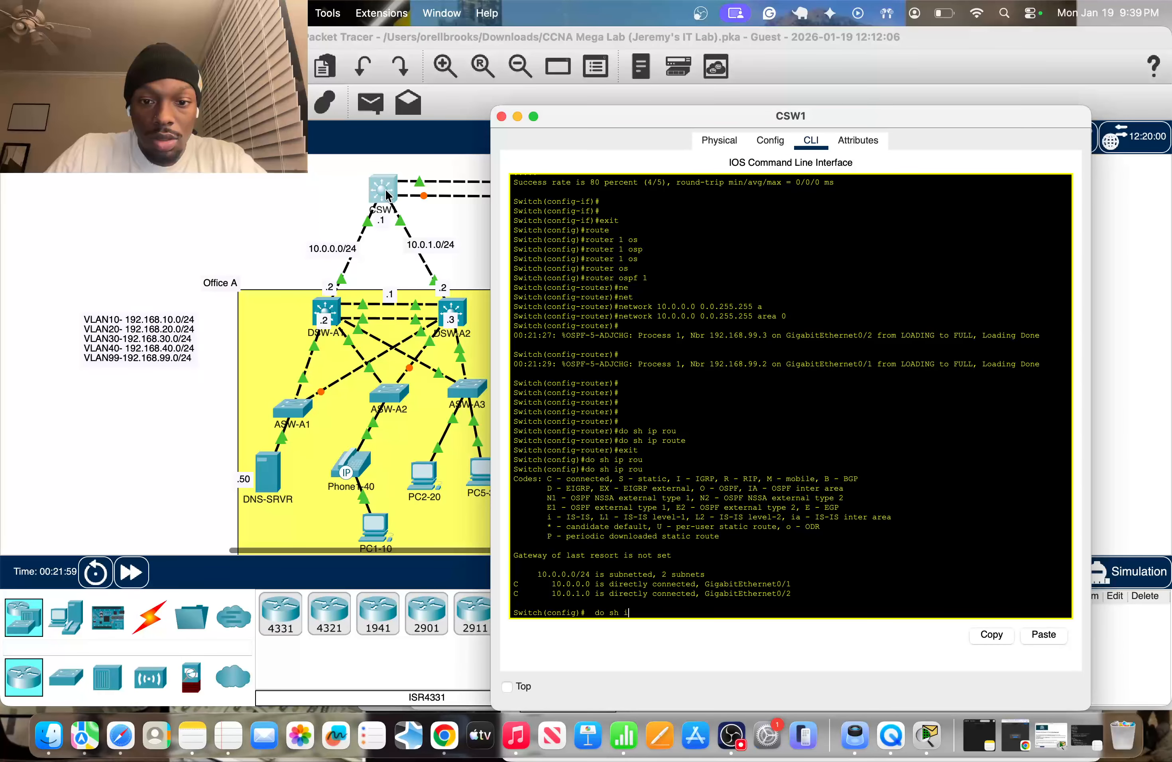
{"action": "type", "text": "p route"}
{"action": "key", "text": "Return"}
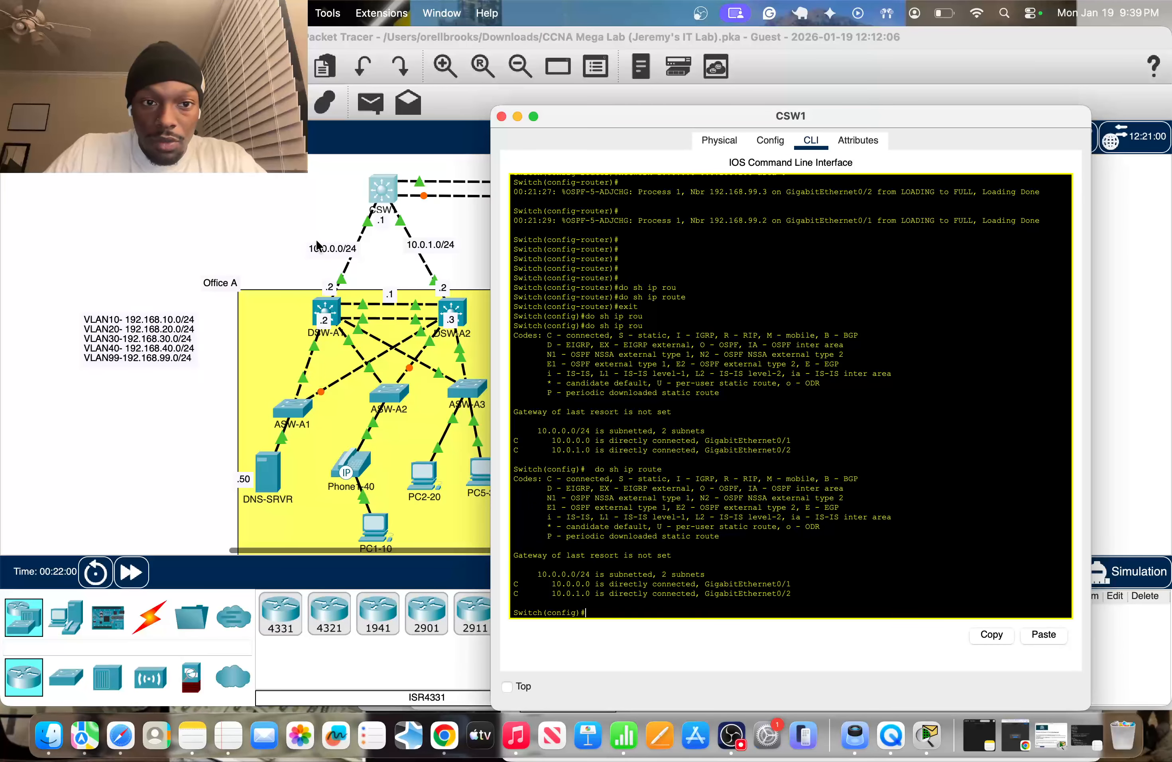
{"action": "left_click", "coordinate": [313, 261]}
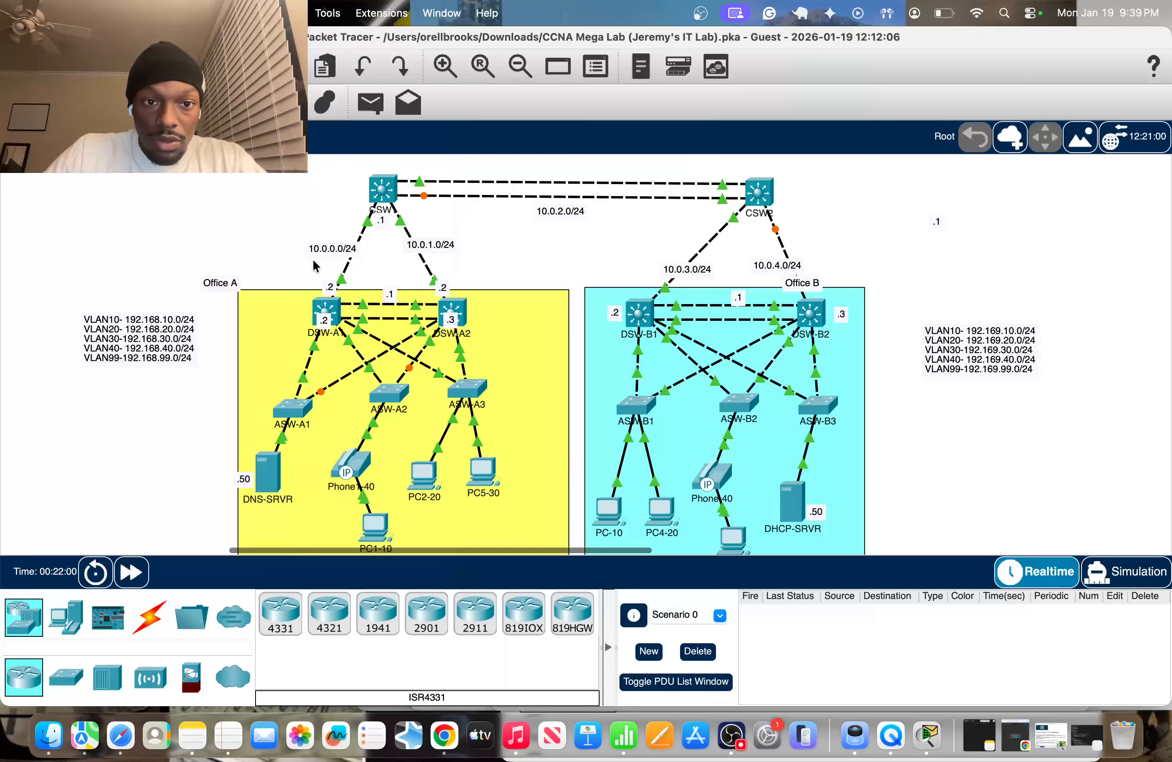
Step: On DSW-A1, enable OSPF process 1 in area 0 on the VLAN 10 interface, consulting the command help for the options
{"action": "left_click", "coordinate": [333, 310]}
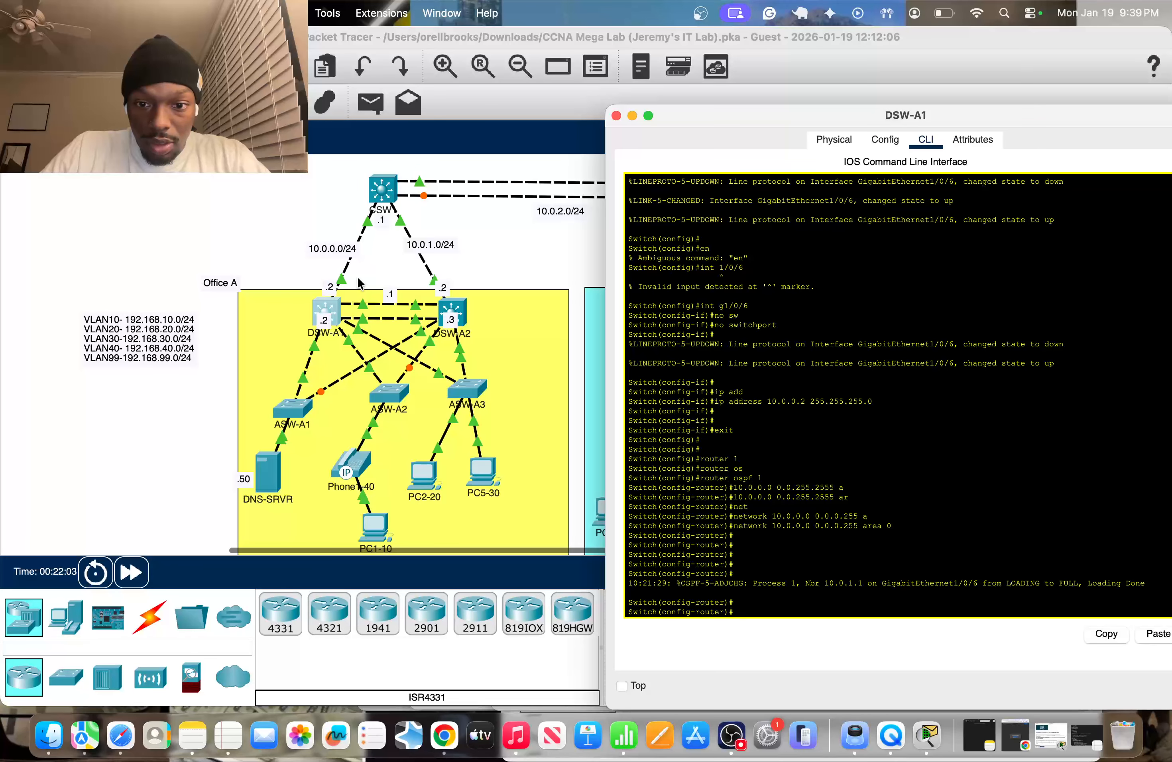
{"action": "type", "text": "int vla"}
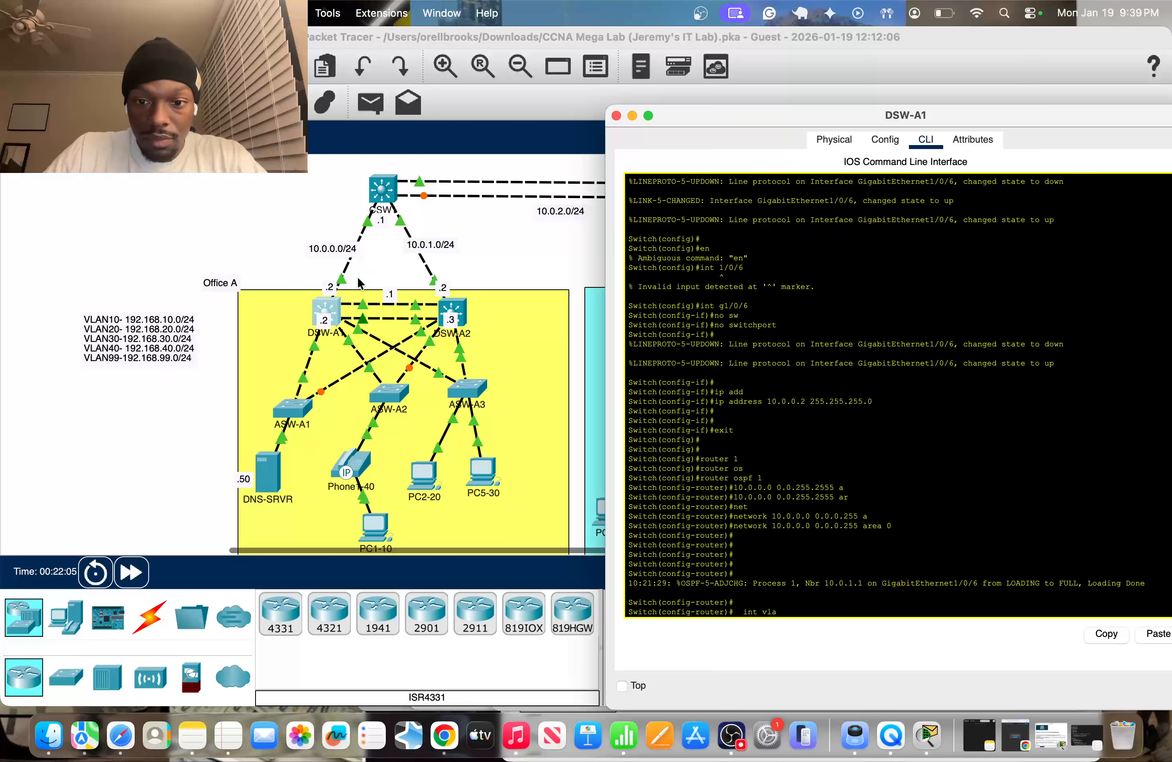
{"action": "type", "text": "n 10"}
{"action": "key", "text": "Return"}
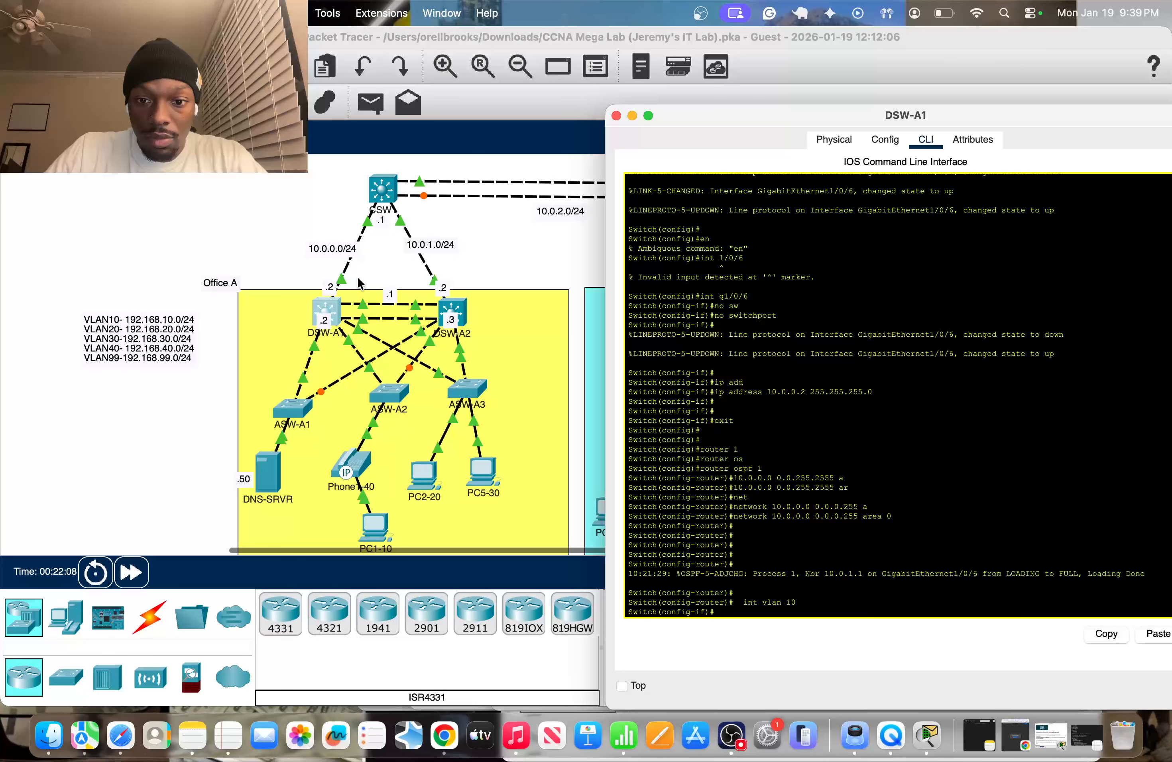
{"action": "type", "text": "ro"}
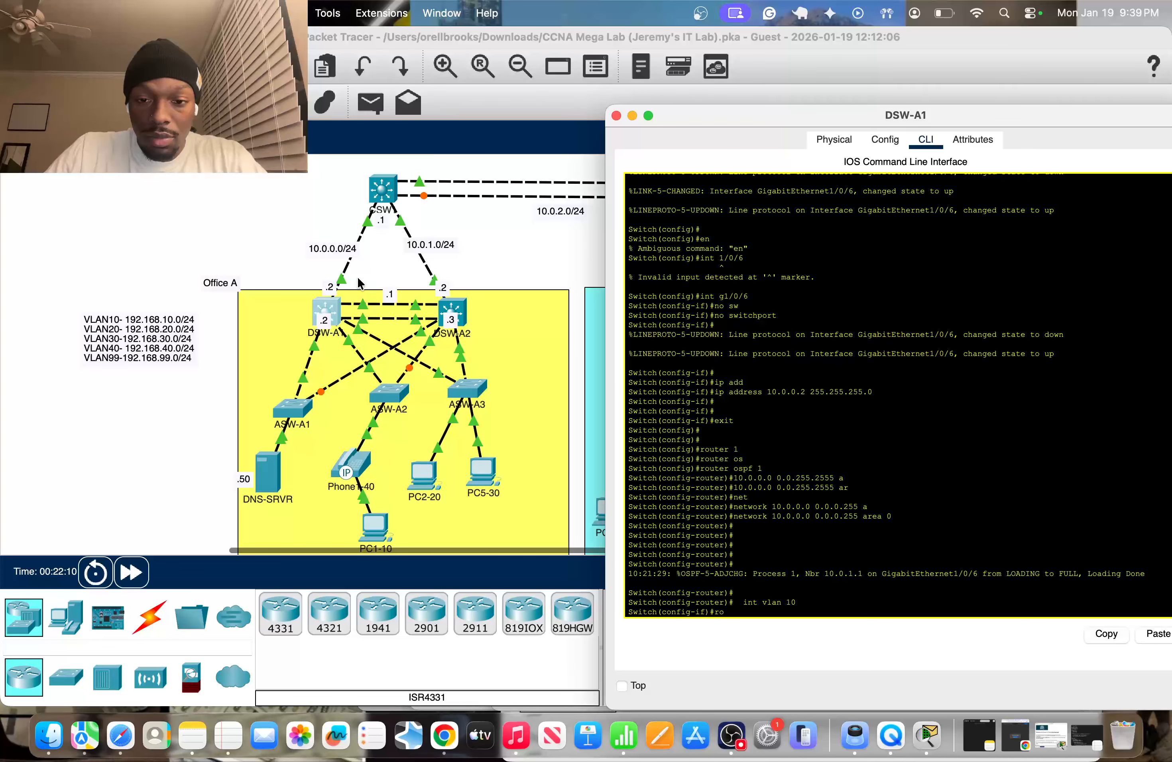
{"action": "type", "text": "ut?"}
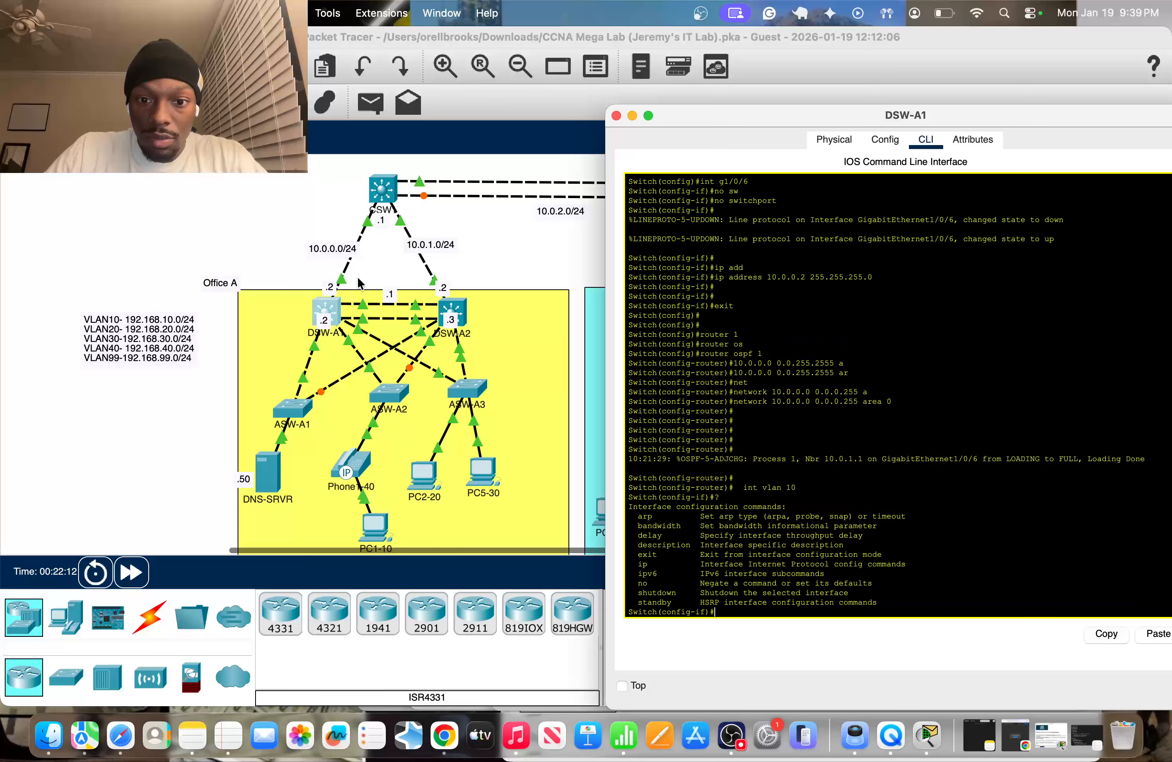
{"action": "type", "text": "ip ospf "}
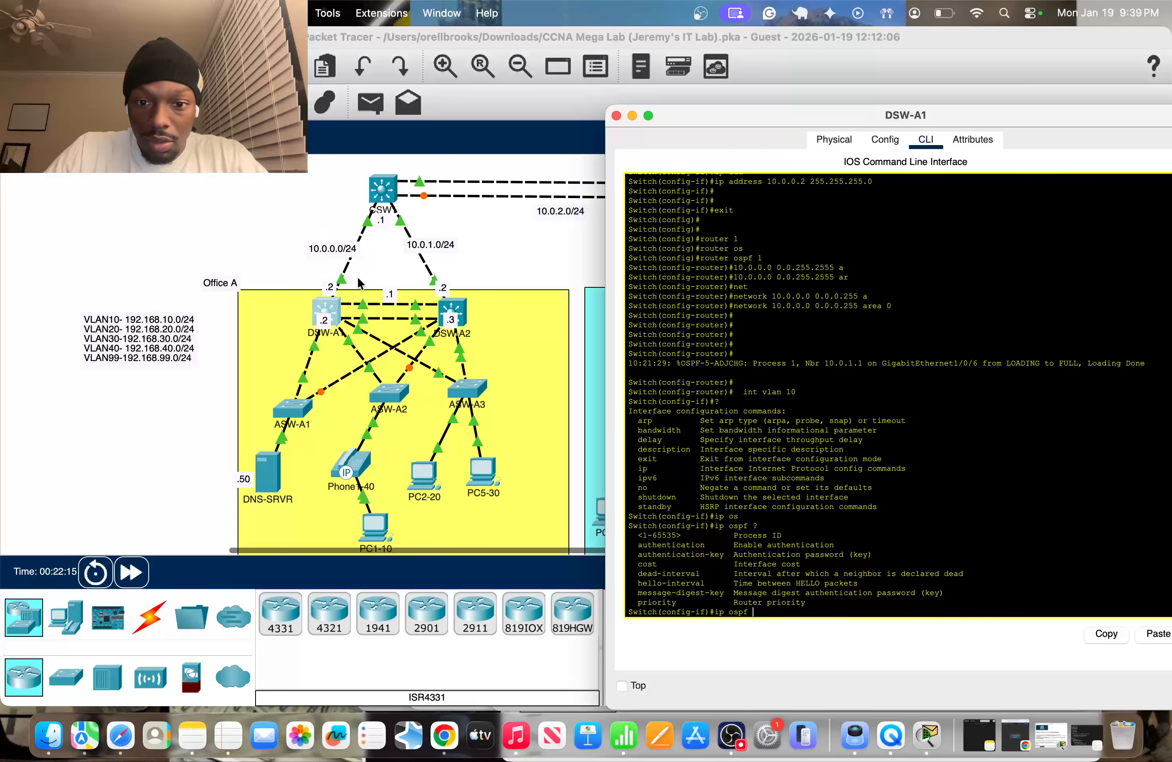
{"action": "type", "text": "?1 a"}
{"action": "key", "text": "Tab"}
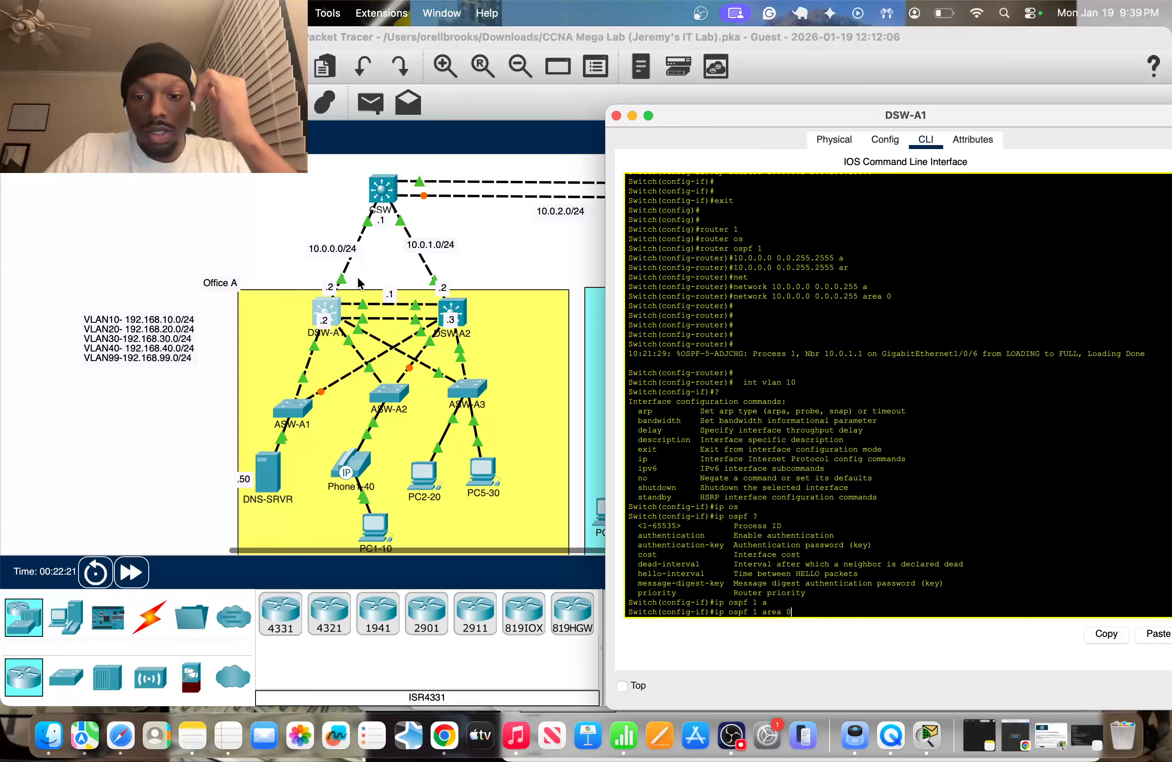
{"action": "key", "text": "Return"}
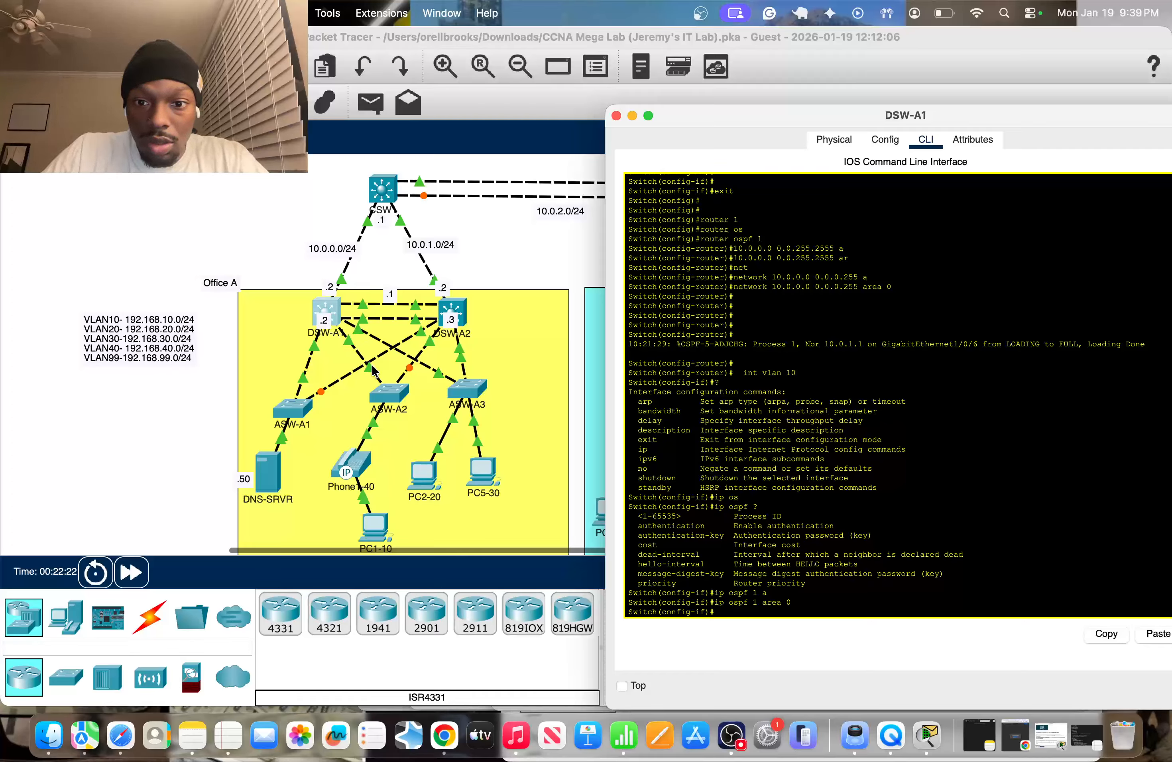
Step: Leave VLAN 10 interface configuration on DSW-A1 and enter the configuration of OSPF process 1
{"action": "left_click_drag", "start_coordinate": [744, 372], "coordinate": [771, 373]}
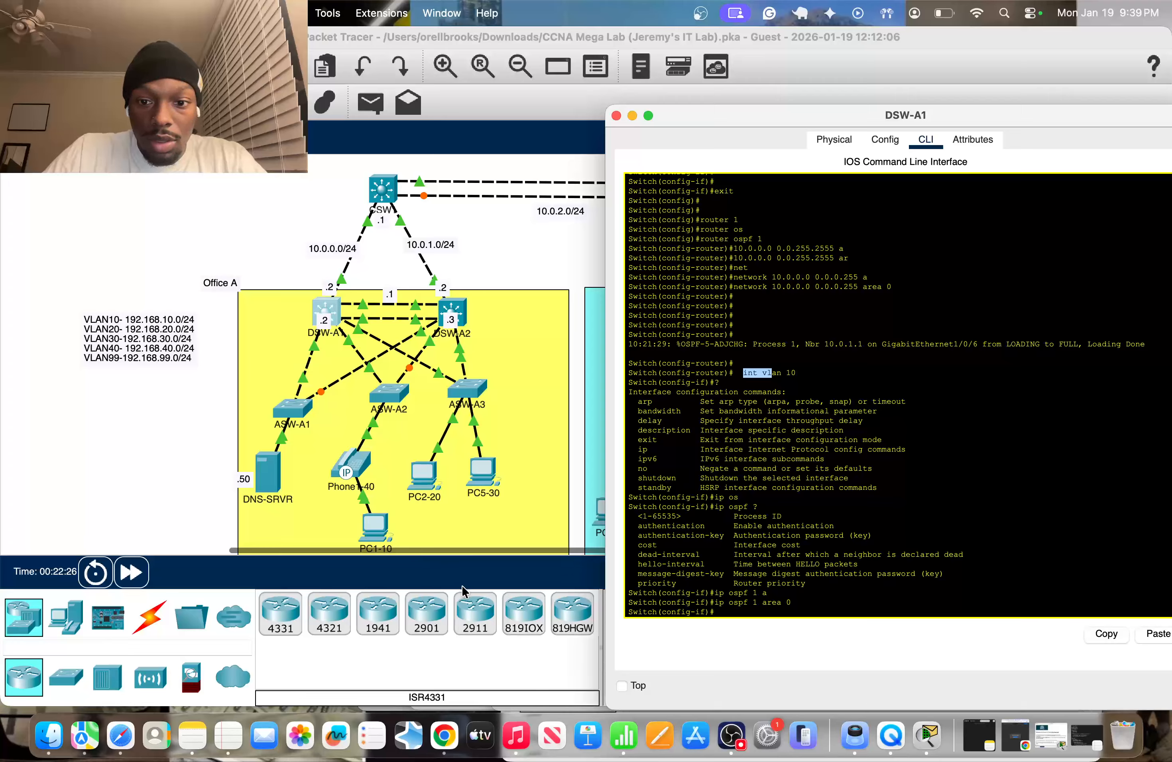
{"action": "left_click", "coordinate": [759, 612]}
{"action": "type", "text": "ex"}
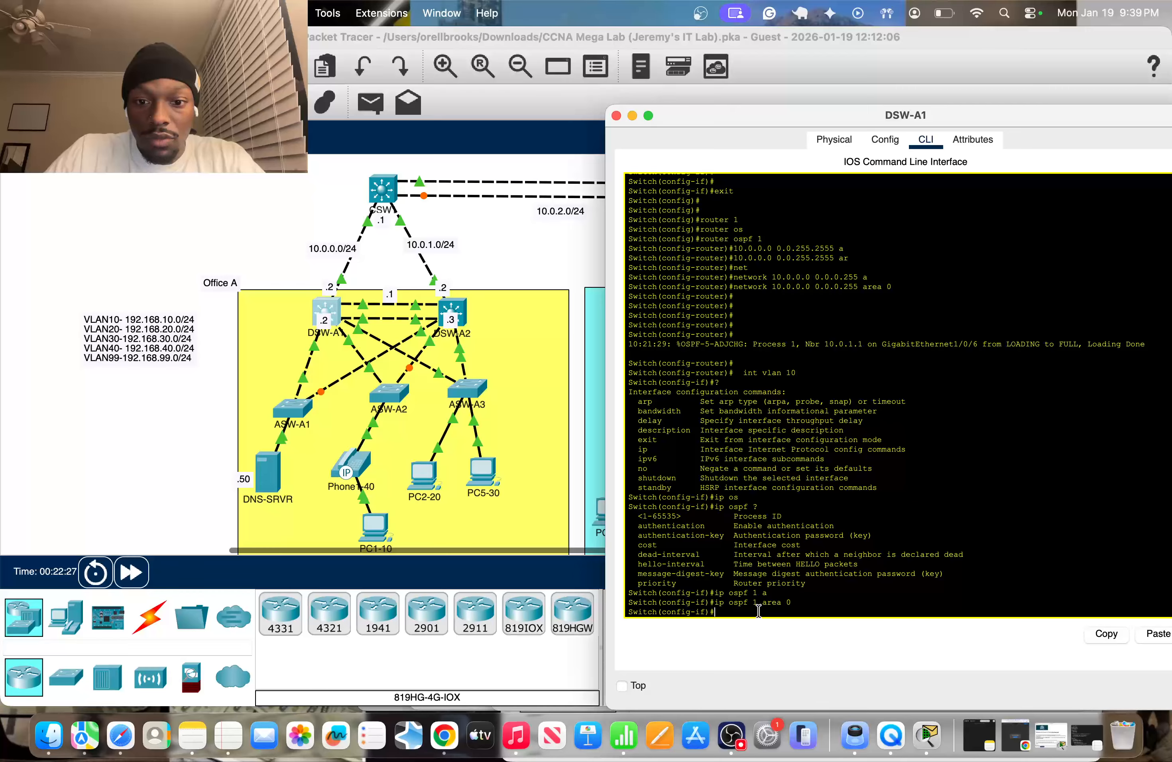
{"action": "key", "text": "Return"}
{"action": "type", "text": "exit"}
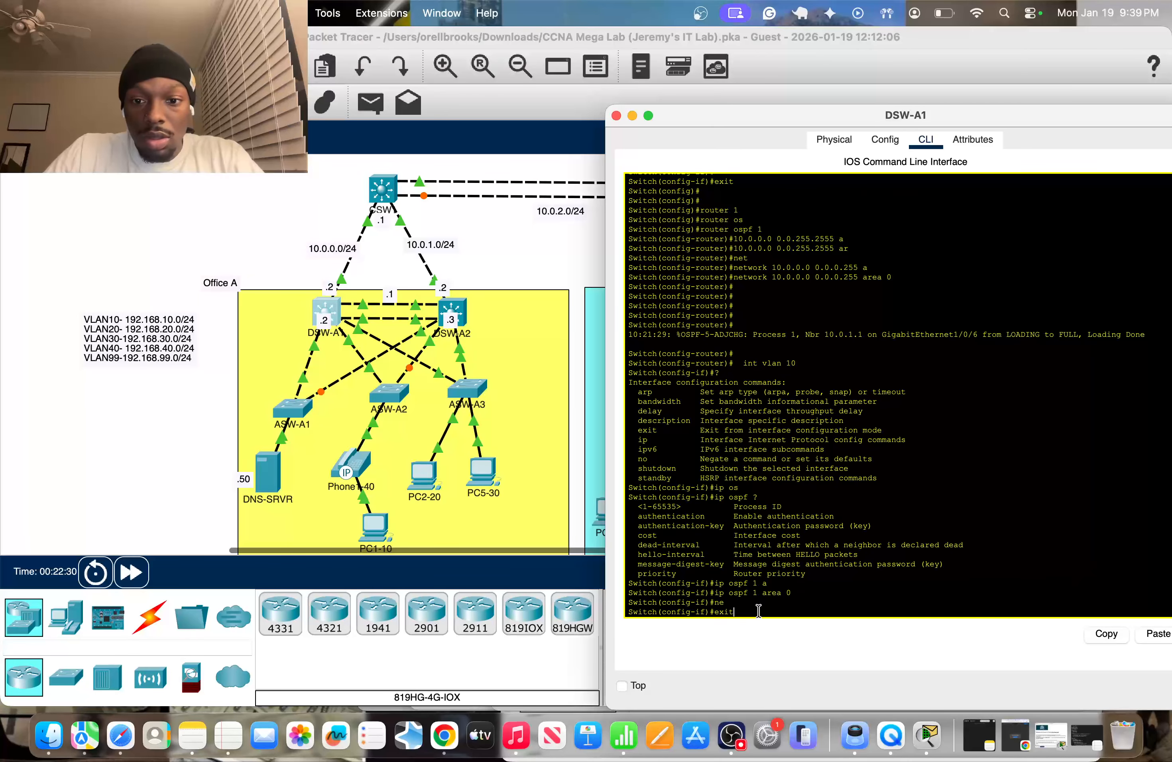
{"action": "key", "text": "Return"}
{"action": "type", "text": "route"}
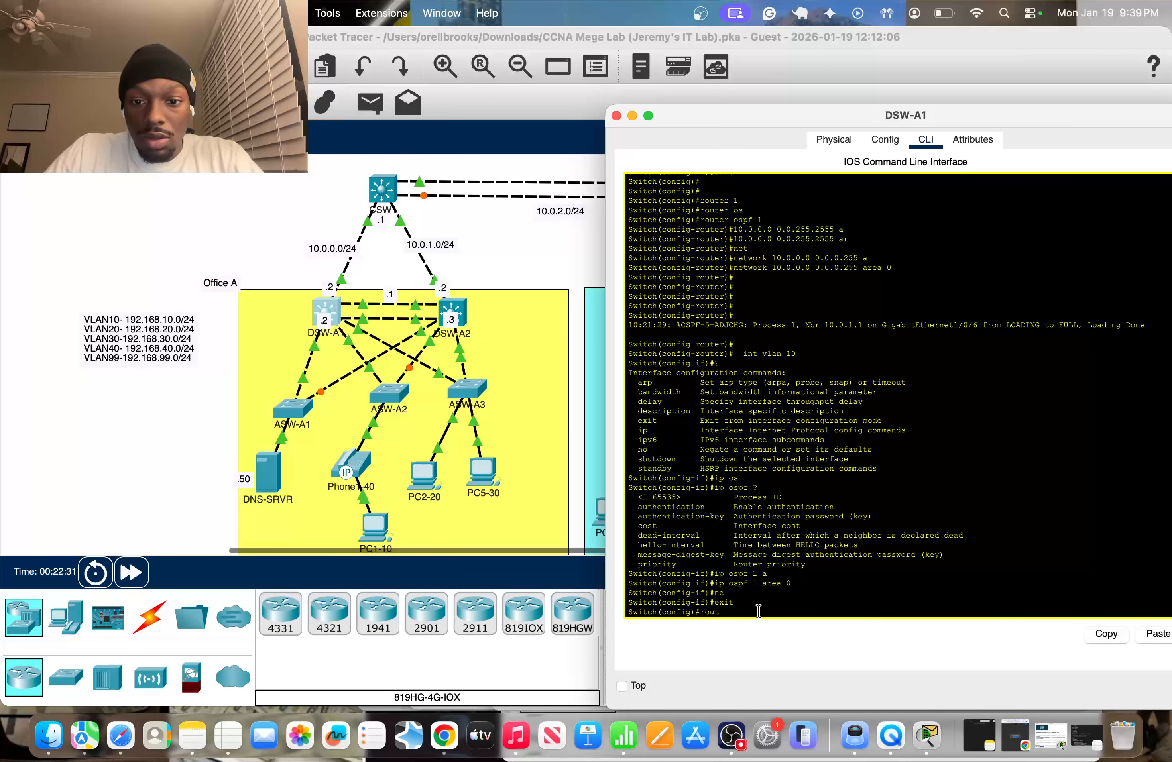
{"action": "key", "text": "Tab"}
{"action": "type", "text": "os"}
{"action": "key", "text": "Tab"}
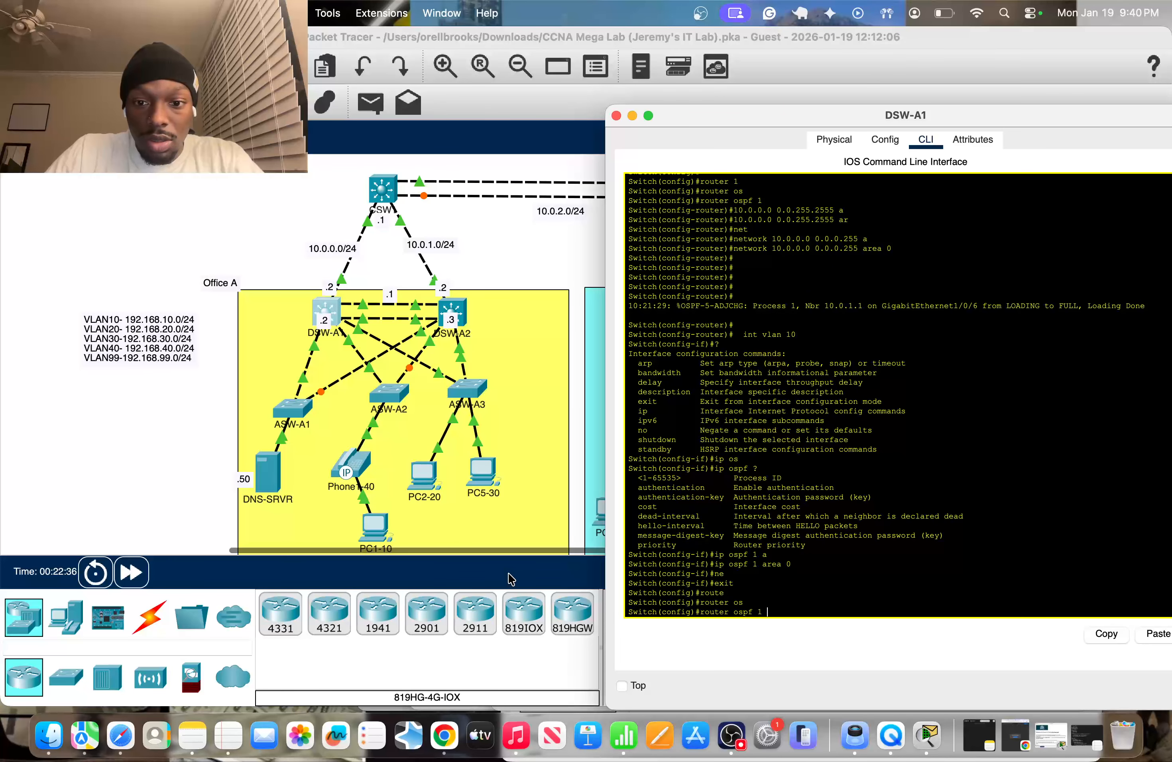
{"action": "key", "text": "Return"}
Step: Add network 192.168.0.0 with wildcard 0.0.255.255 to OSPF area 0 on DSW-A1 and close its window
{"action": "type", "text": "ne"}
{"action": "key", "text": "Tab"}
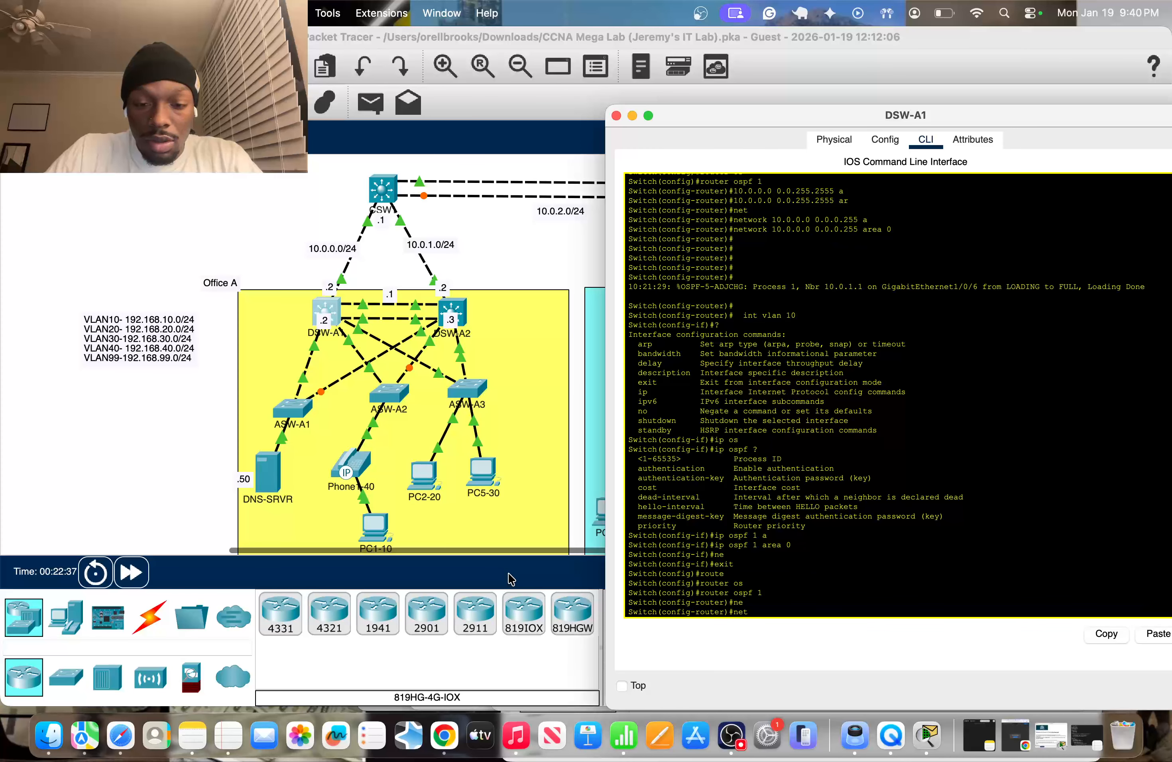
{"action": "type", "text": "t"}
{"action": "key", "text": "Tab"}
{"action": "type", "text": "19"}
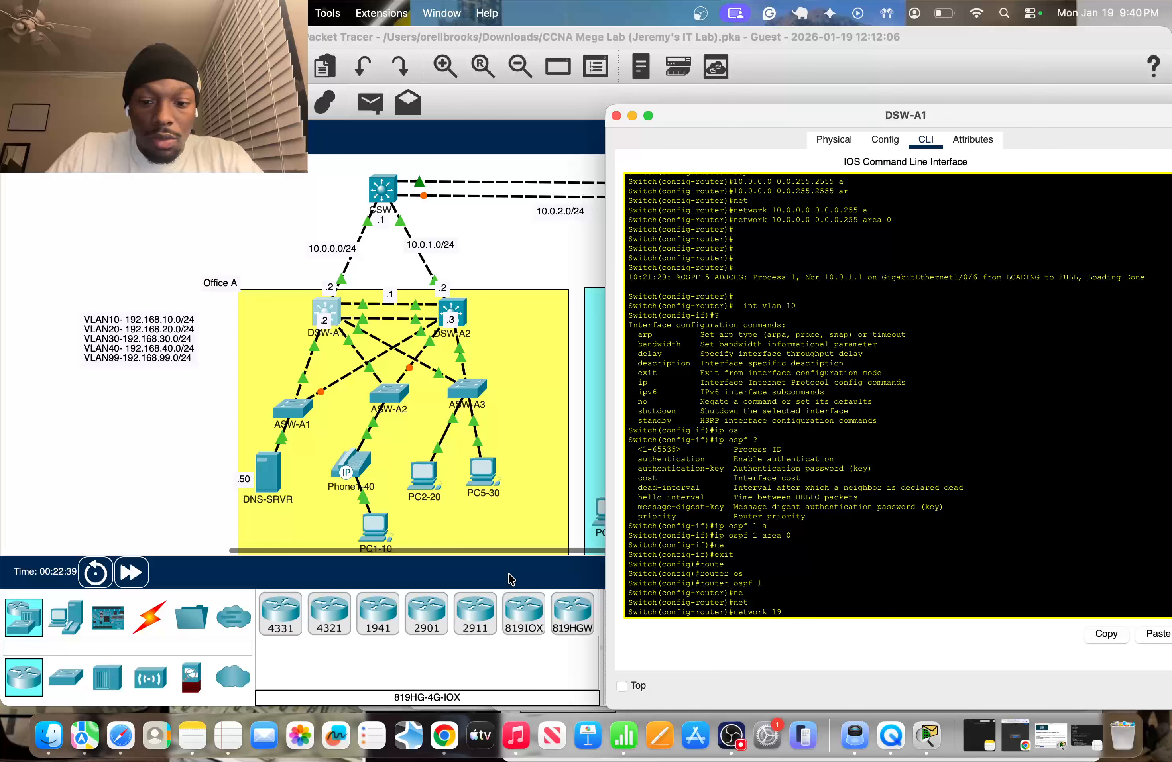
{"action": "type", "text": "2.168"}
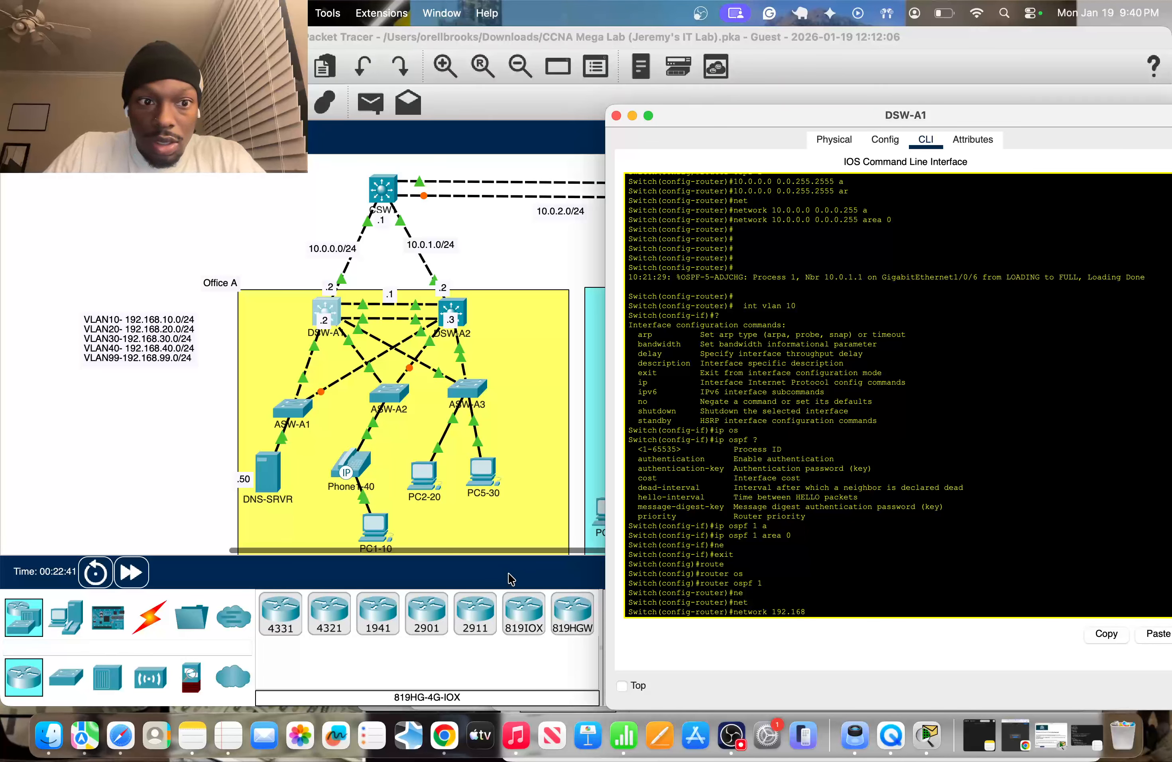
{"action": "type", "text": ".0.0 0"}
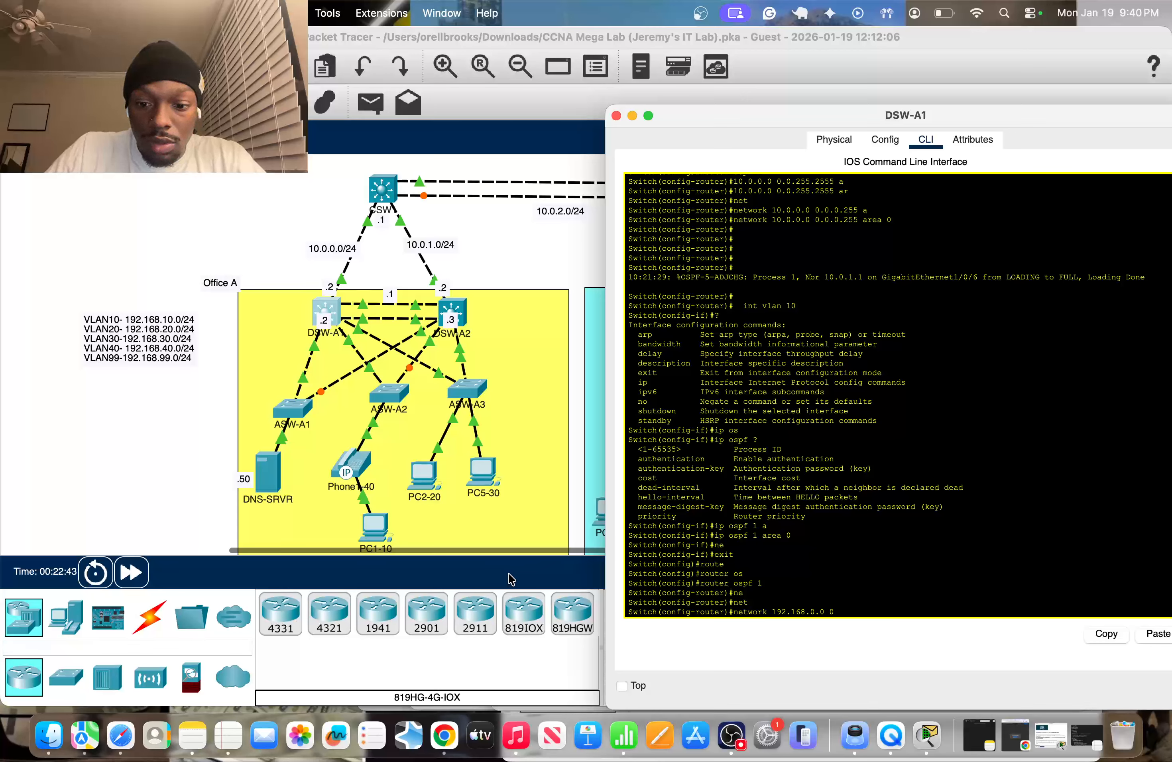
{"action": "type", "text": ".0.255.255"}
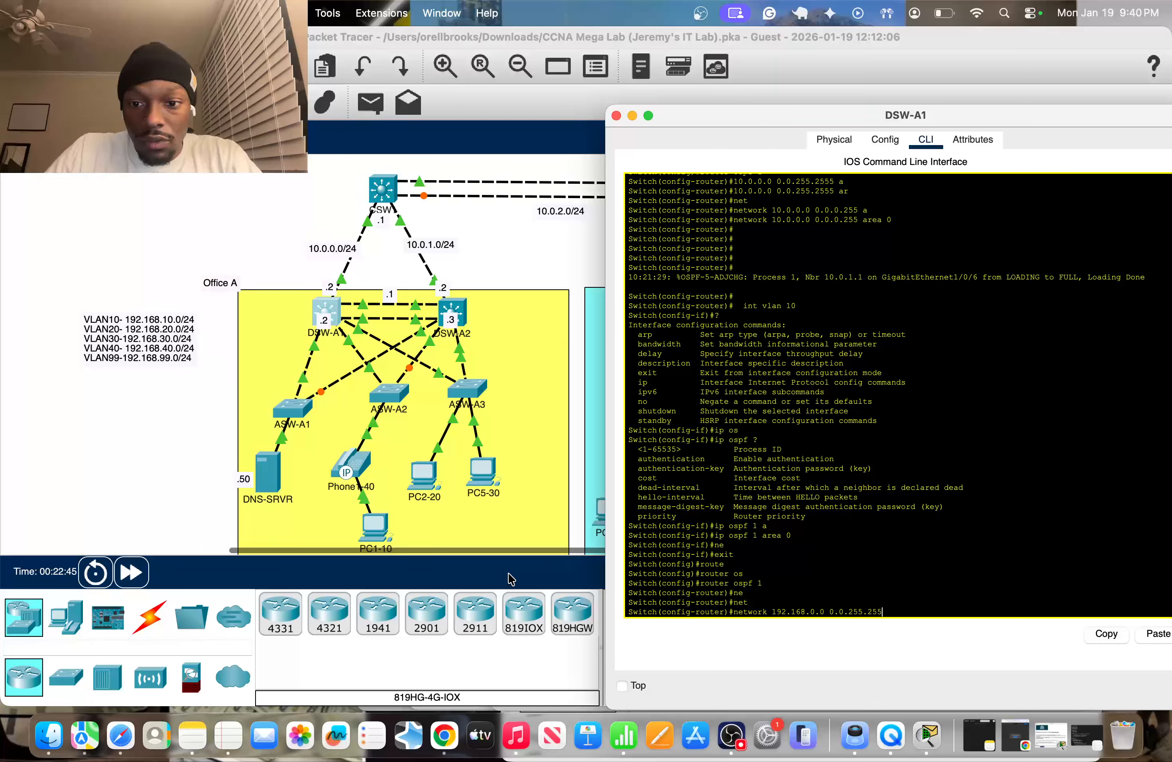
{"action": "key", "text": "Return"}
{"action": "key", "text": "Up"}
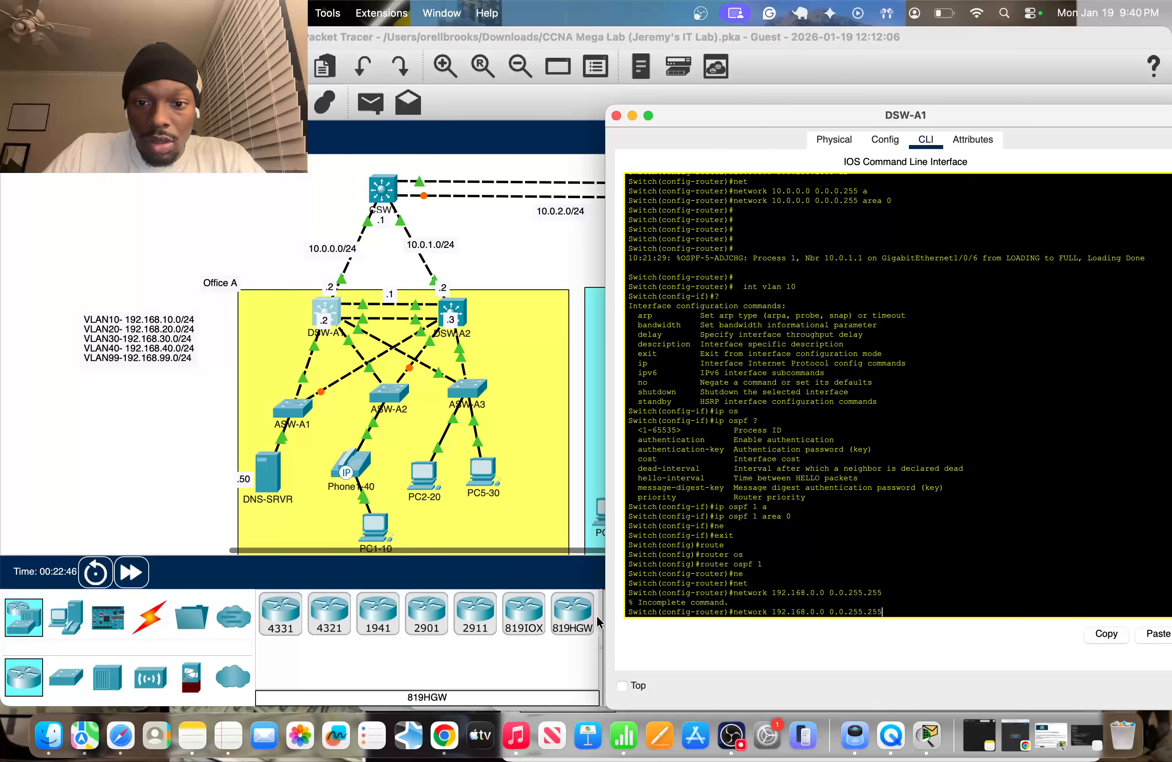
{"action": "type", "text": "a"}
{"action": "key", "text": "Tab"}
{"action": "type", "text": "0"}
{"action": "key", "text": "Return"}
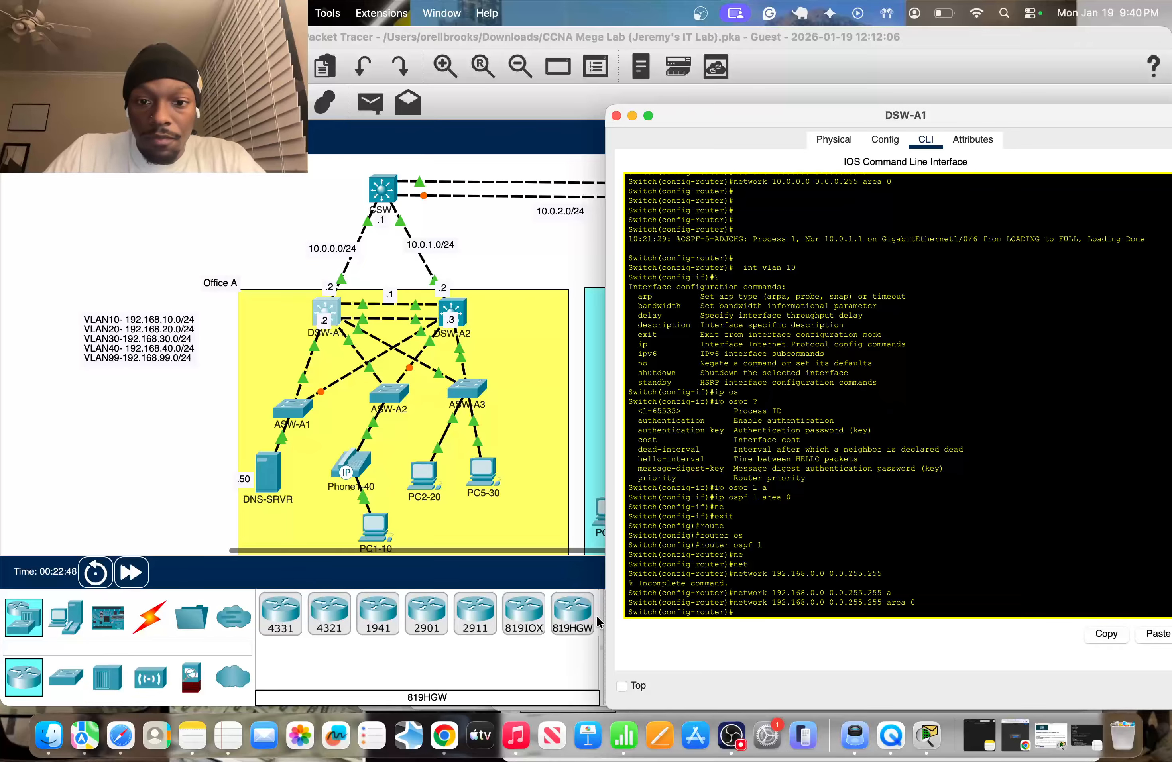
{"action": "key", "text": "super+w"}
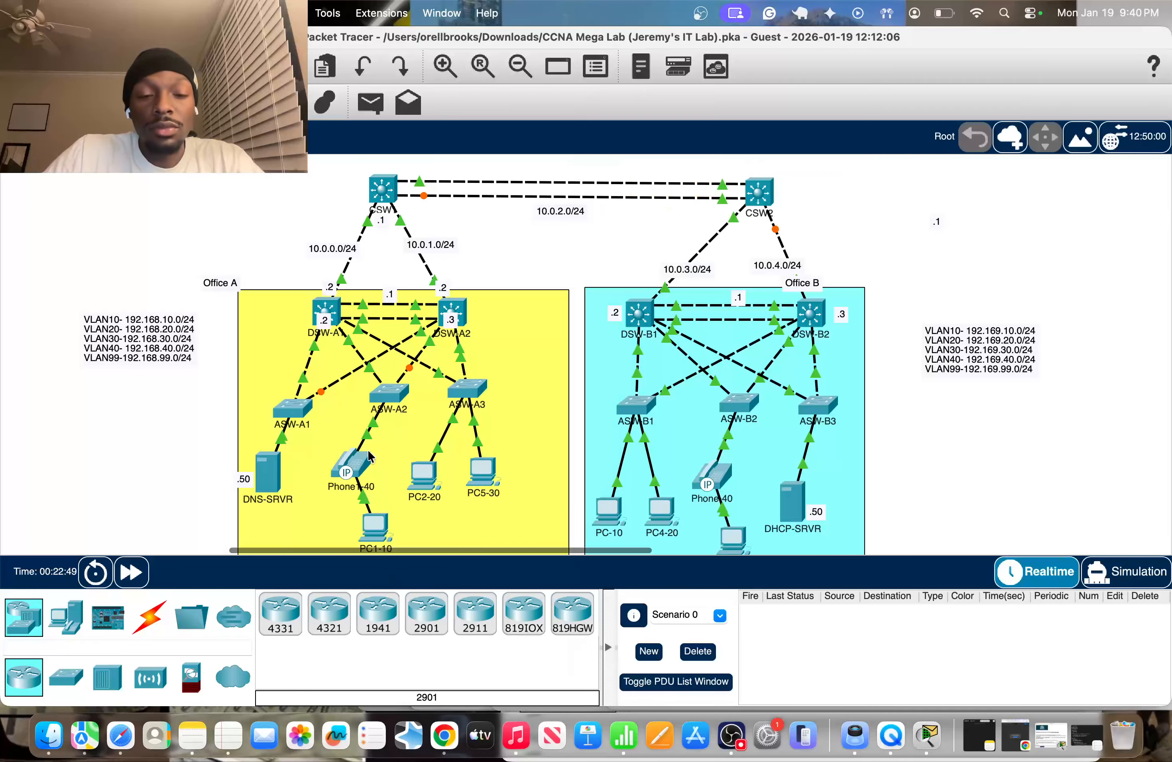
Step: Open the command line of DSW-A2 at its OSPF router configuration prompt
{"action": "left_click", "coordinate": [451, 313]}
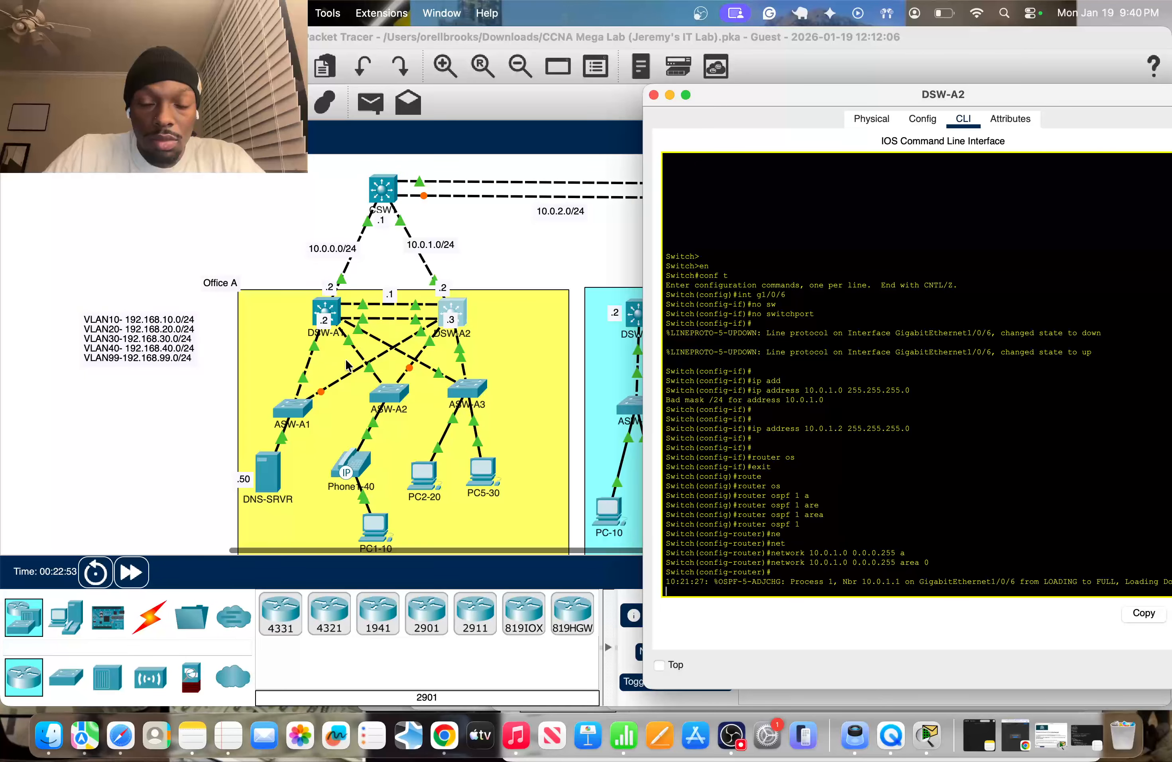
{"action": "key", "text": "Return"}
{"action": "key", "text": "Return"}
{"action": "key", "text": "Return"}
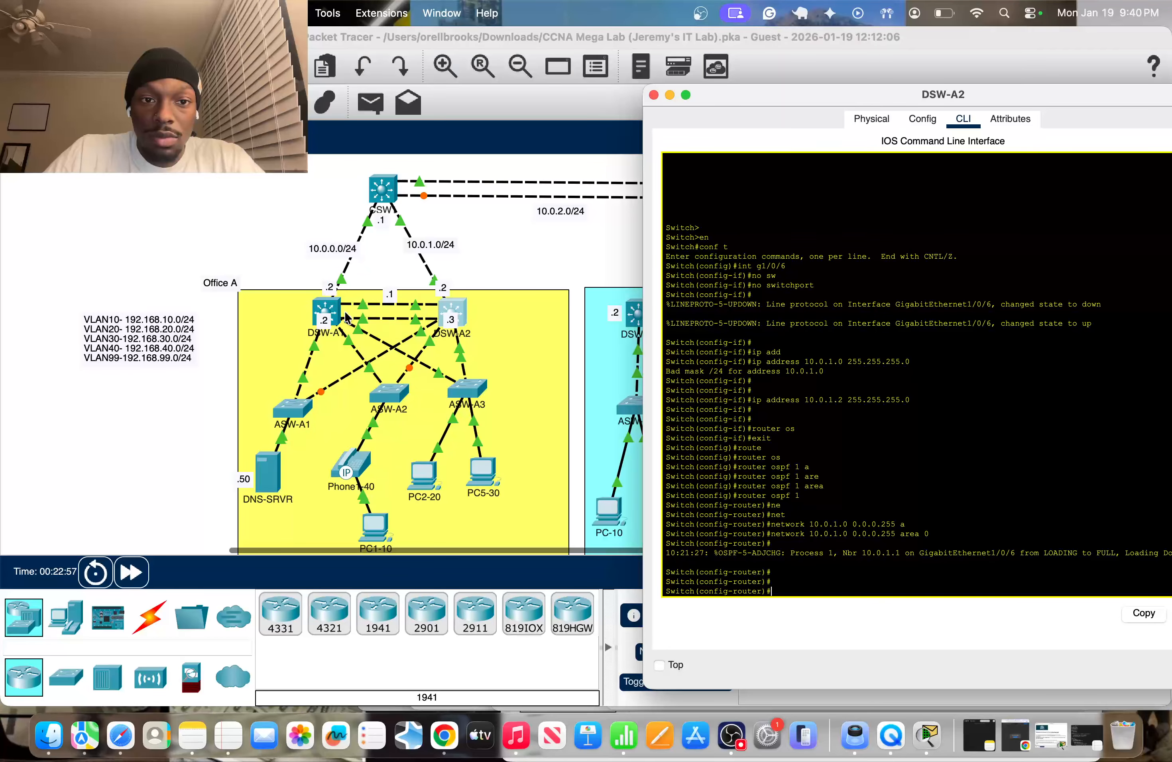
{"action": "key", "text": "Return"}
{"action": "key", "text": "Return"}
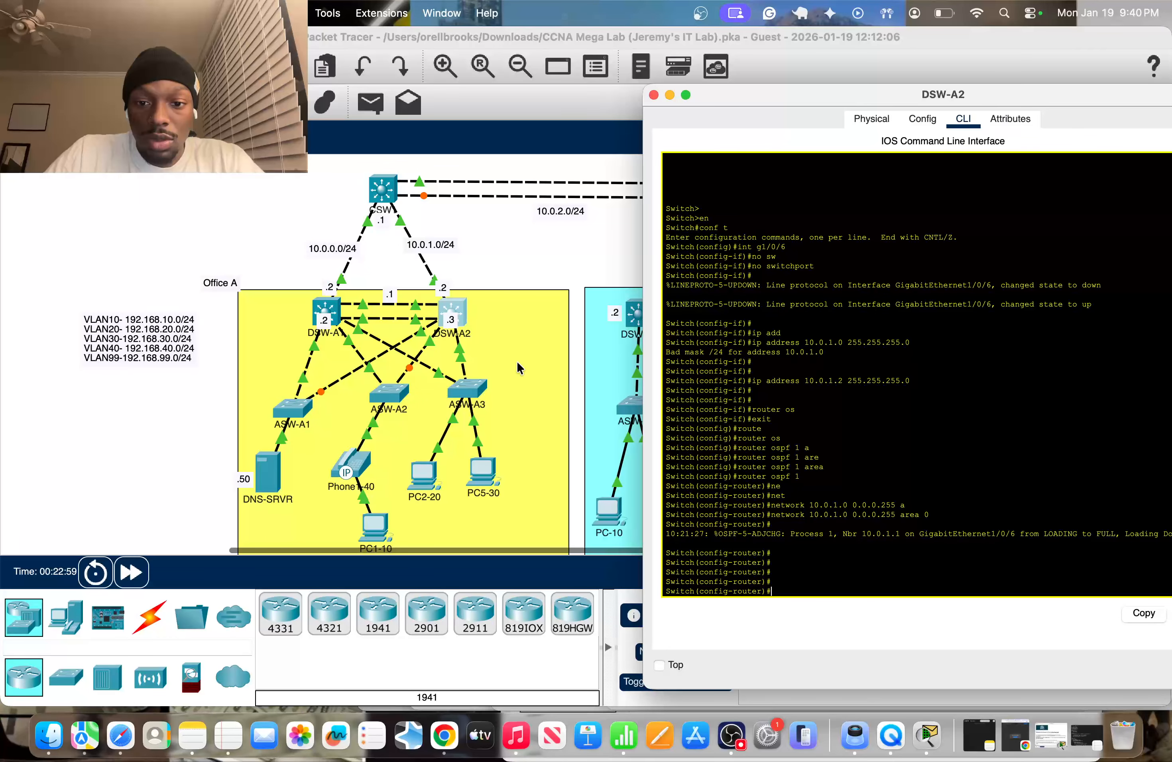
{"action": "type", "text": "ne"}
{"action": "key", "text": "Tab"}
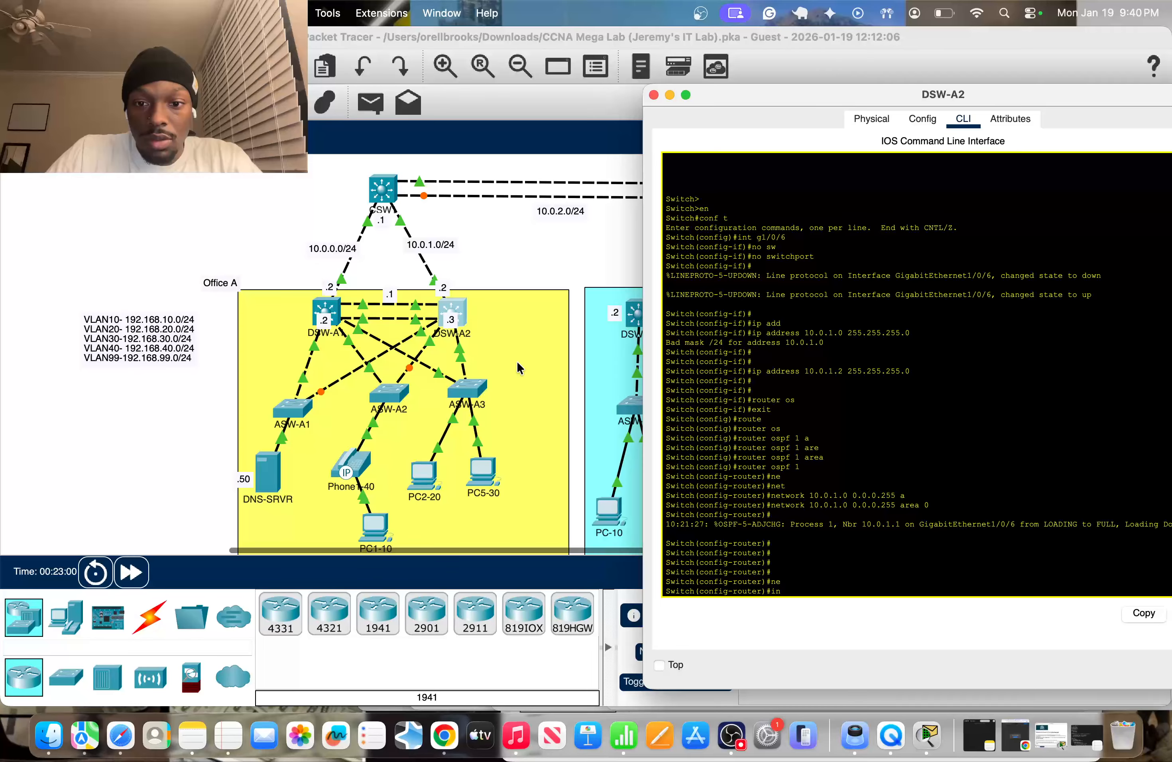
{"action": "key", "text": "BackSpace"}
{"action": "type", "text": "router"}
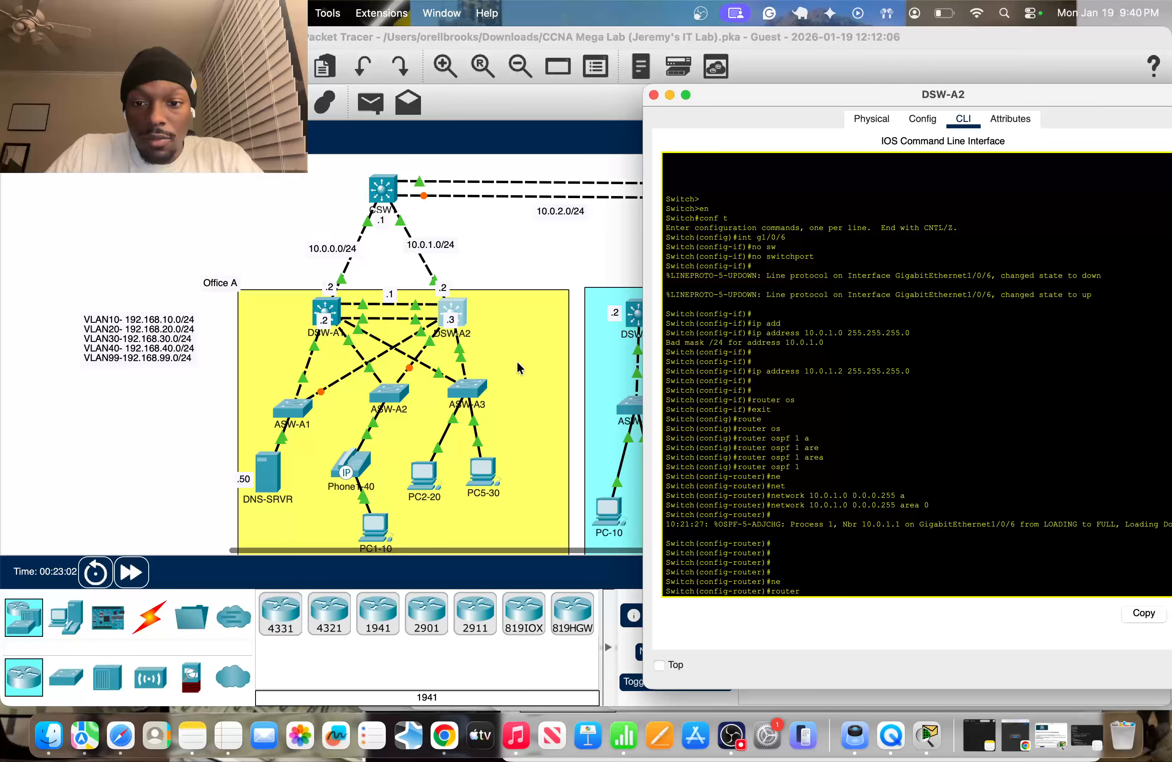
{"action": "key", "text": "Tab"}
{"action": "type", "text": "os"}
{"action": "key", "text": "Tab"}
{"action": "type", "text": "p"}
{"action": "key", "text": "Tab"}
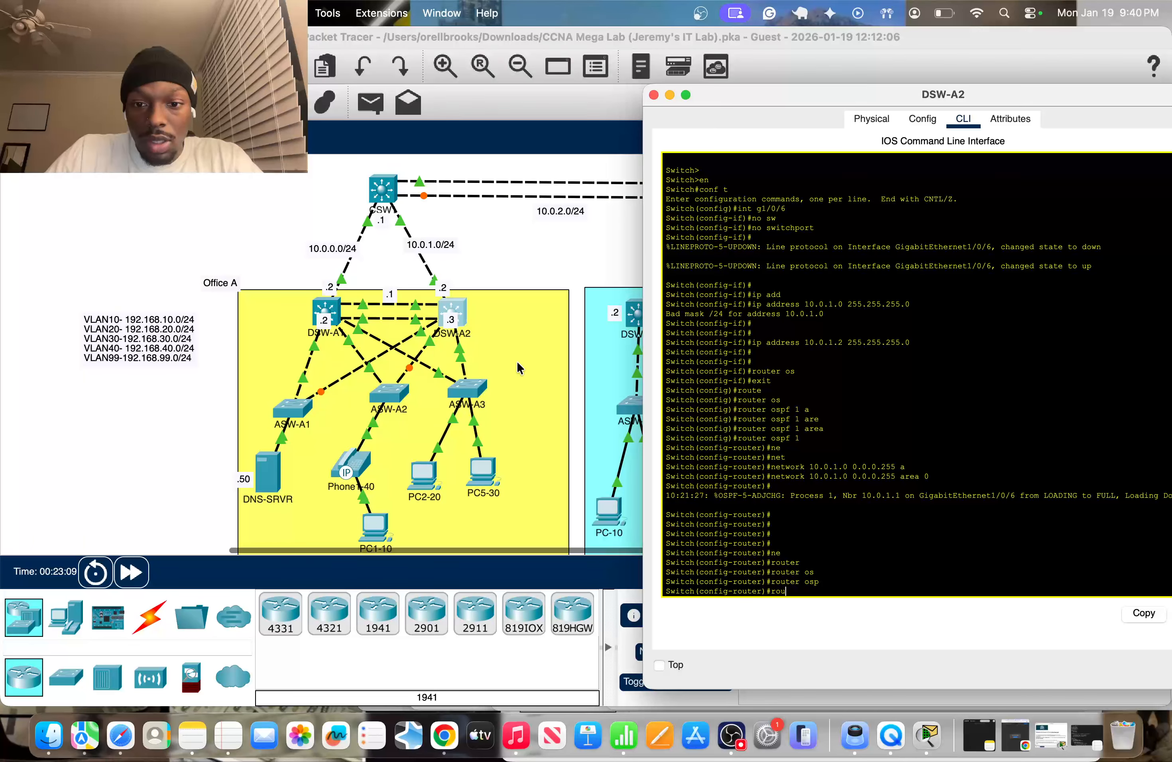
Step: Add network 192.168.0.0 with wildcard 0.0.255.255 to OSPF area 0 on DSW-A2 and close its window
{"action": "type", "text": "net"}
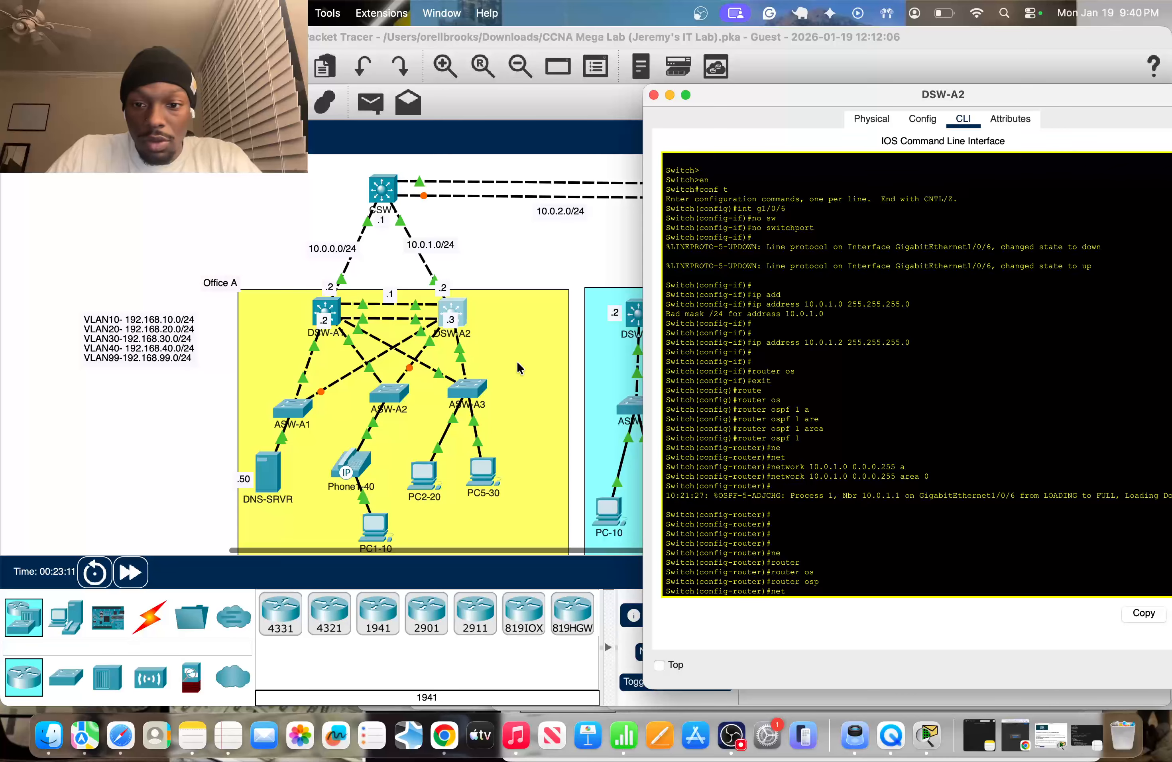
{"action": "key", "text": "Tab"}
{"action": "type", "text": "1"}
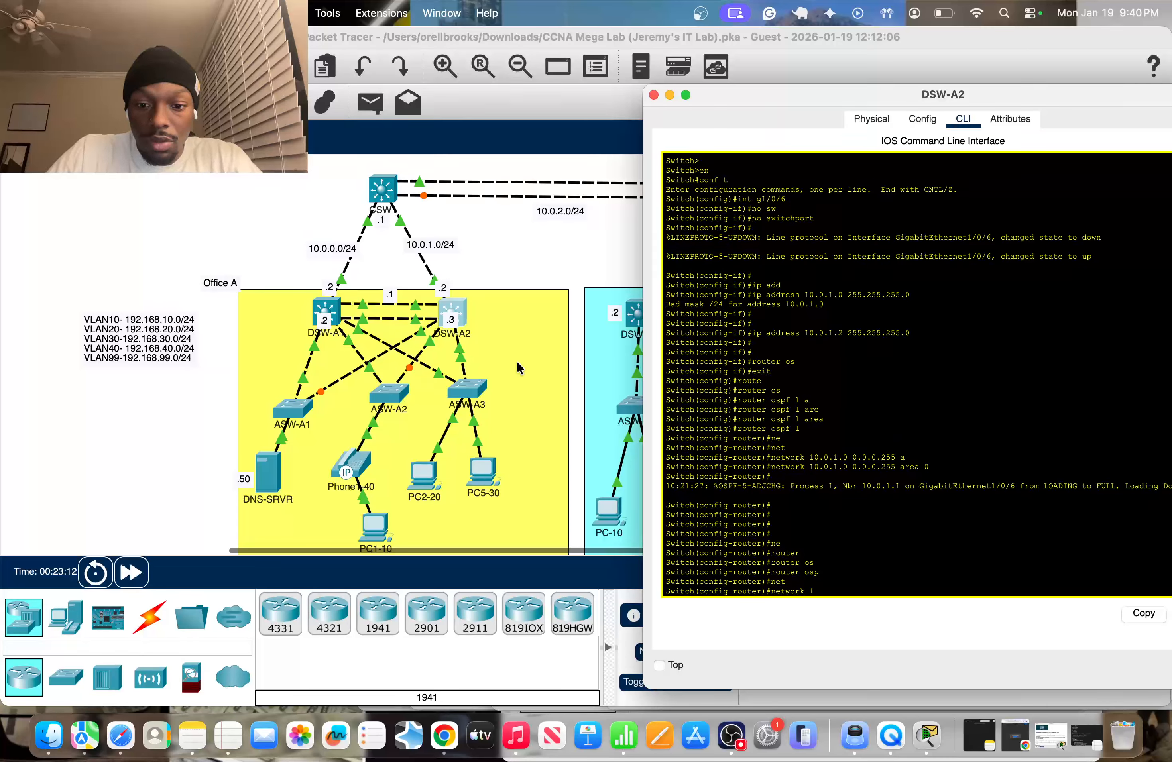
{"action": "type", "text": "92.168"}
{"action": "type", "text": "."}
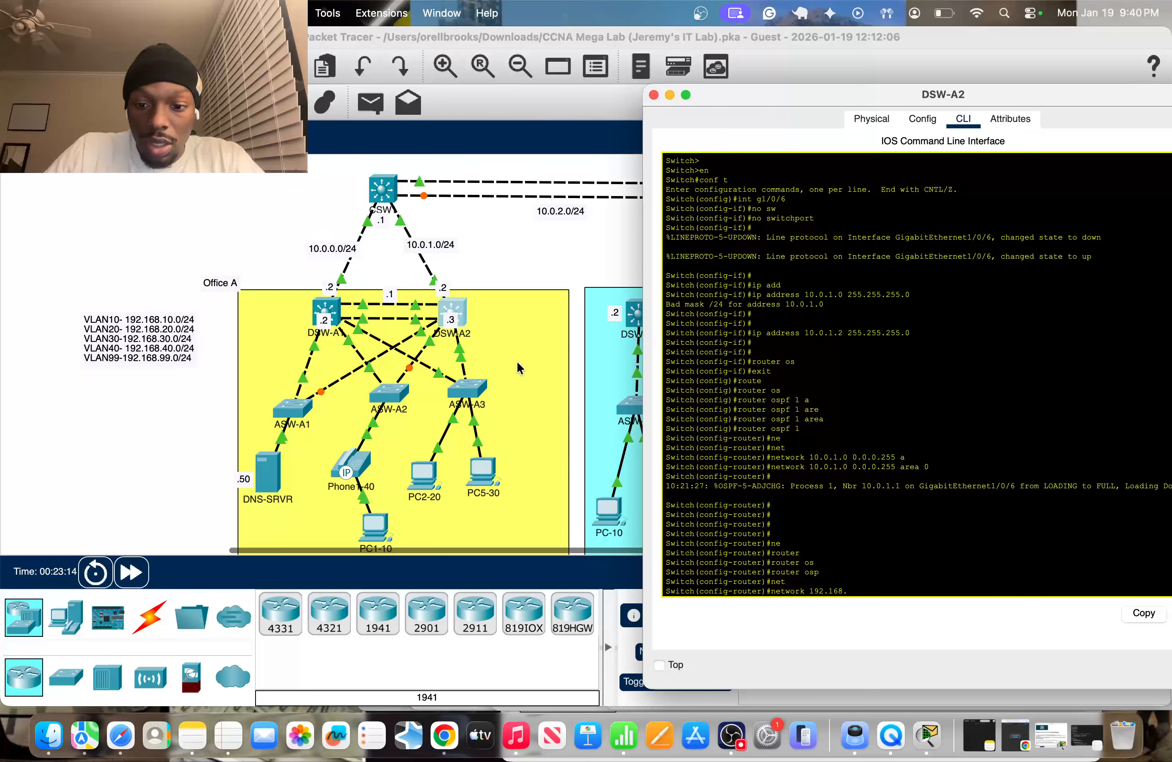
{"action": "type", "text": "0"}
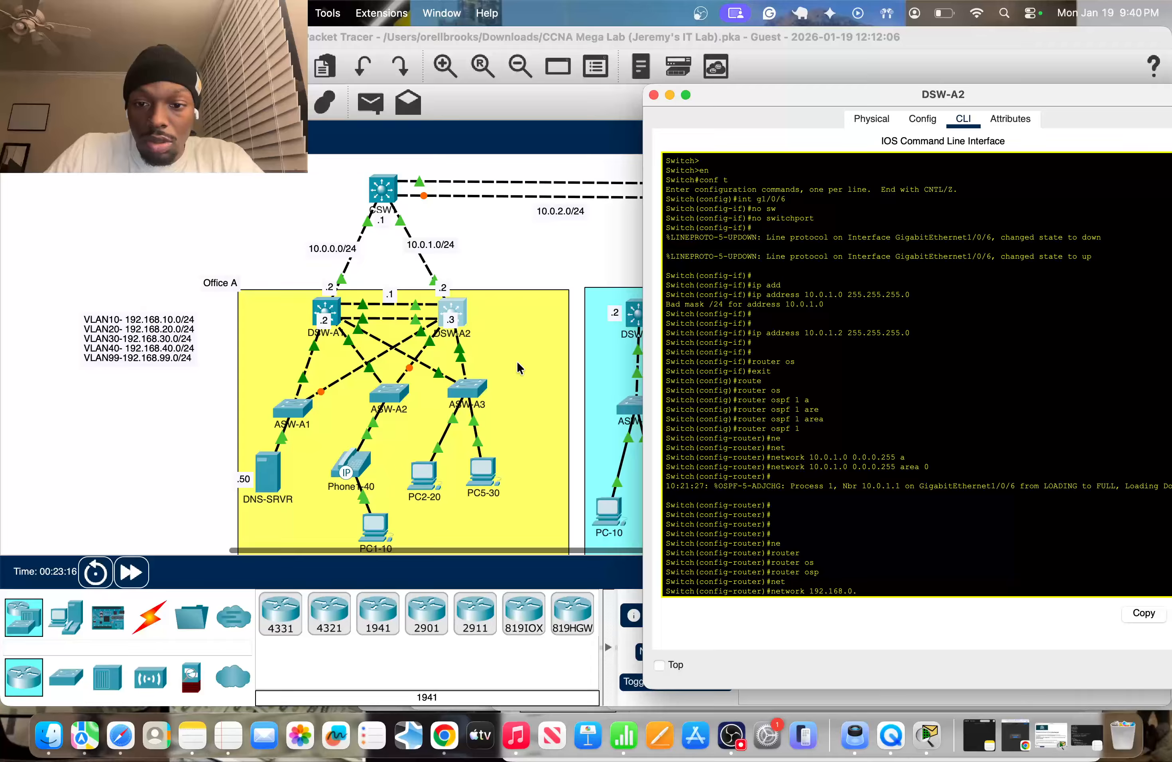
{"action": "type", "text": ".0"}
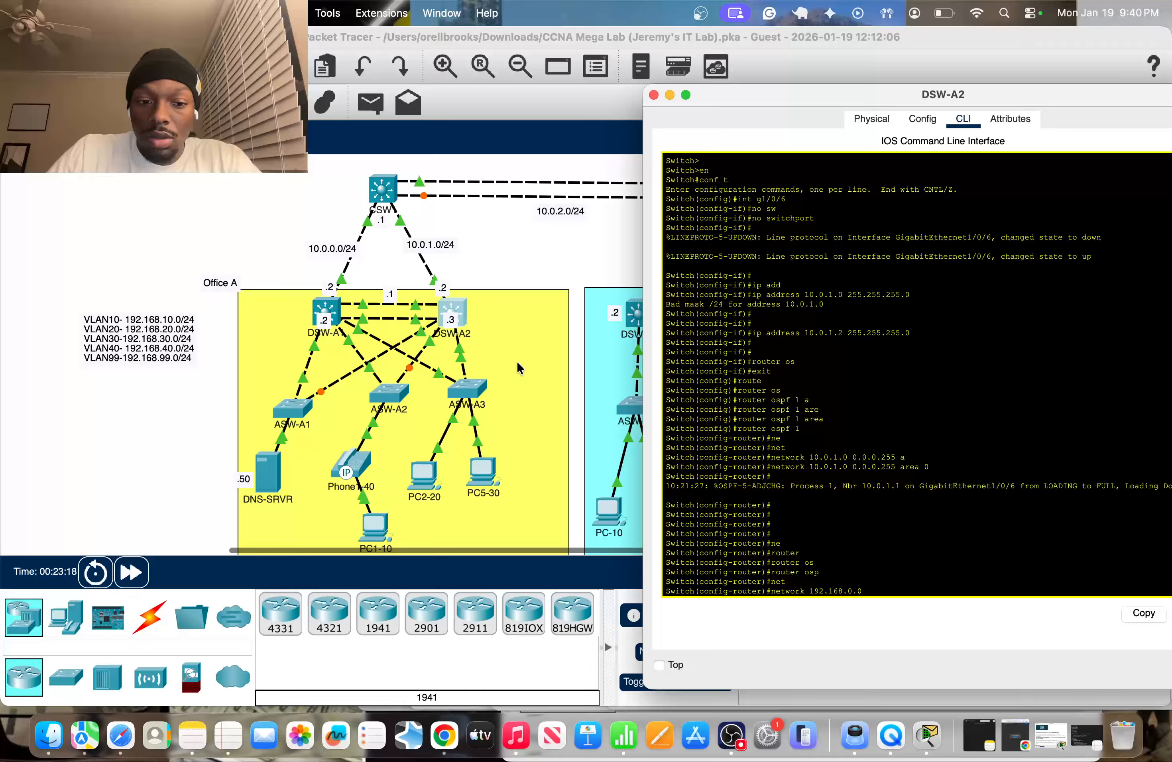
{"action": "type", "text": " 0.0.255"}
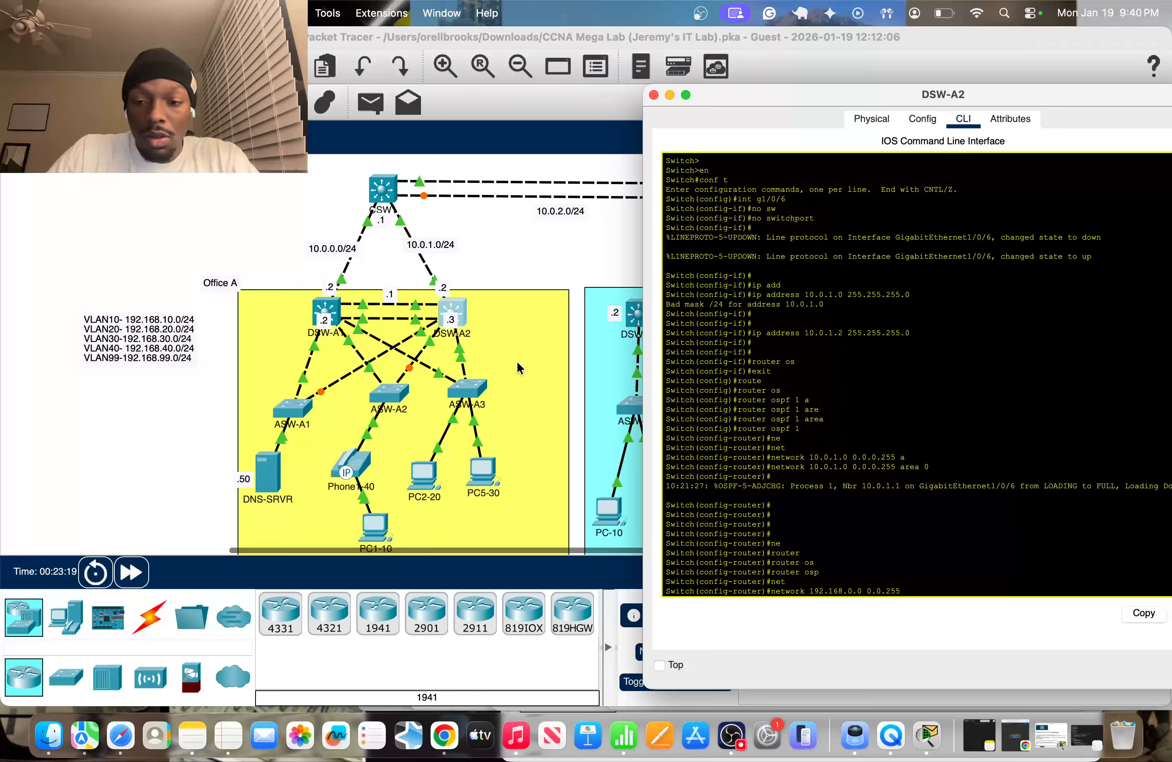
{"action": "type", "text": ".255"}
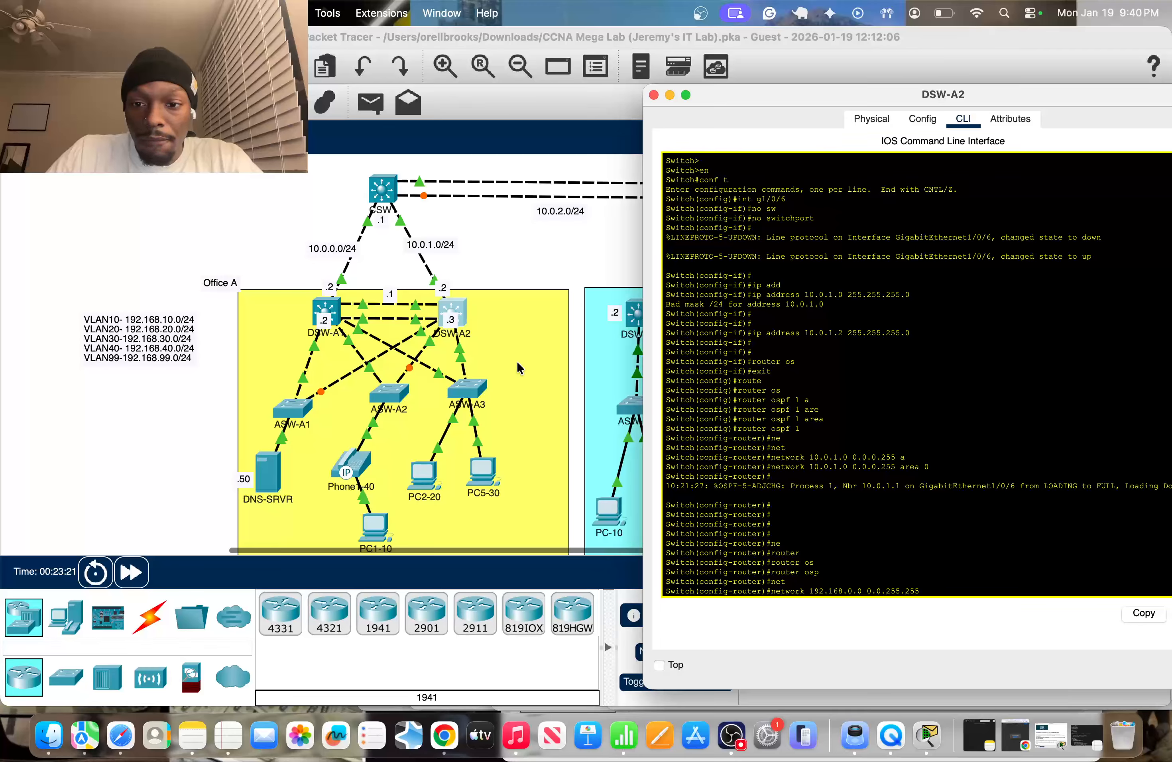
{"action": "key", "text": "Return"}
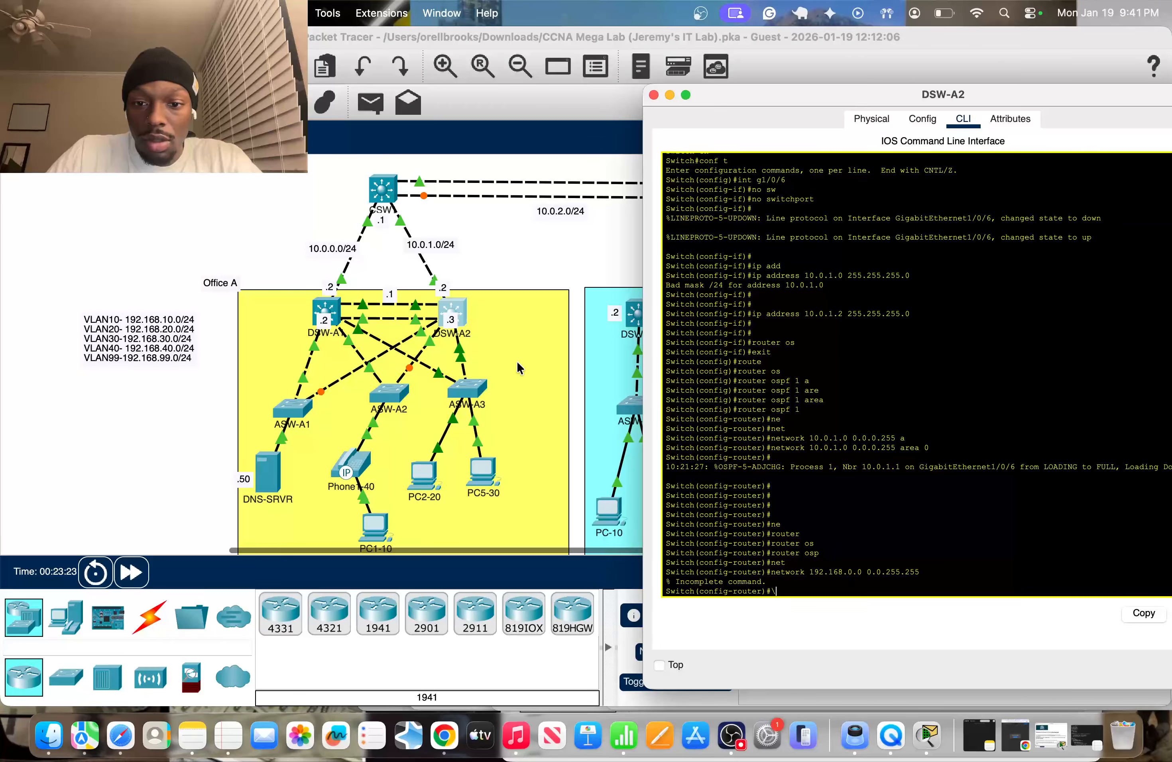
{"action": "key", "text": "Up"}
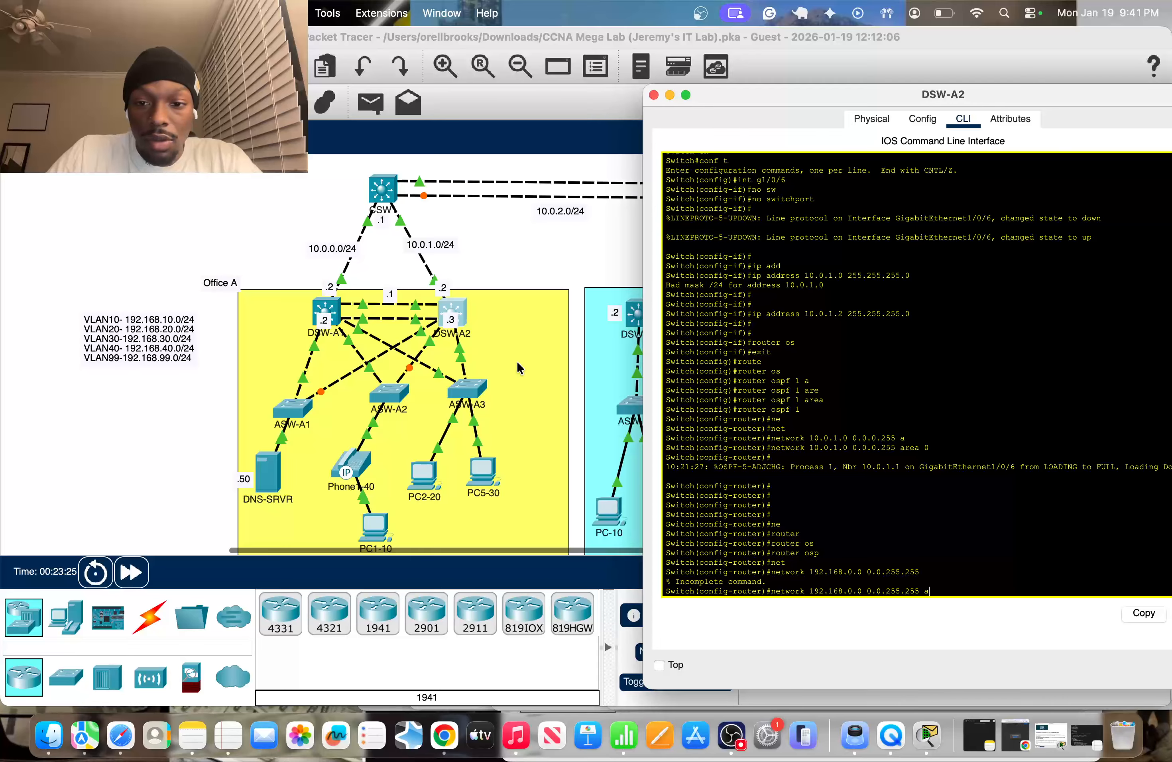
{"action": "type", "text": "a"}
{"action": "key", "text": "Tab"}
{"action": "type", "text": "0"}
{"action": "key", "text": "Return"}
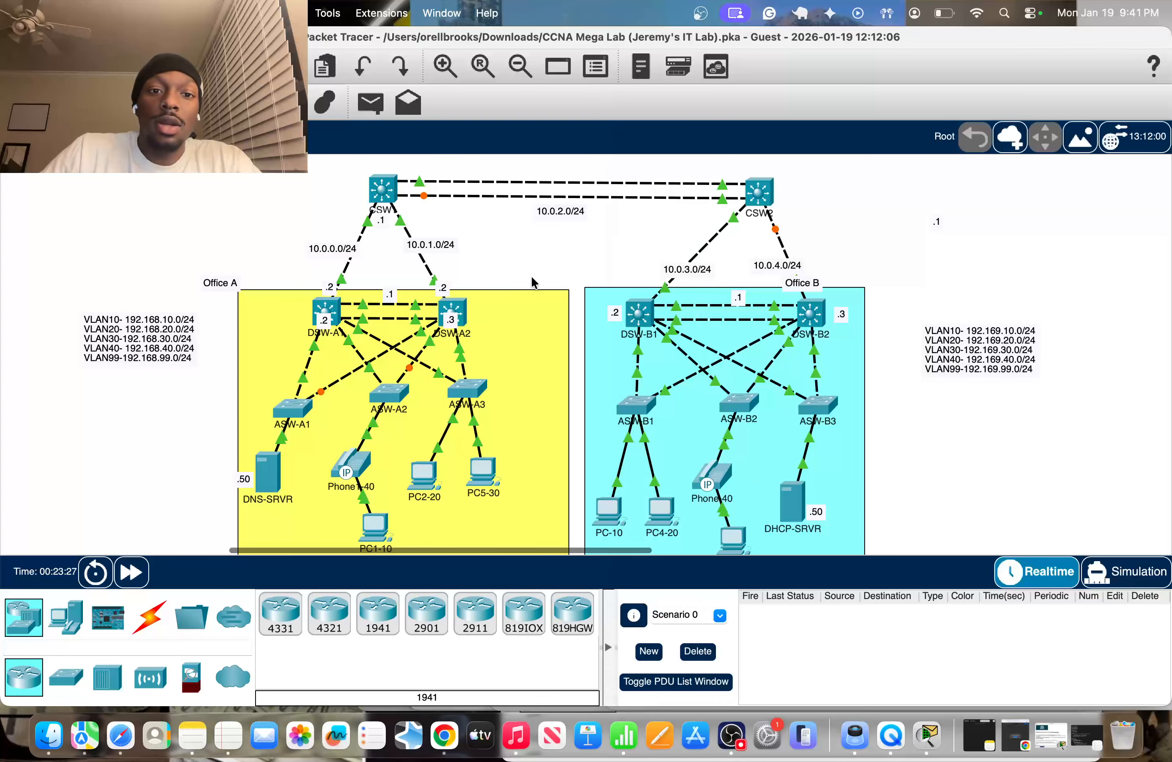
{"action": "left_click", "coordinate": [535, 283]}
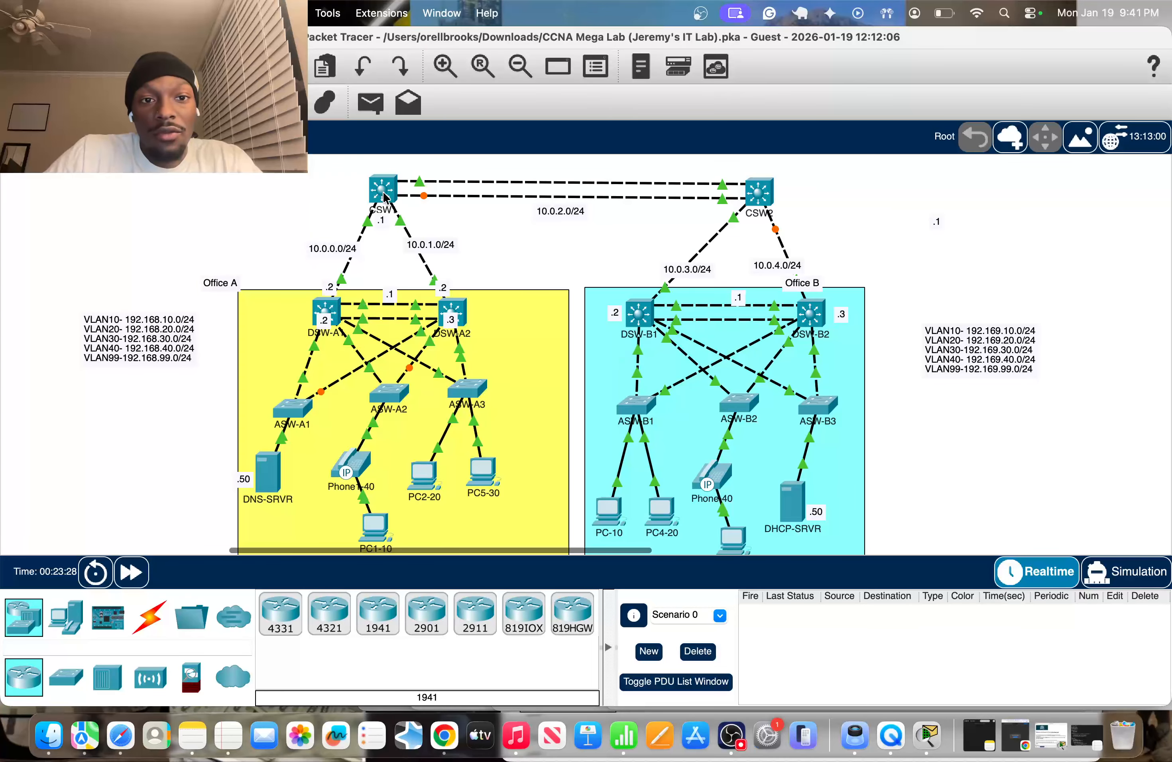
Step: Display the IP routing table on CSW1 and examine its OSPF routes to the Office A VLAN networks
{"action": "left_click", "coordinate": [383, 190]}
{"action": "type", "text": "do sh i"}
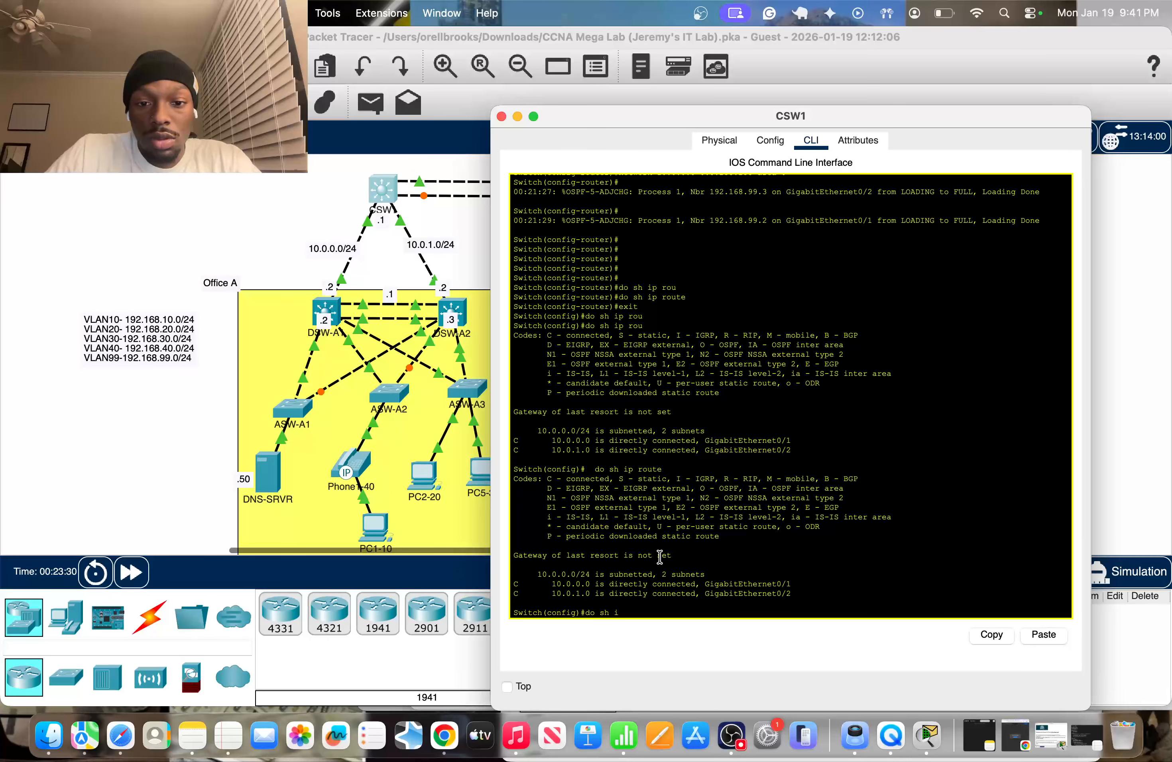
{"action": "type", "text": "p rout"}
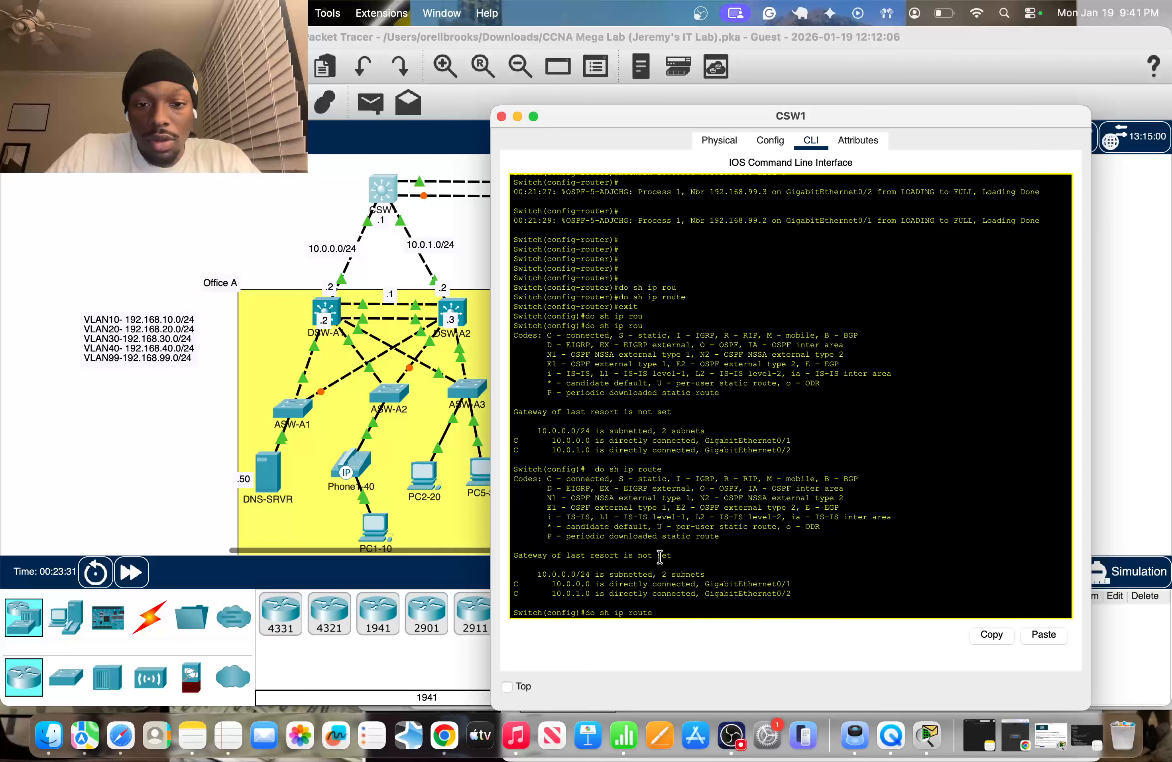
{"action": "type", "text": "e"}
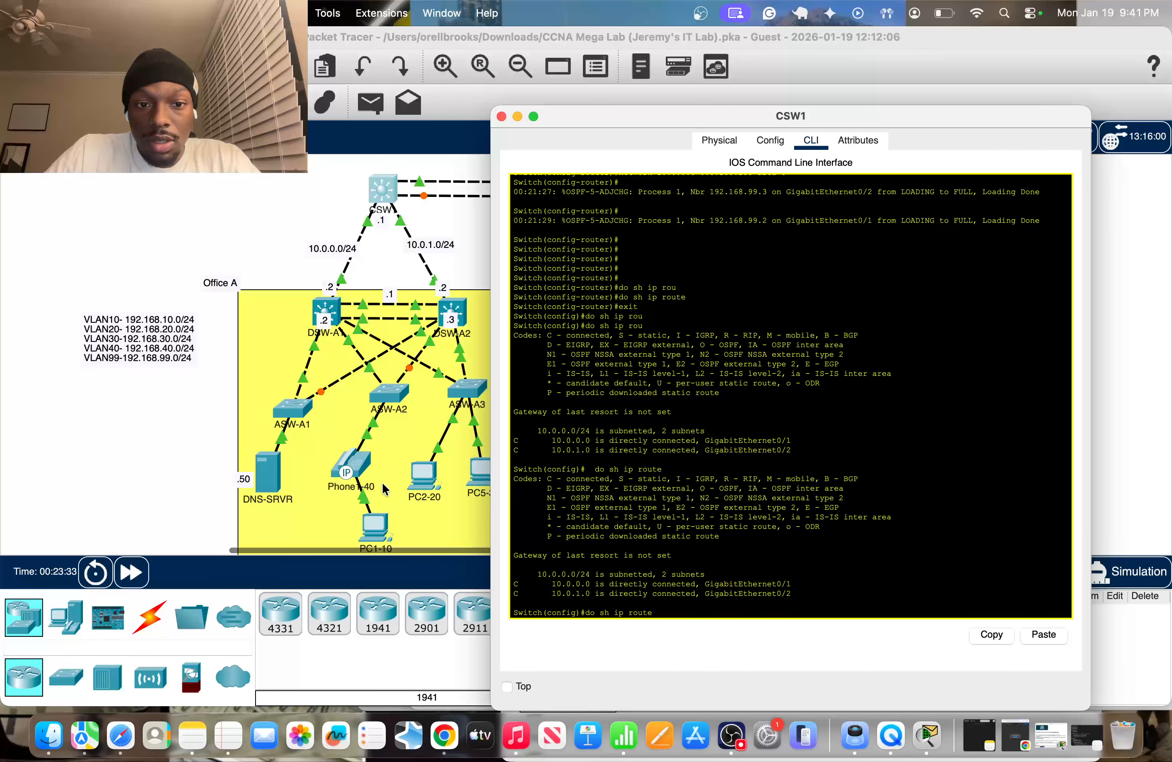
{"action": "key", "text": "Return"}
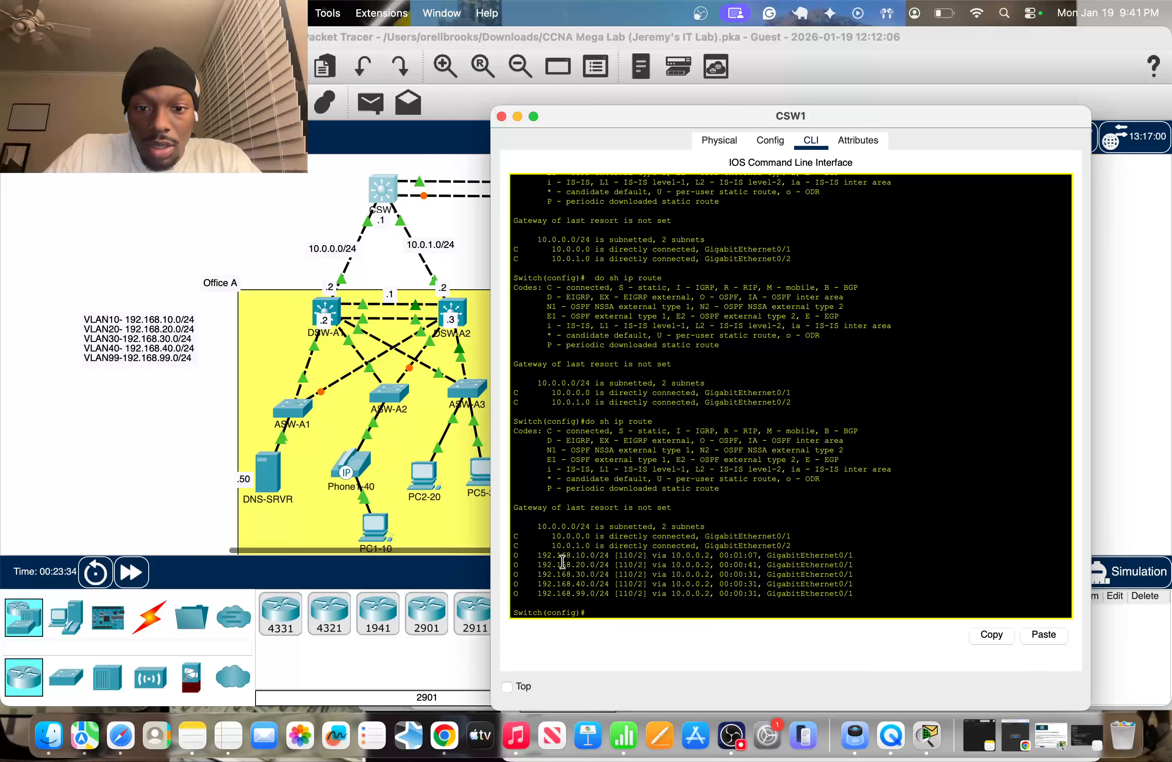
{"action": "left_click_drag", "start_coordinate": [561, 565], "coordinate": [613, 604]}
{"action": "left_click", "coordinate": [614, 584]}
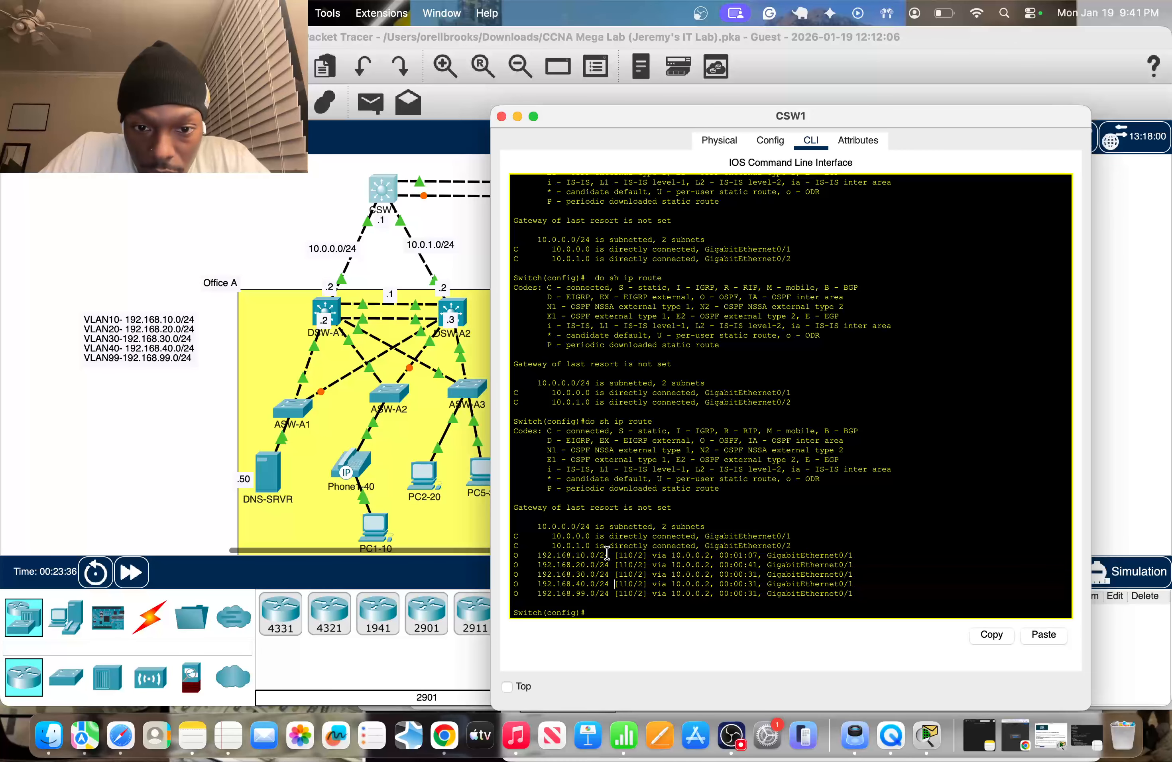
{"action": "left_click_drag", "start_coordinate": [599, 555], "coordinate": [643, 602]}
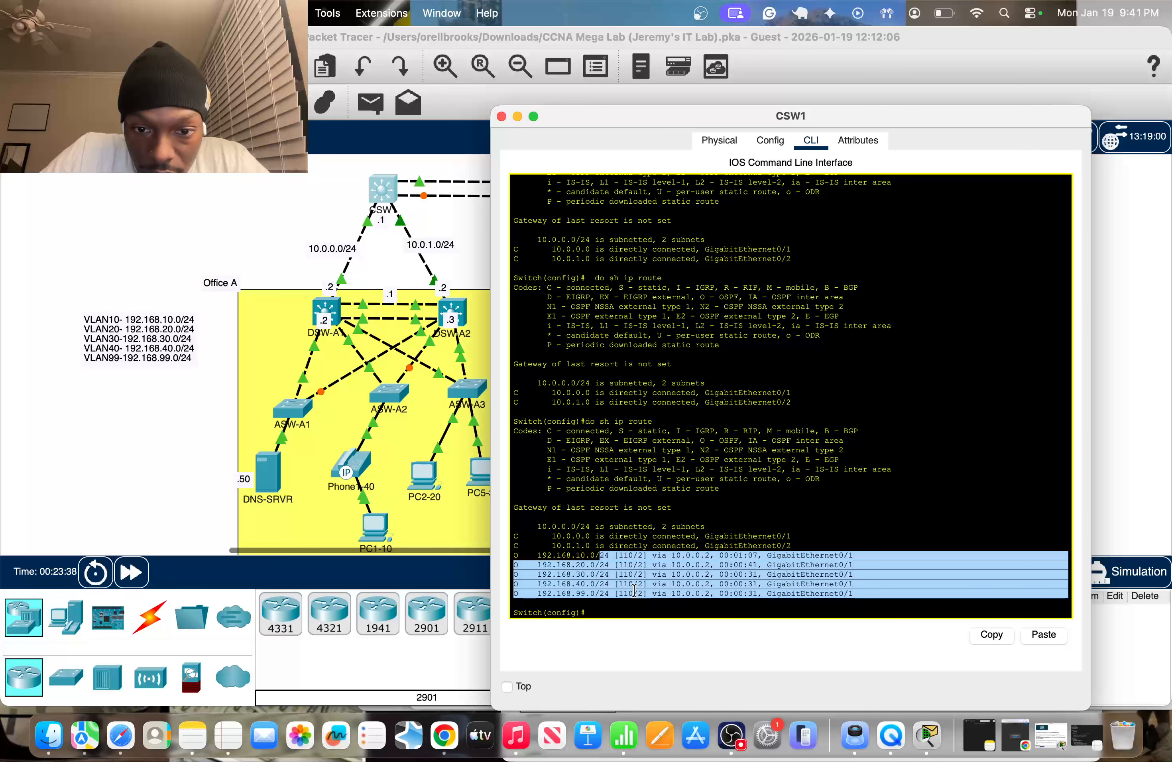
{"action": "left_click", "coordinate": [608, 614]}
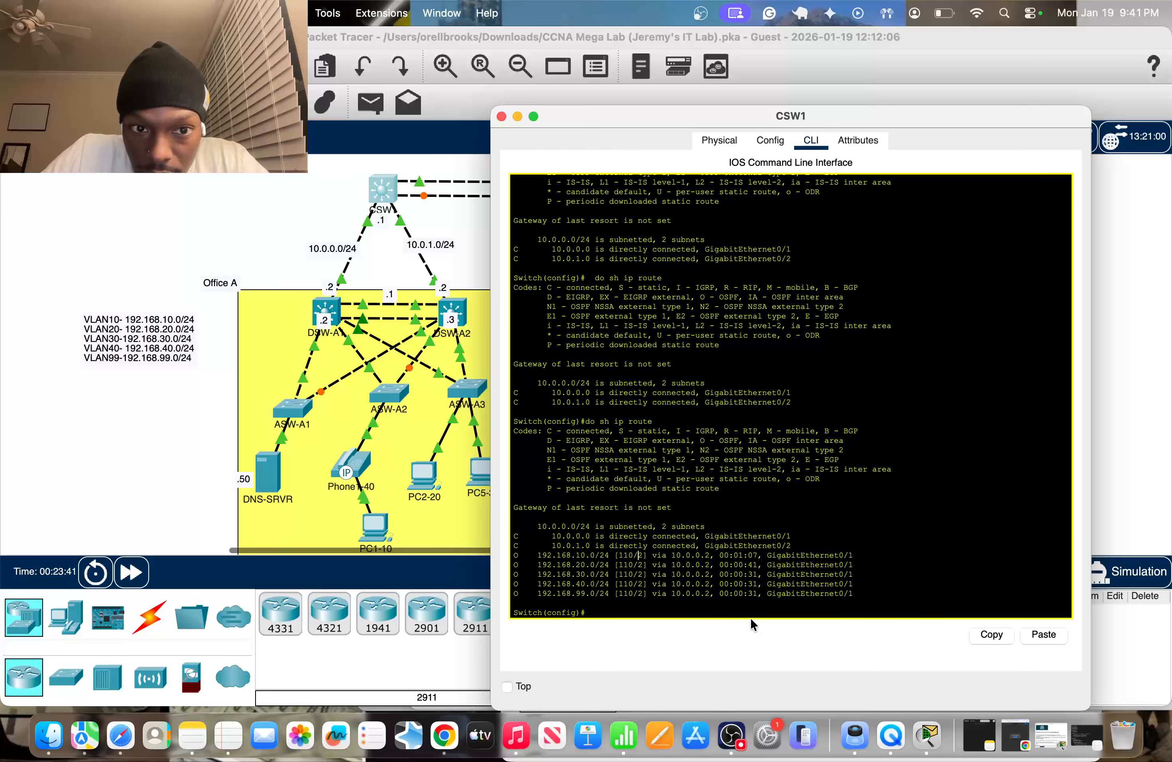
Step: Display CSW1's routing table once more, check the outgoing interfaces of the VLAN routes, and return to the topology
{"action": "key", "text": "Up"}
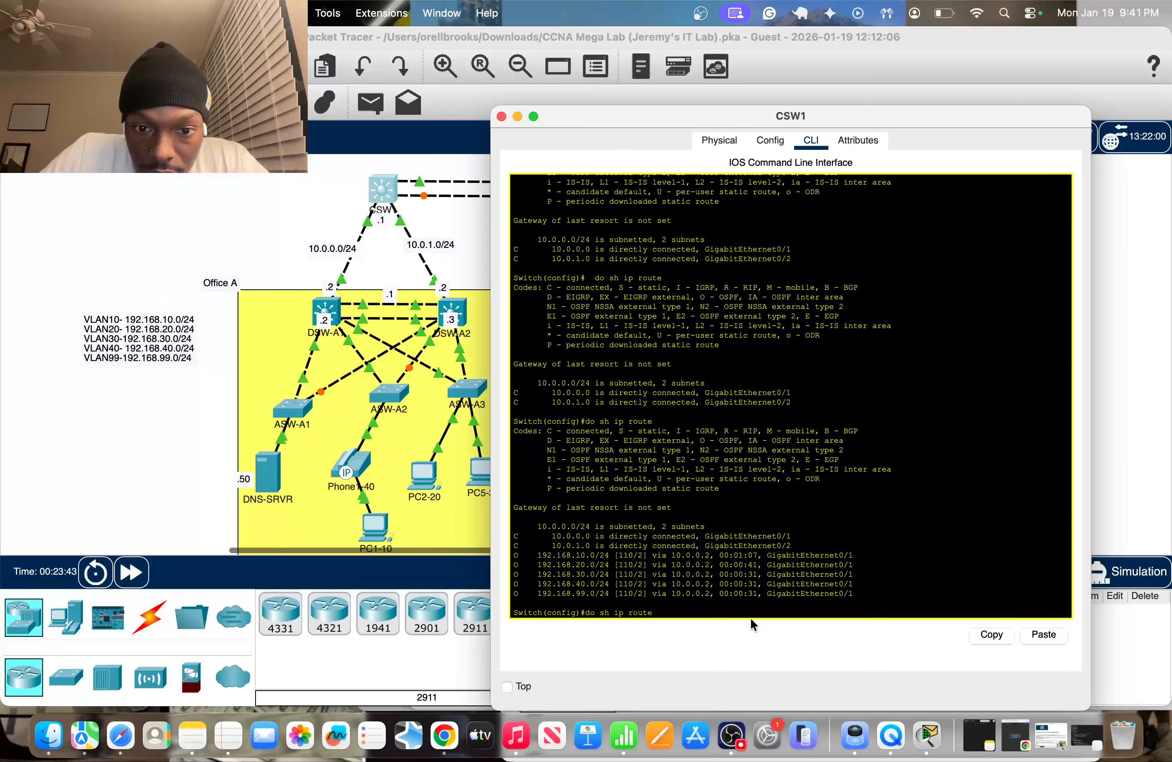
{"action": "key", "text": "Return"}
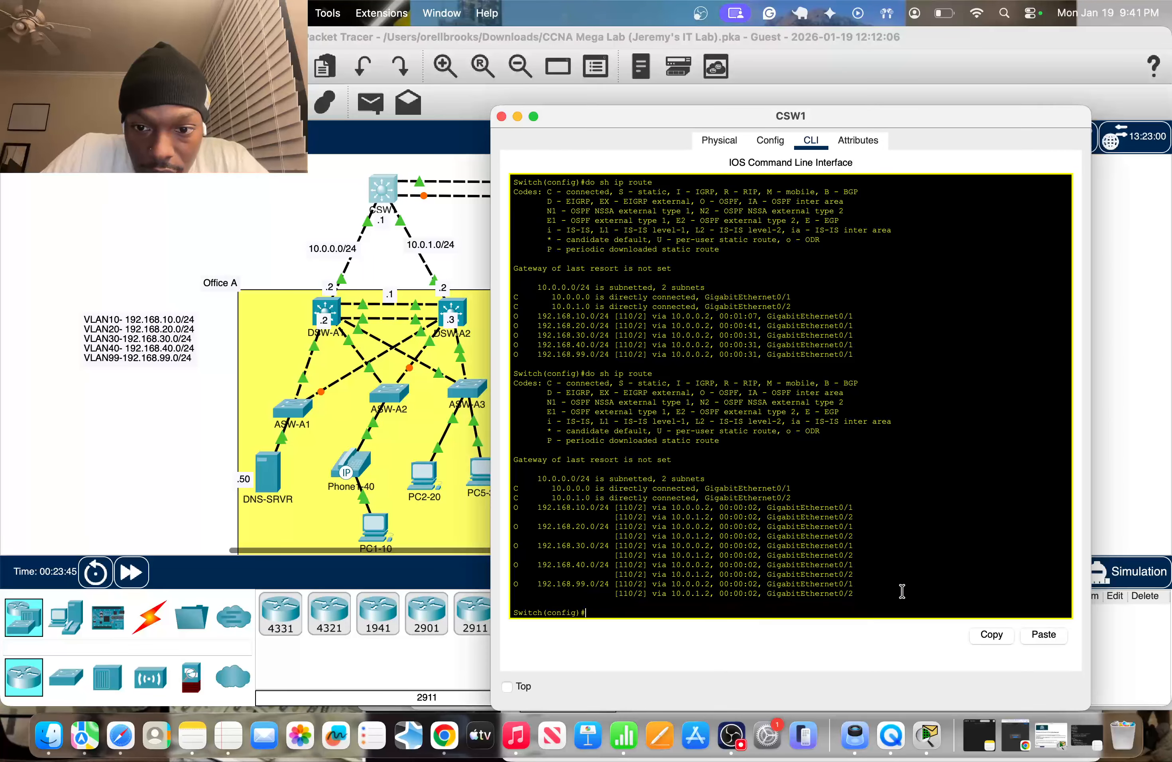
{"action": "left_click_drag", "start_coordinate": [767, 554], "coordinate": [877, 555]}
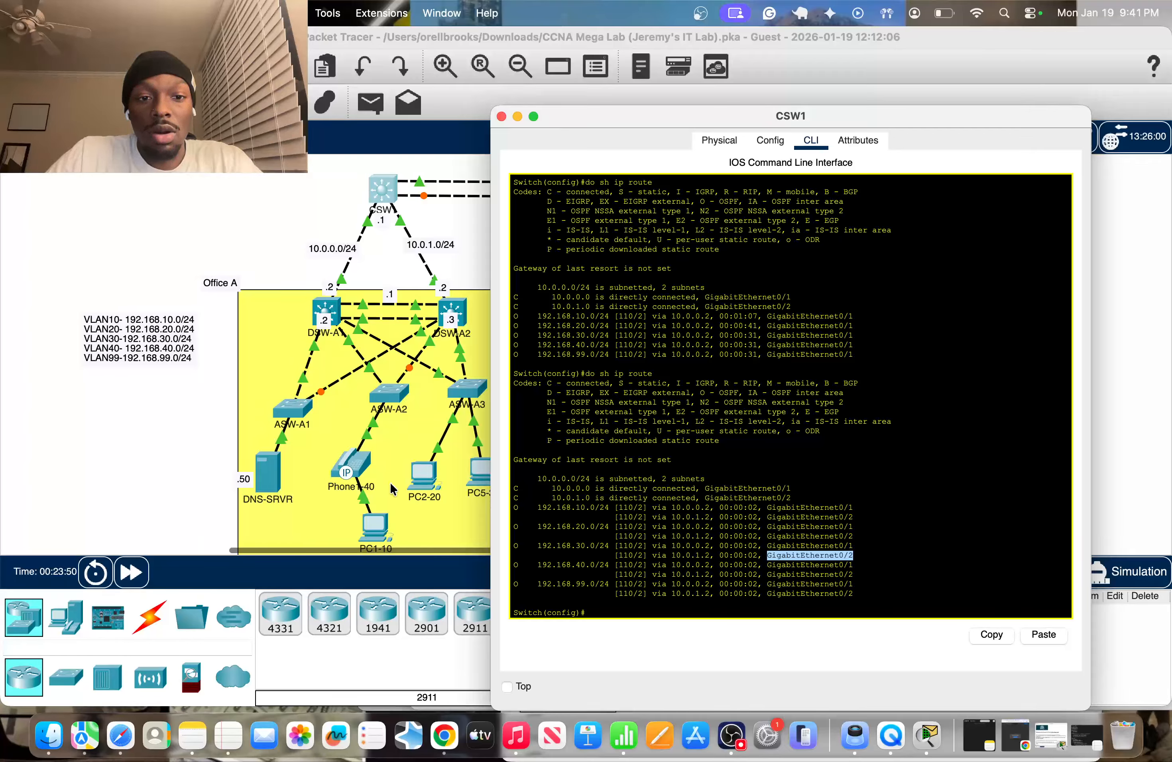
{"action": "scroll", "coordinate": [391, 347], "scroll_direction": "down", "scroll_amount": 2}
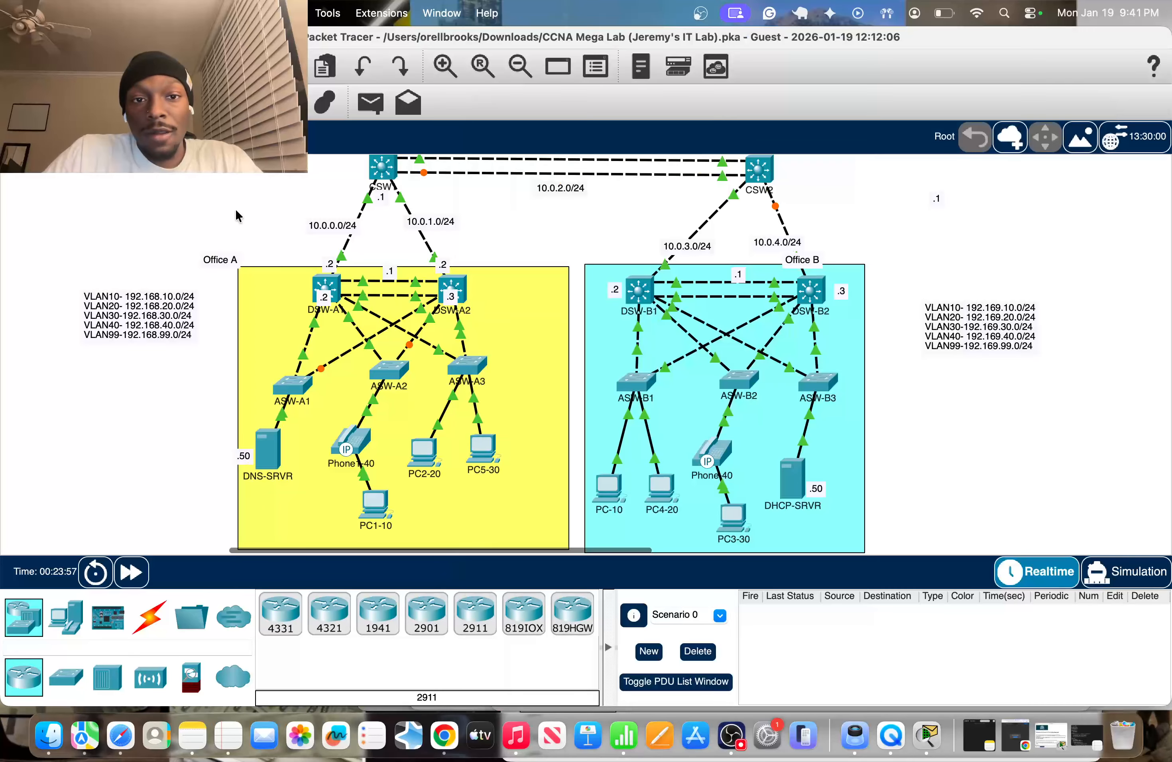
{"action": "left_click", "coordinate": [236, 219]}
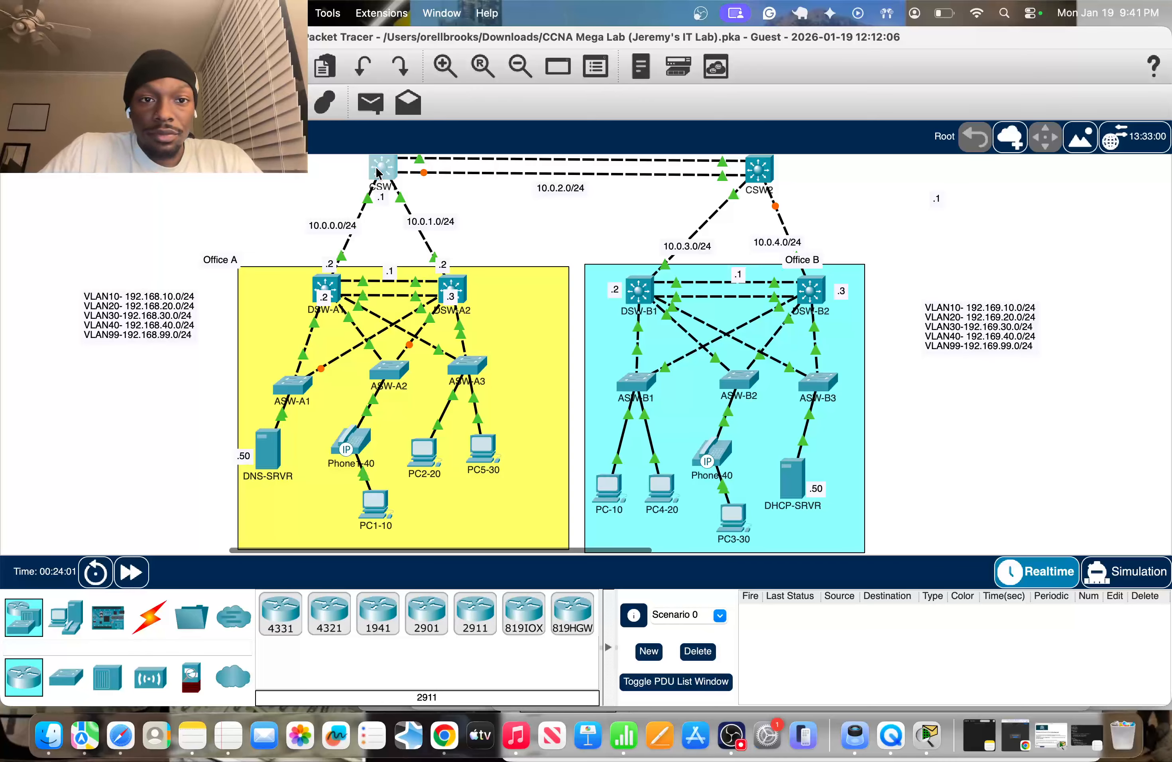
{"action": "left_click_drag", "start_coordinate": [378, 174], "coordinate": [376, 173]}
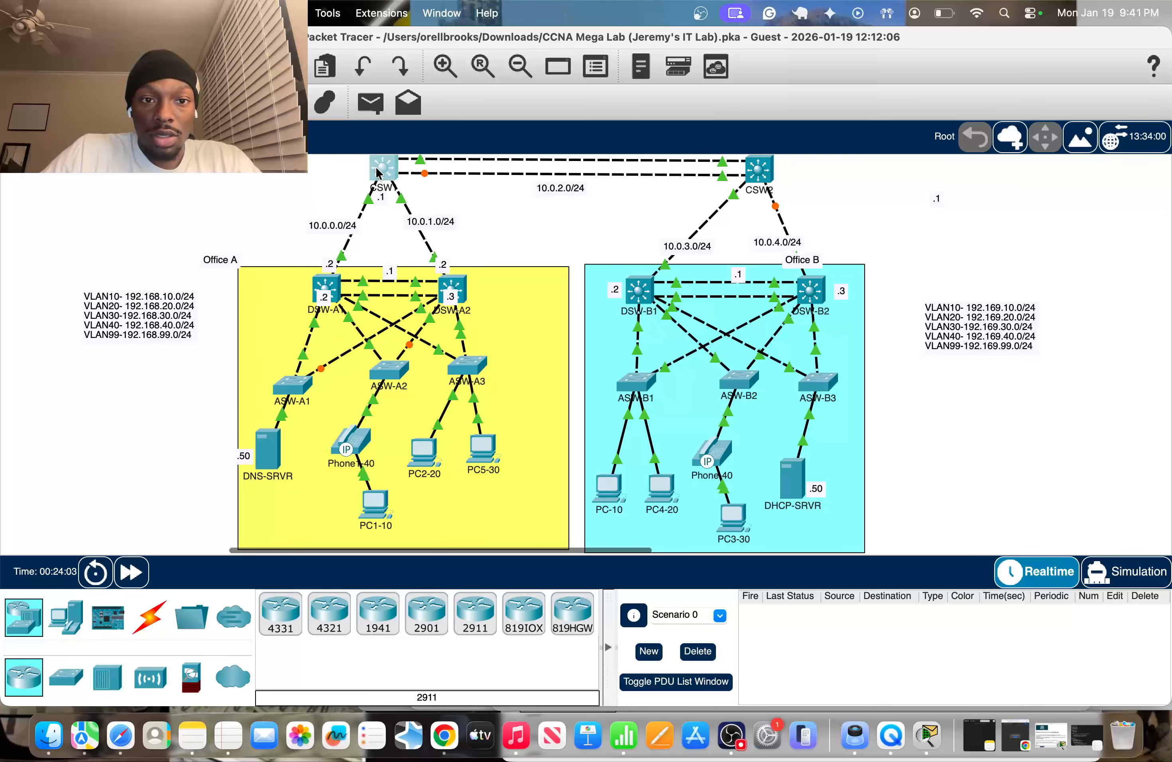
{"action": "left_click", "coordinate": [765, 165]}
{"action": "left_click_drag", "start_coordinate": [765, 164], "coordinate": [767, 162]}
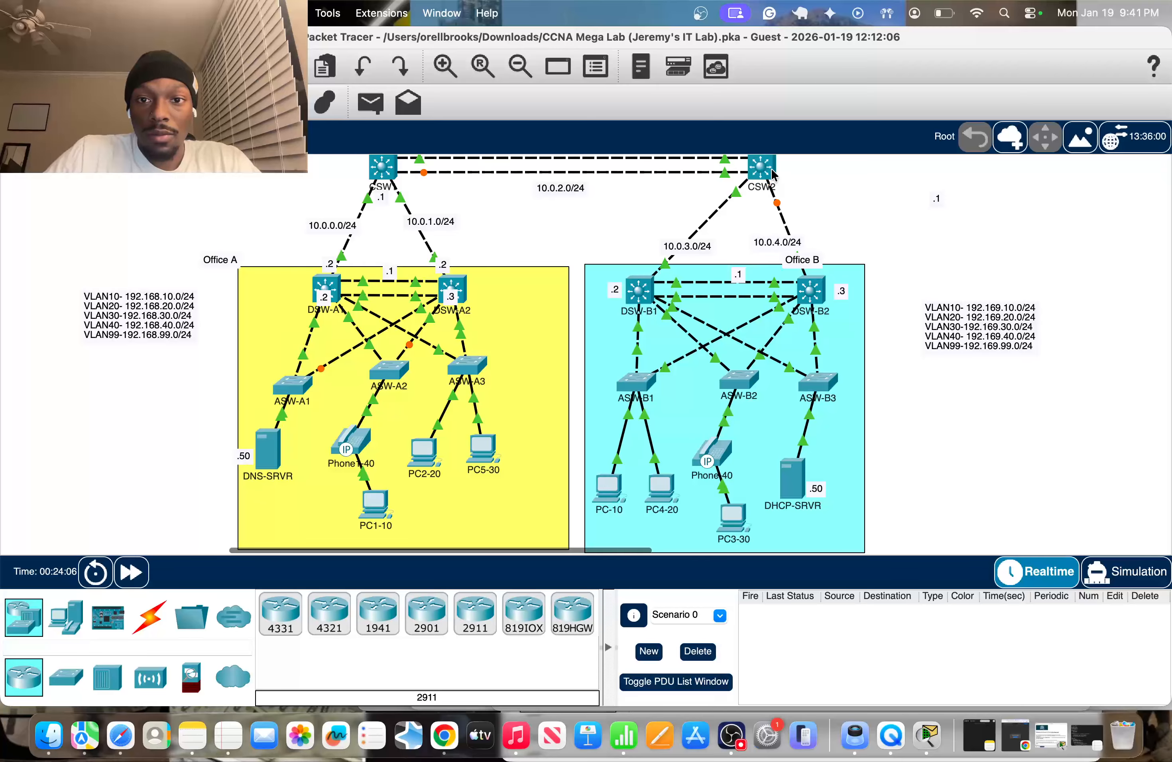
{"action": "mouse_move", "coordinate": [769, 171]}
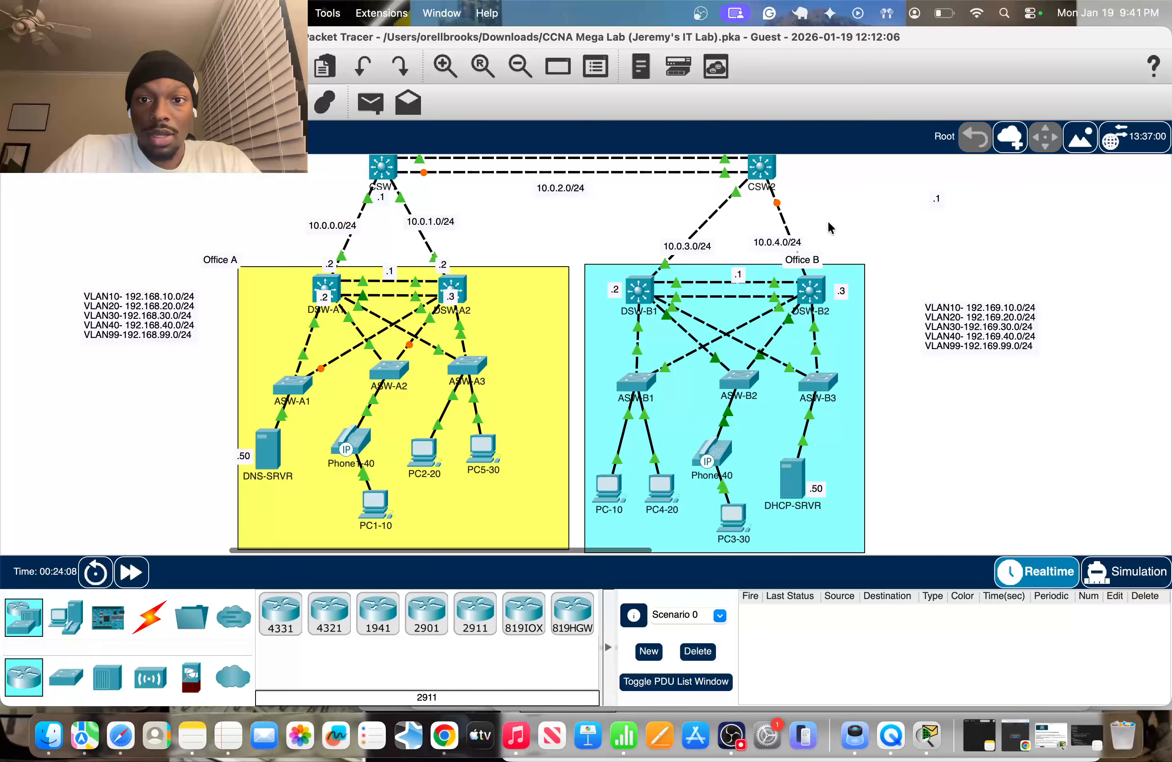
Step: Enter global configuration mode on DSW-B1 and close its window
{"action": "left_click", "coordinate": [641, 291]}
{"action": "key", "text": "Return"}
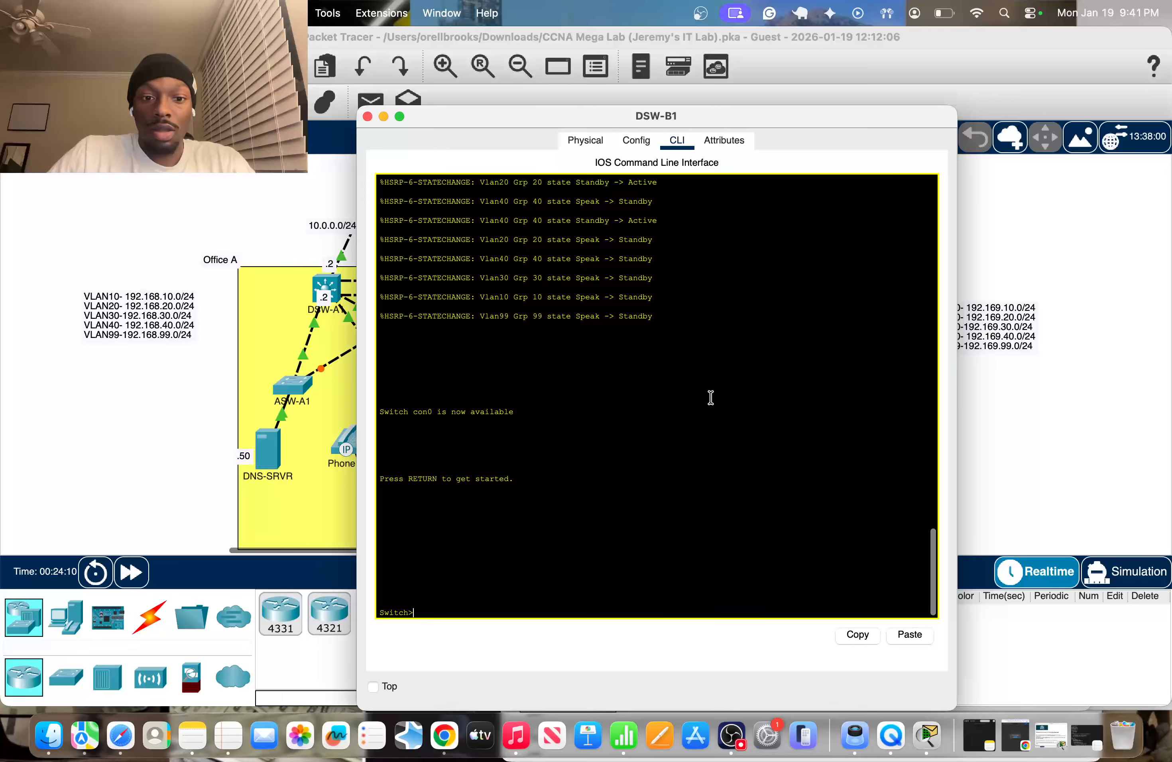
{"action": "type", "text": "en"}
{"action": "key", "text": "Return"}
{"action": "type", "text": "conf"}
{"action": "type", "text": " t"}
{"action": "key", "text": "Return"}
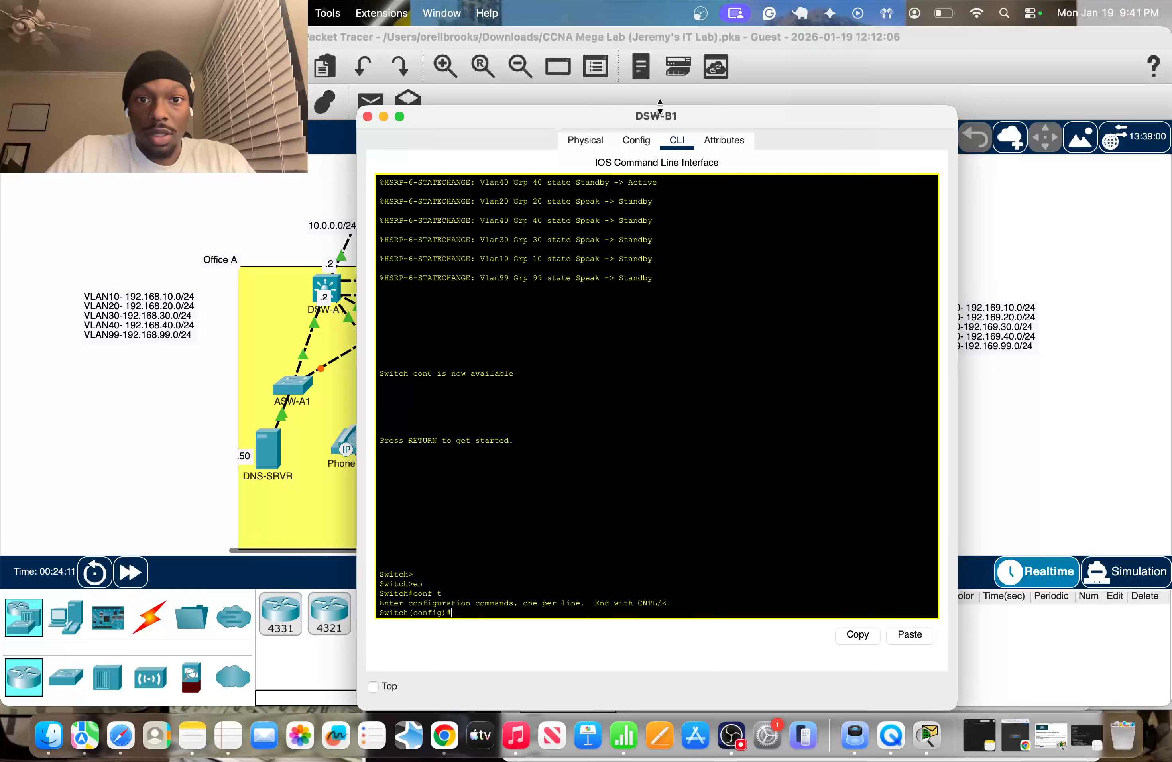
{"action": "left_click", "coordinate": [367, 117]}
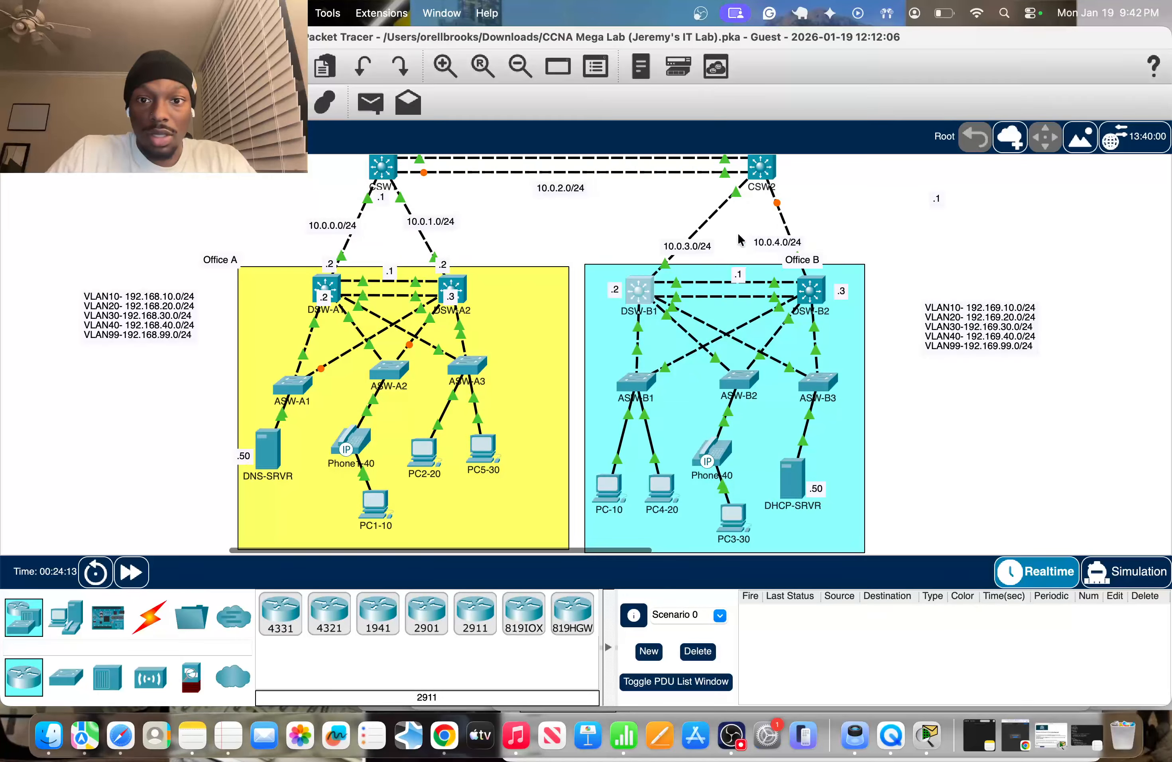
Step: Shift CSW2 slightly left and move its links to DSW-B1 and DSW-B2 onto GigabitEthernet0/1 and GigabitEthernet0/2 respectively
{"action": "left_click_drag", "start_coordinate": [756, 174], "coordinate": [726, 175]}
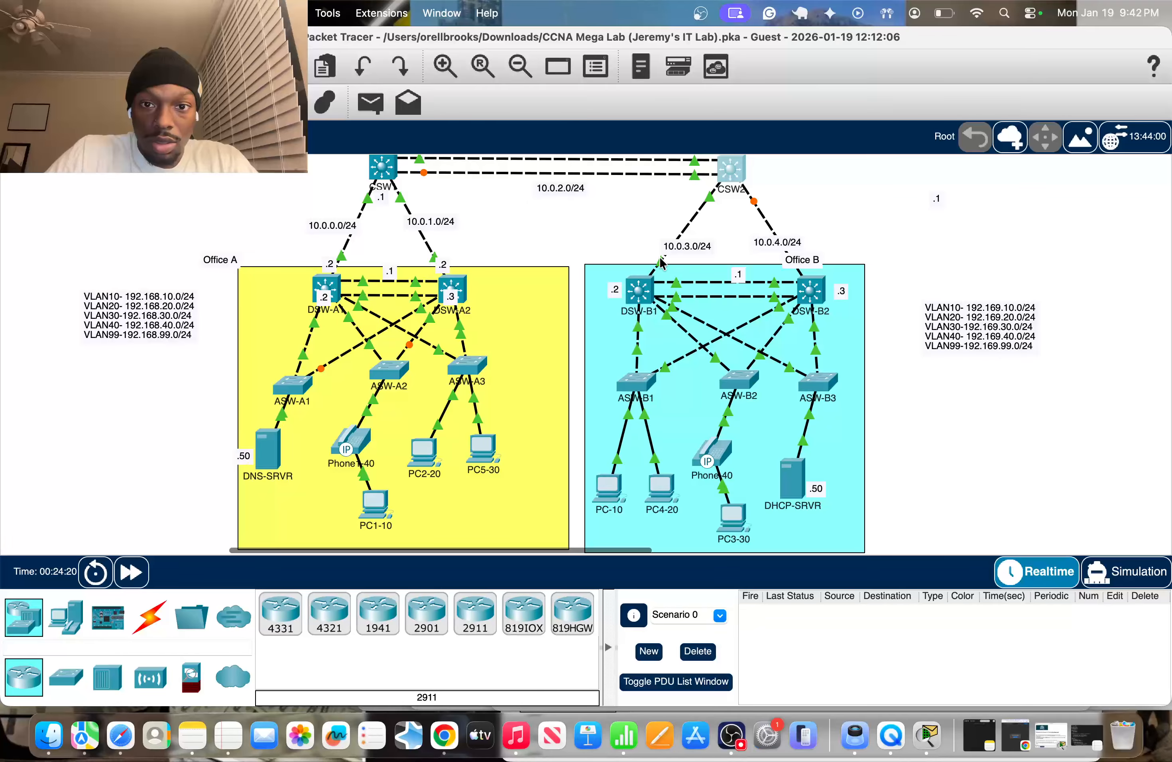
{"action": "left_click", "coordinate": [638, 293]}
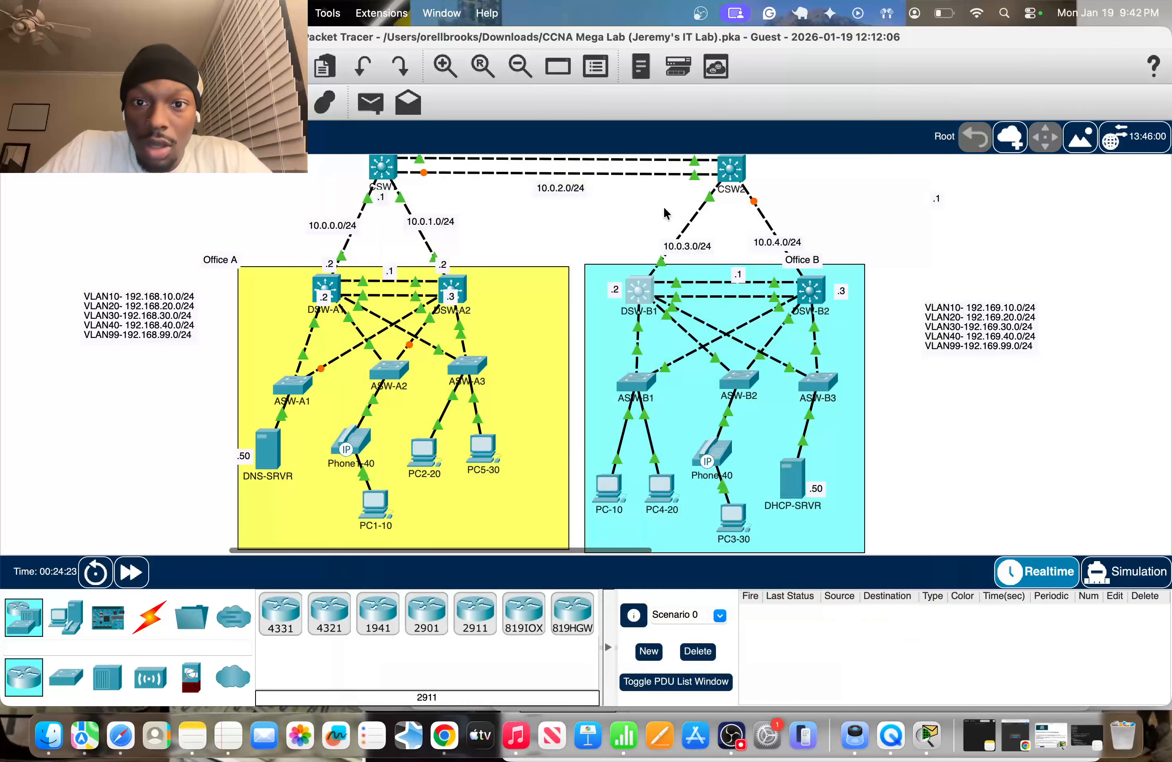
{"action": "left_click", "coordinate": [735, 174]}
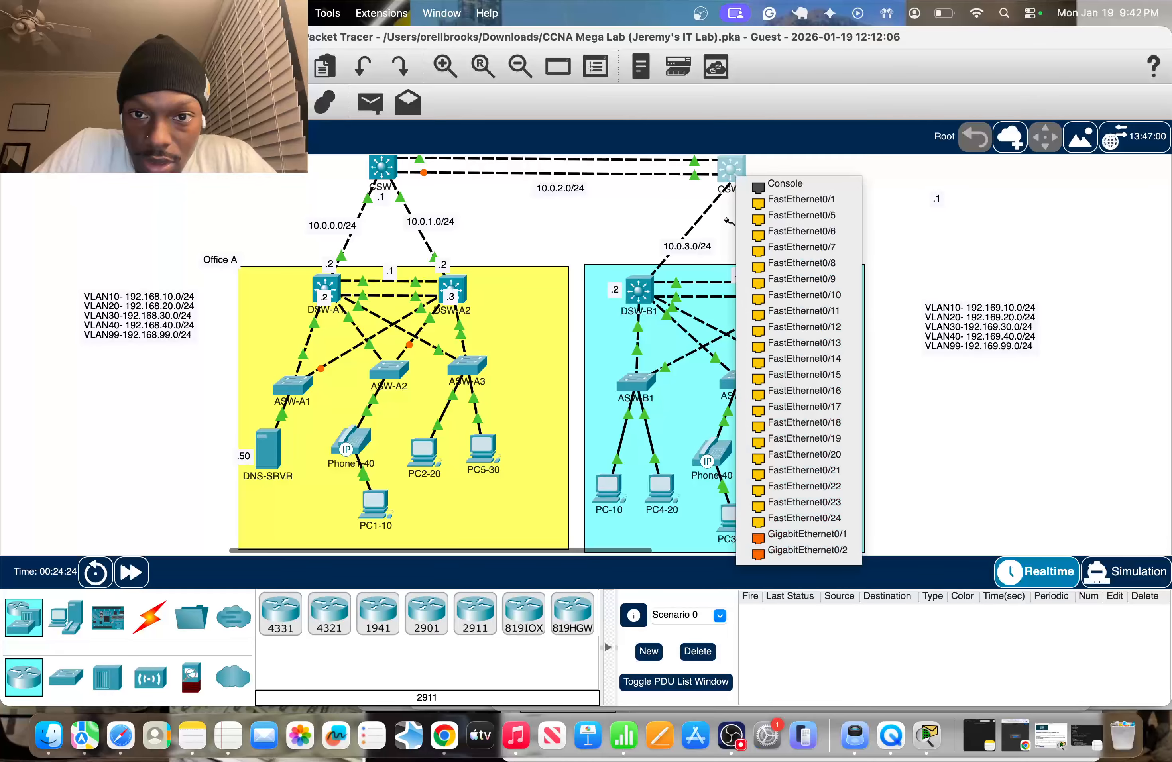
{"action": "left_click", "coordinate": [790, 537]}
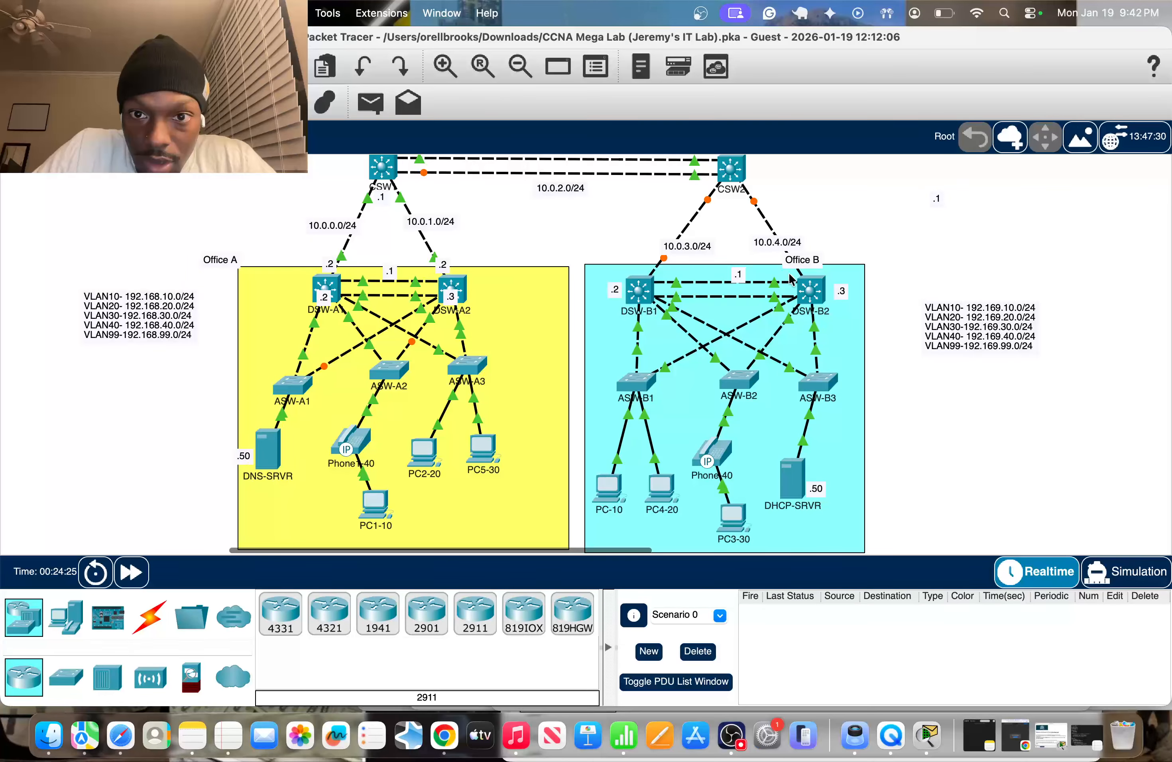
{"action": "left_click", "coordinate": [757, 210]}
{"action": "left_click", "coordinate": [819, 545]}
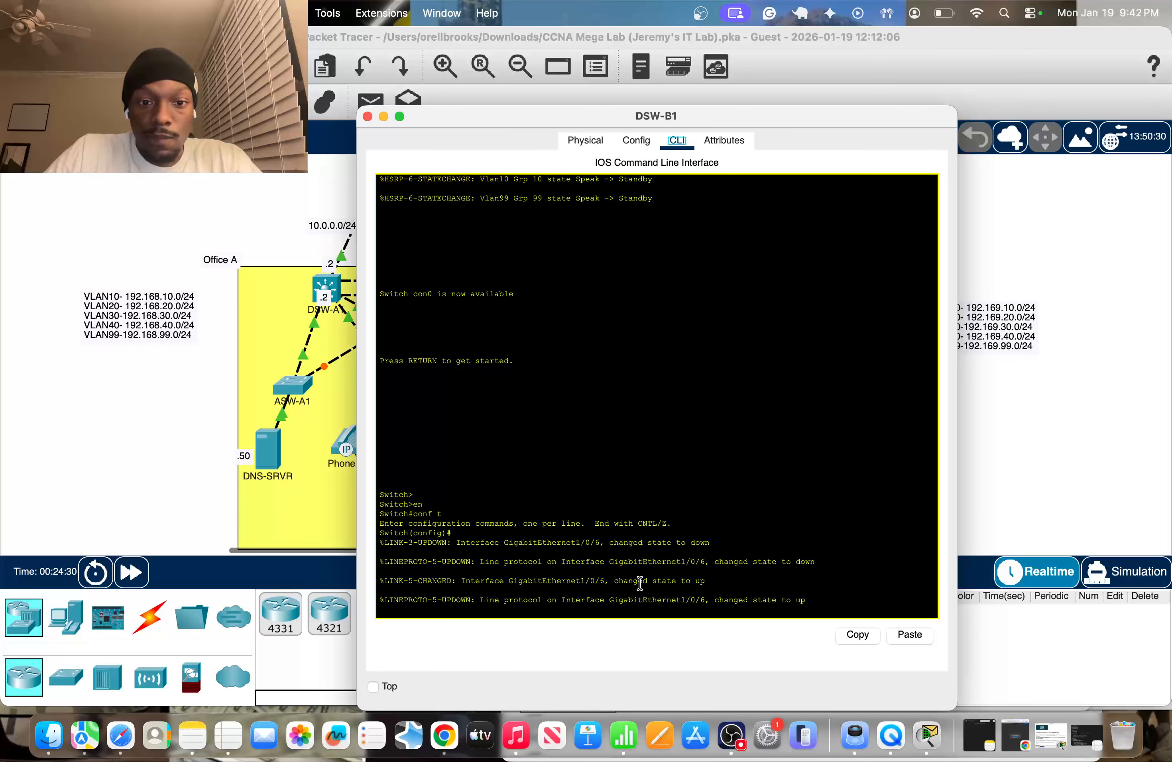
{"action": "left_click", "coordinate": [634, 578]}
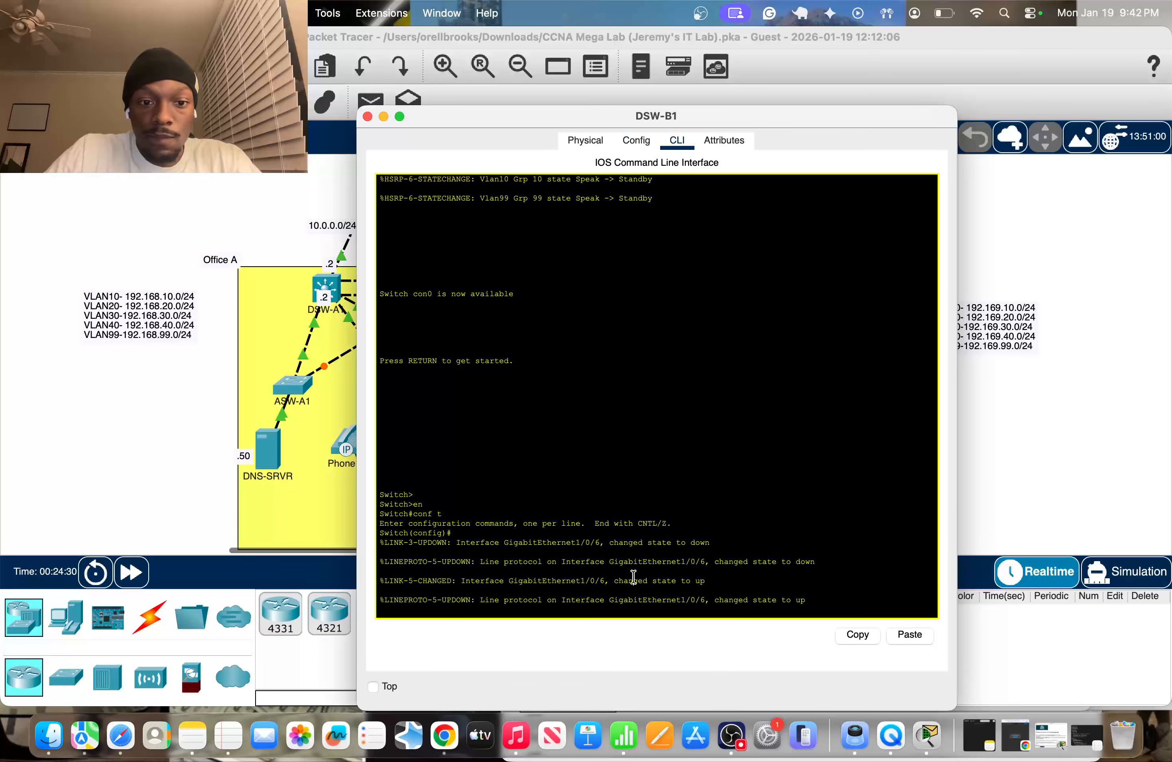
{"action": "key", "text": "Return"}
{"action": "type", "text": "en"}
{"action": "key", "text": "Return"}
{"action": "type", "text": "config)#conf"}
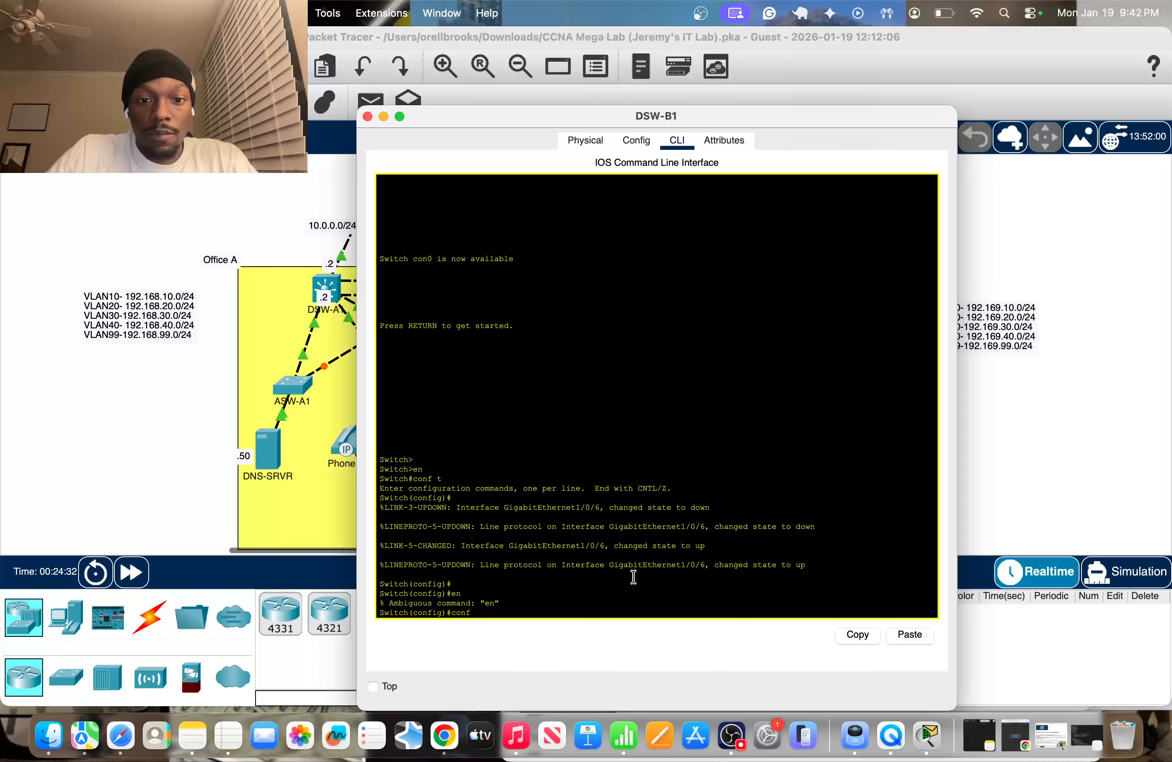
{"action": "type", "text": " t"}
{"action": "key", "text": "Return"}
Step: Make interface g1/0/6 on DSW-B1 a routed port by turning off its switchport mode
{"action": "left_click_drag", "start_coordinate": [670, 115], "coordinate": [783, 122]}
{"action": "type", "text": "in"}
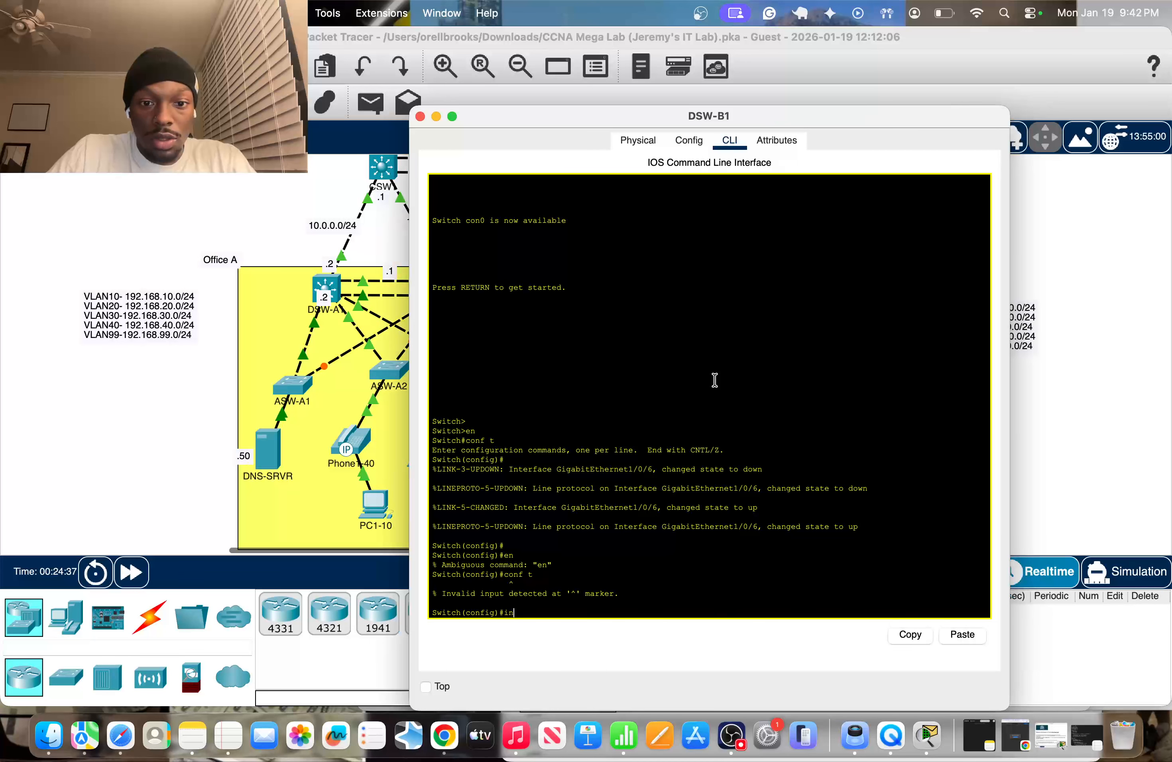
{"action": "type", "text": "t g1/0/"}
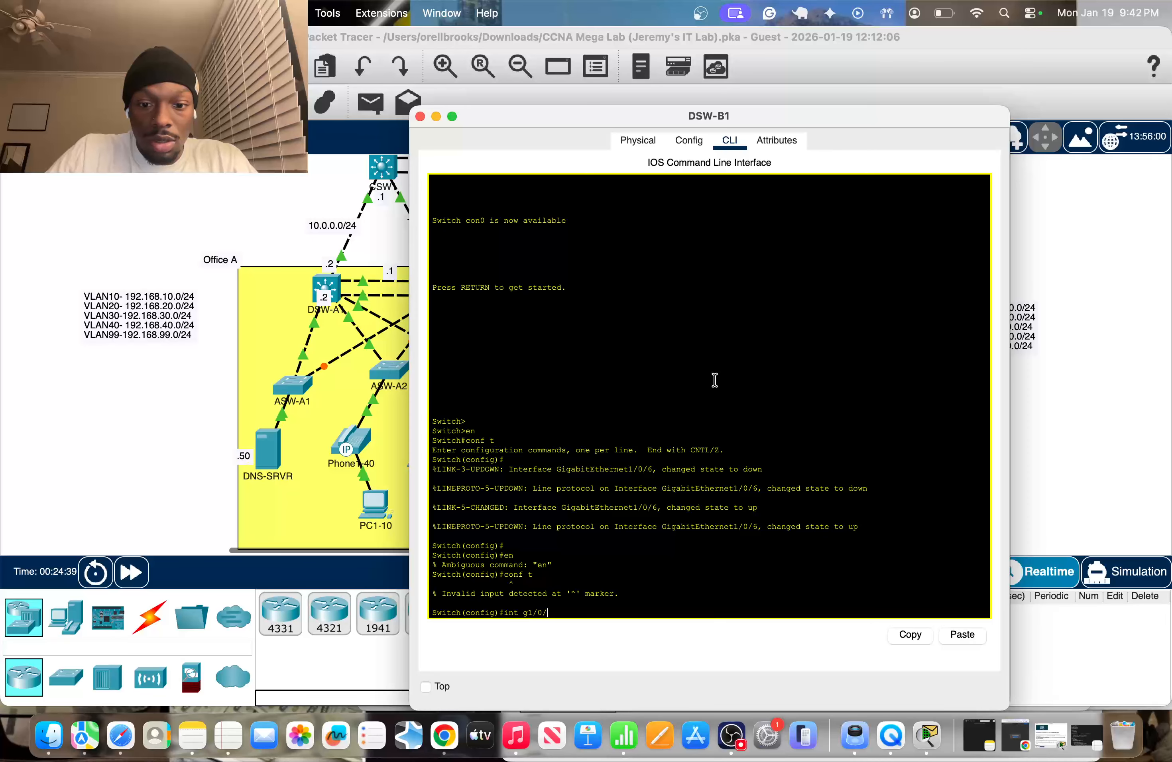
{"action": "type", "text": "6"}
{"action": "key", "text": "Return"}
{"action": "type", "text": "ip"}
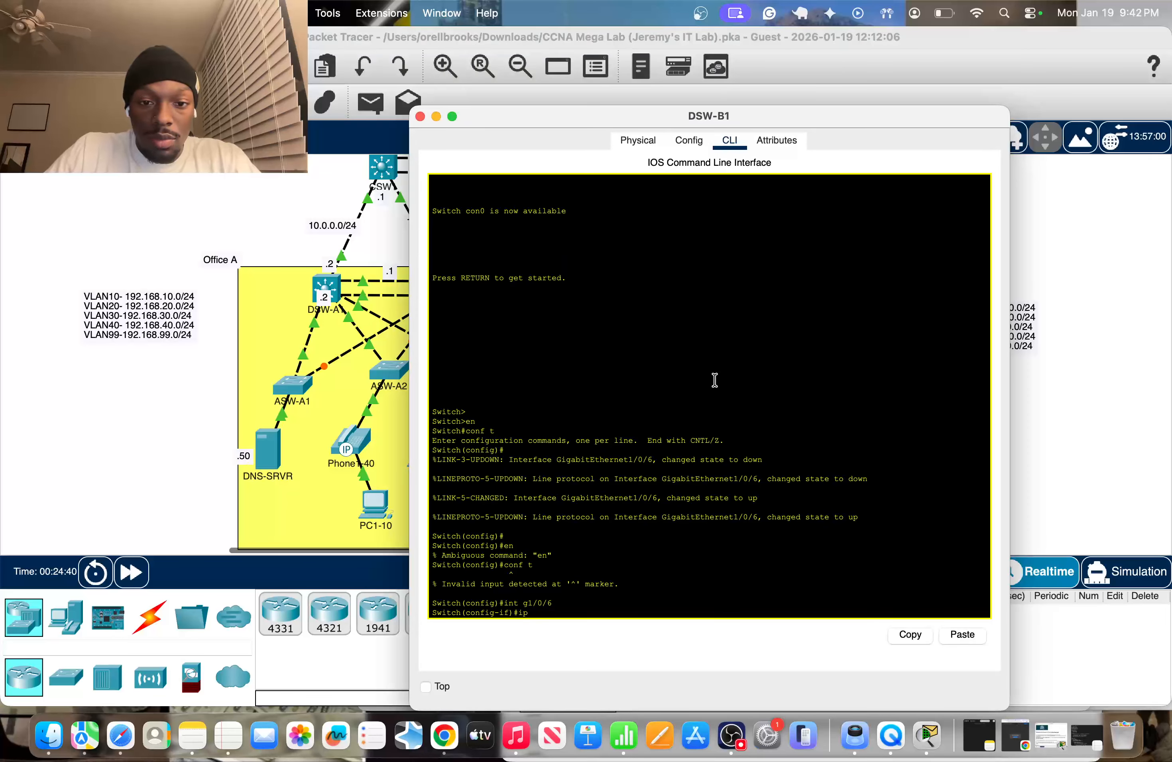
{"action": "key", "text": "BackSpace"}
{"action": "key", "text": "BackSpace"}
{"action": "type", "text": "no switchport"}
{"action": "key", "text": "Return"}
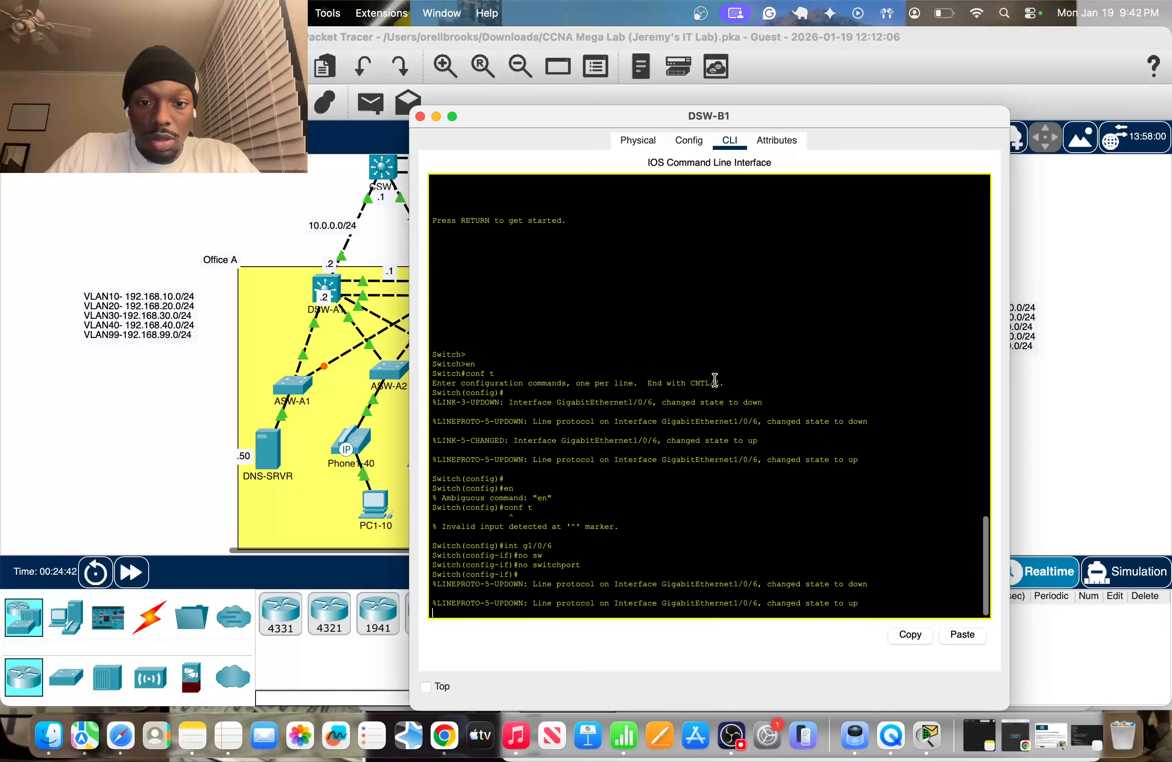
{"action": "key", "text": "Return"}
{"action": "key", "text": "Return"}
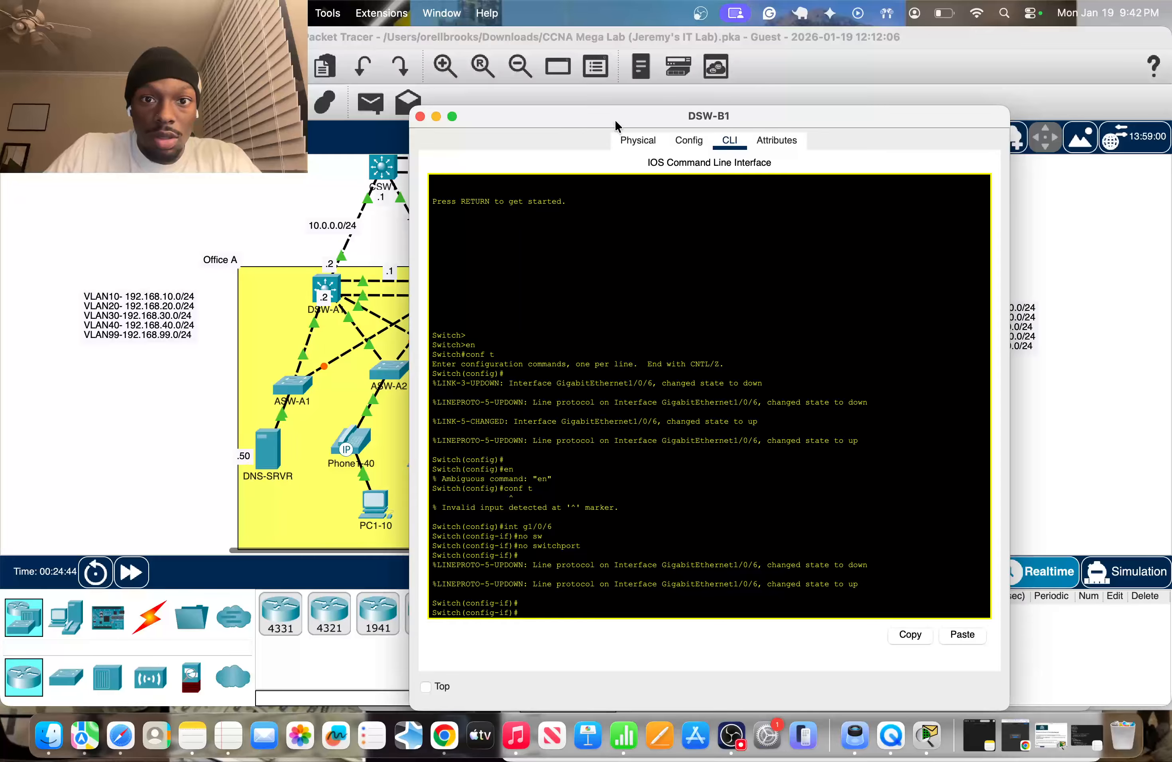
Step: Try to assign IP address 10.0.3.0 with mask 255.255.255.0 to g1/0/6 on DSW-B1
{"action": "left_click_drag", "start_coordinate": [616, 121], "coordinate": [459, 149]}
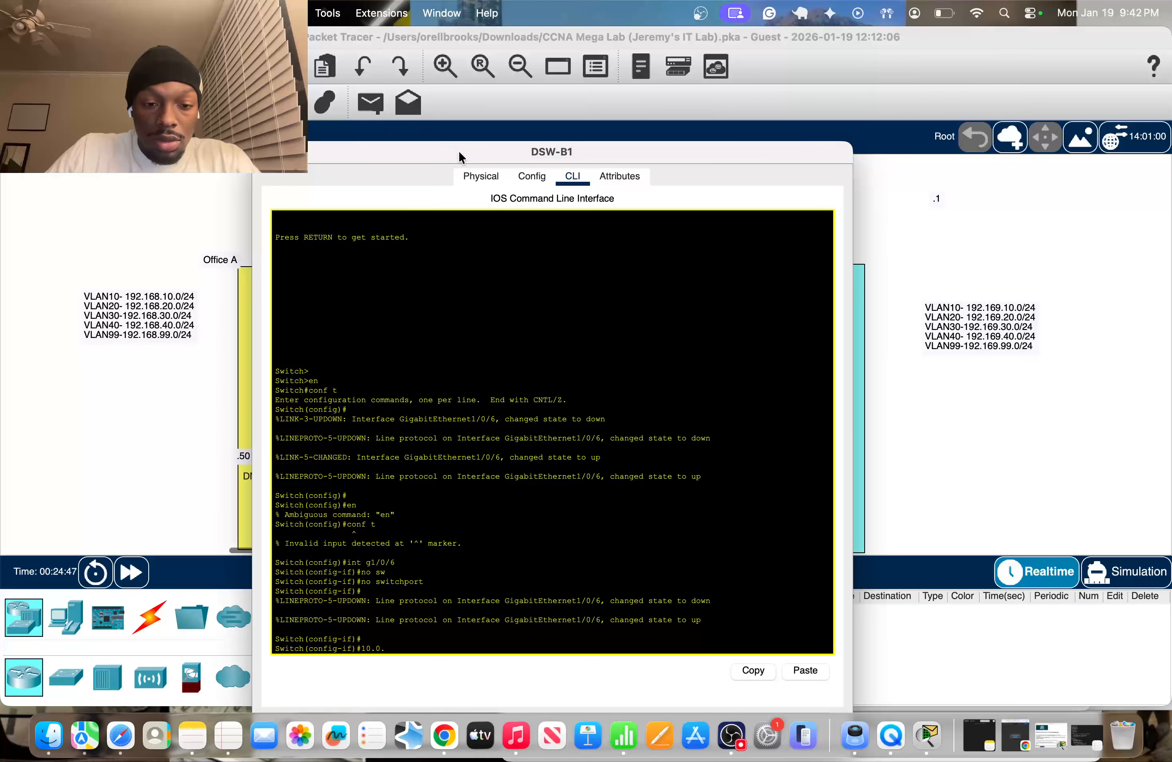
{"action": "type", "text": "ip a"}
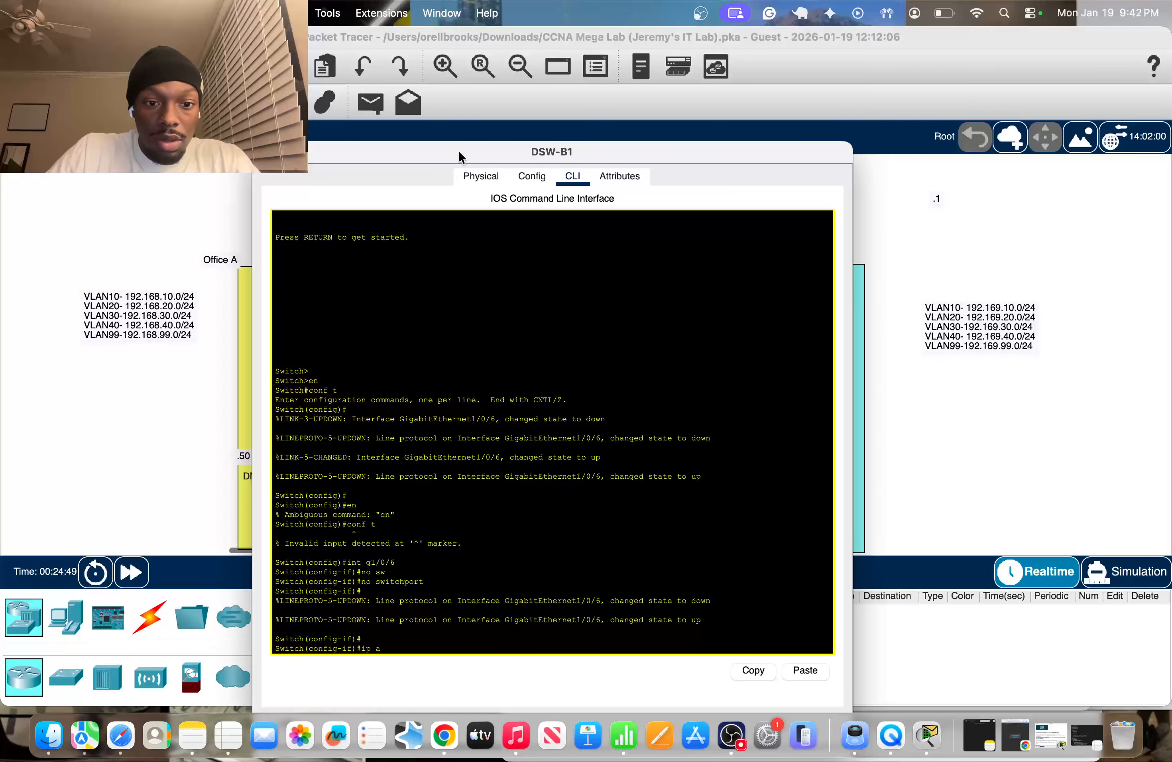
{"action": "type", "text": "dd"}
{"action": "key", "text": "Tab"}
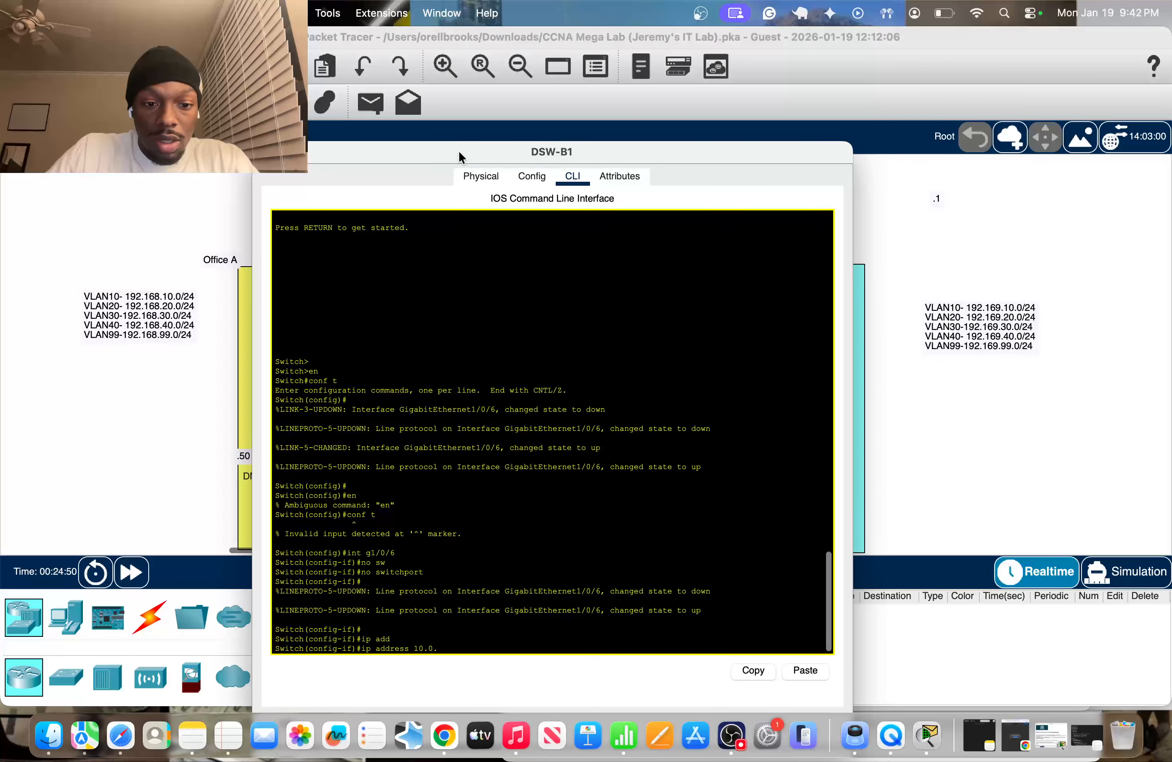
{"action": "type", "text": "0"}
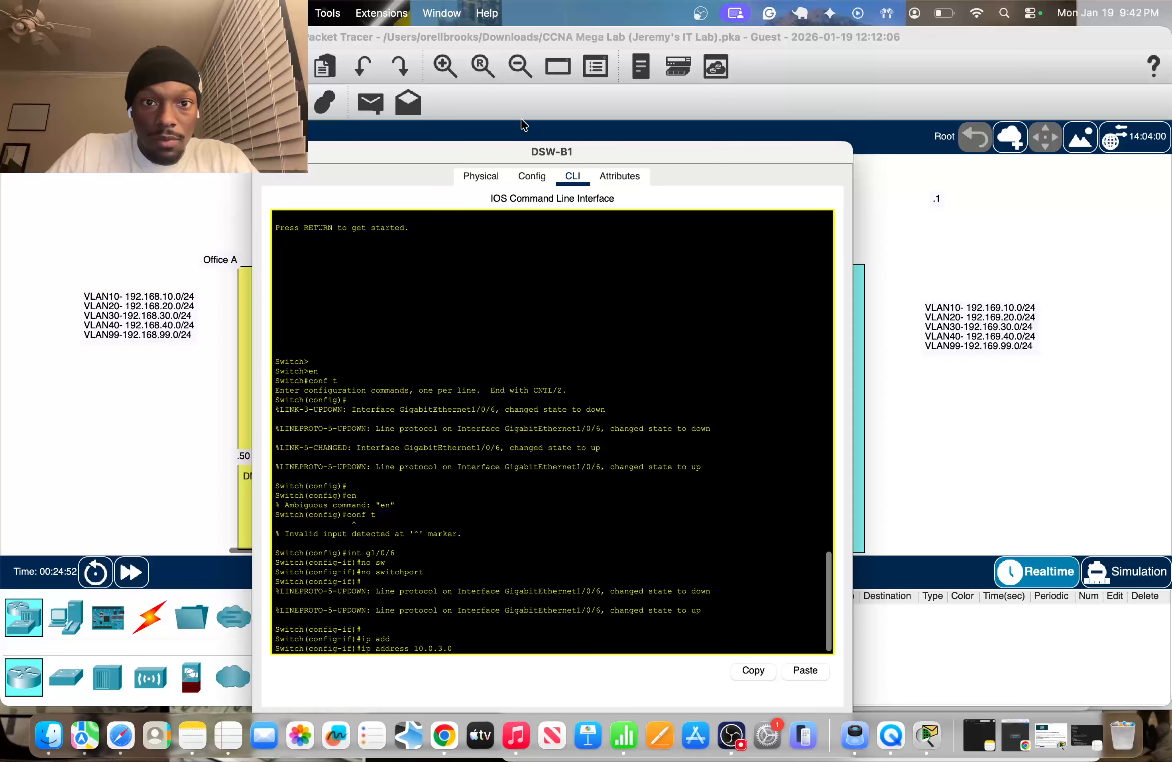
{"action": "left_click_drag", "start_coordinate": [521, 150], "coordinate": [365, 166]}
{"action": "type", "text": "2"}
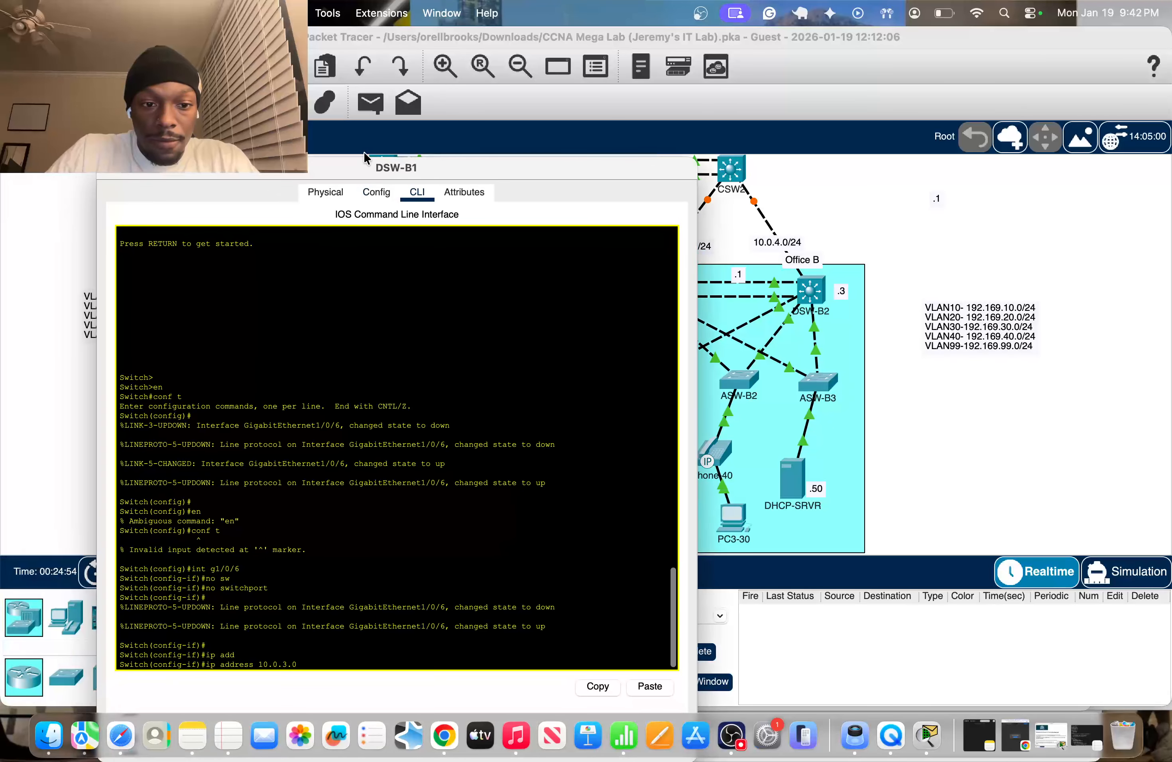
{"action": "type", "text": "55.255"}
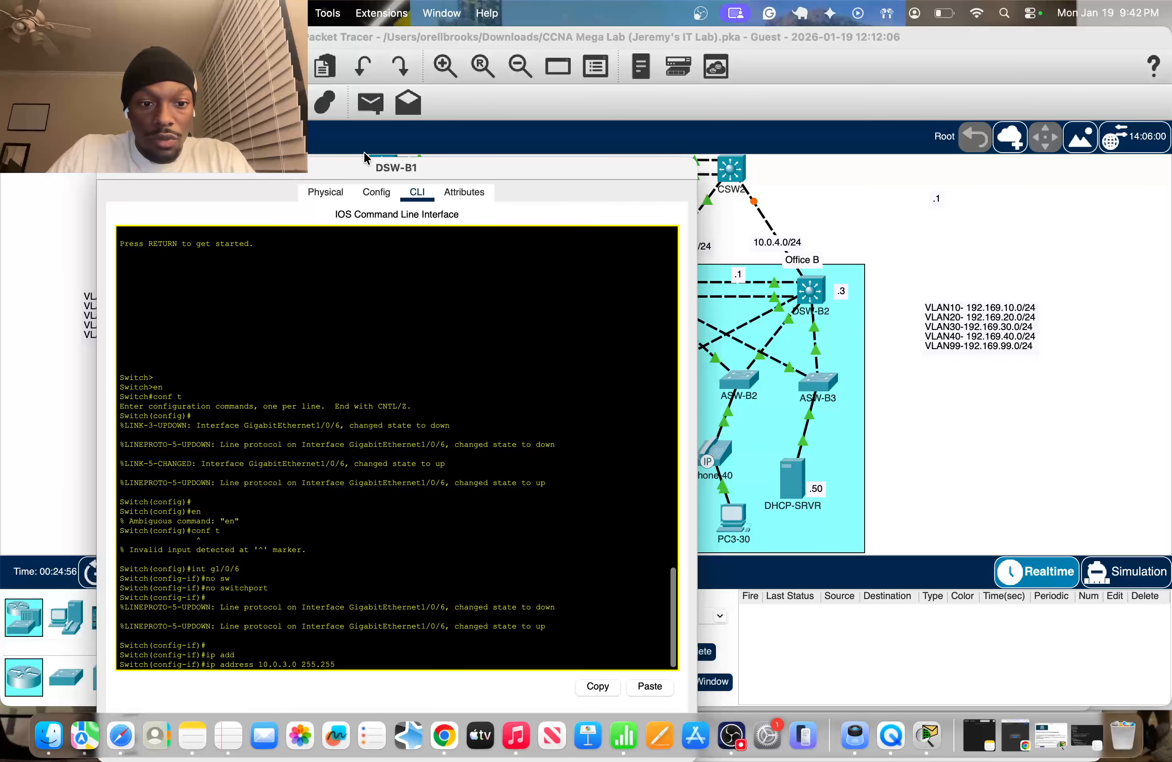
{"action": "type", "text": ".255.0"}
{"action": "key", "text": "Return"}
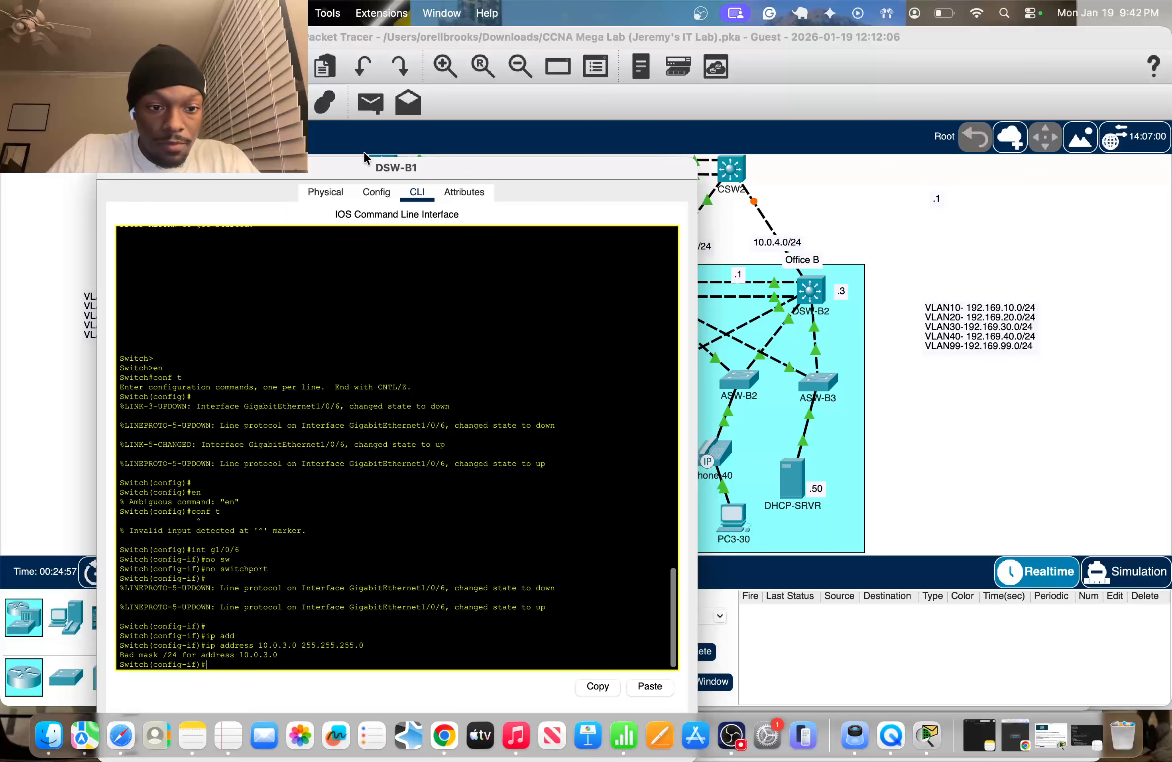
Step: Assign IP address 10.0.3.2 with mask 255.255.255.0 to g1/0/6 on DSW-B1 and return to the topology
{"action": "key", "text": "Up"}
{"action": "key", "text": "BackSpace"}
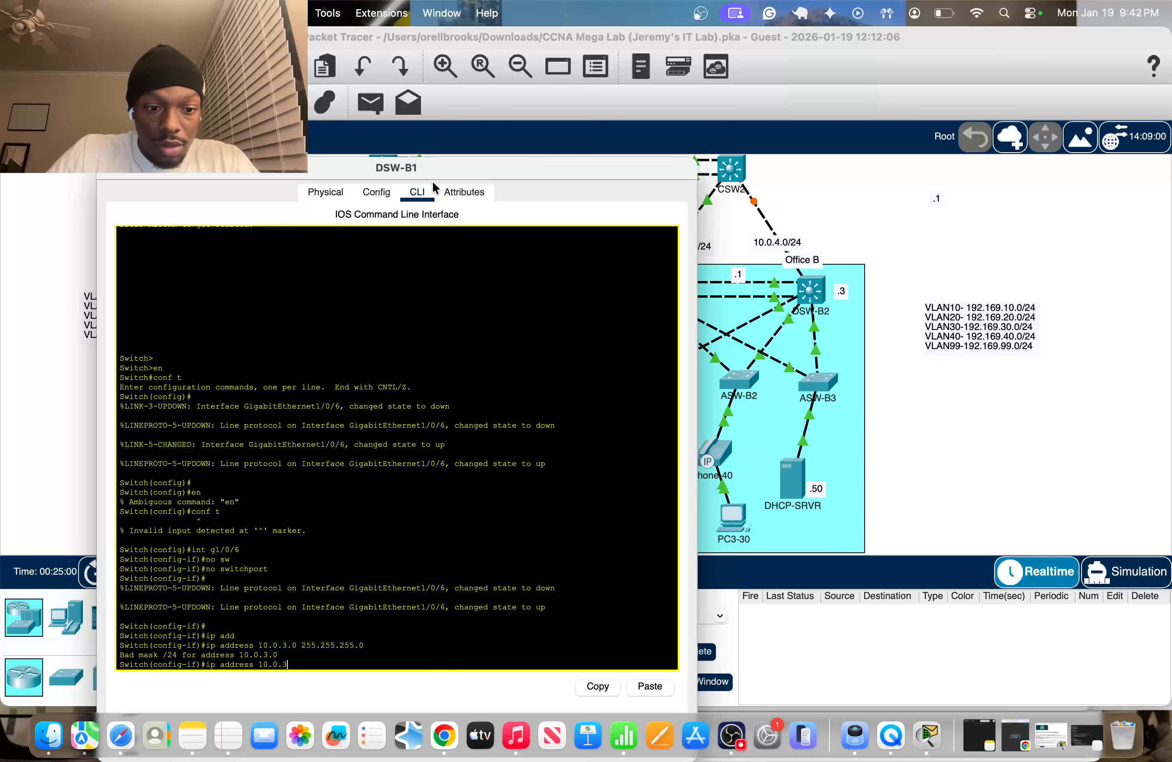
{"action": "type", "text": ".2 "}
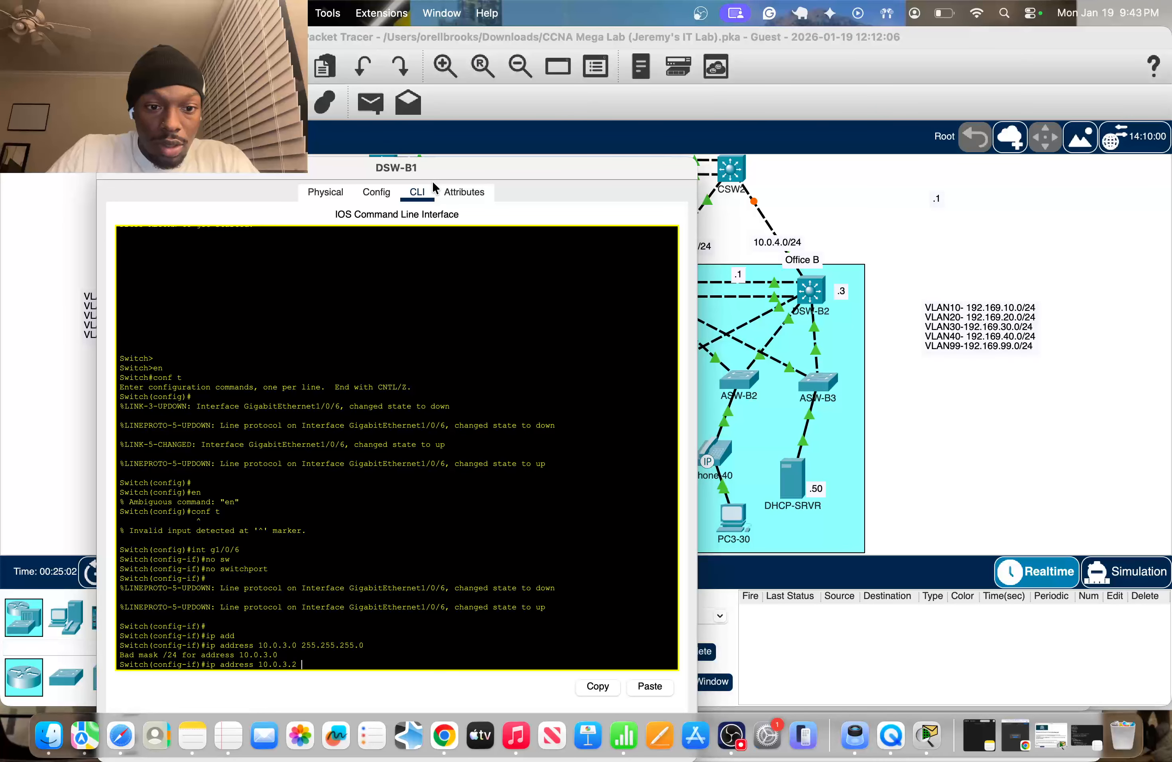
{"action": "type", "text": "255.255.25"}
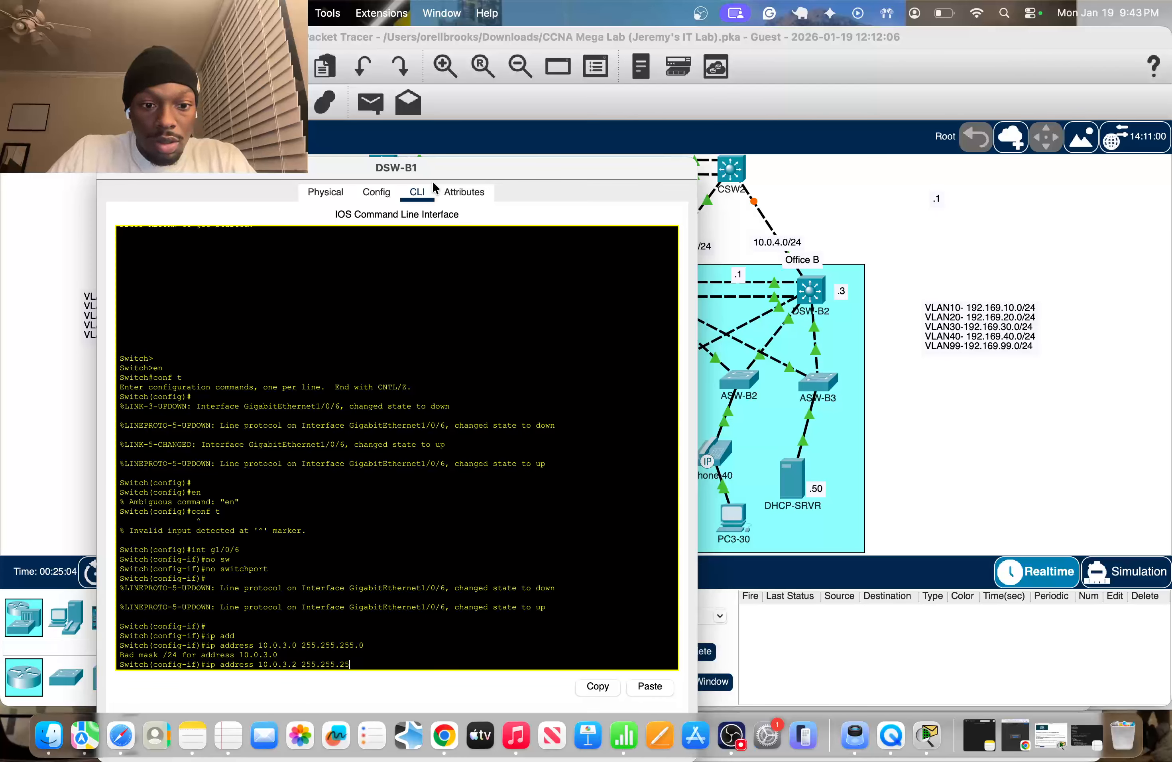
{"action": "type", "text": "5.0"}
{"action": "key", "text": "Return"}
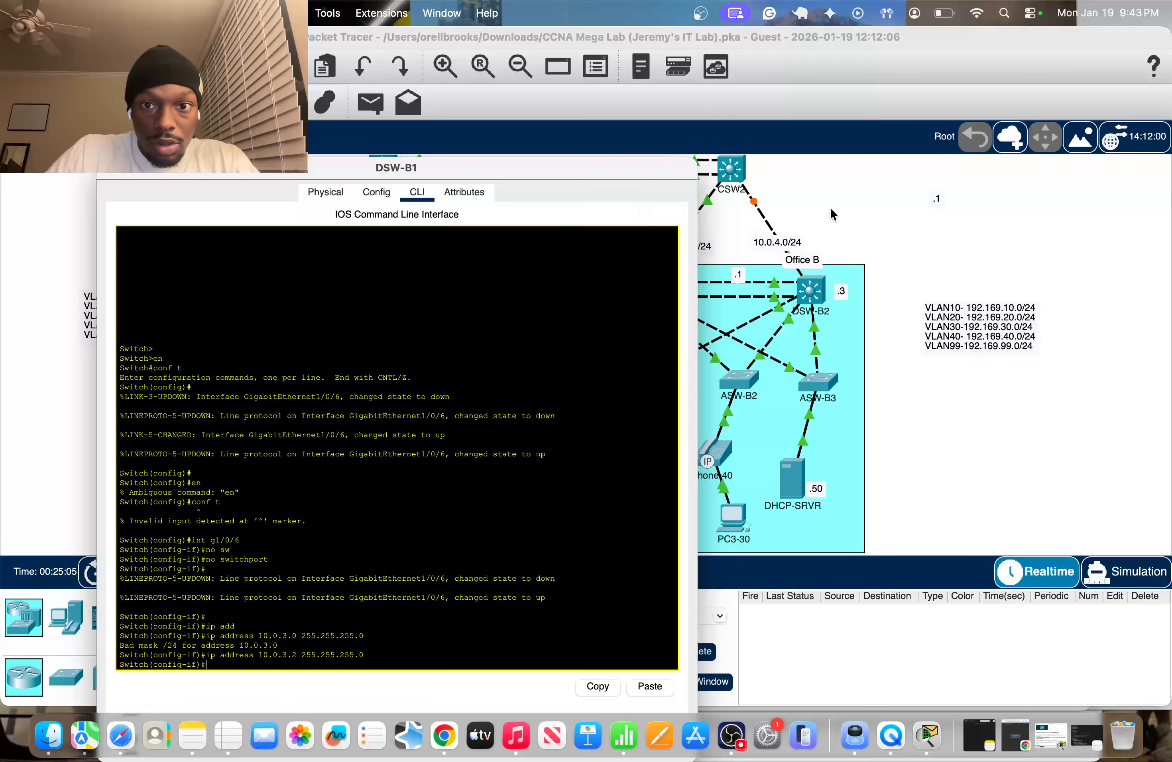
{"action": "key", "text": "super+w"}
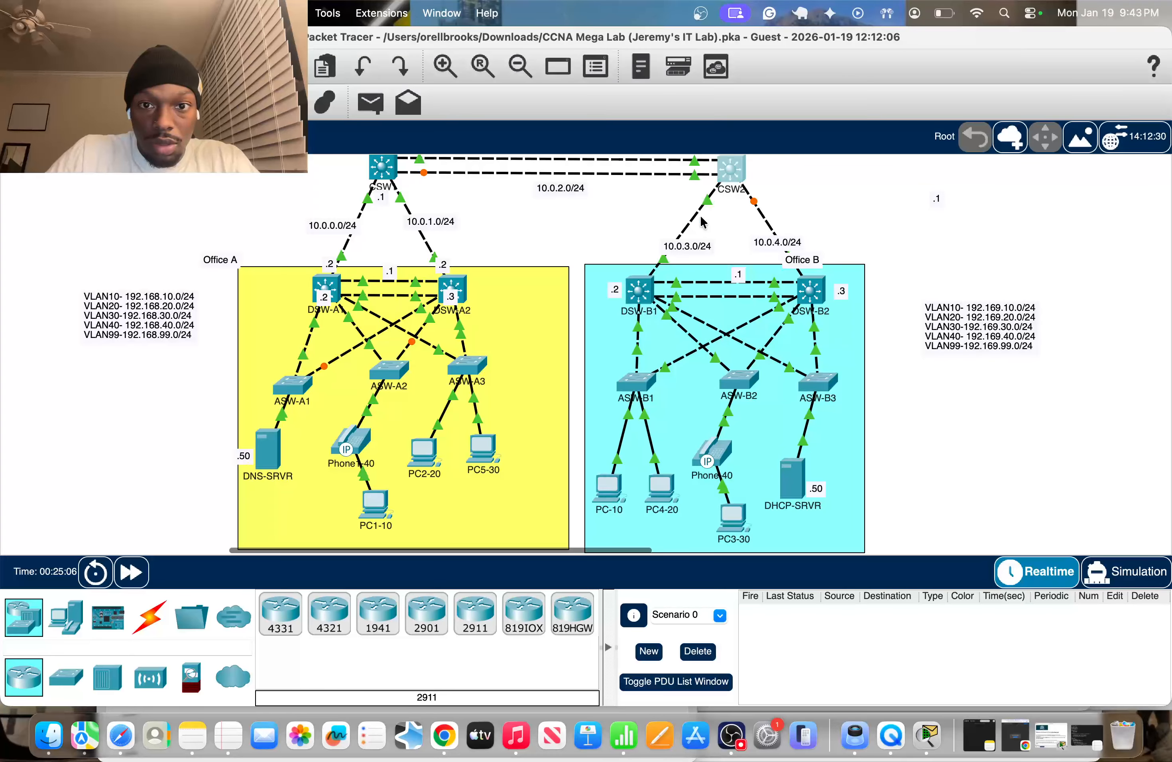
{"action": "left_click", "coordinate": [731, 169]}
{"action": "key", "text": "super+w"}
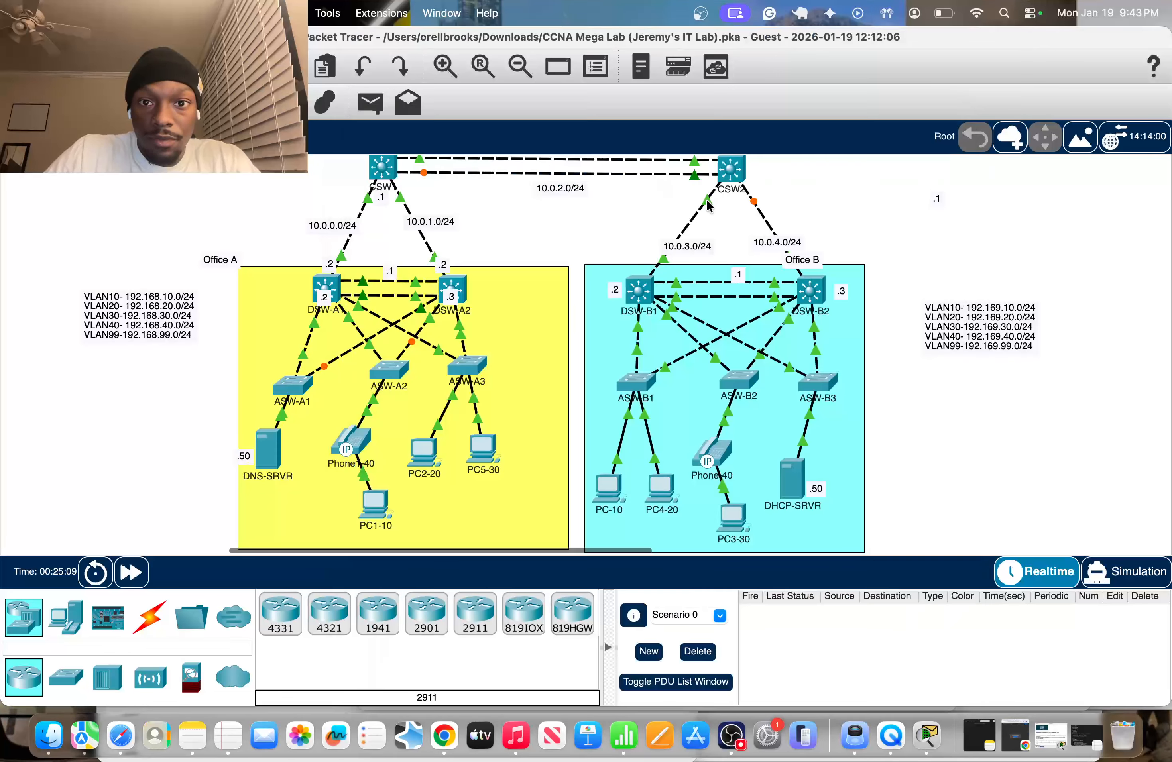
Step: Enter global configuration mode on CSW2 and make interface g0/1 a routed port by disabling switchport
{"action": "left_click", "coordinate": [738, 168]}
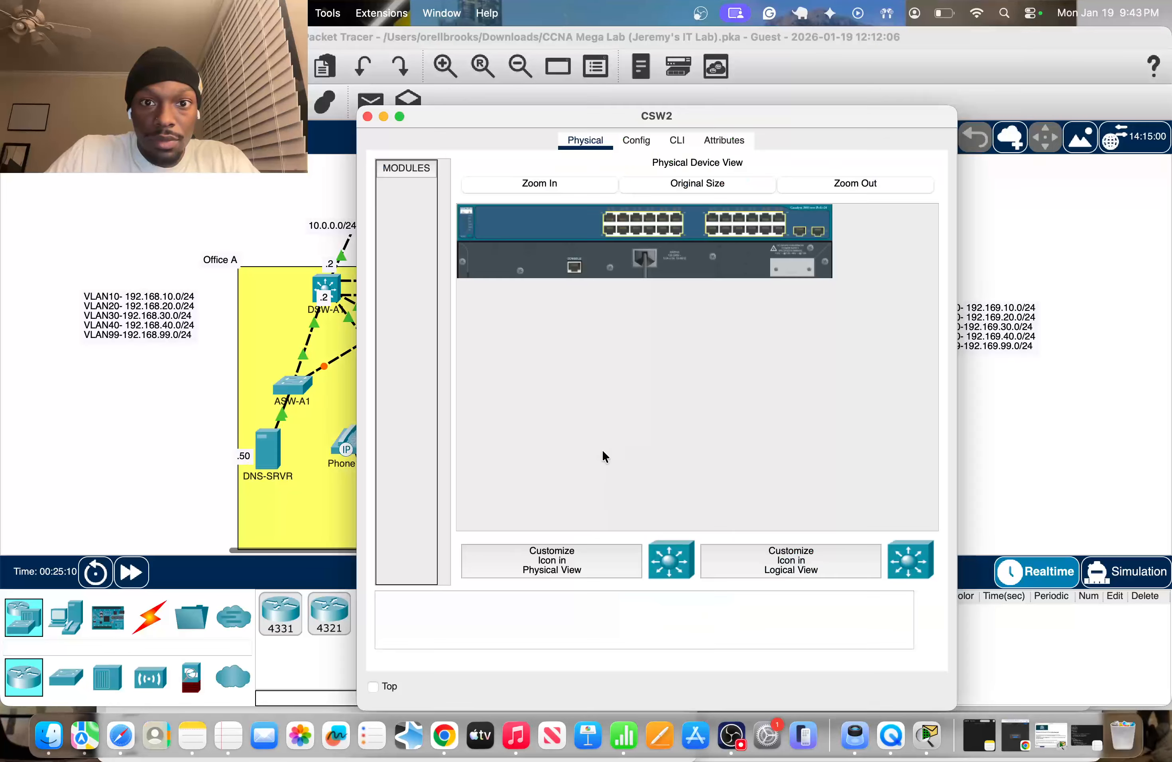
{"action": "left_click", "coordinate": [678, 140]}
{"action": "key", "text": "Return"}
{"action": "type", "text": "en"}
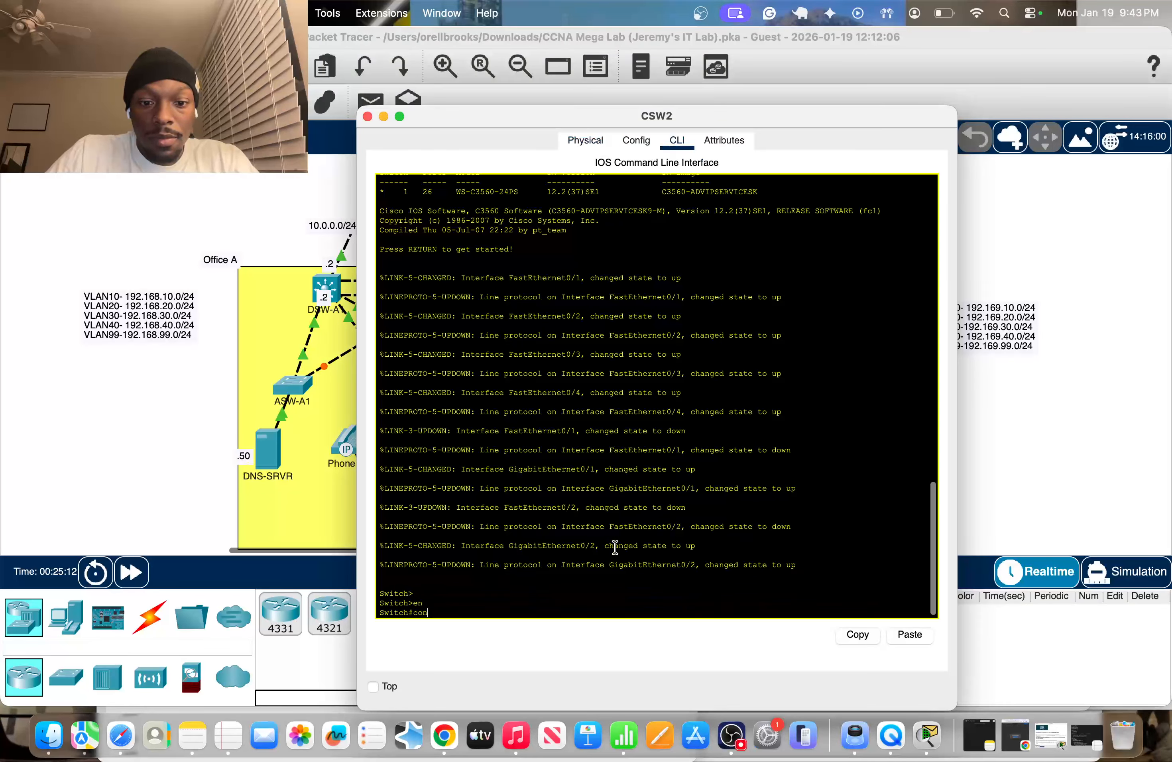
{"action": "key", "text": "Return"}
{"action": "type", "text": "conf t"}
{"action": "key", "text": "Return"}
{"action": "type", "text": "int g0/1"}
{"action": "key", "text": "Return"}
{"action": "type", "text": "n"}
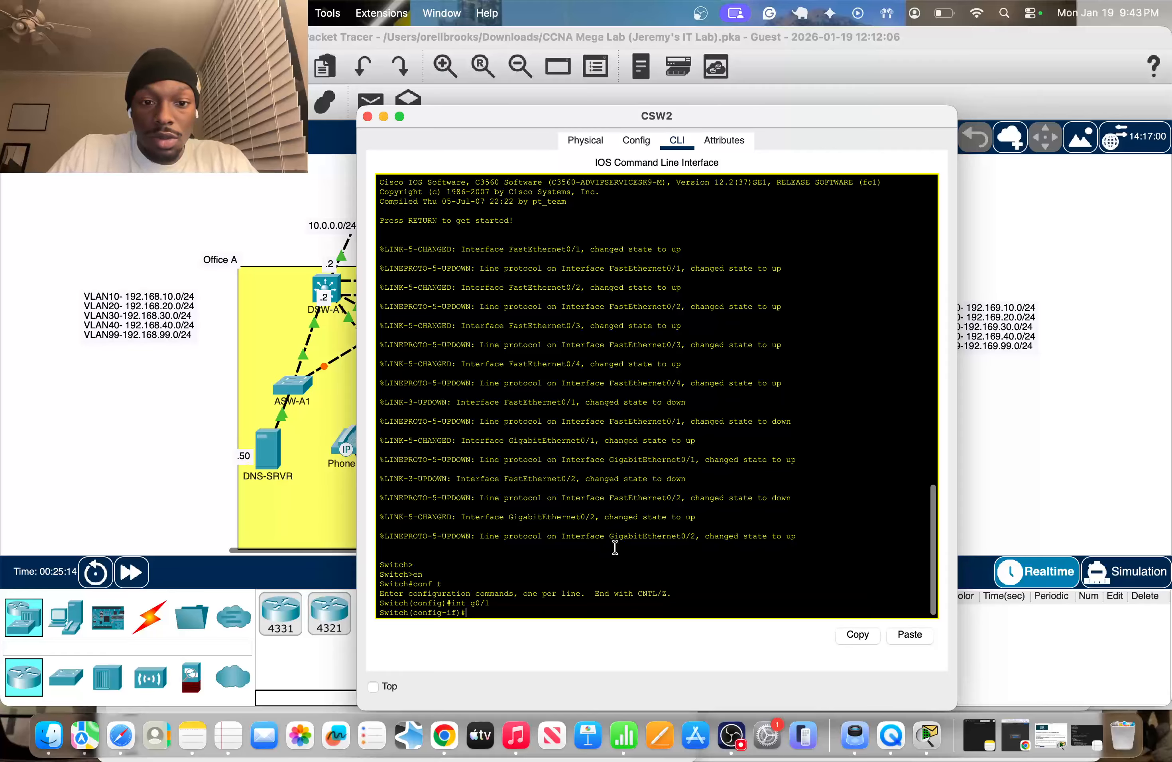
{"action": "type", "text": "o swi"}
{"action": "key", "text": "Tab"}
{"action": "key", "text": "Return"}
Step: Assign IP address 10.0.3.1 with mask 255.255.255.0 to interface g0/1 on CSW2
{"action": "type", "text": "ip"}
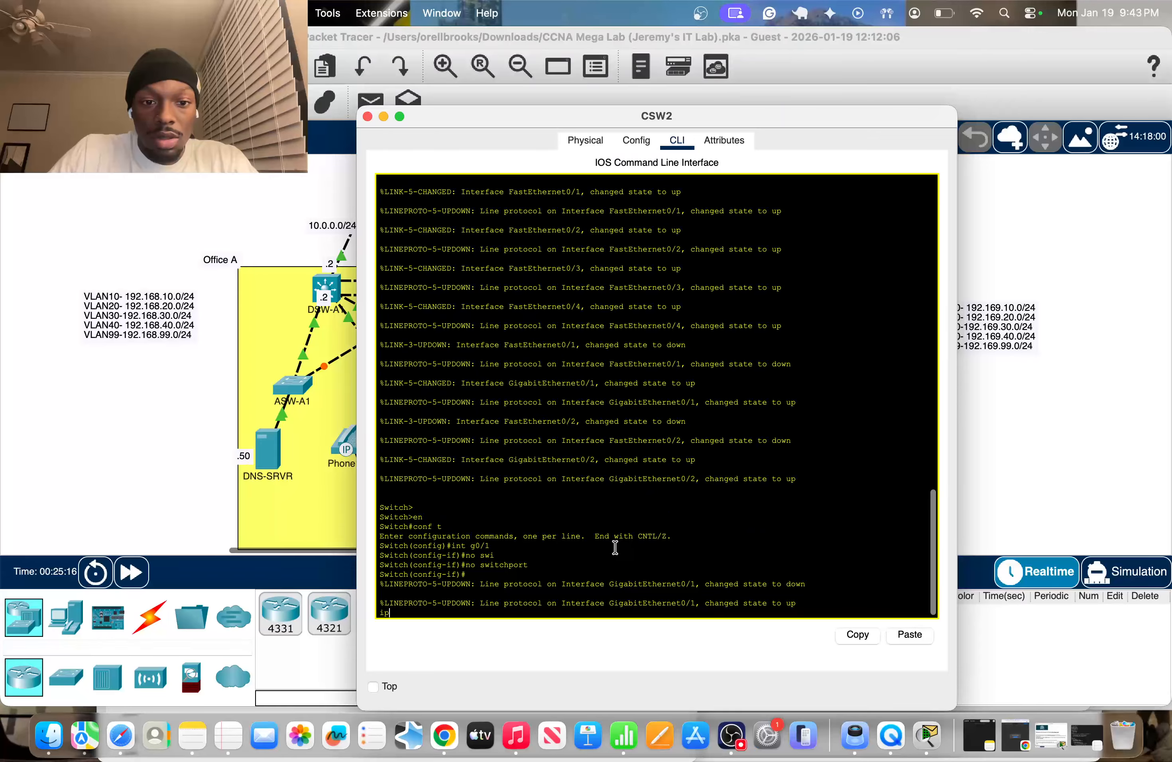
{"action": "type", "text": " adsd"}
{"action": "key", "text": "Tab"}
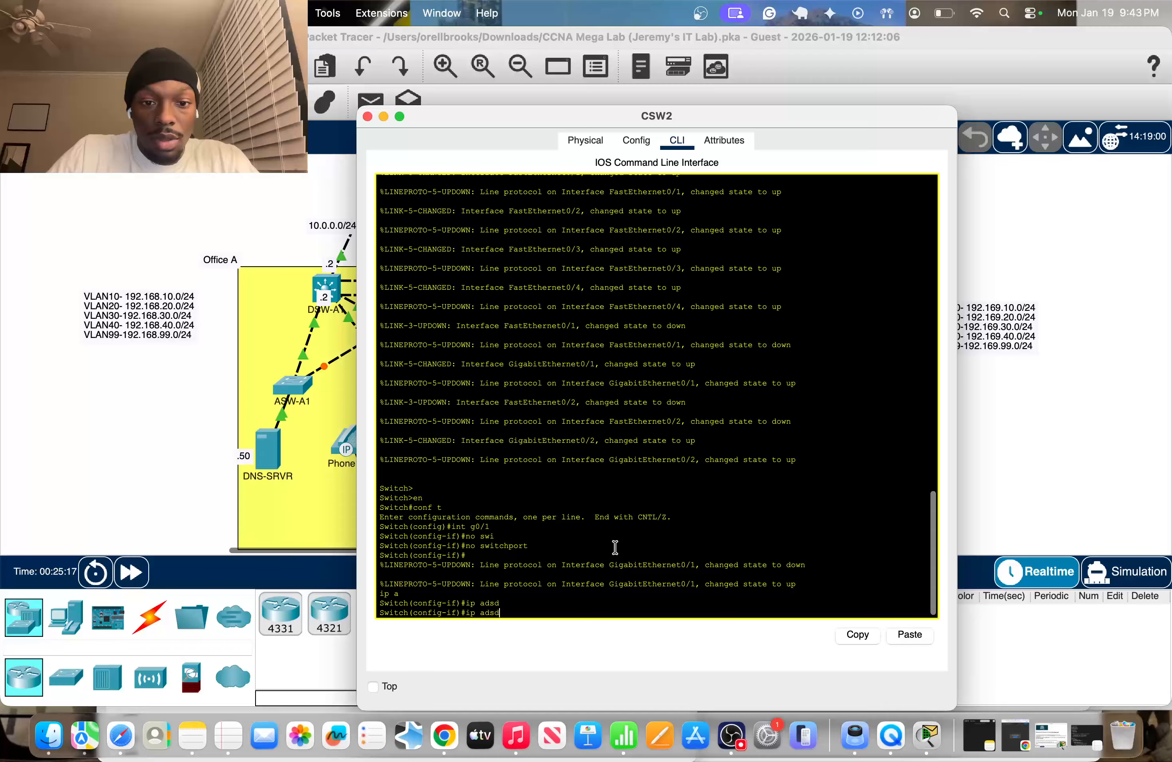
{"action": "key", "text": "BackSpace"}
{"action": "key", "text": "BackSpace"}
{"action": "type", "text": "d"}
{"action": "key", "text": "Tab"}
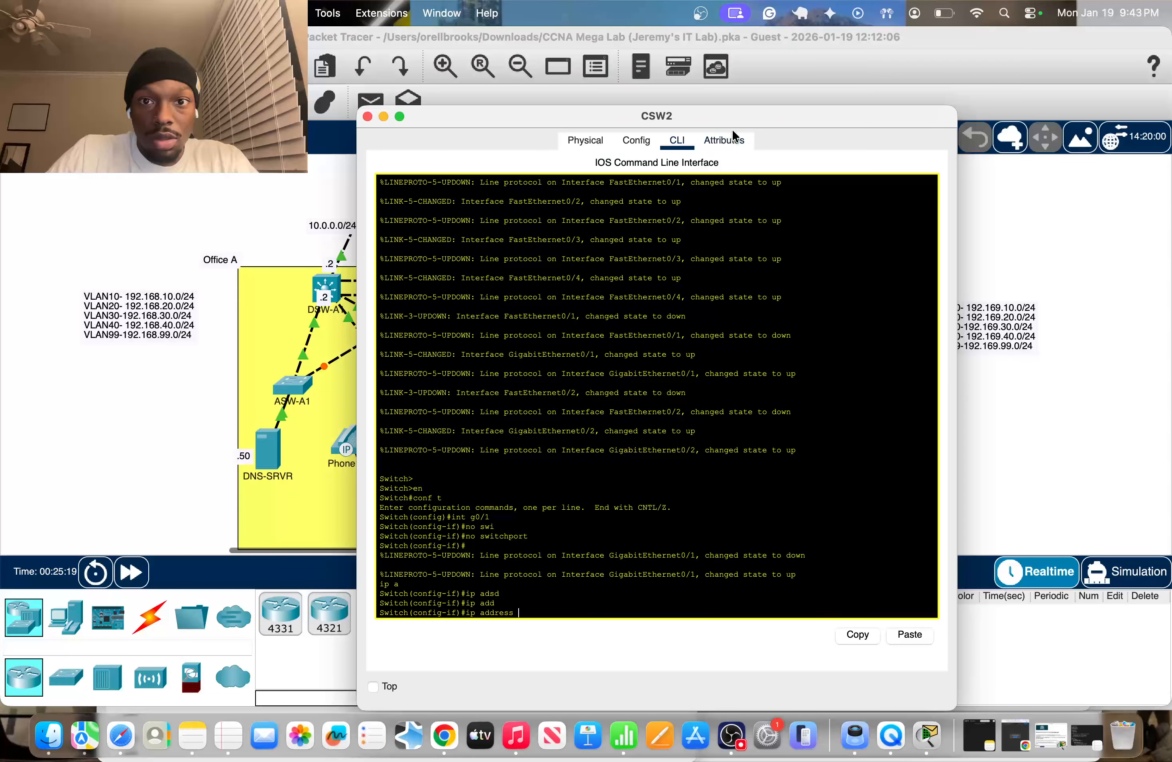
{"action": "left_click_drag", "start_coordinate": [733, 127], "coordinate": [446, 124]}
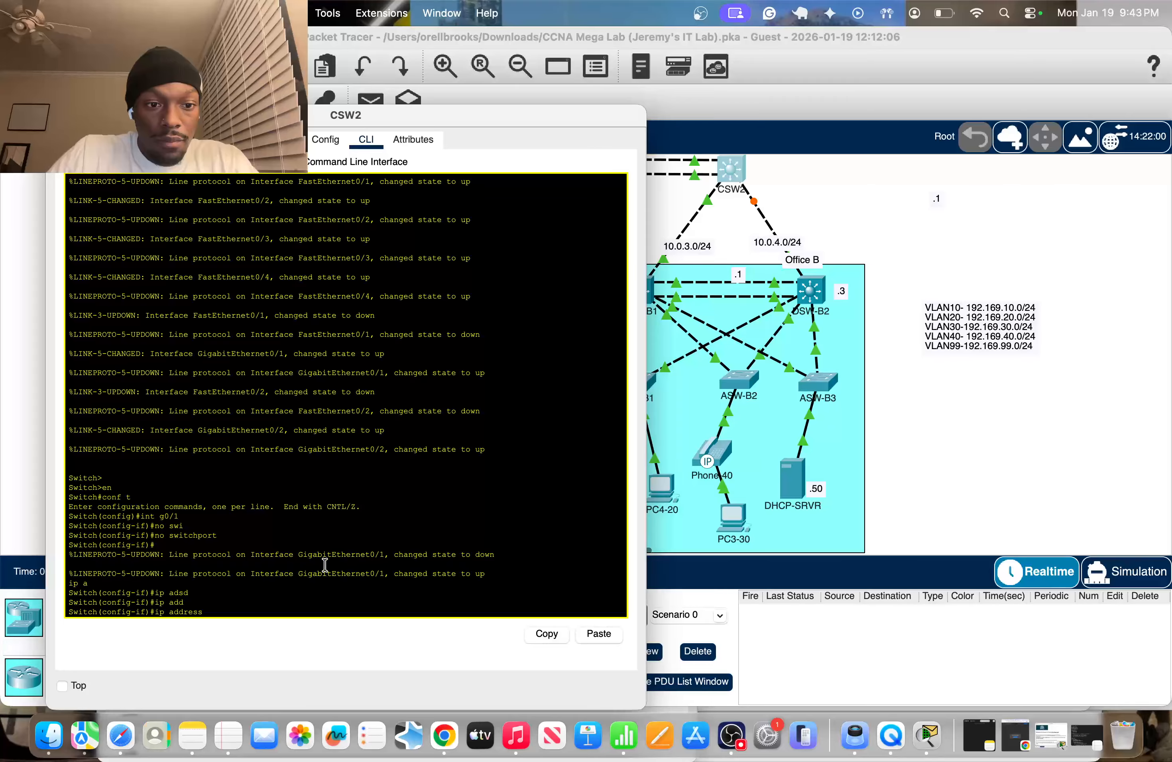
{"action": "left_click", "coordinate": [317, 601]}
{"action": "double_click", "coordinate": [311, 606]}
{"action": "type", "text": "10."}
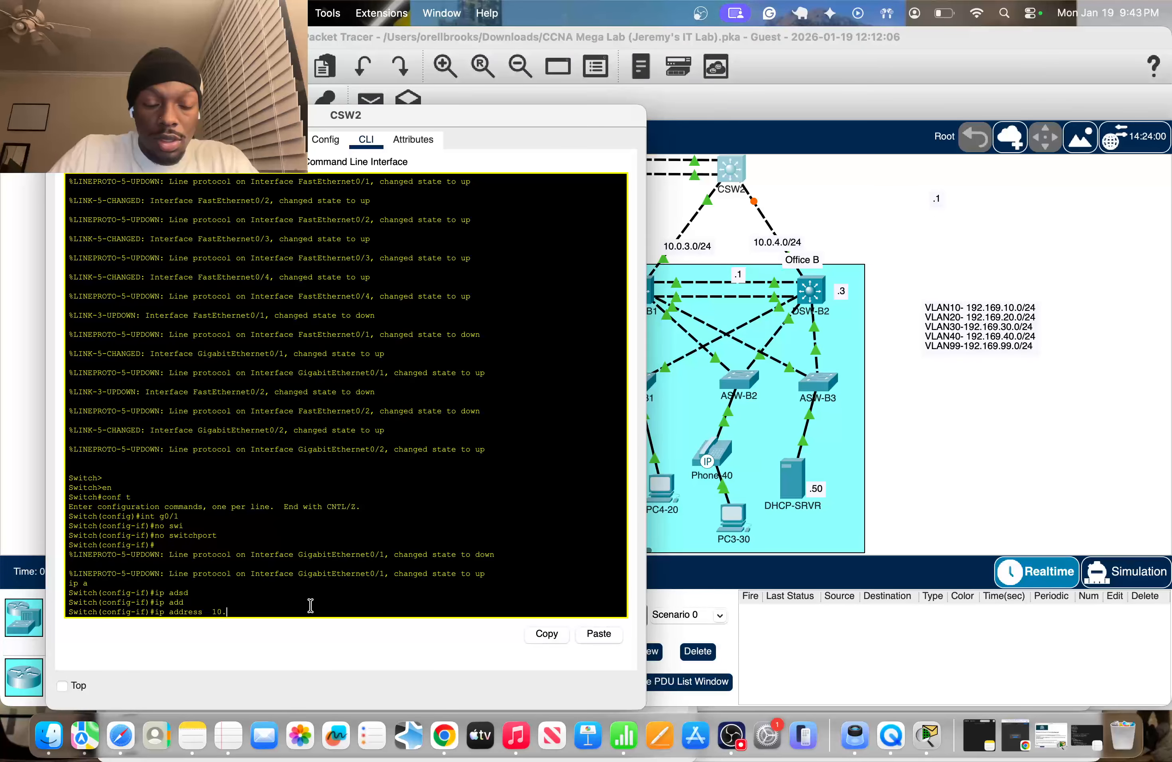
{"action": "type", "text": "0.3.1 255.255.255.0"}
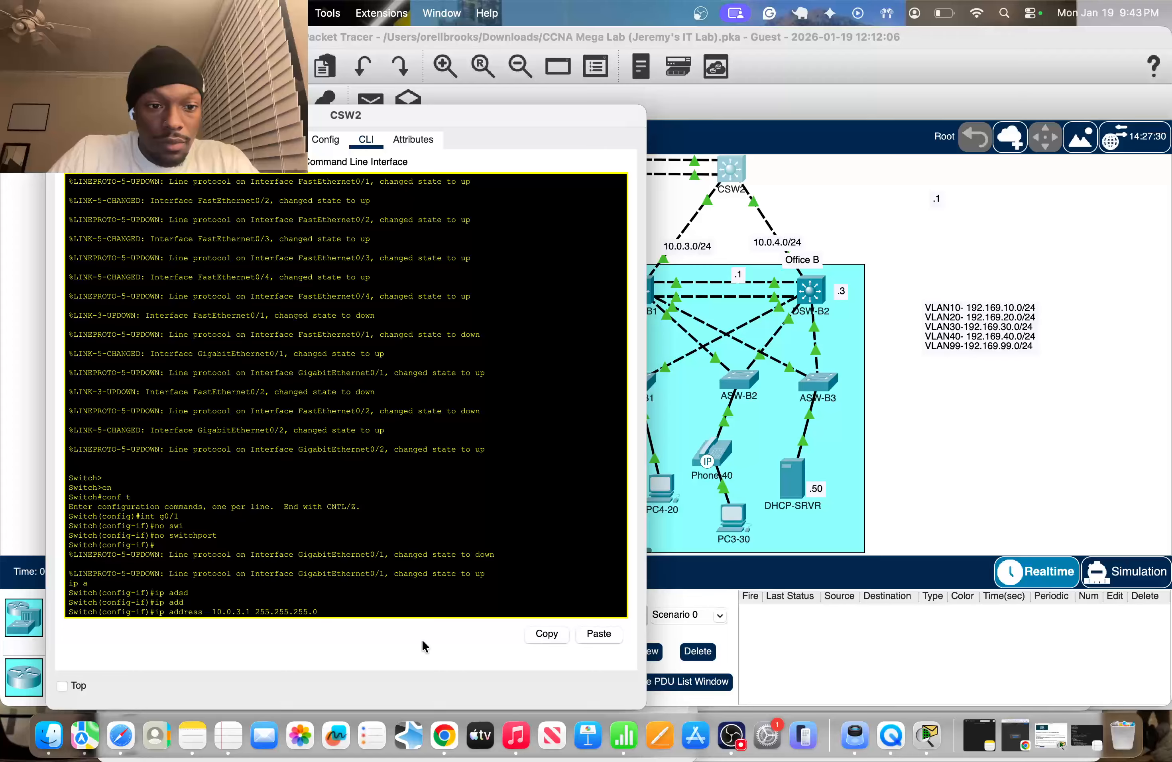
{"action": "key", "text": "Return"}
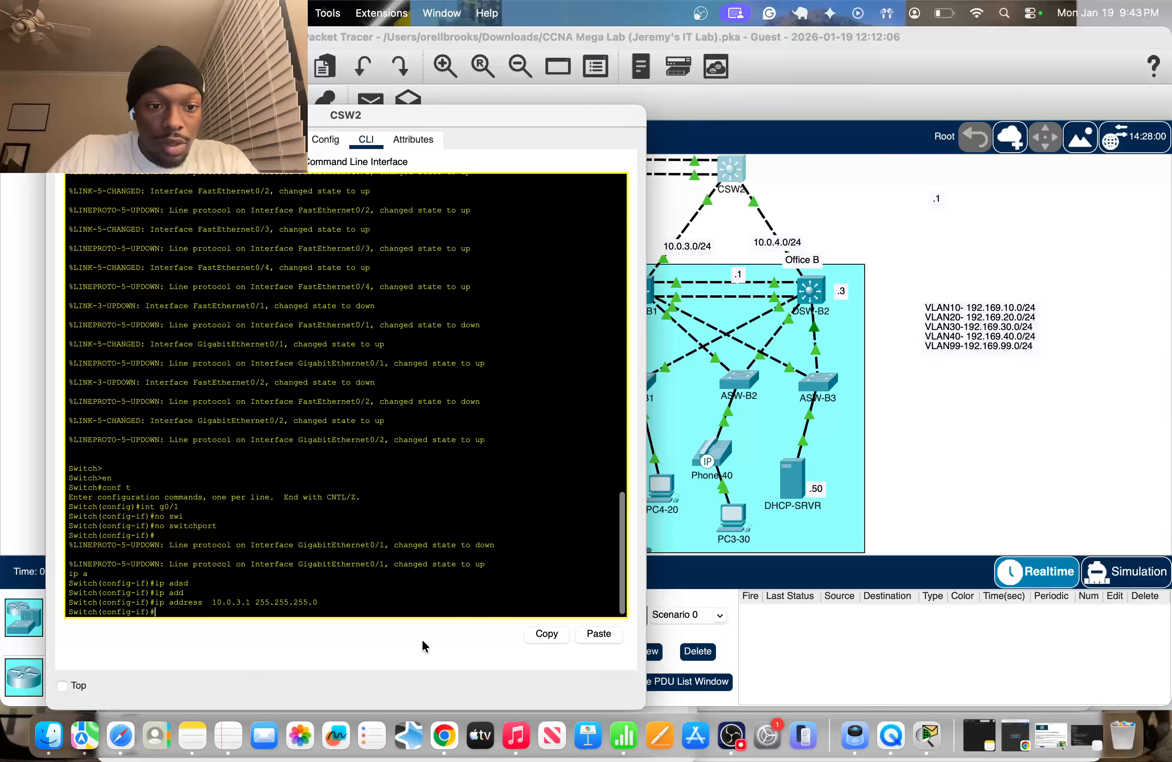
Step: Ping 10.0.3.2 from CSW2 to test the link to DSW-B1
{"action": "type", "text": "do ping 10.0.3"}
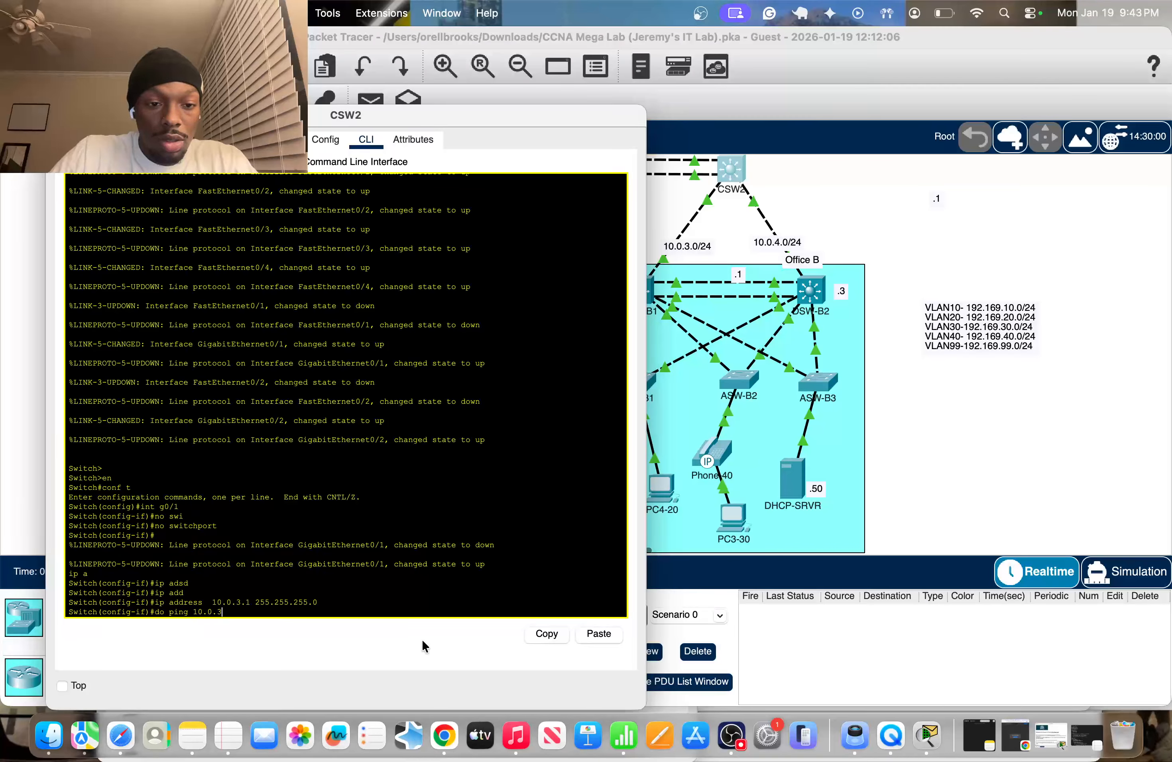
{"action": "type", "text": ".2"}
{"action": "key", "text": "Return"}
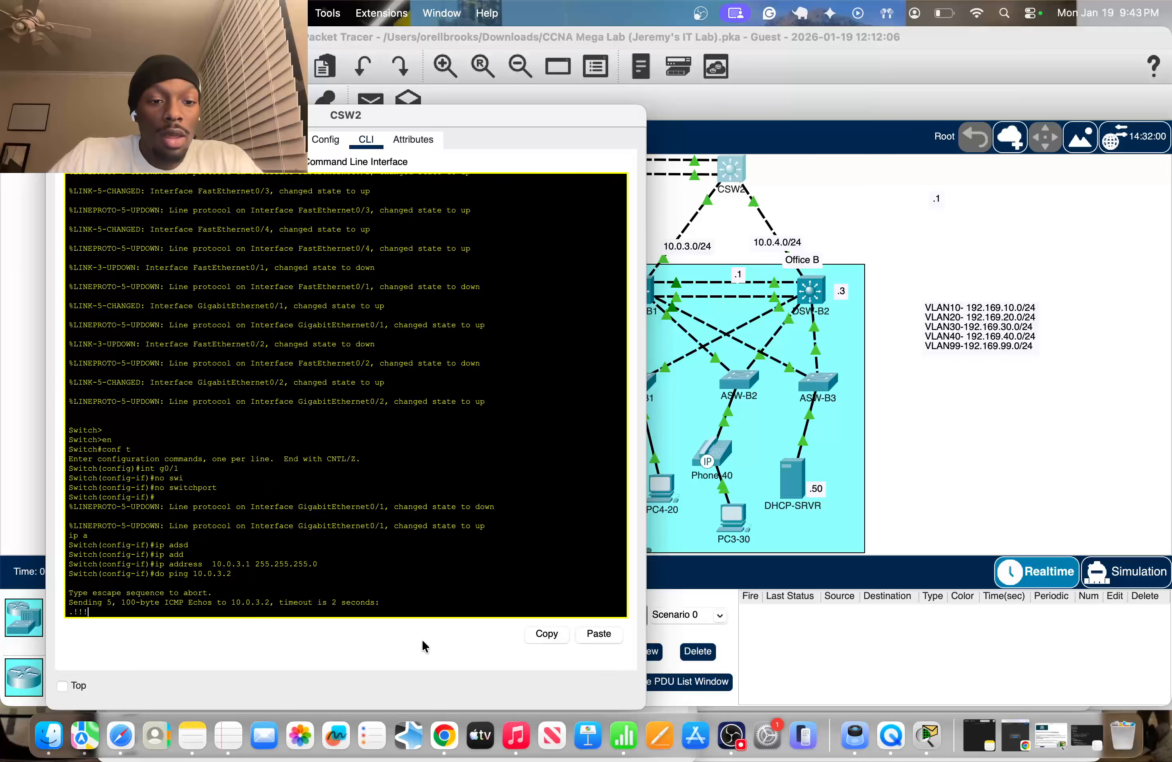
Step: Return to the topology and move the Office B label away from the link between CSW2 and DSW-B2
{"action": "left_click", "coordinate": [872, 236]}
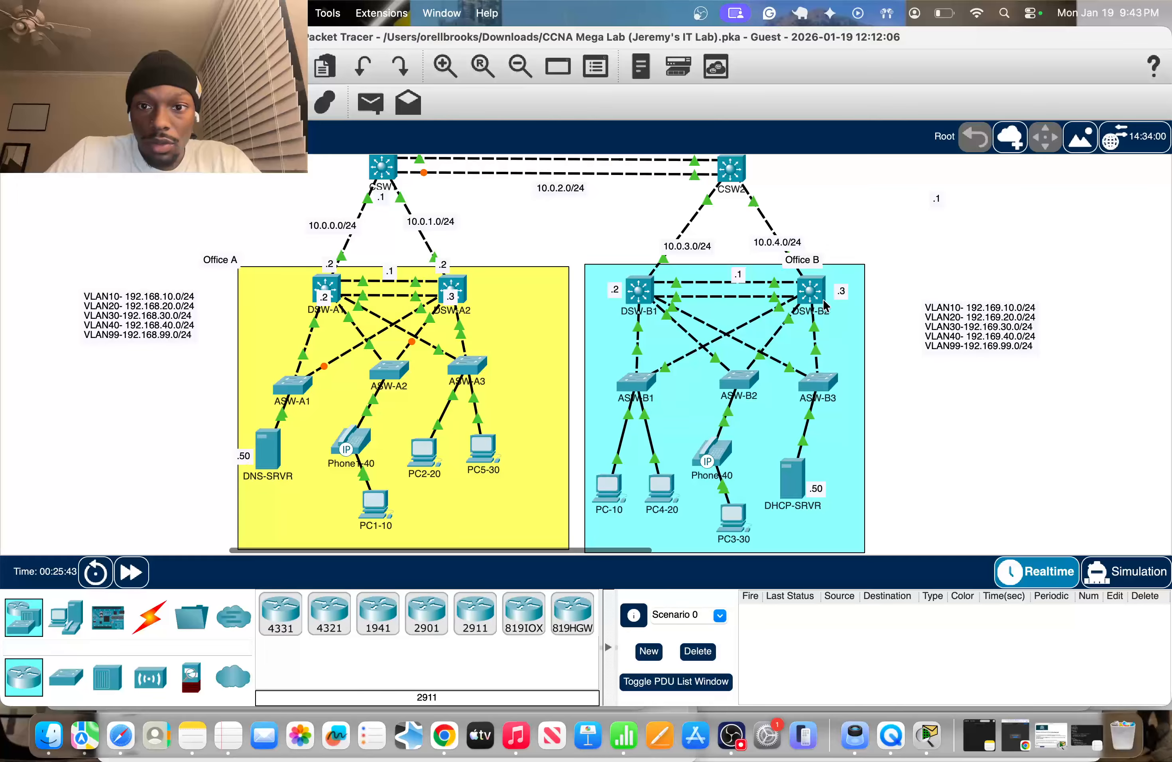
{"action": "left_click_drag", "start_coordinate": [792, 248], "coordinate": [853, 266]}
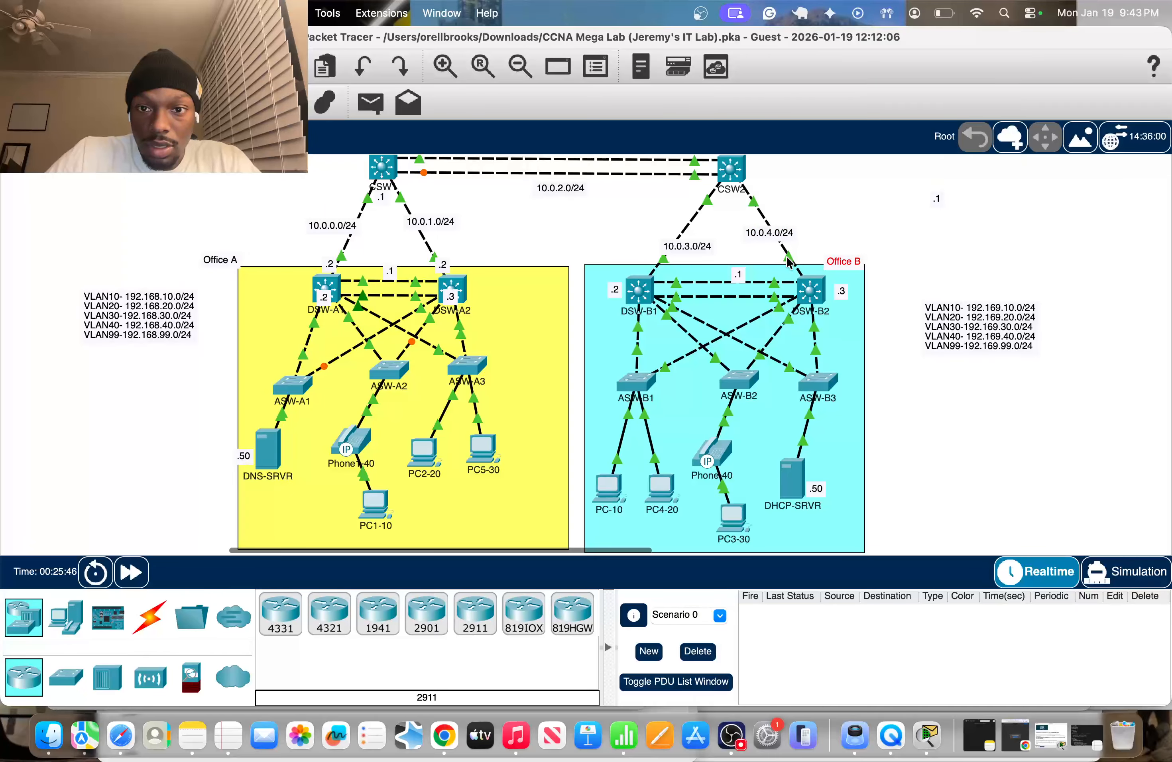
Step: Open the command line of DSW-B2 and enter global configuration mode
{"action": "left_click", "coordinate": [816, 285]}
{"action": "key", "text": "Return"}
{"action": "type", "text": "e"}
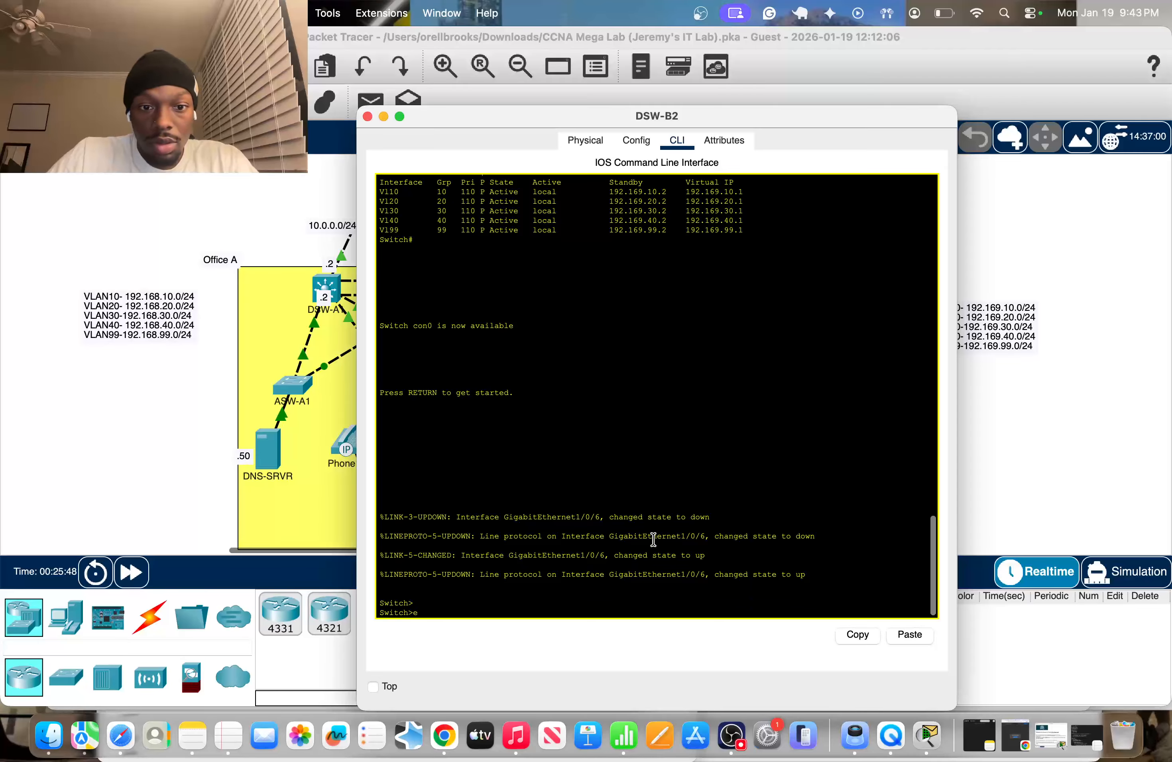
{"action": "type", "text": "n"}
{"action": "key", "text": "Return"}
{"action": "type", "text": "conf t"}
{"action": "key", "text": "Return"}
Step: Make interface g1/0/6 on DSW-B2 a routed port by disabling switchport
{"action": "type", "text": "int g0"}
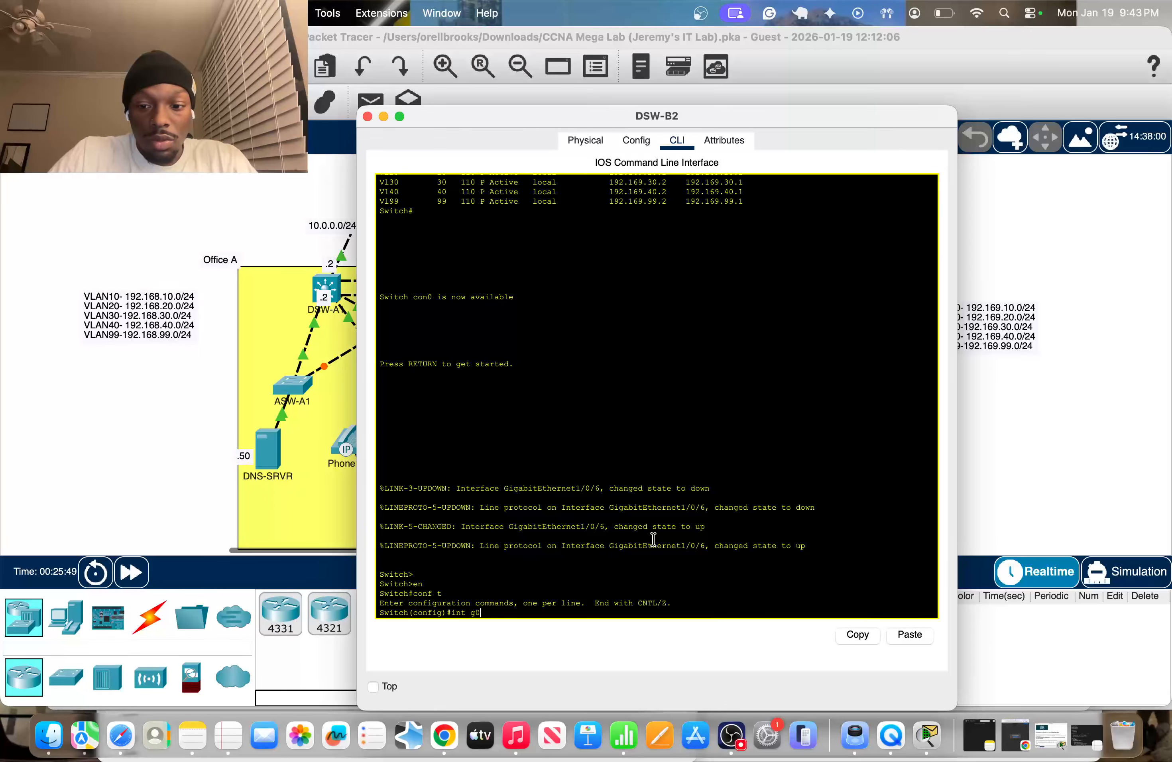
{"action": "key", "text": "BackSpace"}
{"action": "type", "text": "1/0/6"}
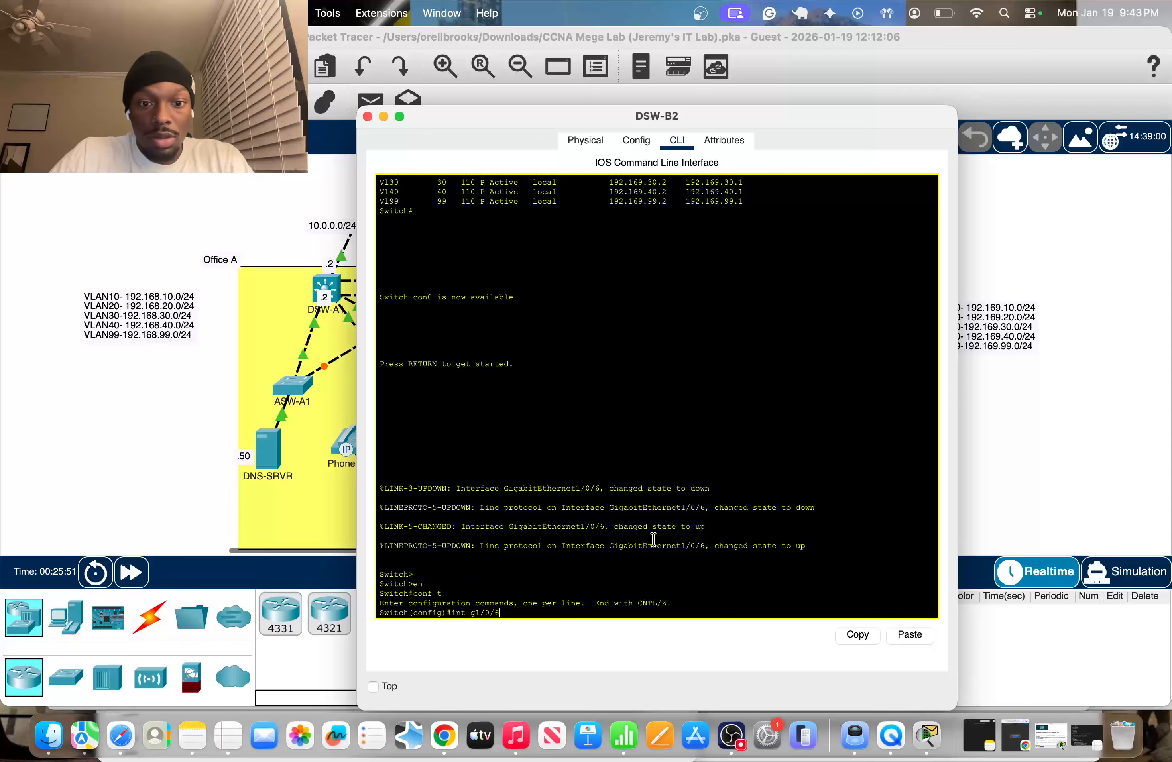
{"action": "key", "text": "Return"}
{"action": "type", "text": "no sw"}
{"action": "key", "text": "Tab"}
{"action": "key", "text": "Return"}
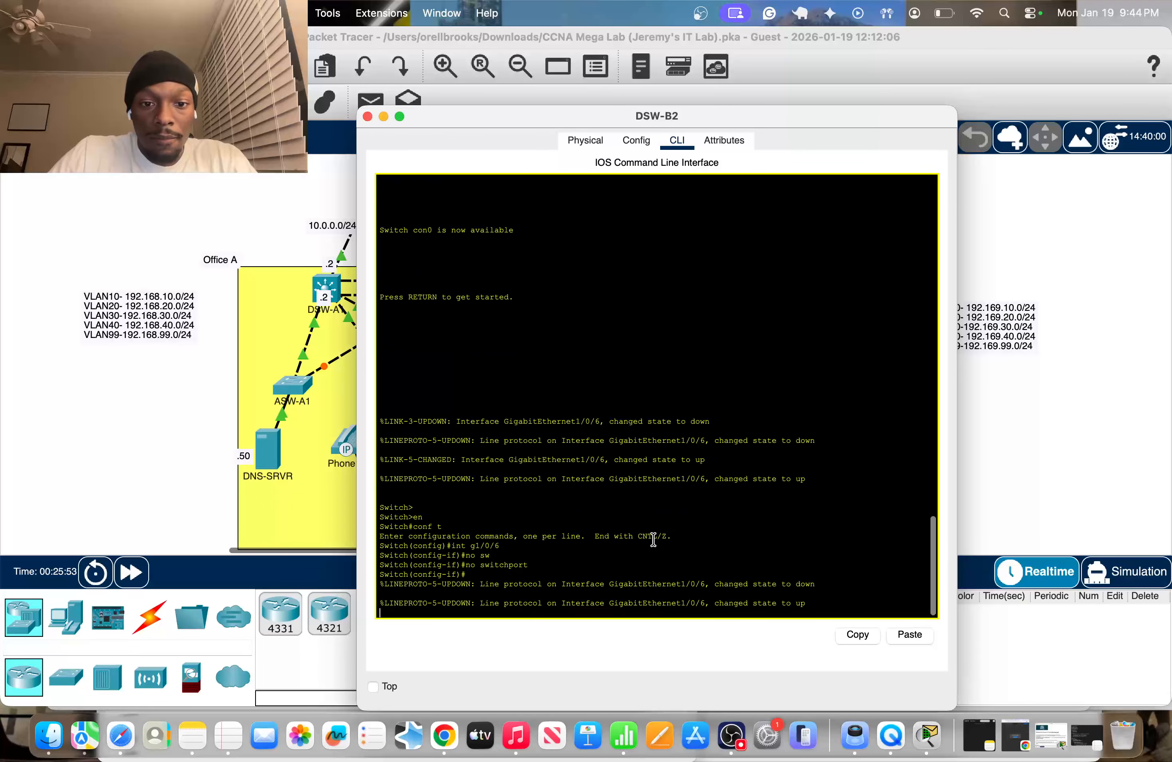
Step: Assign IP address 10.0.4.2 with mask 255.255.255.0 to g1/0/6 on DSW-B2 and return to the topology
{"action": "type", "text": "ip add"}
{"action": "key", "text": "Tab"}
{"action": "type", "text": "10.0."}
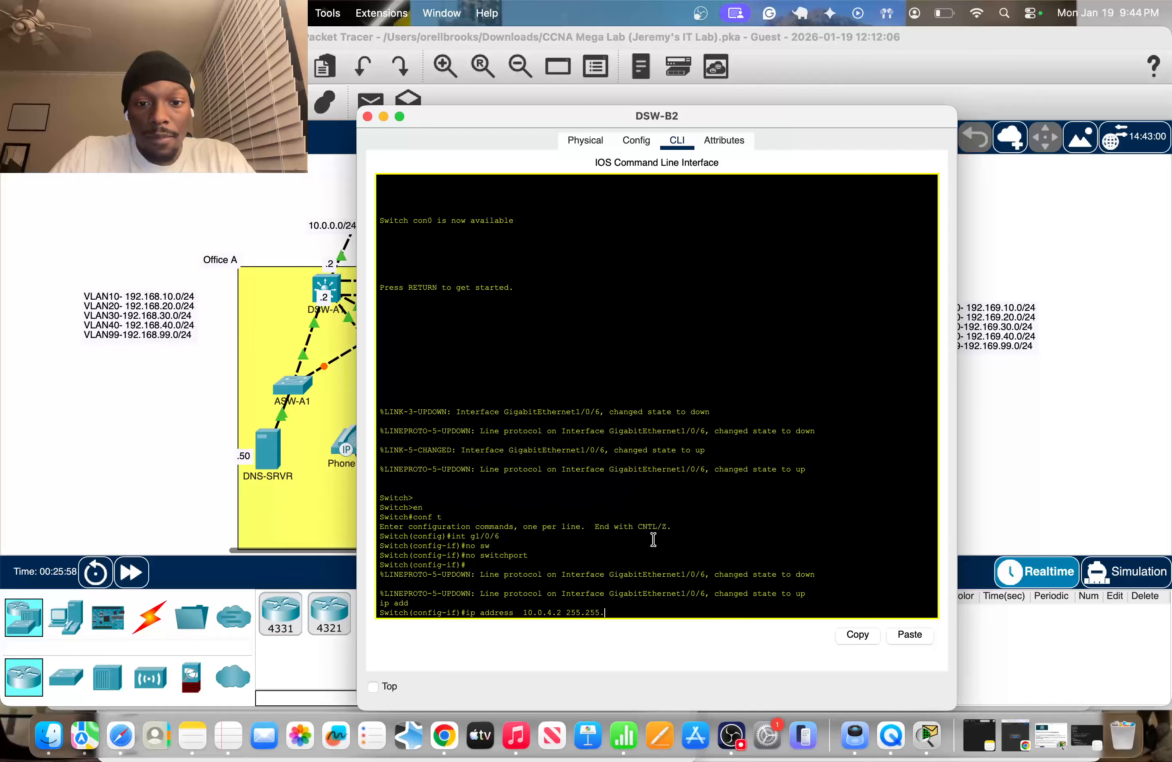
{"action": "type", "text": "4.2 255.255.255.0"}
{"action": "key", "text": "Return"}
{"action": "left_click", "coordinate": [1014, 239]}
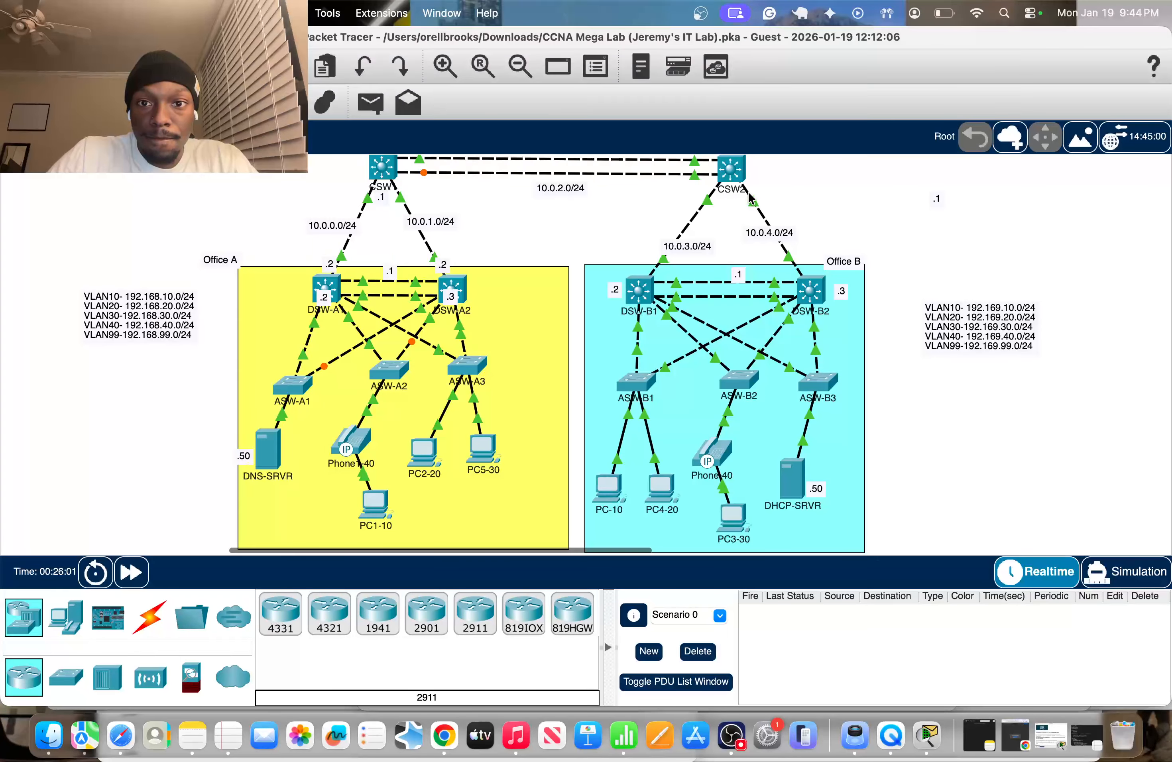
Step: Check which CSW2 port links to DSW-B2 and make interface g0/2 on CSW2 a routed port by disabling switchport
{"action": "mouse_move", "coordinate": [752, 204]}
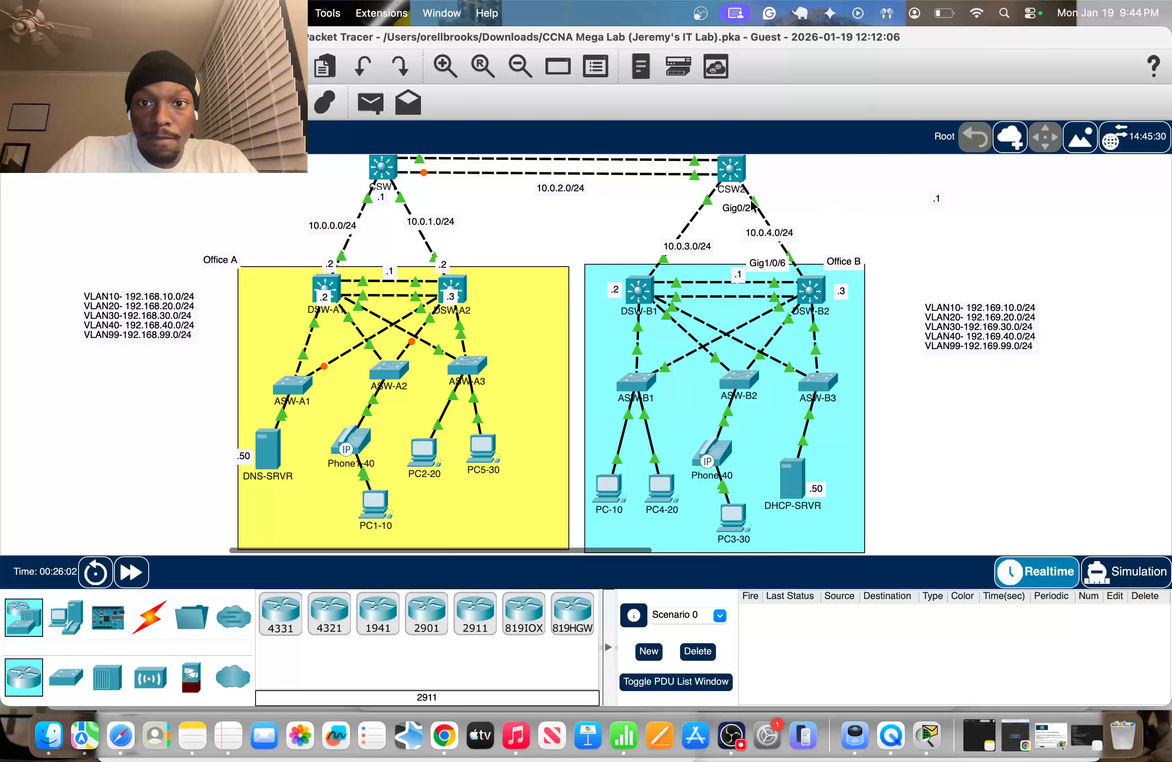
{"action": "left_click", "coordinate": [733, 174]}
{"action": "type", "text": "g-if)#int g"}
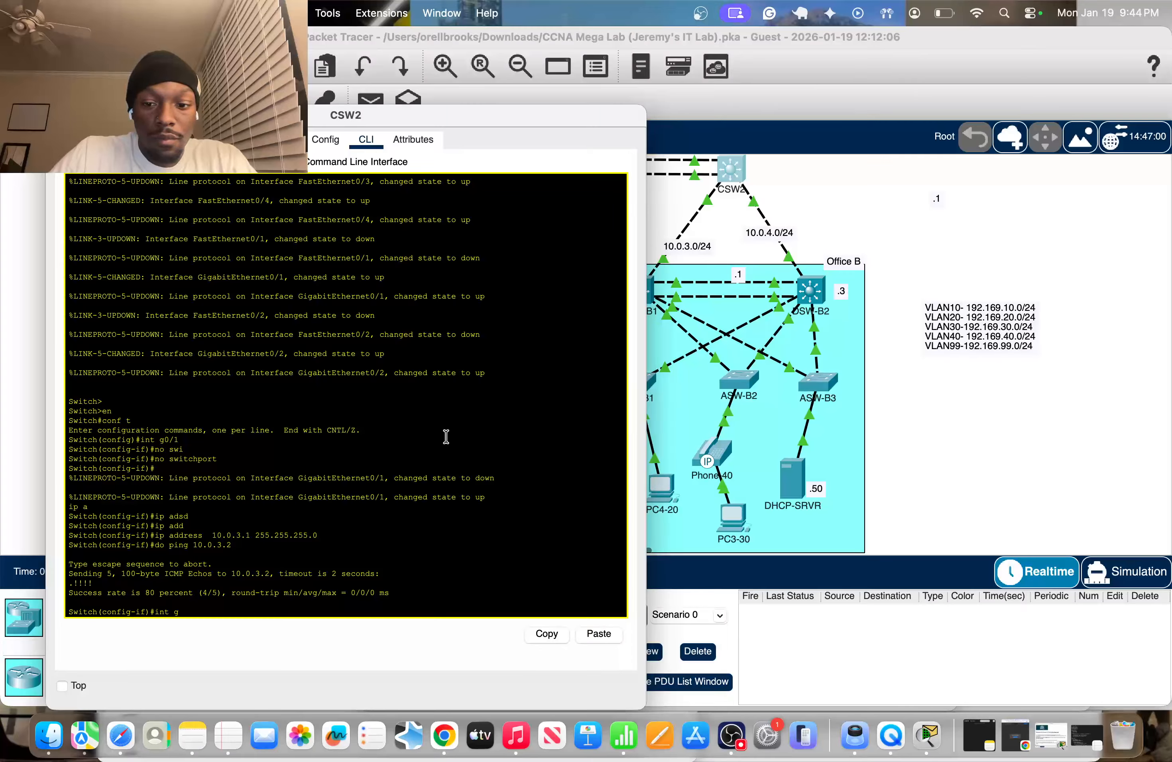
{"action": "type", "text": "0/2"}
{"action": "key", "text": "Return"}
{"action": "type", "text": "no swi"}
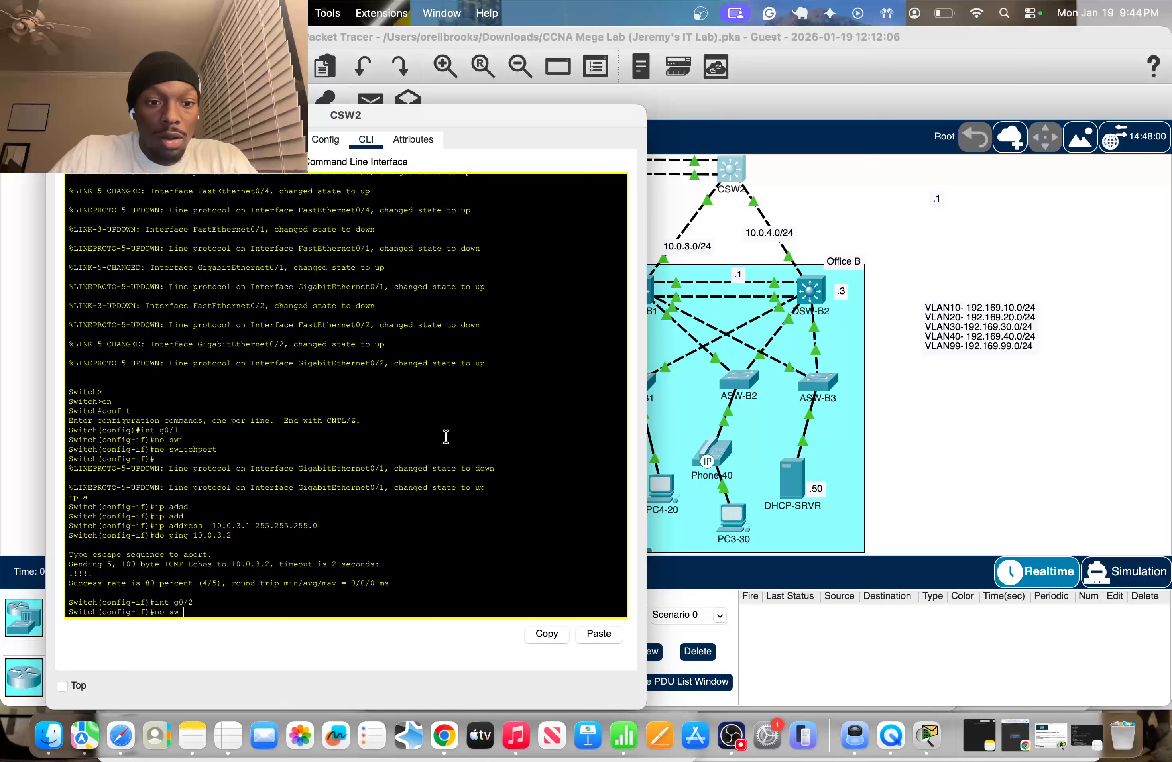
{"action": "key", "text": "Tab"}
{"action": "key", "text": "Return"}
{"action": "key", "text": "Return"}
Step: Assign IP address 10.0.4.1 with mask 255.255.255.0 to interface g0/2 on CSW2
{"action": "type", "text": "i"}
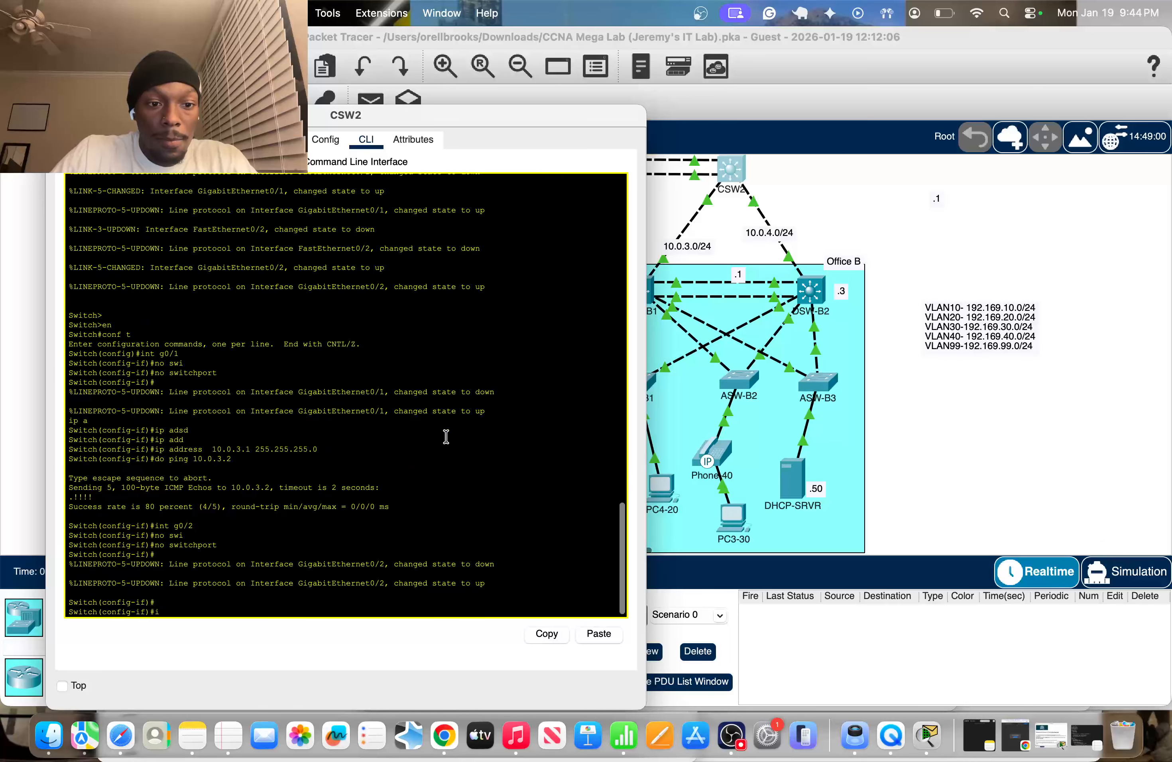
{"action": "type", "text": "p add"}
{"action": "key", "text": "Tab"}
{"action": "type", "text": "10"}
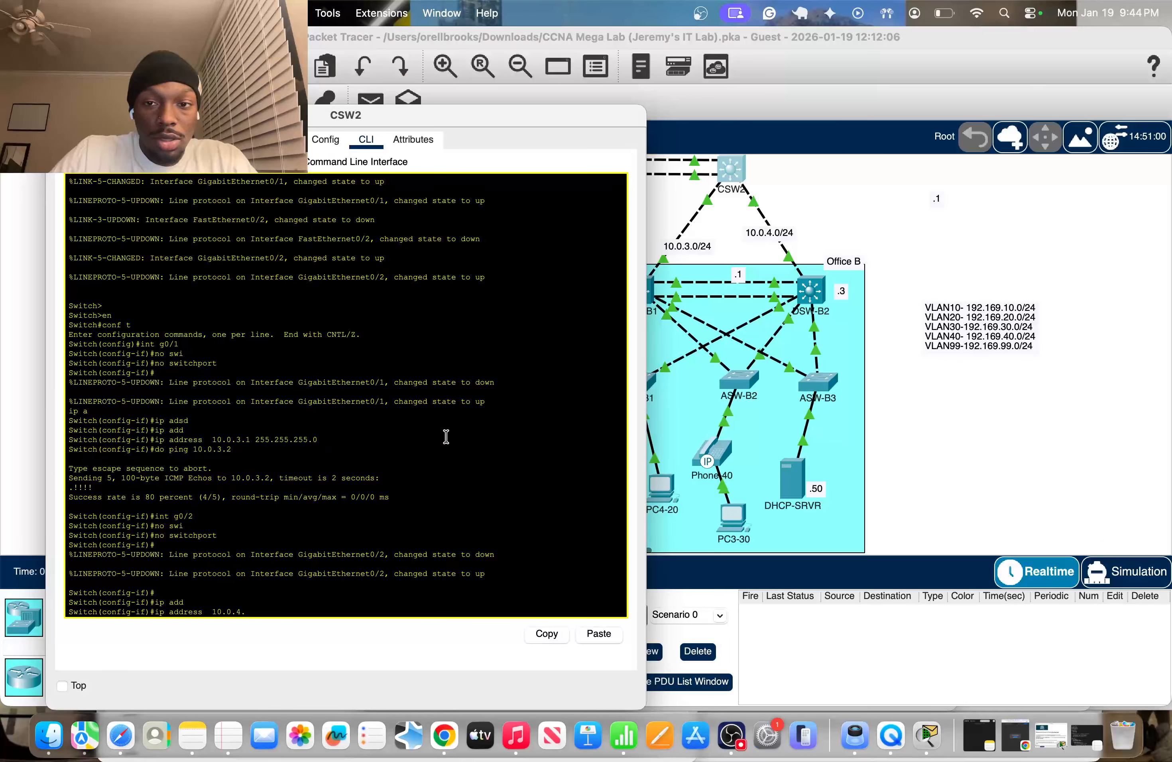
{"action": "type", "text": ".0.4.1 255.255.255.0"}
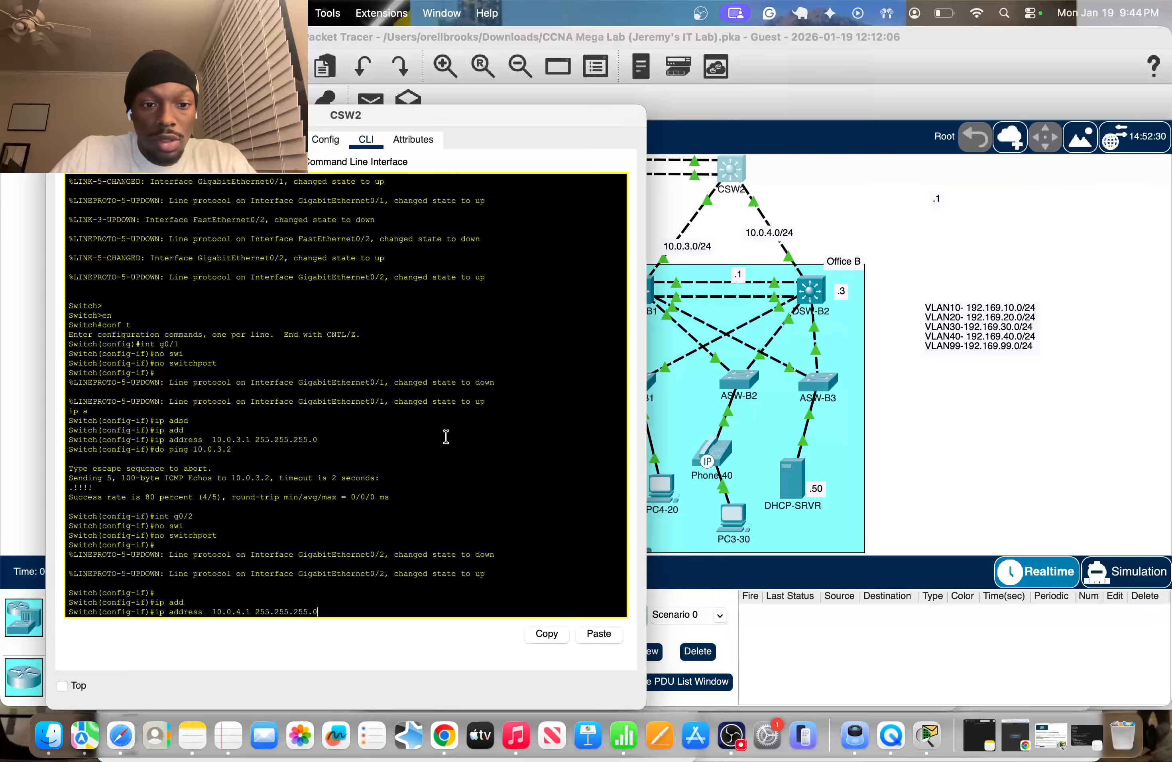
{"action": "key", "text": "Return"}
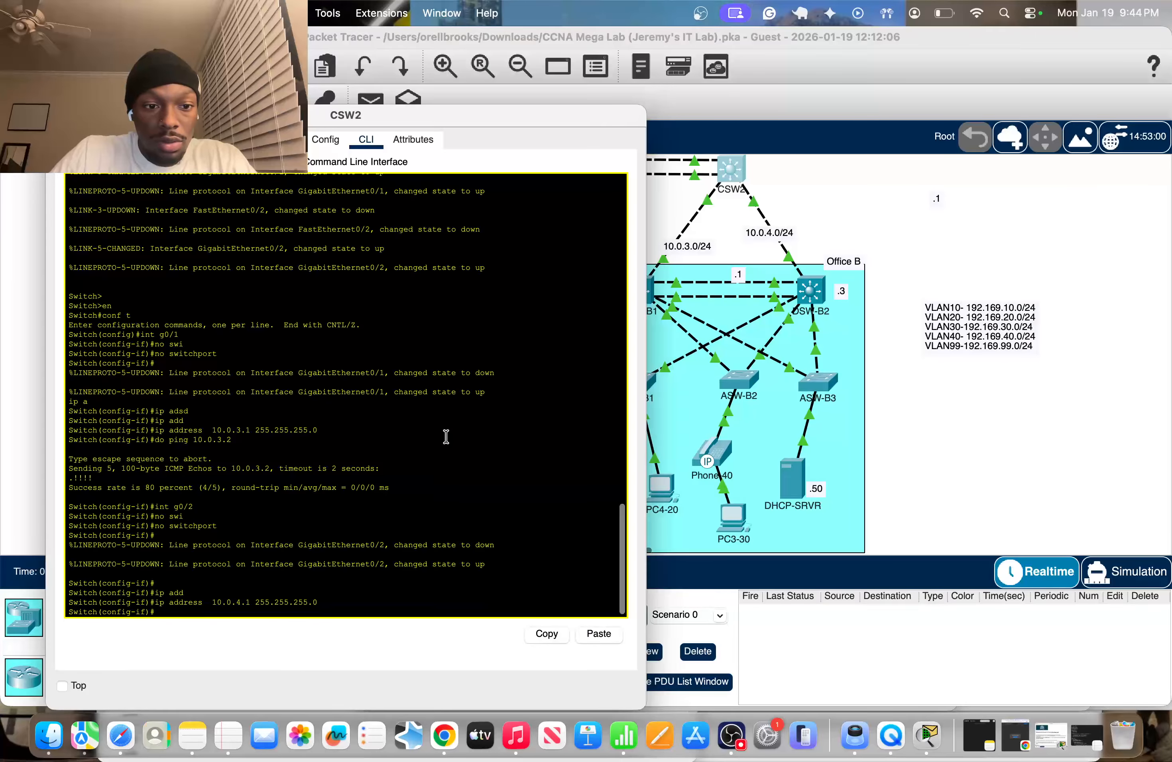
Step: Ping 10.0.4.2 from CSW2 to test the link to DSW-B2, and return to the topology
{"action": "type", "text": "do ping 10"}
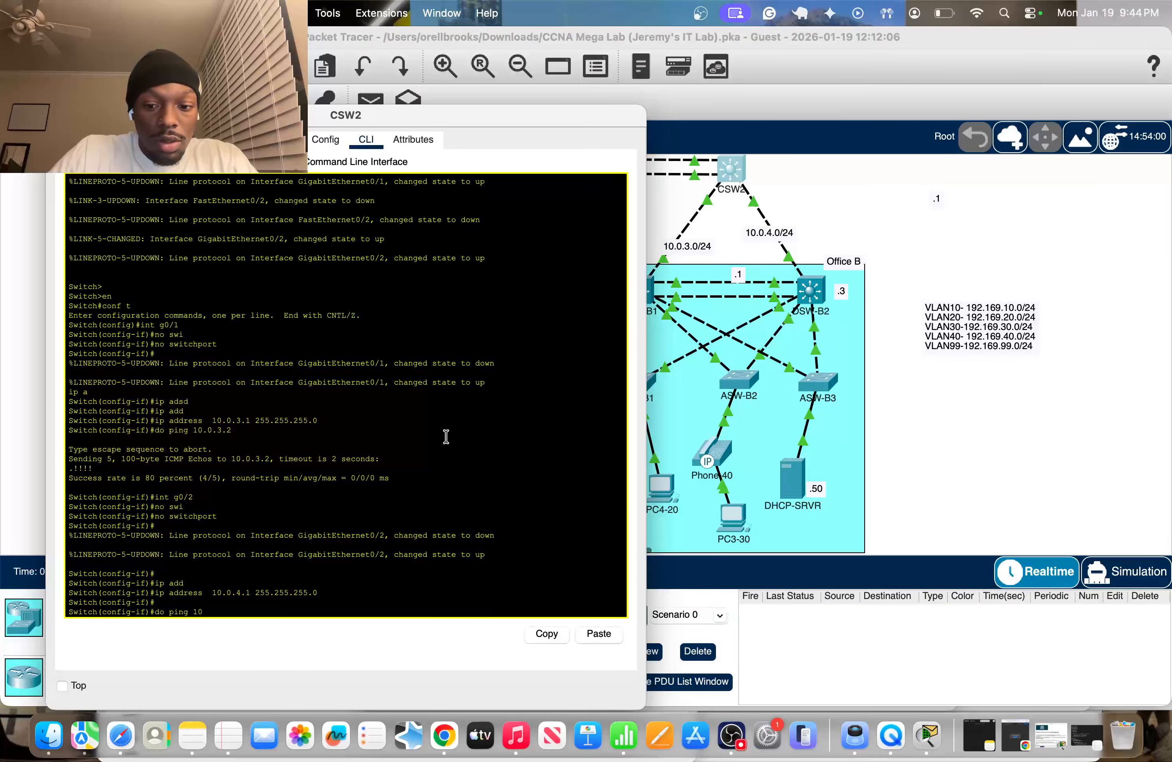
{"action": "type", "text": ".0.4.2"}
{"action": "key", "text": "Return"}
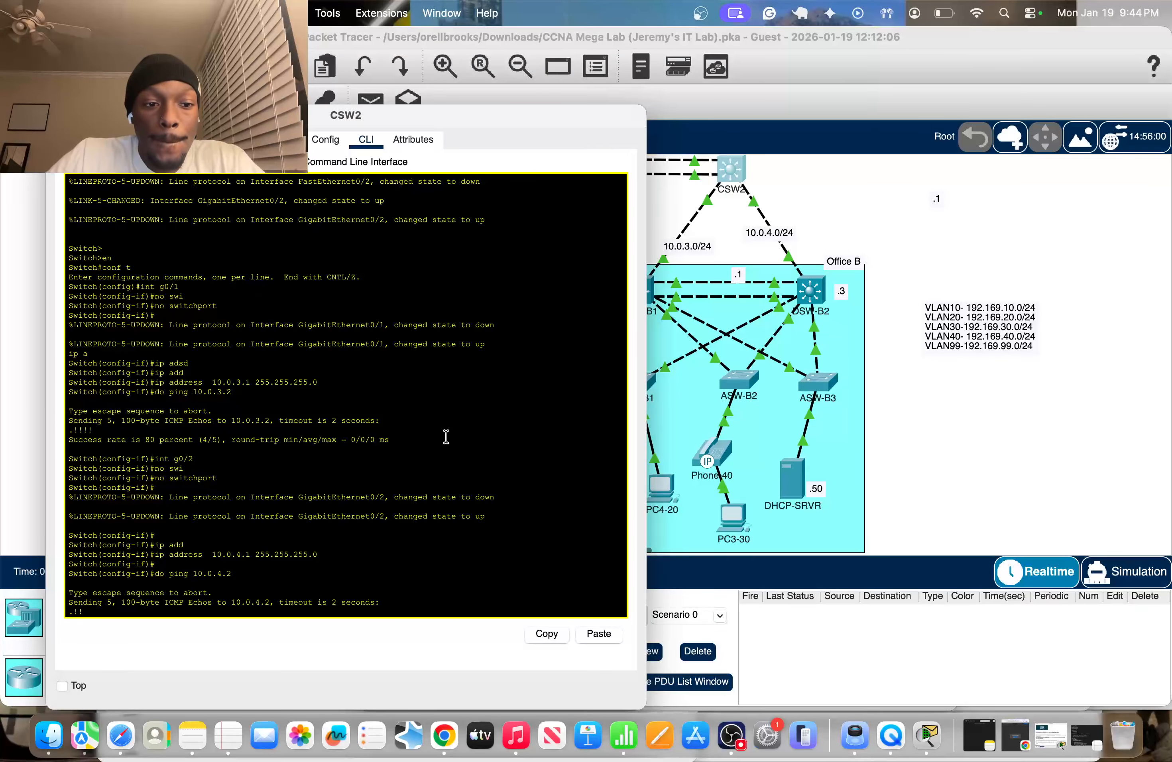
{"action": "left_click", "coordinate": [855, 230]}
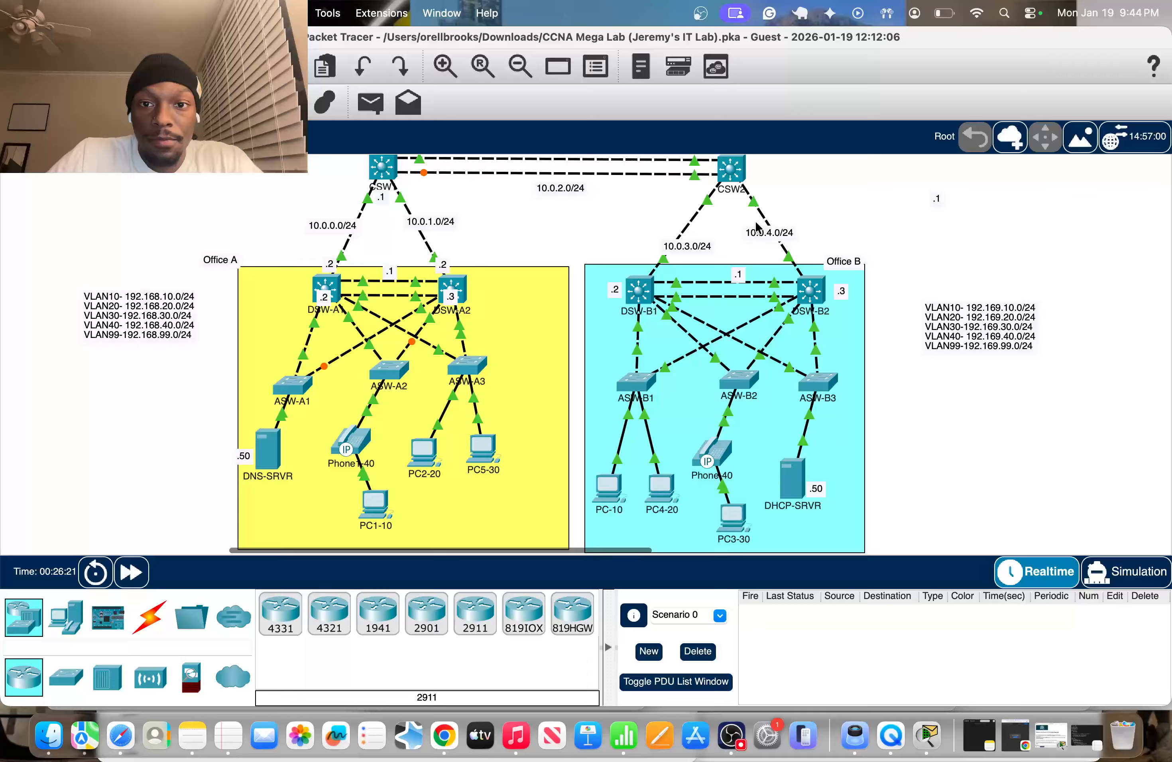
Step: Open the command line of DSW-B1 and leave interface configuration for global configuration mode
{"action": "left_click", "coordinate": [638, 290]}
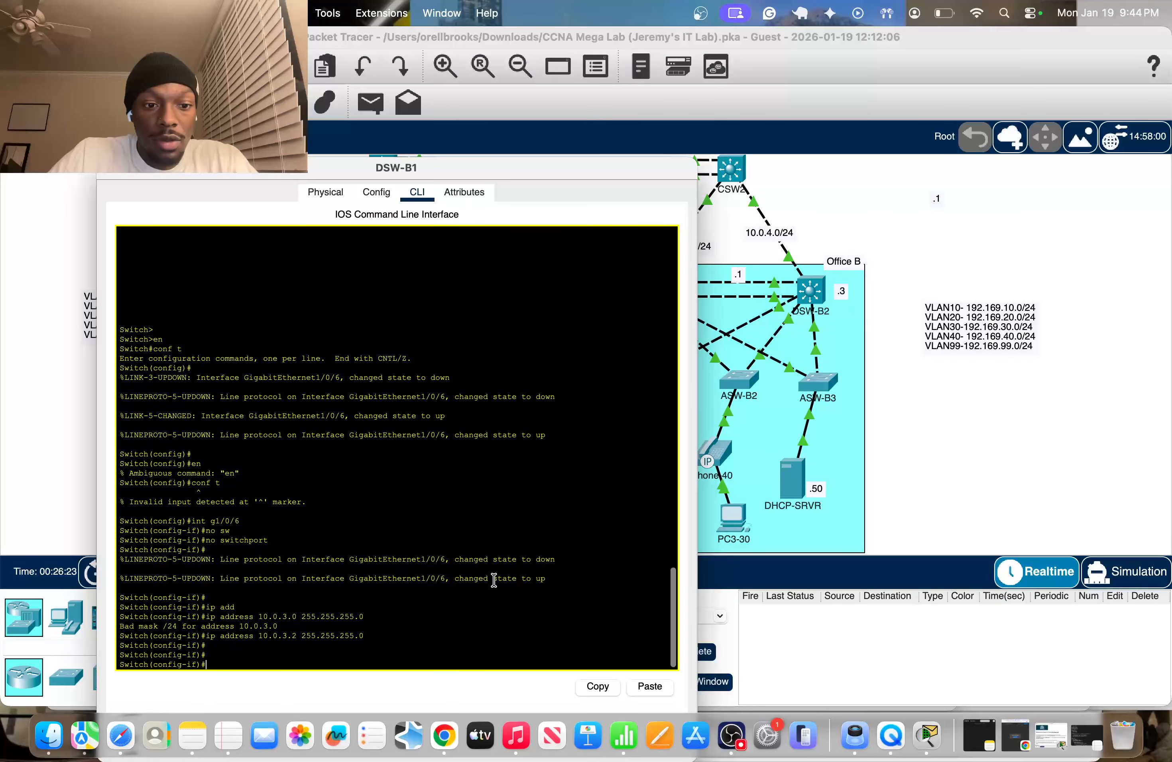
{"action": "type", "text": "exit"}
{"action": "key", "text": "Return"}
Step: Start OSPF routing process 1 on DSW-B1
{"action": "type", "text": "route"}
{"action": "key", "text": "Tab"}
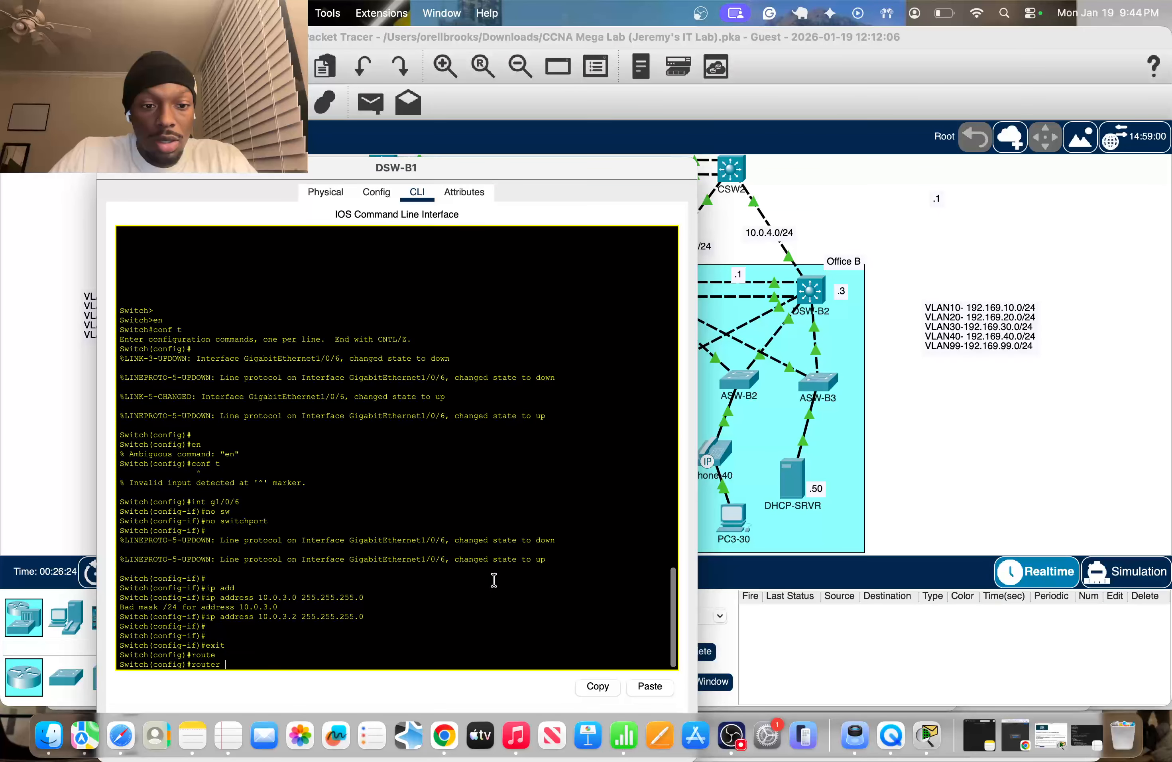
{"action": "type", "text": "r"}
{"action": "left_click_drag", "start_coordinate": [463, 173], "coordinate": [666, 329]}
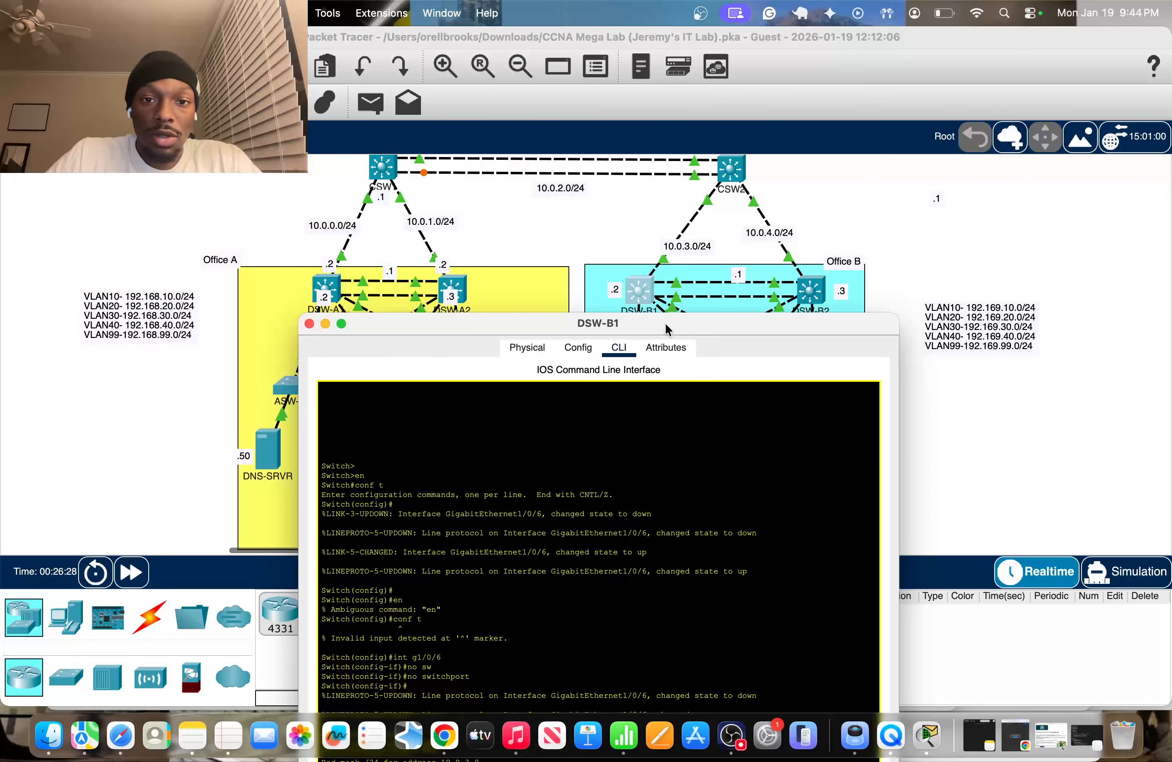
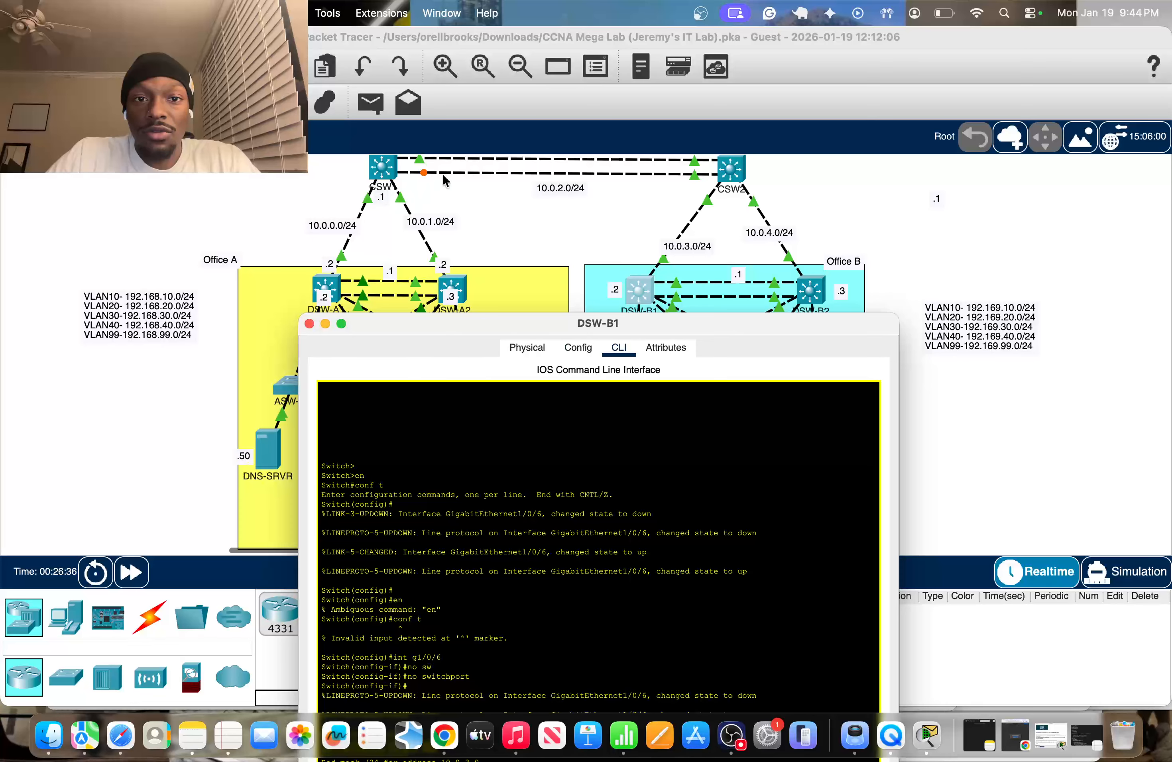
{"action": "scroll", "coordinate": [479, 199], "scroll_direction": "up", "scroll_amount": 2}
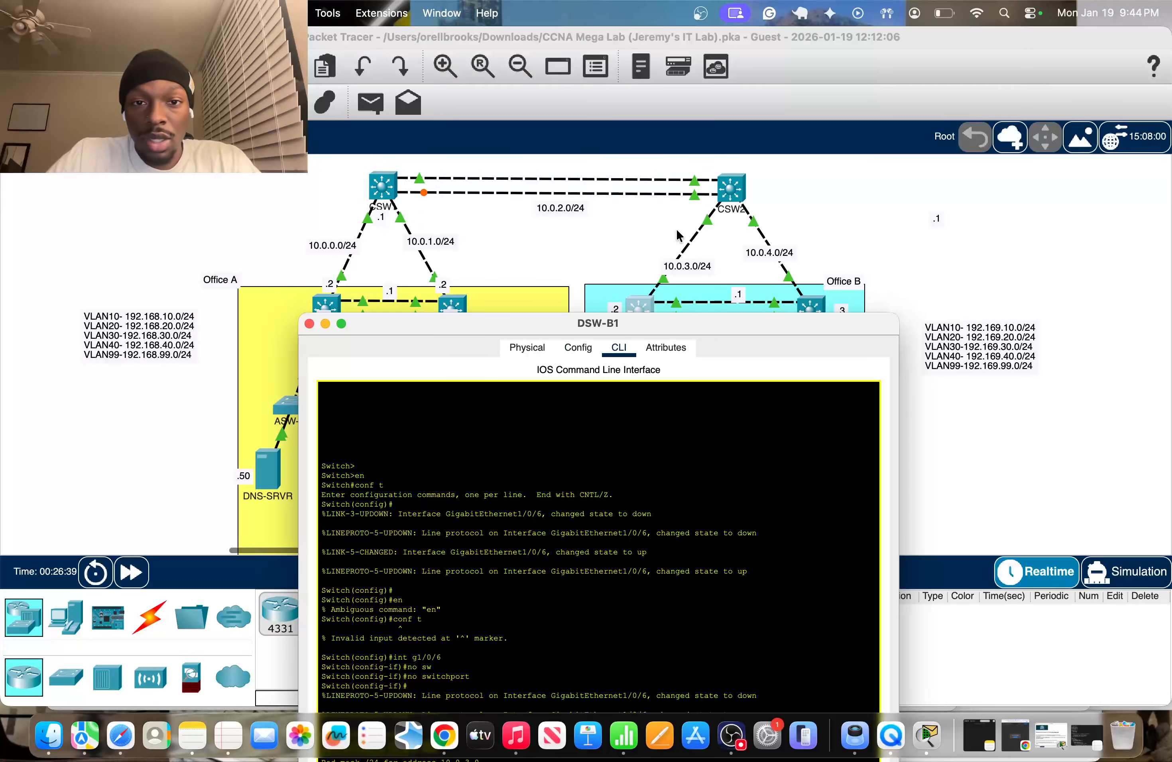
{"action": "left_click_drag", "start_coordinate": [606, 332], "coordinate": [594, 246]}
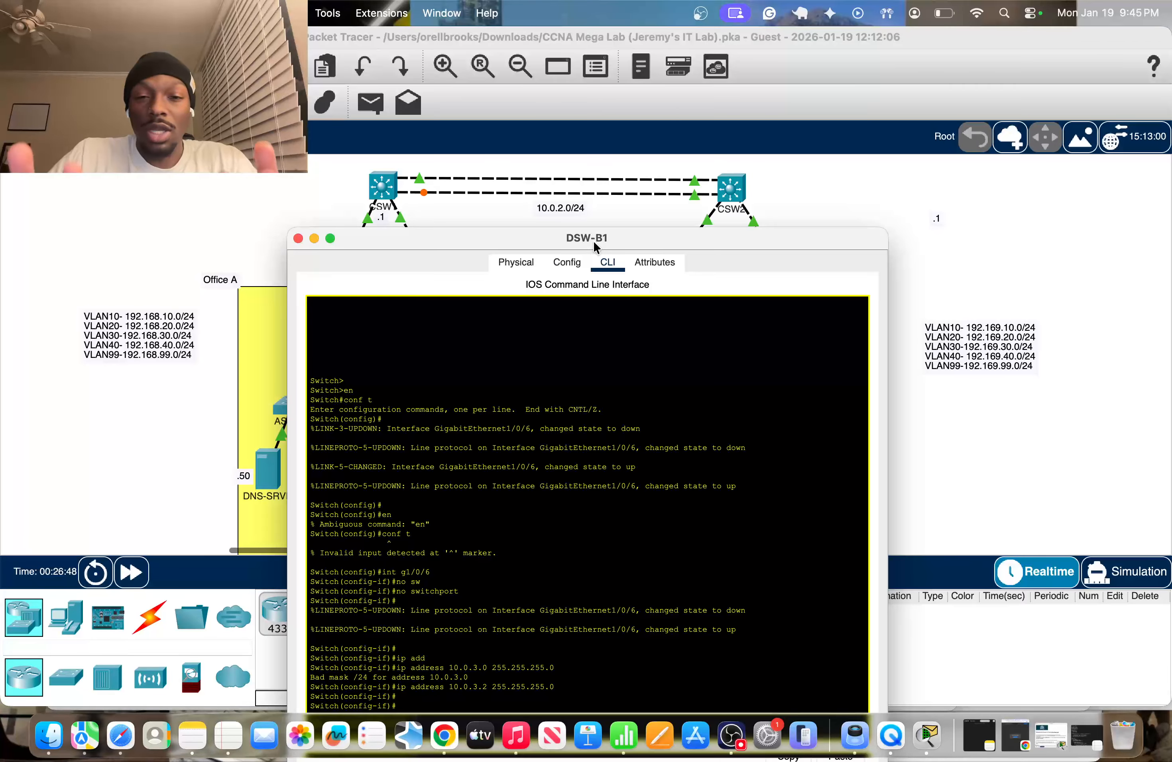
{"action": "left_click_drag", "start_coordinate": [594, 246], "coordinate": [568, 147]}
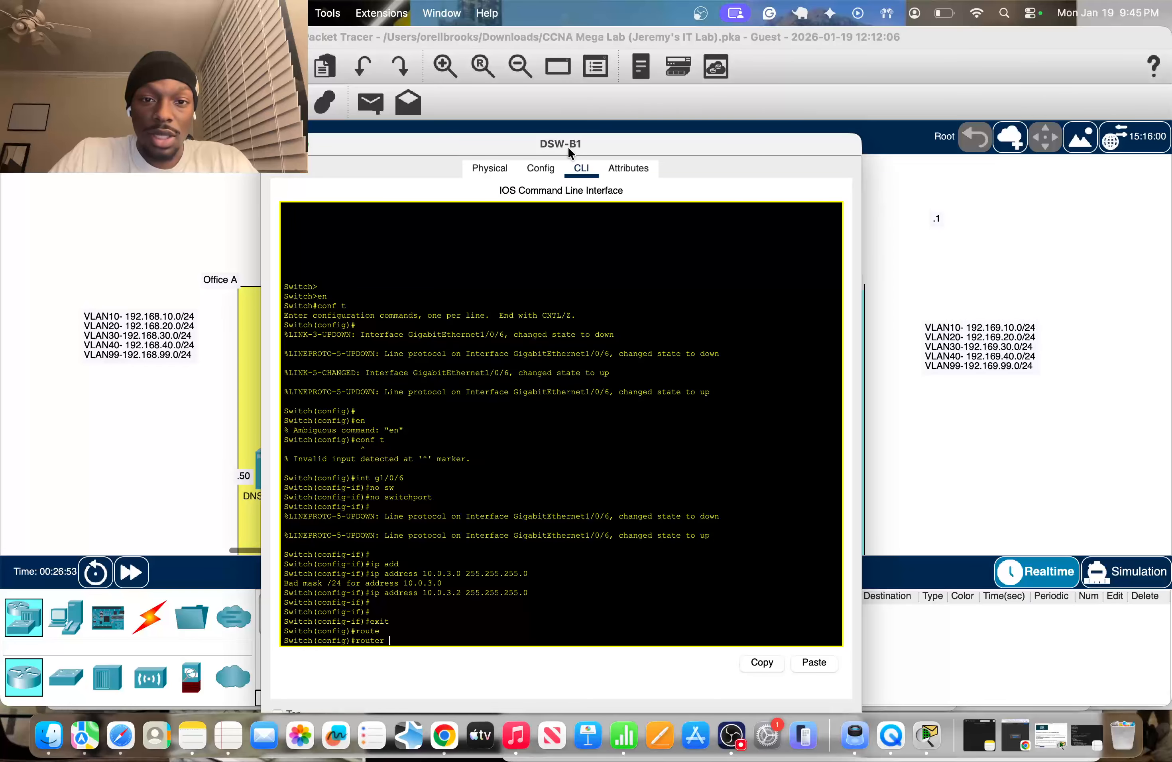
{"action": "left_click_drag", "start_coordinate": [584, 143], "coordinate": [553, 95]}
{"action": "type", "text": "os"}
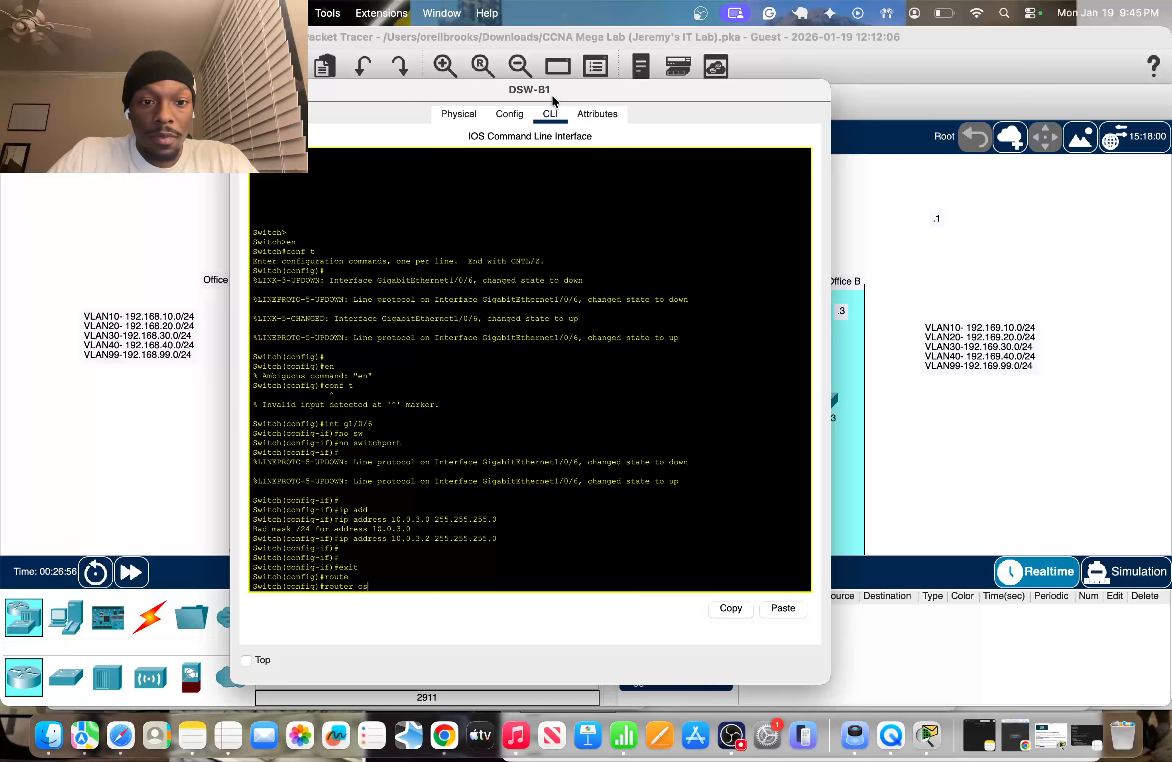
{"action": "key", "text": "Tab"}
{"action": "type", "text": "1"}
{"action": "key", "text": "Return"}
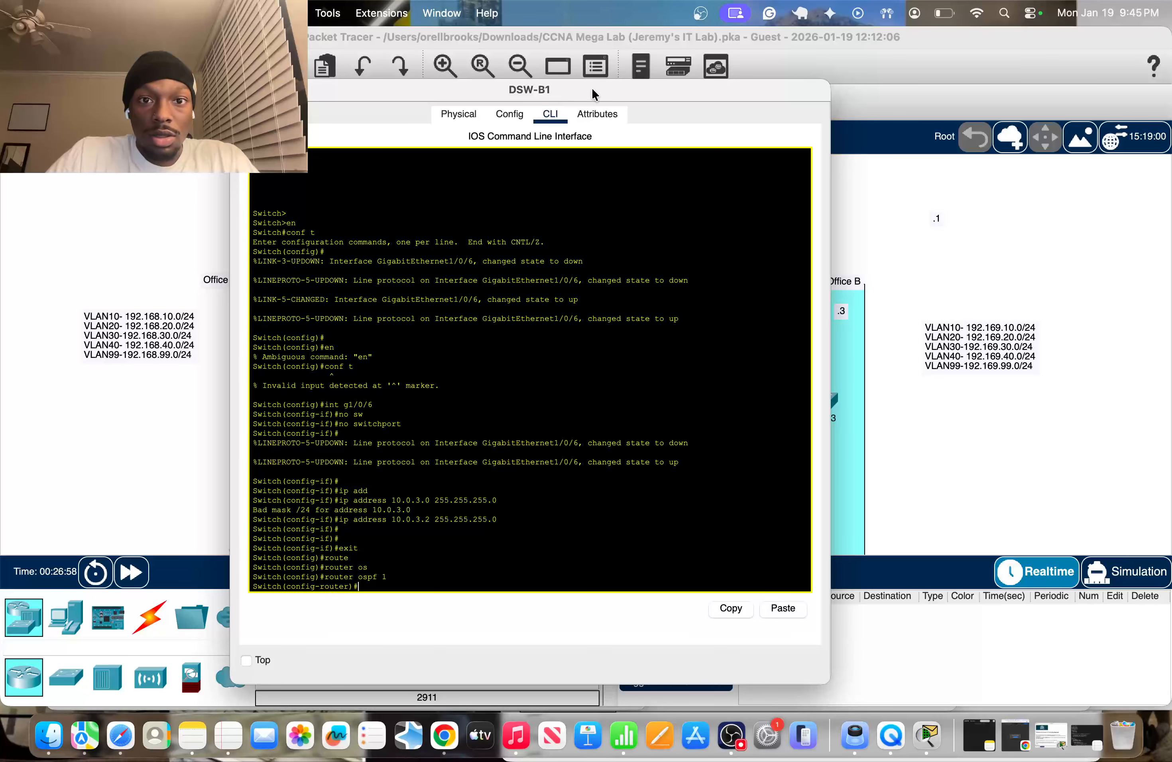
Step: Advertise network 192.169.0.0 with wildcard mask 0.0.255.255 in OSPF area 0 on DSW-B1
{"action": "left_click_drag", "start_coordinate": [592, 88], "coordinate": [499, 130]}
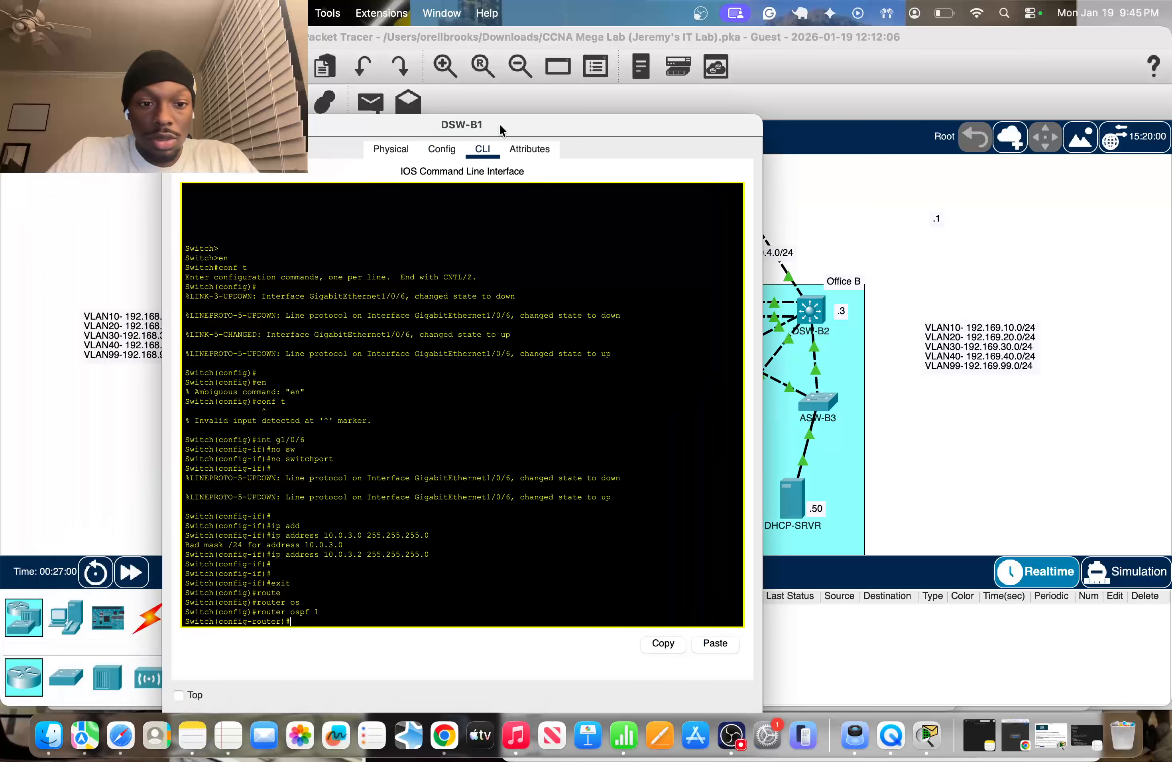
{"action": "type", "text": "ne"}
{"action": "key", "text": "Tab"}
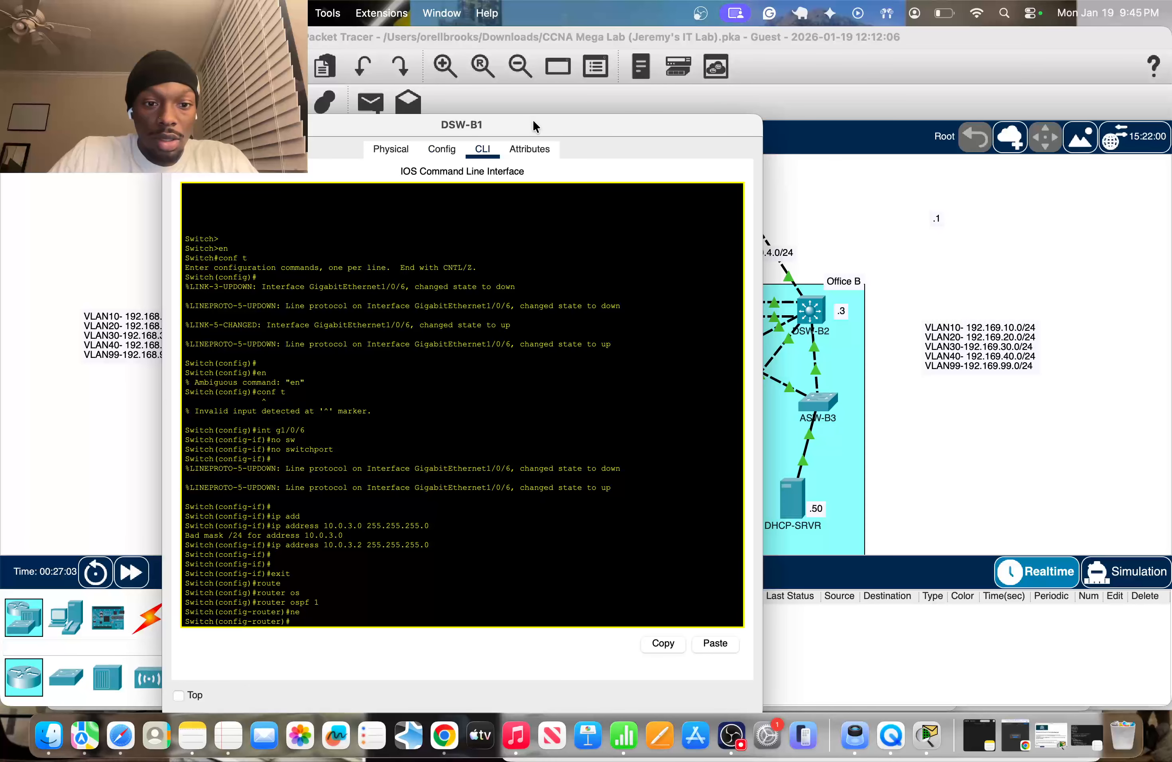
{"action": "type", "text": "net"}
{"action": "key", "text": "Tab"}
{"action": "type", "text": "192."}
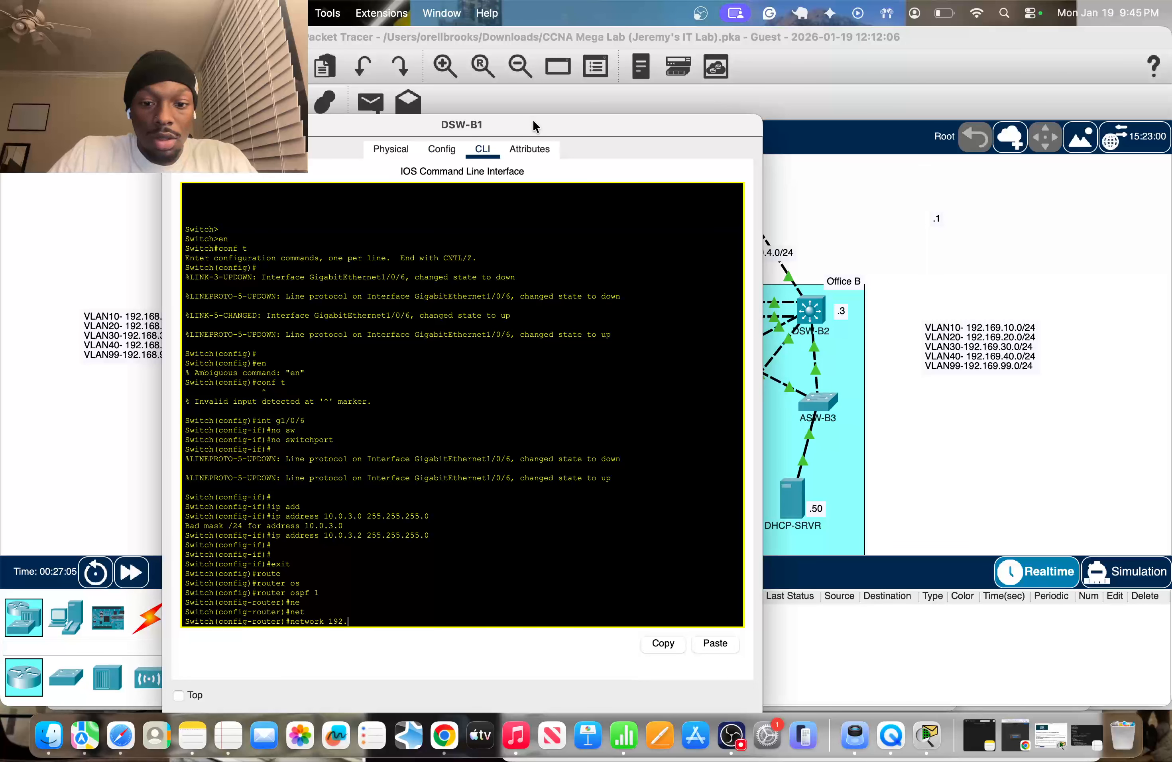
{"action": "type", "text": "169.0."}
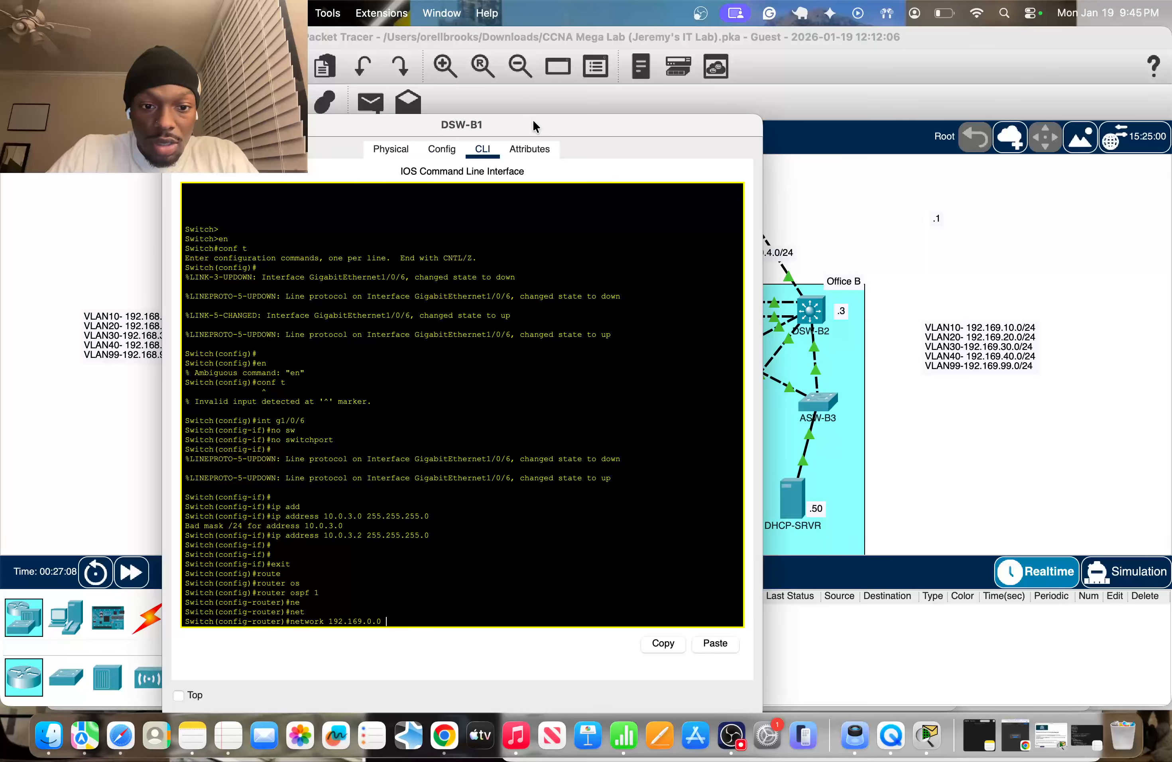
{"action": "type", "text": "0 "}
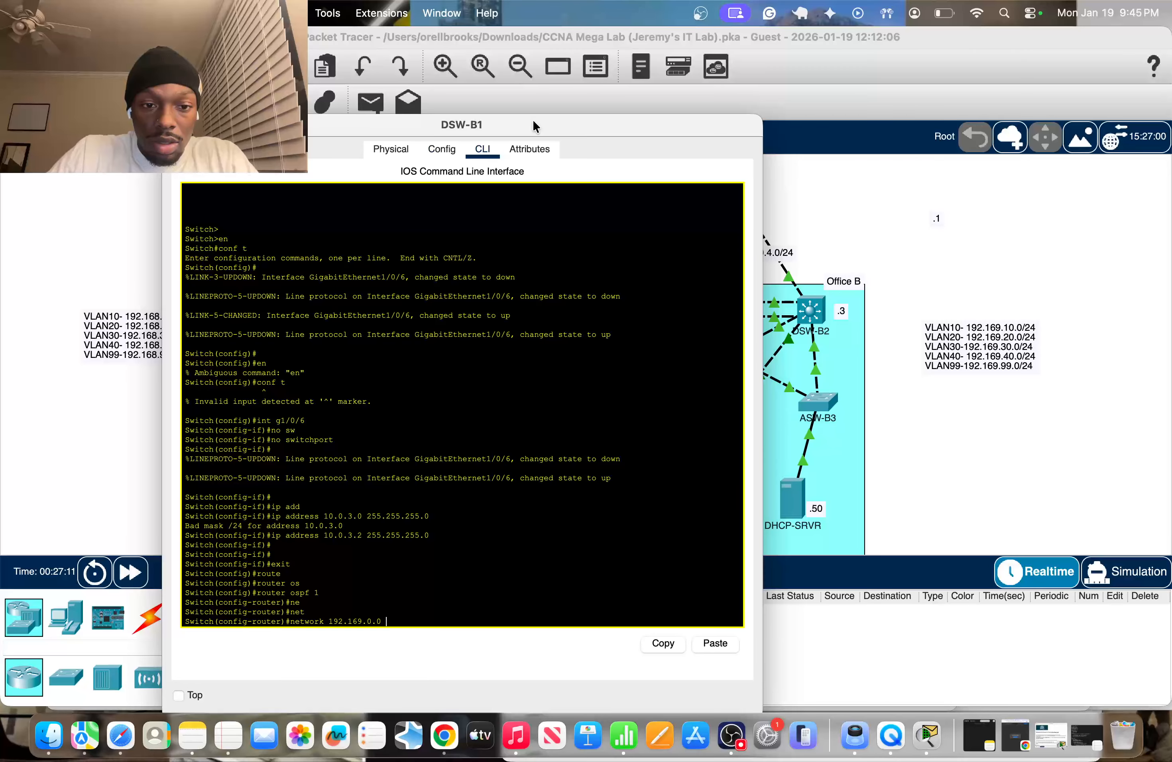
{"action": "type", "text": "0"}
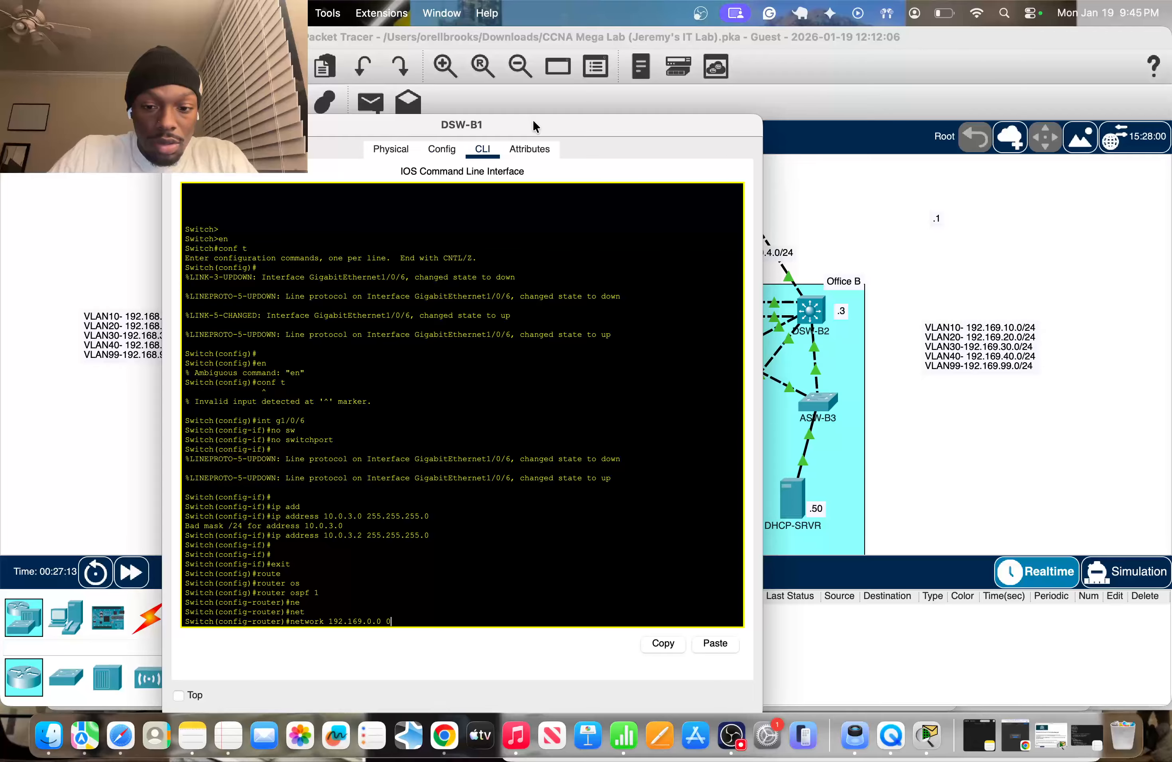
{"action": "type", "text": ".0.255.255 a"}
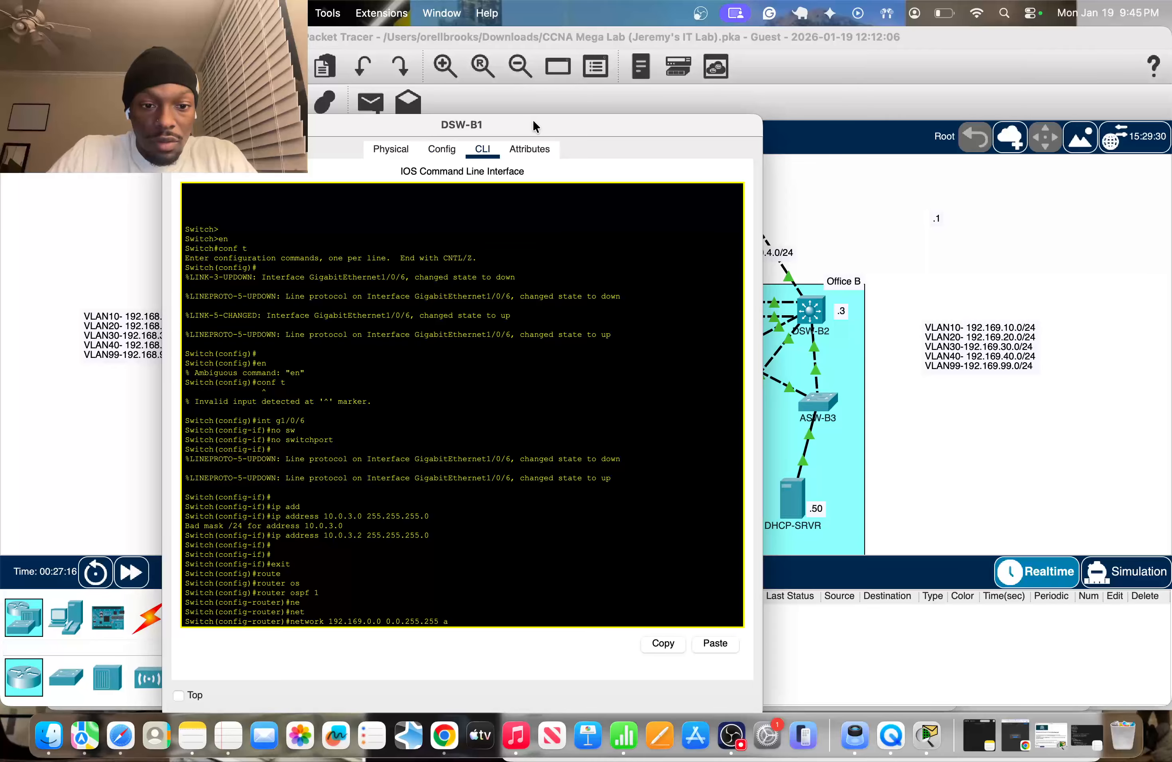
{"action": "key", "text": "Tab"}
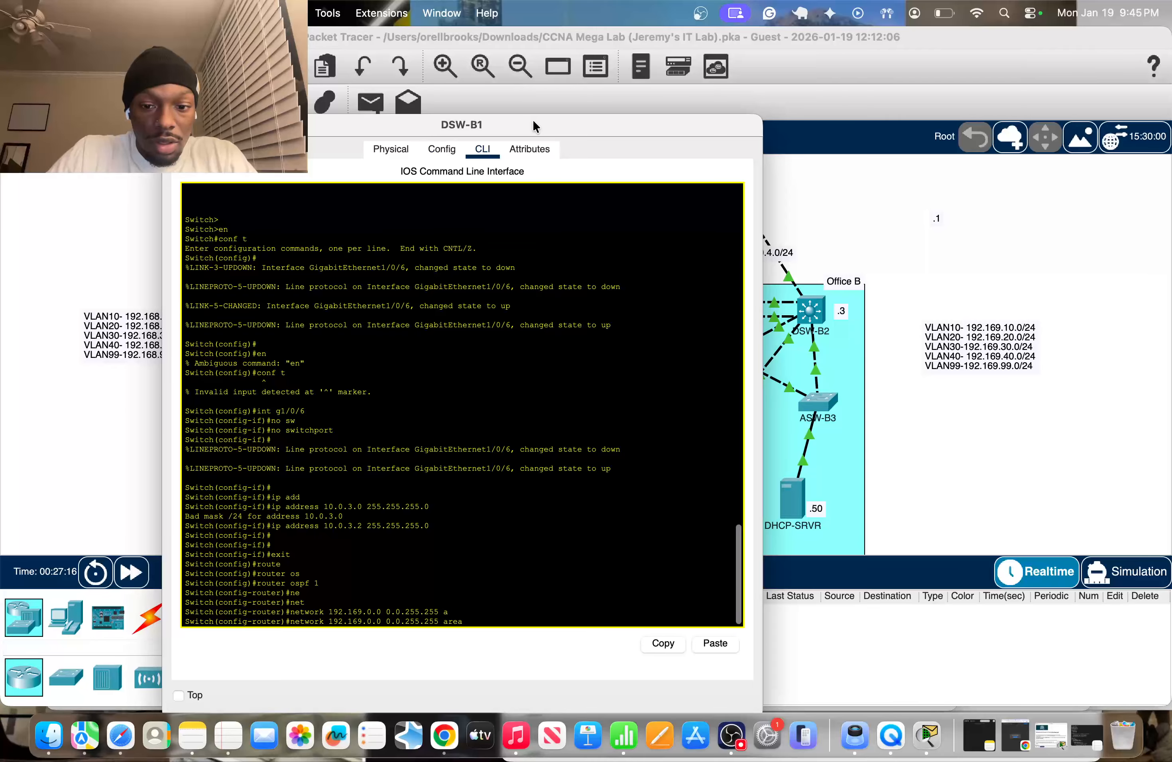
{"action": "type", "text": "0"}
{"action": "key", "text": "Return"}
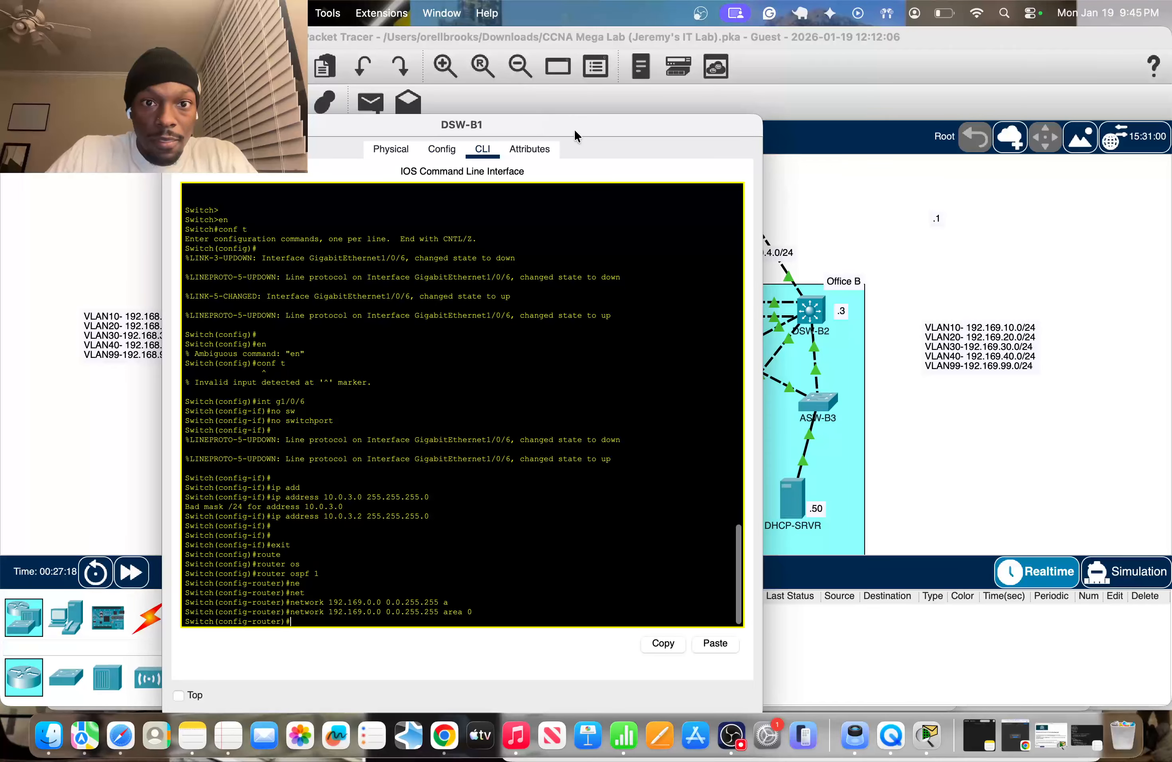
Step: Advertise the link network 10.0.3.0 with wildcard mask 0.0.0.255 in OSPF area 0 on DSW-B1
{"action": "left_click_drag", "start_coordinate": [576, 130], "coordinate": [439, 120]}
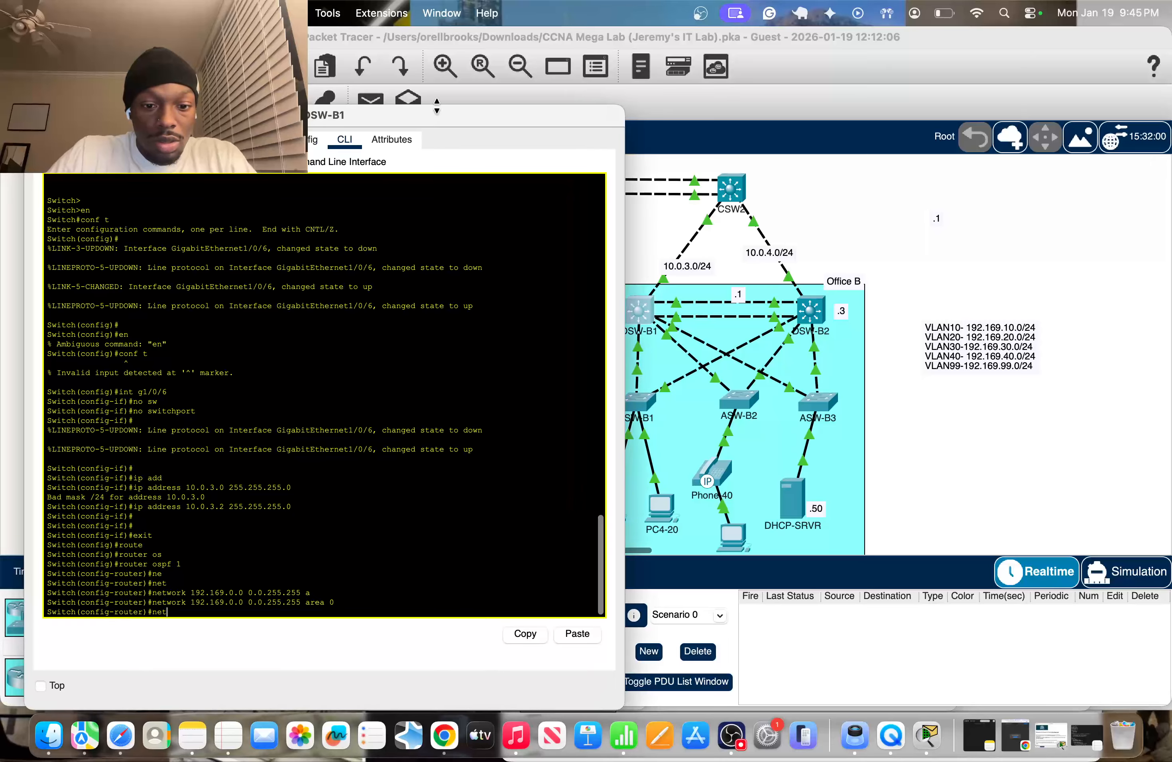
{"action": "type", "text": "netw"}
{"action": "key", "text": "Tab"}
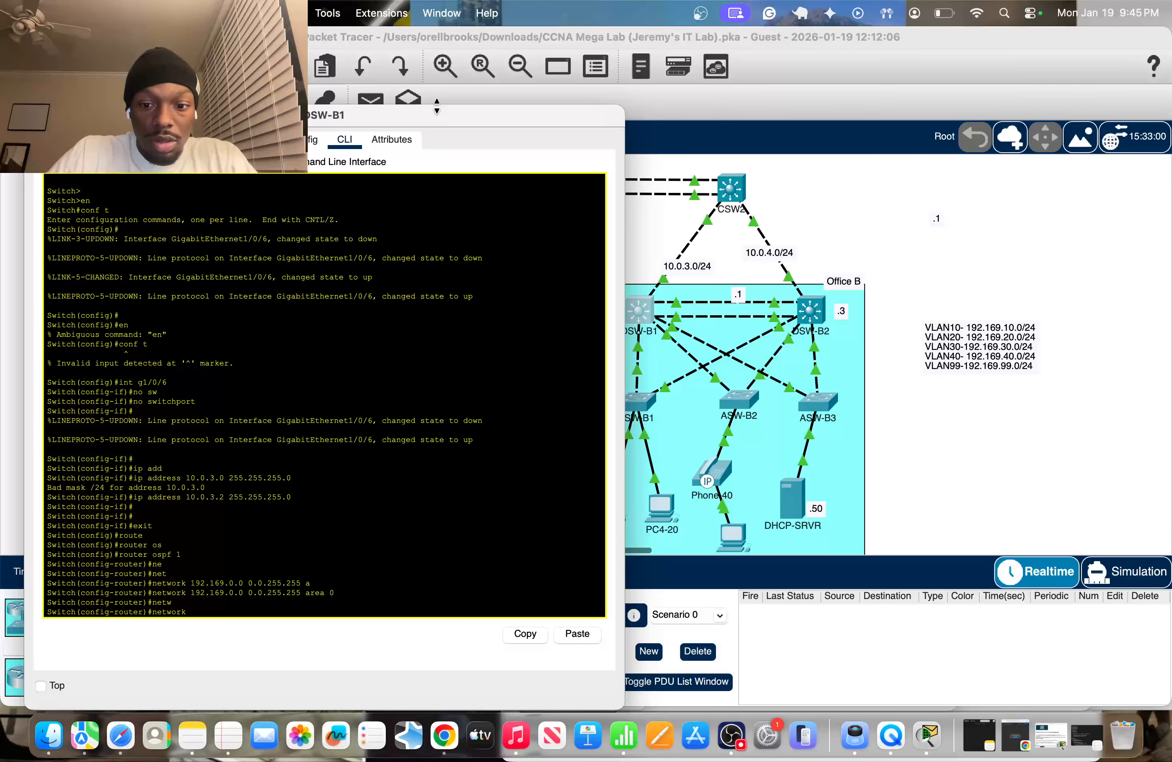
{"action": "type", "text": "10.0.3"}
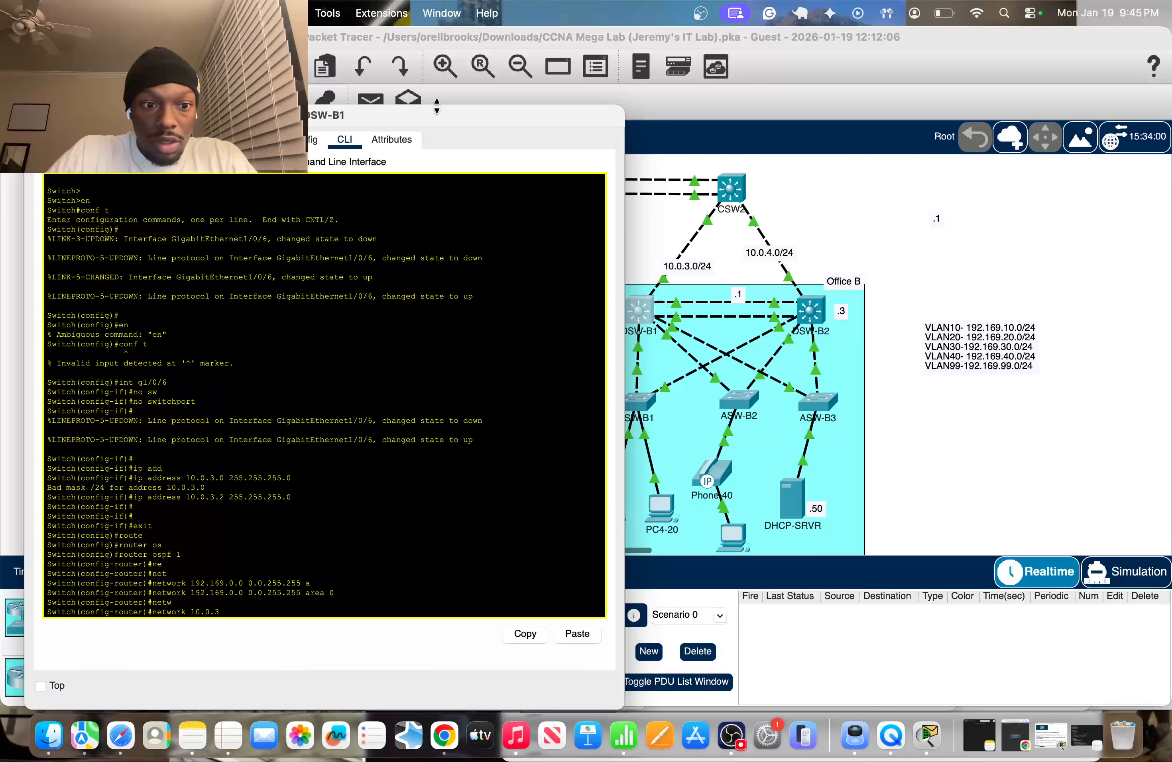
{"action": "type", "text": ".0"}
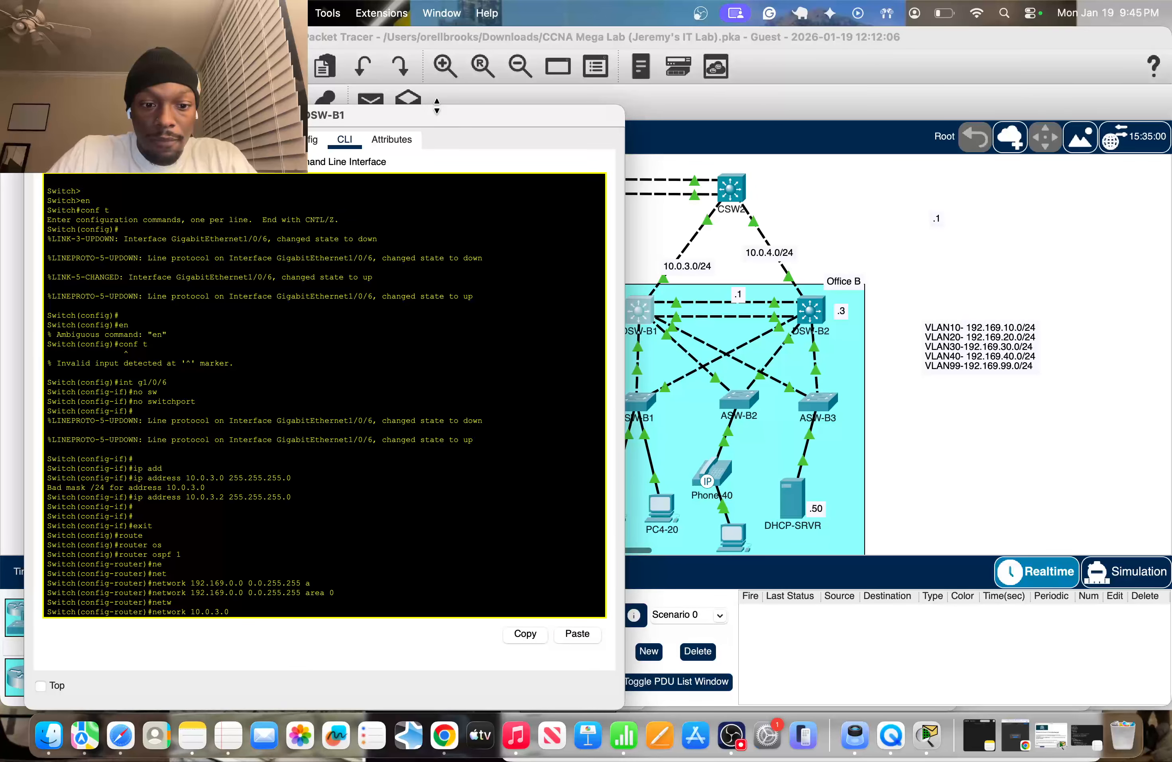
{"action": "type", "text": " 0.0.0.2"}
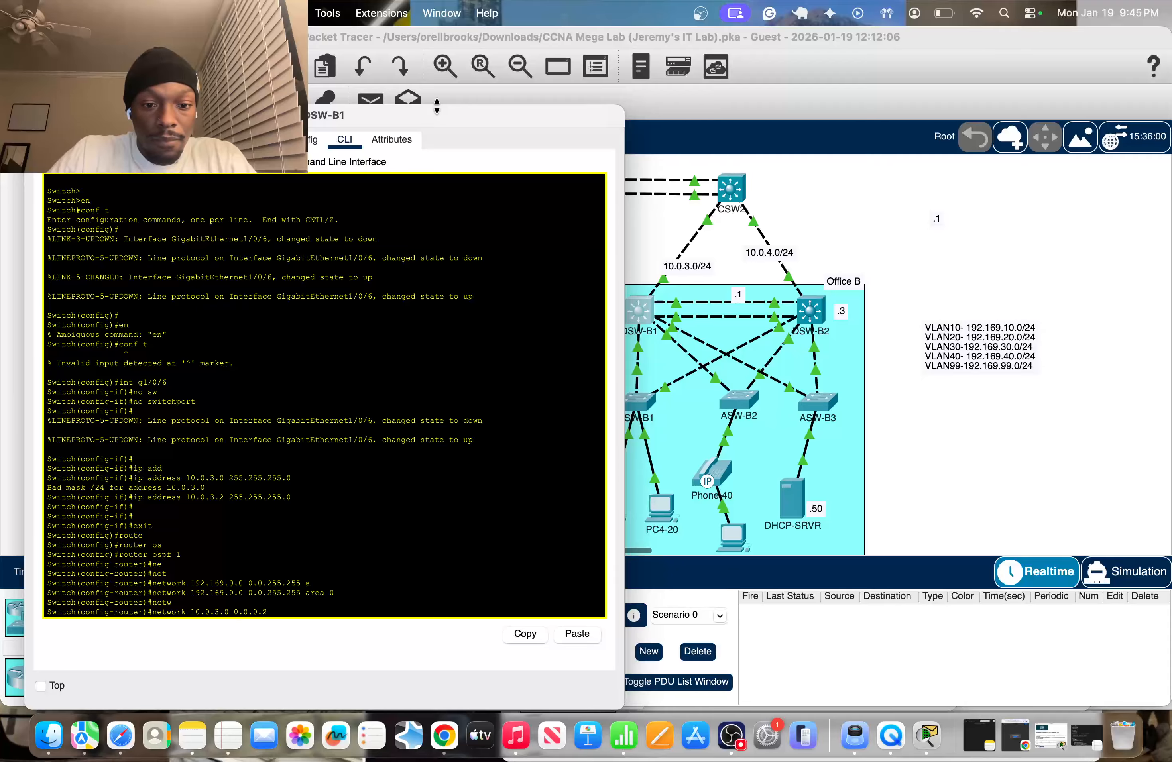
{"action": "type", "text": "55 a"}
{"action": "key", "text": "Tab"}
{"action": "type", "text": "0"}
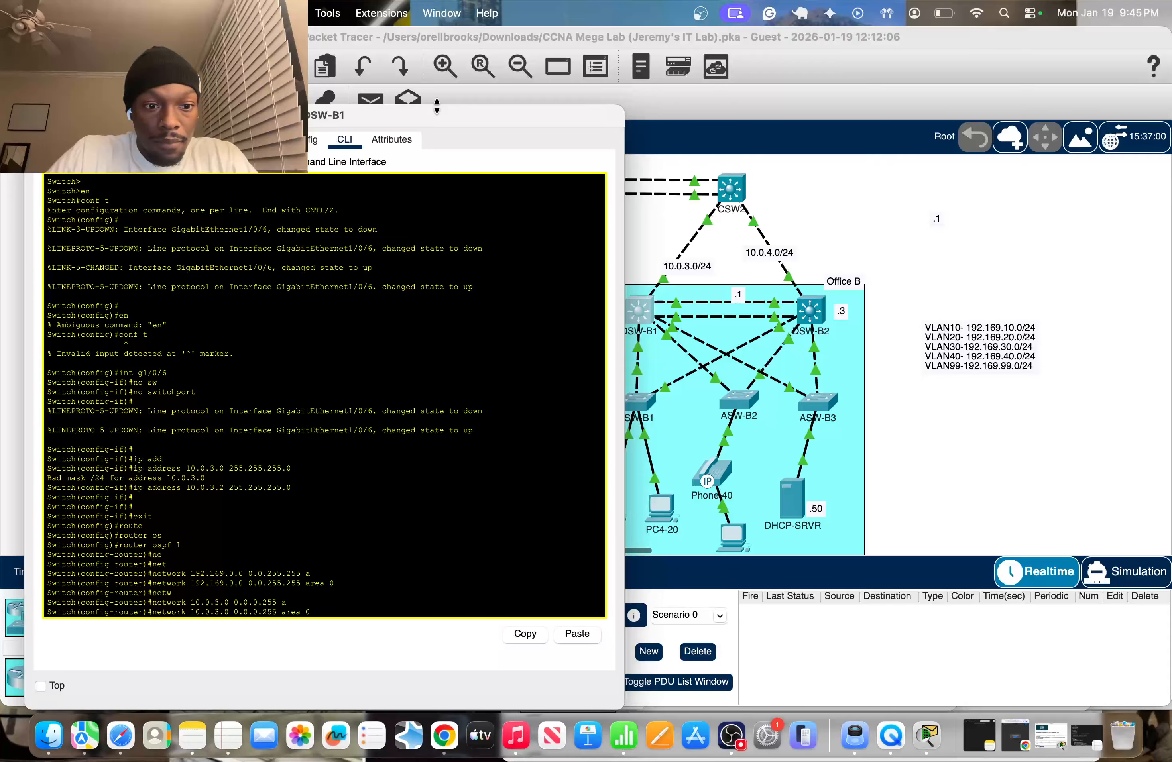
{"action": "key", "text": "Return"}
Step: Open the command line of CSW2 and leave interface configuration for global configuration mode
{"action": "left_click", "coordinate": [822, 190]}
{"action": "left_click", "coordinate": [733, 188]}
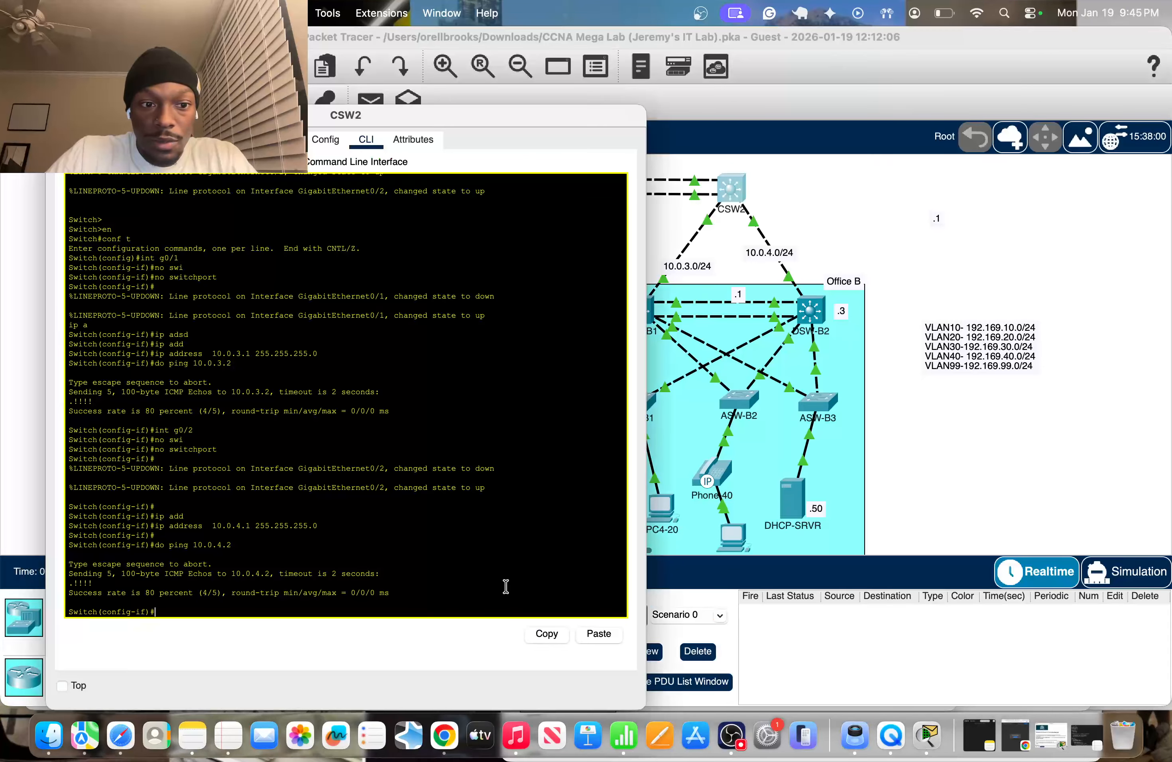
{"action": "key", "text": "Return"}
{"action": "key", "text": "Return"}
{"action": "type", "text": "rout"}
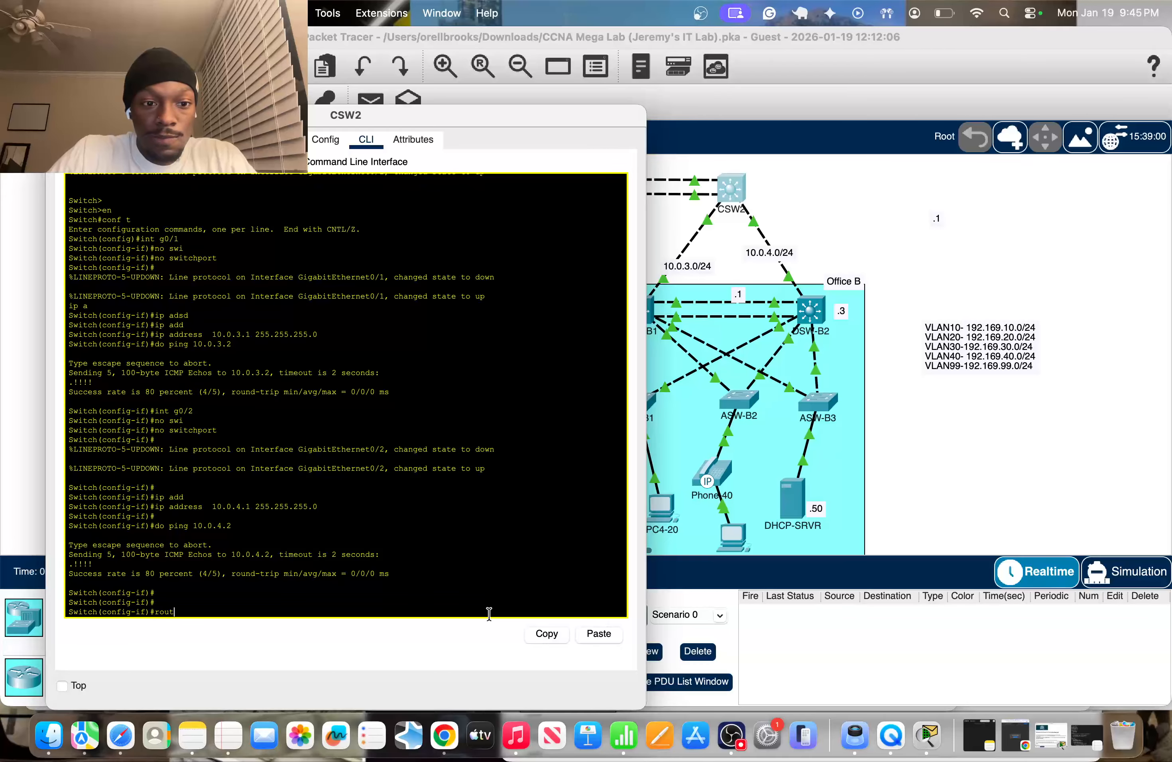
{"action": "type", "text": "er"}
{"action": "key", "text": "Tab"}
{"action": "type", "text": "os"}
{"action": "key", "text": "Tab"}
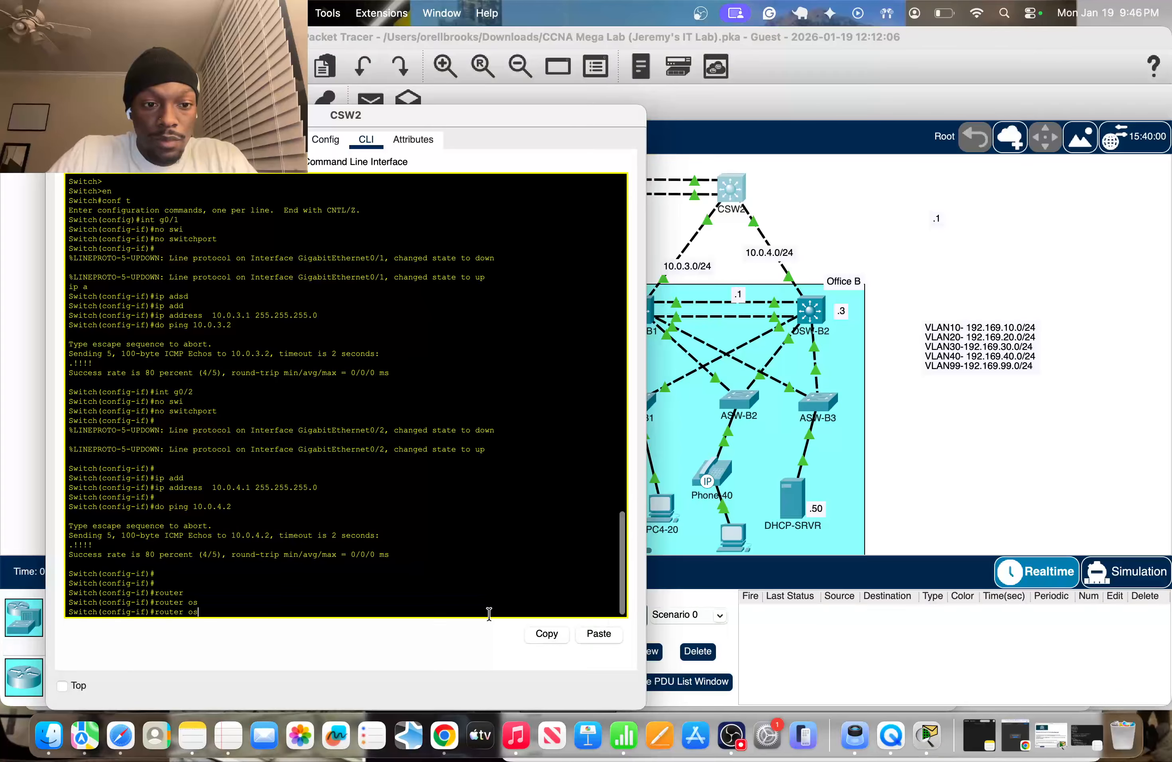
{"action": "key", "text": "BackSpace"}
{"action": "key", "text": "BackSpace"}
{"action": "key", "text": "BackSpace"}
{"action": "type", "text": "exit"}
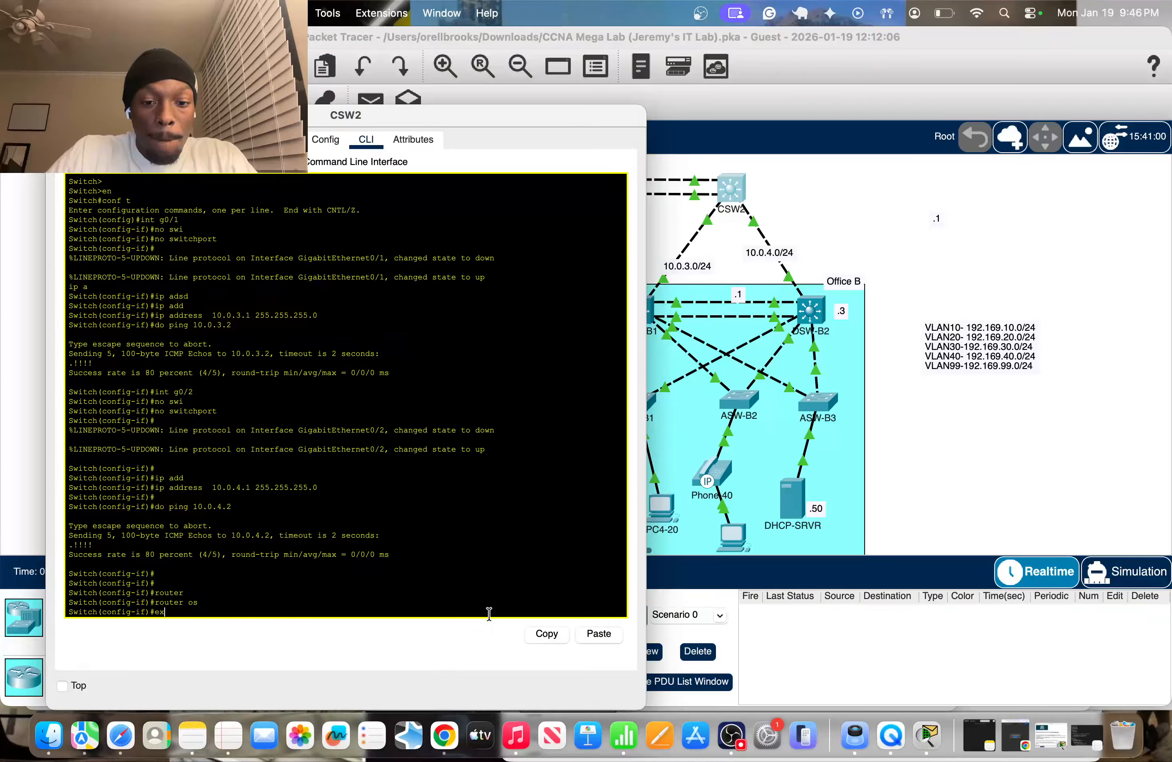
{"action": "key", "text": "Return"}
Step: Try to start OSPF routing process 1 on CSW2
{"action": "type", "text": "router os"}
{"action": "key", "text": "Tab"}
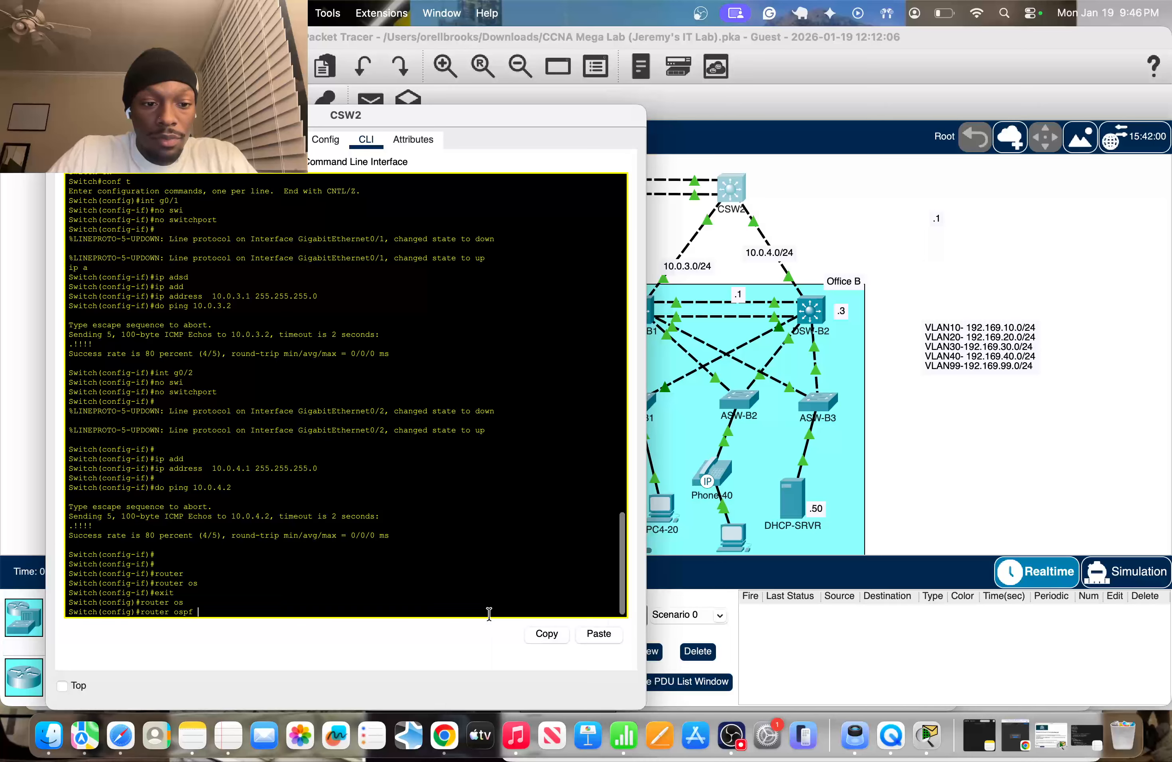
{"action": "type", "text": "1"}
{"action": "key", "text": "Return"}
Step: Try to enter network 10.0.0.0 with wildcard mask 0.0.255.255 from CSW2's global configuration mode
{"action": "type", "text": "1"}
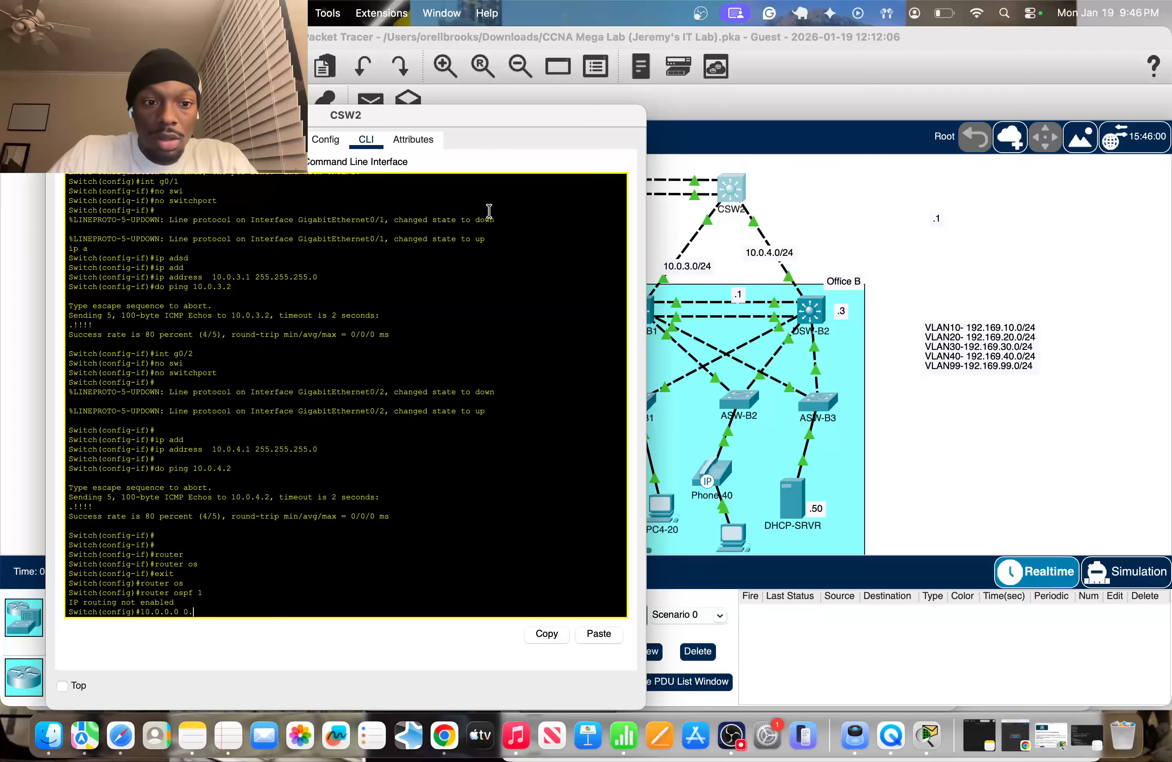
{"action": "type", "text": "0."}
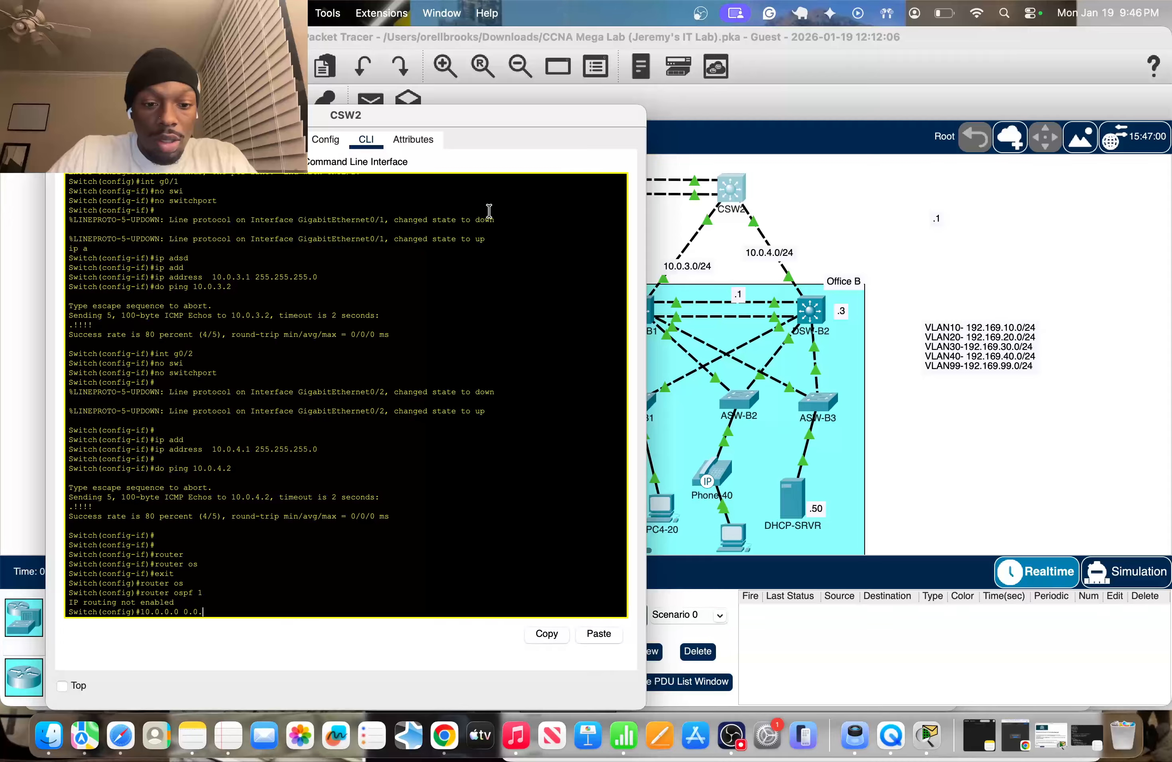
{"action": "type", "text": "255."}
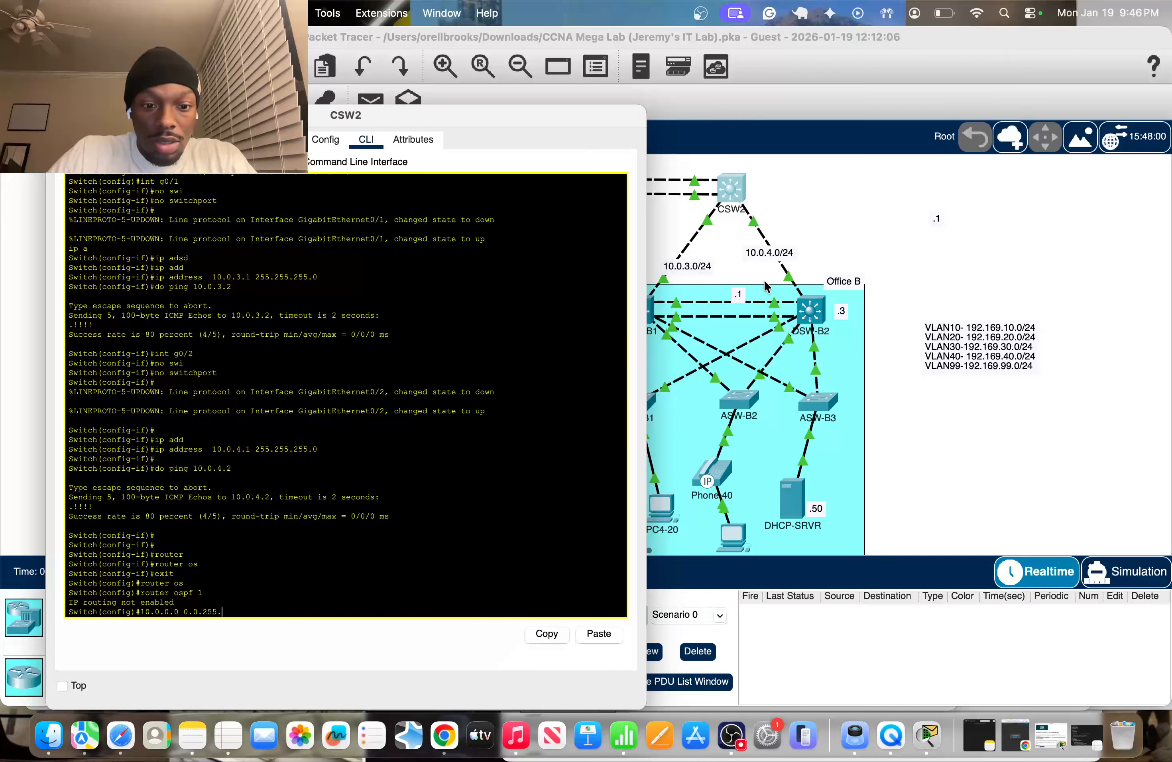
{"action": "type", "text": "255"}
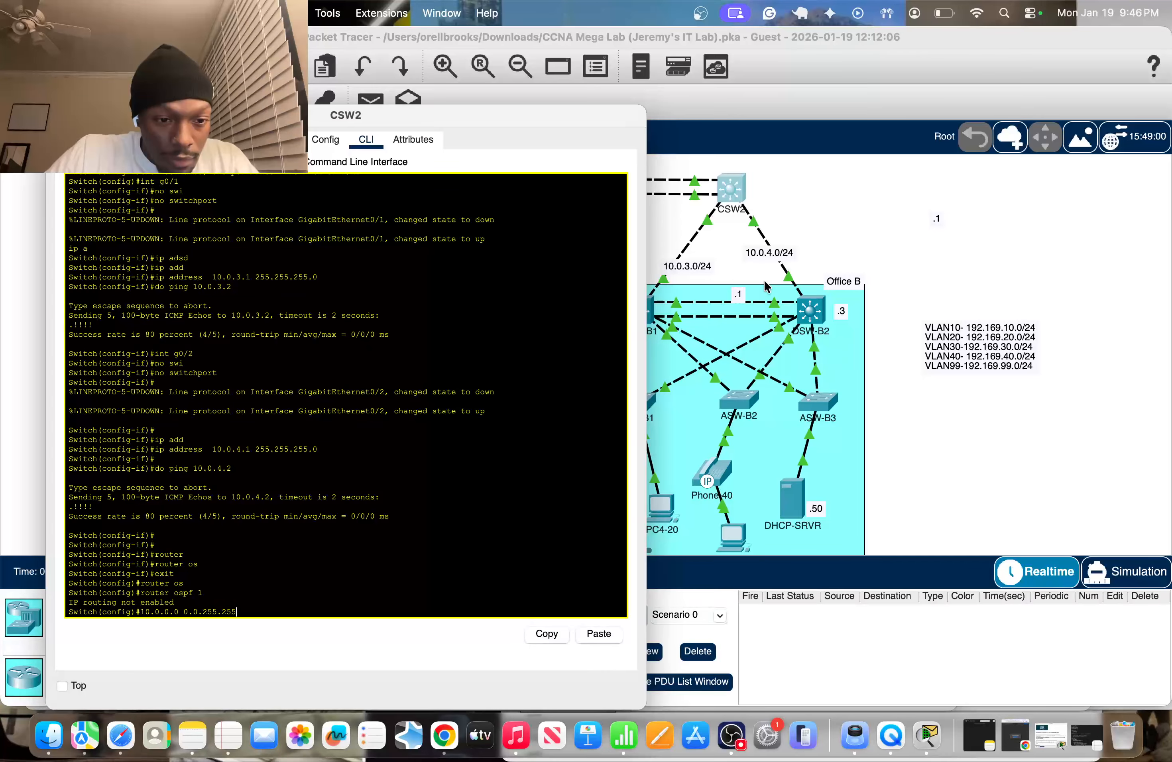
{"action": "type", "text": " a"}
{"action": "key", "text": "Tab"}
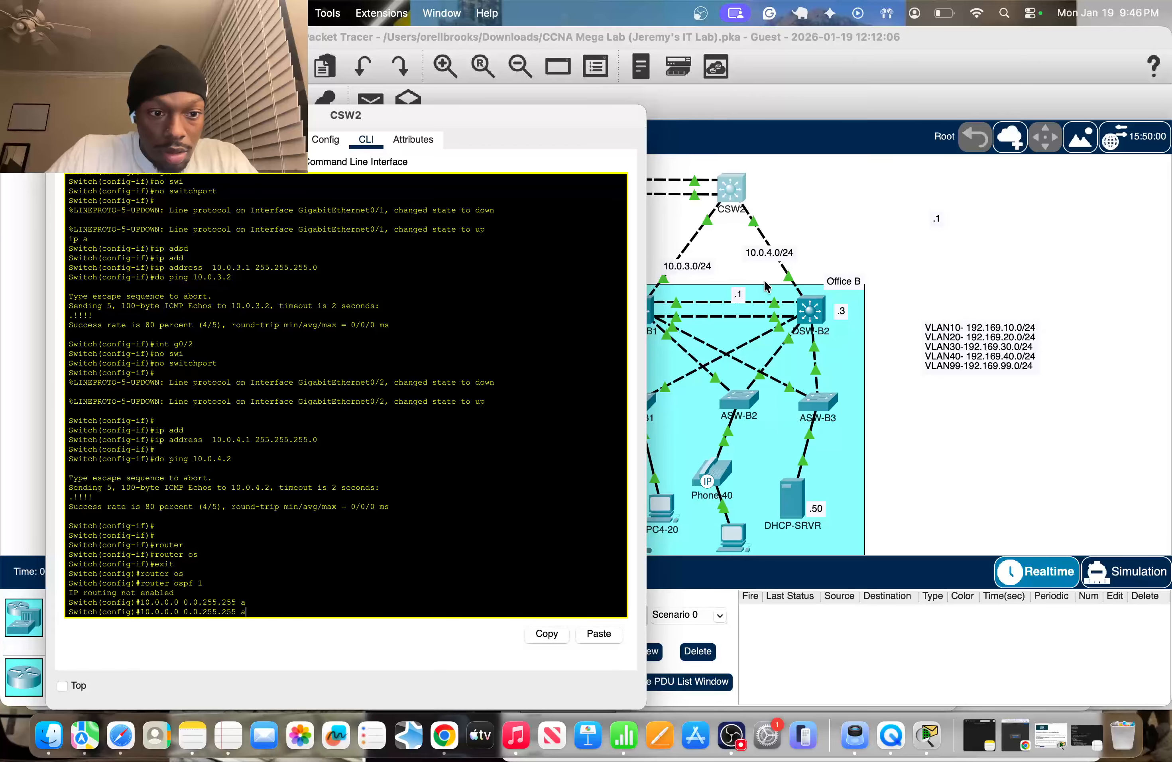
{"action": "key", "text": "Return"}
{"action": "type", "text": "netw"}
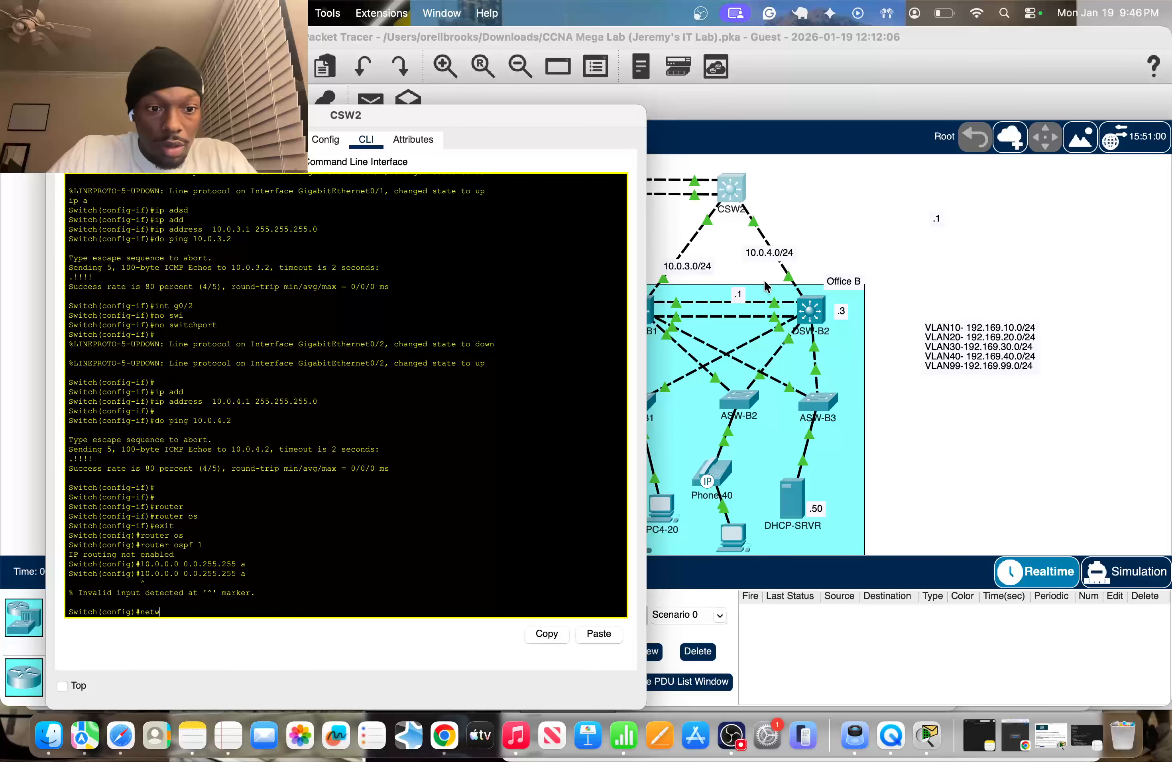
{"action": "key", "text": "Tab"}
{"action": "type", "text": "o"}
{"action": "key", "text": "Tab"}
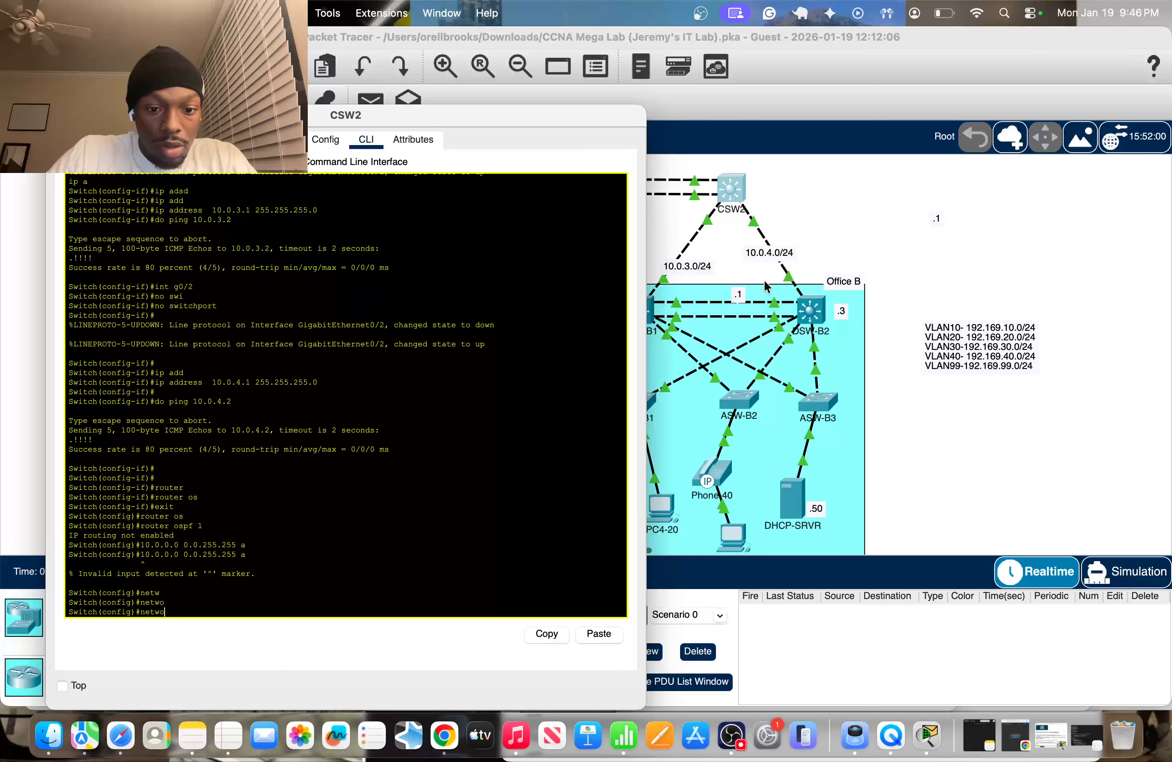
{"action": "key", "text": "BackSpace"}
{"action": "key", "text": "BackSpace"}
{"action": "key", "text": "BackSpace"}
{"action": "key", "text": "BackSpace"}
{"action": "key", "text": "BackSpace"}
Step: Retry starting OSPF process 1 from CSW2's global configuration mode
{"action": "type", "text": "route ros"}
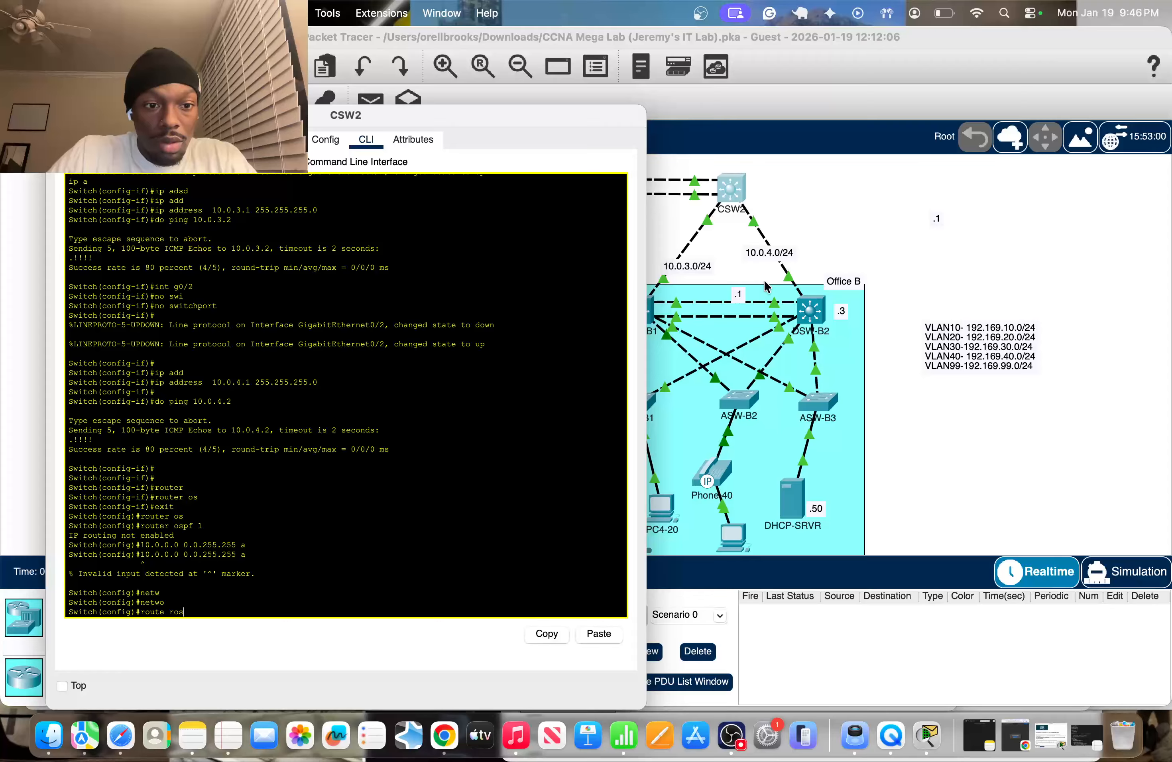
{"action": "key", "text": "Tab"}
{"action": "key", "text": "BackSpace"}
{"action": "key", "text": "BackSpace"}
{"action": "key", "text": "BackSpace"}
{"action": "type", "text": "os"}
{"action": "key", "text": "Tab"}
{"action": "type", "text": "pf 1"}
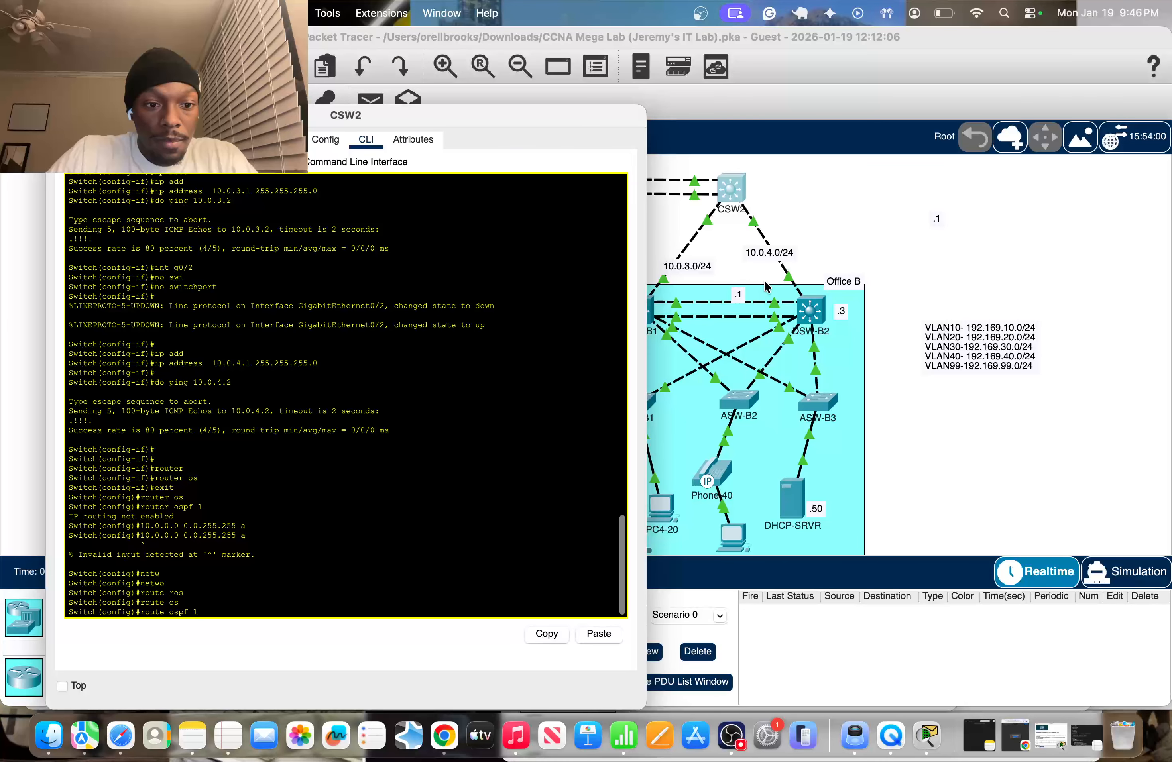
{"action": "key", "text": "Return"}
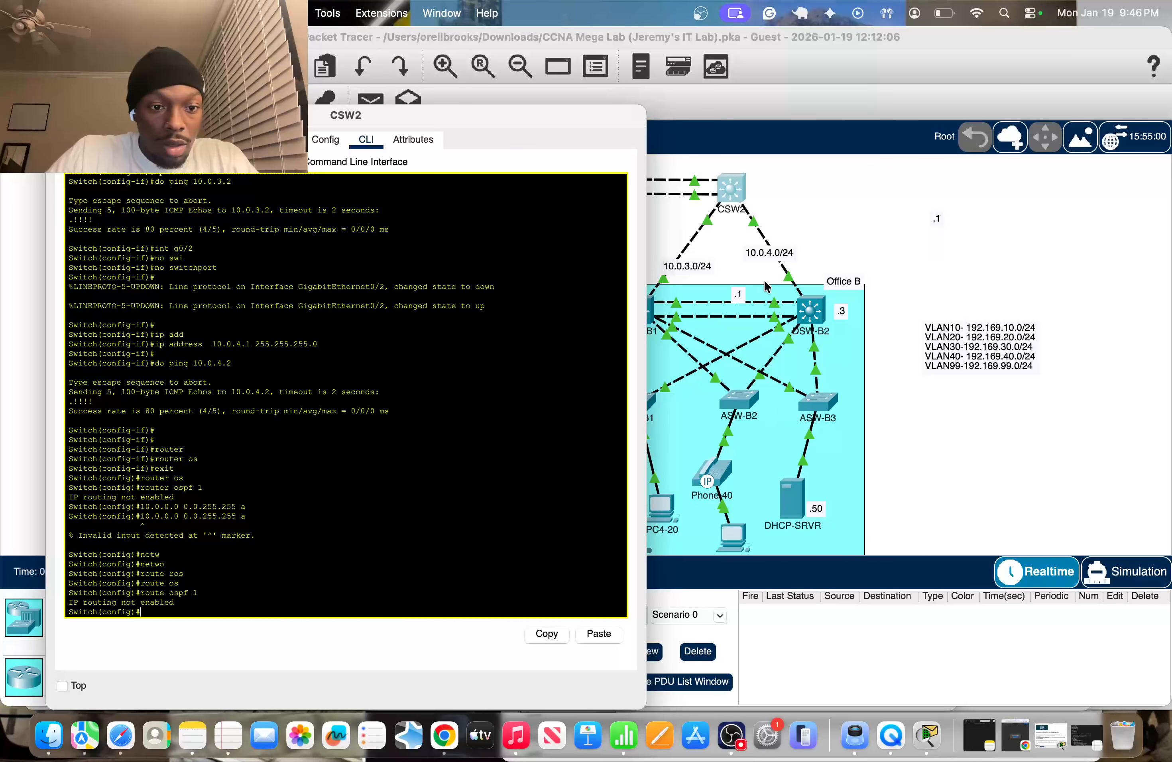
Step: Enable IP routing on CSW2 and start OSPF routing process 1
{"action": "type", "text": "ip routing"}
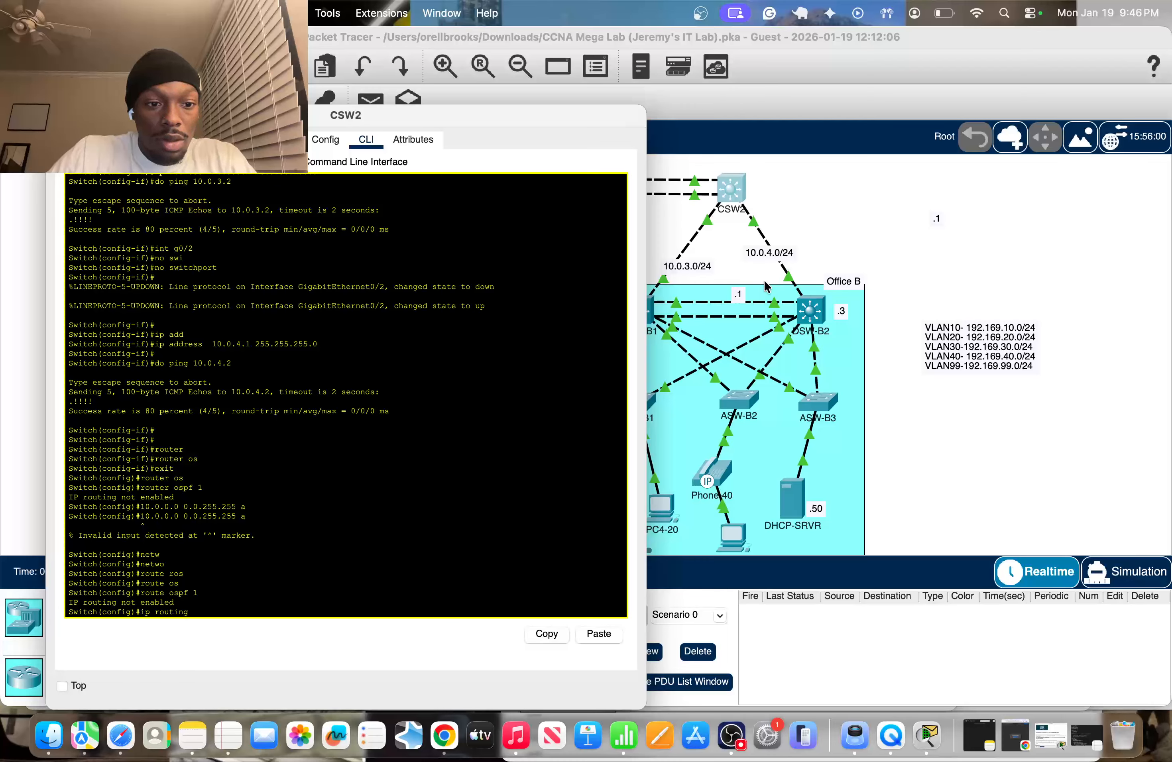
{"action": "key", "text": "Return"}
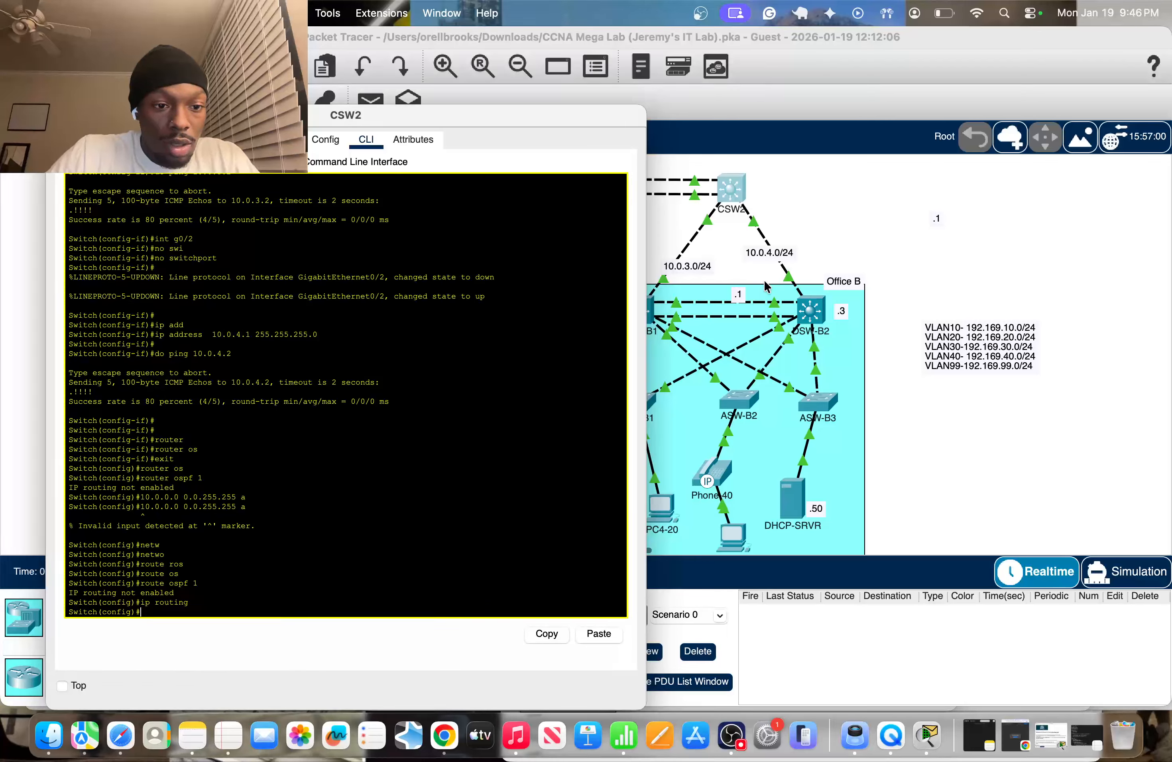
{"action": "key", "text": "Up"}
{"action": "key", "text": "Up"}
{"action": "key", "text": "Return"}
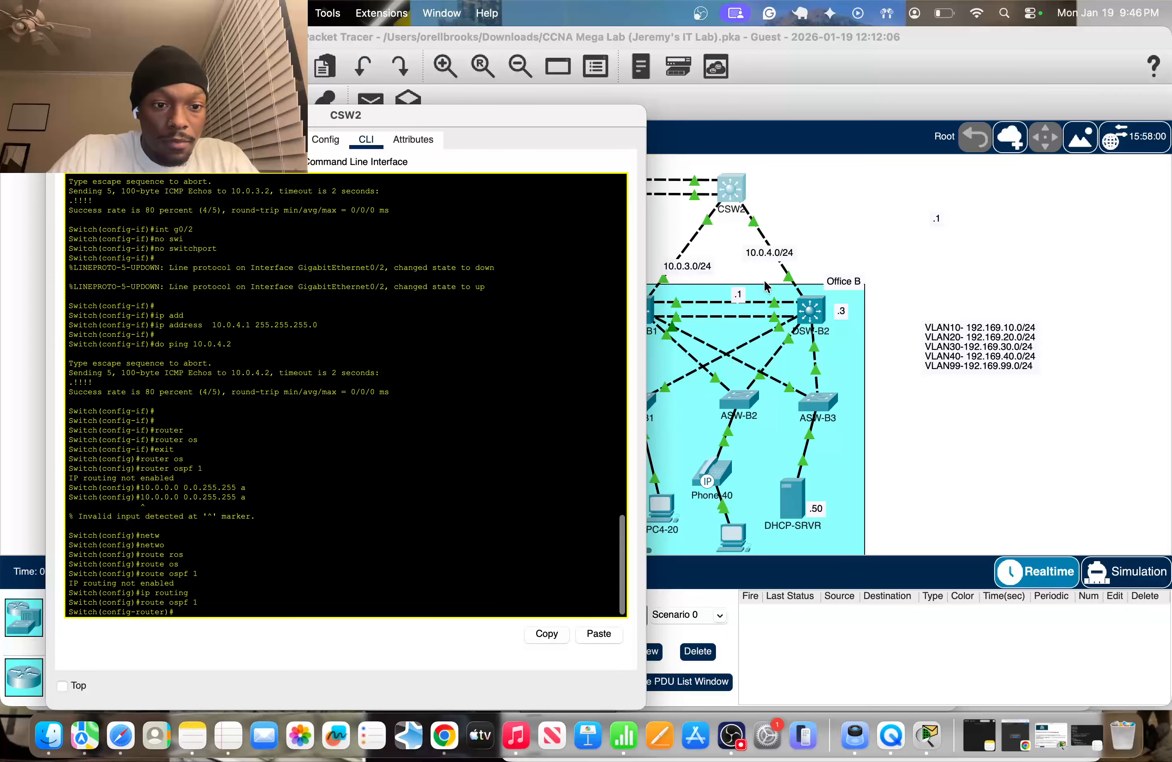
Step: Advertise network 10.0.0.0 with wildcard mask 0.0.255.255 in area 0 under CSW2's OSPF process
{"action": "type", "text": "netw"}
{"action": "key", "text": "Tab"}
{"action": "type", "text": "10"}
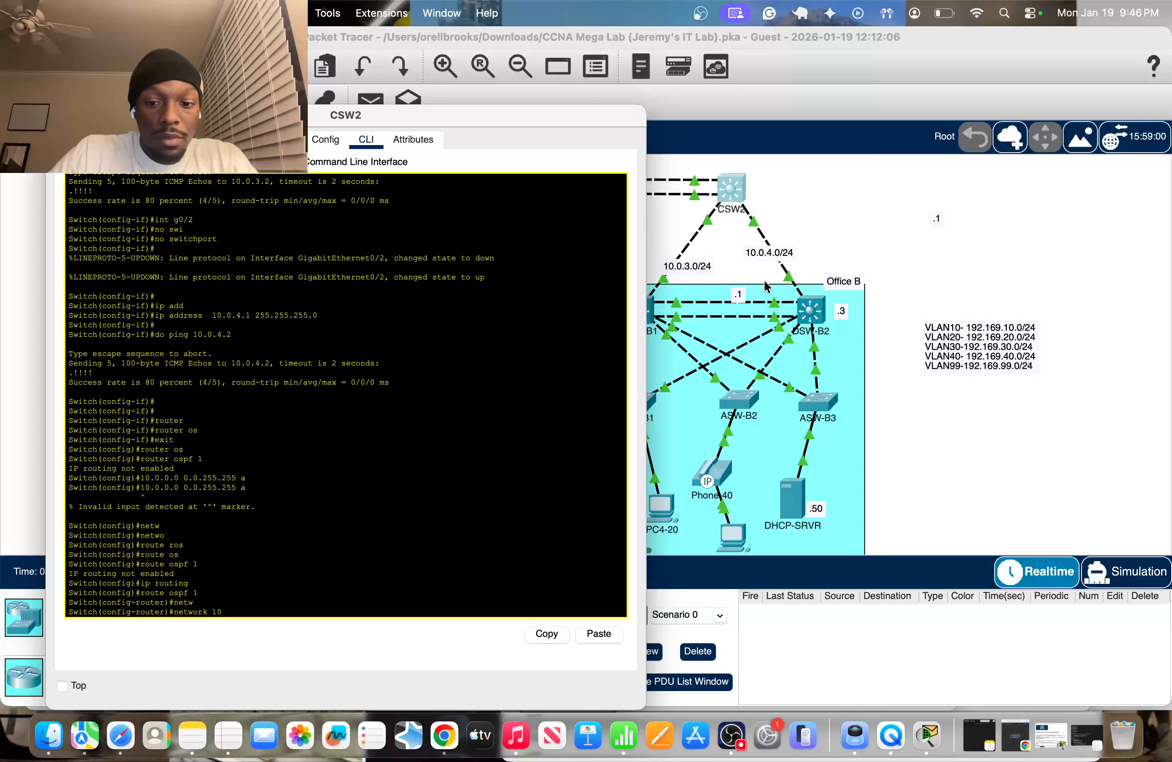
{"action": "type", "text": ".0.0.0"}
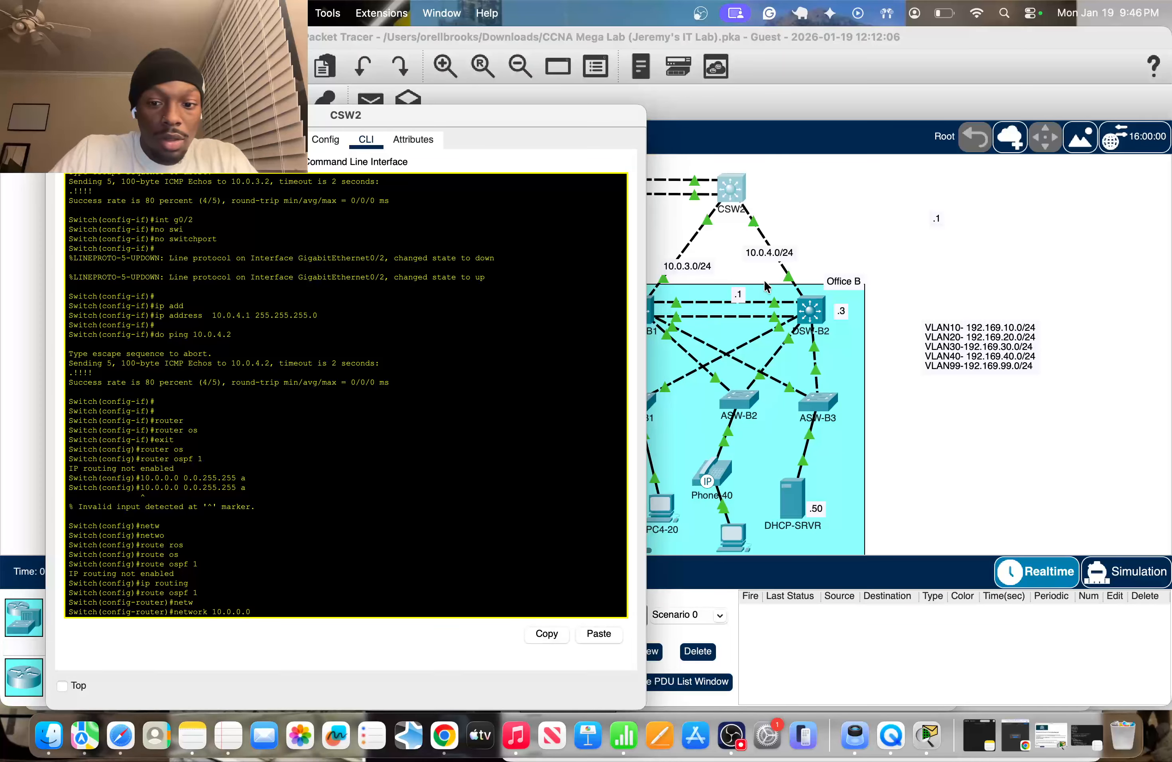
{"action": "type", "text": " 0.0.255"}
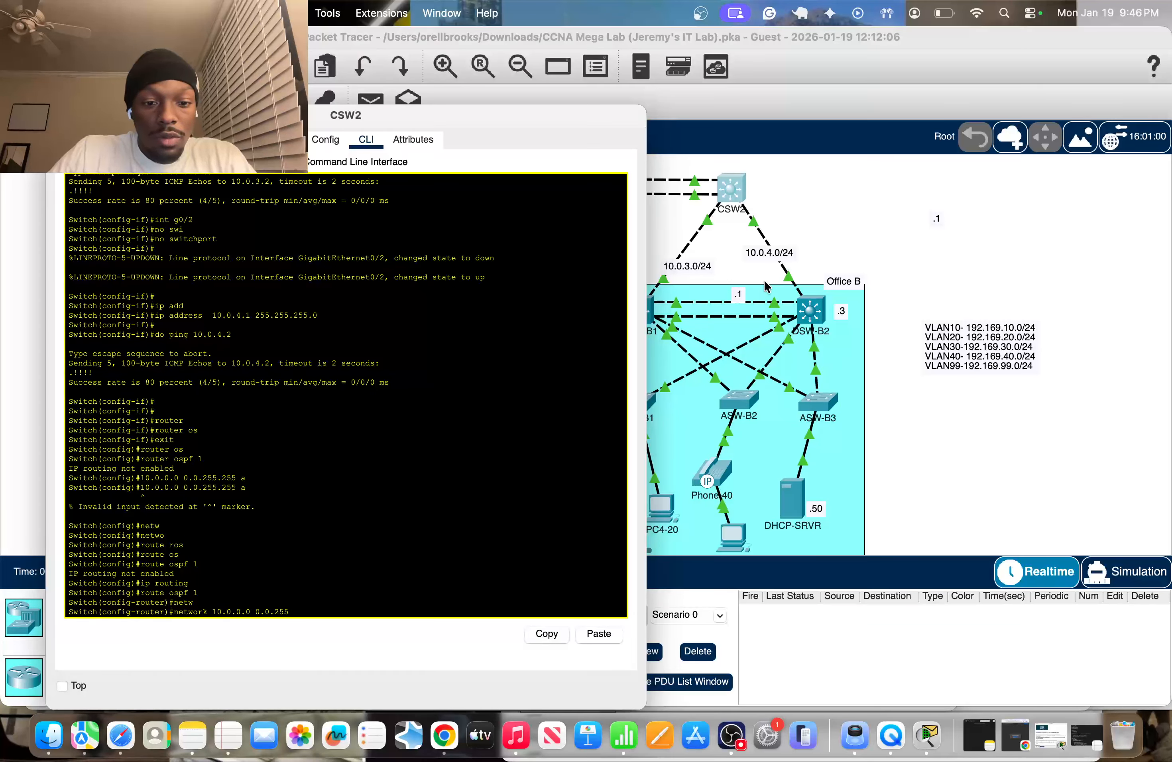
{"action": "type", "text": ".255 a"}
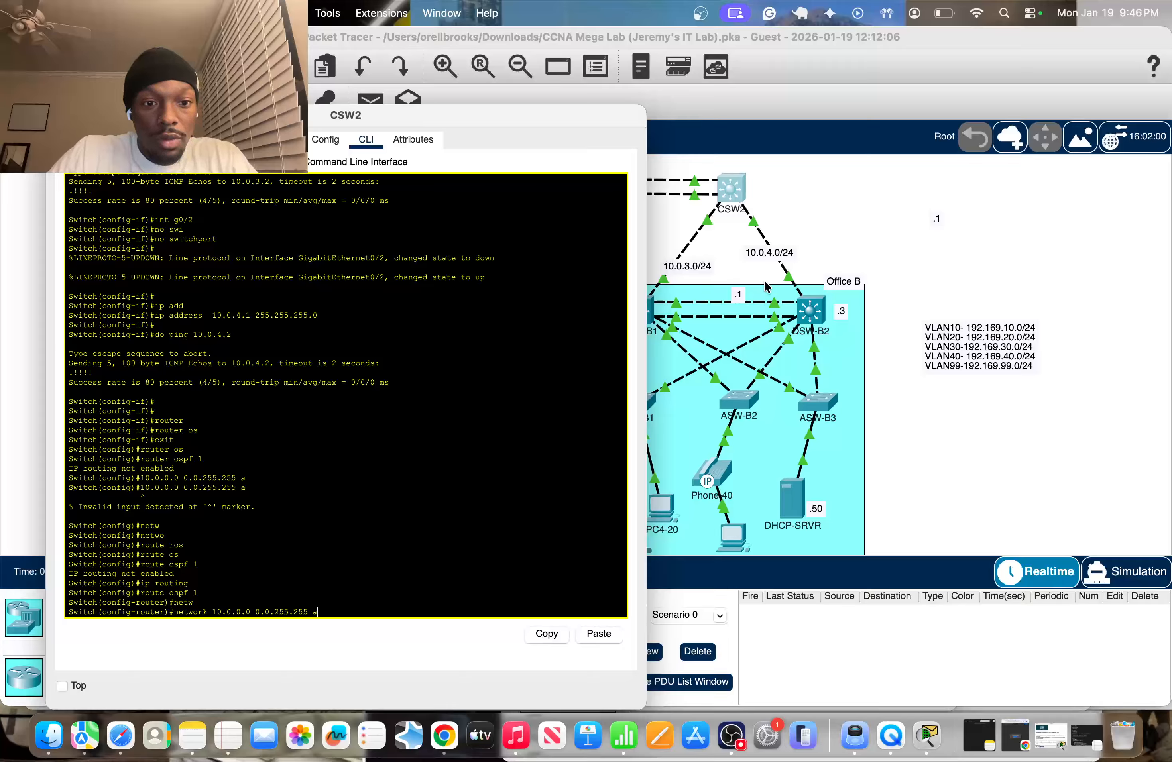
{"action": "key", "text": "Tab"}
{"action": "type", "text": "0"}
{"action": "key", "text": "Return"}
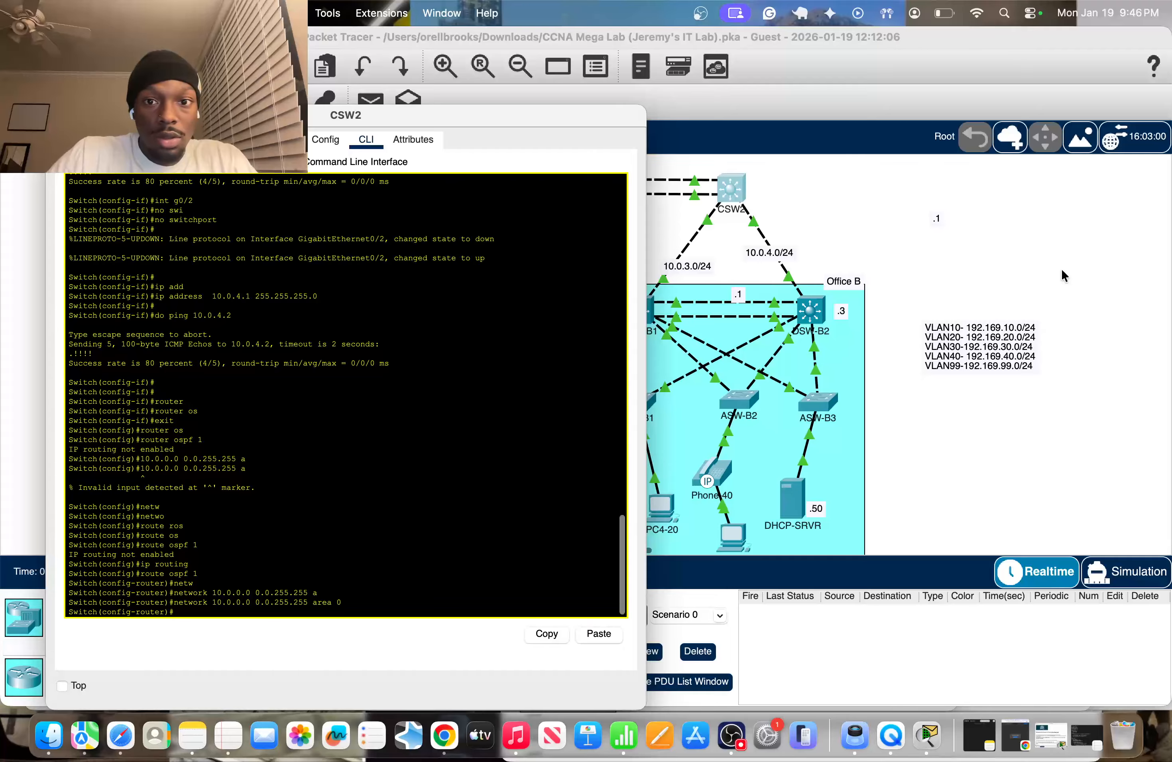
Step: Open DSW-B2's command line and leave interface configuration for global configuration mode
{"action": "left_click", "coordinate": [880, 220]}
{"action": "left_click", "coordinate": [814, 311]}
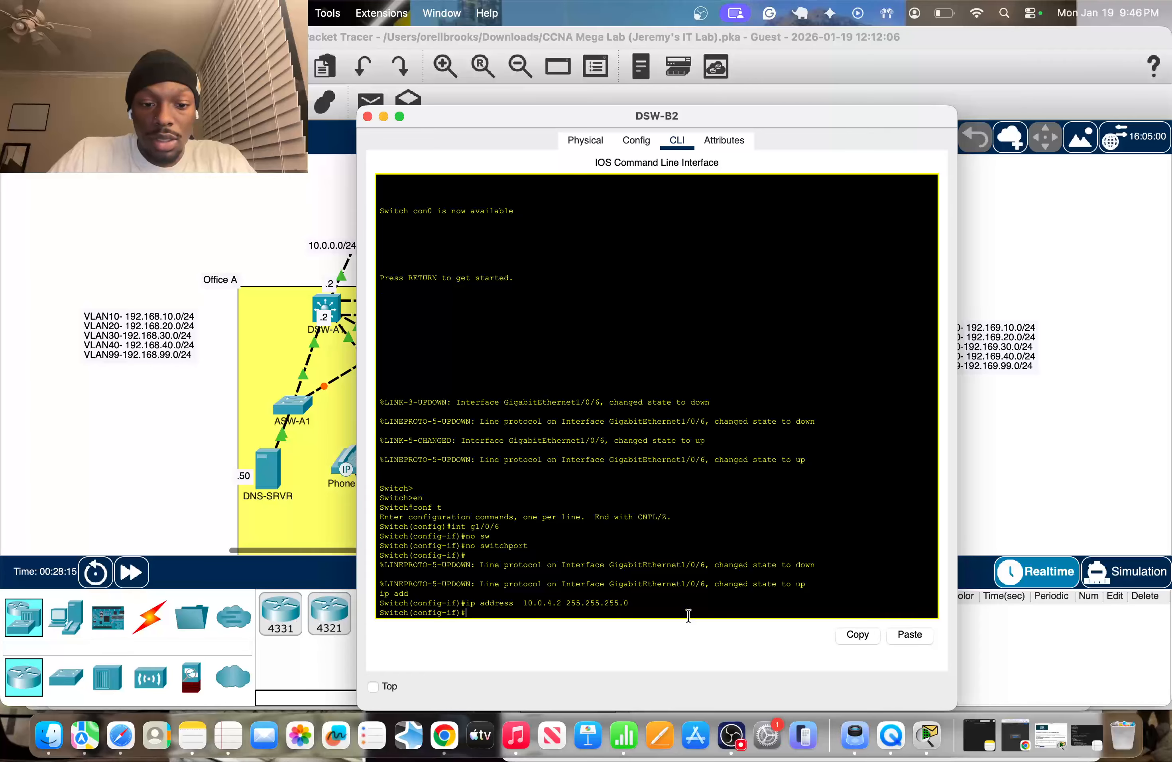
{"action": "type", "text": "ex"}
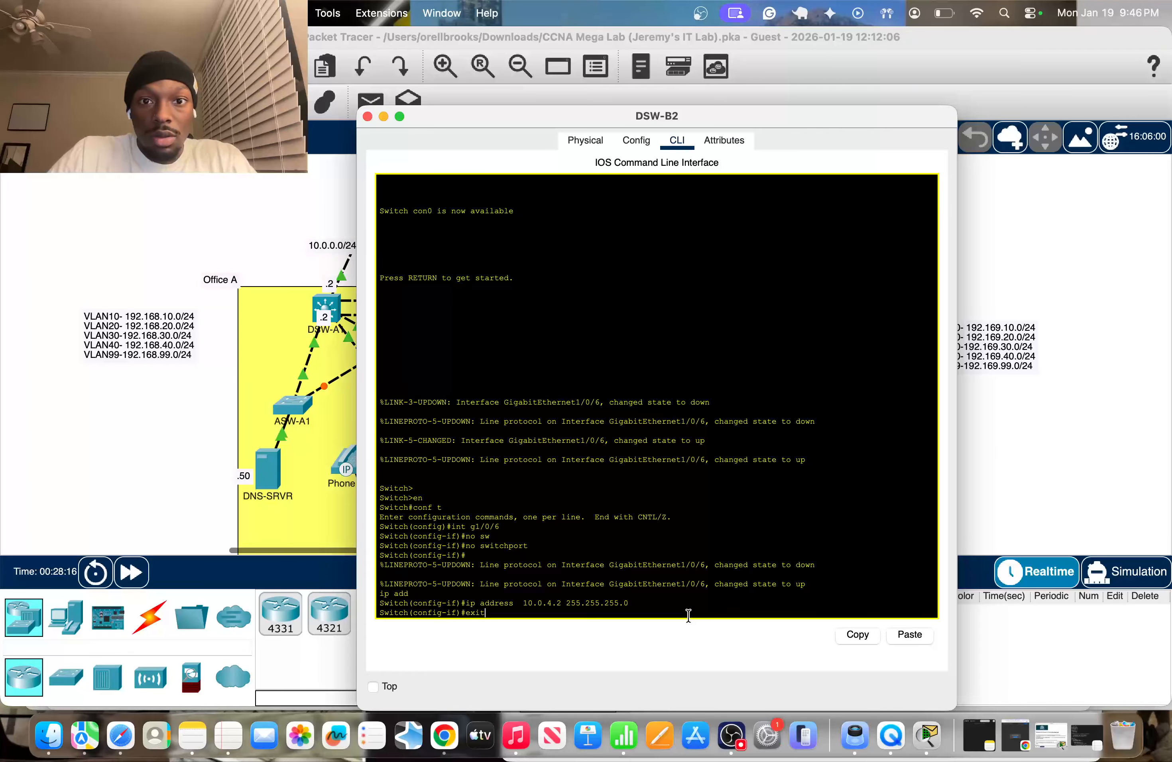
{"action": "type", "text": "it"}
{"action": "key", "text": "Return"}
Step: Try to start OSPF routing process 1 on DSW-B2
{"action": "type", "text": "ro"}
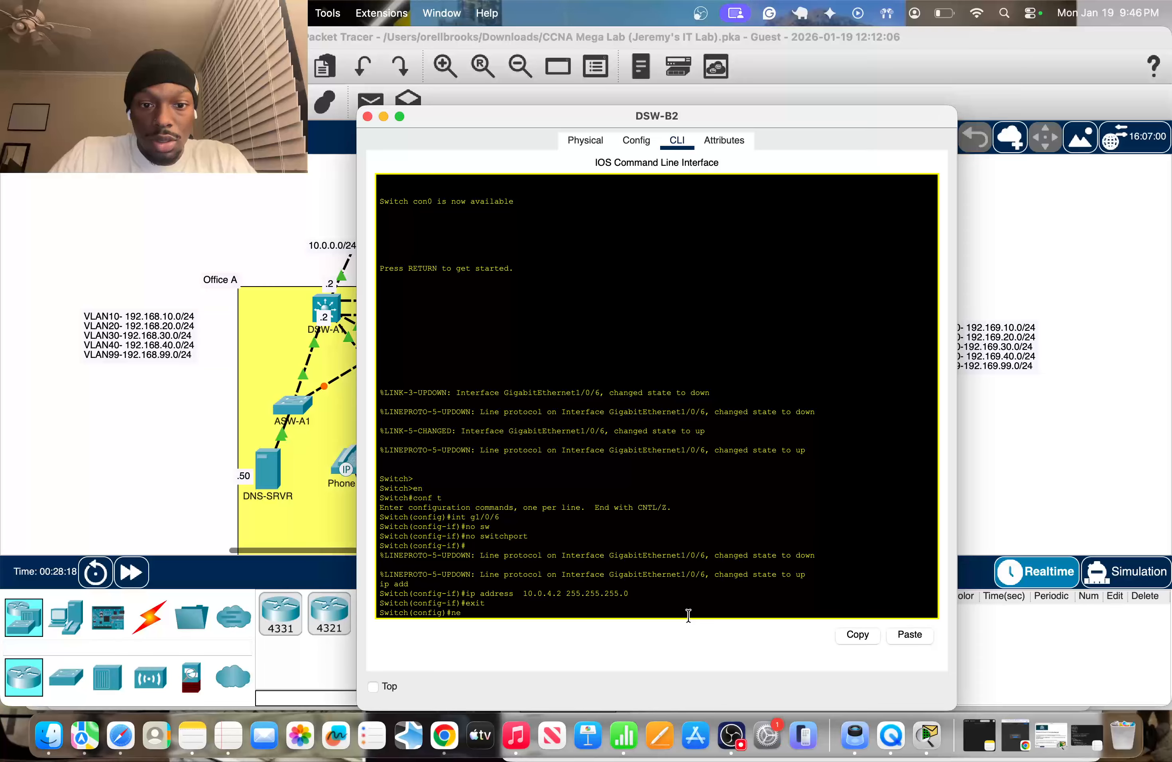
{"action": "type", "text": "uter osp"}
{"action": "key", "text": "Tab"}
{"action": "type", "text": "1"}
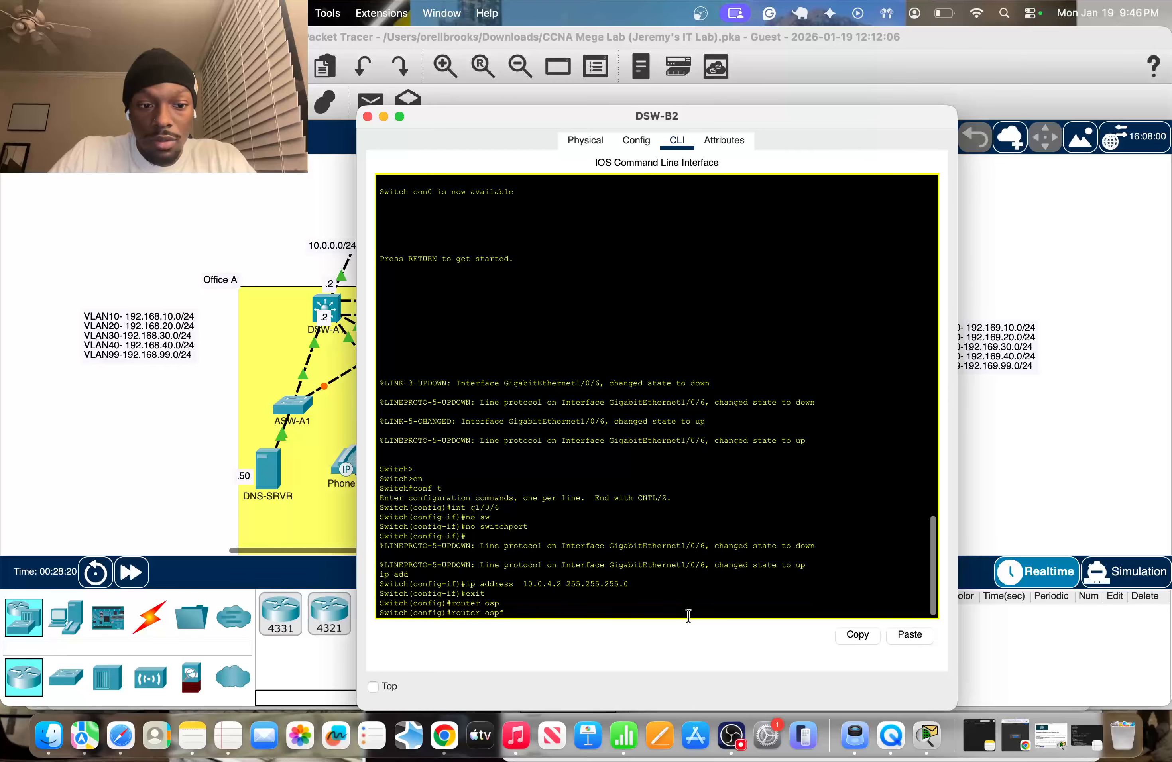
{"action": "key", "text": "Return"}
Step: Enable IP routing on DSW-B2 and start OSPF routing process 1
{"action": "type", "text": "itch(config)#ip rou"}
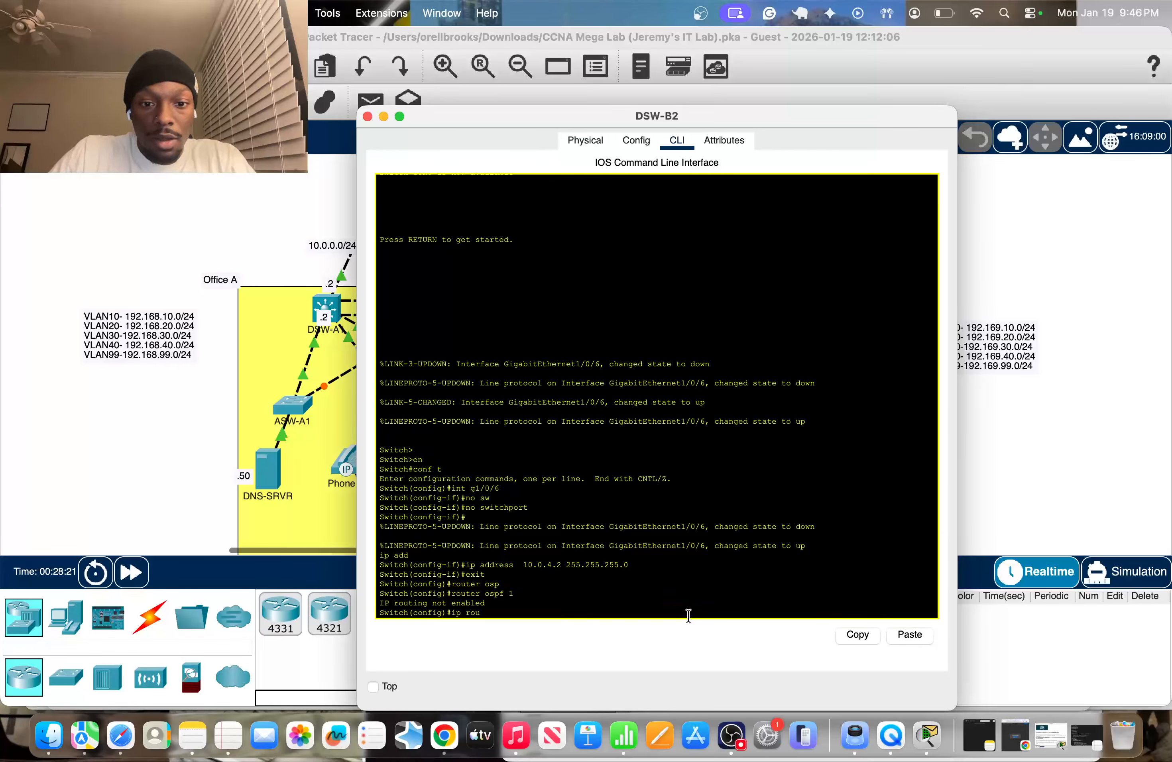
{"action": "type", "text": "toin"}
{"action": "key", "text": "Return"}
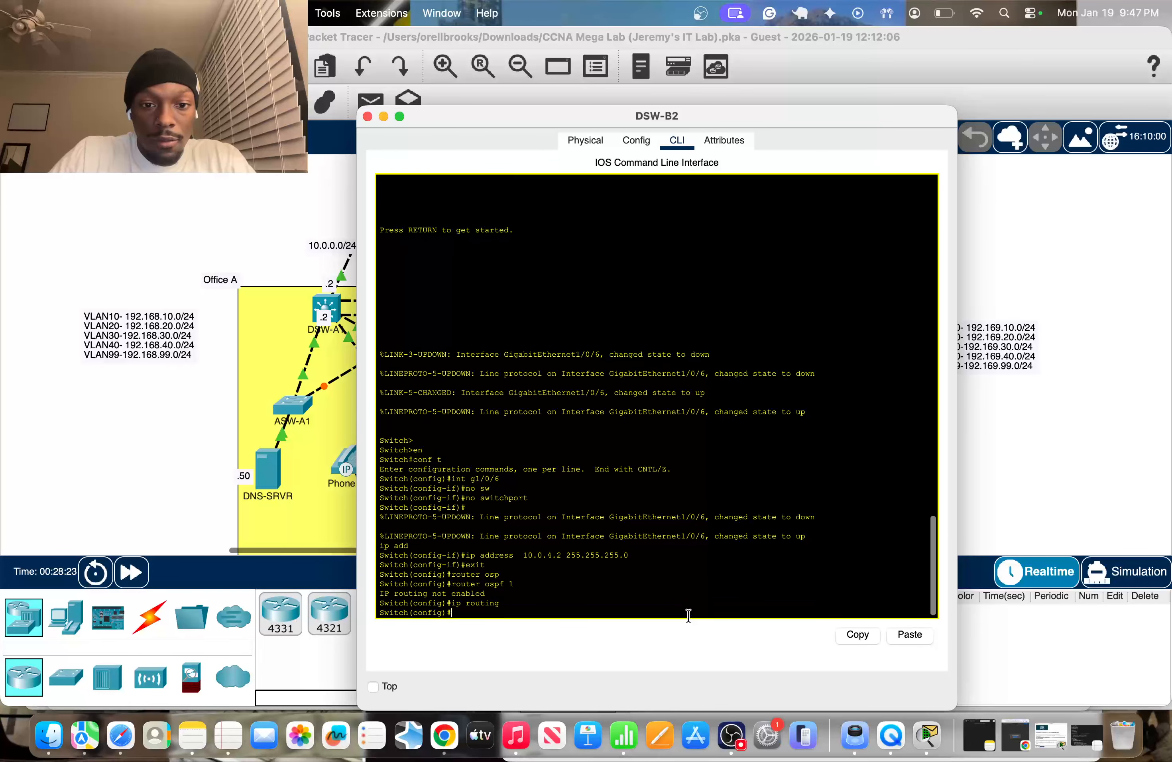
{"action": "type", "text": "i"}
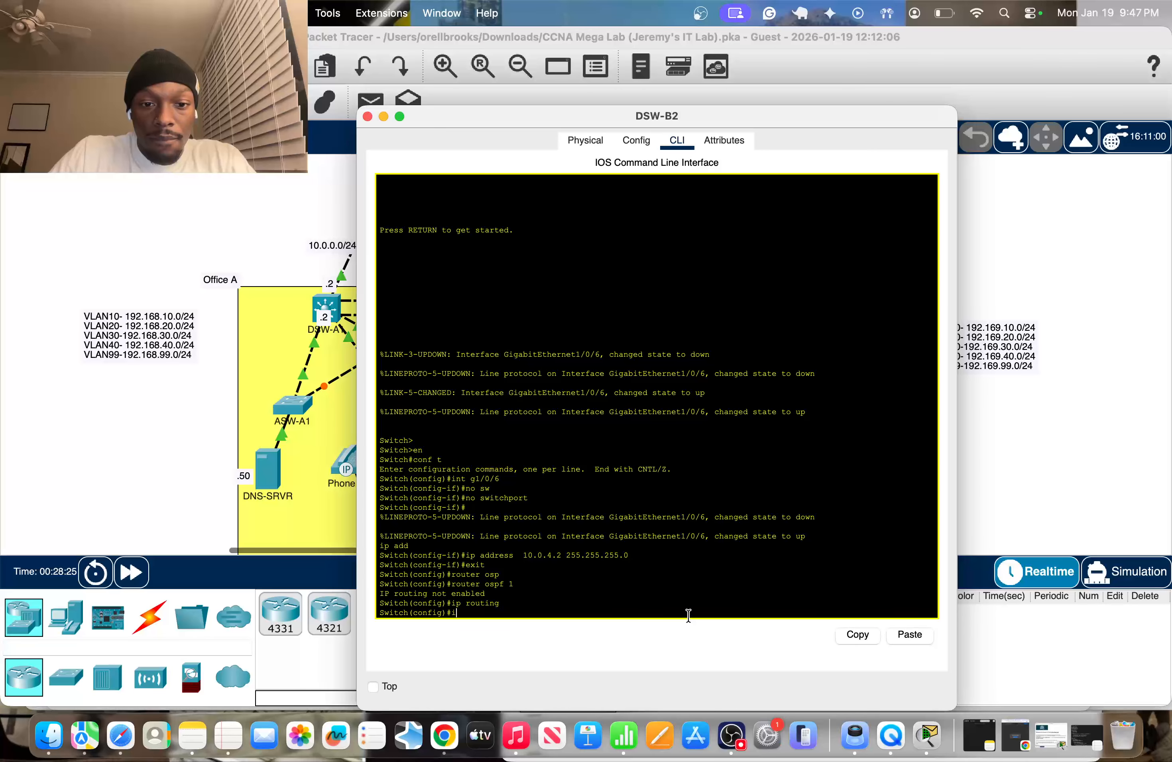
{"action": "key", "text": "BackSpace"}
{"action": "type", "text": "router os"}
{"action": "key", "text": "Tab"}
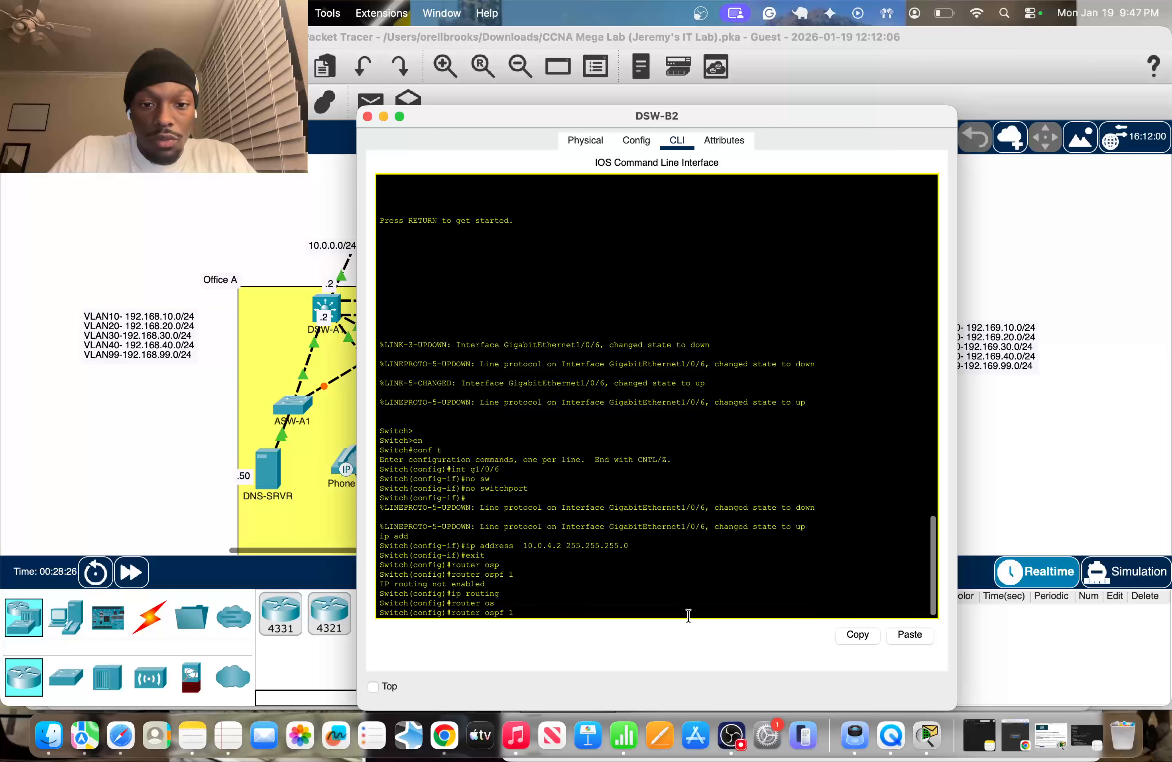
{"action": "type", "text": "1"}
{"action": "key", "text": "Return"}
Step: Advertise network 192.169.0.0 with wildcard mask 0.0.255.255 in area 0 under DSW-B2's OSPF process
{"action": "type", "text": "netw"}
{"action": "key", "text": "Tab"}
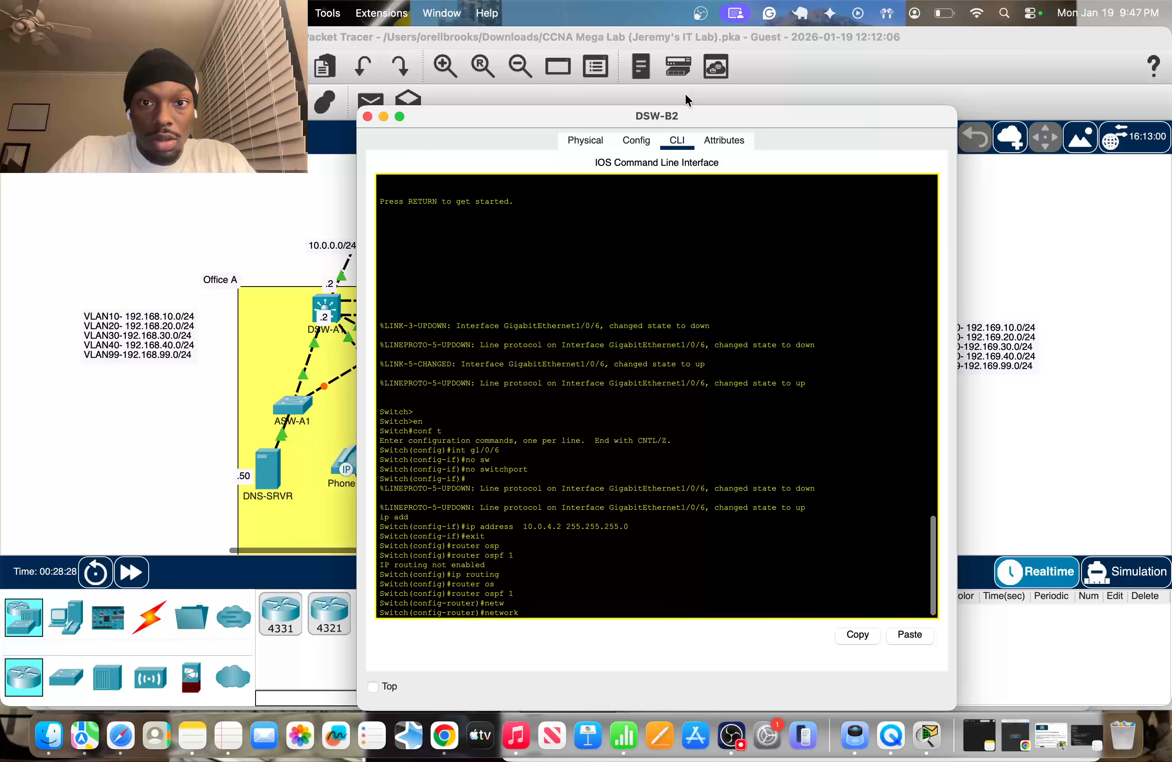
{"action": "left_click_drag", "start_coordinate": [687, 106], "coordinate": [435, 104]}
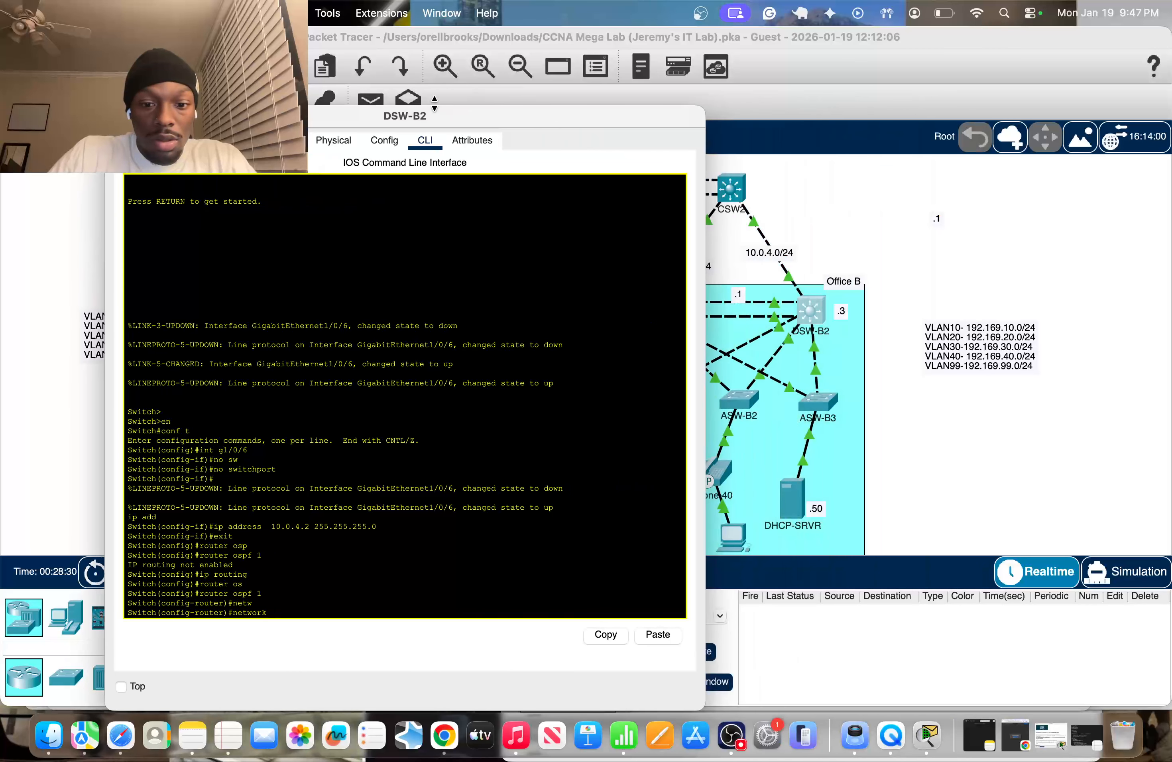
{"action": "type", "text": "192.169.0.0 0."}
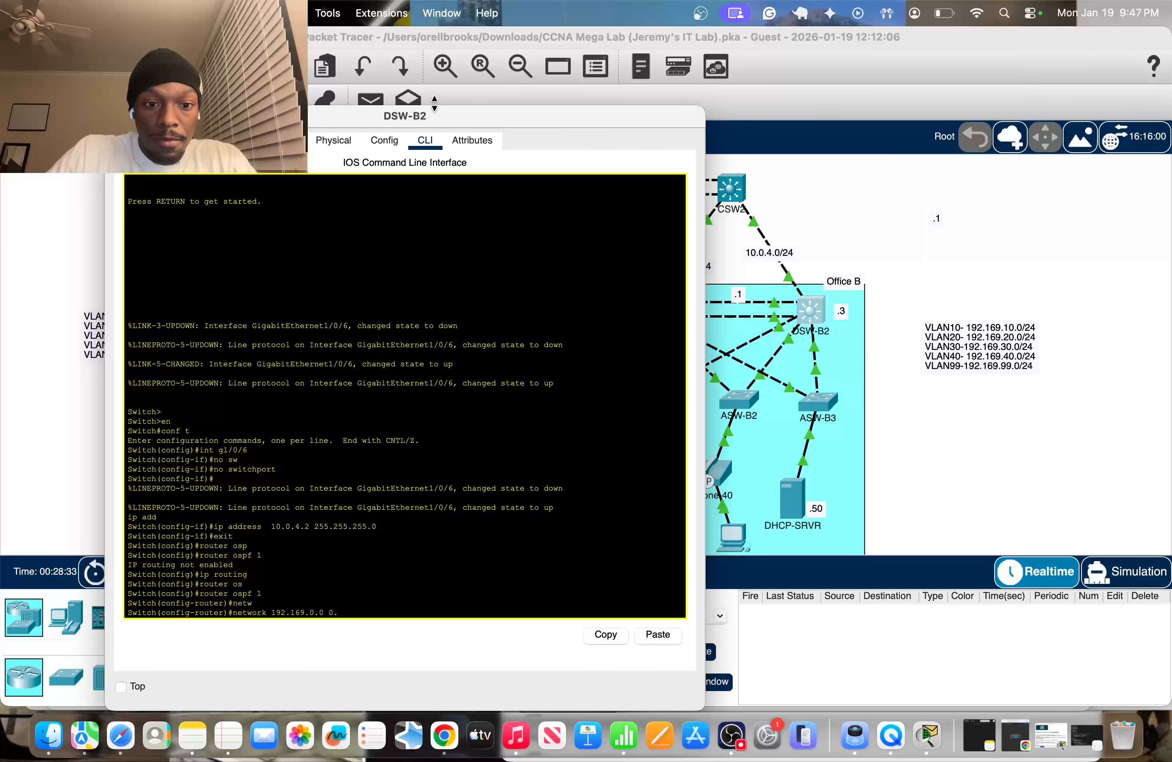
{"action": "type", "text": "0.2"}
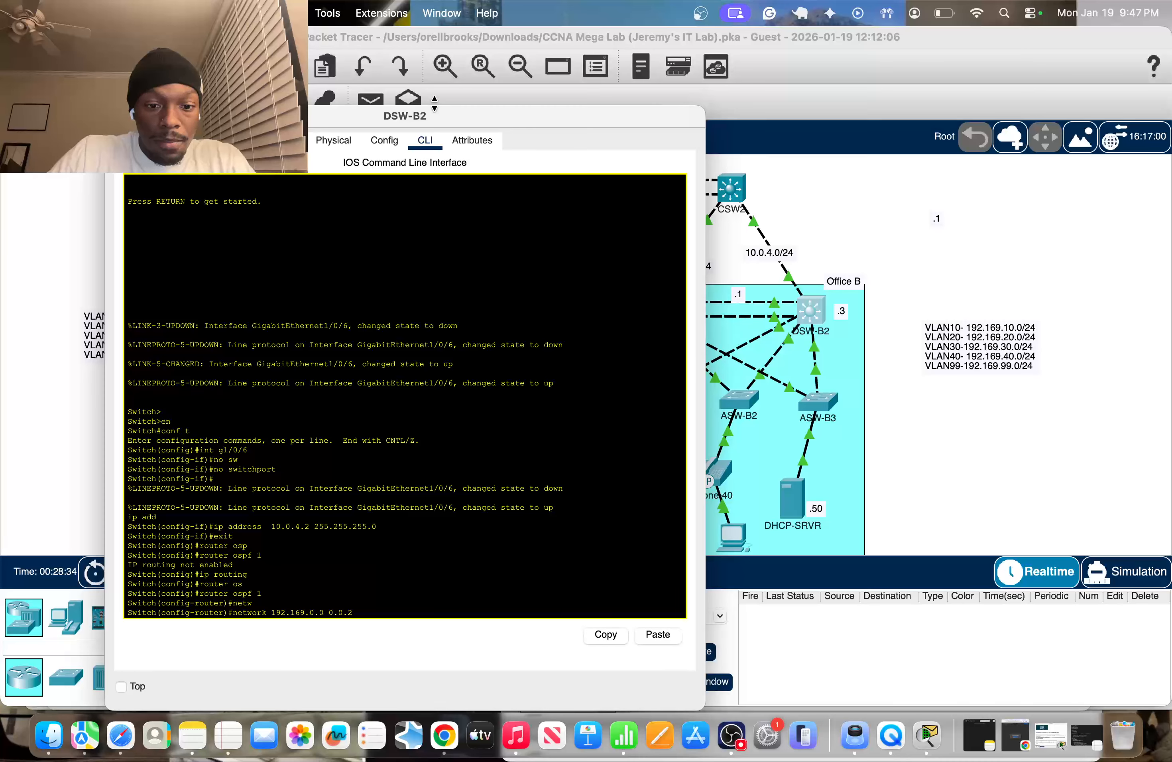
{"action": "type", "text": "55.255 a"}
{"action": "key", "text": "Tab"}
{"action": "type", "text": "0"}
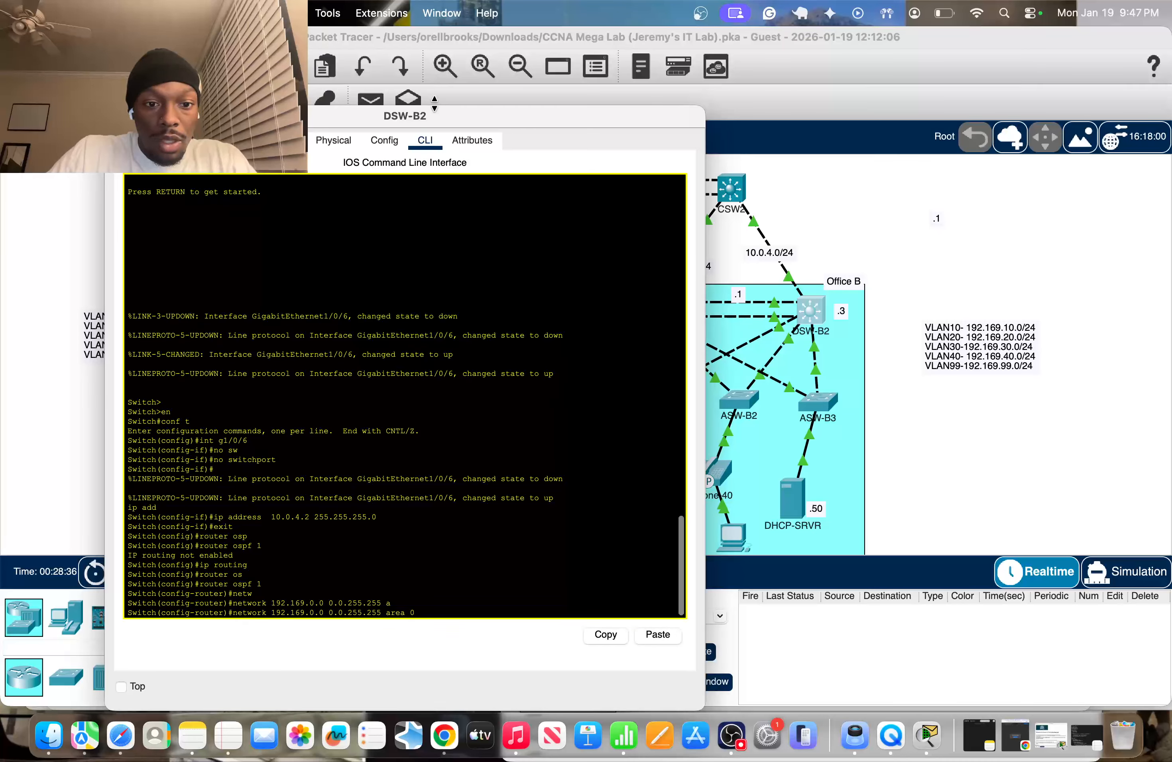
{"action": "key", "text": "Return"}
Step: Advertise network 10.0.4.0 with wildcard mask 0.0.0.255 in area 0 on DSW-B2 and return to the topology
{"action": "type", "text": "net"}
{"action": "key", "text": "Tab"}
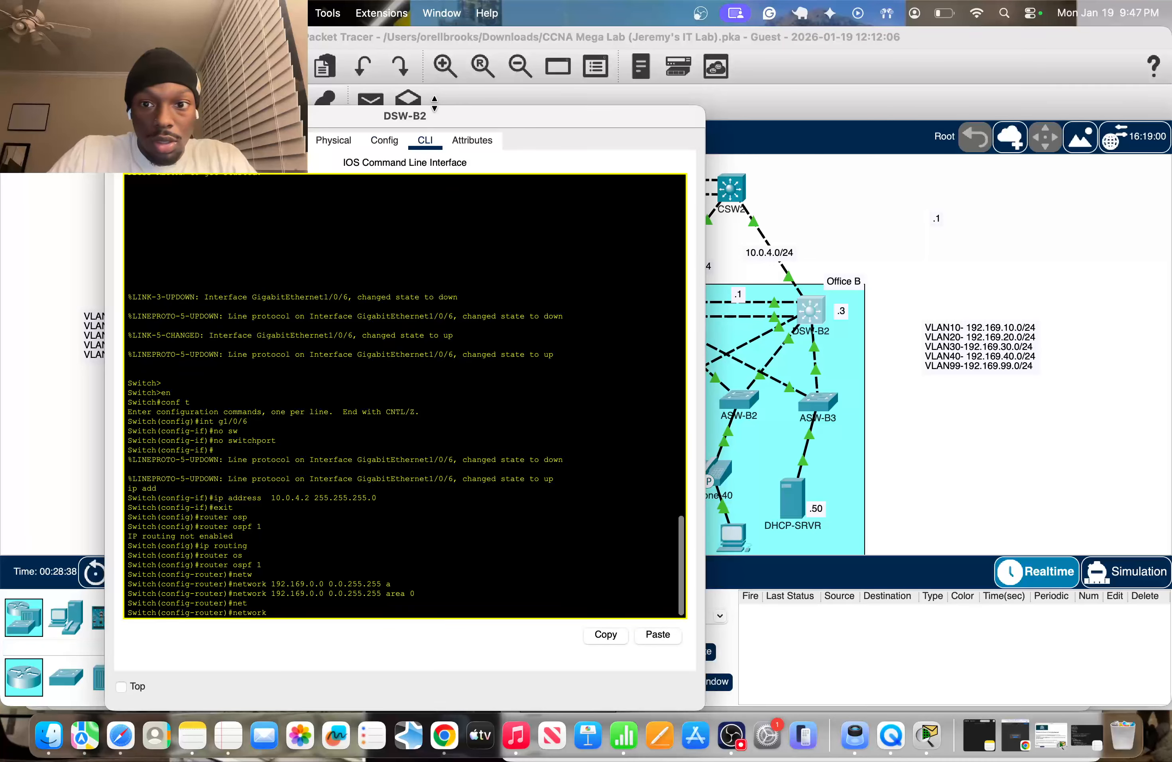
{"action": "type", "text": "1"}
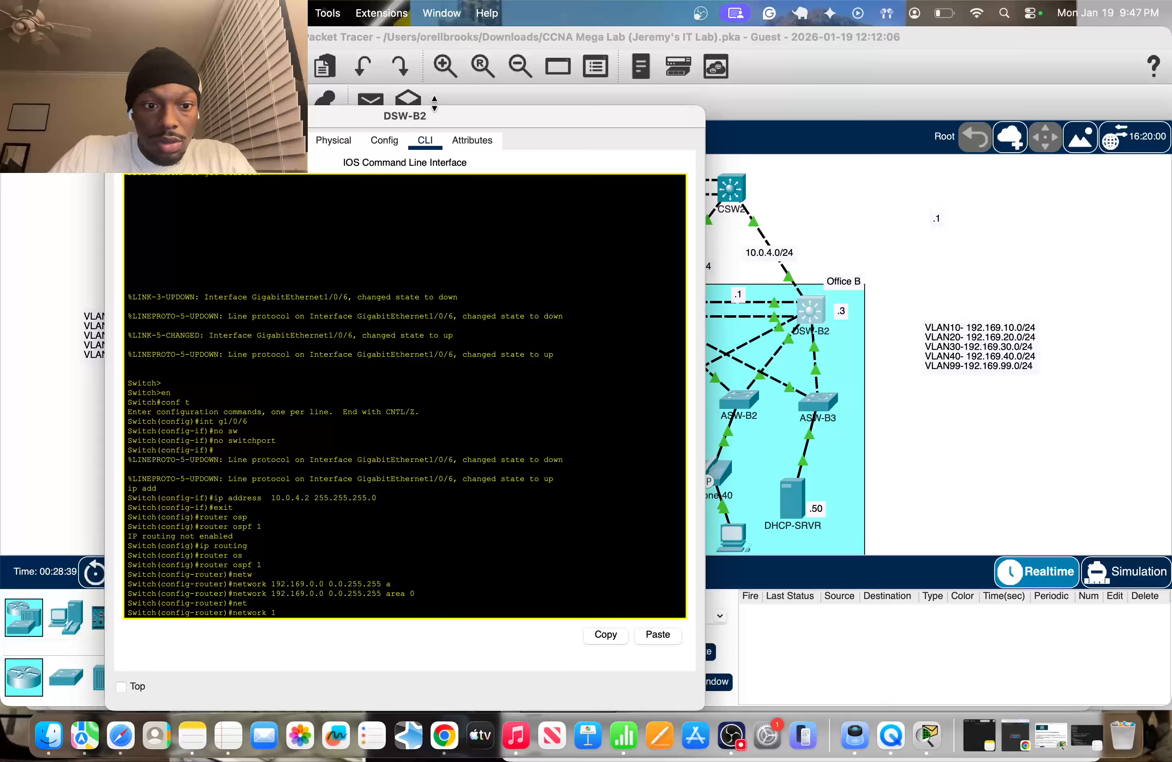
{"action": "type", "text": "0"}
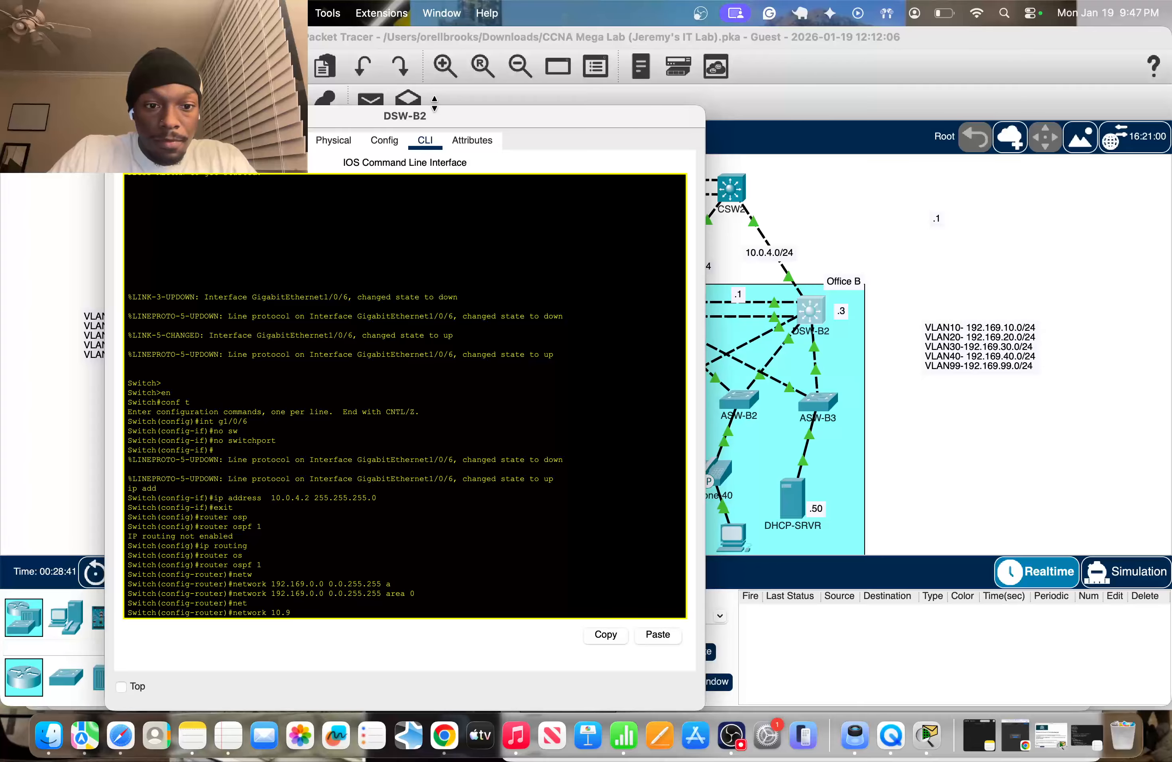
{"action": "type", "text": ".0"}
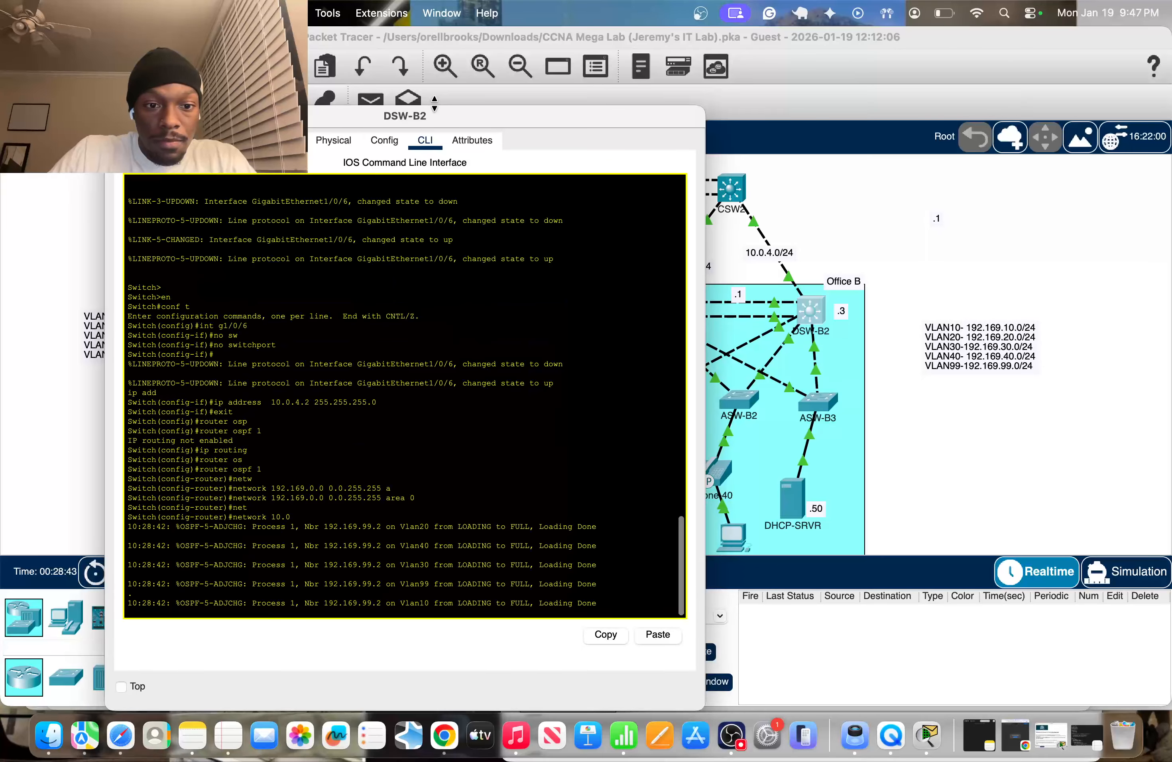
{"action": "type", "text": ".0"}
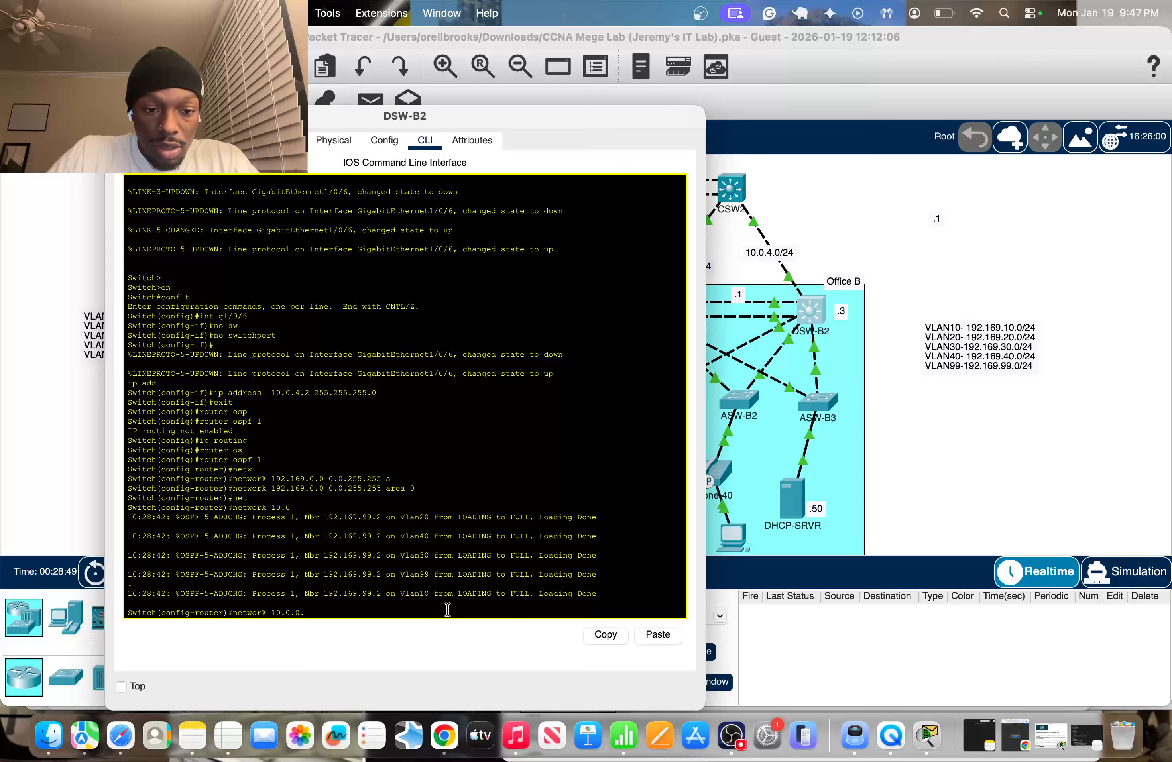
{"action": "type", "text": ".0"}
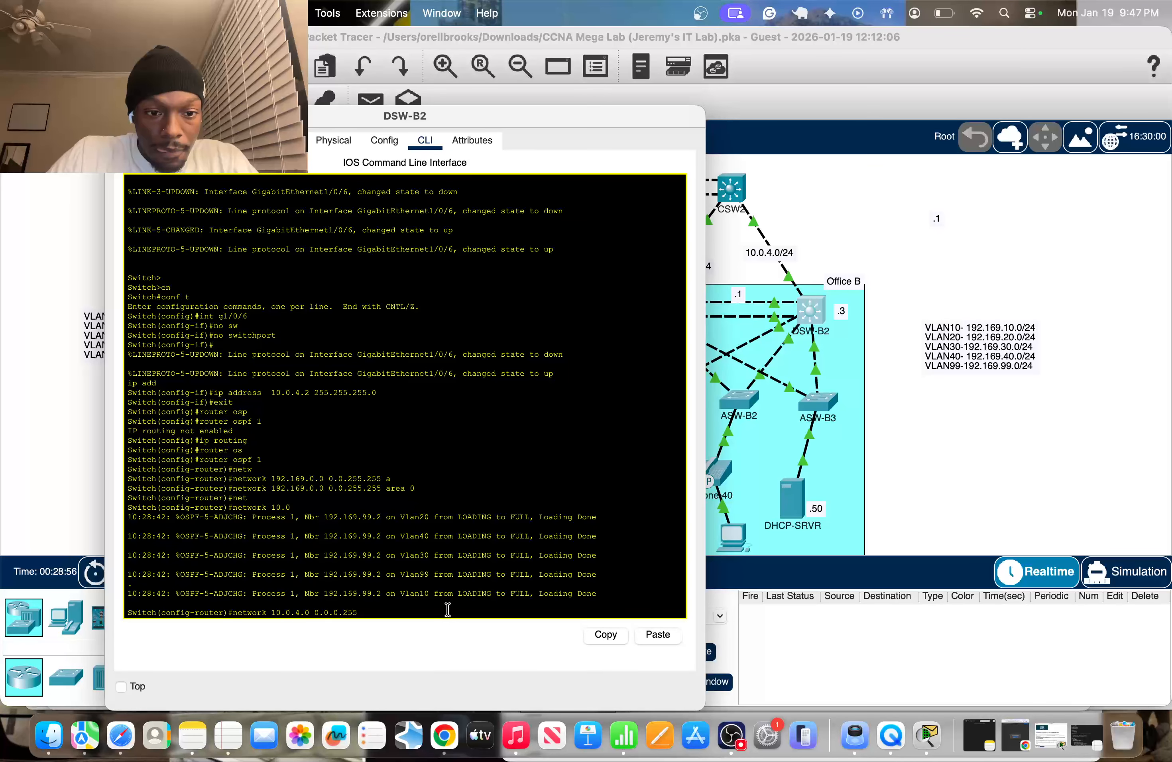
{"action": "type", "text": "a"}
{"action": "key", "text": "Tab"}
{"action": "type", "text": "0"}
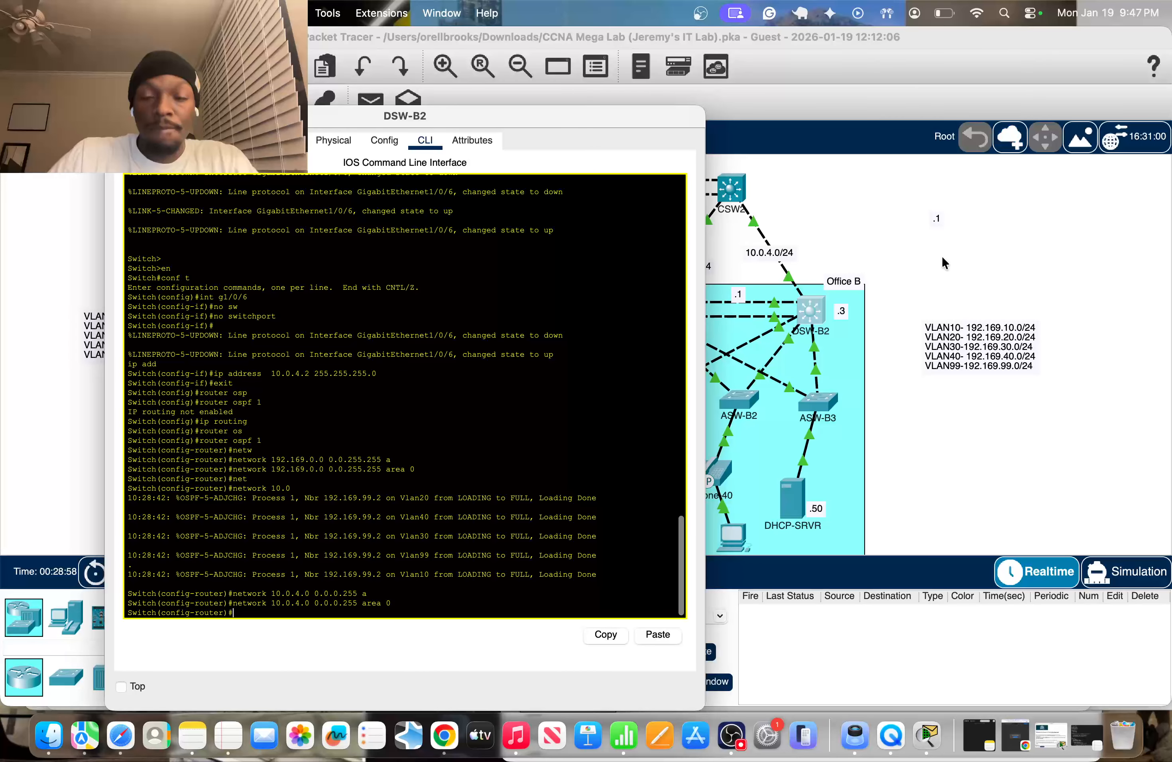
{"action": "left_click", "coordinate": [919, 239]}
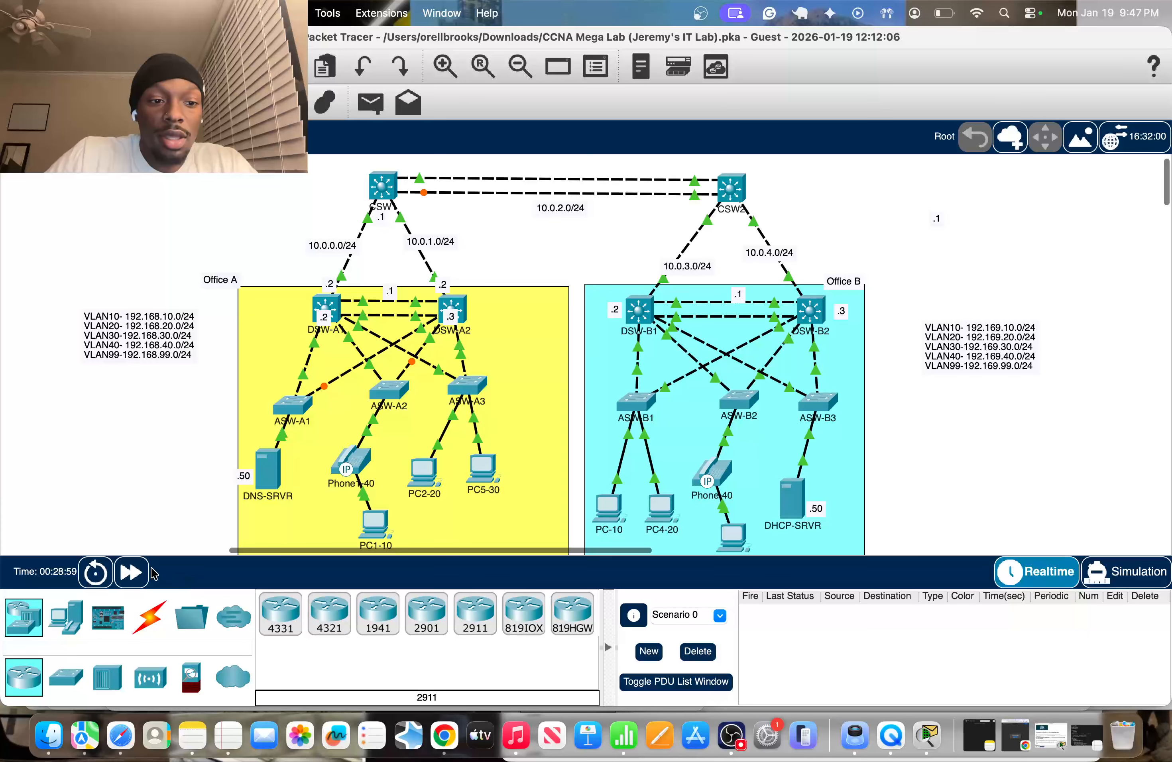
{"action": "scroll", "coordinate": [198, 533], "scroll_direction": "left", "scroll_amount": 10}
{"action": "scroll", "coordinate": [223, 537], "scroll_direction": "right", "scroll_amount": 10}
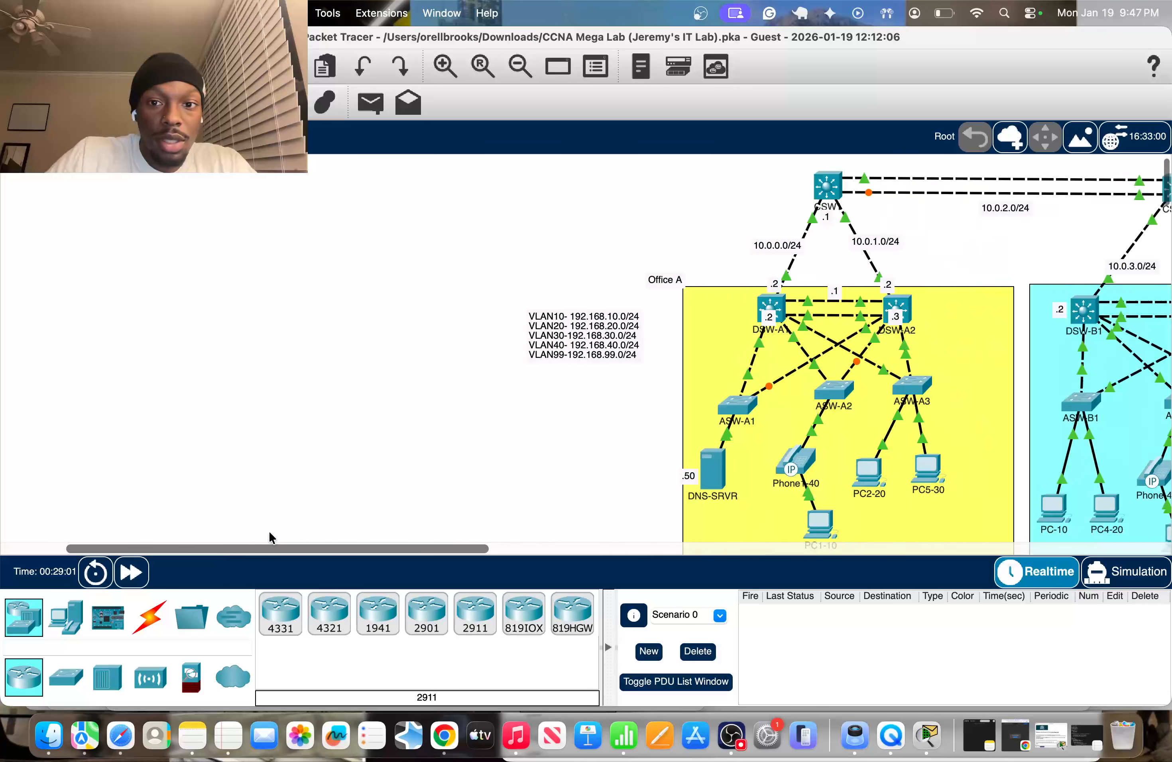
{"action": "scroll", "coordinate": [494, 437], "scroll_direction": "down", "scroll_amount": 2}
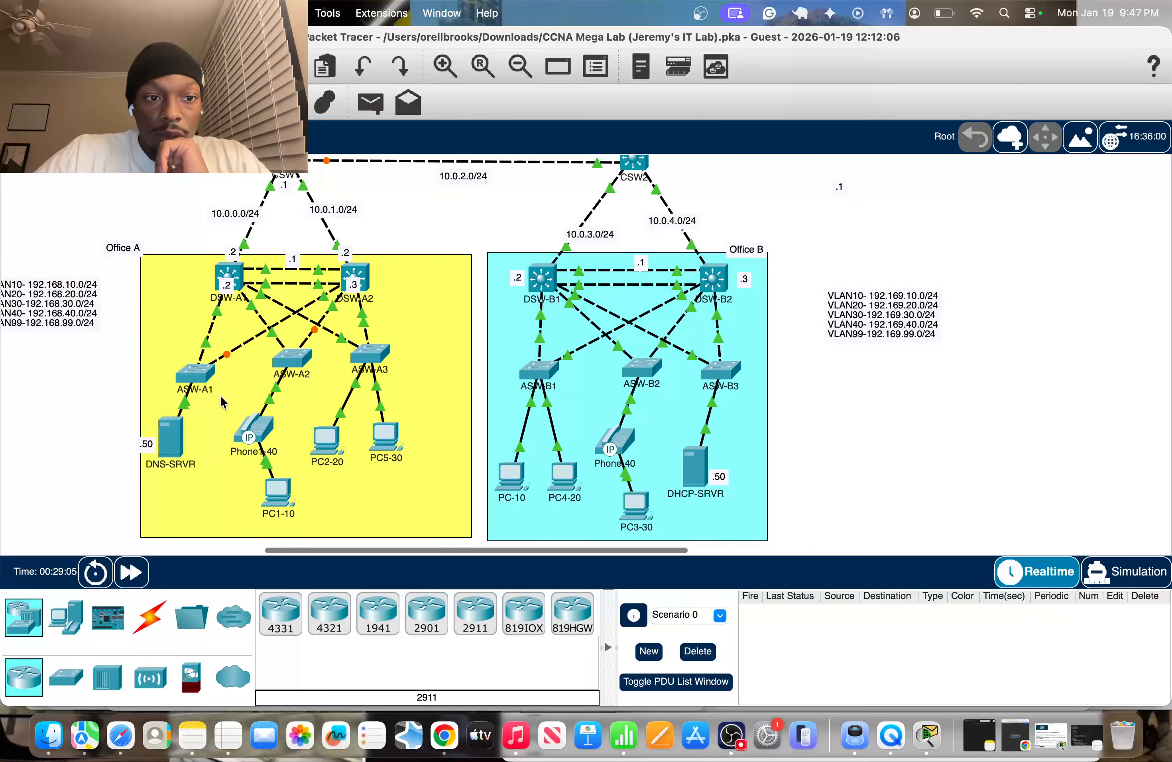
{"action": "scroll", "coordinate": [277, 410], "scroll_direction": "up", "scroll_amount": 1}
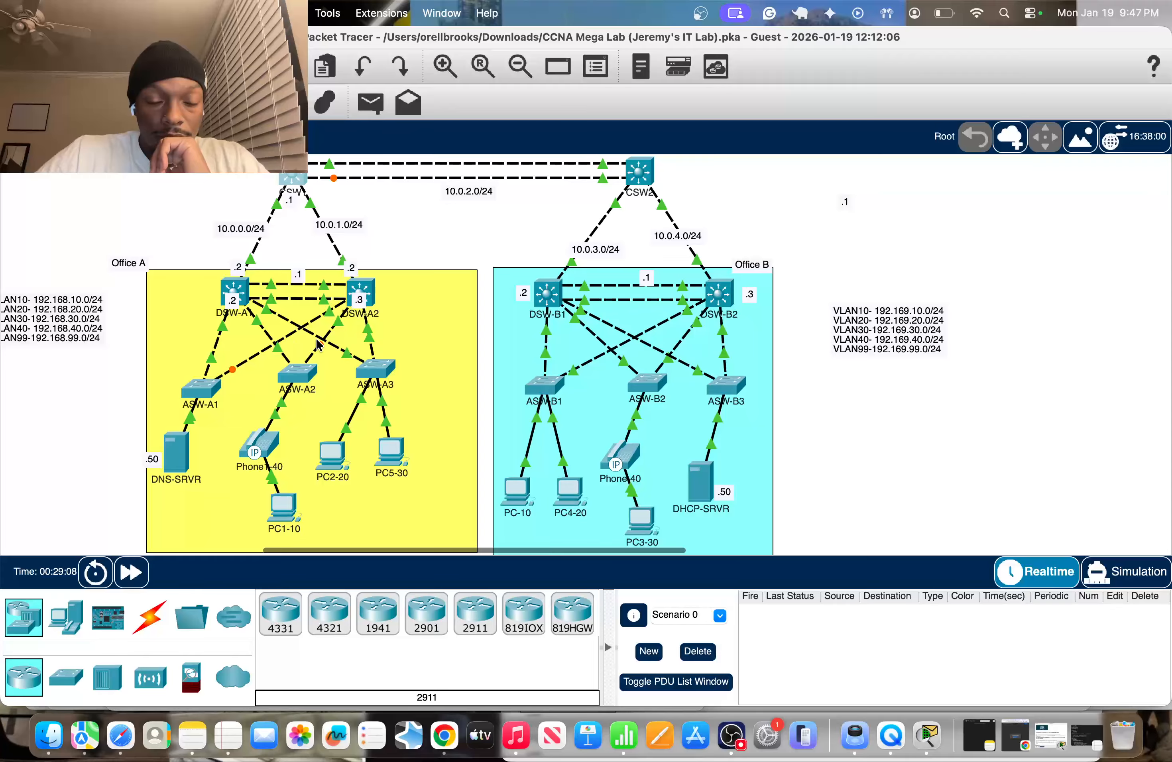
{"action": "mouse_move", "coordinate": [317, 346]}
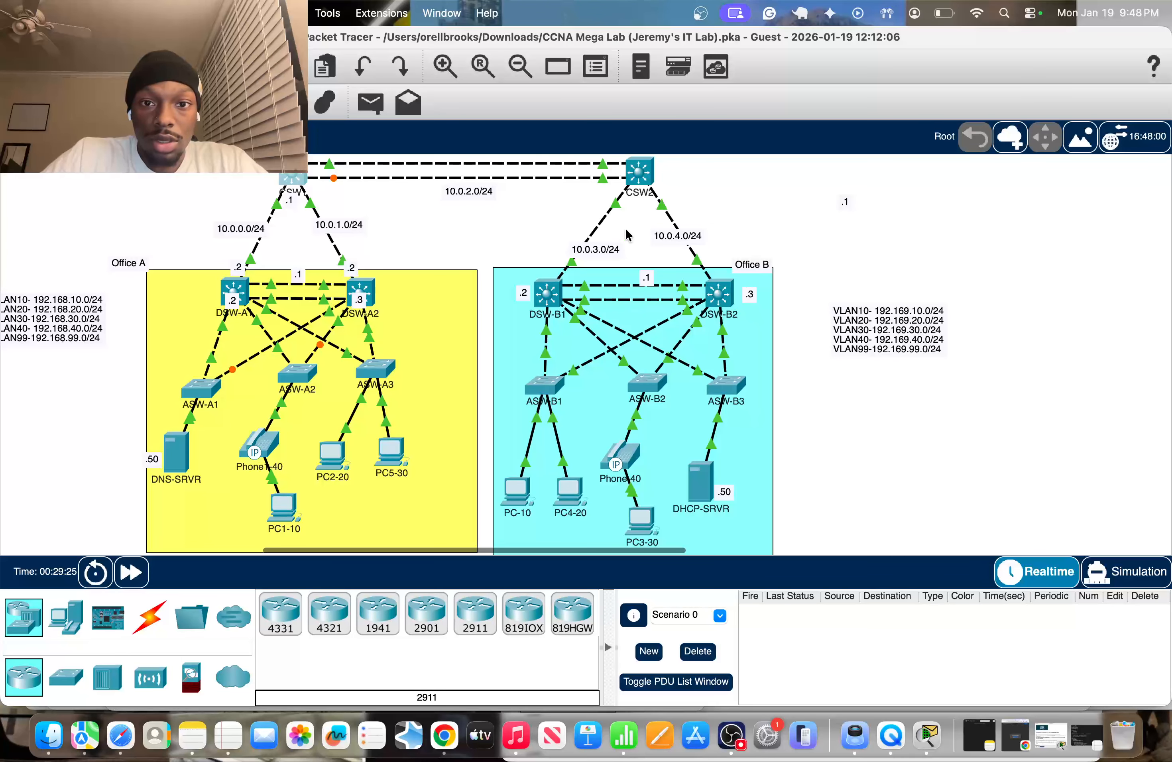
Step: Show CSW2's IP routing table, check the OSPF routes to Office B's VLAN networks, and return to the topology
{"action": "left_click", "coordinate": [638, 173]}
{"action": "key", "text": "Return"}
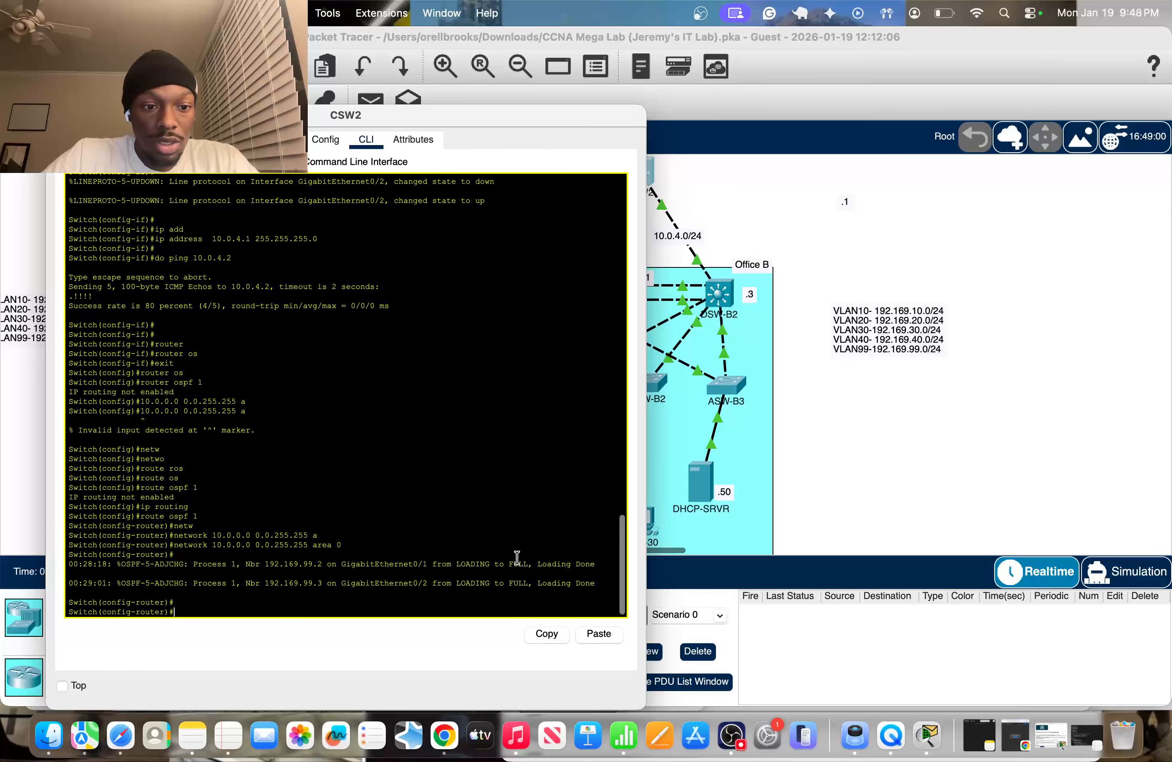
{"action": "type", "text": "do sh ip route"}
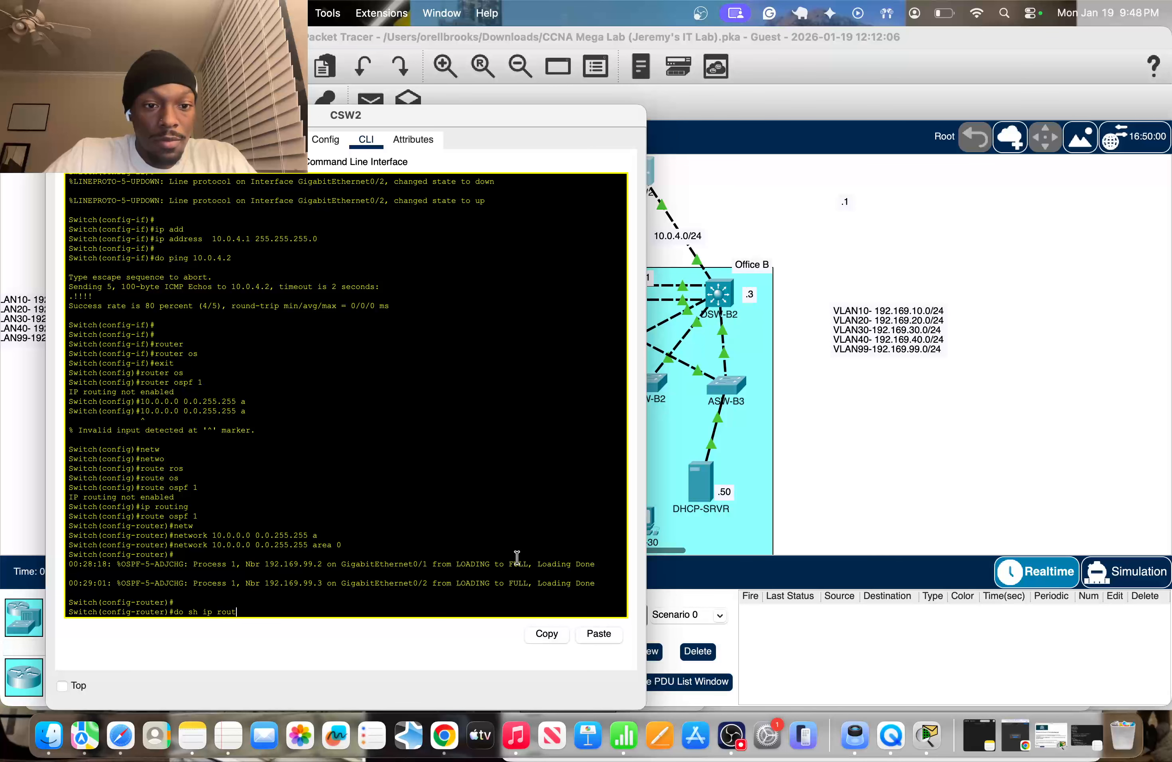
{"action": "key", "text": "Return"}
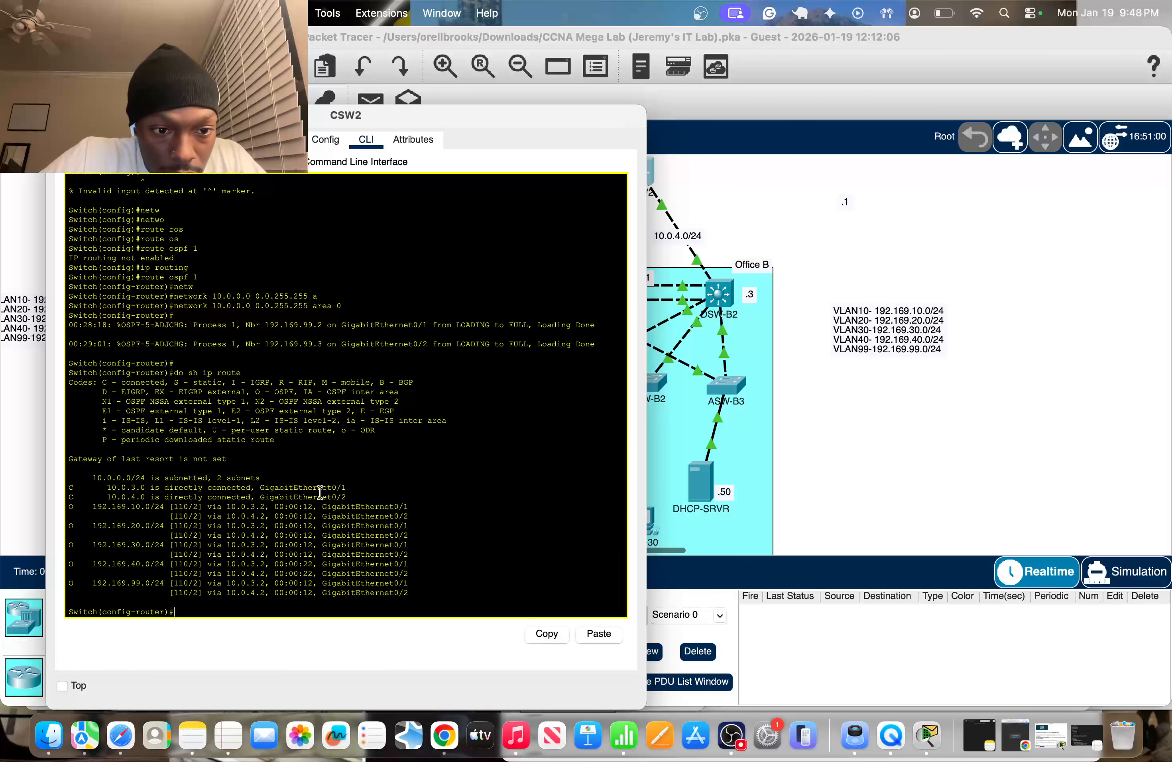
{"action": "left_click_drag", "start_coordinate": [322, 498], "coordinate": [332, 566]}
{"action": "left_click", "coordinate": [930, 272]}
{"action": "scroll", "coordinate": [482, 337], "scroll_direction": "up", "scroll_amount": 2}
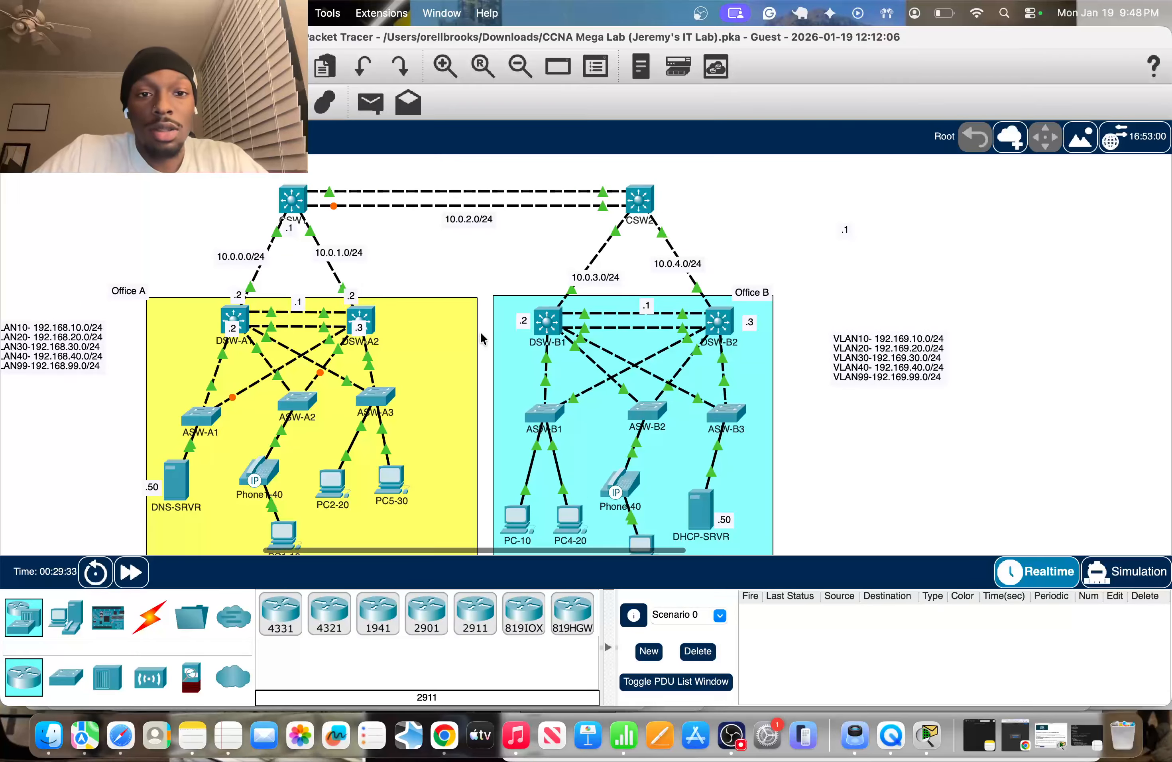
{"action": "scroll", "coordinate": [577, 337], "scroll_direction": "down", "scroll_amount": 1}
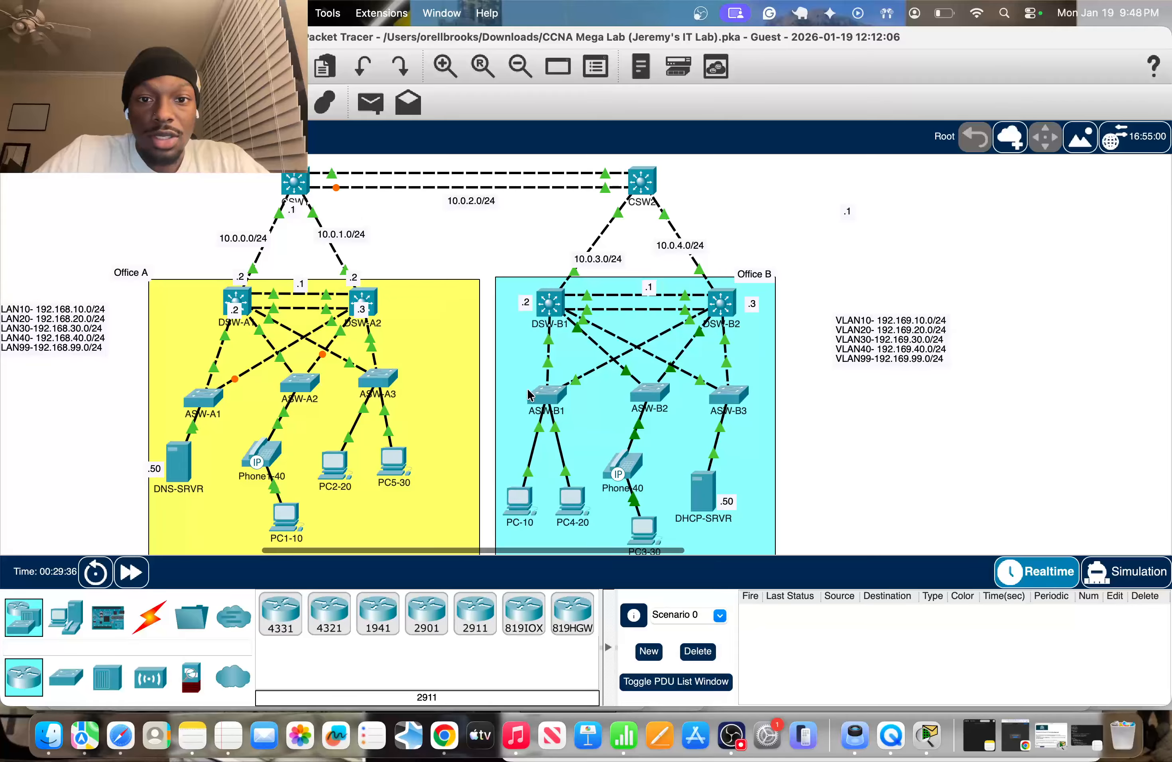
Step: Return DSW-A1 from OSPF router configuration to privileged EXEC mode, close its console, and open CSW1's console
{"action": "scroll", "coordinate": [529, 395], "scroll_direction": "down", "scroll_amount": 1}
{"action": "scroll", "coordinate": [530, 394], "scroll_direction": "up", "scroll_amount": 1}
{"action": "scroll", "coordinate": [530, 395], "scroll_direction": "up", "scroll_amount": 1}
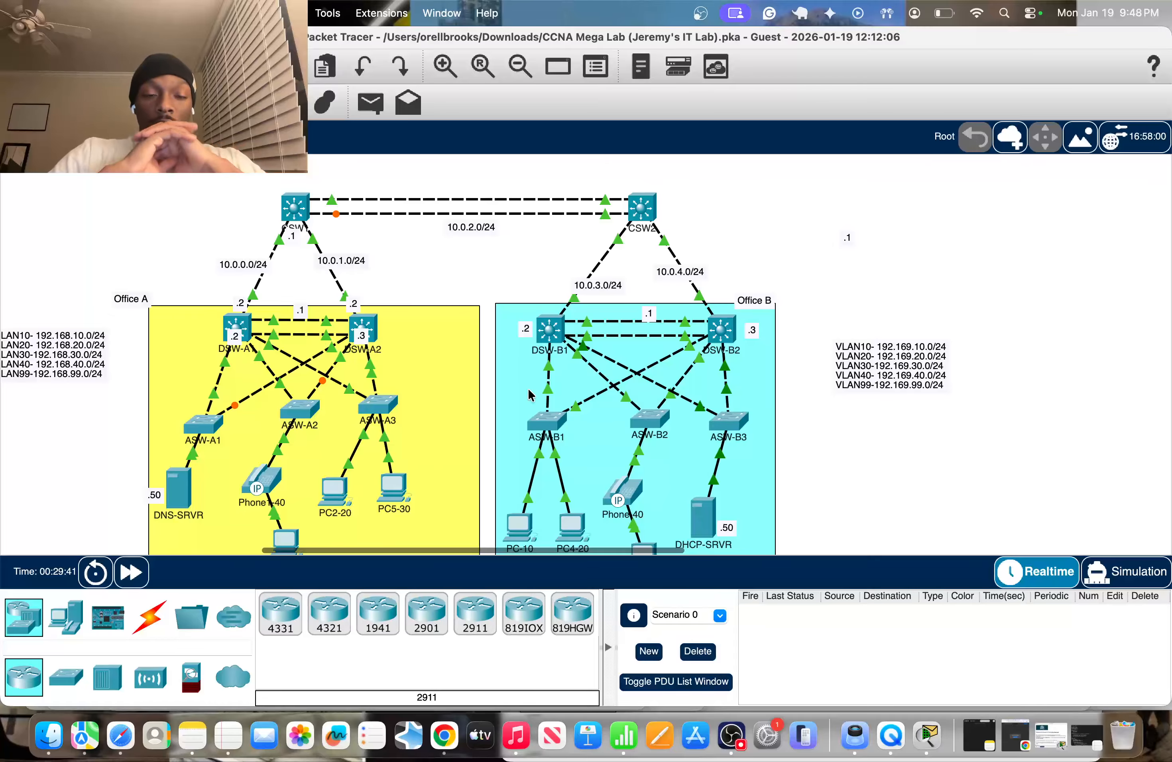
{"action": "left_click", "coordinate": [249, 318]}
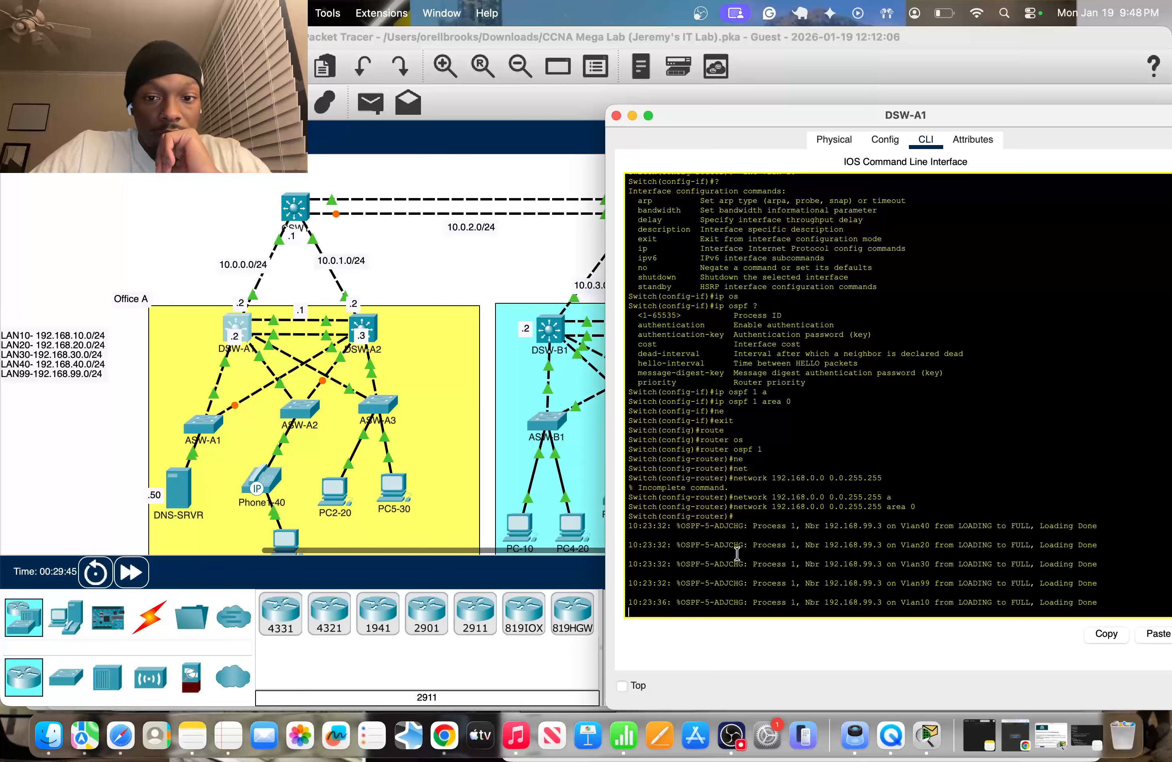
{"action": "key", "text": "Return"}
{"action": "type", "text": "en"}
{"action": "key", "text": "Return"}
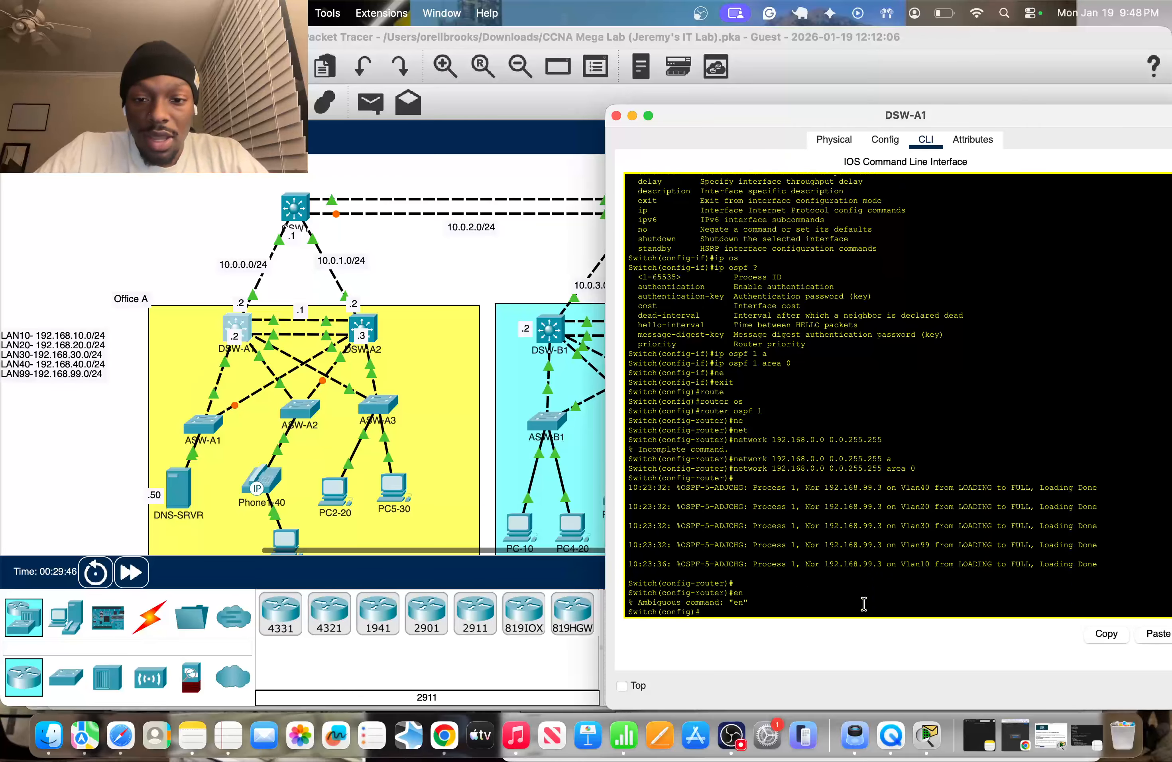
{"action": "type", "text": "exit"}
{"action": "key", "text": "Return"}
{"action": "key", "text": "Return"}
{"action": "key", "text": "Return"}
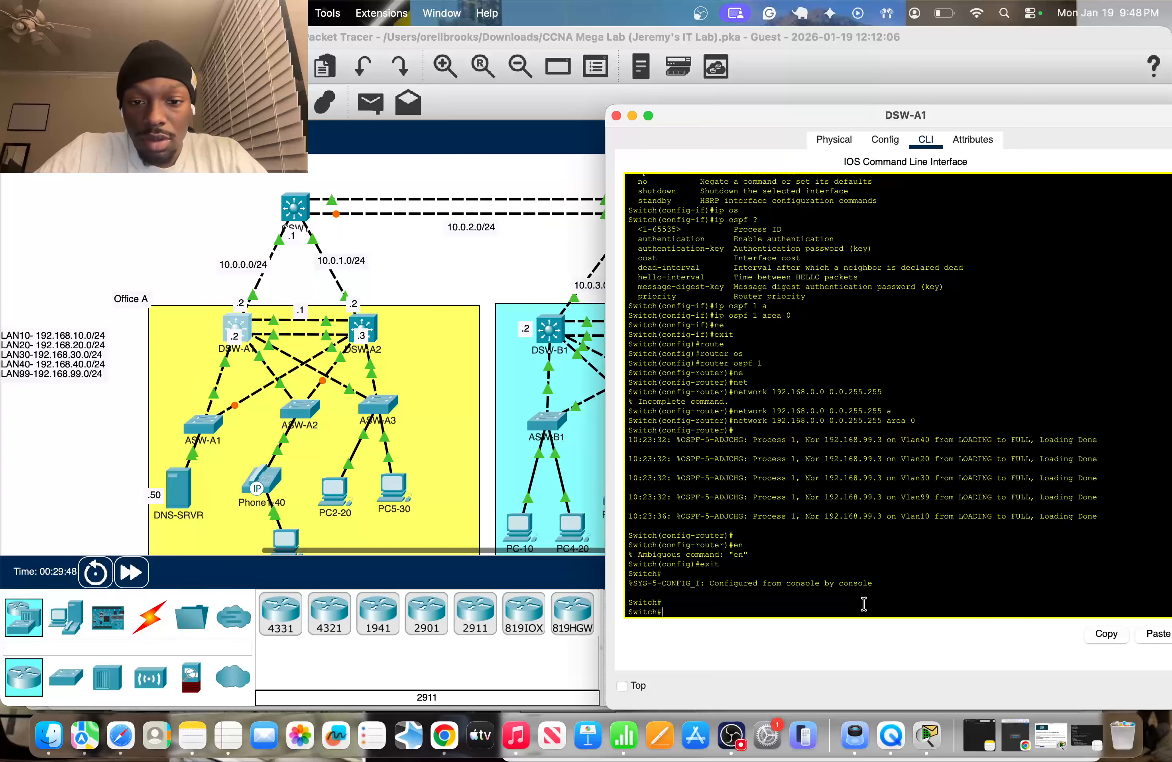
{"action": "key", "text": "super+w"}
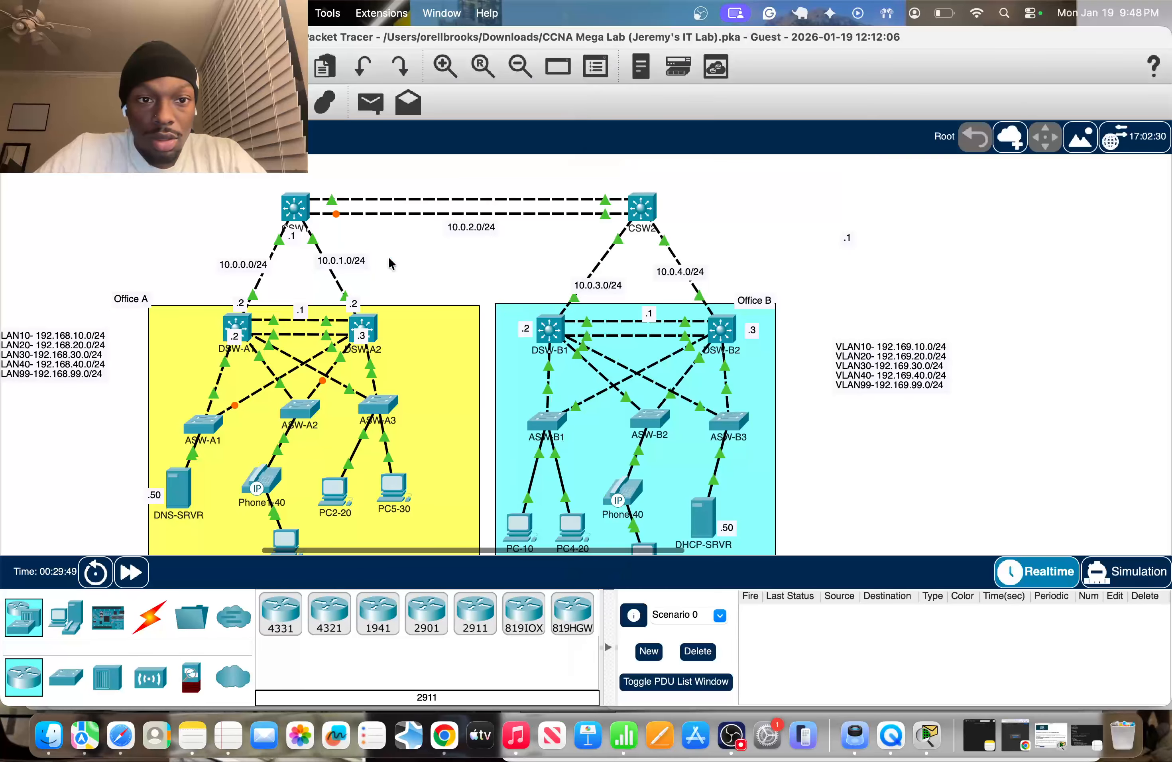
{"action": "left_click", "coordinate": [307, 214]}
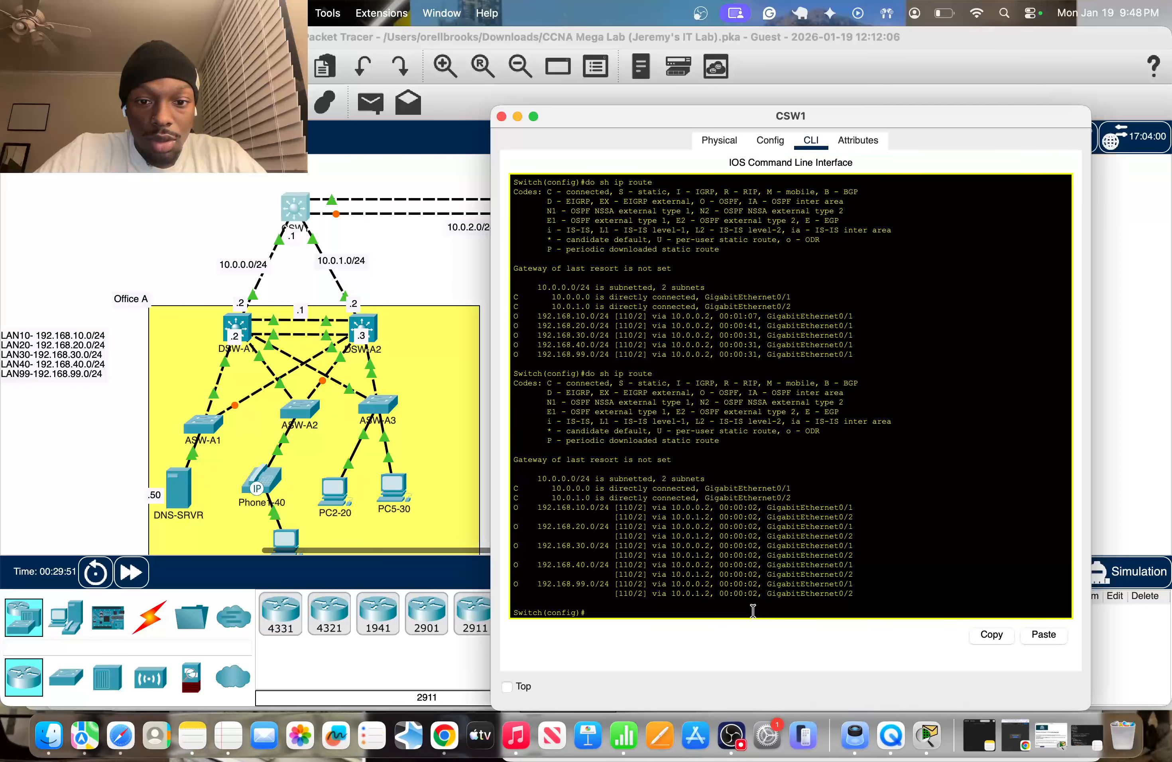
{"action": "type", "text": "defau"}
{"action": "key", "text": "Tab"}
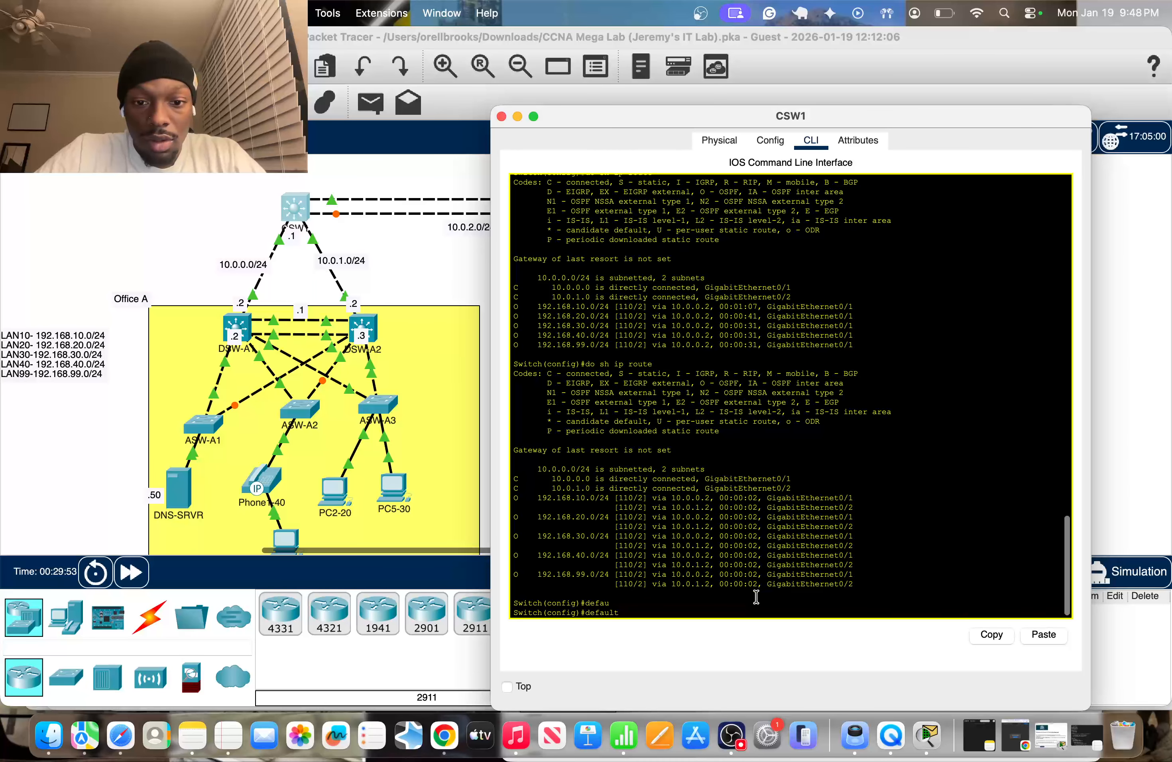
{"action": "type", "text": "int"}
{"action": "type", "text": "fi"}
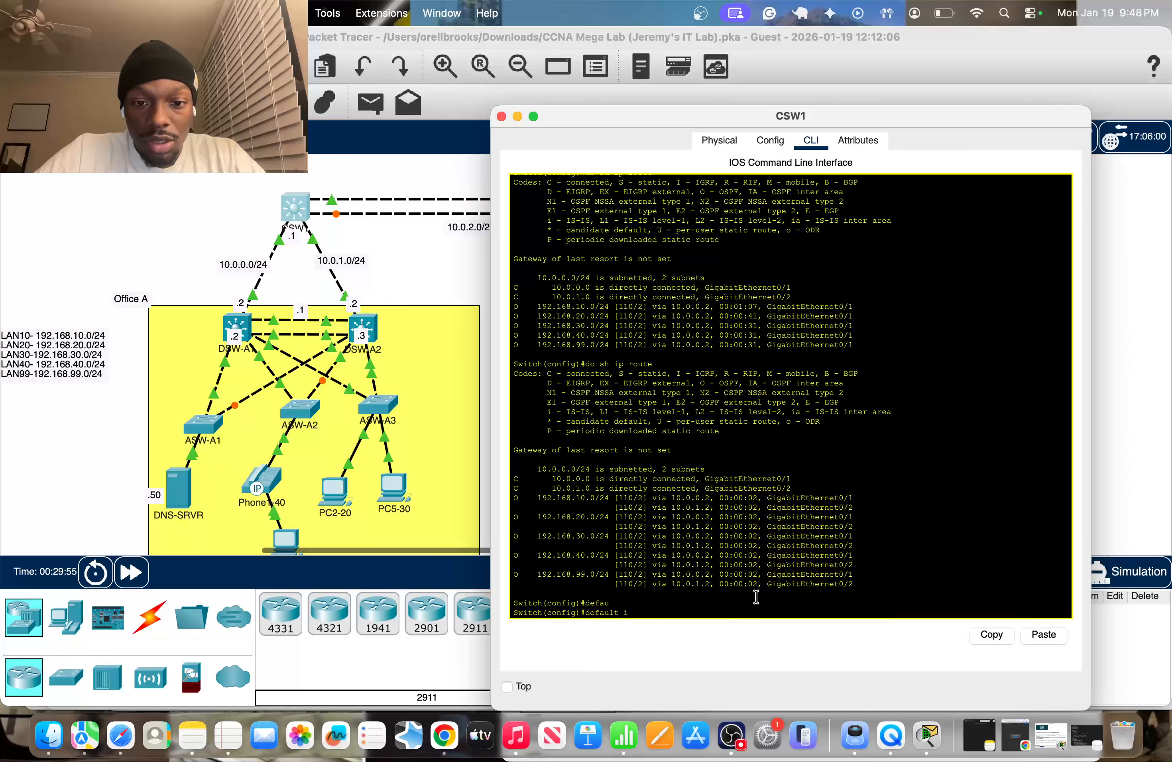
{"action": "type", "text": "nf"}
{"action": "key", "text": "Tab"}
{"action": "type", "text": "o"}
{"action": "key", "text": "Tab"}
{"action": "key", "text": "BackSpace"}
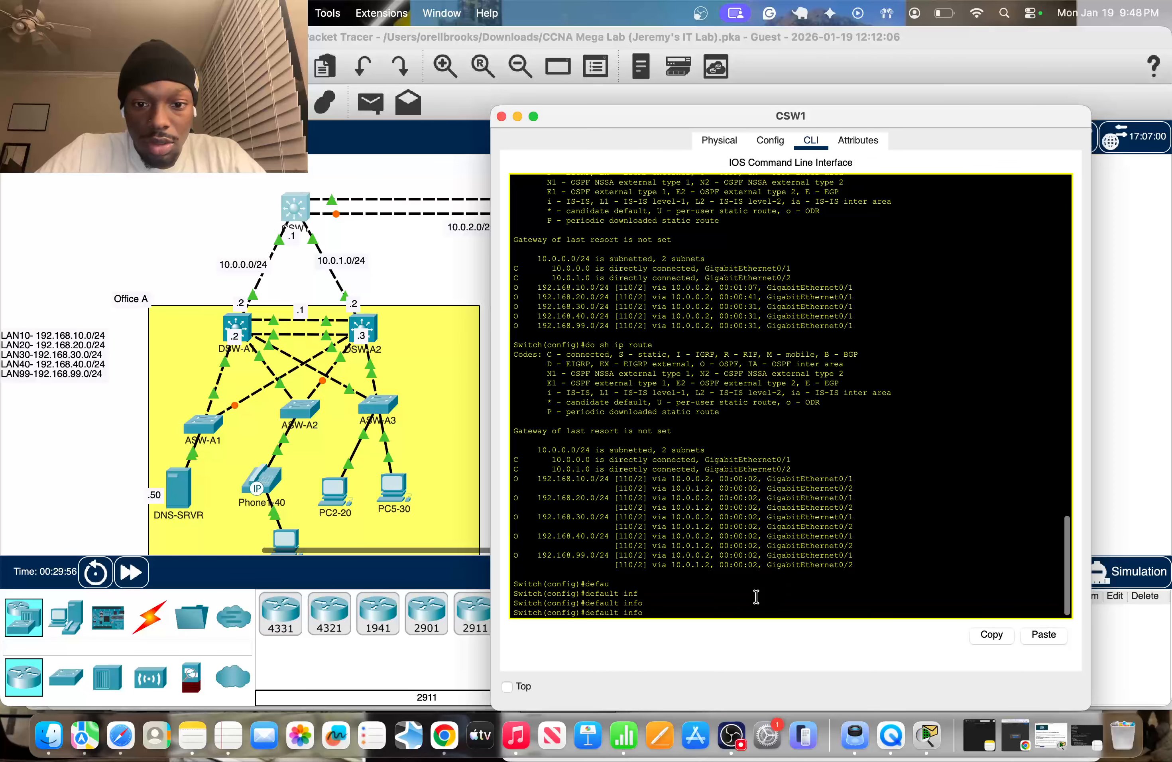
{"action": "key", "text": "BackSpace"}
{"action": "key", "text": "BackSpace"}
{"action": "key", "text": "BackSpace"}
{"action": "key", "text": "BackSpace"}
{"action": "key", "text": "BackSpace"}
{"action": "key", "text": "BackSpace"}
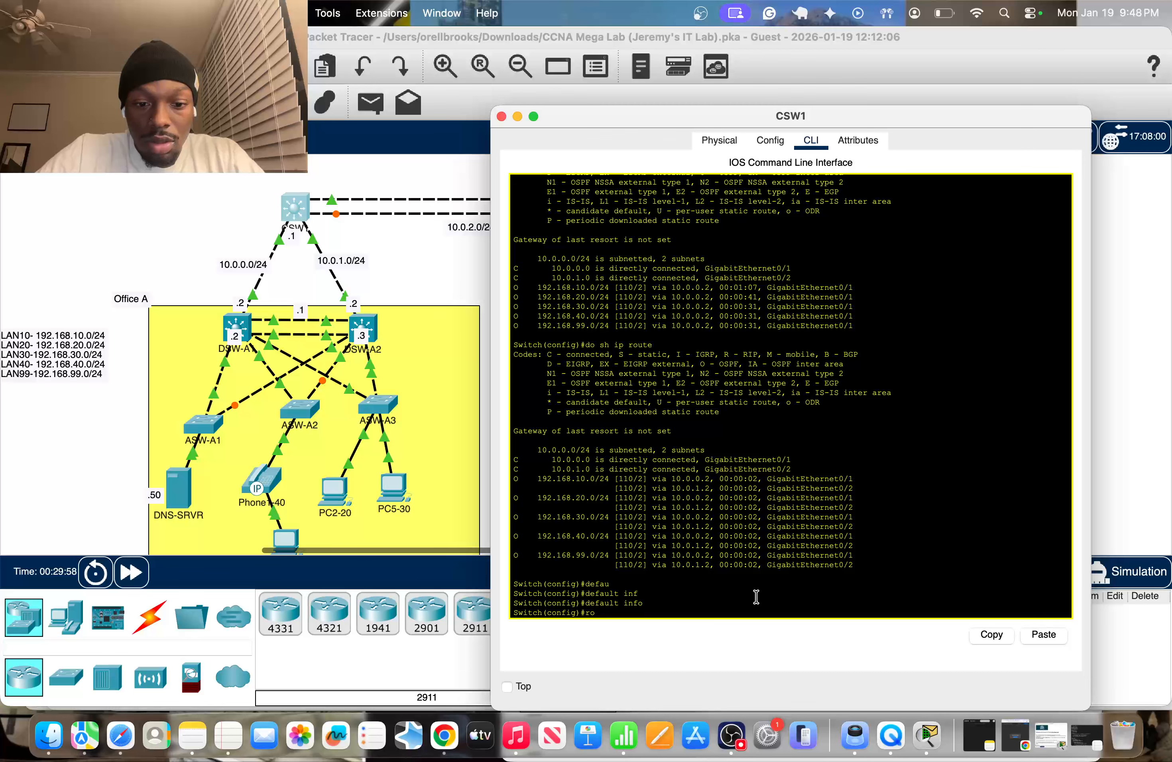
Step: Enter OSPF process 1 on CSW1 and enable default route advertisement with default-information originate
{"action": "type", "text": "router osp"}
{"action": "key", "text": "Tab"}
{"action": "type", "text": "1"}
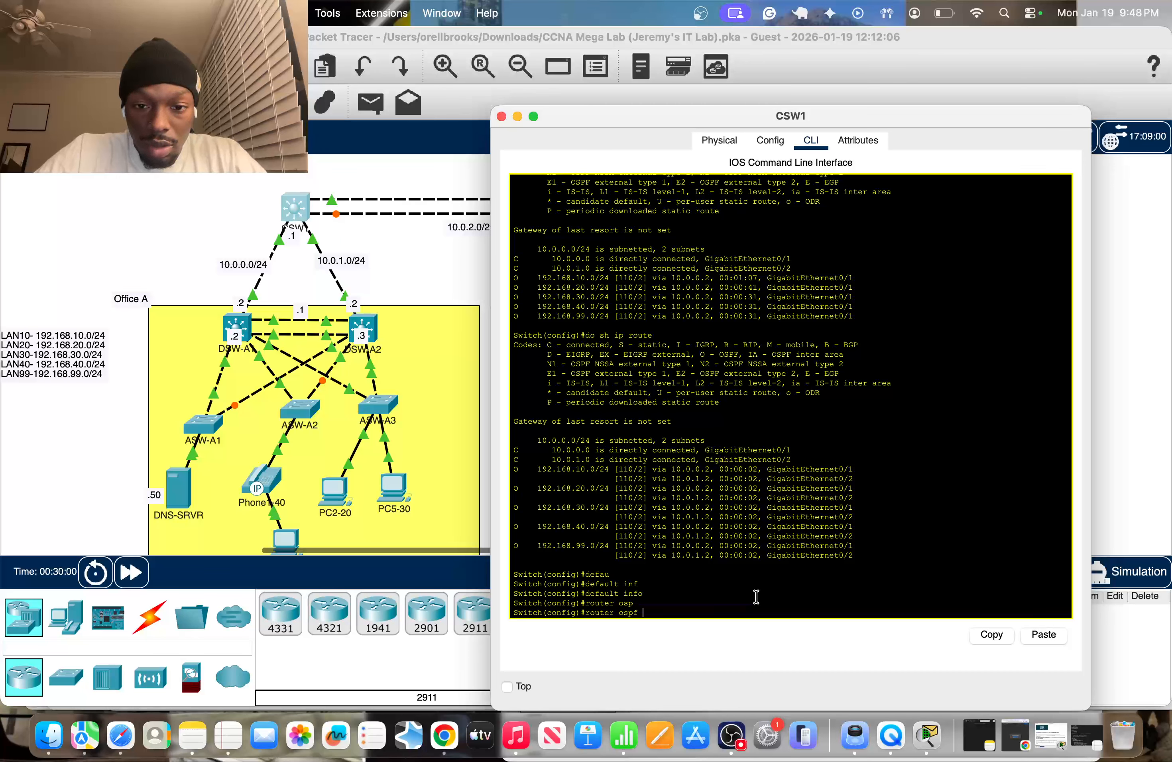
{"action": "key", "text": "Return"}
{"action": "type", "text": "defa"}
{"action": "key", "text": "Tab"}
{"action": "type", "text": "in"}
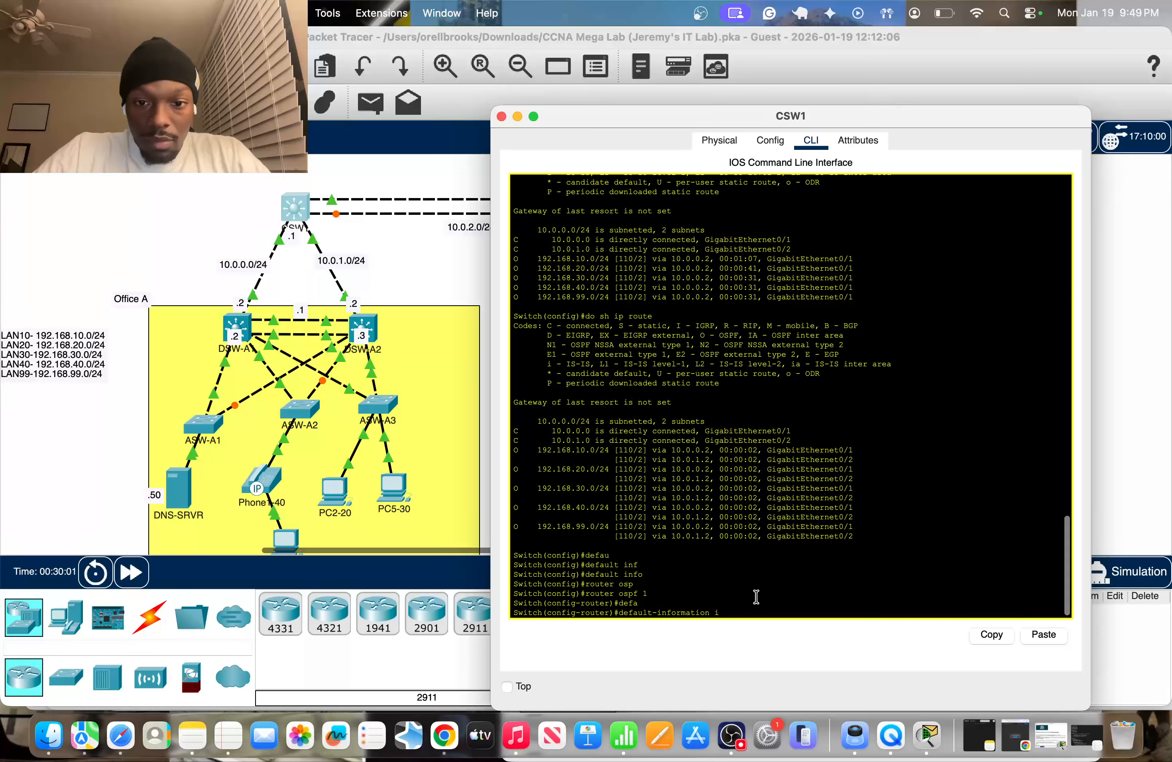
{"action": "key", "text": "Tab"}
{"action": "key", "text": "BackSpace"}
{"action": "key", "text": "BackSpace"}
{"action": "type", "text": "or"}
{"action": "key", "text": "Tab"}
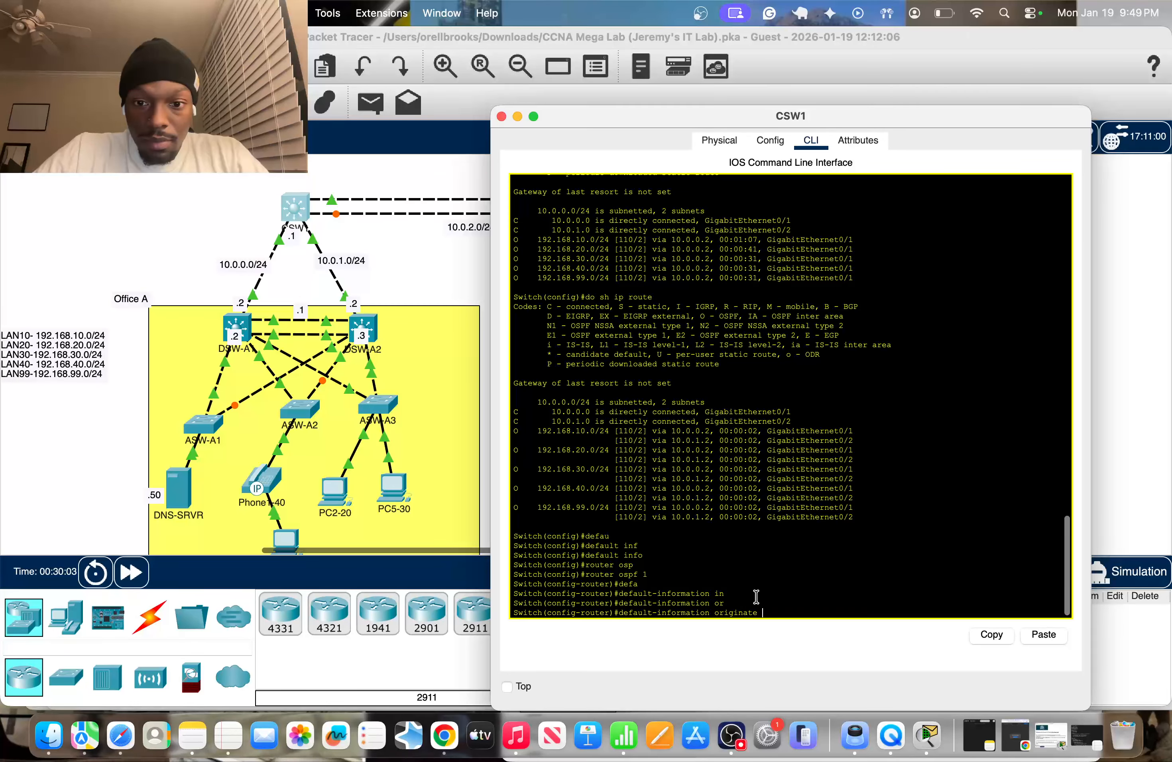
{"action": "type", "text": "?"}
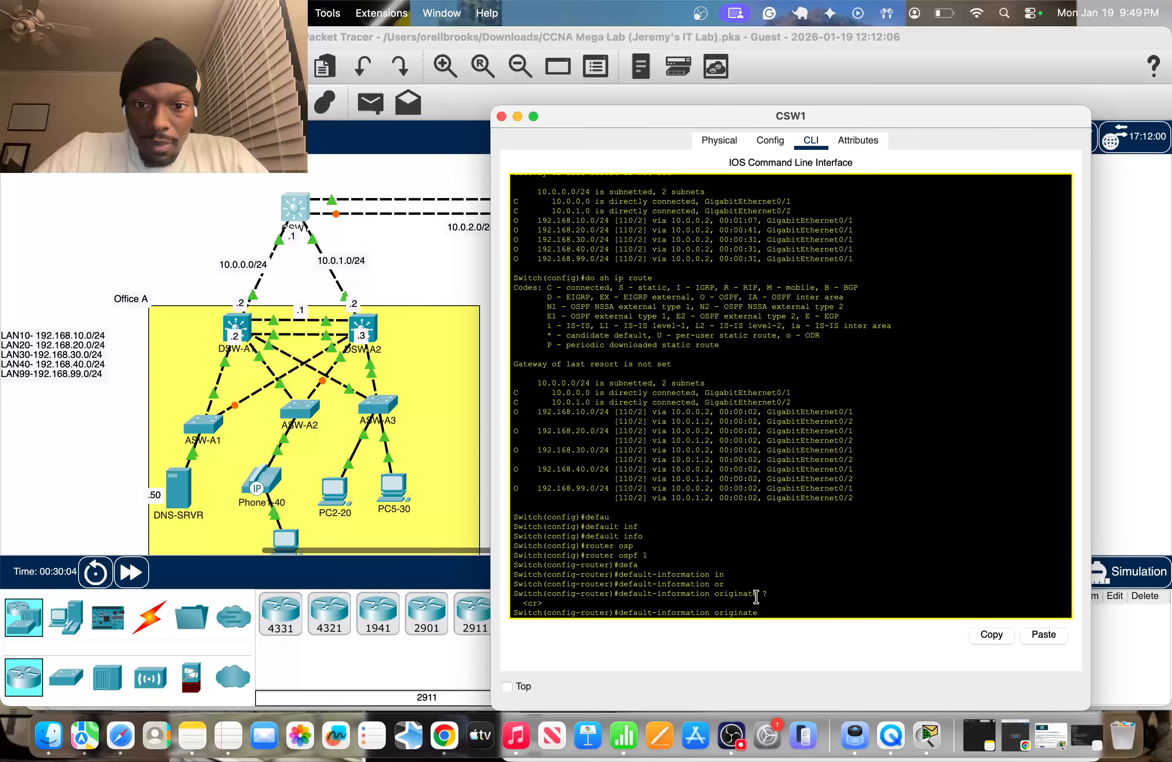
{"action": "key", "text": "Return"}
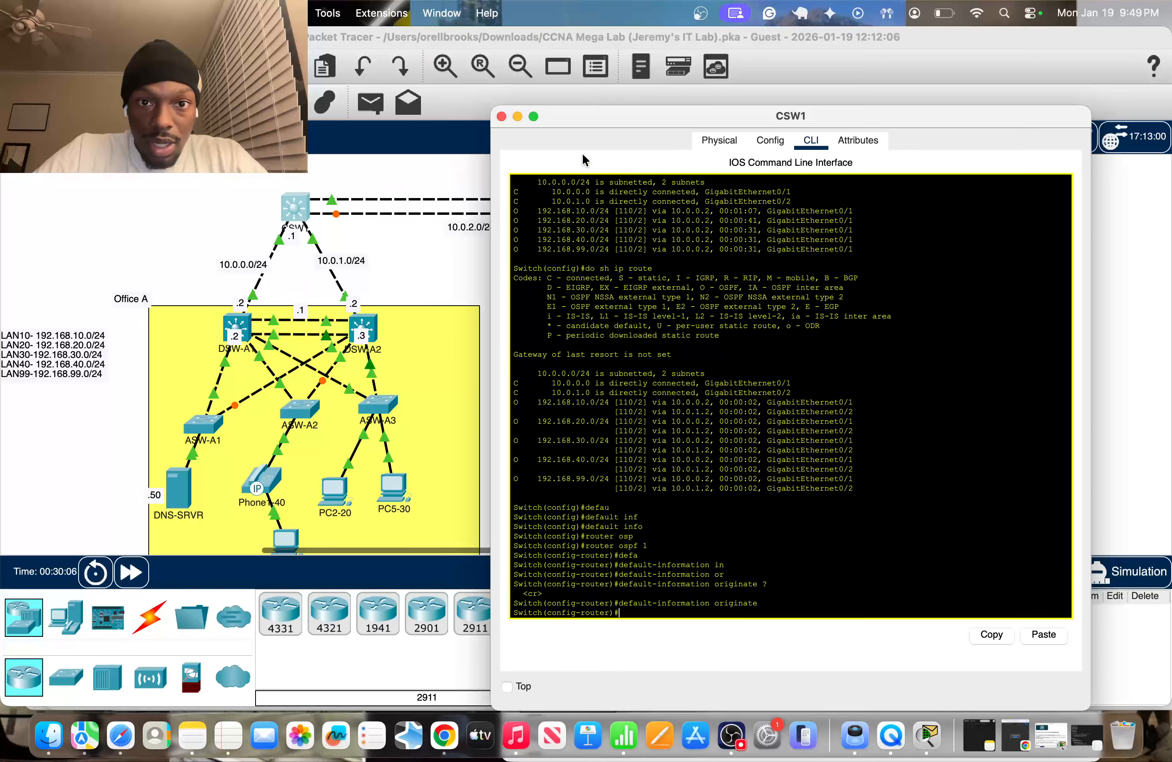
{"action": "left_click_drag", "start_coordinate": [591, 130], "coordinate": [911, 136]}
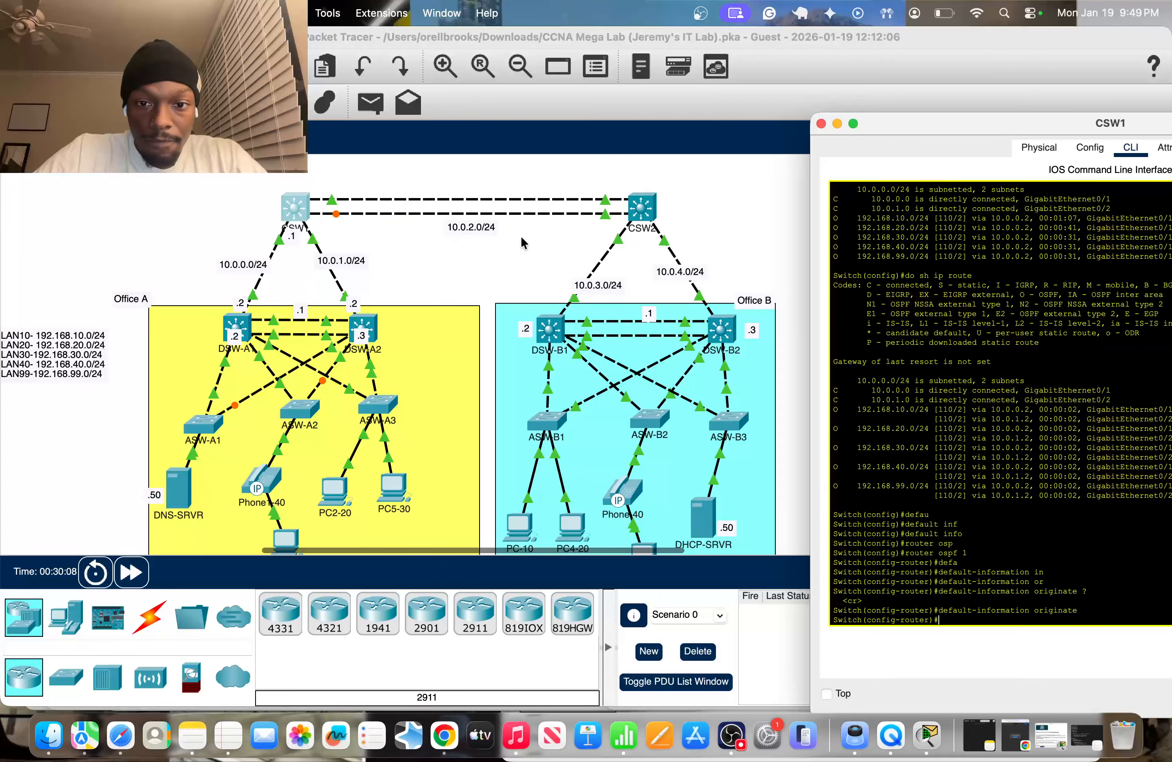
{"action": "scroll", "coordinate": [525, 246], "scroll_direction": "left", "scroll_amount": 1}
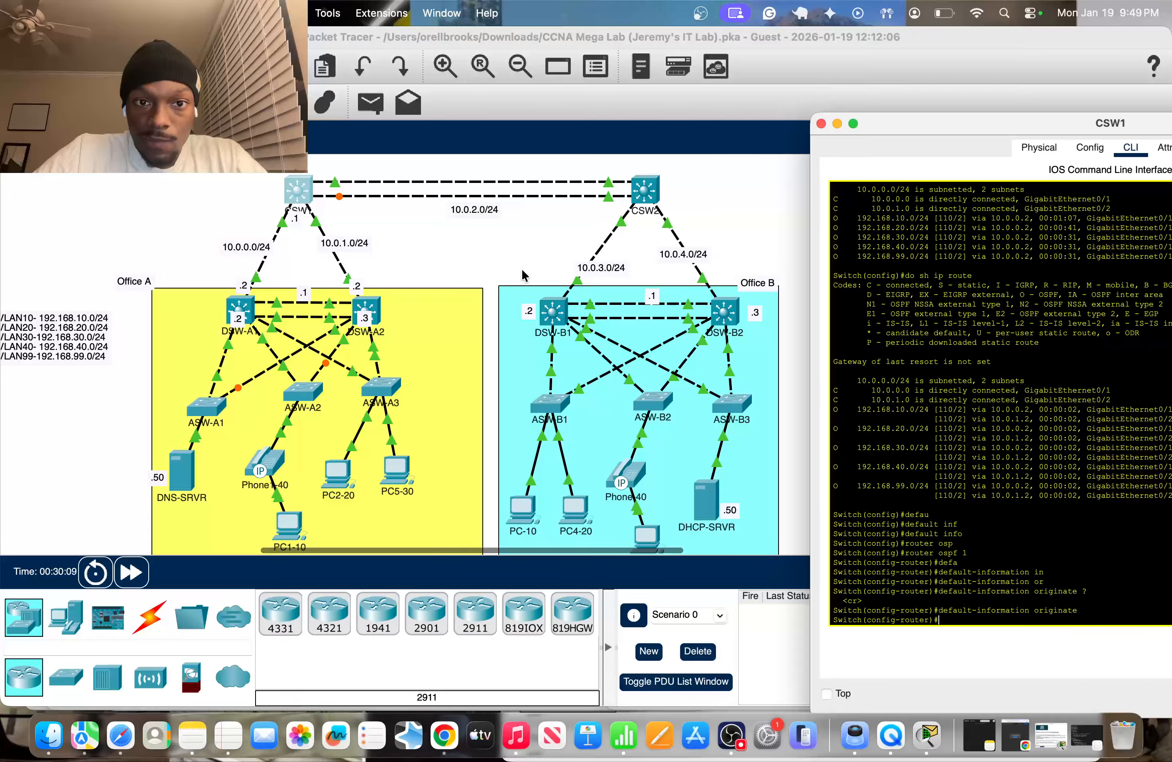
{"action": "scroll", "coordinate": [525, 275], "scroll_direction": "down", "scroll_amount": 1}
{"action": "scroll", "coordinate": [570, 327], "scroll_direction": "right", "scroll_amount": 1}
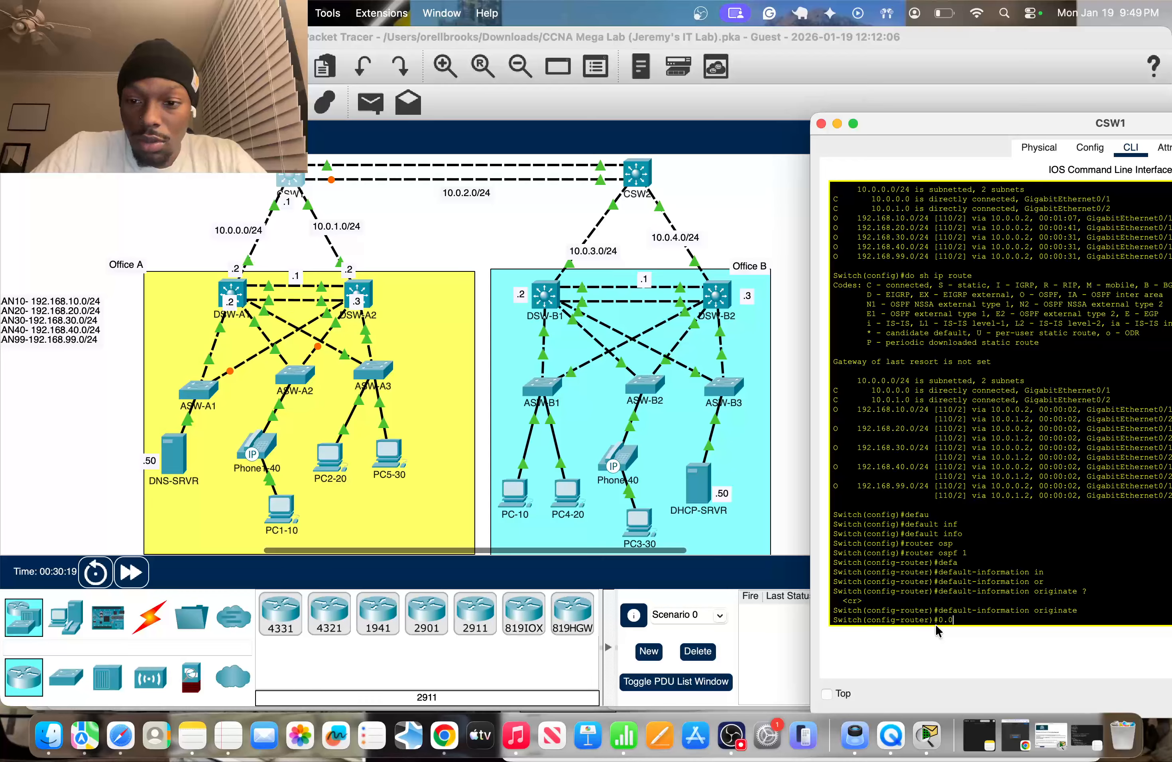
{"action": "type", "text": ".0 0.0.0.0"}
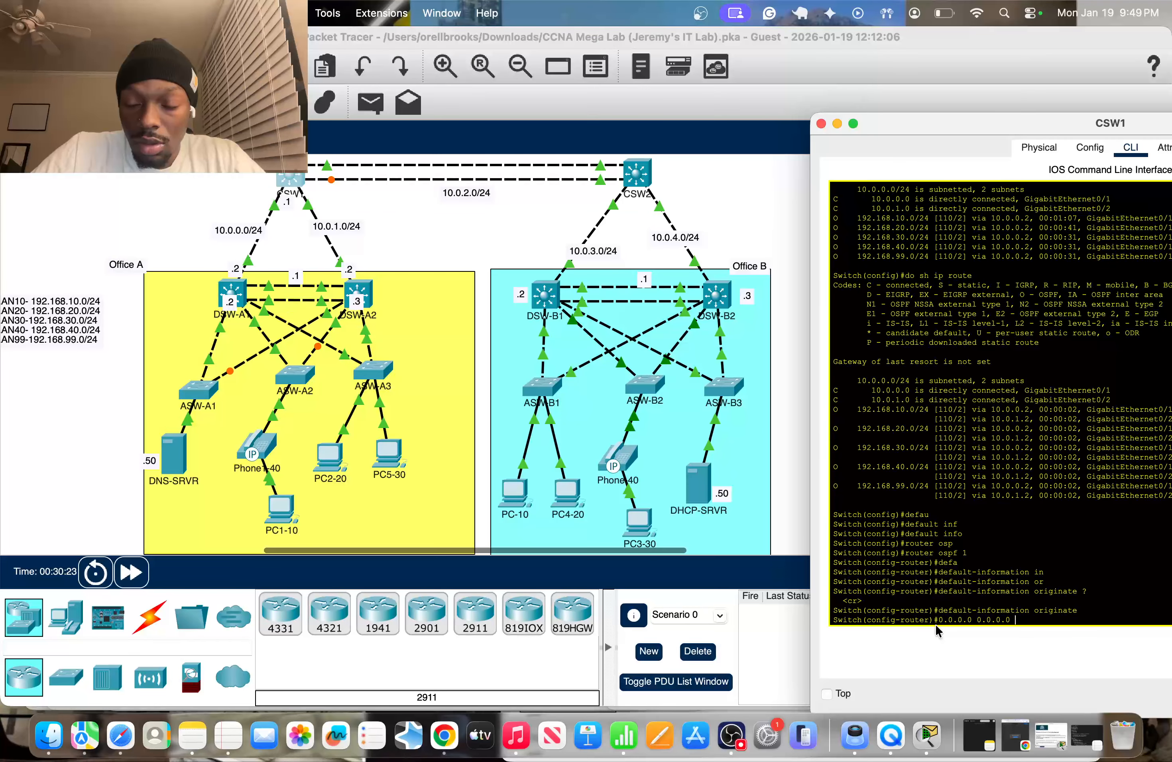
{"action": "type", "text": " ?"}
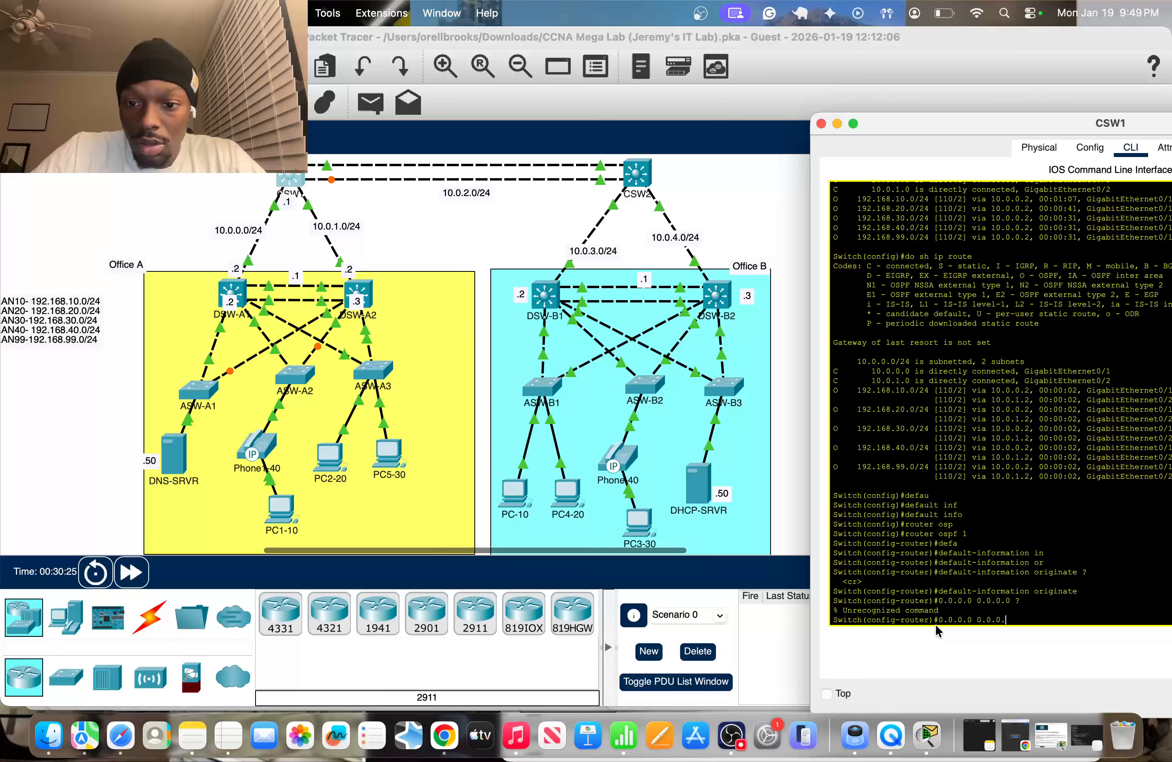
{"action": "key", "text": "BackSpace"}
{"action": "key", "text": "BackSpace"}
{"action": "key", "text": "BackSpace"}
{"action": "key", "text": "BackSpace"}
{"action": "key", "text": "BackSpace"}
{"action": "key", "text": "BackSpace"}
{"action": "key", "text": "BackSpace"}
{"action": "key", "text": "BackSpace"}
{"action": "key", "text": "BackSpace"}
{"action": "key", "text": "BackSpace"}
{"action": "key", "text": "BackSpace"}
Step: Leave OSPF router configuration on CSW1 and add a static default route 0.0.0.0 0.0.0.0 via next hop 10.0.2.2
{"action": "type", "text": "exit"}
{"action": "key", "text": "Return"}
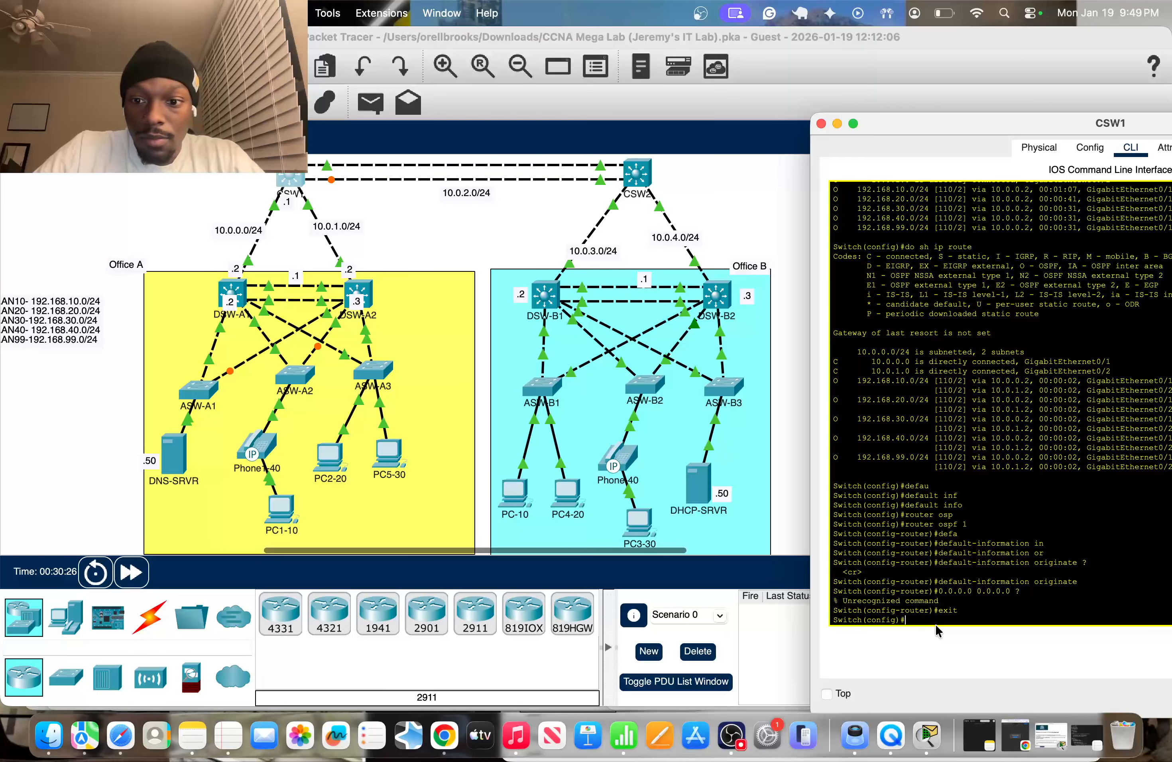
{"action": "type", "text": "ip rout"}
{"action": "key", "text": "Tab"}
{"action": "type", "text": "e"}
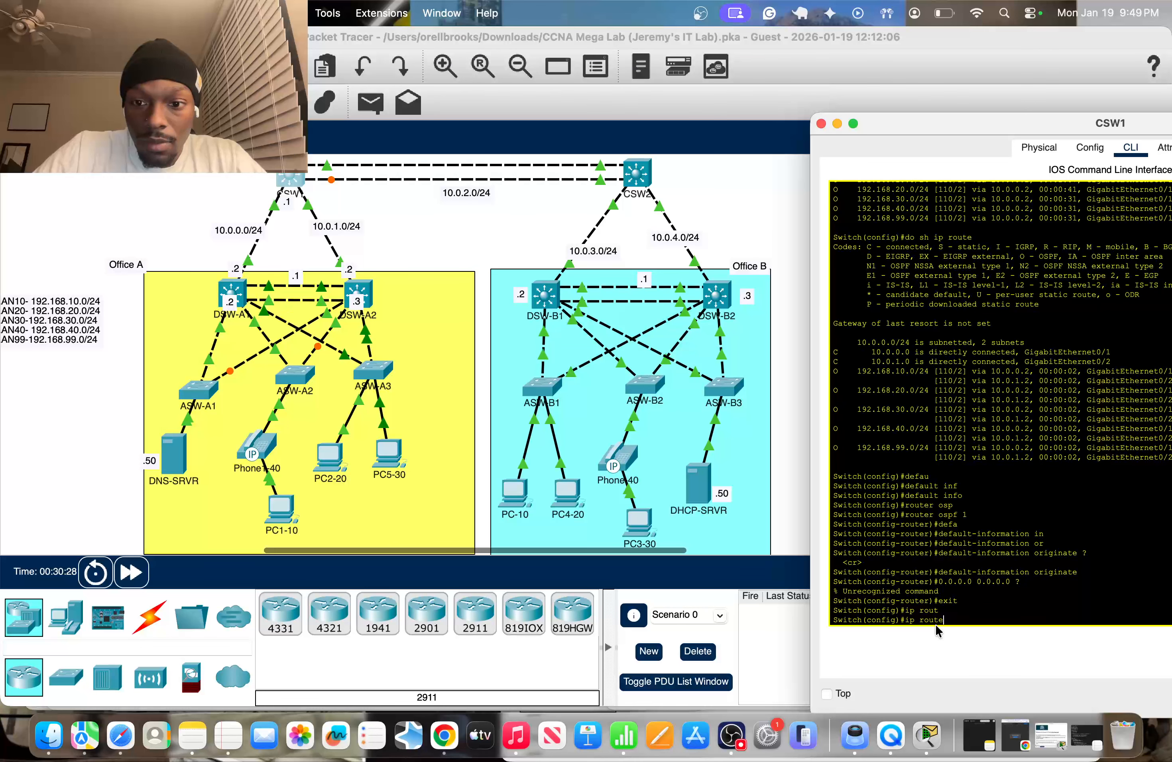
{"action": "type", "text": " 0.0.0.0"}
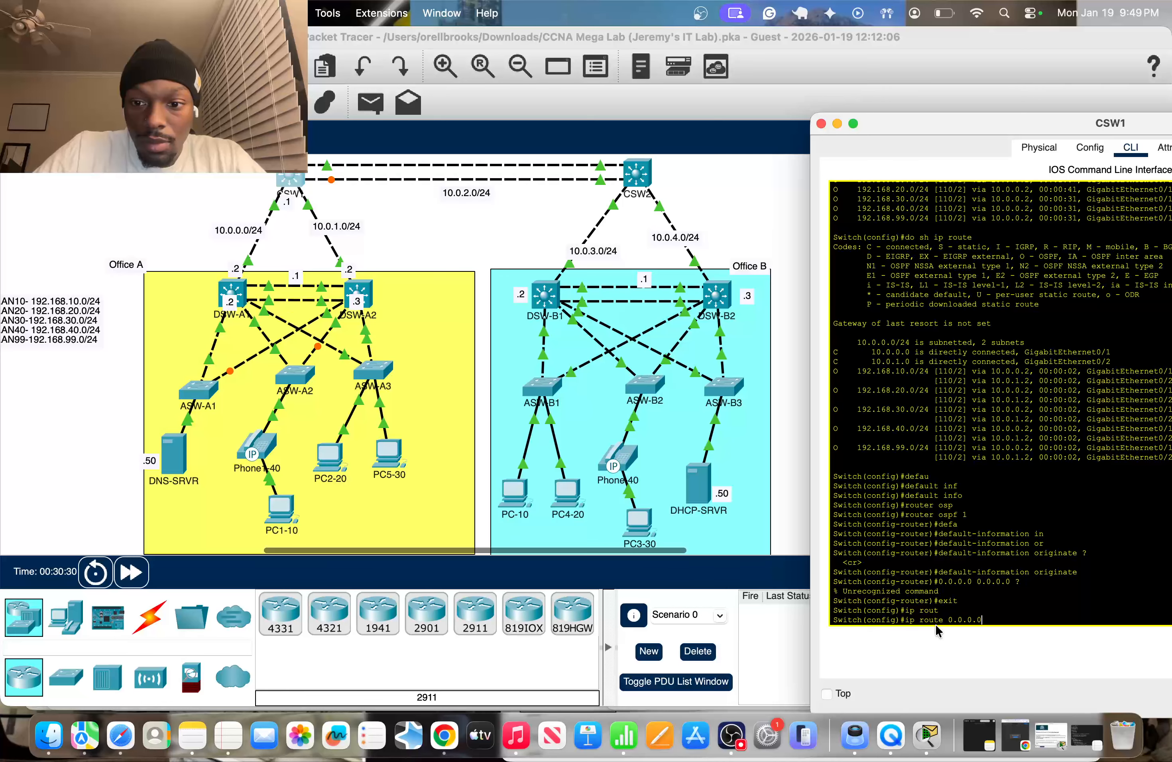
{"action": "type", "text": " 0.0.0.0"}
{"action": "type", "text": " ?"}
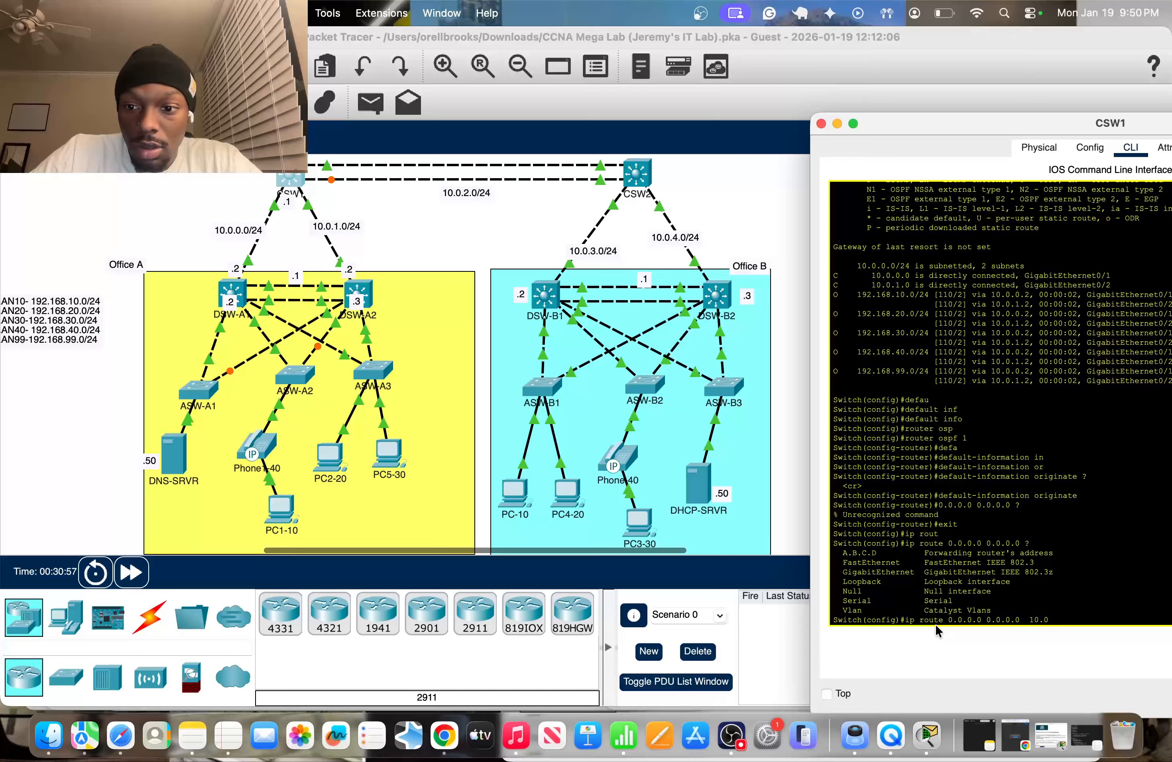
{"action": "type", "text": "0.2."}
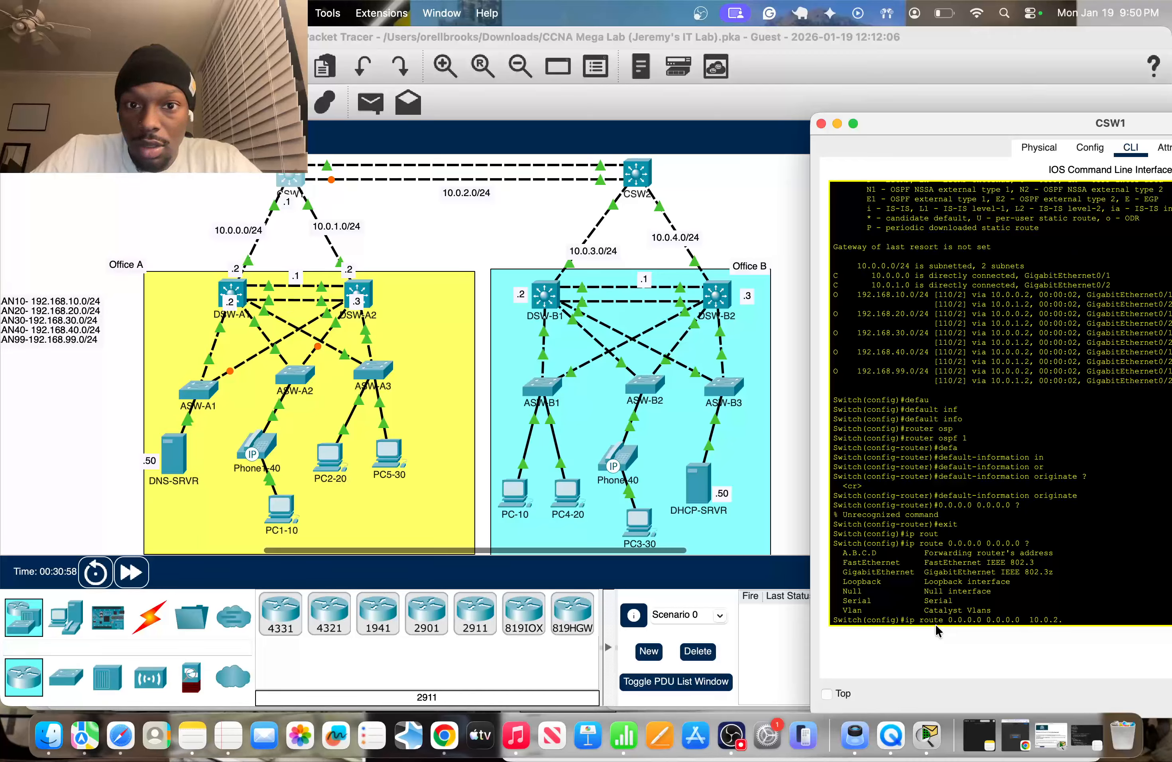
{"action": "type", "text": "2"}
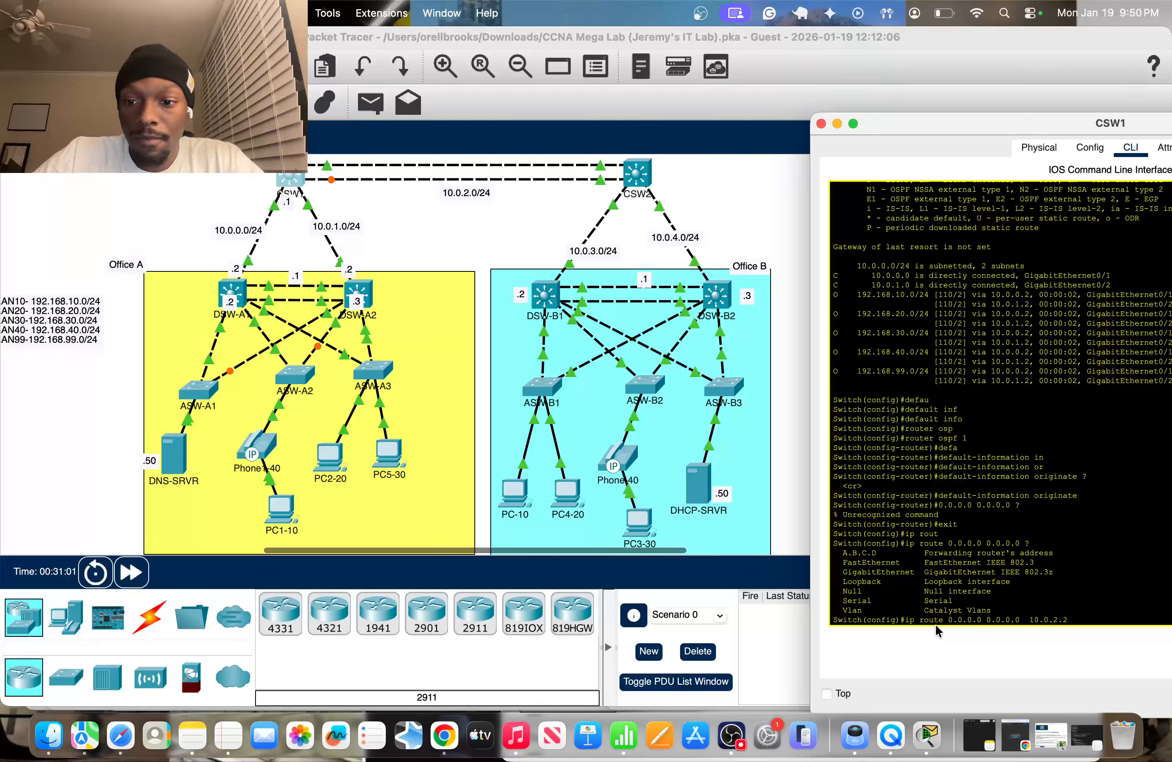
{"action": "key", "text": "Return"}
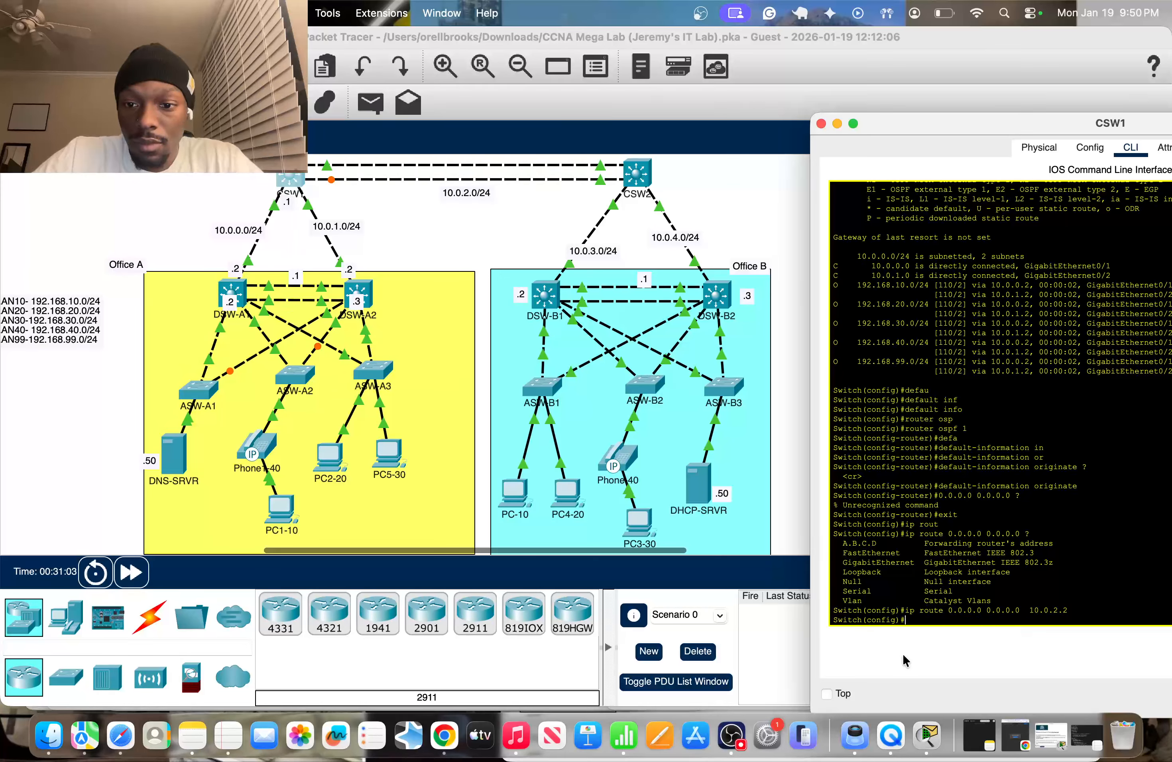
Step: Delete the lower link between CSW1 and CSW2 and enter interface configuration for f0/3 on CSW1
{"action": "left_click", "coordinate": [493, 240]}
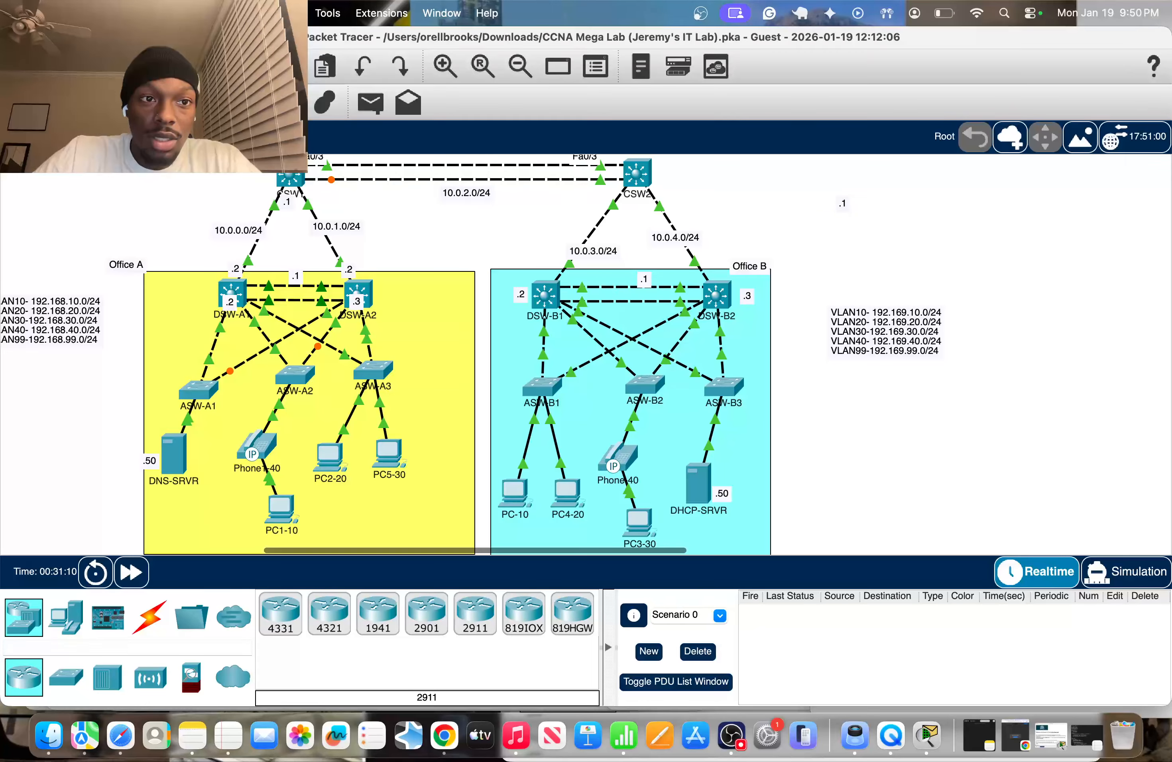
{"action": "left_click", "coordinate": [330, 181]}
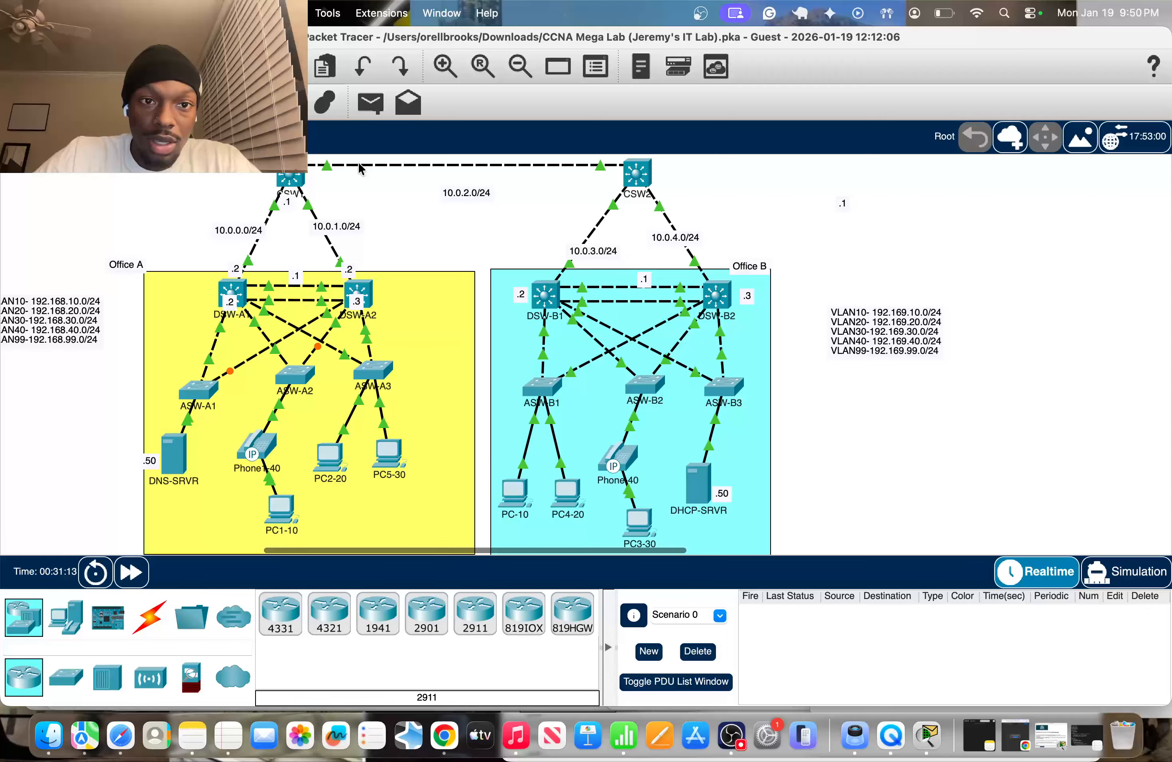
{"action": "left_click", "coordinate": [296, 181]}
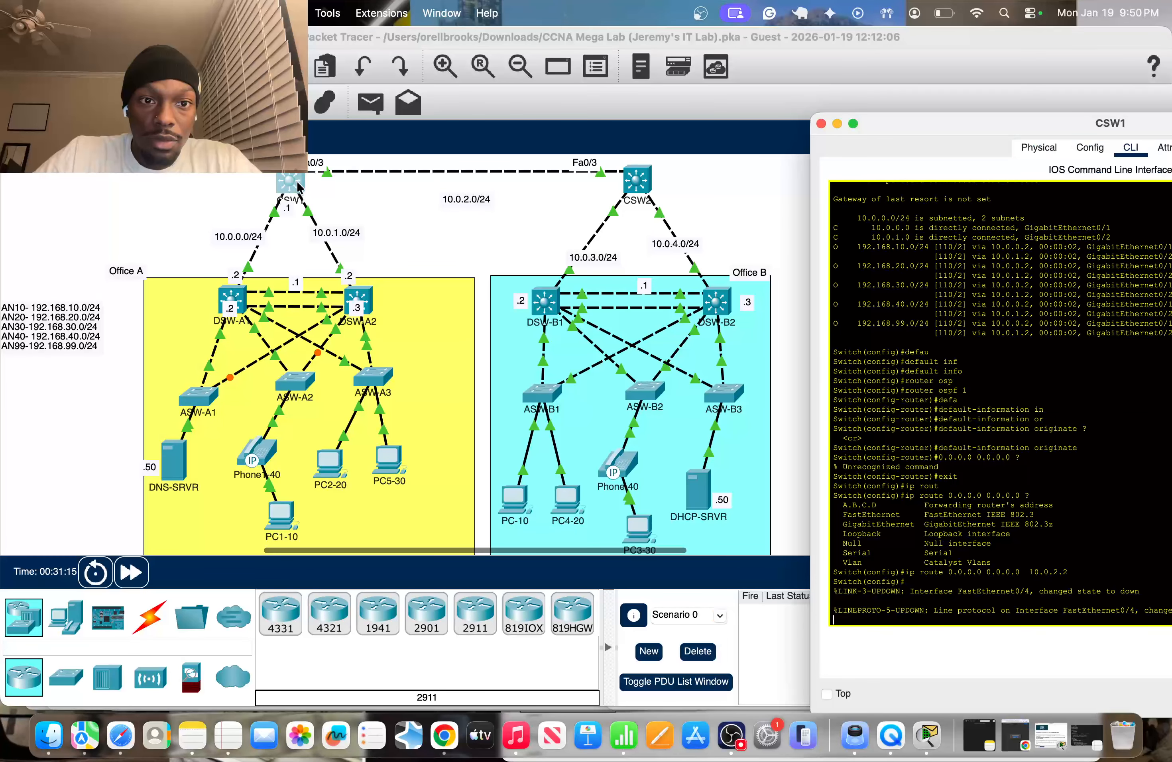
{"action": "type", "text": "int f0"}
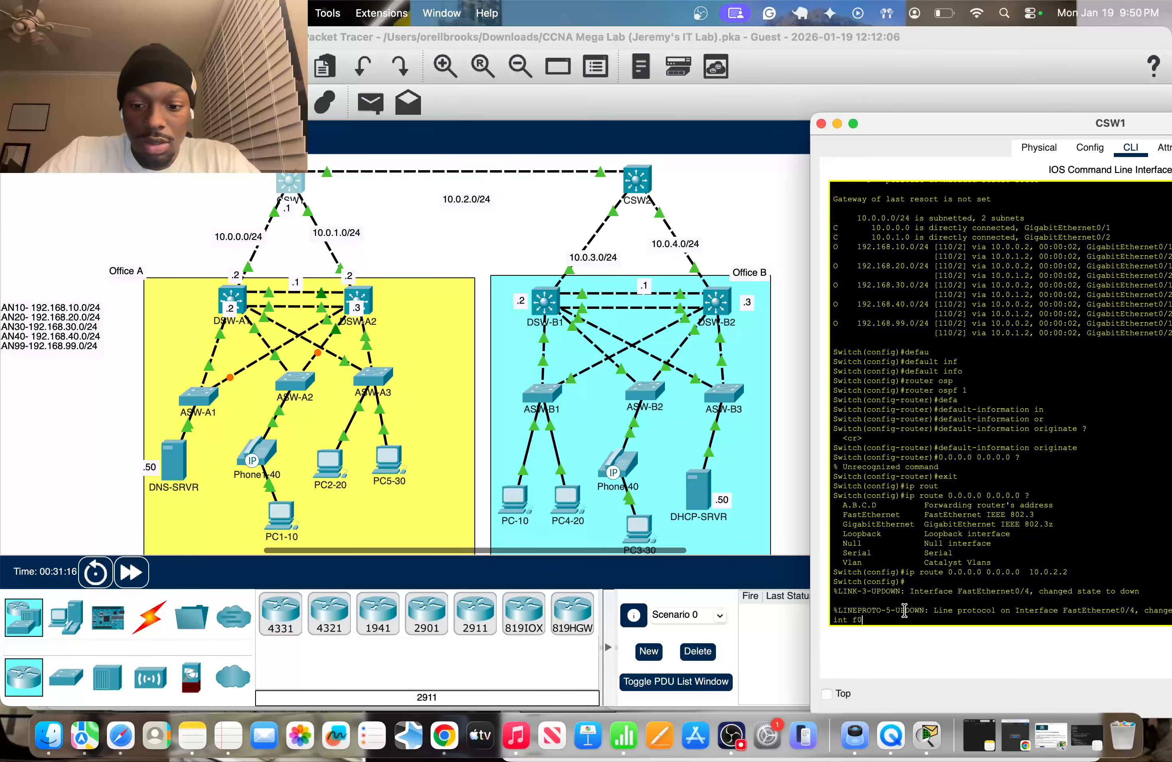
{"action": "type", "text": "/3"}
{"action": "key", "text": "Return"}
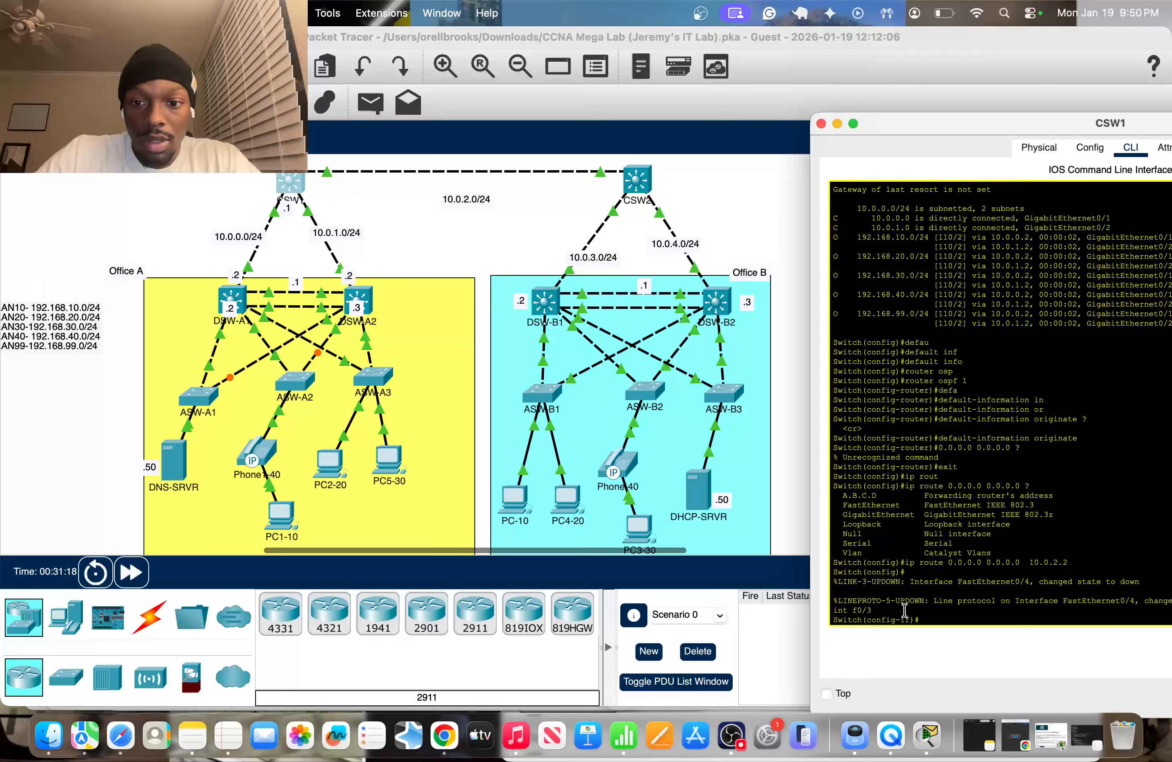
{"action": "type", "text": "ip add"}
{"action": "key", "text": "Tab"}
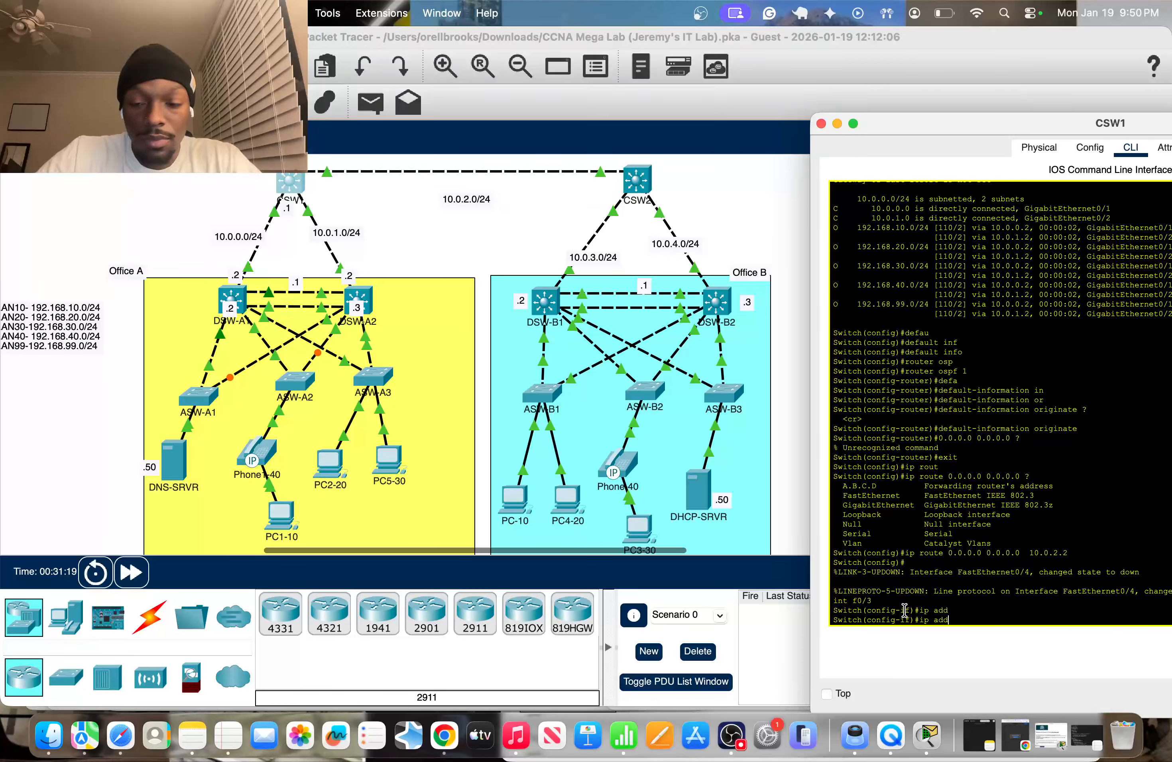
{"action": "key", "text": "BackSpace"}
{"action": "key", "text": "BackSpace"}
{"action": "key", "text": "BackSpace"}
{"action": "key", "text": "BackSpace"}
{"action": "key", "text": "BackSpace"}
{"action": "key", "text": "BackSpace"}
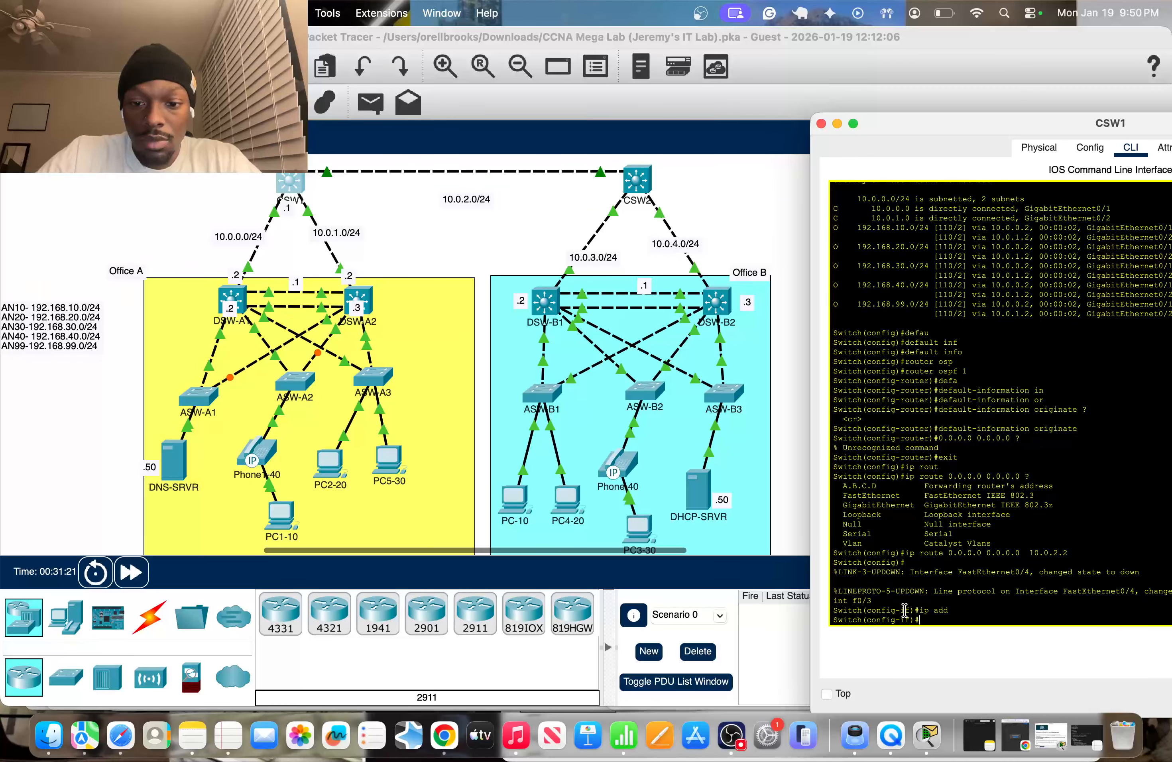
Step: Convert CSW1's interface f0/3 to a routed port with no switchport
{"action": "type", "text": "no swi"}
{"action": "key", "text": "Tab"}
{"action": "key", "text": "Return"}
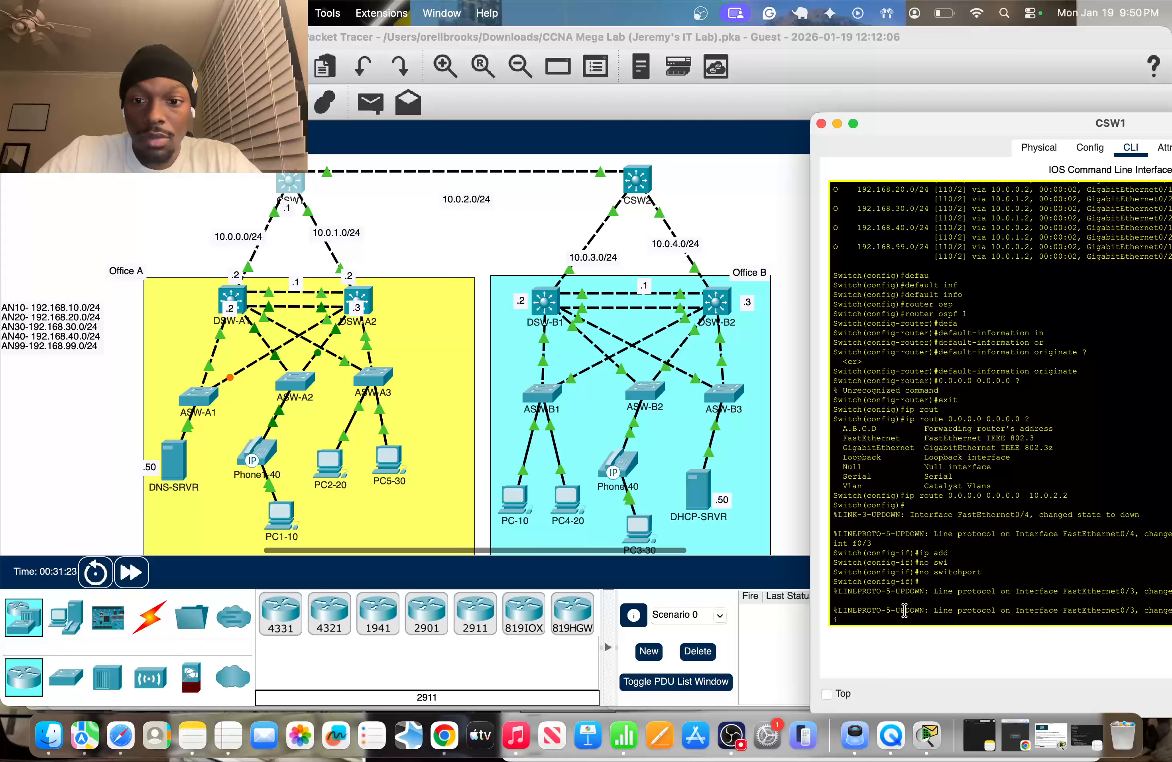
{"action": "key", "text": "Return"}
{"action": "key", "text": "Return"}
{"action": "key", "text": "Return"}
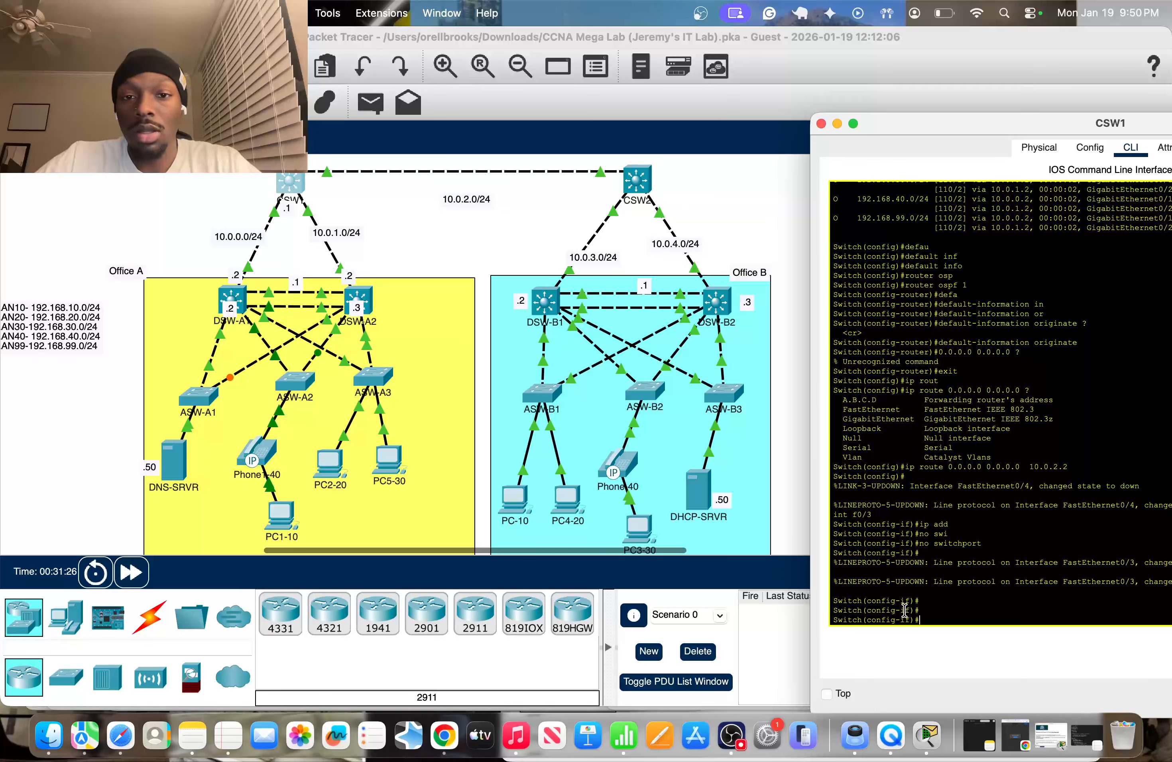
{"action": "left_click", "coordinate": [69, 148]}
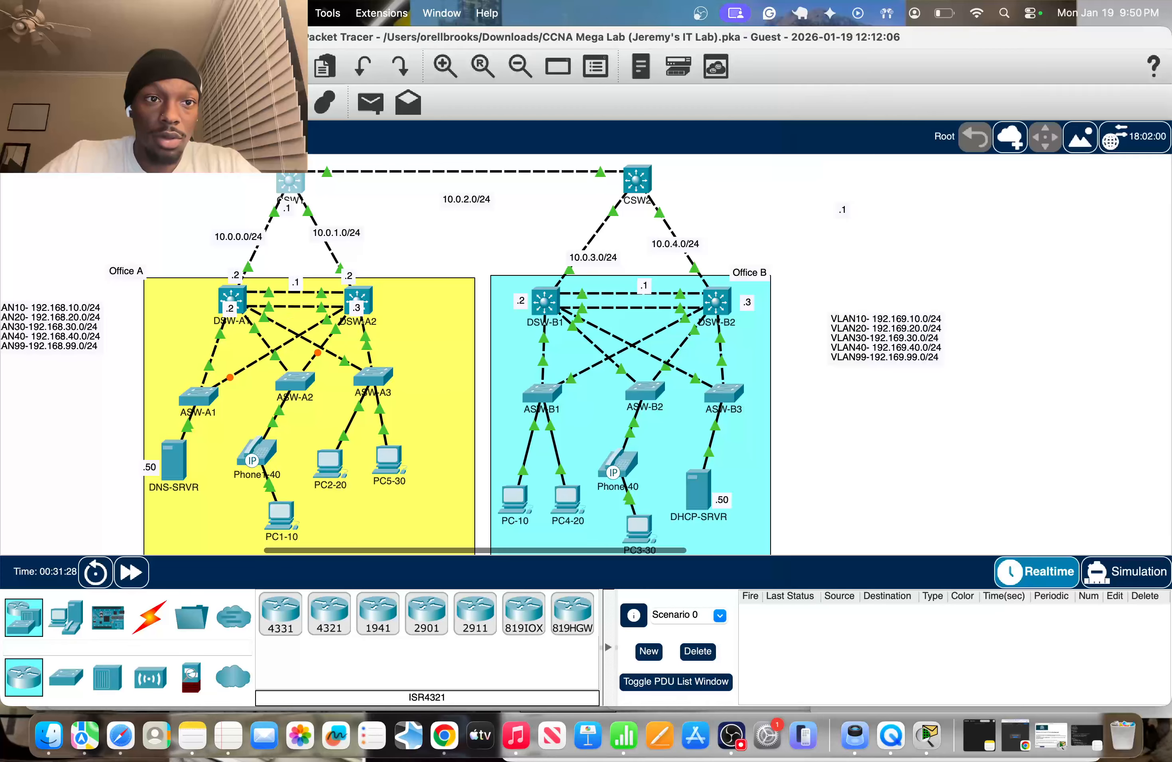
{"action": "left_click", "coordinate": [153, 12]}
{"action": "left_click", "coordinate": [337, 117]}
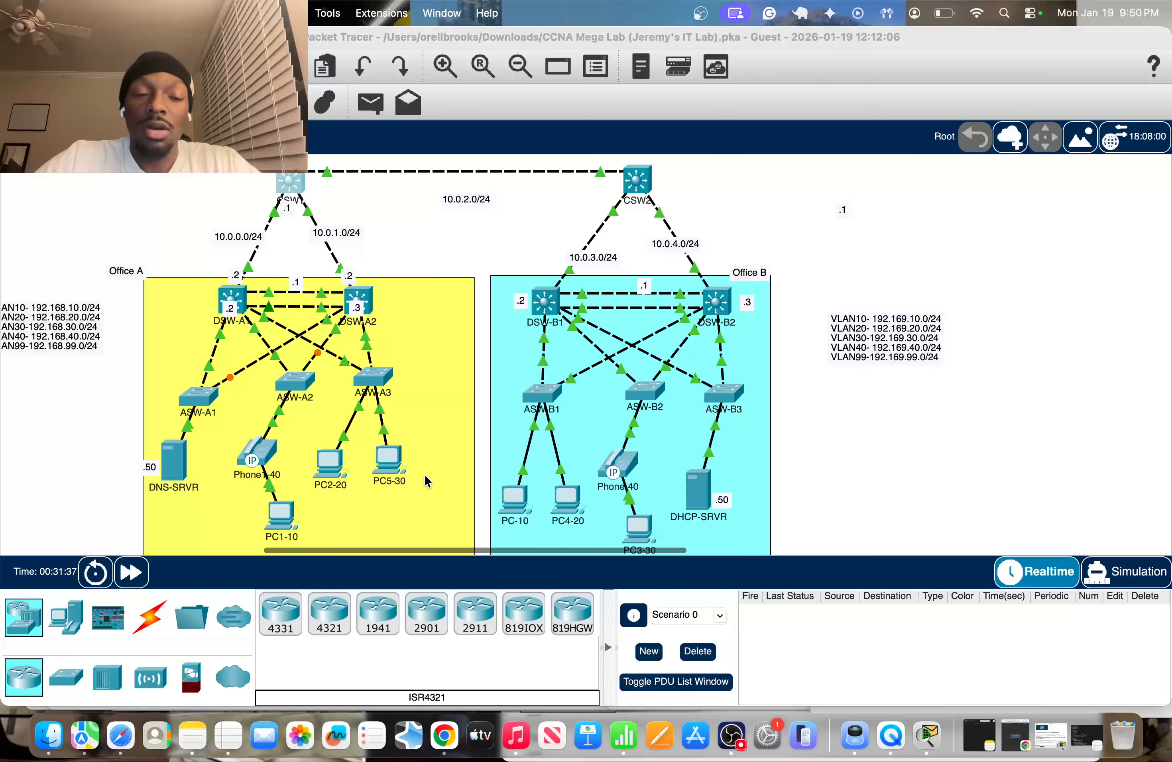
Step: Re-enter interface f0/3 on CSW1 and apply no switchport to it again
{"action": "left_click", "coordinate": [286, 191]}
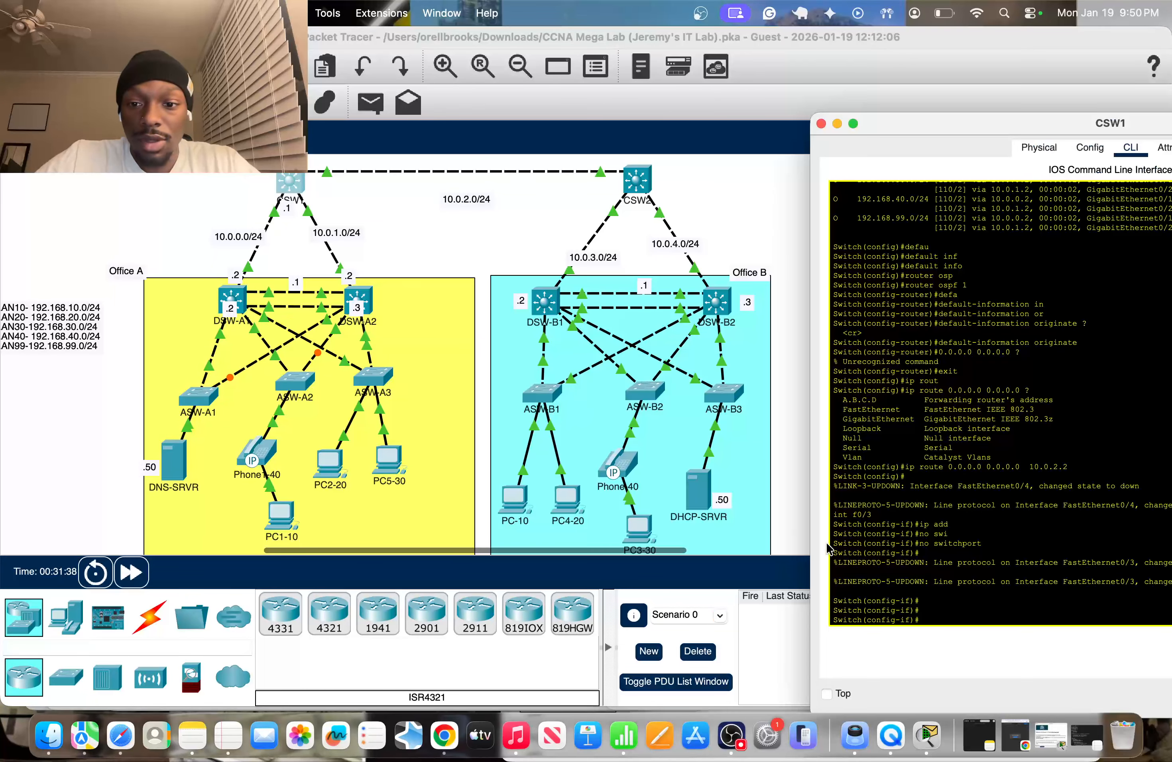
{"action": "type", "text": "int"}
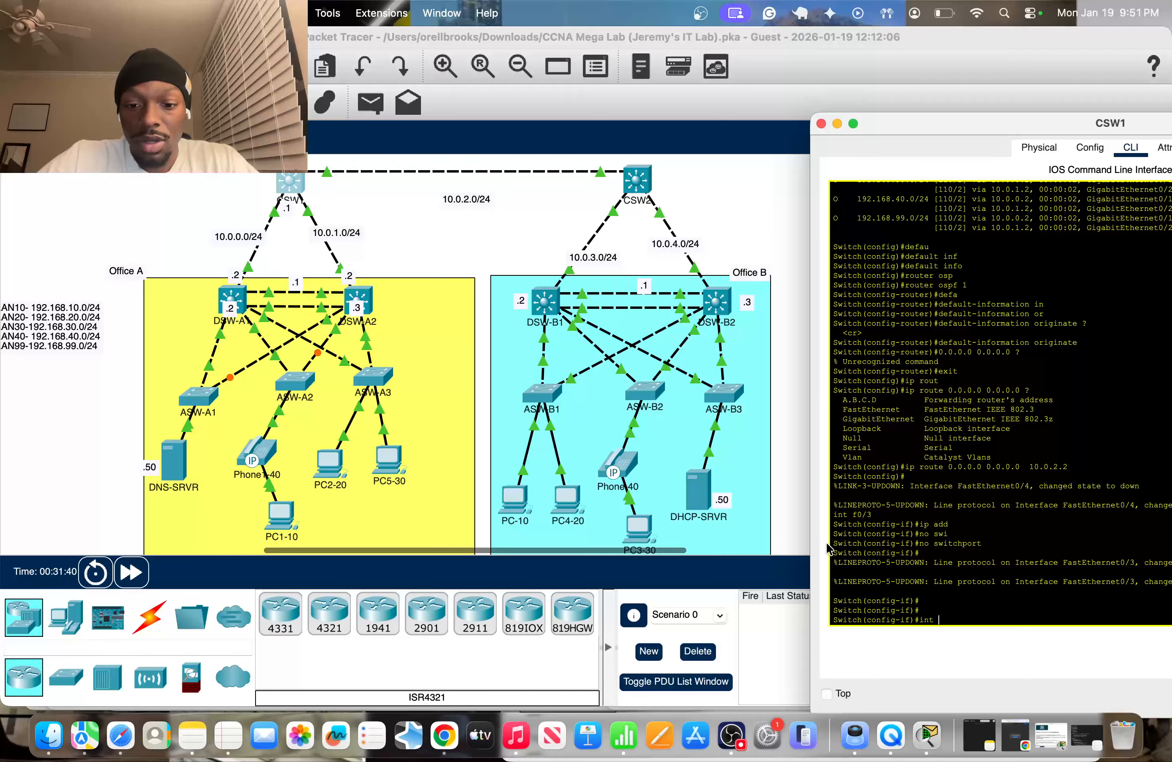
{"action": "type", "text": " f0/"}
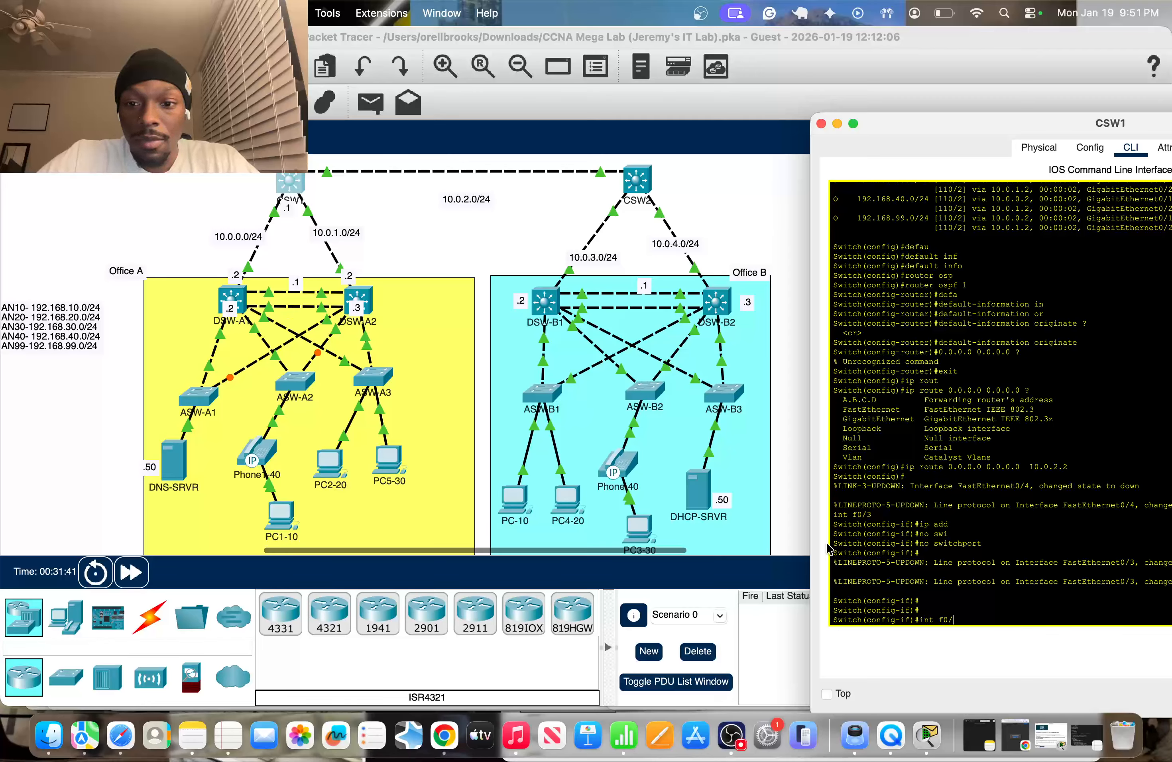
{"action": "type", "text": "3"}
{"action": "key", "text": "Return"}
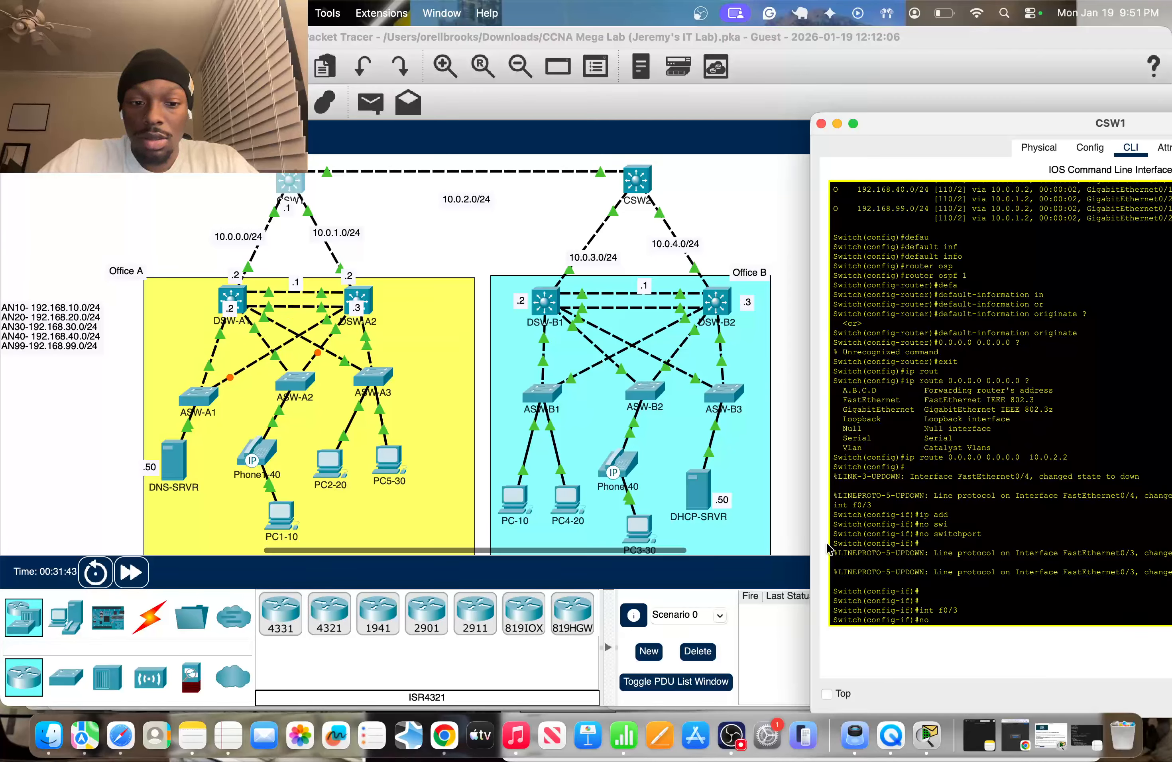
{"action": "type", "text": "no sw"}
{"action": "key", "text": "Tab"}
{"action": "key", "text": "Return"}
{"action": "key", "text": "Return"}
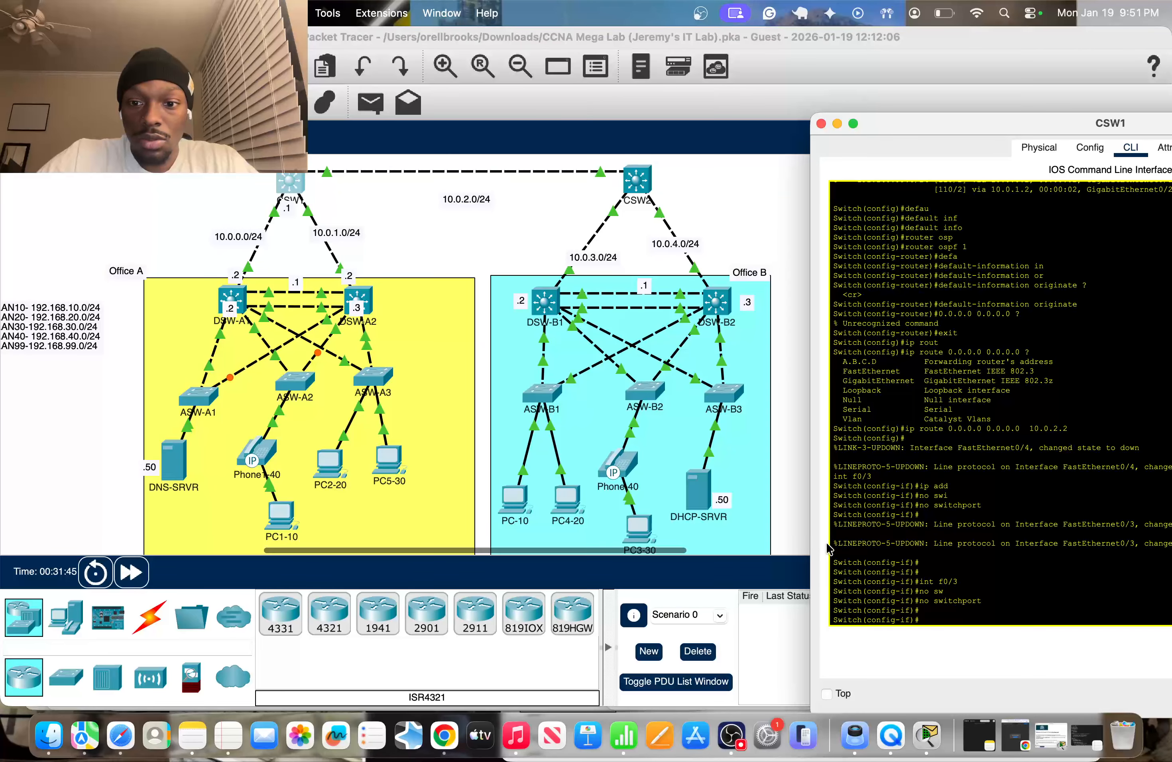
Step: Assign IP address 10.0.2.1 with mask 255.255.255.0 to interface f0/3 on CSW1
{"action": "type", "text": "ip add"}
{"action": "key", "text": "Tab"}
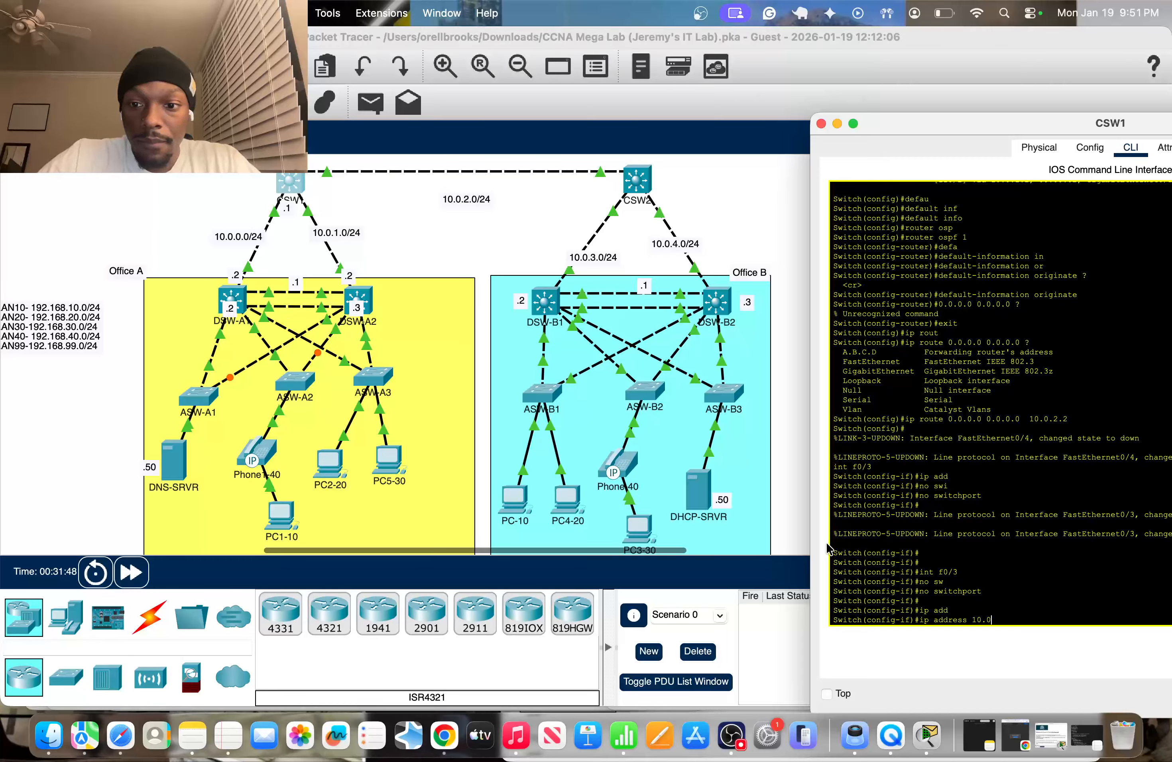
{"action": "type", "text": "10.0.2"}
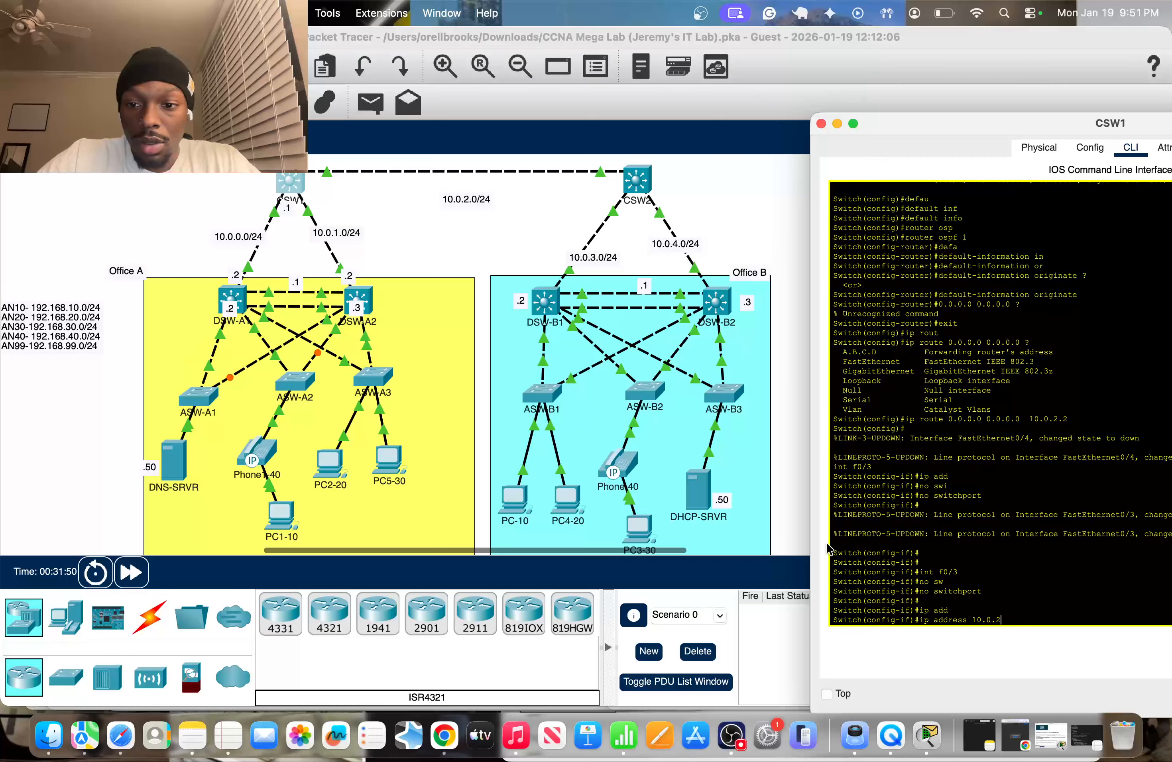
{"action": "type", "text": ".1 "}
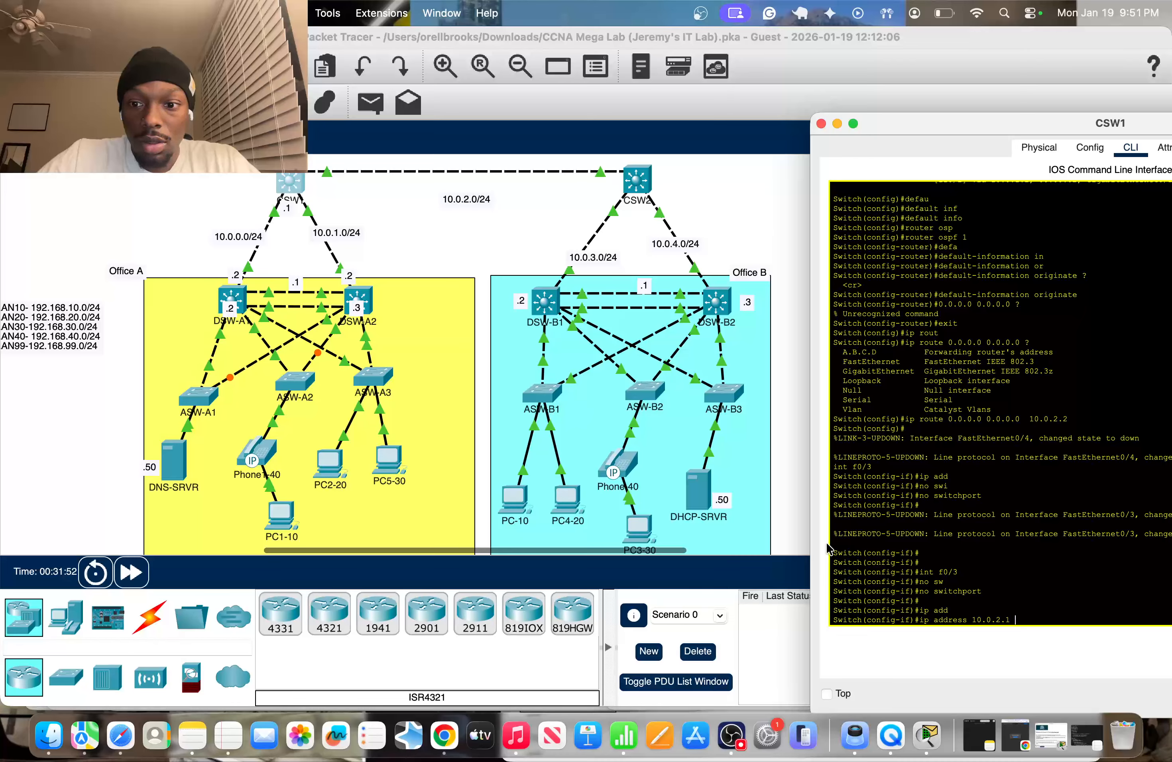
{"action": "type", "text": "255.255.2"}
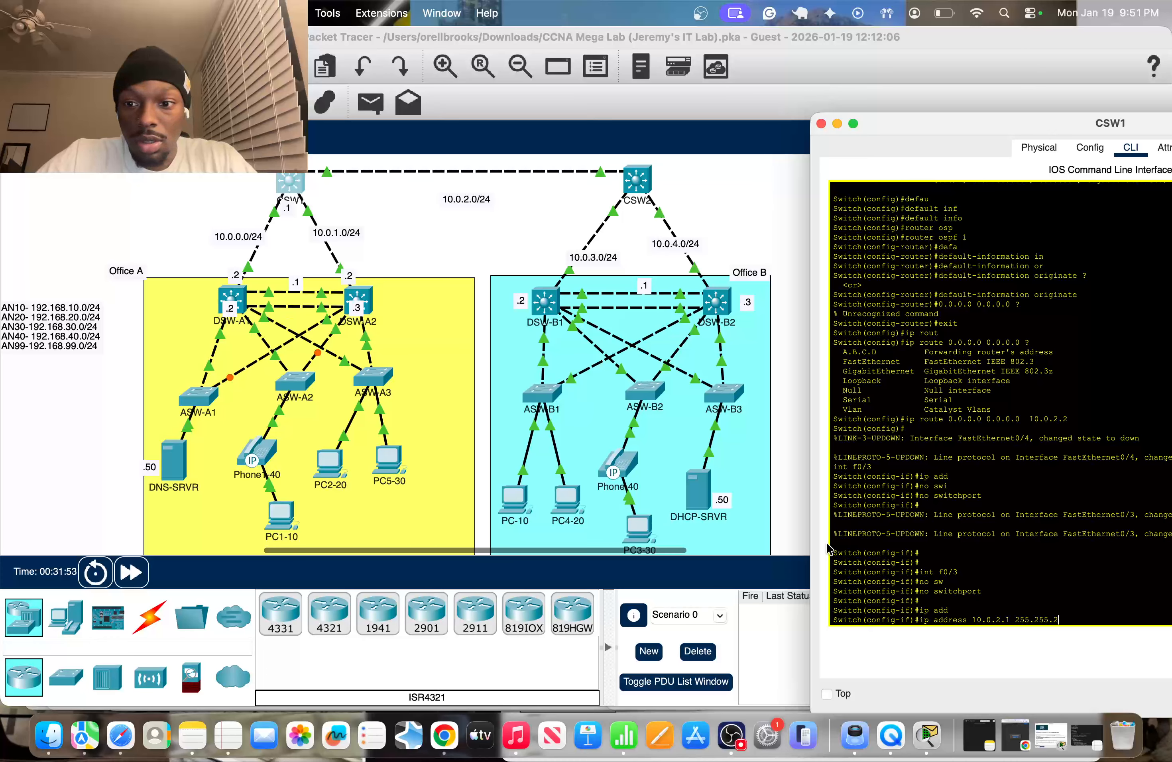
{"action": "type", "text": "55.0"}
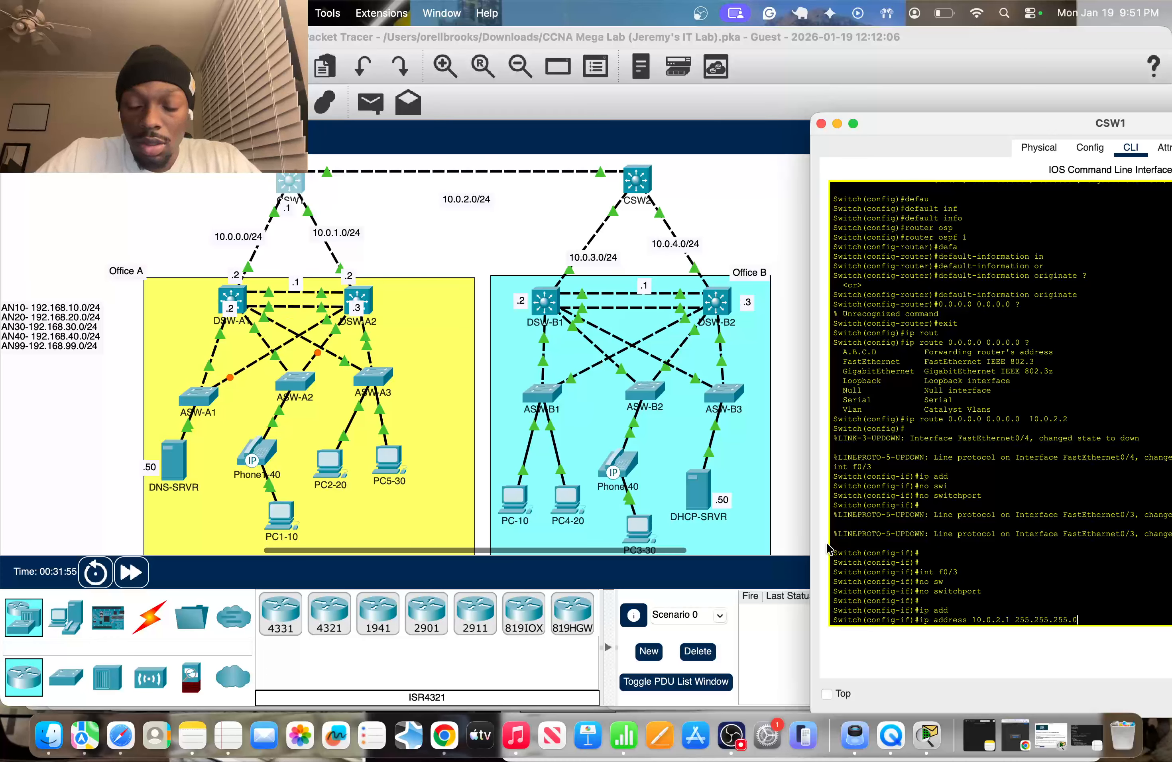
{"action": "key", "text": "Return"}
Step: Label the CSW1–CSW2 link with a .1 note at the CSW1 end and a .2 note at the CSW2 end
{"action": "left_click", "coordinate": [176, 103]}
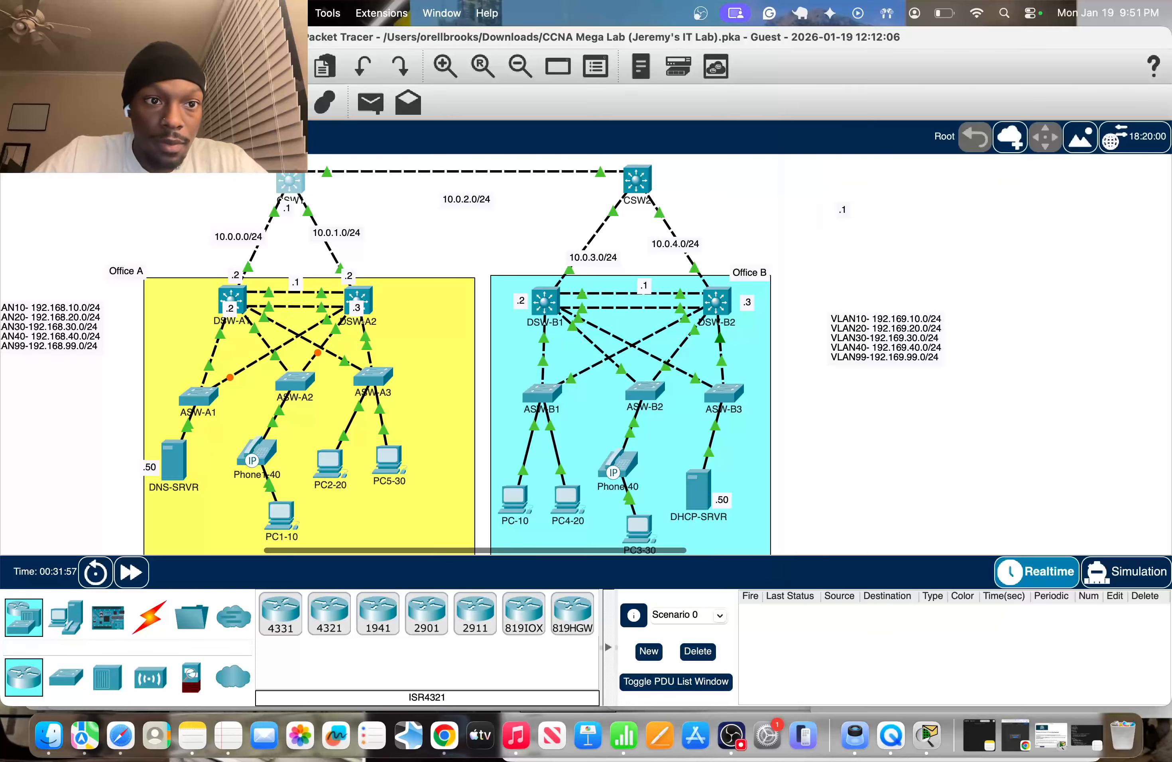
{"action": "left_click", "coordinate": [317, 169]}
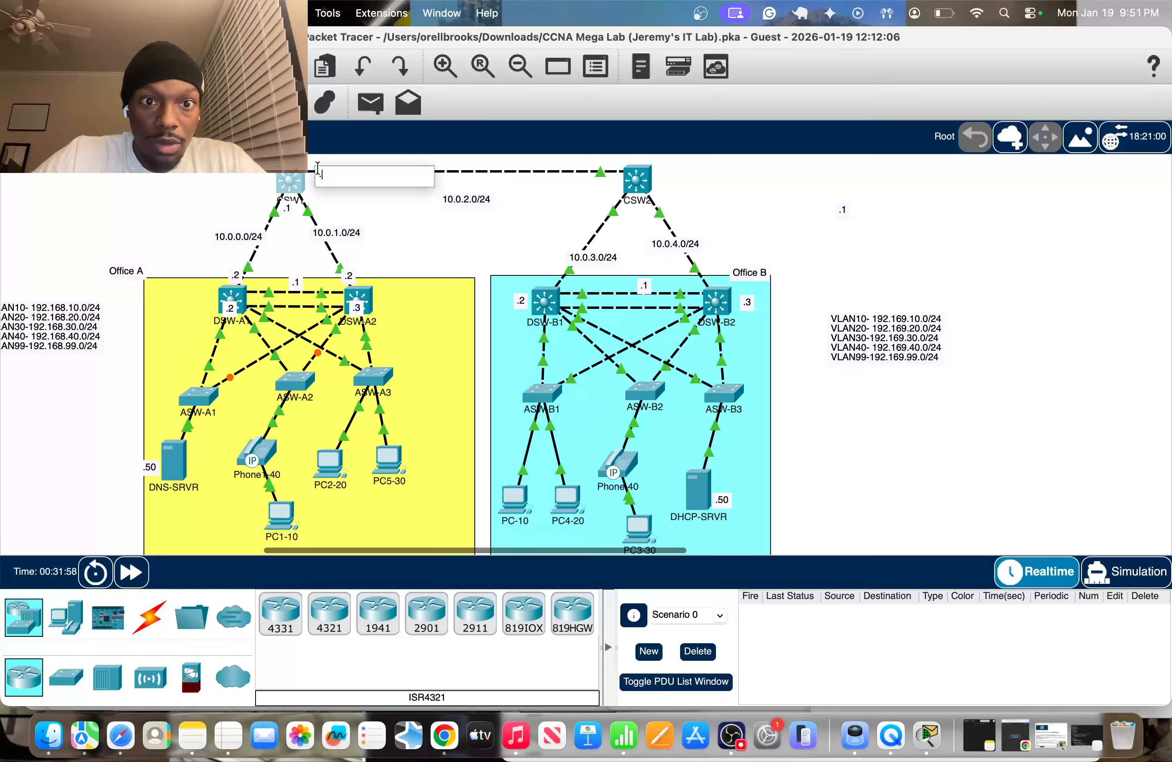
{"action": "type", "text": ".1"}
{"action": "left_click", "coordinate": [612, 169]}
{"action": "type", "text": ".2"}
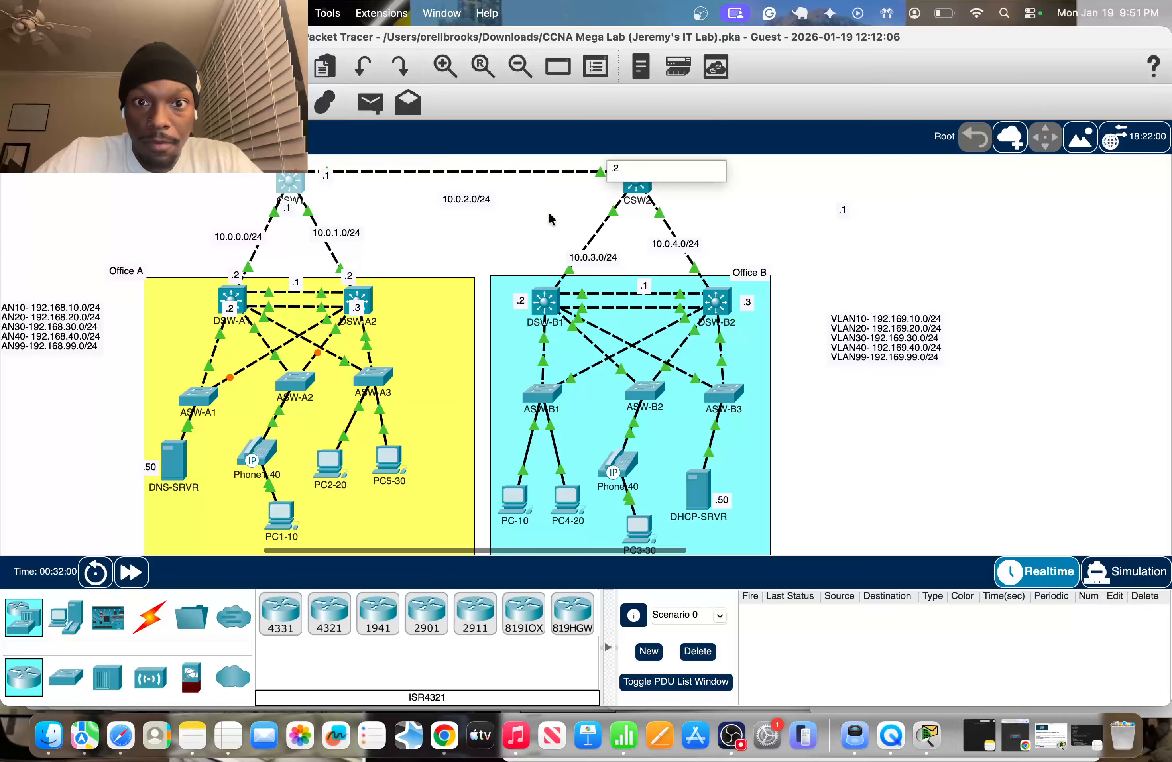
{"action": "key", "text": "Return"}
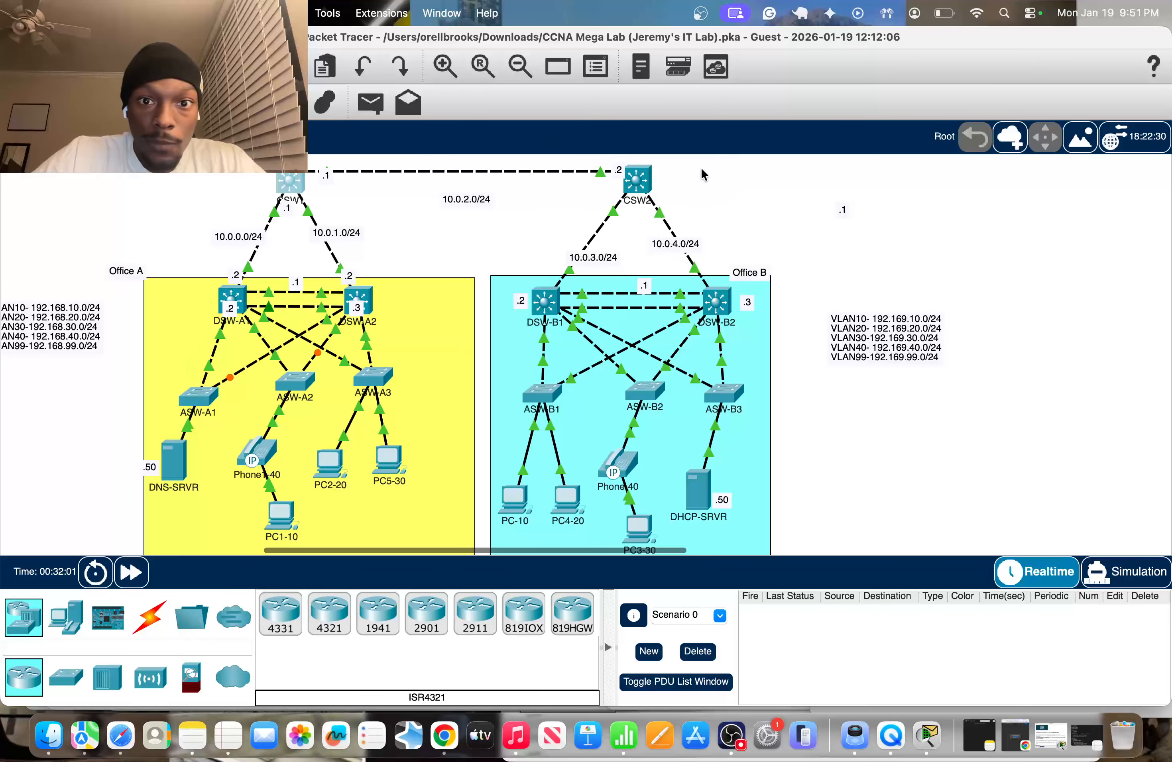
Step: Open CSW2's command line and move its window clear of the CSW1–CSW2 link in the topology
{"action": "left_click", "coordinate": [633, 186]}
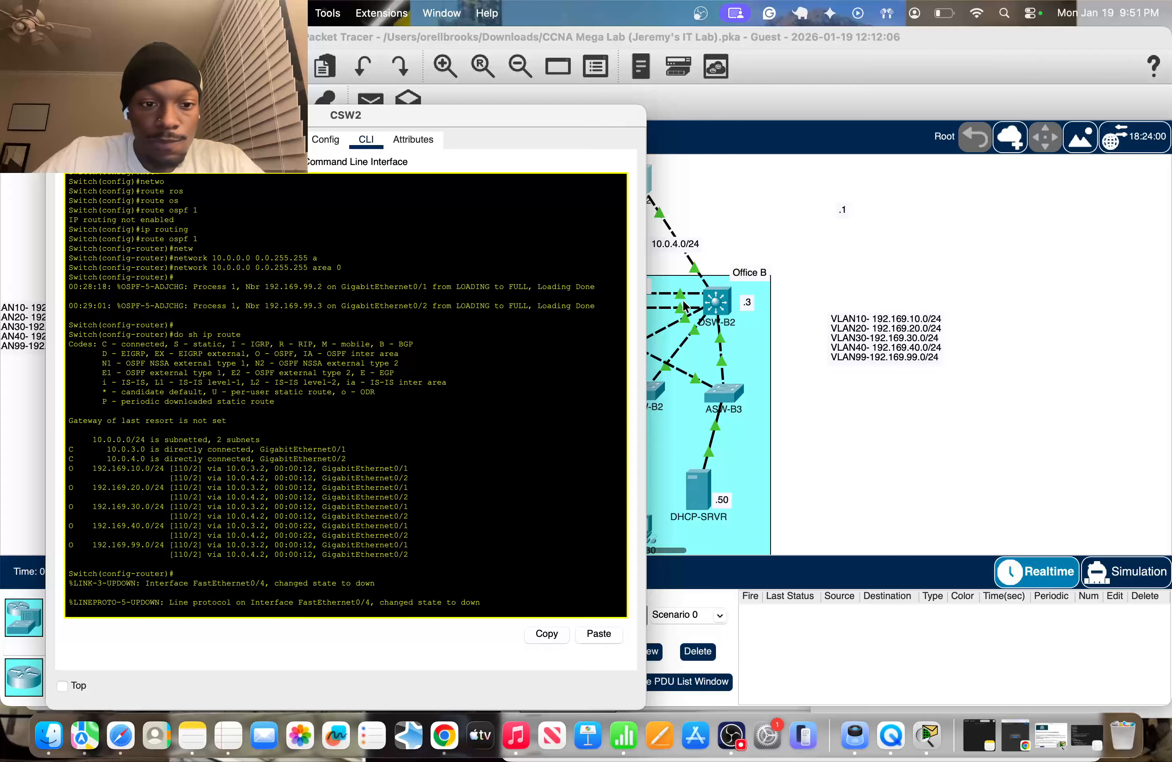
{"action": "left_click_drag", "start_coordinate": [372, 124], "coordinate": [1023, 104]}
{"action": "key", "text": "Return"}
{"action": "key", "text": "Return"}
{"action": "key", "text": "Return"}
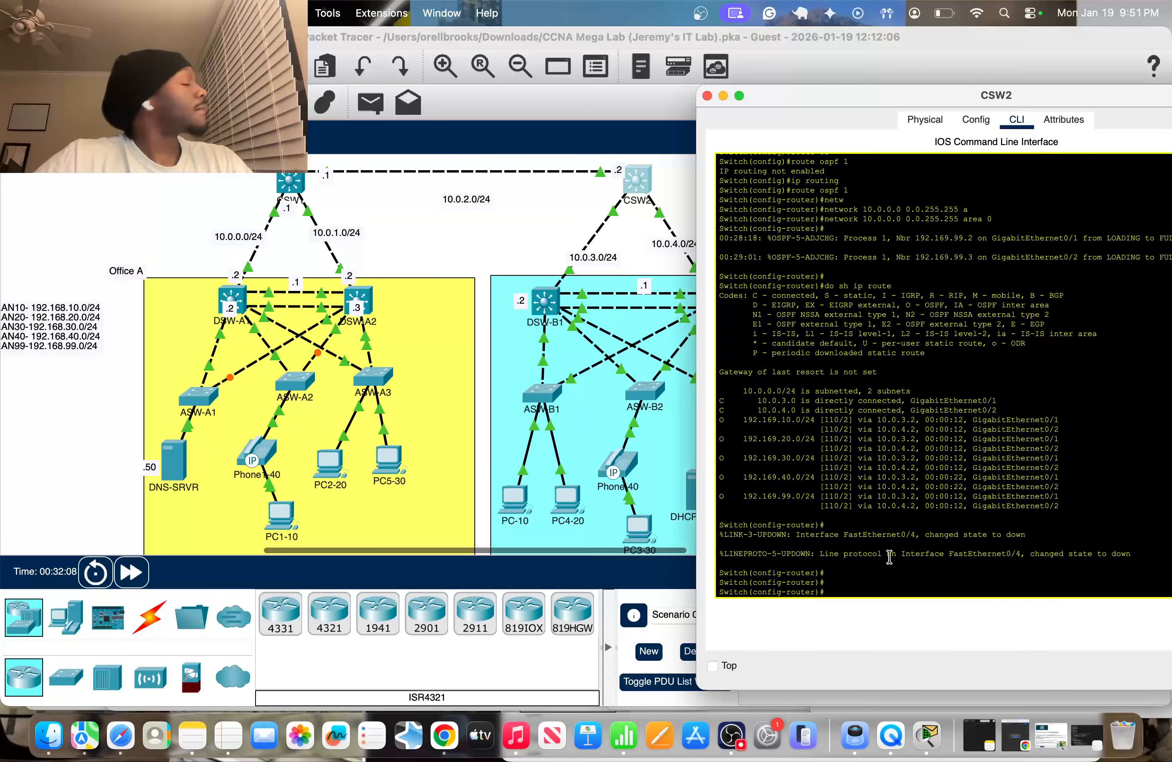
{"action": "type", "text": "ip add"}
{"action": "key", "text": "Tab"}
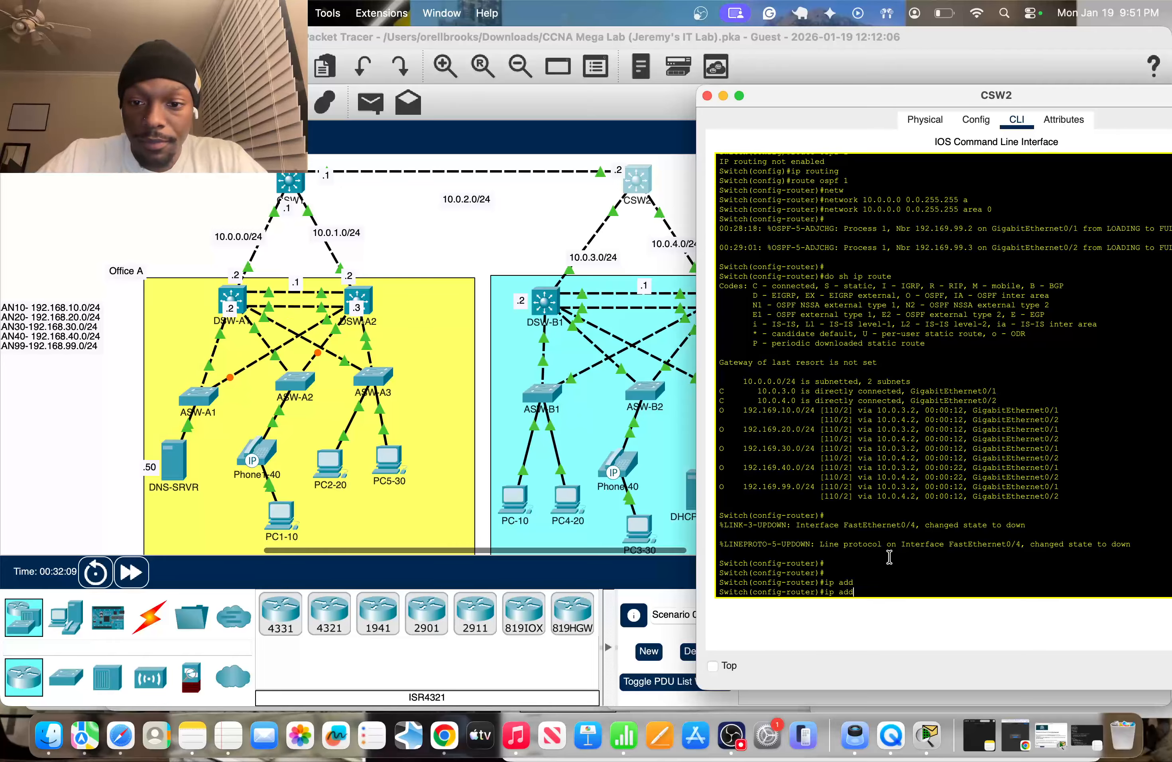
{"action": "key", "text": "BackSpace"}
{"action": "key", "text": "BackSpace"}
{"action": "key", "text": "BackSpace"}
{"action": "key", "text": "BackSpace"}
{"action": "key", "text": "BackSpace"}
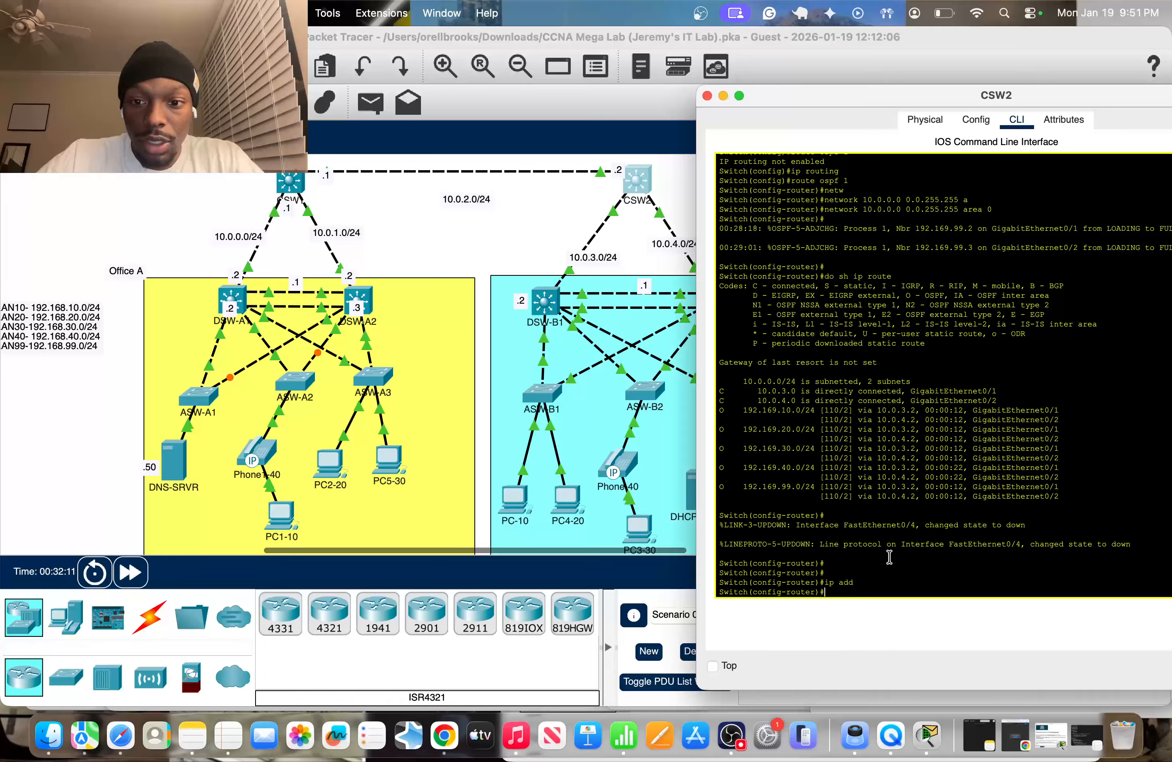
Step: Enter interface configuration for f0/3 on CSW2
{"action": "type", "text": "nt g0"}
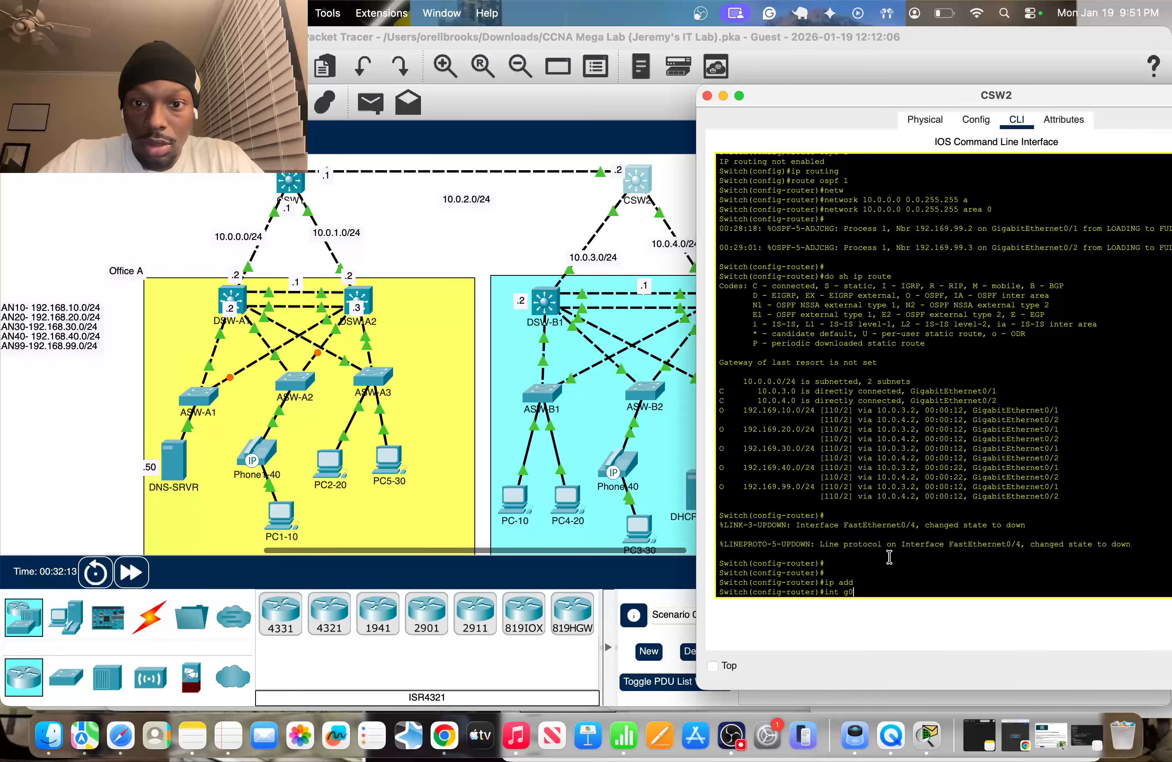
{"action": "key", "text": "BackSpace"}
{"action": "key", "text": "BackSpace"}
{"action": "type", "text": "f0."}
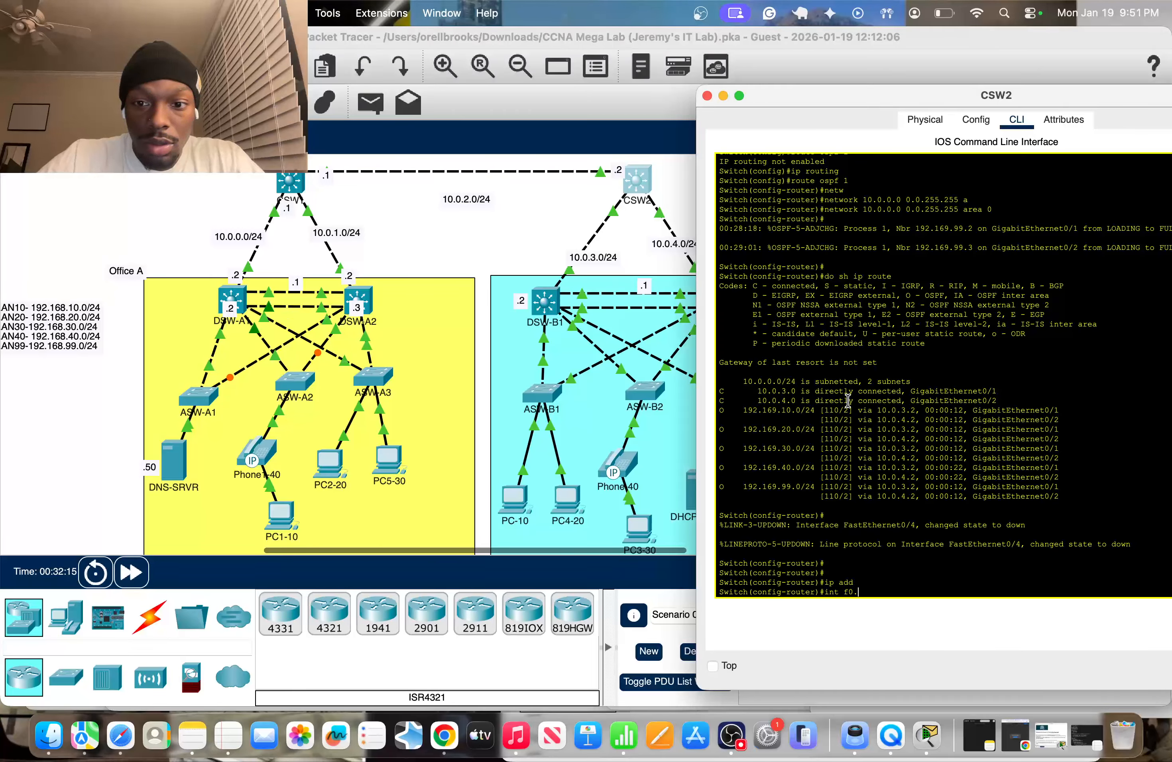
{"action": "type", "text": "0/3"}
{"action": "key", "text": "Return"}
{"action": "left_click", "coordinate": [361, 237]}
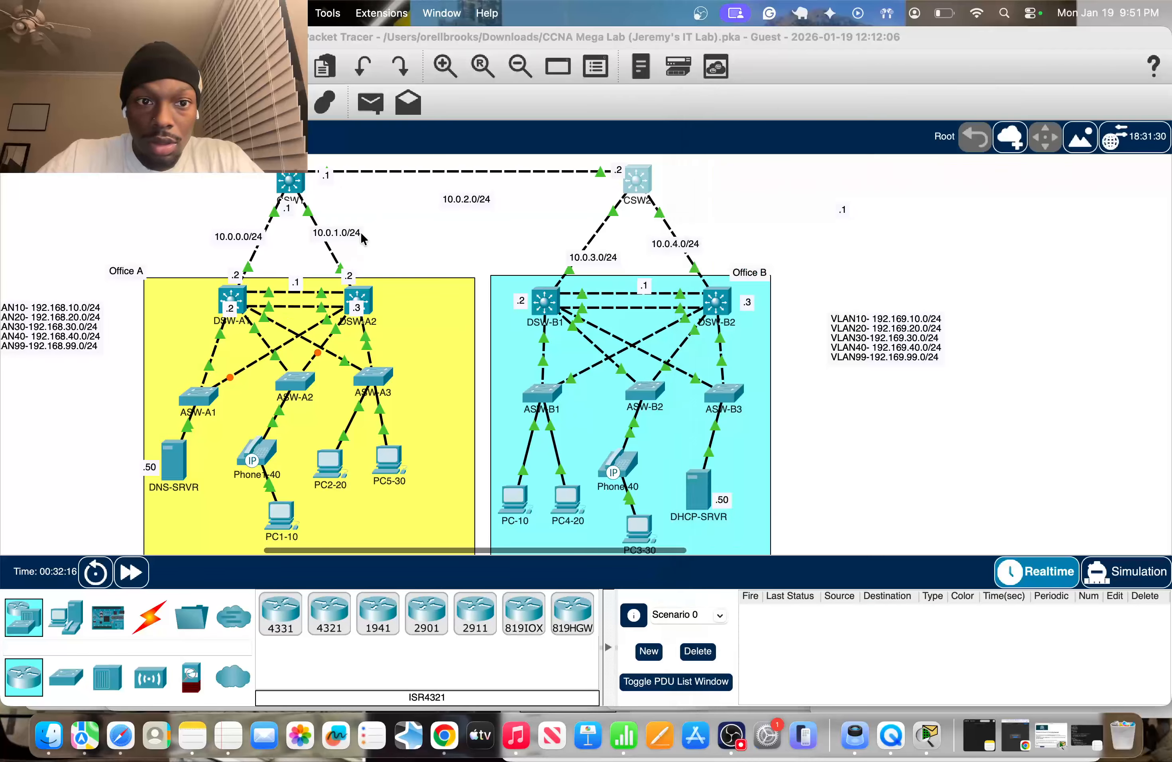
{"action": "left_click", "coordinate": [295, 182]}
{"action": "left_click", "coordinate": [638, 187]}
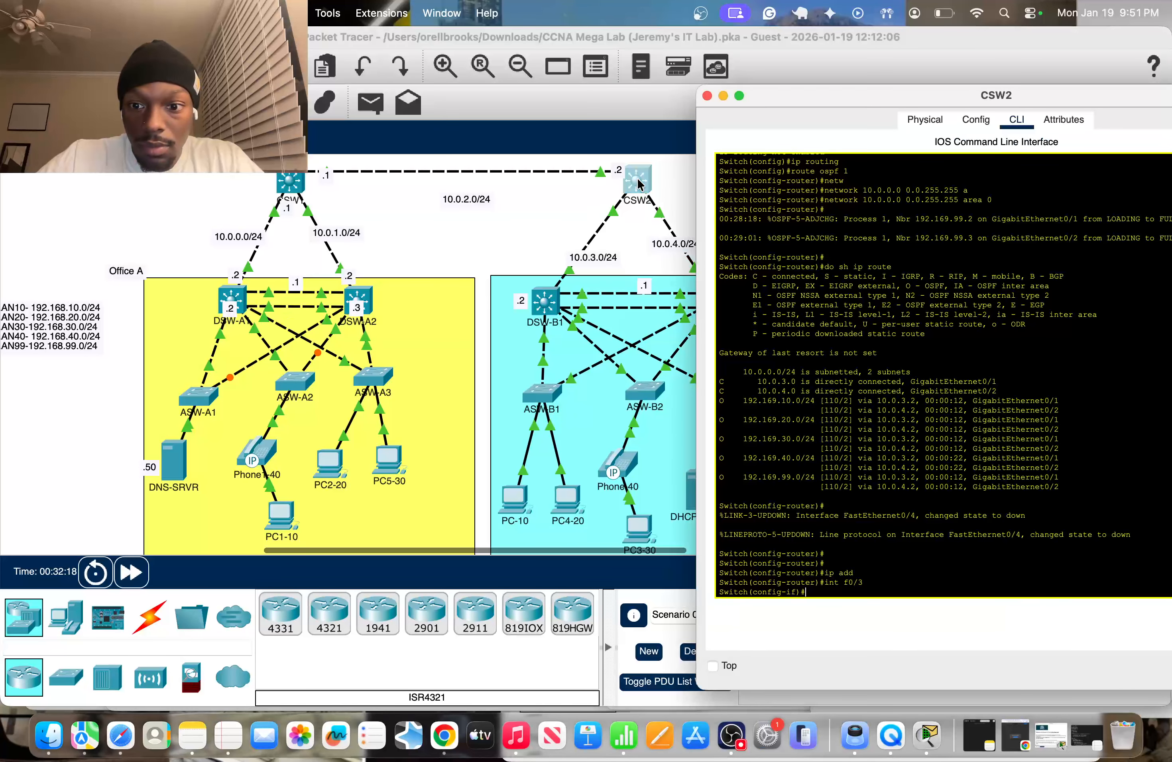
{"action": "type", "text": "ip a"}
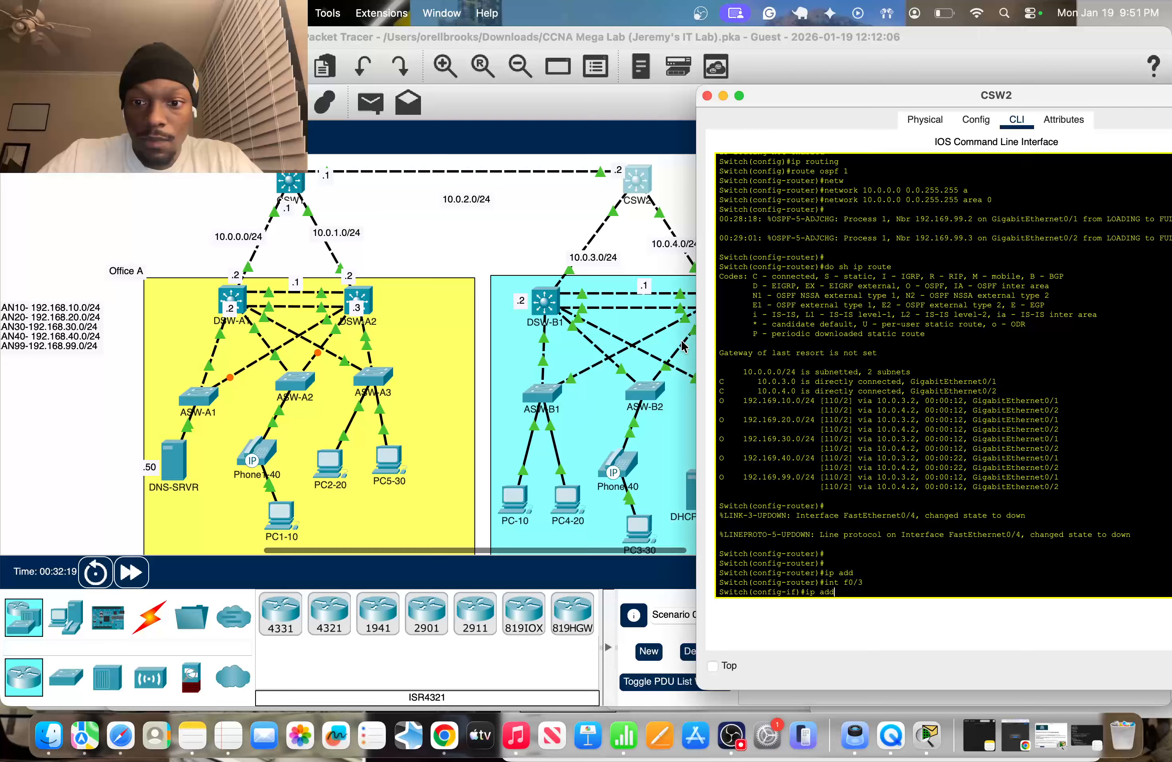
{"action": "type", "text": "dd"}
{"action": "key", "text": "Tab"}
{"action": "key", "text": "BackSpace"}
{"action": "key", "text": "BackSpace"}
{"action": "key", "text": "BackSpace"}
Step: Convert interface f0/3 on CSW2 to a routed port with no switchport
{"action": "type", "text": "no swi"}
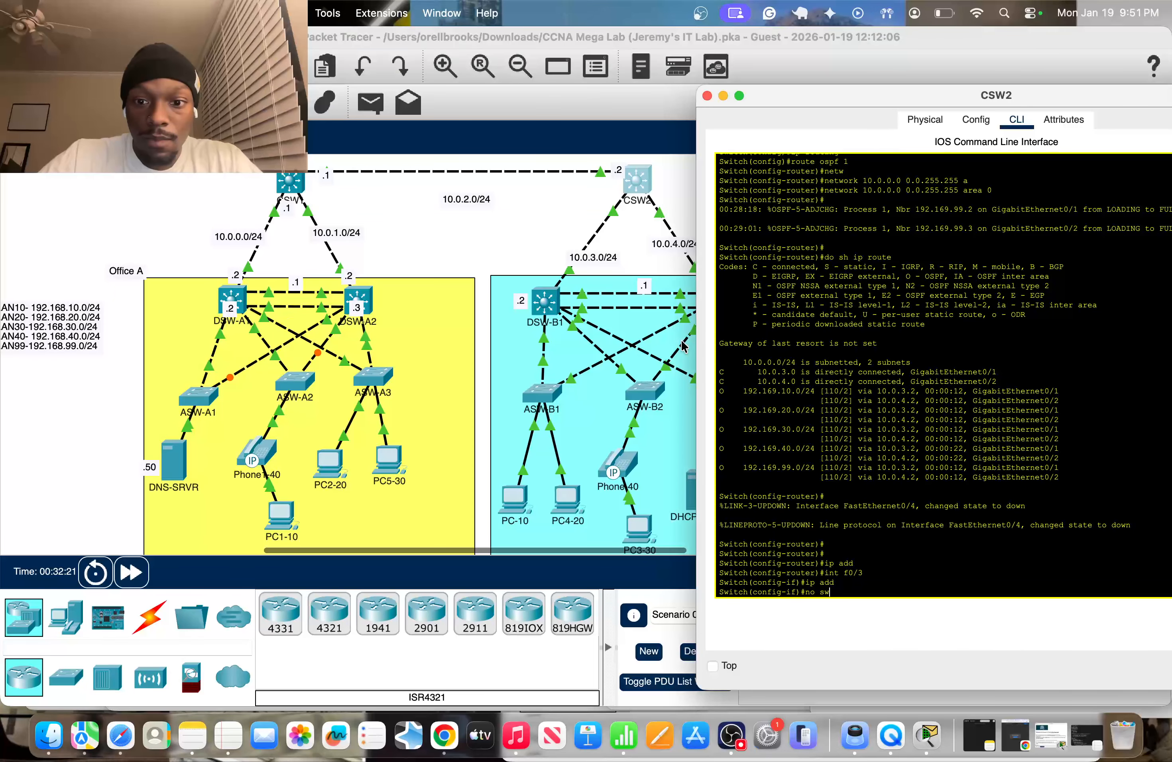
{"action": "key", "text": "Tab"}
{"action": "key", "text": "Return"}
{"action": "key", "text": "Return"}
Step: Assign IP address 10.0.2.2 with mask 255.255.255.0 to interface f0/3 on CSW2
{"action": "type", "text": "ip"}
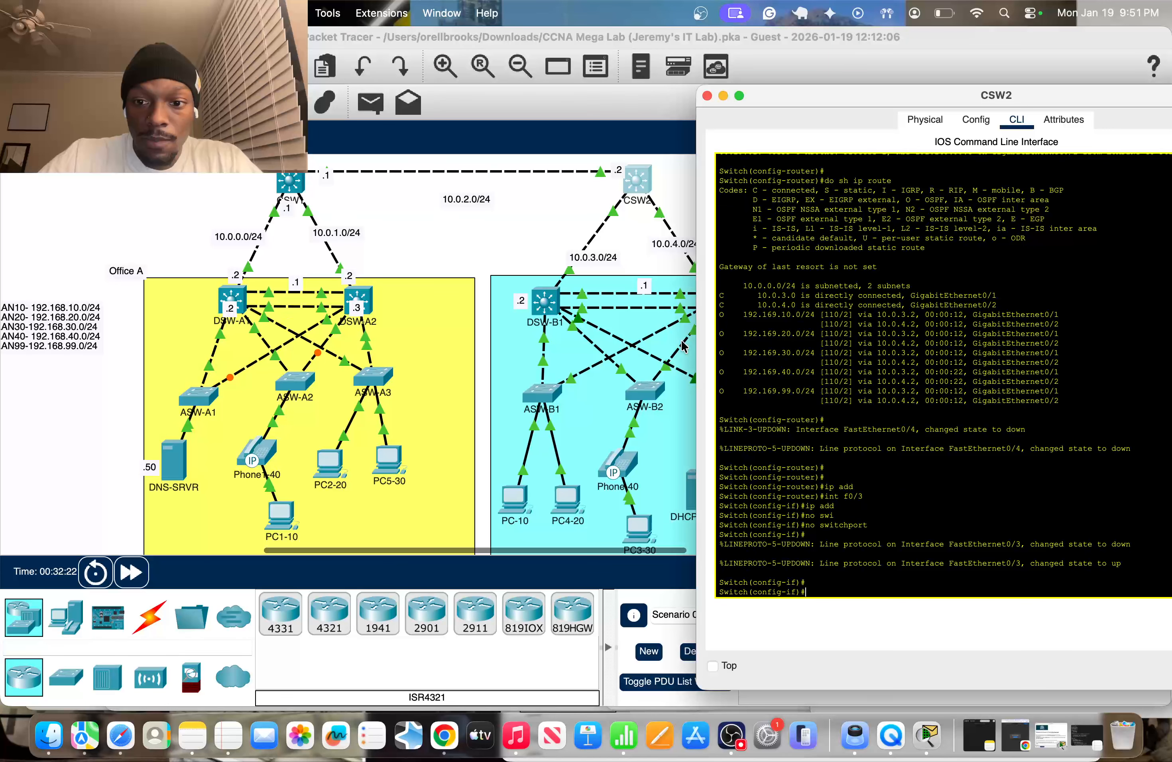
{"action": "type", "text": " add"}
{"action": "key", "text": "Tab"}
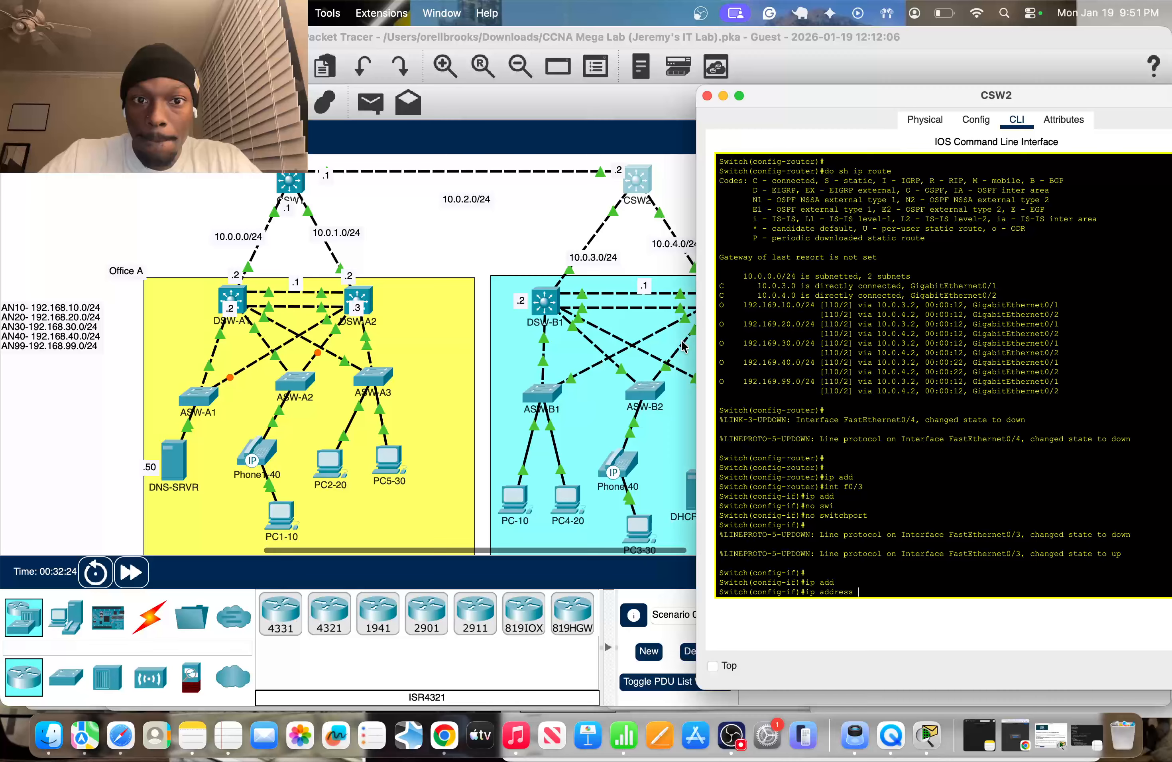
{"action": "type", "text": "10.0.2.2 255.255."}
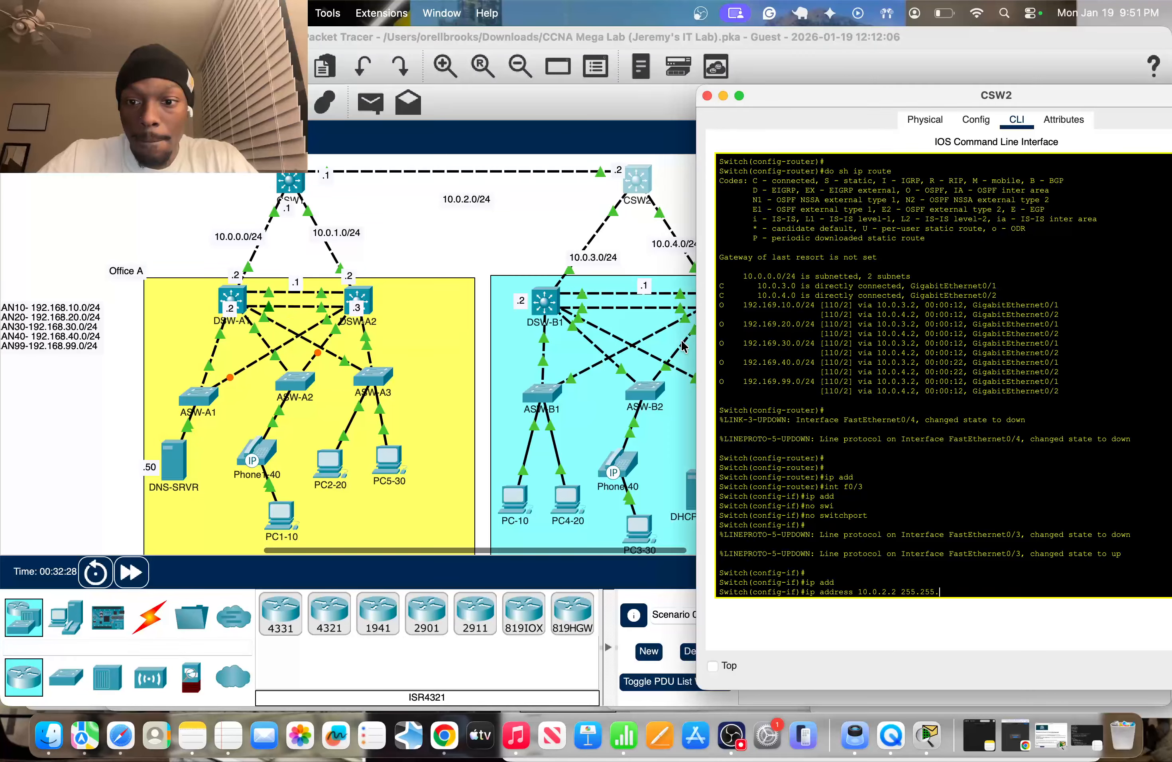
{"action": "type", "text": "255.0"}
{"action": "key", "text": "Return"}
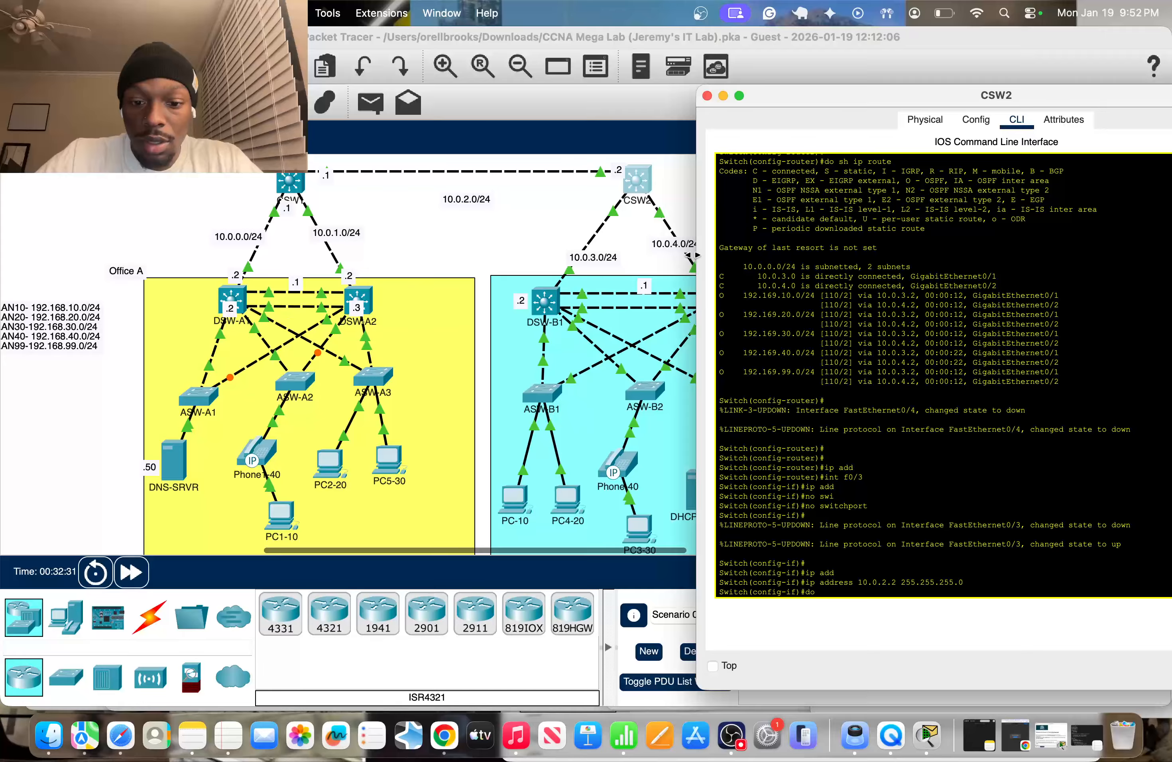
Step: Ping 10.0.2.1 twice from CSW2 to test the routed link to CSW1
{"action": "type", "text": "do ping 10.0."}
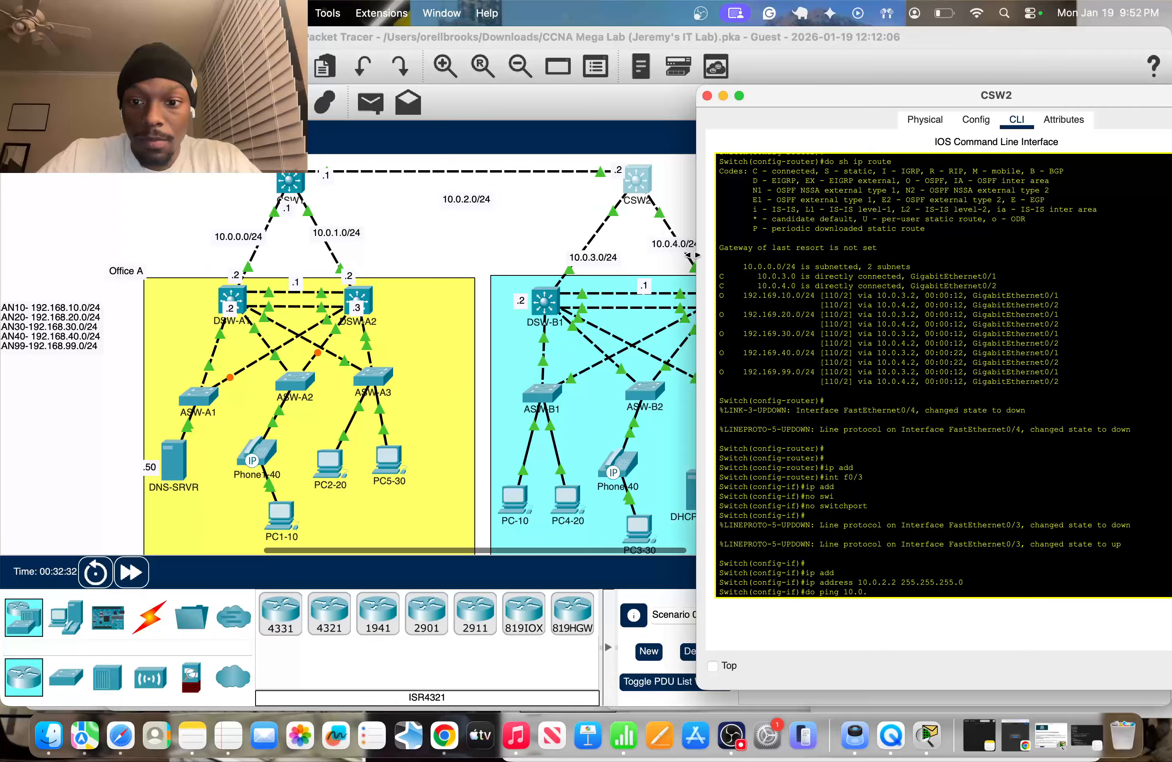
{"action": "type", "text": "2.1"}
{"action": "key", "text": "Return"}
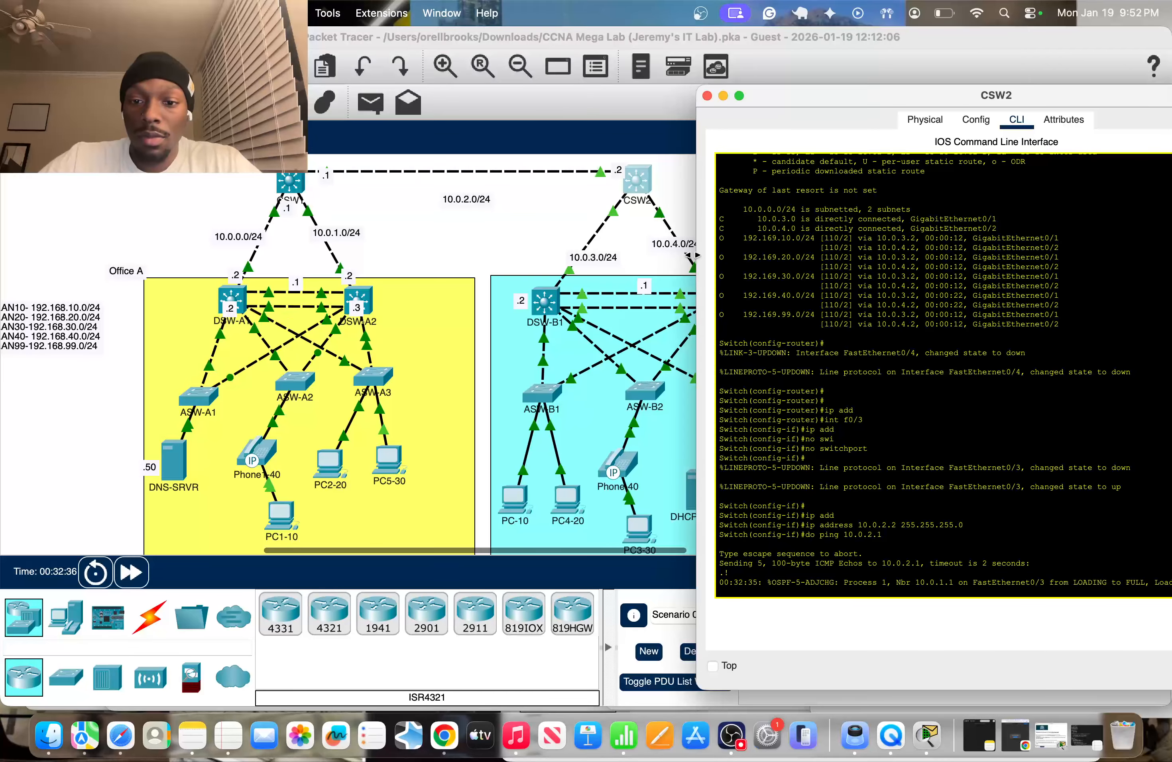
{"action": "key", "text": "Up"}
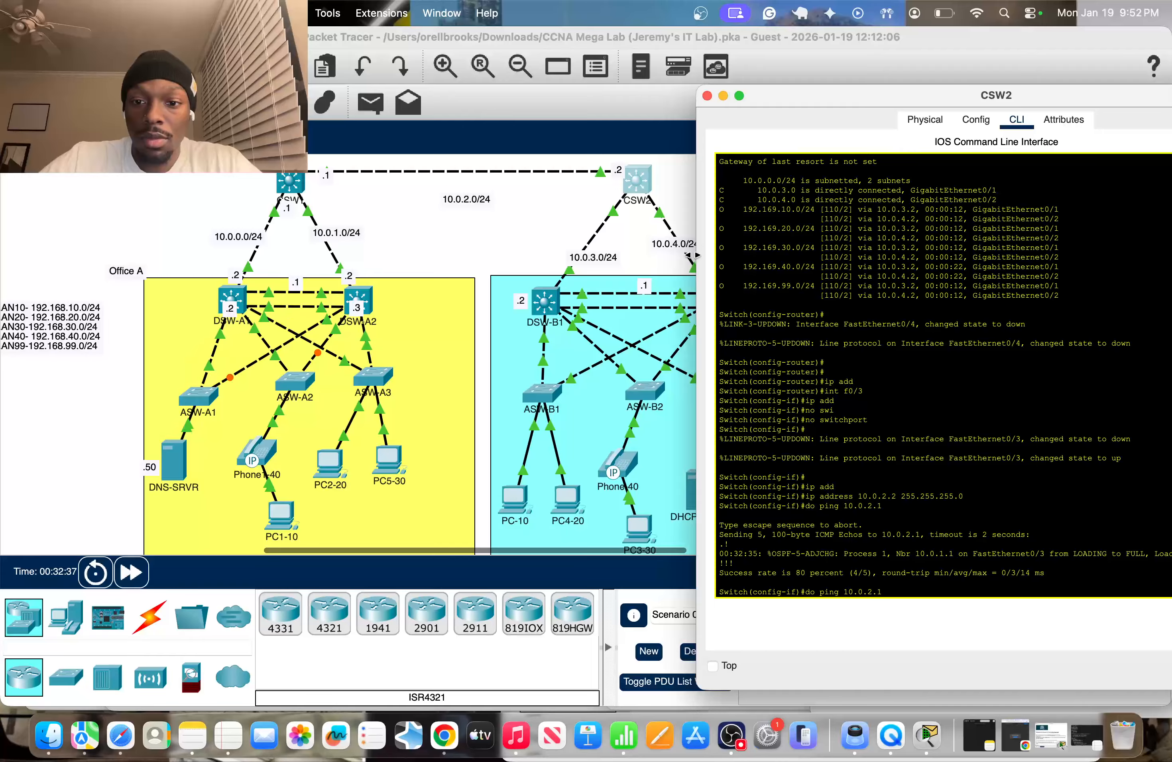
{"action": "key", "text": "Return"}
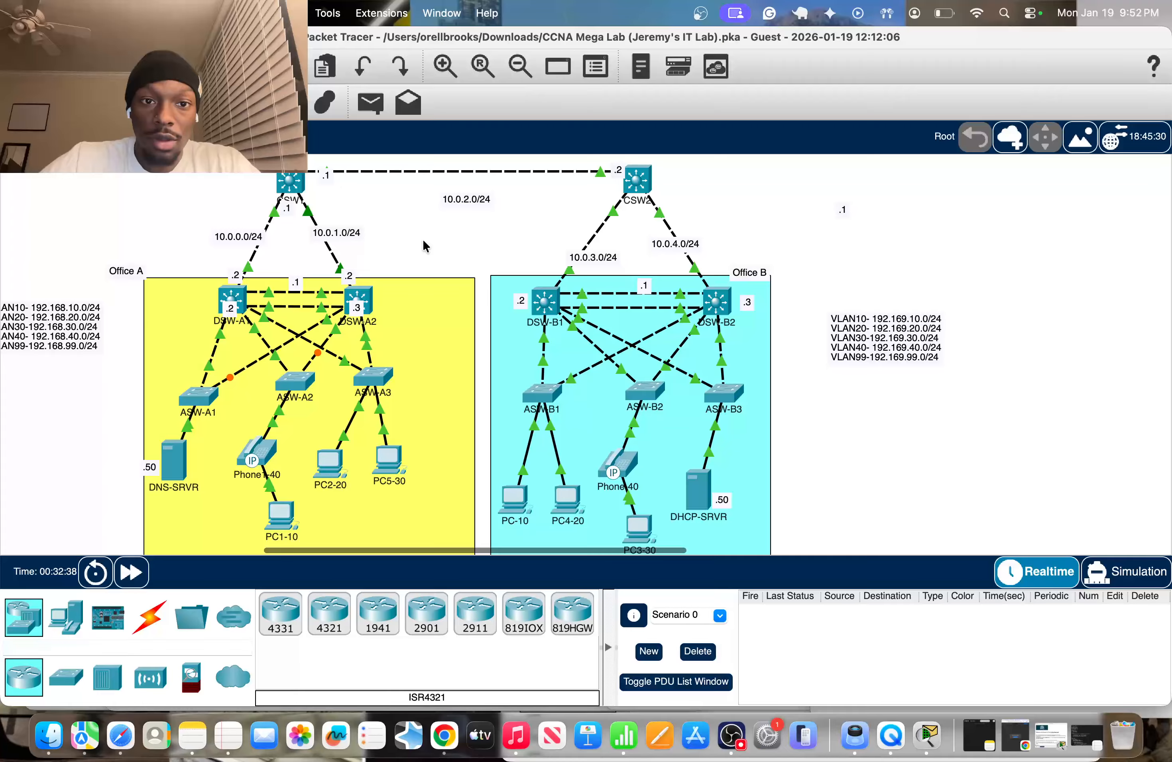
Step: Examine DNS-SRVR's gateway settings, FastEthernet0 interface and IP configuration for its address, mask and DNS server
{"action": "left_click", "coordinate": [425, 245]}
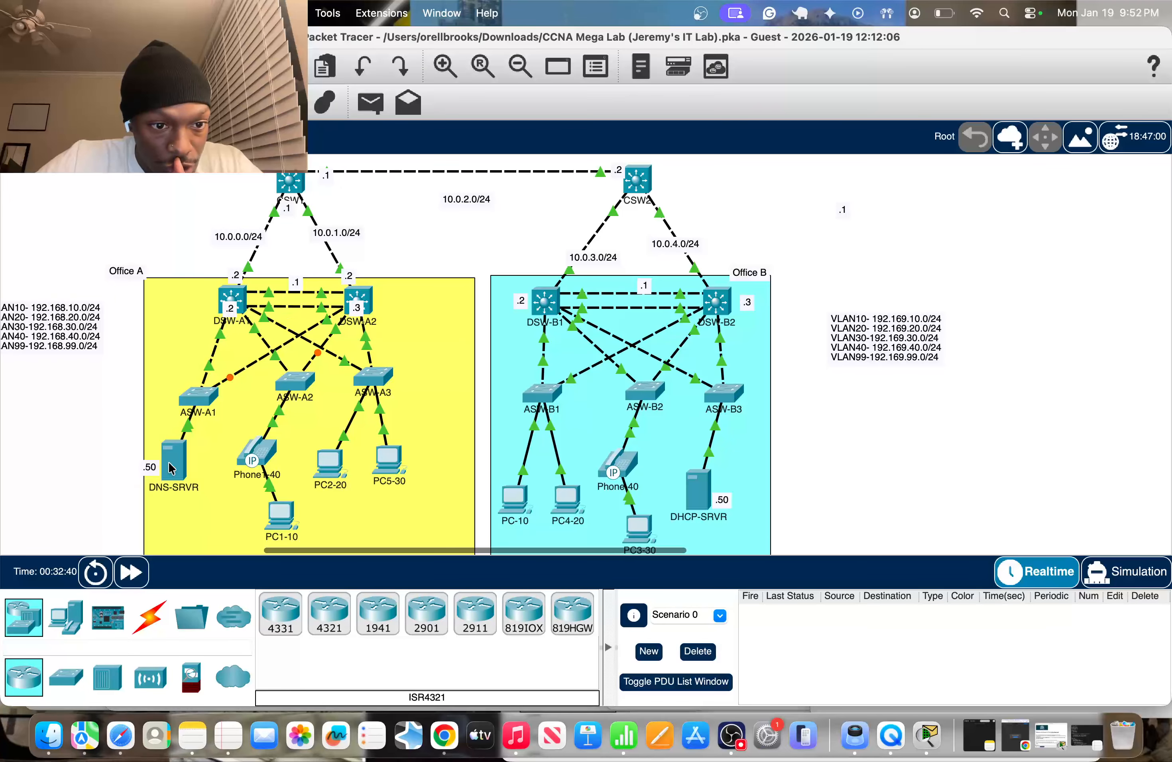
{"action": "mouse_move", "coordinate": [177, 466]}
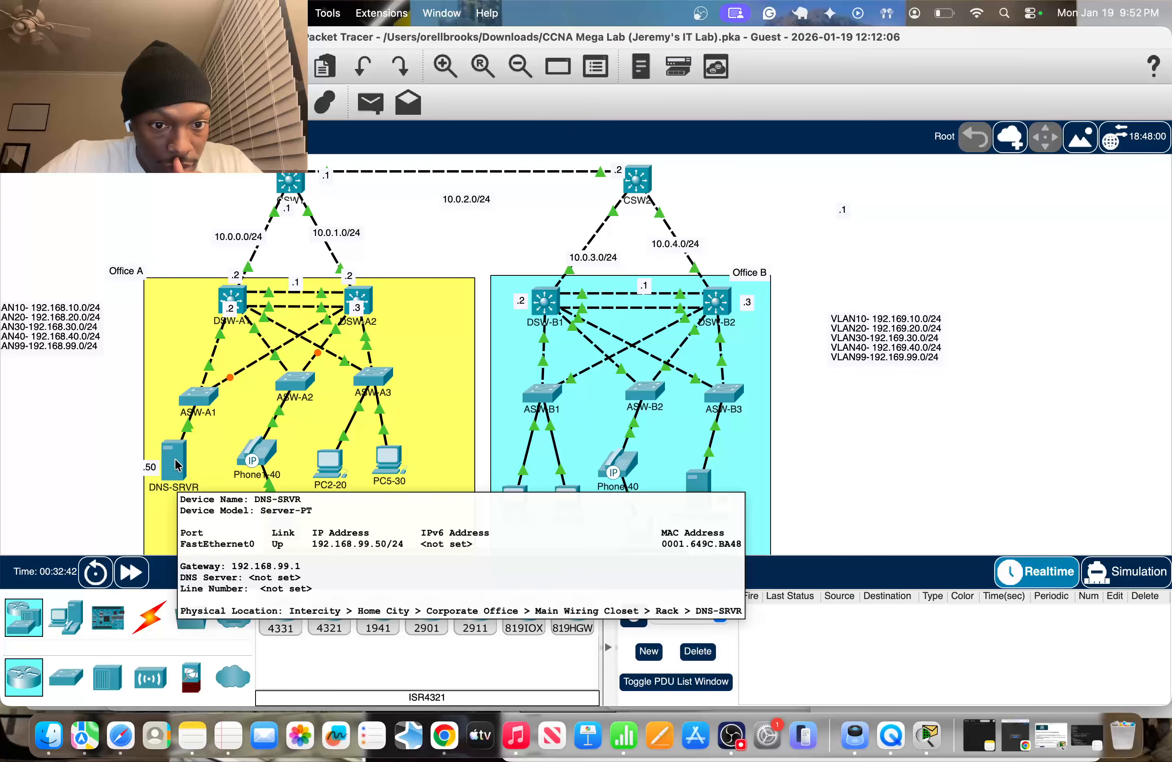
{"action": "left_click", "coordinate": [174, 463]}
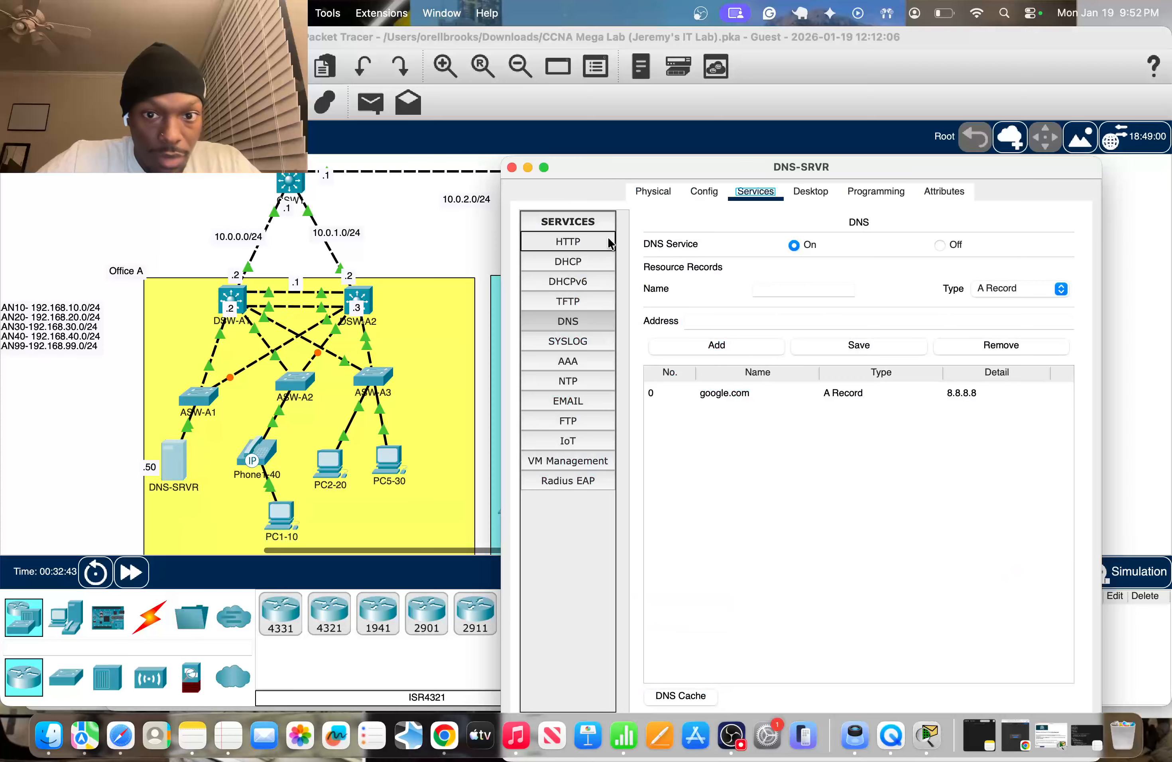
{"action": "left_click", "coordinate": [568, 281]}
{"action": "left_click", "coordinate": [704, 192]}
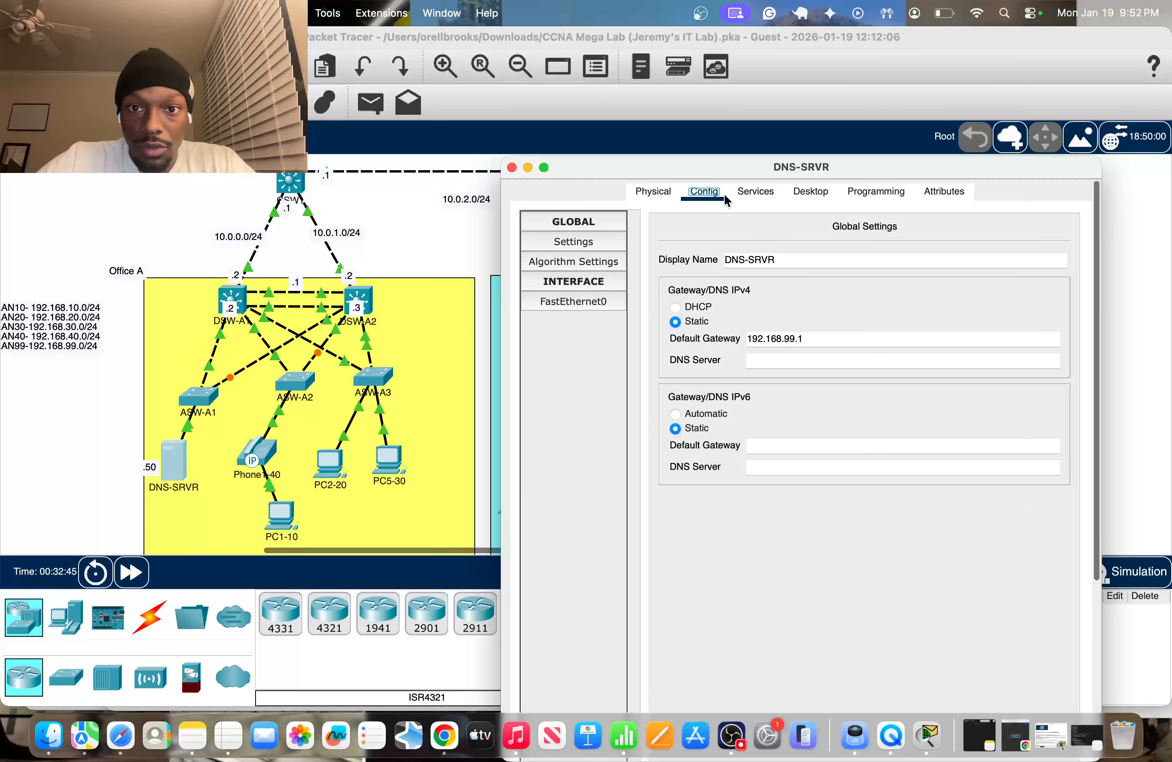
{"action": "left_click", "coordinate": [679, 197]}
{"action": "left_click", "coordinate": [698, 193]}
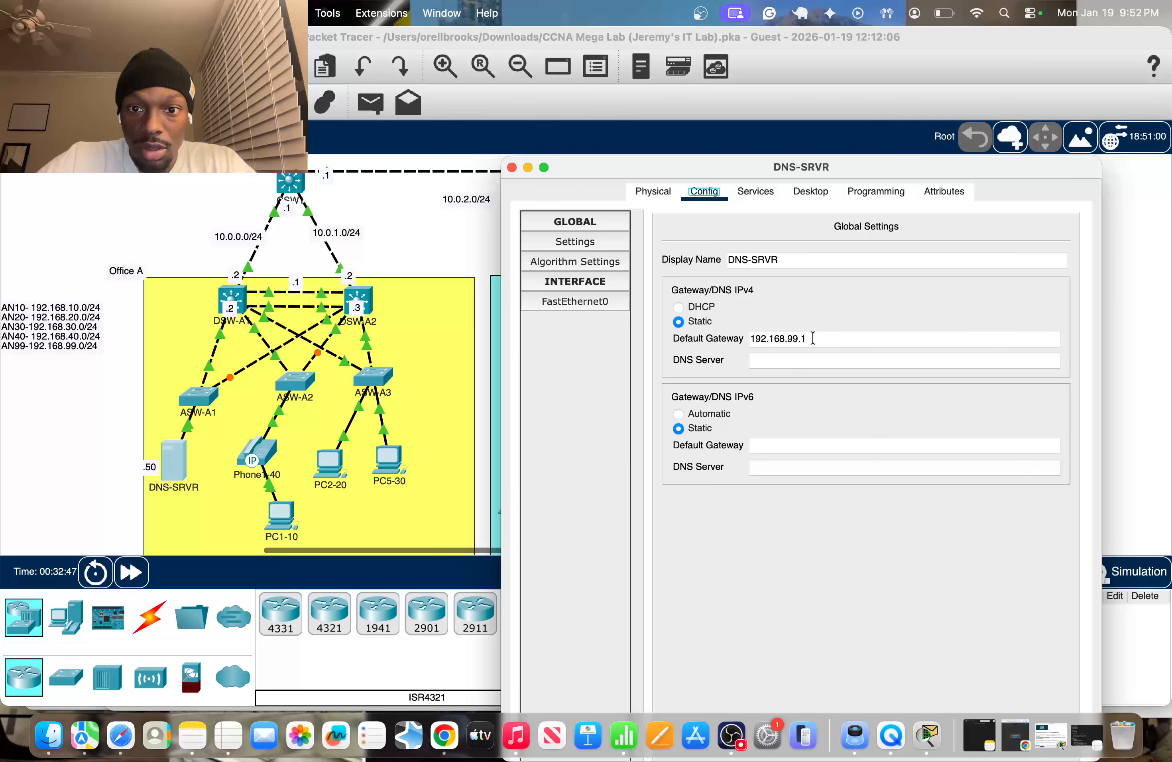
{"action": "left_click", "coordinate": [584, 302]}
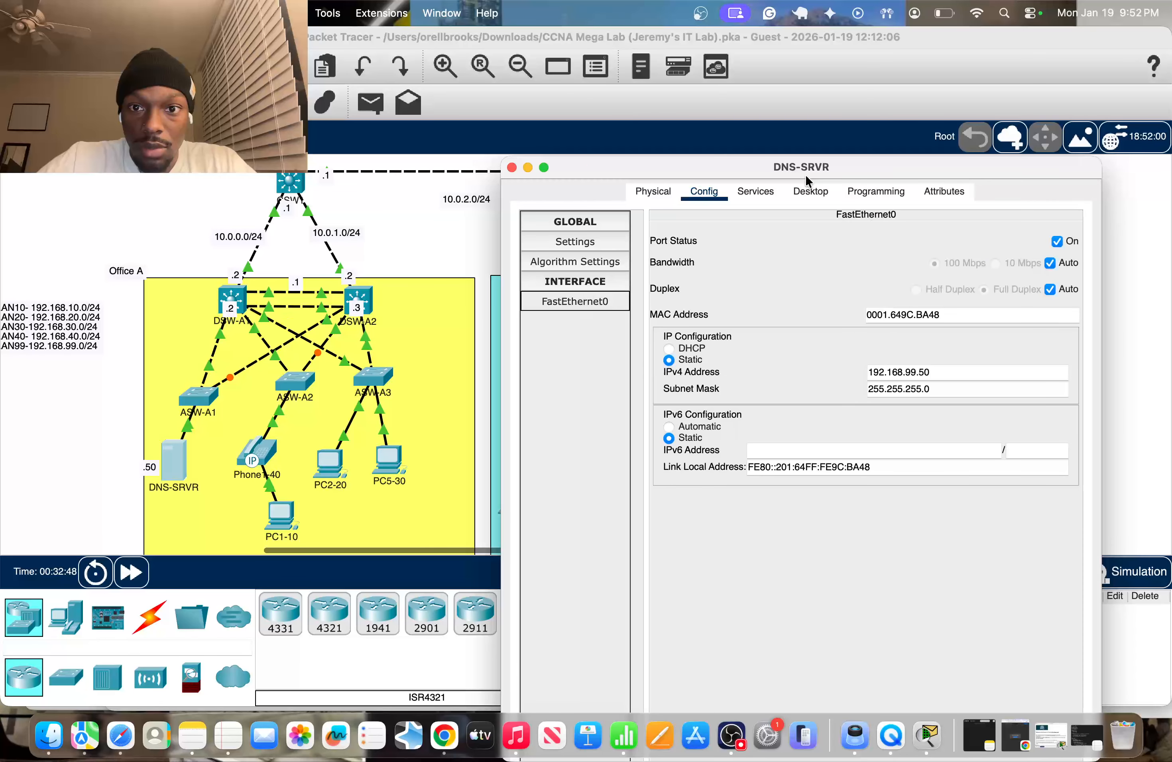
{"action": "left_click", "coordinate": [810, 193]}
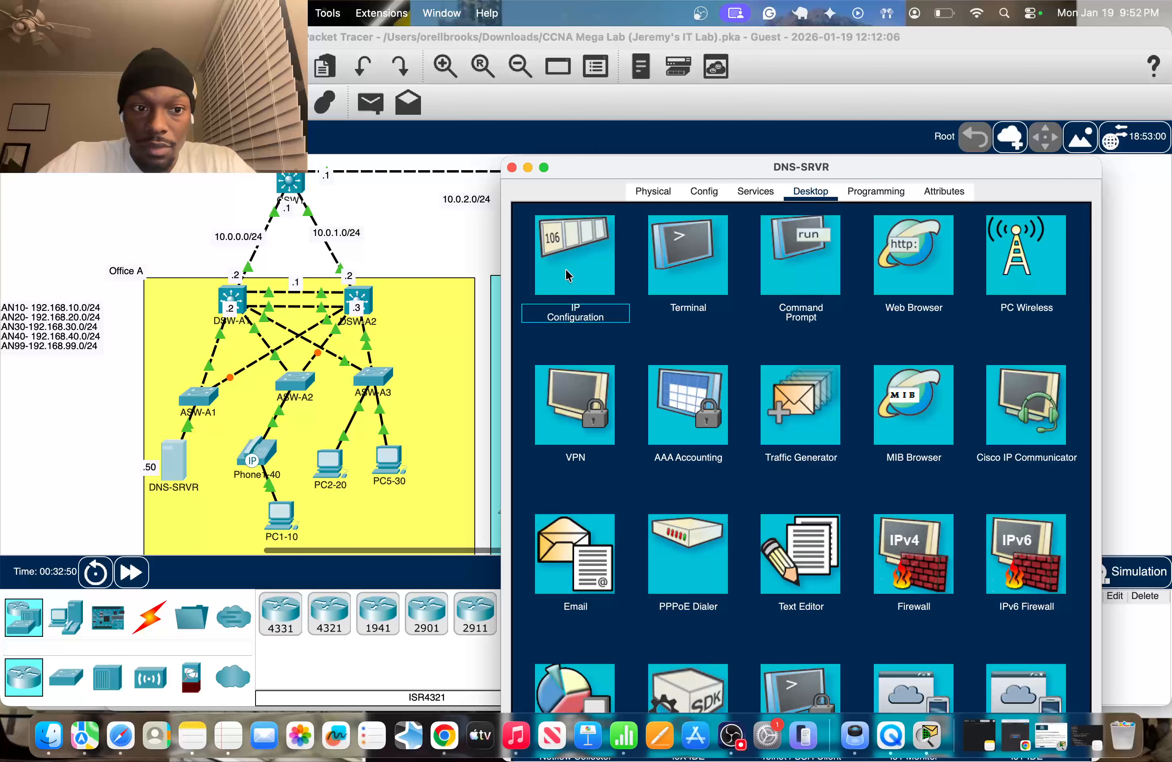
{"action": "left_click", "coordinate": [570, 275]}
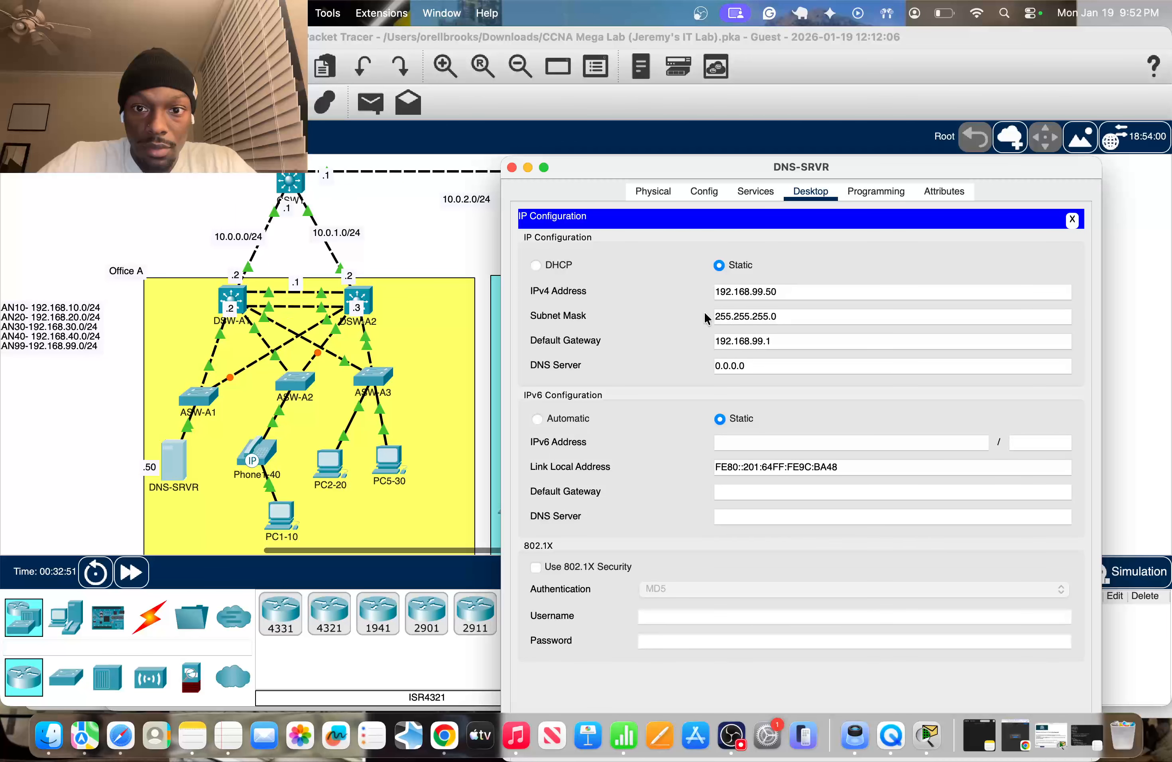
{"action": "left_click", "coordinate": [512, 167]}
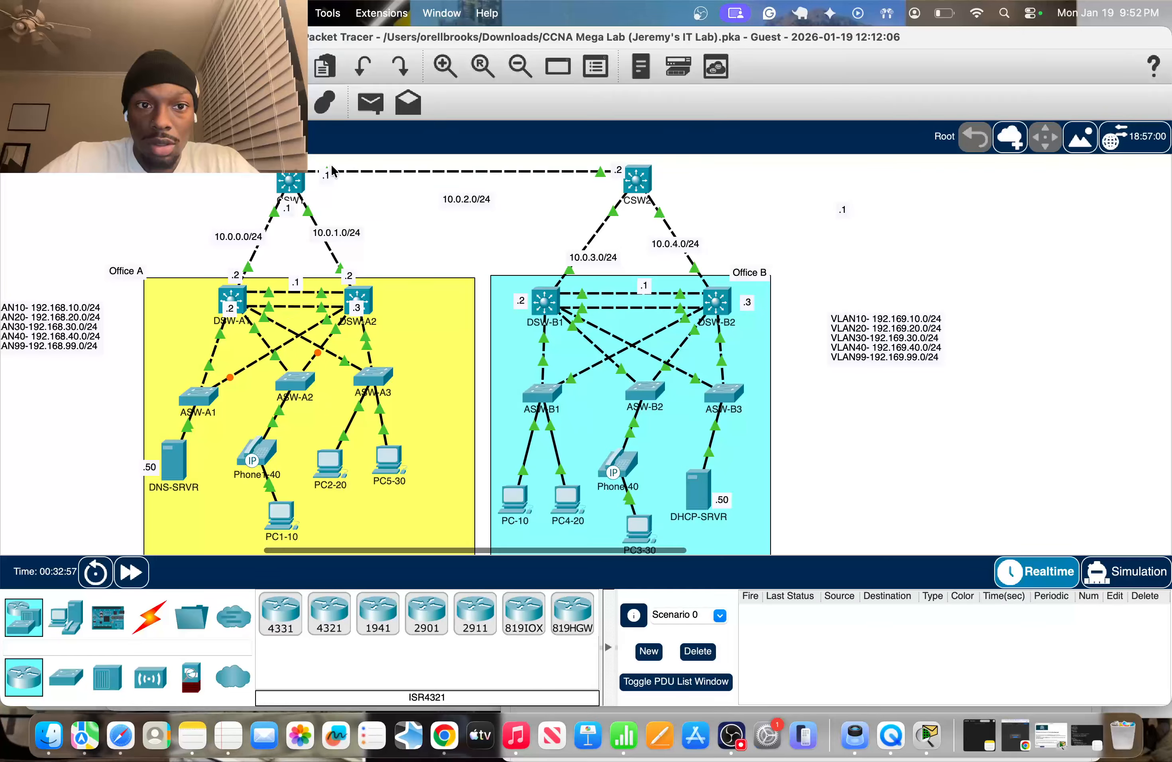
Step: Display the IP routing table on DSW-A1 and examine its default route entry
{"action": "mouse_move", "coordinate": [345, 174]}
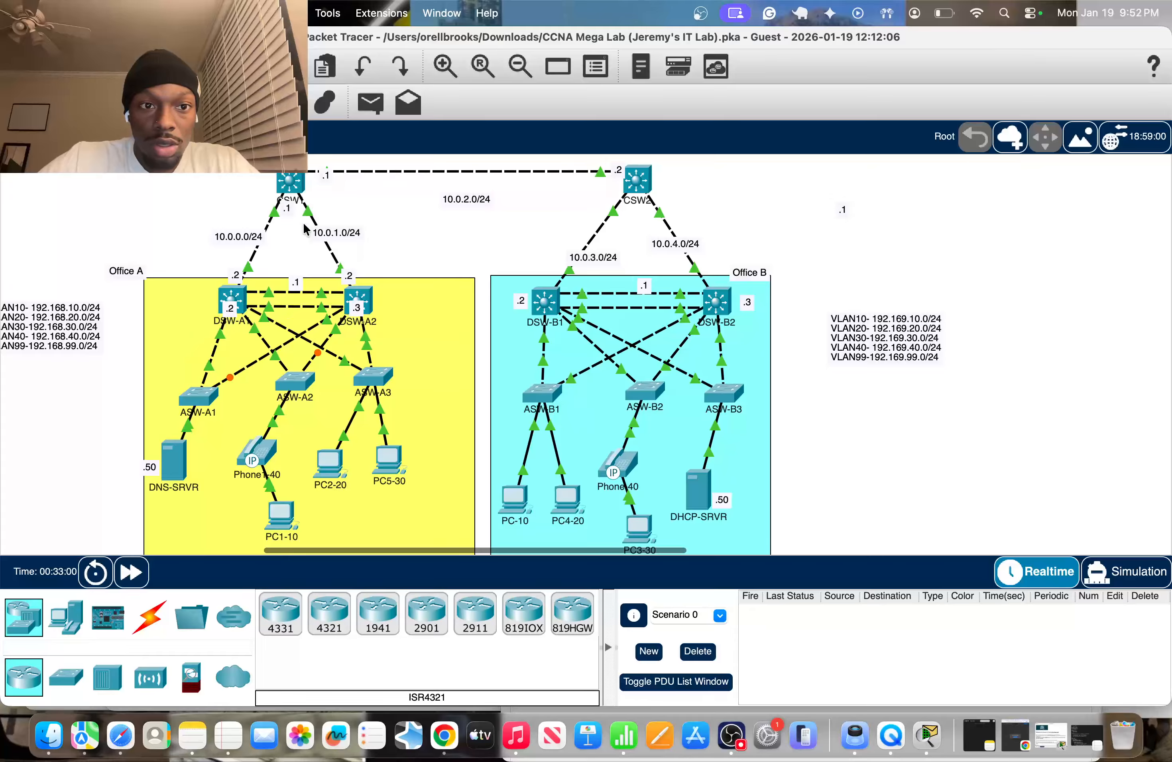
{"action": "left_click", "coordinate": [296, 191]}
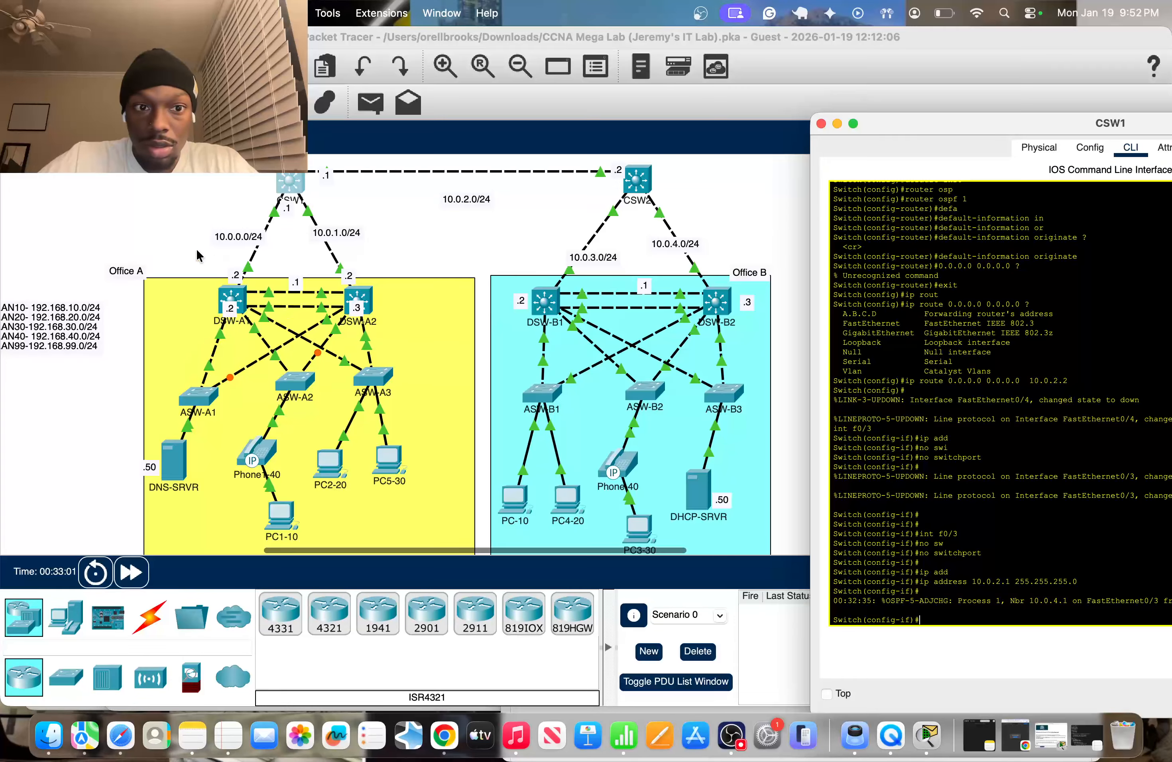
{"action": "left_click", "coordinate": [231, 297]}
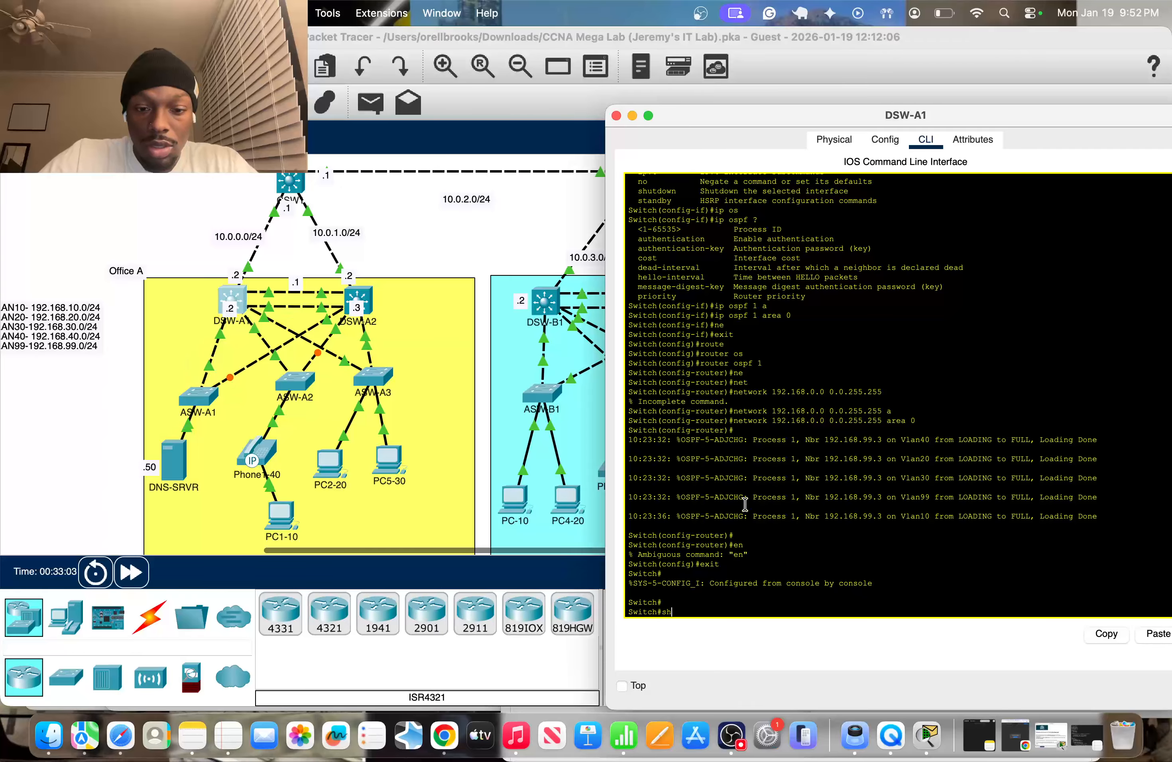
{"action": "type", "text": "show ip rout"}
{"action": "key", "text": "Tab"}
{"action": "key", "text": "Return"}
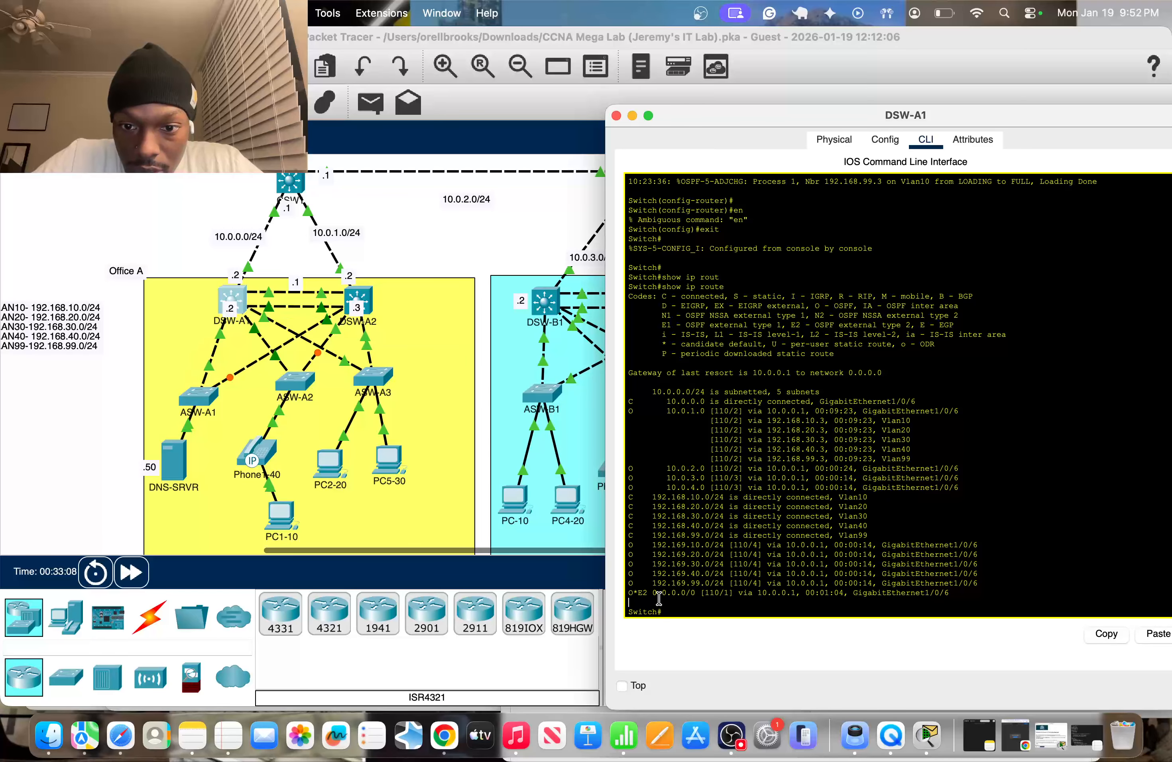
{"action": "left_click_drag", "start_coordinate": [659, 599], "coordinate": [718, 600]}
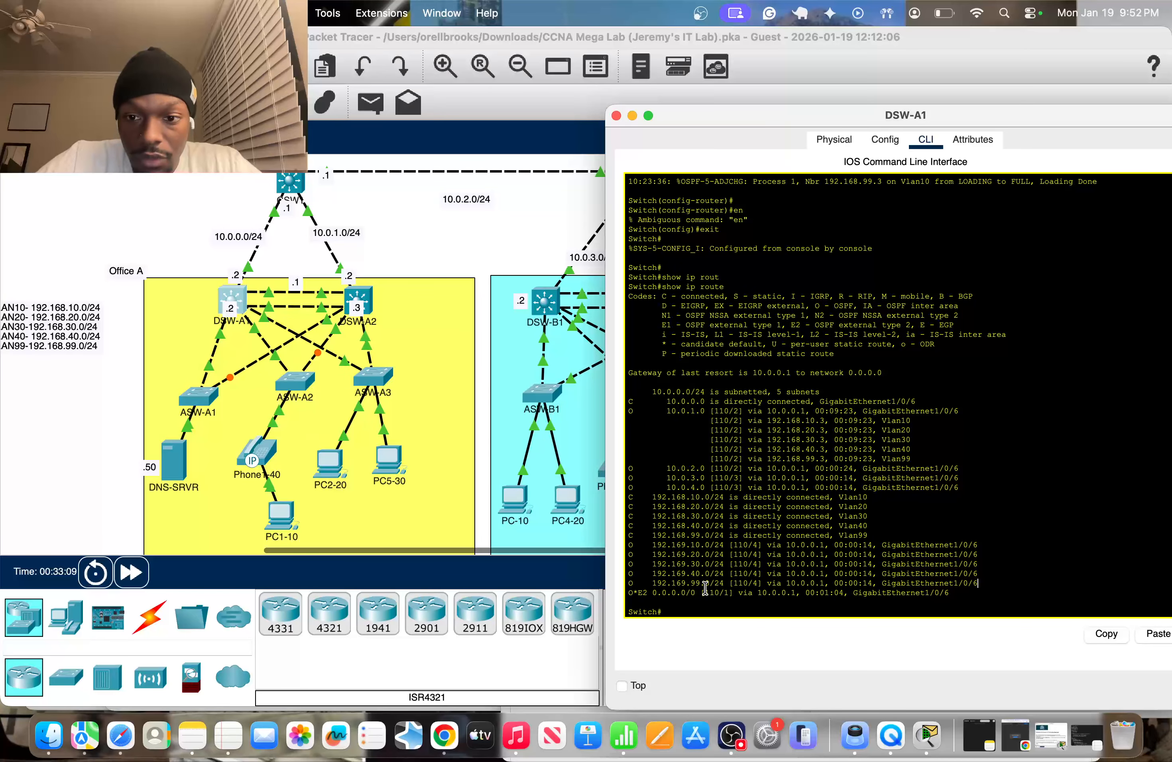
{"action": "left_click", "coordinate": [755, 593], "text": "shift"}
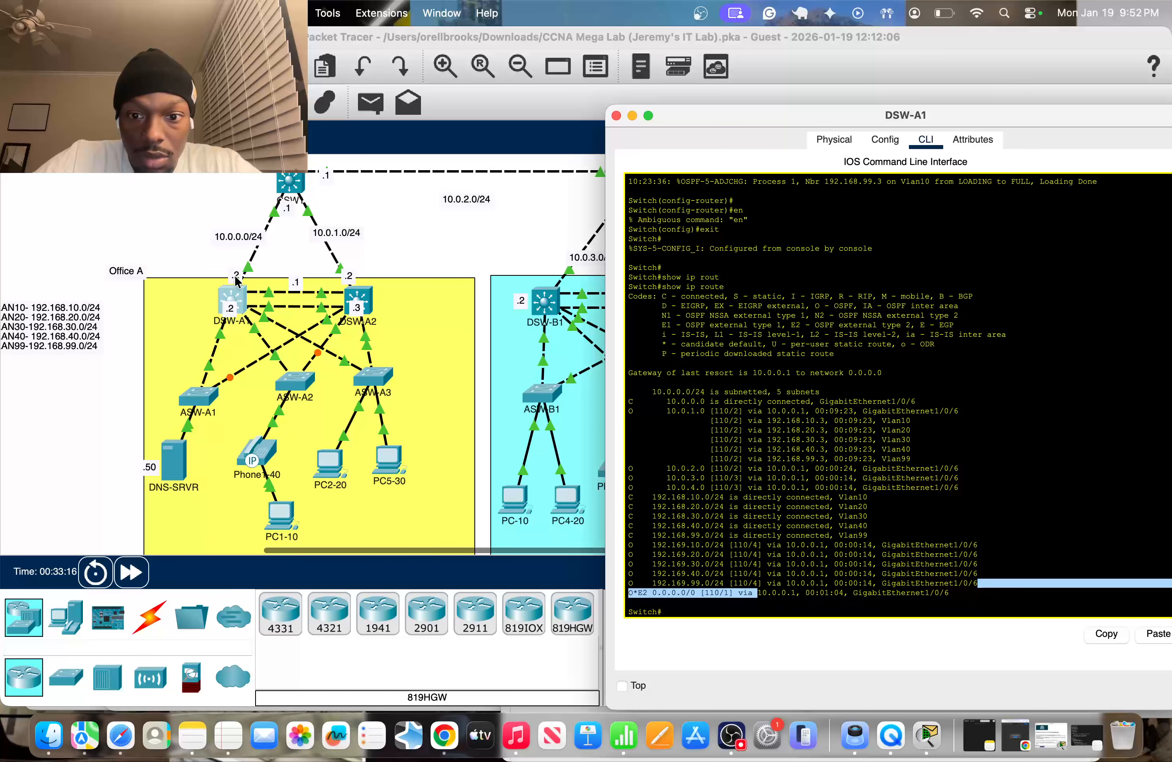
Step: Display the IP routing table on CSW1 and inspect the static default route
{"action": "left_click", "coordinate": [297, 187]}
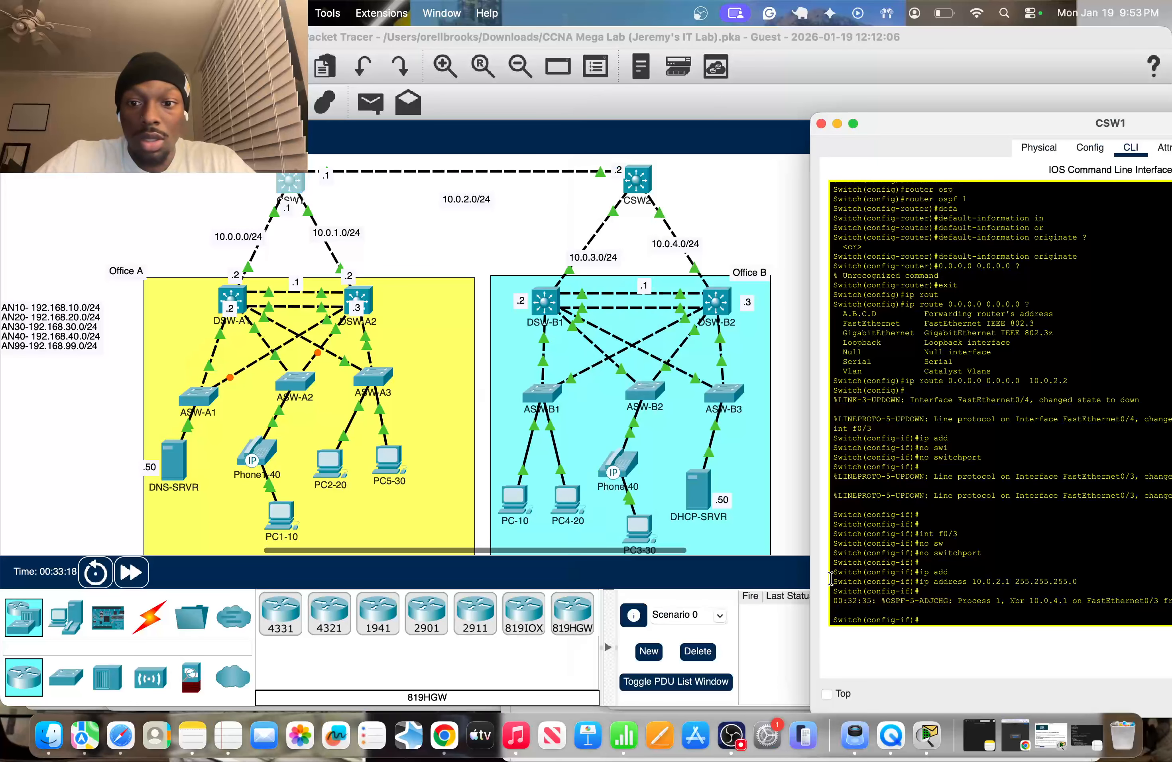
{"action": "type", "text": "do sh ip rou"}
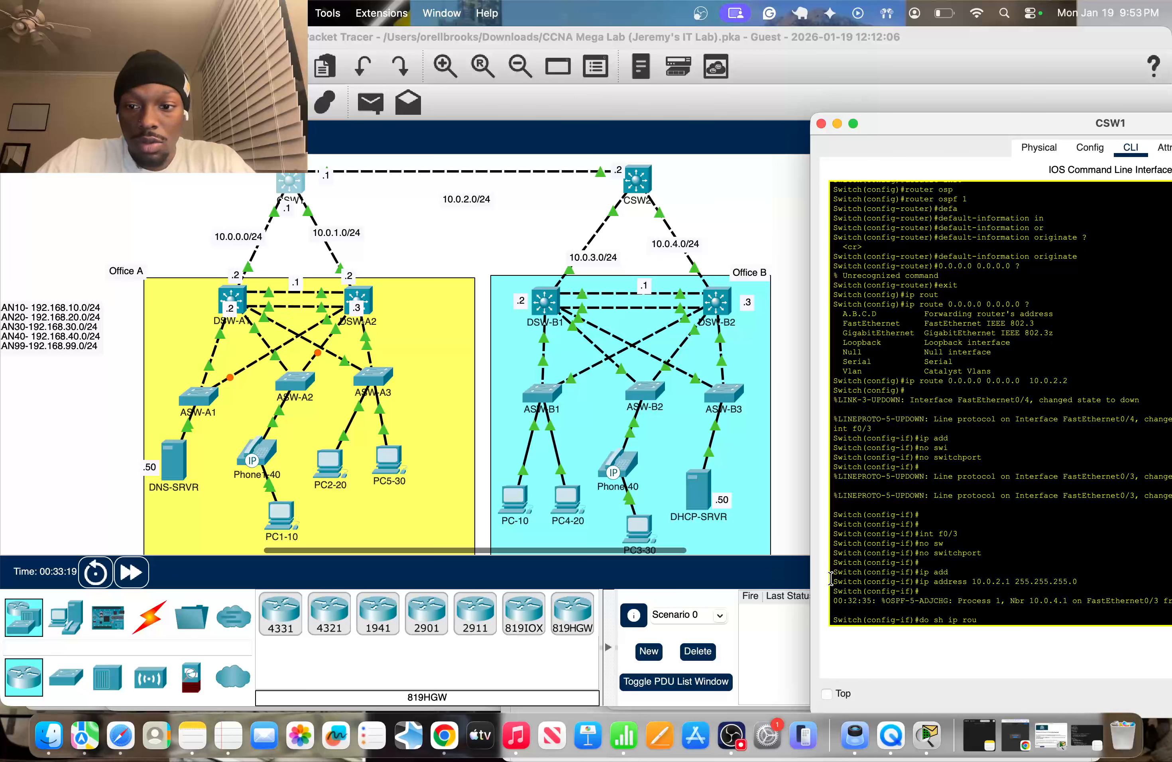
{"action": "type", "text": "te"}
{"action": "key", "text": "Return"}
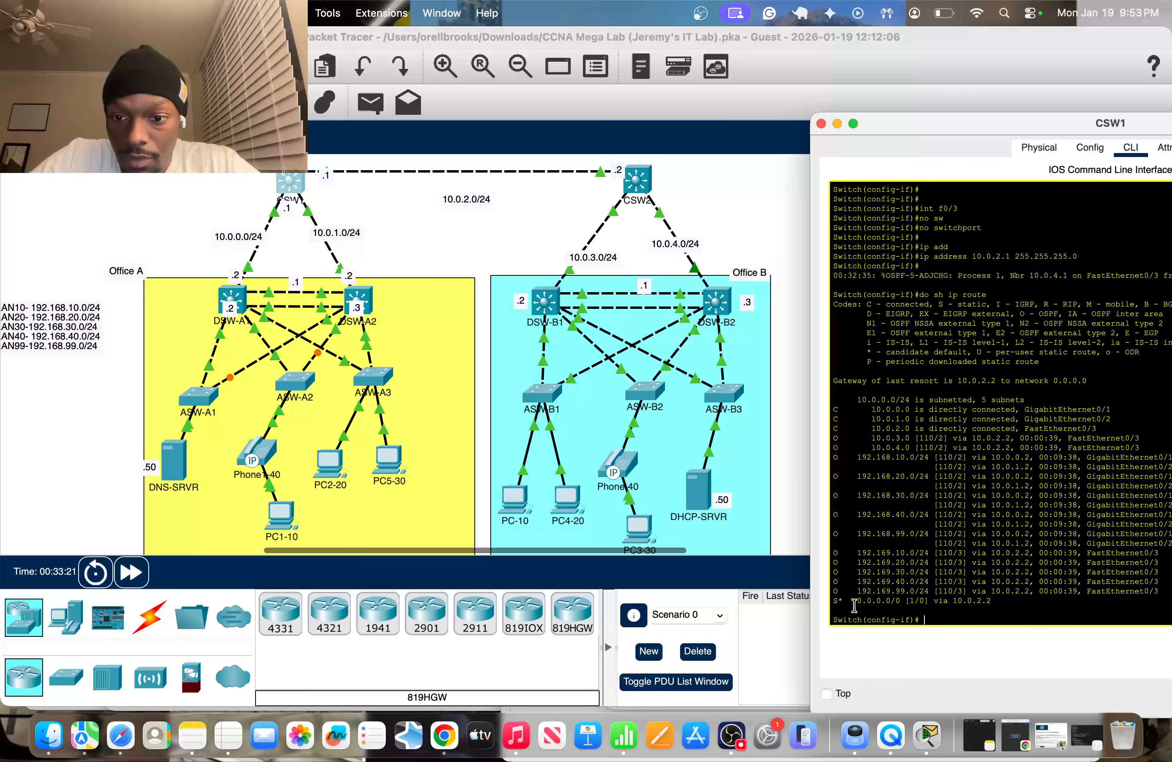
{"action": "left_click_drag", "start_coordinate": [855, 605], "coordinate": [957, 597]}
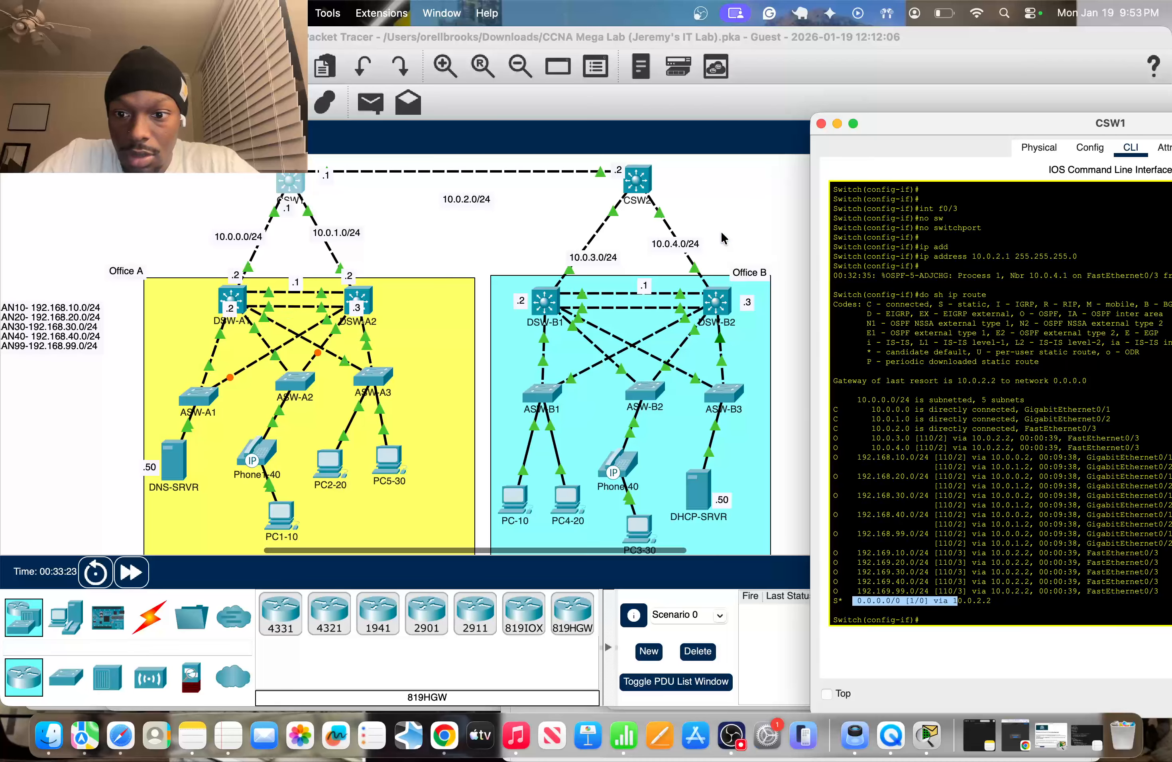
Step: Display the IP routing table on CSW2 and examine the routes to both offices' VLAN networks
{"action": "left_click", "coordinate": [702, 203]}
{"action": "left_click", "coordinate": [650, 201]}
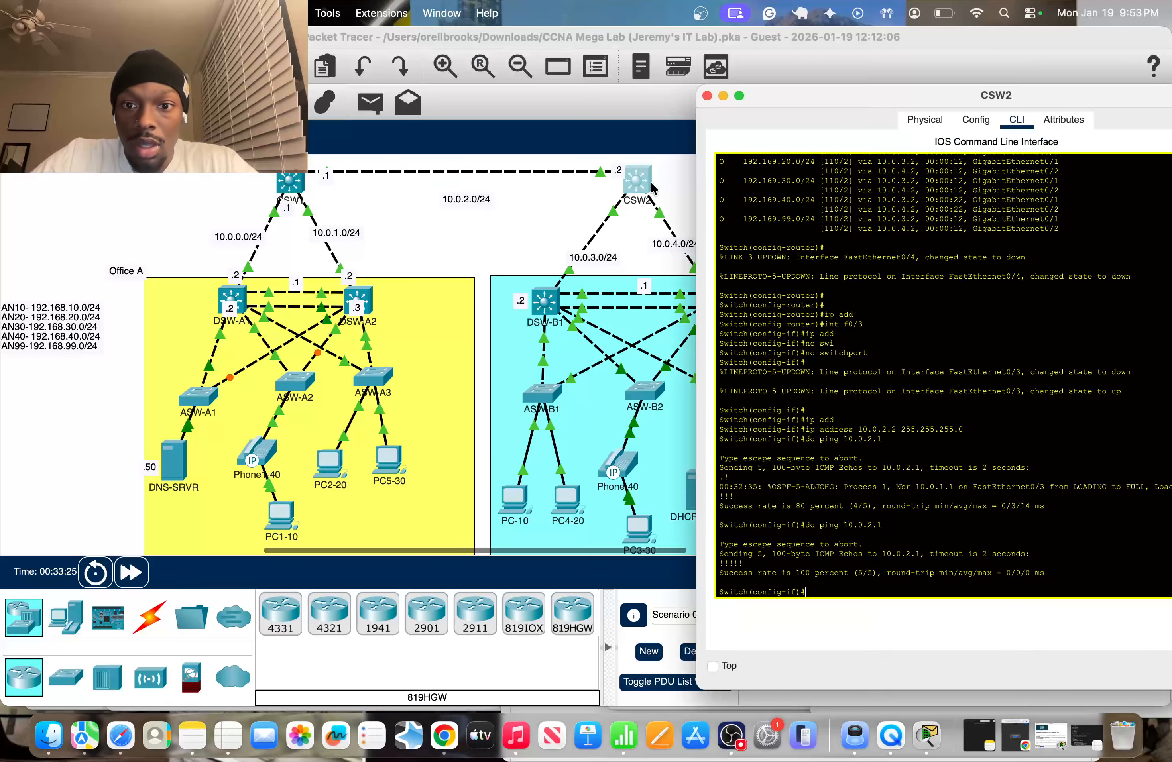
{"action": "type", "text": "do sh route"}
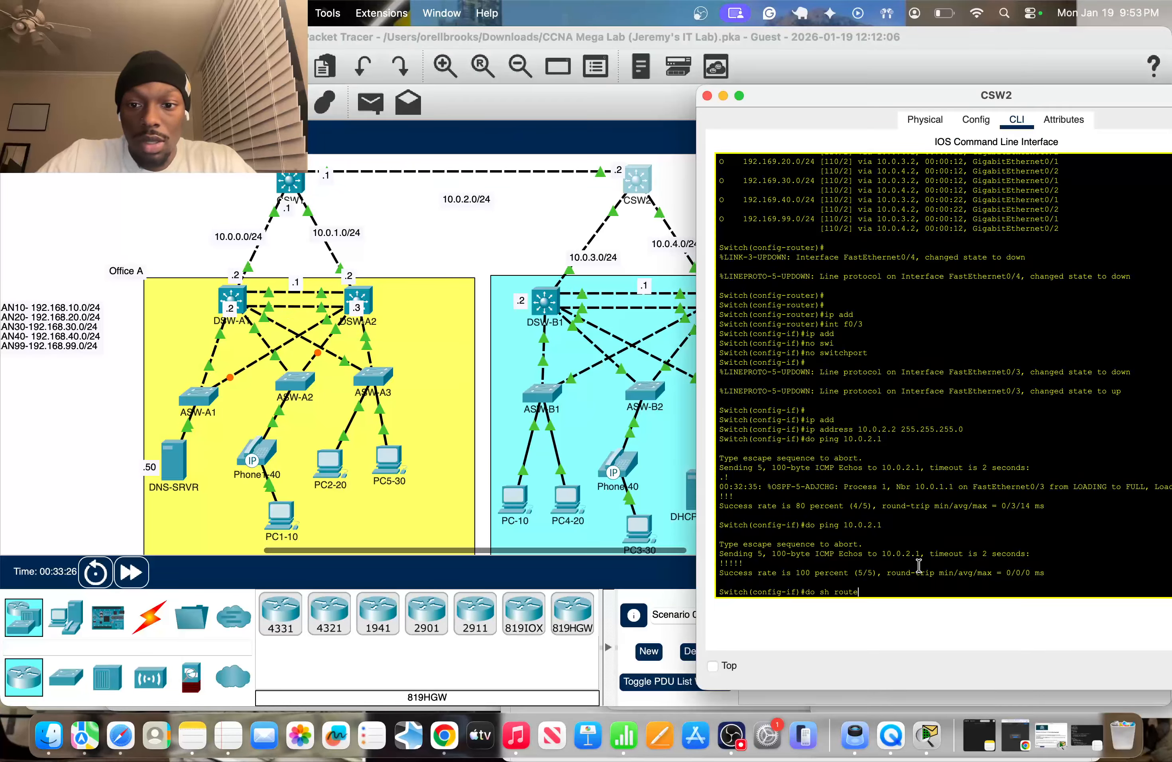
{"action": "key", "text": "BackSpace"}
{"action": "key", "text": "BackSpace"}
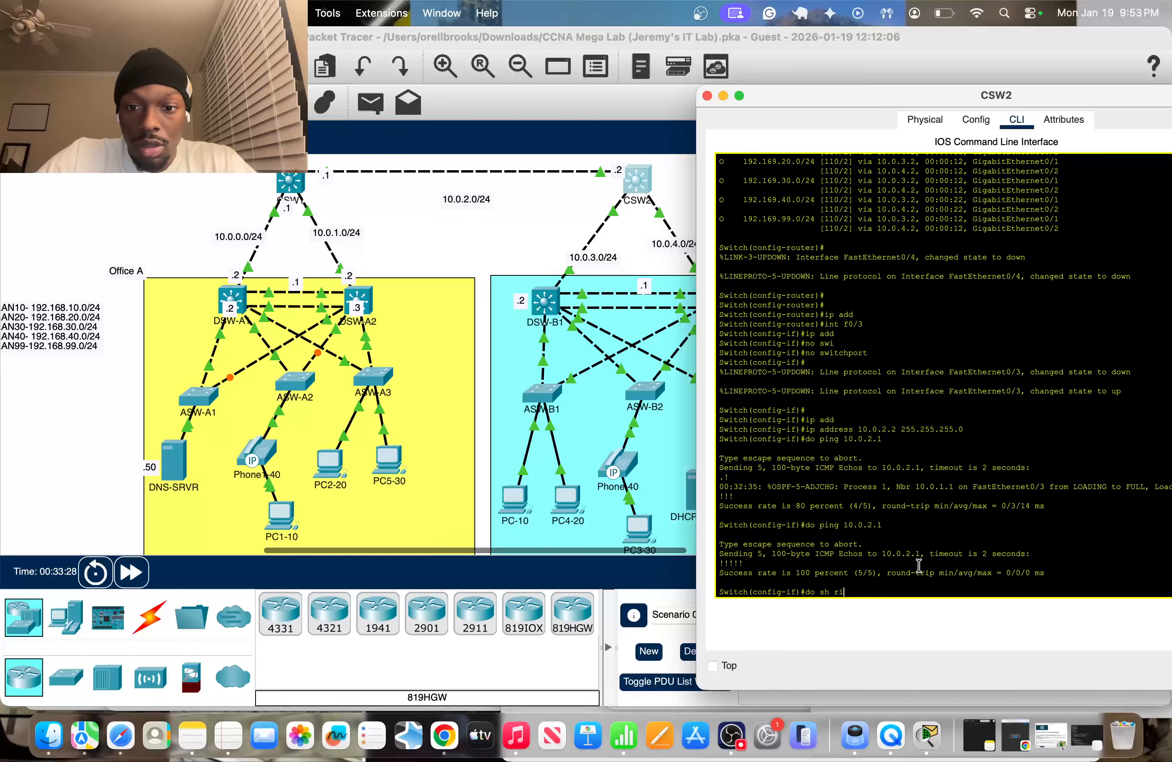
{"action": "type", "text": "i"}
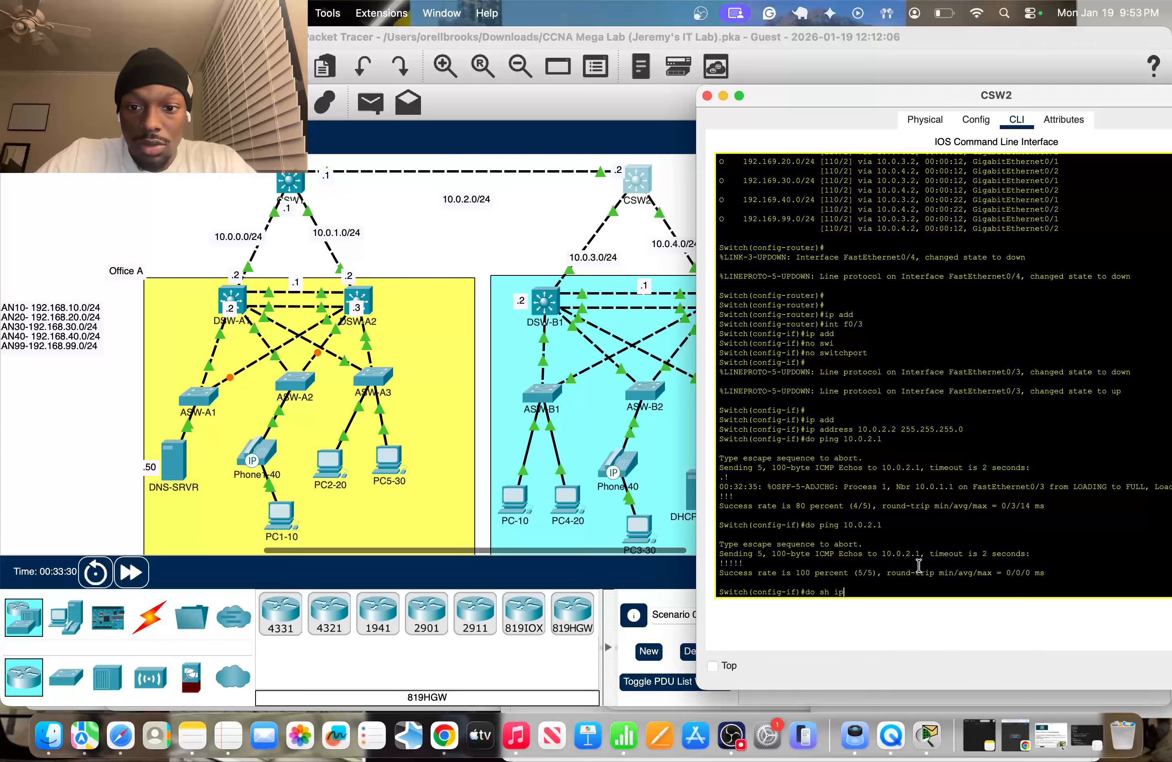
{"action": "type", "text": "p route"}
{"action": "key", "text": "Return"}
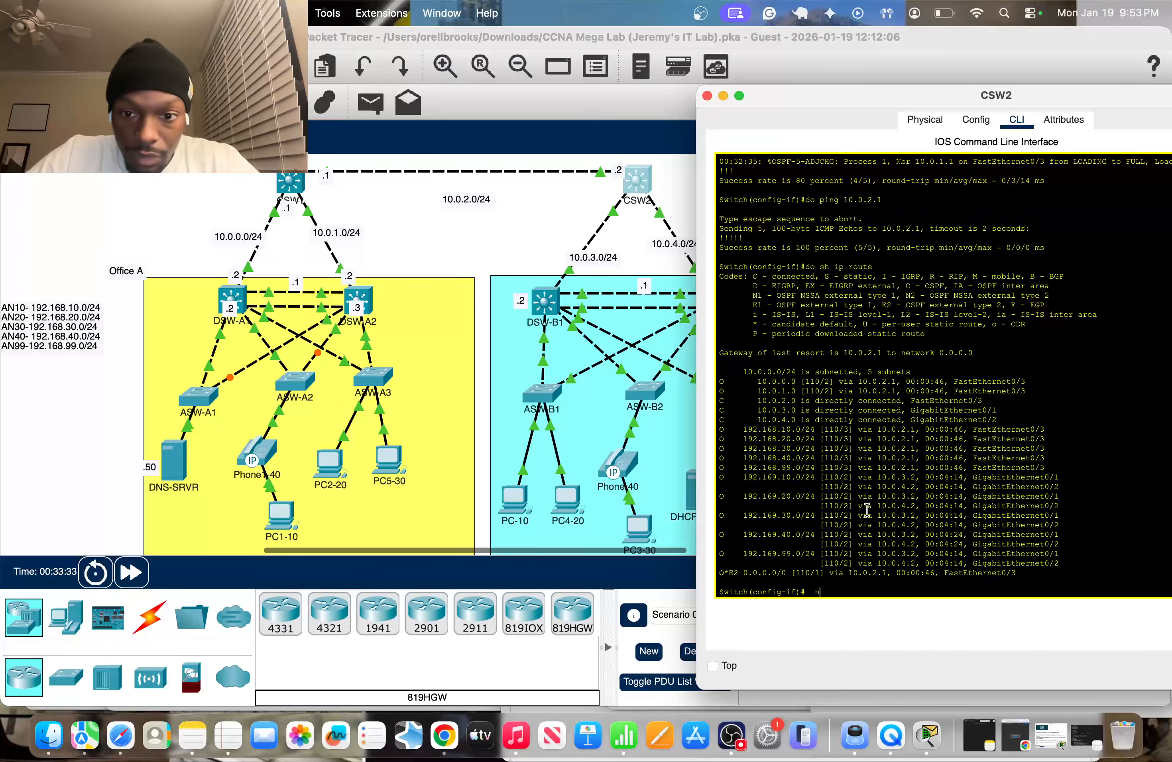
{"action": "type", "text": "n"}
{"action": "left_click_drag", "start_coordinate": [869, 559], "coordinate": [891, 553]}
{"action": "scroll", "coordinate": [612, 426], "scroll_direction": "right", "scroll_amount": 5}
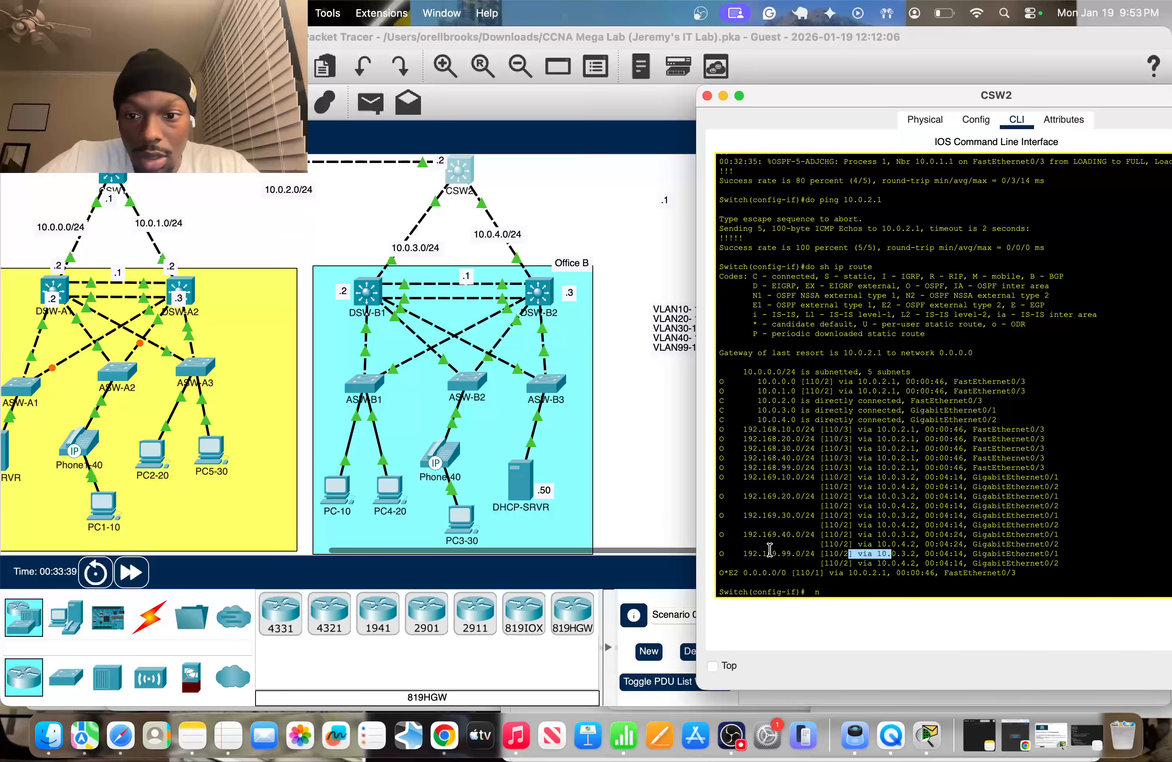
{"action": "left_click", "coordinate": [780, 558]}
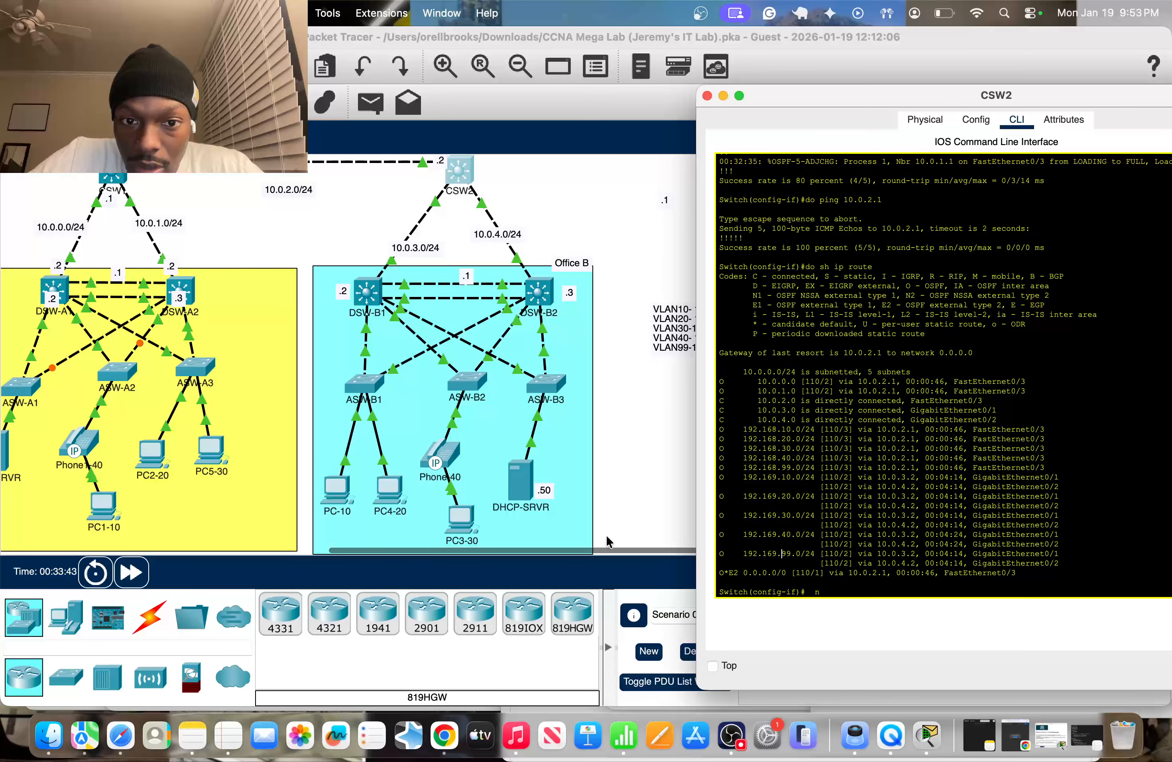
Step: Clear the stray text on CSW2's command line and leave interface configuration for global configuration mode
{"action": "scroll", "coordinate": [103, 422], "scroll_direction": "left", "scroll_amount": 3}
{"action": "scroll", "coordinate": [103, 422], "scroll_direction": "down", "scroll_amount": 2}
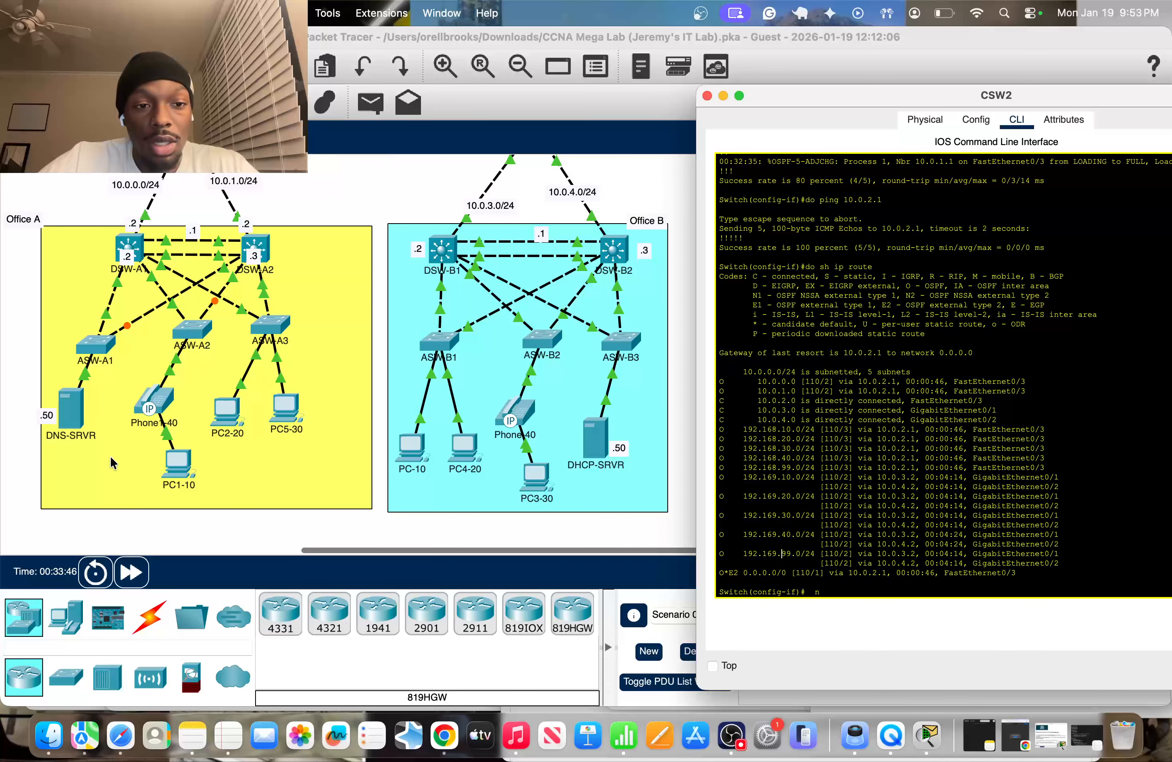
{"action": "scroll", "coordinate": [112, 462], "scroll_direction": "up", "scroll_amount": 3}
{"action": "scroll", "coordinate": [113, 463], "scroll_direction": "right", "scroll_amount": 1}
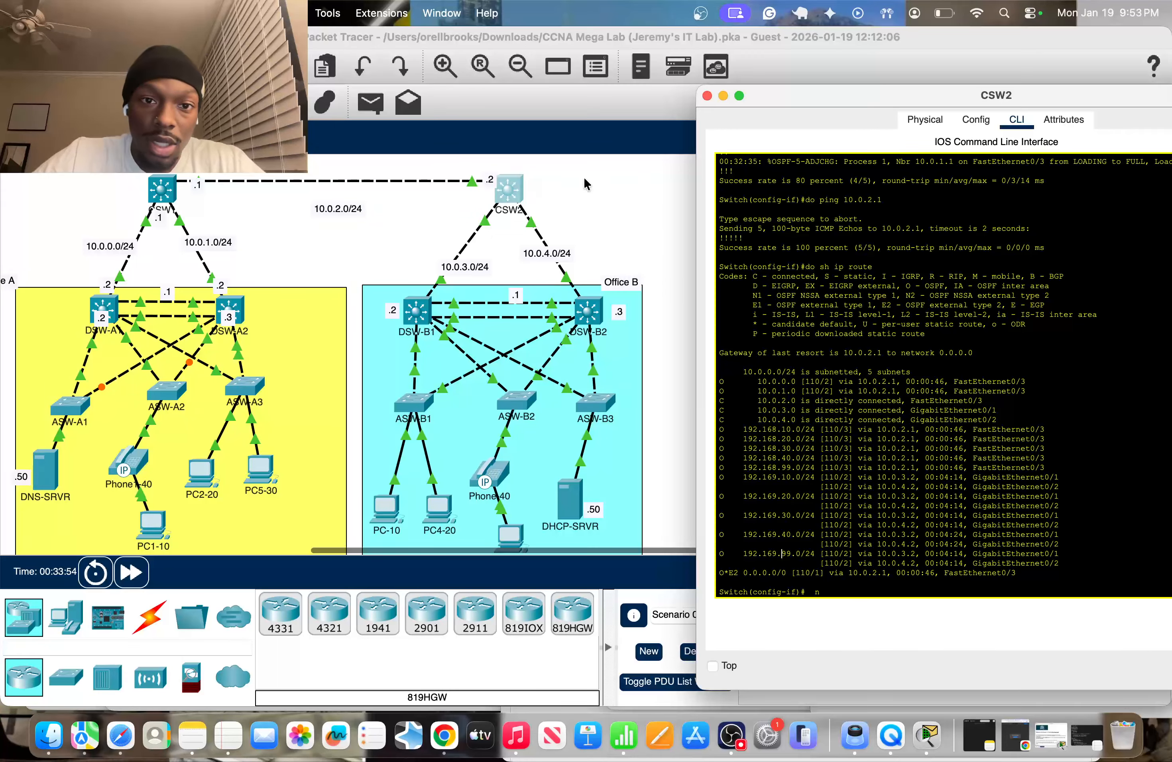
{"action": "left_click", "coordinate": [556, 207]}
{"action": "left_click", "coordinate": [510, 198]}
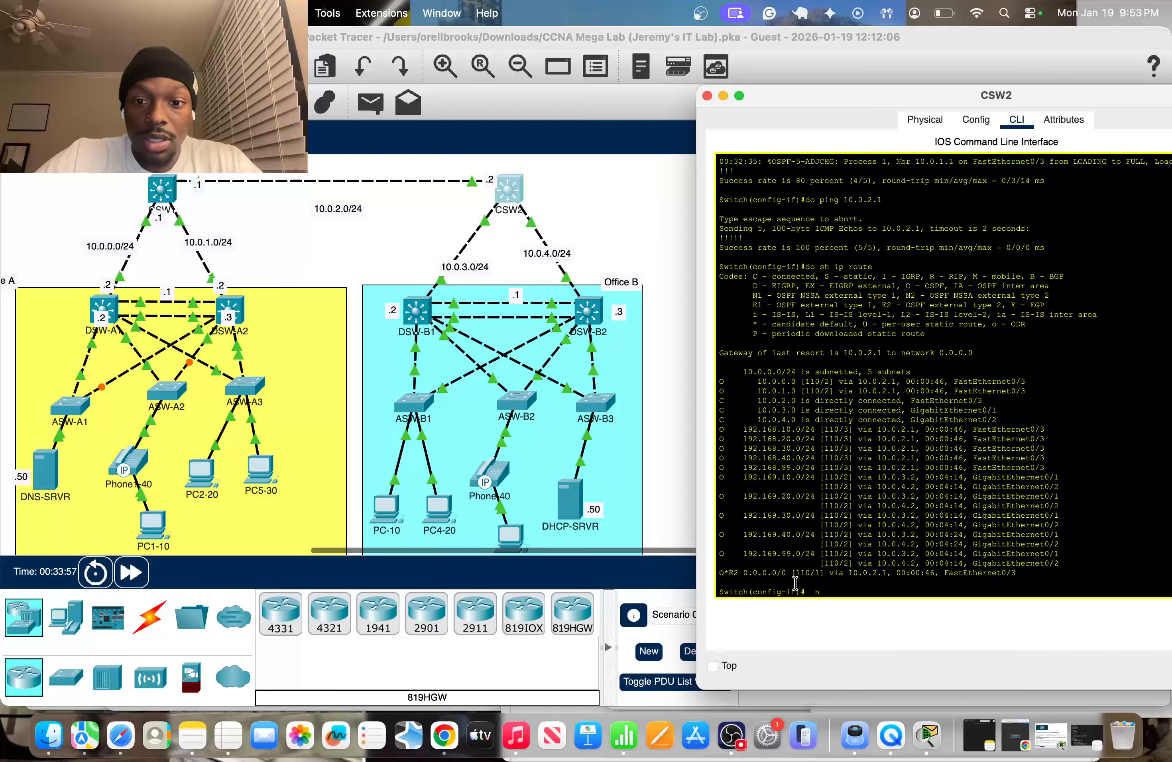
{"action": "key", "text": "Return"}
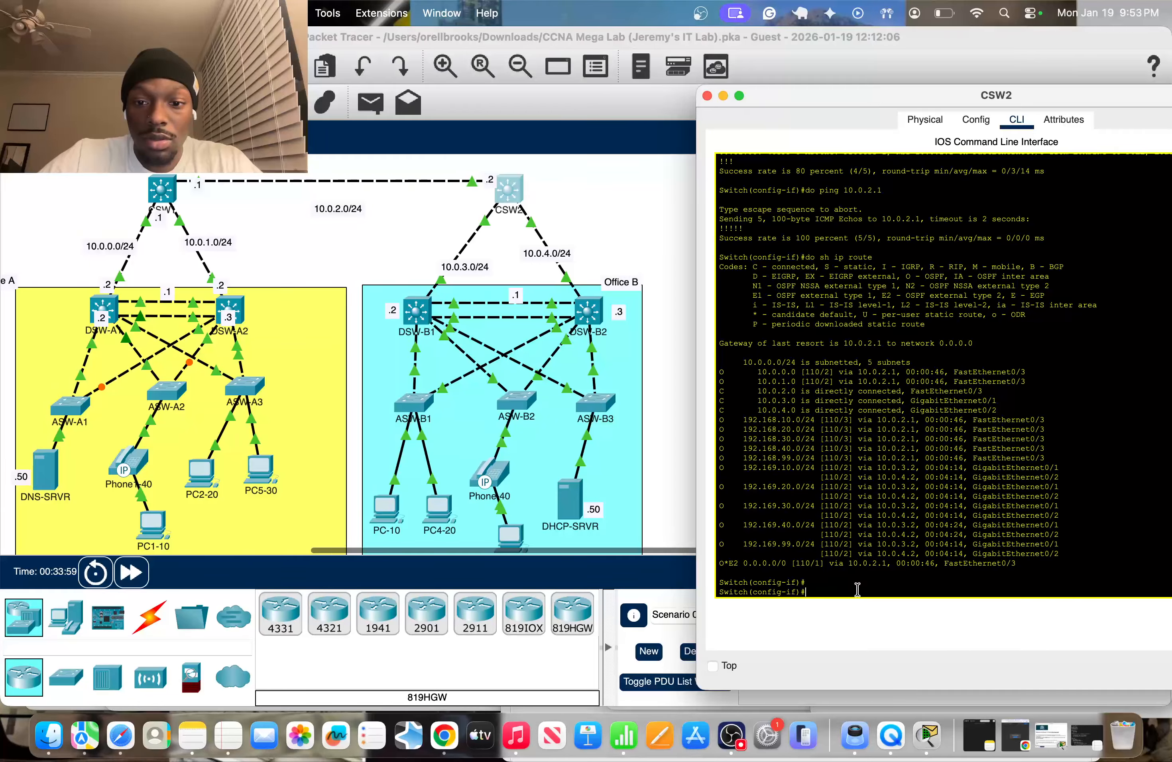
{"action": "type", "text": "exit"}
{"action": "key", "text": "Return"}
{"action": "key", "text": "Return"}
{"action": "key", "text": "Return"}
{"action": "key", "text": "Return"}
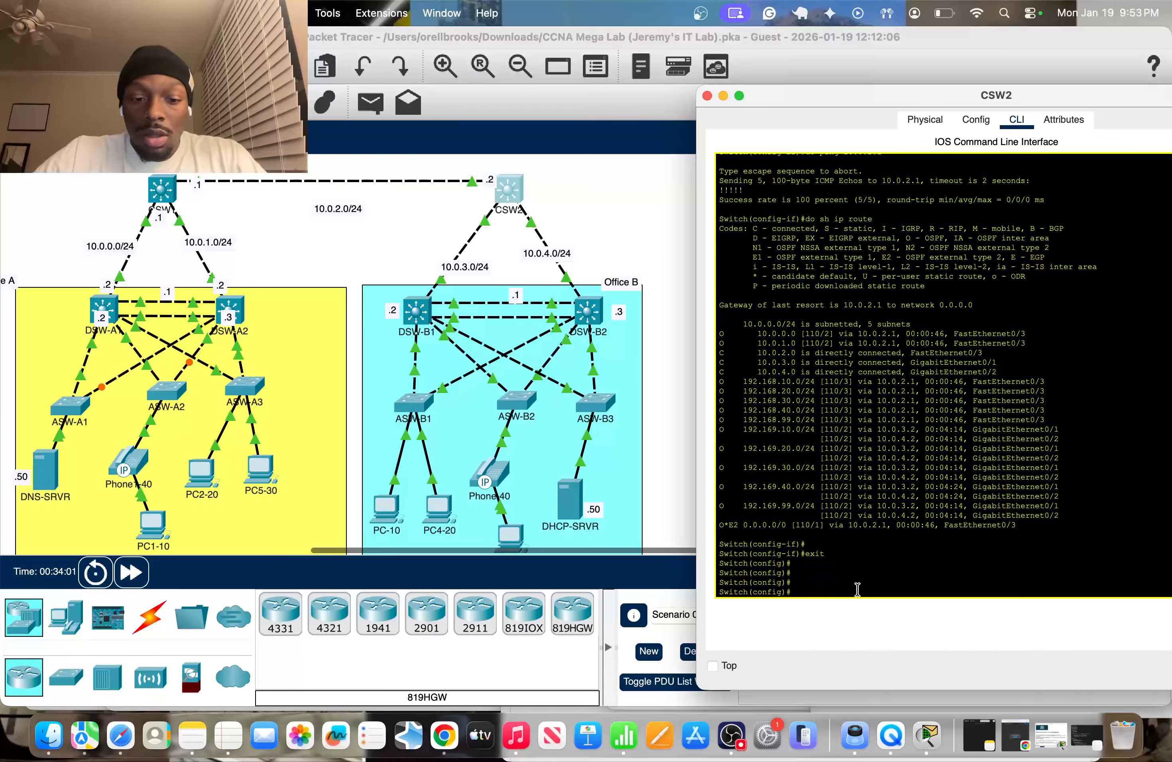
Step: Set OSPF process 1 on CSW2 to advertise a default route with default-information originate, and return to global configuration mode
{"action": "type", "text": "router os"}
{"action": "key", "text": "Tab"}
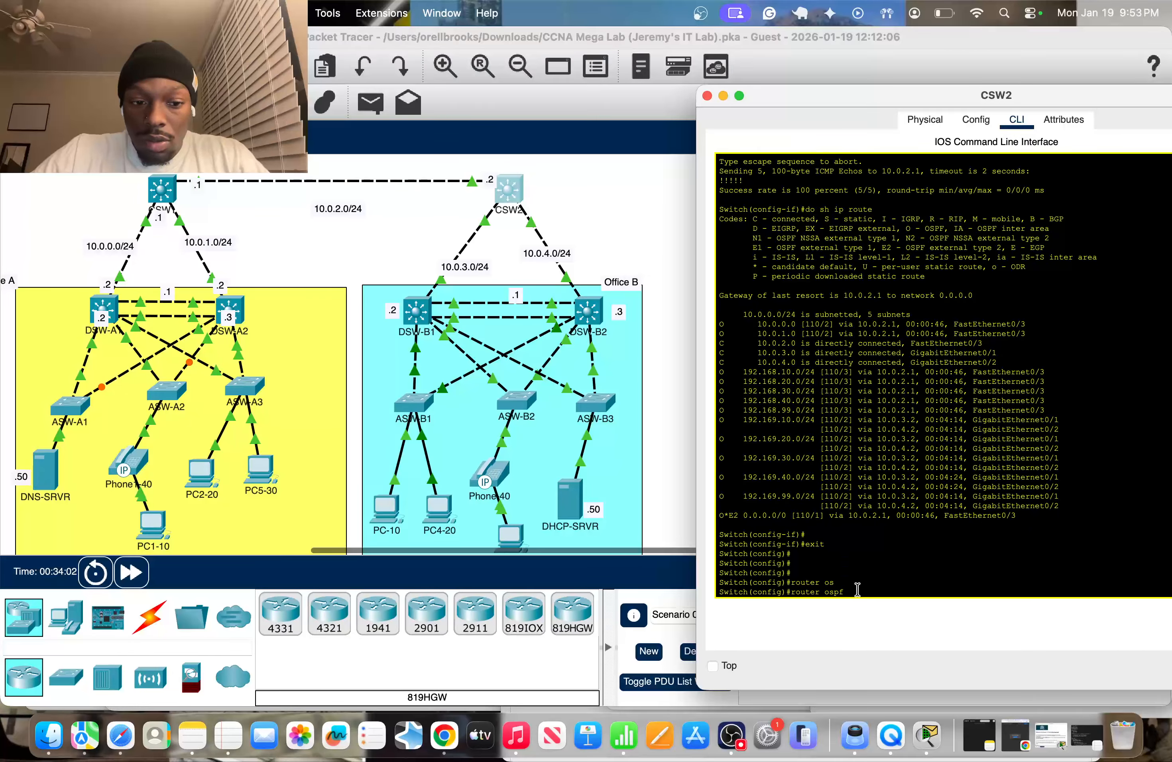
{"action": "type", "text": "1"}
{"action": "key", "text": "Return"}
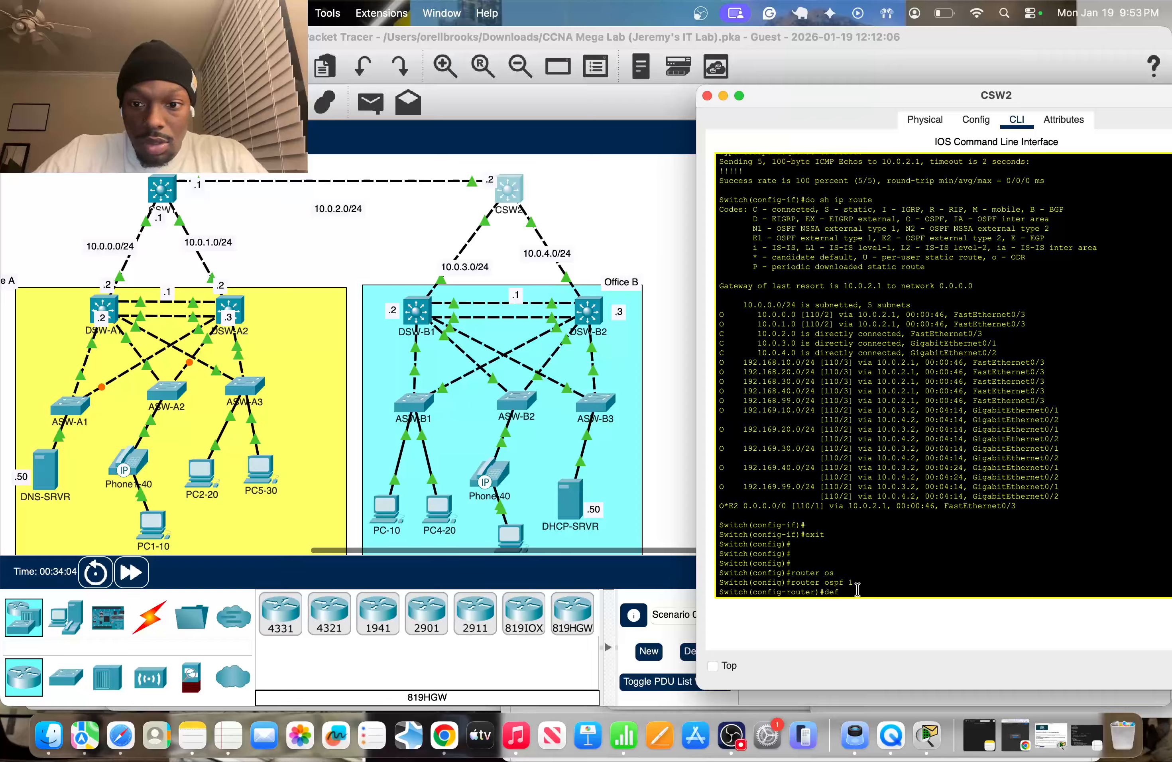
{"action": "type", "text": "def"}
{"action": "key", "text": "Tab"}
{"action": "type", "text": "or"}
{"action": "key", "text": "Tab"}
{"action": "key", "text": "Return"}
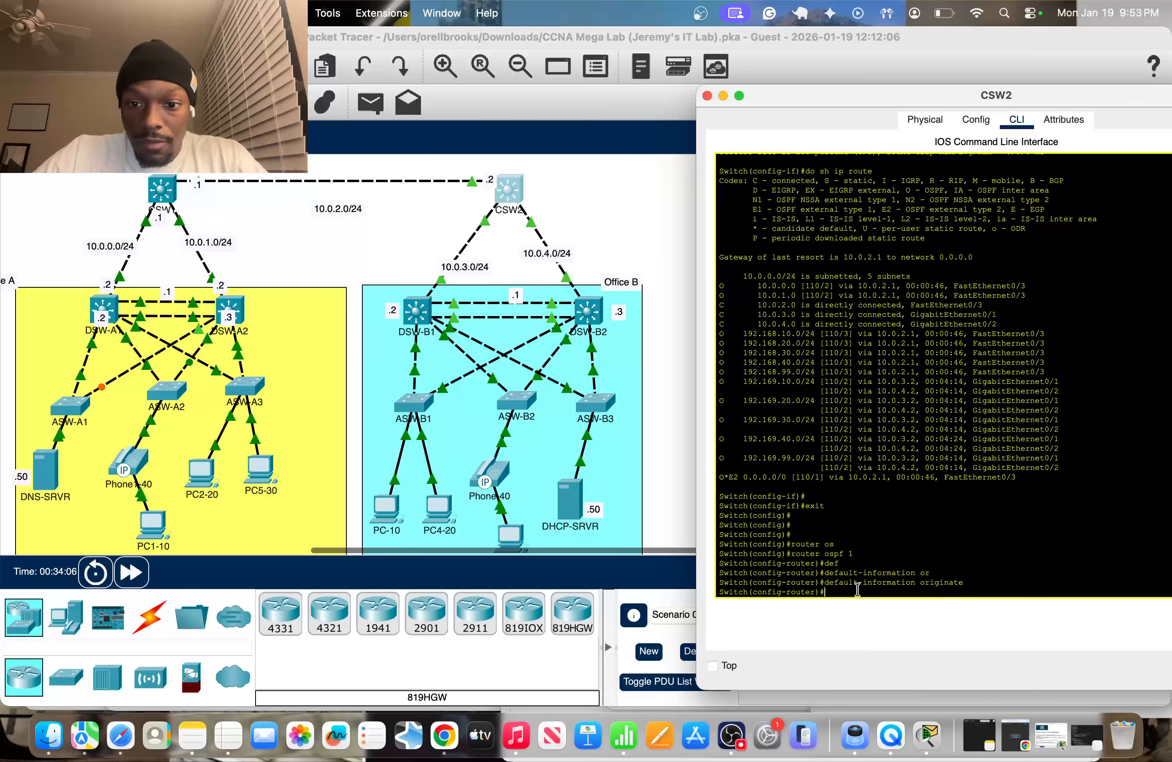
{"action": "key", "text": "Return"}
{"action": "type", "text": "exit"}
{"action": "key", "text": "Return"}
{"action": "key", "text": "Return"}
{"action": "key", "text": "Return"}
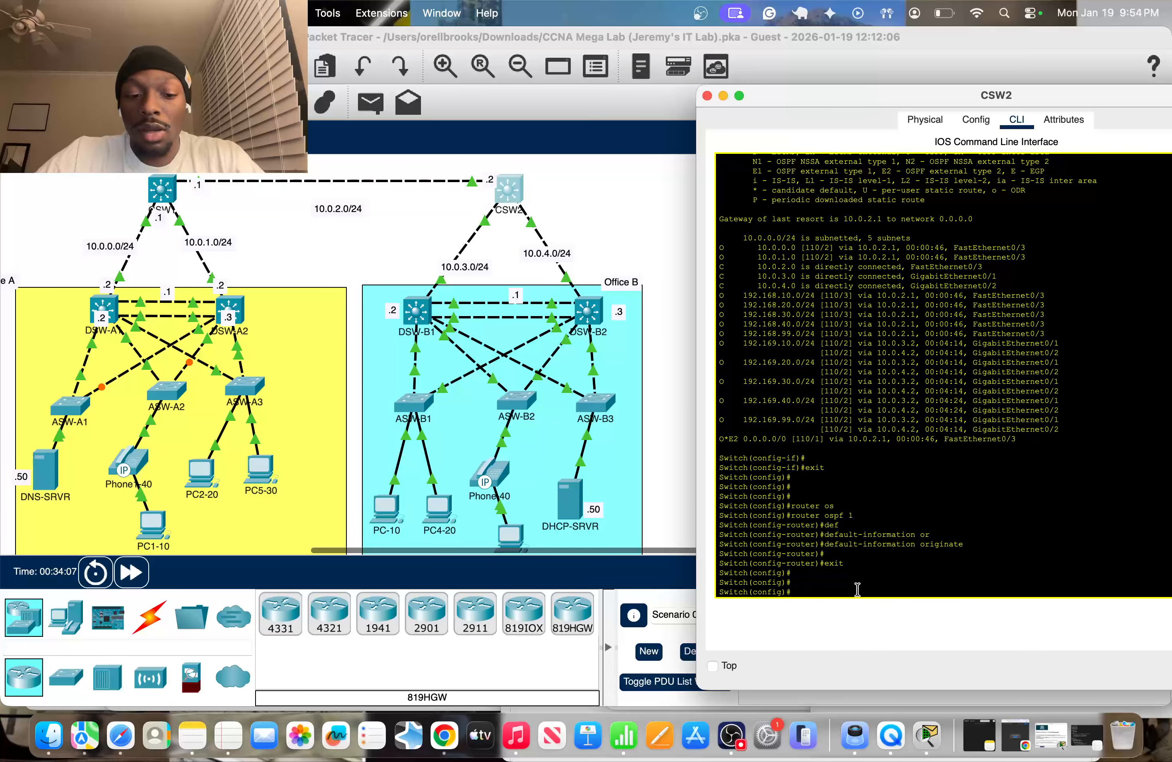
Step: Add a static default route on CSW2 with ip route 0.0.0.0 0.0.0.0 10.0.2.1
{"action": "type", "text": "ip r"}
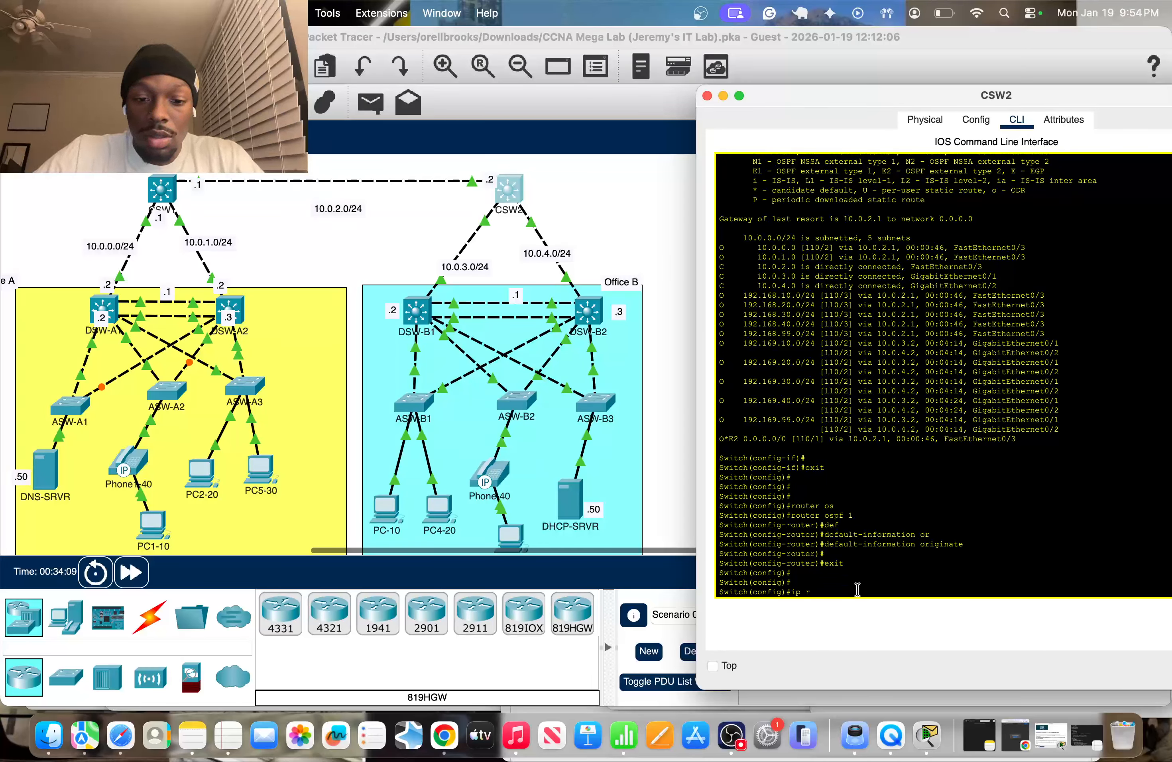
{"action": "type", "text": "oute ,"}
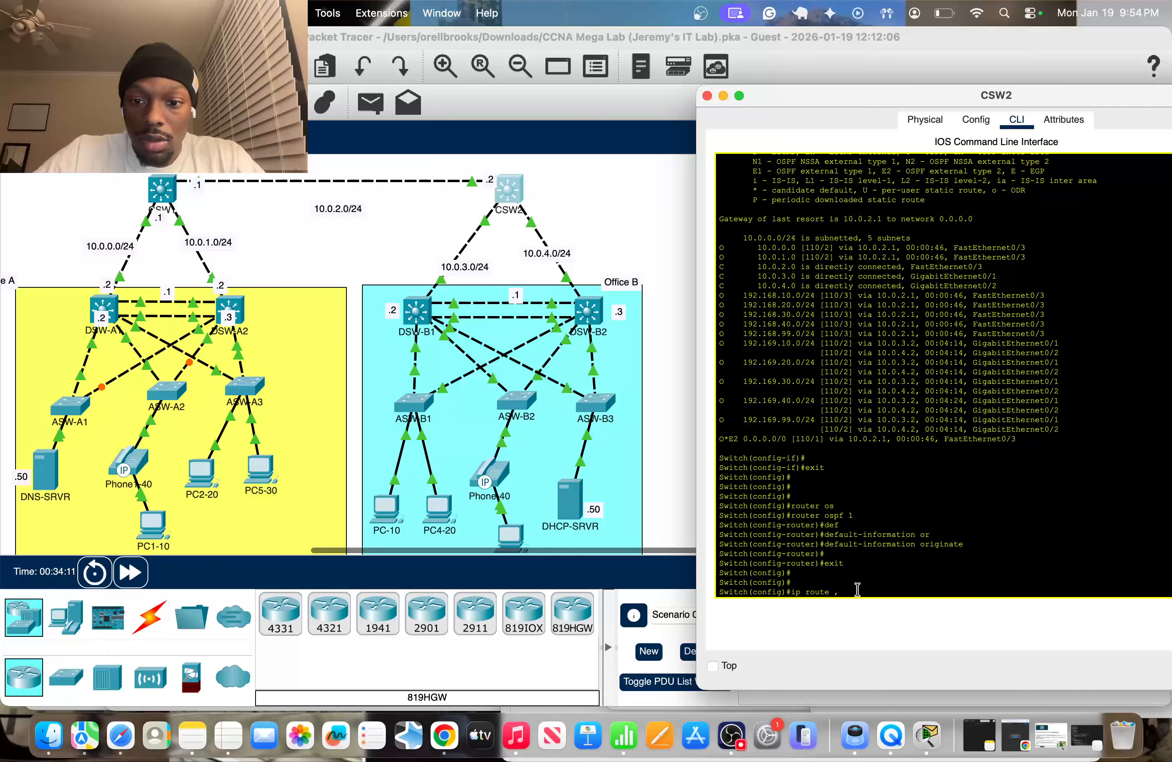
{"action": "type", "text": ".0.0.0 0.0.0.0 10.0.2"}
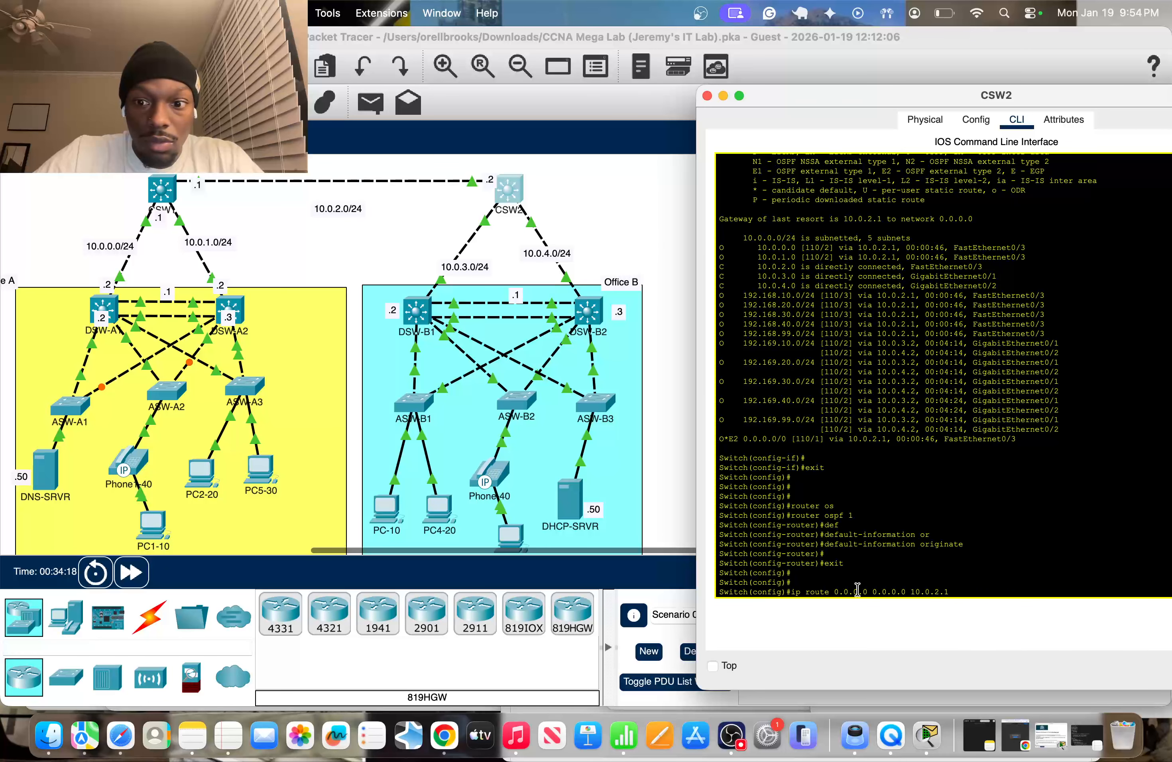
{"action": "type", "text": ".1"}
{"action": "key", "text": "Return"}
{"action": "left_click", "coordinate": [665, 341]}
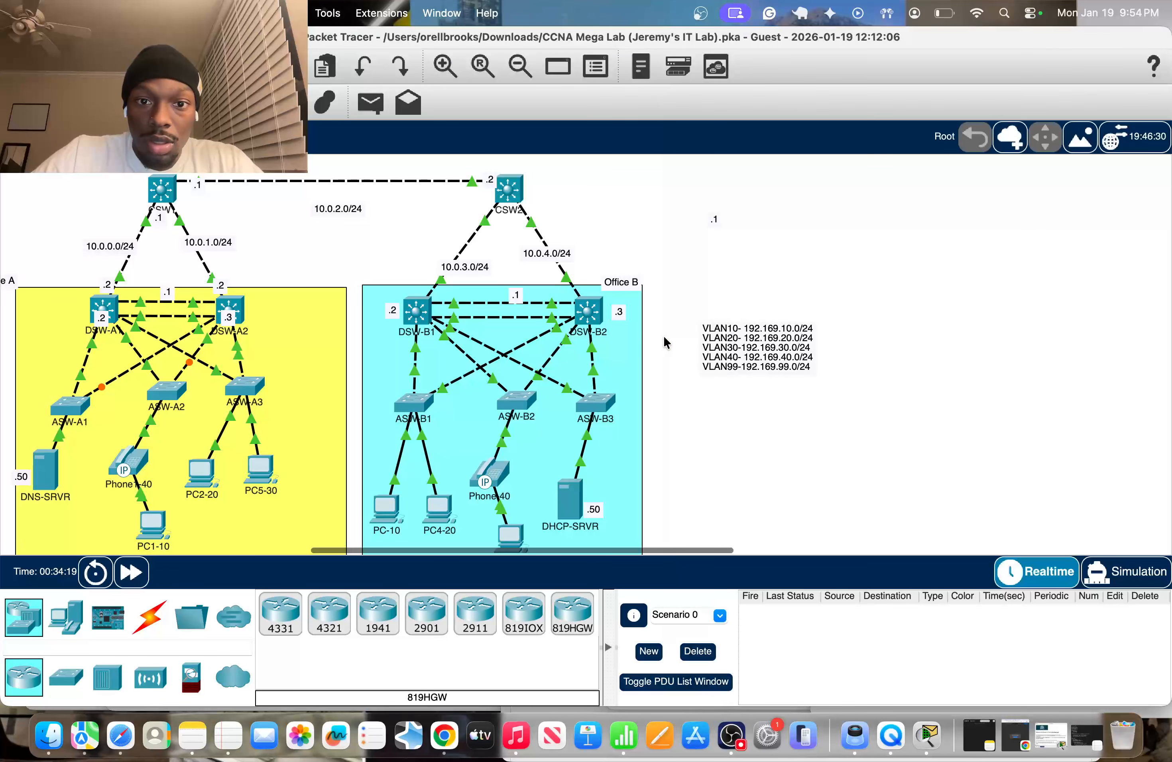
Step: Display the IP routing table on DSW-B2 from configuration mode and inspect its default route
{"action": "left_click", "coordinate": [596, 318]}
{"action": "scroll", "coordinate": [516, 484], "scroll_direction": "down", "scroll_amount": 2}
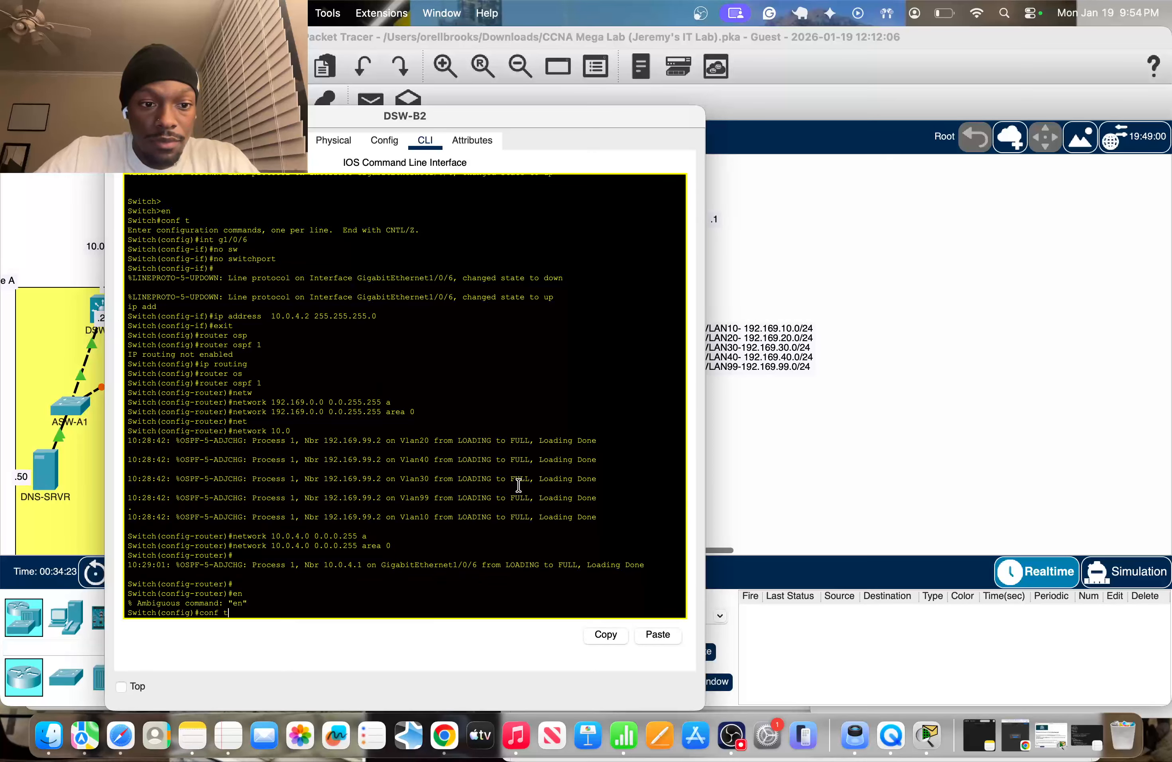
{"action": "key", "text": "Return"}
{"action": "type", "text": "sh i"}
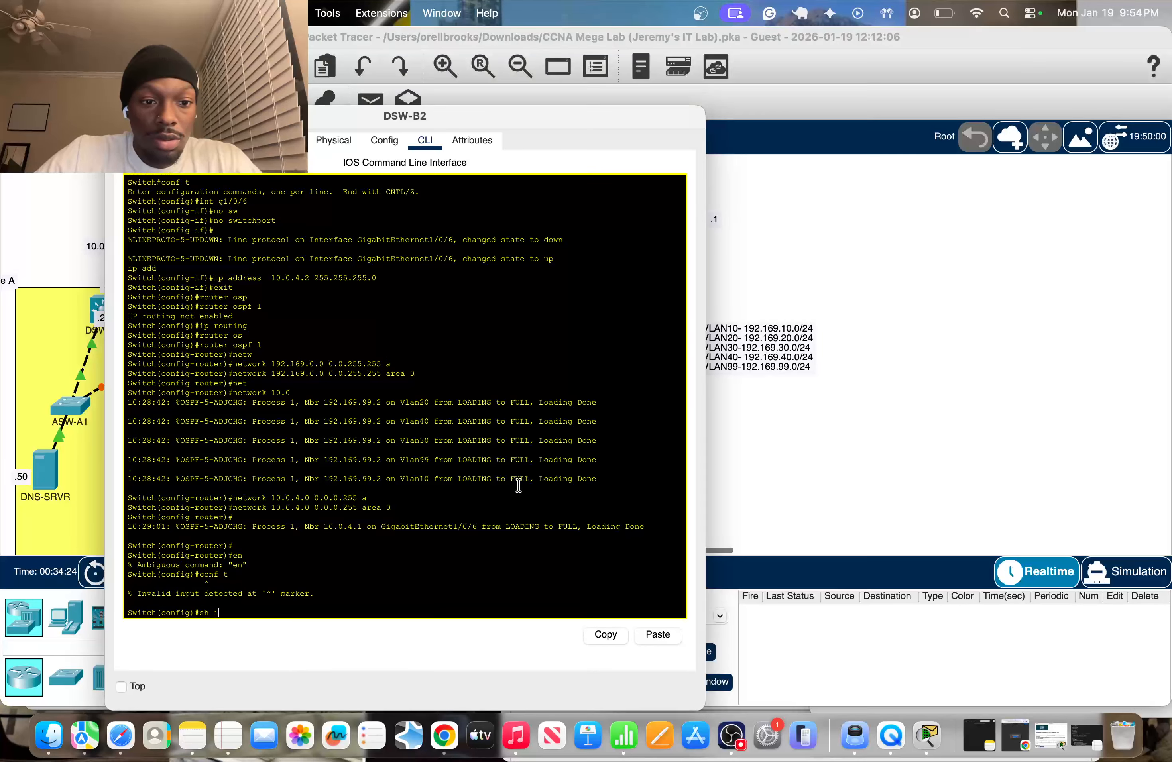
{"action": "type", "text": "p route"}
{"action": "key", "text": "Return"}
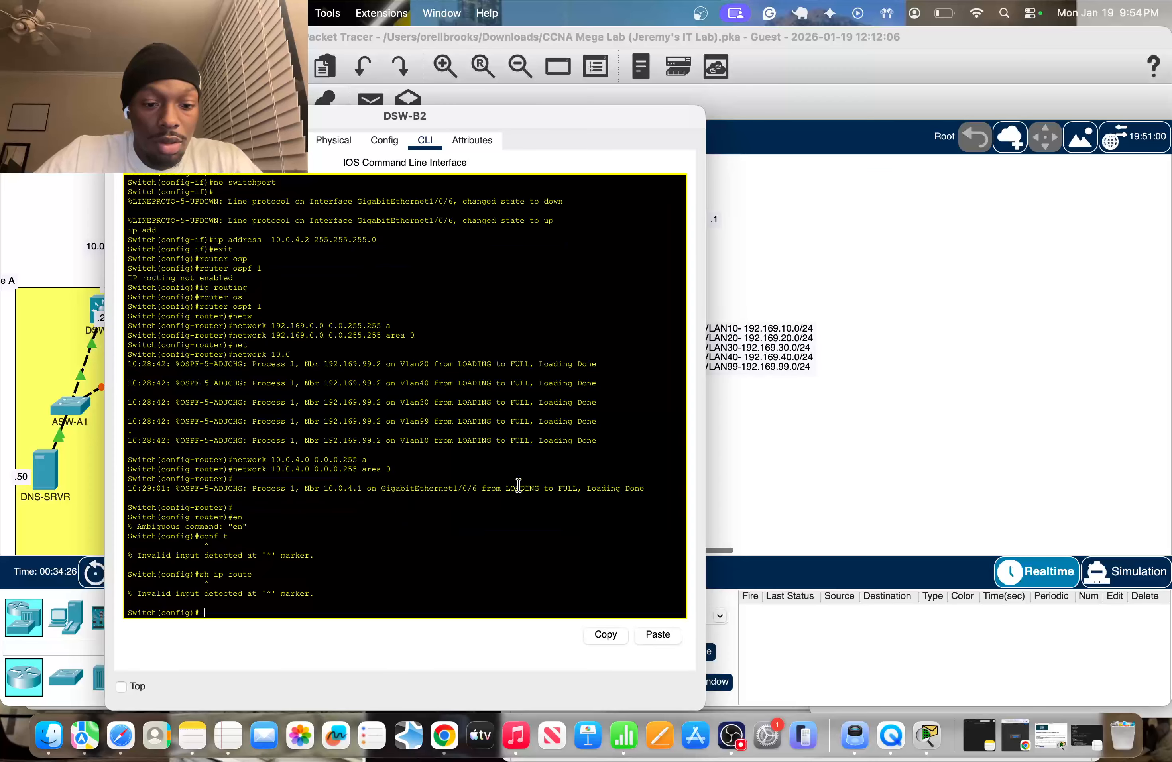
{"action": "type", "text": "do sh ip route"}
{"action": "key", "text": "Return"}
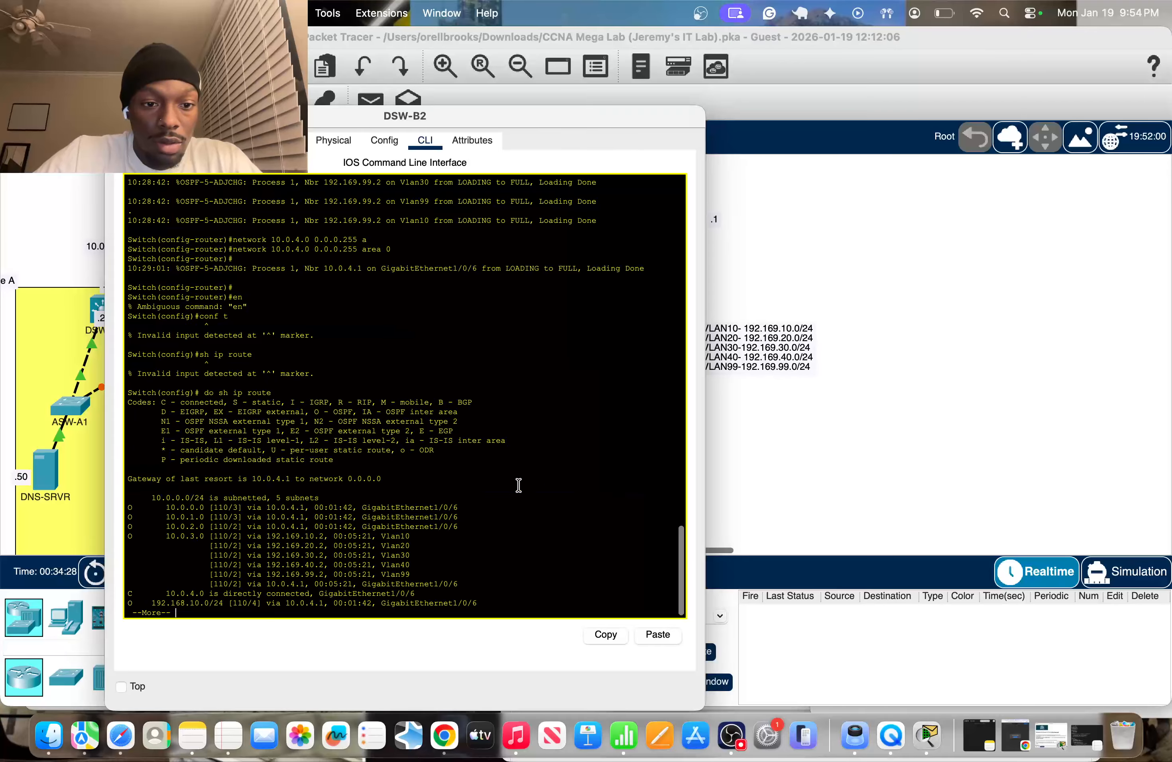
{"action": "left_click_drag", "start_coordinate": [246, 595], "coordinate": [346, 595]}
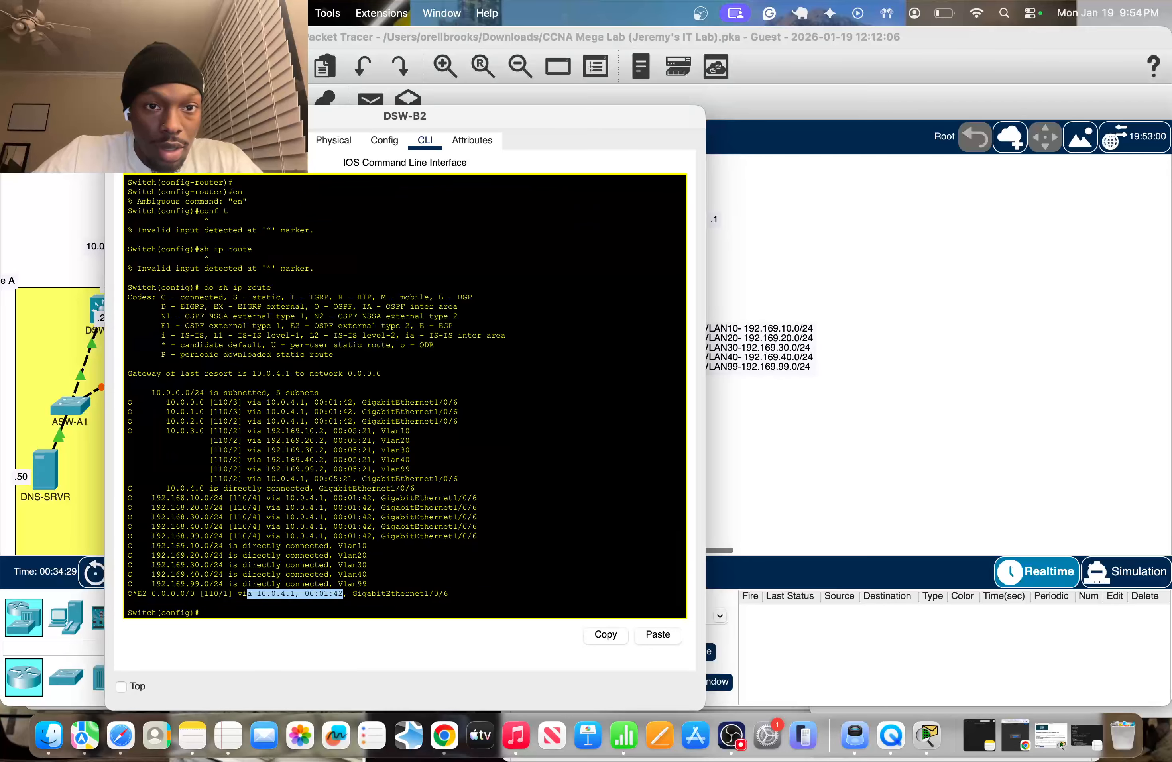
{"action": "left_click_drag", "start_coordinate": [359, 121], "coordinate": [833, 145]}
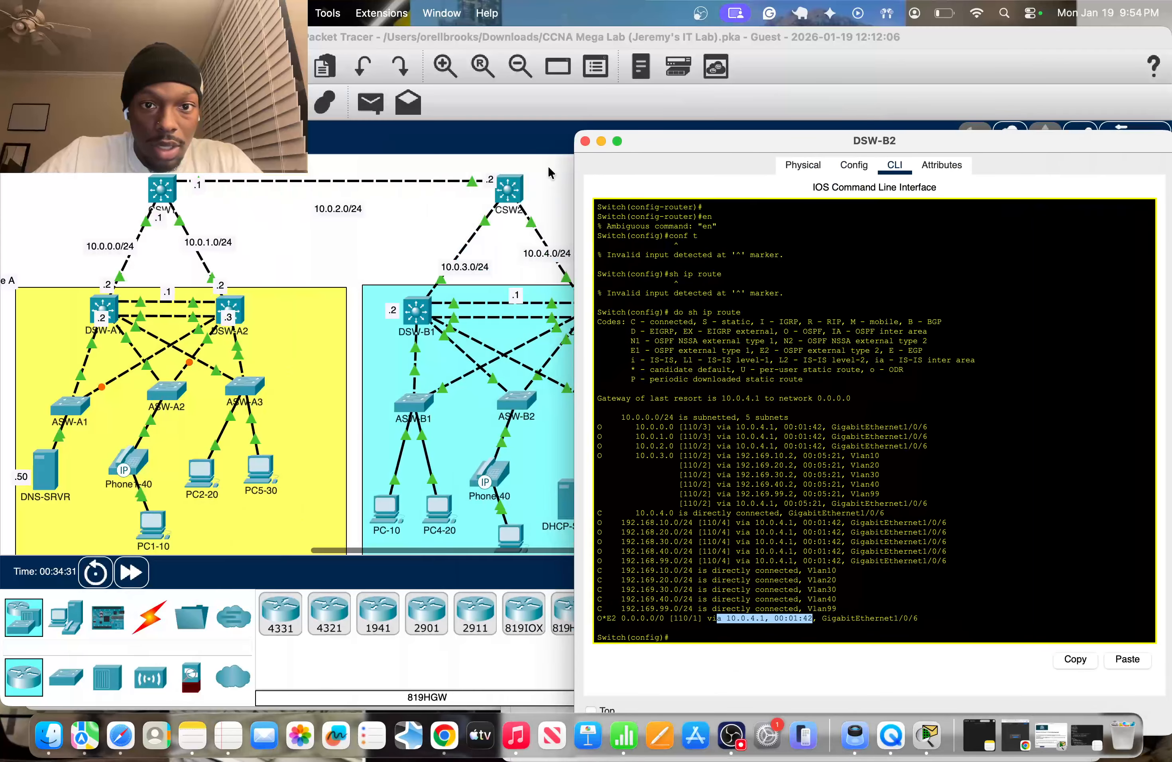
{"action": "left_click", "coordinate": [430, 218]}
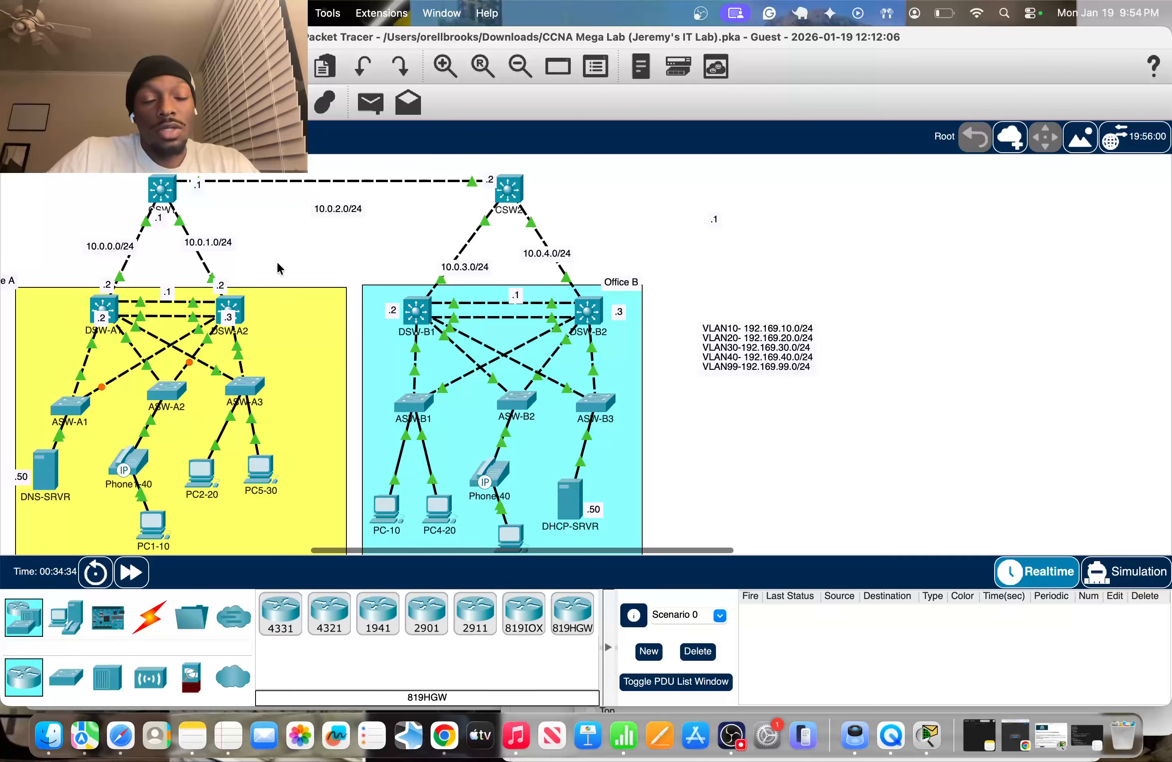
Step: Open PC-10 in Office B and view its IP configuration for FastEthernet0
{"action": "scroll", "coordinate": [413, 259], "scroll_direction": "down", "scroll_amount": 4}
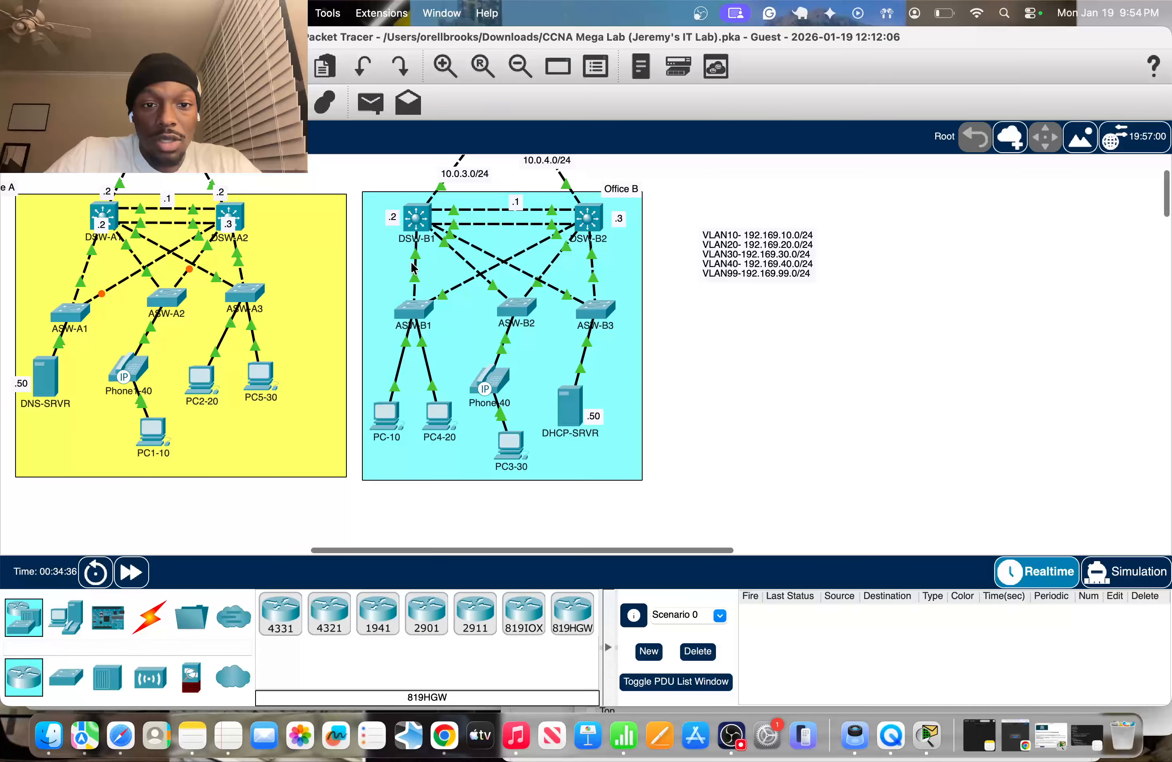
{"action": "left_click", "coordinate": [389, 431]}
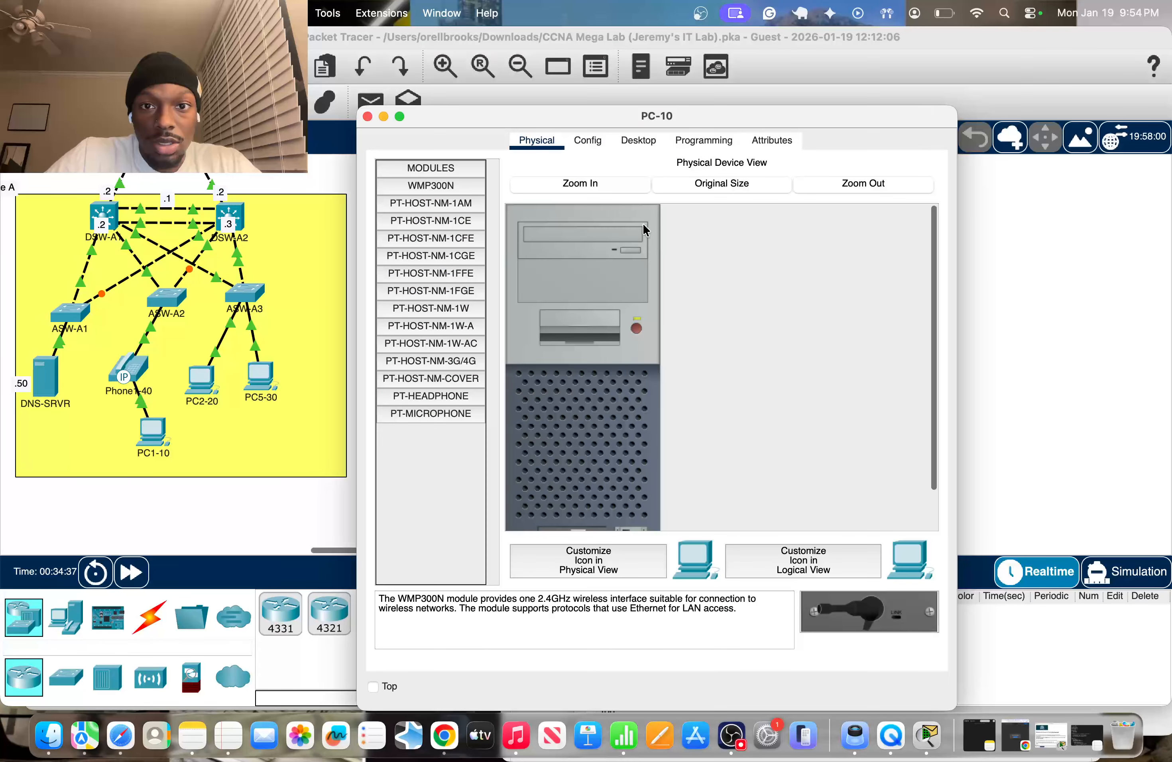
{"action": "left_click", "coordinate": [638, 141]}
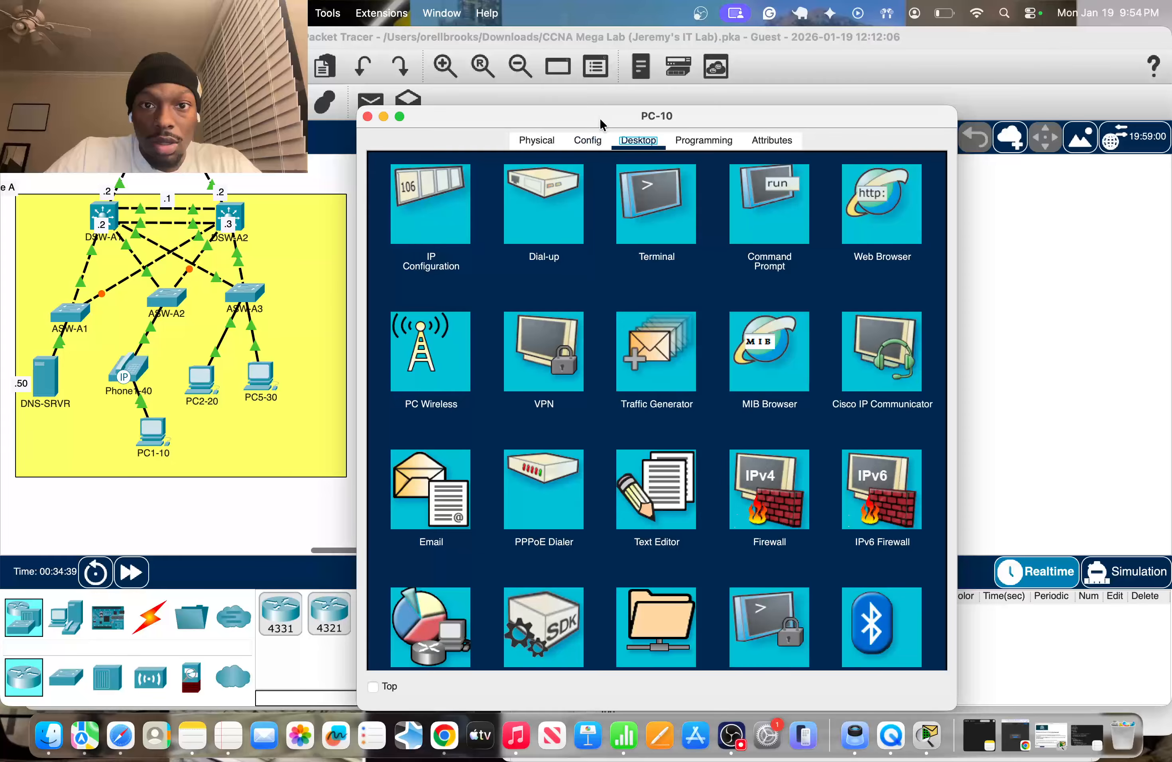
{"action": "left_click_drag", "start_coordinate": [601, 119], "coordinate": [882, 105]}
{"action": "left_click", "coordinate": [743, 183]}
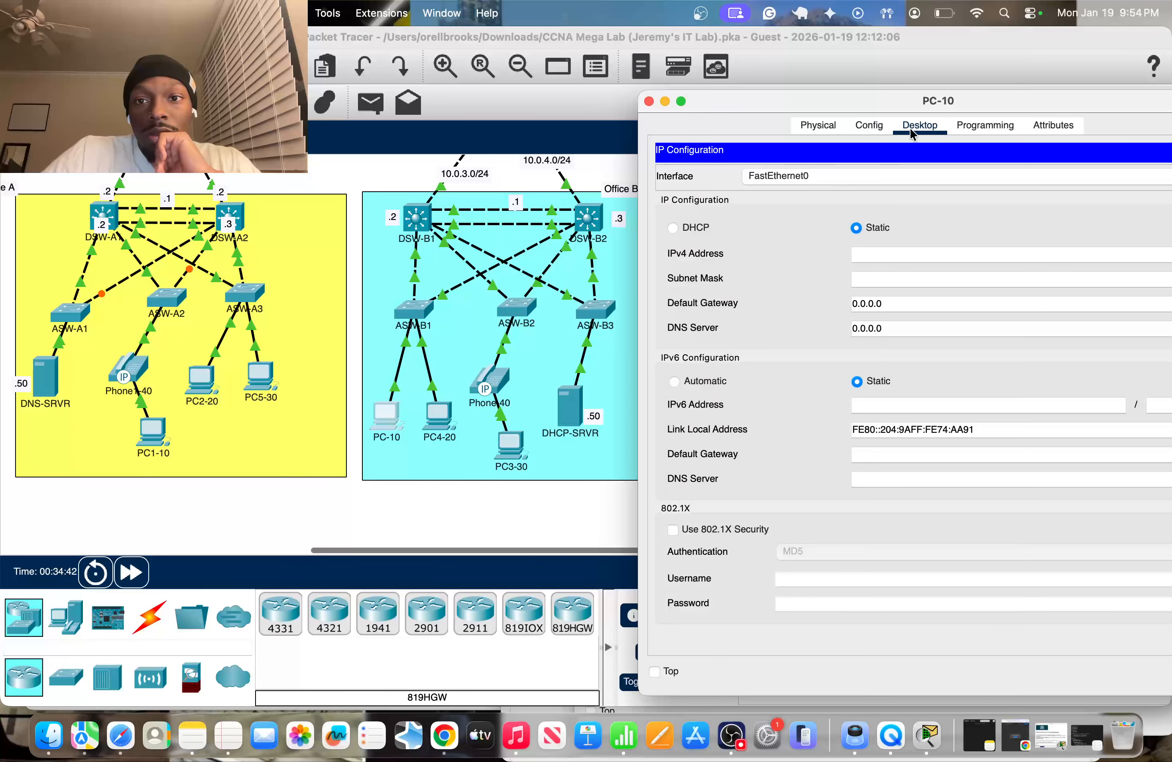
Step: Try to obtain a DHCP address for PC-10 from its command prompt with ipconfig /renew
{"action": "left_click", "coordinate": [874, 127]}
{"action": "left_click_drag", "start_coordinate": [901, 101], "coordinate": [708, 93]}
{"action": "left_click", "coordinate": [726, 115]}
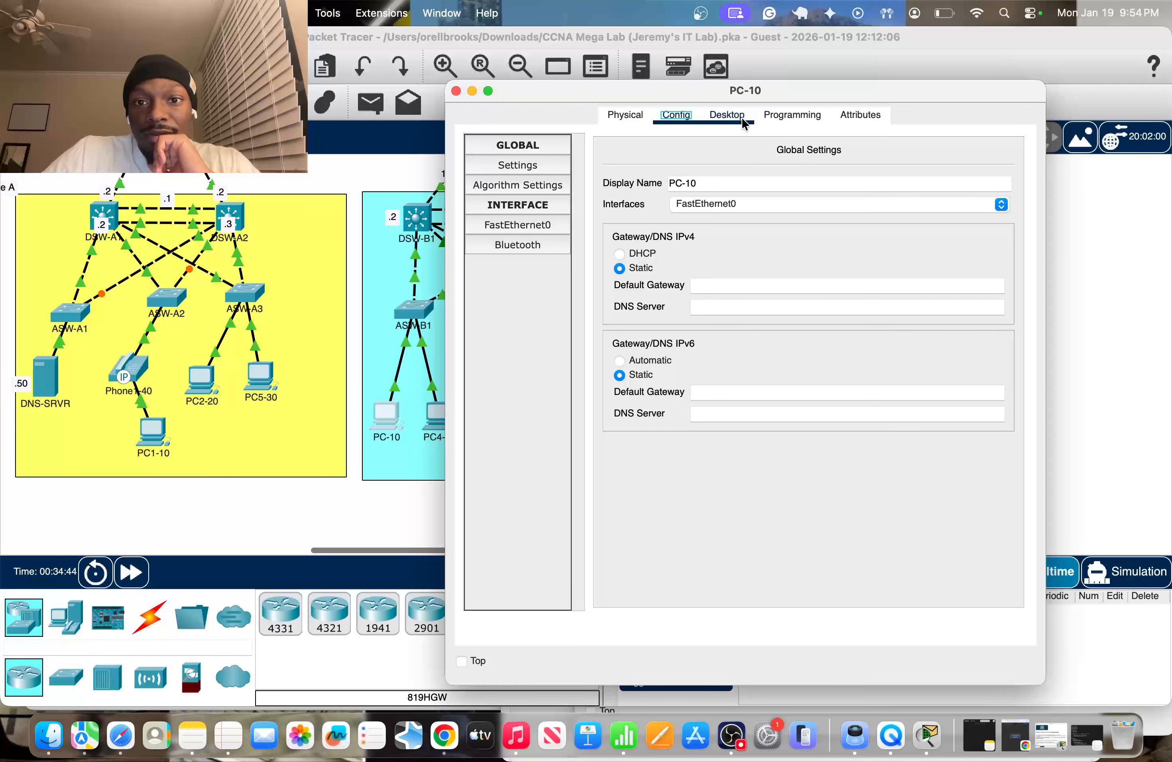
{"action": "left_click", "coordinate": [1016, 144]}
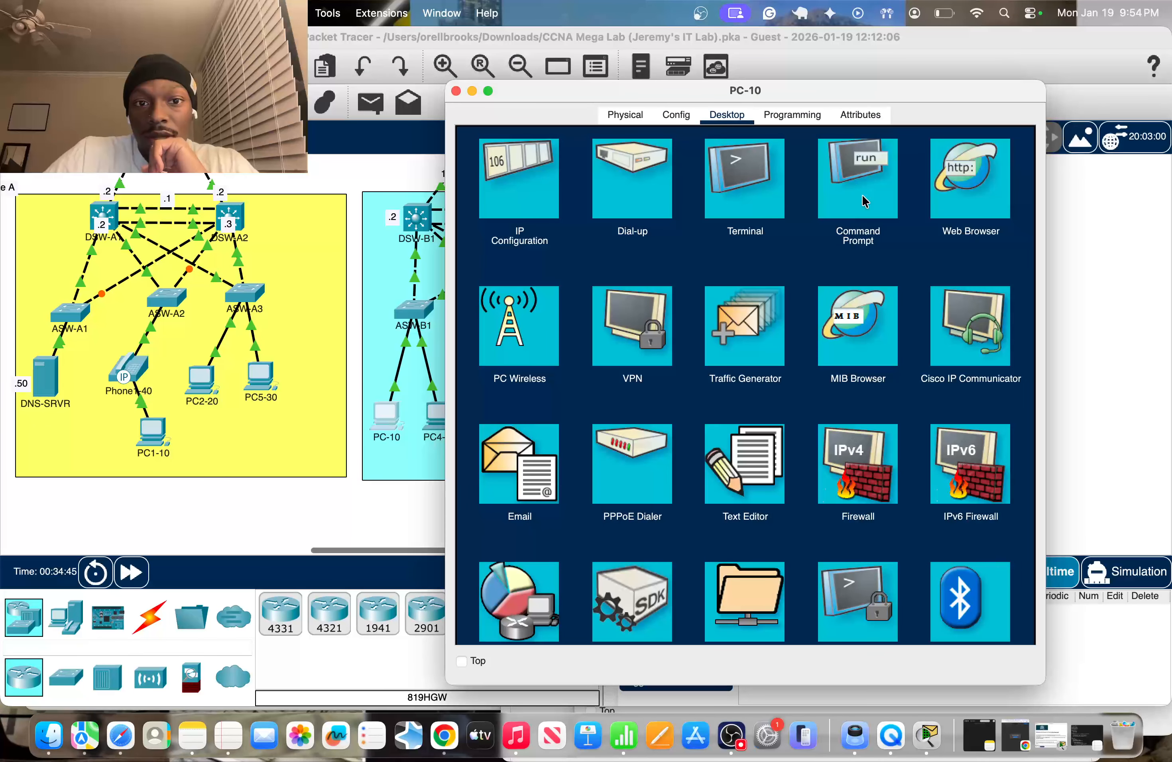
{"action": "left_click", "coordinate": [826, 225]}
{"action": "type", "text": "ipconfig /renew"}
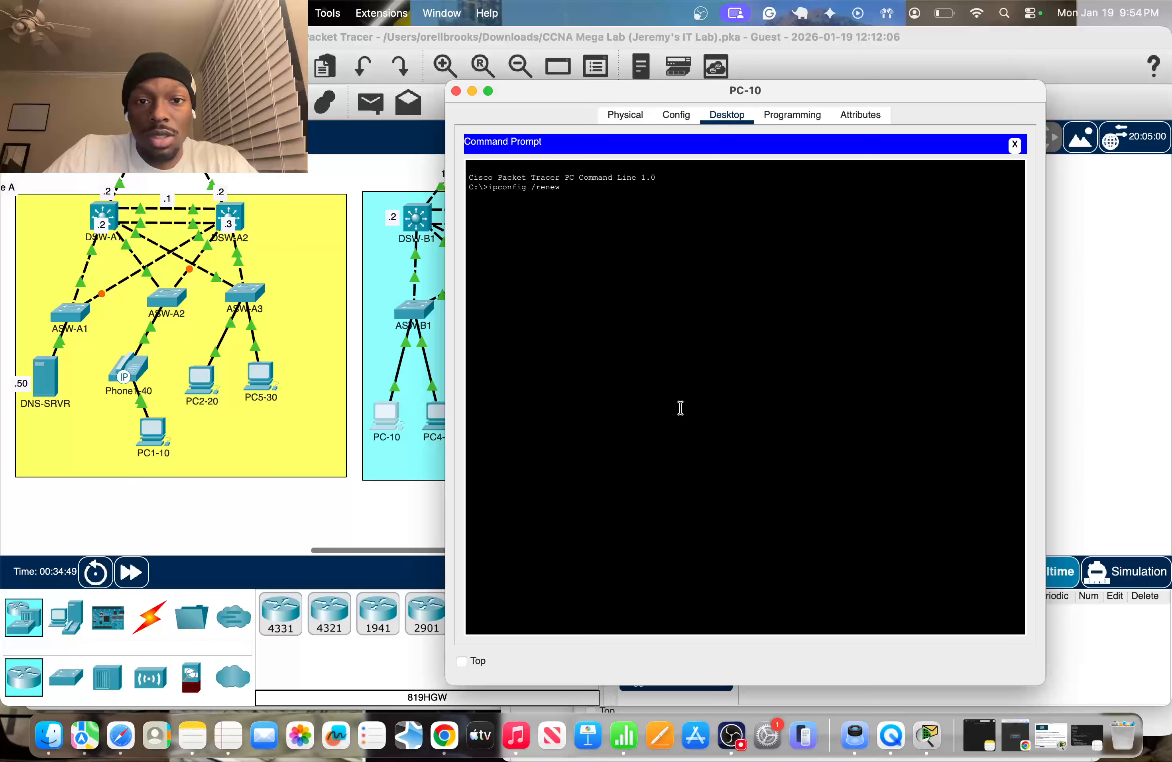
{"action": "key", "text": "Return"}
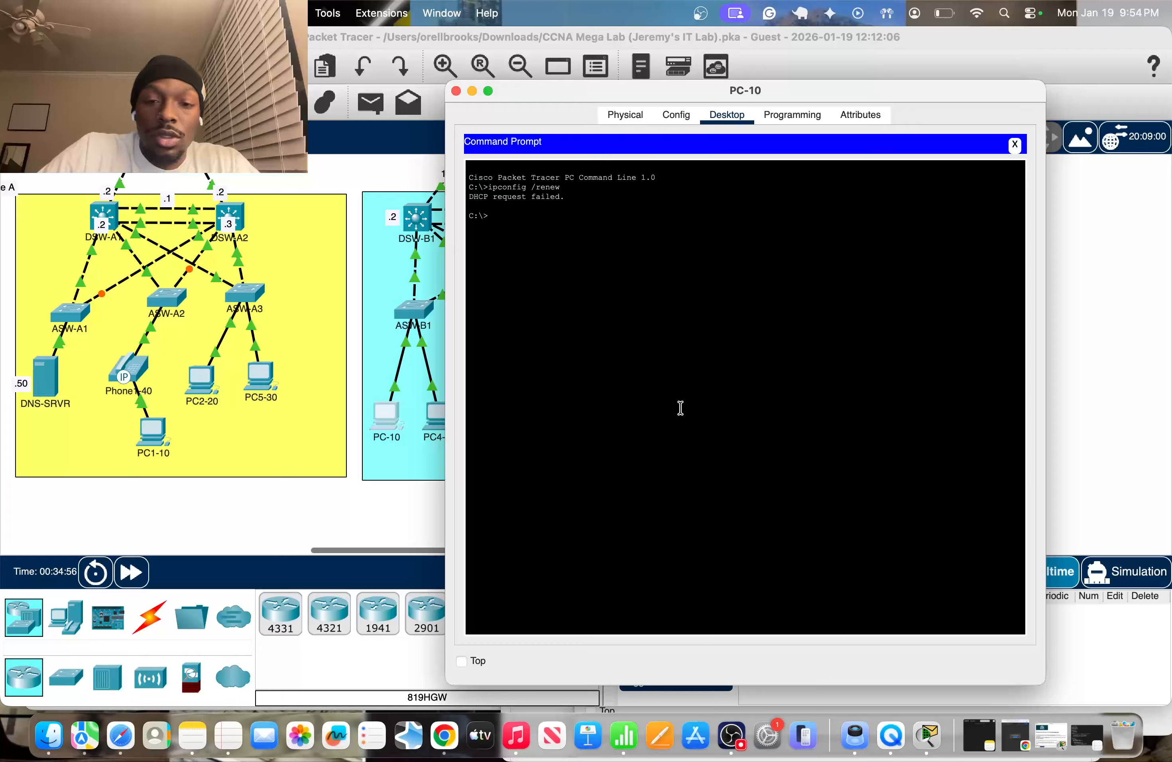
Step: Repeat the ipconfig /renew request on PC-10 and return to the network topology
{"action": "key", "text": "Up"}
{"action": "key", "text": "Return"}
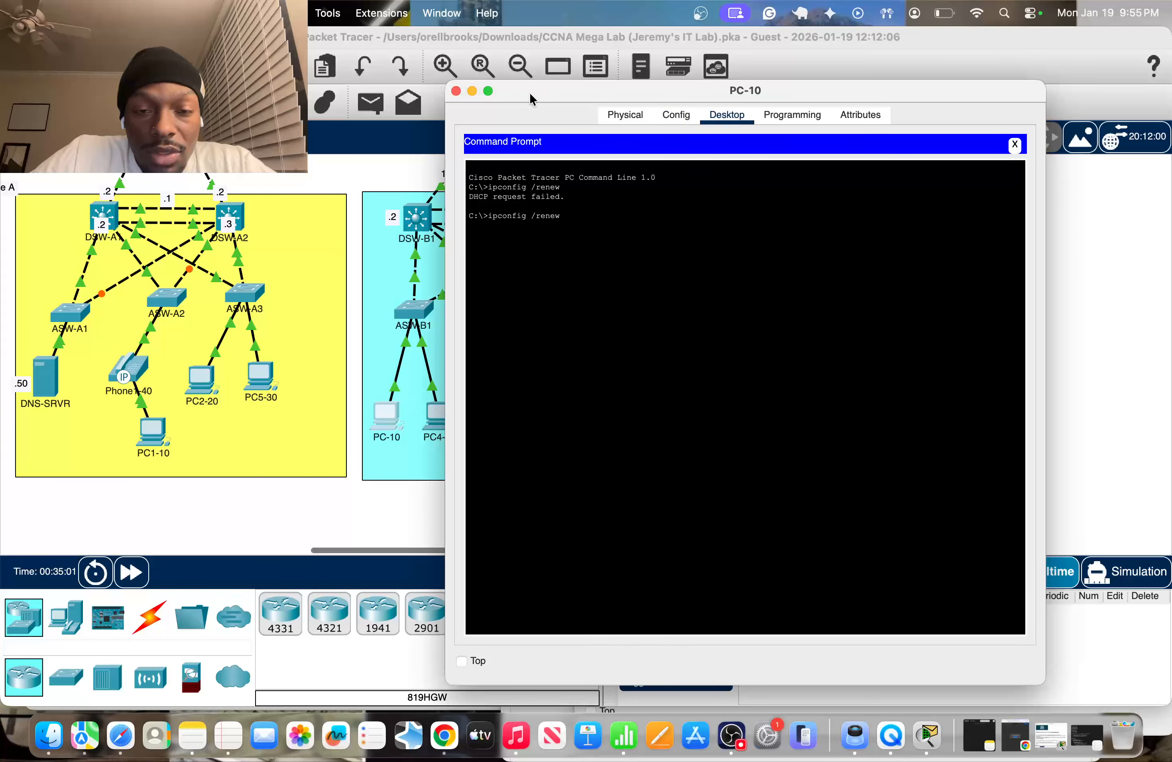
{"action": "left_click_drag", "start_coordinate": [531, 98], "coordinate": [823, 113]}
{"action": "left_click", "coordinate": [748, 104]}
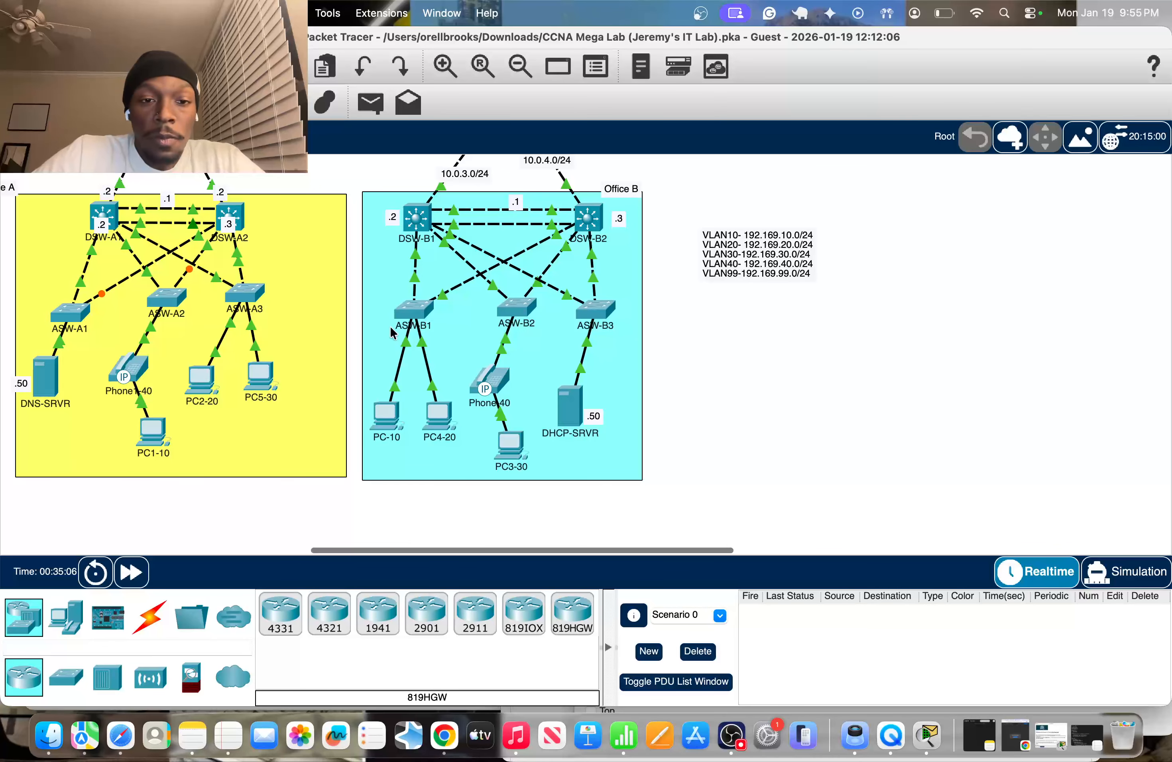
Step: Open DSW-B1's command line, return to the topology and inspect the switch's port and VLAN interface addresses
{"action": "mouse_move", "coordinate": [397, 391]}
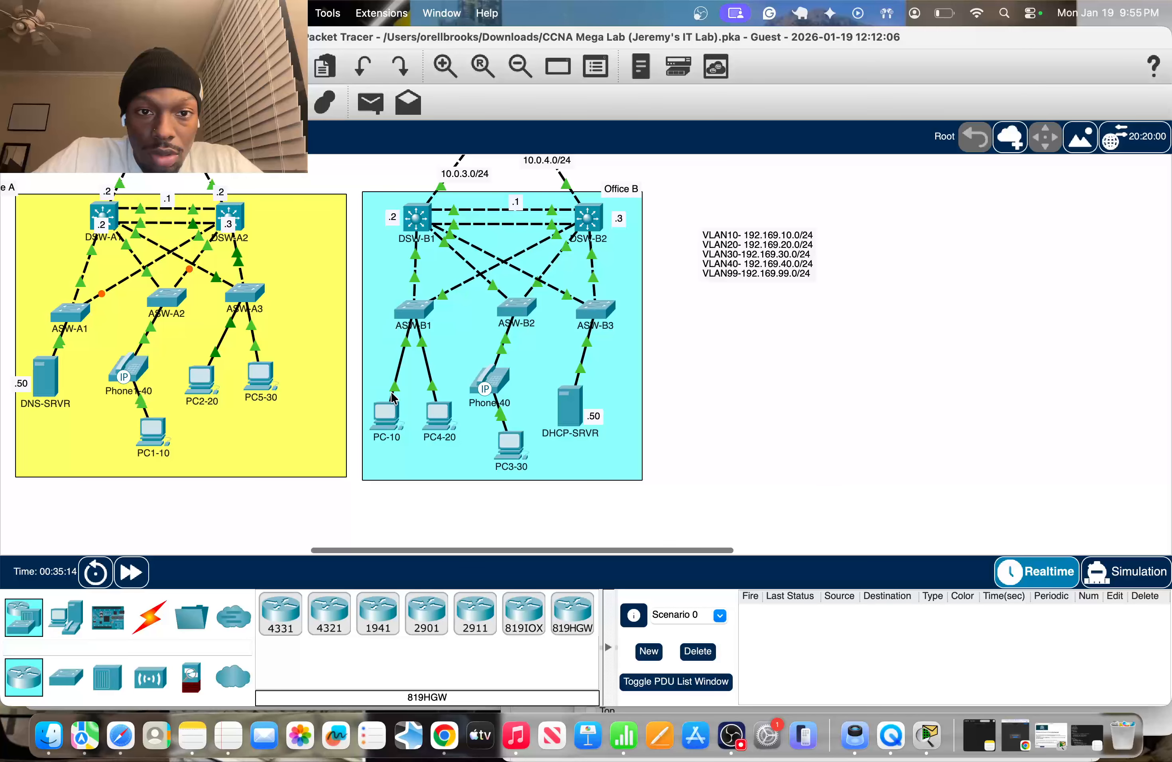
{"action": "scroll", "coordinate": [391, 396], "scroll_direction": "up", "scroll_amount": 2}
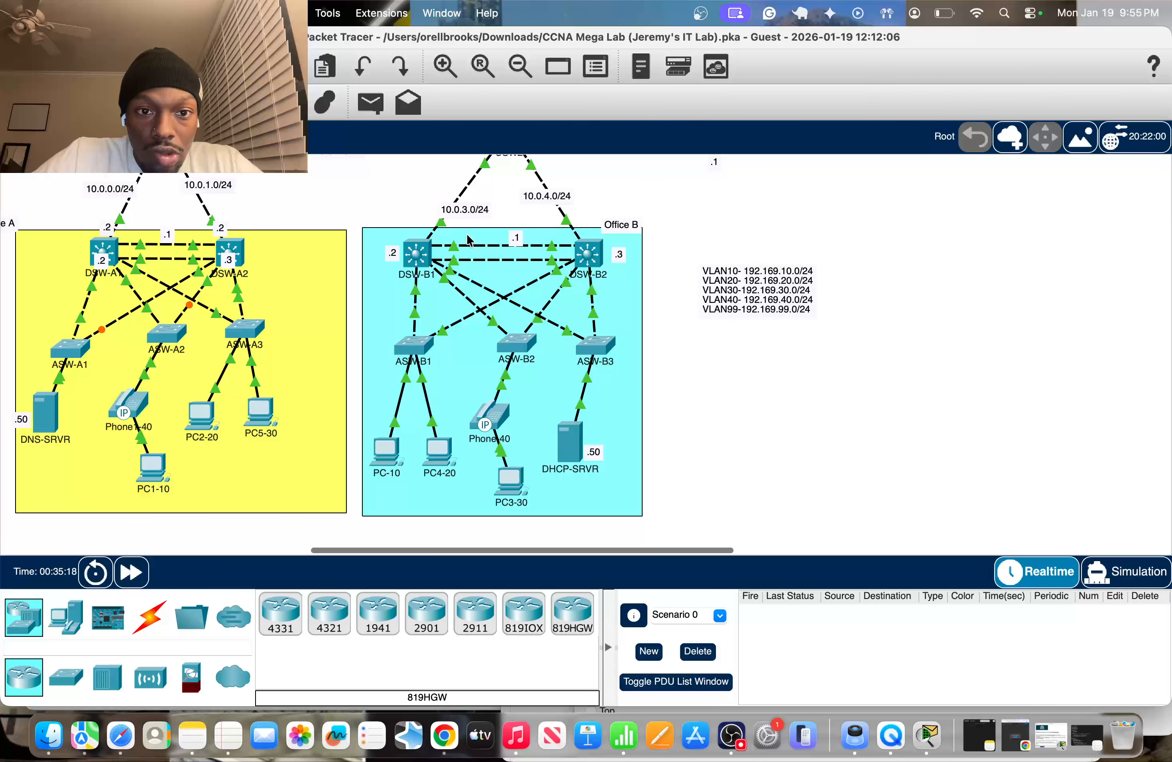
{"action": "left_click", "coordinate": [409, 254]}
{"action": "key", "text": "Return"}
{"action": "key", "text": "Return"}
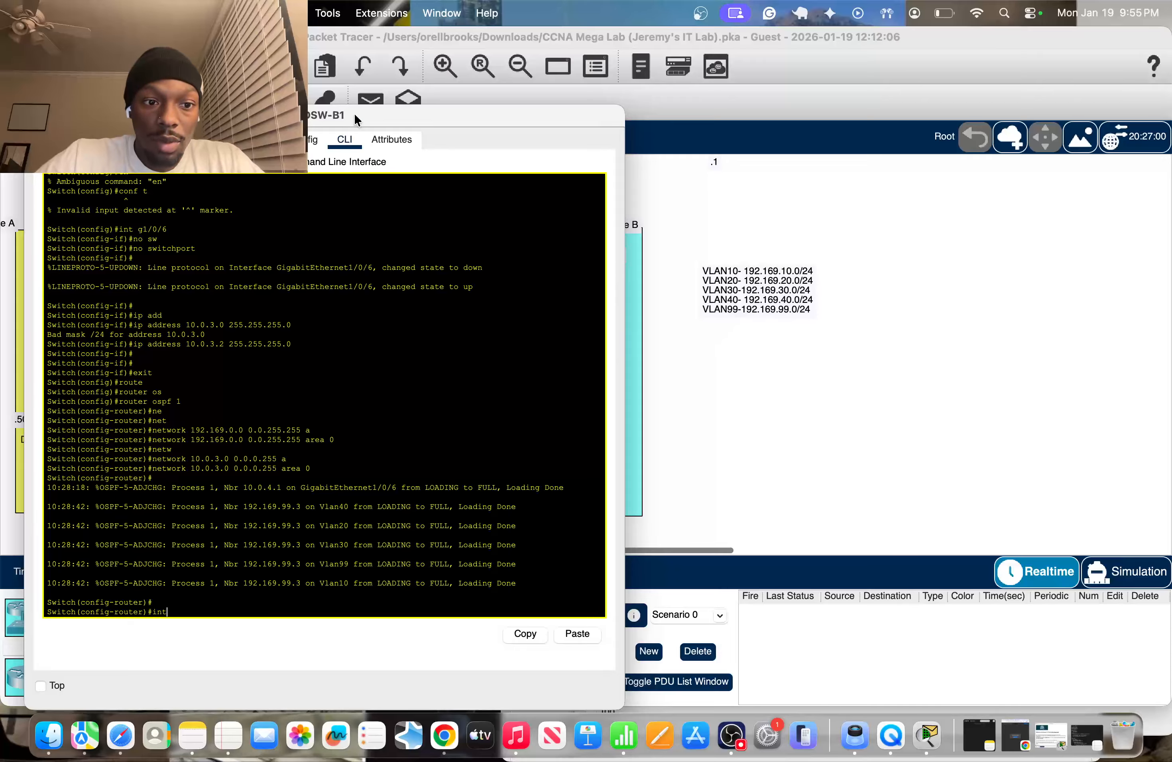
{"action": "left_click_drag", "start_coordinate": [354, 119], "coordinate": [1026, 118]}
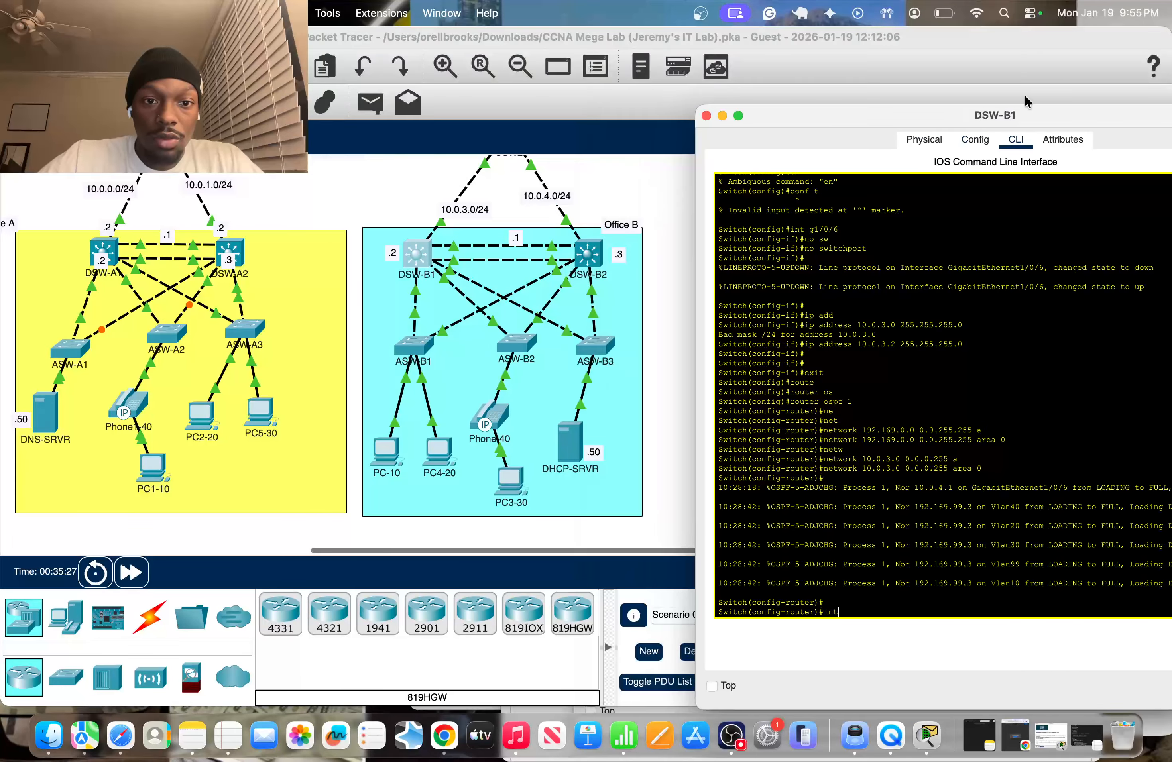
{"action": "left_click", "coordinate": [676, 317]}
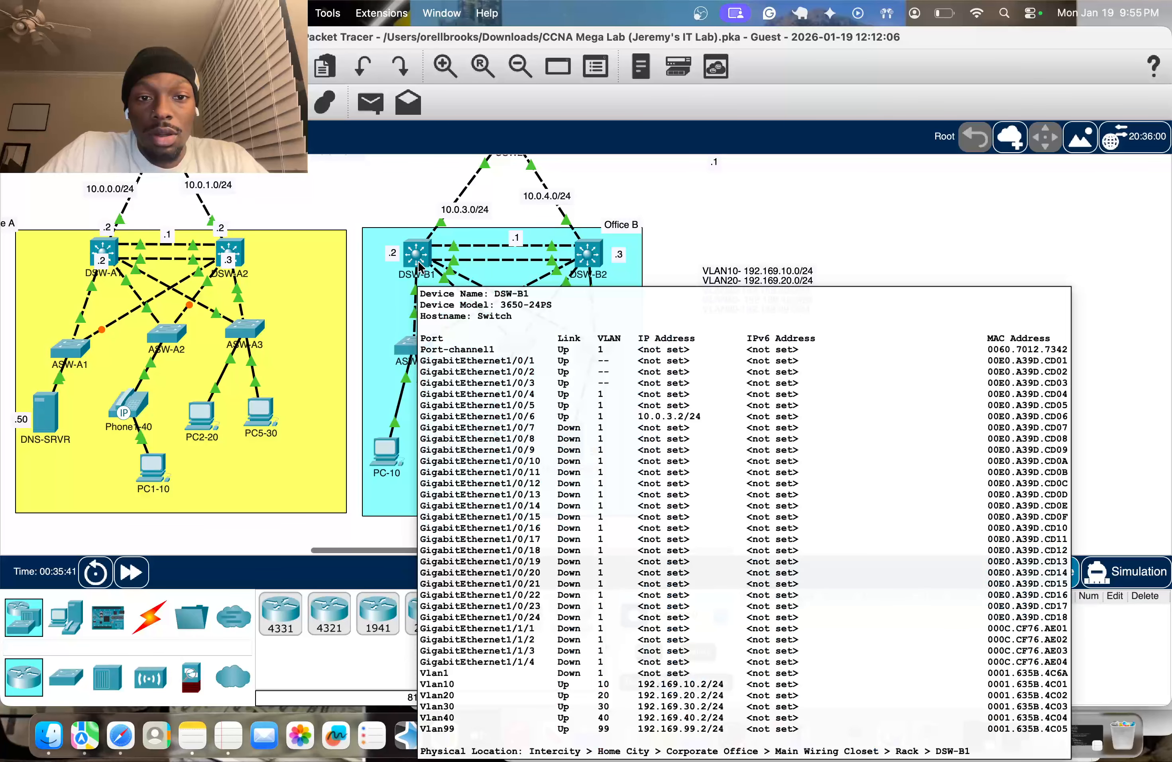
{"action": "mouse_move", "coordinate": [418, 260]}
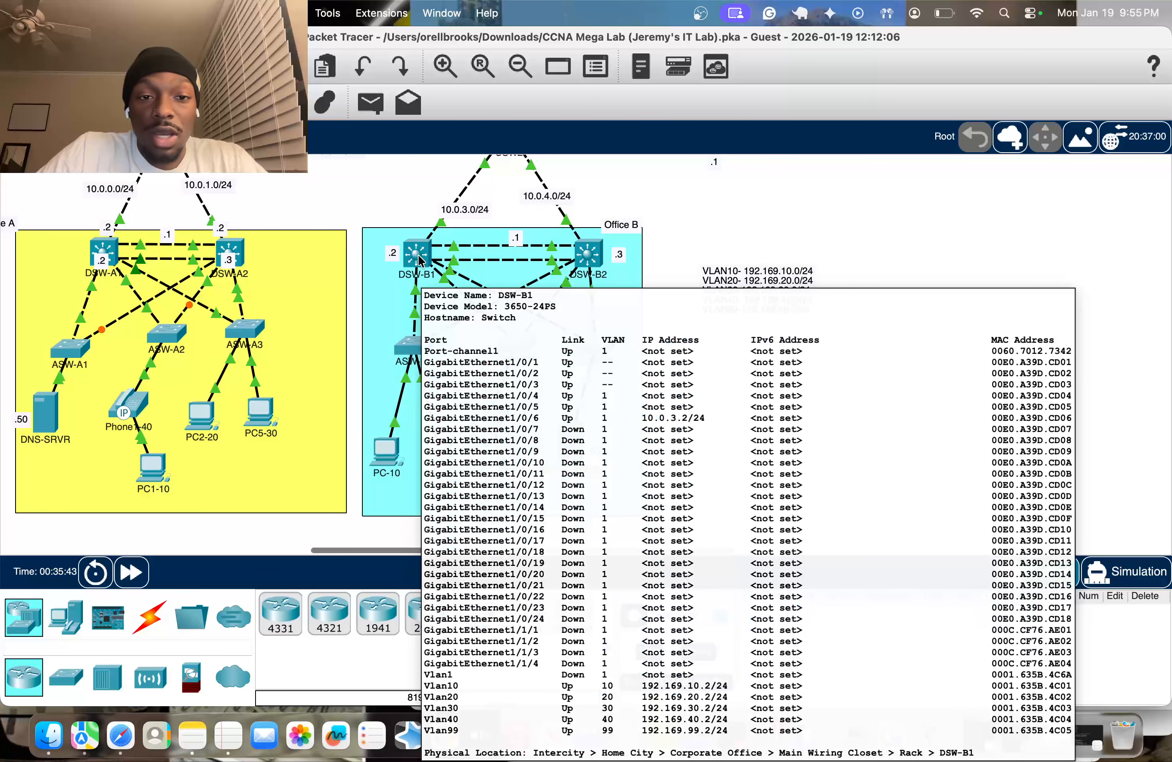
{"action": "scroll", "coordinate": [577, 413], "scroll_direction": "left", "scroll_amount": 6}
{"action": "scroll", "coordinate": [576, 413], "scroll_direction": "up", "scroll_amount": 1}
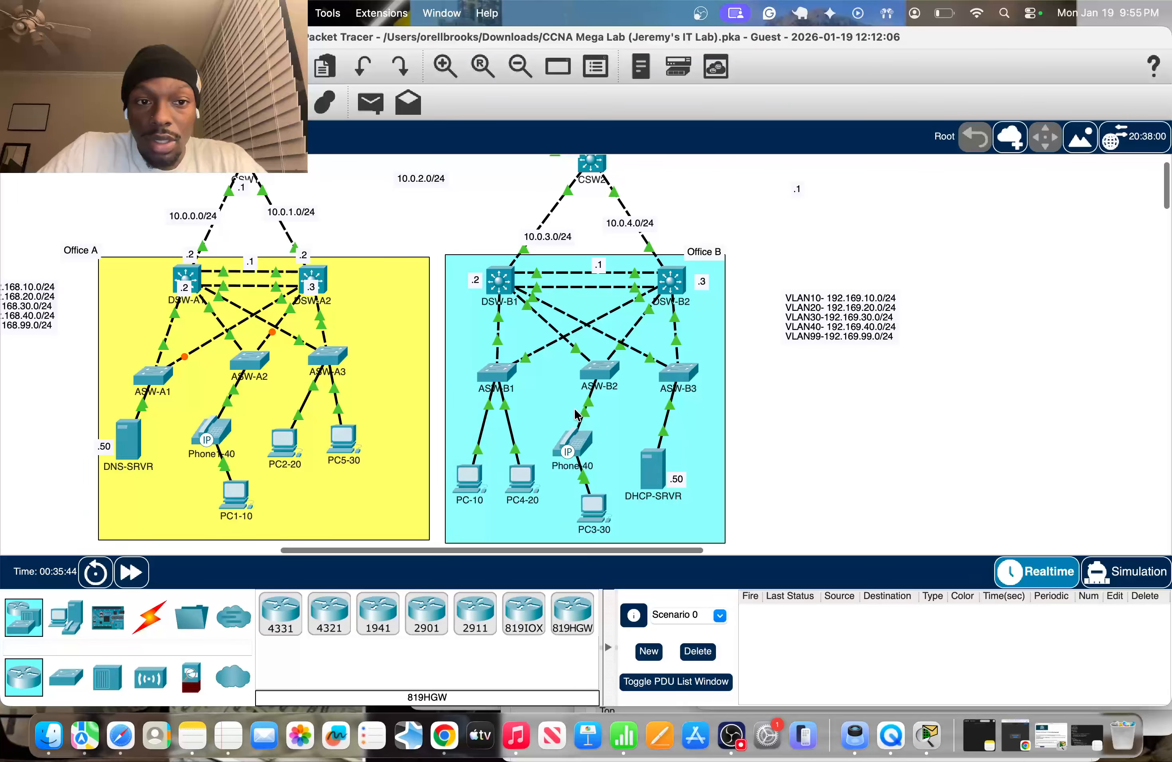
{"action": "scroll", "coordinate": [575, 414], "scroll_direction": "left", "scroll_amount": 1}
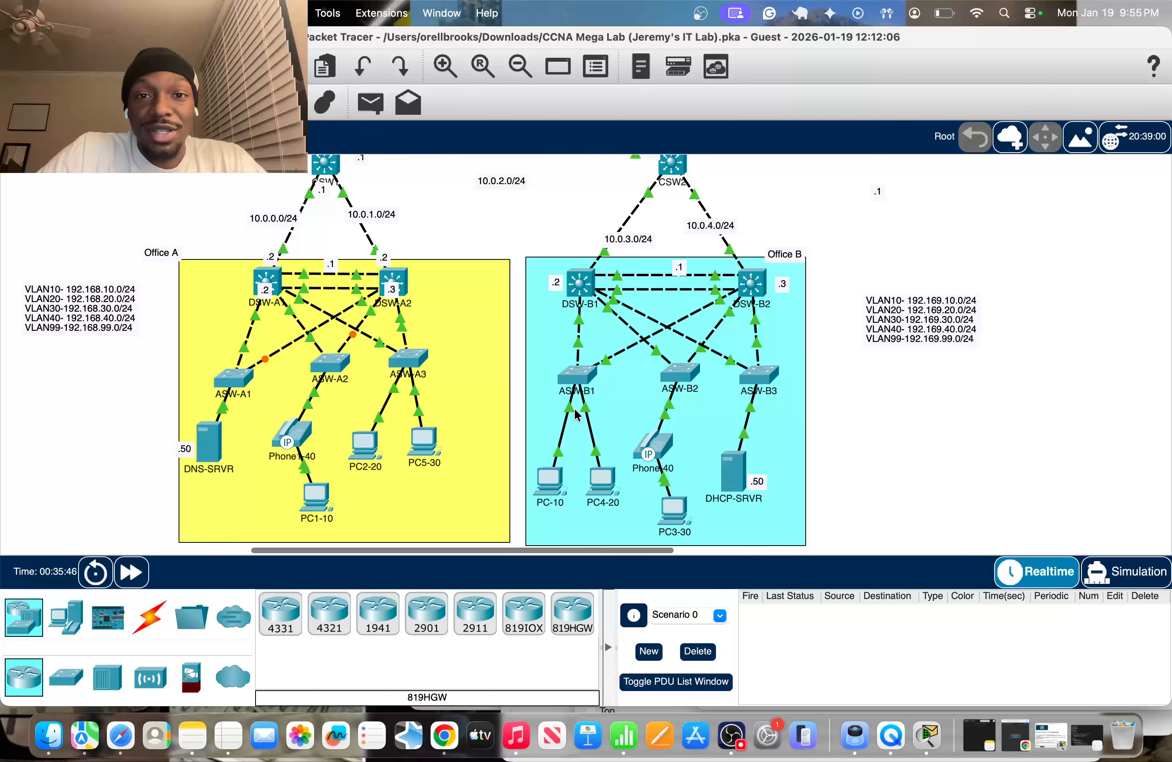
{"action": "scroll", "coordinate": [470, 419], "scroll_direction": "up", "scroll_amount": 3}
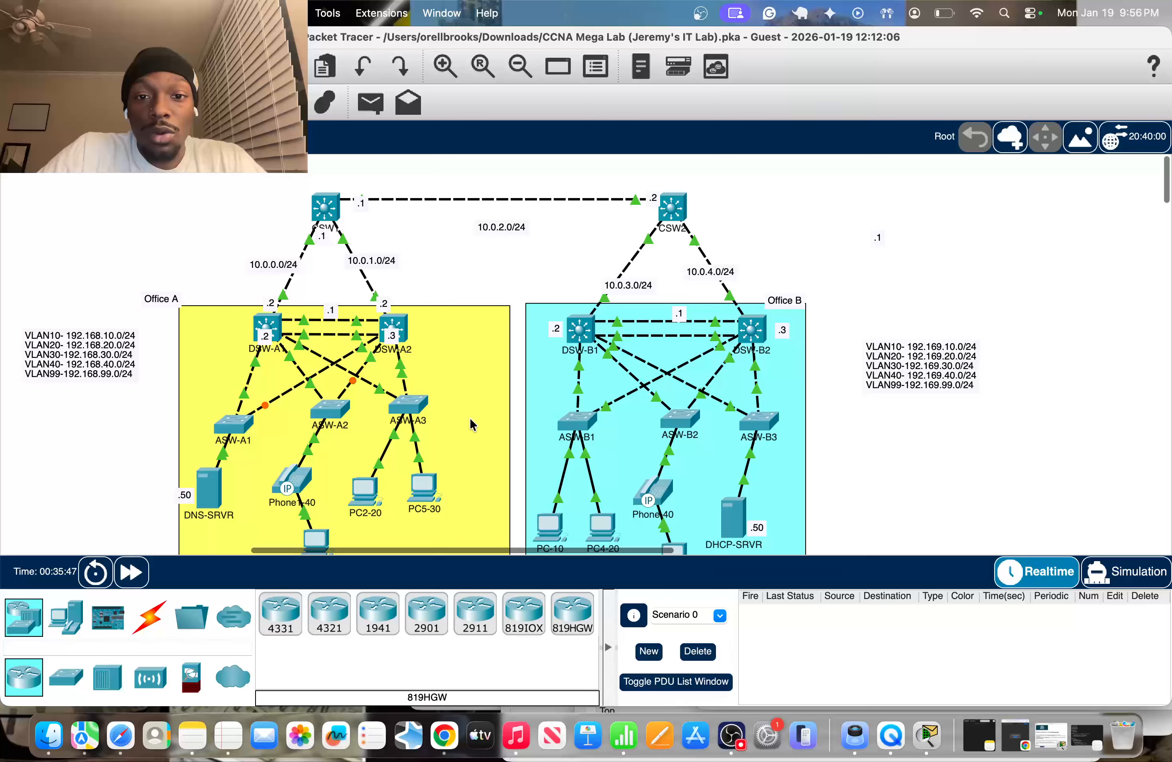
{"action": "scroll", "coordinate": [470, 419], "scroll_direction": "down", "scroll_amount": 3}
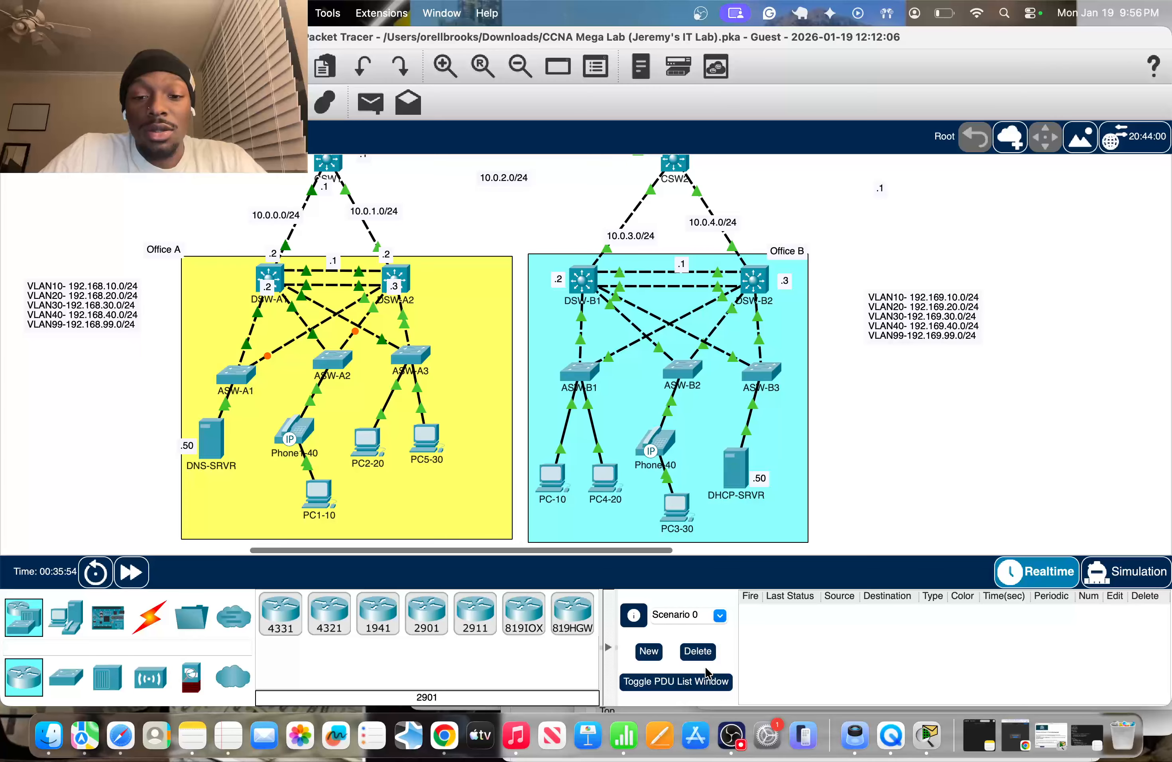
{"action": "left_click", "coordinate": [737, 732]}
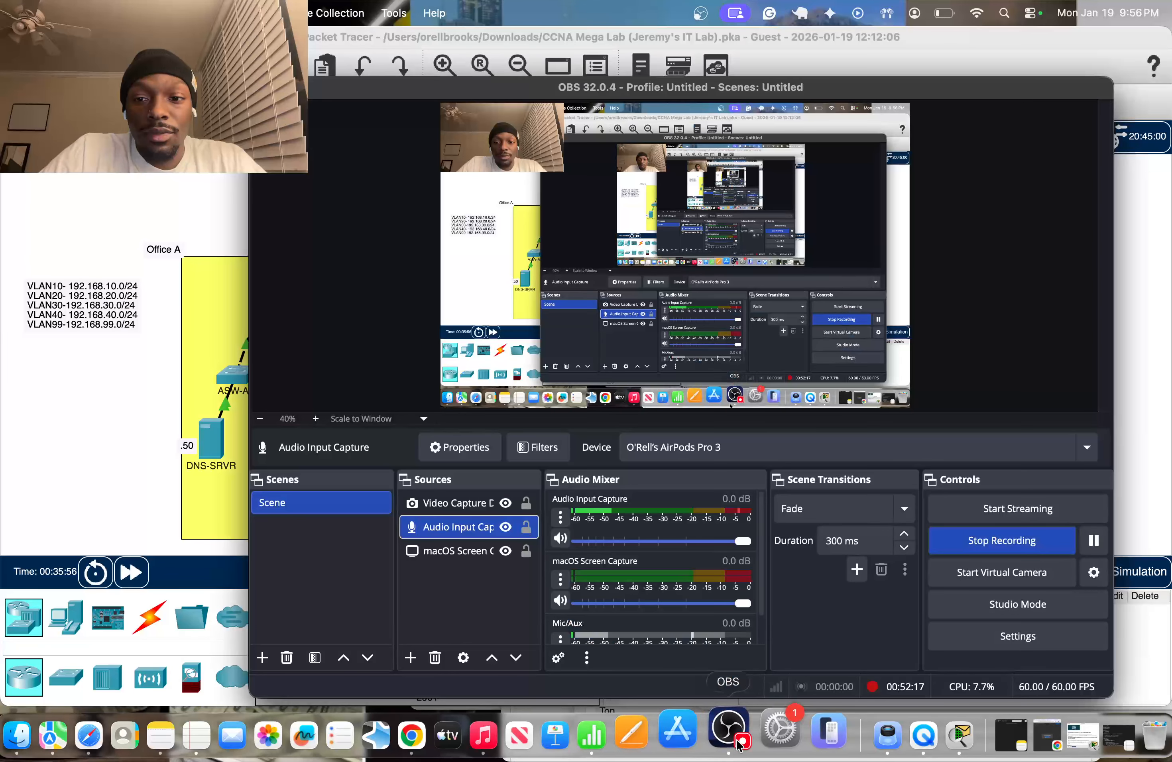